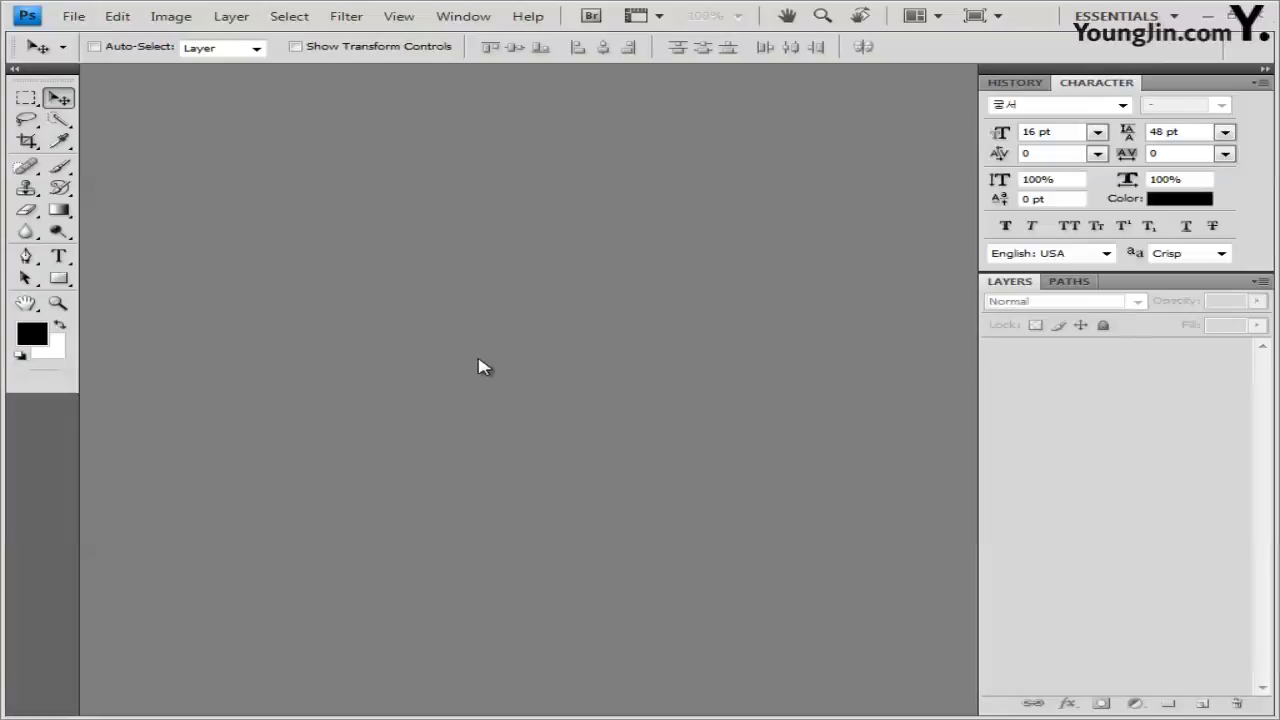
Create a new 400 × 500 pixel document and float its window in the workspace
{"action": "key", "text": "ctrl+n"}
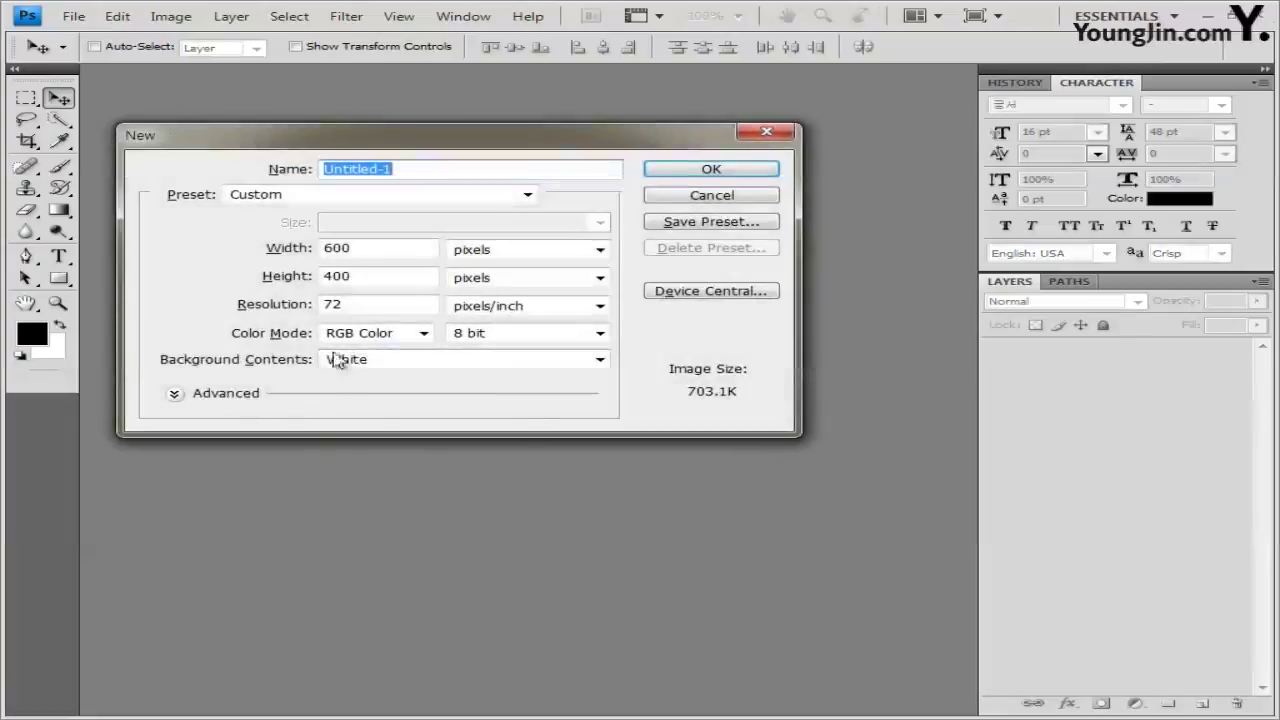
{"action": "double_click", "coordinate": [370, 243]}
{"action": "type", "text": "400"}
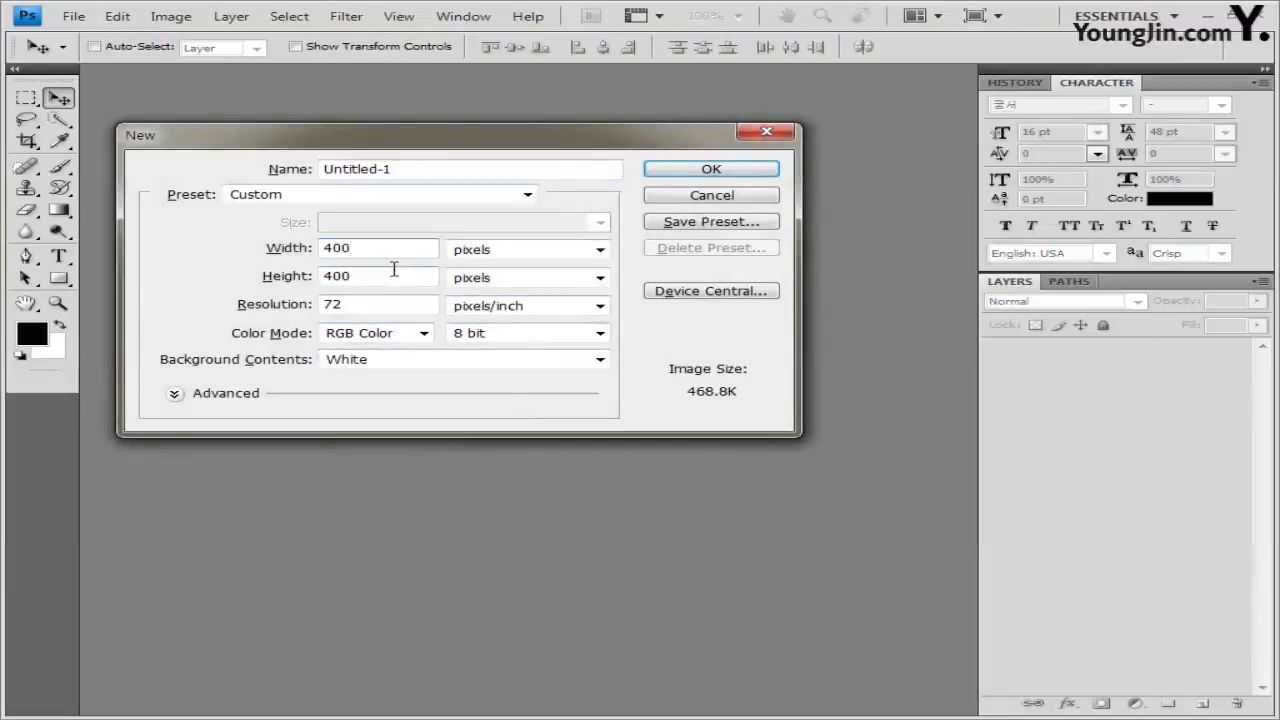
{"action": "key", "text": "Tab"}
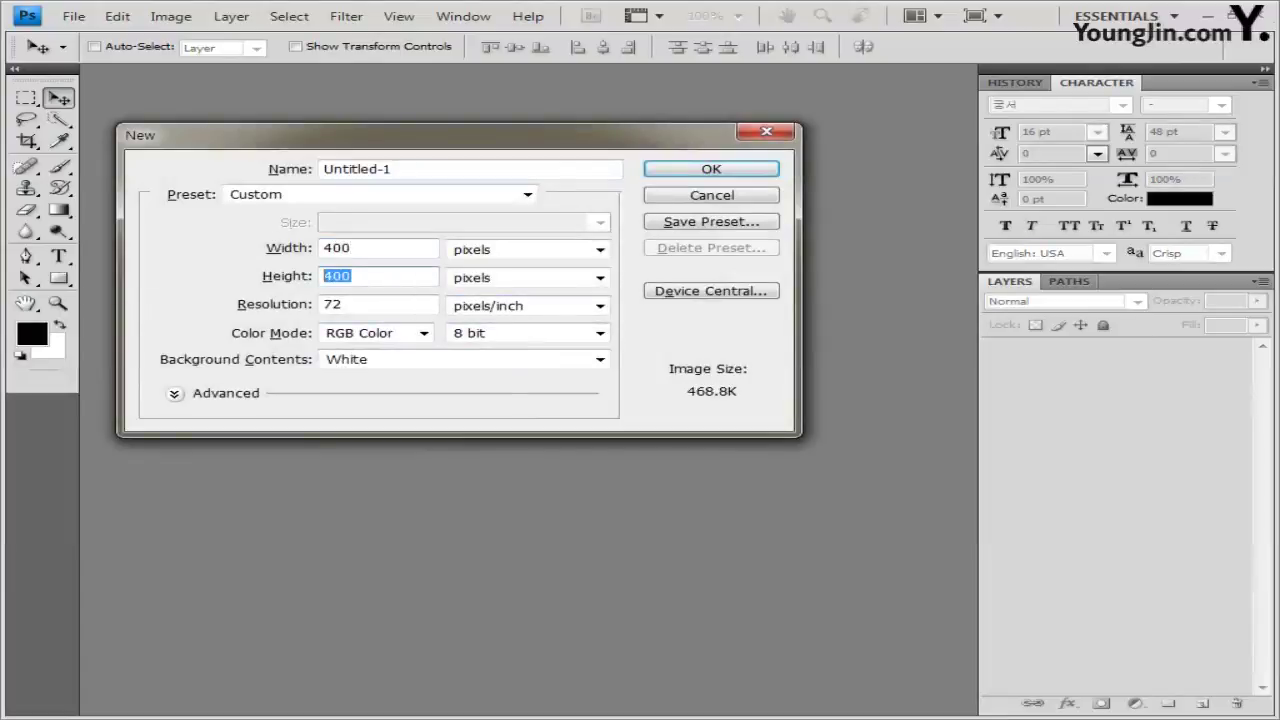
{"action": "type", "text": "500"}
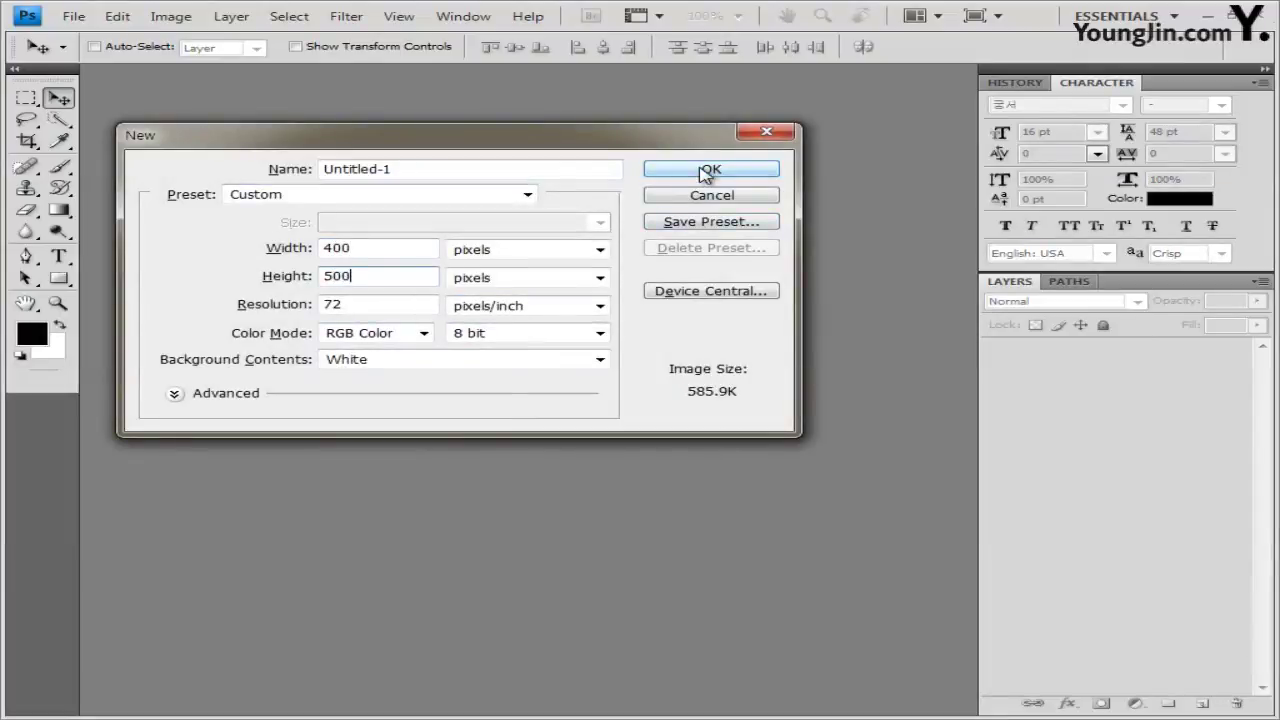
{"action": "left_click", "coordinate": [708, 170]}
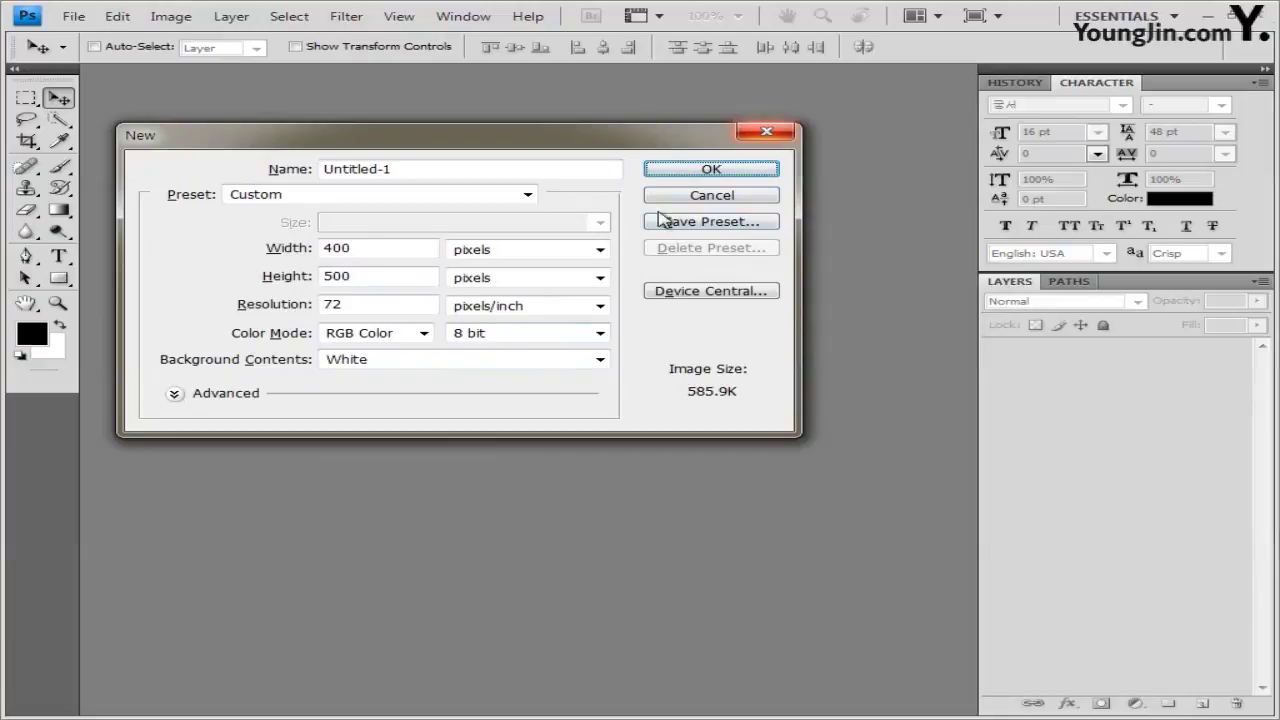
{"action": "left_click", "coordinate": [740, 172]}
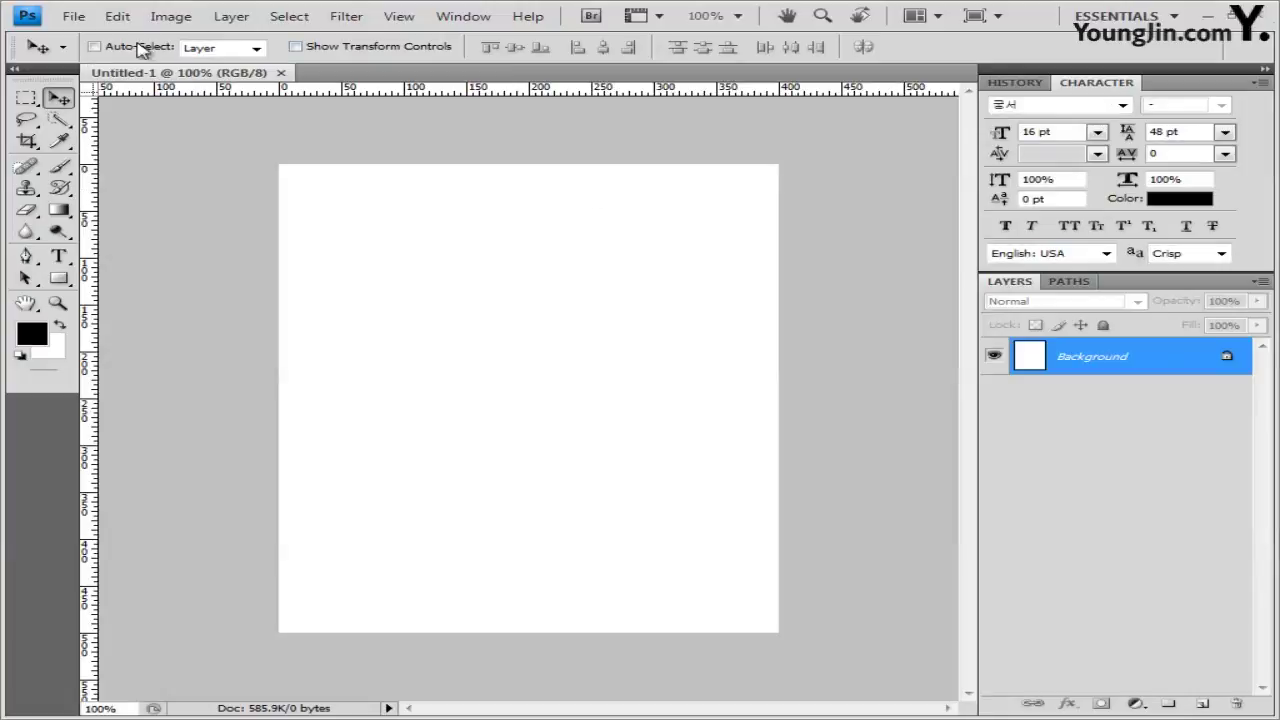
{"action": "left_click_drag", "start_coordinate": [176, 75], "coordinate": [447, 231]}
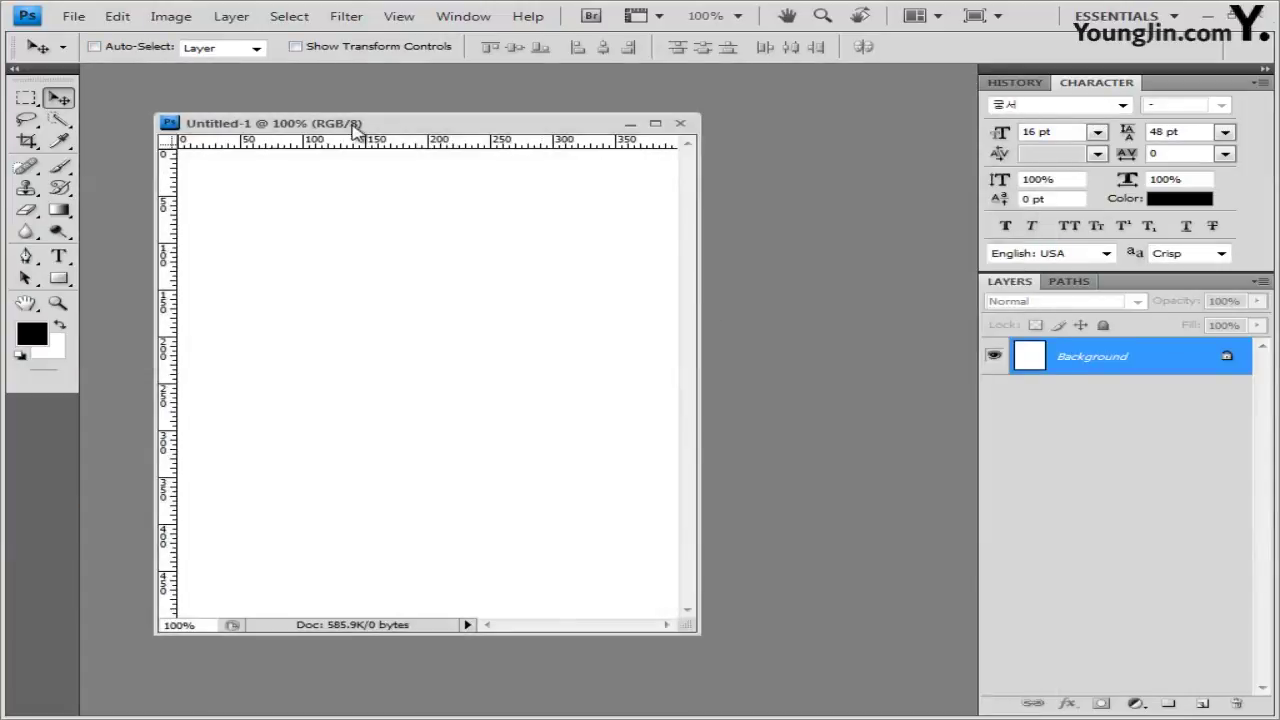
{"action": "left_click_drag", "start_coordinate": [360, 128], "coordinate": [440, 138]}
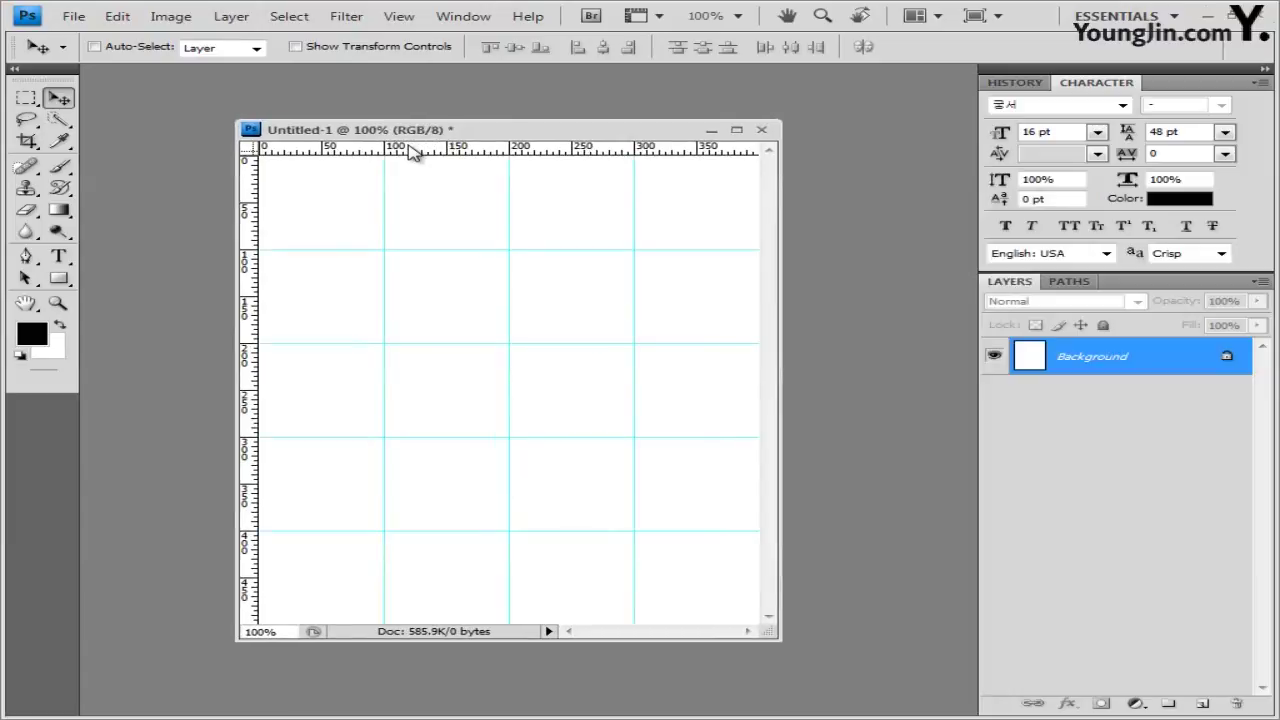
Save the document in the GTQ folder in Photoshop format under the name 1
{"action": "left_click", "coordinate": [74, 17]}
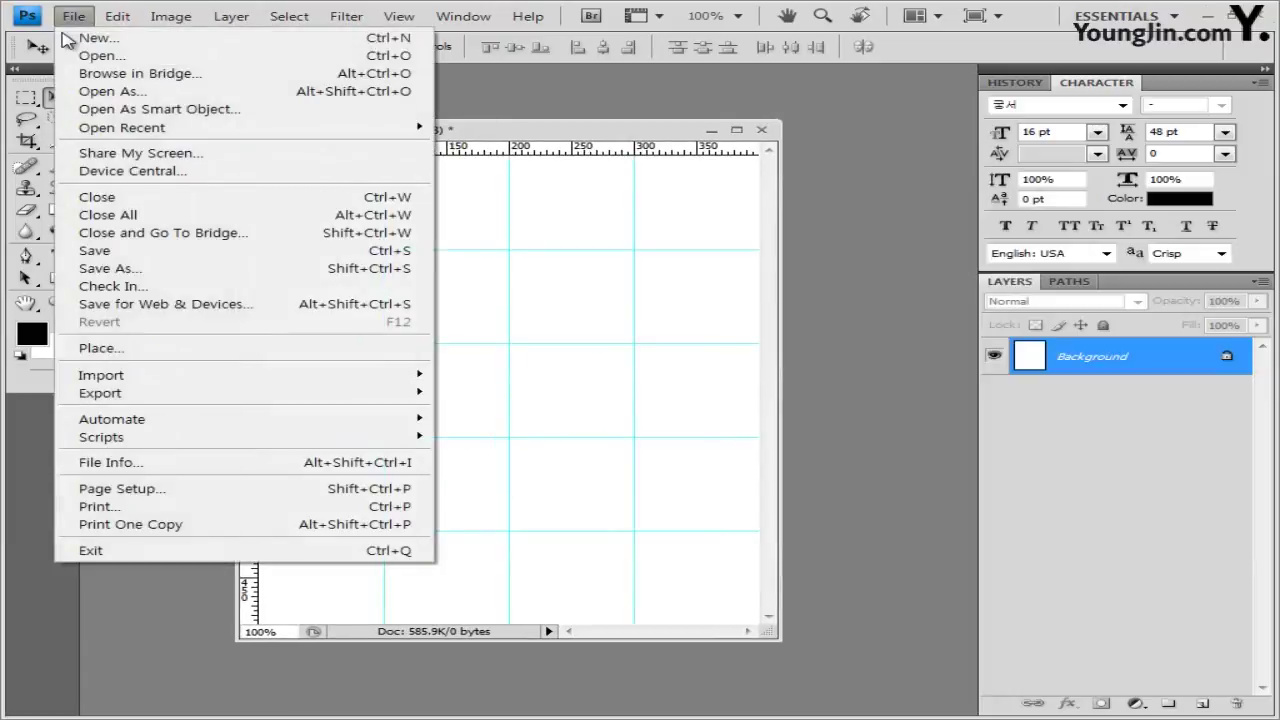
{"action": "left_click", "coordinate": [145, 270]}
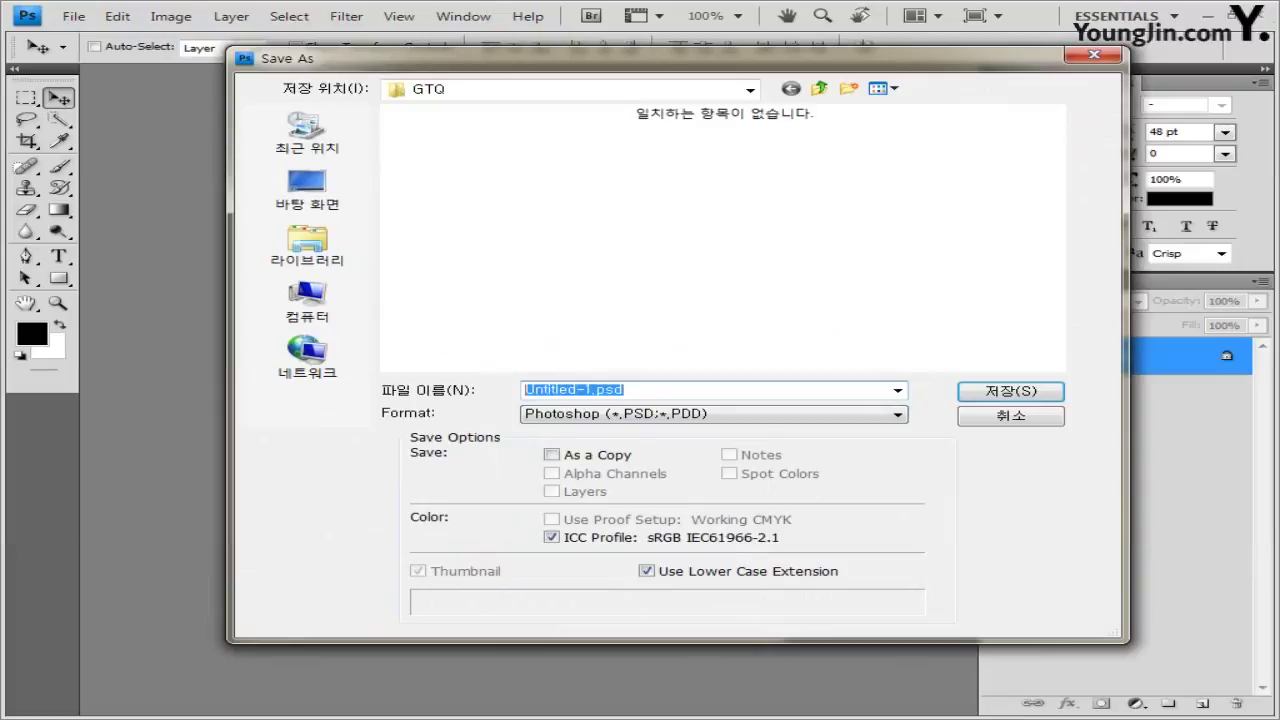
{"action": "type", "text": "1"}
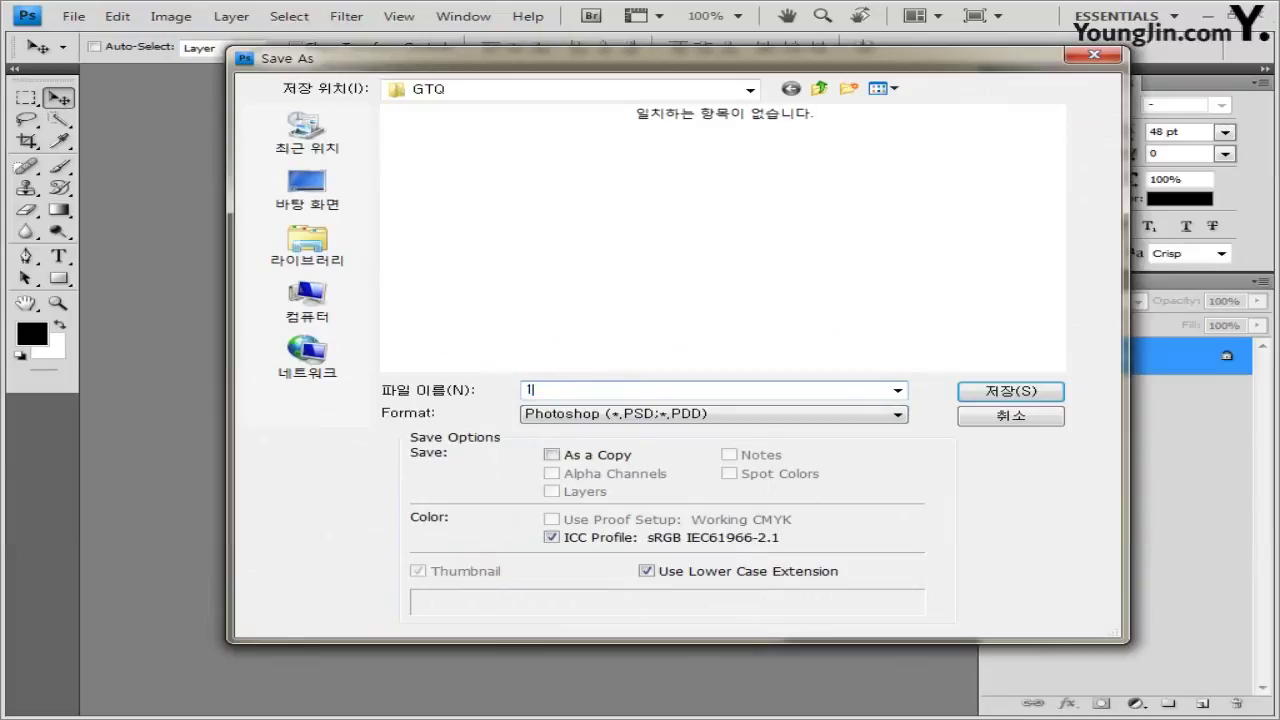
{"action": "left_click", "coordinate": [1040, 402]}
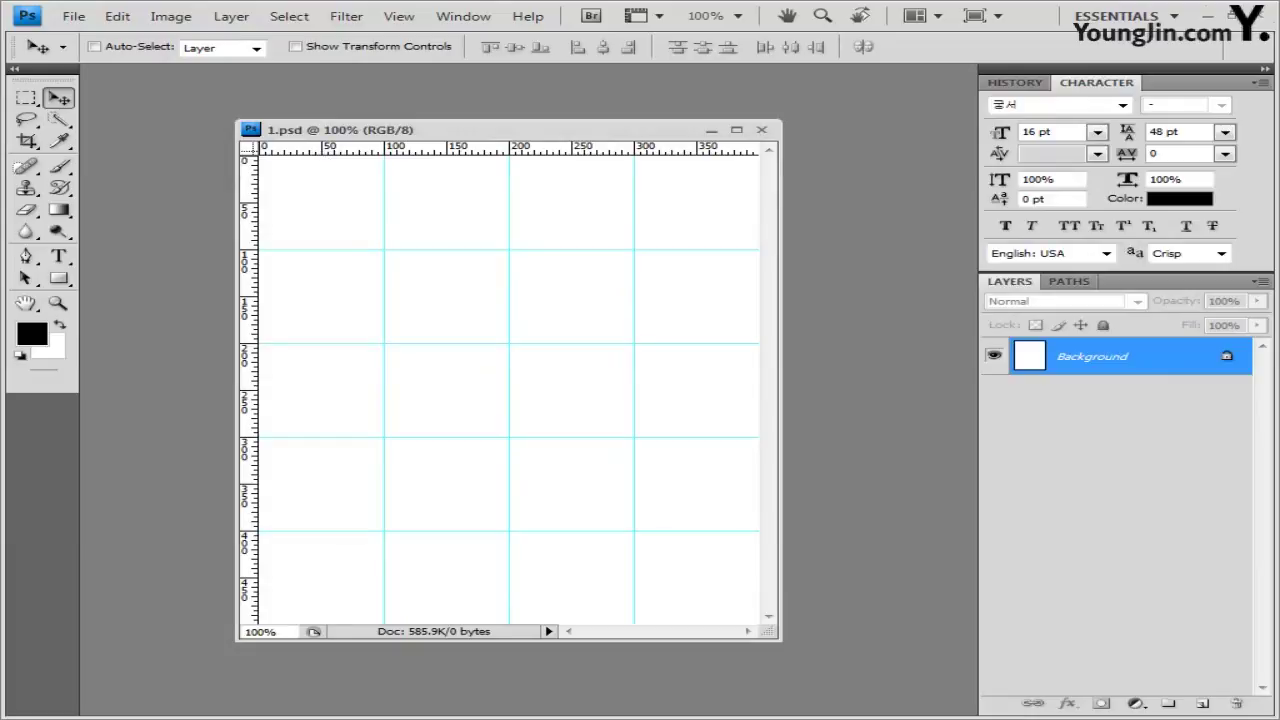
Open 1급-1.JPG from the 기출문제06 folder and copy the entire fountain photo into 1.psd as a new layer
{"action": "key", "text": "alt+Tab"}
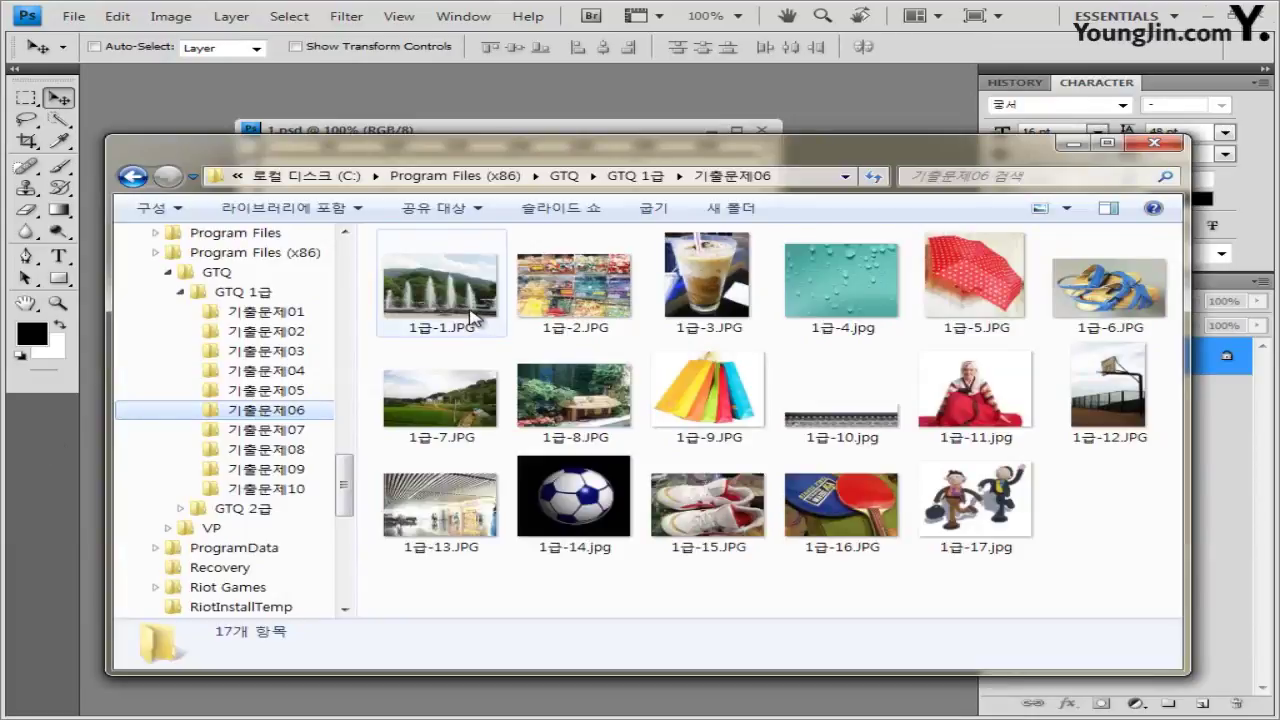
{"action": "left_click_drag", "start_coordinate": [472, 318], "coordinate": [150, 90]}
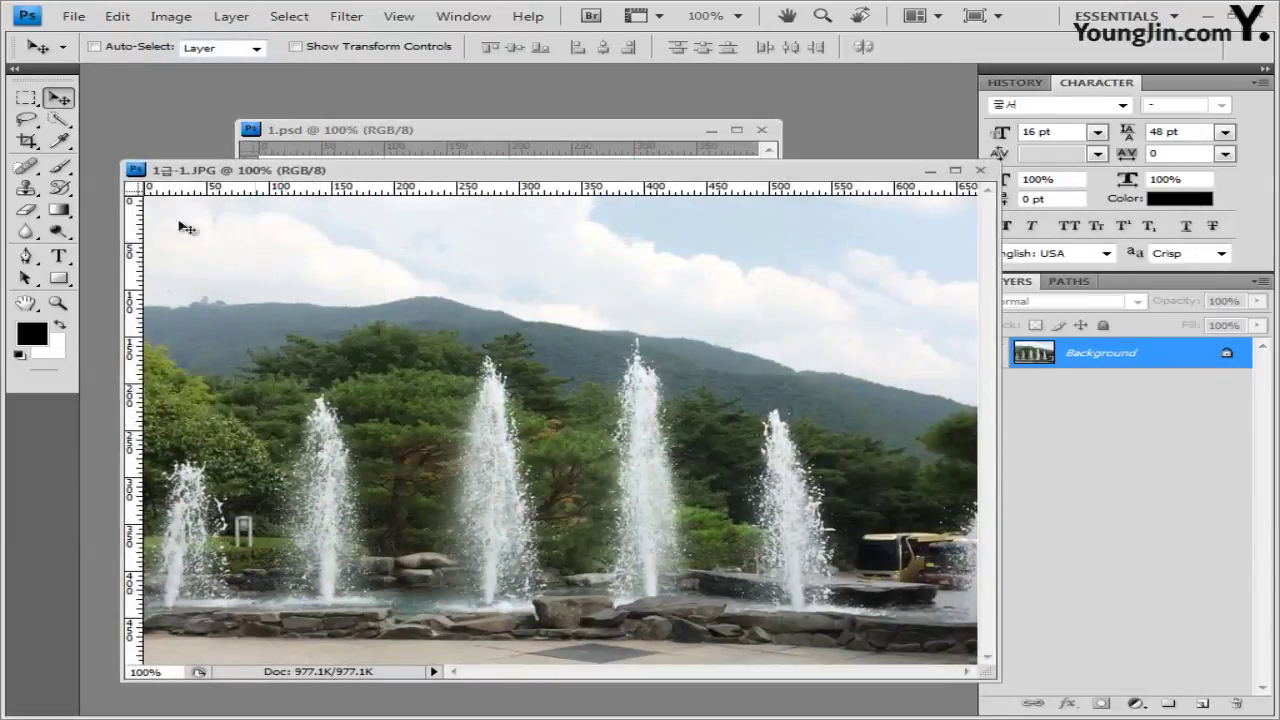
{"action": "key", "text": "ctrl+a"}
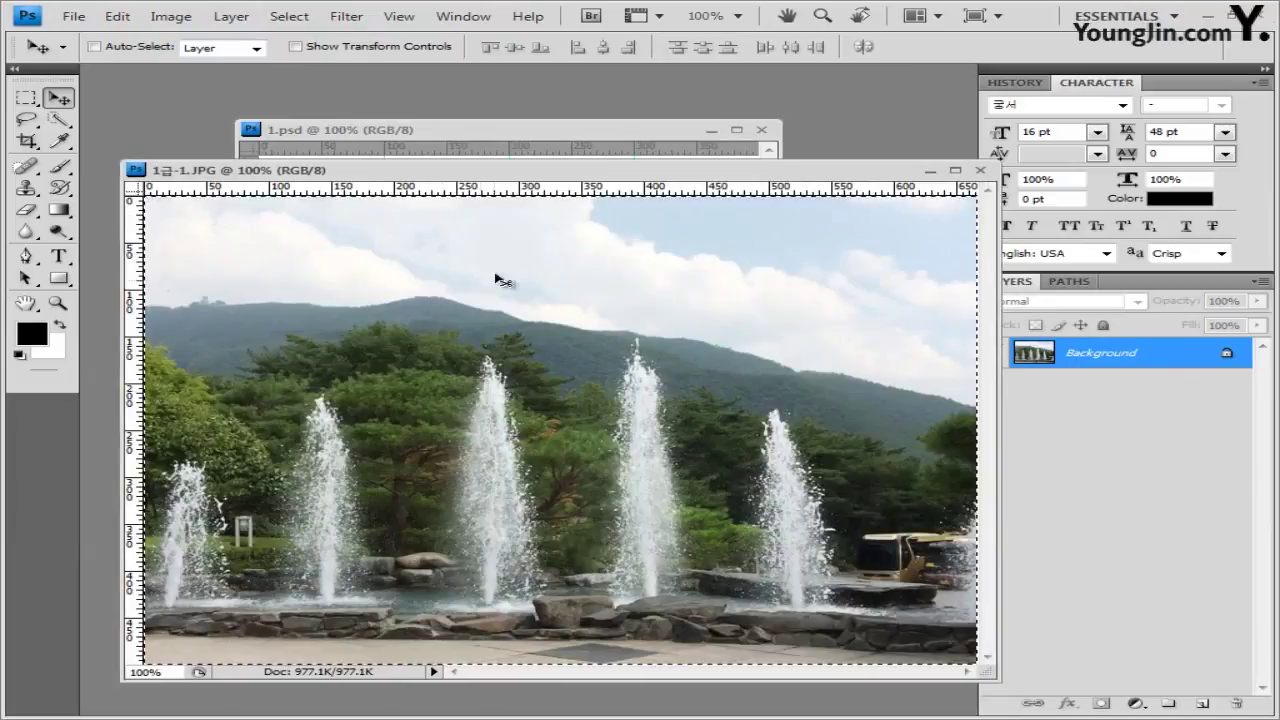
{"action": "left_click", "coordinate": [980, 170]}
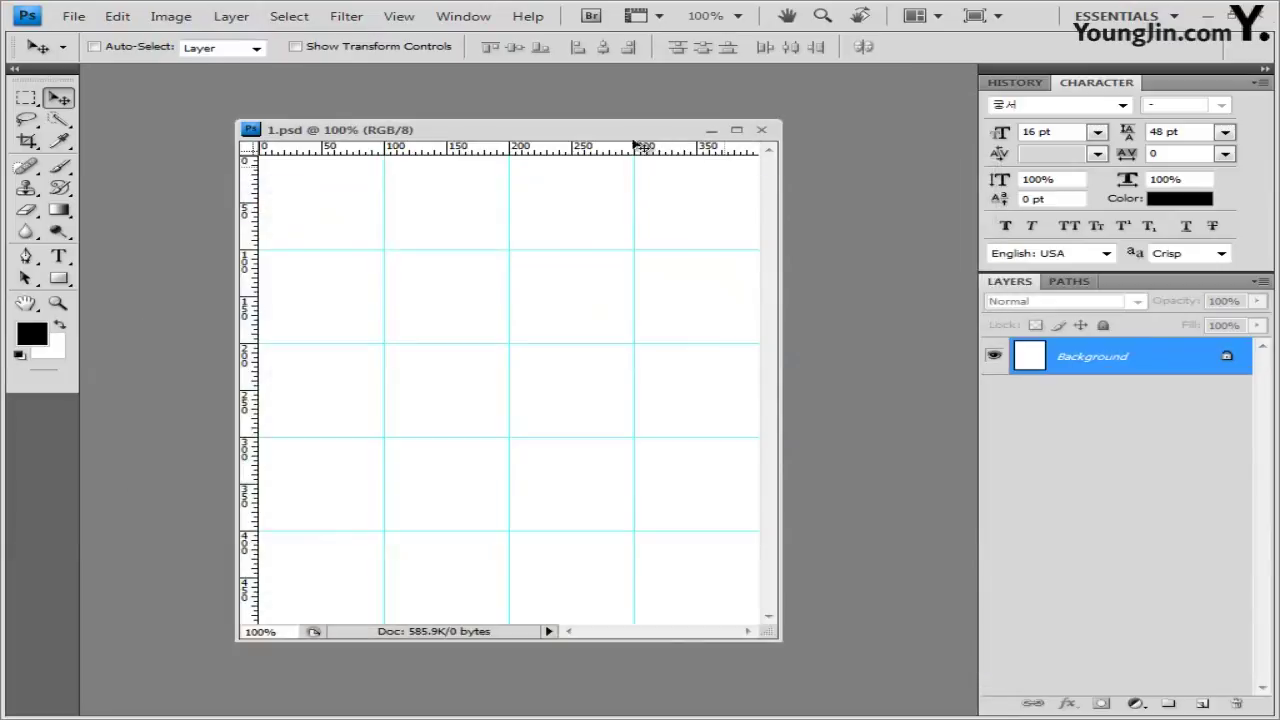
{"action": "key", "text": "ctrl+v"}
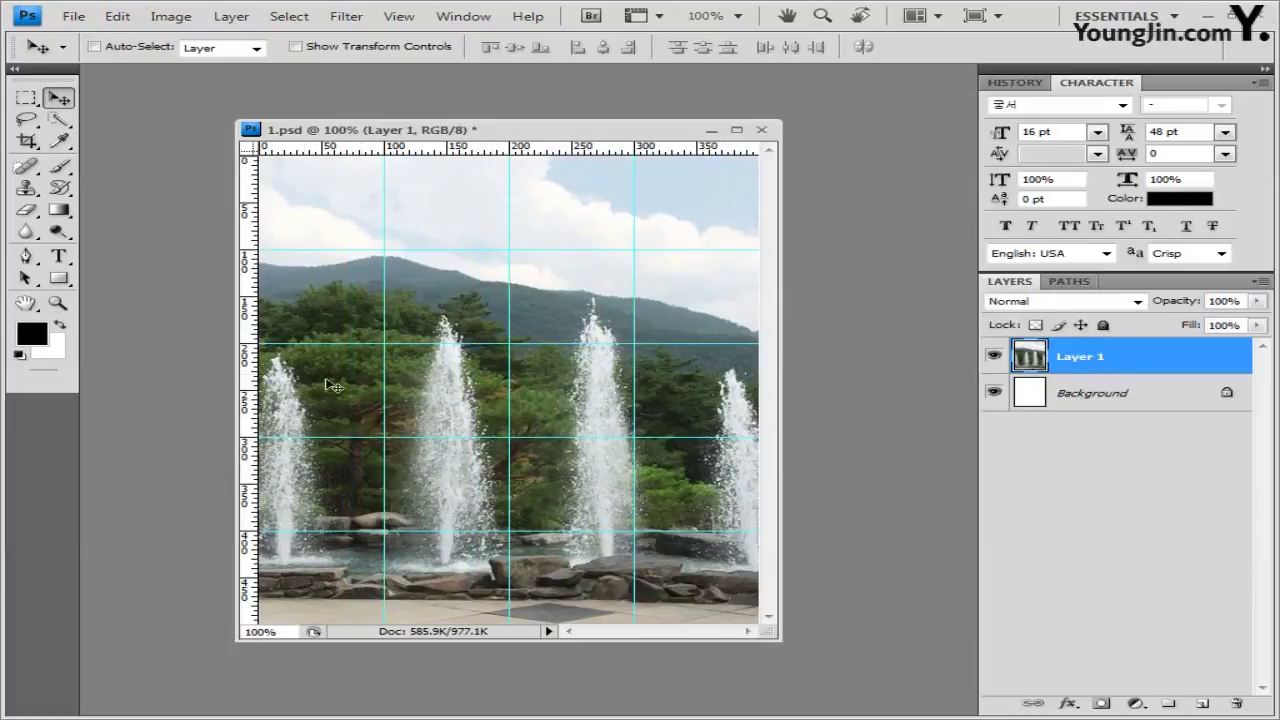
{"action": "left_click_drag", "start_coordinate": [600, 131], "coordinate": [571, 120]}
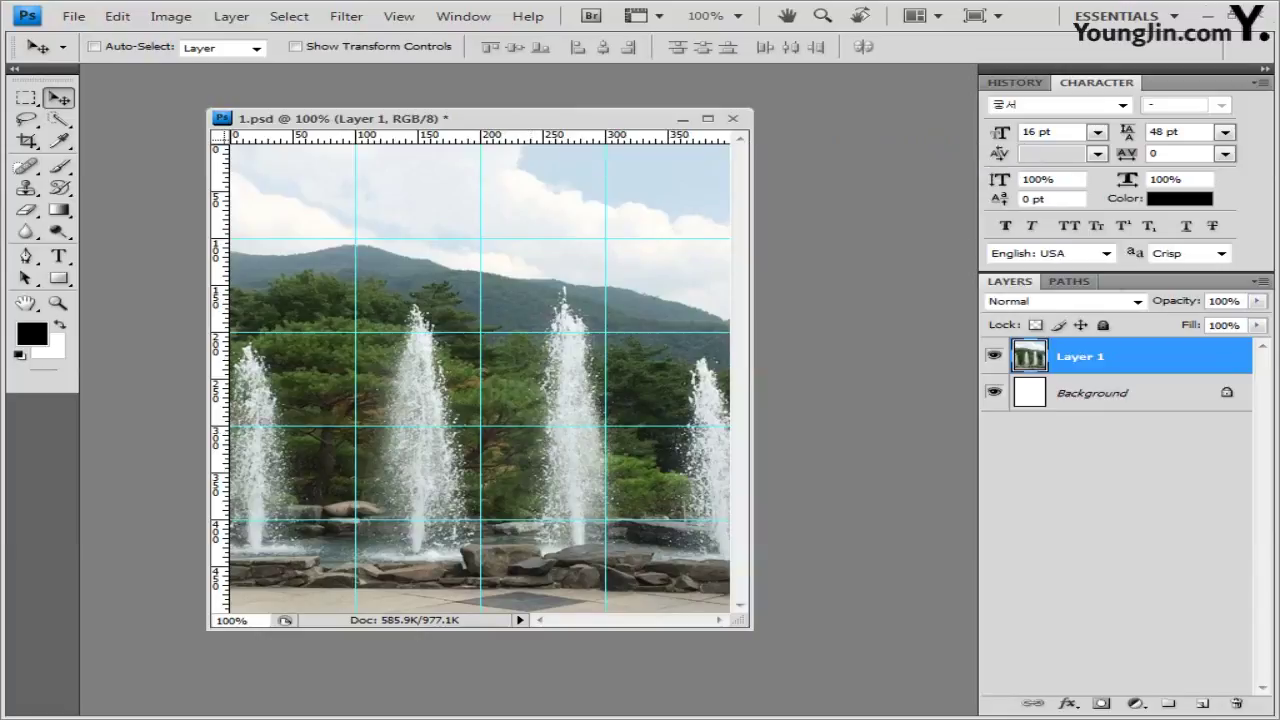
Apply the Artistic Sponge filter to the fountain photo layer, keeping the offered settings
{"action": "left_click", "coordinate": [350, 18]}
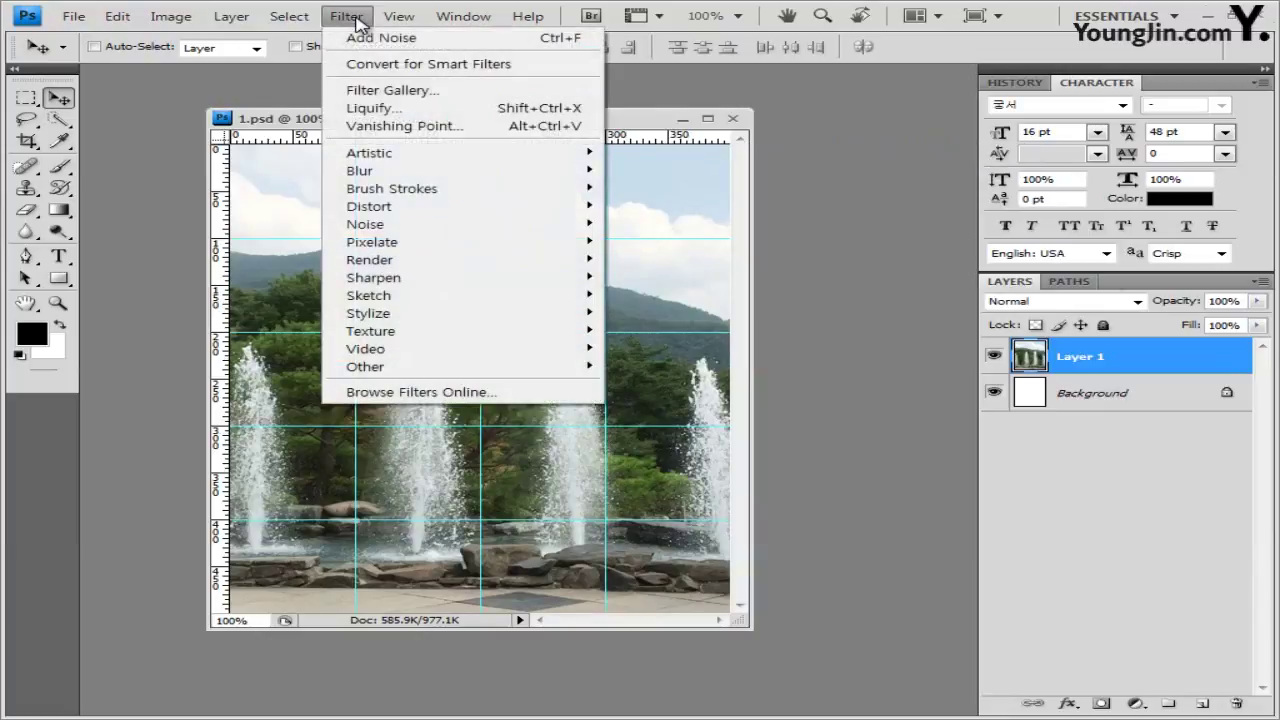
{"action": "mouse_move", "coordinate": [392, 161]}
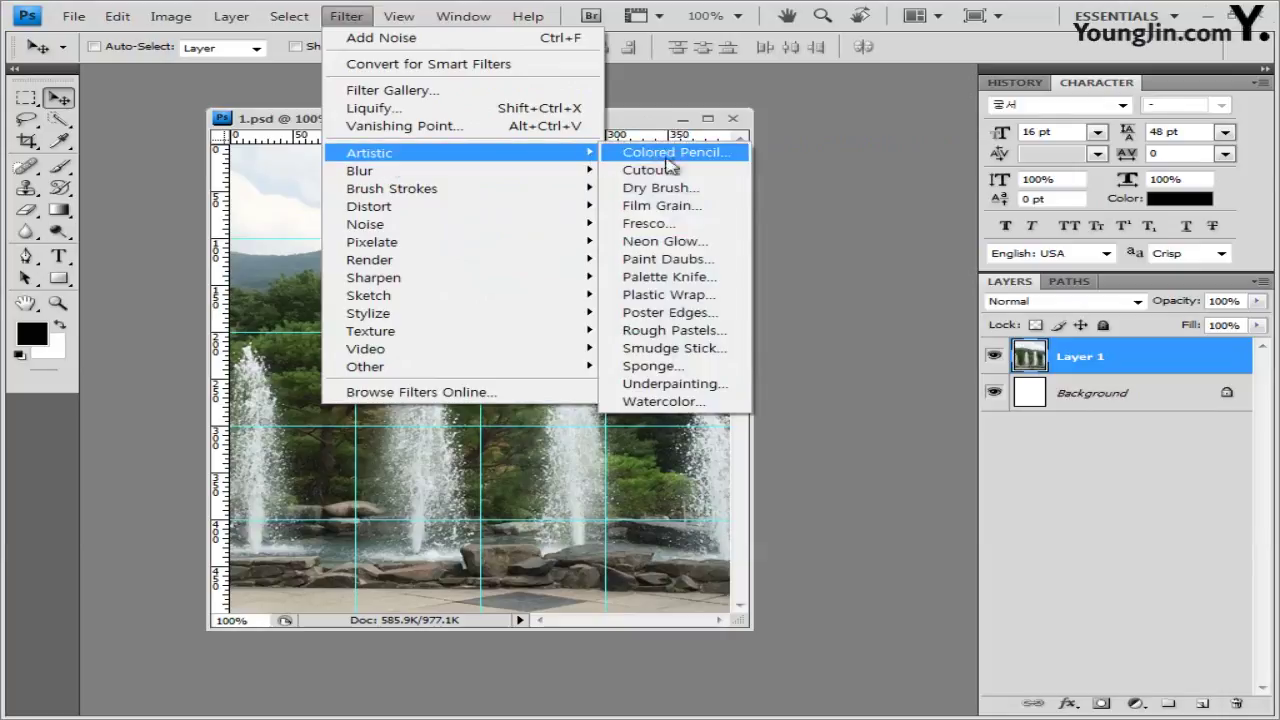
{"action": "left_click", "coordinate": [655, 366]}
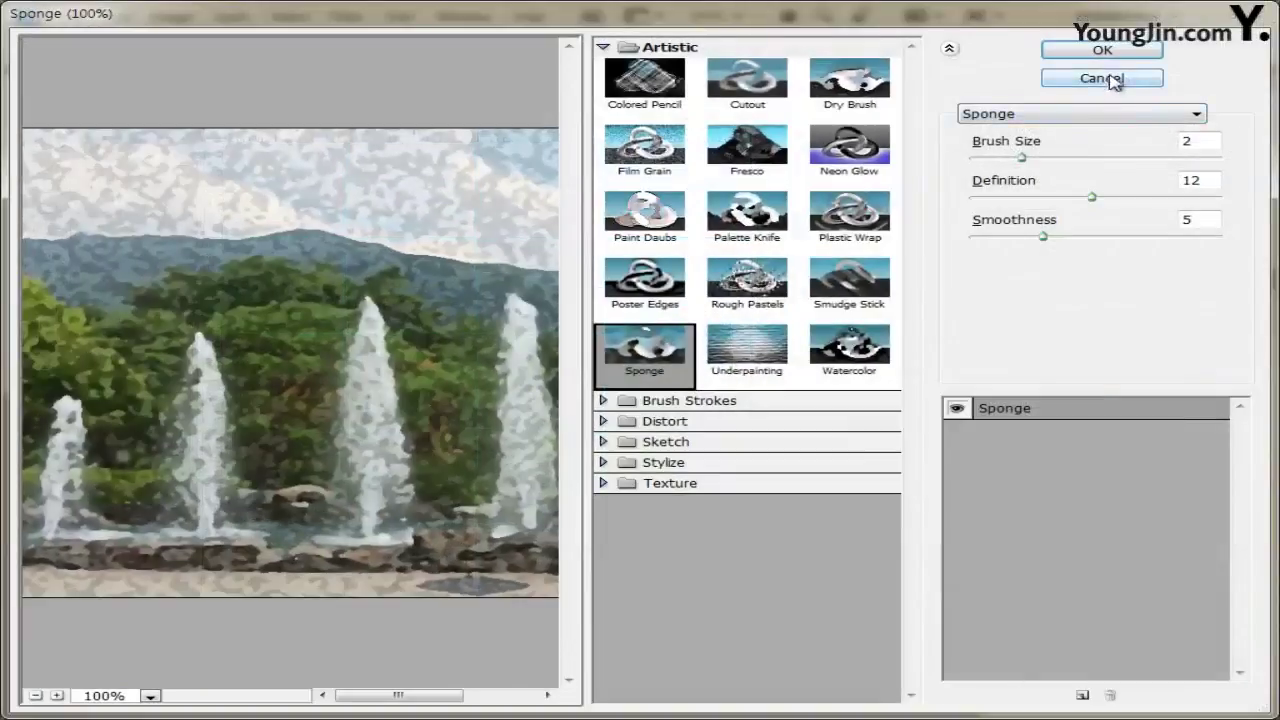
{"action": "left_click", "coordinate": [1120, 50]}
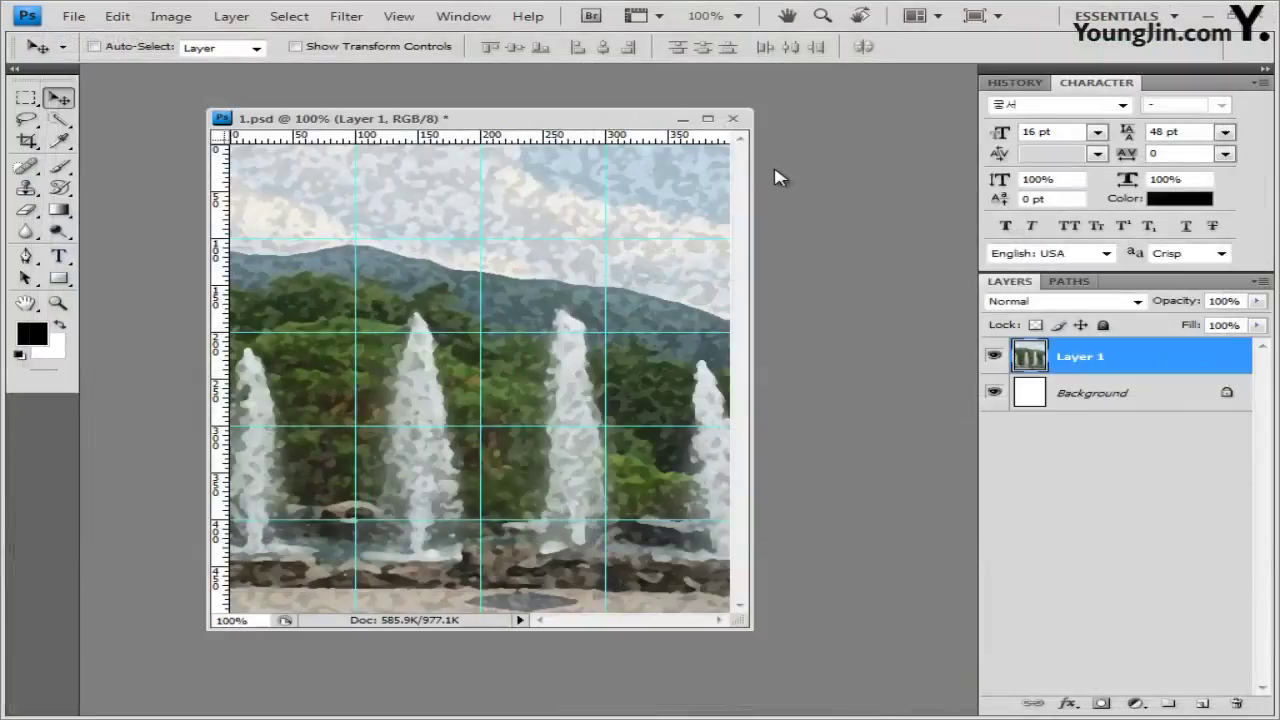
Set up the Pen tool for shape layers with no style and white (ffffff) as the fill color
{"action": "left_click", "coordinate": [30, 259]}
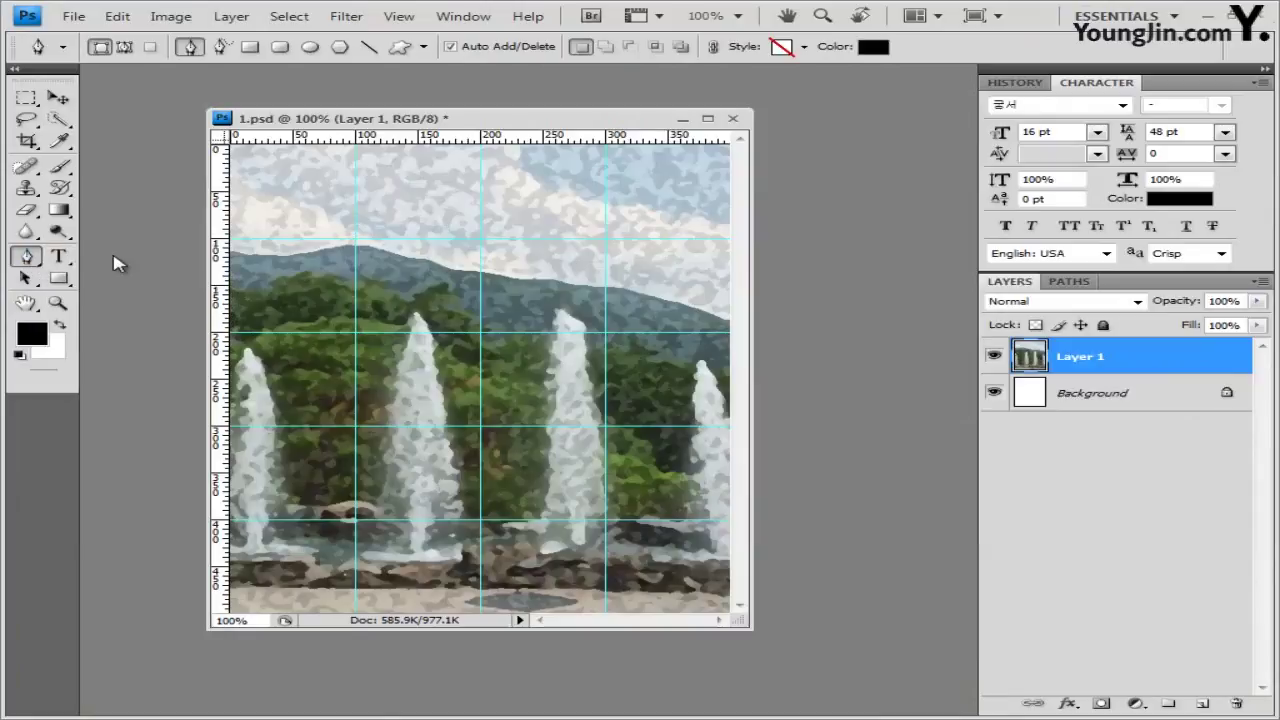
{"action": "left_click", "coordinate": [30, 259]}
{"action": "left_click", "coordinate": [804, 47]}
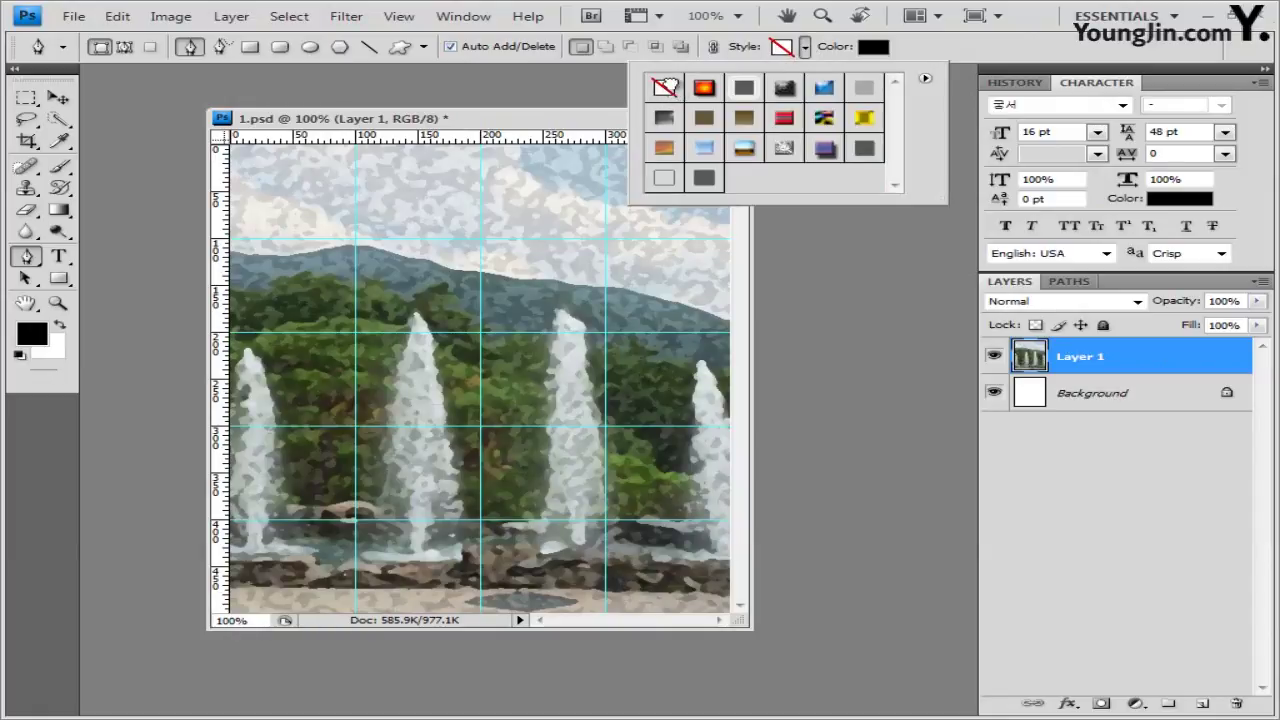
{"action": "left_click", "coordinate": [950, 50]}
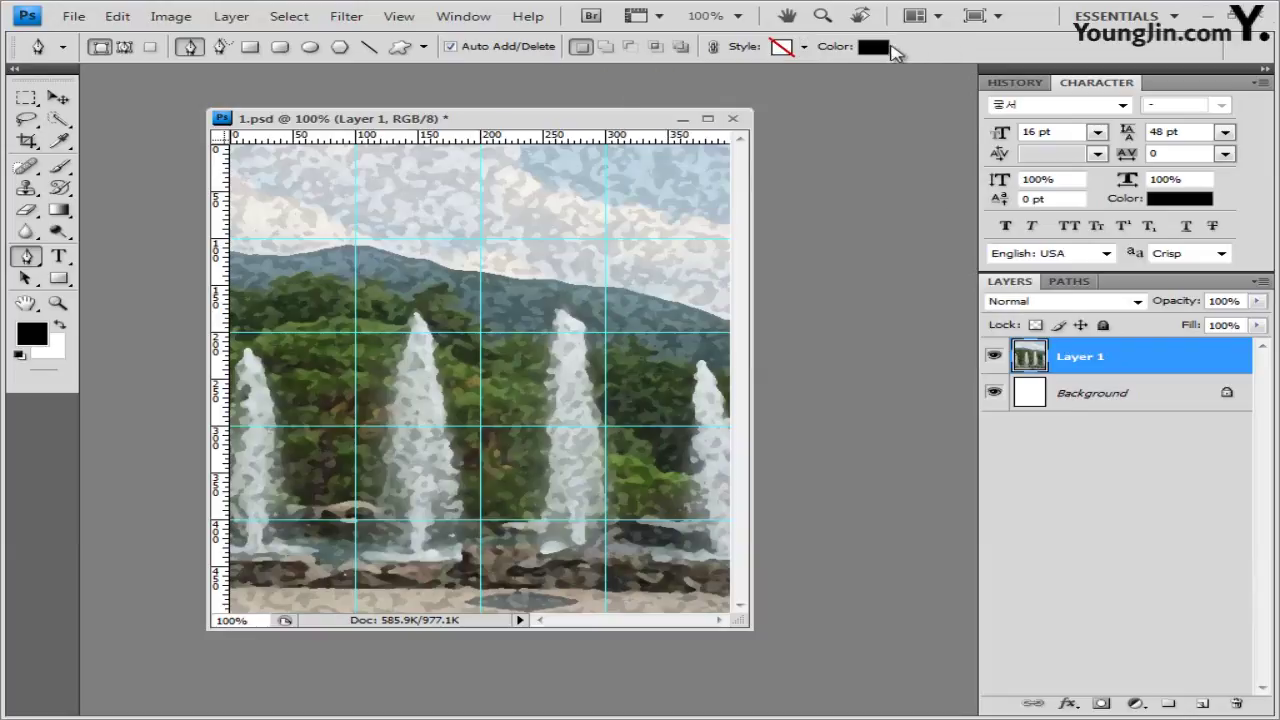
{"action": "left_click", "coordinate": [872, 47]}
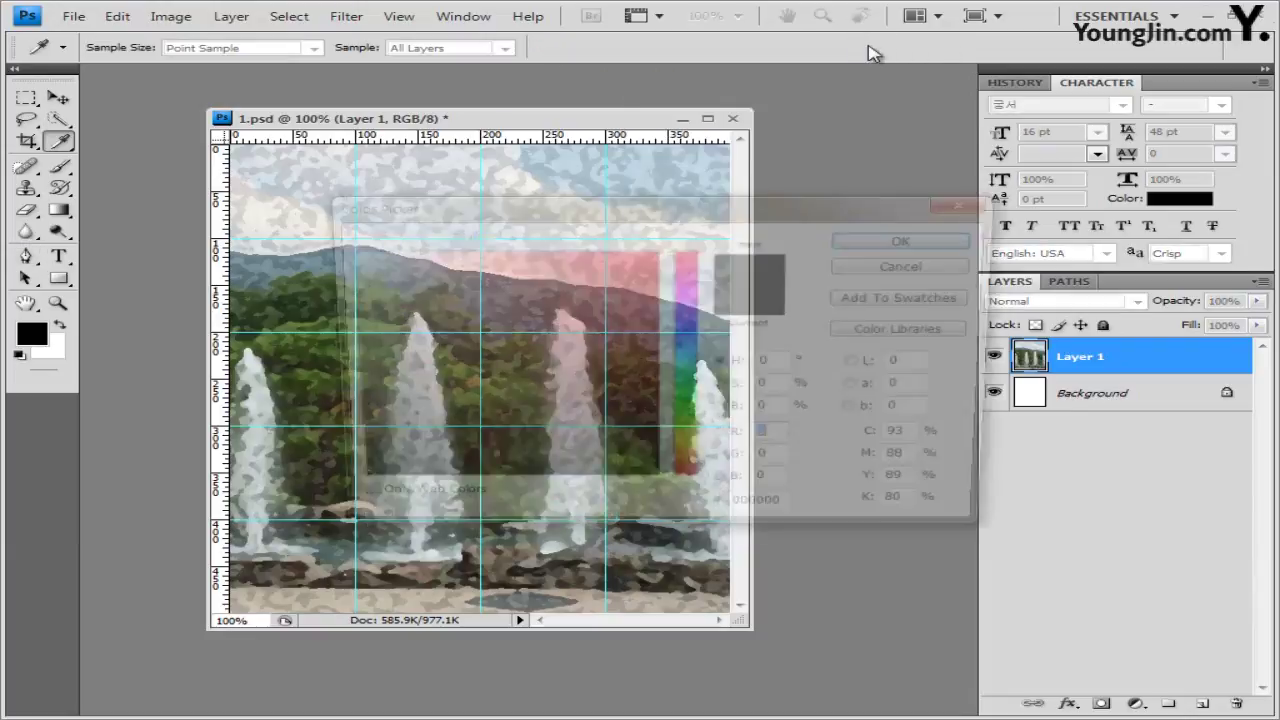
{"action": "left_click", "coordinate": [213, 237]}
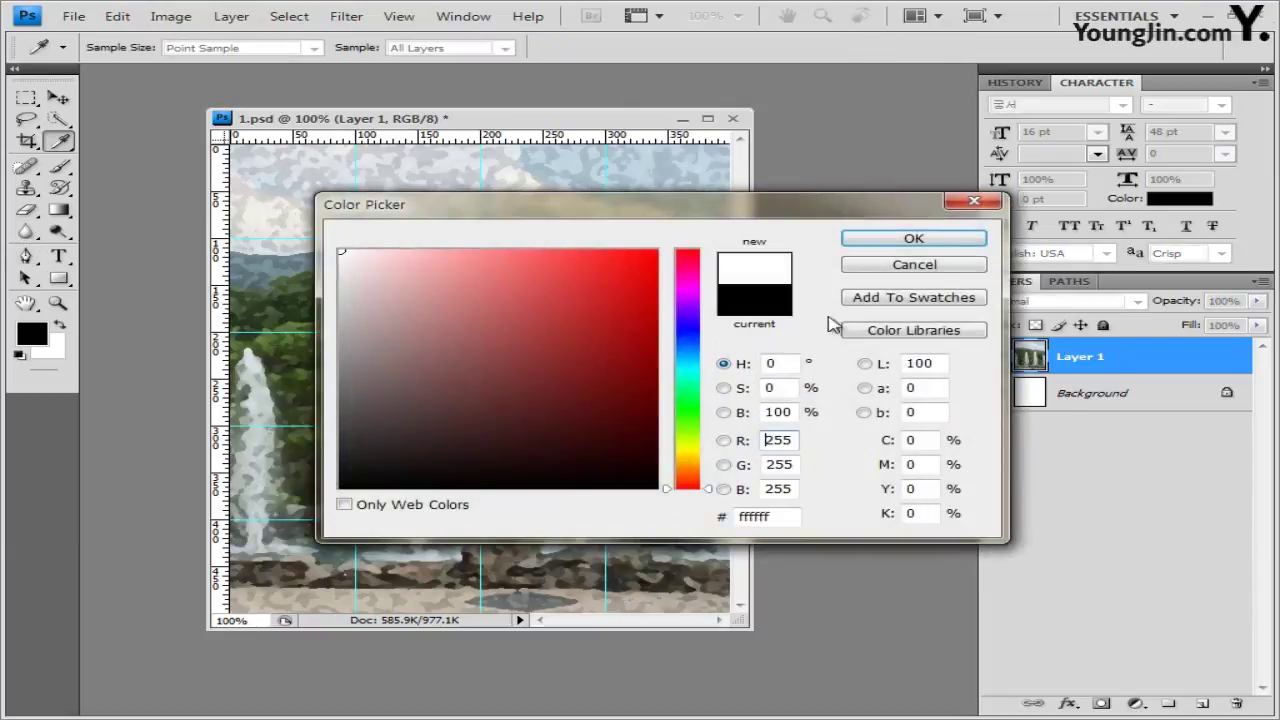
{"action": "left_click", "coordinate": [938, 241]}
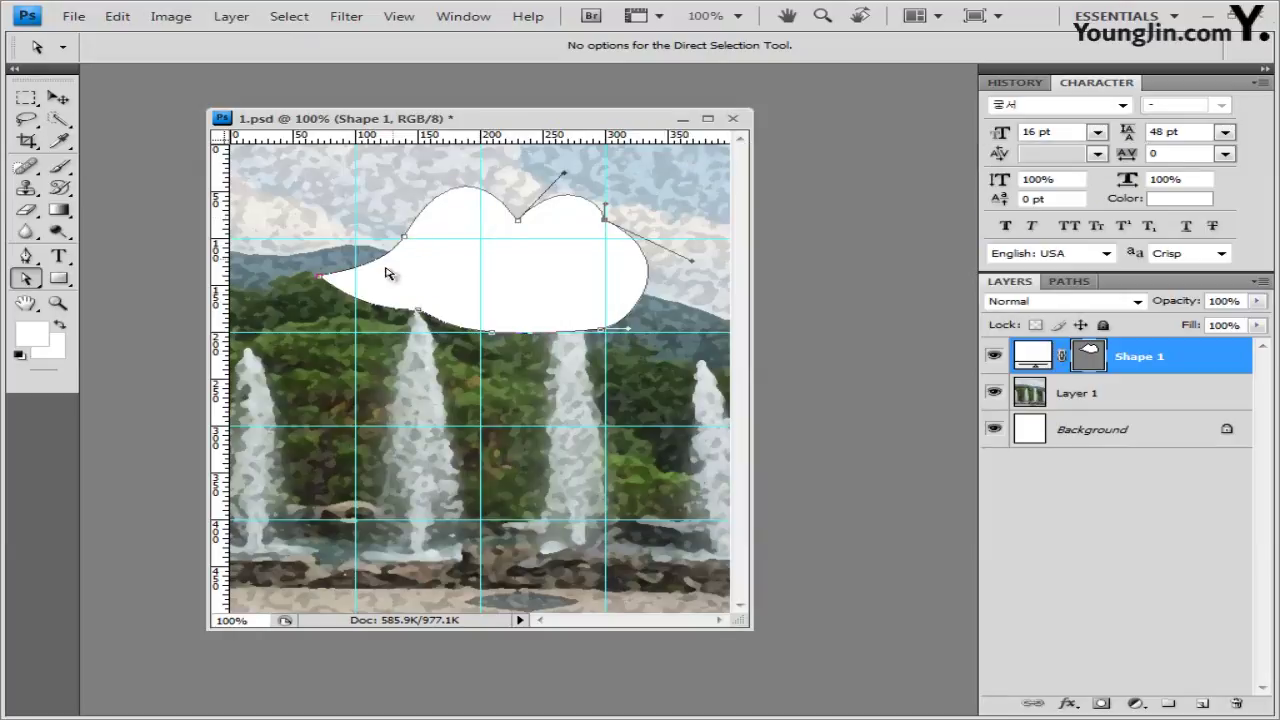
Examine the direction handles on the cloud shape's upper curves with the Direct Selection tool
{"action": "left_click", "coordinate": [30, 278]}
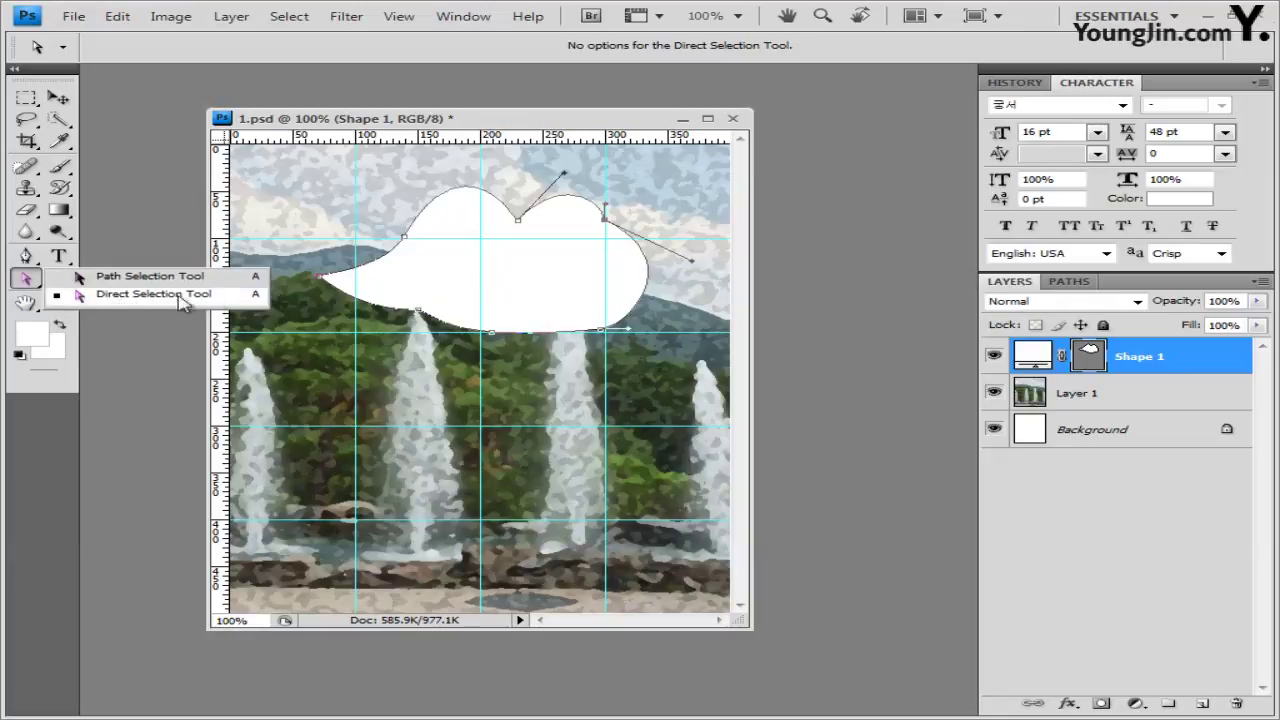
{"action": "left_click", "coordinate": [26, 280]}
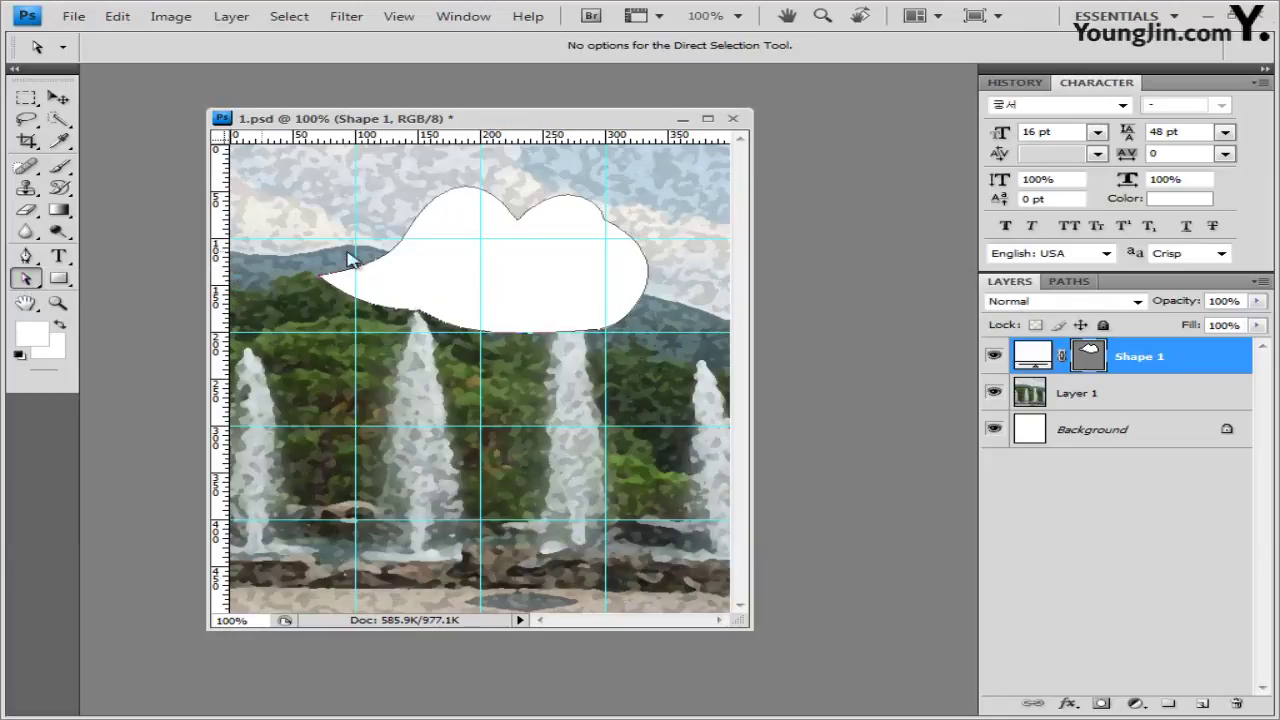
{"action": "left_click", "coordinate": [606, 220]}
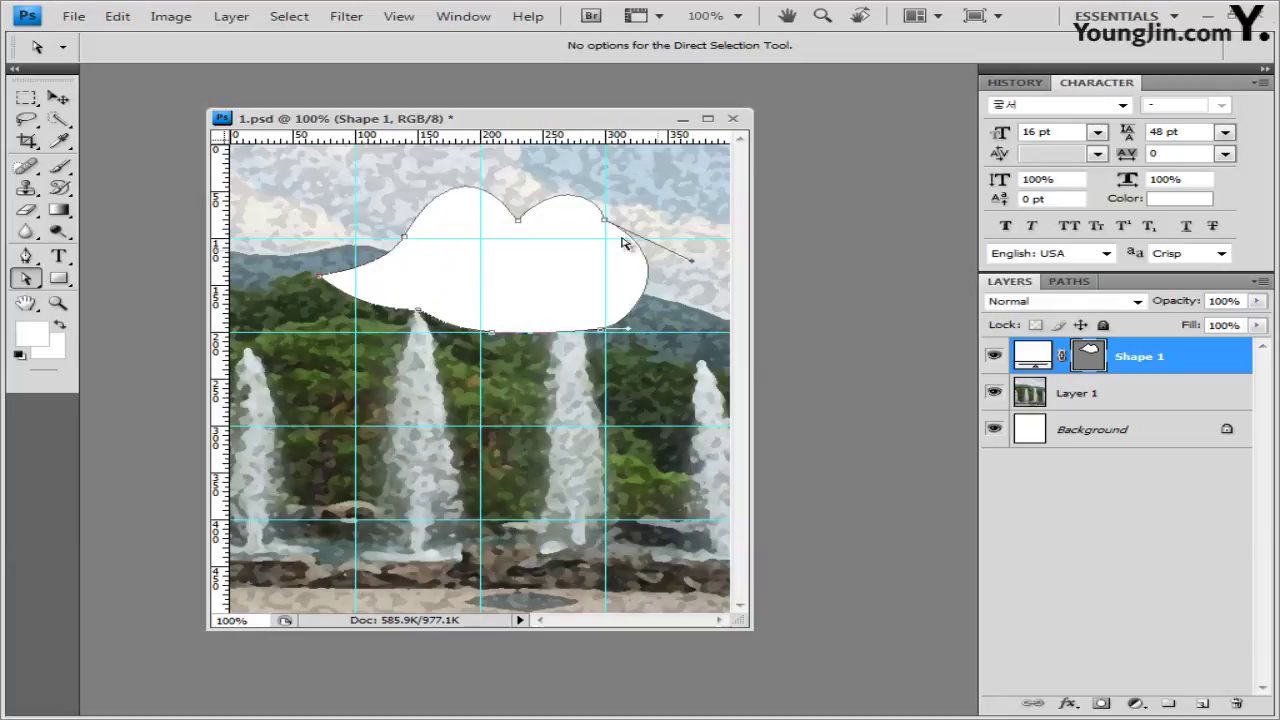
{"action": "left_click", "coordinate": [604, 213]}
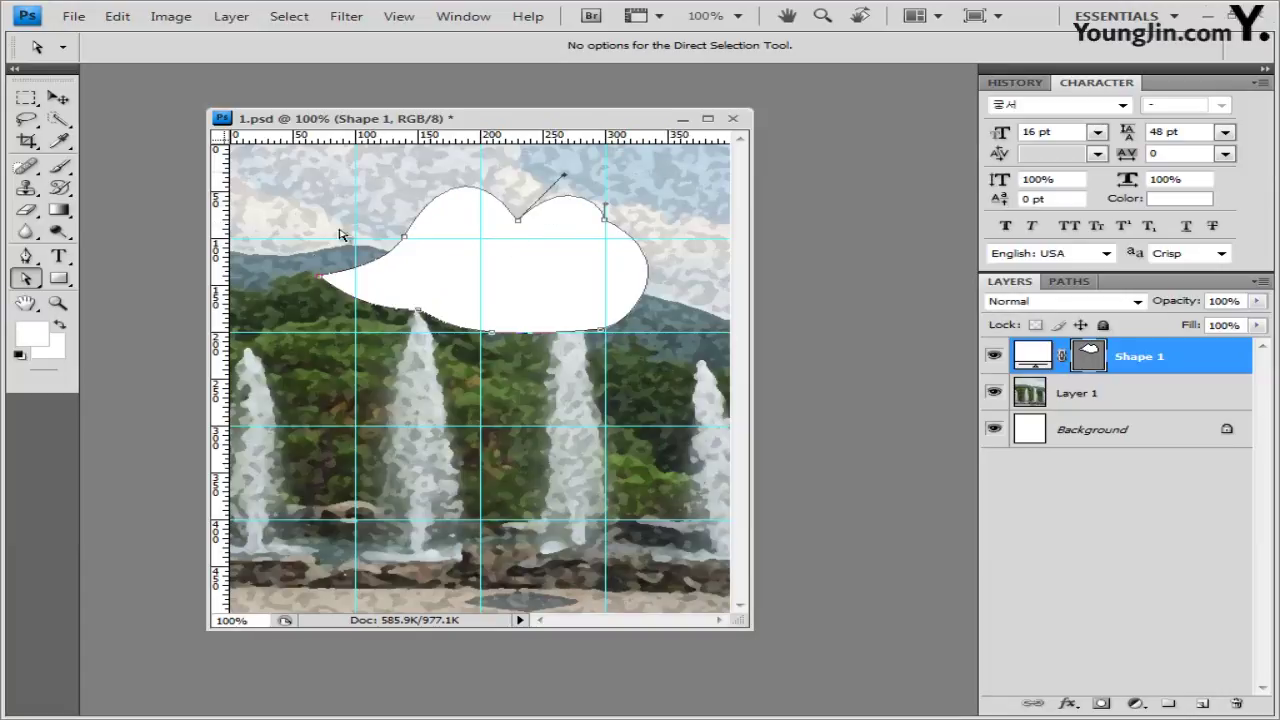
Save the cloud shape's vector mask path as 구름, deselect it, and return to the layer list
{"action": "left_click", "coordinate": [26, 97]}
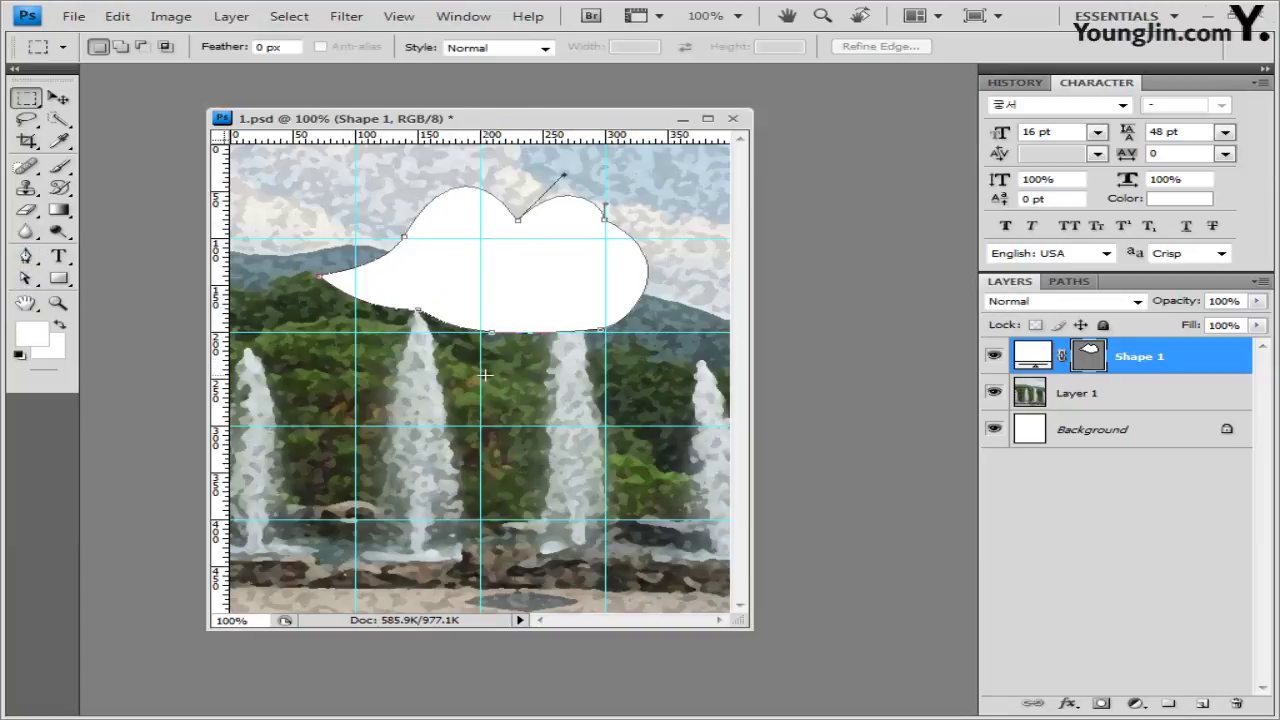
{"action": "left_click", "coordinate": [1069, 281]}
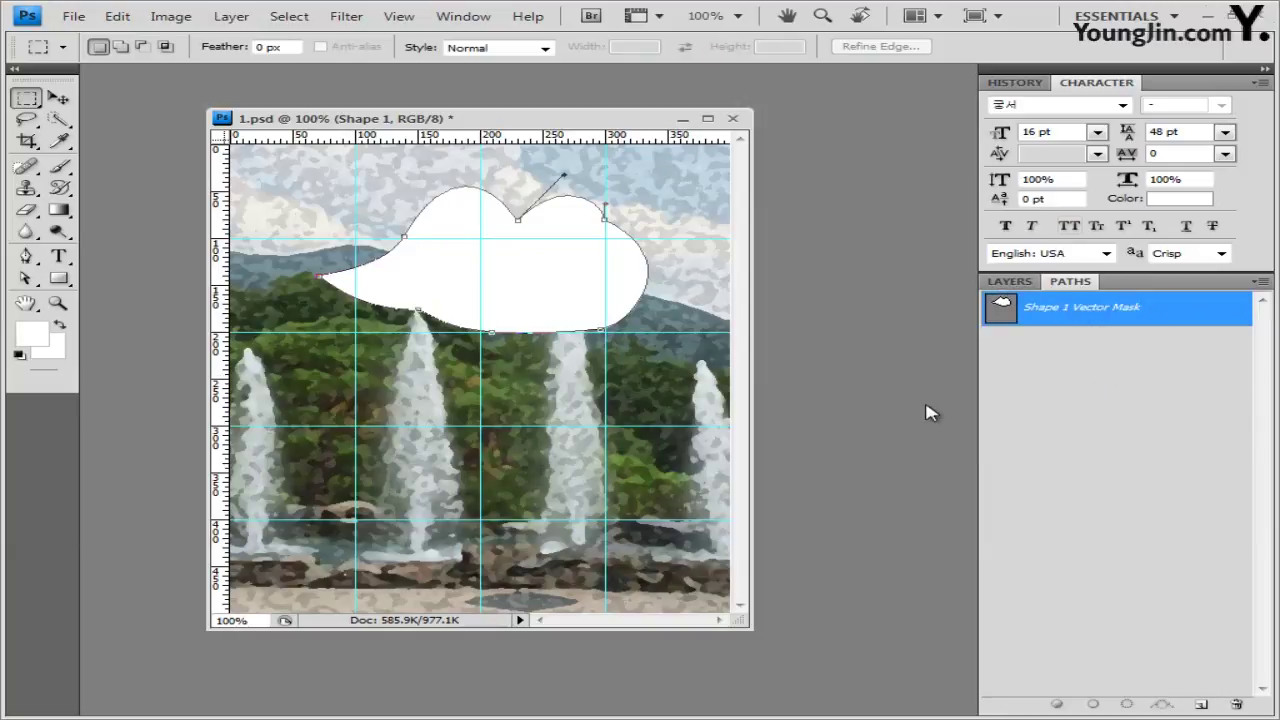
{"action": "double_click", "coordinate": [1090, 310]}
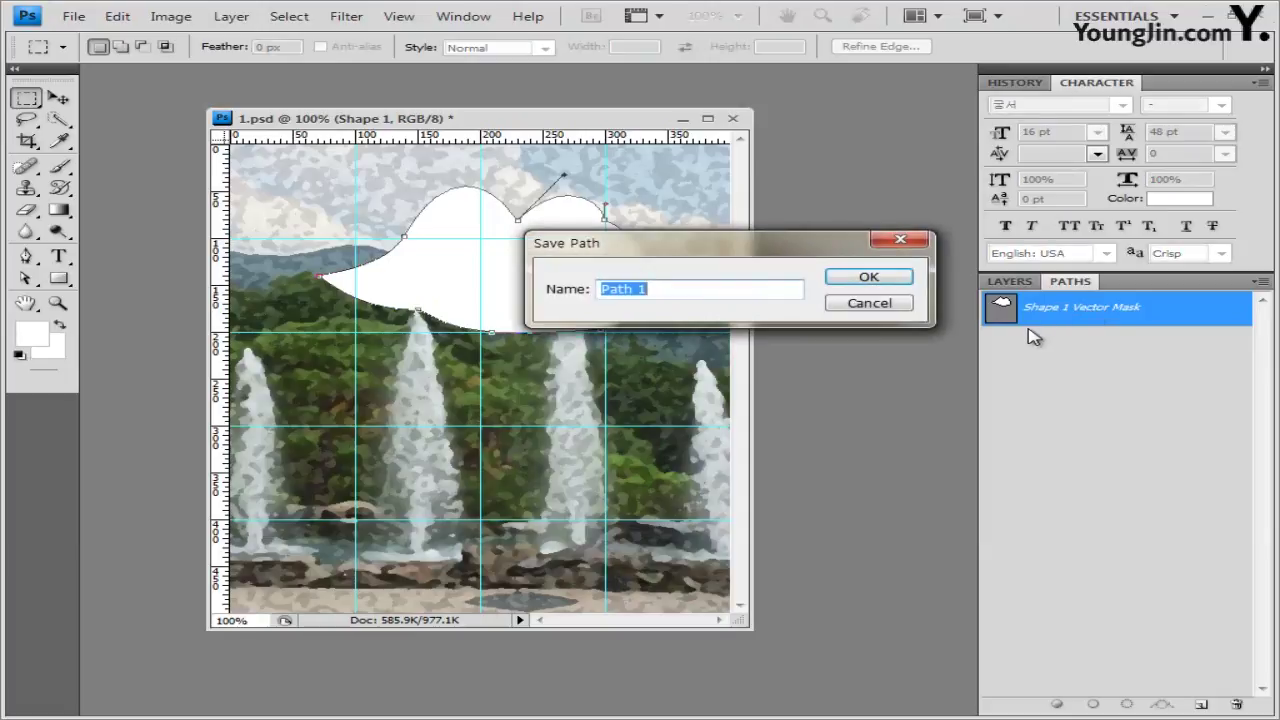
{"action": "type", "text": "구름"}
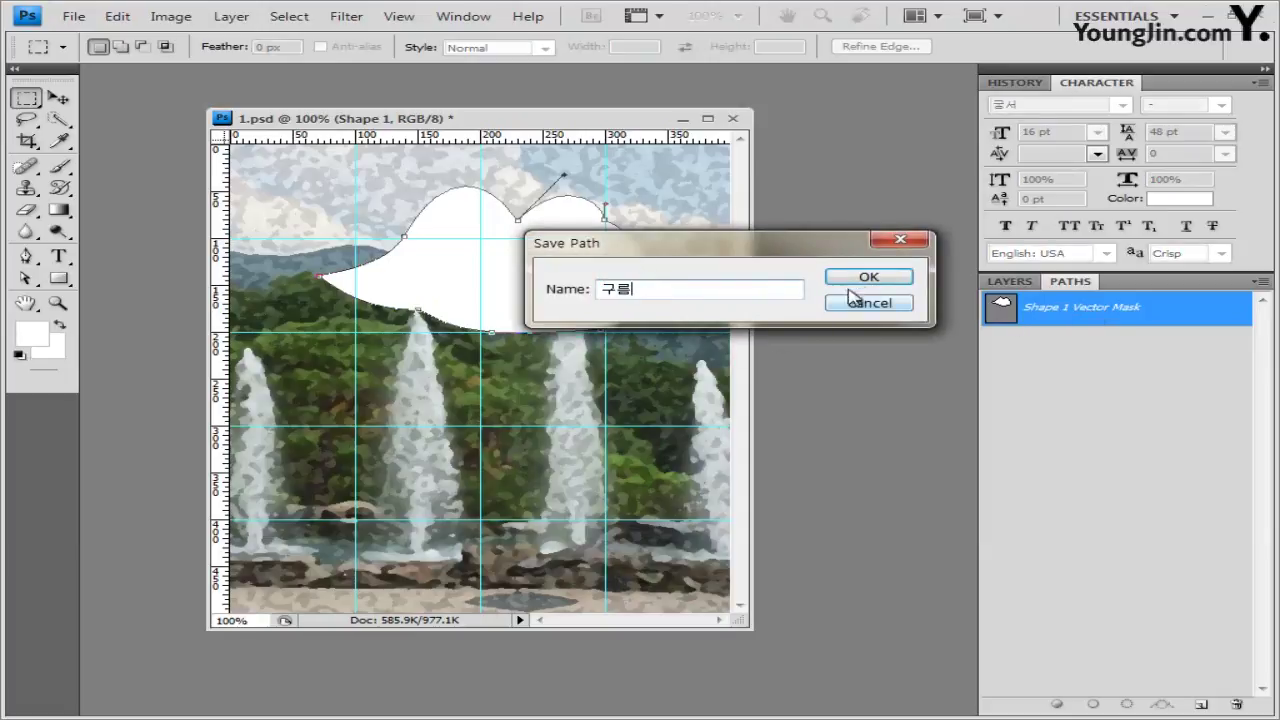
{"action": "left_click", "coordinate": [893, 281]}
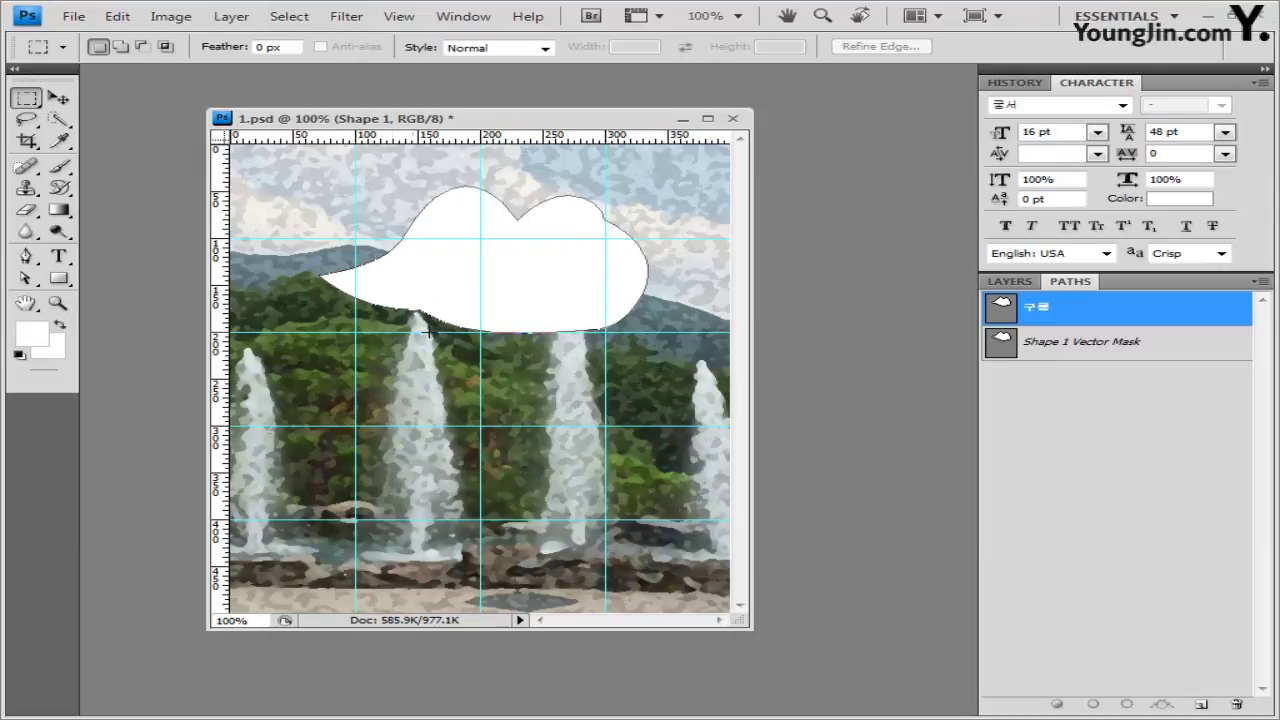
{"action": "left_click", "coordinate": [1111, 430]}
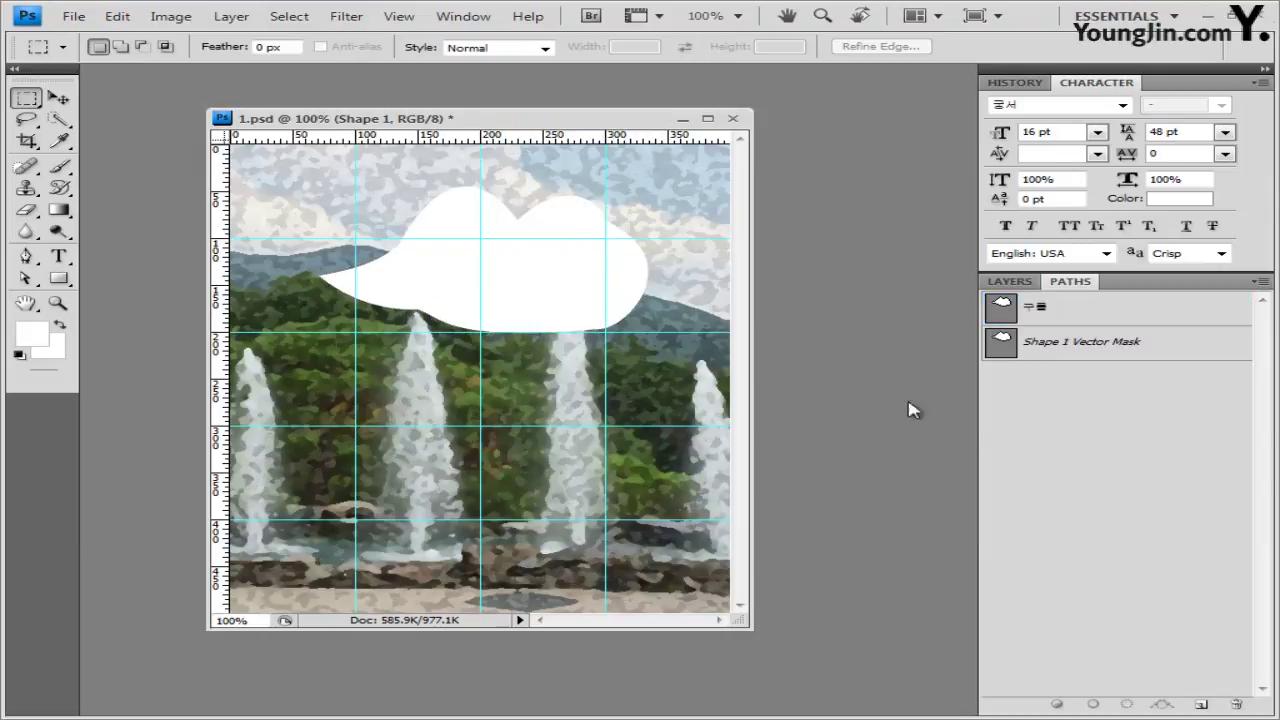
{"action": "left_click", "coordinate": [1010, 282]}
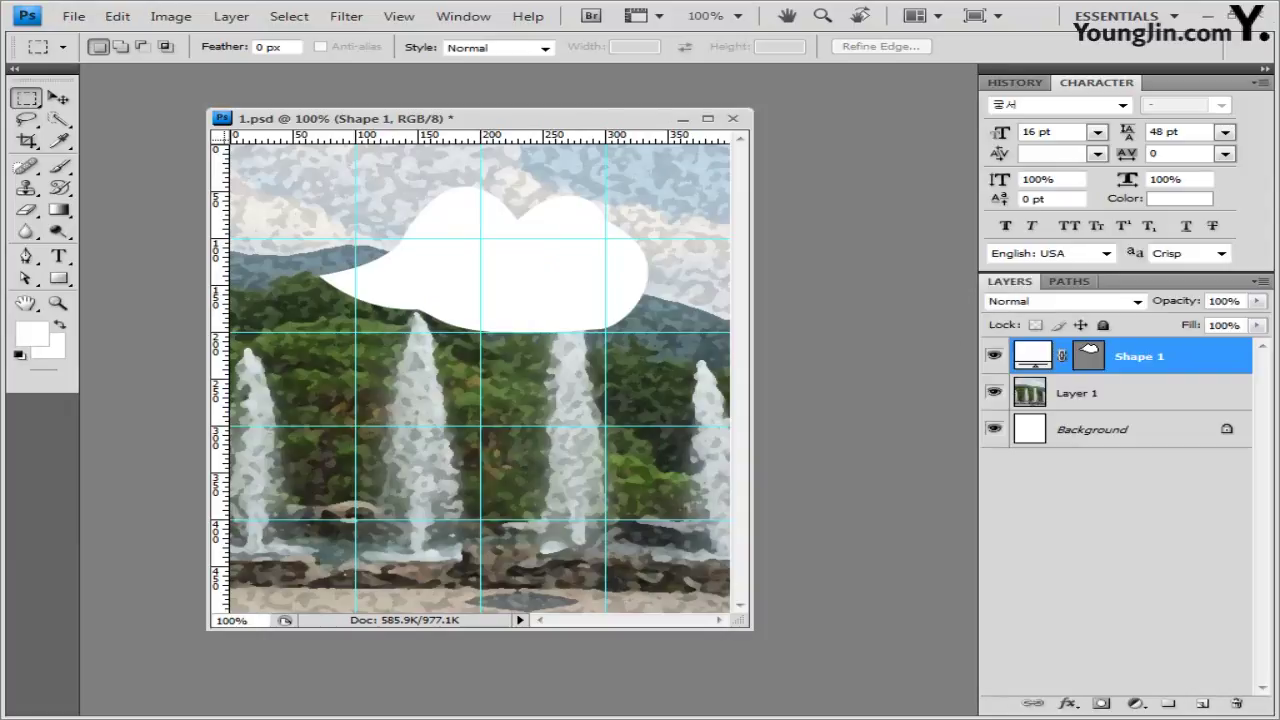
Open 1급-2.JPG from the 기출문제06 folder and copy the entire candy photo into 1.psd as a new layer above the cloud shape
{"action": "key", "text": "alt+Tab"}
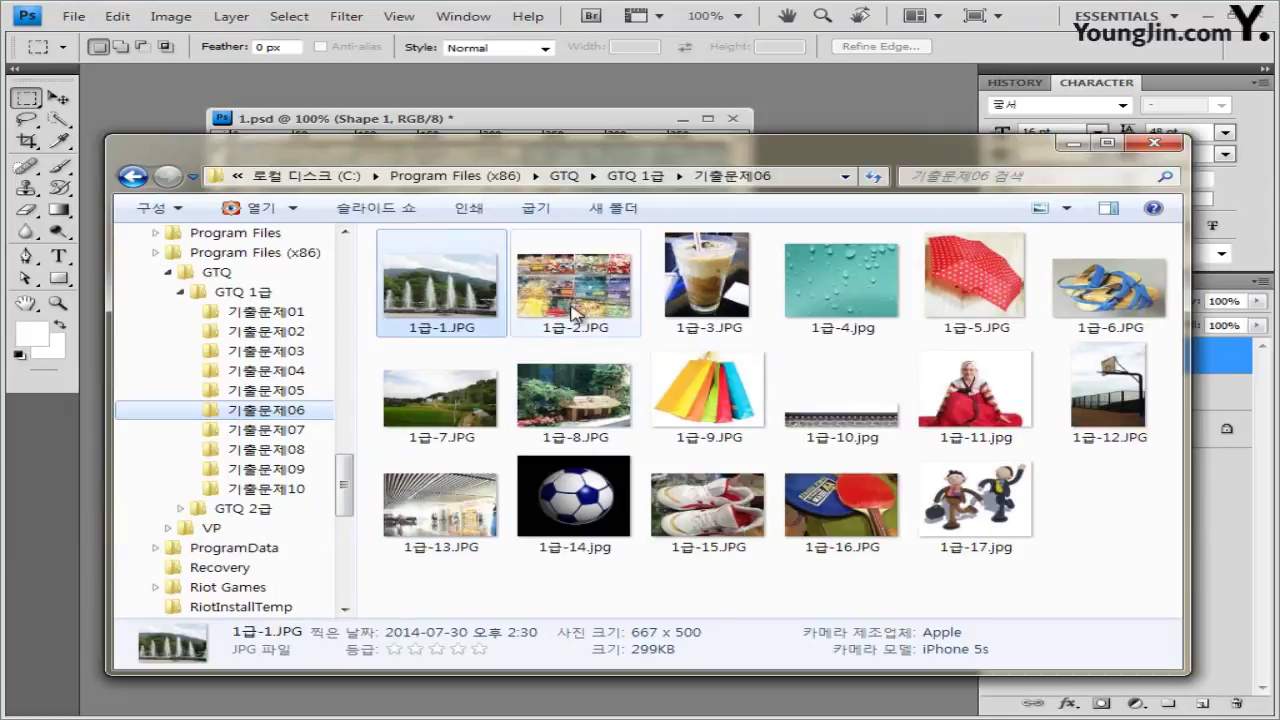
{"action": "left_click_drag", "start_coordinate": [573, 285], "coordinate": [830, 128]}
{"action": "left_click", "coordinate": [58, 97]}
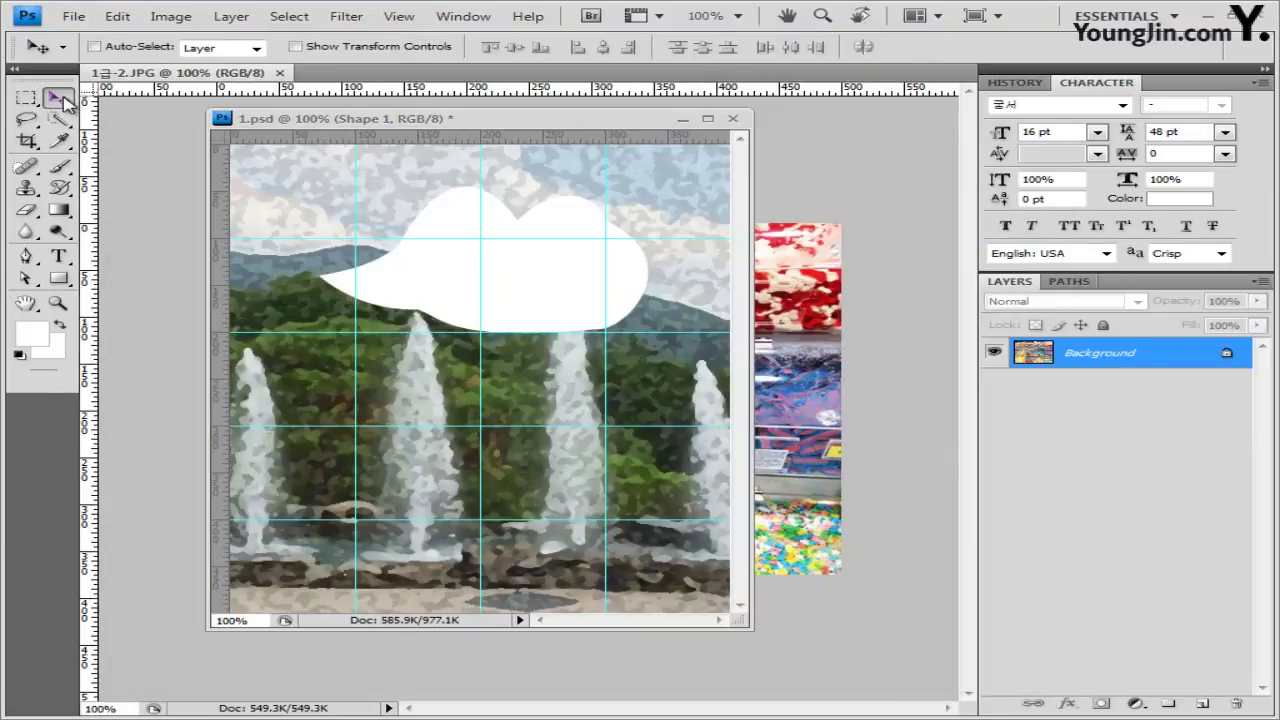
{"action": "left_click_drag", "start_coordinate": [190, 74], "coordinate": [200, 122]}
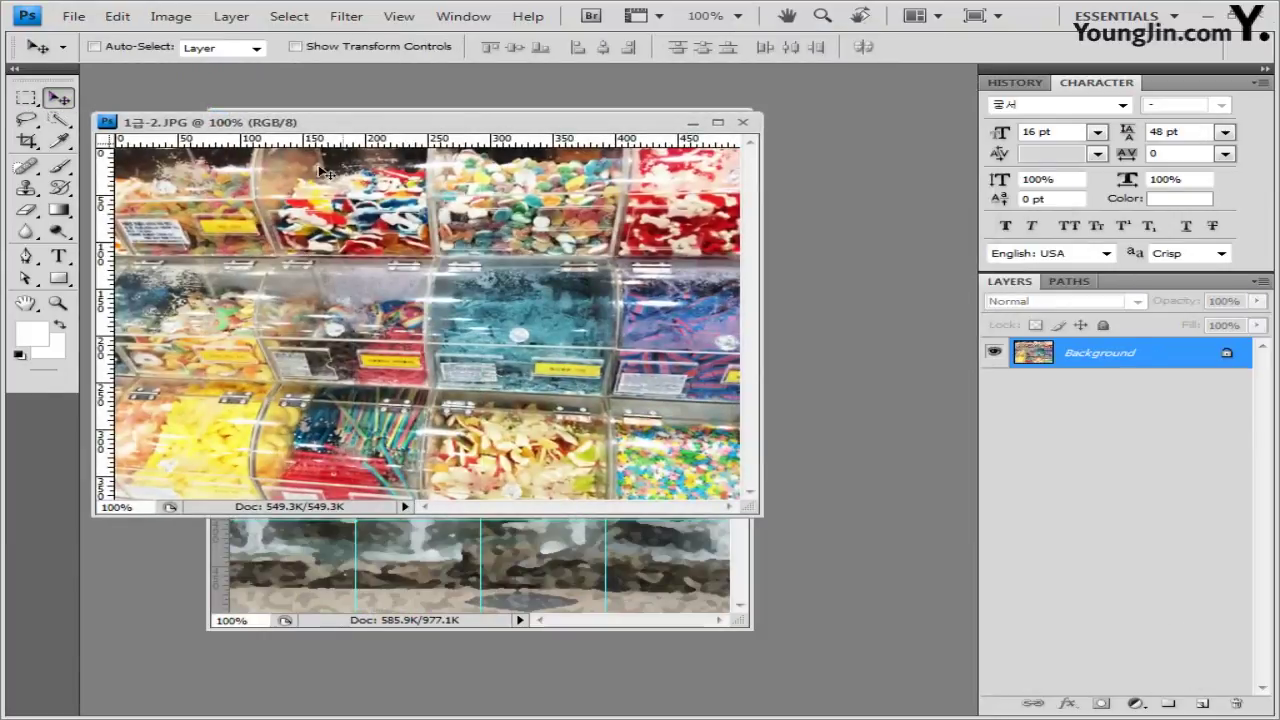
{"action": "key", "text": "ctrl+a"}
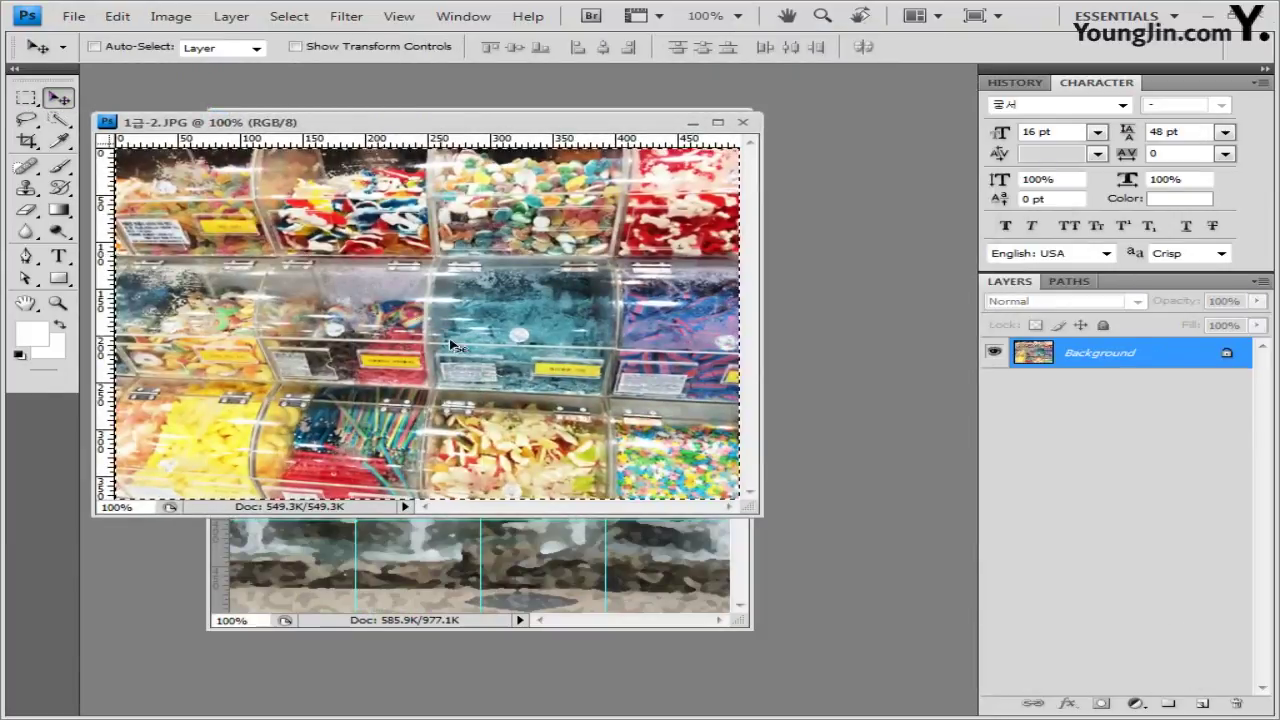
{"action": "left_click", "coordinate": [744, 122]}
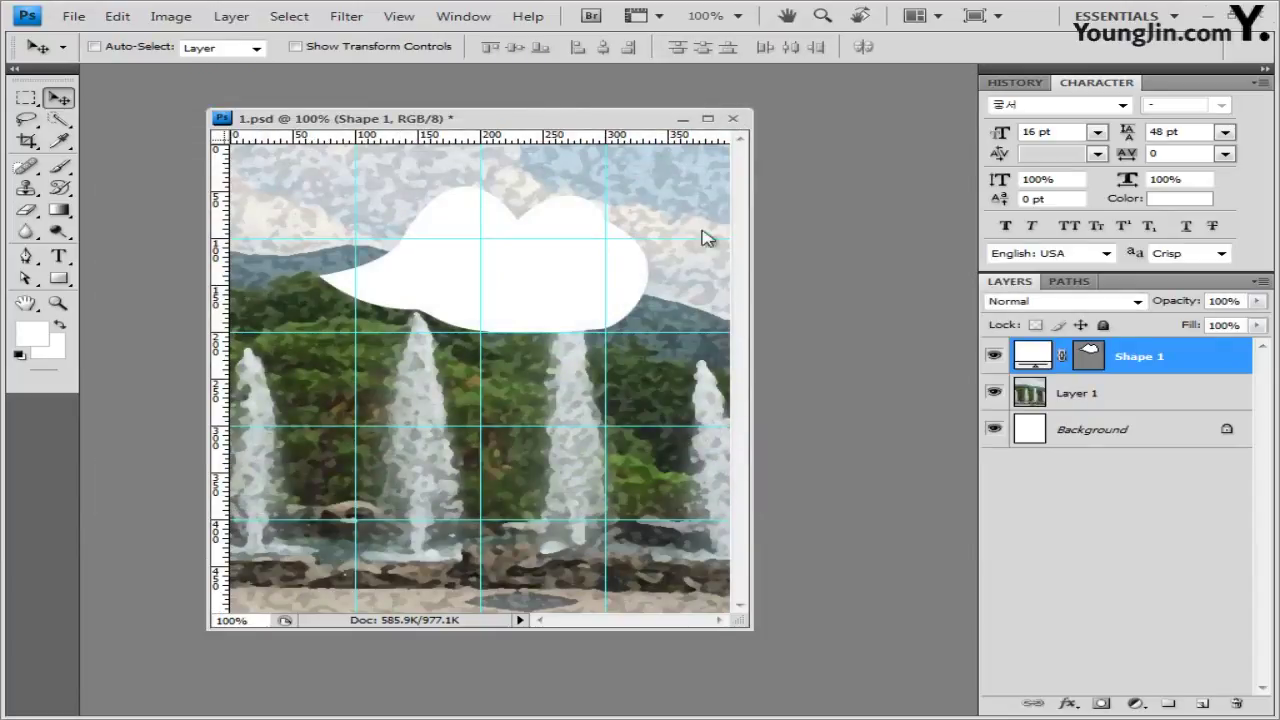
{"action": "key", "text": "ctrl+v"}
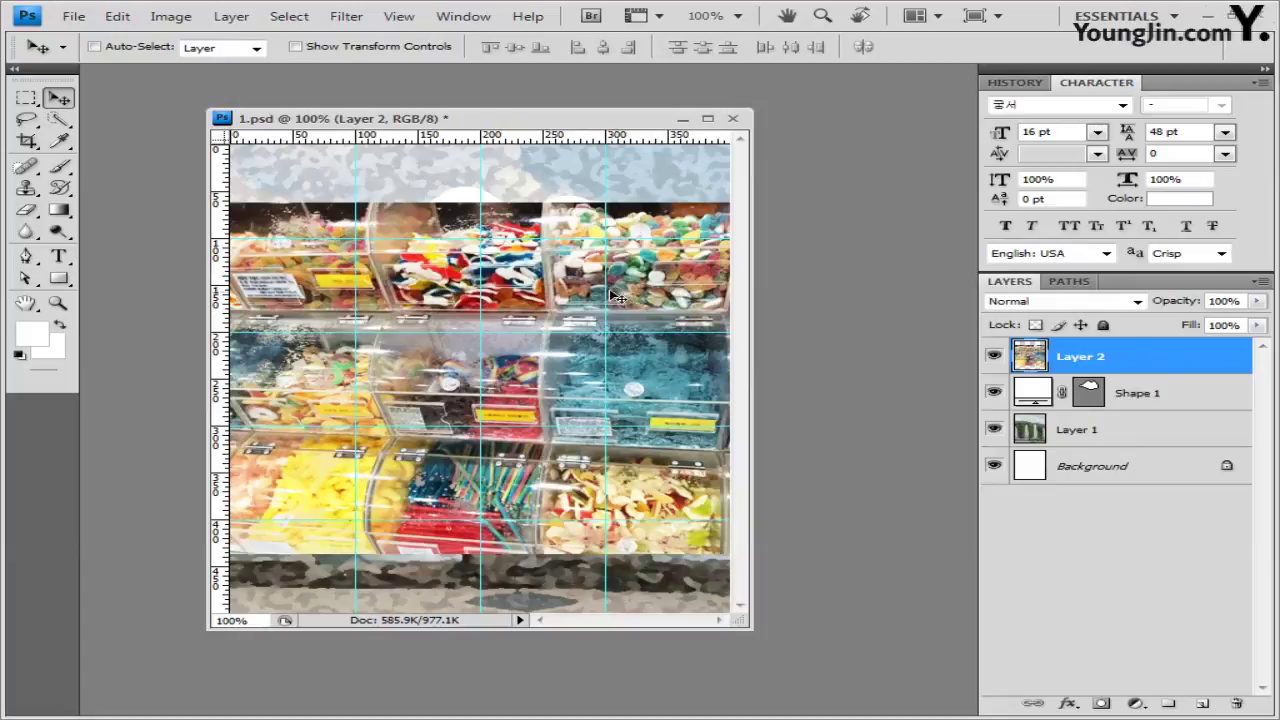
Clip the candy photo layer to the cloud shape and move the photo up so it covers the cloud
{"action": "left_click", "coordinate": [1145, 373], "text": "alt"}
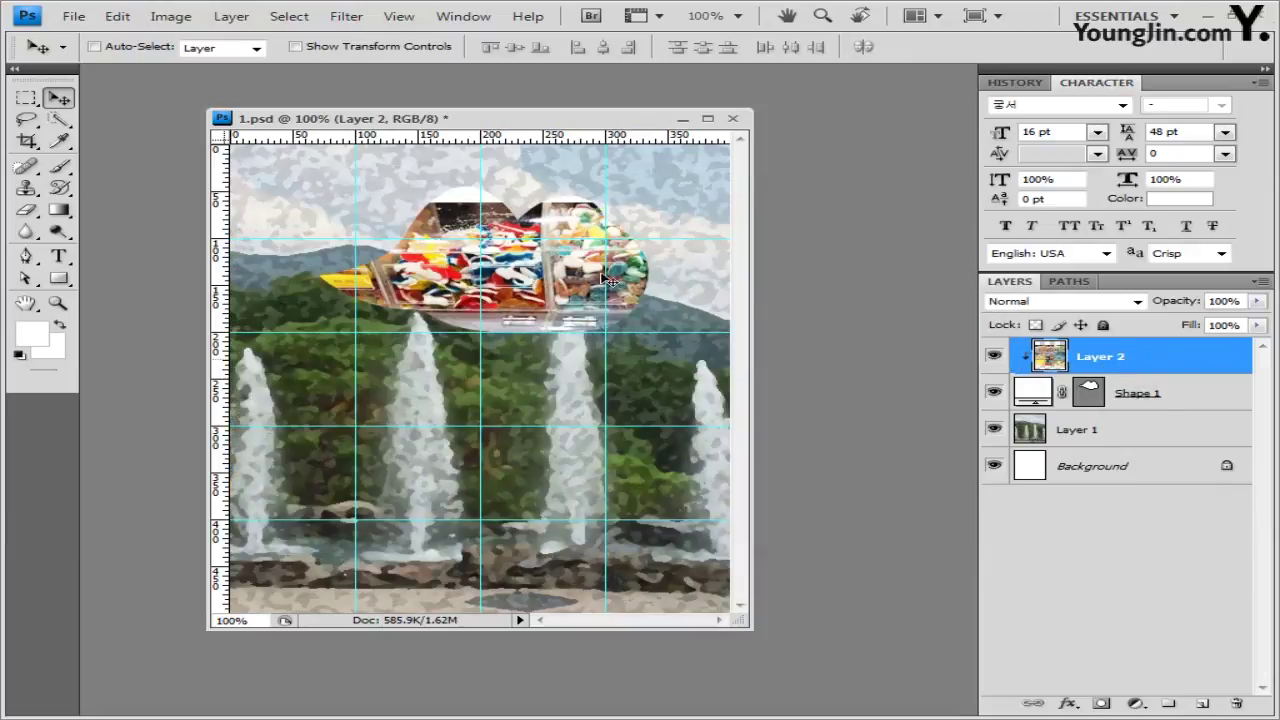
{"action": "left_click_drag", "start_coordinate": [587, 284], "coordinate": [578, 266]}
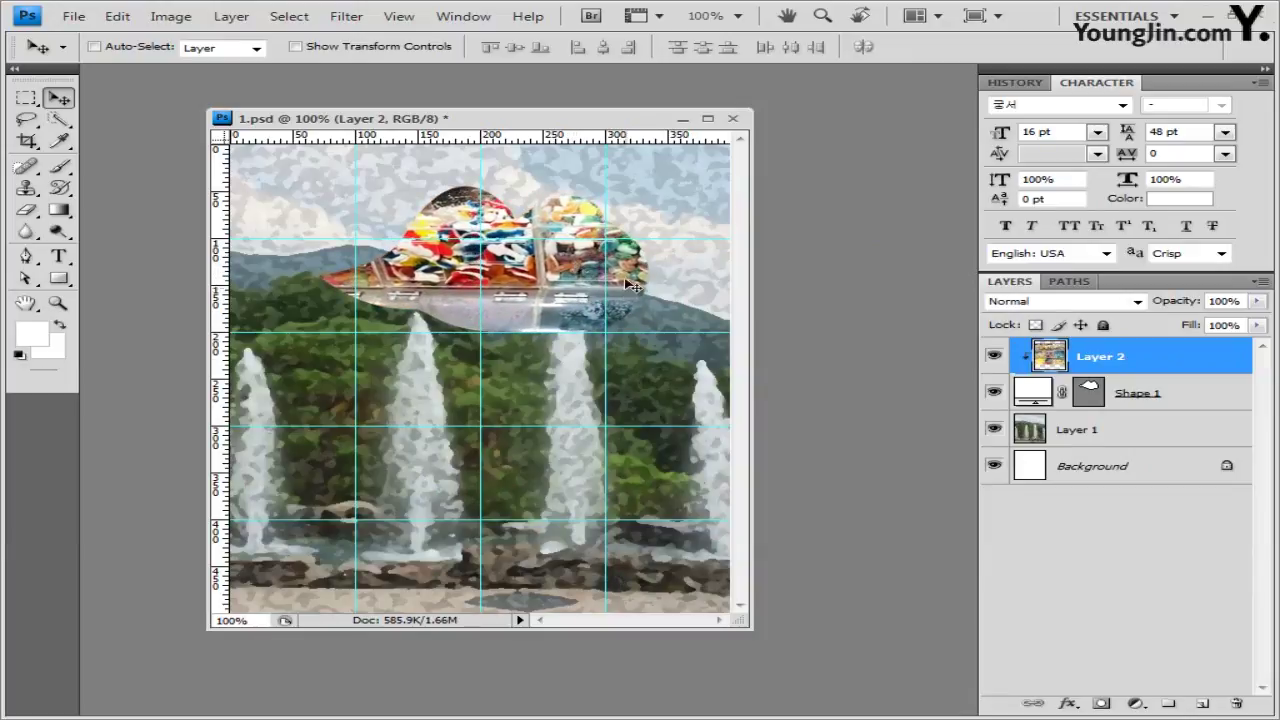
Try scaling the clipped candy photo to 57.5% and fitting it over the cloud shape
{"action": "key", "text": "ctrl+t"}
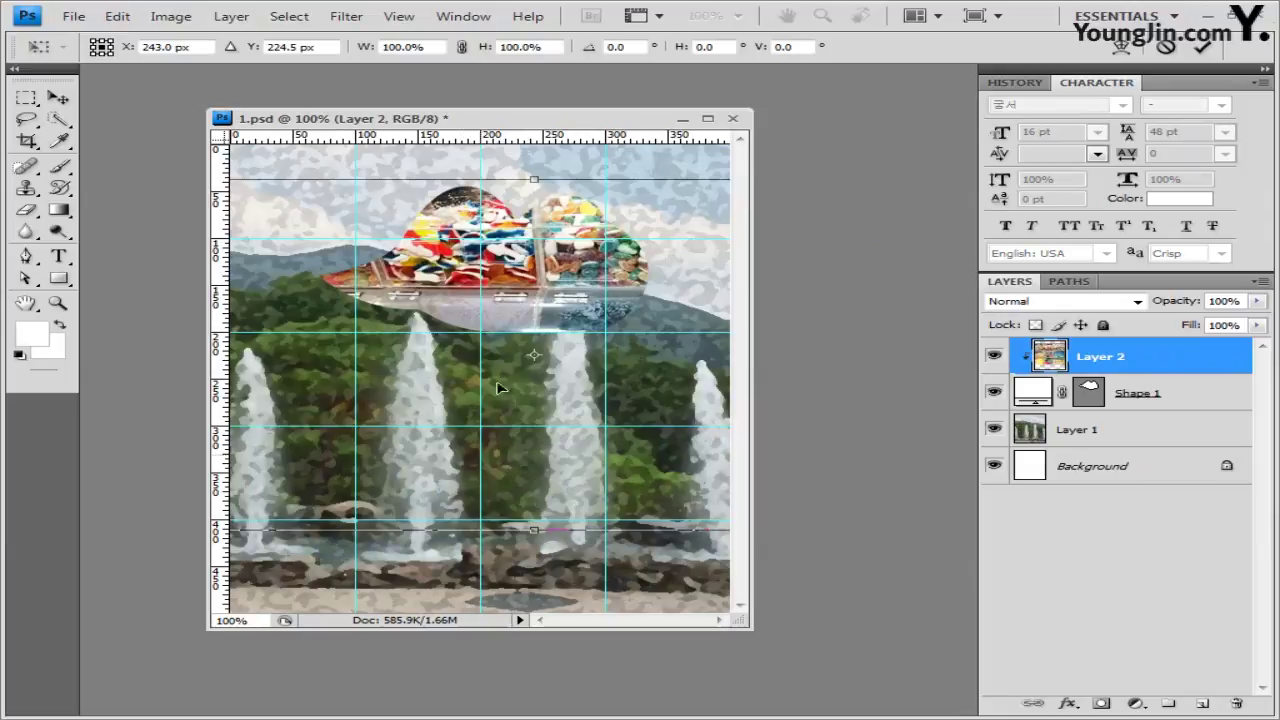
{"action": "left_click_drag", "start_coordinate": [490, 272], "coordinate": [579, 269]}
{"action": "left_click_drag", "start_coordinate": [331, 534], "coordinate": [505, 425]}
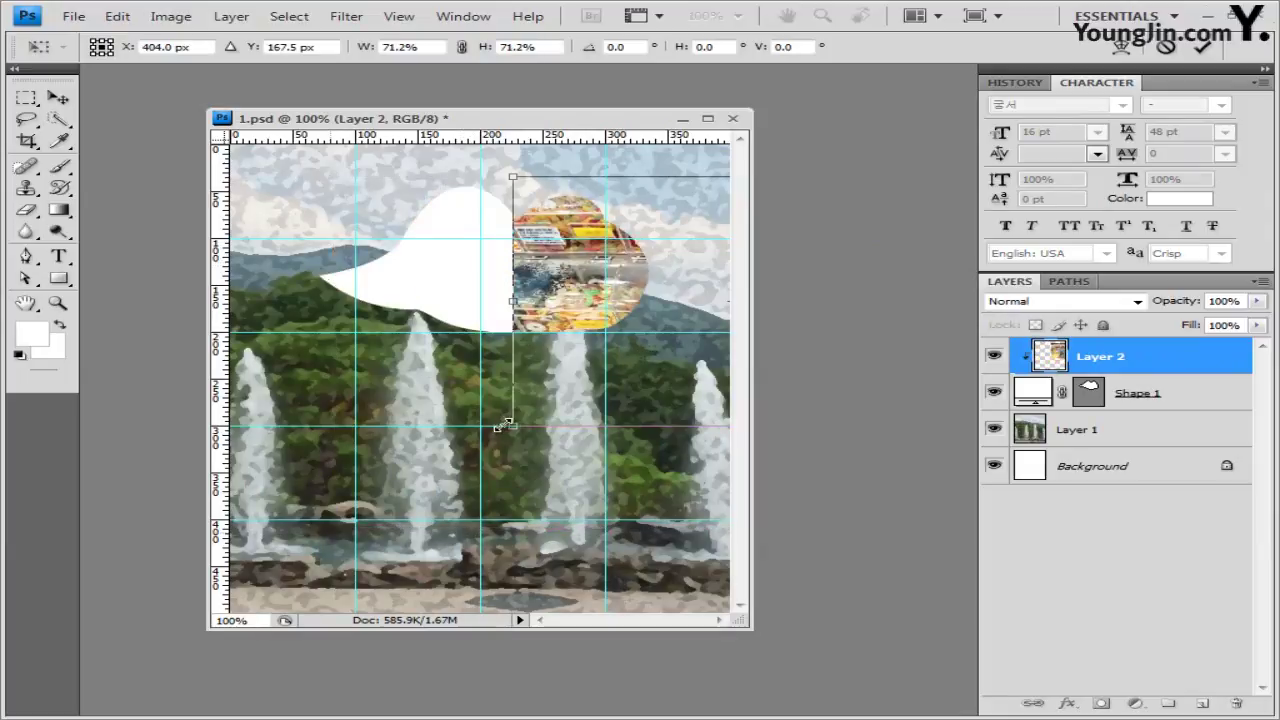
{"action": "left_click_drag", "start_coordinate": [596, 290], "coordinate": [536, 343]}
{"action": "left_click_drag", "start_coordinate": [261, 430], "coordinate": [339, 381]}
{"action": "left_click_drag", "start_coordinate": [420, 325], "coordinate": [401, 308]}
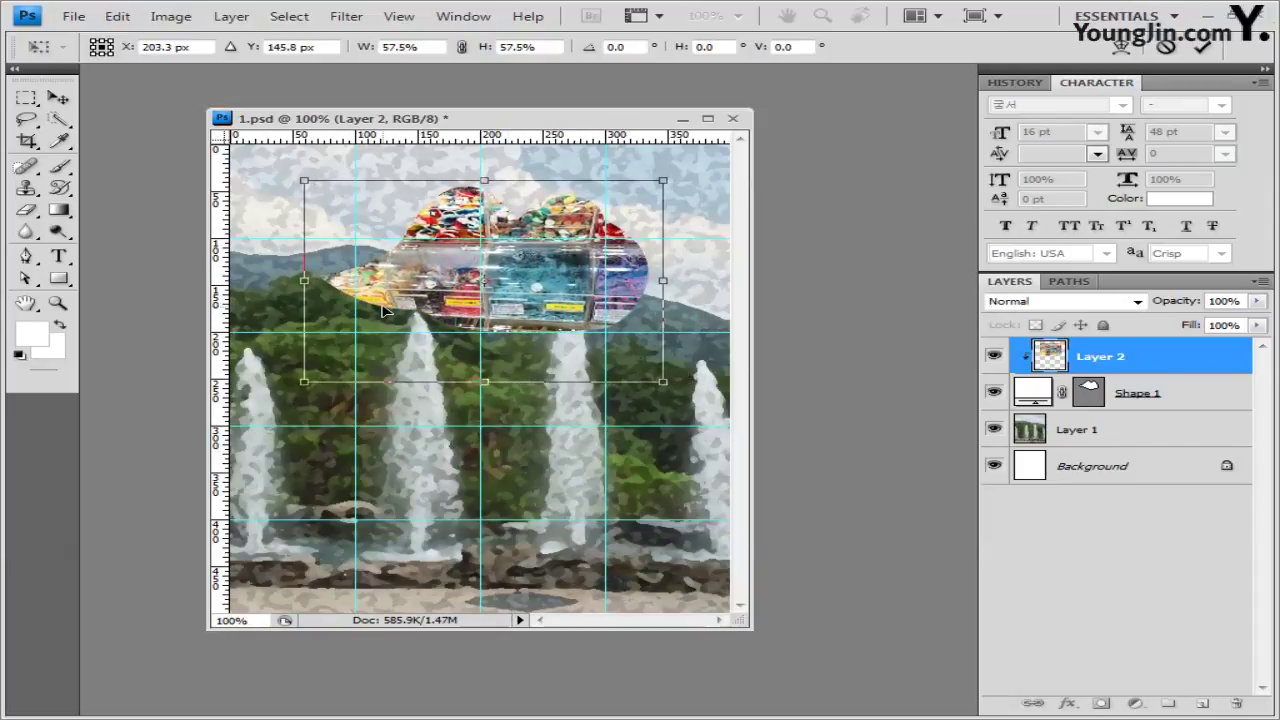
{"action": "key", "text": "Return"}
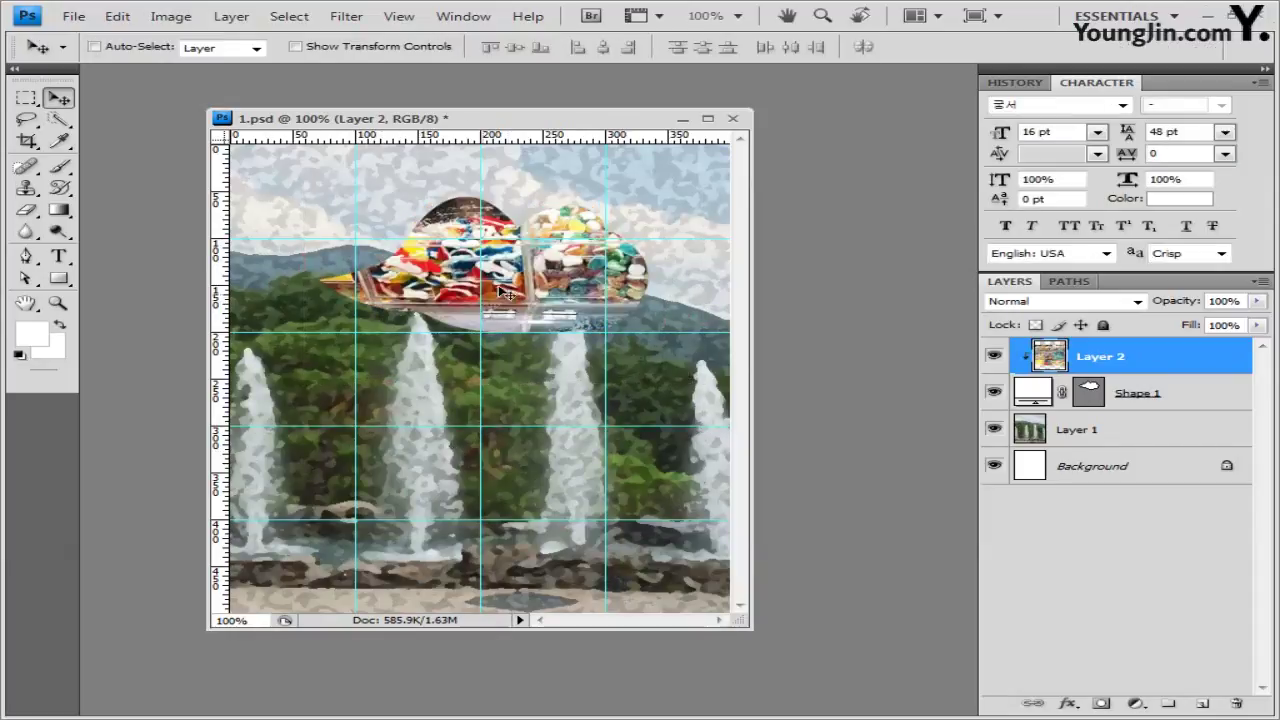
Shift the clipped candy photo slightly to the right within the cloud shape
{"action": "mouse_move", "coordinate": [507, 292]}
{"action": "left_mouse_down"}
{"action": "mouse_move", "coordinate": [516, 305]}
{"action": "mouse_move", "coordinate": [540, 283]}
{"action": "mouse_move", "coordinate": [507, 305]}
{"action": "left_mouse_up"}
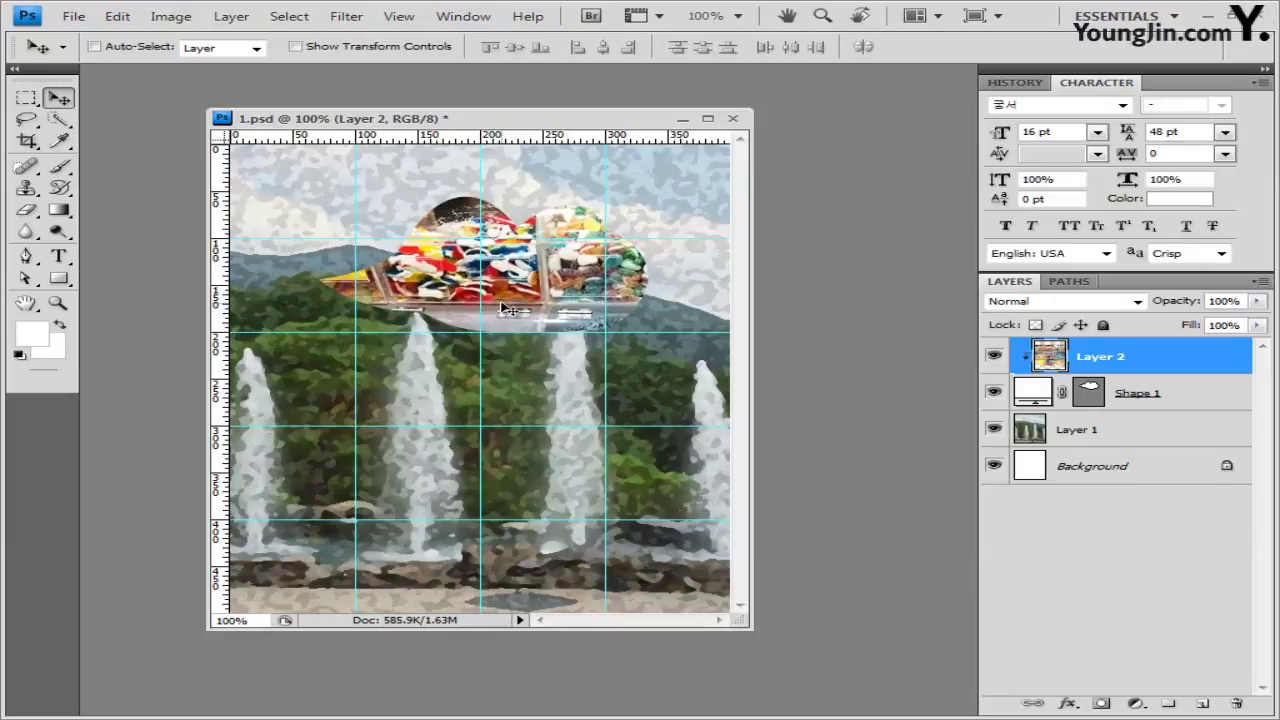
Add a default Inner Bevel and a 2 px outside stroke in black (000000) to the cloud shape layer
{"action": "left_click", "coordinate": [1170, 398]}
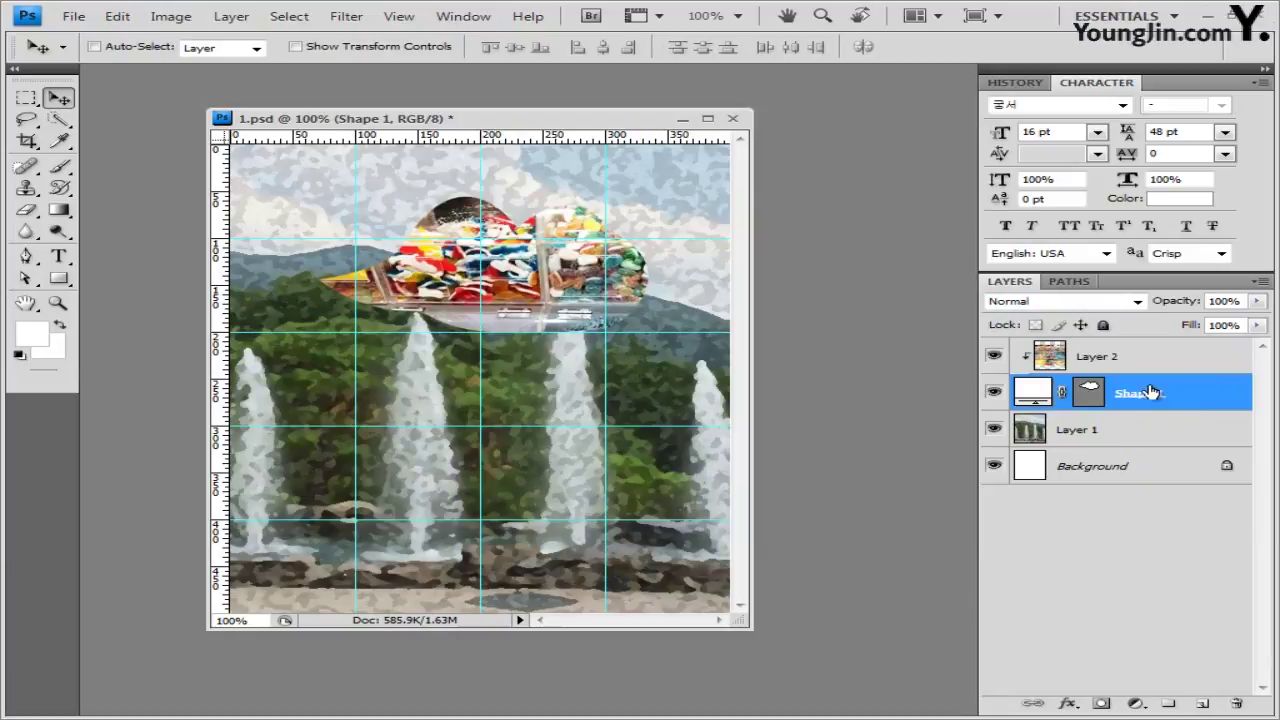
{"action": "left_click", "coordinate": [1069, 703]}
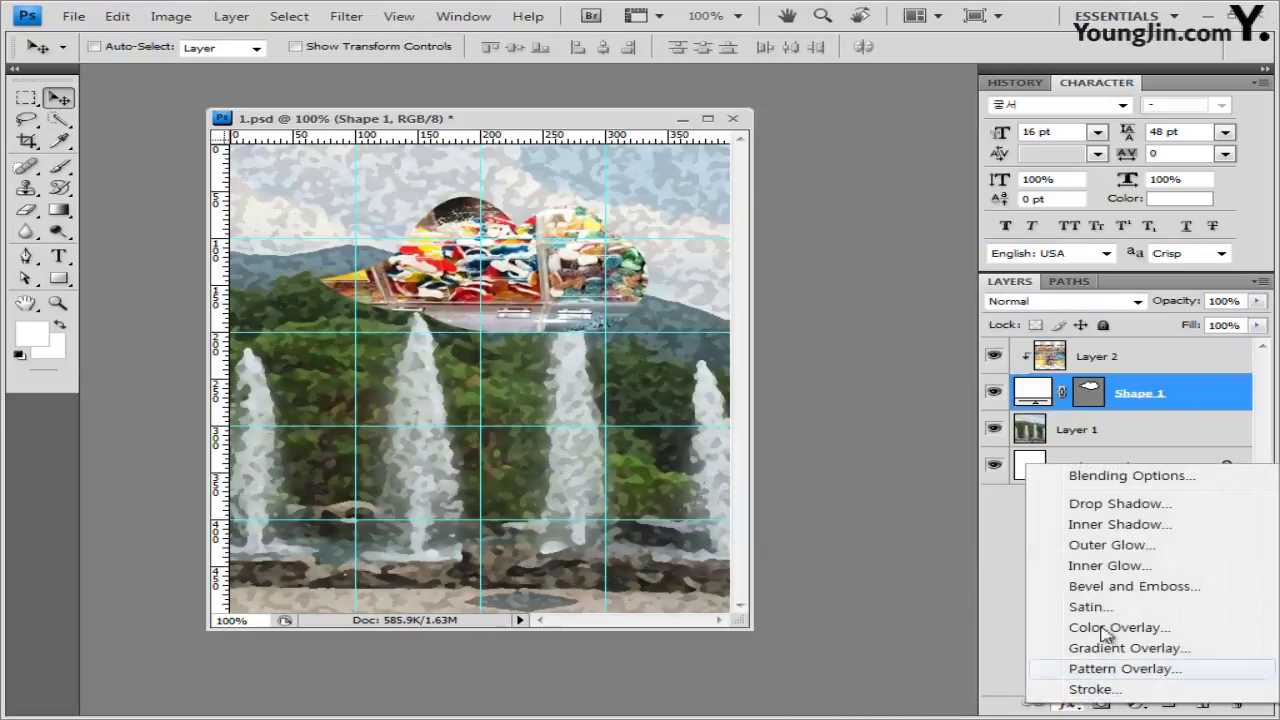
{"action": "left_click", "coordinate": [1046, 588]}
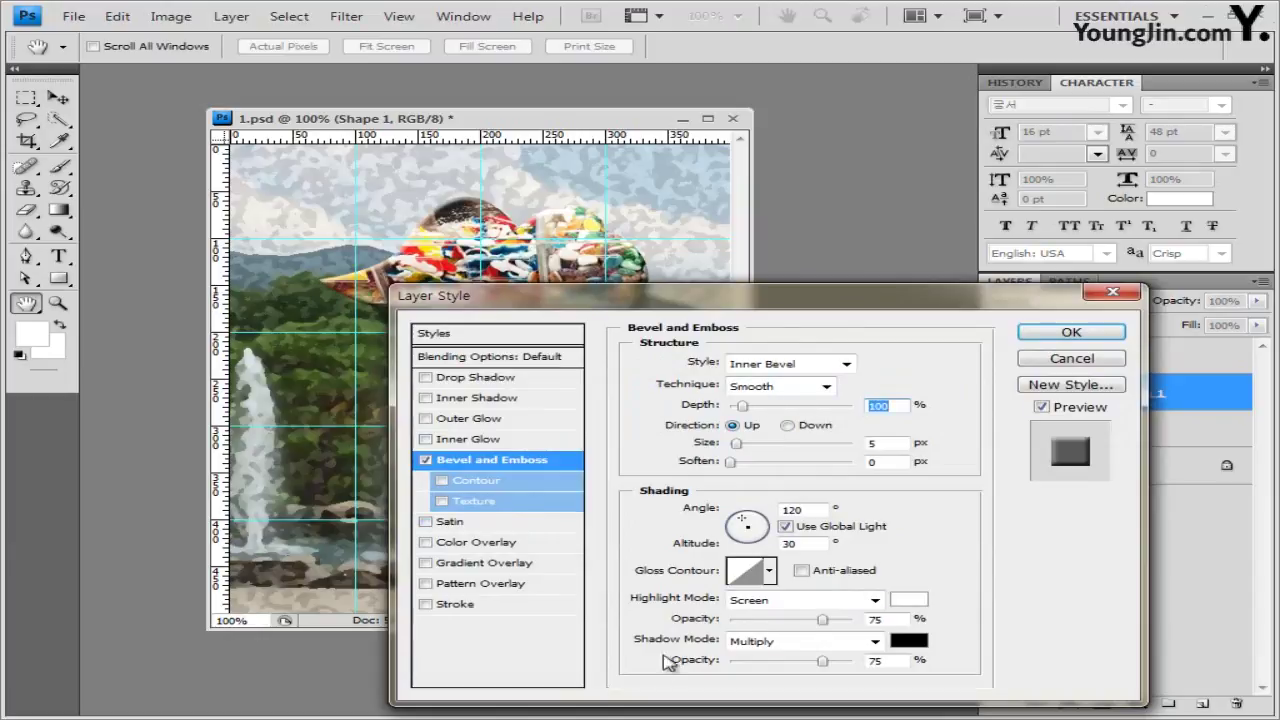
{"action": "left_click", "coordinate": [483, 614]}
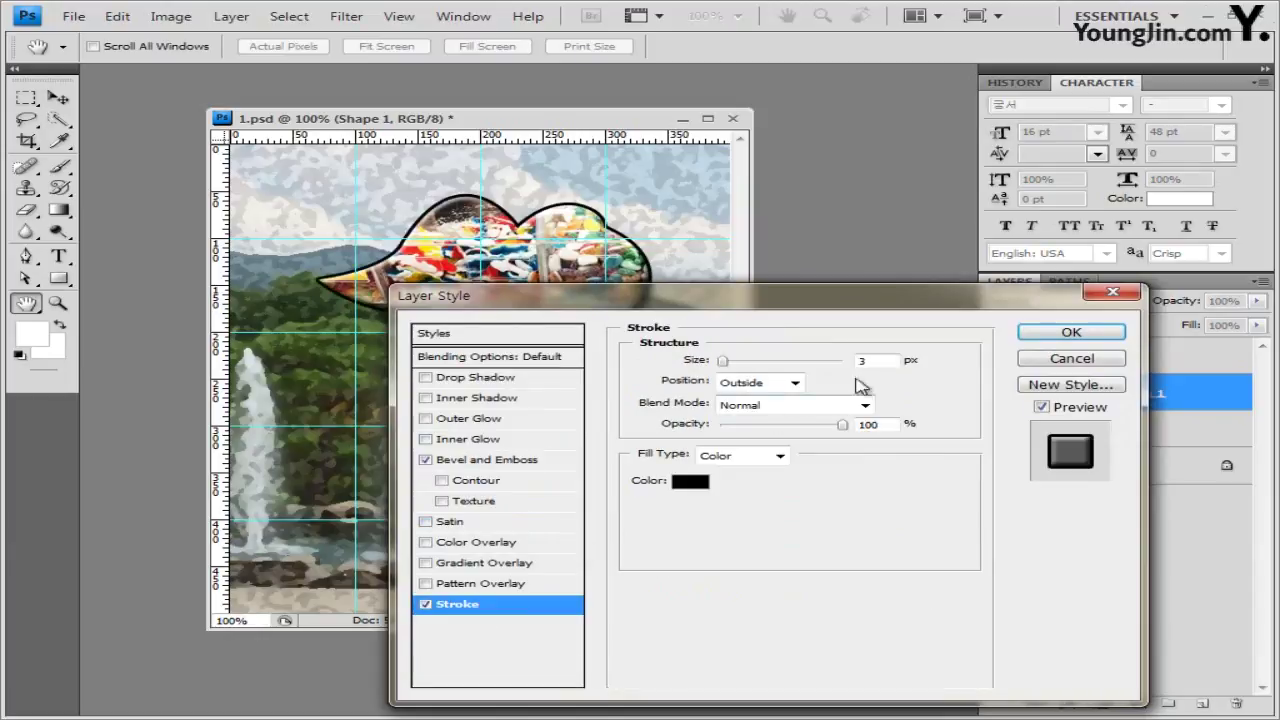
{"action": "left_click_drag", "start_coordinate": [716, 362], "coordinate": [711, 362]}
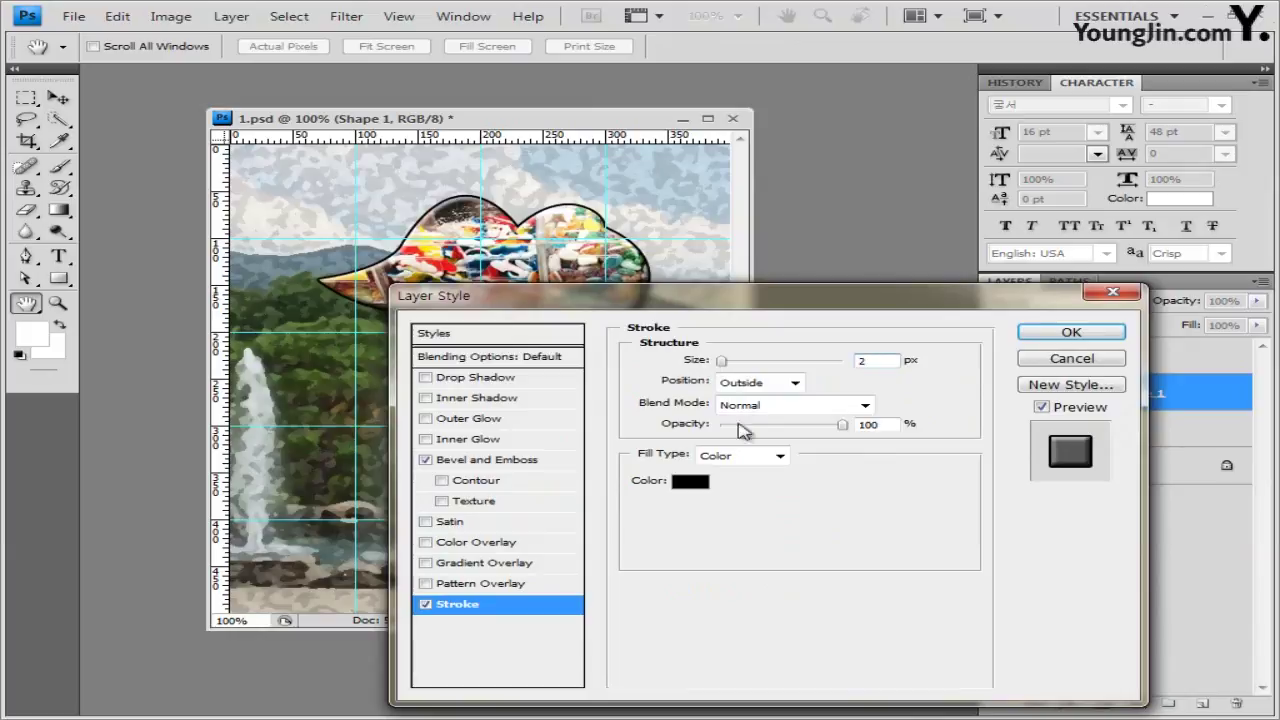
{"action": "left_click", "coordinate": [690, 482]}
{"action": "left_click", "coordinate": [770, 514]}
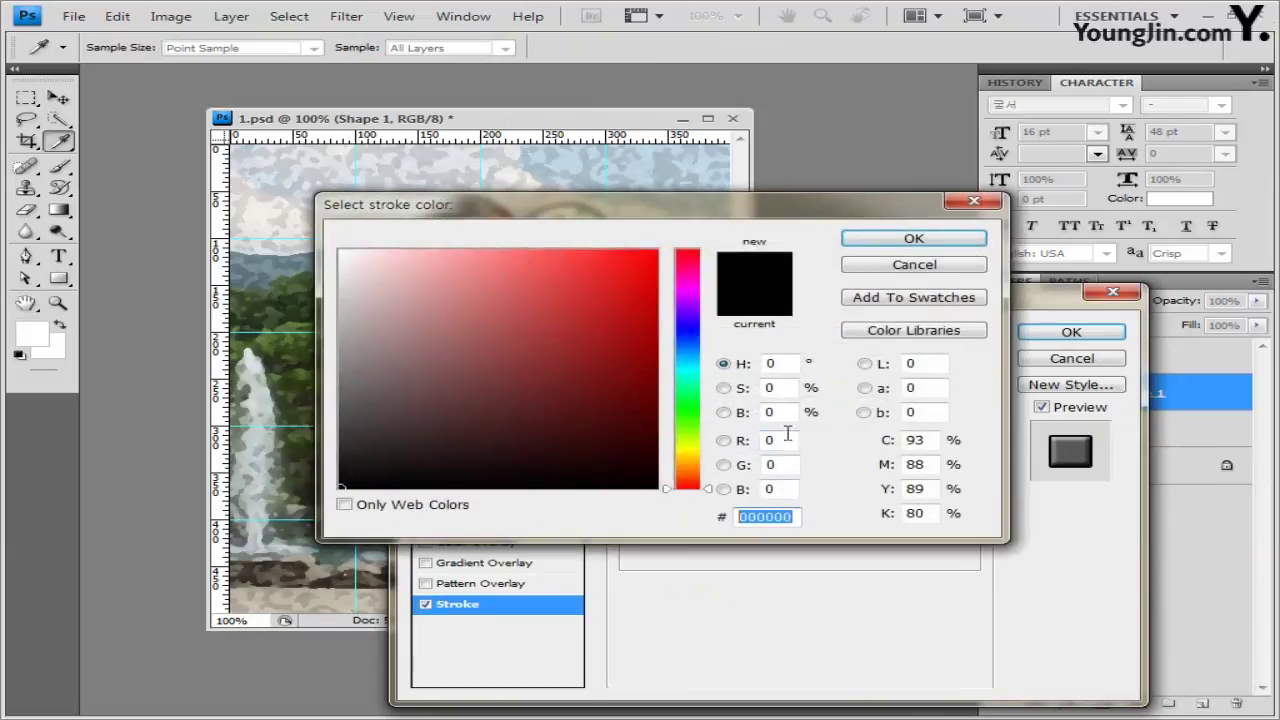
{"action": "left_click", "coordinate": [950, 244]}
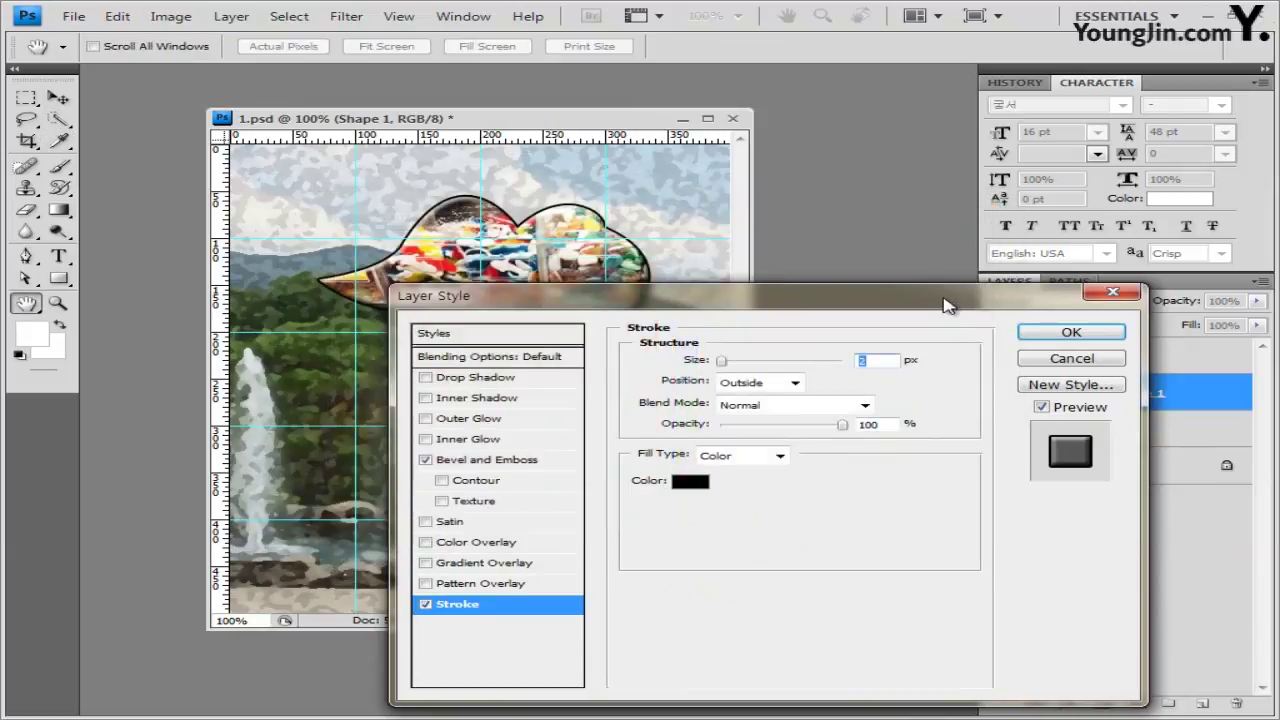
{"action": "left_click_drag", "start_coordinate": [948, 305], "coordinate": [1018, 221]}
{"action": "left_click", "coordinate": [1068, 249]}
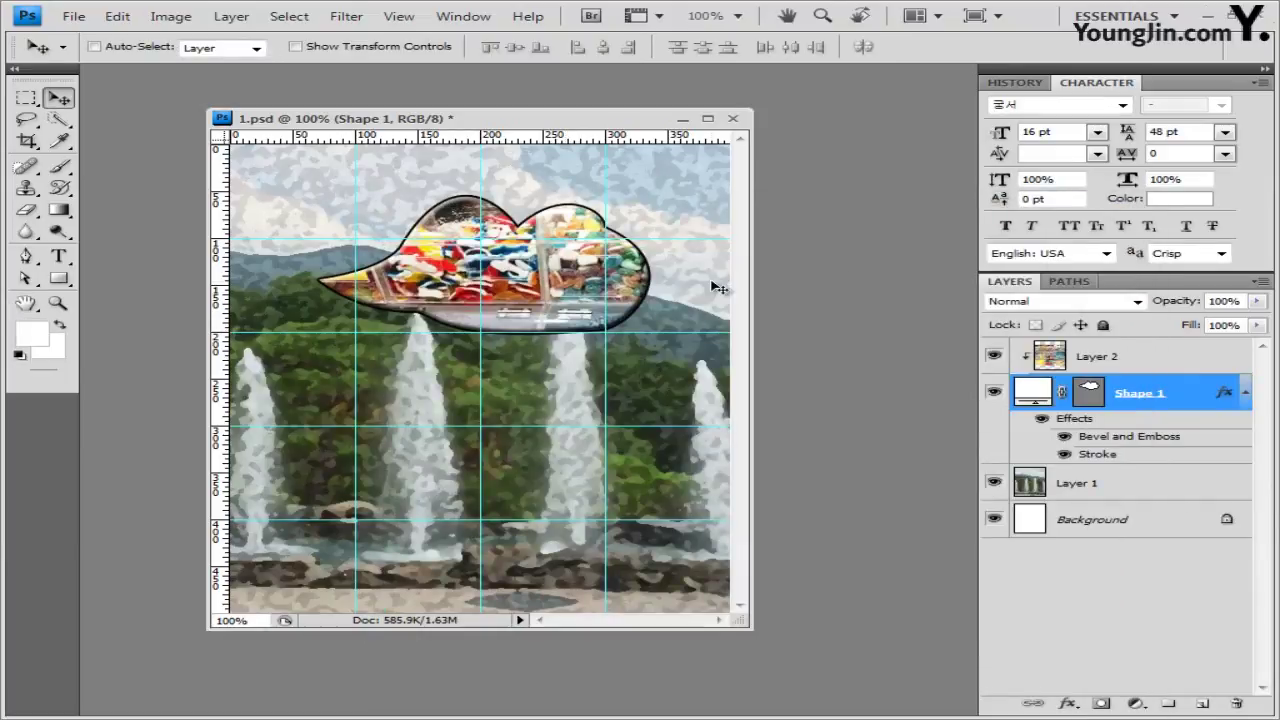
Open 1급-3.JPG, the iced coffee photo, from the 기출문제06 folder and place its window beside 1.psd
{"action": "key", "text": "alt+Tab"}
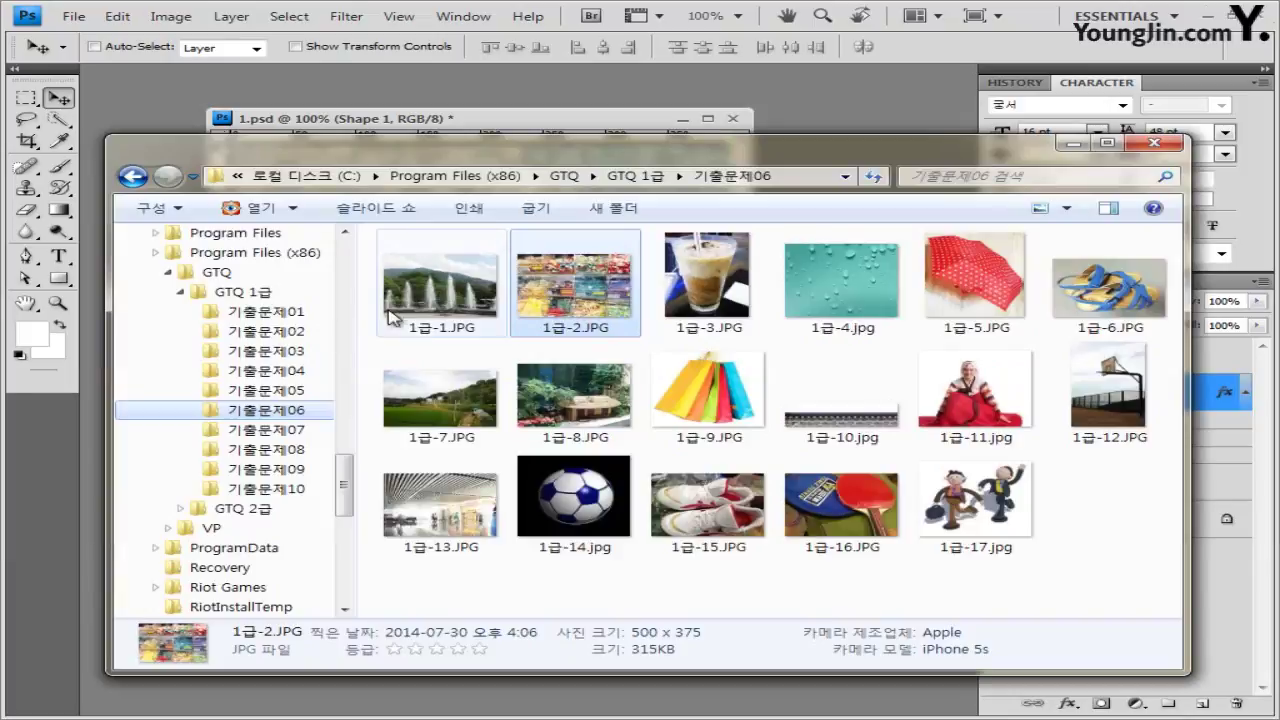
{"action": "left_click_drag", "start_coordinate": [706, 280], "coordinate": [530, 121]}
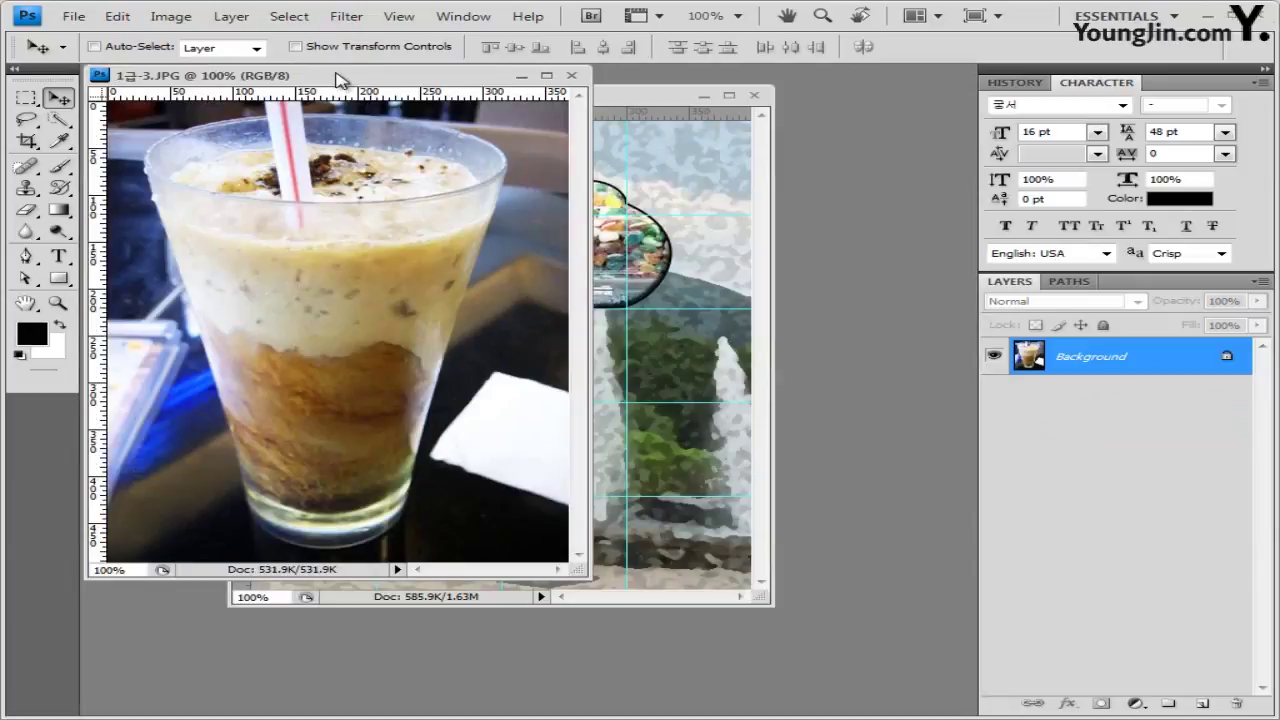
{"action": "left_click_drag", "start_coordinate": [344, 76], "coordinate": [378, 104]}
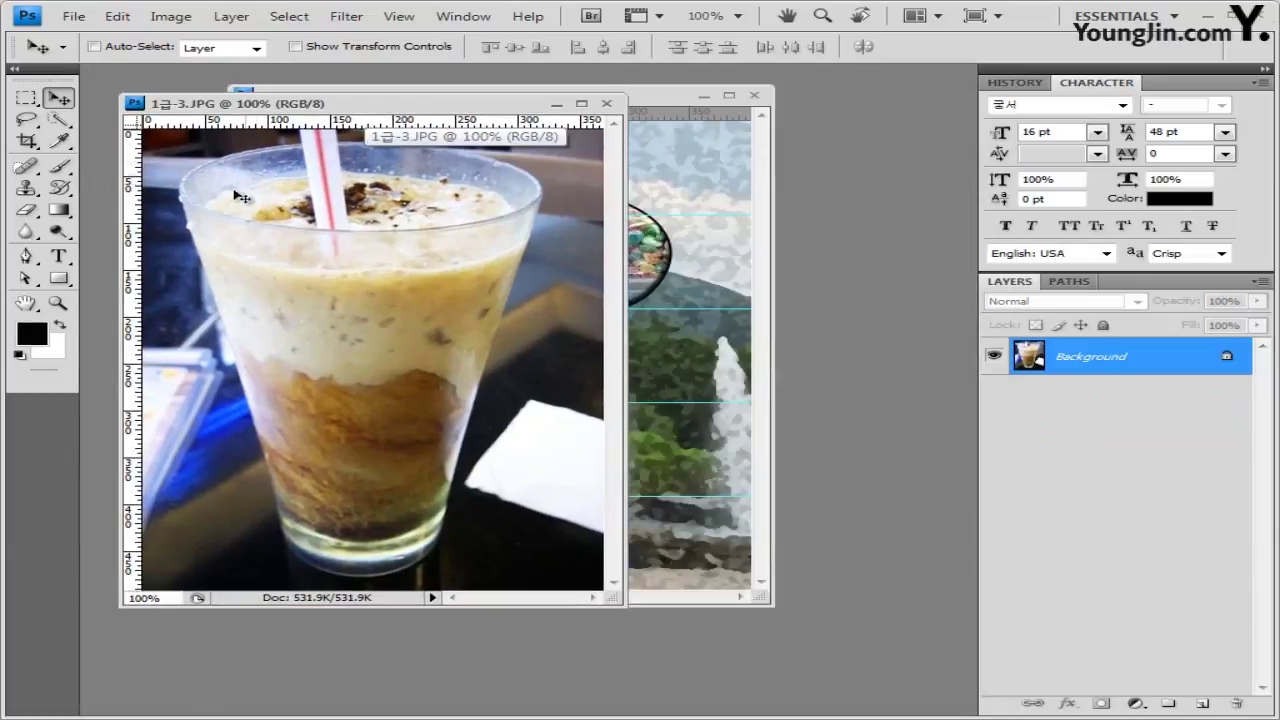
Set the Pen tool to draw paths instead of shape layers and check the coffee photo's path list
{"action": "left_click", "coordinate": [26, 258]}
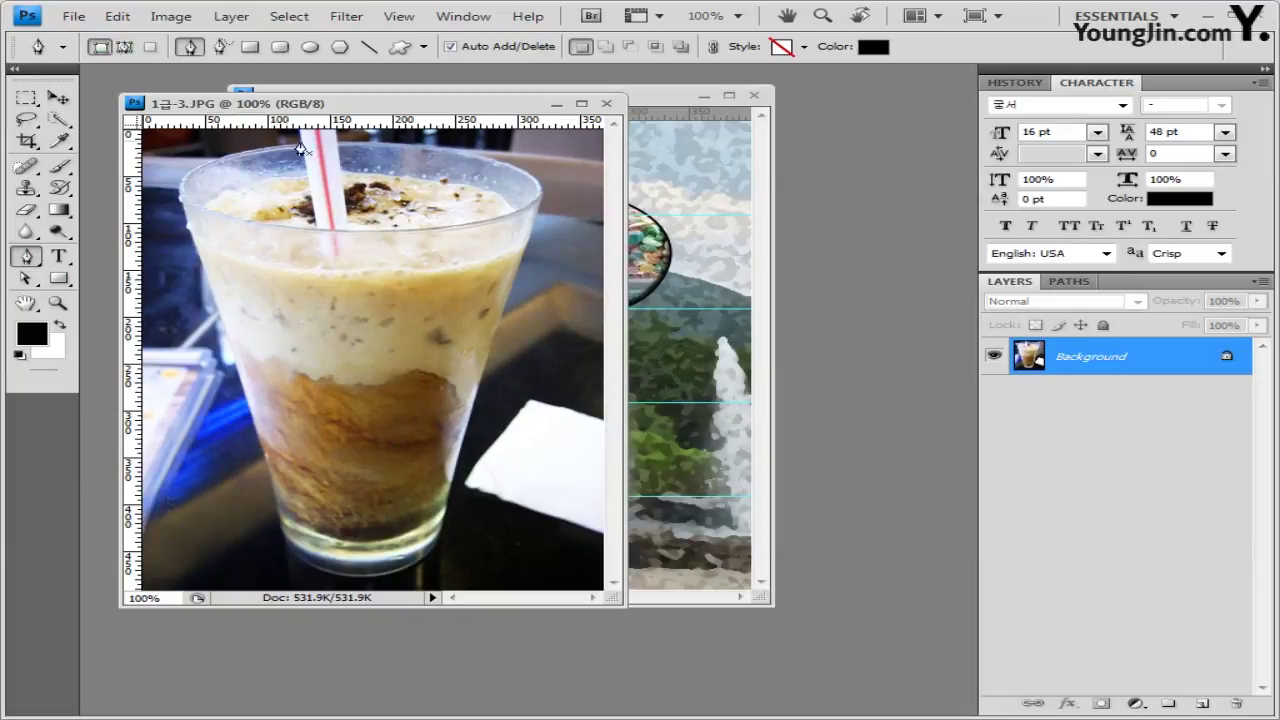
{"action": "left_click", "coordinate": [125, 47]}
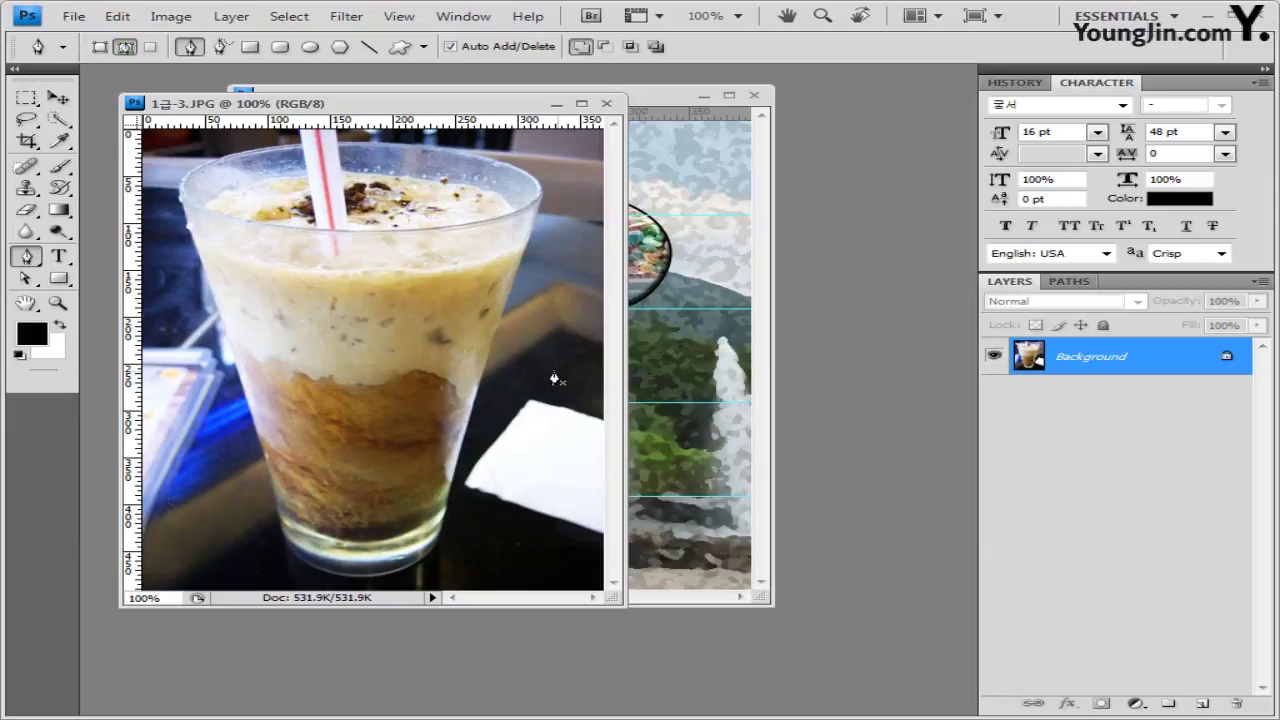
{"action": "left_click", "coordinate": [1072, 283]}
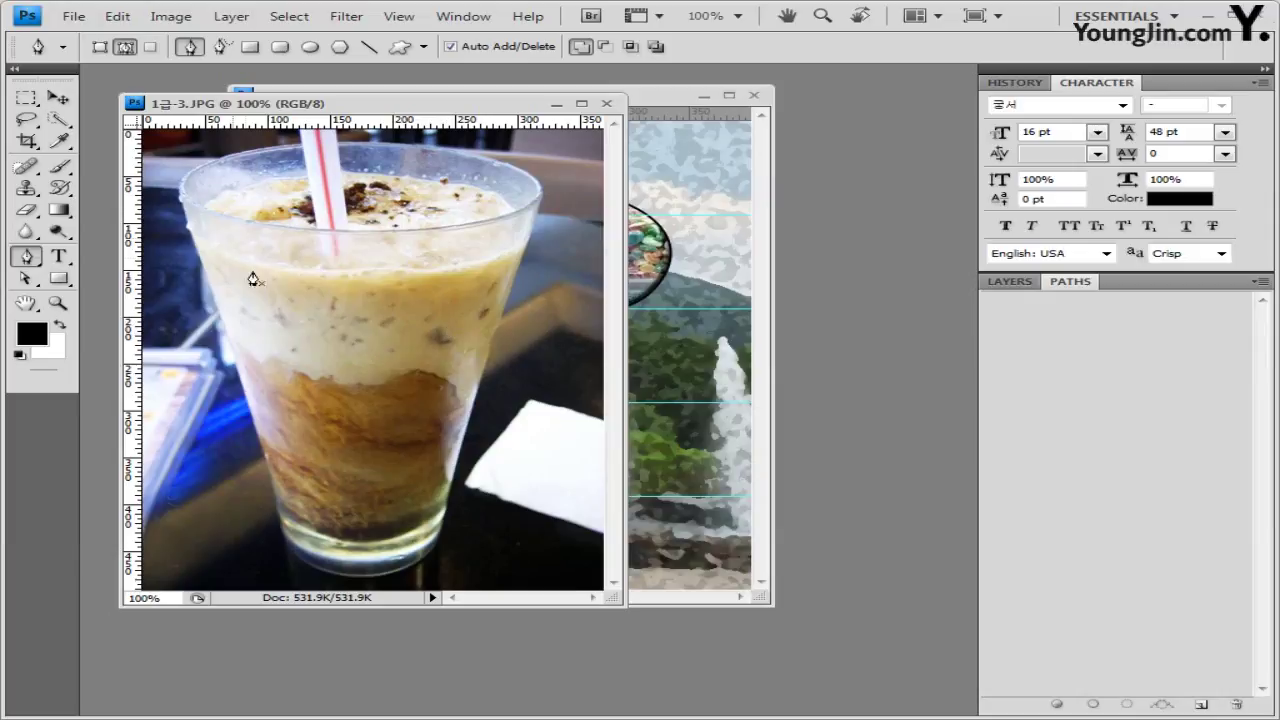
{"action": "left_click", "coordinate": [1010, 282]}
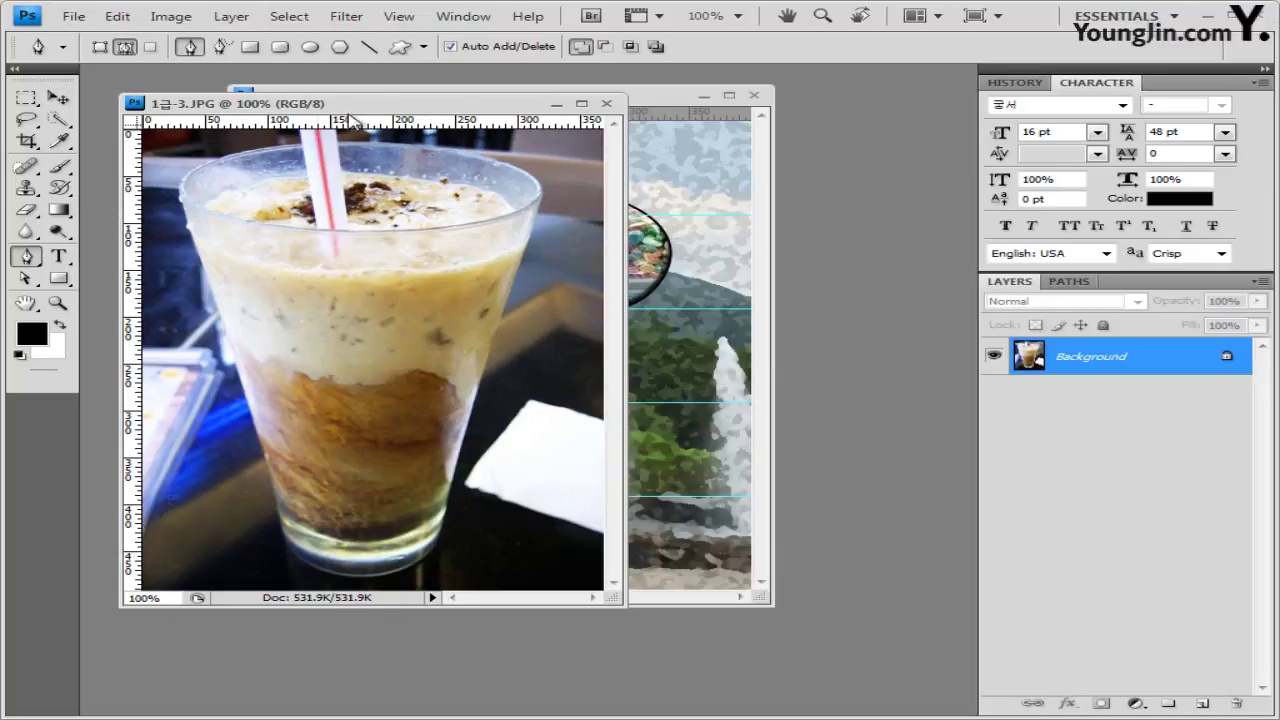
Select the whole iced coffee cup including its straw with the Quick Selection tool
{"action": "left_click", "coordinate": [60, 120]}
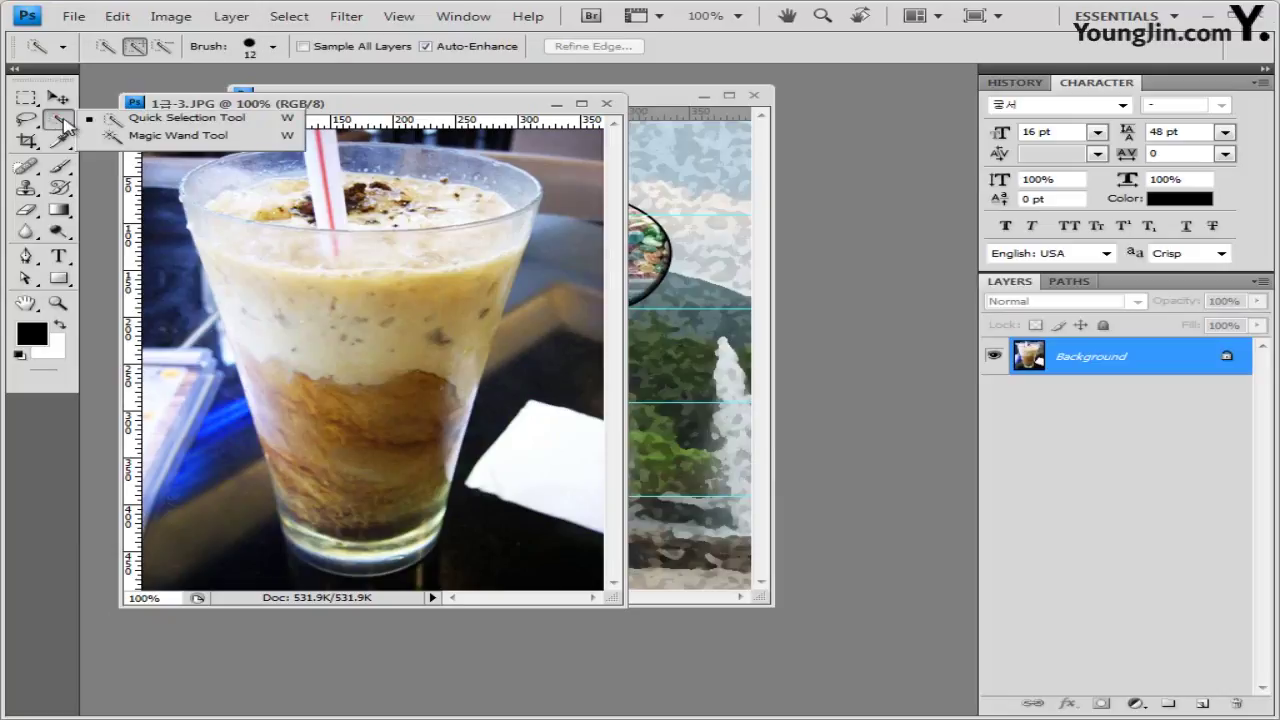
{"action": "left_click", "coordinate": [155, 125]}
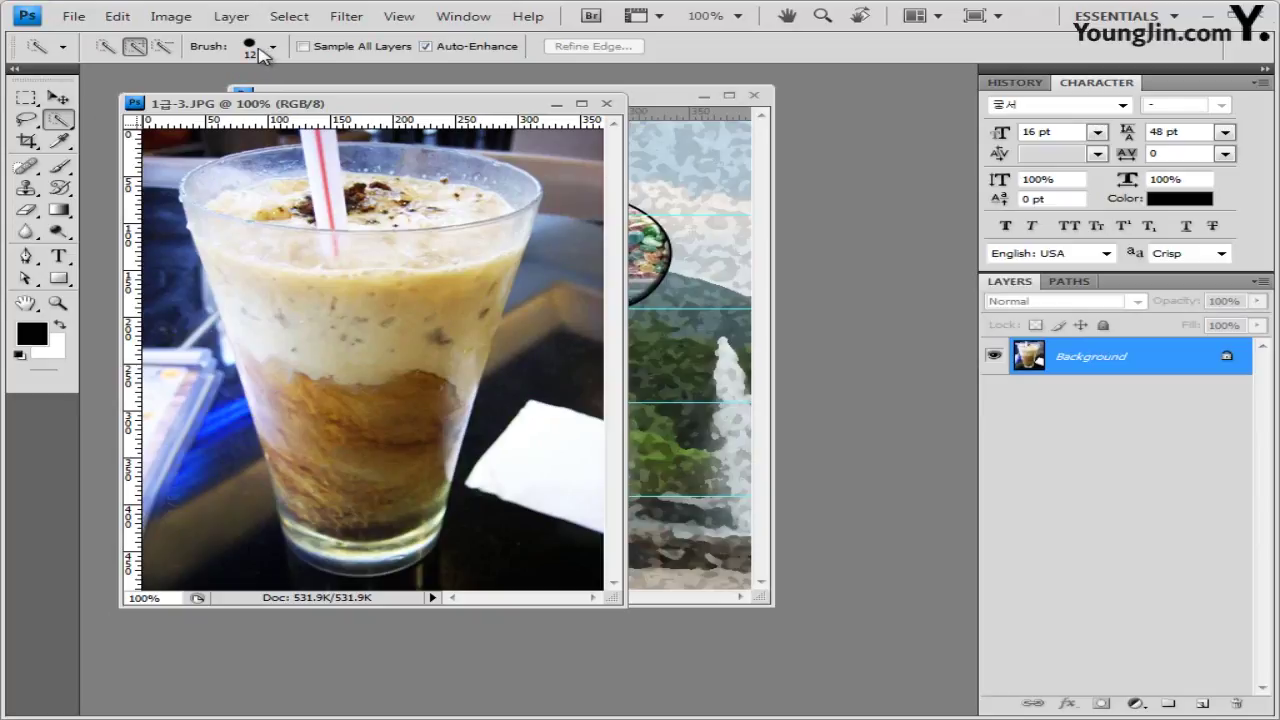
{"action": "mouse_move", "coordinate": [316, 123]}
{"action": "left_mouse_down"}
{"action": "mouse_move", "coordinate": [330, 117]}
{"action": "mouse_move", "coordinate": [313, 134]}
{"action": "mouse_move", "coordinate": [335, 220]}
{"action": "left_mouse_up"}
{"action": "mouse_move", "coordinate": [277, 158]}
{"action": "left_mouse_down"}
{"action": "mouse_move", "coordinate": [229, 166]}
{"action": "mouse_move", "coordinate": [214, 194]}
{"action": "mouse_move", "coordinate": [330, 178]}
{"action": "left_mouse_up"}
{"action": "mouse_move", "coordinate": [412, 188]}
{"action": "left_mouse_down"}
{"action": "mouse_move", "coordinate": [345, 158]}
{"action": "mouse_move", "coordinate": [436, 162]}
{"action": "mouse_move", "coordinate": [484, 191]}
{"action": "mouse_move", "coordinate": [204, 216]}
{"action": "mouse_move", "coordinate": [235, 244]}
{"action": "mouse_move", "coordinate": [363, 252]}
{"action": "mouse_move", "coordinate": [478, 234]}
{"action": "mouse_move", "coordinate": [511, 257]}
{"action": "mouse_move", "coordinate": [465, 353]}
{"action": "mouse_move", "coordinate": [416, 370]}
{"action": "mouse_move", "coordinate": [326, 358]}
{"action": "mouse_move", "coordinate": [263, 371]}
{"action": "mouse_move", "coordinate": [315, 500]}
{"action": "mouse_move", "coordinate": [202, 303]}
{"action": "mouse_move", "coordinate": [208, 282]}
{"action": "mouse_move", "coordinate": [289, 541]}
{"action": "mouse_move", "coordinate": [292, 518]}
{"action": "mouse_move", "coordinate": [330, 562]}
{"action": "mouse_move", "coordinate": [423, 544]}
{"action": "left_mouse_up"}
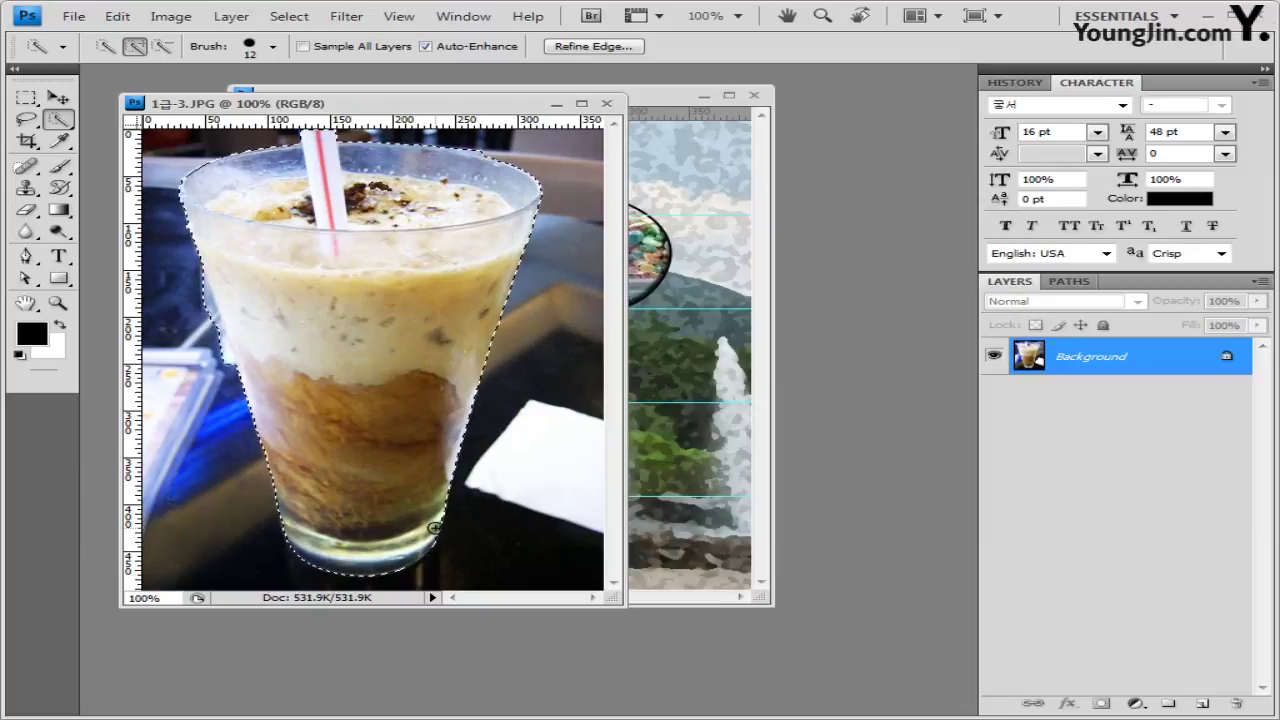
Refine the cup selection with a 7 px Quick Selection brush, subtracting the background spill along the glass's left edge
{"action": "left_click", "coordinate": [163, 47]}
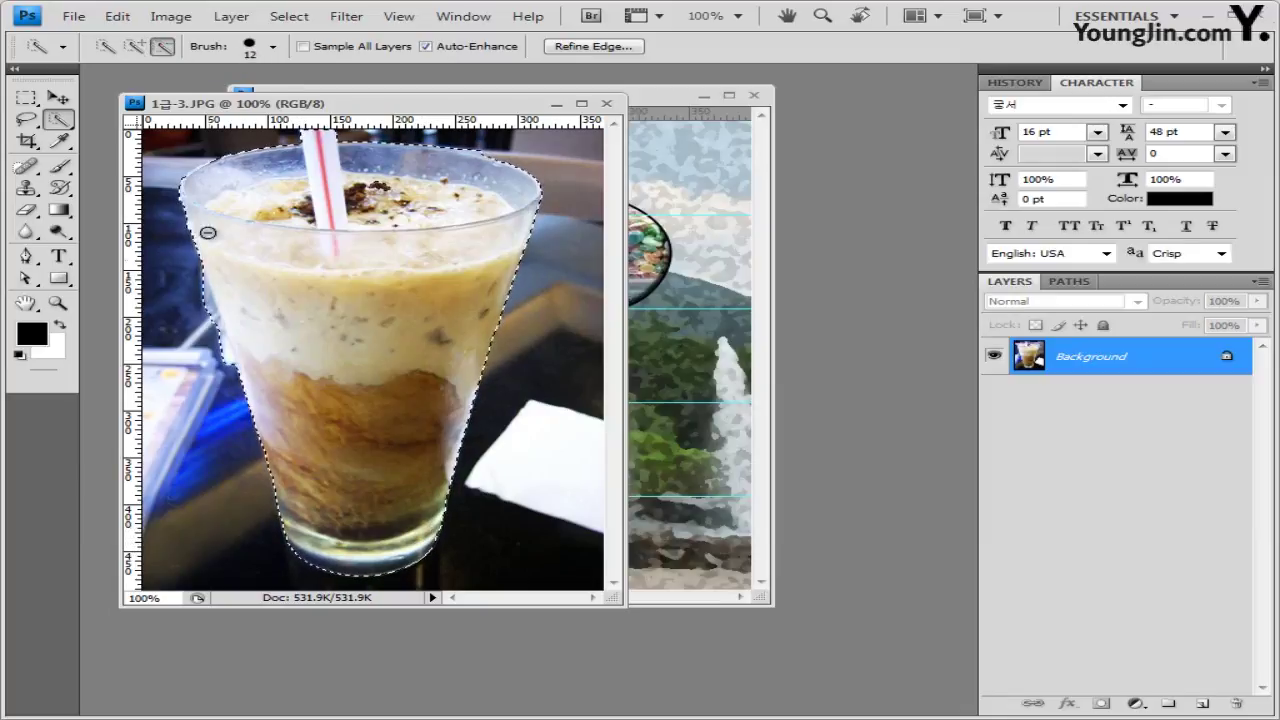
{"action": "left_click", "coordinate": [272, 47]}
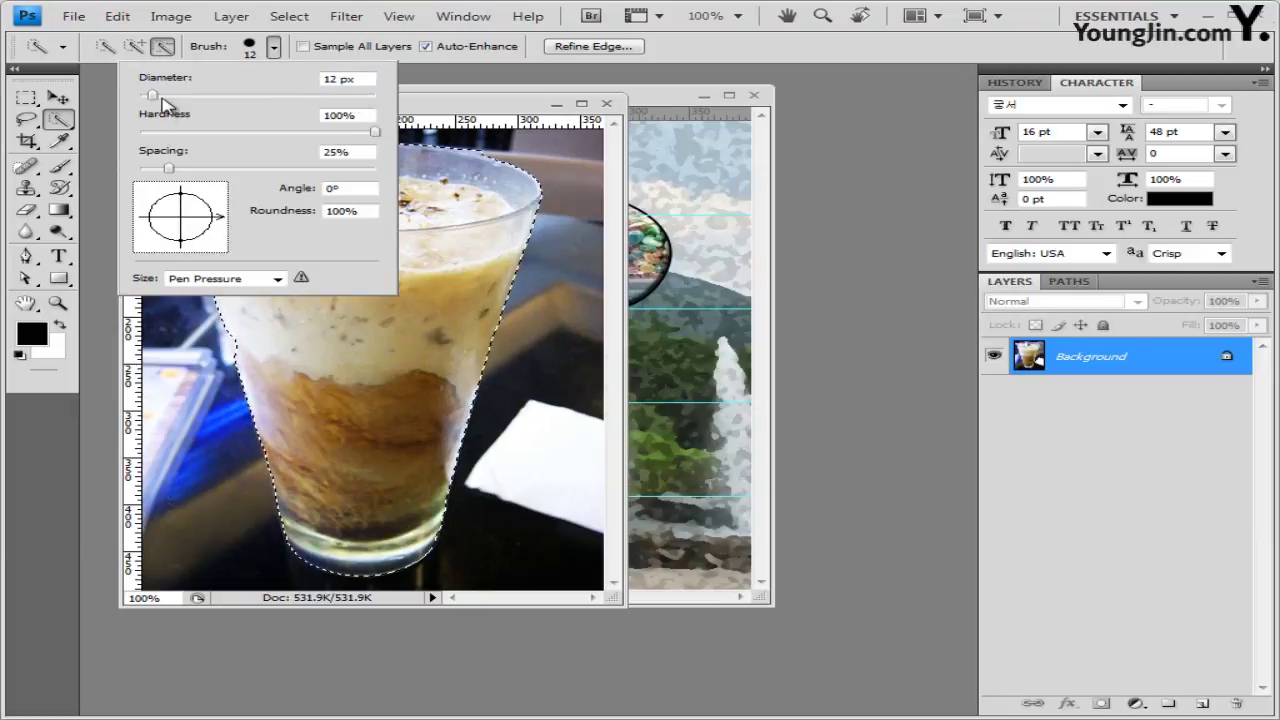
{"action": "left_click_drag", "start_coordinate": [153, 97], "coordinate": [148, 99]}
{"action": "left_click", "coordinate": [134, 46]}
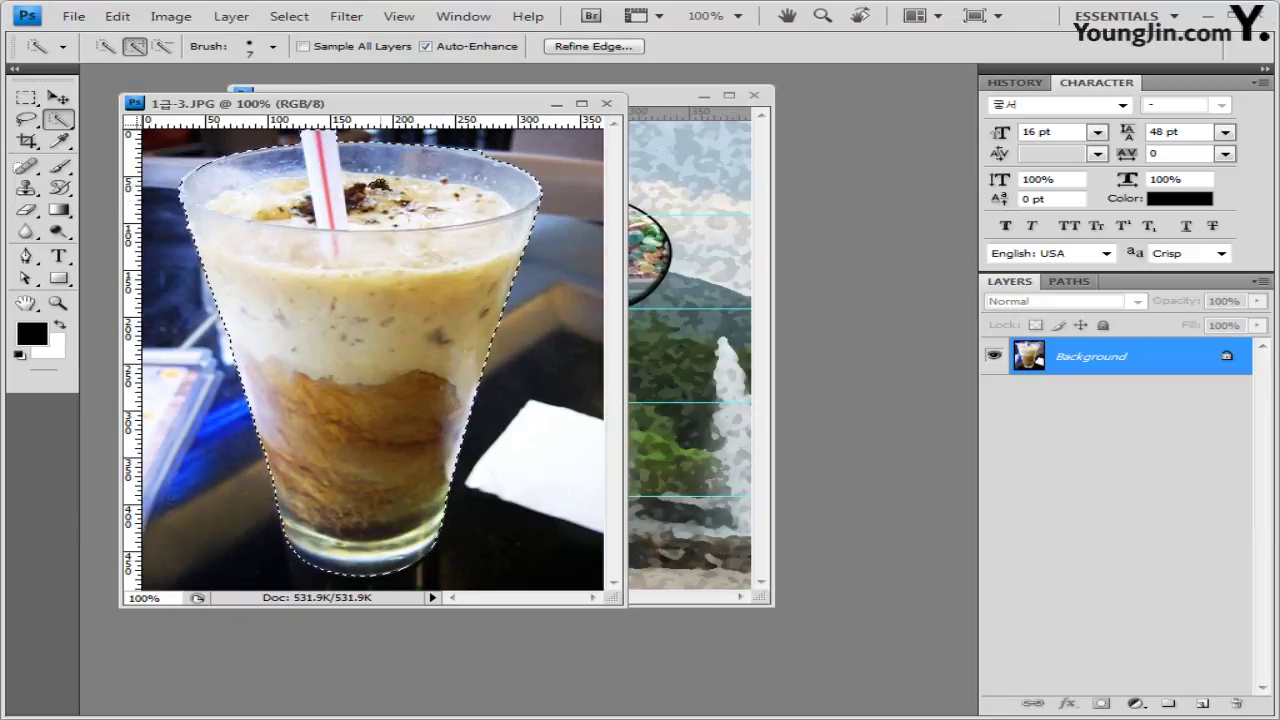
{"action": "left_click", "coordinate": [107, 46]}
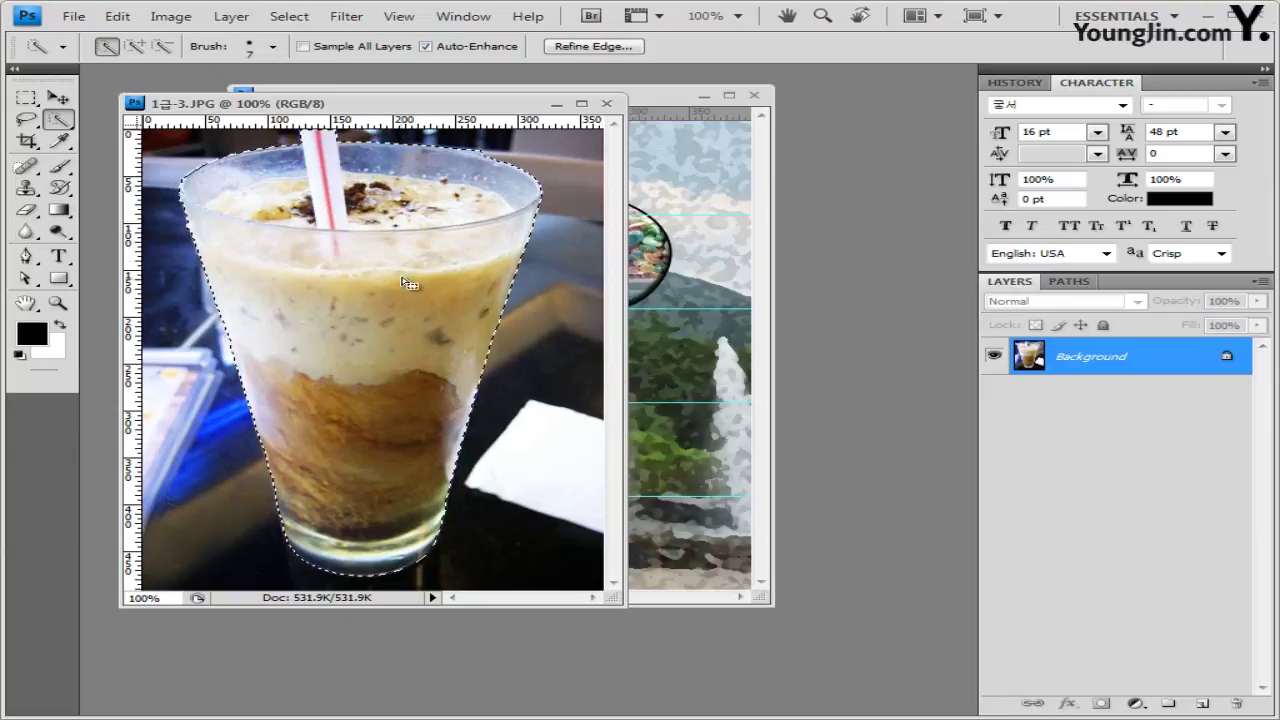
Copy the selected cup into 1.psd, closing its photo, and make it the top layer, released from the clipping mask
{"action": "left_click", "coordinate": [606, 103]}
{"action": "left_click", "coordinate": [59, 98]}
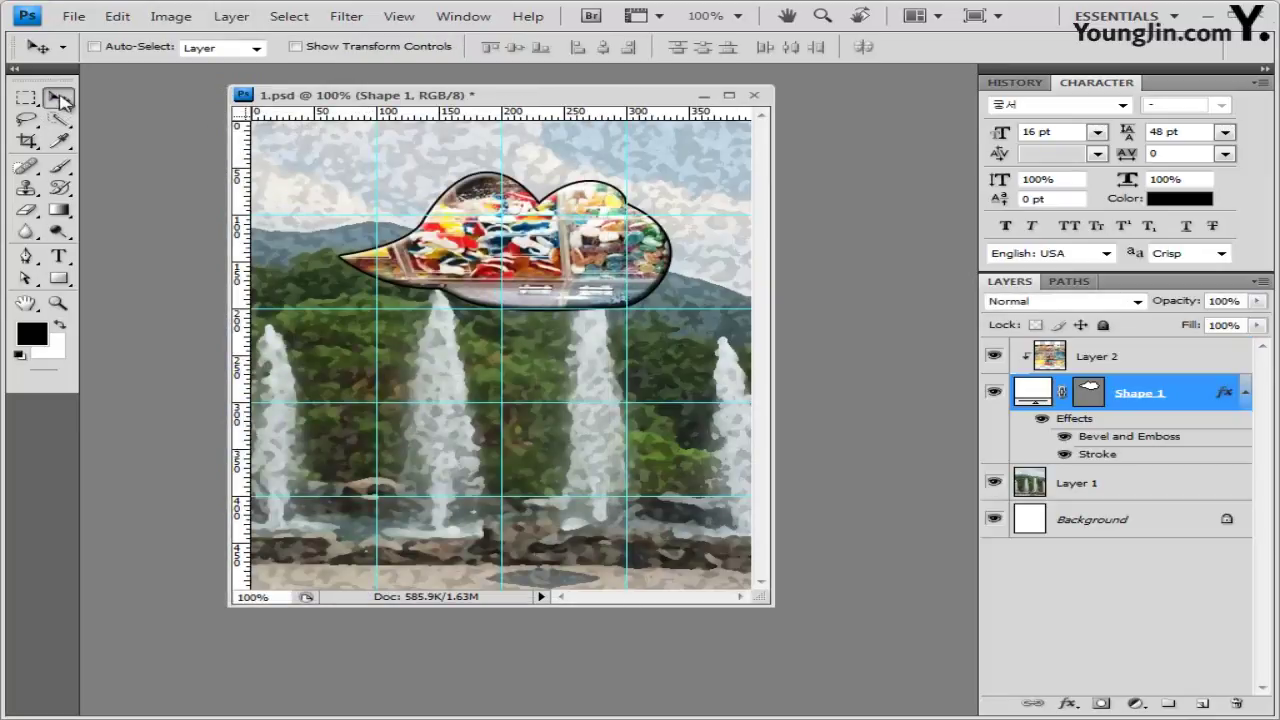
{"action": "key", "text": "ctrl+v"}
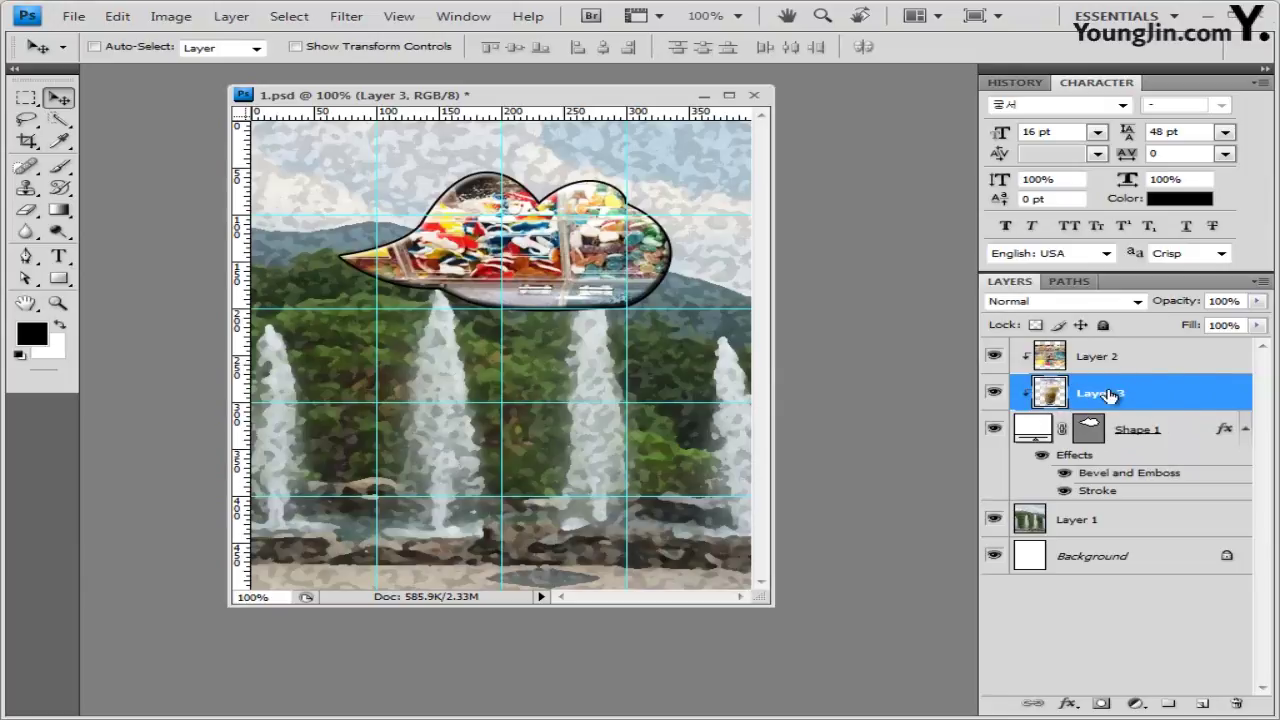
{"action": "left_click_drag", "start_coordinate": [1108, 395], "coordinate": [1114, 346]}
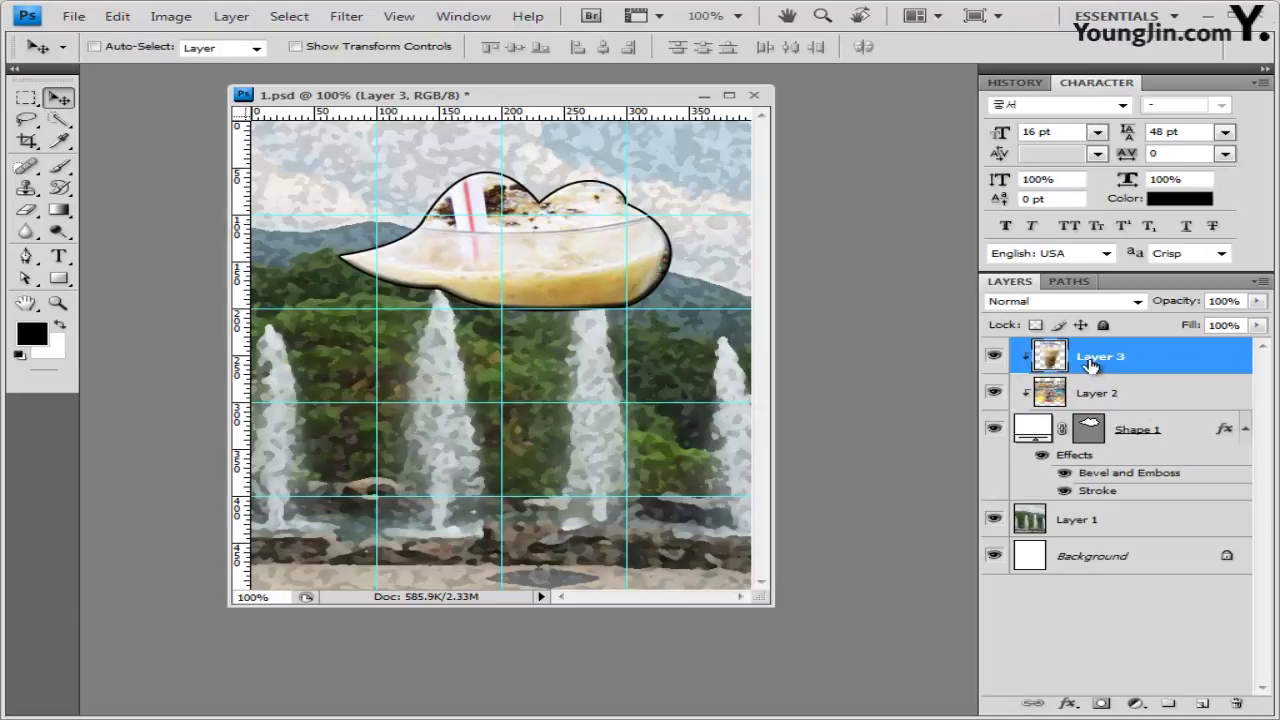
{"action": "left_click", "coordinate": [1143, 372], "text": "alt"}
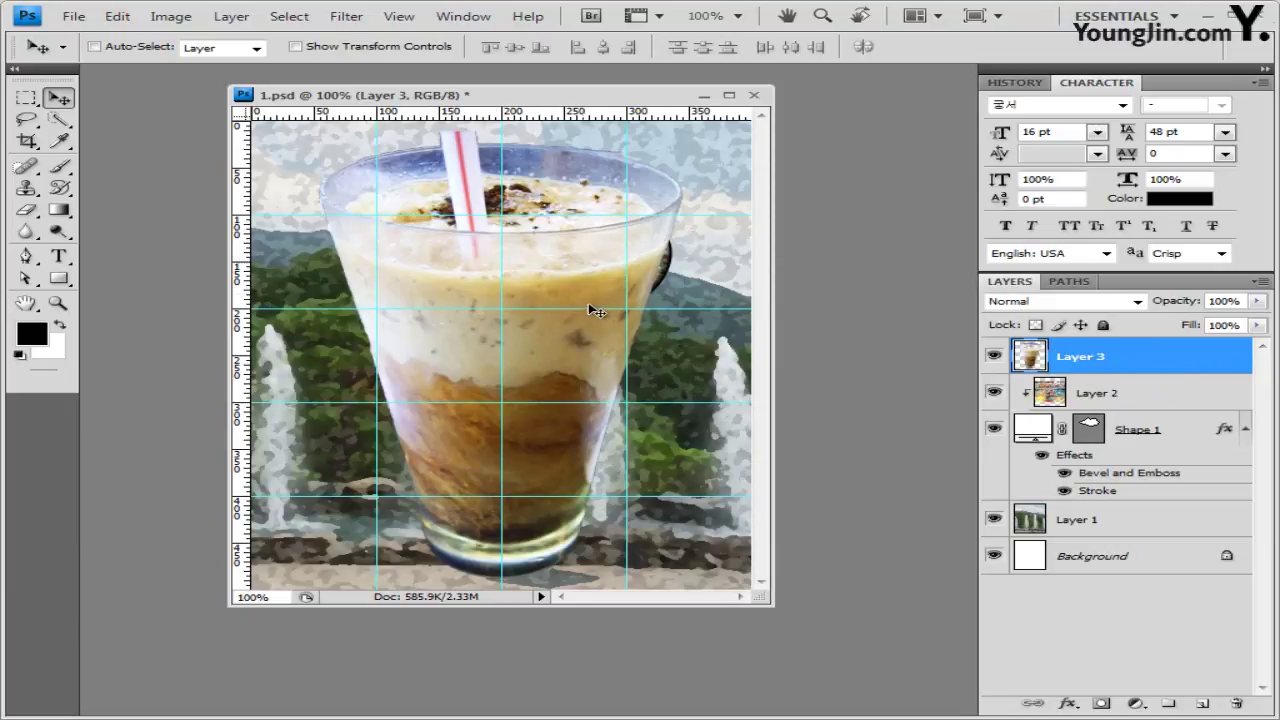
Scale the cup proportionally to about 51% and place it in the canvas's lower-left area
{"action": "key", "text": "ctrl+t"}
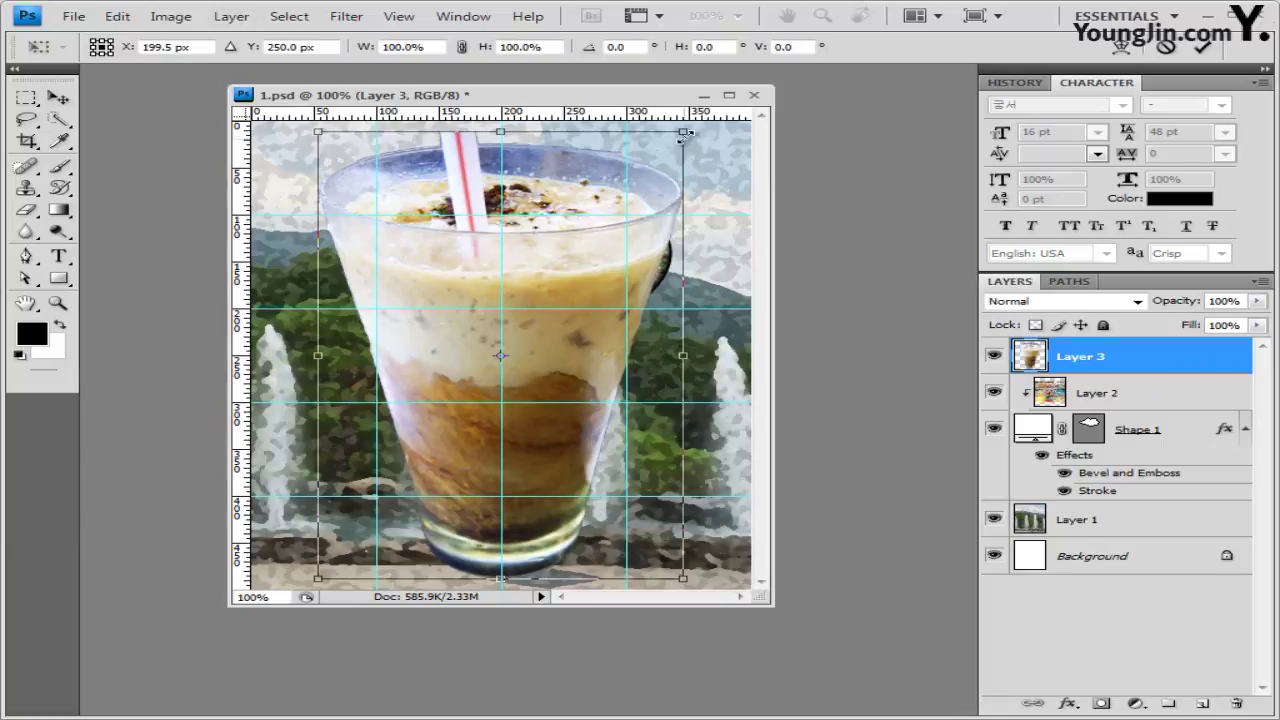
{"action": "left_click_drag", "start_coordinate": [686, 134], "coordinate": [612, 224]}
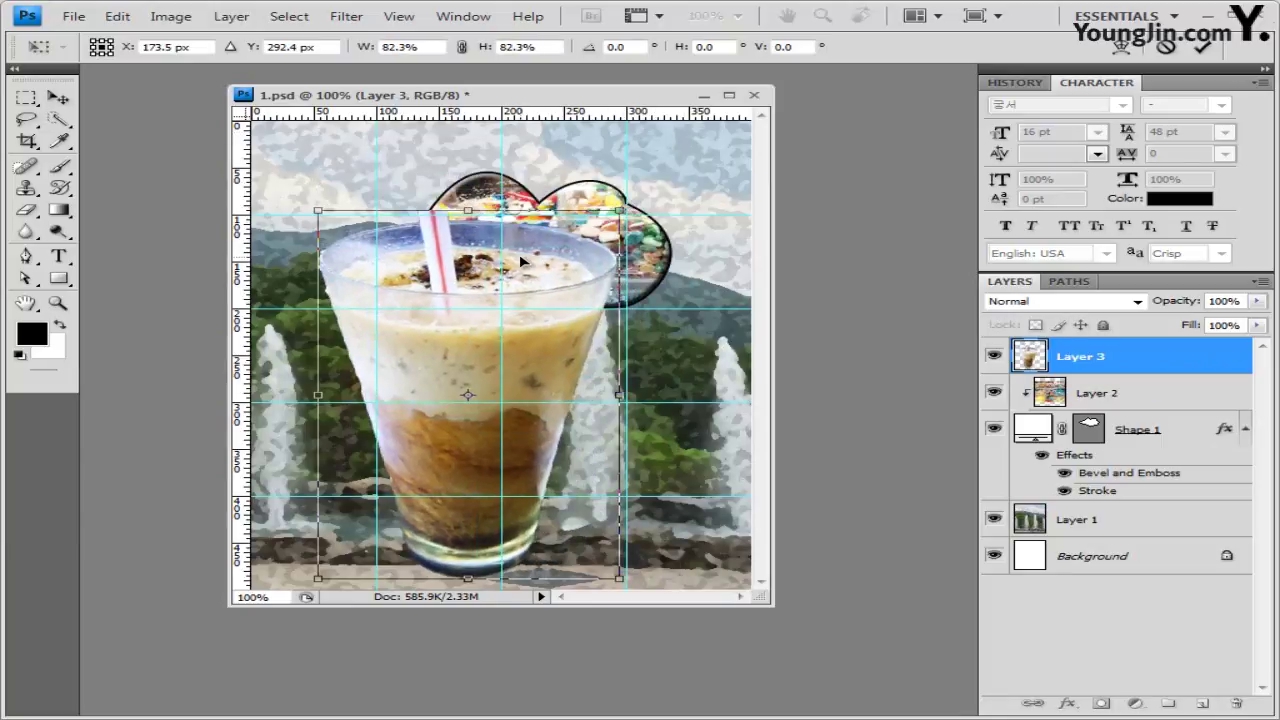
{"action": "left_click_drag", "start_coordinate": [521, 261], "coordinate": [517, 258]}
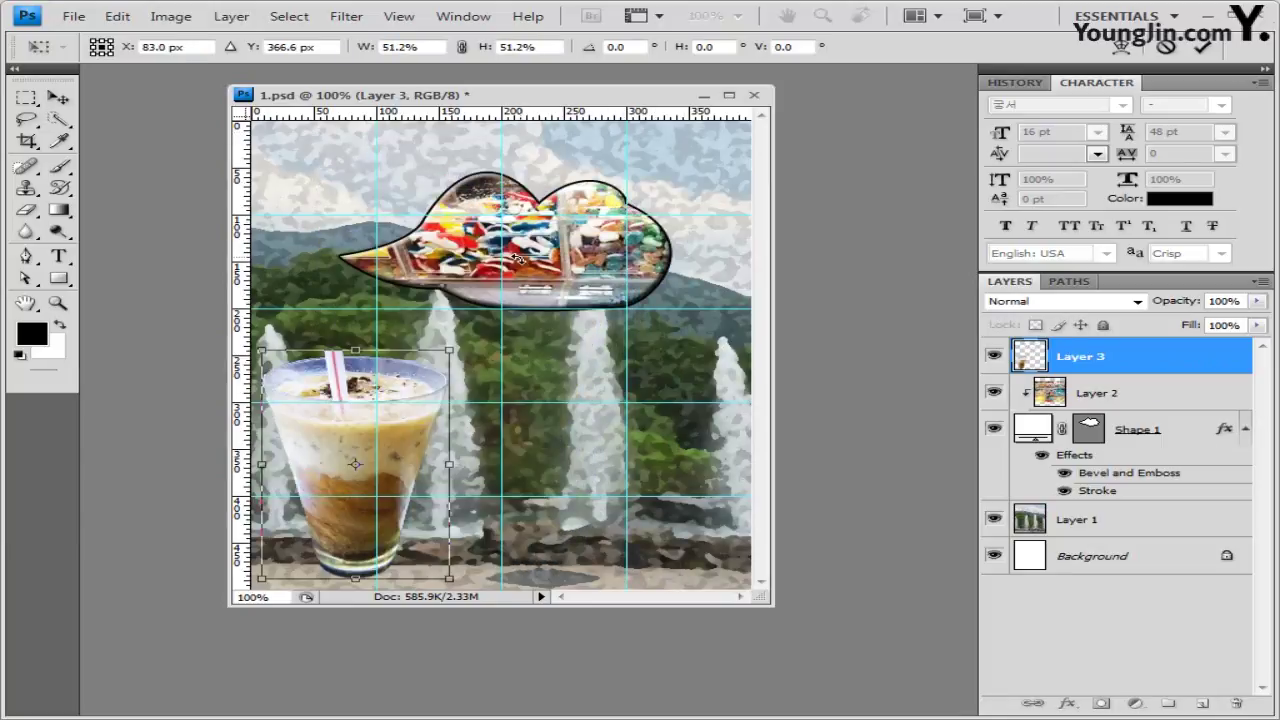
{"action": "key", "text": "Return"}
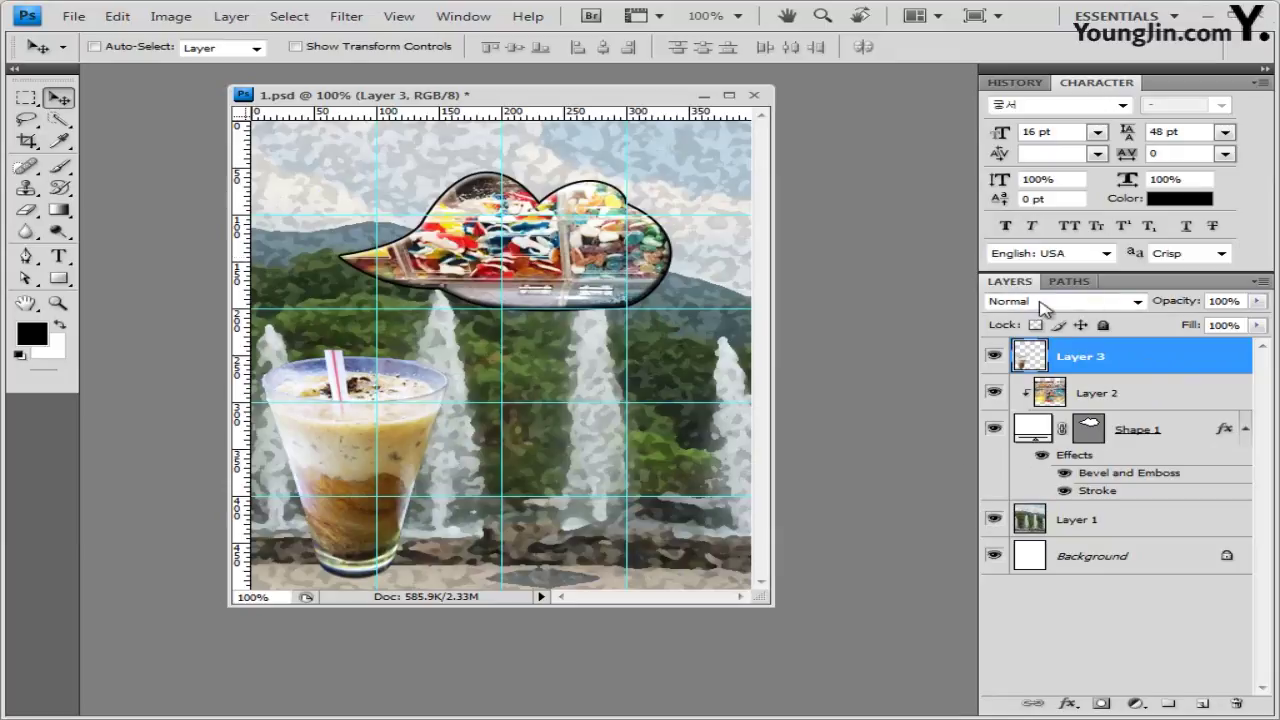
Add a default Outer Glow and a default Drop Shadow to the cup layer
{"action": "left_click", "coordinate": [1070, 705]}
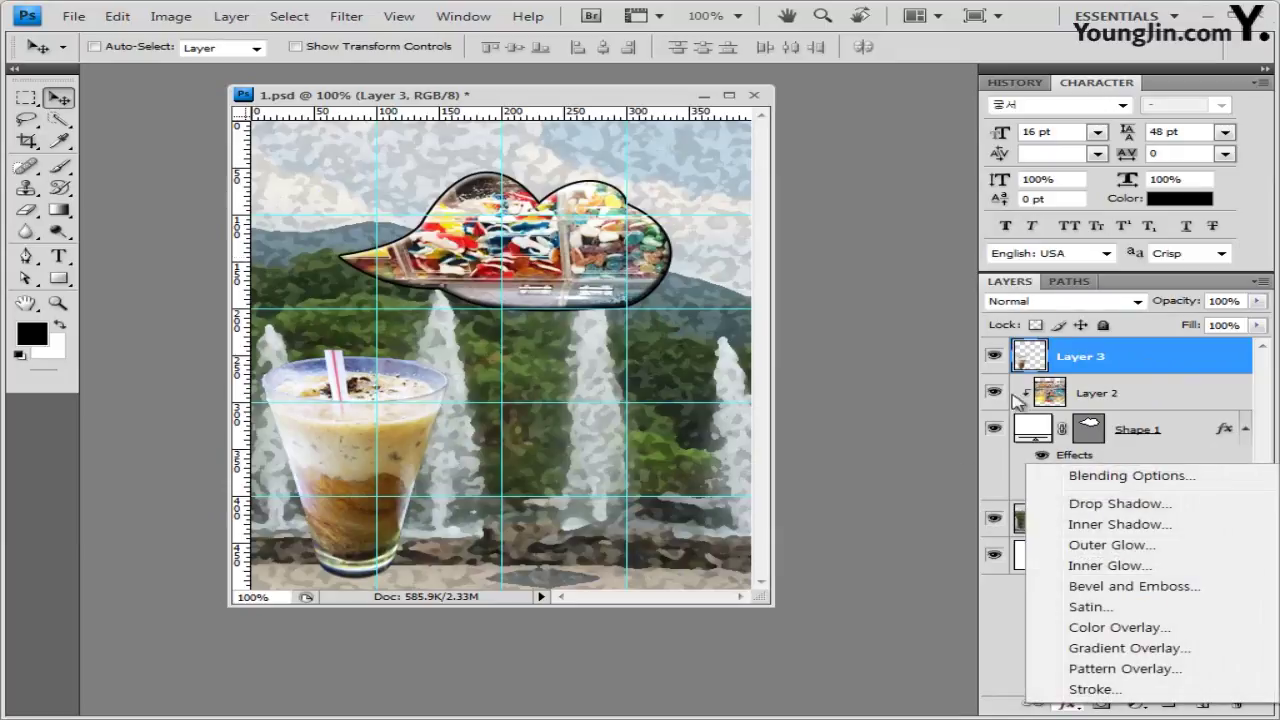
{"action": "left_click", "coordinate": [1112, 545]}
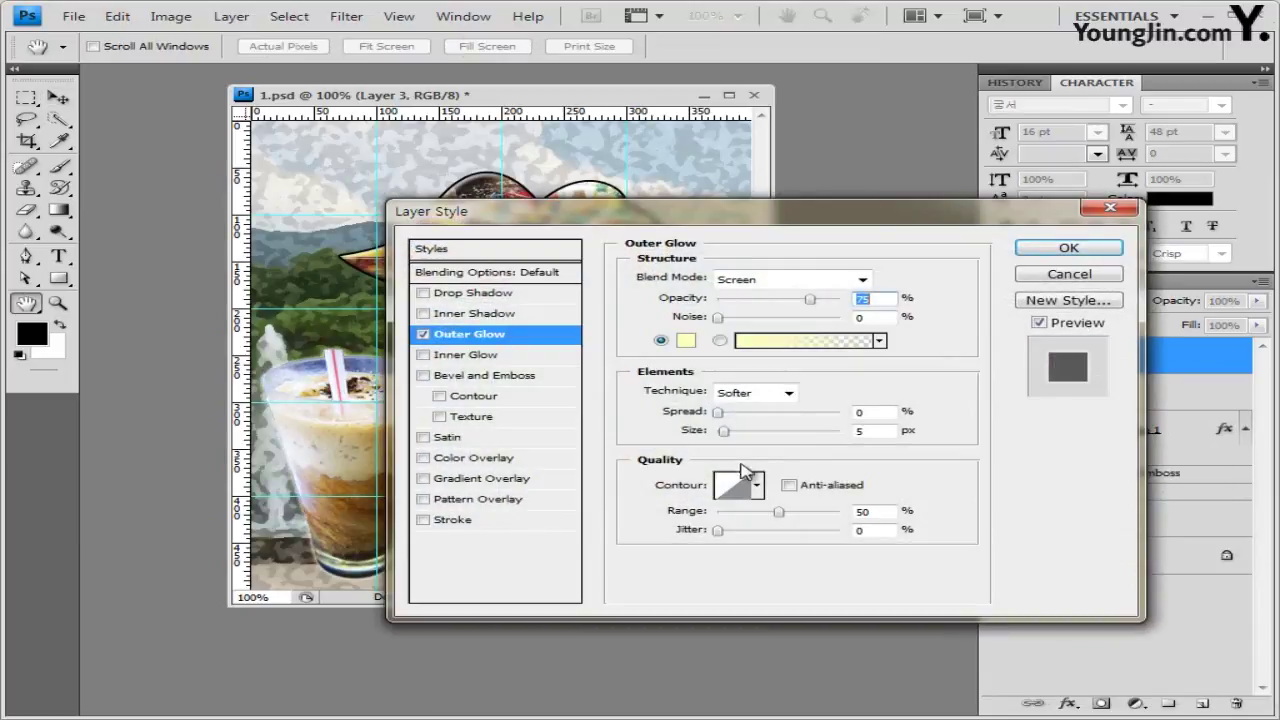
{"action": "left_click", "coordinate": [480, 293]}
{"action": "left_click_drag", "start_coordinate": [690, 212], "coordinate": [757, 214]}
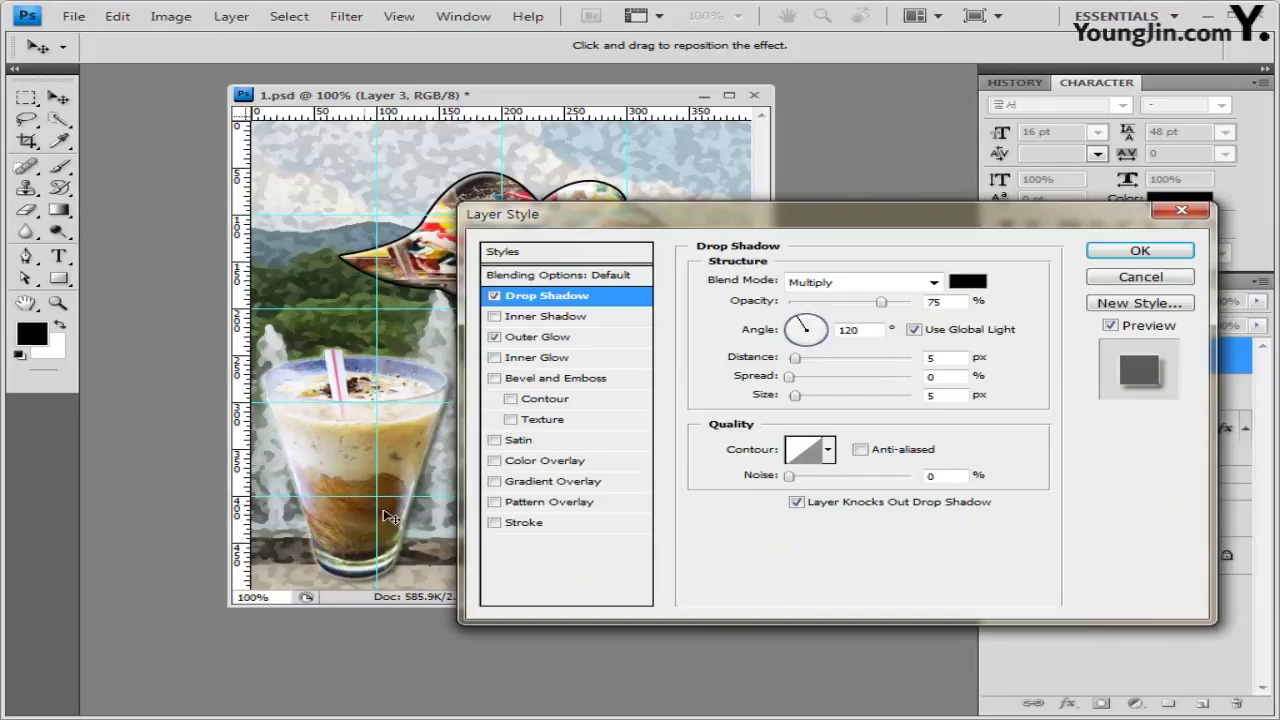
{"action": "left_click", "coordinate": [1168, 255]}
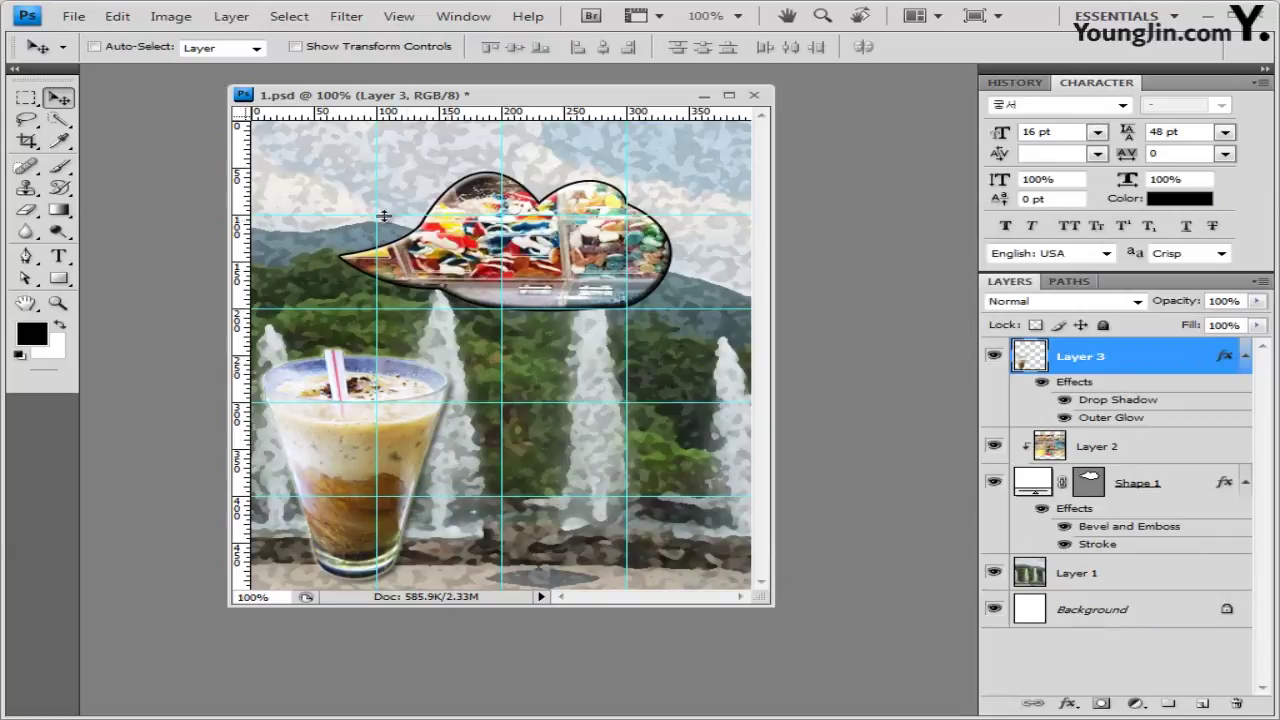
Choose the Custom Shape tool and replace its current shapes with the Nature set
{"action": "left_click_drag", "start_coordinate": [59, 278], "coordinate": [155, 370]}
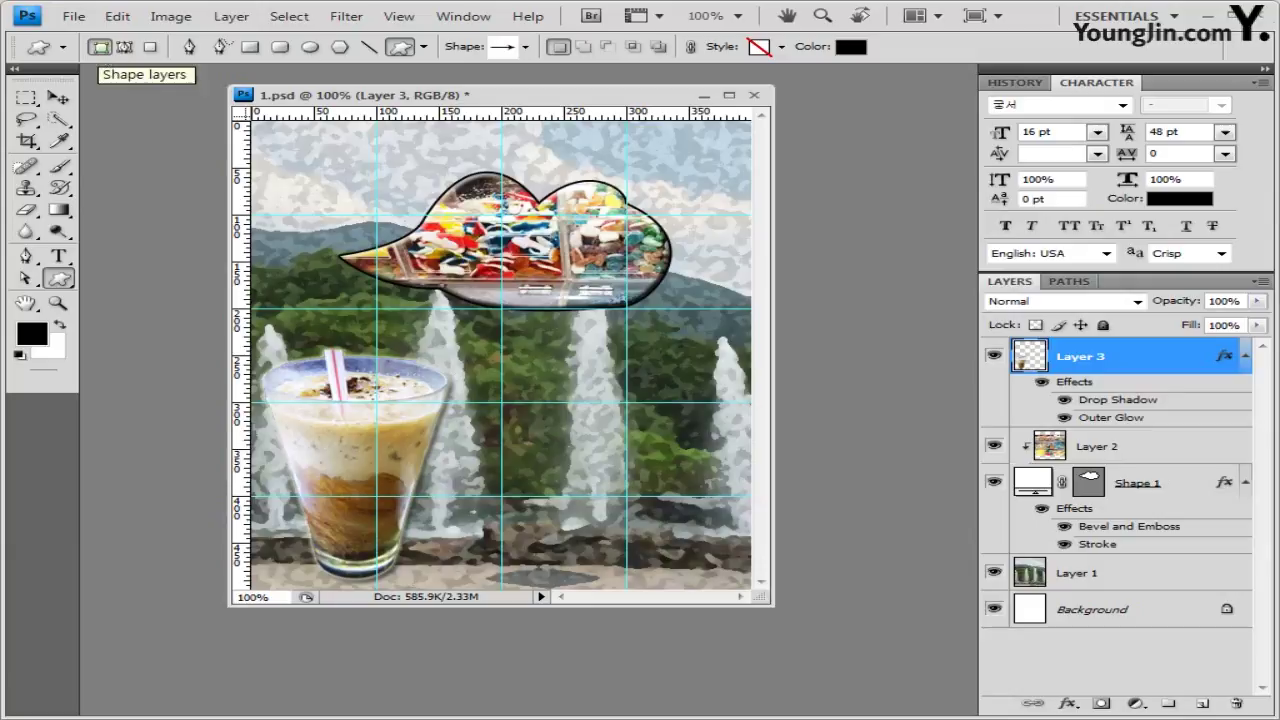
{"action": "left_click", "coordinate": [525, 47]}
{"action": "left_click", "coordinate": [646, 78]}
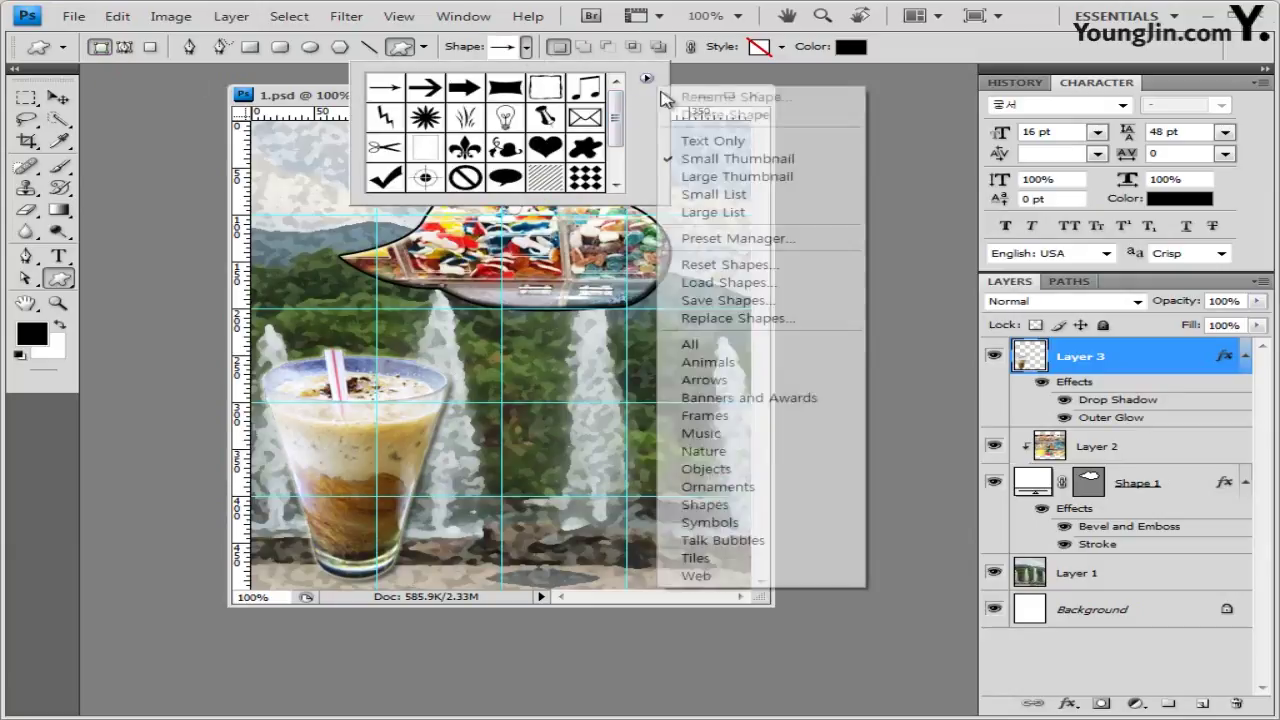
{"action": "left_click", "coordinate": [705, 451]}
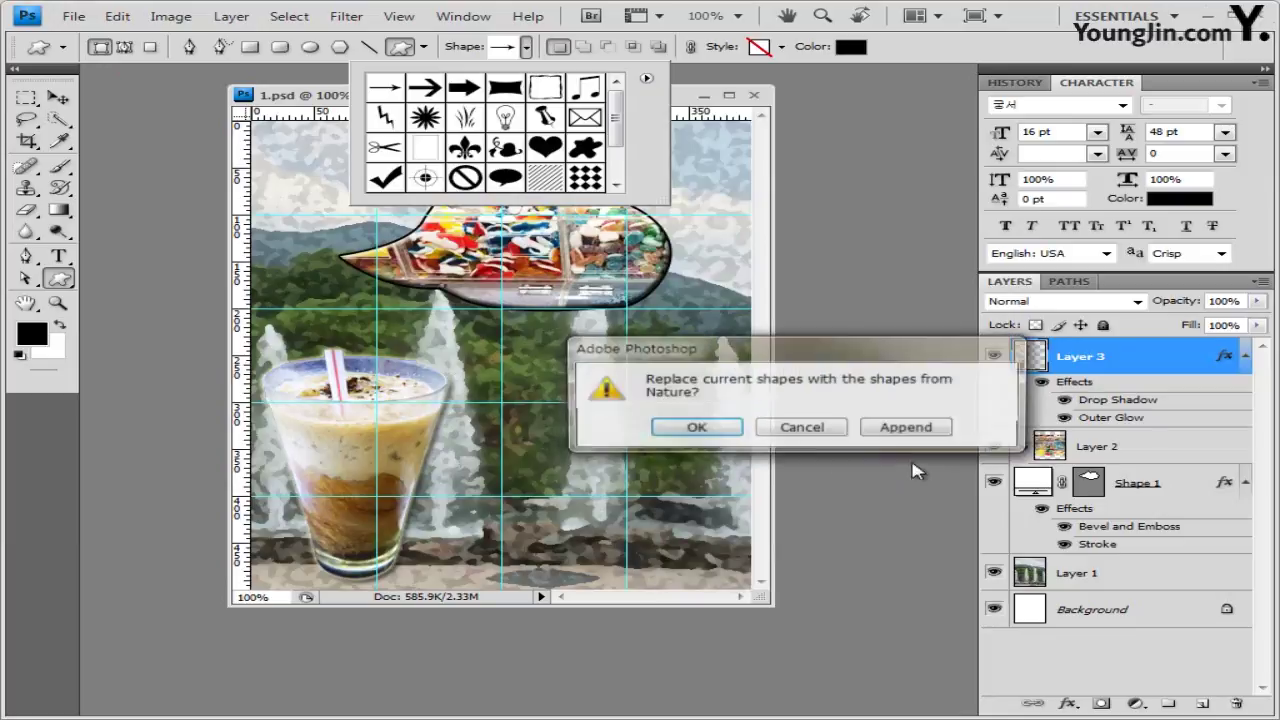
{"action": "left_click", "coordinate": [703, 429]}
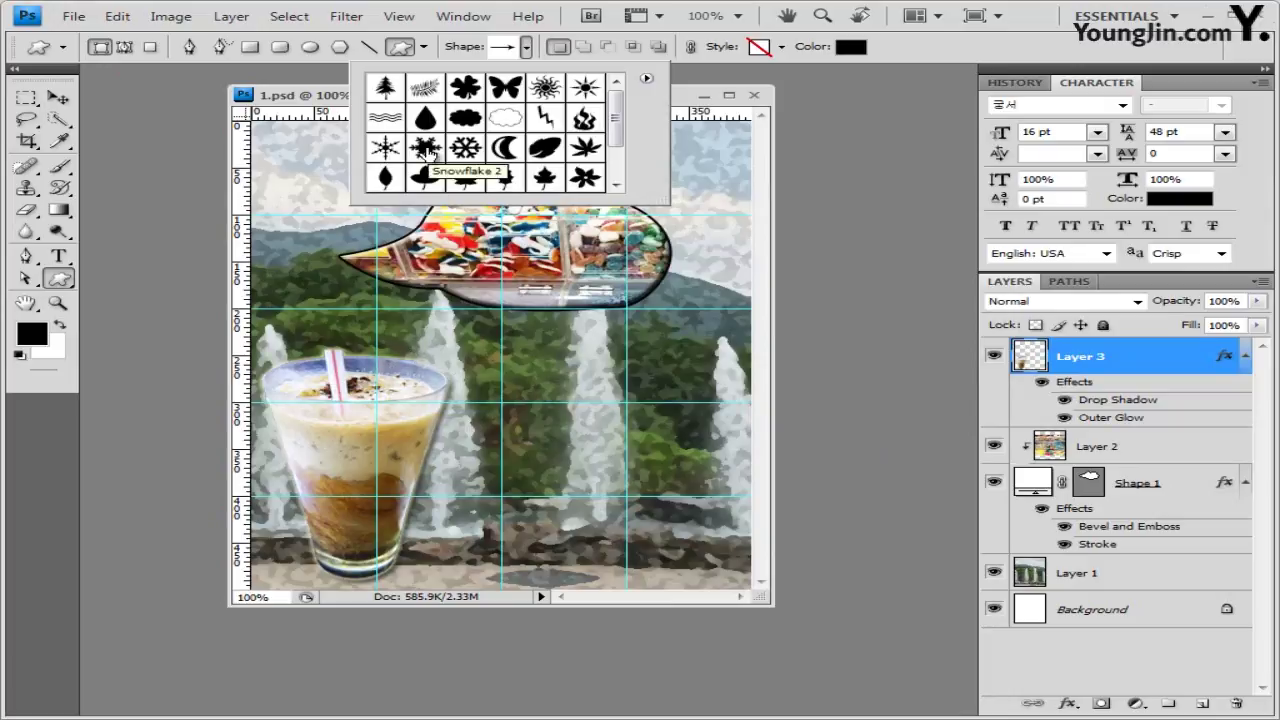
Draw a Snowflake 2 shape layer about 75 px wide over the top of the cup's straw
{"action": "left_click", "coordinate": [426, 148]}
{"action": "left_click", "coordinate": [337, 100]}
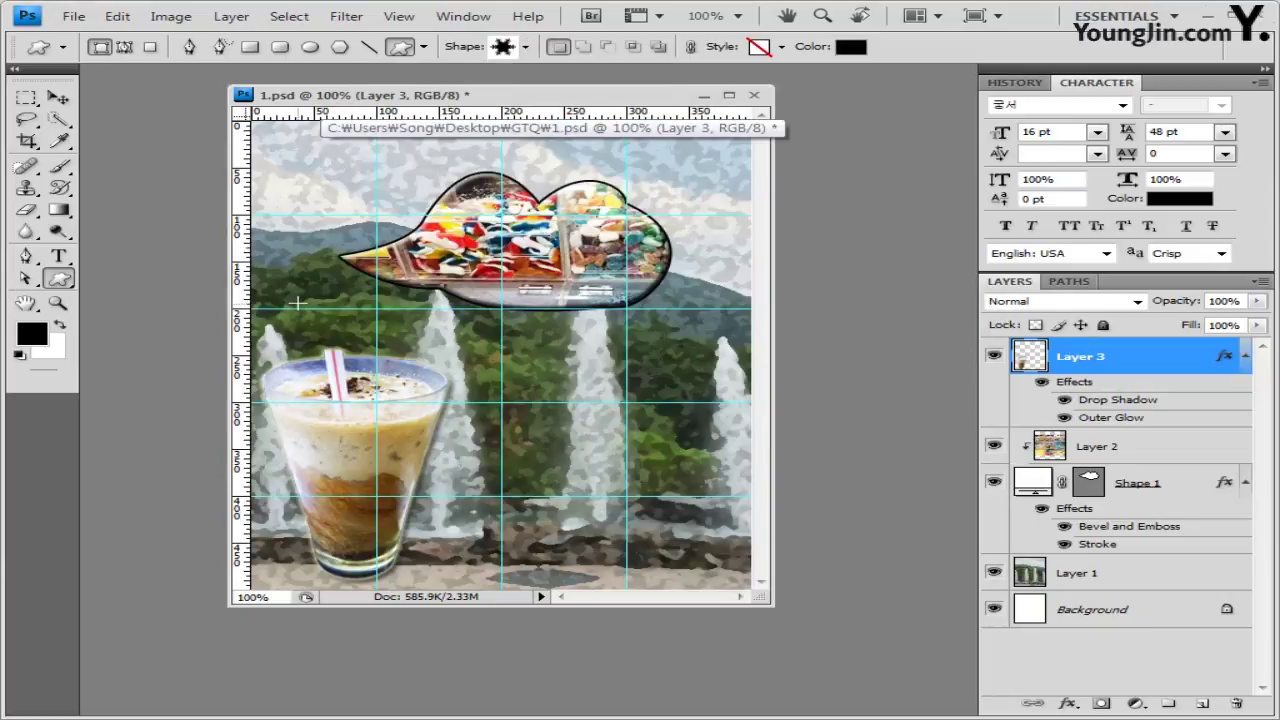
{"action": "left_click_drag", "start_coordinate": [296, 302], "coordinate": [397, 412]}
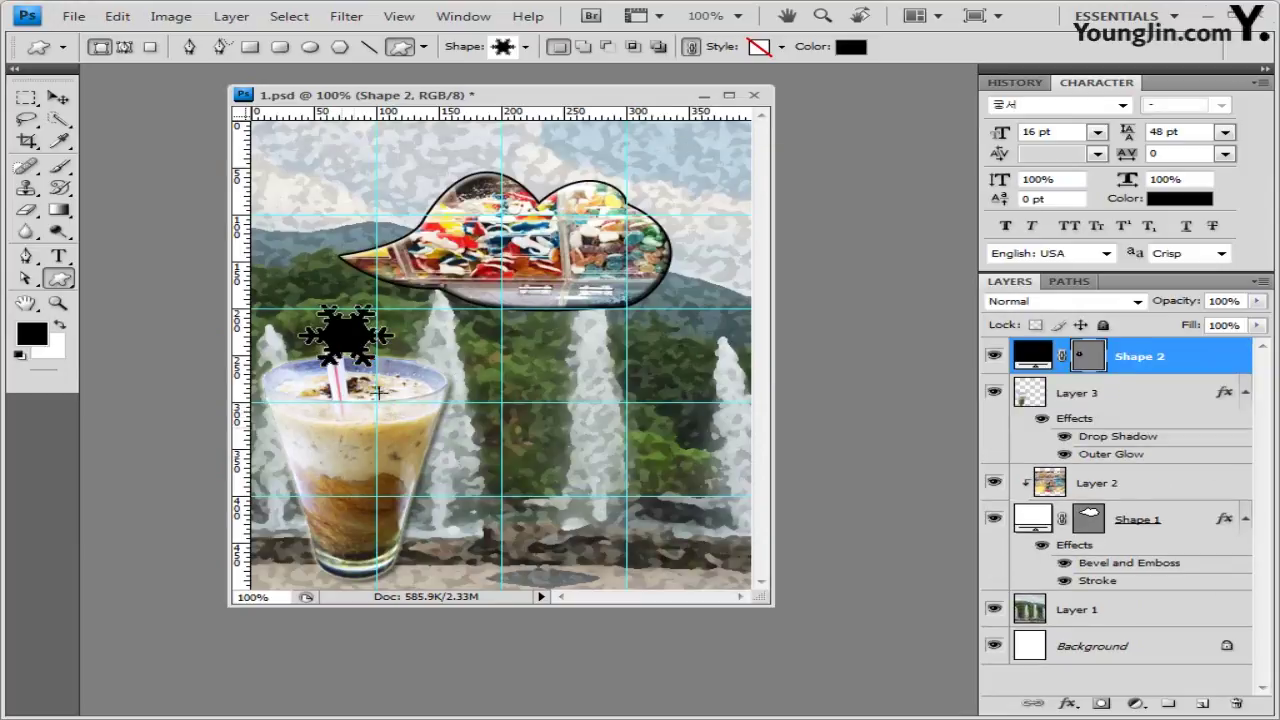
Keep the snowflake shape without a preset style and set its fill color to 59eaff
{"action": "left_click", "coordinate": [782, 47]}
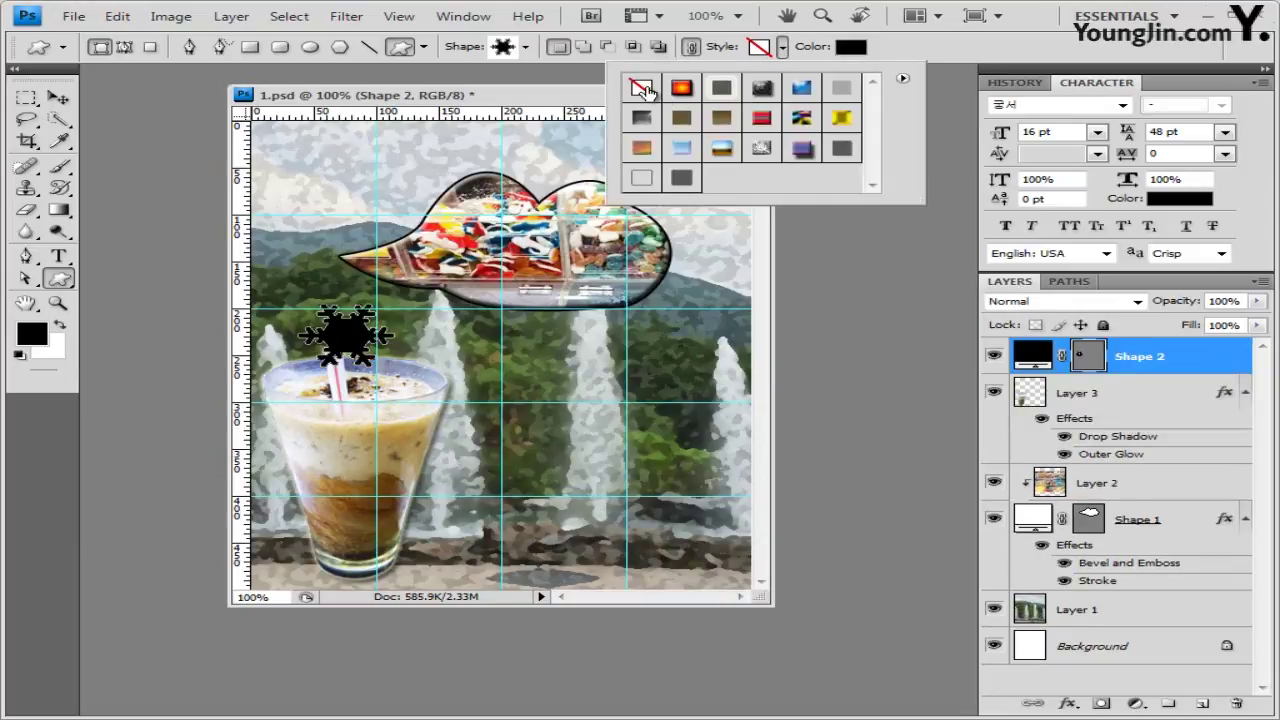
{"action": "left_click", "coordinate": [643, 89]}
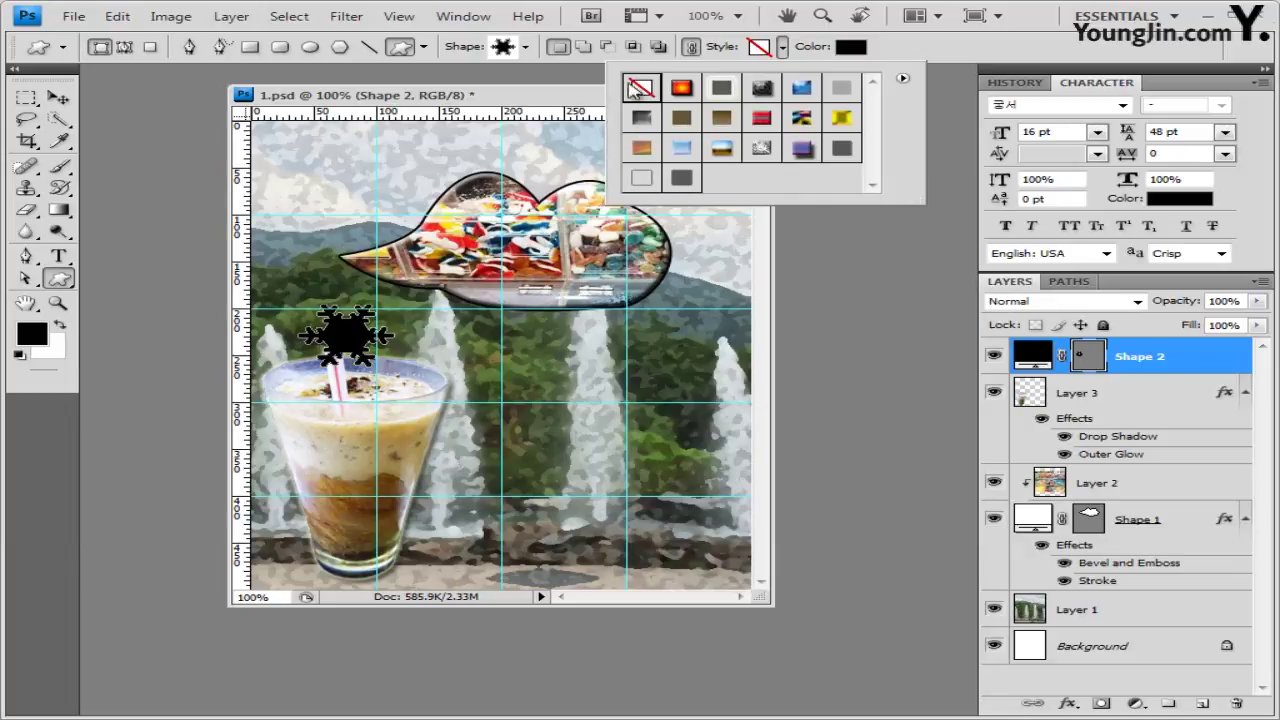
{"action": "left_click", "coordinate": [852, 48]}
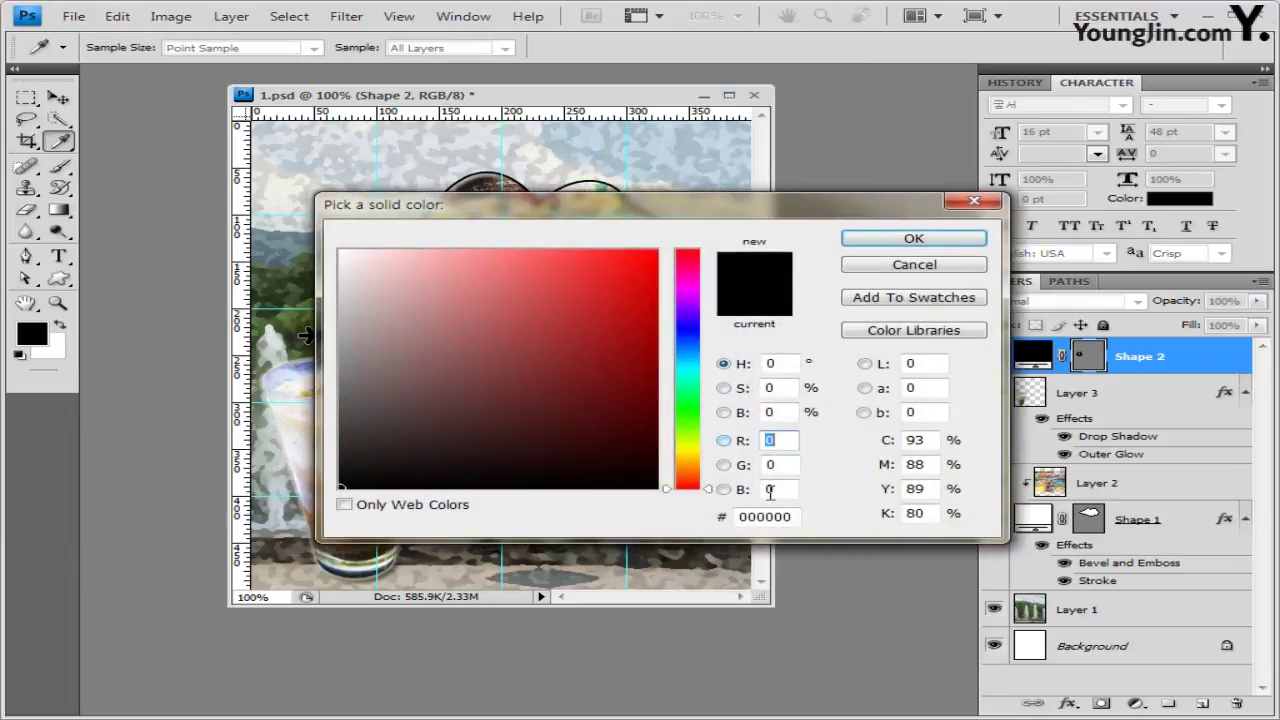
{"action": "double_click", "coordinate": [785, 517]}
{"action": "type", "text": "59eaff"}
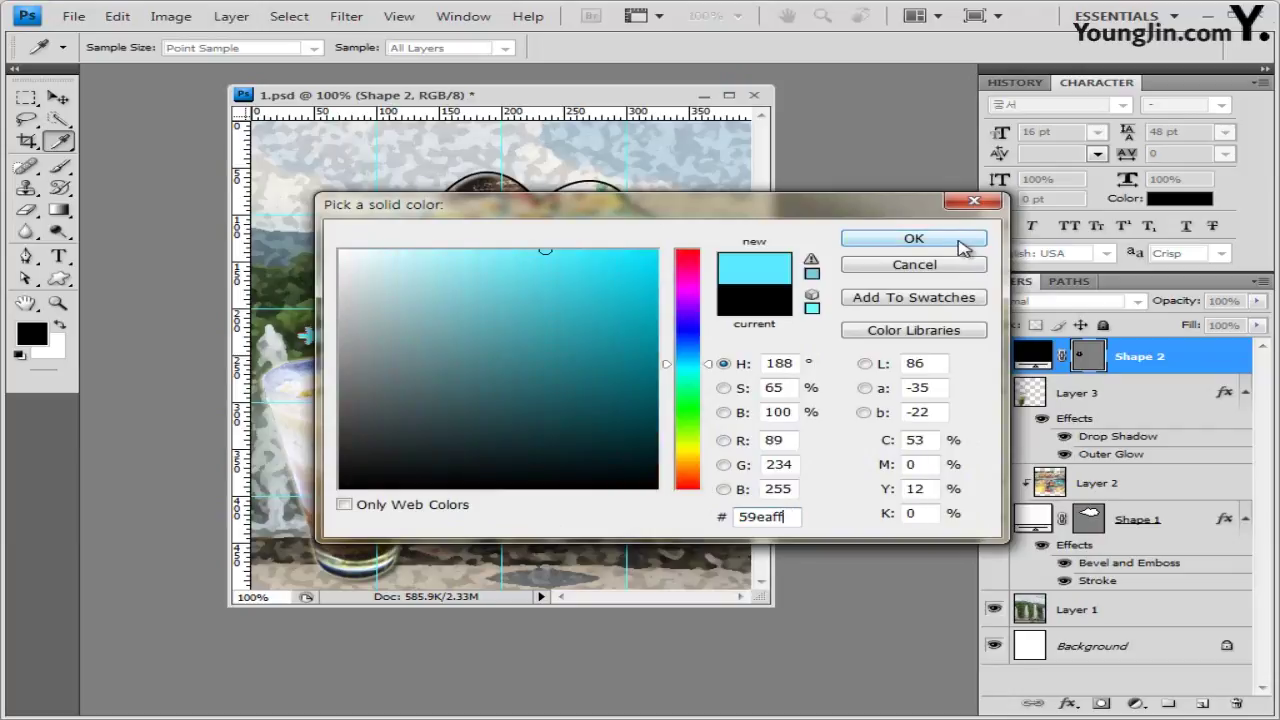
{"action": "left_click", "coordinate": [958, 245]}
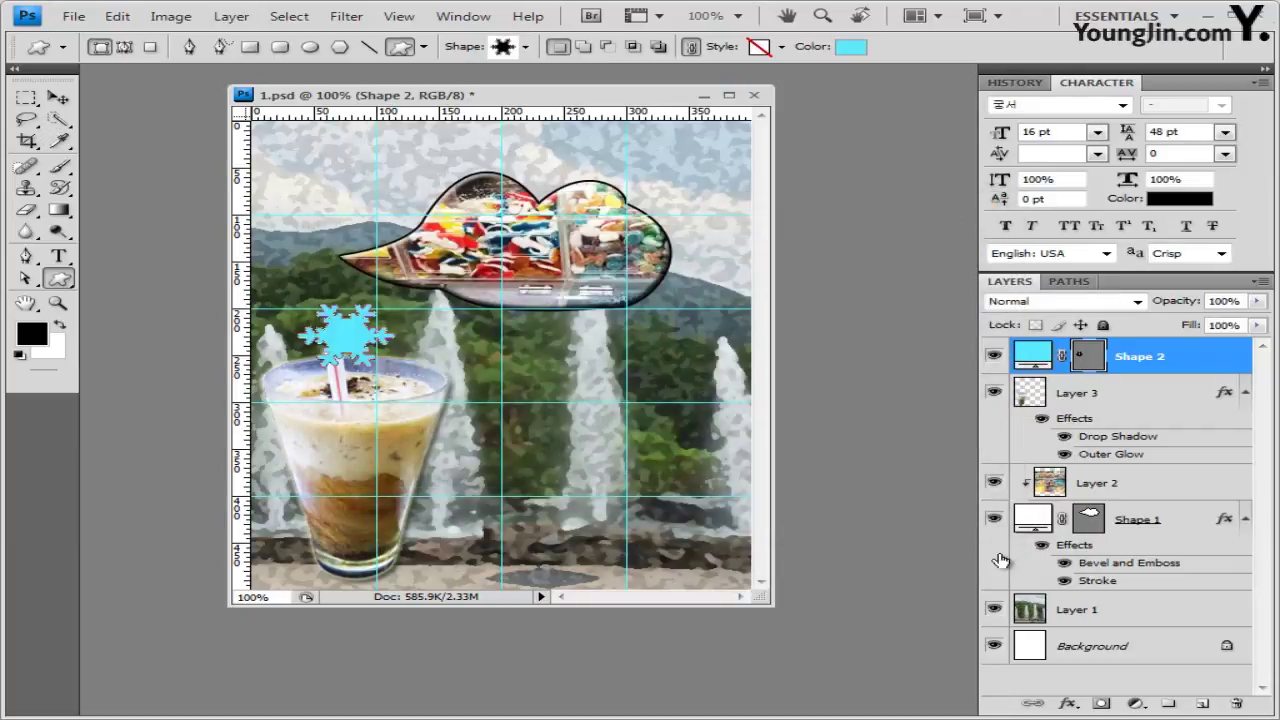
Add a default Inner Shadow to the snowflake and shift it slightly left and down above the straw
{"action": "left_click", "coordinate": [1068, 705]}
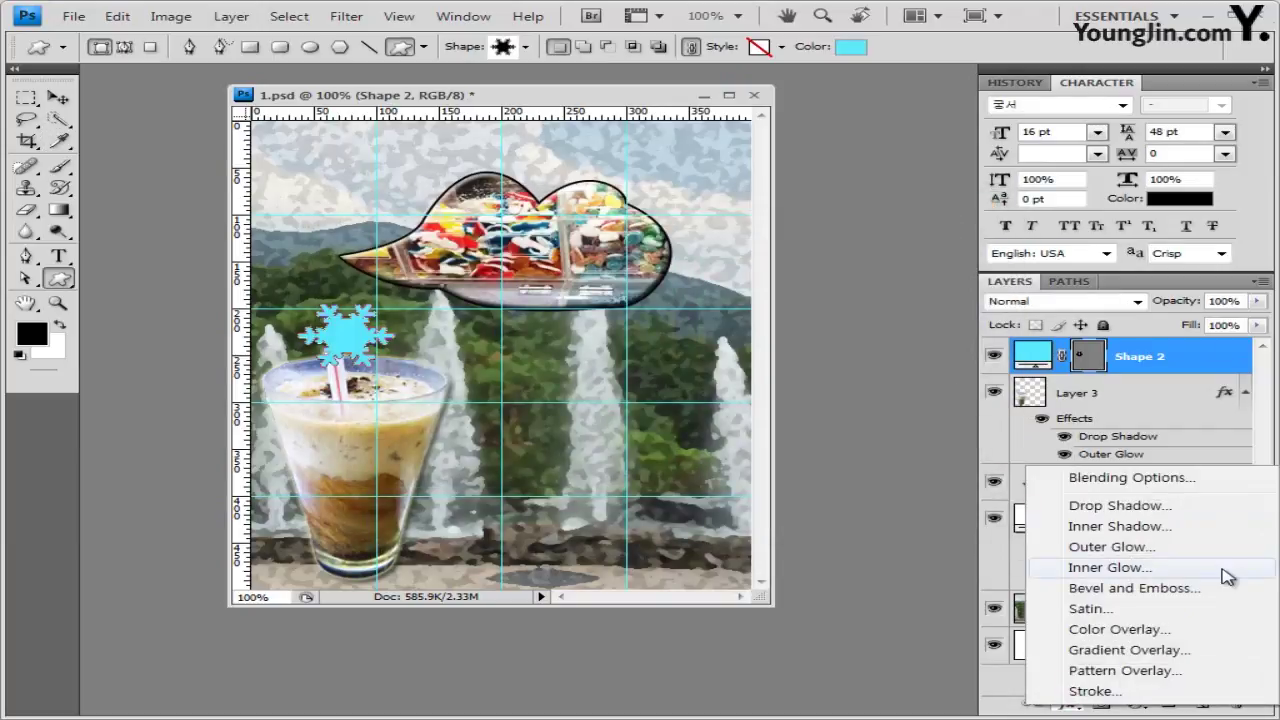
{"action": "left_click", "coordinate": [1163, 528]}
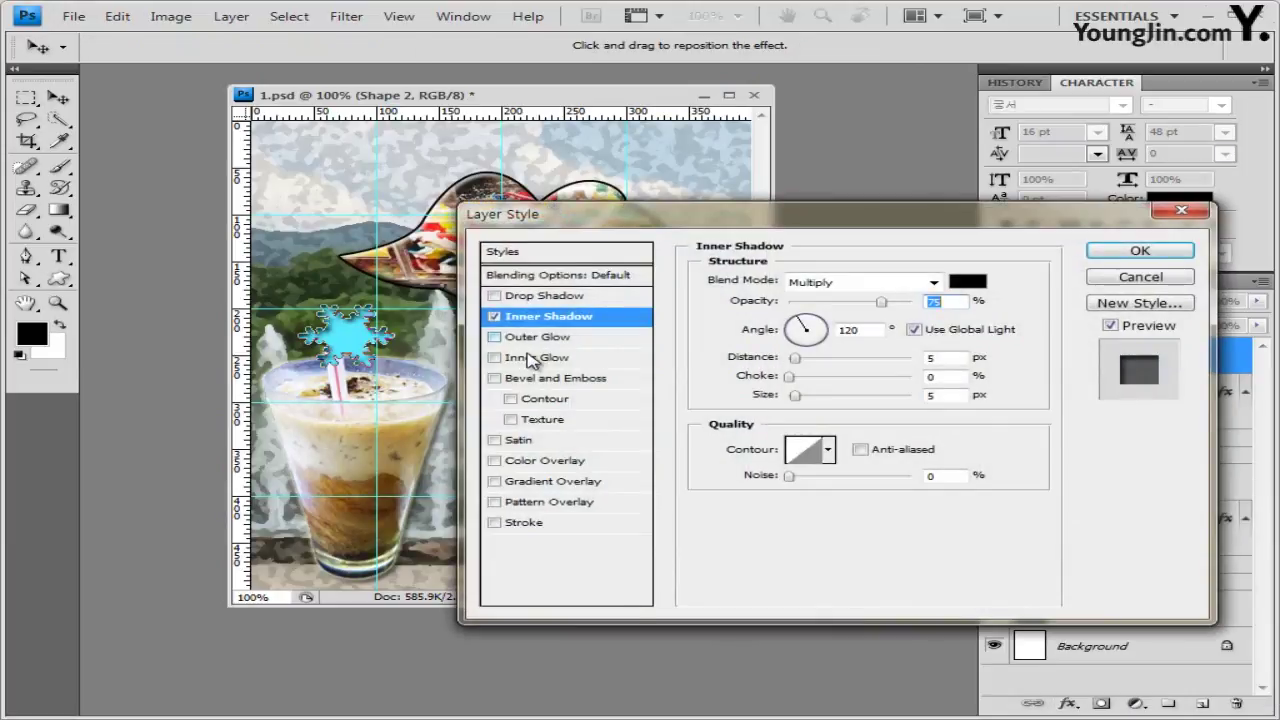
{"action": "key", "text": "Return"}
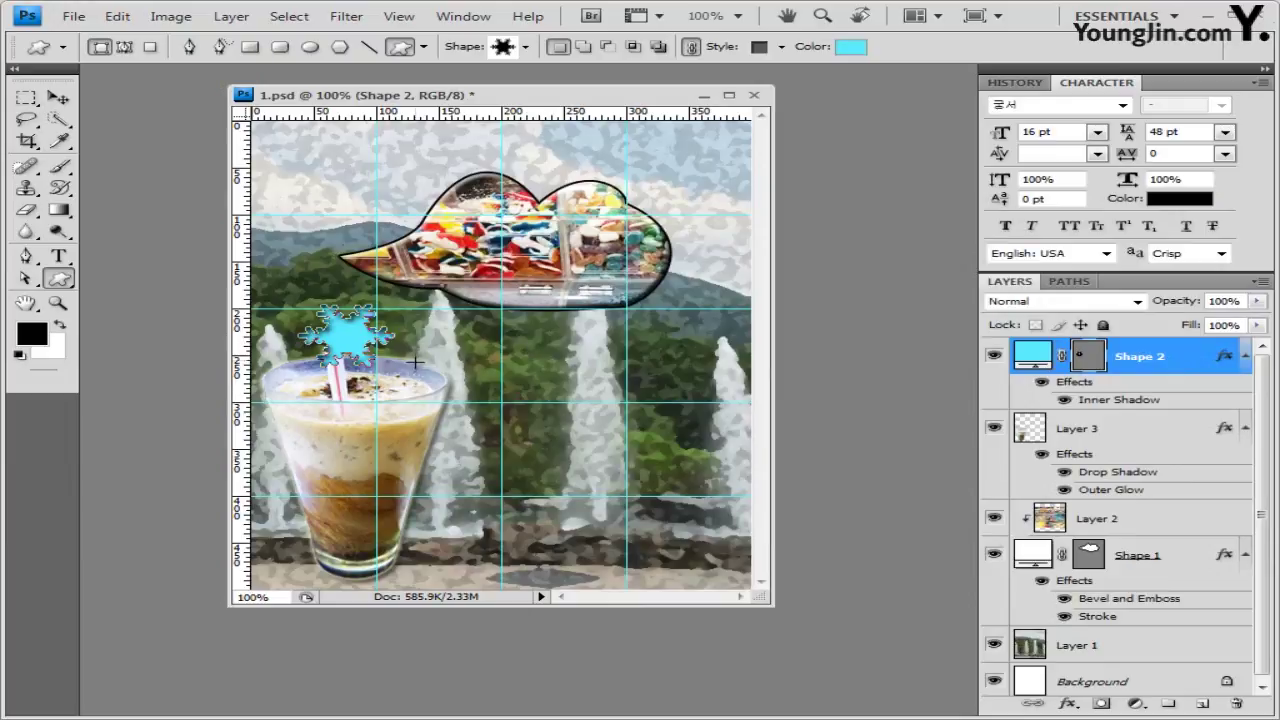
{"action": "key", "text": "ctrl+t"}
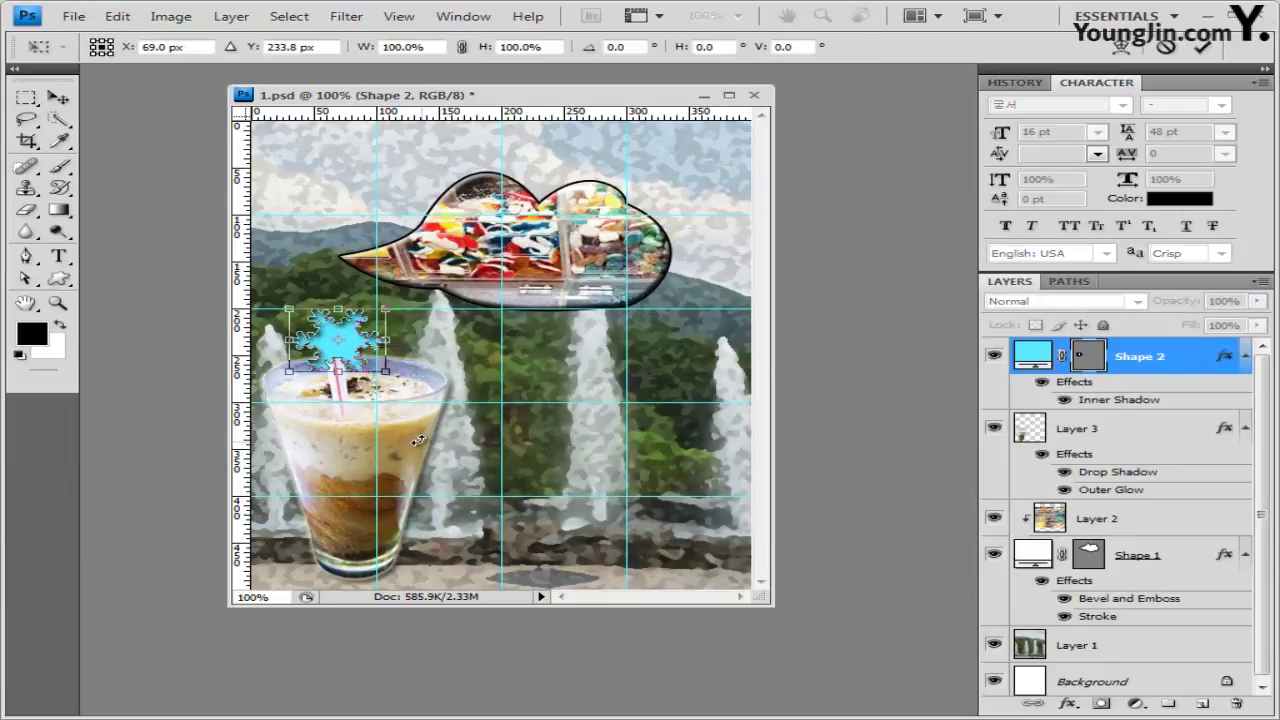
{"action": "key", "text": "Return"}
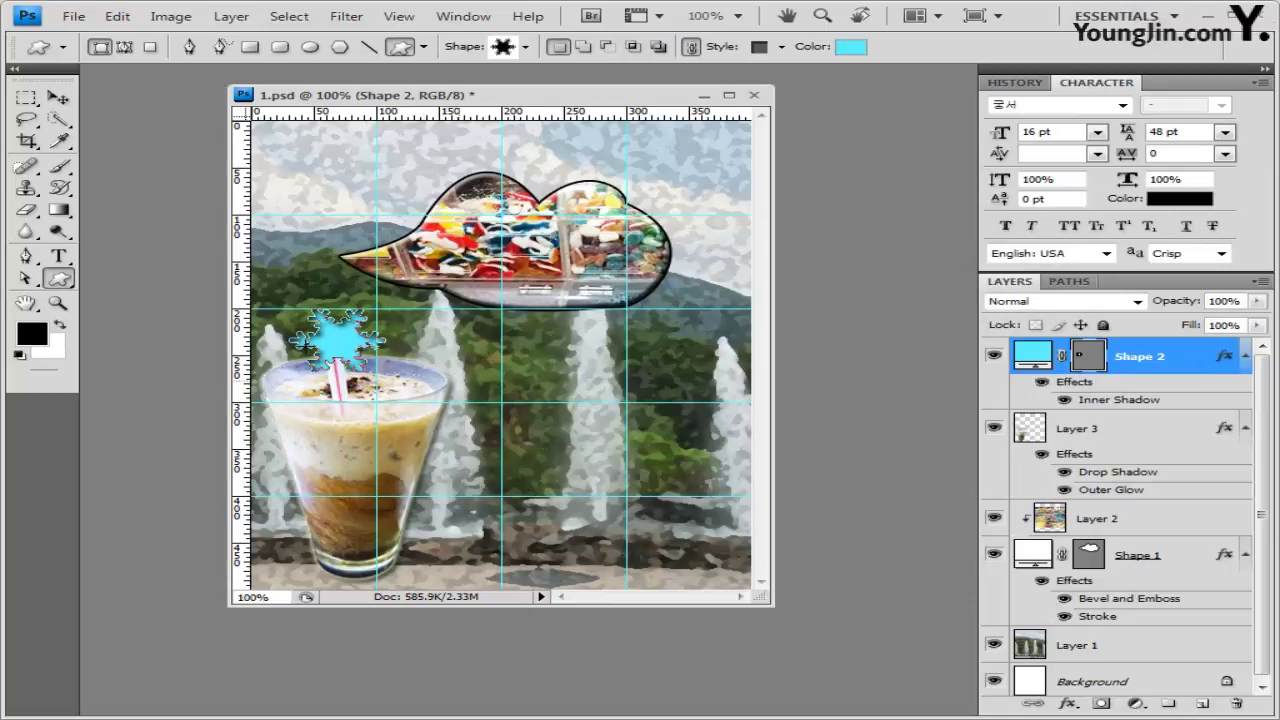
Choose the thin six-armed snowflake, beside the current solid one in the Nature set, as the custom shape
{"action": "left_click", "coordinate": [526, 47]}
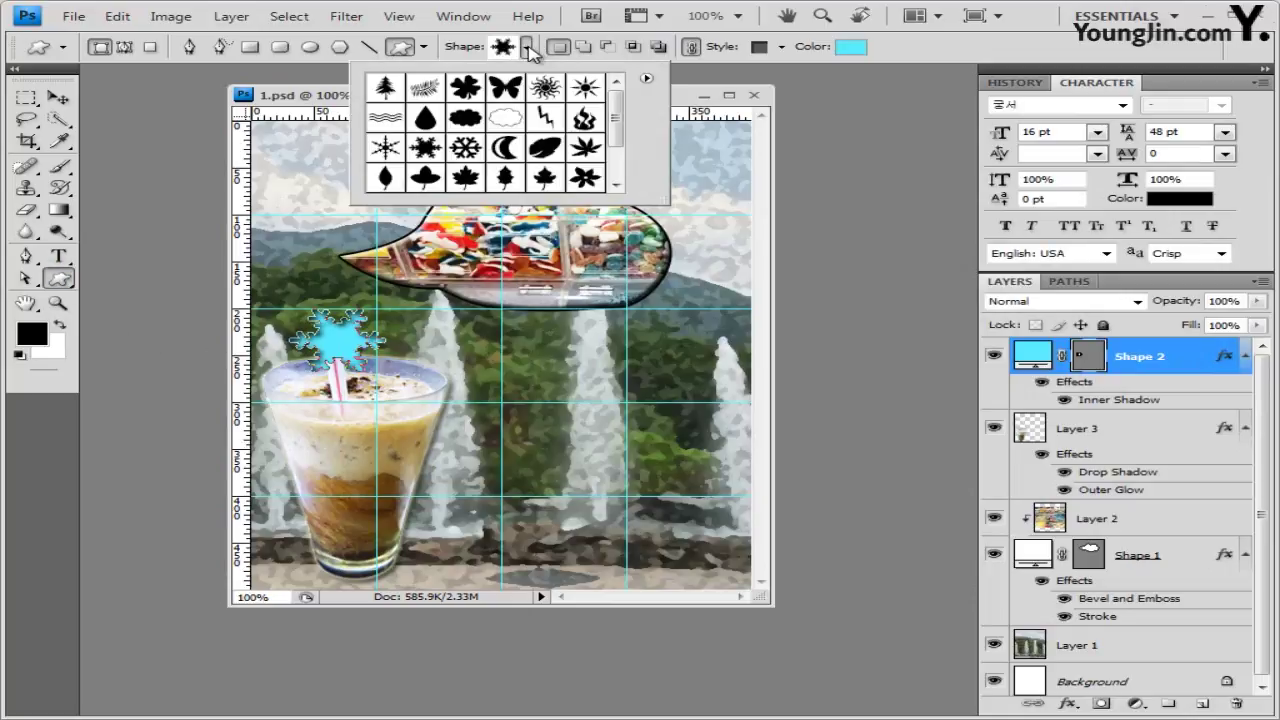
{"action": "left_click", "coordinate": [388, 150]}
{"action": "left_click", "coordinate": [282, 98]}
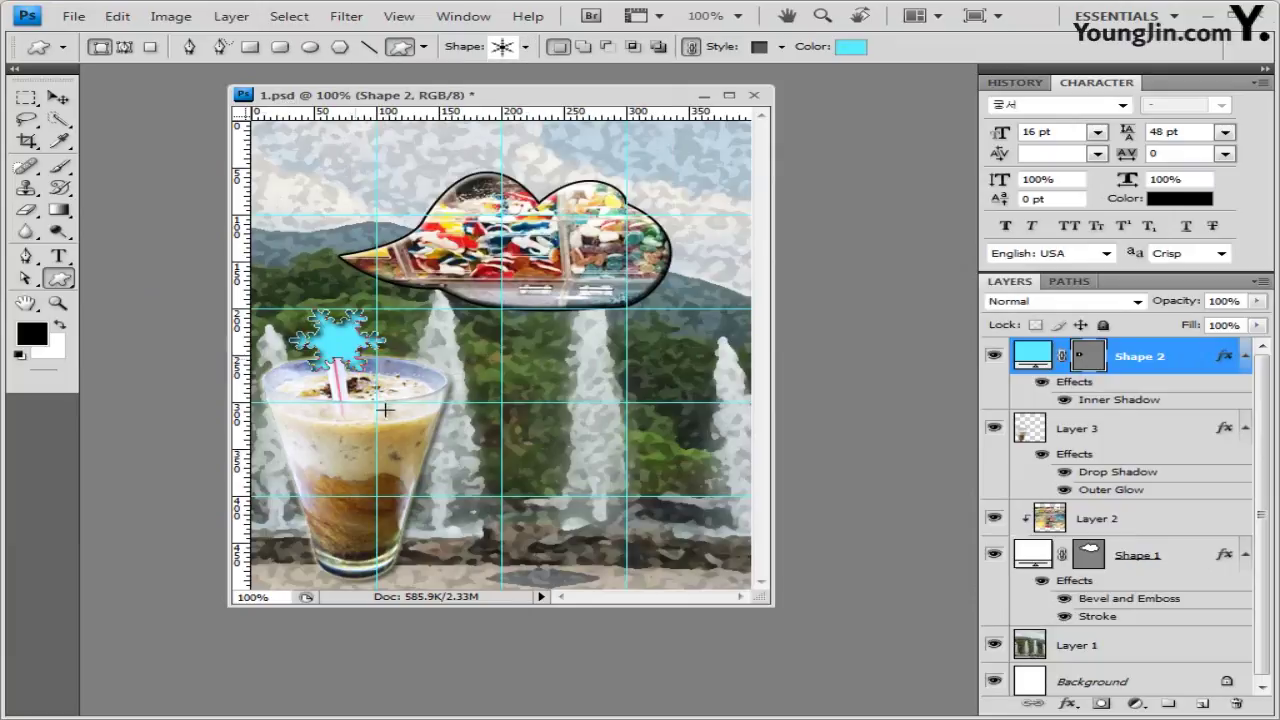
Draw the thin snowflake about 75 px wide beside the cup's rim on the existing snowflake layer and remove the layer's style
{"action": "key", "text": "shift"}
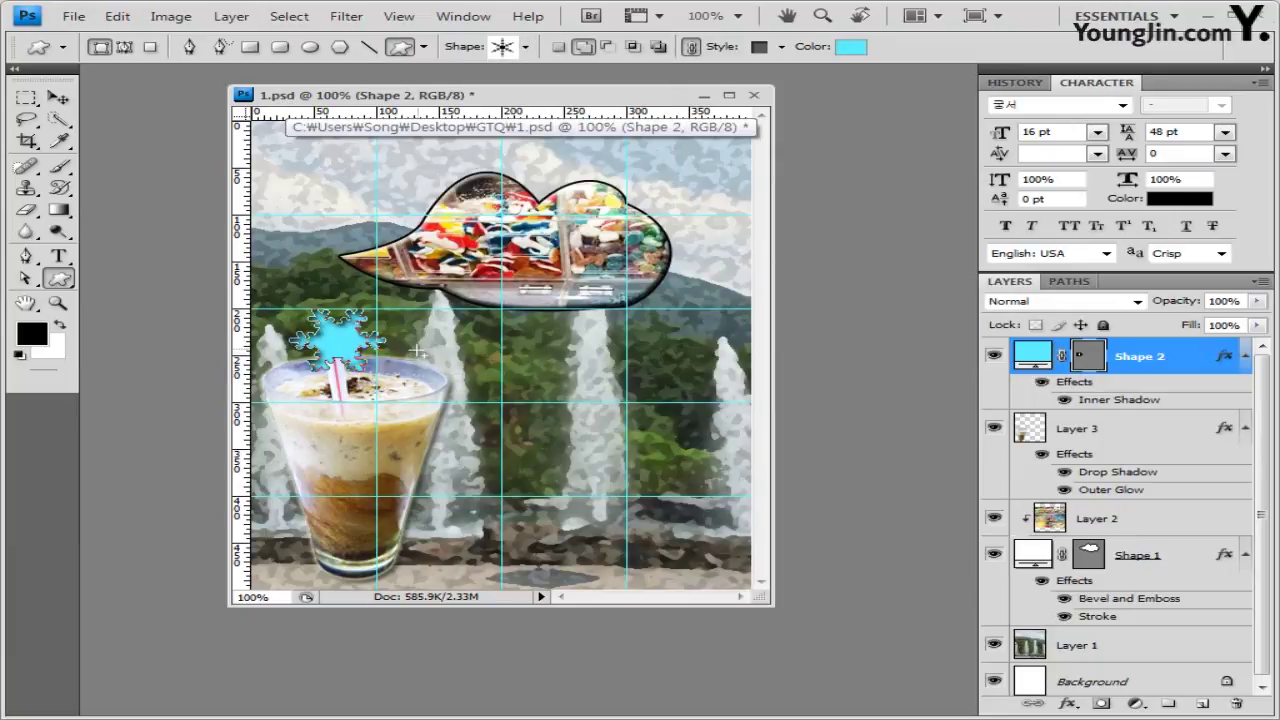
{"action": "left_click_drag", "start_coordinate": [426, 341], "coordinate": [520, 424]}
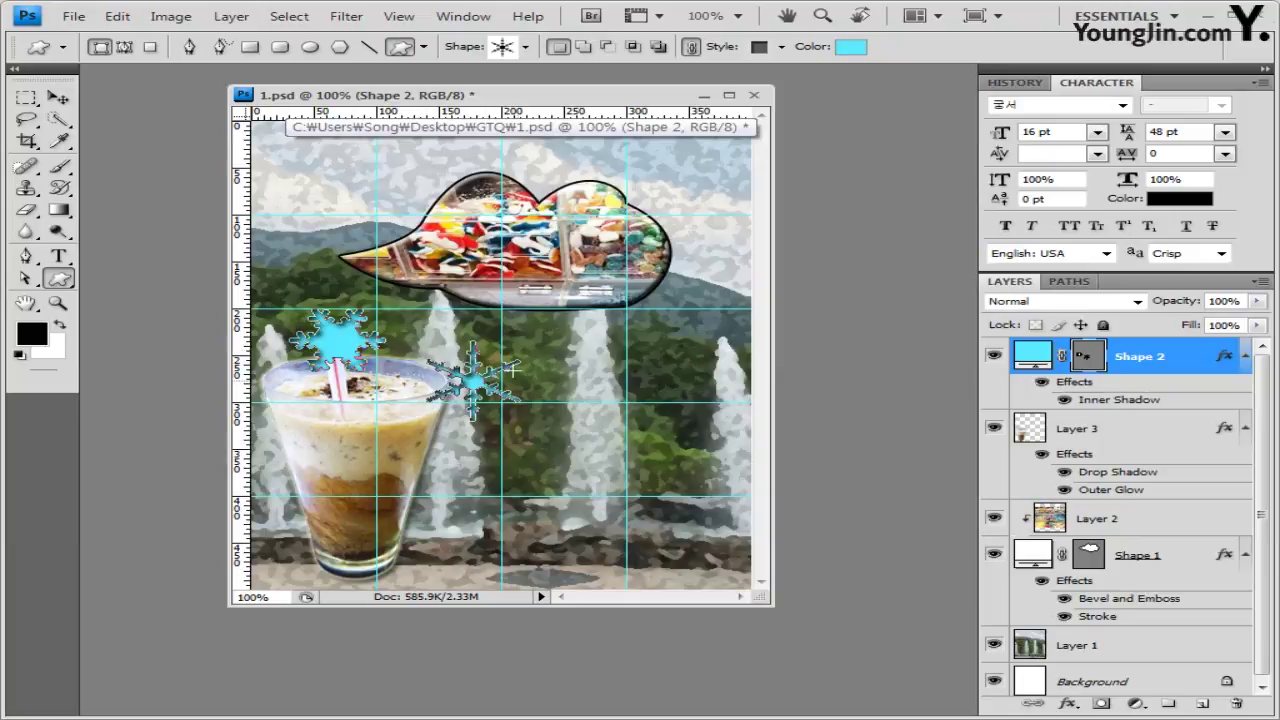
{"action": "left_click", "coordinate": [782, 46]}
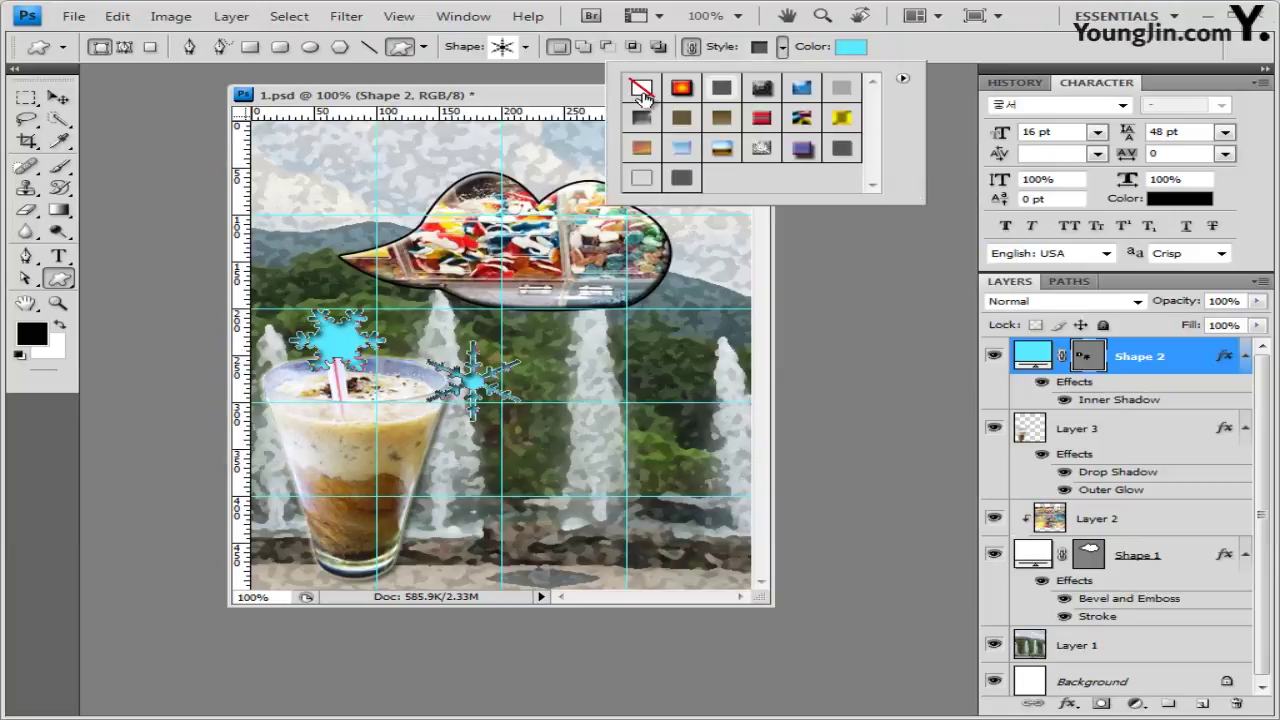
{"action": "left_click", "coordinate": [641, 87]}
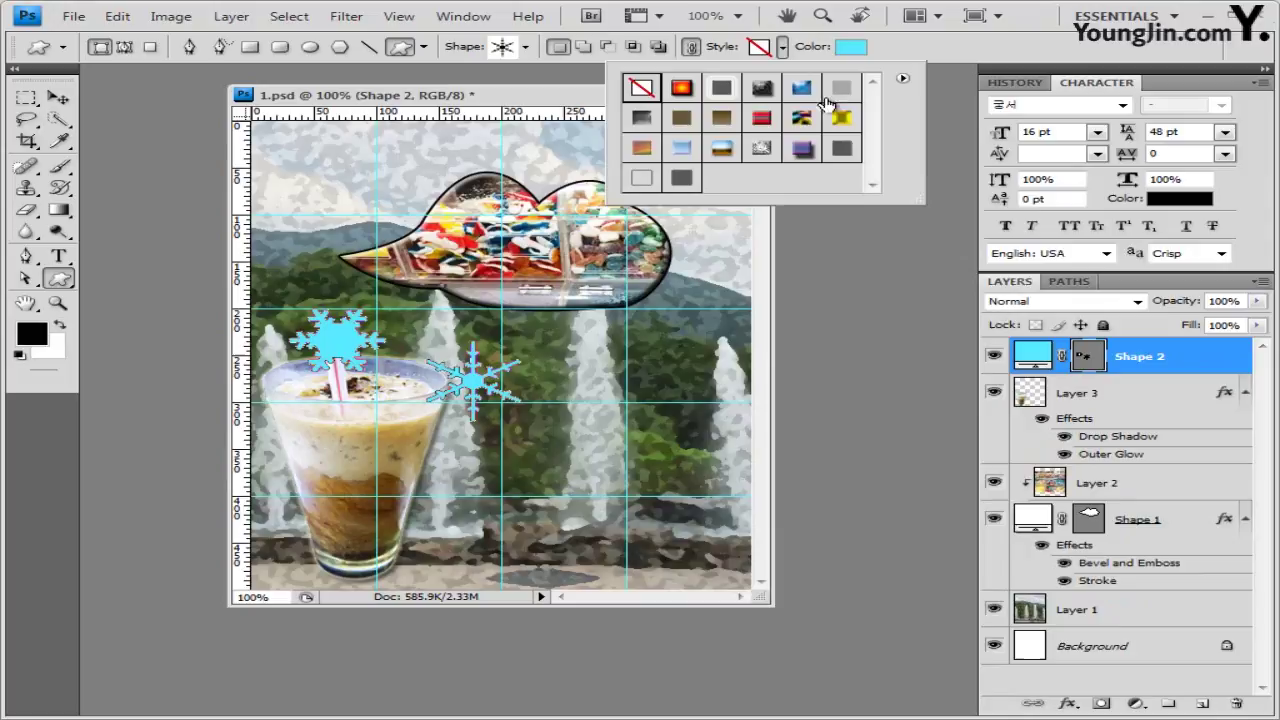
Set the Shape 2 layer's fill color to ffffff and its opacity to 70%
{"action": "left_click", "coordinate": [851, 50]}
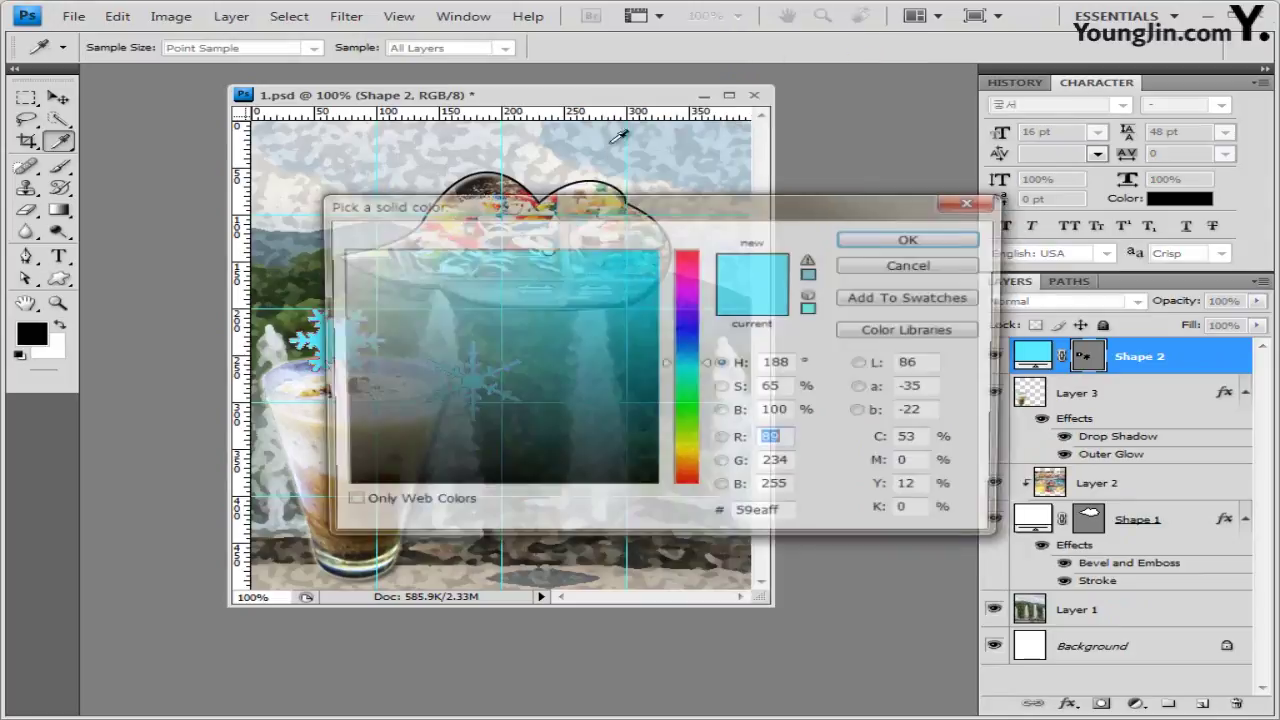
{"action": "left_click", "coordinate": [341, 251]}
{"action": "left_click", "coordinate": [785, 521]}
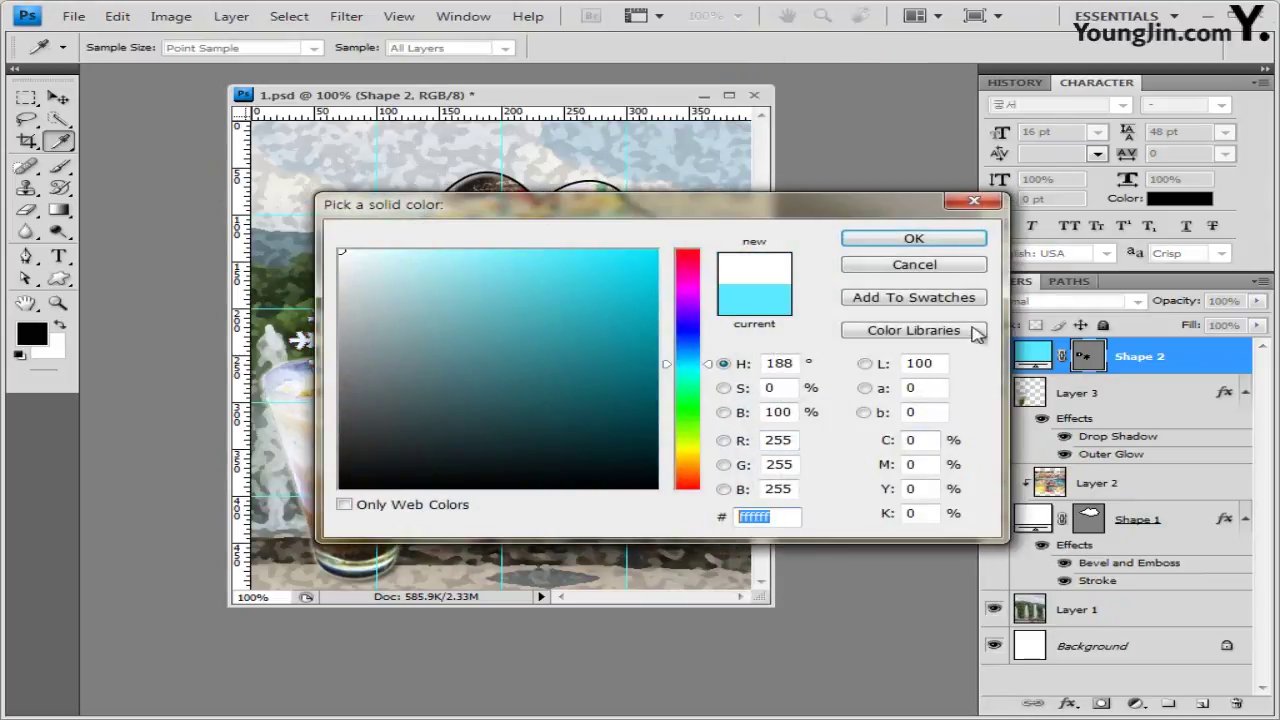
{"action": "left_click", "coordinate": [914, 240]}
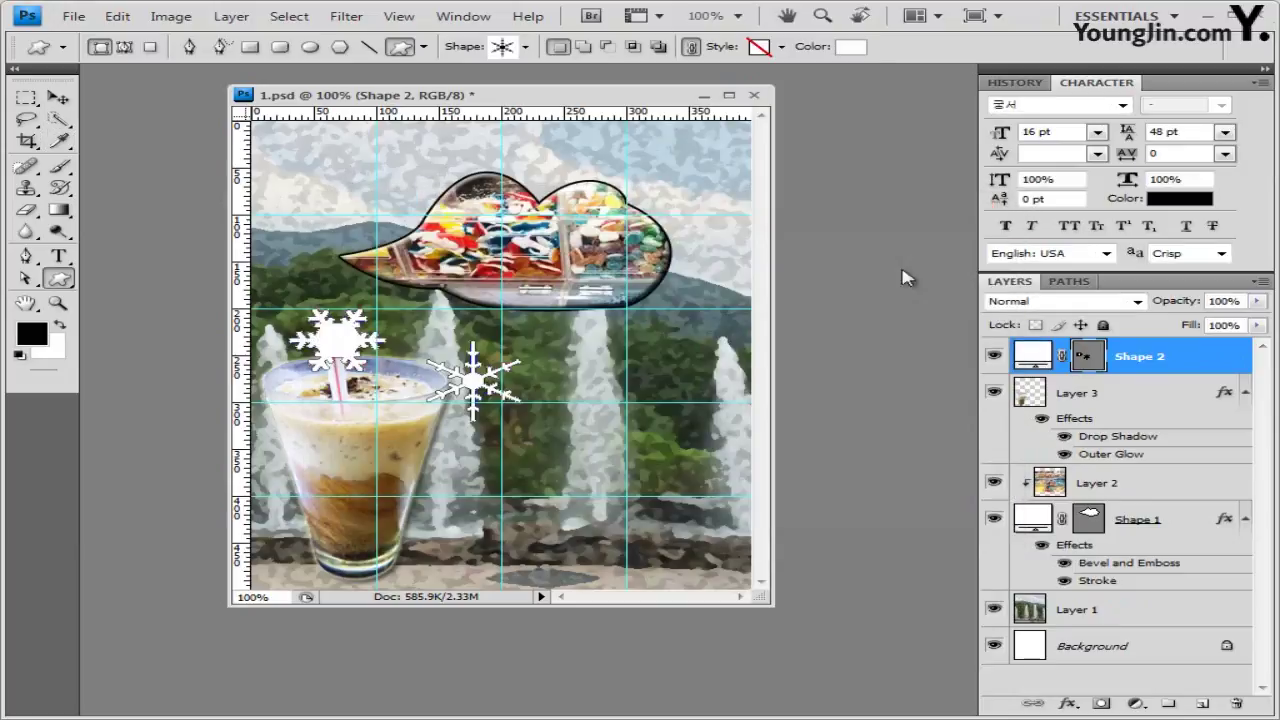
{"action": "left_click", "coordinate": [1170, 303]}
{"action": "type", "text": "70"}
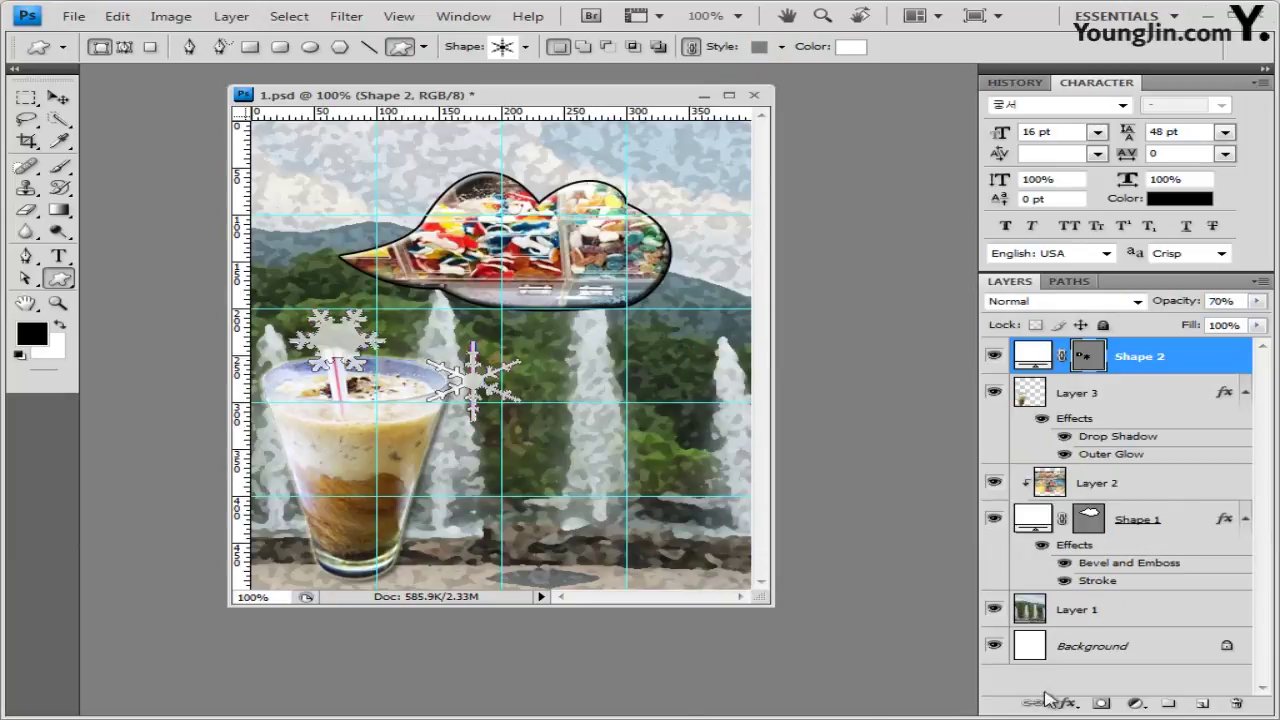
Add a Drop Shadow to the Shape 2 layer with global light turned off
{"action": "left_click", "coordinate": [1077, 708]}
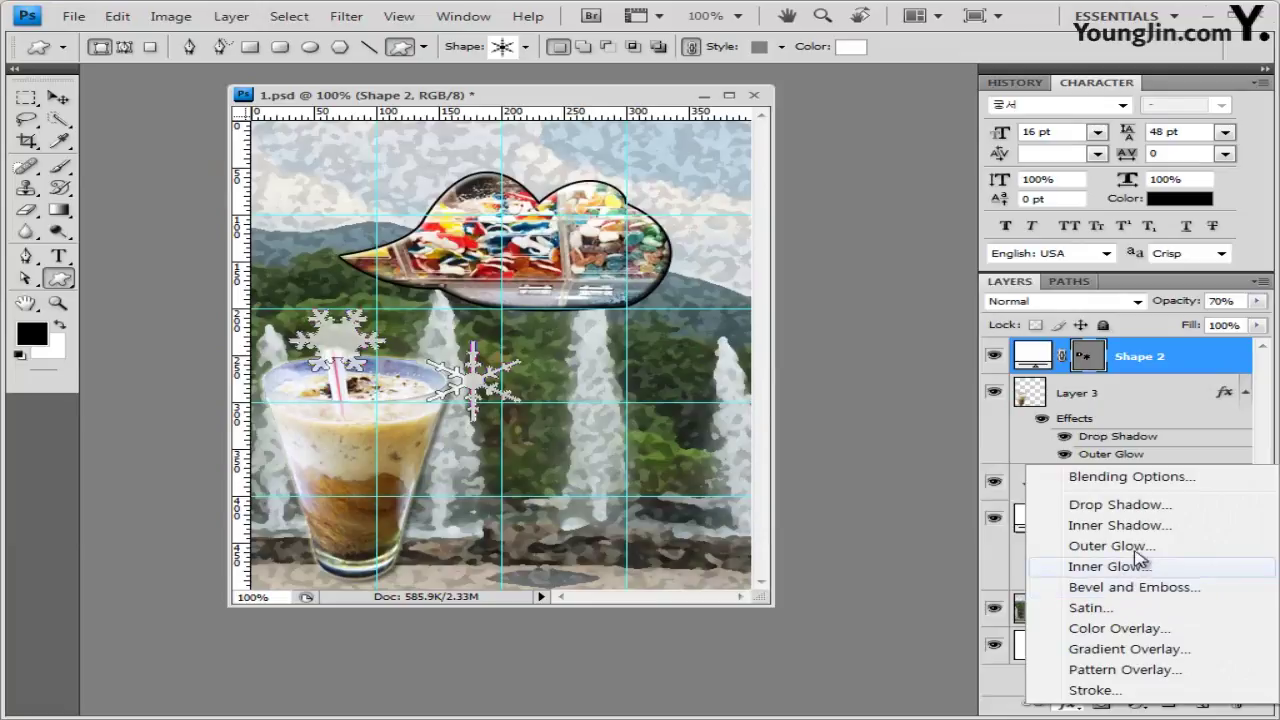
{"action": "left_click", "coordinate": [1118, 505]}
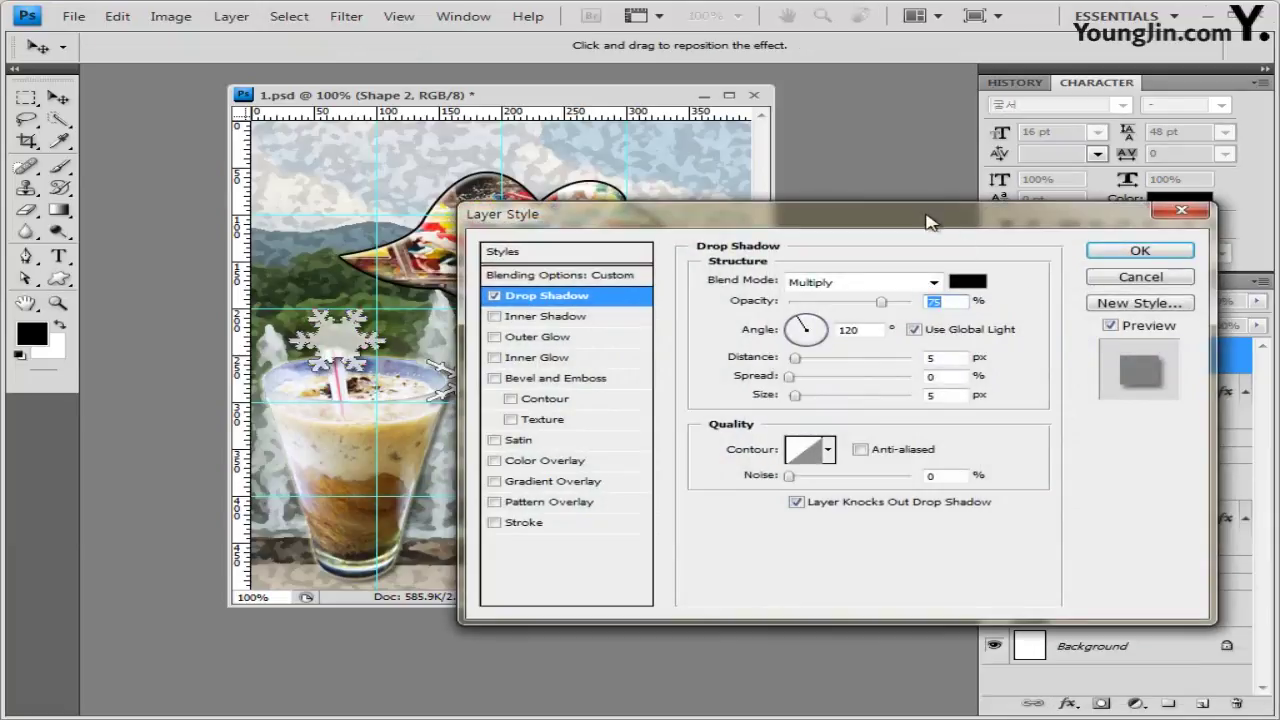
{"action": "left_click_drag", "start_coordinate": [968, 210], "coordinate": [1060, 266]}
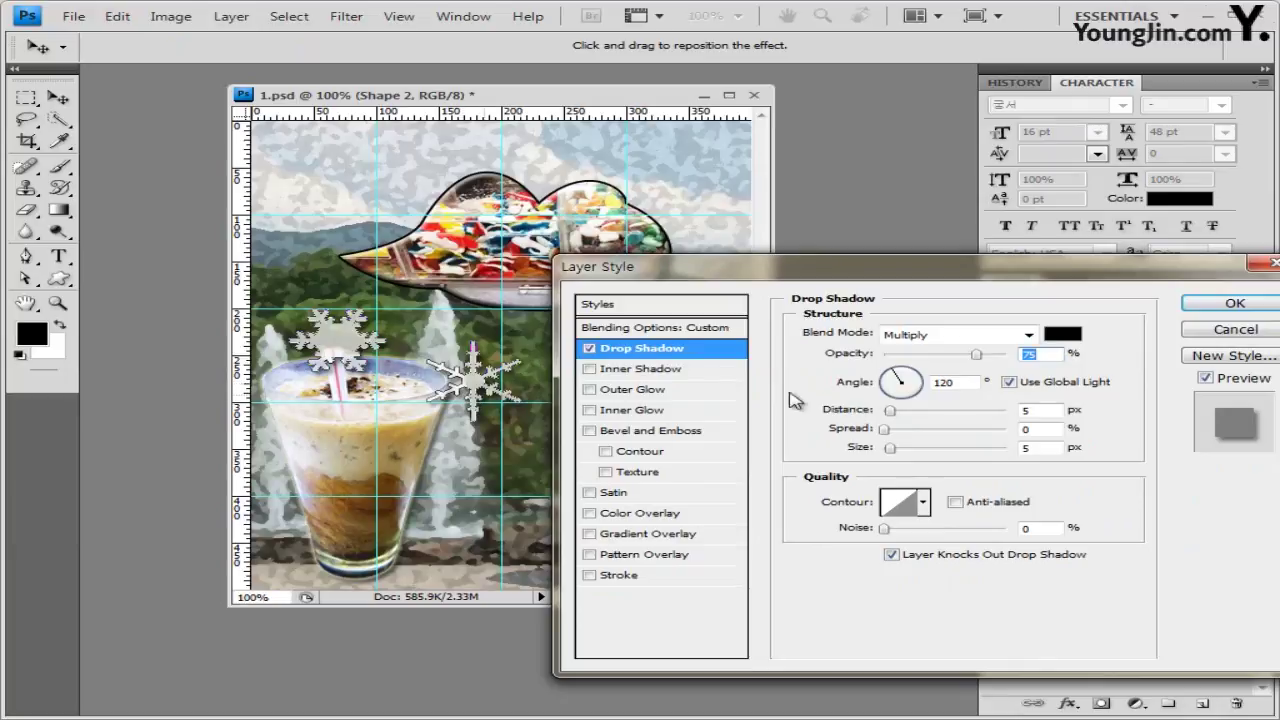
{"action": "left_click", "coordinate": [1010, 383]}
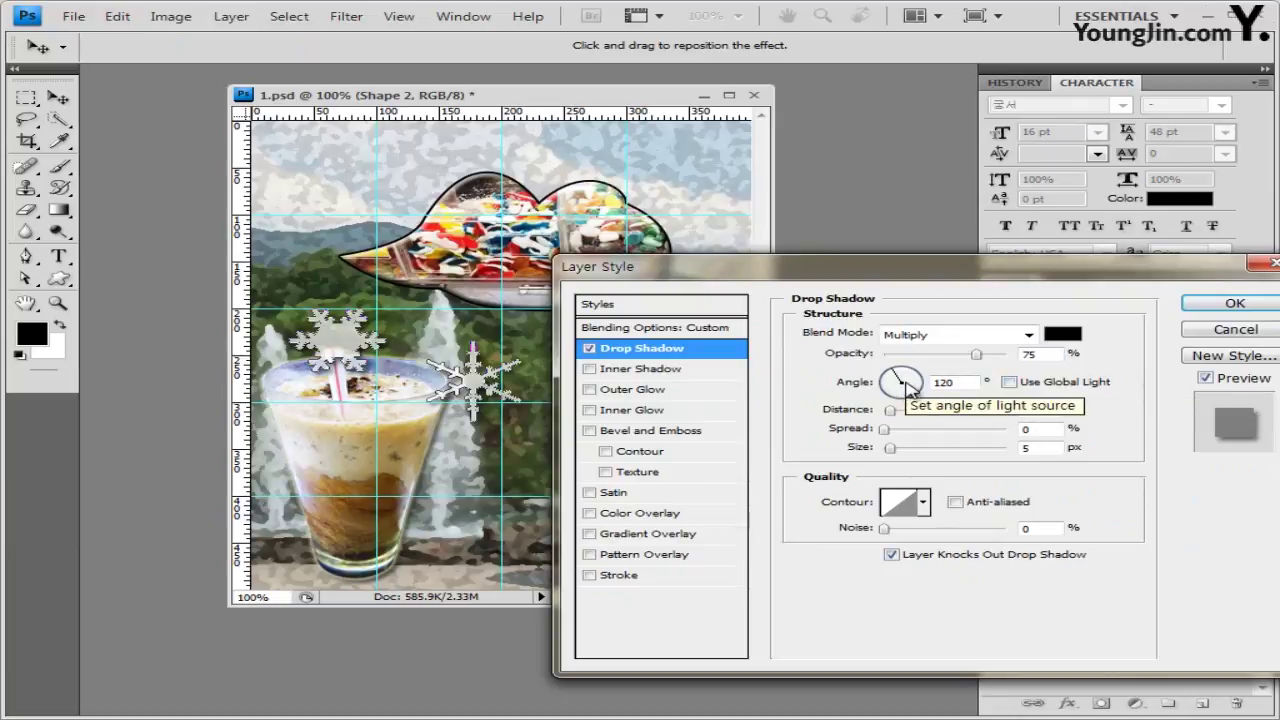
{"action": "left_click", "coordinate": [1235, 303]}
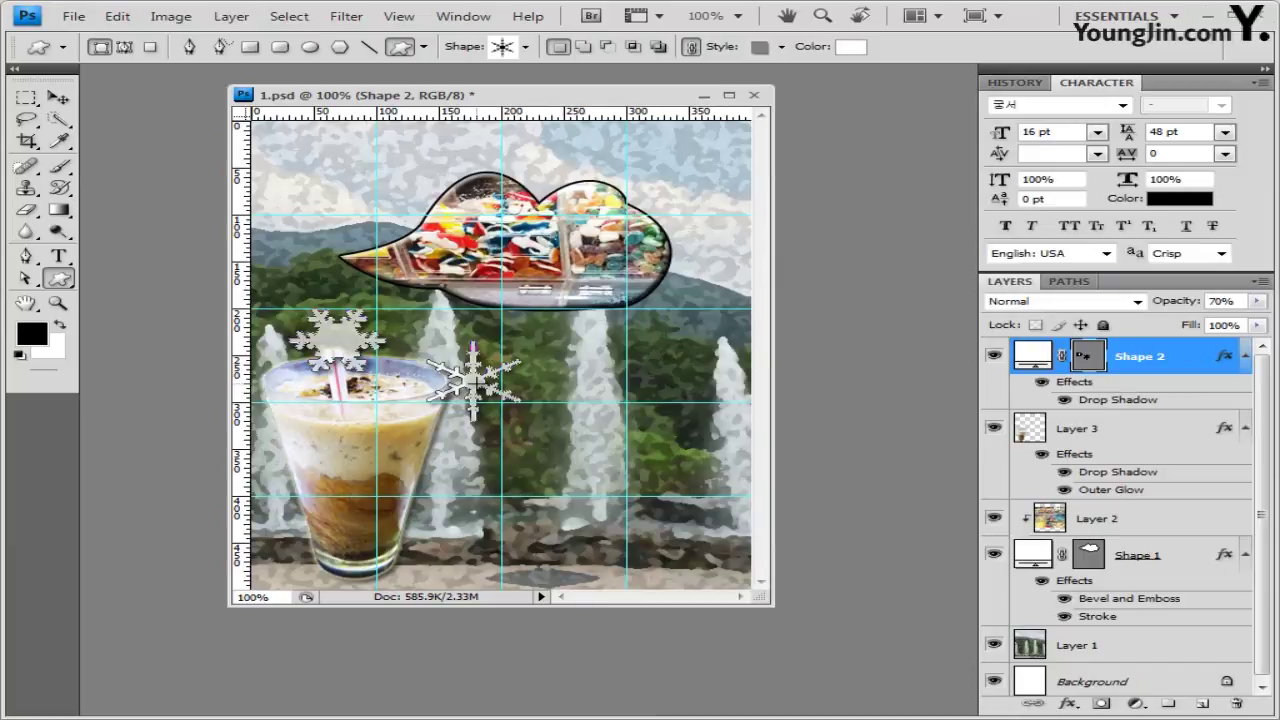
Try to reposition the thin snowflake with Free Transform and the Move tool, and nudge both snowflakes back down
{"action": "key", "text": "ctrl+t"}
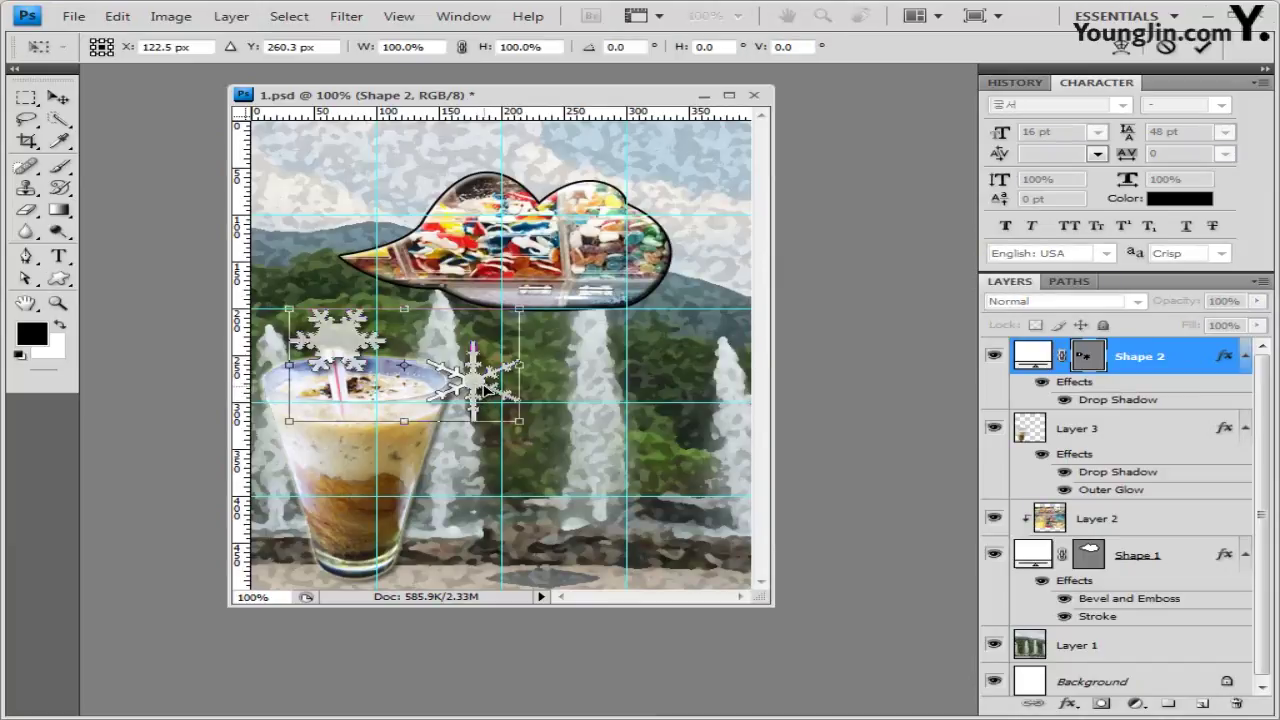
{"action": "key", "text": "Return"}
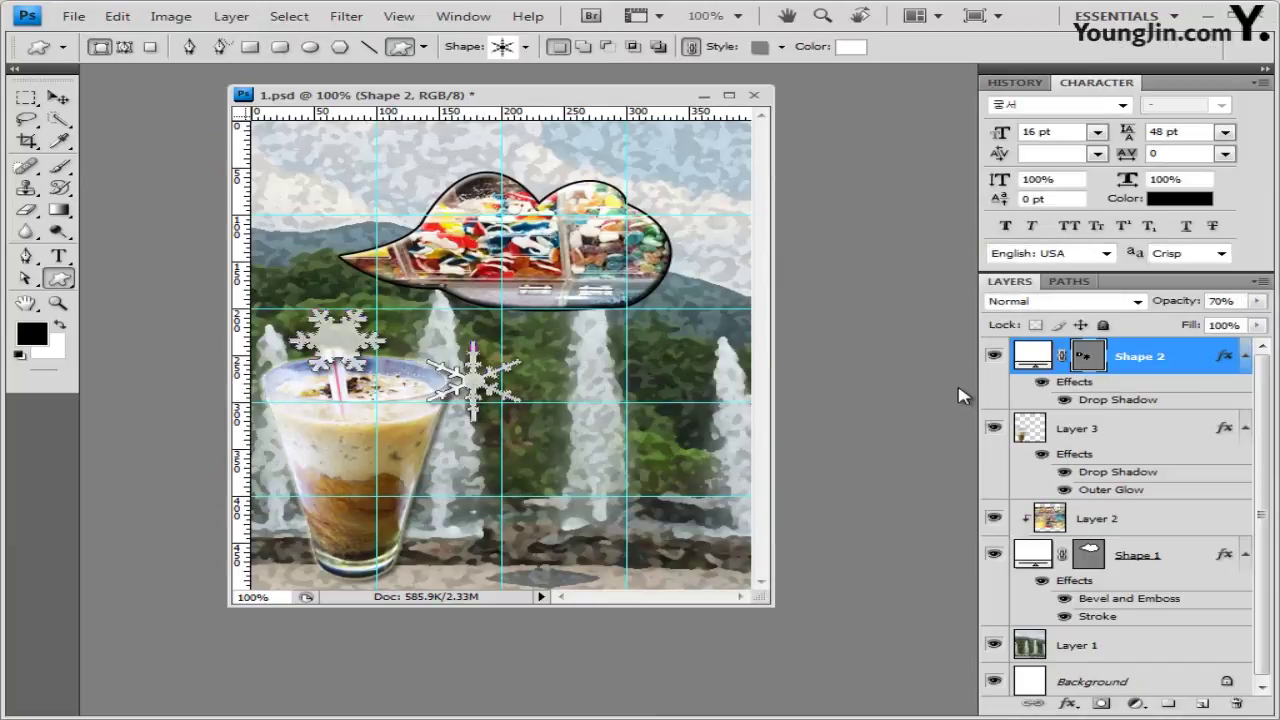
{"action": "key", "text": "v"}
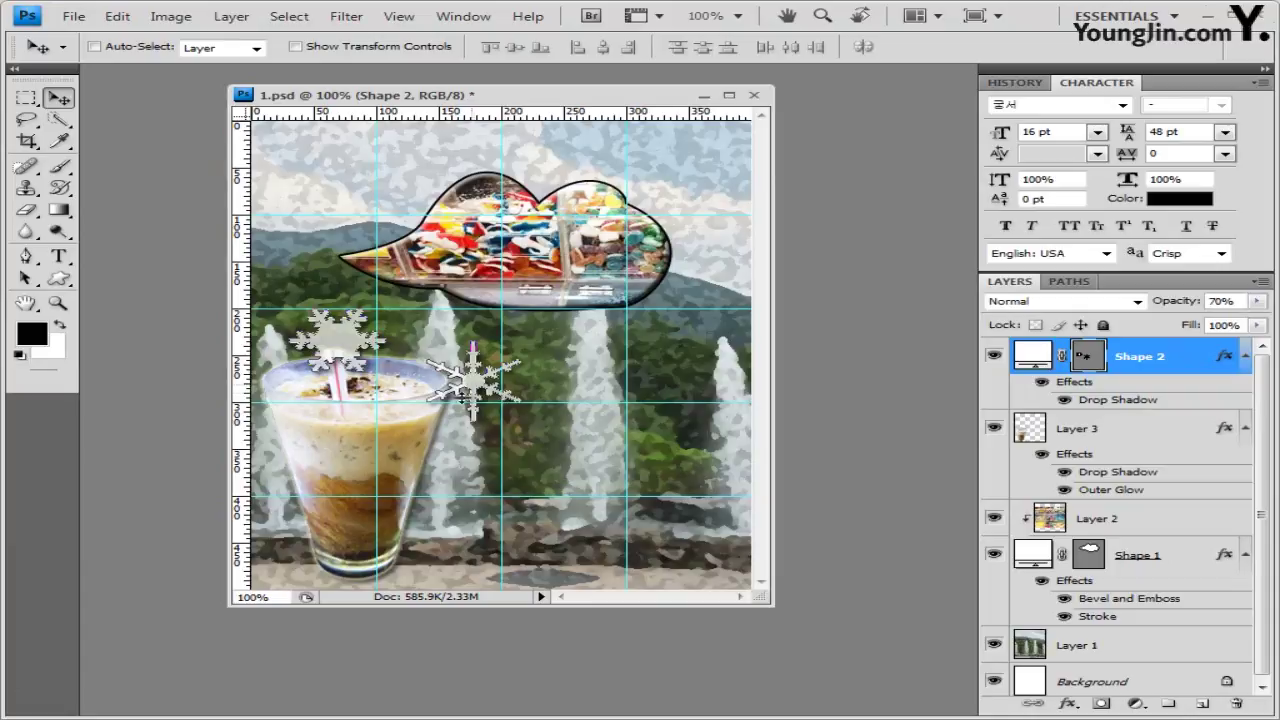
{"action": "left_click_drag", "start_coordinate": [472, 388], "coordinate": [468, 383]}
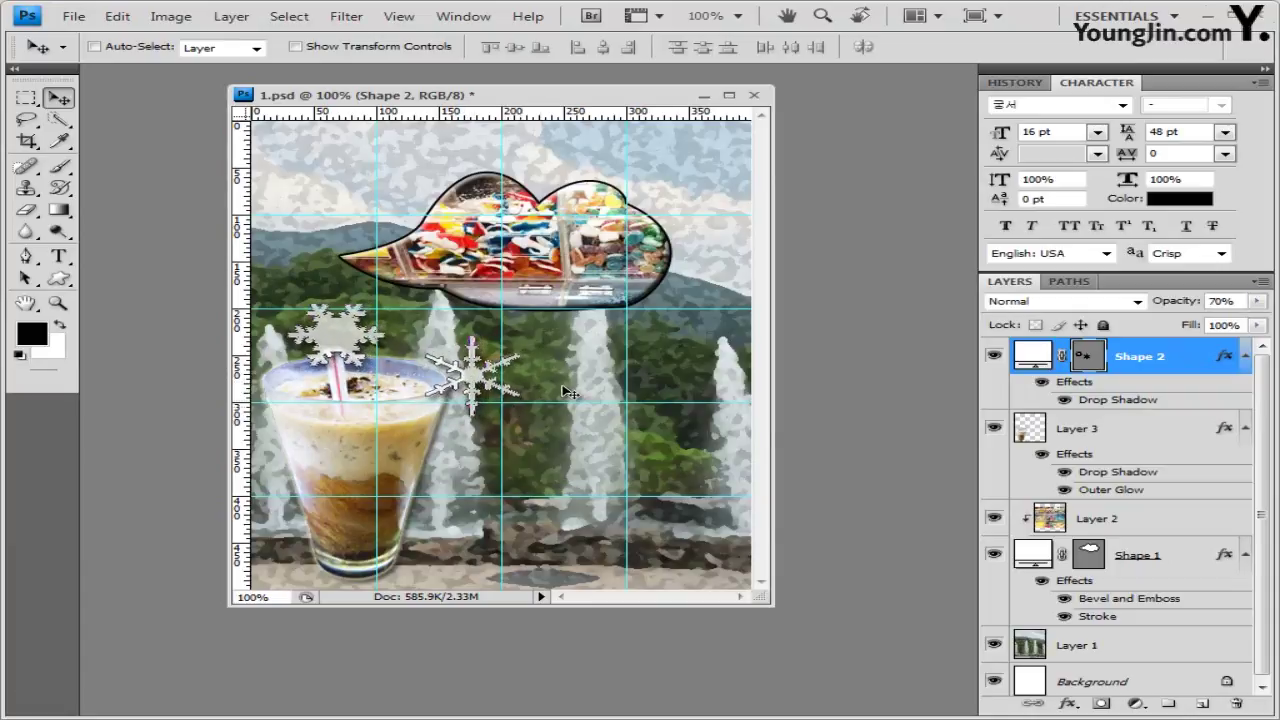
{"action": "key", "text": "Down"}
{"action": "key", "text": "Down"}
{"action": "key", "text": "Down"}
{"action": "key", "text": "Down"}
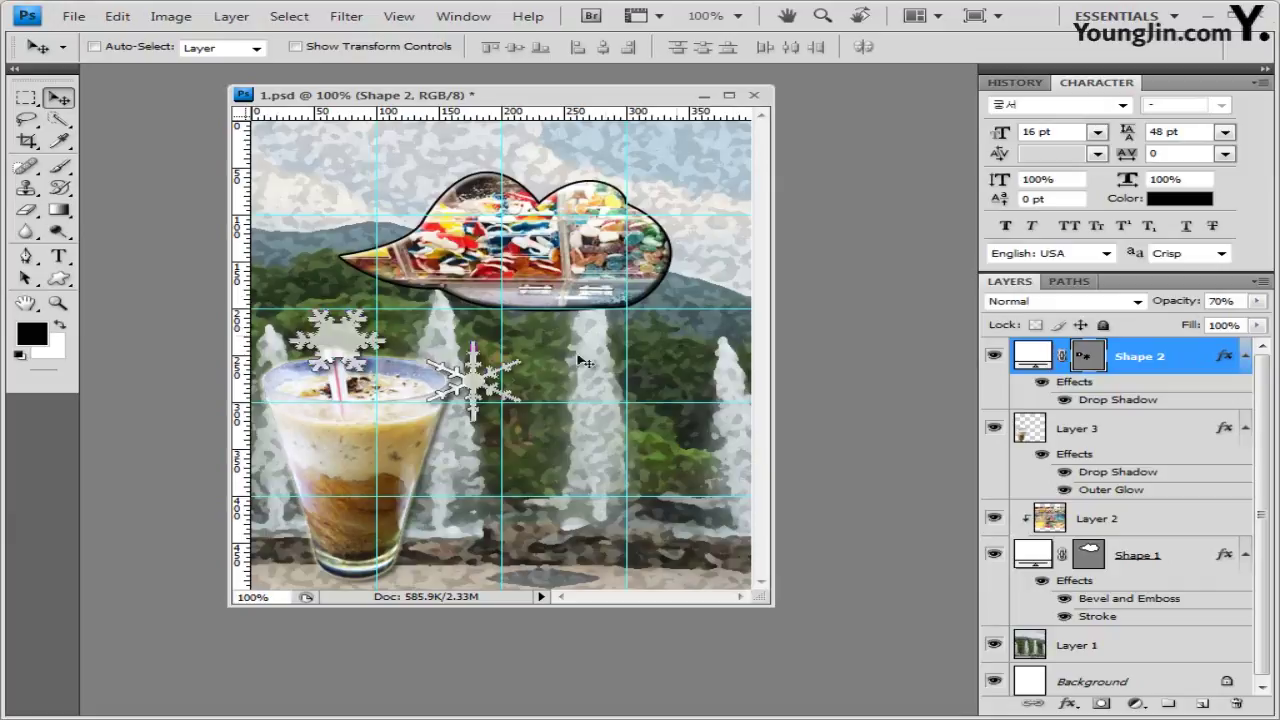
Select only the thin snowflake's path with the Direct Selection tool
{"action": "left_click", "coordinate": [28, 280]}
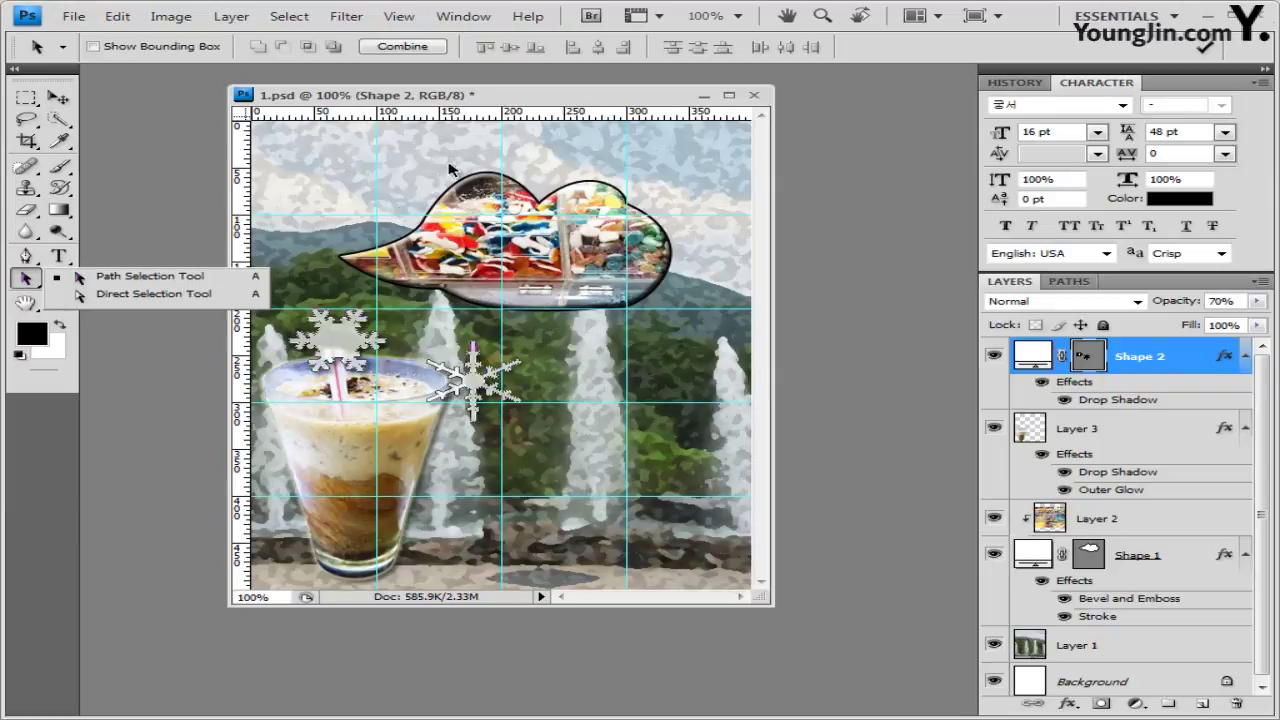
{"action": "left_click", "coordinate": [523, 127]}
{"action": "key", "text": "shift+a"}
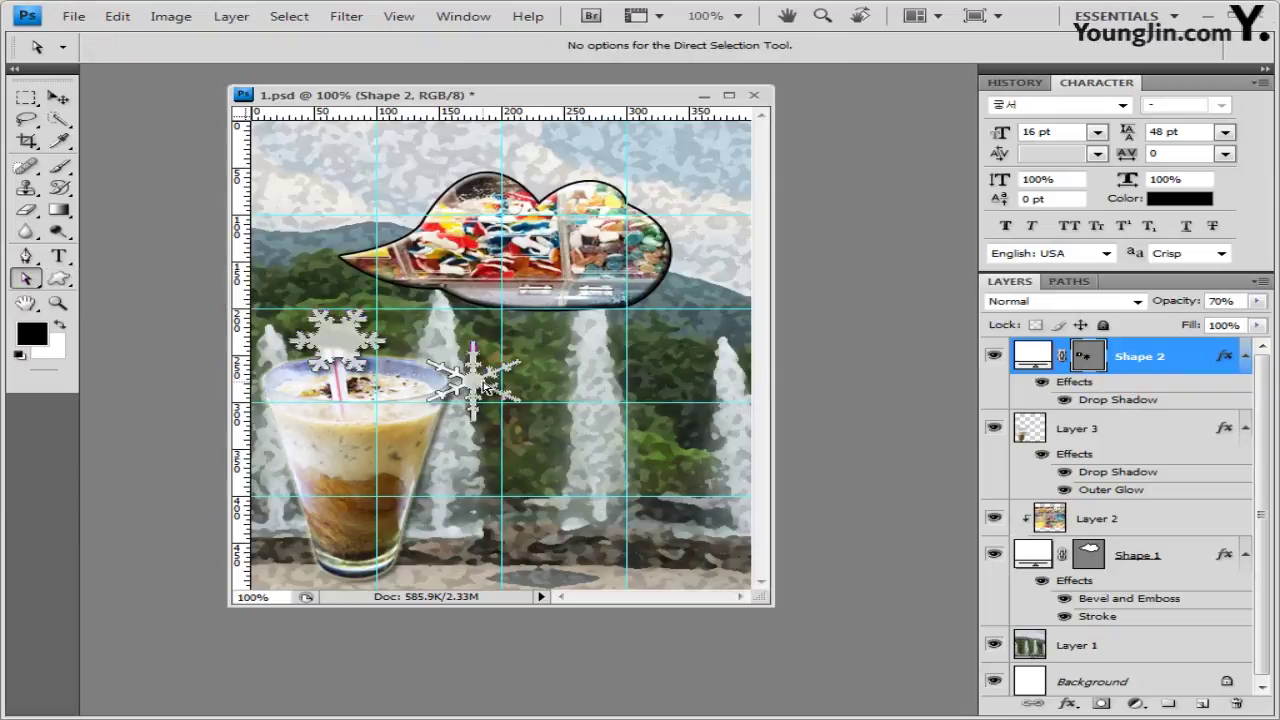
{"action": "left_click", "coordinate": [490, 392]}
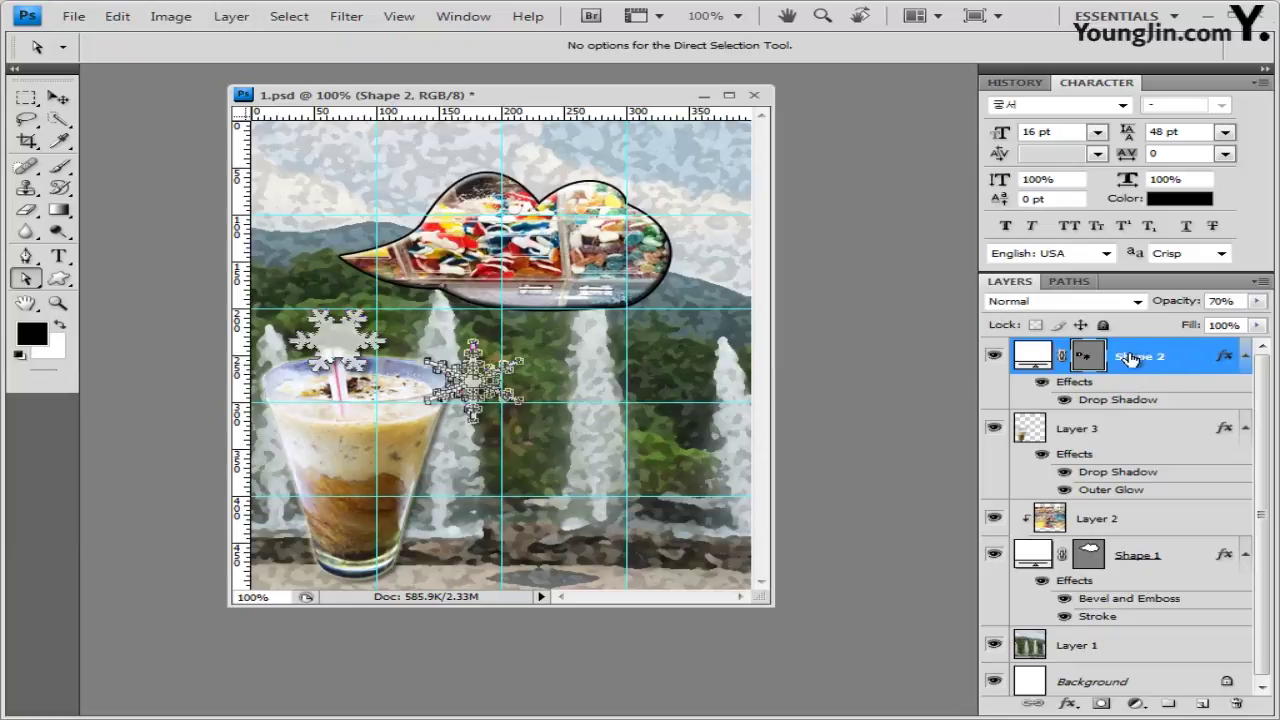
Step back through the history to the last Transform Path state, before the thin snowflake was drawn
{"action": "left_click", "coordinate": [1015, 83]}
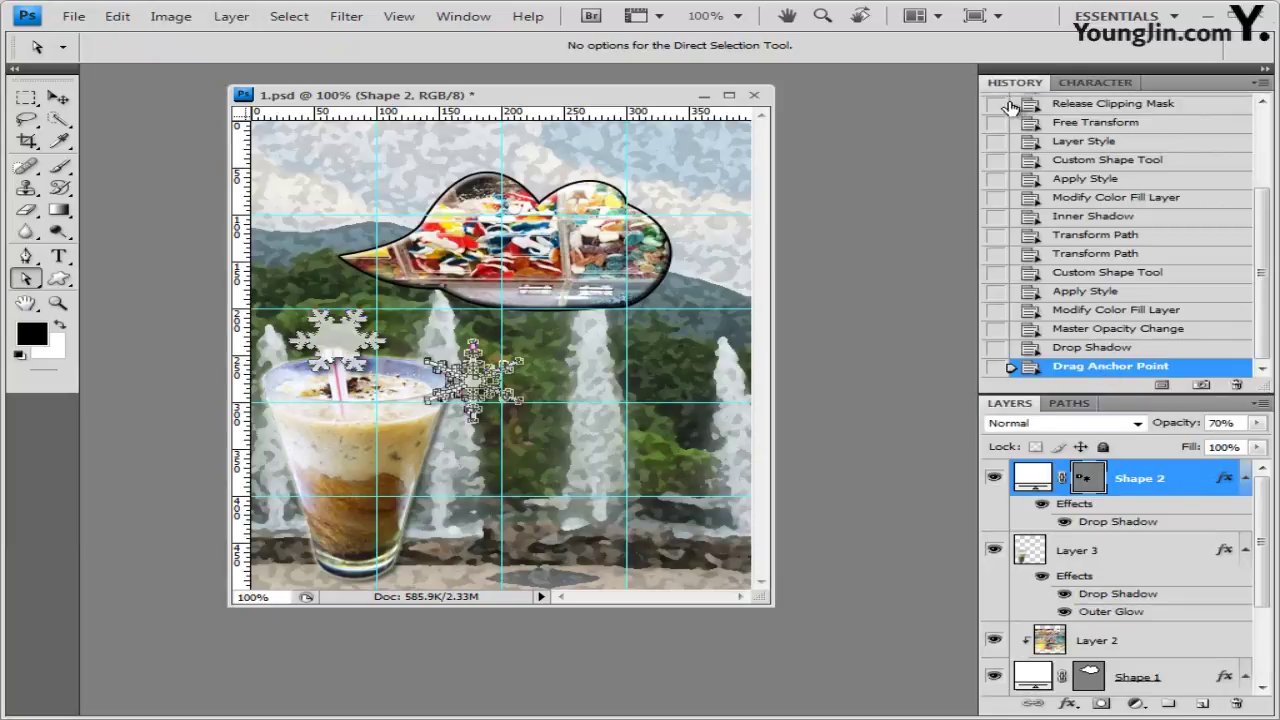
{"action": "left_click", "coordinate": [1110, 347]}
{"action": "left_click", "coordinate": [1110, 329]}
{"action": "left_click", "coordinate": [1106, 311]}
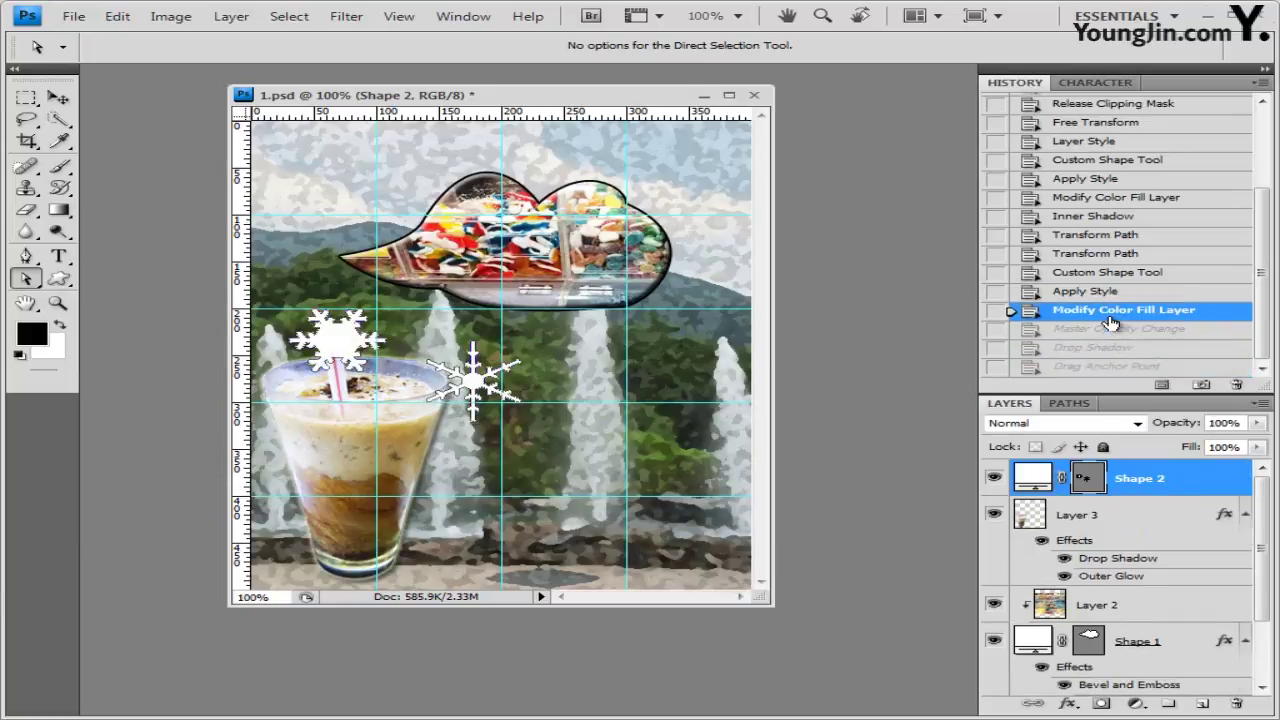
{"action": "left_click", "coordinate": [1102, 292]}
{"action": "left_click", "coordinate": [1095, 272]}
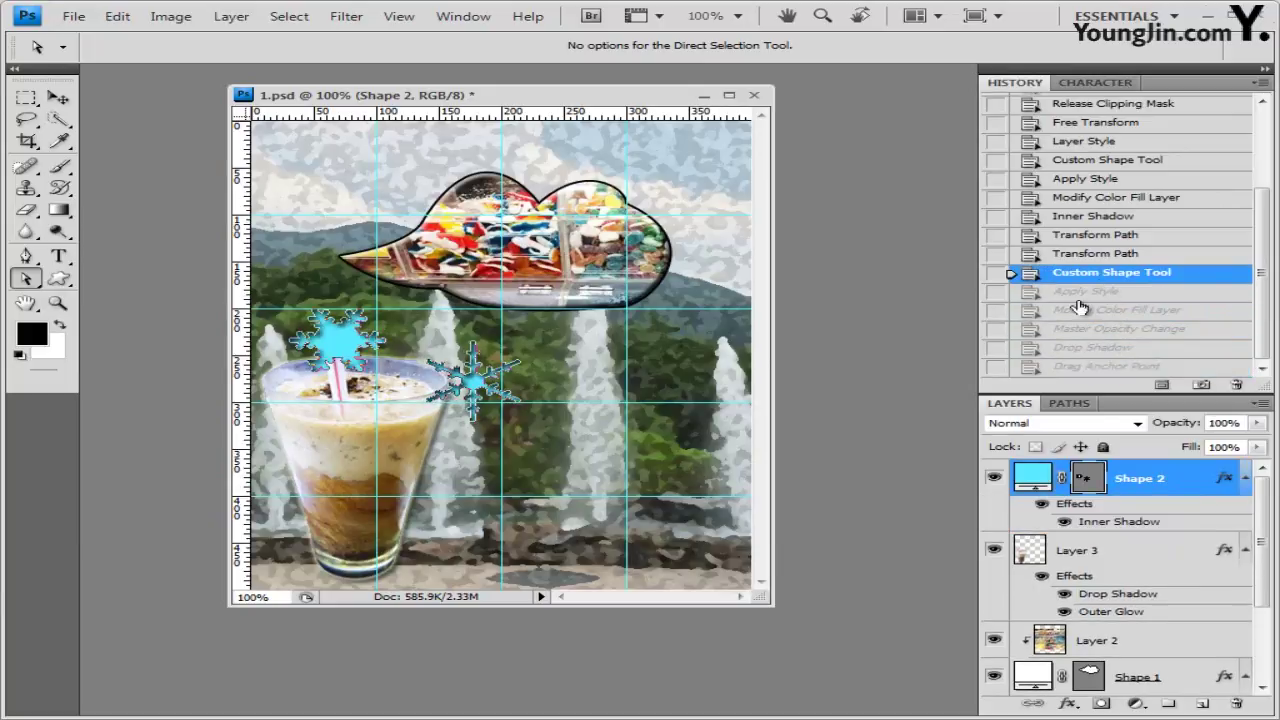
{"action": "left_click", "coordinate": [1088, 255]}
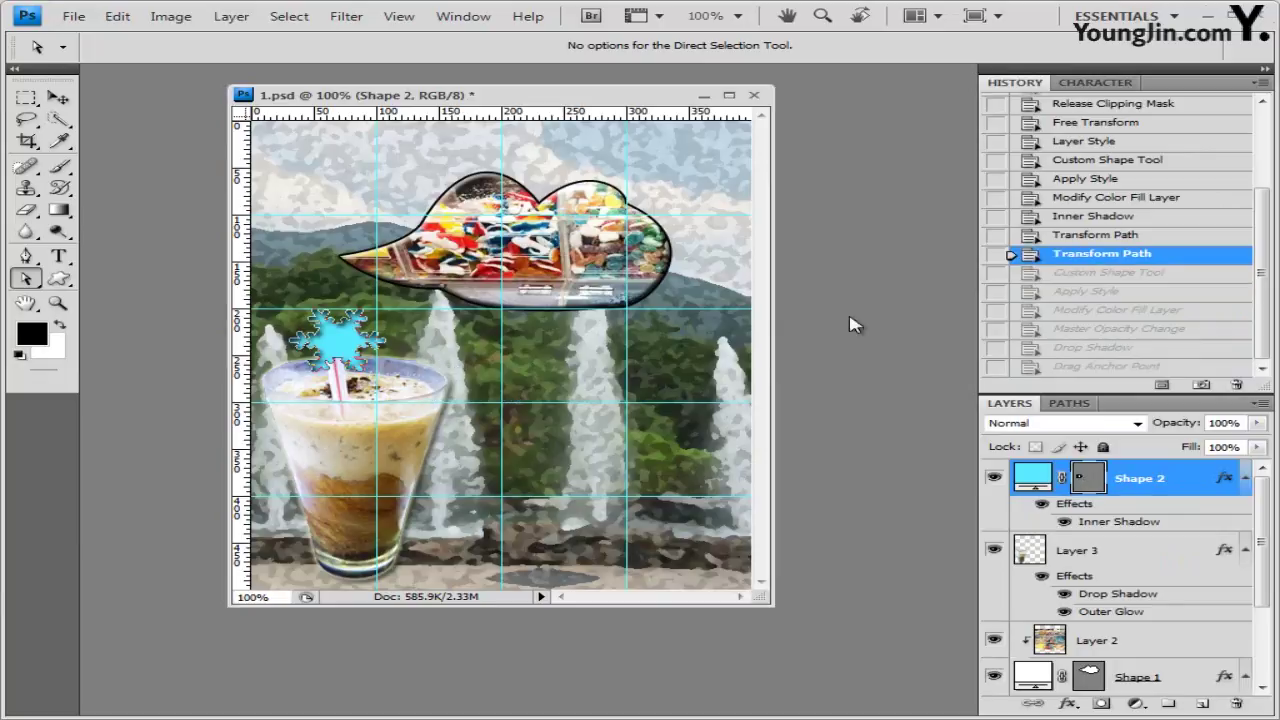
Draw the thin snowflake about 75 px wide beside the cup's rim on a new shape layer and remove its preset style
{"action": "left_click", "coordinate": [59, 278]}
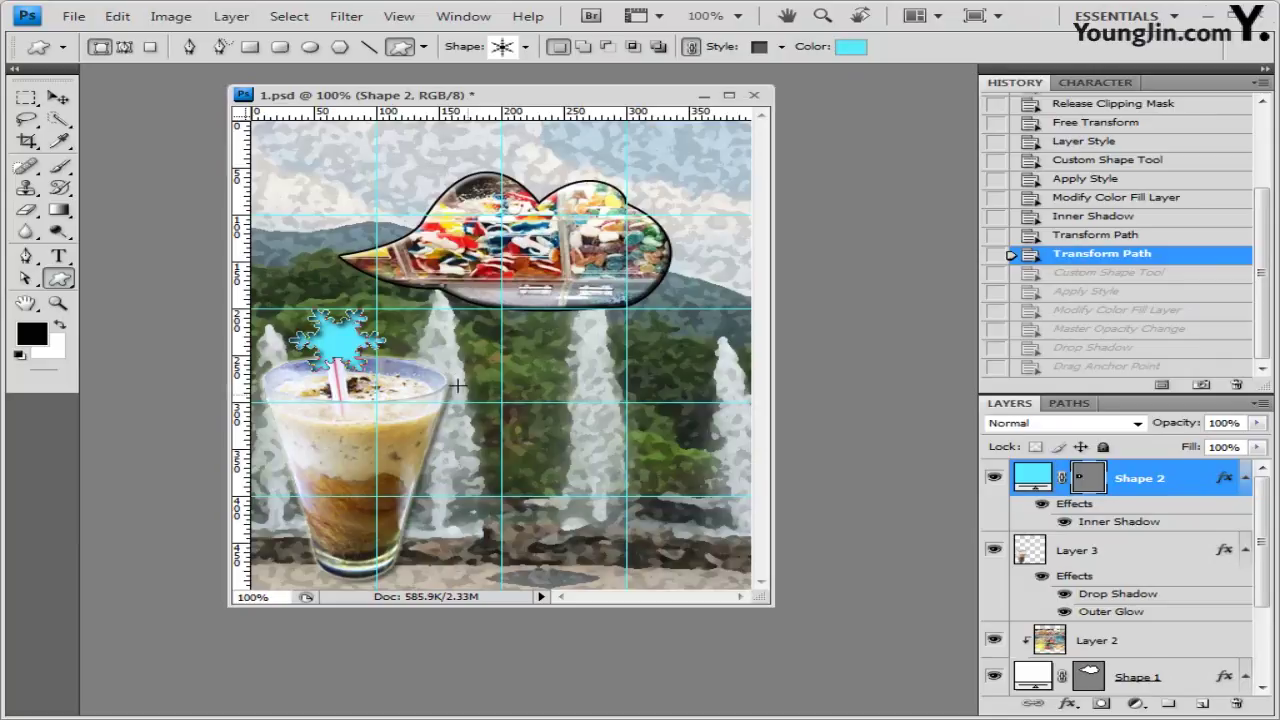
{"action": "left_click_drag", "start_coordinate": [440, 360], "coordinate": [538, 429]}
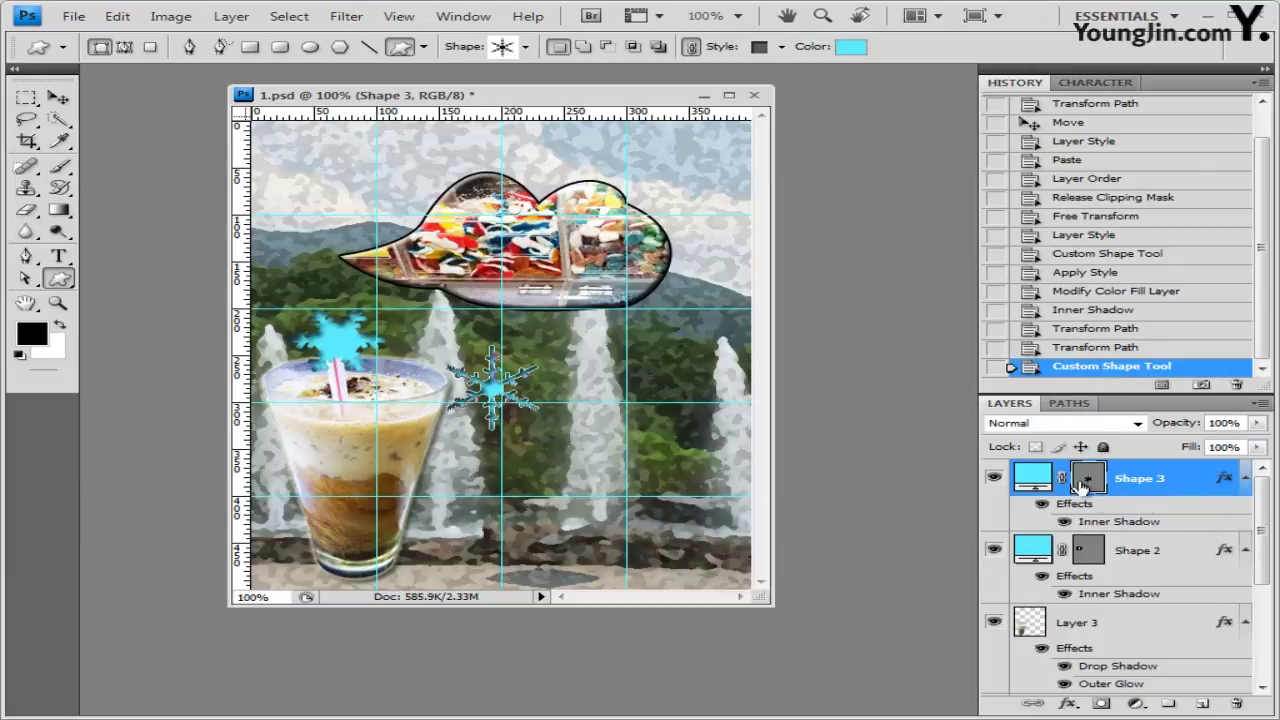
{"action": "left_click", "coordinate": [1097, 84]}
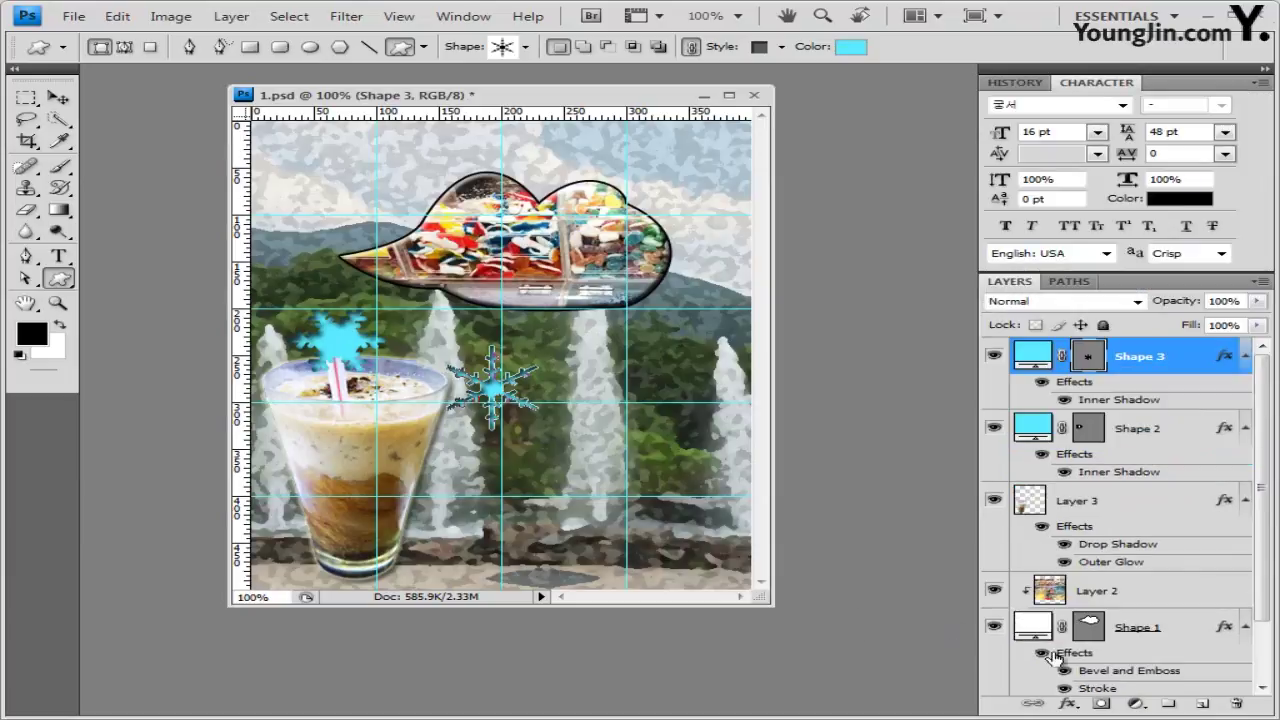
{"action": "left_click", "coordinate": [782, 47]}
{"action": "left_click", "coordinate": [643, 88]}
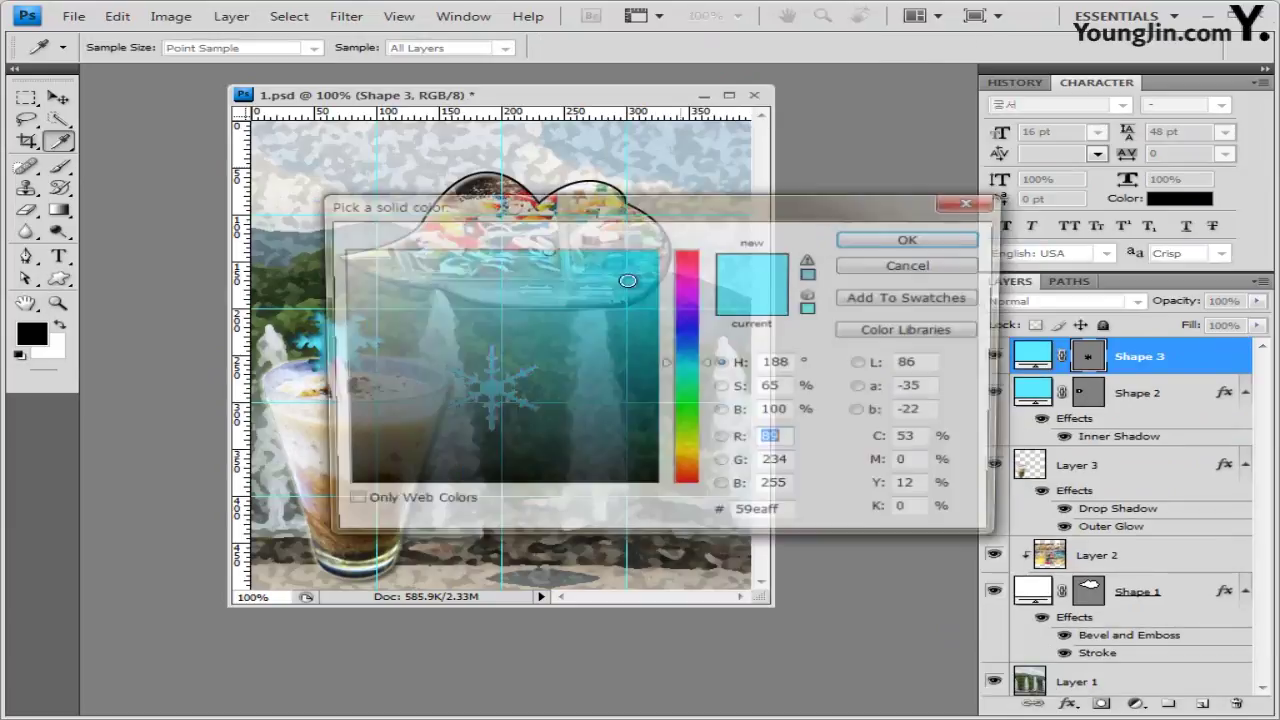
Set the thin snowflake's fill color to ffffff and its layer opacity to 70%
{"action": "left_click", "coordinate": [851, 47]}
{"action": "left_click", "coordinate": [340, 250]}
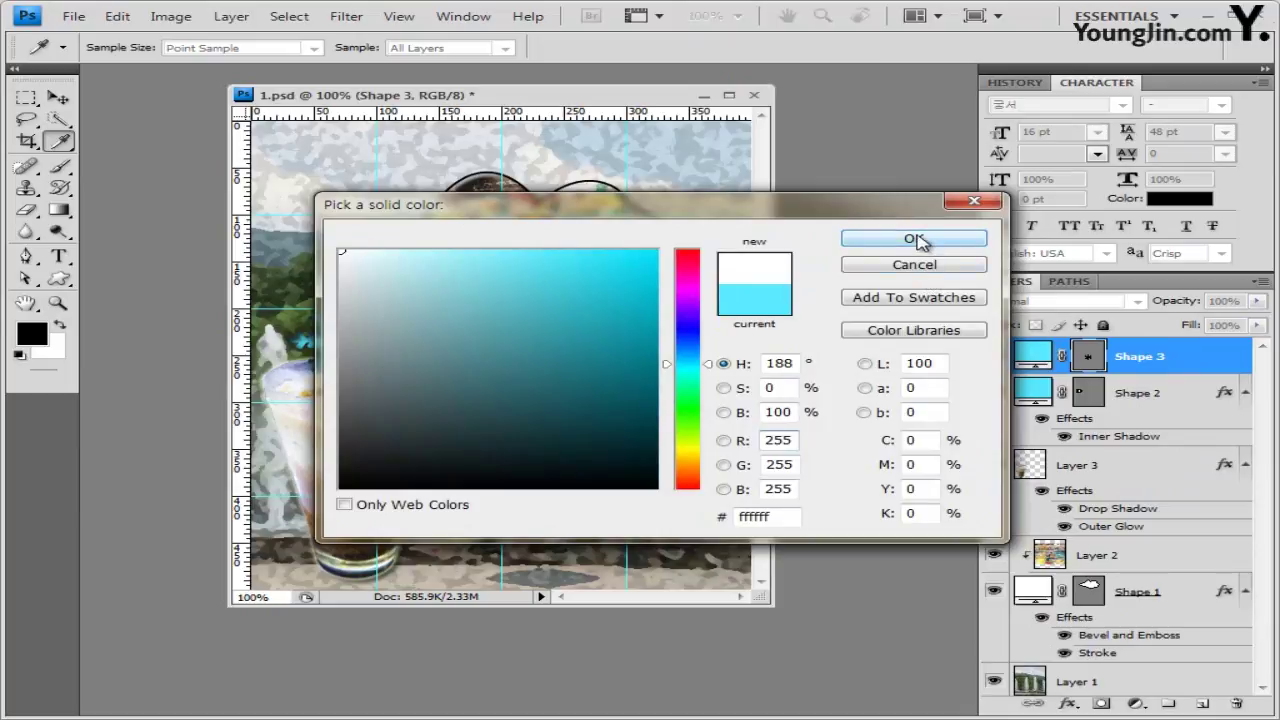
{"action": "left_click", "coordinate": [913, 238]}
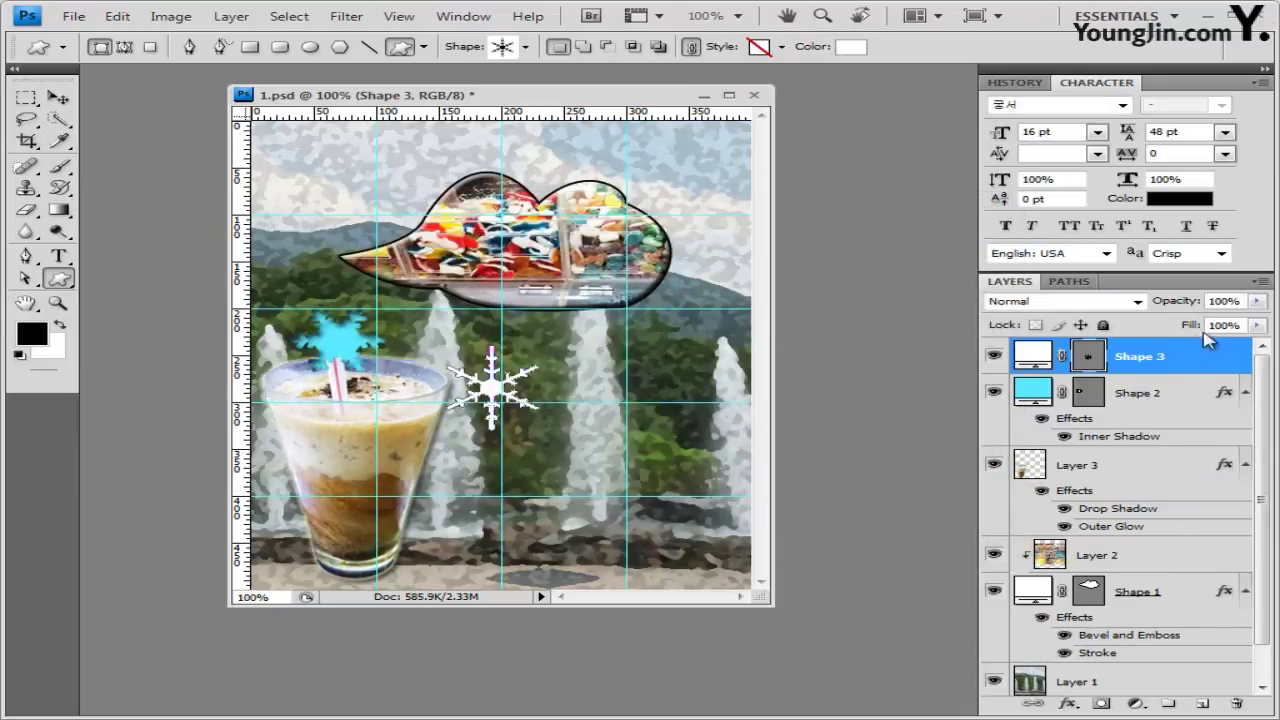
{"action": "key", "text": "7"}
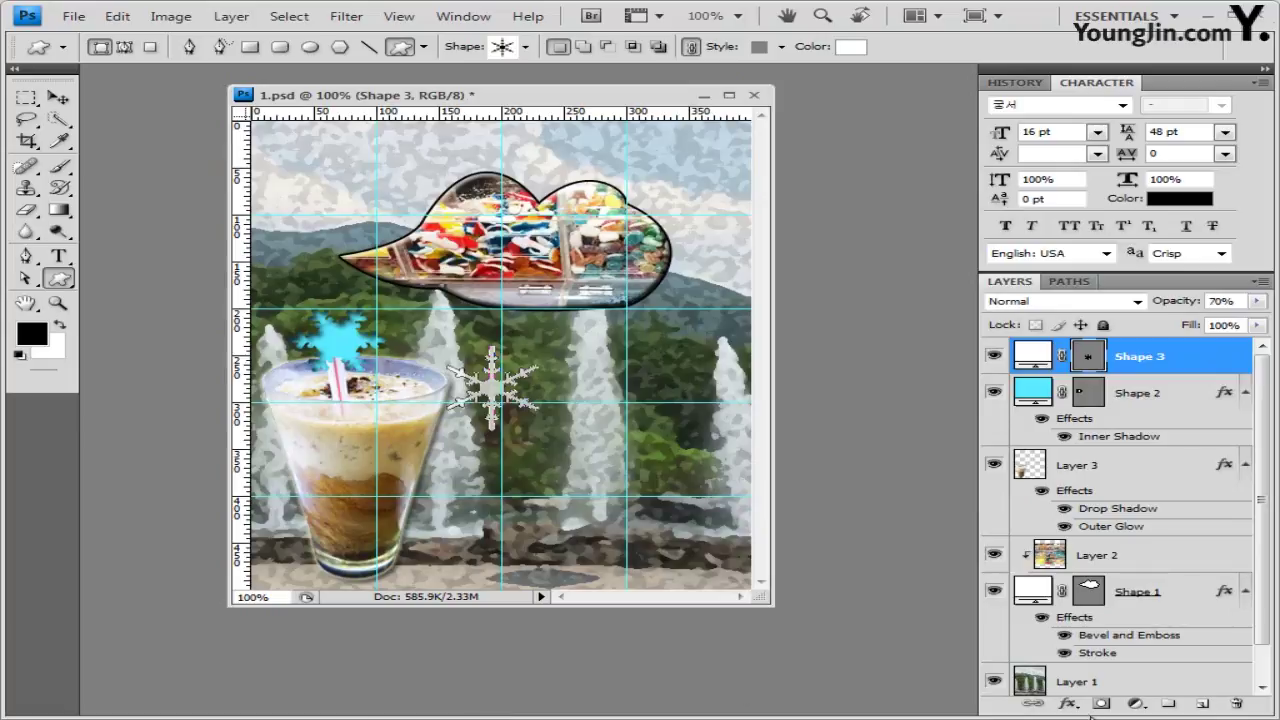
Add a Drop Shadow effect with its default settings to the thin white snowflake's layer
{"action": "left_click", "coordinate": [1068, 704]}
{"action": "left_click", "coordinate": [1118, 507]}
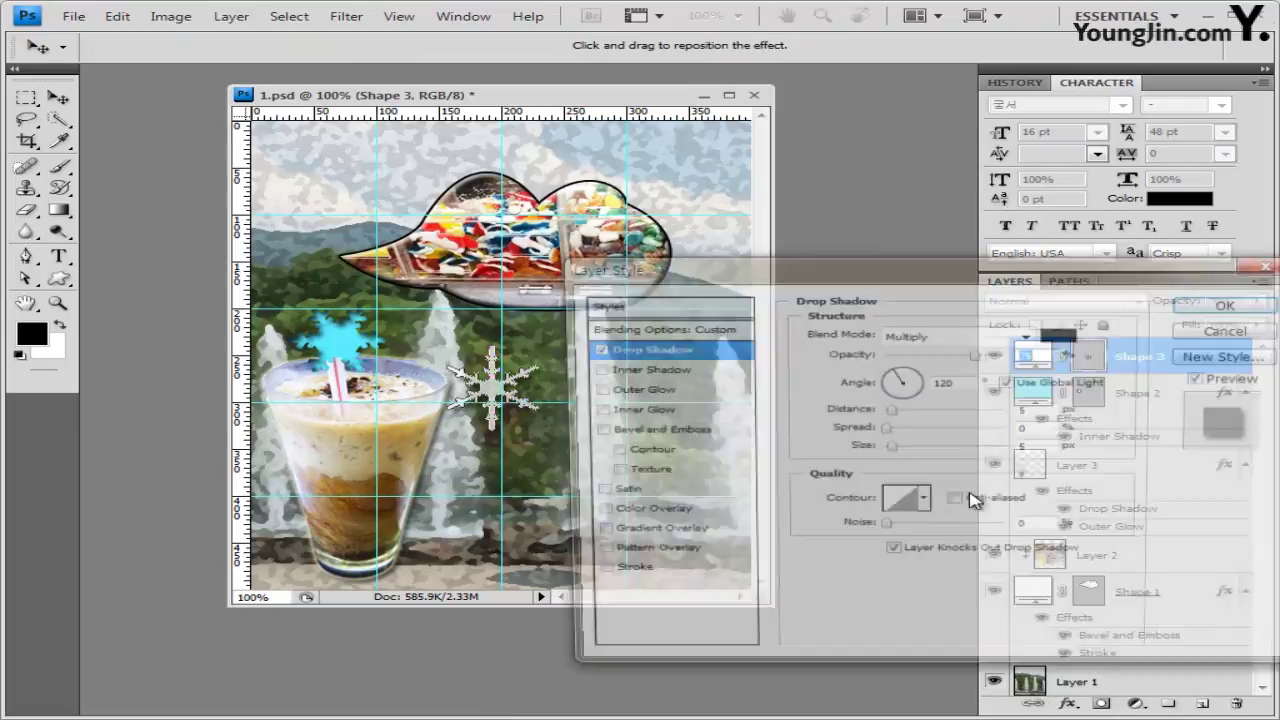
{"action": "left_click", "coordinate": [1228, 303]}
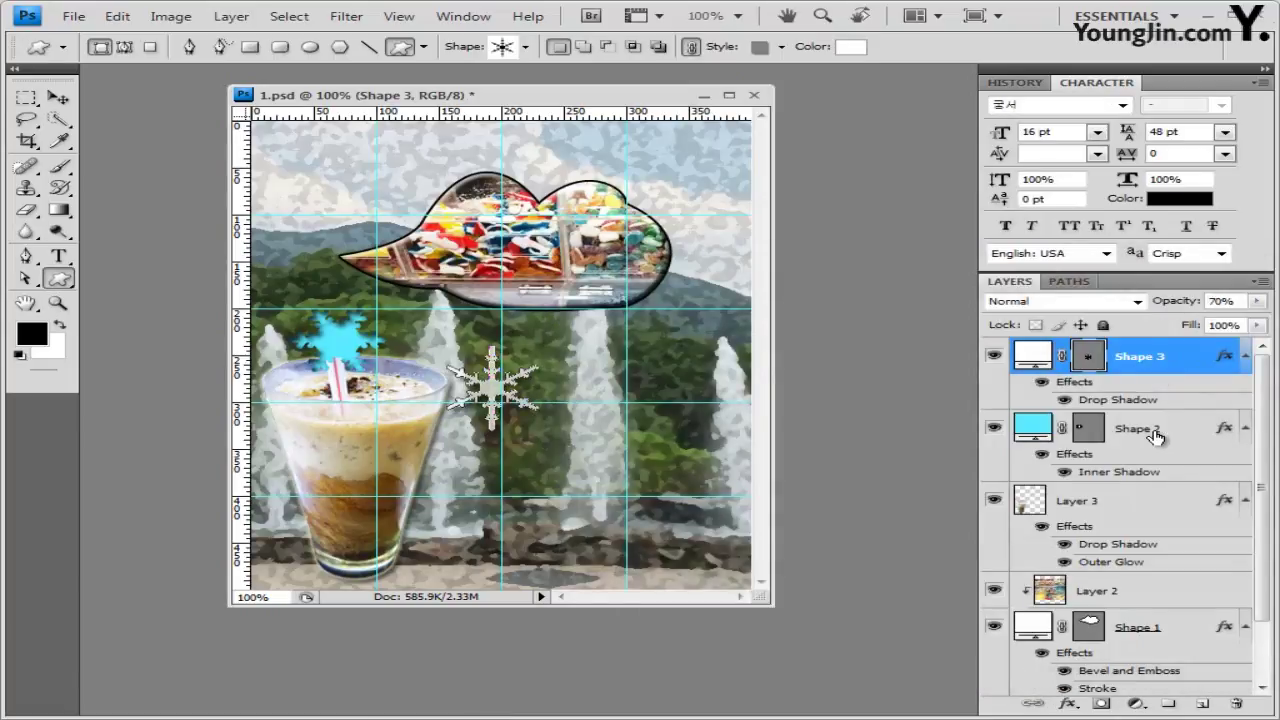
Scale the thin white snowflake to about 133% in proportion and move it so it overlaps the cup's rim
{"action": "left_click", "coordinate": [1152, 432]}
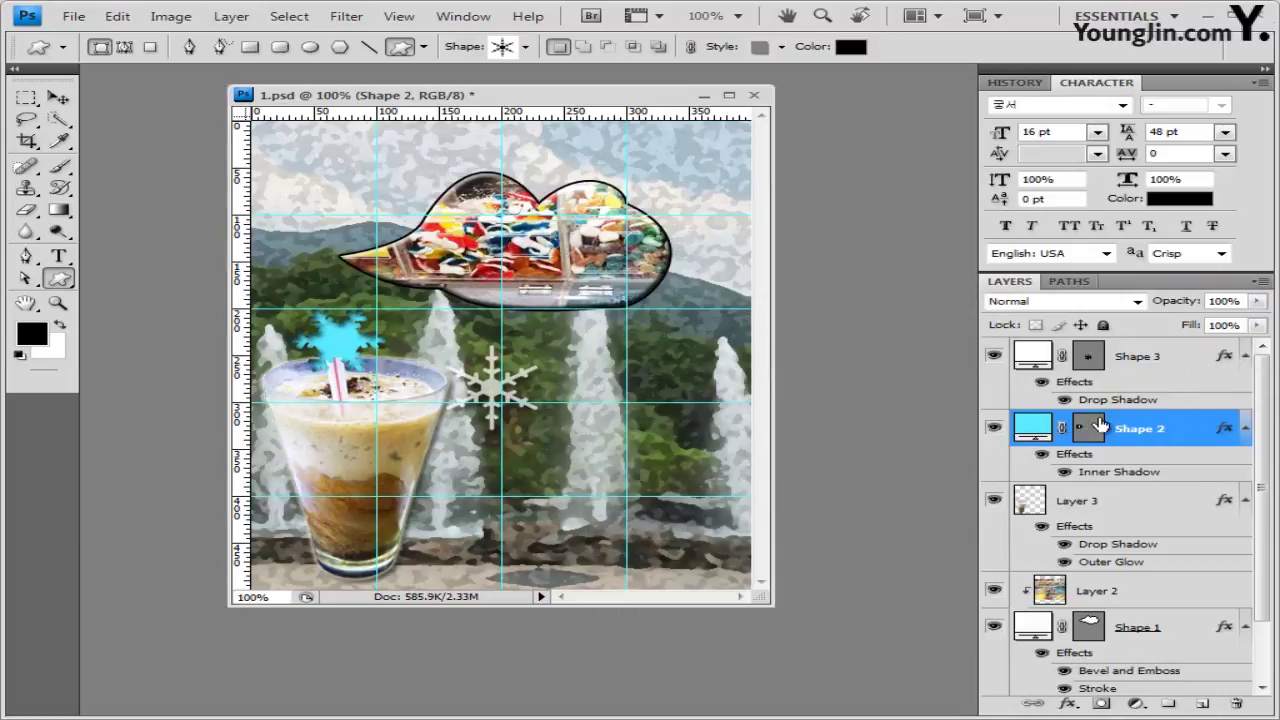
{"action": "left_click", "coordinate": [1160, 360]}
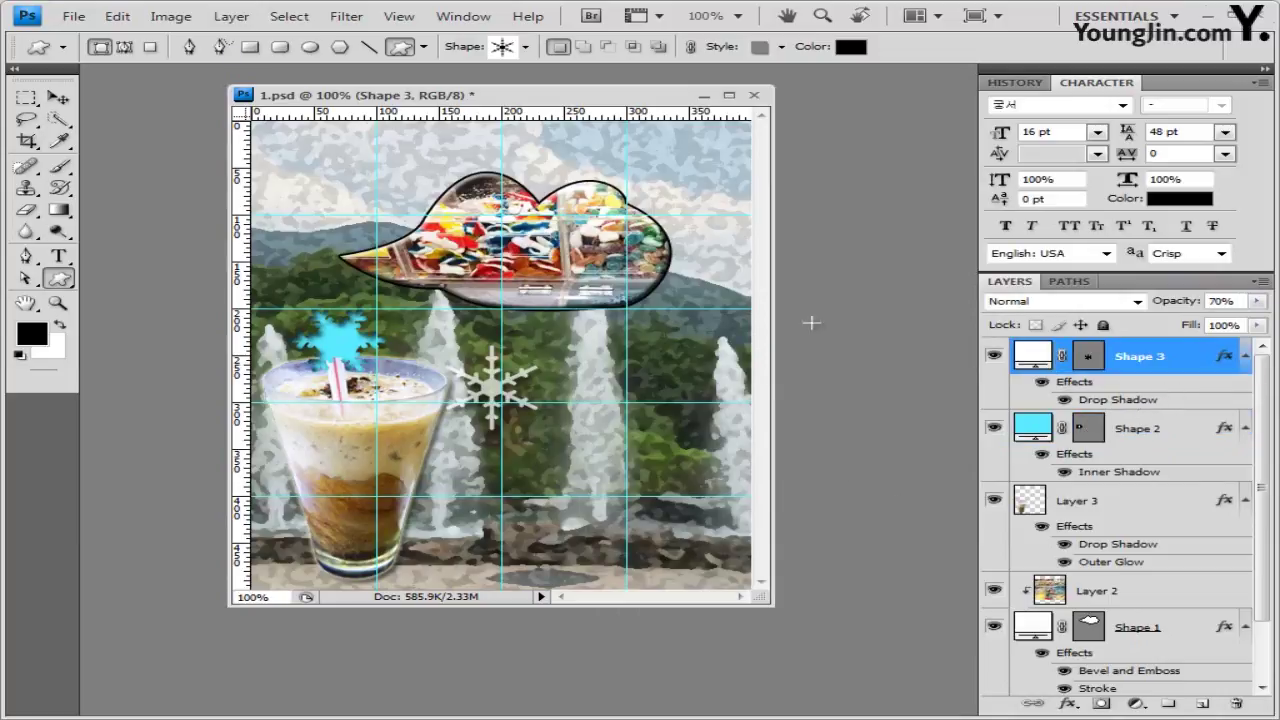
{"action": "left_click", "coordinate": [58, 97]}
{"action": "key", "text": "ctrl+t"}
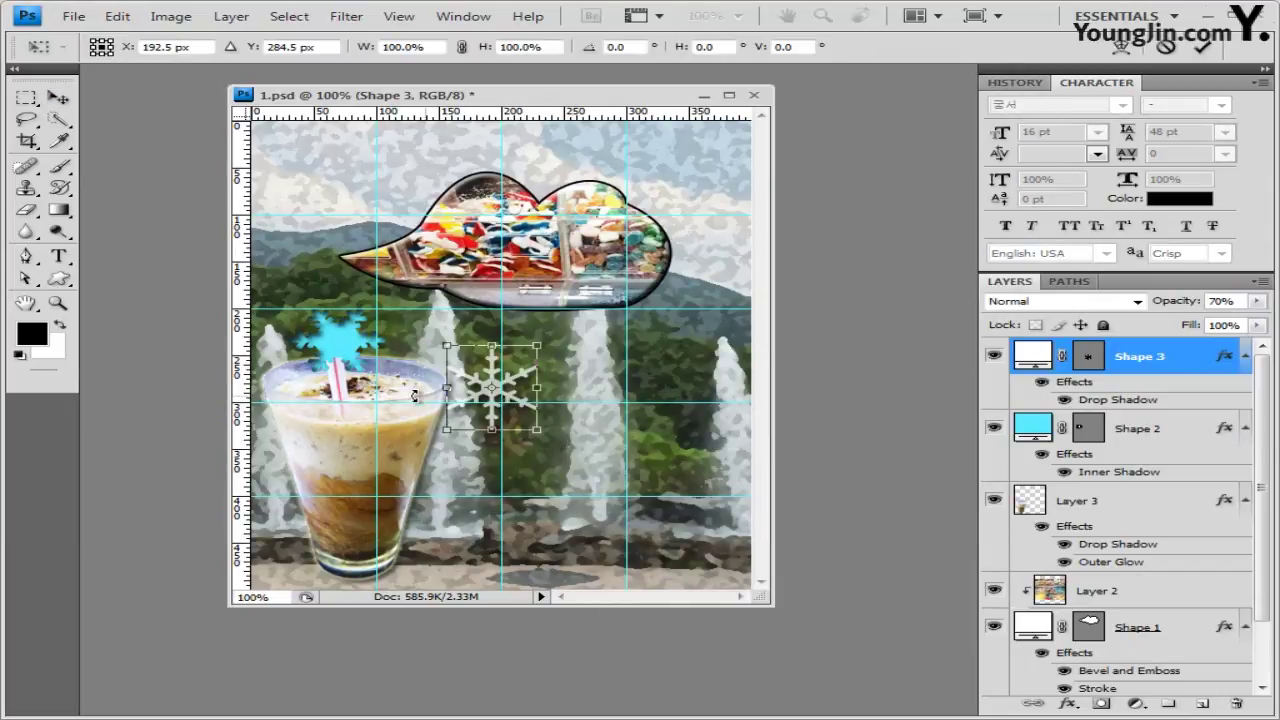
{"action": "left_click_drag", "start_coordinate": [491, 411], "coordinate": [470, 405]}
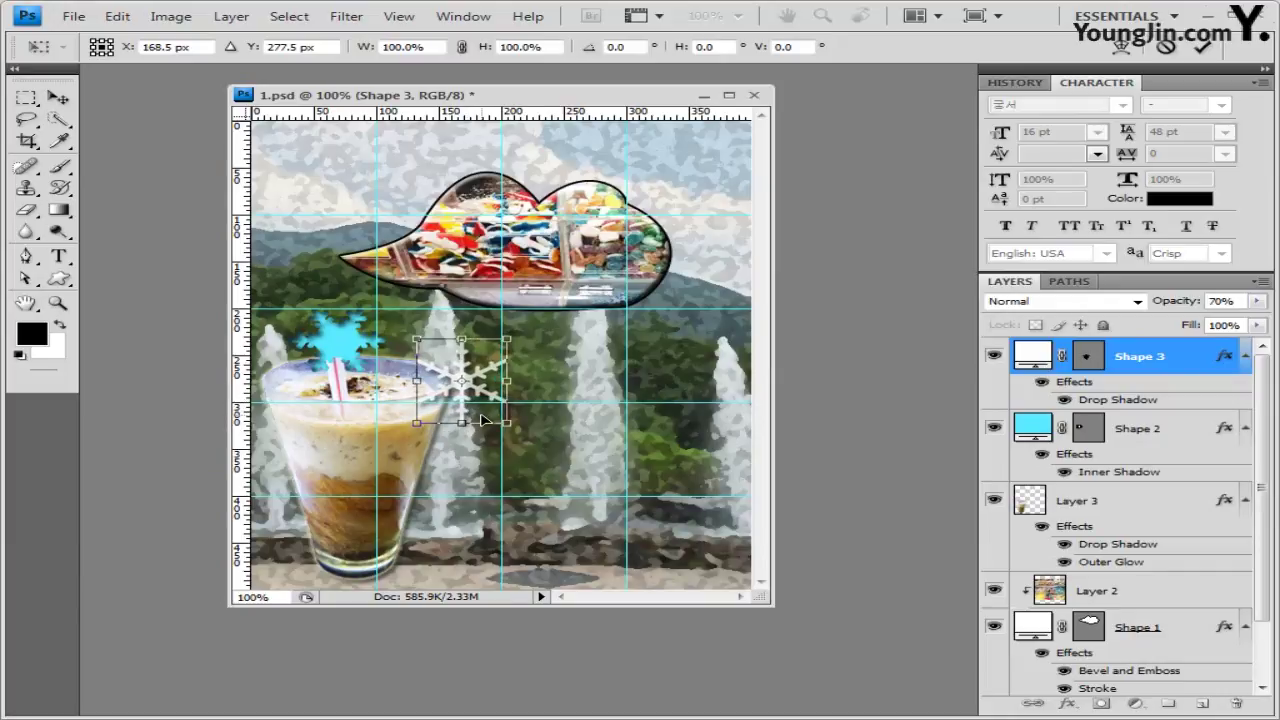
{"action": "left_click_drag", "start_coordinate": [507, 422], "coordinate": [541, 457]}
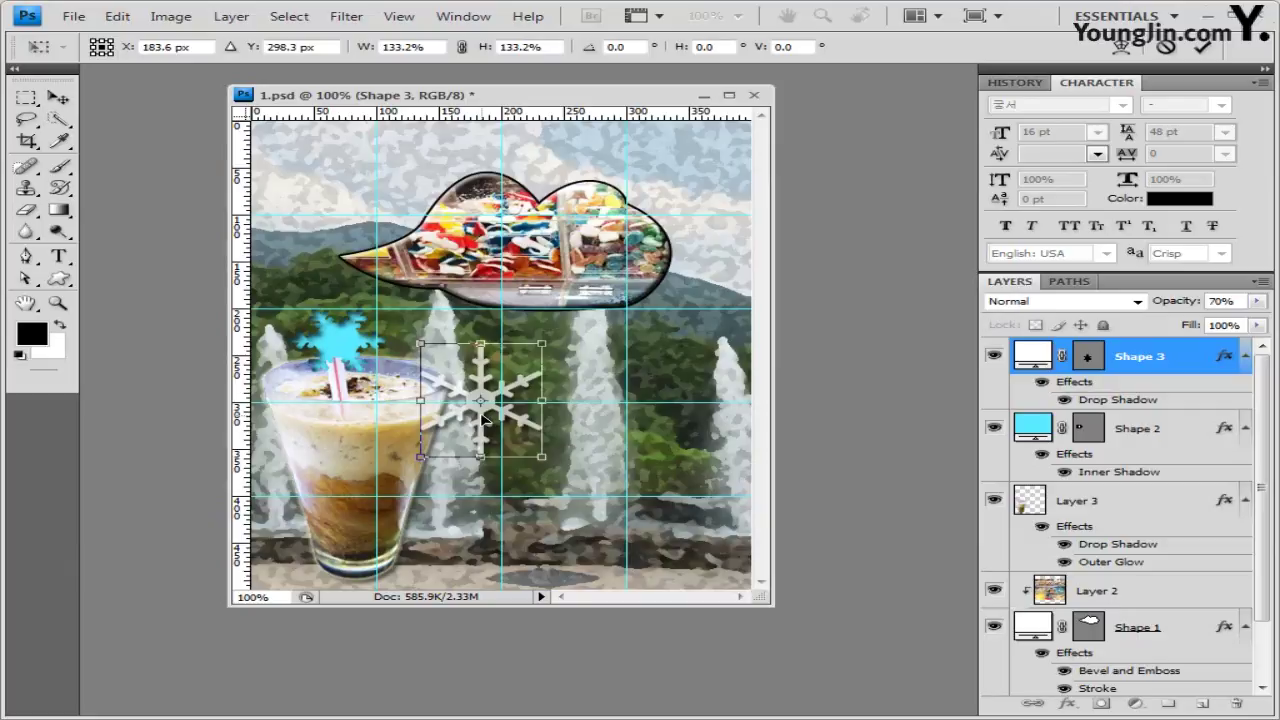
{"action": "key", "text": "Return"}
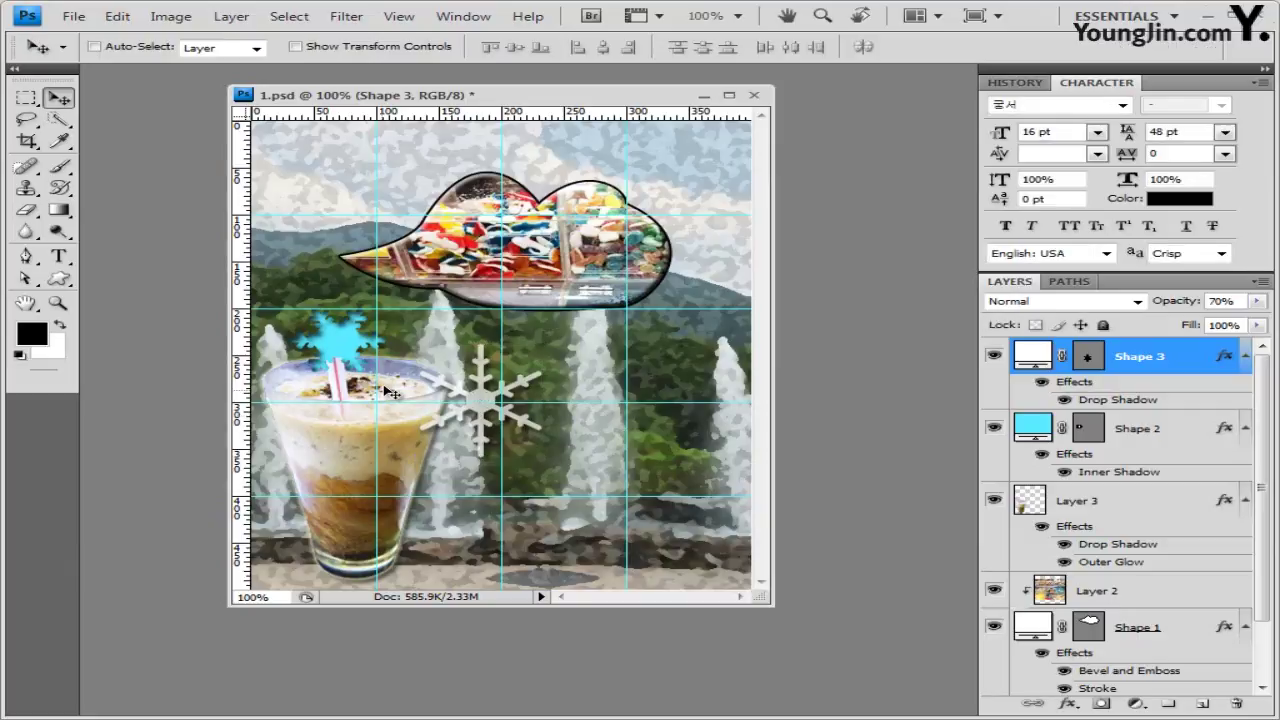
Add the text COLD DRINK at 60 pt on two lines, to the right of the cup below the thin snowflake
{"action": "left_click", "coordinate": [72, 262]}
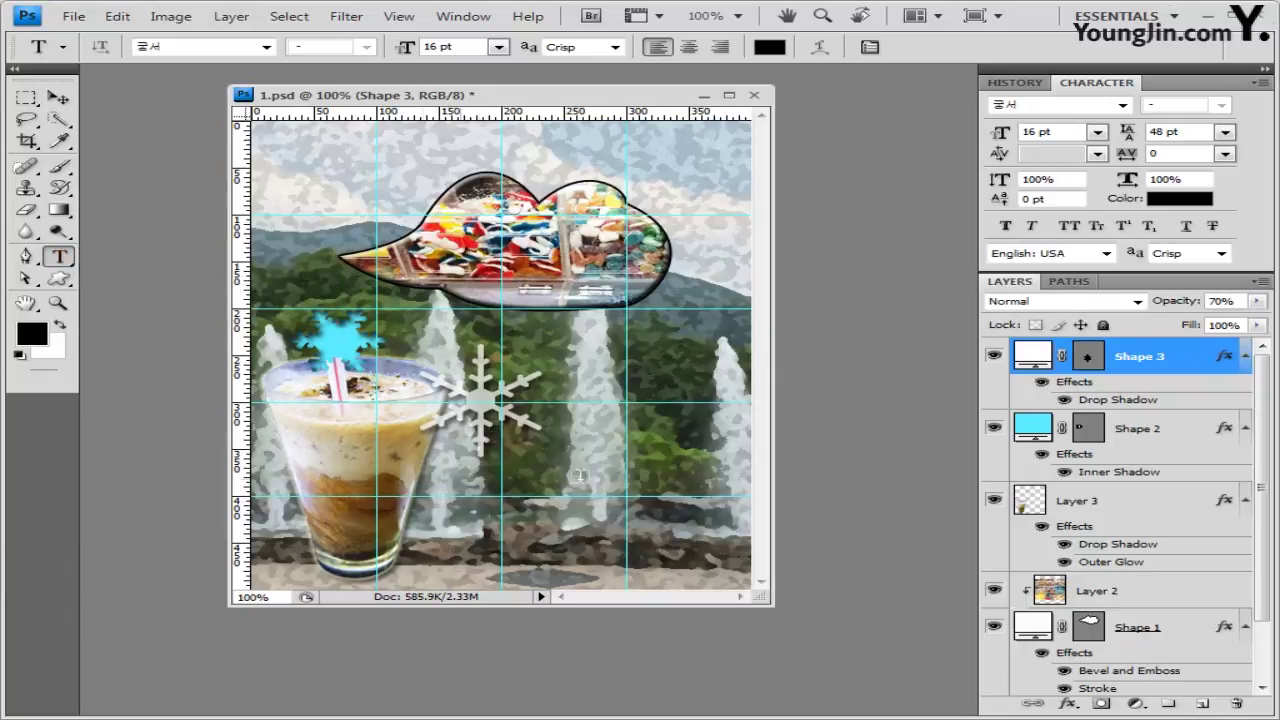
{"action": "left_click", "coordinate": [519, 480]}
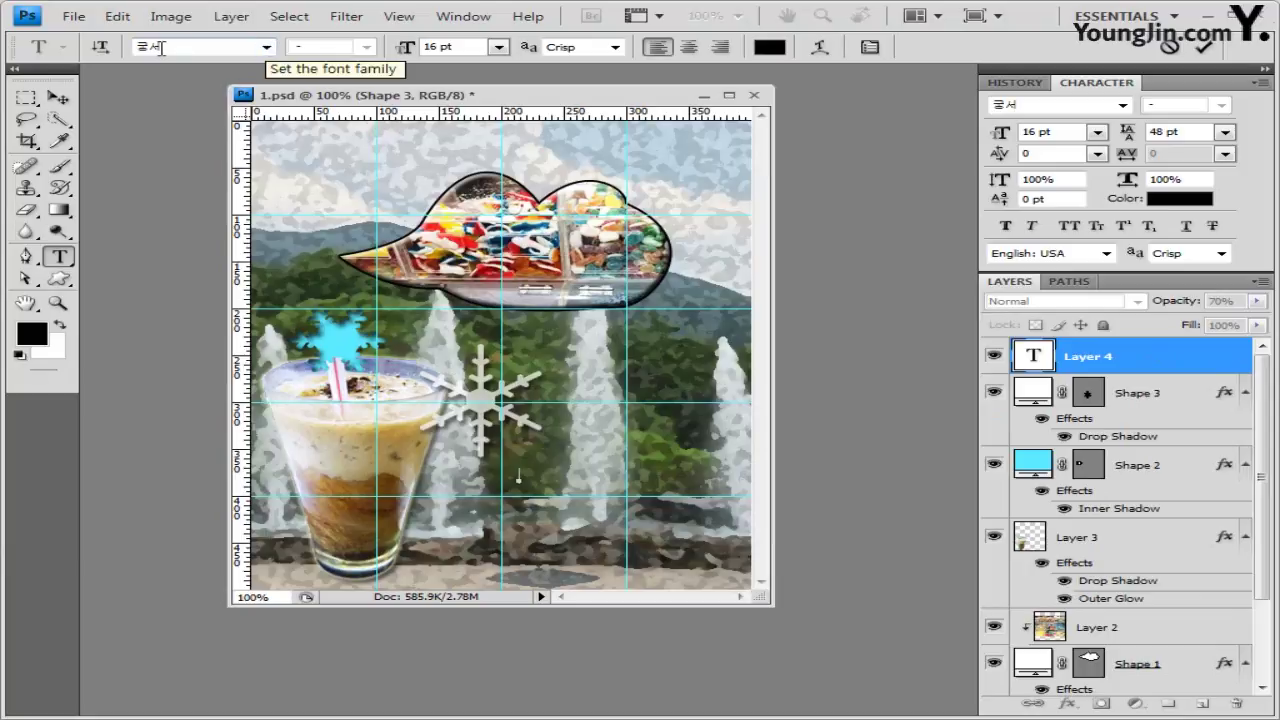
{"action": "left_click", "coordinate": [445, 47]}
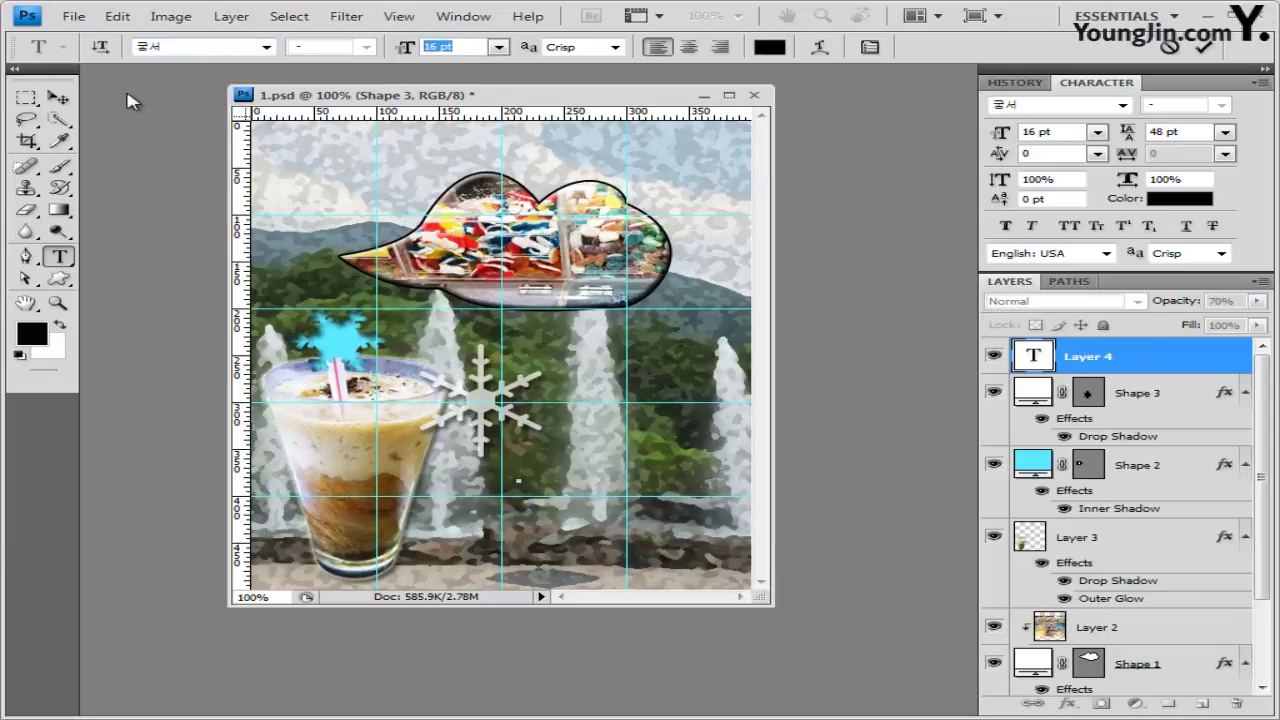
{"action": "type", "text": "60"}
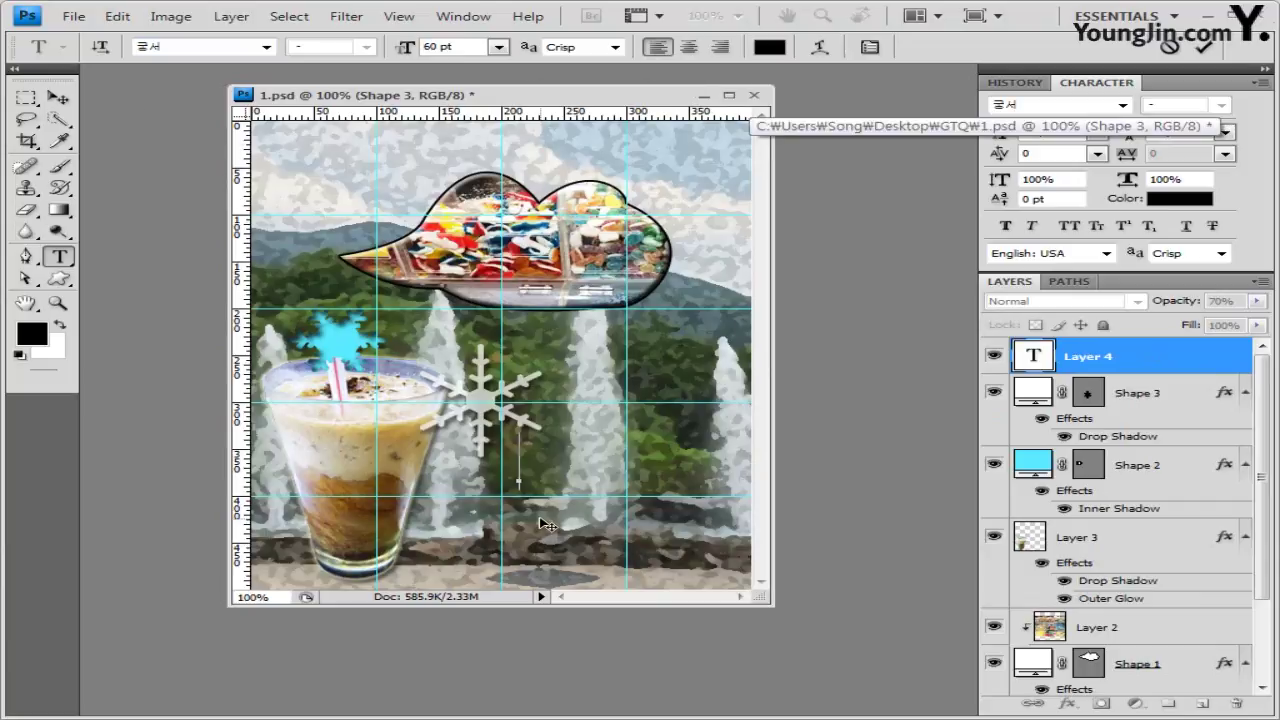
{"action": "type", "text": "COLD DRINK"}
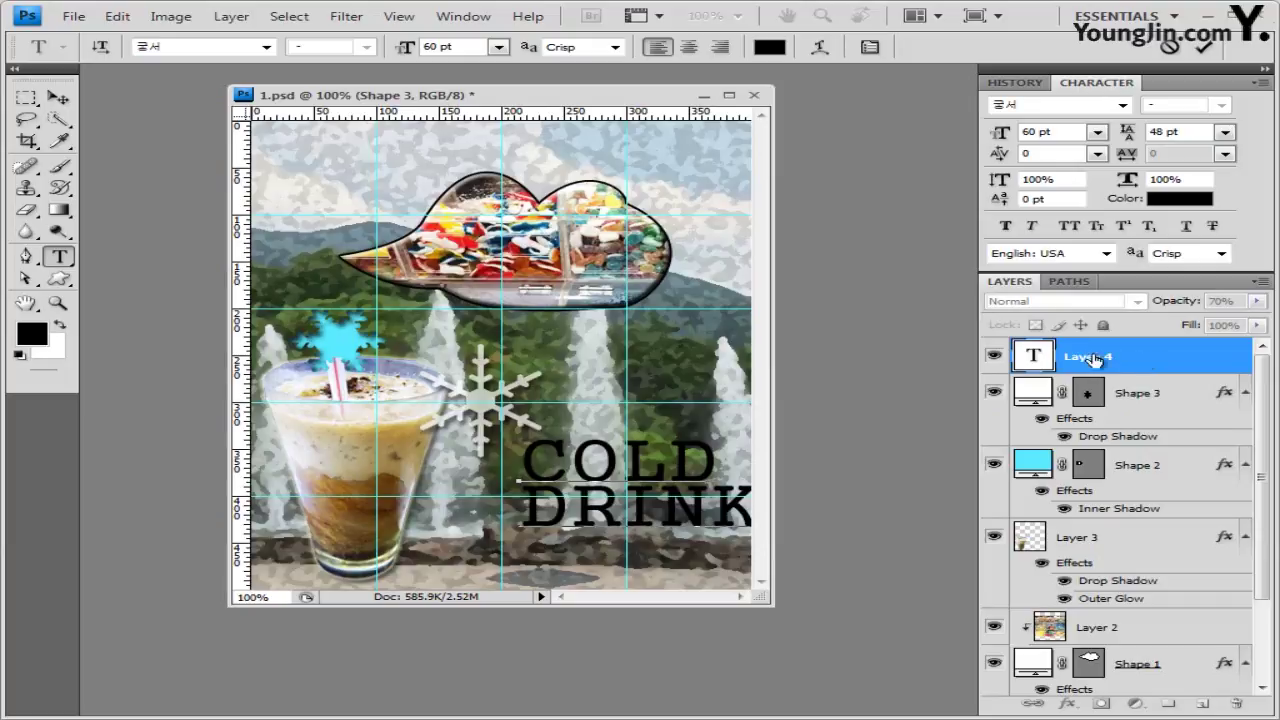
{"action": "left_click", "coordinate": [1138, 358]}
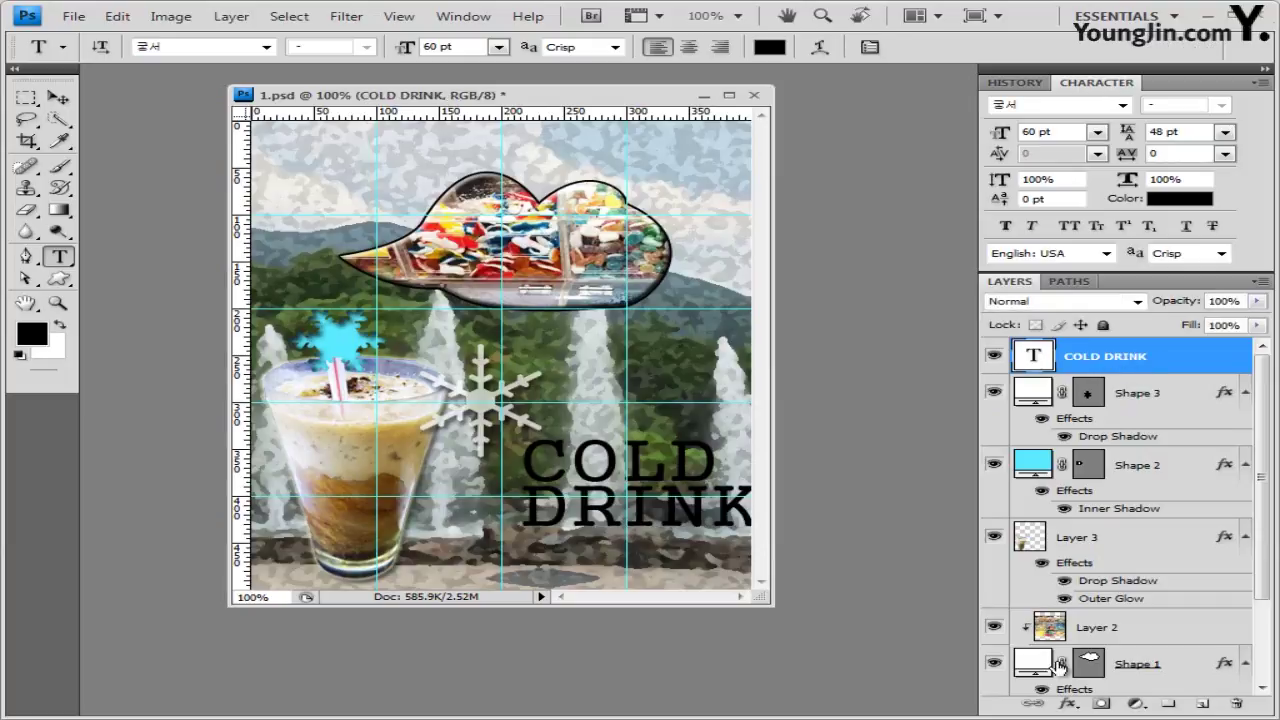
Add a Gradient Overlay to the COLD DRINK text and set the gradient's starting color stop to 0000ff
{"action": "left_click", "coordinate": [1070, 705]}
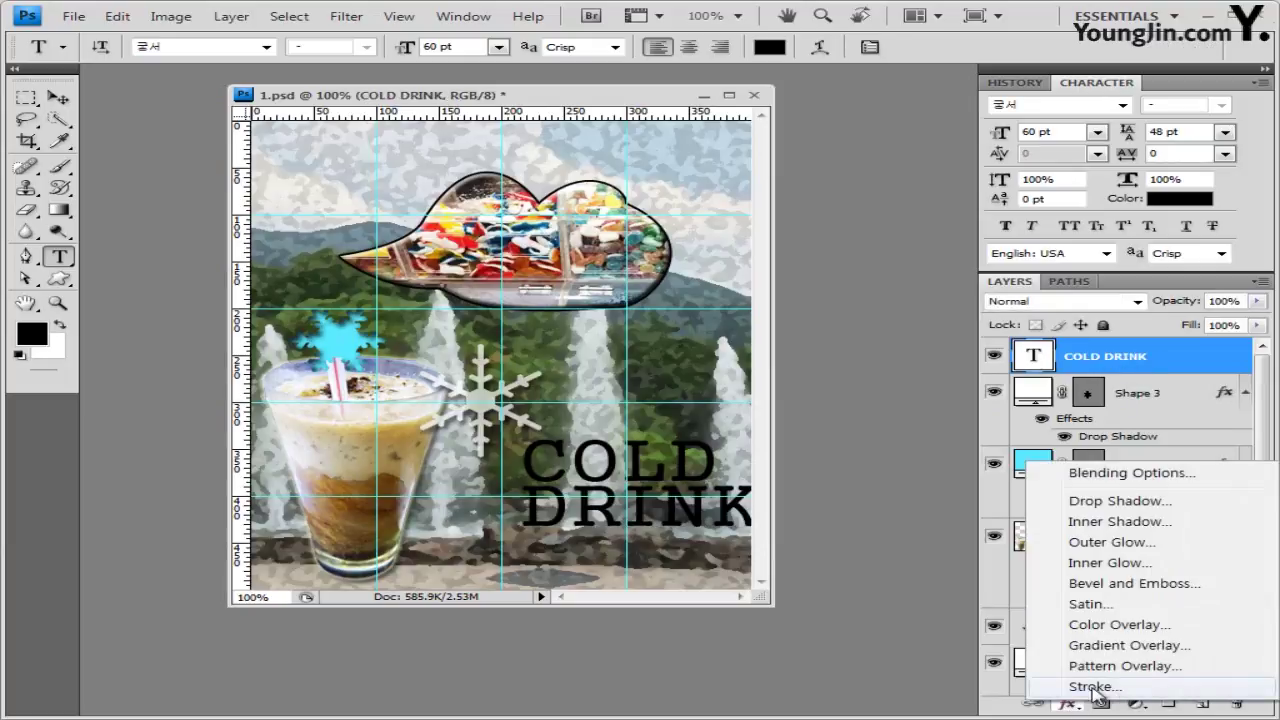
{"action": "left_click", "coordinate": [1108, 645]}
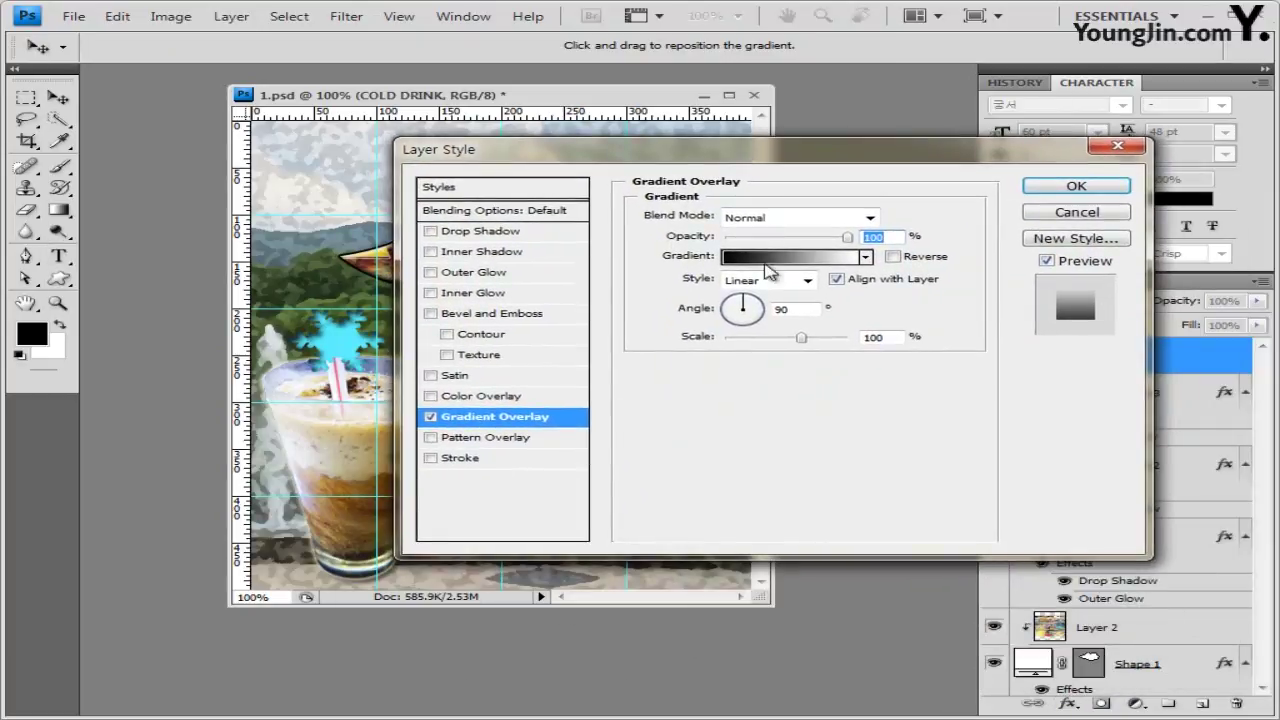
{"action": "left_click", "coordinate": [802, 258]}
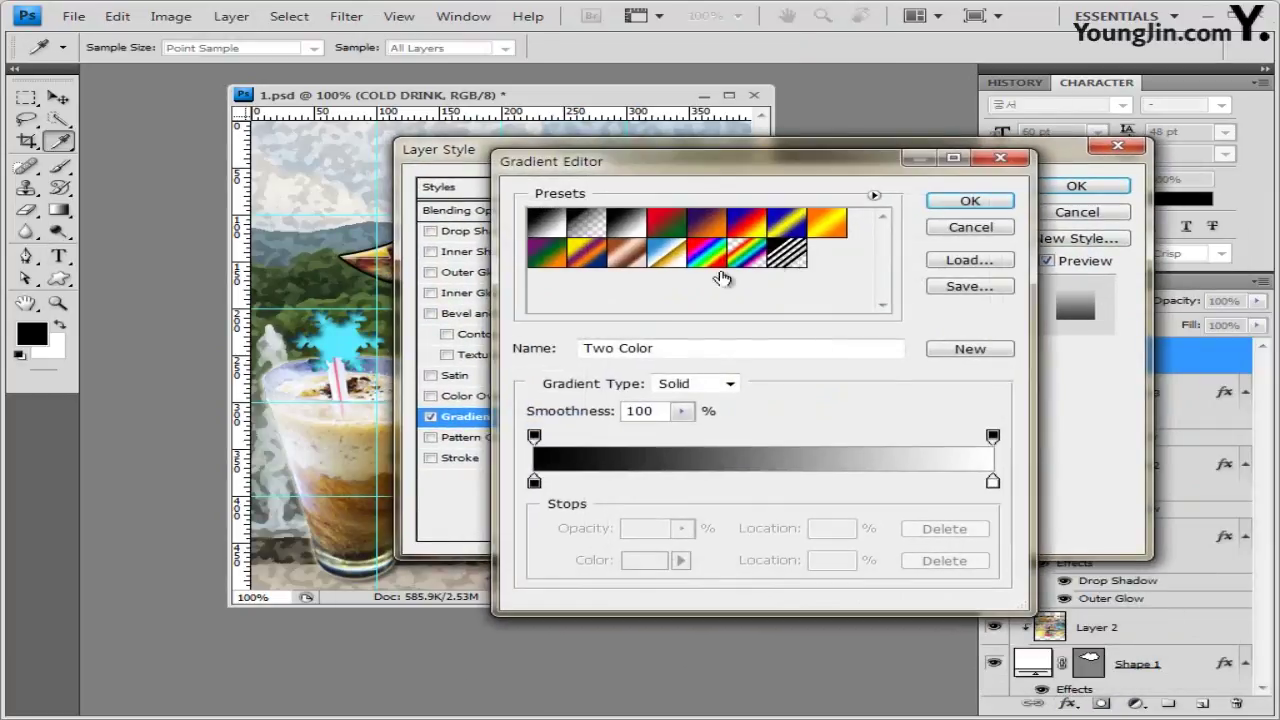
{"action": "double_click", "coordinate": [535, 484]}
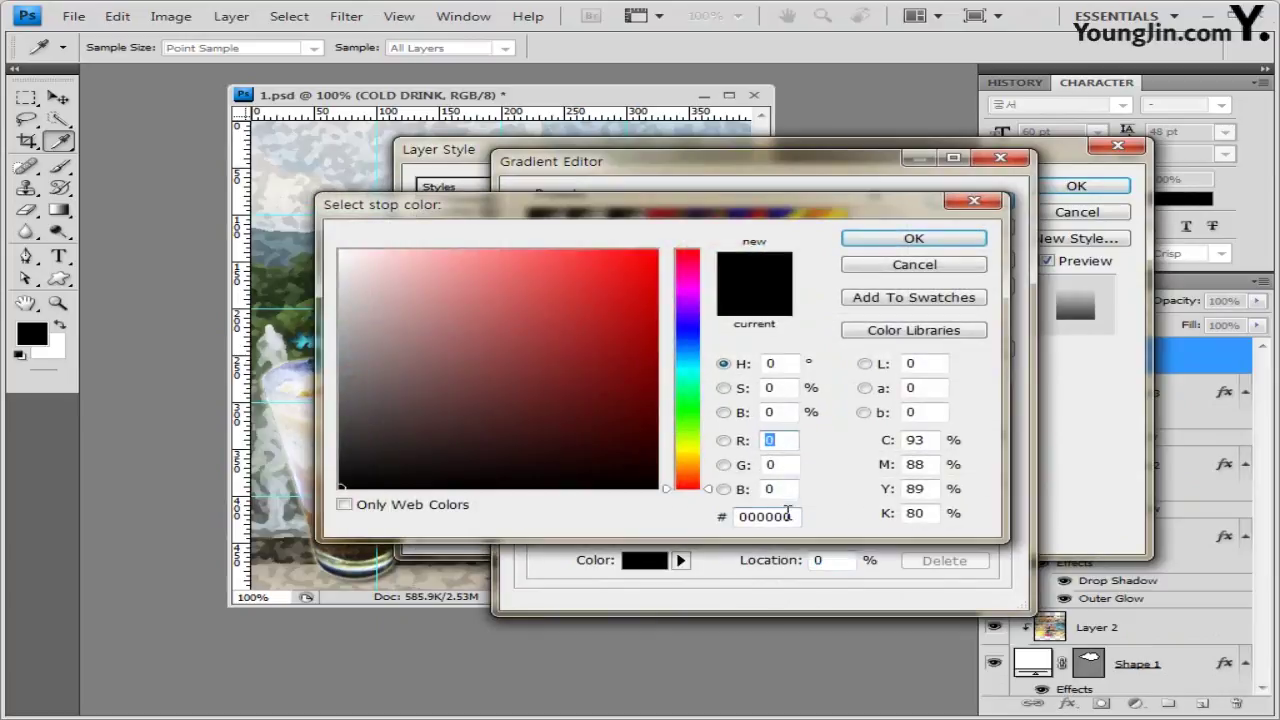
{"action": "left_click", "coordinate": [787, 514]}
{"action": "type", "text": "0000f0"}
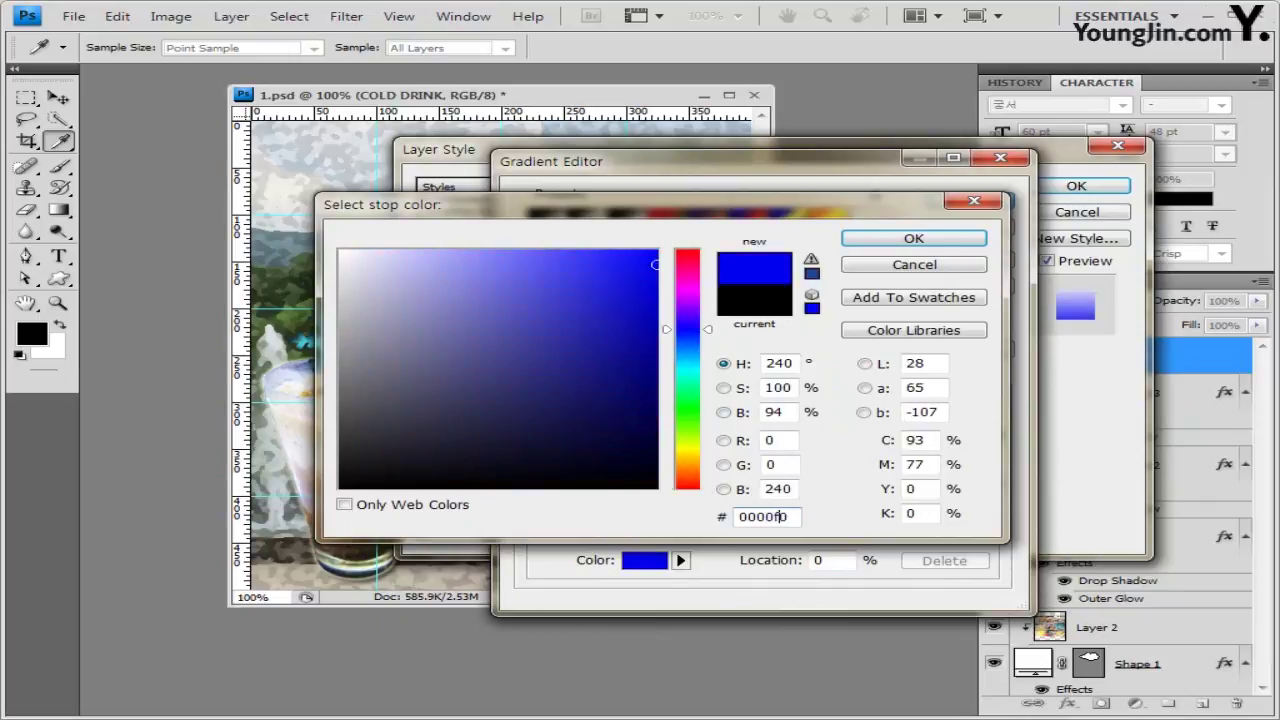
{"action": "key", "text": "Return"}
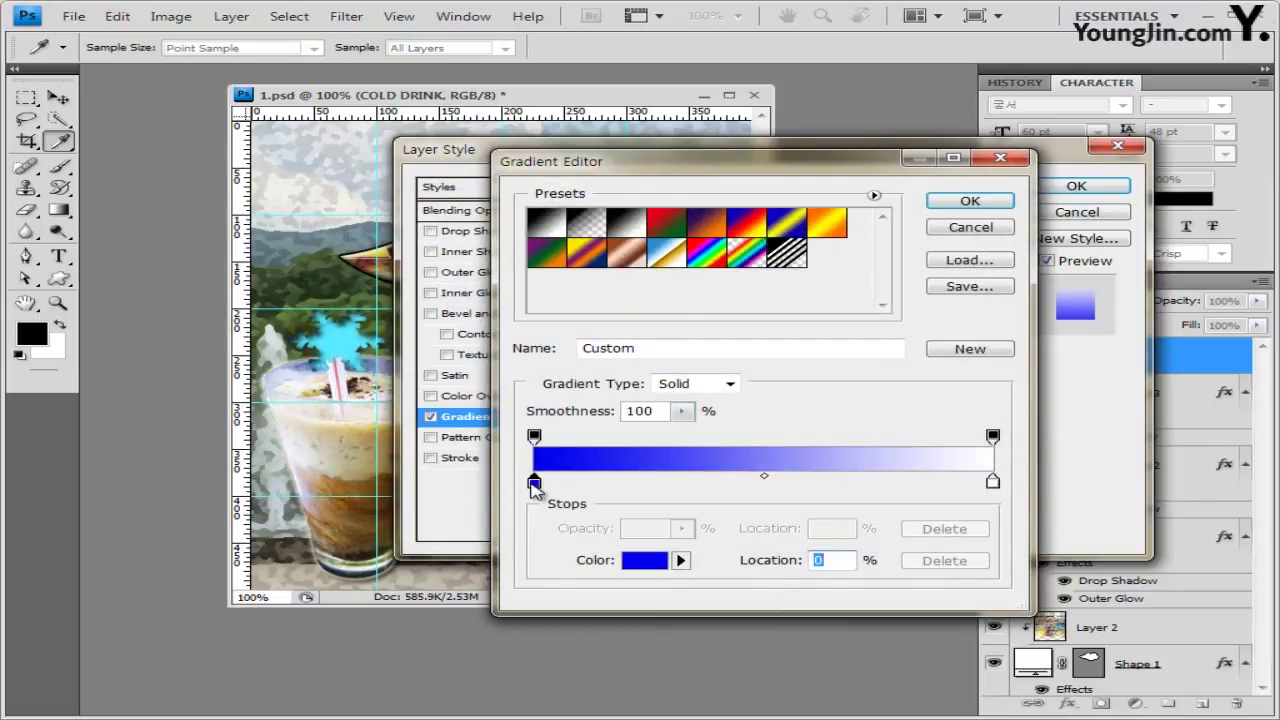
{"action": "double_click", "coordinate": [535, 484]}
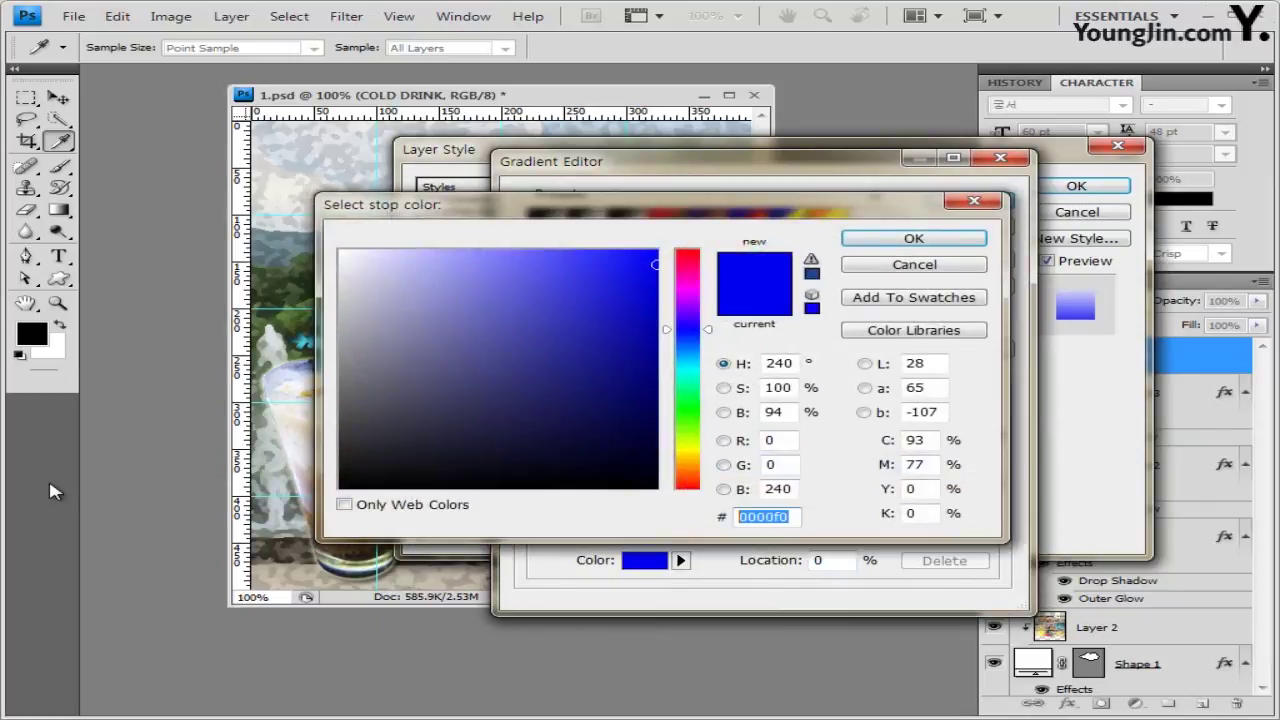
{"action": "type", "text": "0000ff"}
{"action": "key", "text": "Return"}
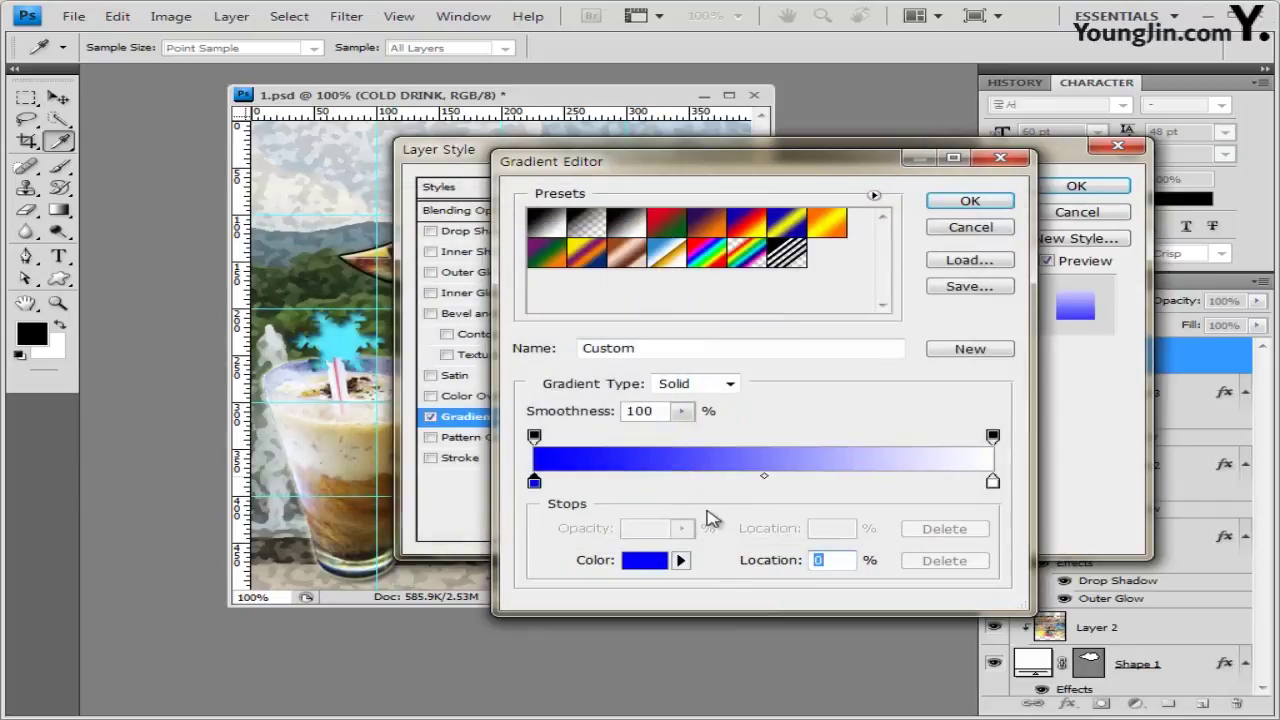
Add a 00ffd2 color stop at 50% of the text gradient, keep the end stop ffffff and accept the gradient
{"action": "left_click", "coordinate": [765, 484]}
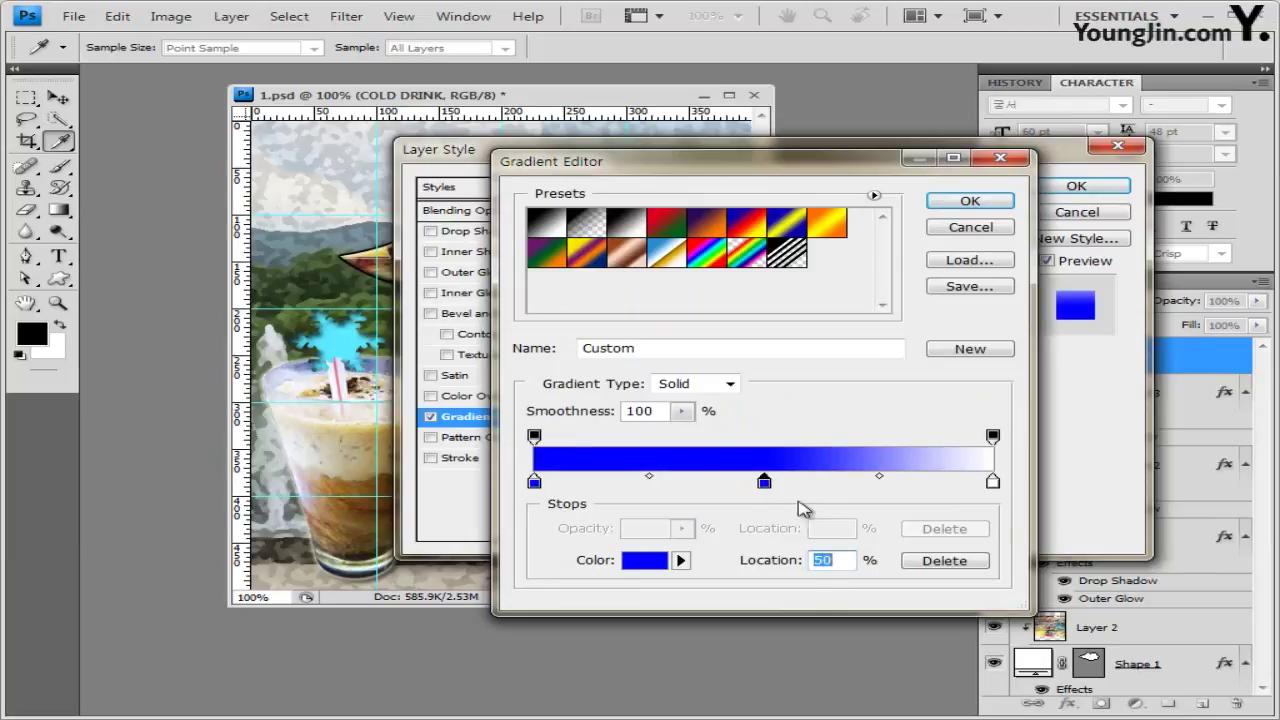
{"action": "double_click", "coordinate": [765, 484]}
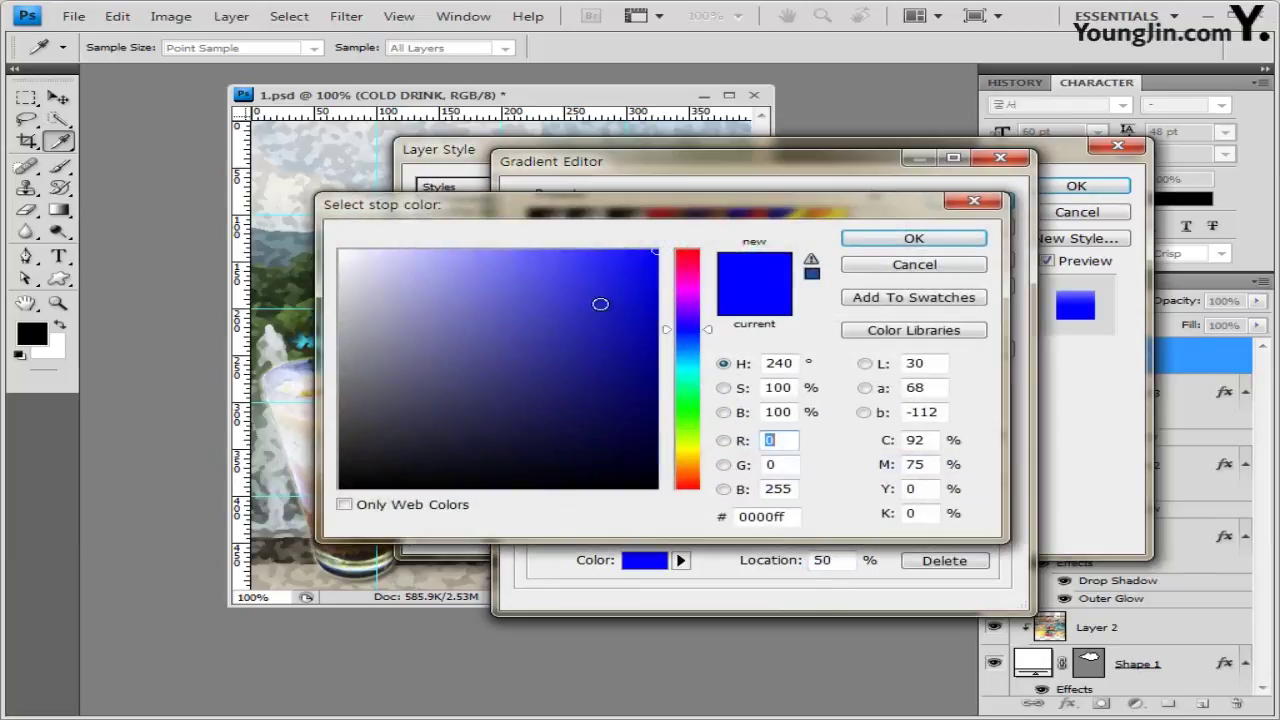
{"action": "double_click", "coordinate": [790, 516]}
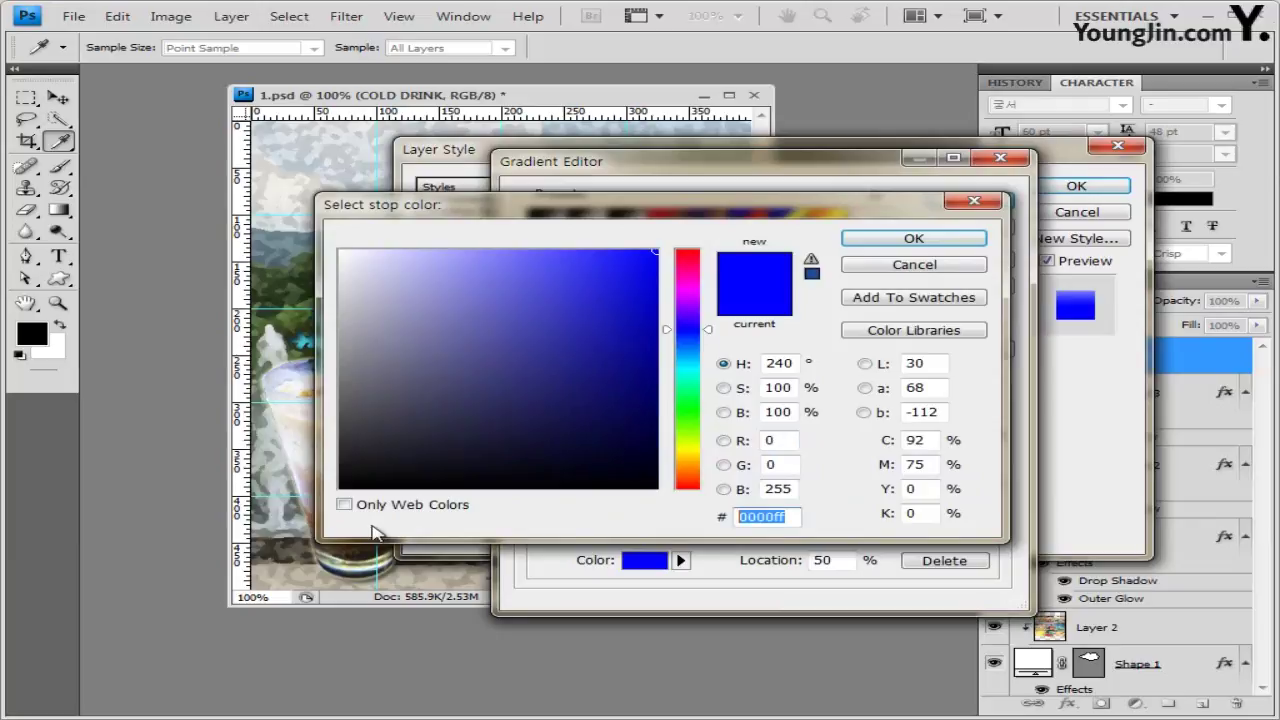
{"action": "type", "text": "00ffd2"}
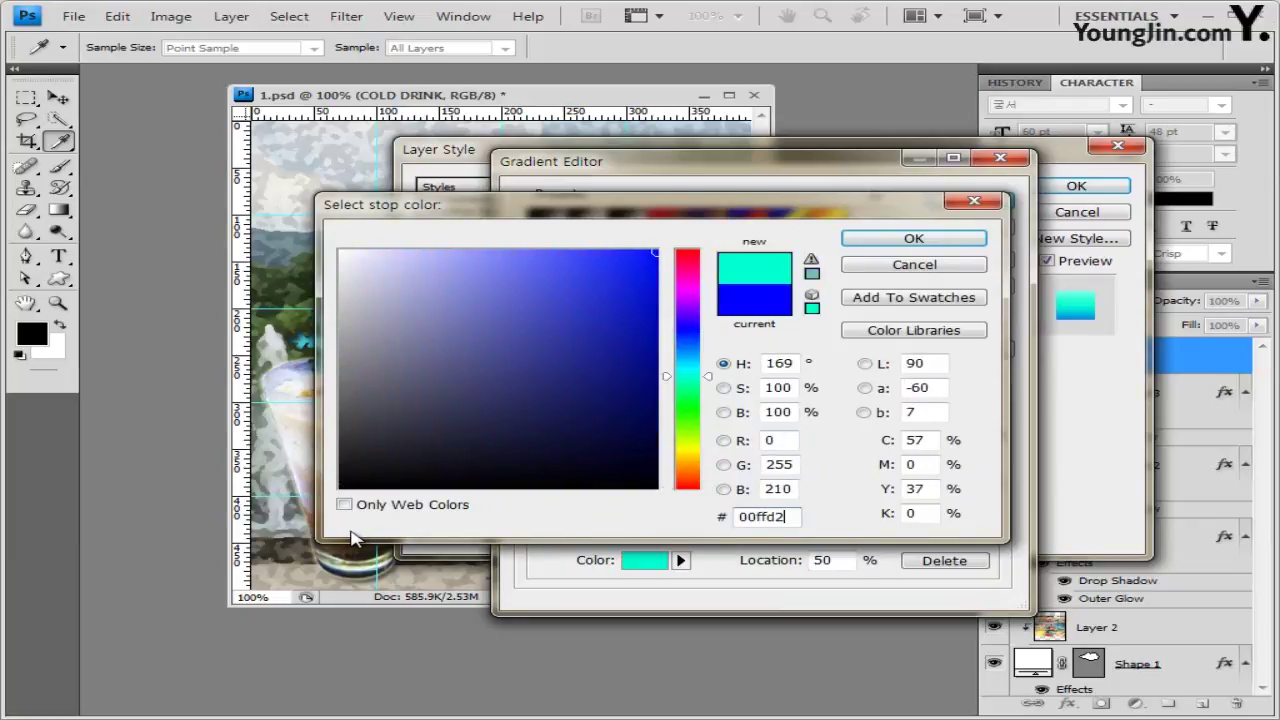
{"action": "key", "text": "Return"}
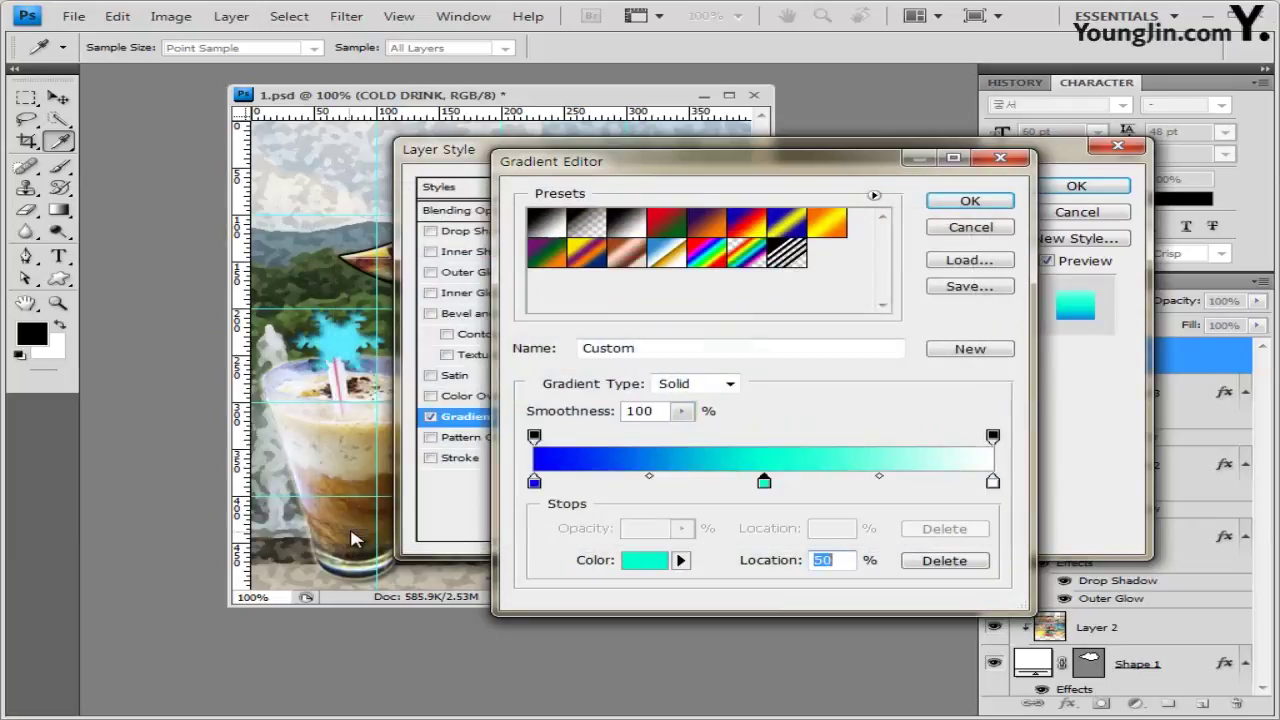
{"action": "double_click", "coordinate": [992, 482]}
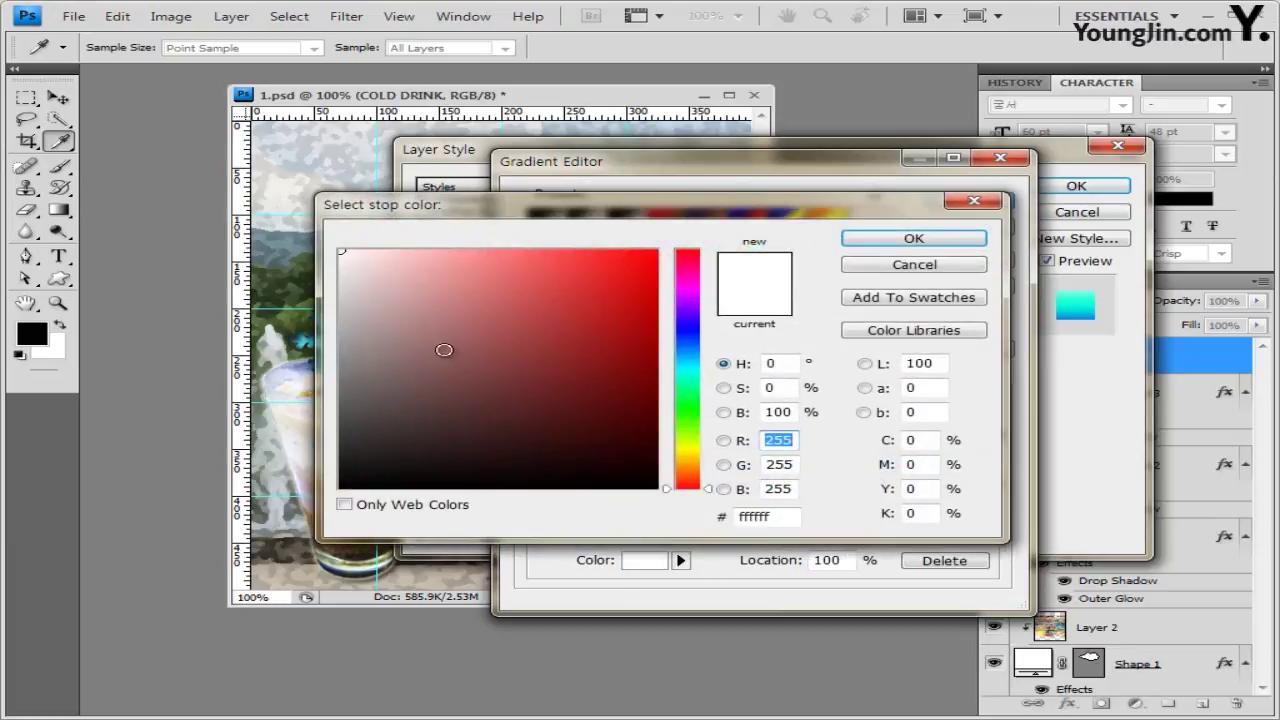
{"action": "left_click", "coordinate": [968, 243]}
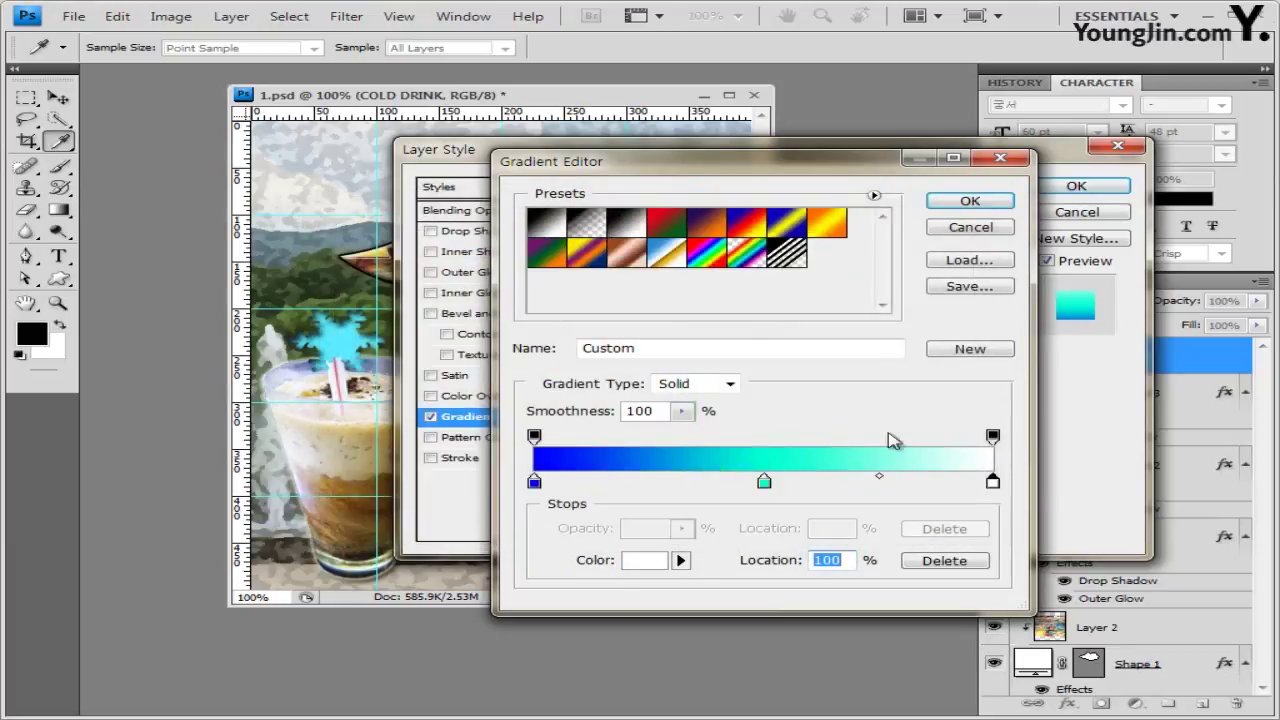
{"action": "left_click", "coordinate": [975, 203]}
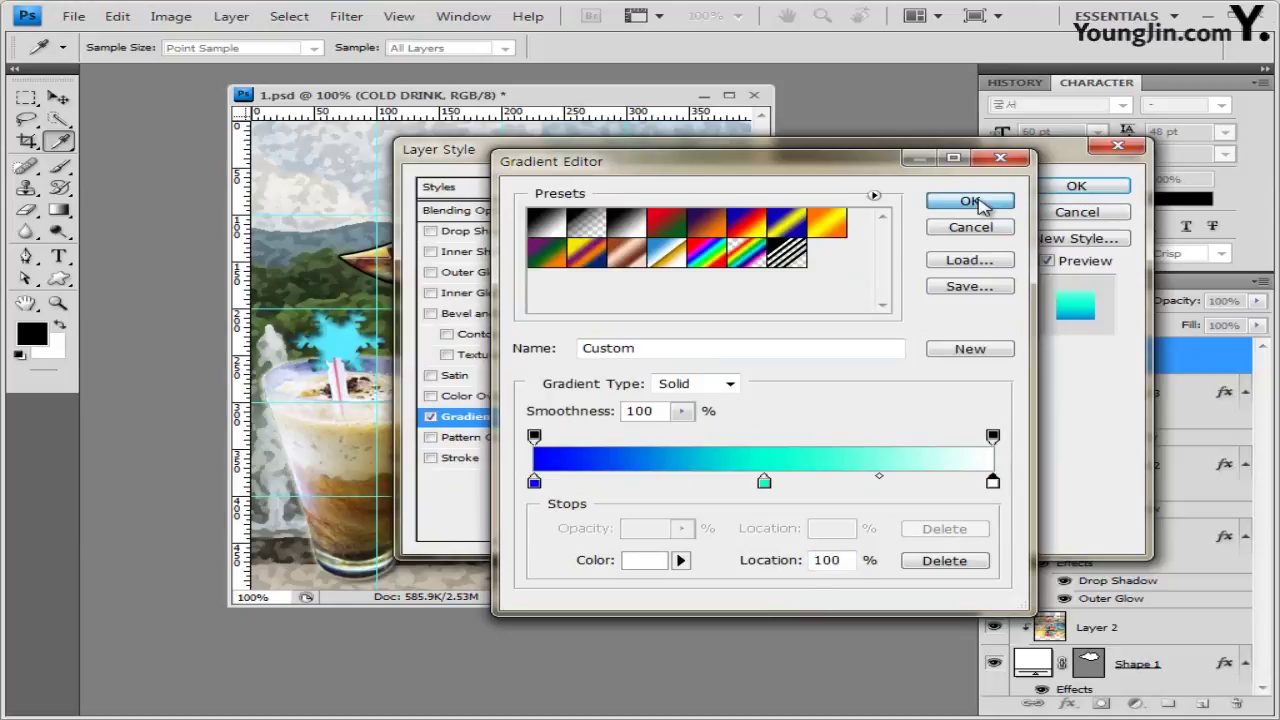
Add a 2 px outside Stroke in color 79deff to the COLD DRINK text
{"action": "left_click", "coordinate": [462, 458]}
{"action": "double_click", "coordinate": [890, 213]}
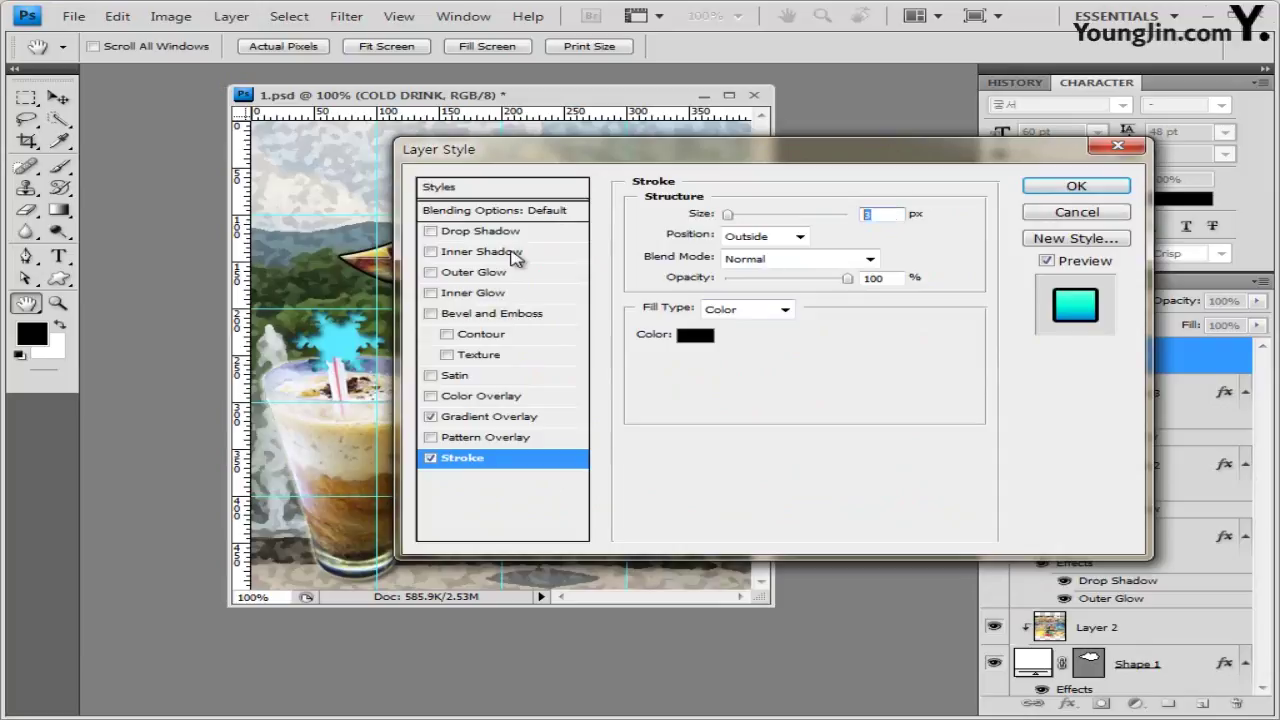
{"action": "type", "text": "2"}
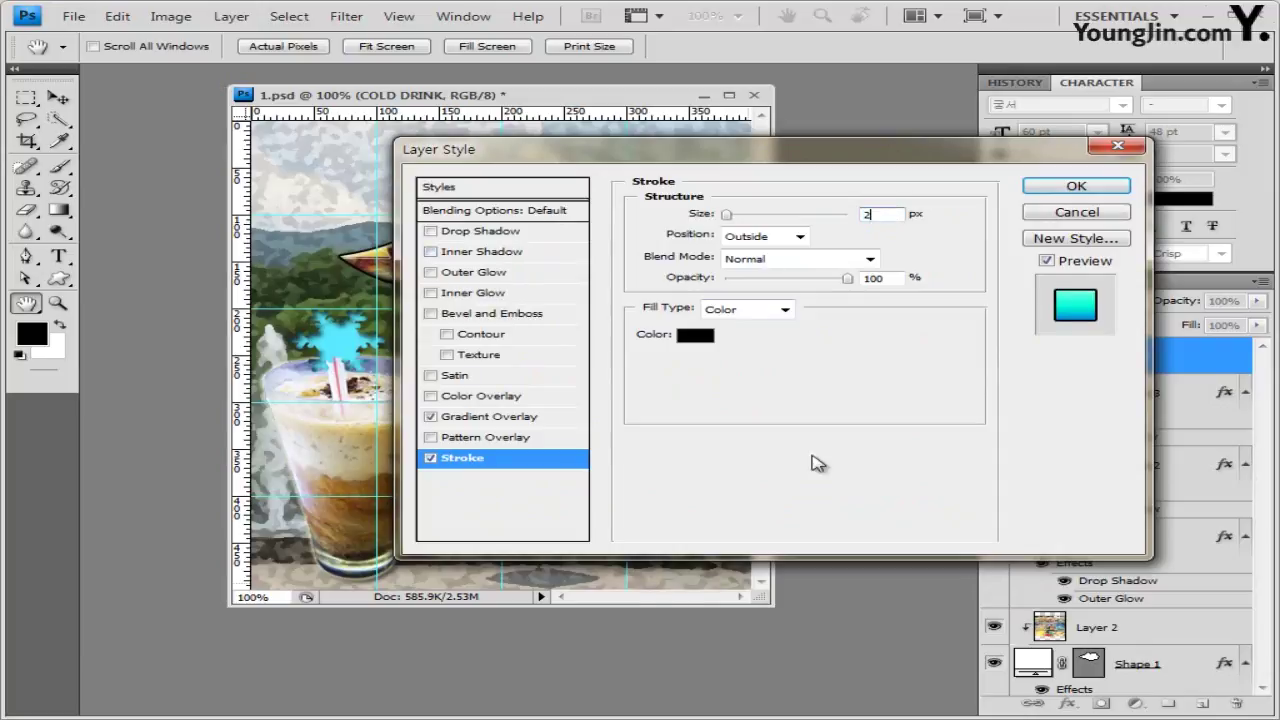
{"action": "left_click", "coordinate": [699, 340]}
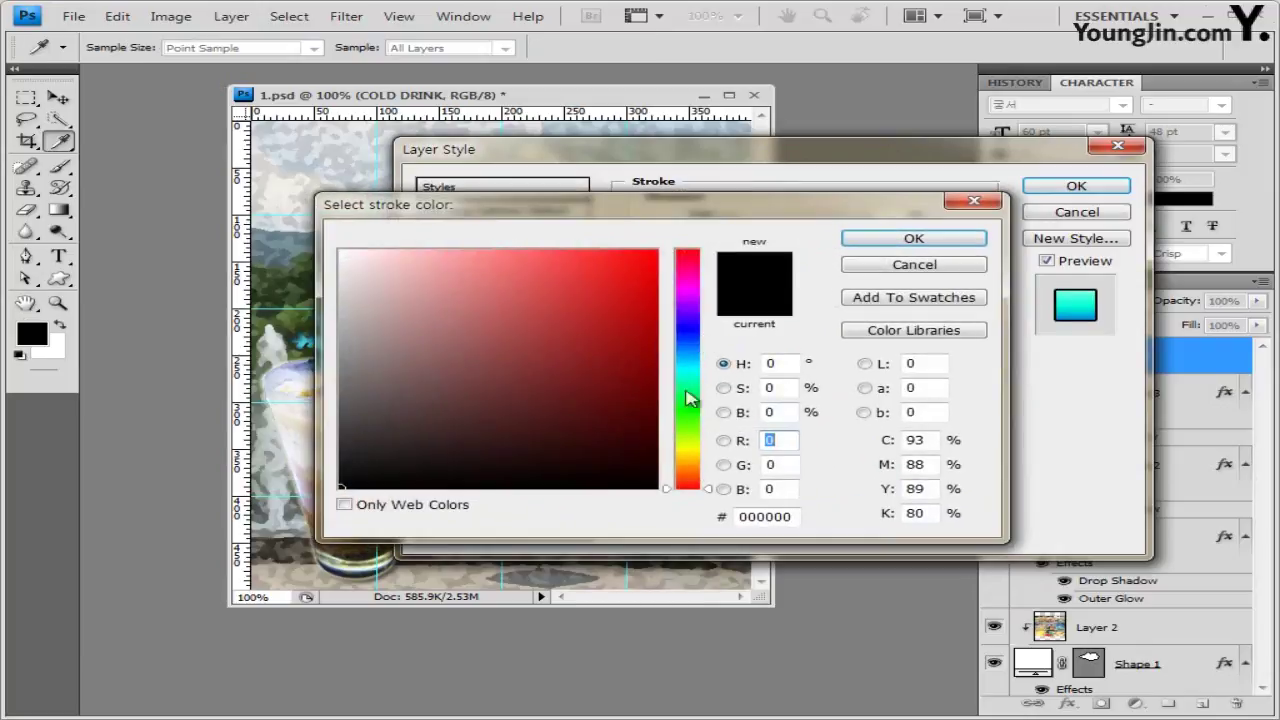
{"action": "double_click", "coordinate": [793, 516]}
{"action": "type", "text": "79deff"}
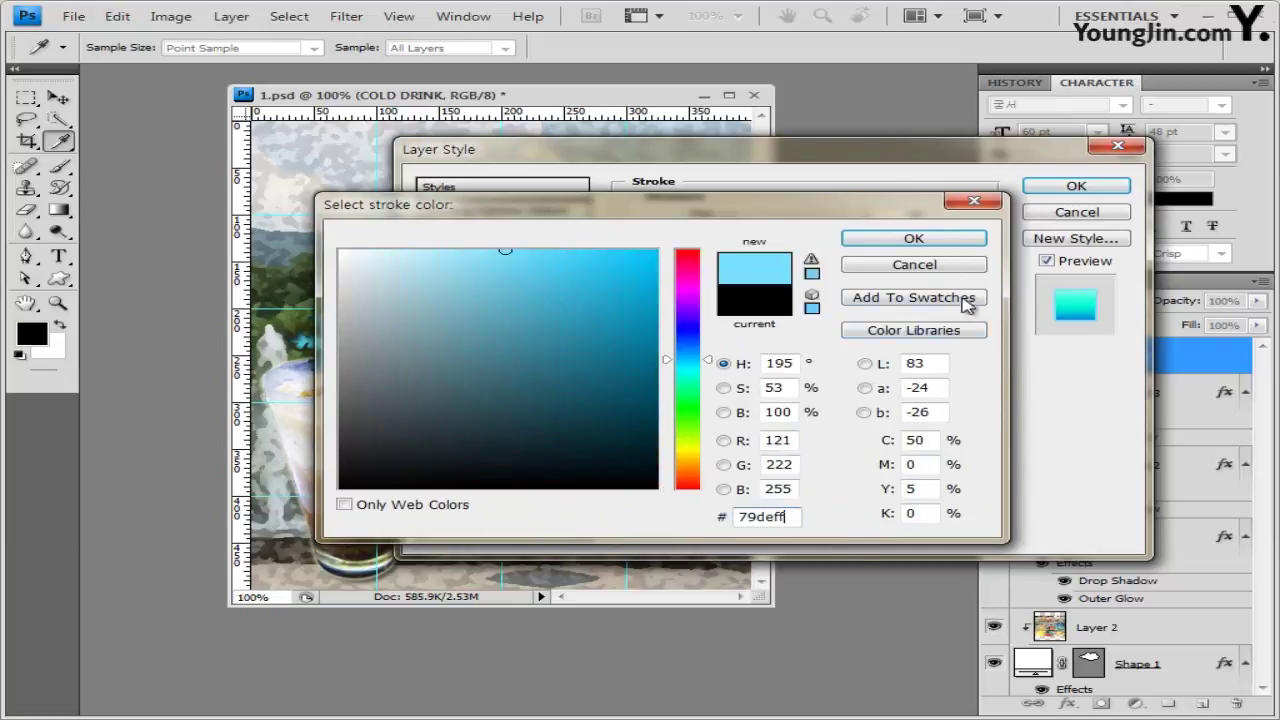
{"action": "left_click", "coordinate": [913, 238]}
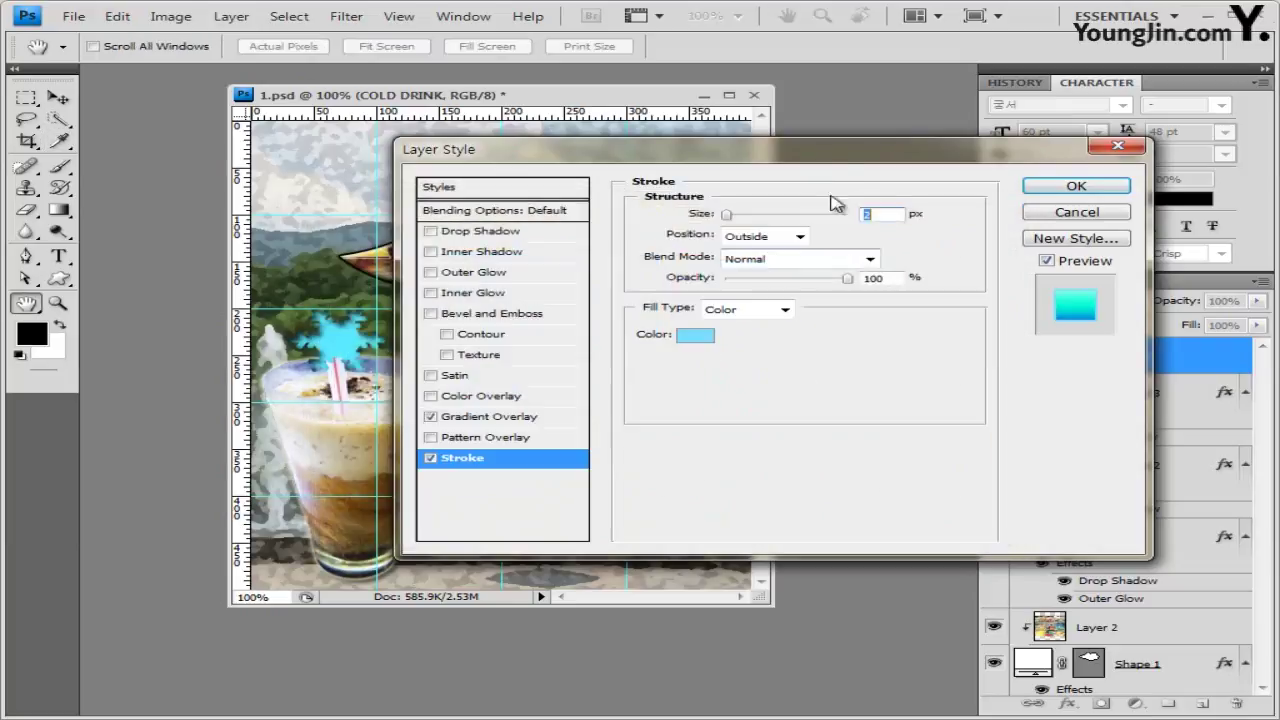
Accept the COLD DRINK text's layer style and move the text left so both lines fit inside the canvas
{"action": "left_click_drag", "start_coordinate": [850, 149], "coordinate": [937, 247]}
{"action": "left_click_drag", "start_coordinate": [1065, 246], "coordinate": [1086, 58]}
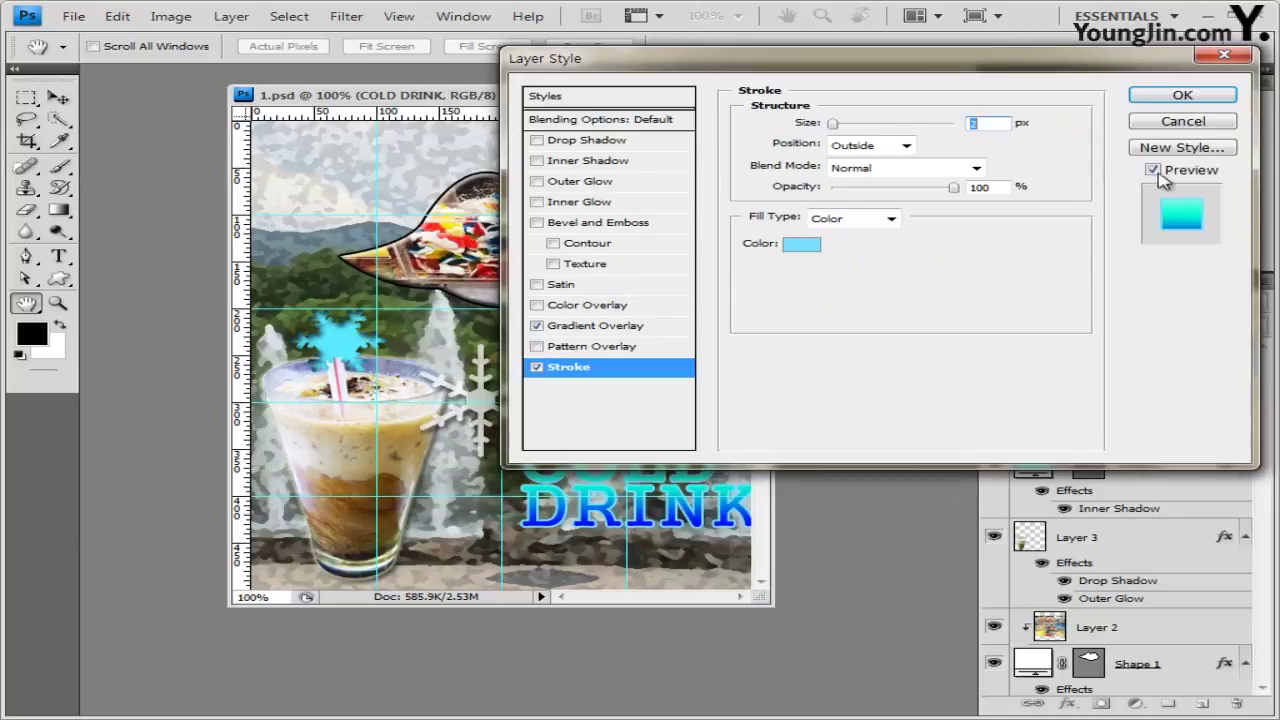
{"action": "left_click", "coordinate": [1181, 95]}
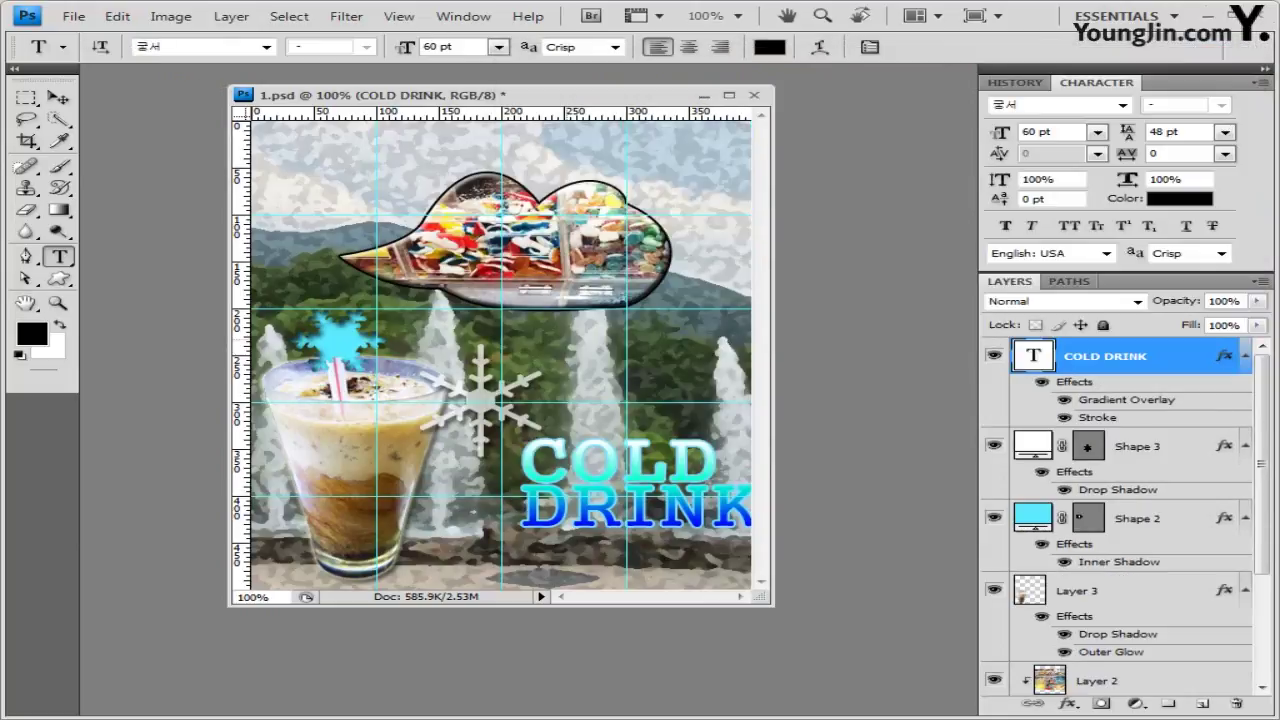
{"action": "left_click", "coordinate": [58, 98]}
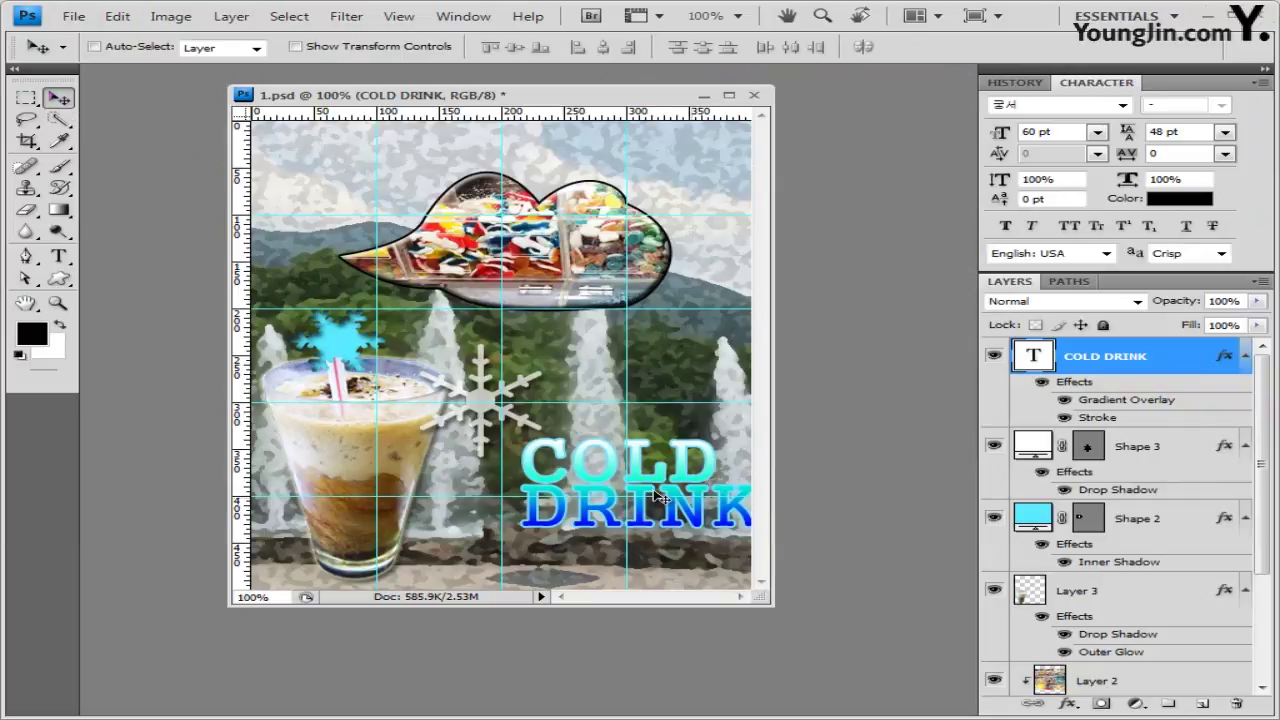
{"action": "left_click_drag", "start_coordinate": [660, 481], "coordinate": [622, 470]}
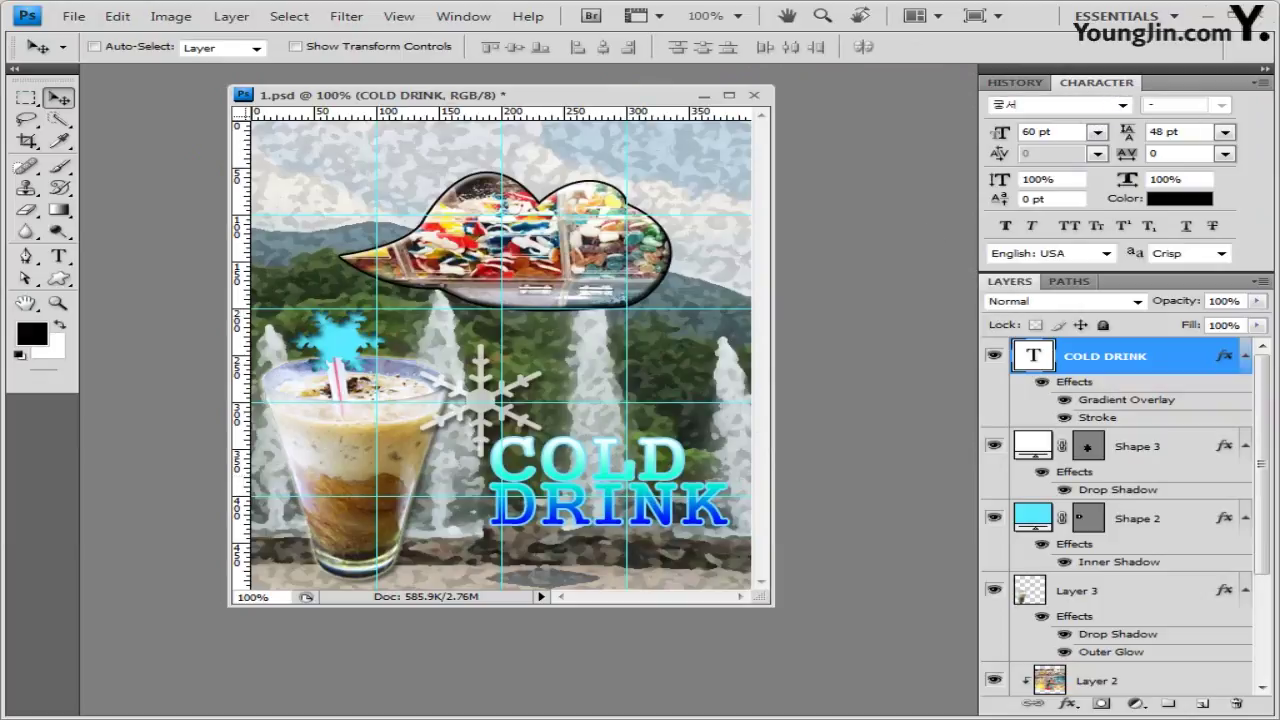
Set the COLD DRINK text's leading to 72 pt and shift the text slightly down and to the left
{"action": "left_click", "coordinate": [1224, 133]}
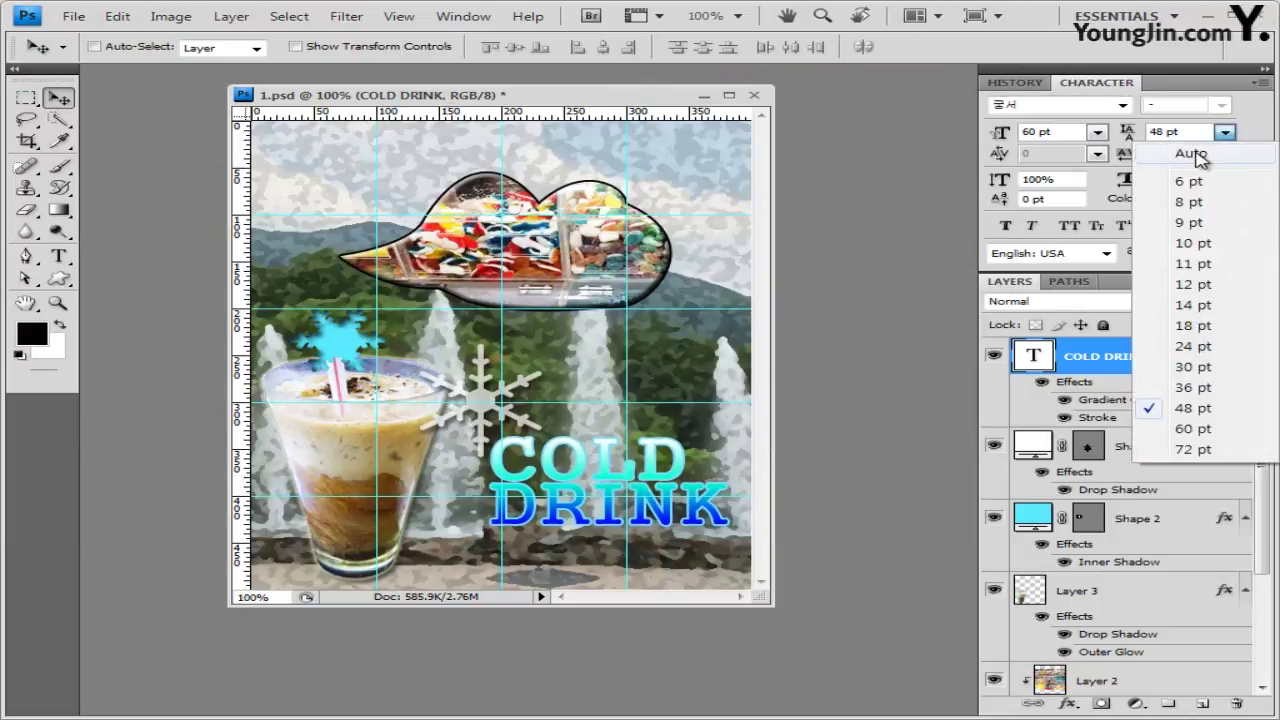
{"action": "left_click", "coordinate": [1170, 157]}
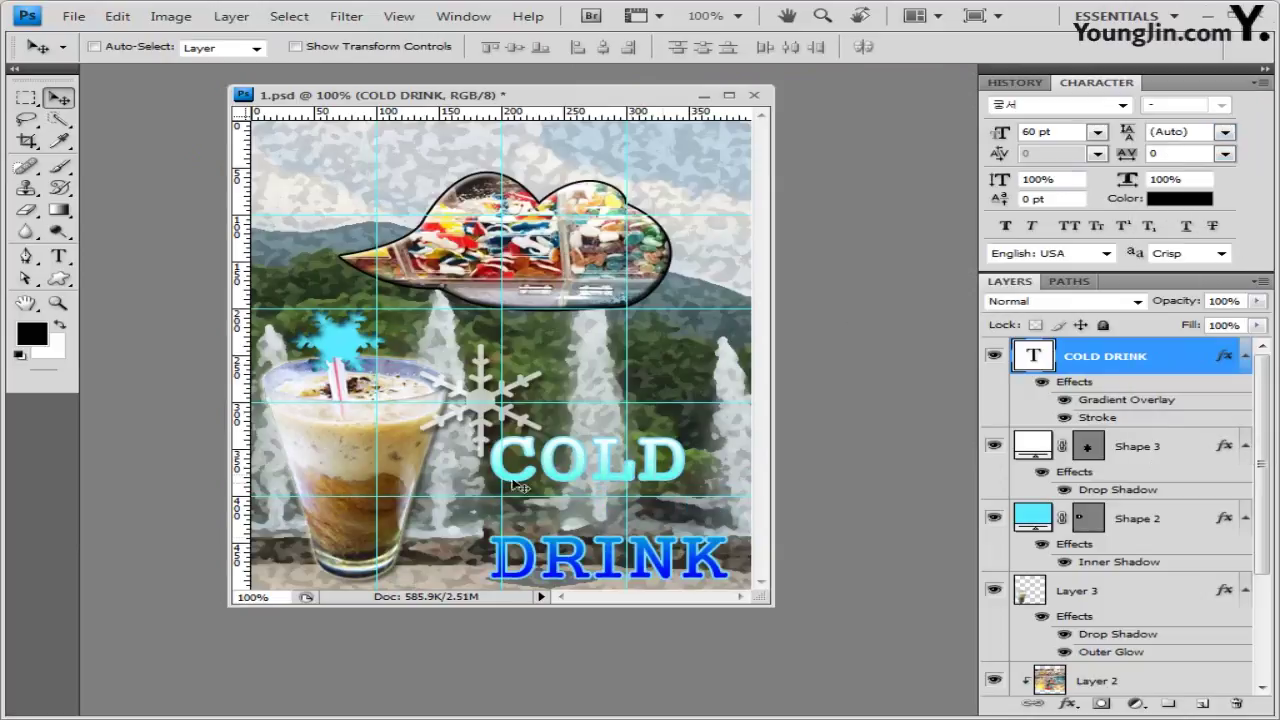
{"action": "left_click", "coordinate": [1226, 135]}
{"action": "left_click", "coordinate": [1203, 449]}
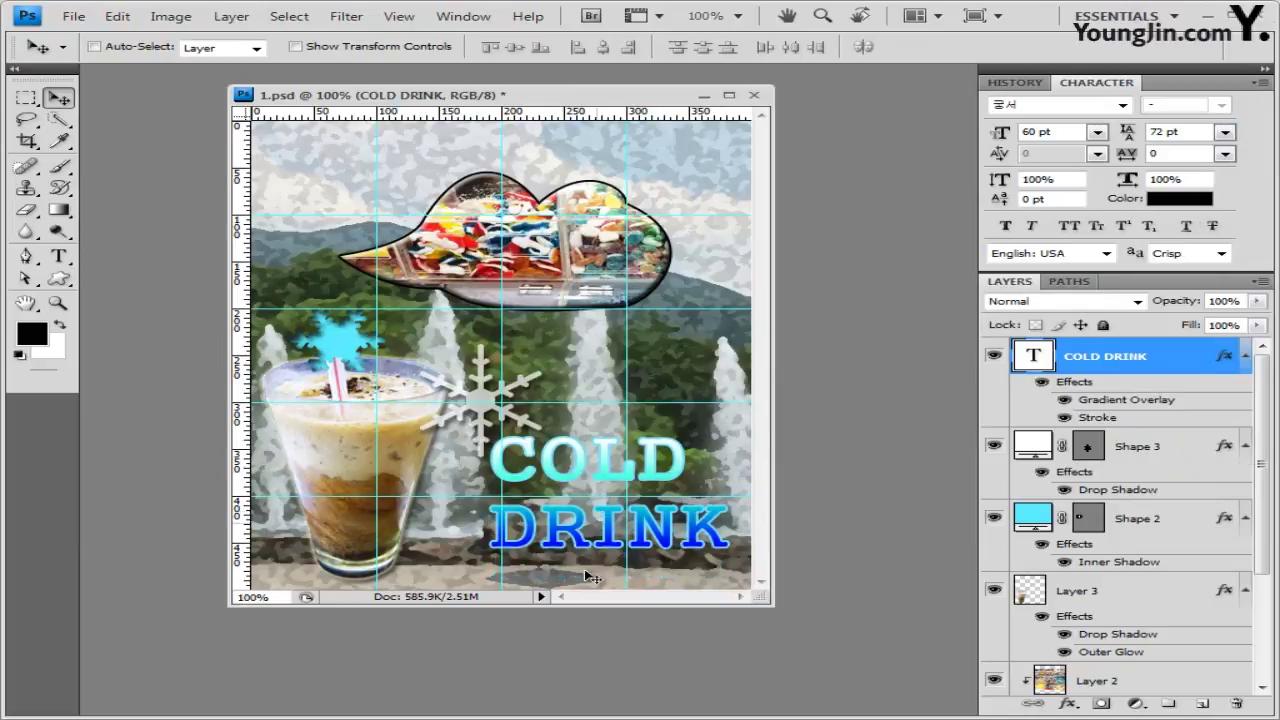
{"action": "left_click_drag", "start_coordinate": [755, 448], "coordinate": [758, 446]}
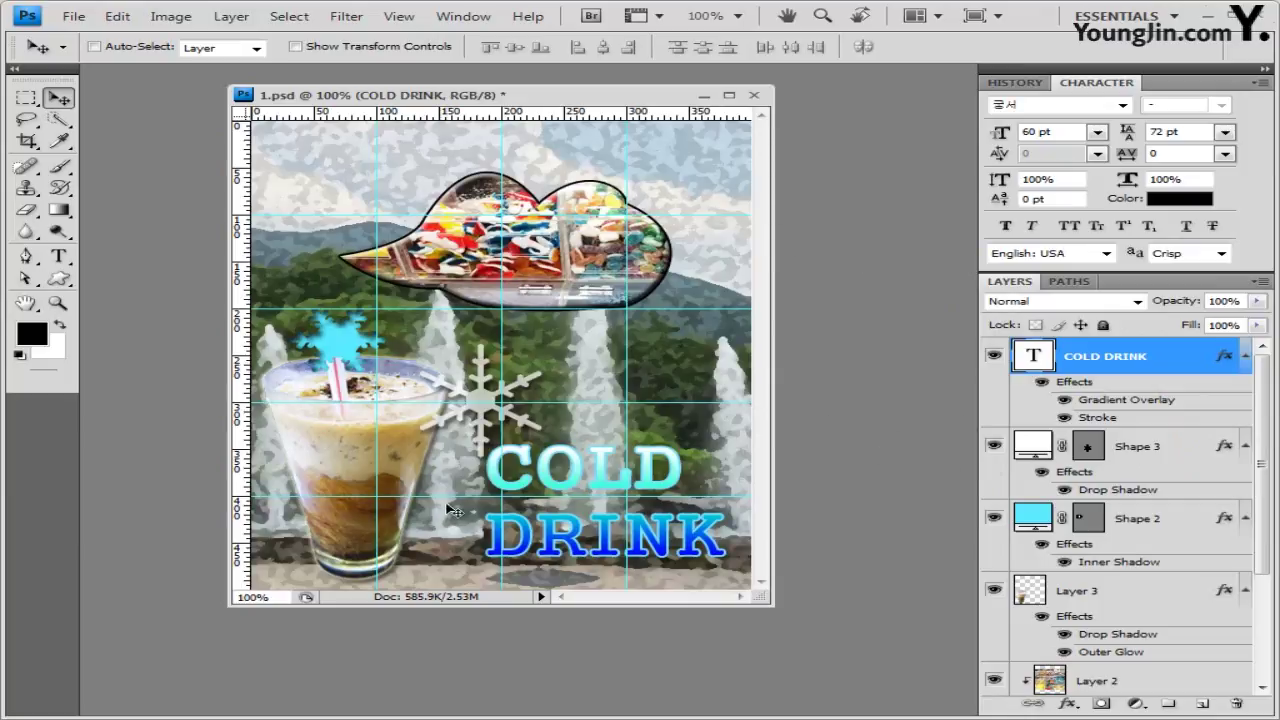
Save 1.psd with maximum compatibility and clear all guides from the document
{"action": "left_click", "coordinate": [74, 17]}
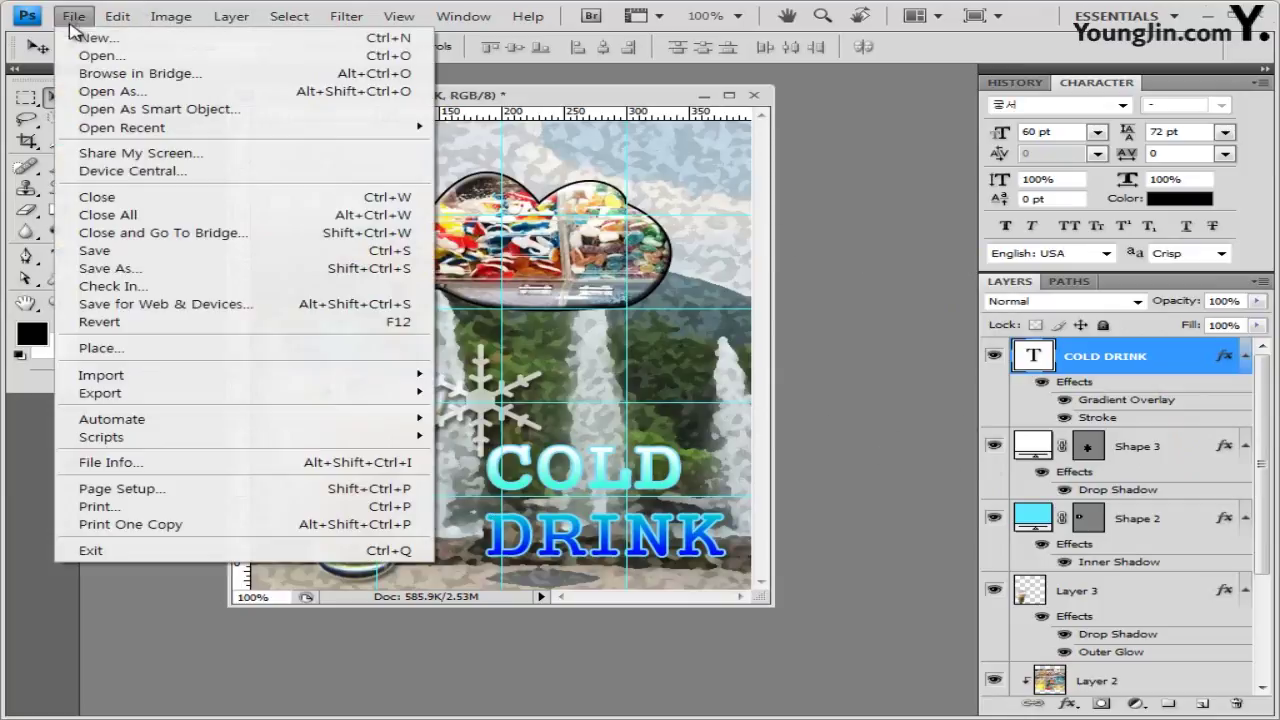
{"action": "left_click", "coordinate": [140, 253]}
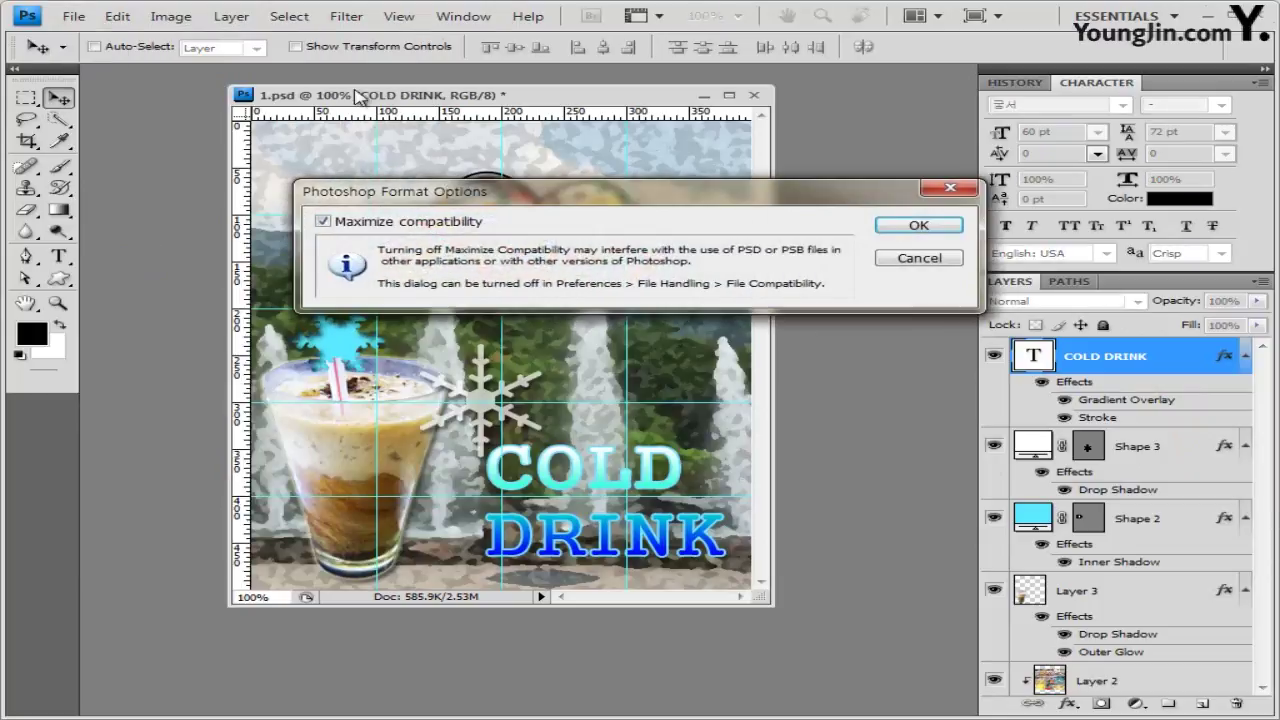
{"action": "left_click", "coordinate": [908, 225]}
{"action": "left_click", "coordinate": [399, 16]}
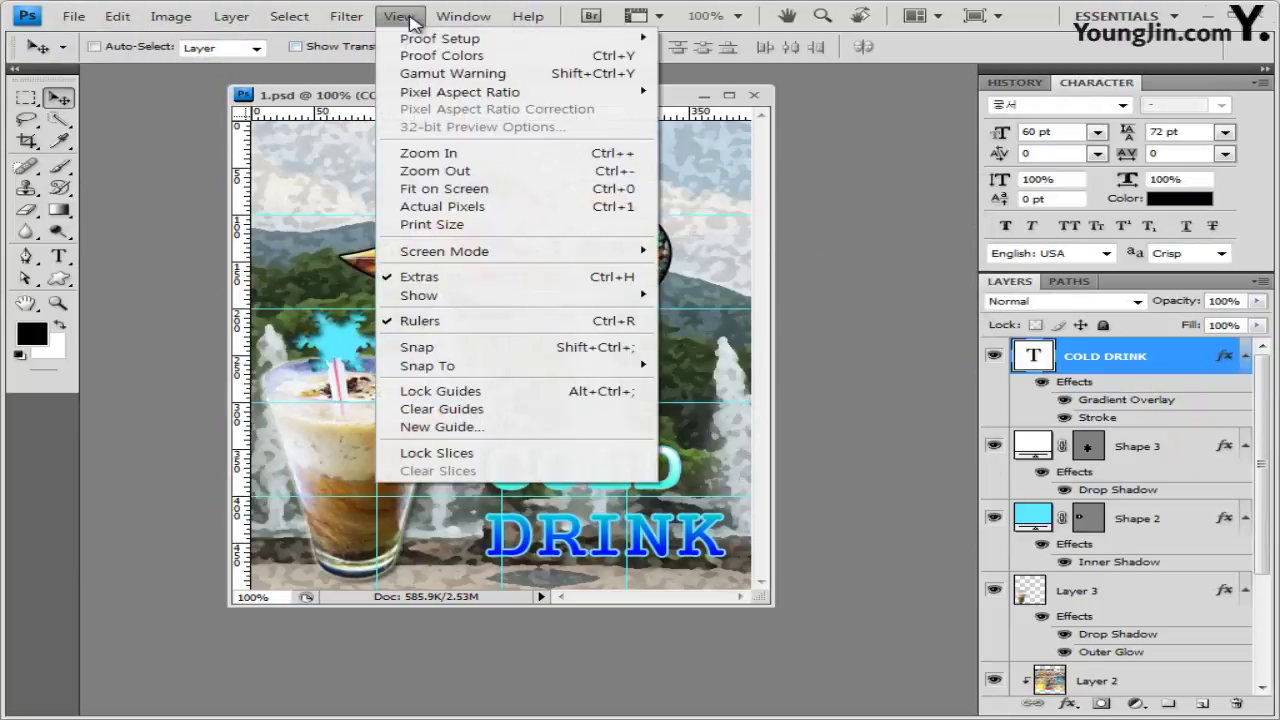
{"action": "left_click", "coordinate": [468, 416]}
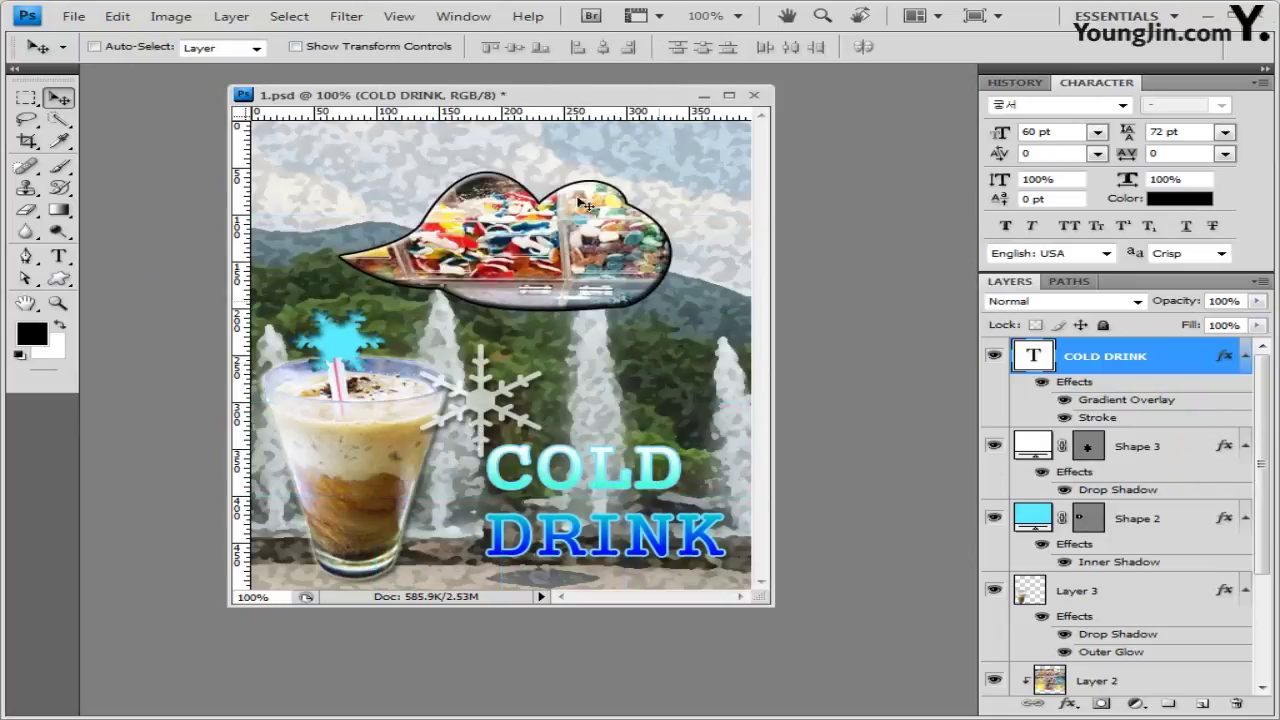
Start saving a copy in the GTQ folder, naming it with the examinee number, the examinee's full name and 1, separated by hyphens
{"action": "left_click", "coordinate": [74, 16]}
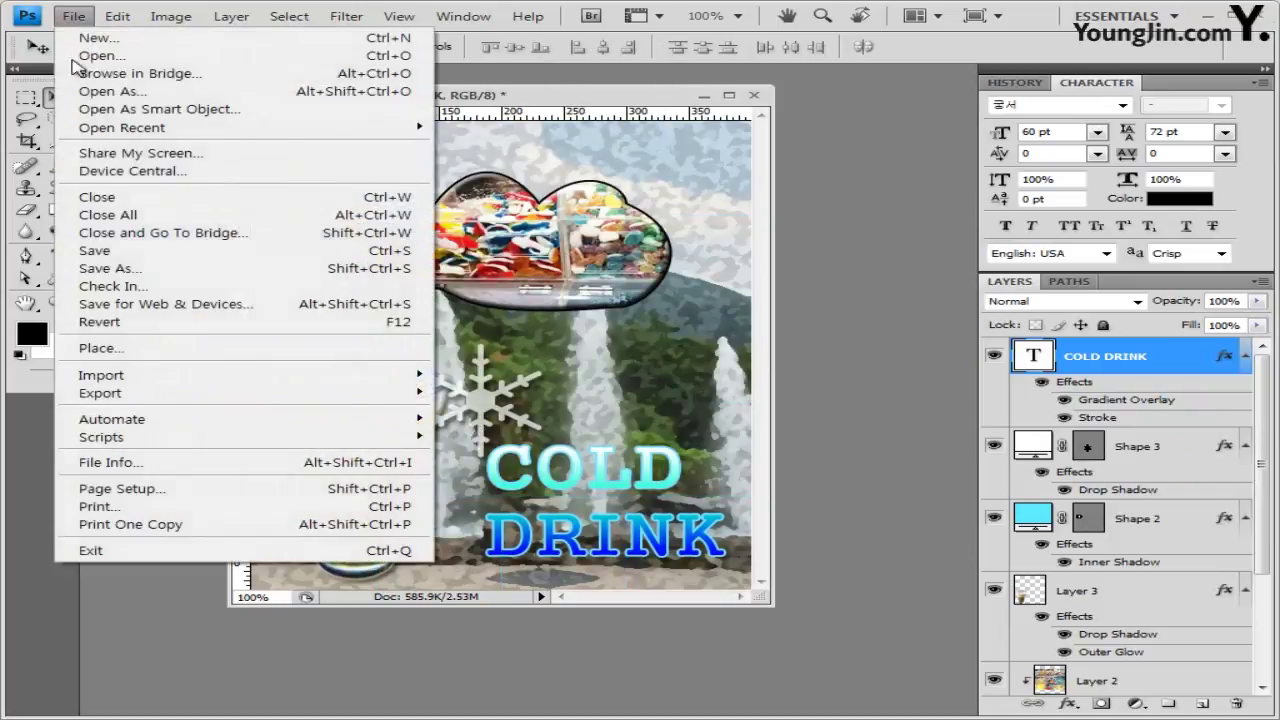
{"action": "left_click", "coordinate": [128, 272]}
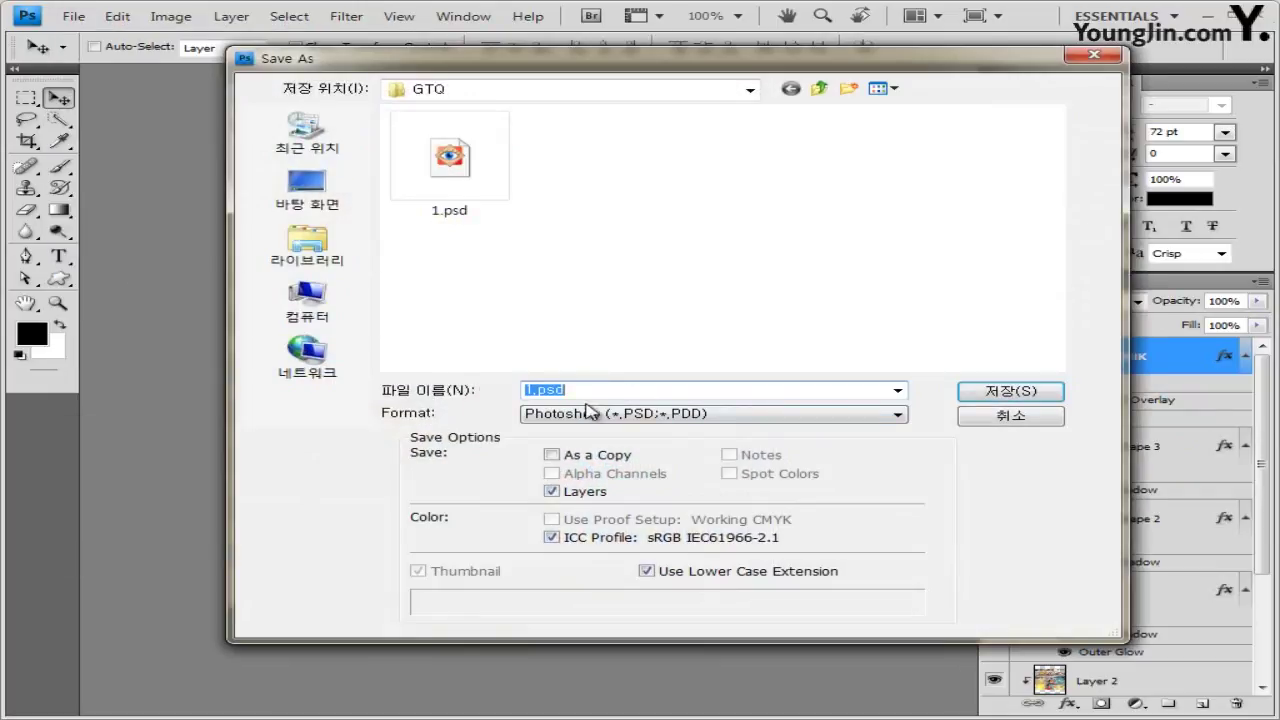
{"action": "left_click", "coordinate": [531, 384]}
{"action": "type", "text": "0123456789"}
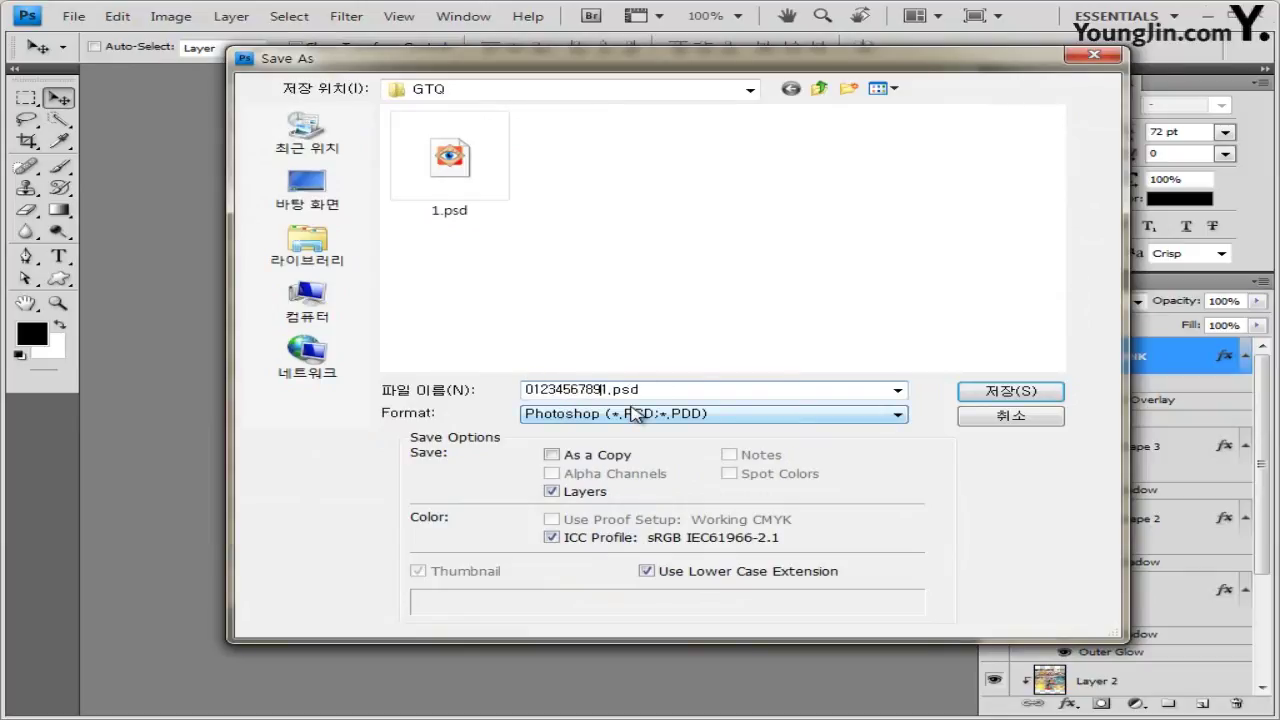
{"action": "type", "text": "-홍기"}
{"action": "type", "text": "ㄷ"}
{"action": "type", "text": "동-"}
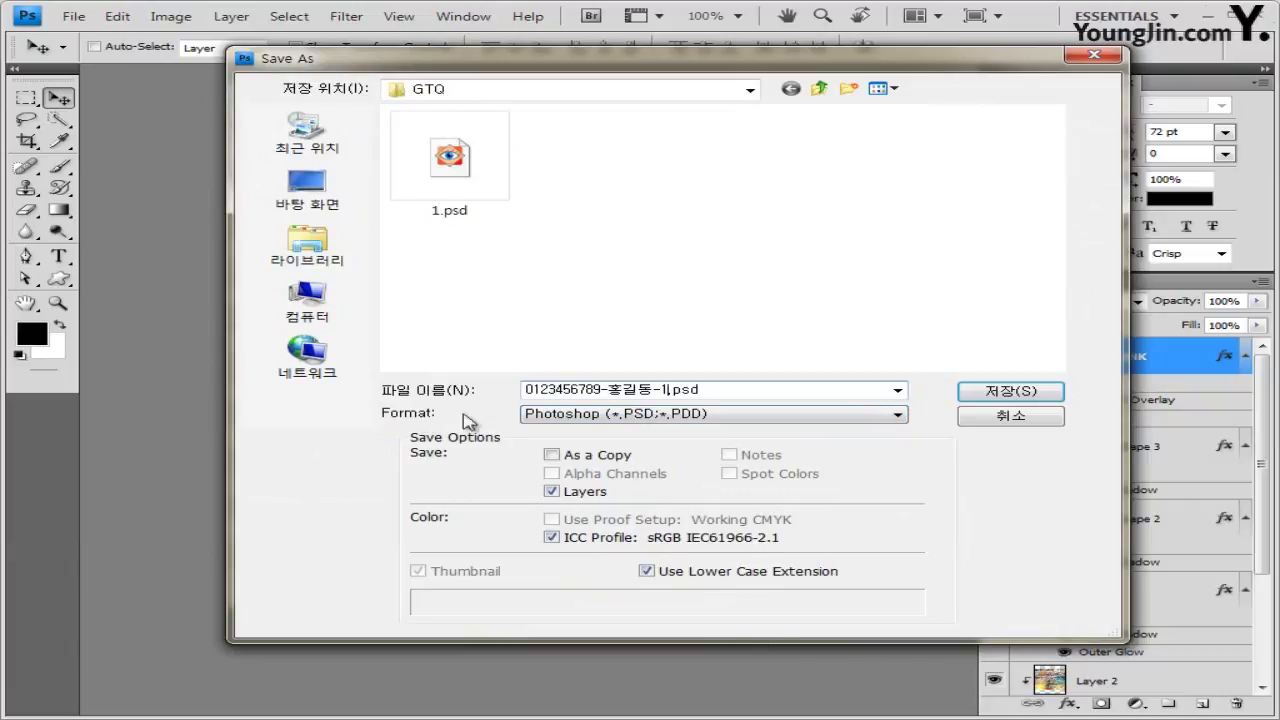
Save the copy in JPEG format with quality 8 and the Baseline ("Standard") option
{"action": "left_click", "coordinate": [733, 421]}
{"action": "left_click", "coordinate": [733, 421]}
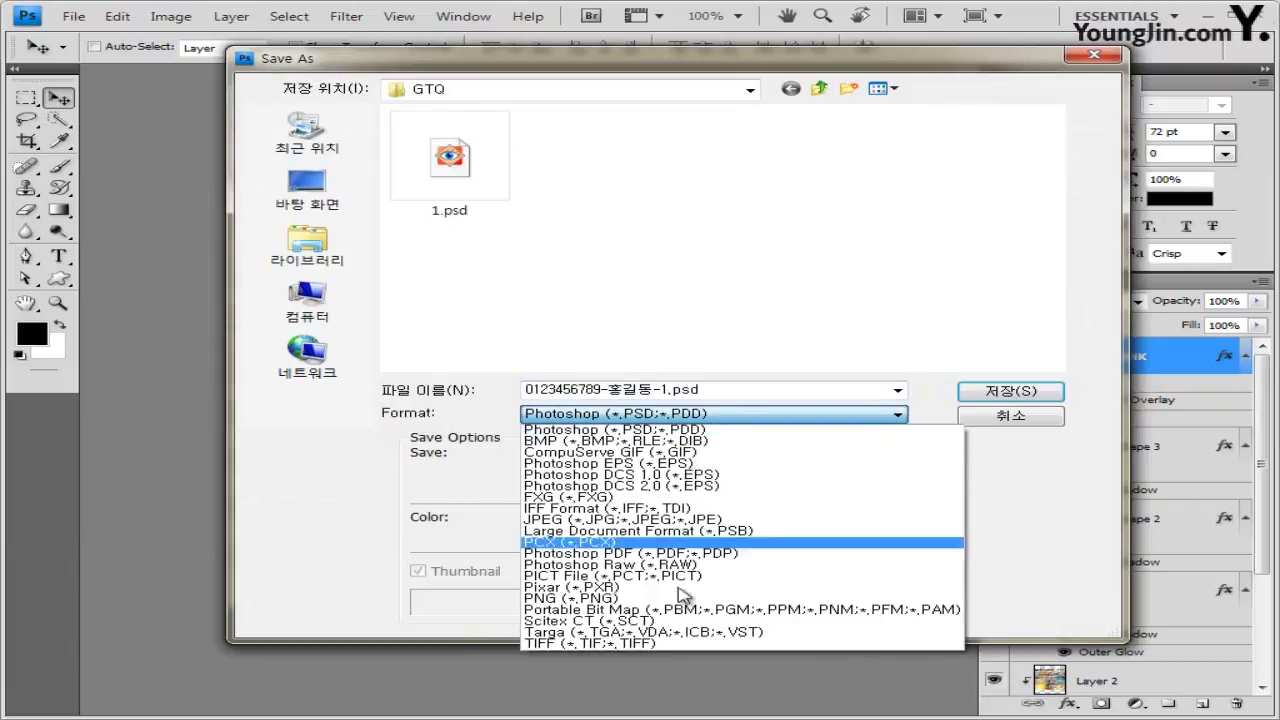
{"action": "left_click", "coordinate": [650, 519]}
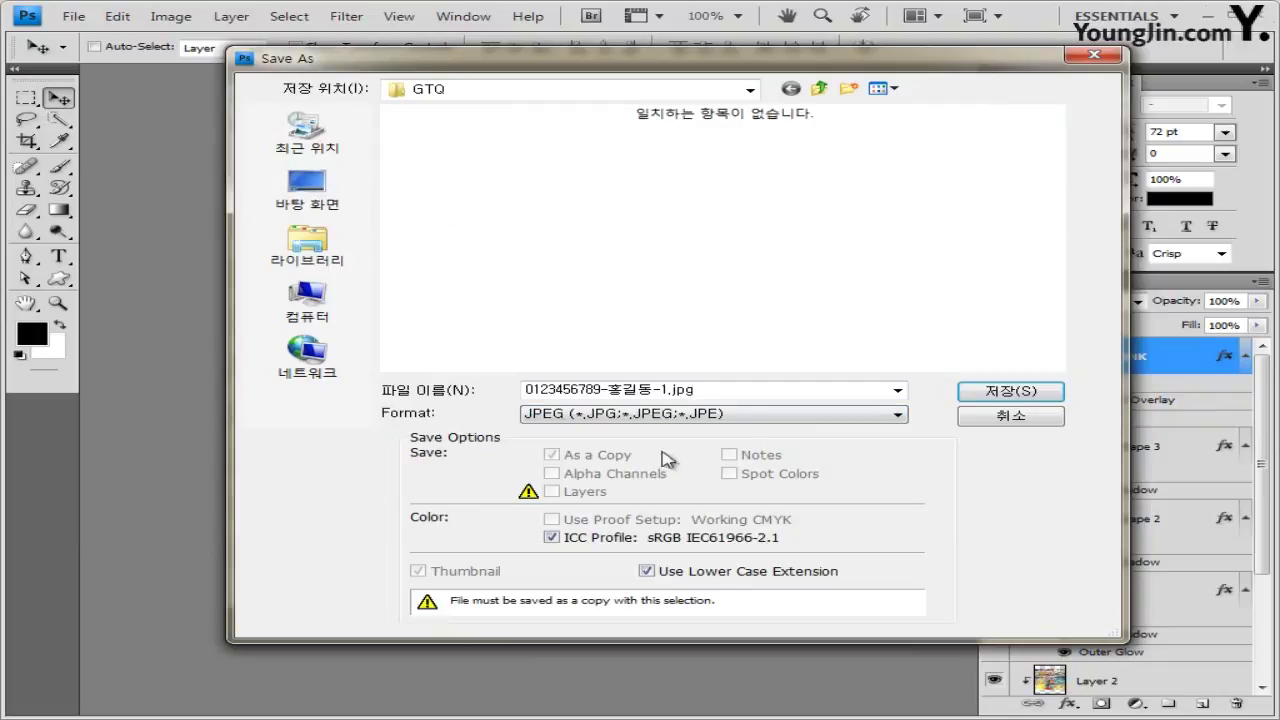
{"action": "left_click", "coordinate": [1005, 392]}
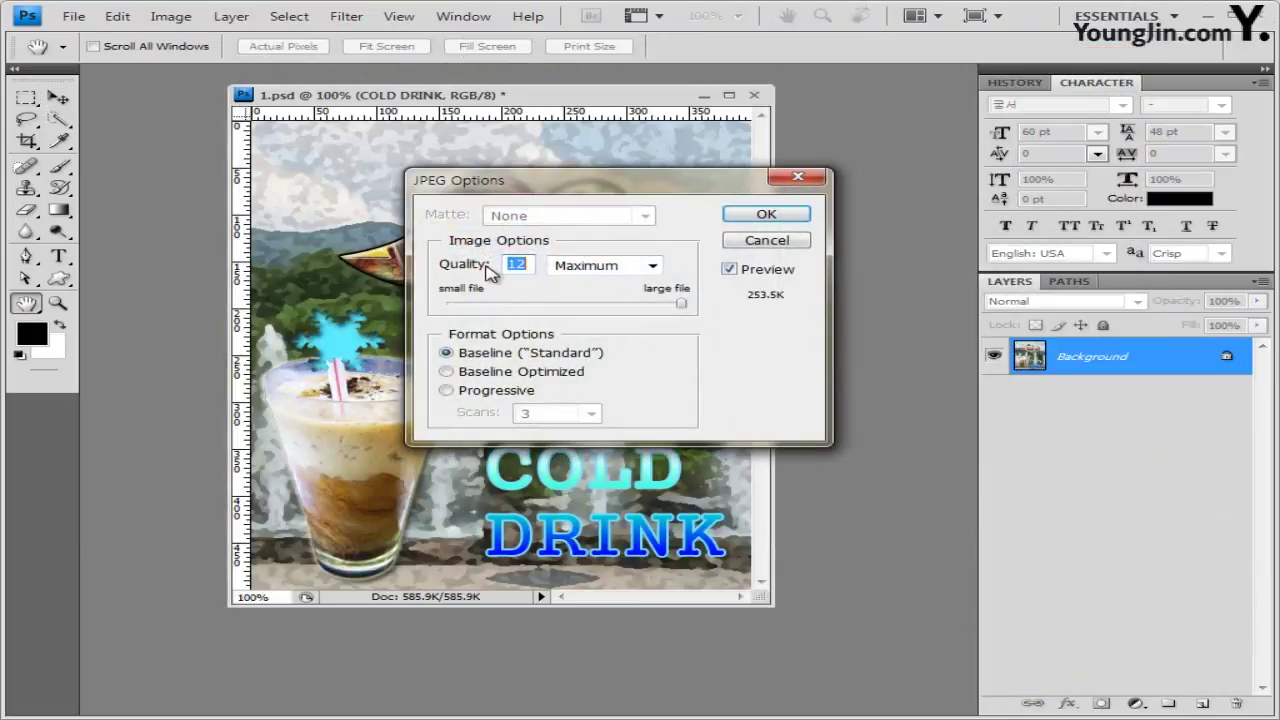
{"action": "type", "text": "8"}
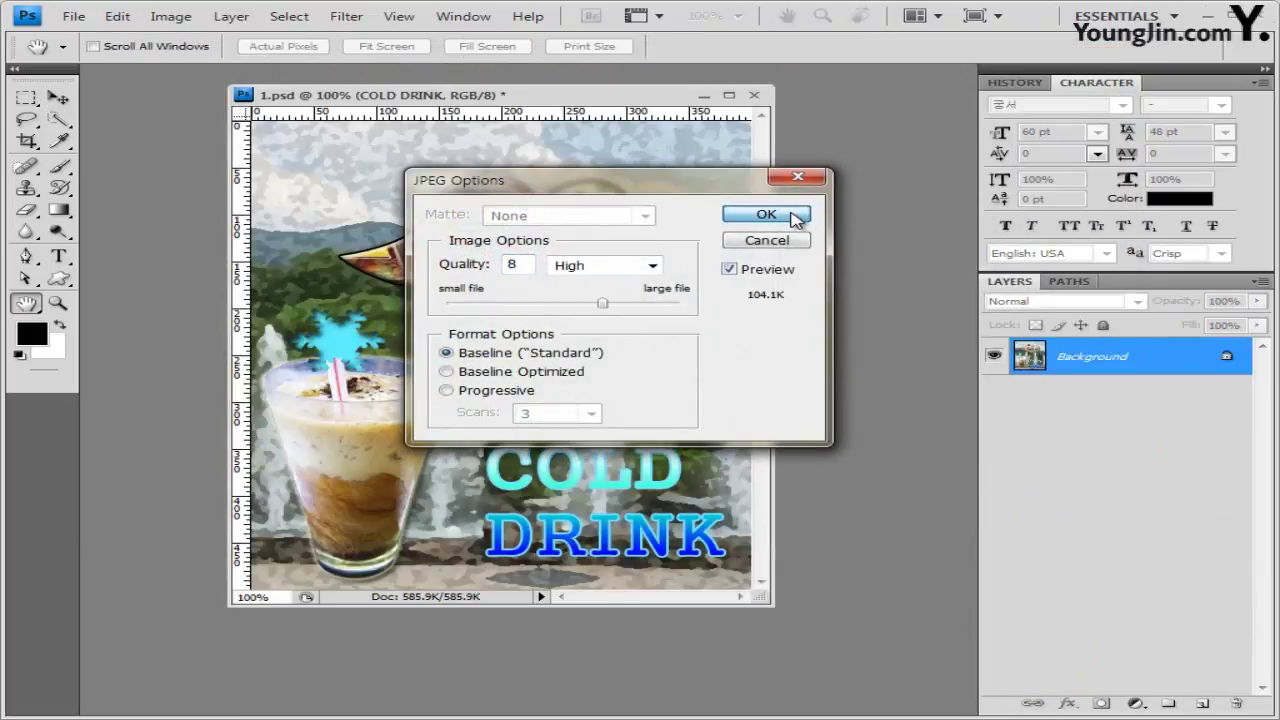
{"action": "left_click", "coordinate": [766, 215]}
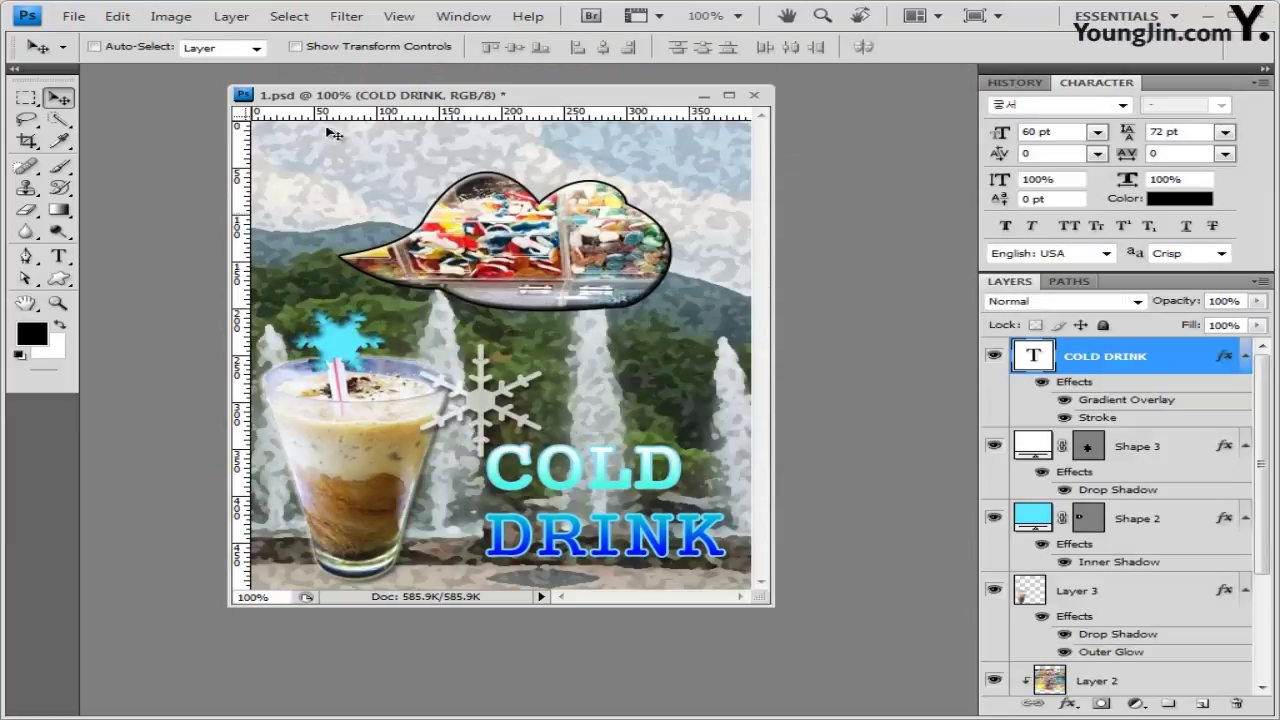
Resize the image to 40 × 50 pixels with constrained proportions
{"action": "left_click", "coordinate": [168, 16]}
{"action": "left_click", "coordinate": [226, 160]}
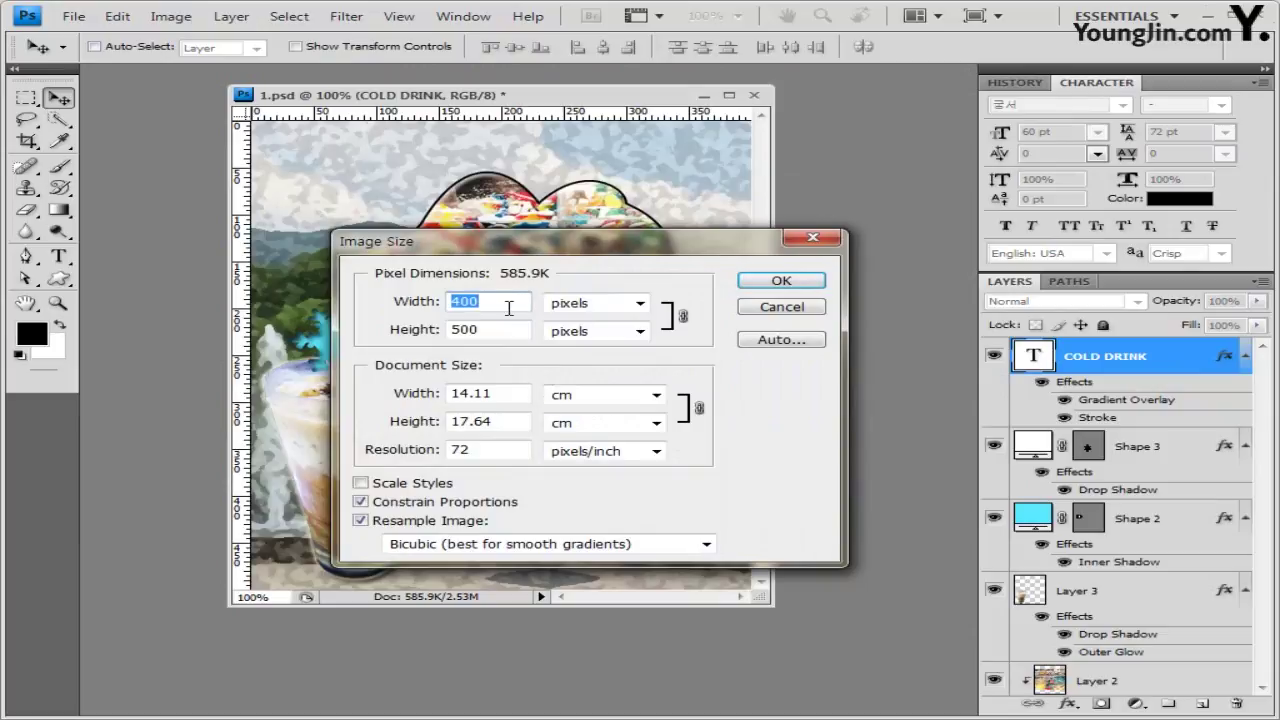
{"action": "type", "text": "40"}
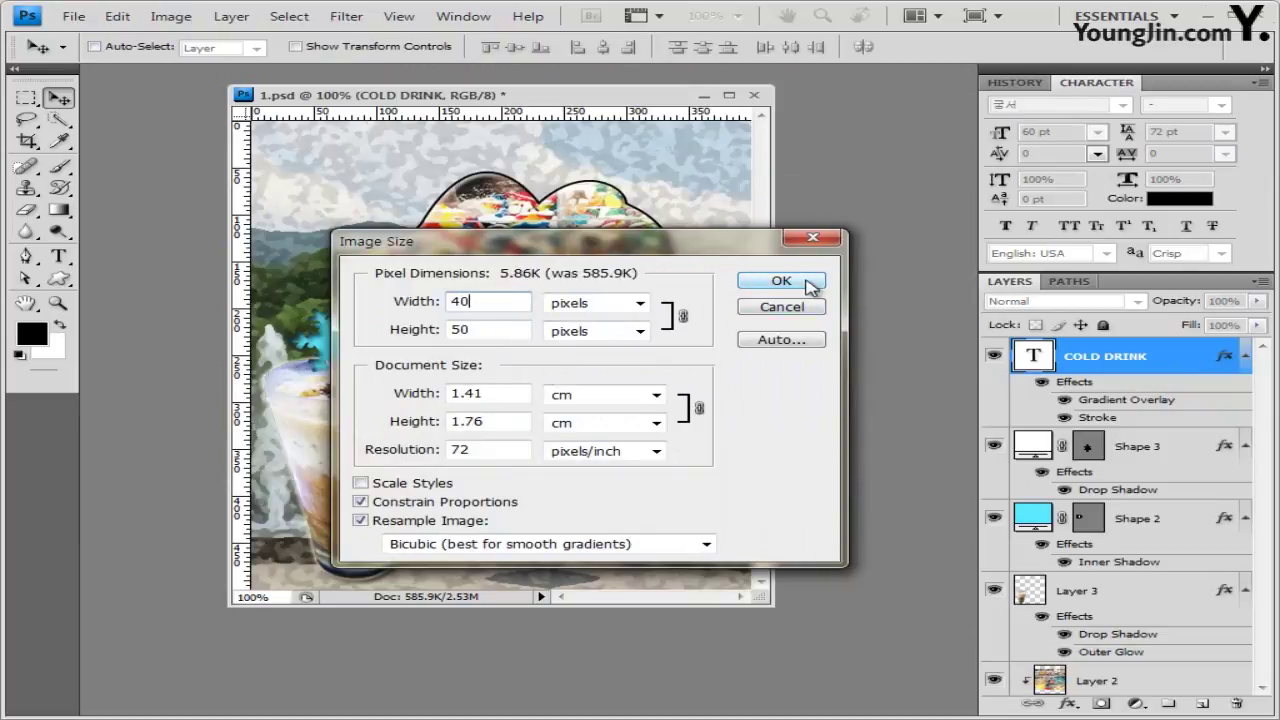
{"action": "left_click", "coordinate": [781, 281]}
Save the reduced image as a layered Photoshop PSD with the exam JPEG's file name and maximum compatibility
{"action": "left_click", "coordinate": [73, 16]}
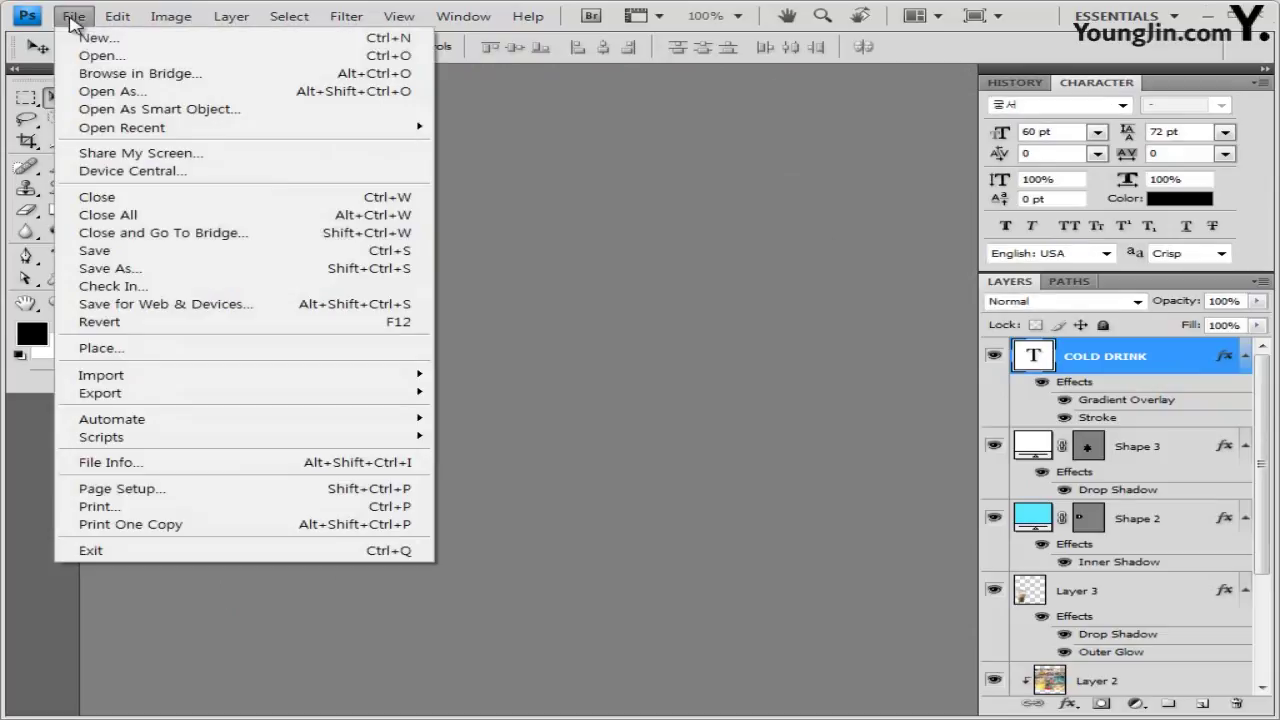
{"action": "left_click", "coordinate": [150, 268]}
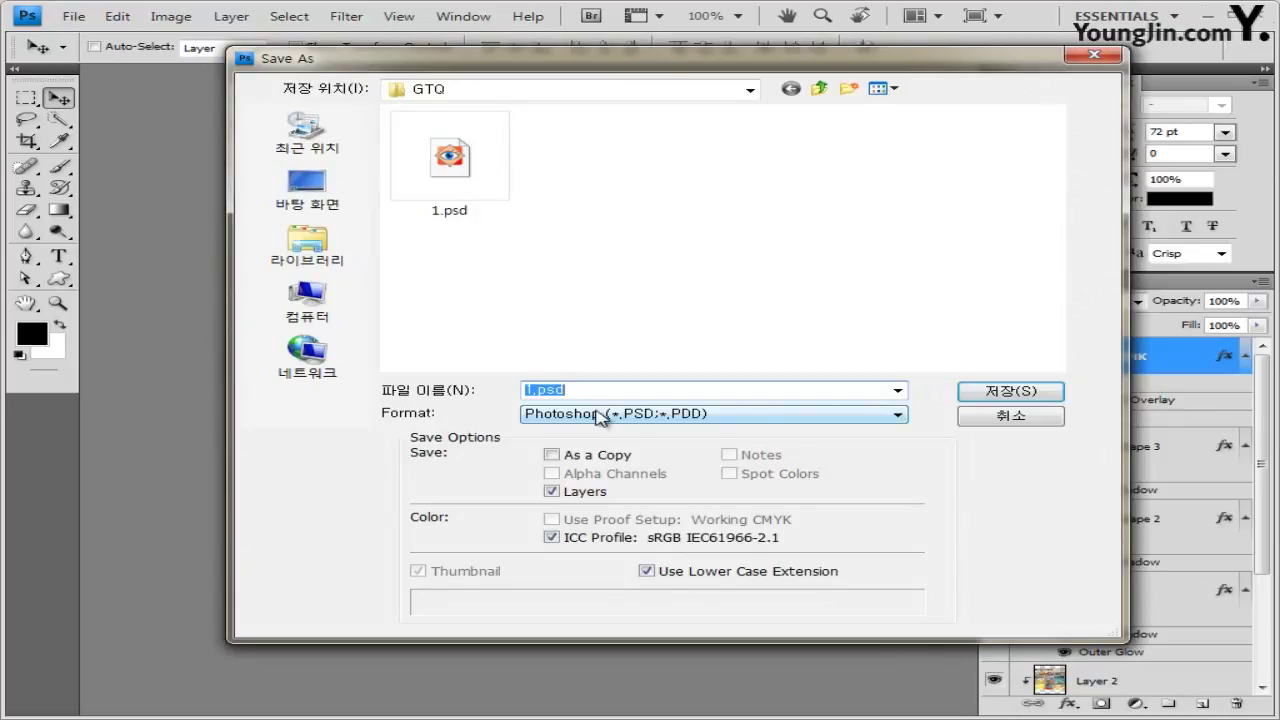
{"action": "left_click", "coordinate": [599, 417]}
{"action": "left_click", "coordinate": [706, 520]}
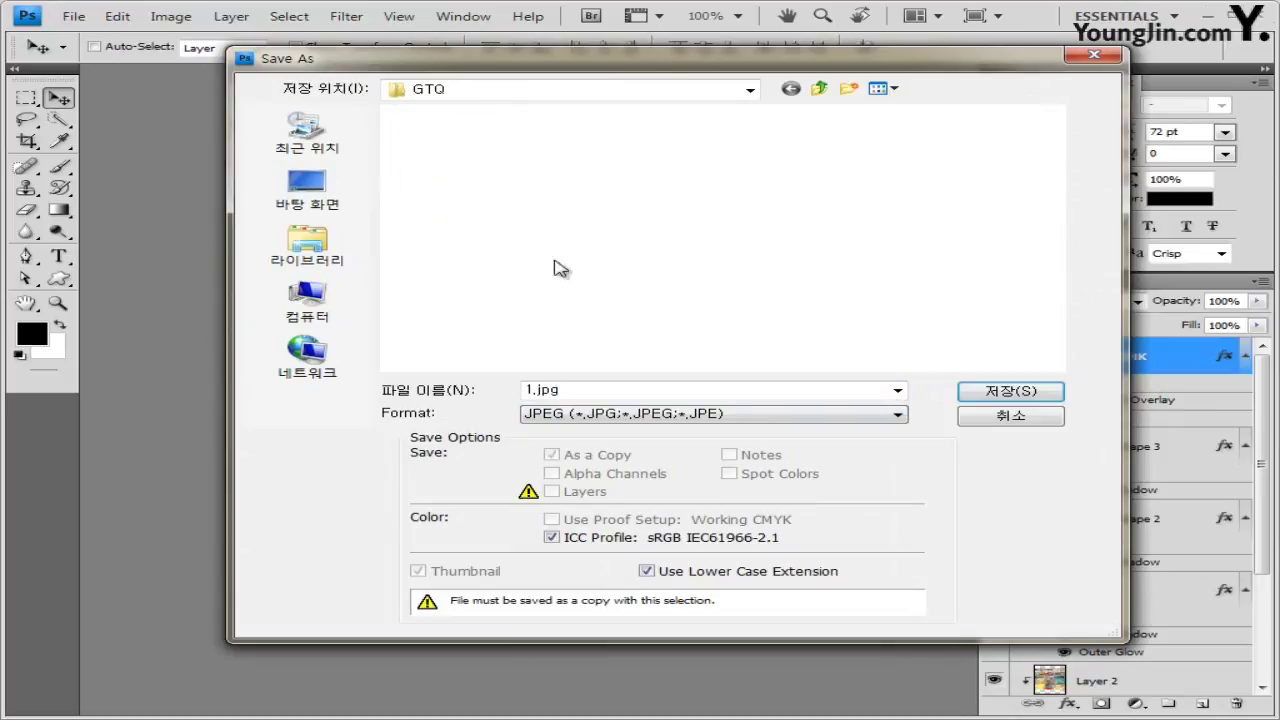
{"action": "left_click", "coordinate": [492, 200]}
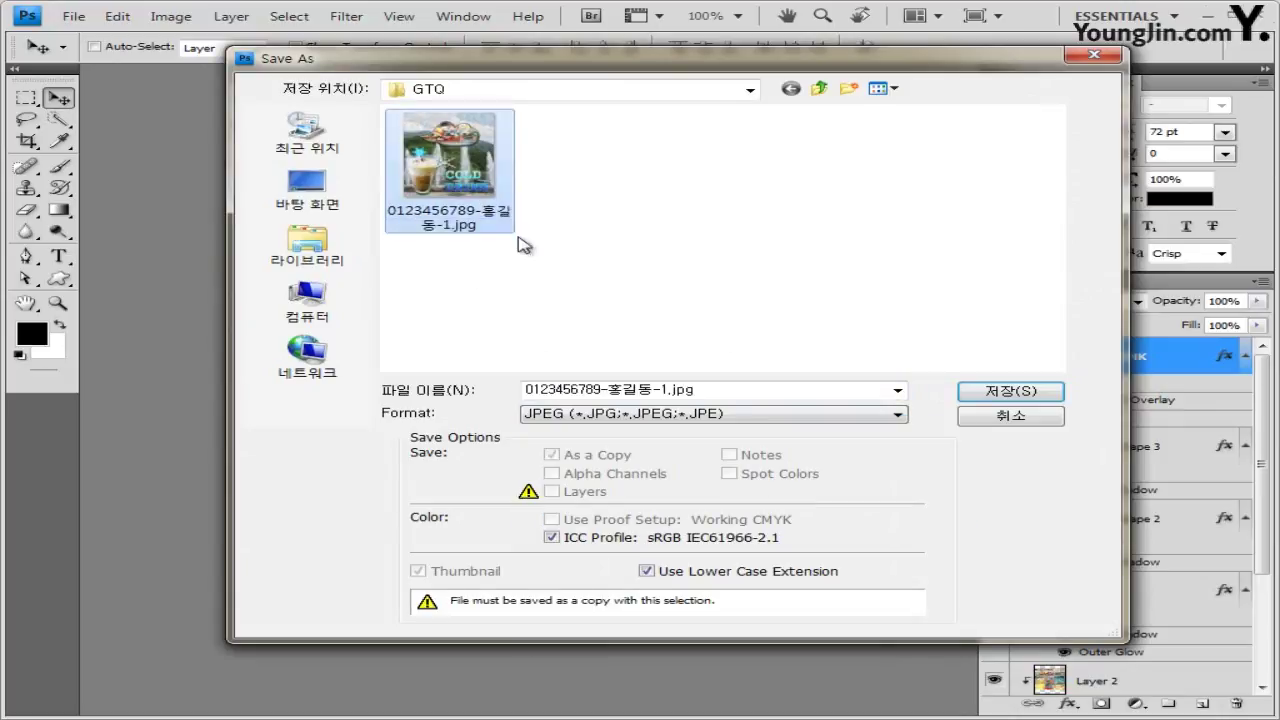
{"action": "left_click", "coordinate": [637, 416]}
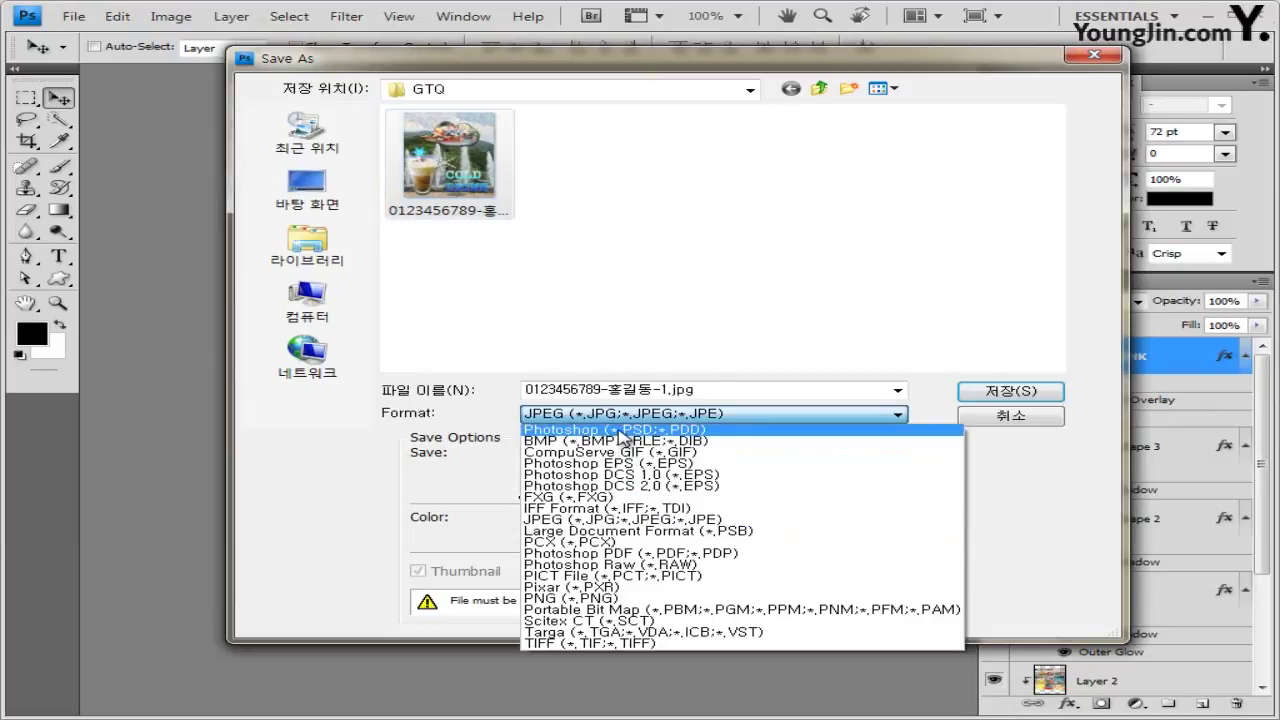
{"action": "left_click", "coordinate": [622, 430]}
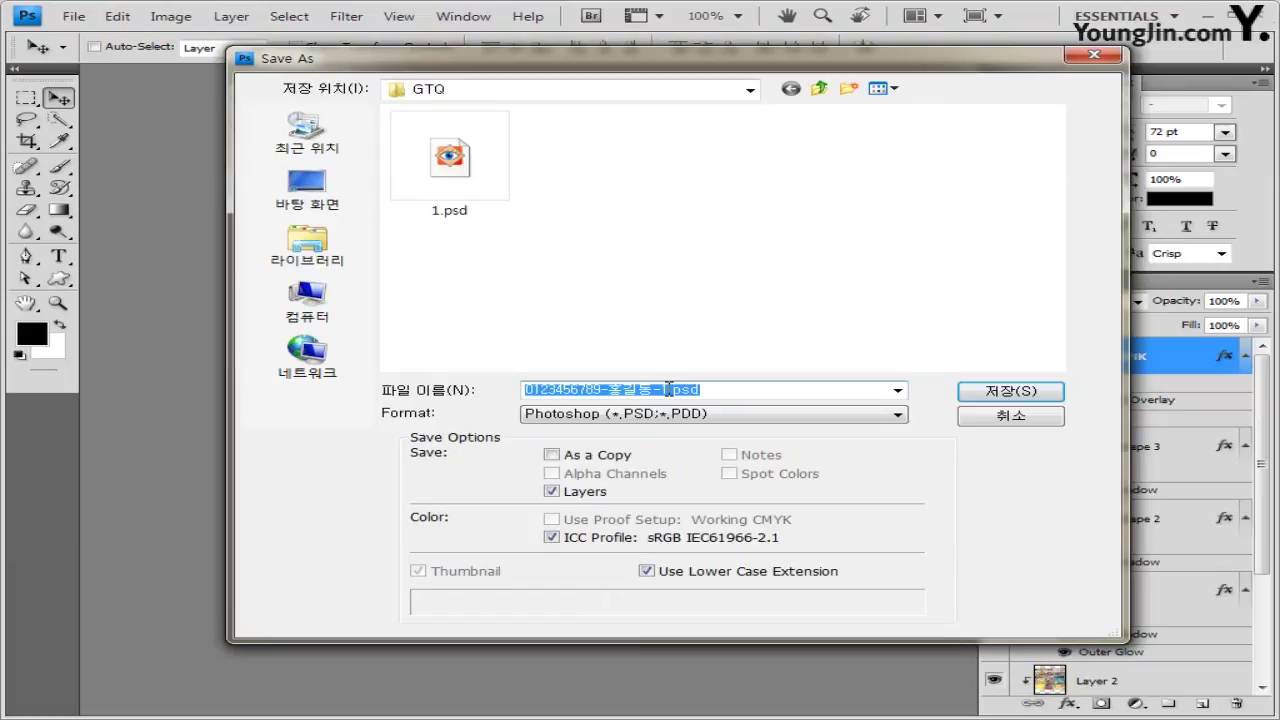
{"action": "left_click_drag", "start_coordinate": [668, 389], "coordinate": [750, 391]}
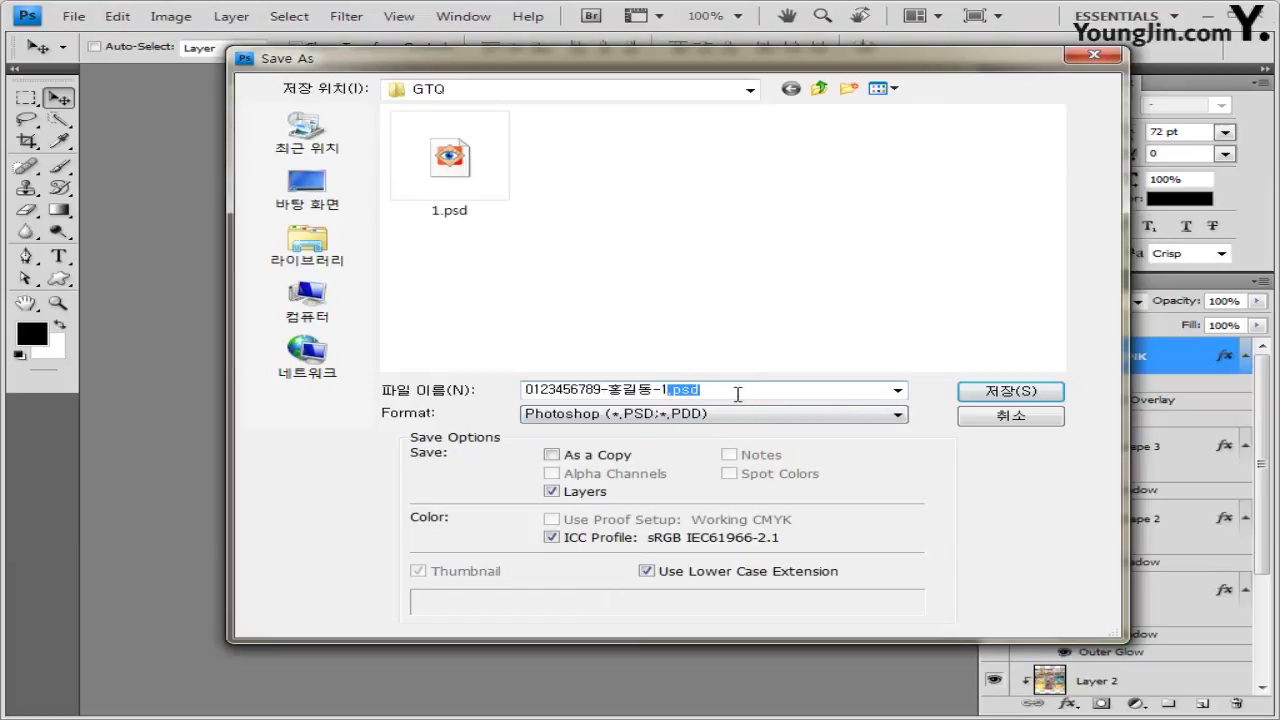
{"action": "left_click", "coordinate": [1040, 391]}
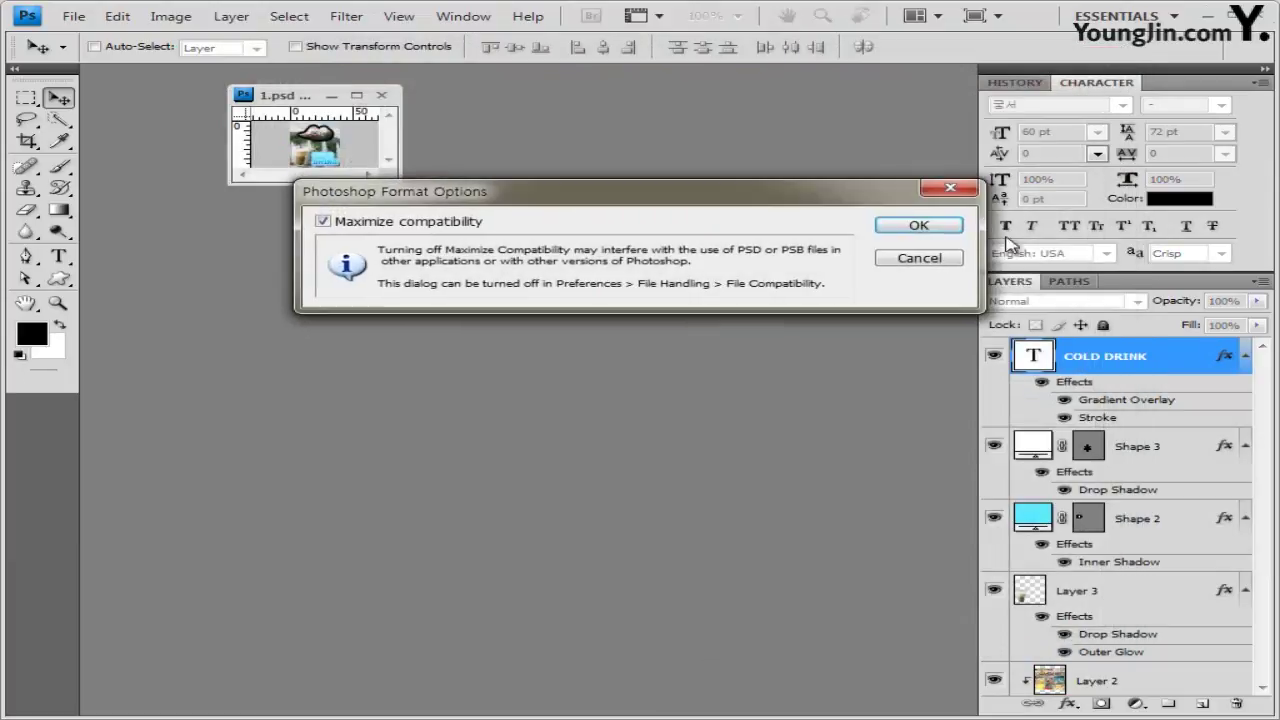
{"action": "left_click", "coordinate": [915, 225]}
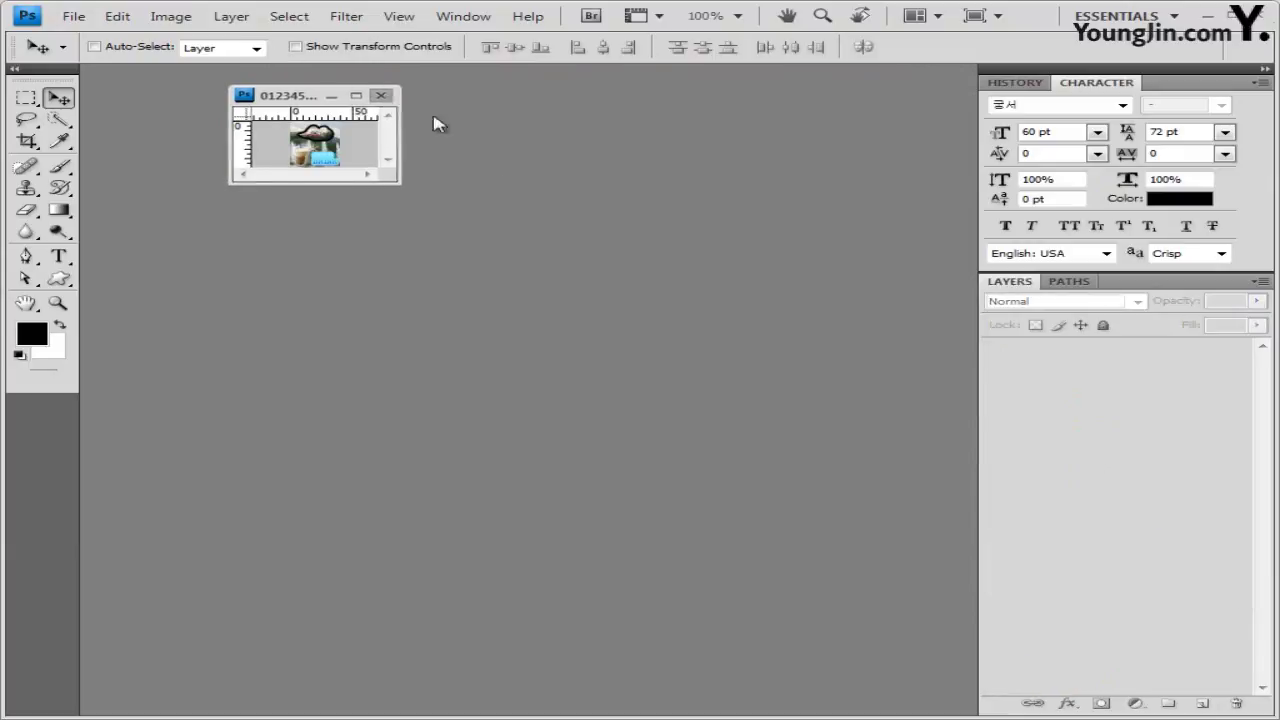
Show the GTQ folder's files as a simple list and select the exam JPG and PSD to check their names
{"action": "left_click", "coordinate": [74, 16]}
{"action": "left_click", "coordinate": [86, 54]}
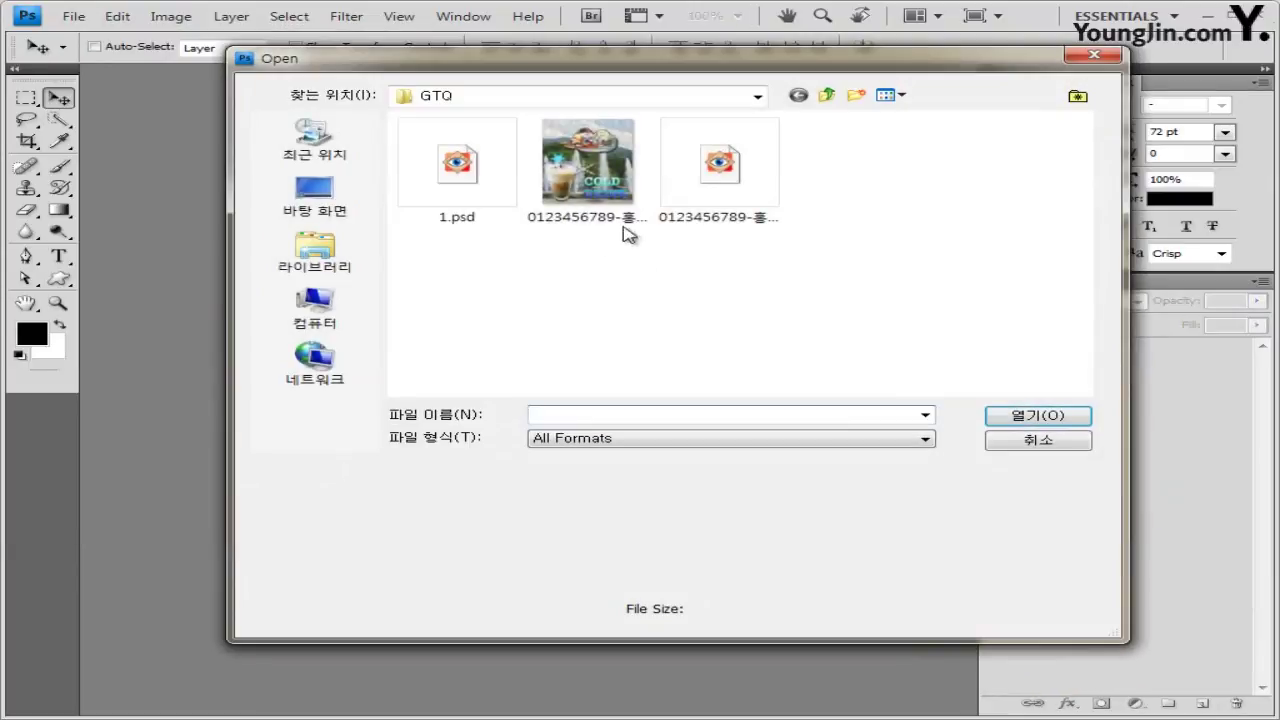
{"action": "left_click", "coordinate": [887, 95]}
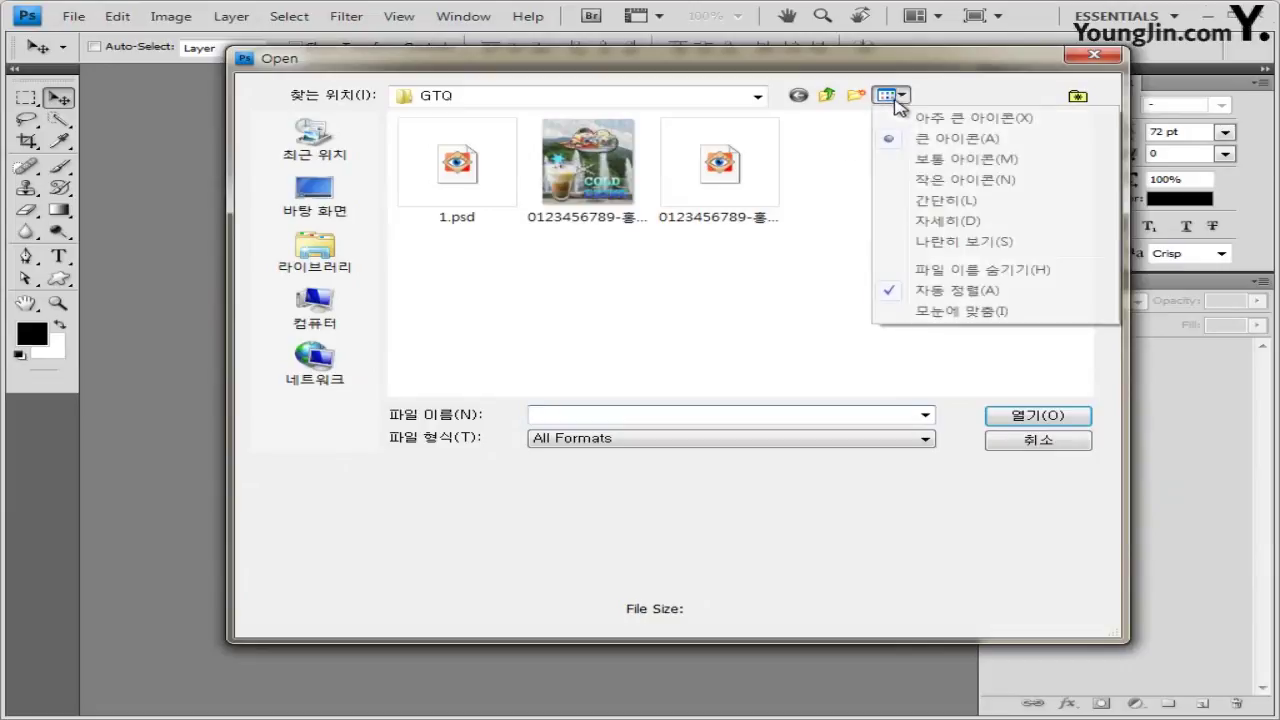
{"action": "left_click", "coordinate": [937, 200]}
{"action": "left_click_drag", "start_coordinate": [686, 195], "coordinate": [395, 132]}
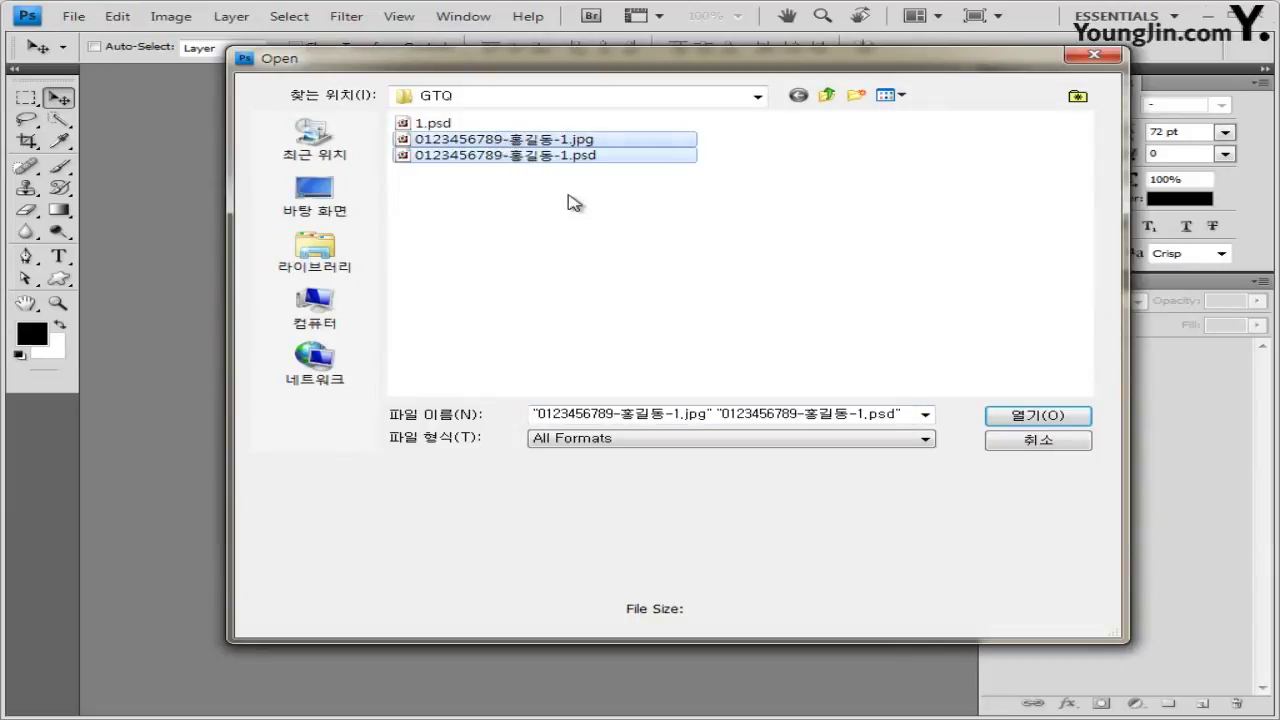
Close the file listing and create a white 400 × 500 pixel RGB document at 72 pixels/inch in a floating window with the grid shown
{"action": "left_click", "coordinate": [1062, 444]}
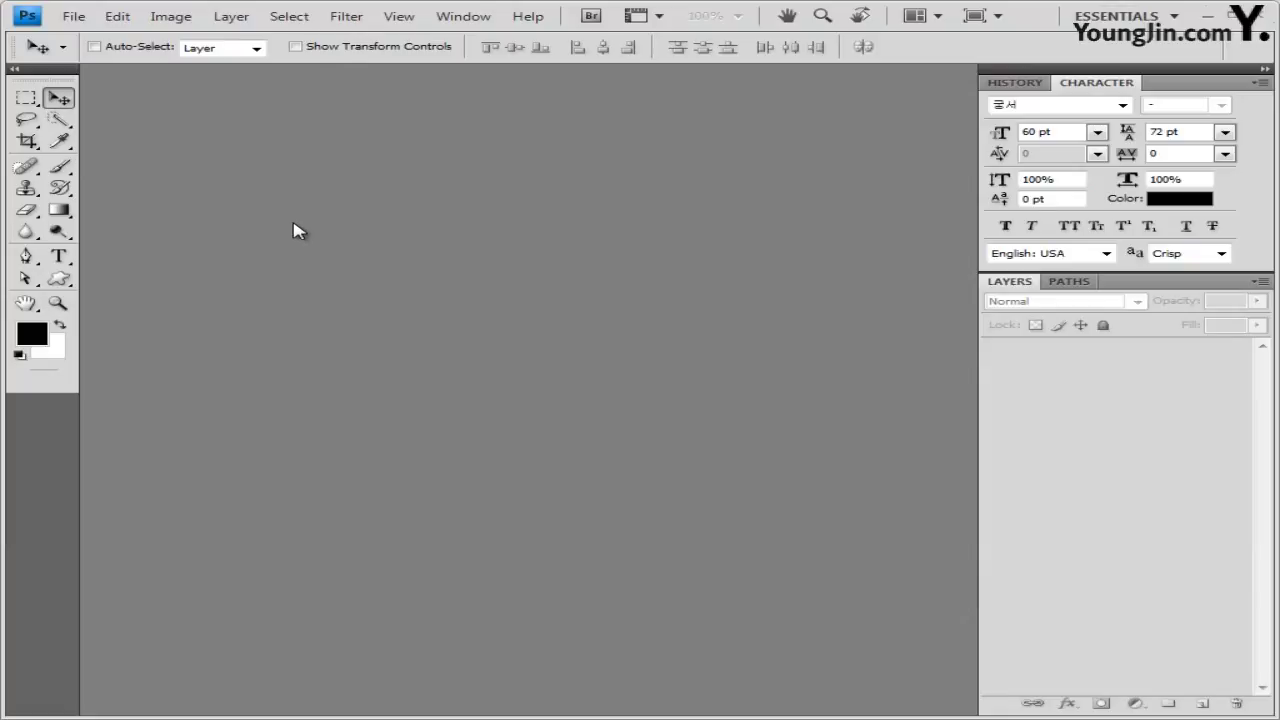
{"action": "key", "text": "ctrl+n"}
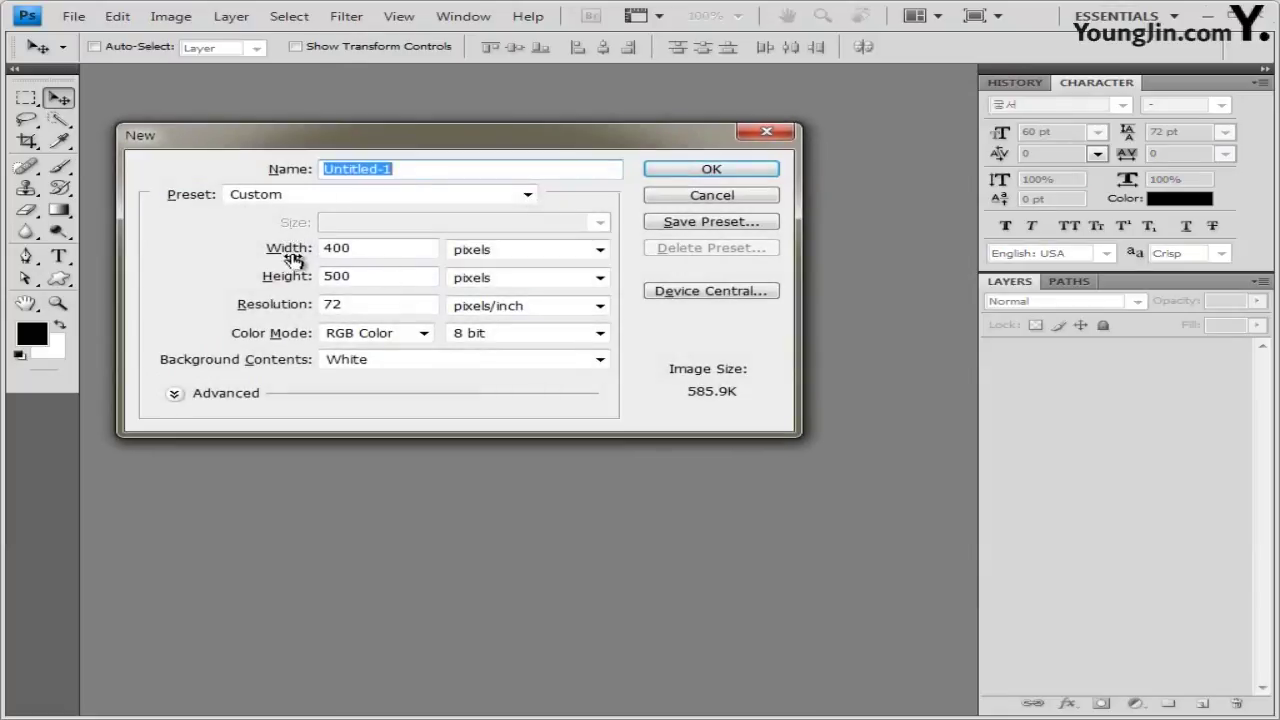
{"action": "left_click", "coordinate": [750, 176]}
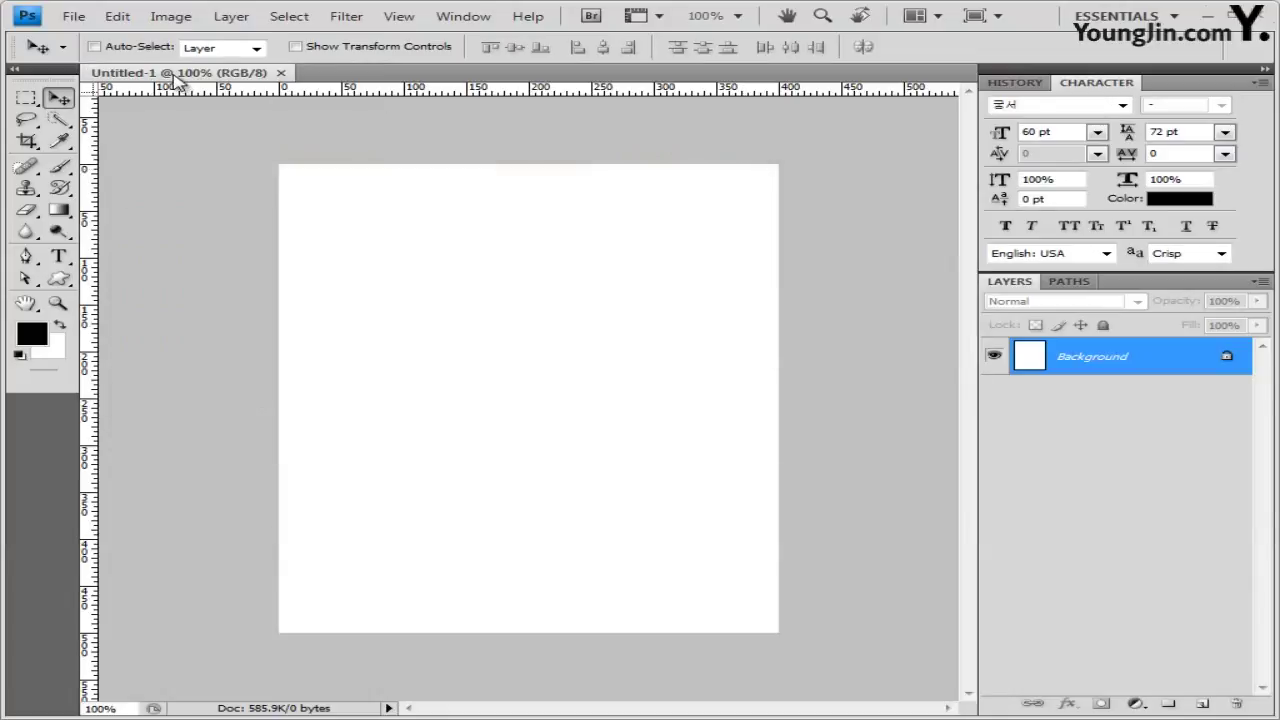
{"action": "left_click_drag", "start_coordinate": [175, 80], "coordinate": [306, 129]}
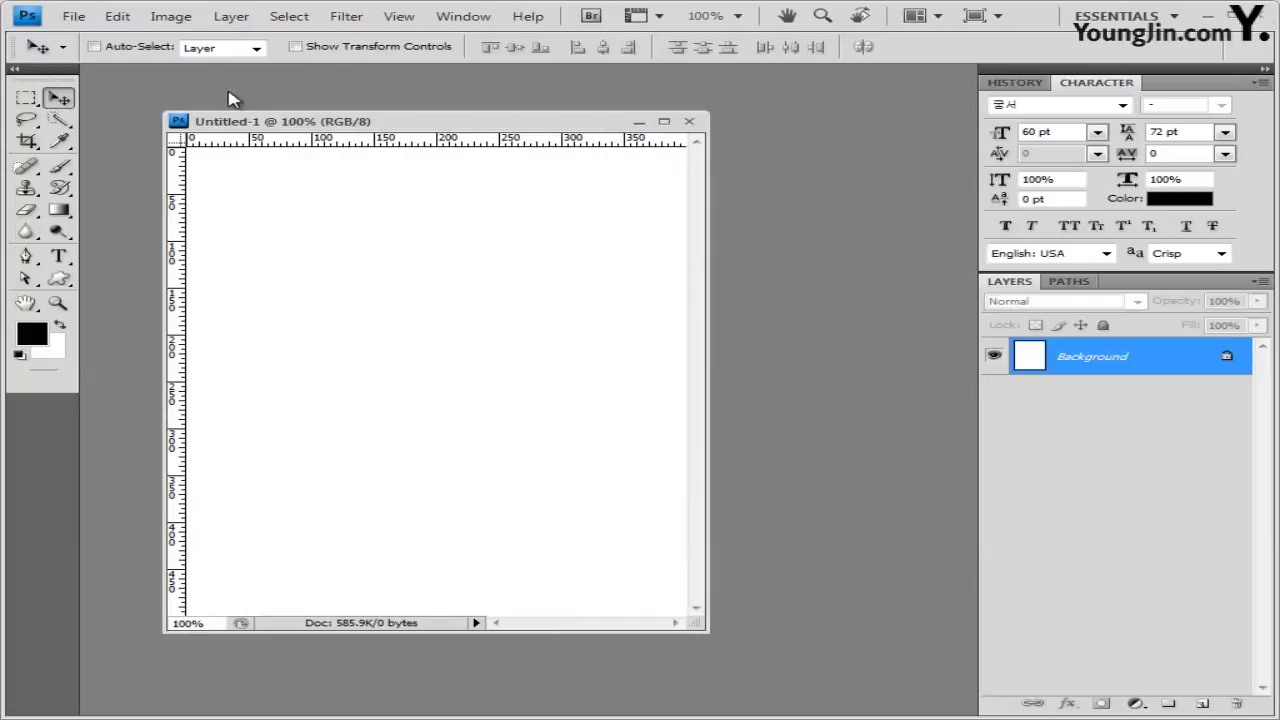
{"action": "key", "text": "ctrl+apostrophe"}
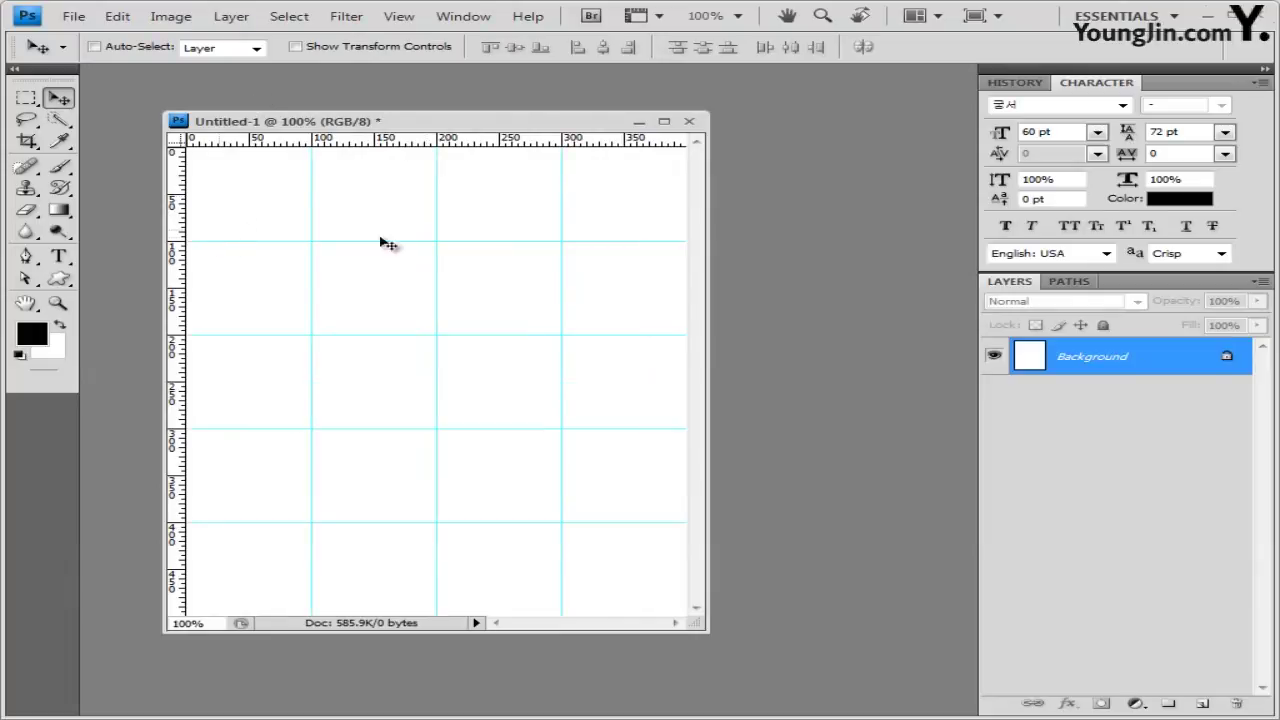
Save the new document in the GTQ folder as a Photoshop file named 2
{"action": "left_click", "coordinate": [76, 17]}
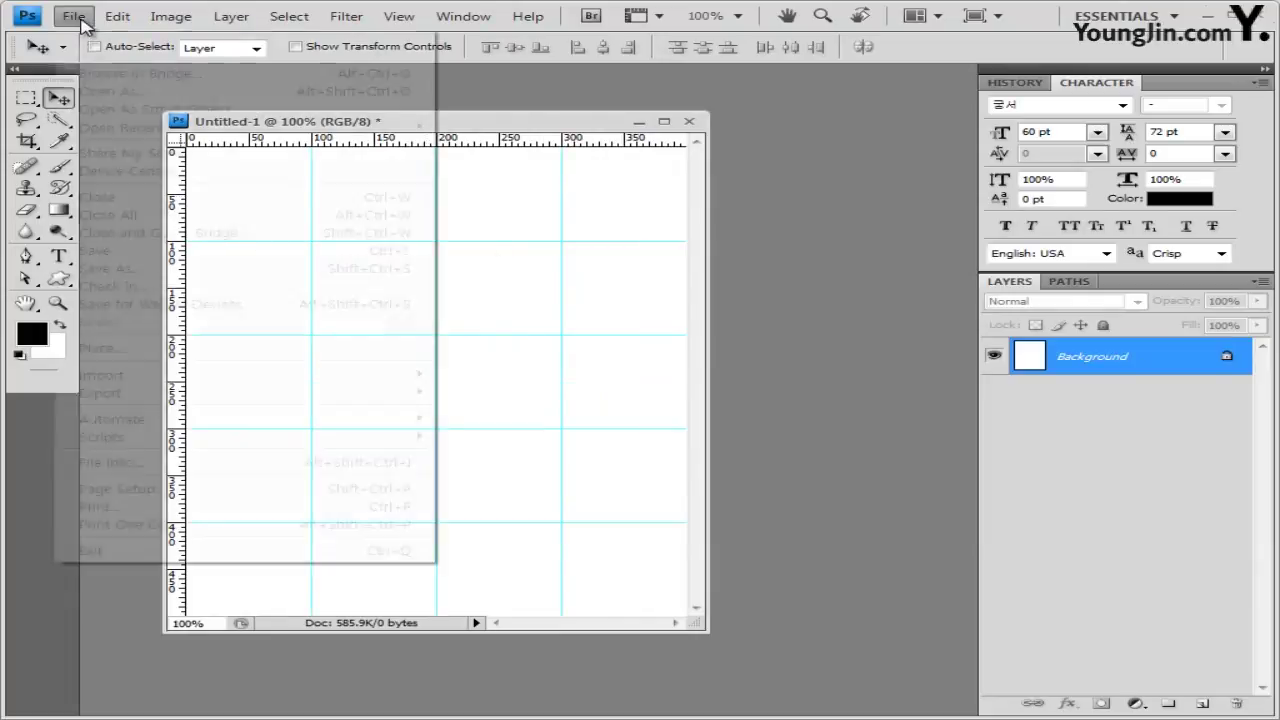
{"action": "left_click", "coordinate": [112, 268]}
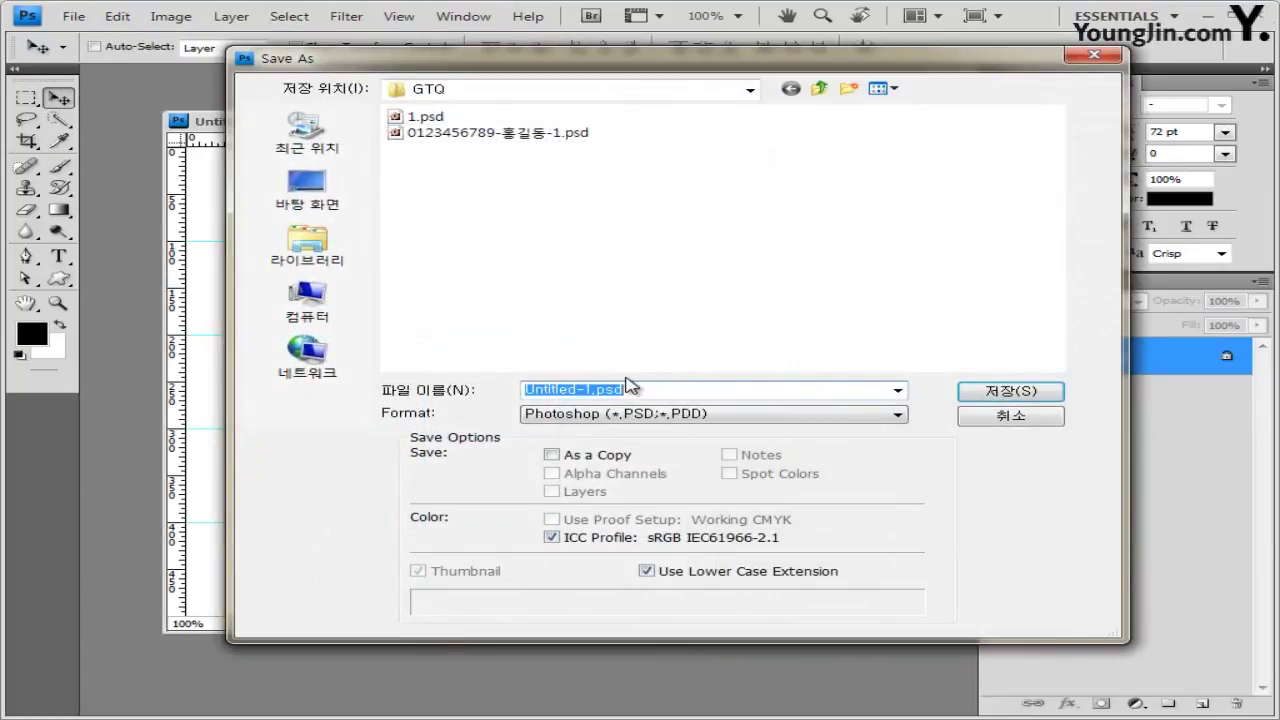
{"action": "type", "text": "2"}
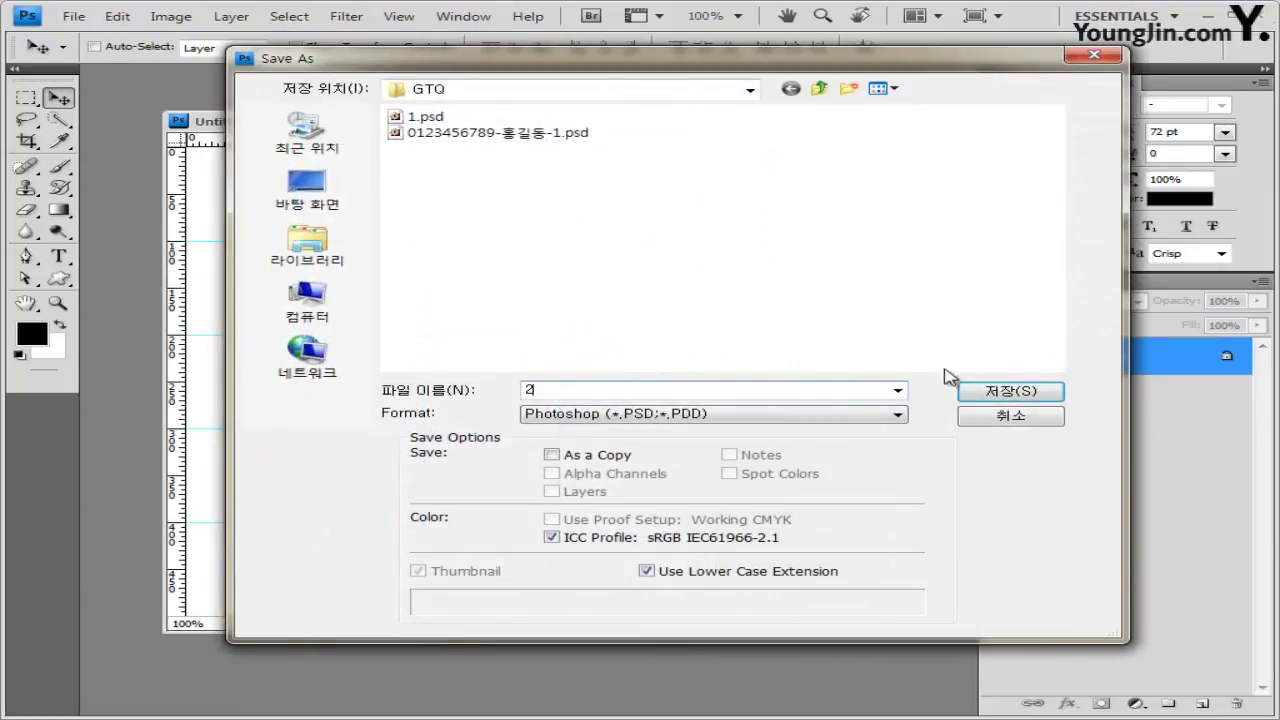
{"action": "left_click", "coordinate": [1043, 396]}
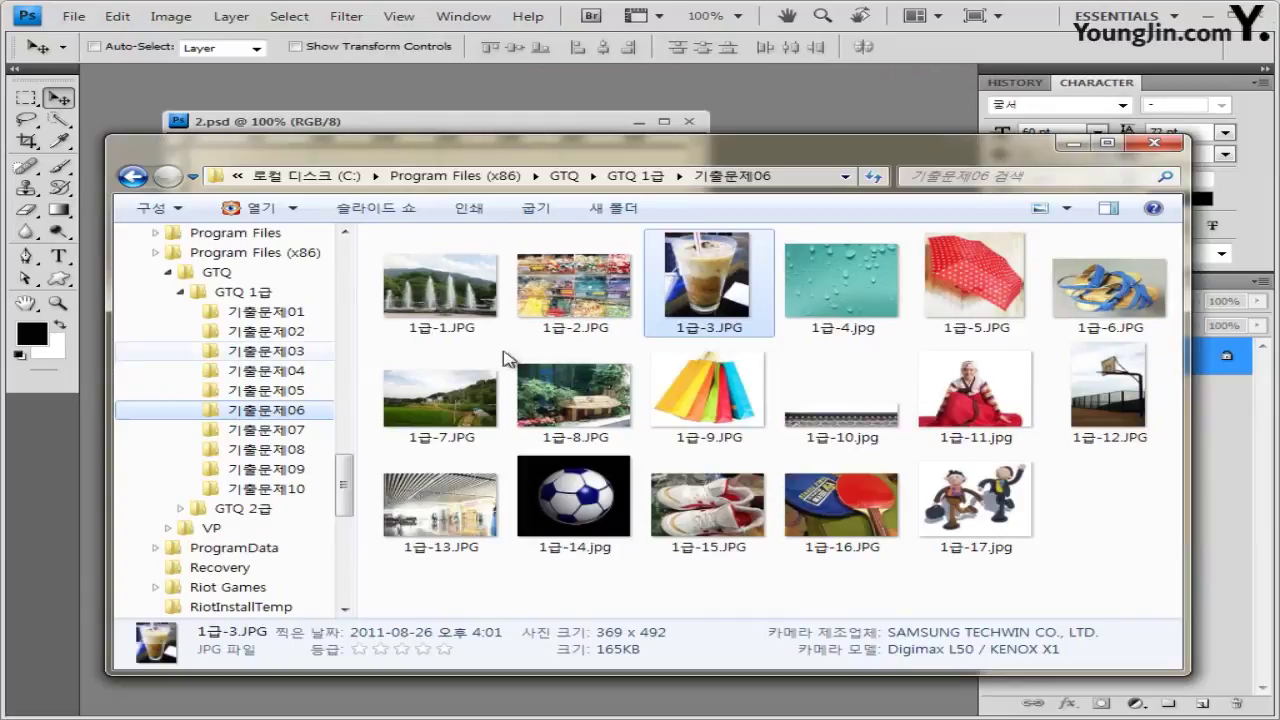
Copy the whole water-drop image 1급-4.jpg into 2.psd and shift the pasted layer about 120 pixels to the left
{"action": "left_click_drag", "start_coordinate": [845, 295], "coordinate": [745, 110]}
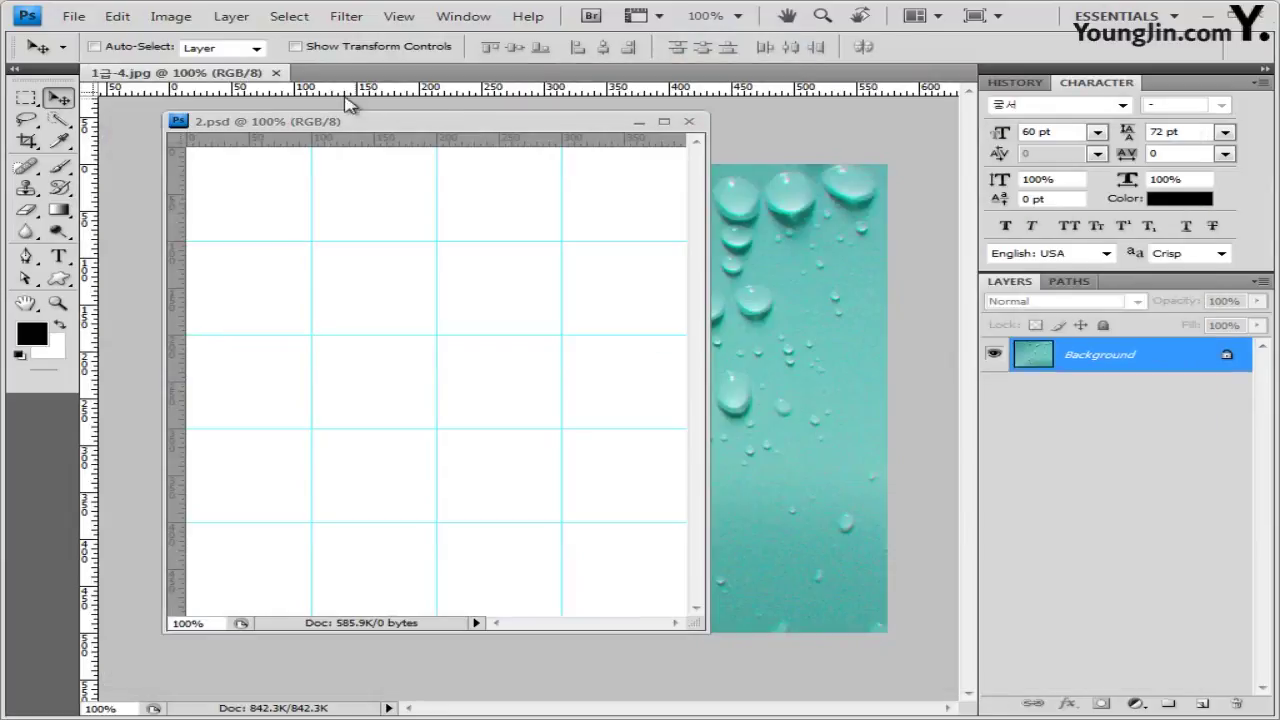
{"action": "left_click_drag", "start_coordinate": [210, 78], "coordinate": [794, 204]}
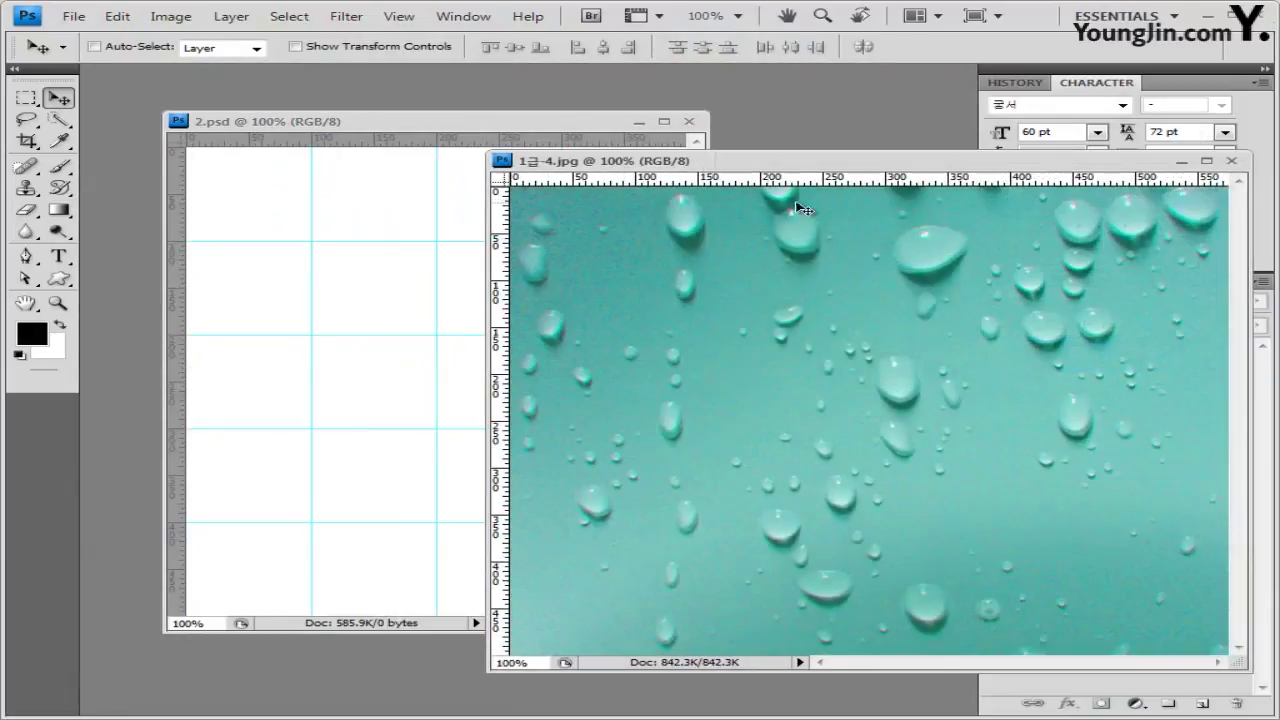
{"action": "key", "text": "ctrl+a"}
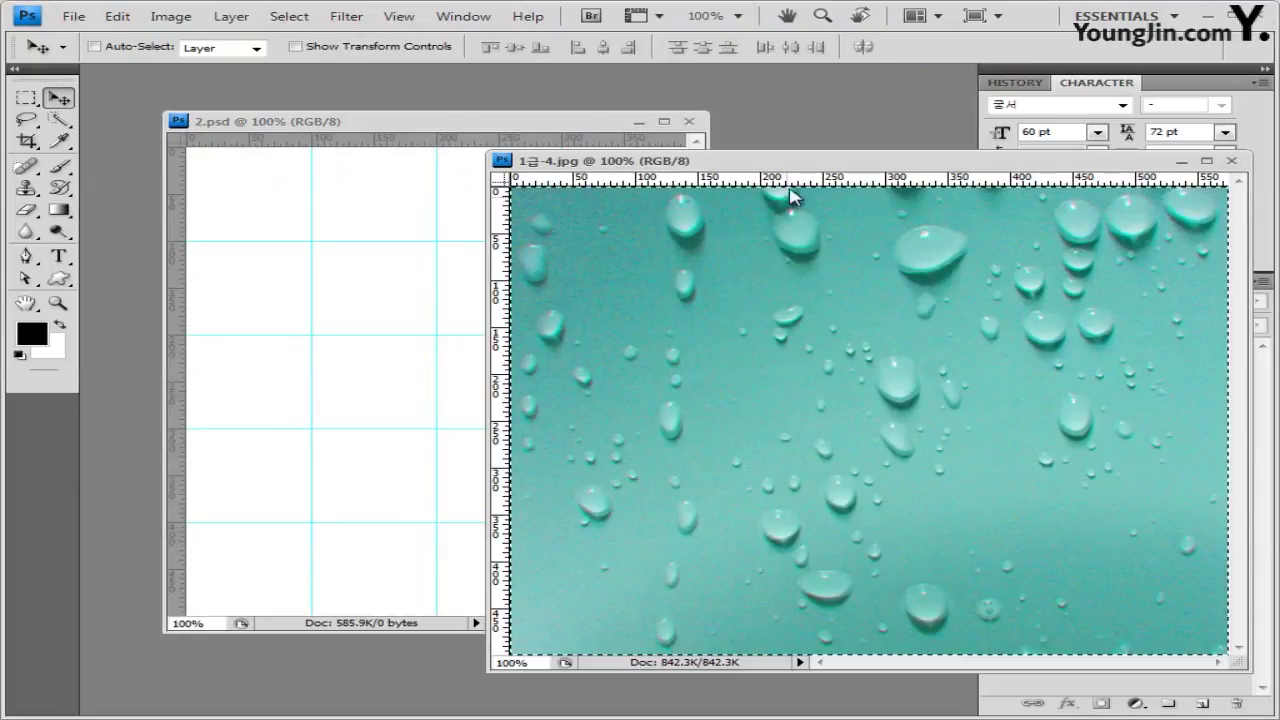
{"action": "left_click", "coordinate": [1231, 162]}
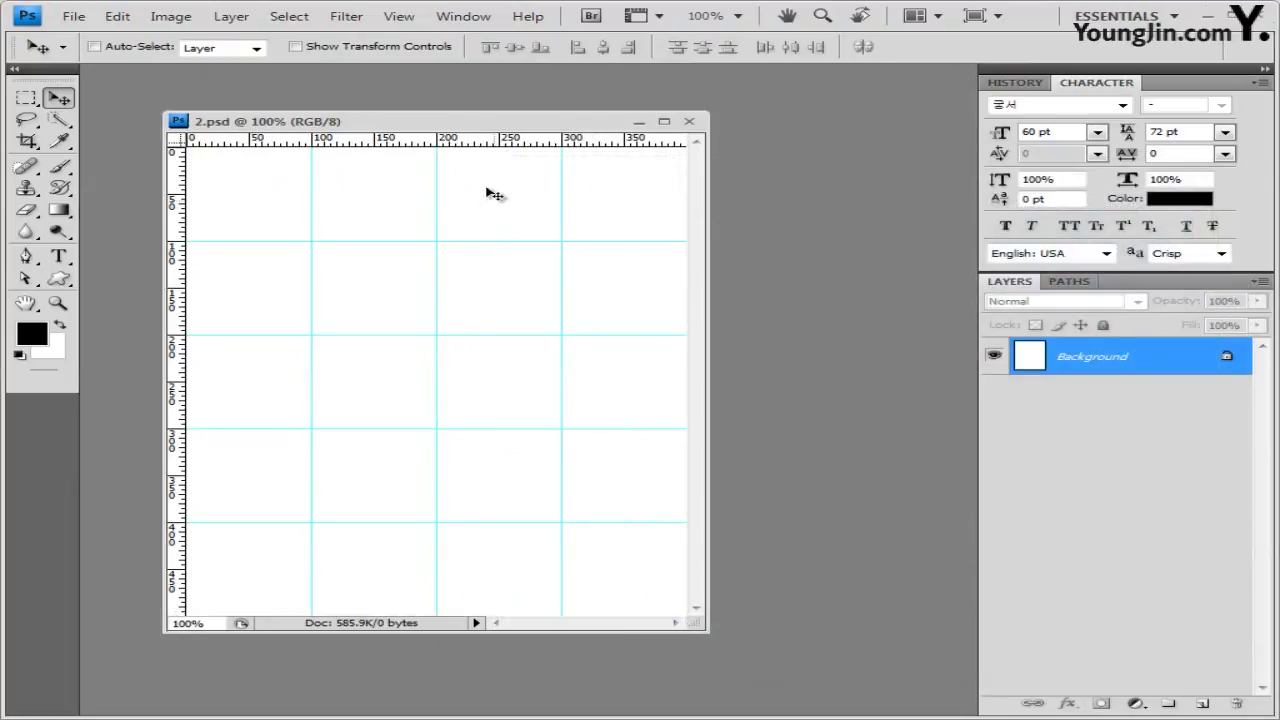
{"action": "key", "text": "ctrl+v"}
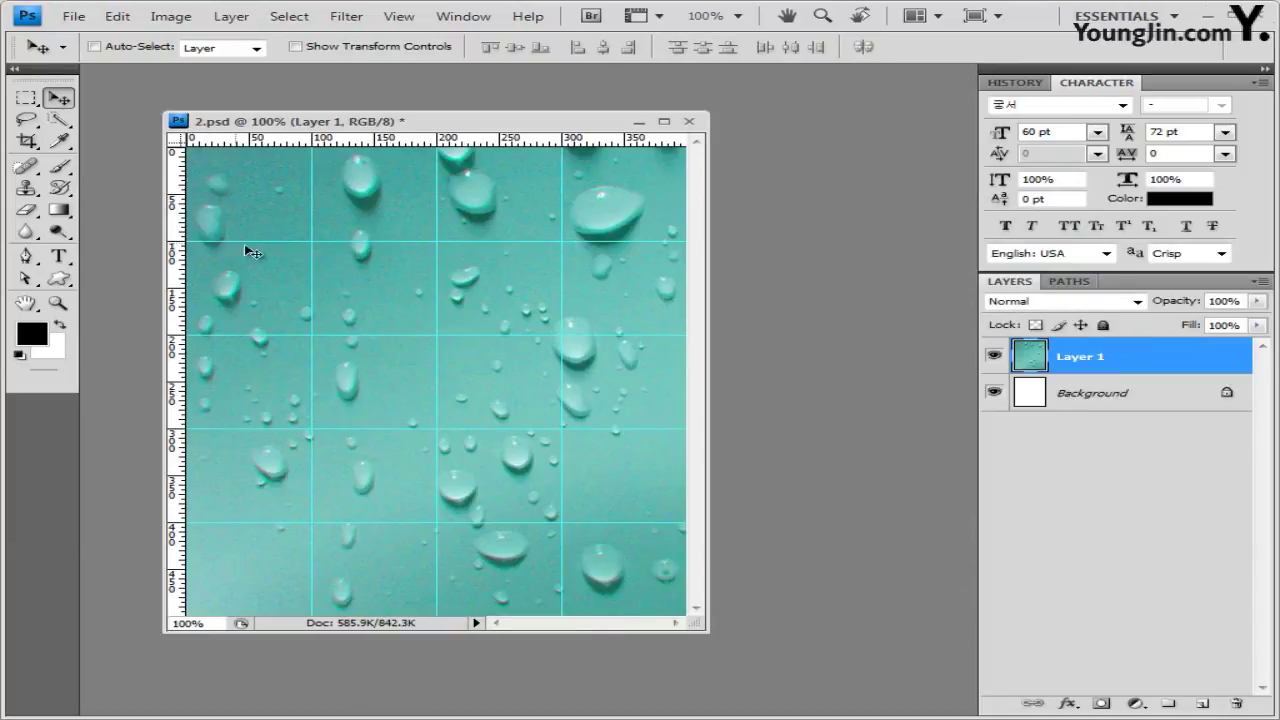
{"action": "left_click_drag", "start_coordinate": [381, 192], "coordinate": [228, 188]}
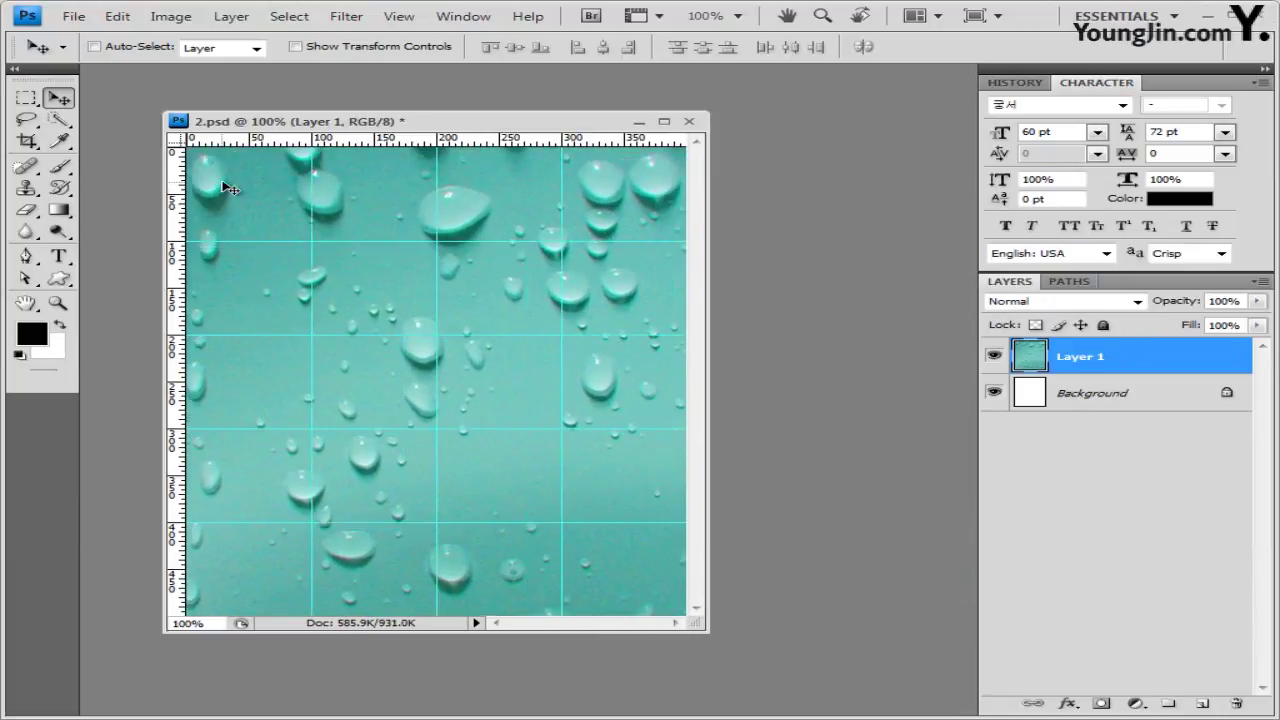
Apply the Mosaic Tiles texture filter to the water-drop layer
{"action": "left_click", "coordinate": [362, 22]}
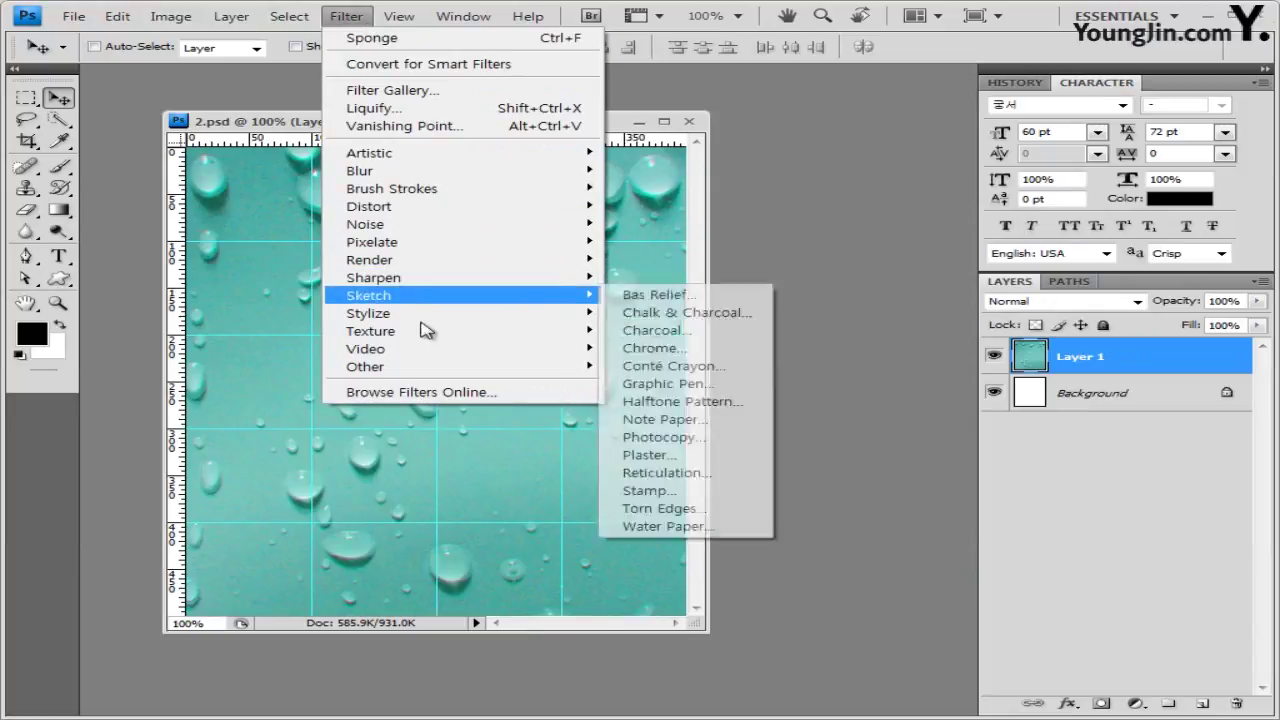
{"action": "mouse_move", "coordinate": [423, 331]}
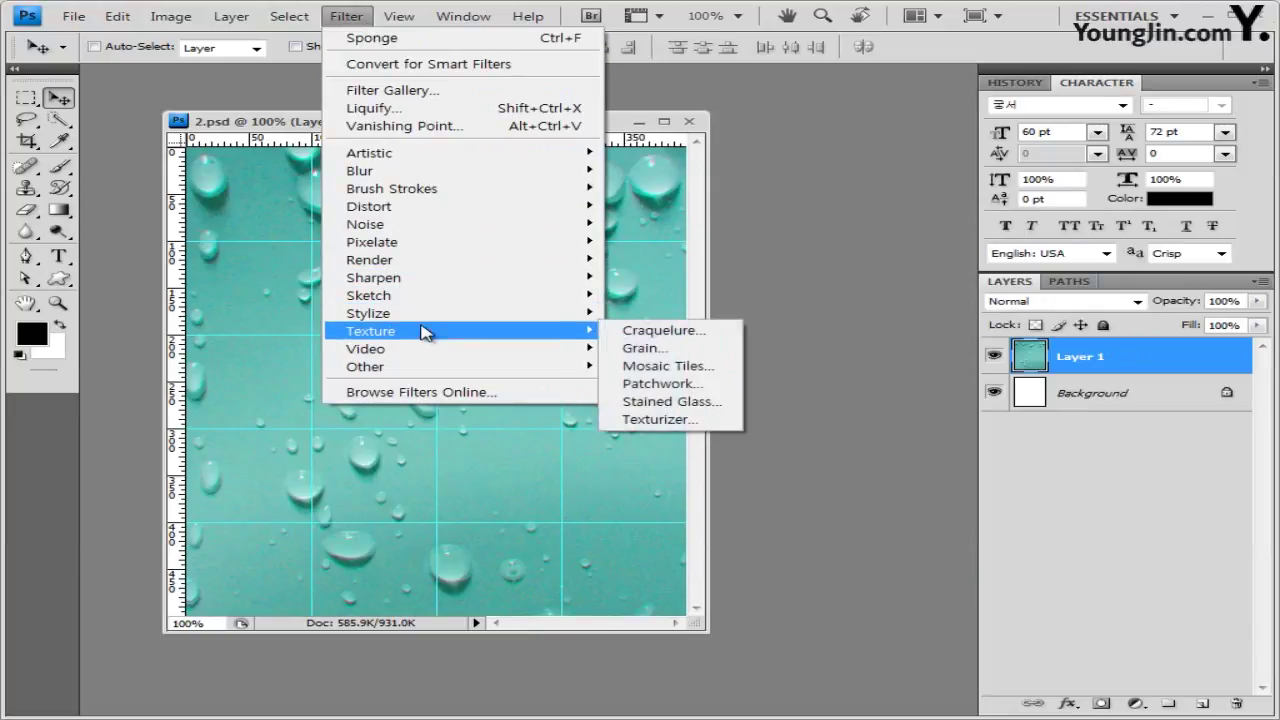
{"action": "left_click", "coordinate": [708, 368]}
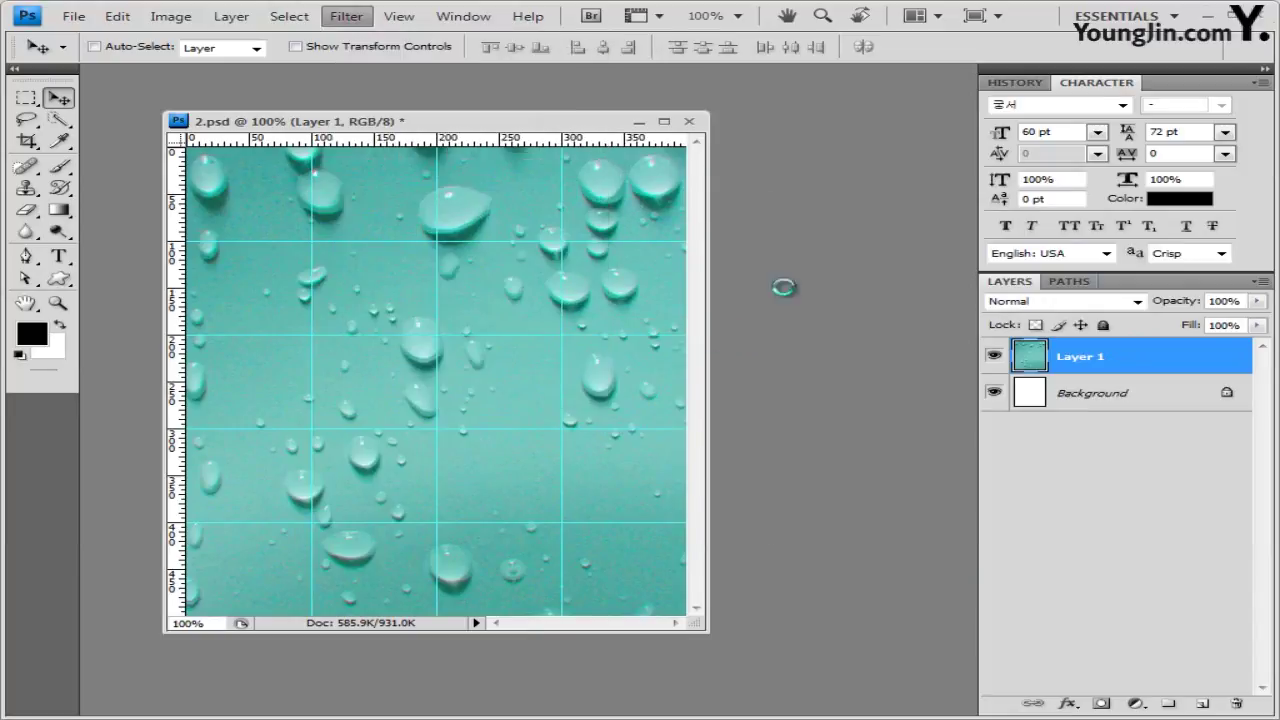
{"action": "left_click", "coordinate": [1124, 55]}
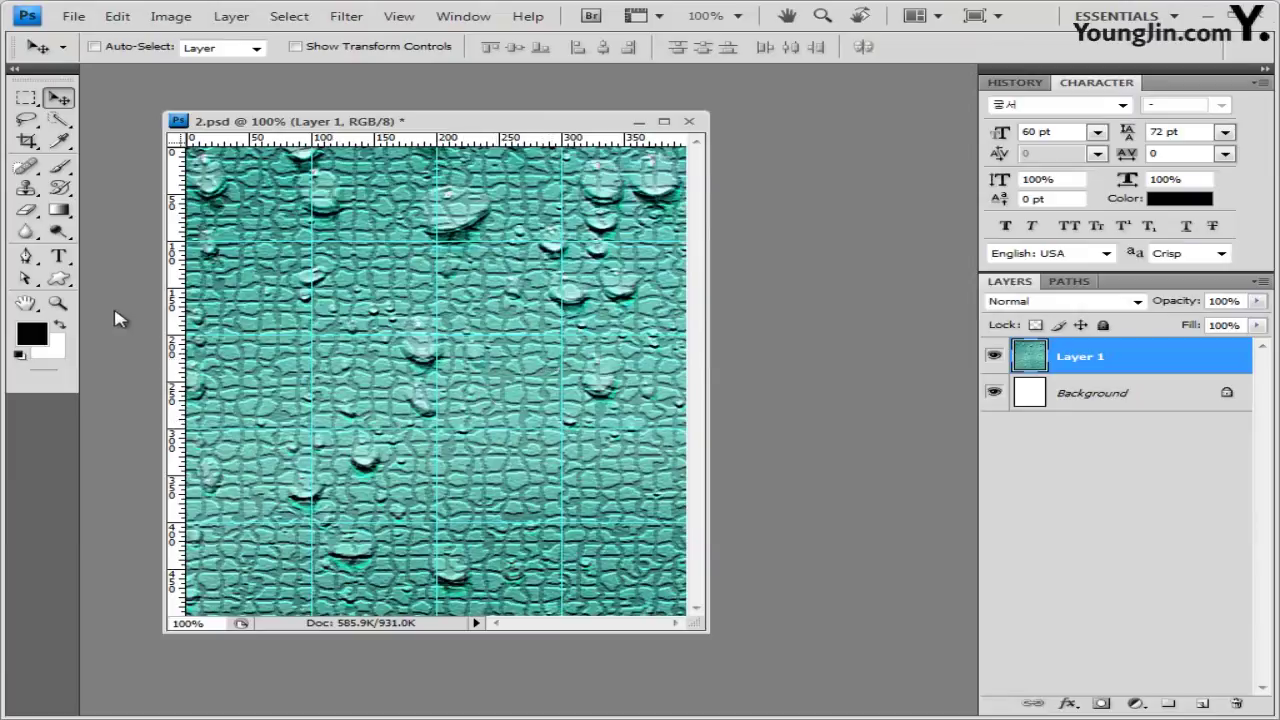
Open the umbrella photo 1급-5.JPG from the 기출문제06 folder in a floating window
{"action": "key", "text": "alt+Tab"}
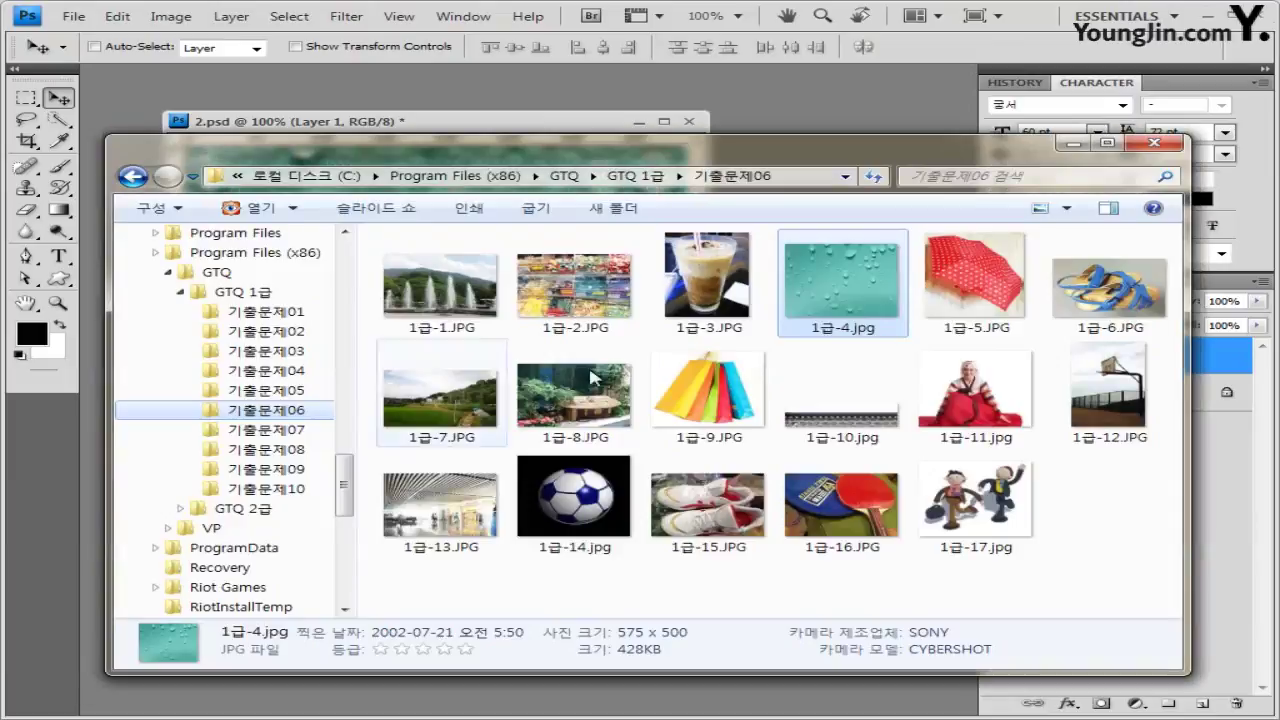
{"action": "left_click_drag", "start_coordinate": [1031, 314], "coordinate": [562, 208]}
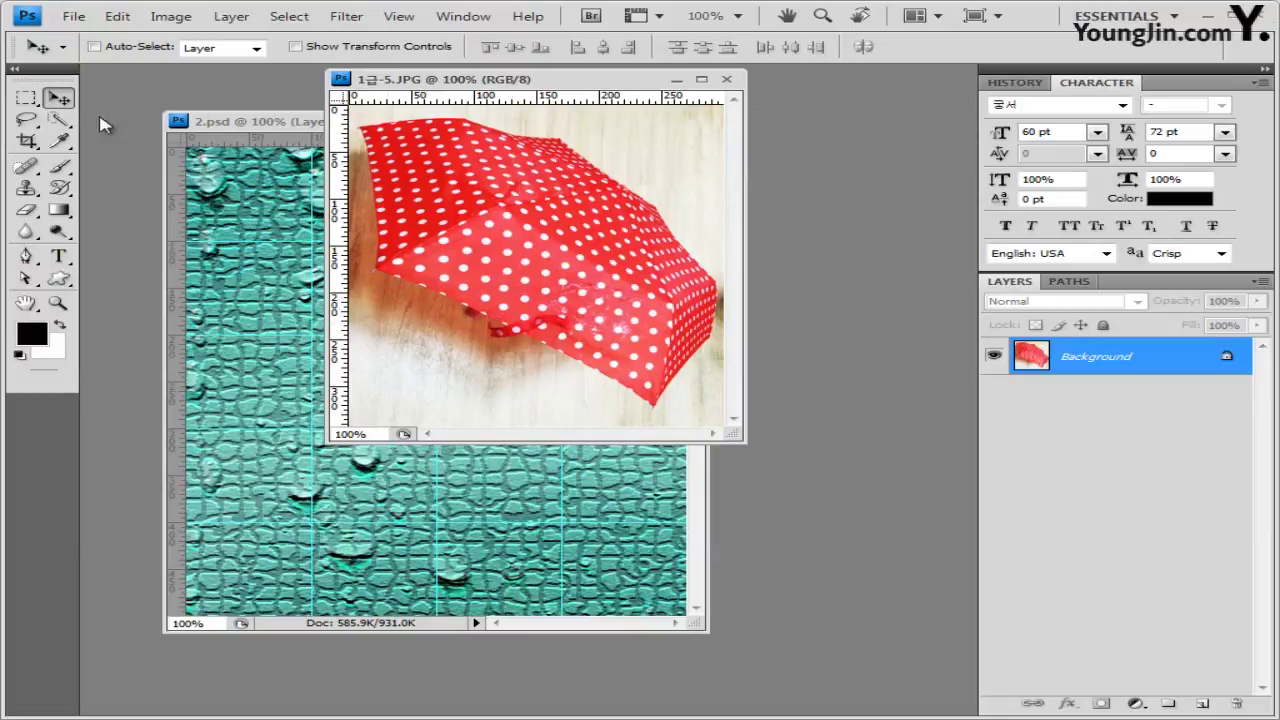
Try selecting the red polka-dot umbrella with the Magic Wand at tolerance 20, adding several areas, and clear the selection
{"action": "left_click_drag", "start_coordinate": [66, 122], "coordinate": [155, 137]}
{"action": "left_click", "coordinate": [503, 212]}
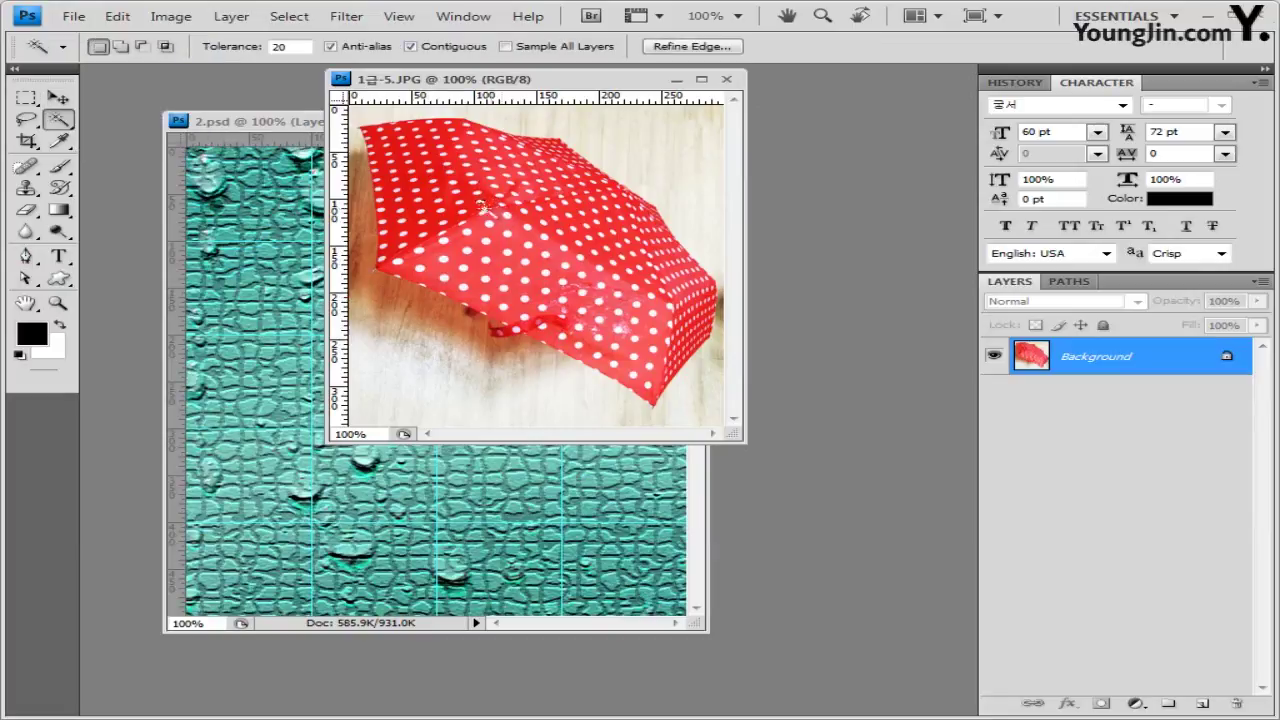
{"action": "left_click", "coordinate": [481, 207], "text": "shift"}
{"action": "left_click", "coordinate": [545, 290], "text": "shift"}
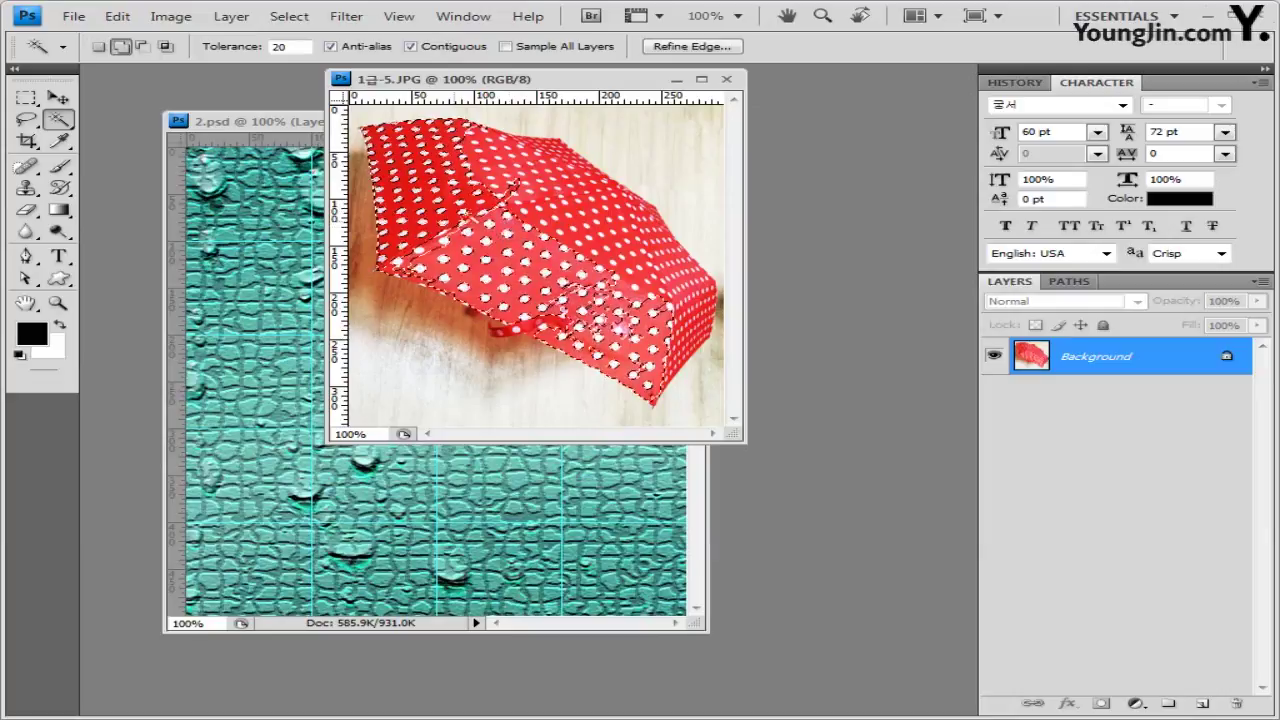
{"action": "left_click", "coordinate": [475, 212], "text": "shift"}
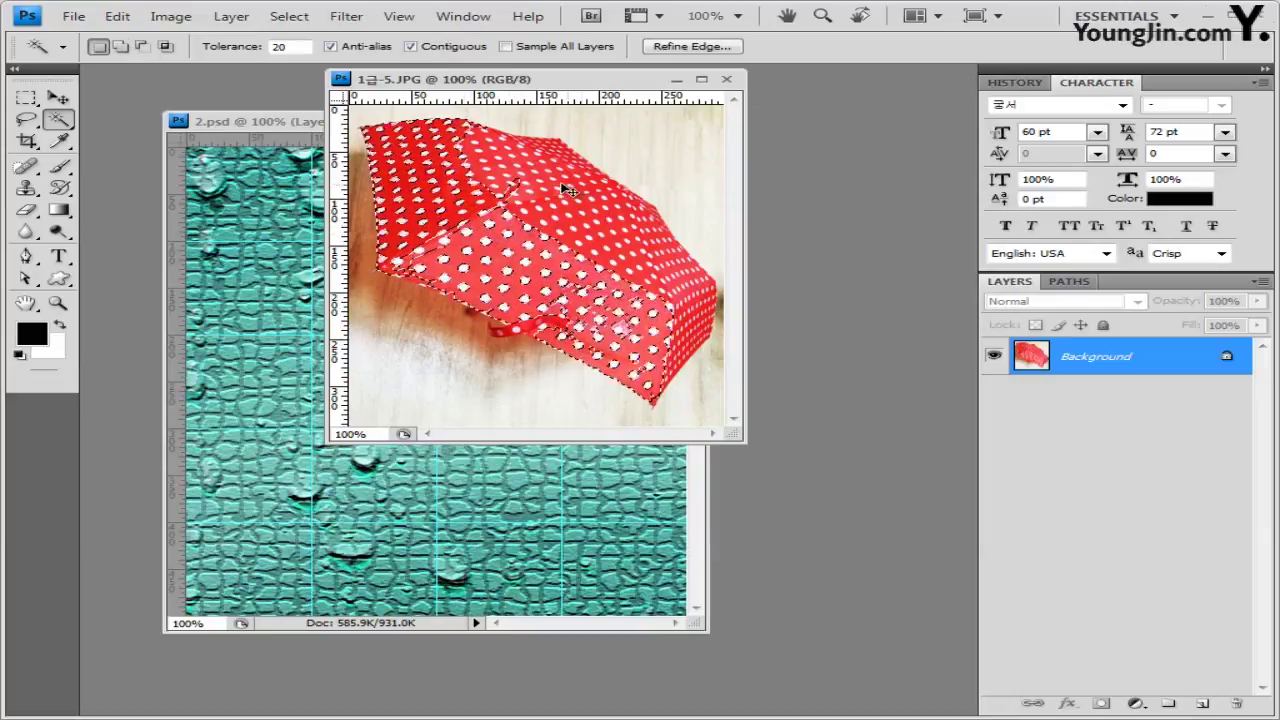
{"action": "key", "text": "ctrl+d"}
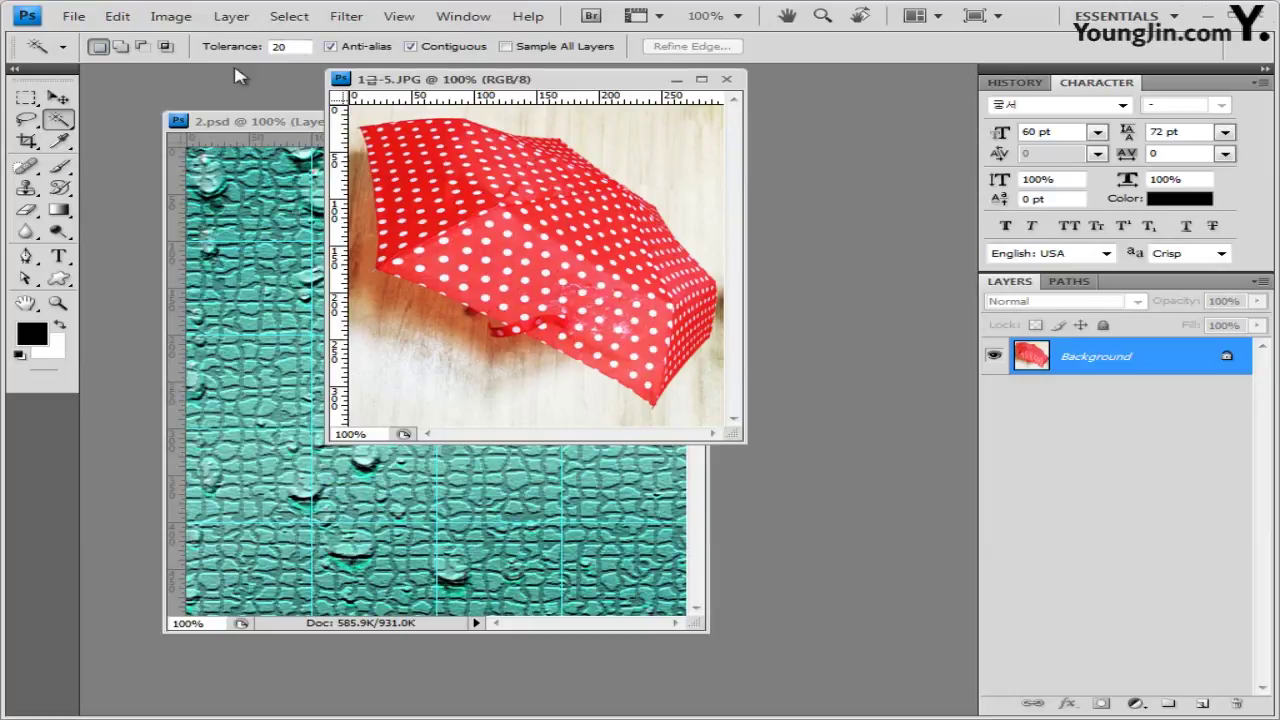
Select the umbrella canopy using the Quick Selection tool with a 20 px brush
{"action": "left_click", "coordinate": [58, 119]}
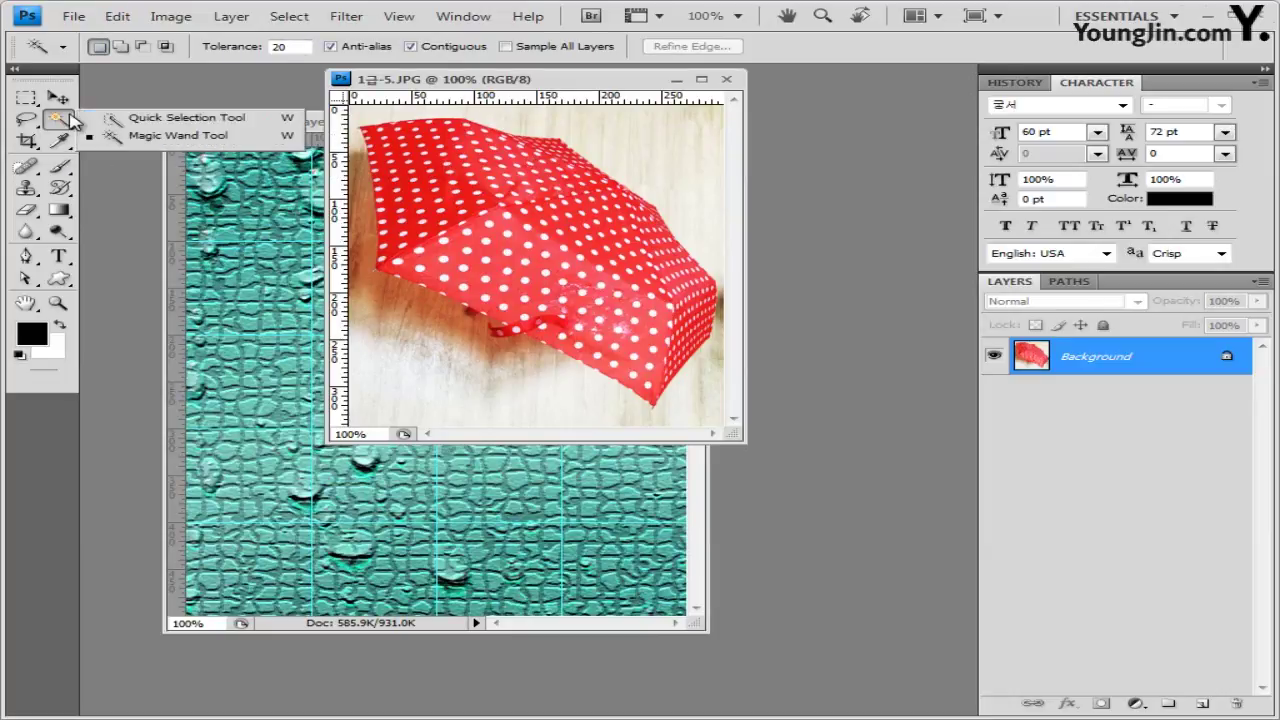
{"action": "left_click", "coordinate": [206, 114]}
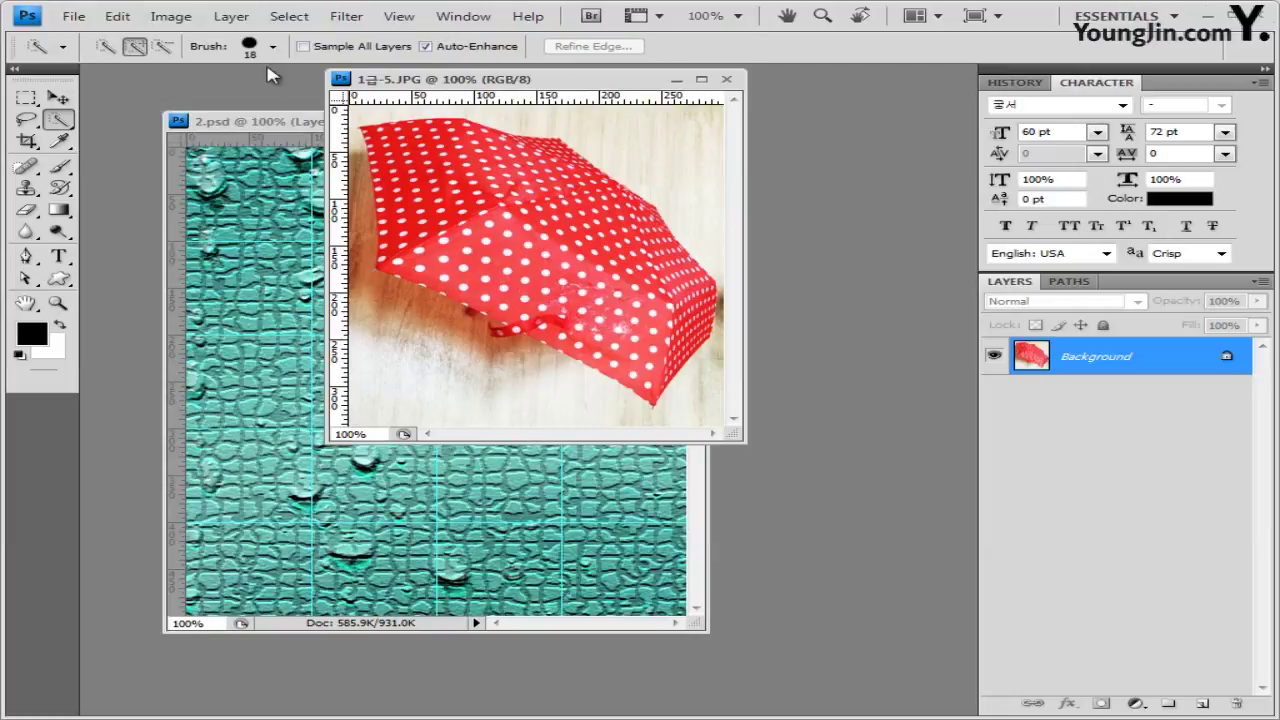
{"action": "left_click", "coordinate": [274, 50]}
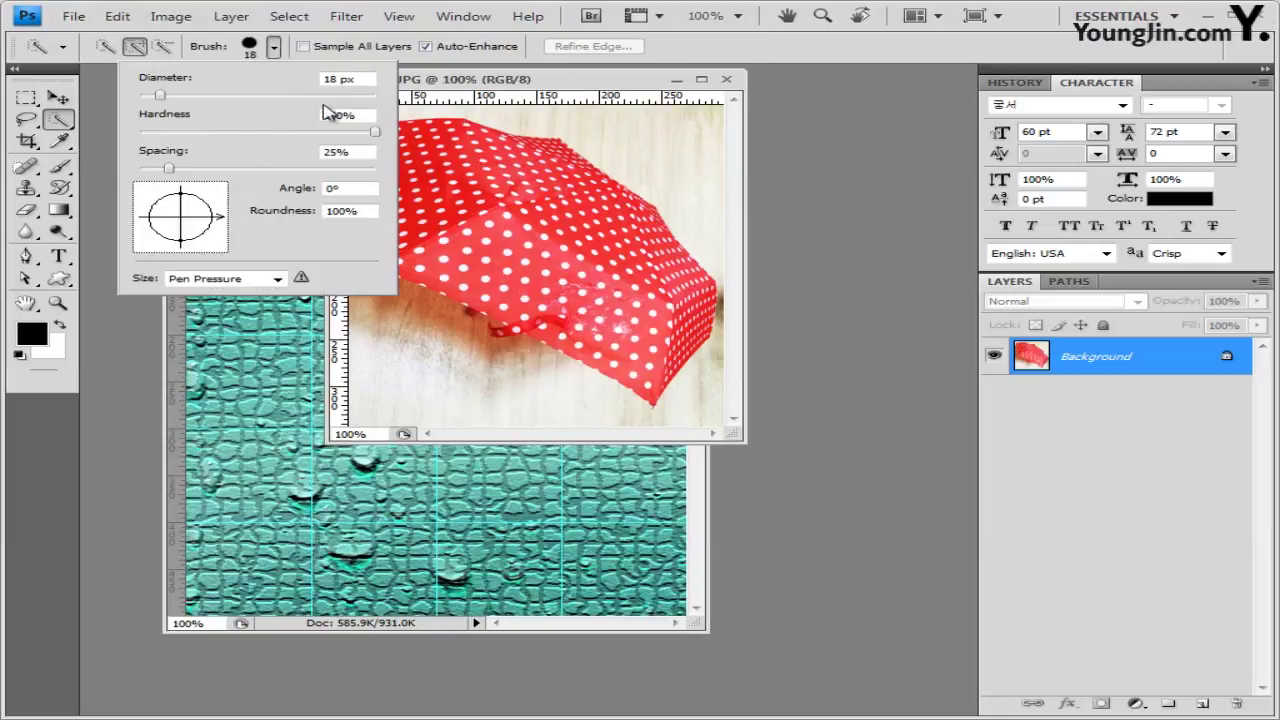
{"action": "key", "text": "BackSpace"}
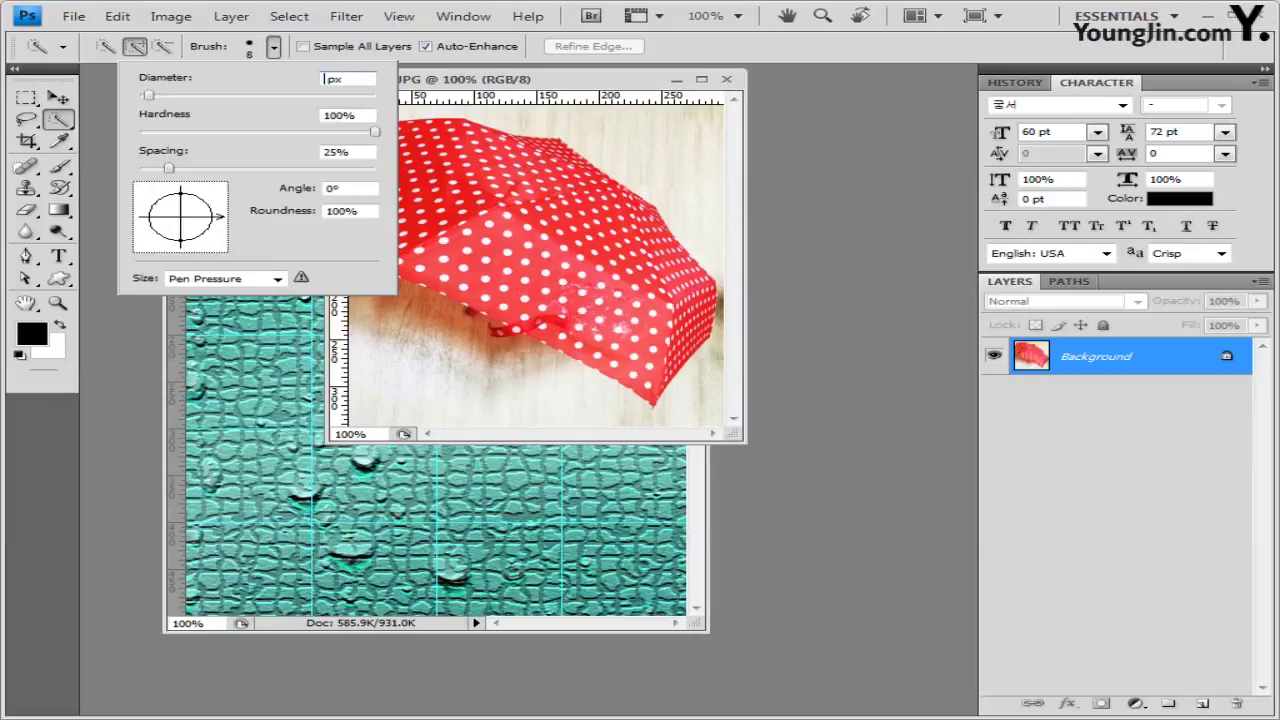
{"action": "type", "text": "20"}
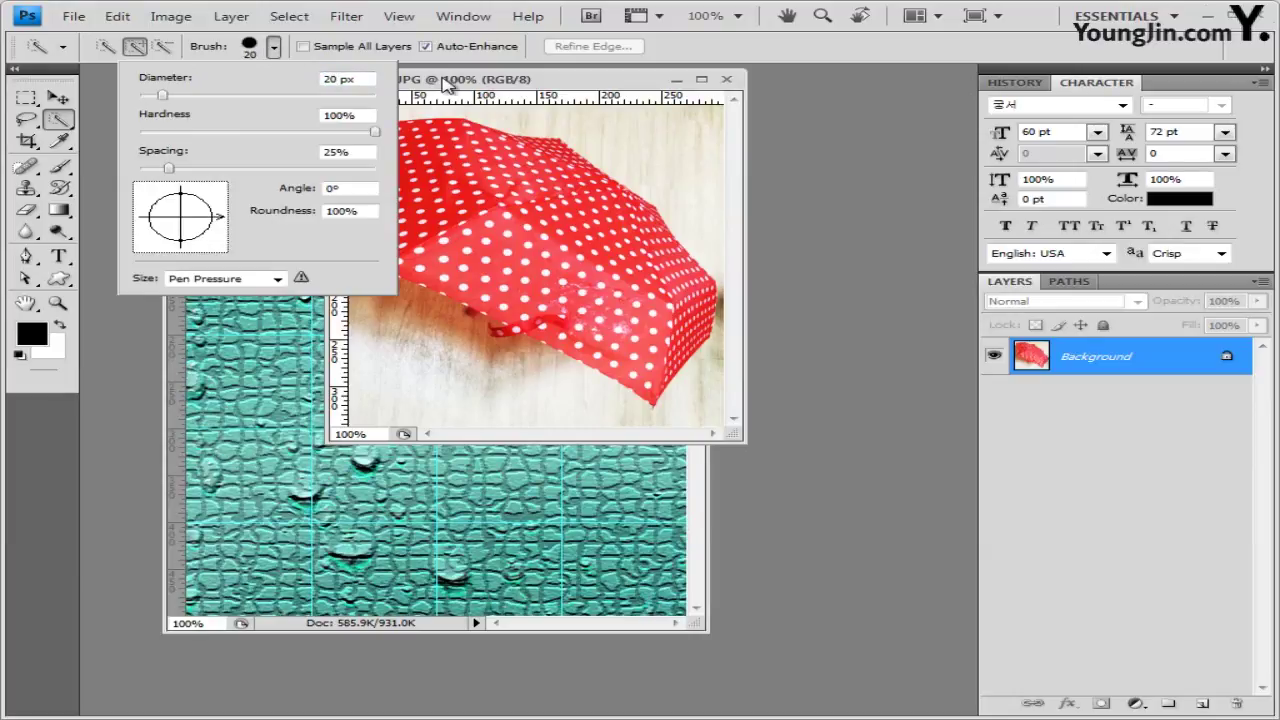
{"action": "key", "text": "Return"}
{"action": "mouse_move", "coordinate": [385, 143]}
{"action": "left_mouse_down"}
{"action": "mouse_move", "coordinate": [558, 163]}
{"action": "mouse_move", "coordinate": [657, 304]}
{"action": "mouse_move", "coordinate": [628, 283]}
{"action": "mouse_move", "coordinate": [501, 255]}
{"action": "mouse_move", "coordinate": [576, 318]}
{"action": "mouse_move", "coordinate": [592, 305]}
{"action": "mouse_move", "coordinate": [700, 316]}
{"action": "left_mouse_up"}
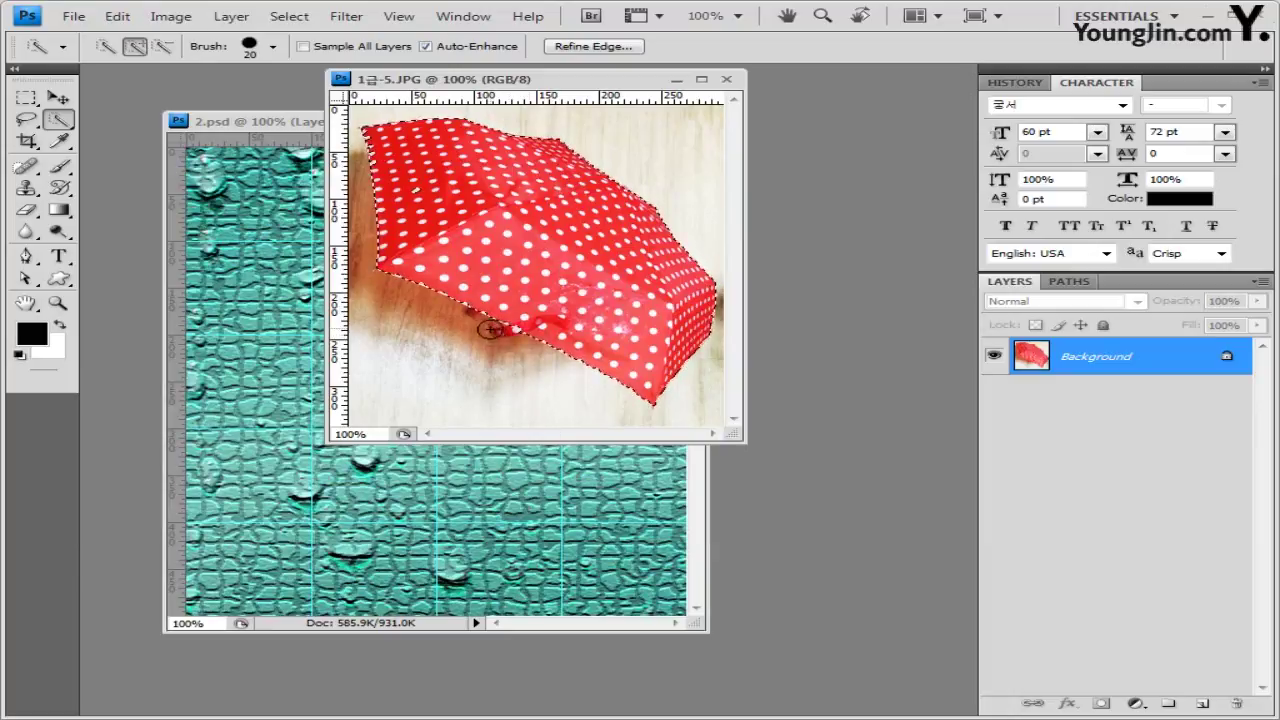
Add the small red handle below the canopy to the selection using a 5 px Quick Selection brush, and activate the Move tool
{"action": "left_click", "coordinate": [272, 46]}
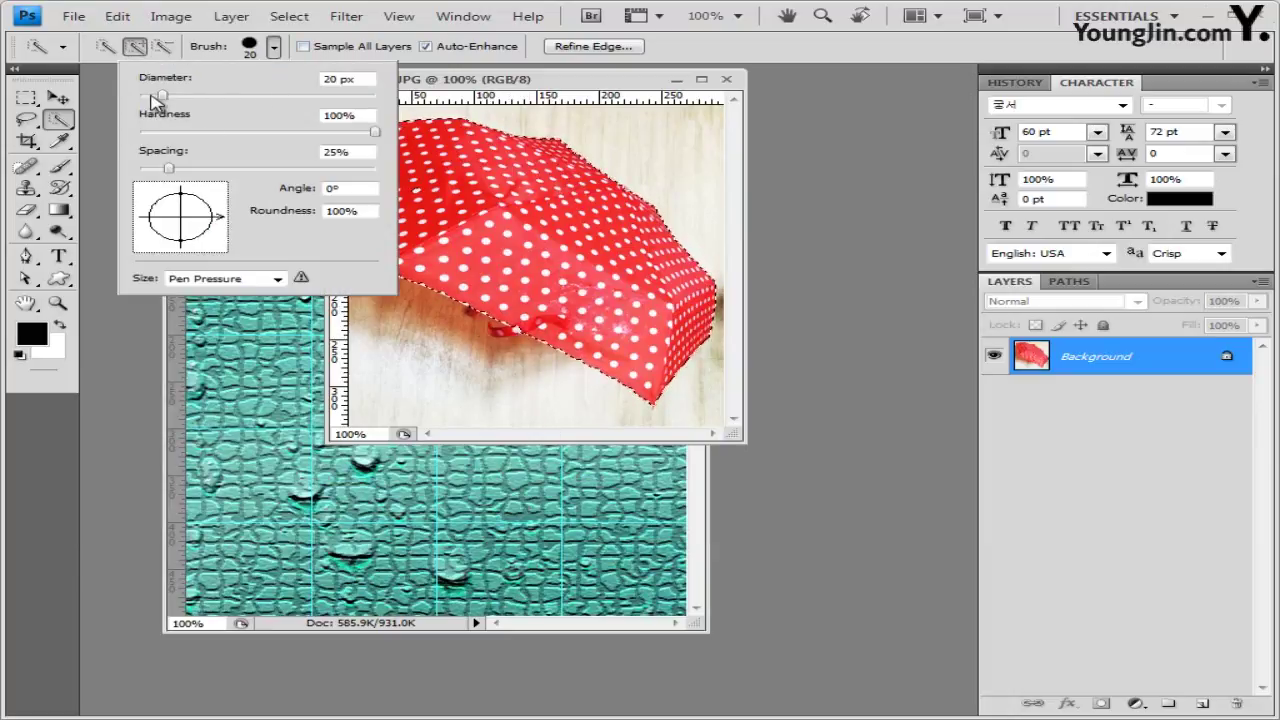
{"action": "left_click_drag", "start_coordinate": [147, 100], "coordinate": [145, 95]}
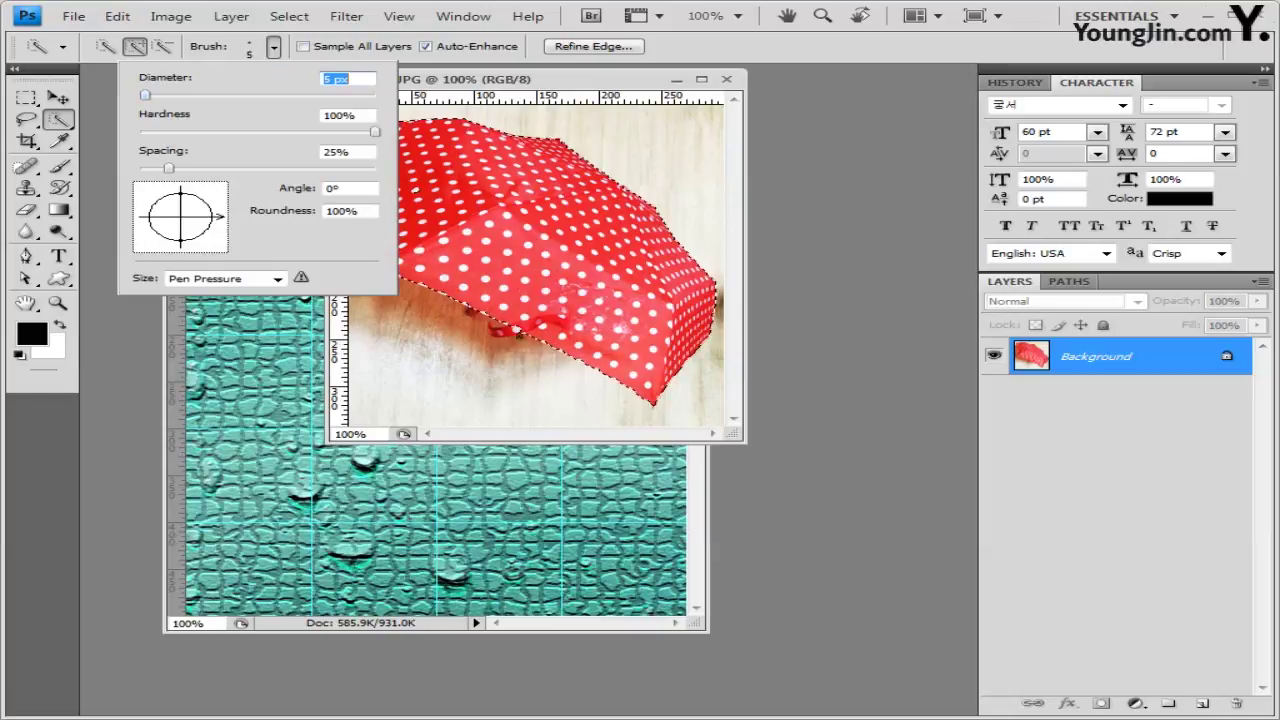
{"action": "key", "text": "Return"}
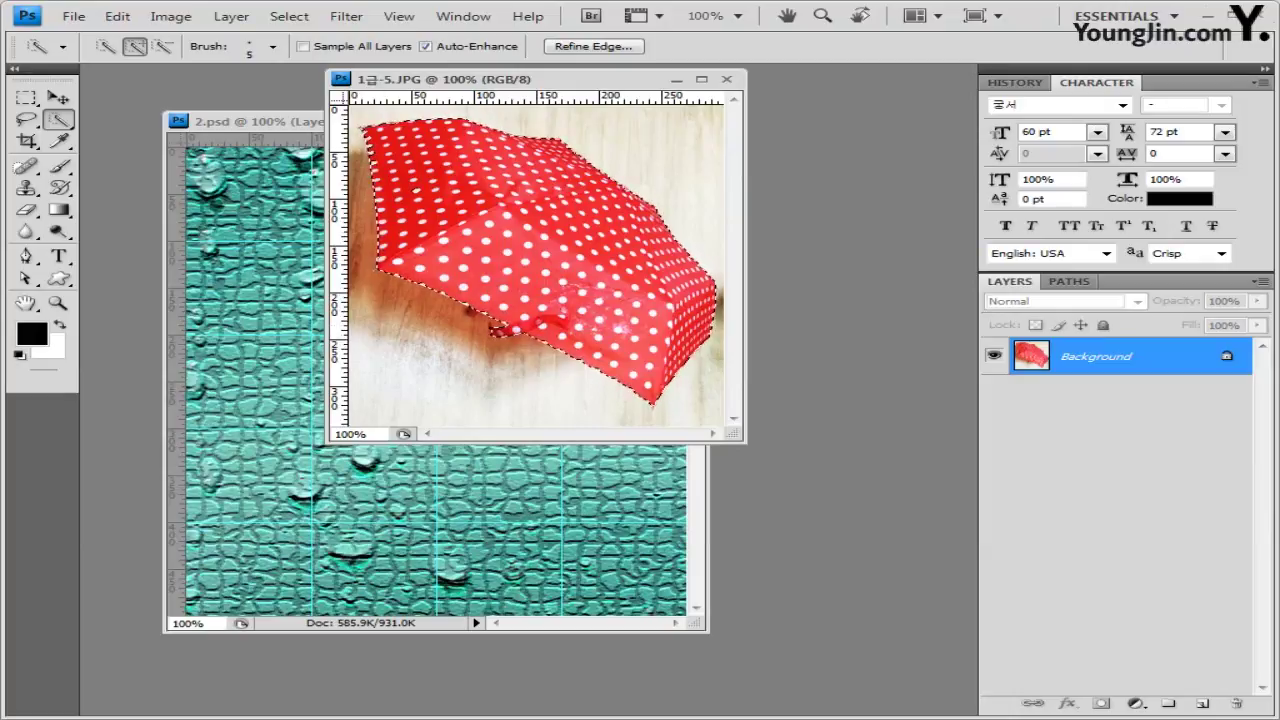
{"action": "left_click", "coordinate": [58, 97]}
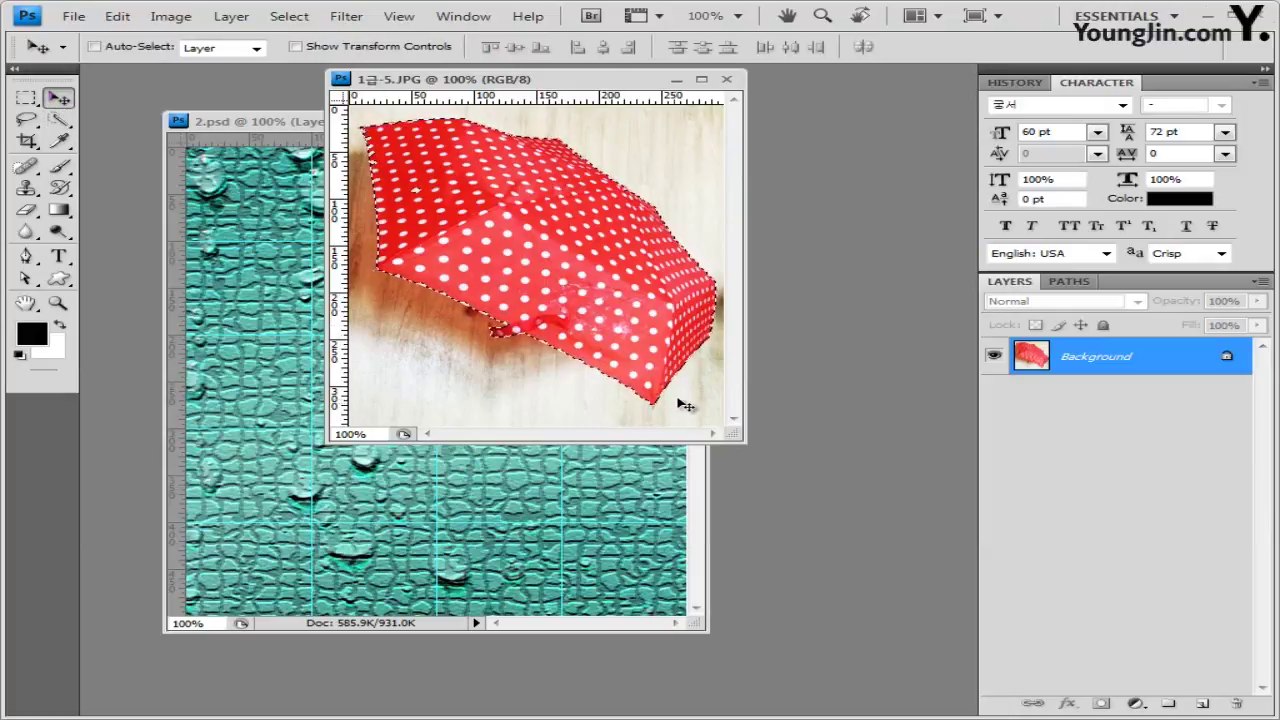
Paste the cut-out umbrella into 2.psd, scale it to about 104% × 88%, rotate it -15° and place it in the canvas's upper half
{"action": "left_click", "coordinate": [726, 79]}
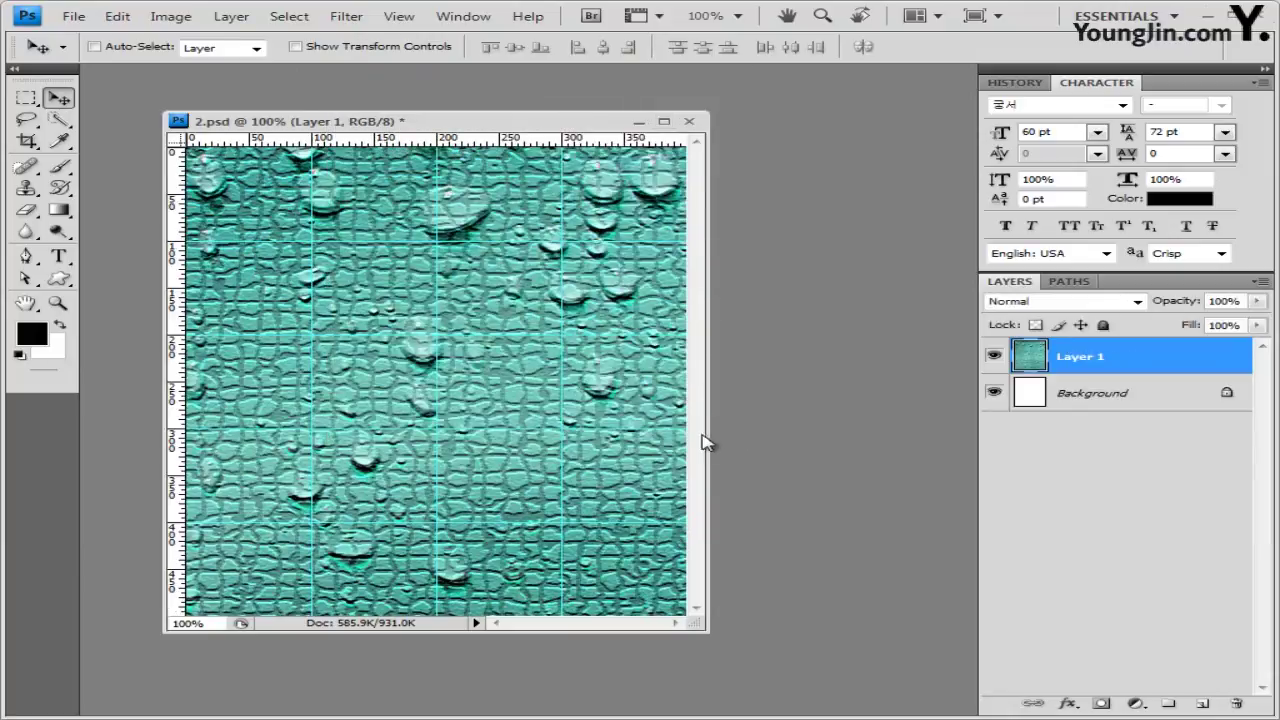
{"action": "key", "text": "ctrl+v"}
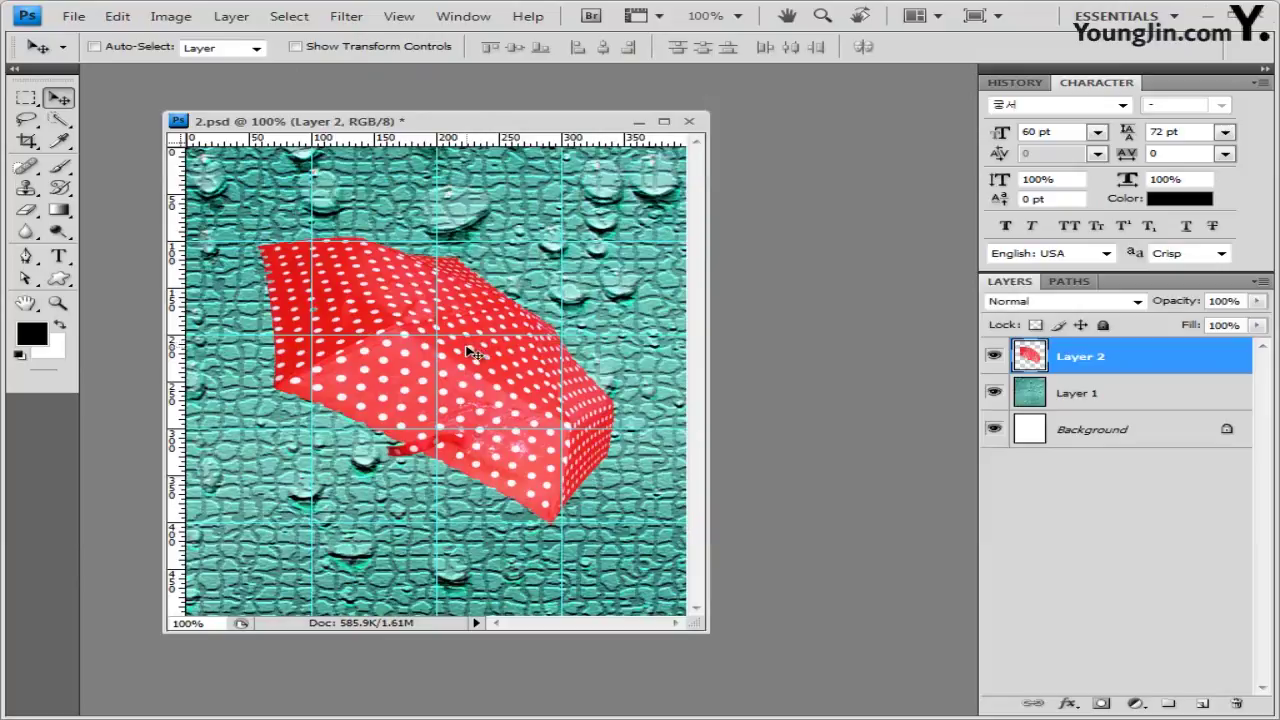
{"action": "key", "text": "ctrl+t"}
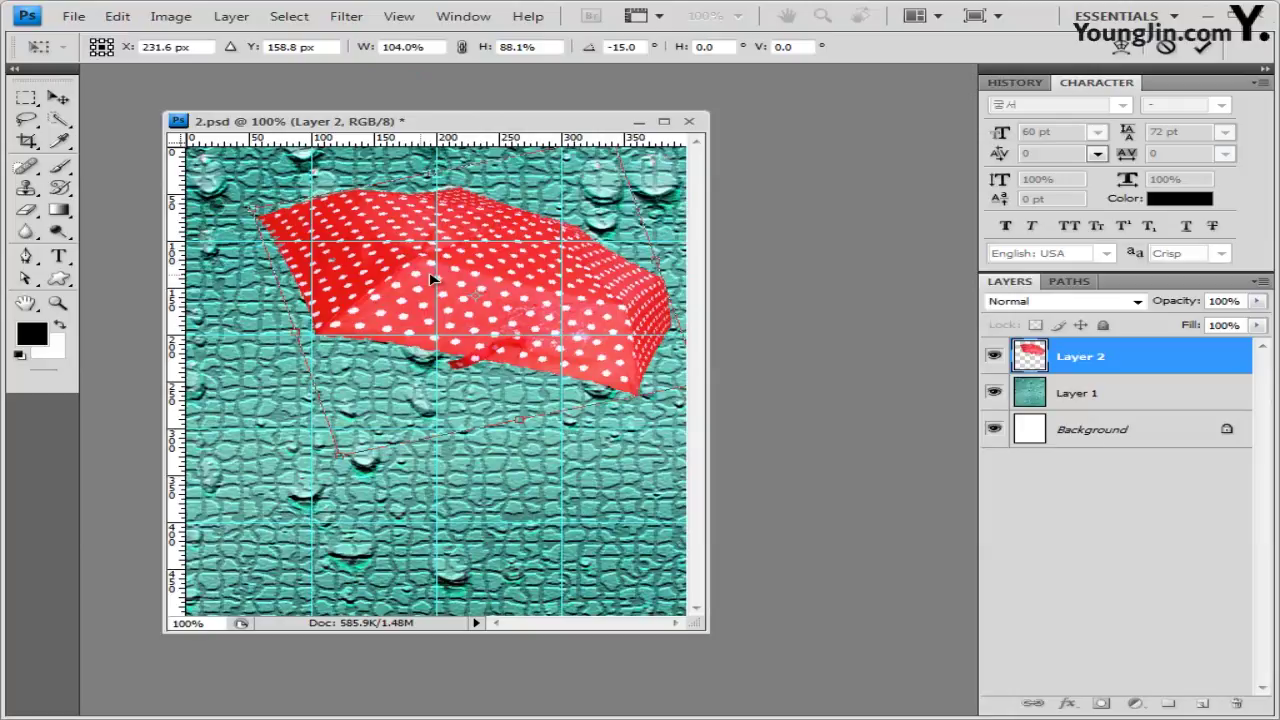
{"action": "key", "text": "Return"}
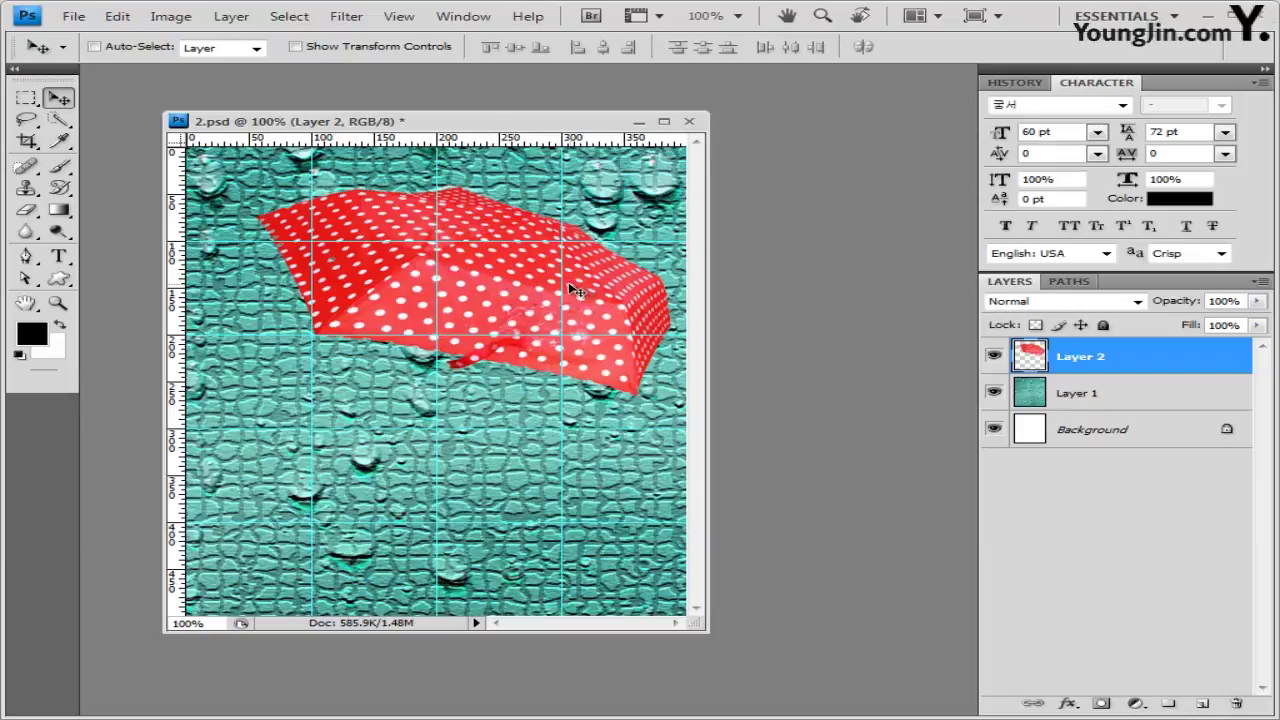
Add a Hue/Saturation adjustment layer above the umbrella with Hue 70 and Saturation 90
{"action": "left_click", "coordinate": [1136, 704]}
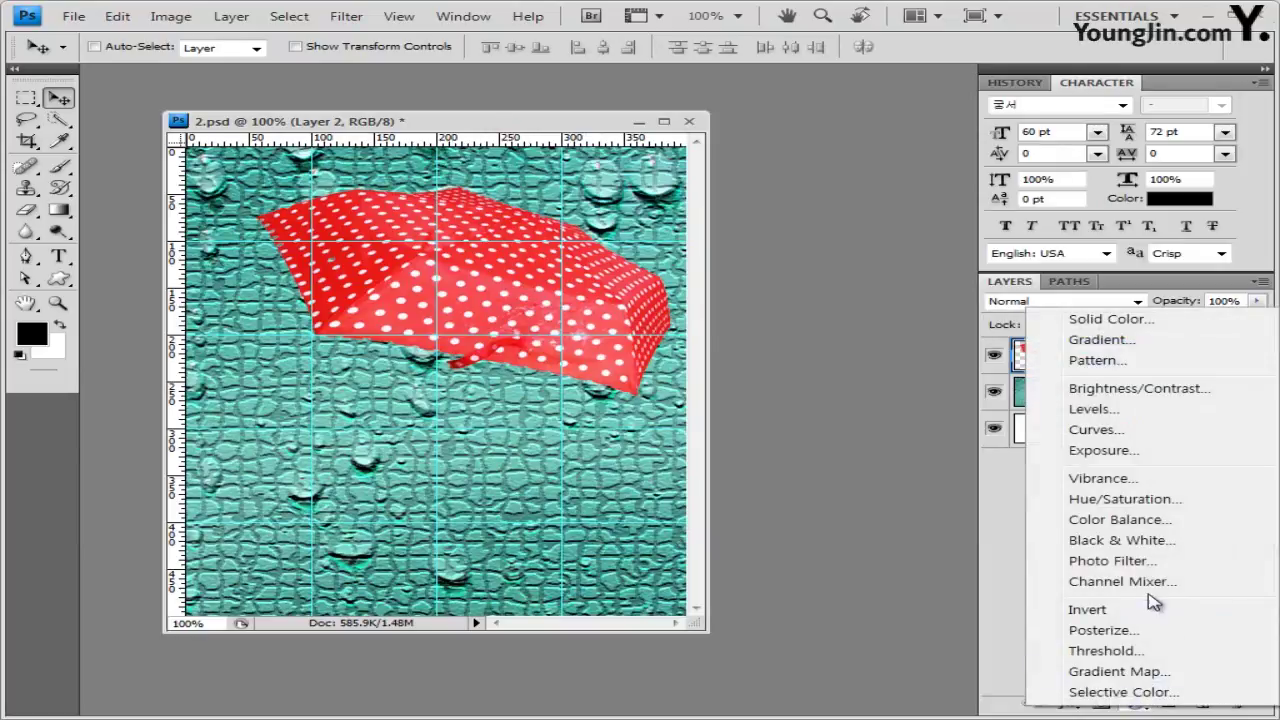
{"action": "left_click", "coordinate": [1152, 500]}
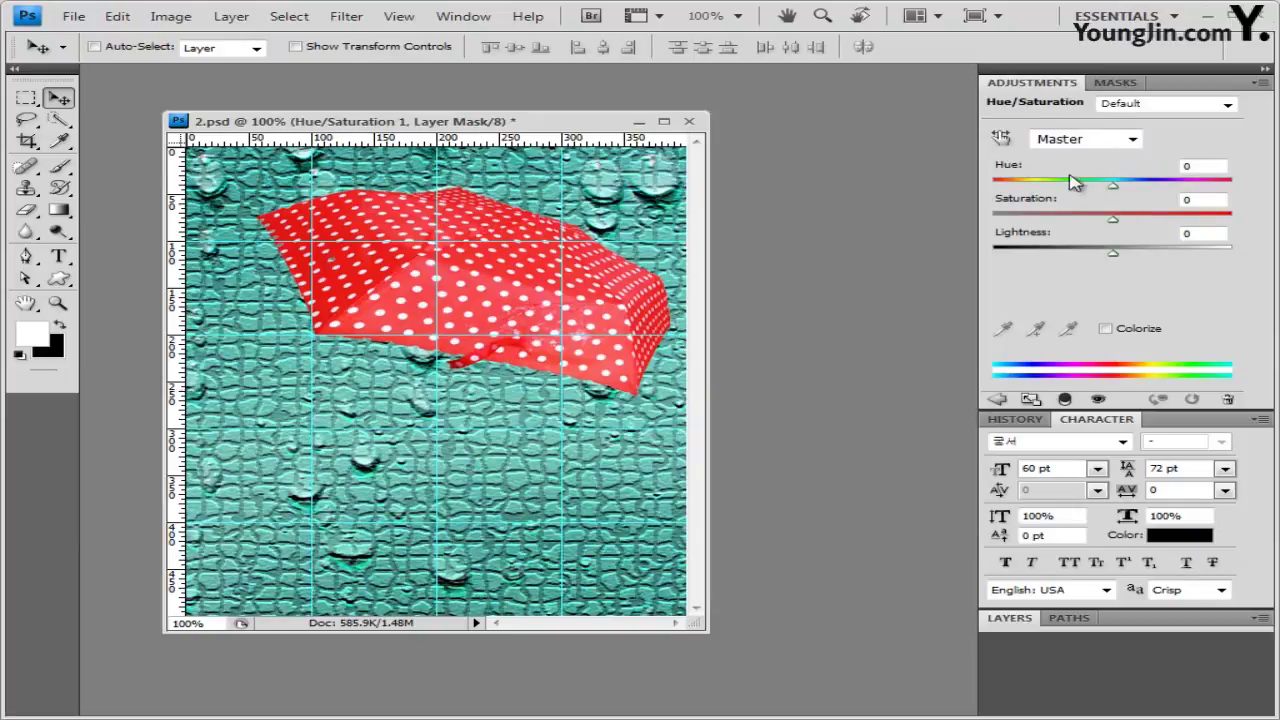
{"action": "double_click", "coordinate": [1106, 329]}
{"action": "left_click_drag", "start_coordinate": [1118, 190], "coordinate": [1055, 190]}
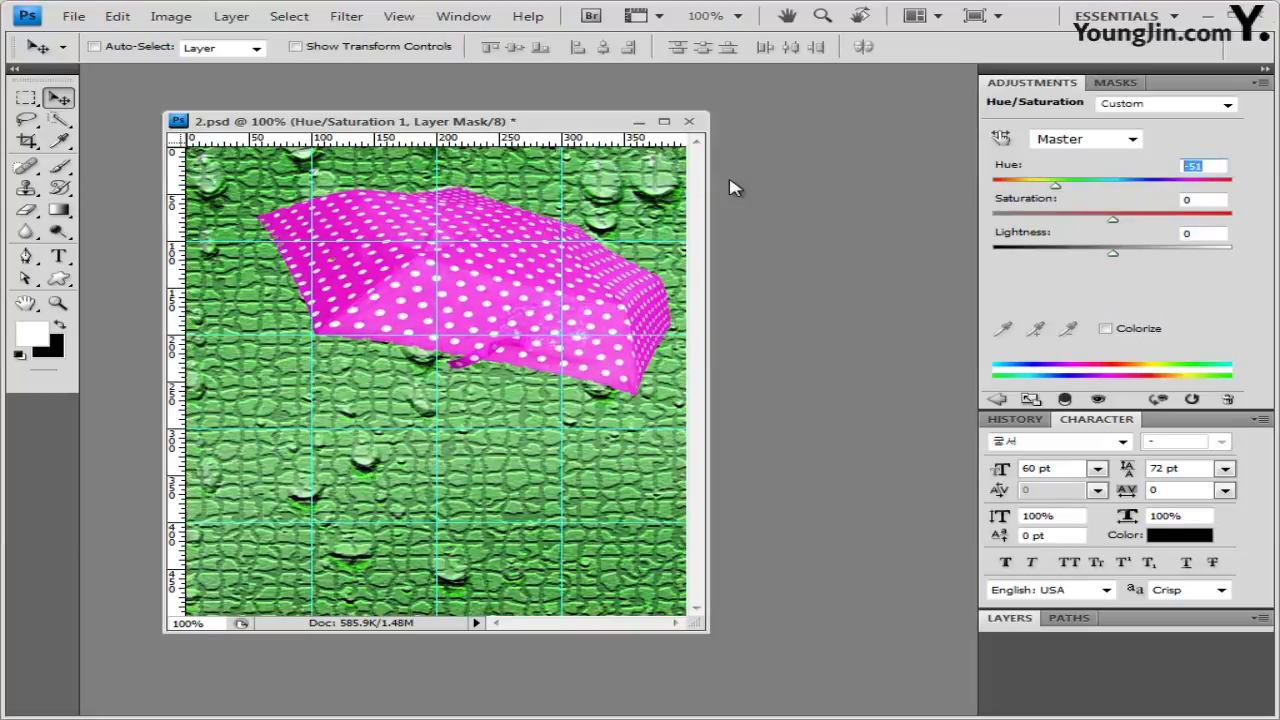
{"action": "type", "text": "70"}
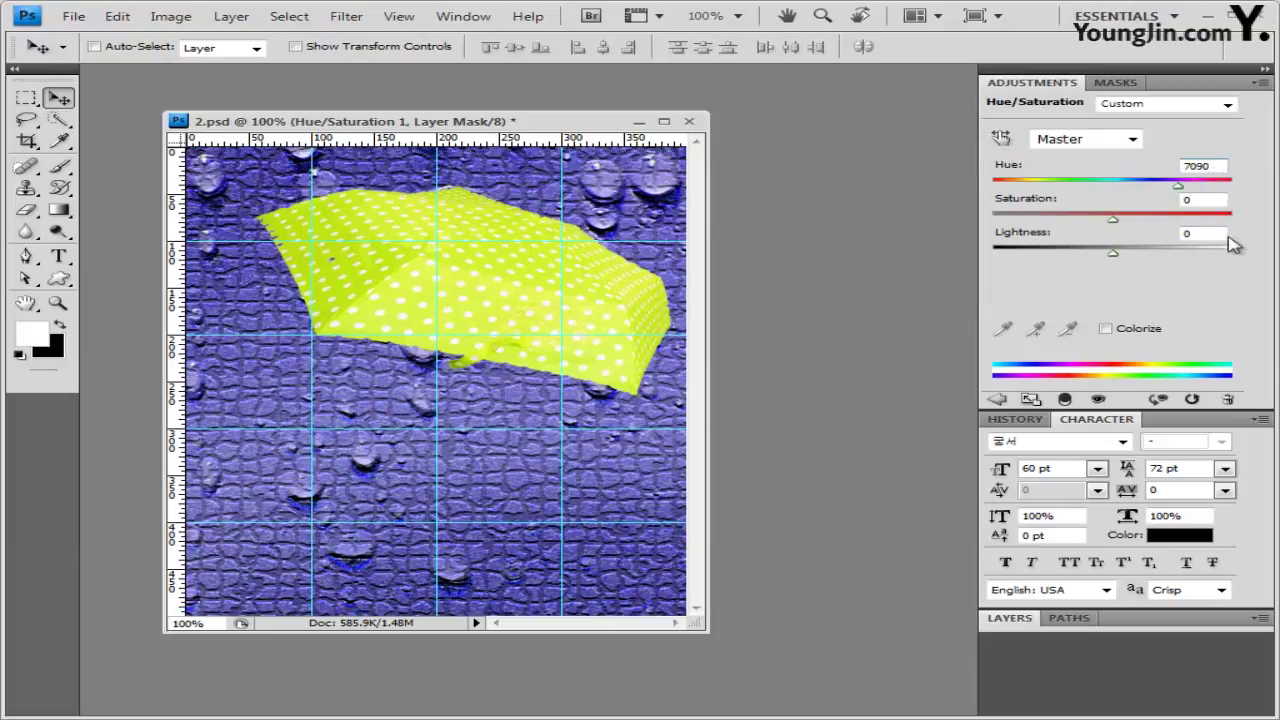
{"action": "left_click", "coordinate": [1203, 200]}
{"action": "type", "text": "90"}
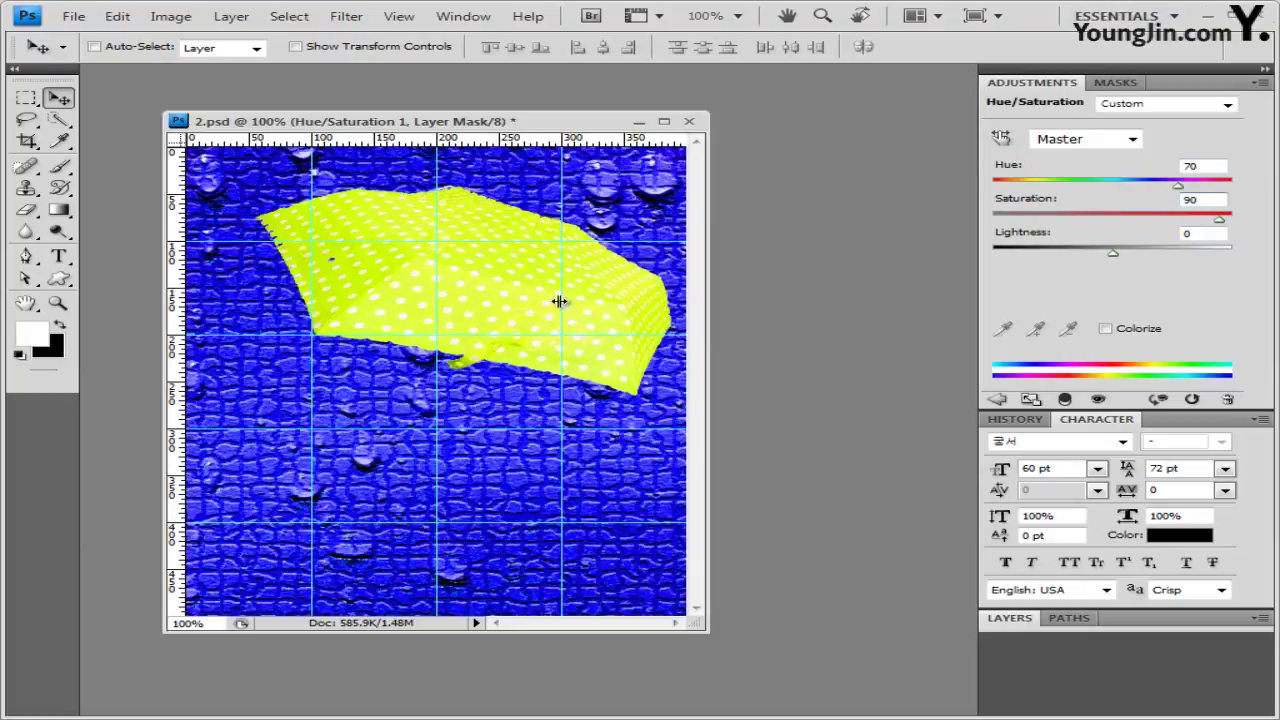
Close the adjustment settings and clip the Hue/Saturation layer to the umbrella on Layer 2
{"action": "left_click", "coordinate": [1262, 84]}
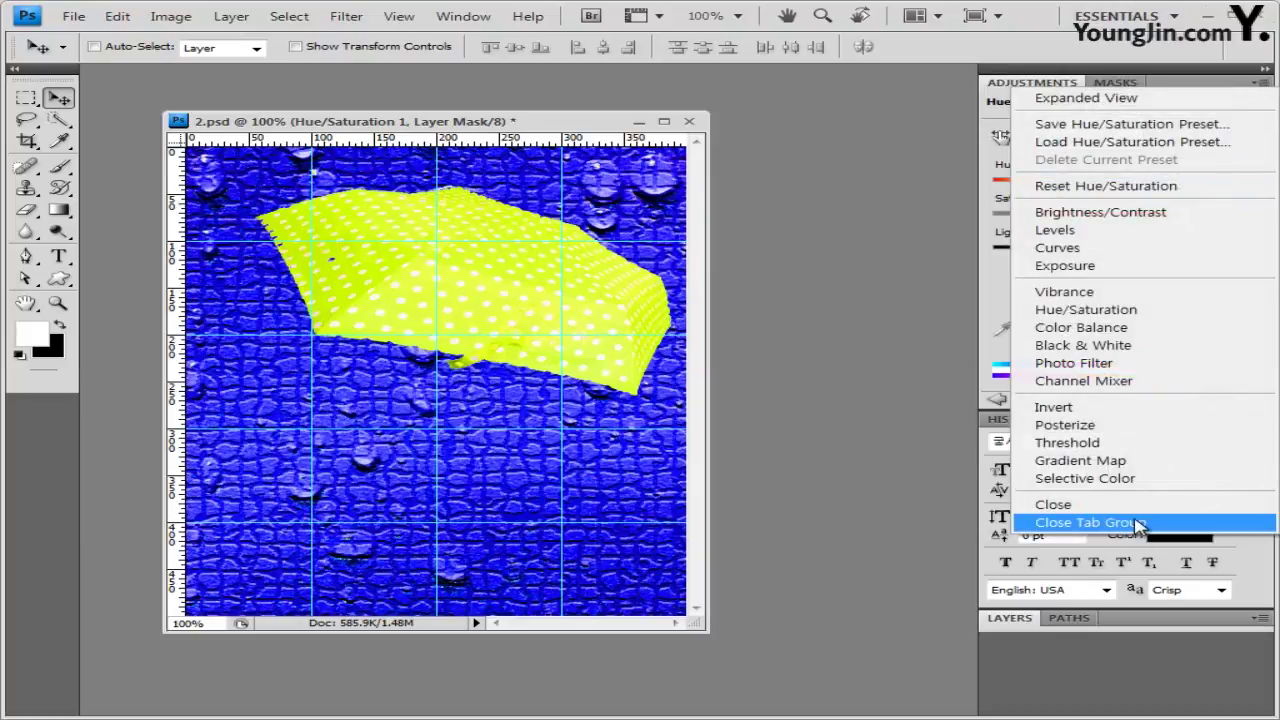
{"action": "left_click", "coordinate": [1137, 524]}
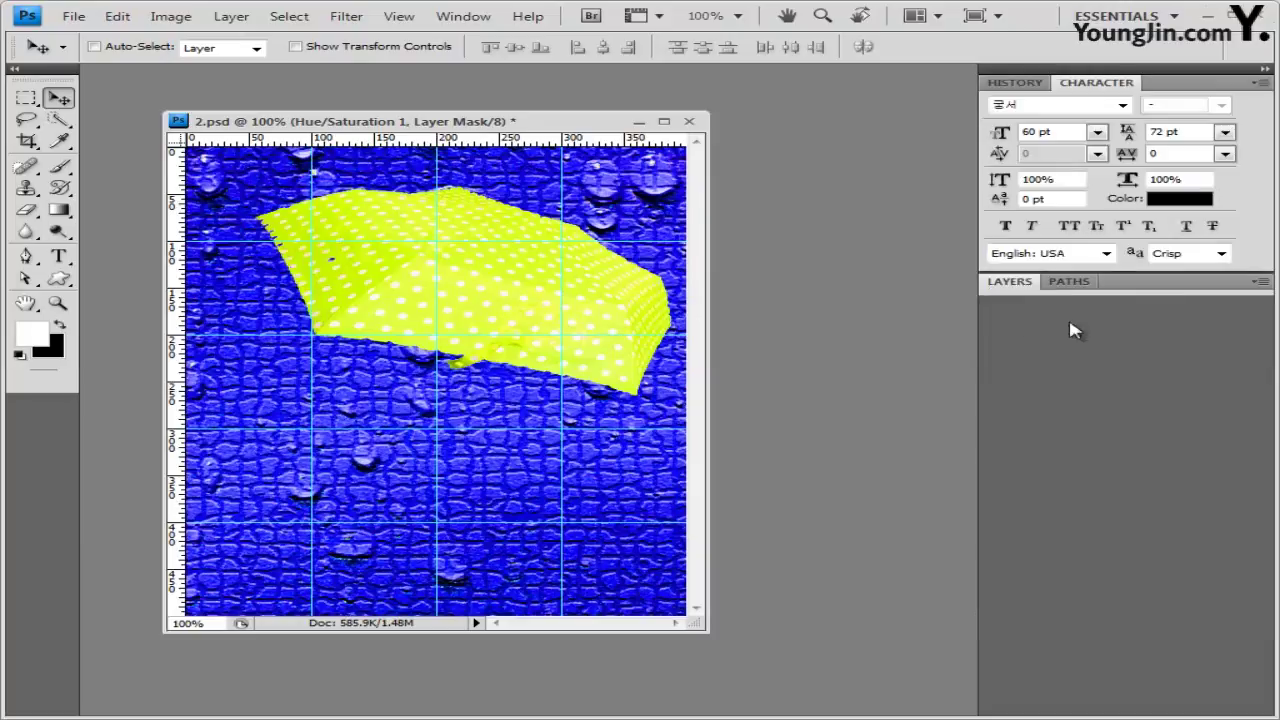
{"action": "double_click", "coordinate": [1137, 283]}
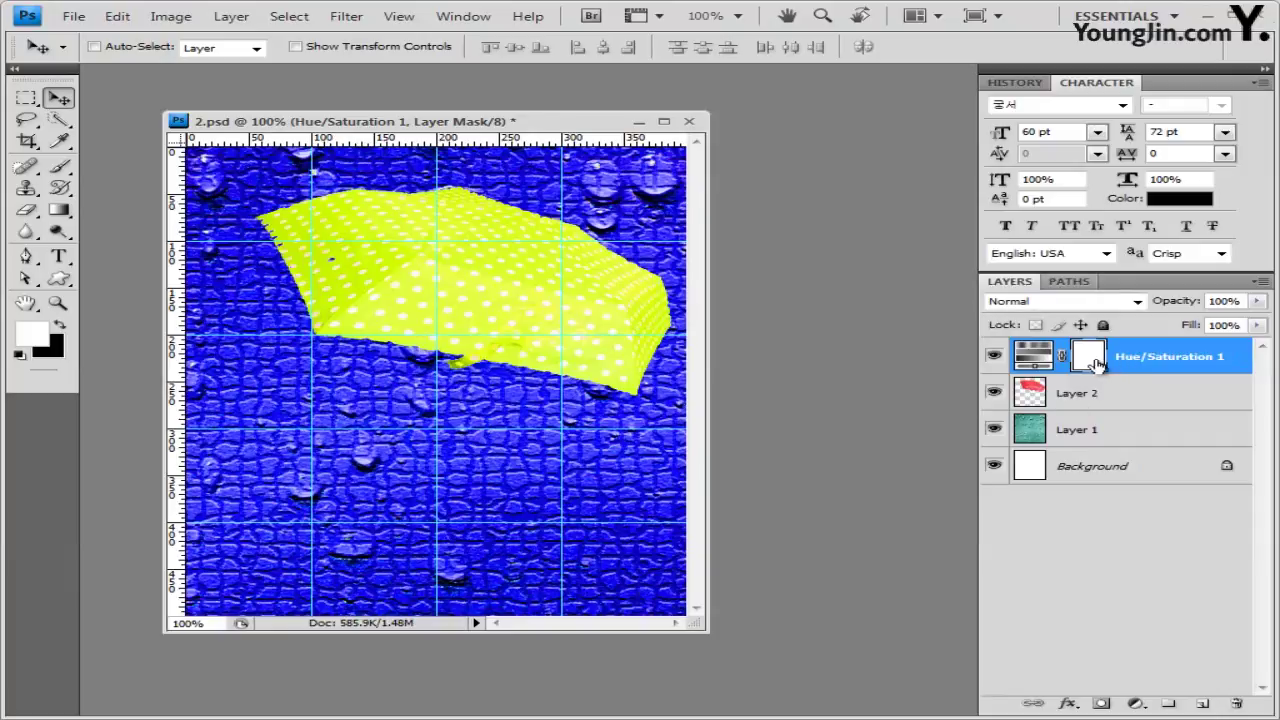
{"action": "left_click", "coordinate": [1145, 373], "text": "alt"}
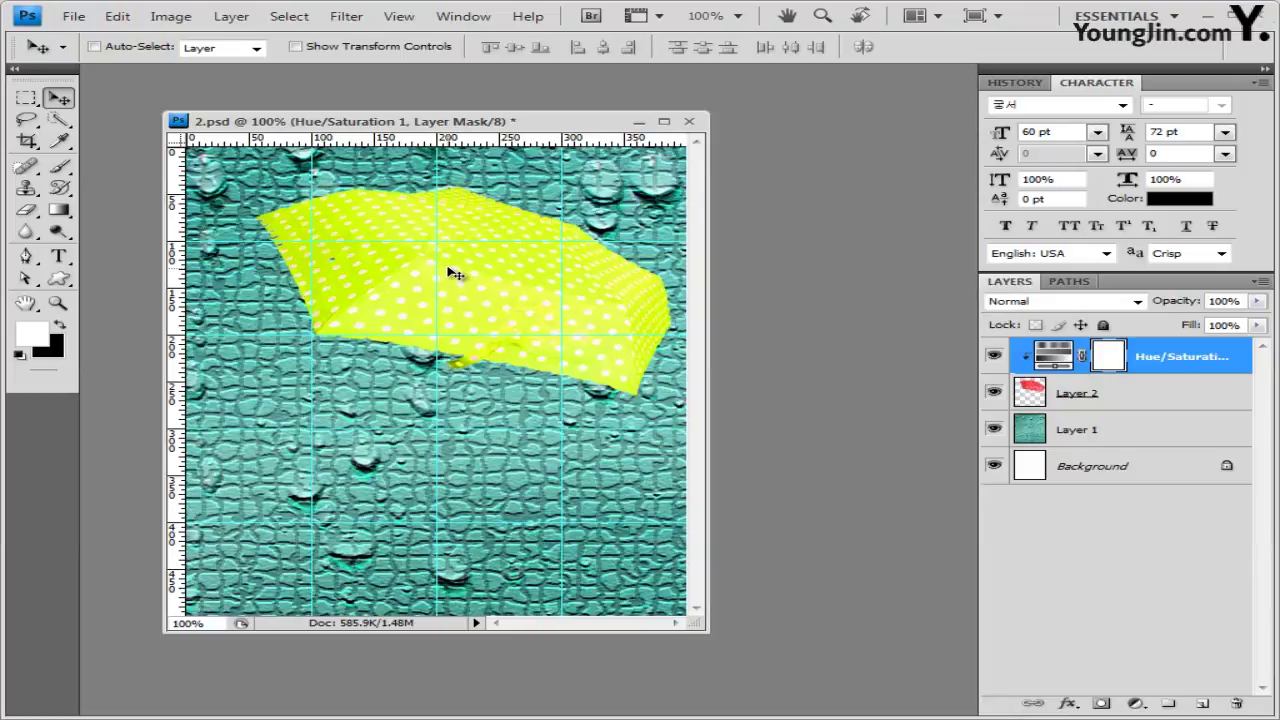
Open the sandals photo 1급-6.JPG from the 기출문제06 folder in a floating window
{"action": "key", "text": "alt+Tab"}
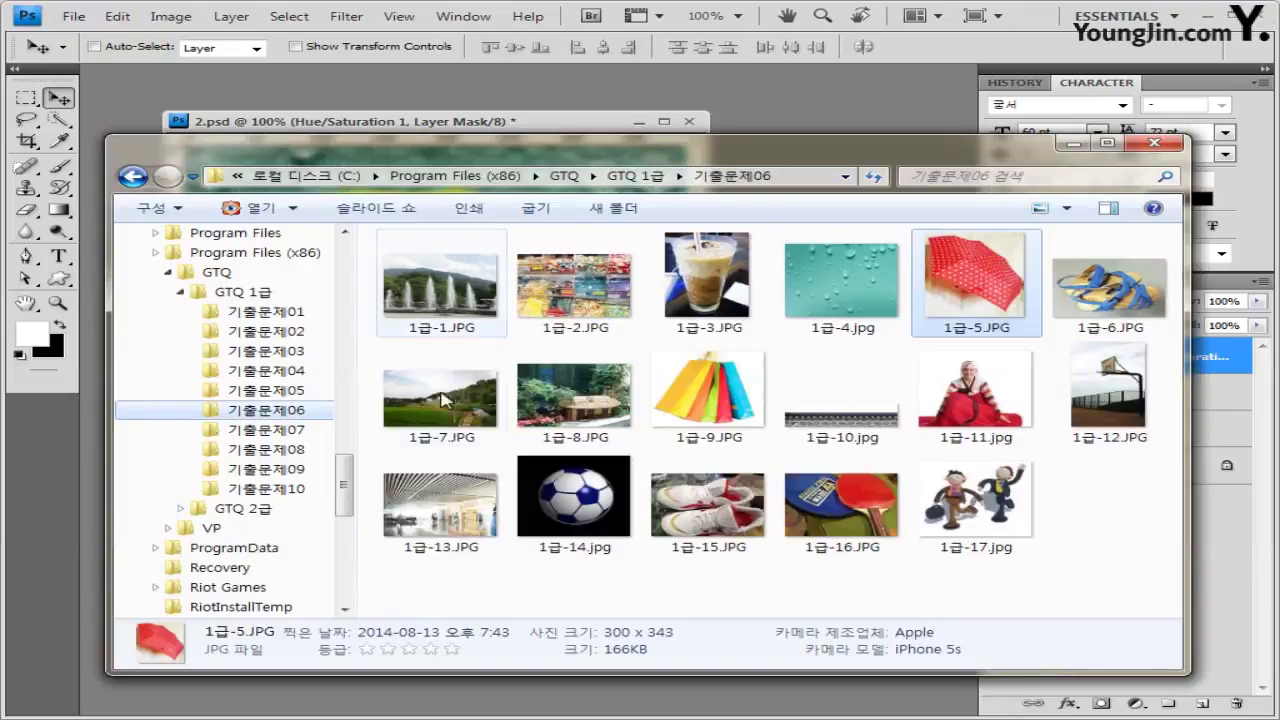
{"action": "left_click", "coordinate": [1112, 290]}
{"action": "left_click_drag", "start_coordinate": [950, 196], "coordinate": [829, 120]}
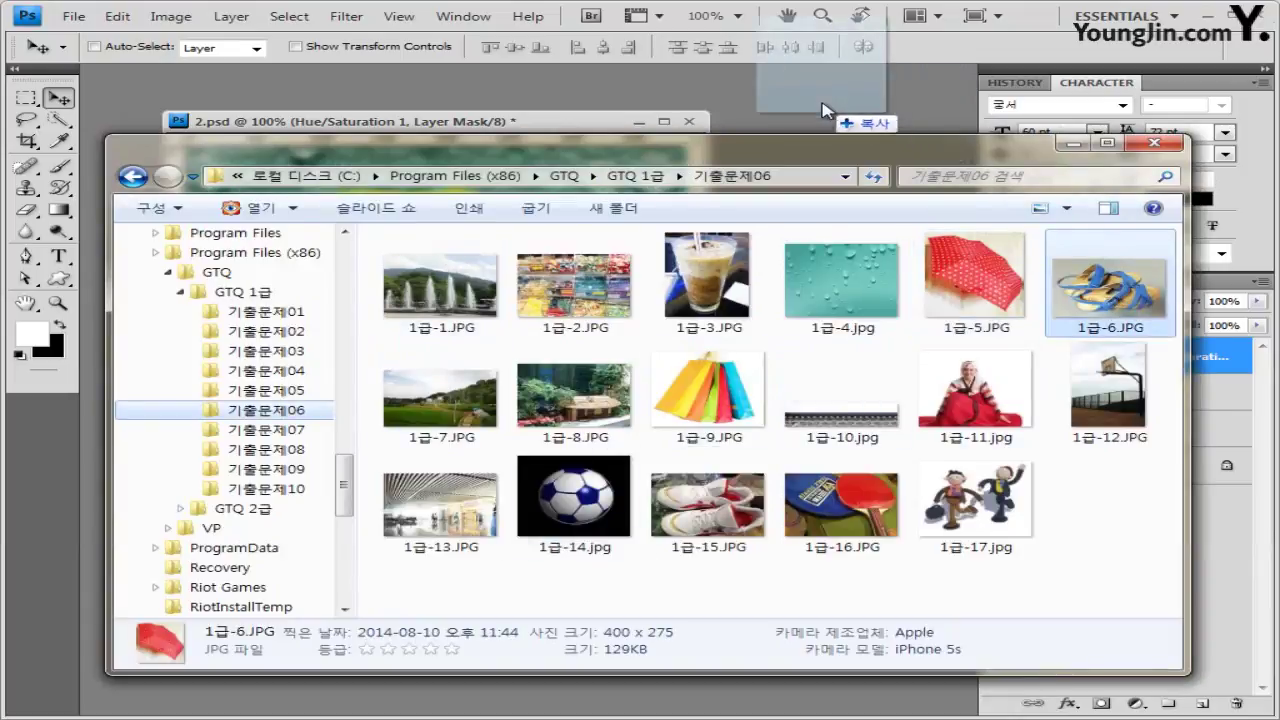
{"action": "left_click_drag", "start_coordinate": [740, 272], "coordinate": [697, 193]}
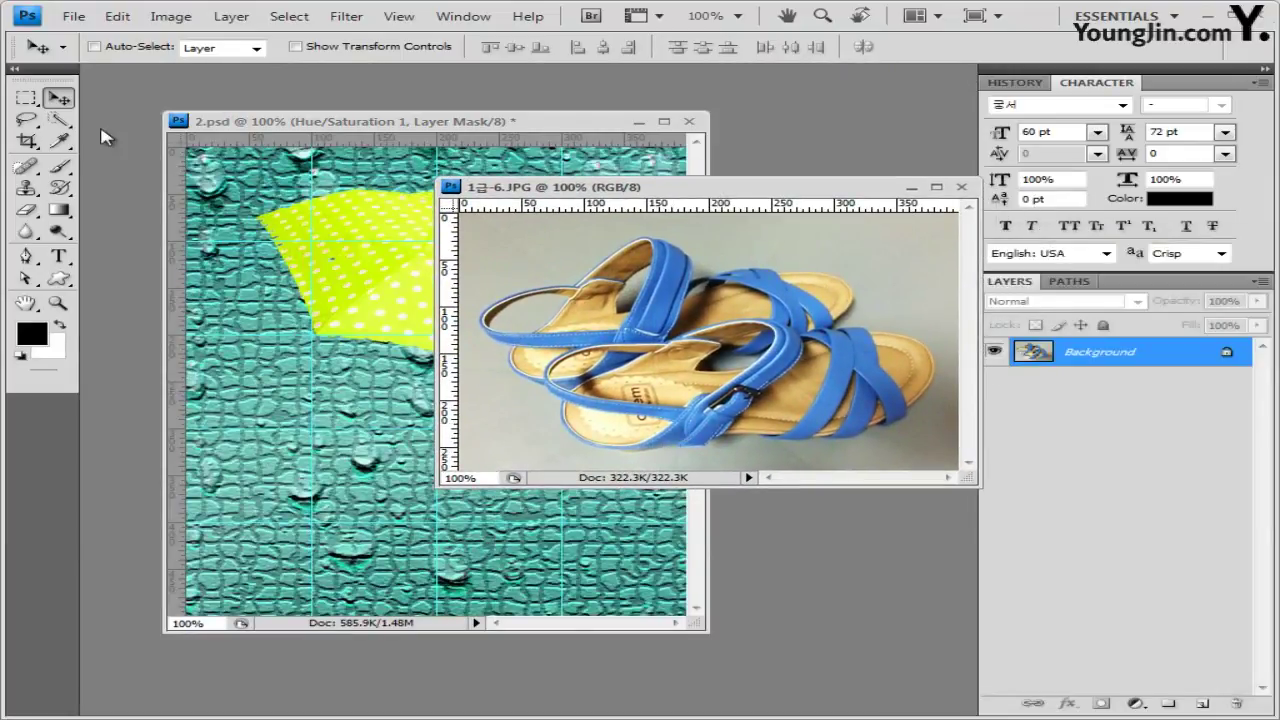
Select the grey background around the blue sandals using the Magic Wand at tolerance 30, adding the missed area below them
{"action": "left_click", "coordinate": [58, 118]}
{"action": "left_click", "coordinate": [167, 139]}
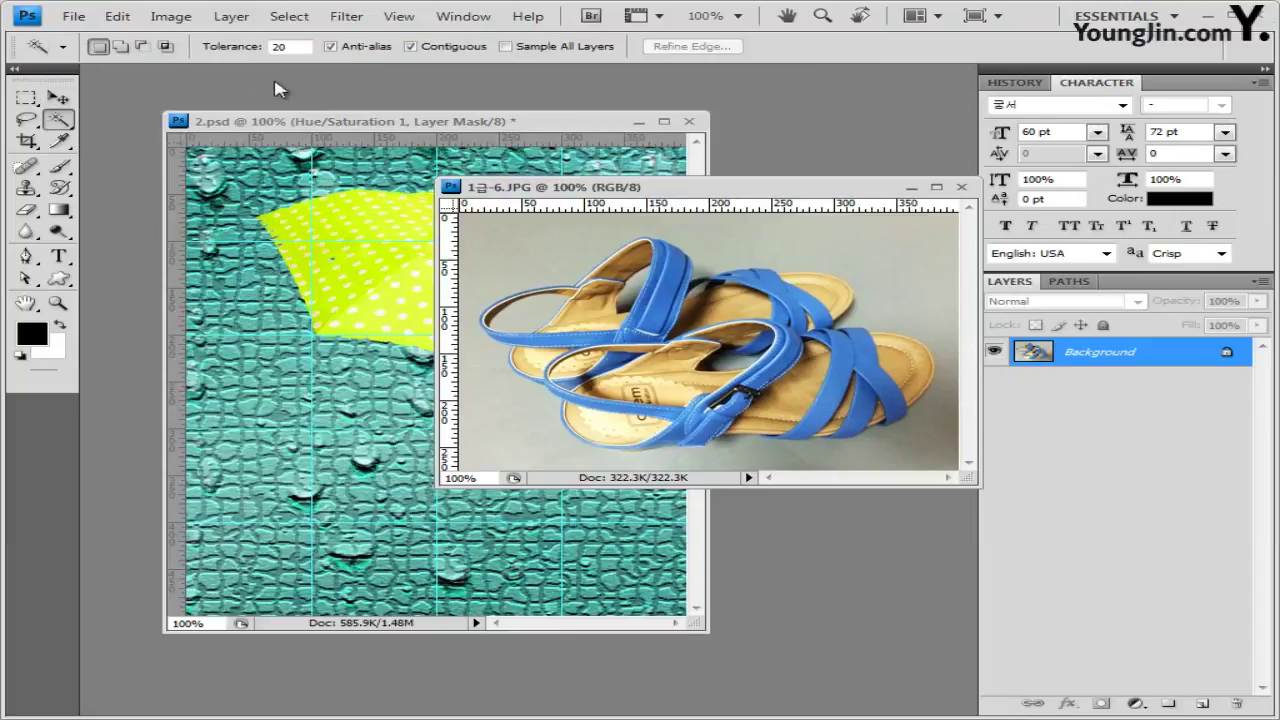
{"action": "left_click", "coordinate": [297, 44]}
{"action": "left_click", "coordinate": [537, 273]}
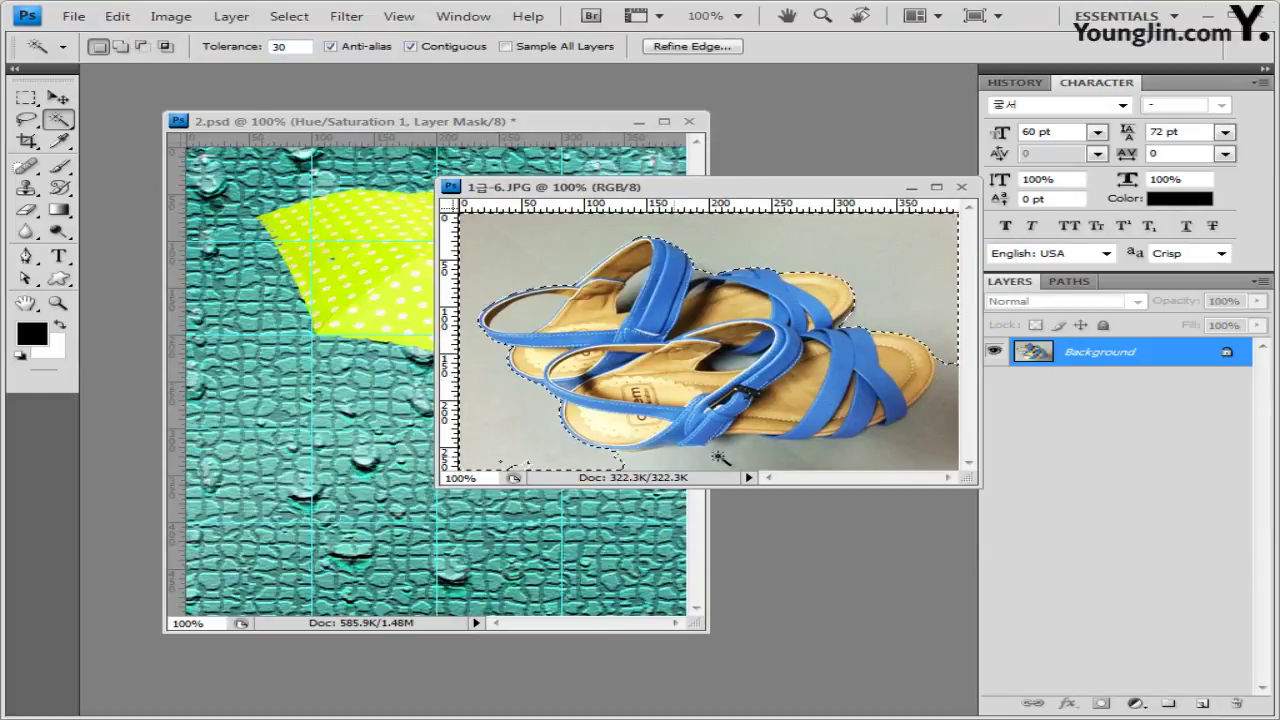
{"action": "key", "text": "shift"}
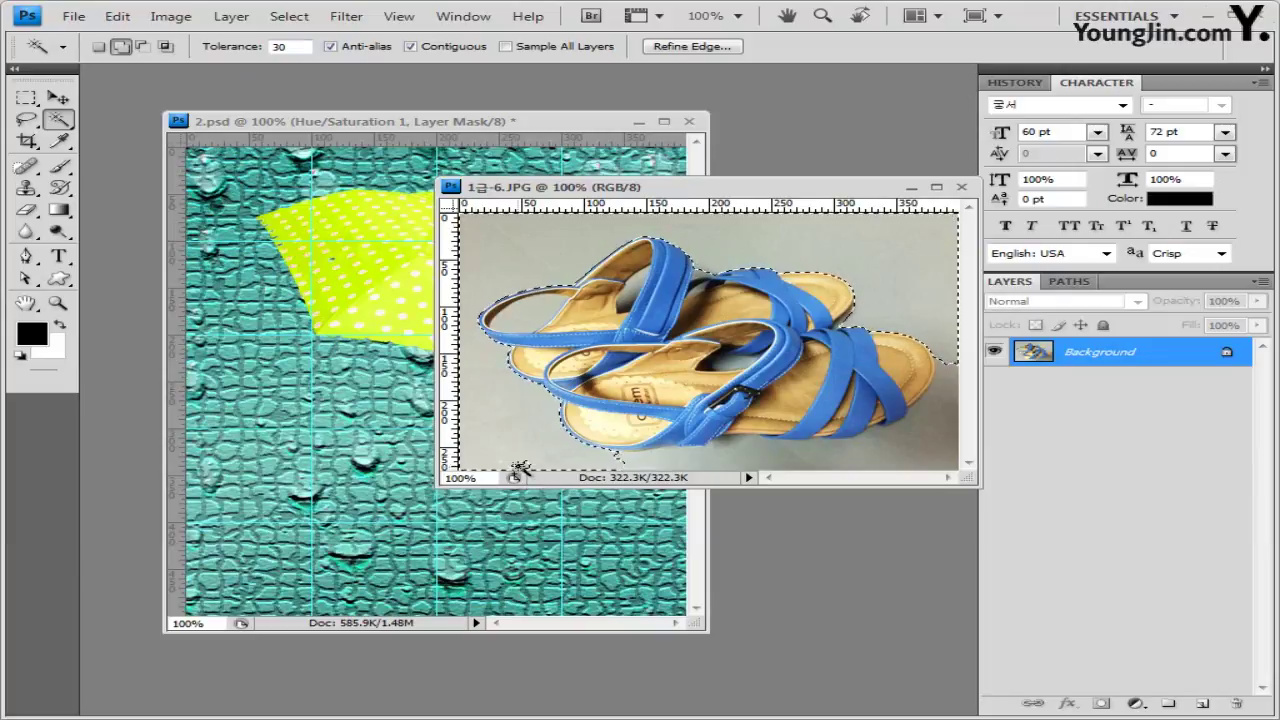
{"action": "left_click", "coordinate": [760, 460], "text": "shift"}
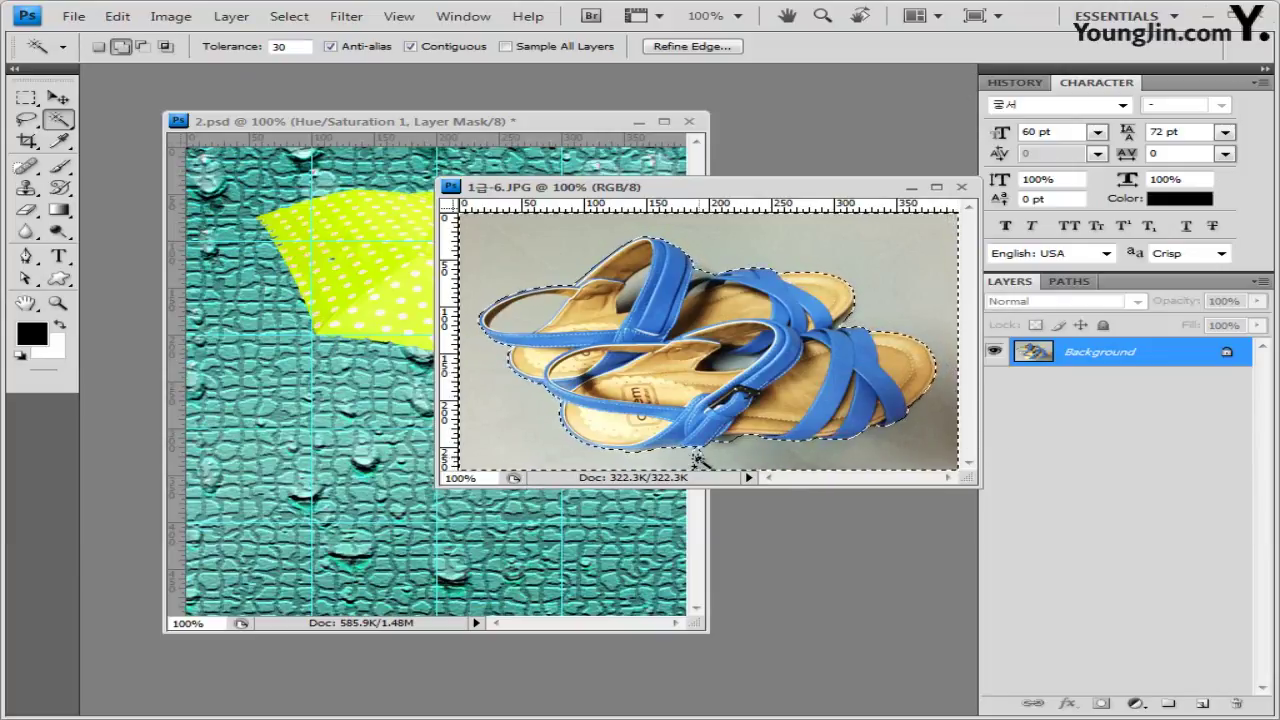
Add the background gap inside the sandal strap to the selection and invert it to select the sandals
{"action": "key", "text": "alt"}
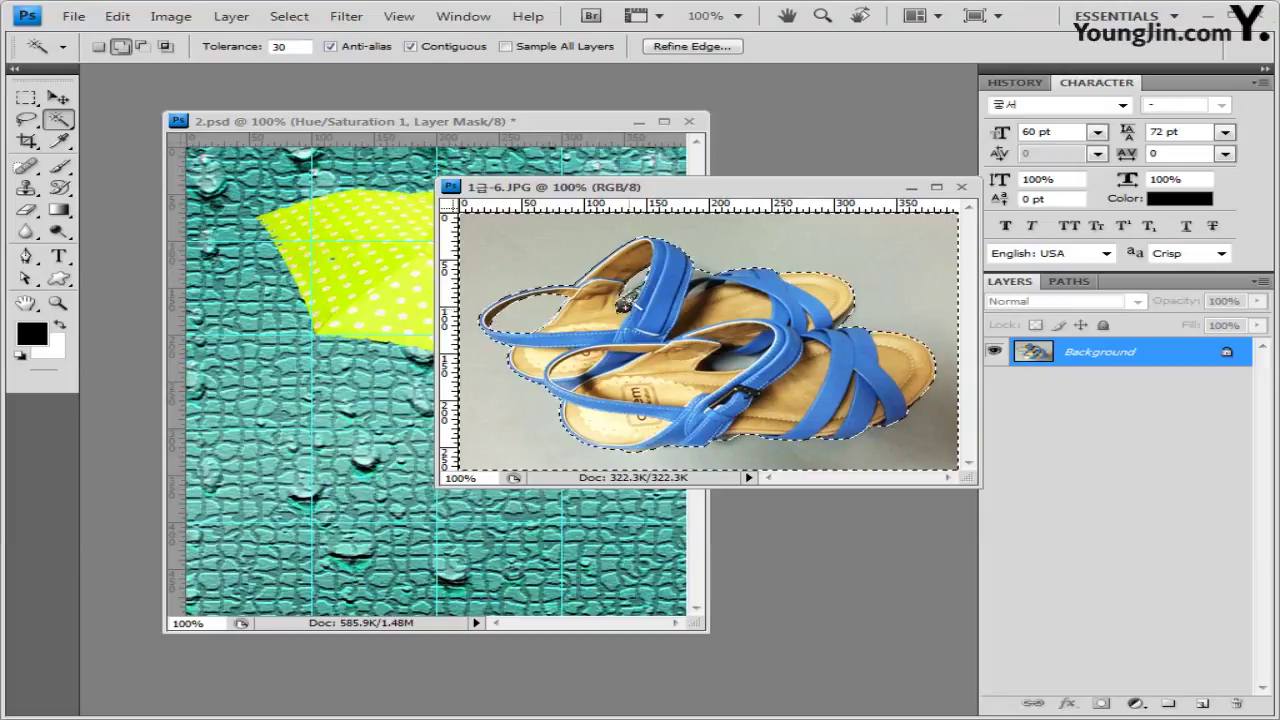
{"action": "left_click", "coordinate": [625, 303], "text": "shift"}
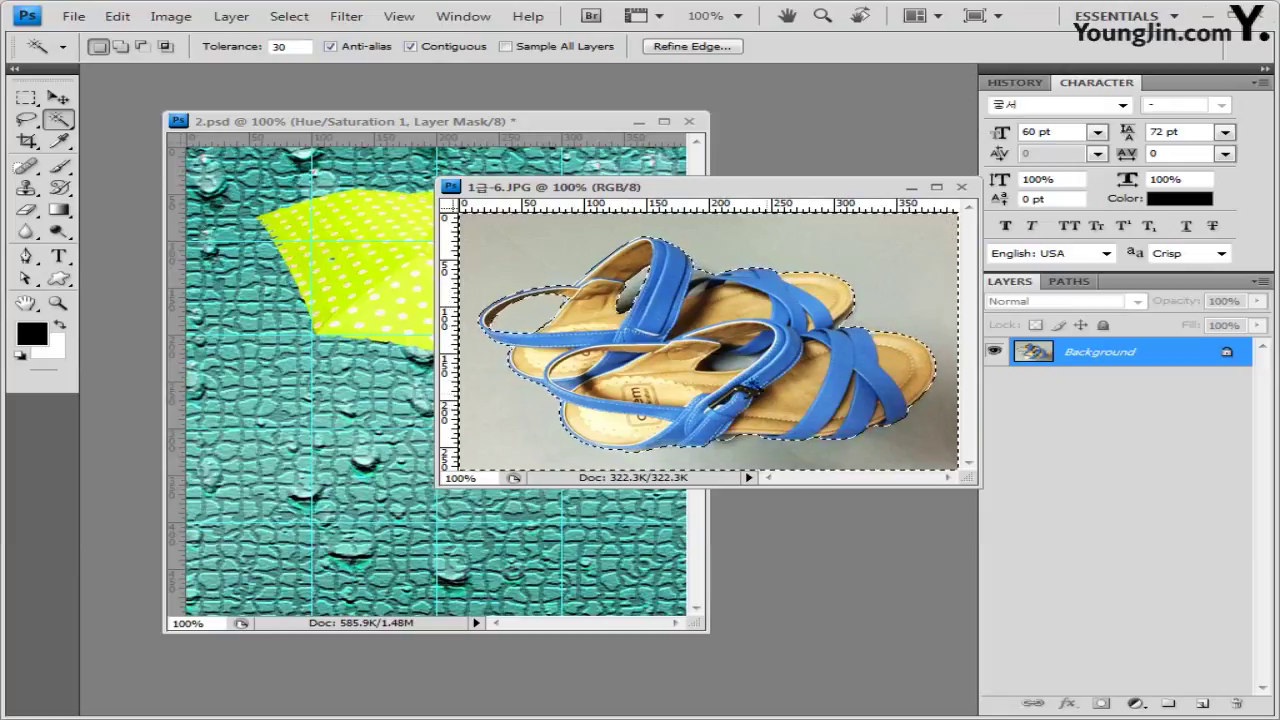
{"action": "left_click", "coordinate": [289, 16]}
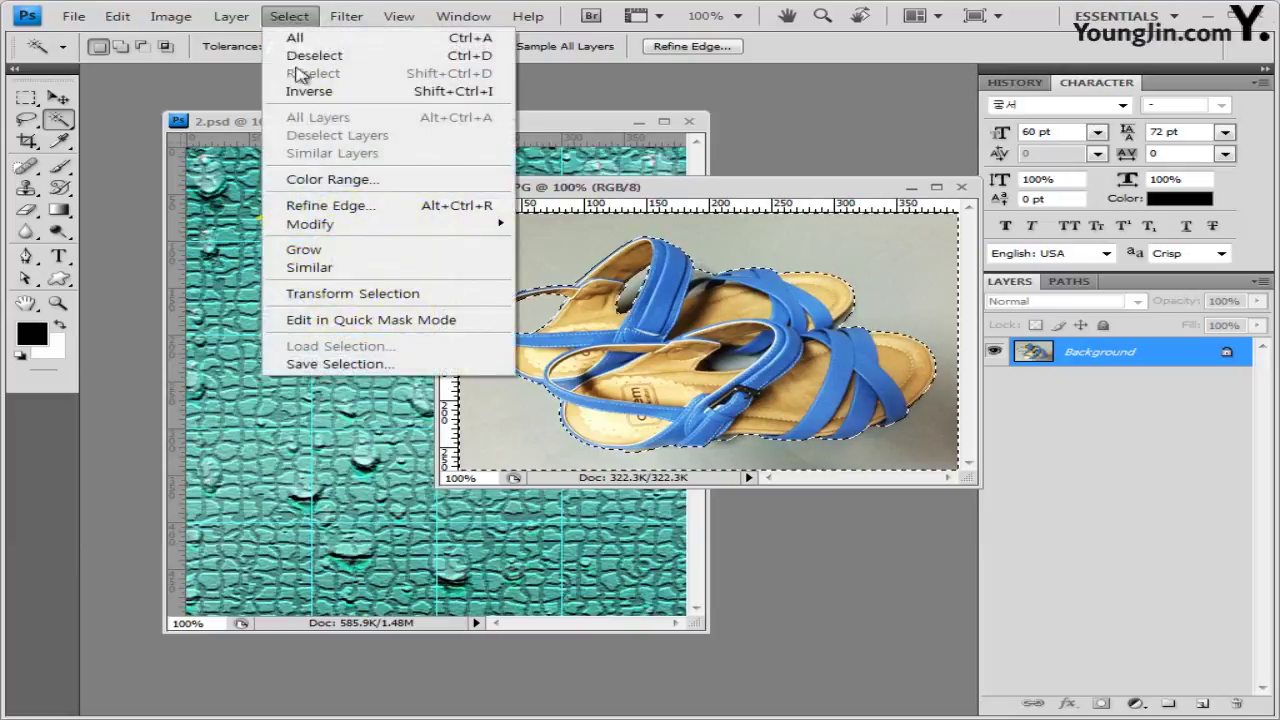
{"action": "left_click", "coordinate": [300, 90]}
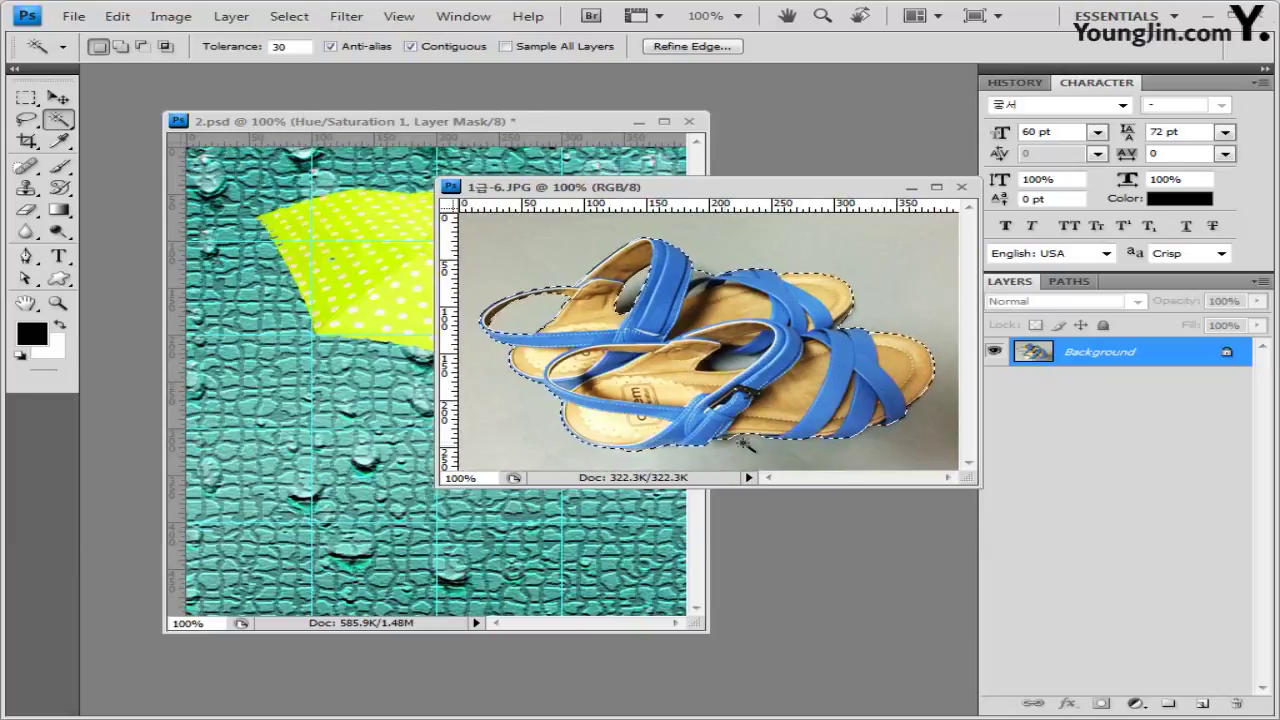
Paste the sandals into 2.psd, move them below the umbrella and scale them proportionally to about 75%
{"action": "left_click", "coordinate": [961, 187]}
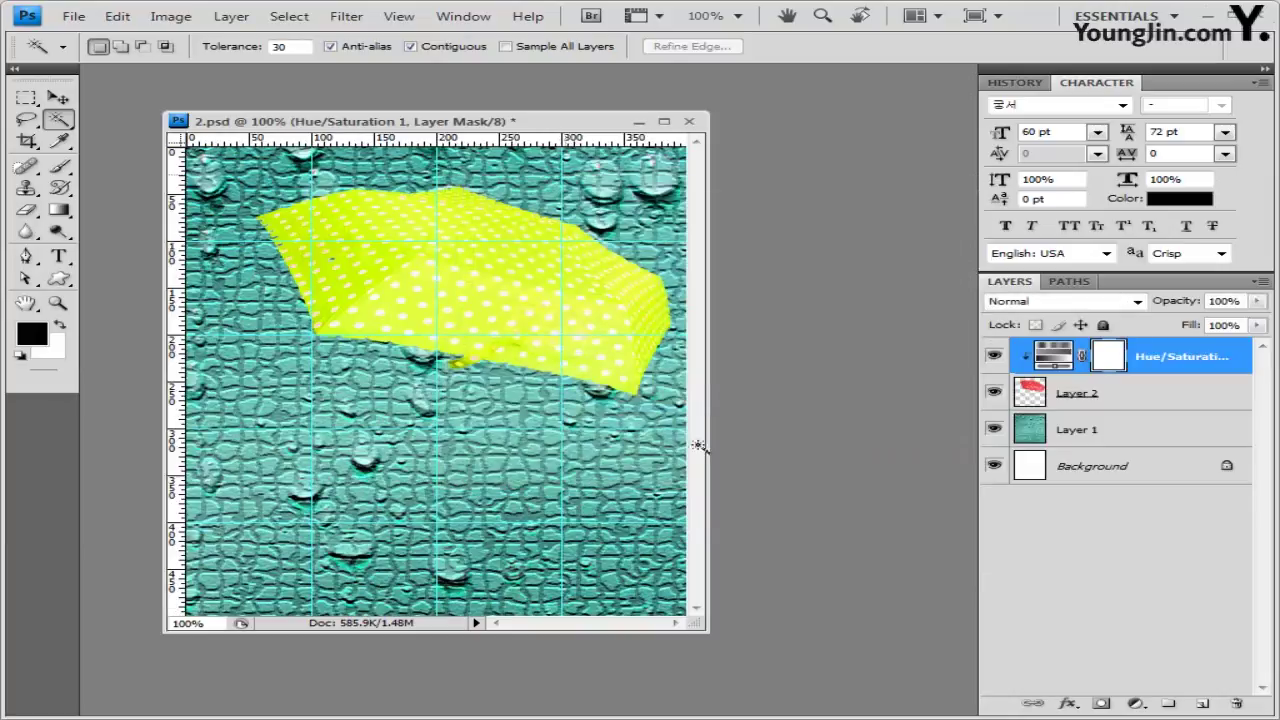
{"action": "key", "text": "ctrl+v"}
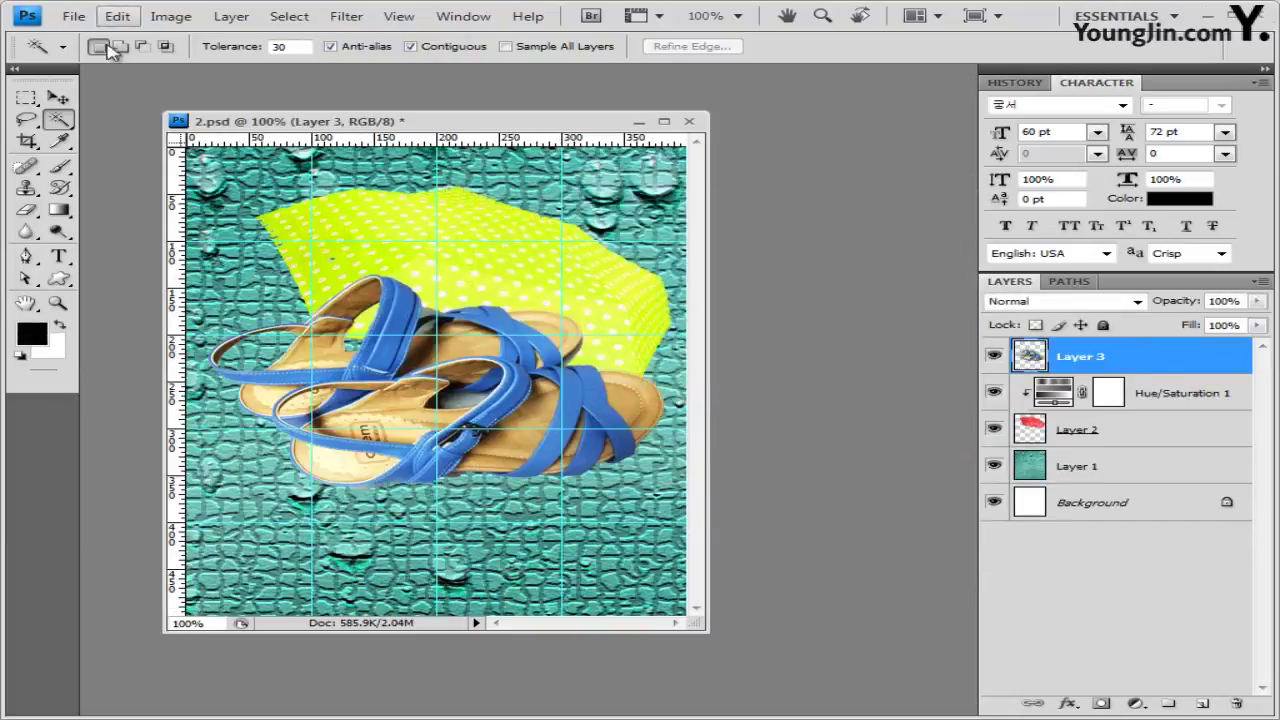
{"action": "left_click", "coordinate": [58, 97]}
{"action": "left_click_drag", "start_coordinate": [484, 425], "coordinate": [432, 540]}
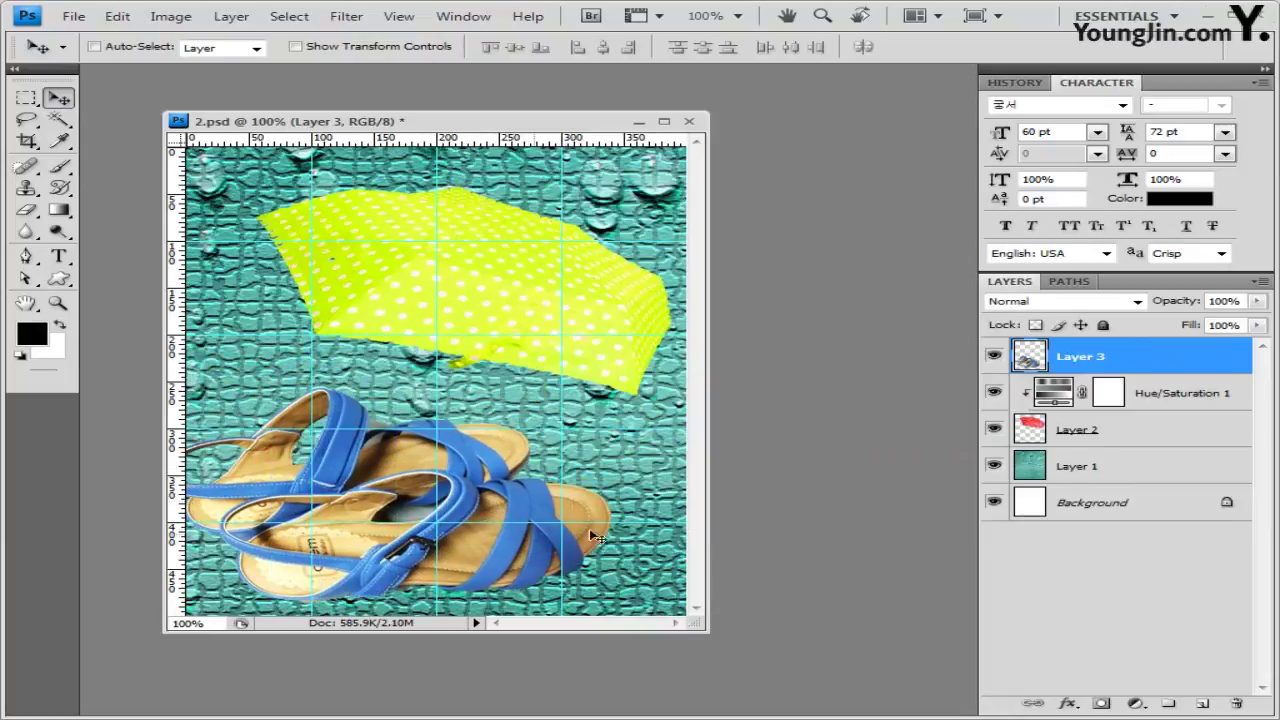
{"action": "key", "text": "ctrl+t"}
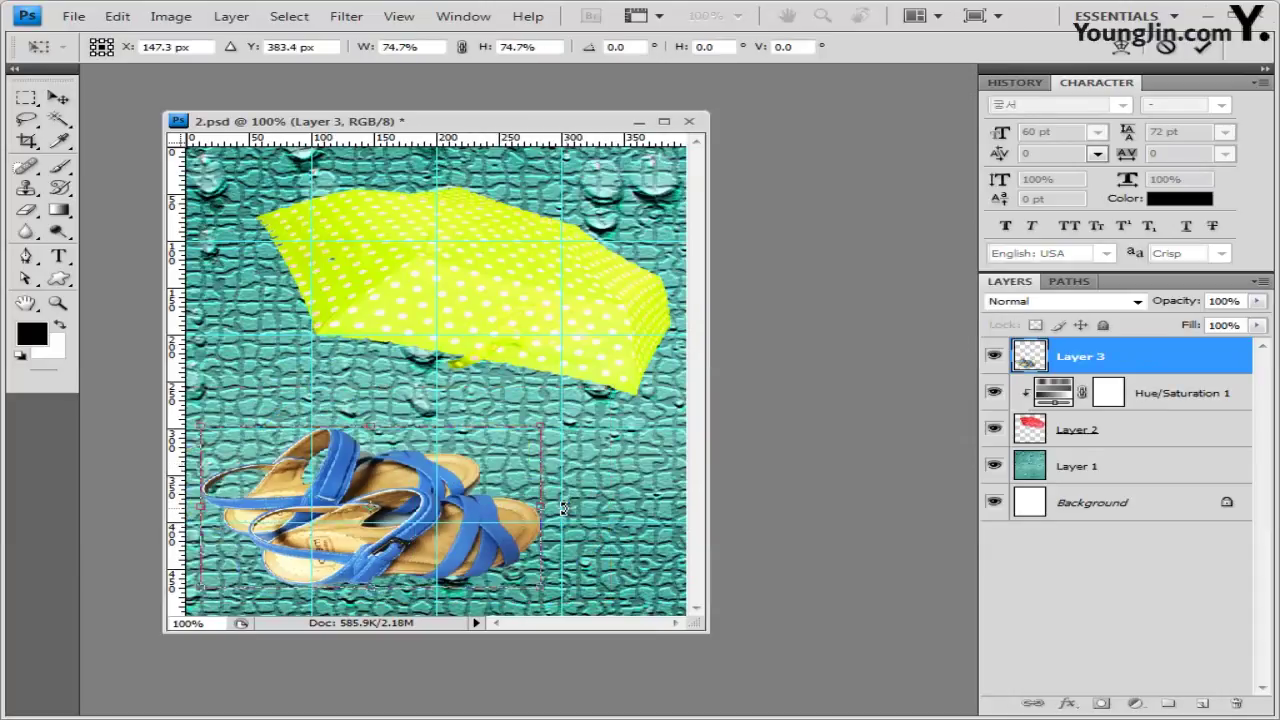
{"action": "key", "text": "Return"}
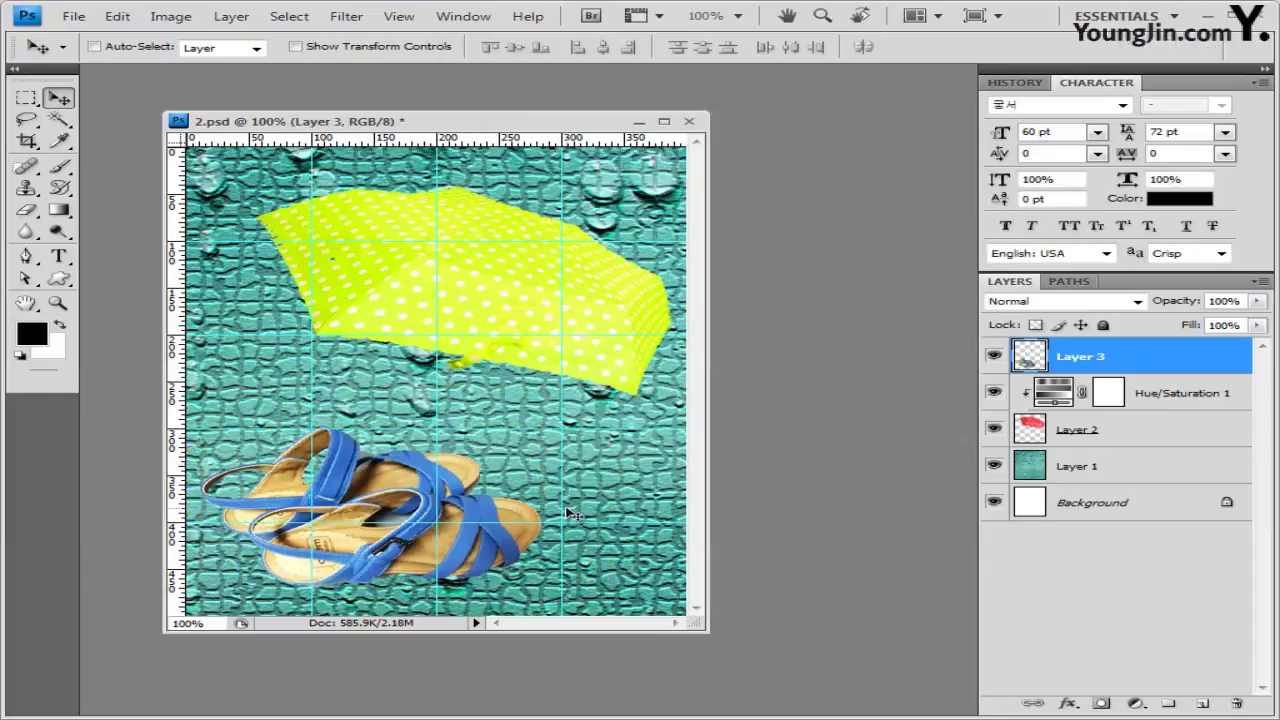
Apply Outer Glow and Drop Shadow layer styles to the sandals on Layer 3
{"action": "left_click", "coordinate": [1068, 703]}
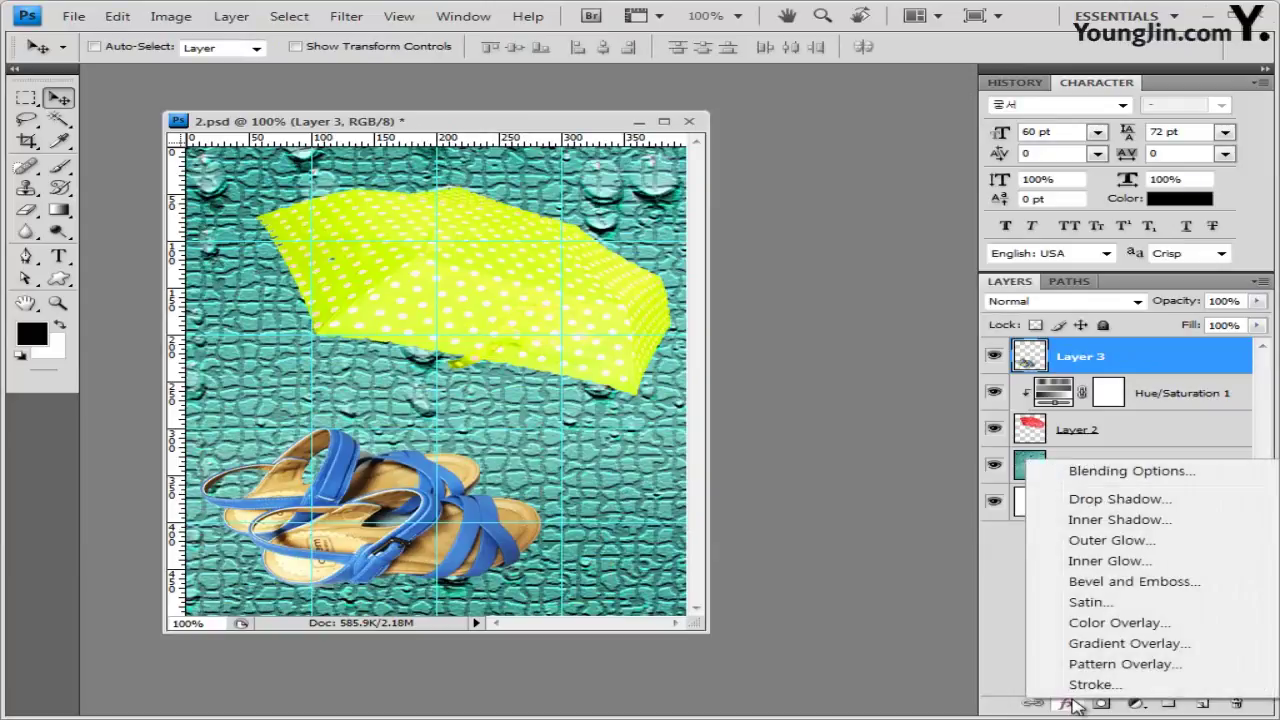
{"action": "left_click", "coordinate": [1137, 541]}
{"action": "left_click", "coordinate": [625, 145]}
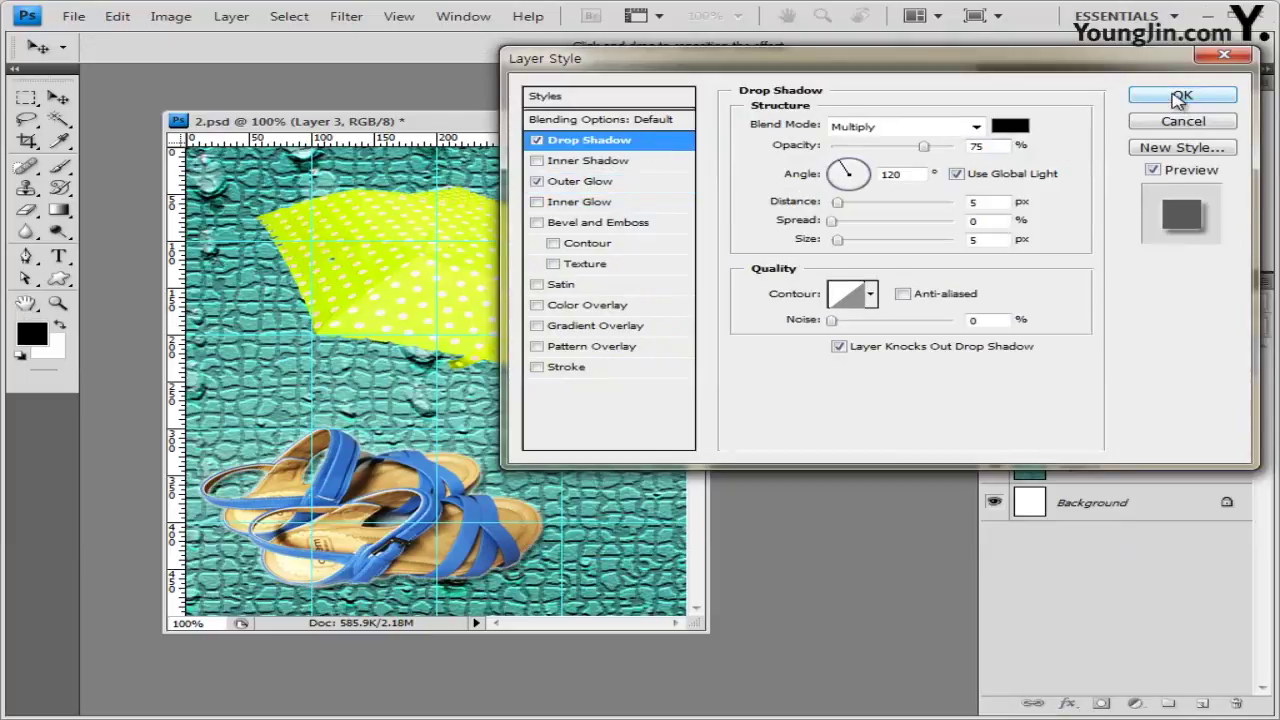
{"action": "left_click", "coordinate": [1182, 96]}
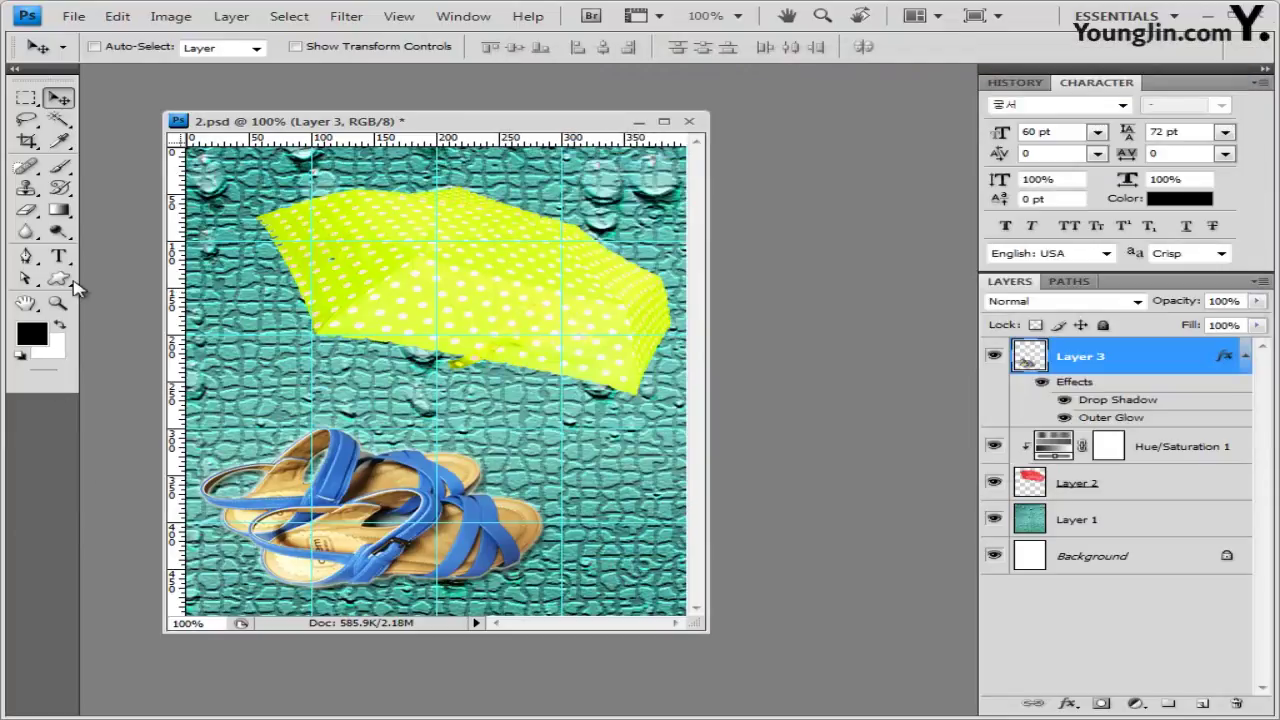
Draw a Raindrop custom shape about 45 px wide over the upper-left tip of the umbrella
{"action": "left_click", "coordinate": [62, 280]}
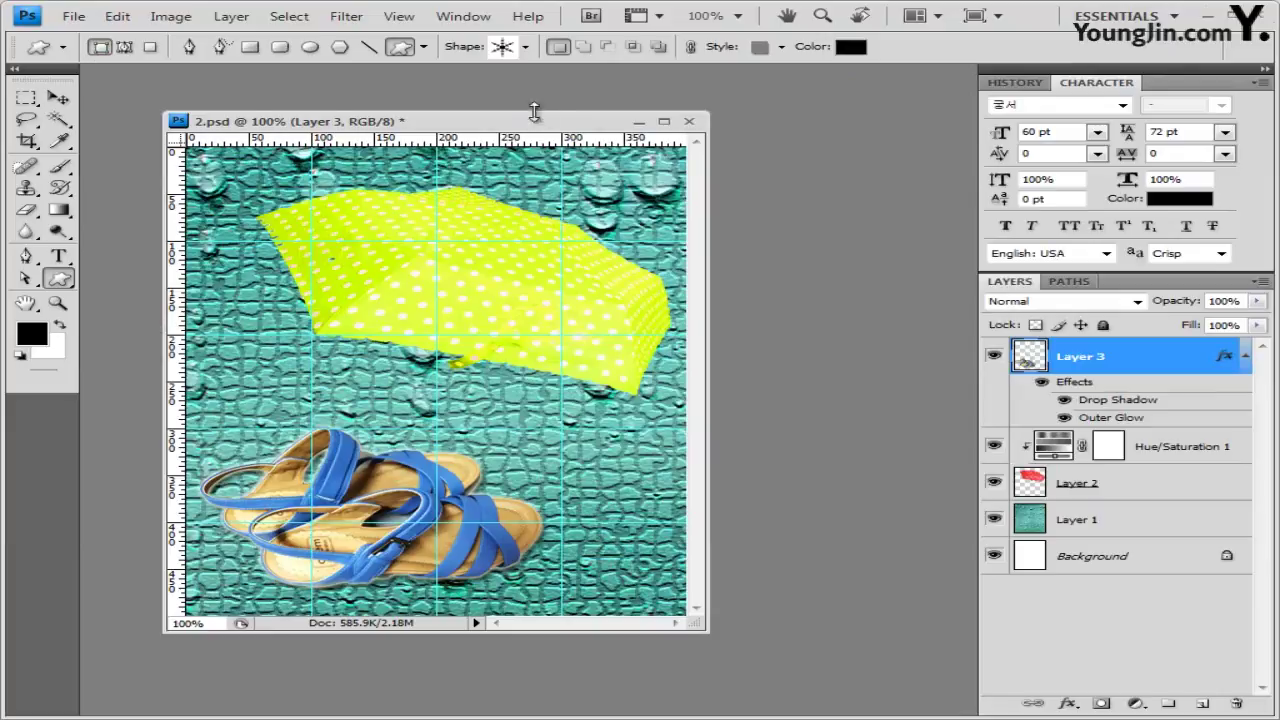
{"action": "left_click", "coordinate": [525, 47]}
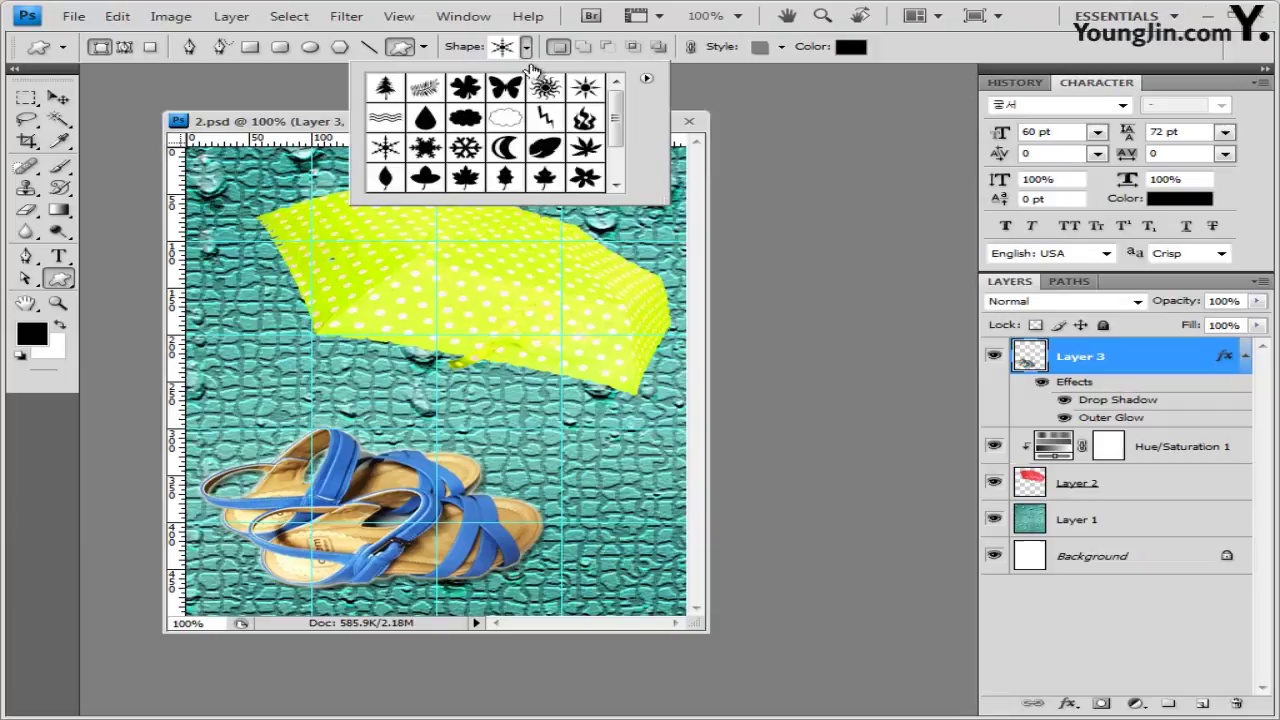
{"action": "left_click", "coordinate": [427, 120]}
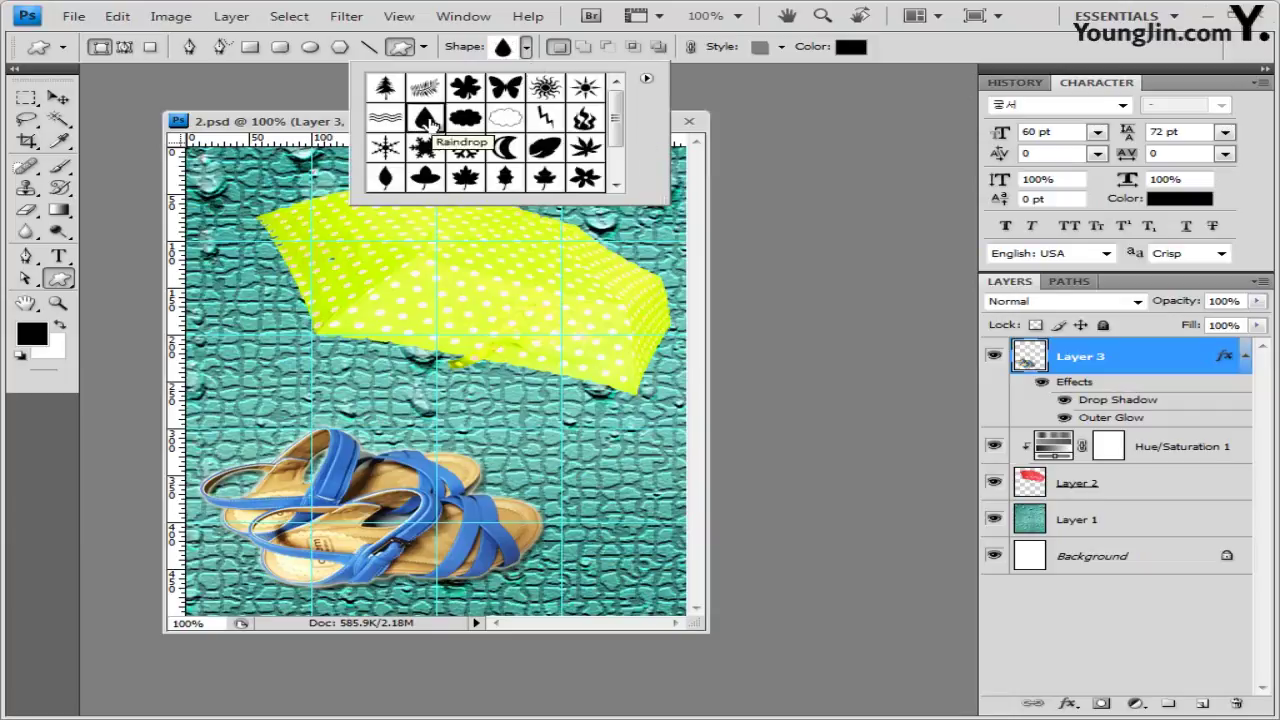
{"action": "left_click", "coordinate": [318, 131]}
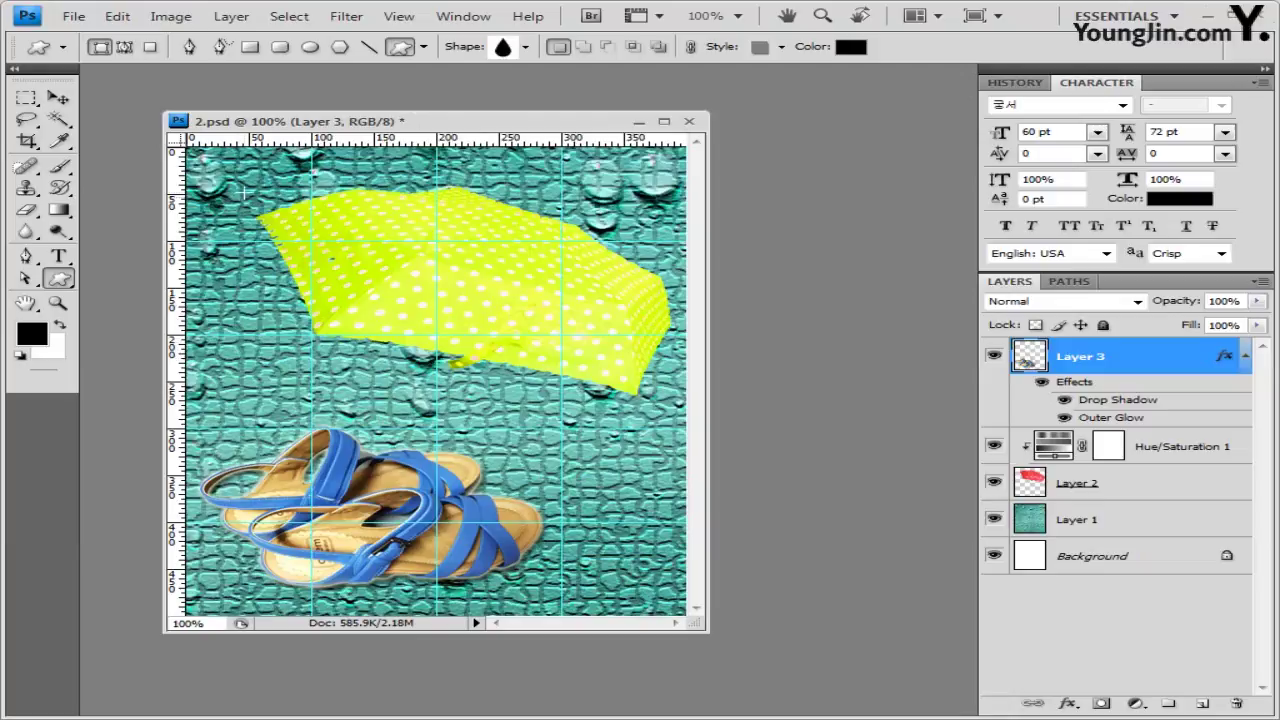
{"action": "left_click_drag", "start_coordinate": [240, 180], "coordinate": [298, 262]}
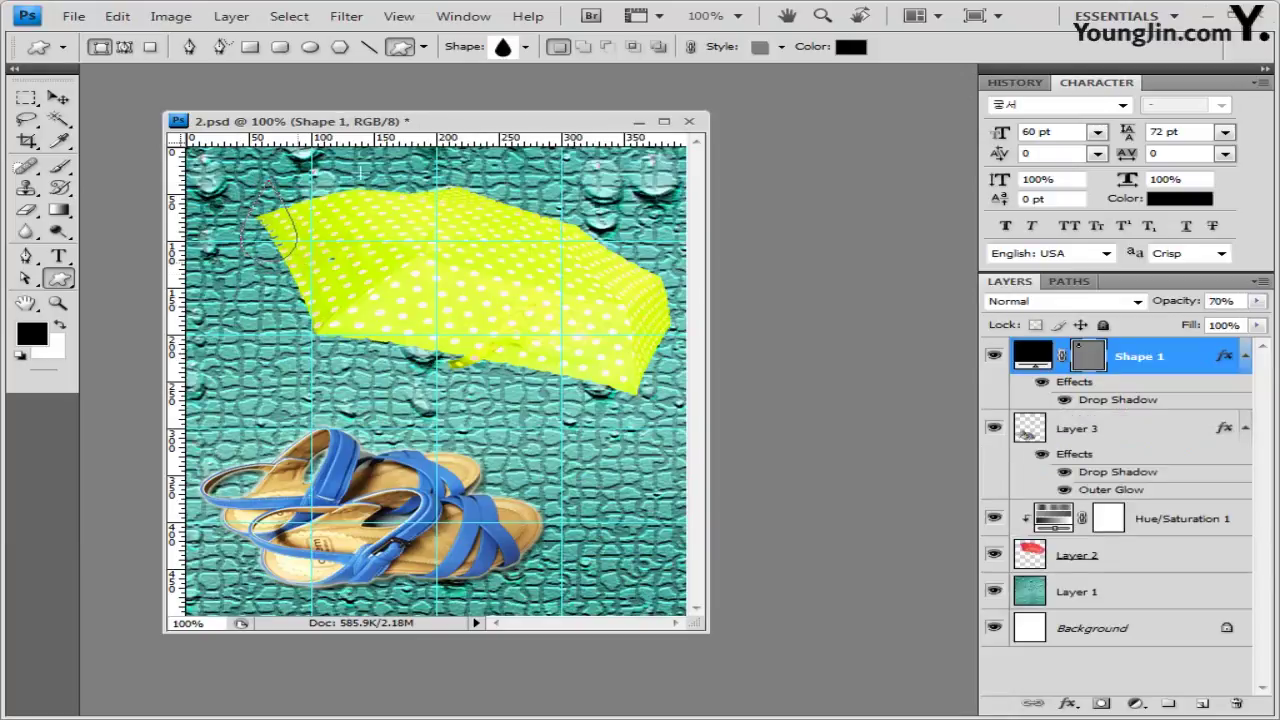
Remove the preset layer style from the raindrop and fill it with white (ffffff)
{"action": "left_click", "coordinate": [782, 46]}
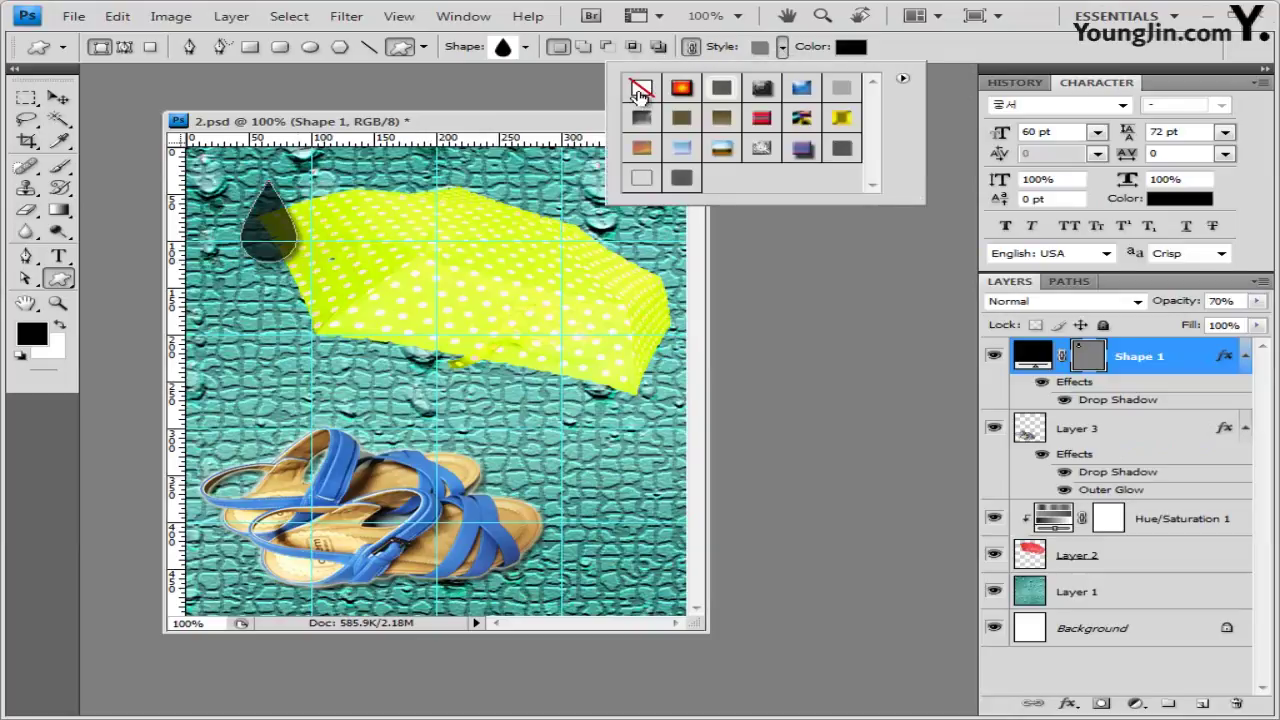
{"action": "left_click", "coordinate": [640, 93]}
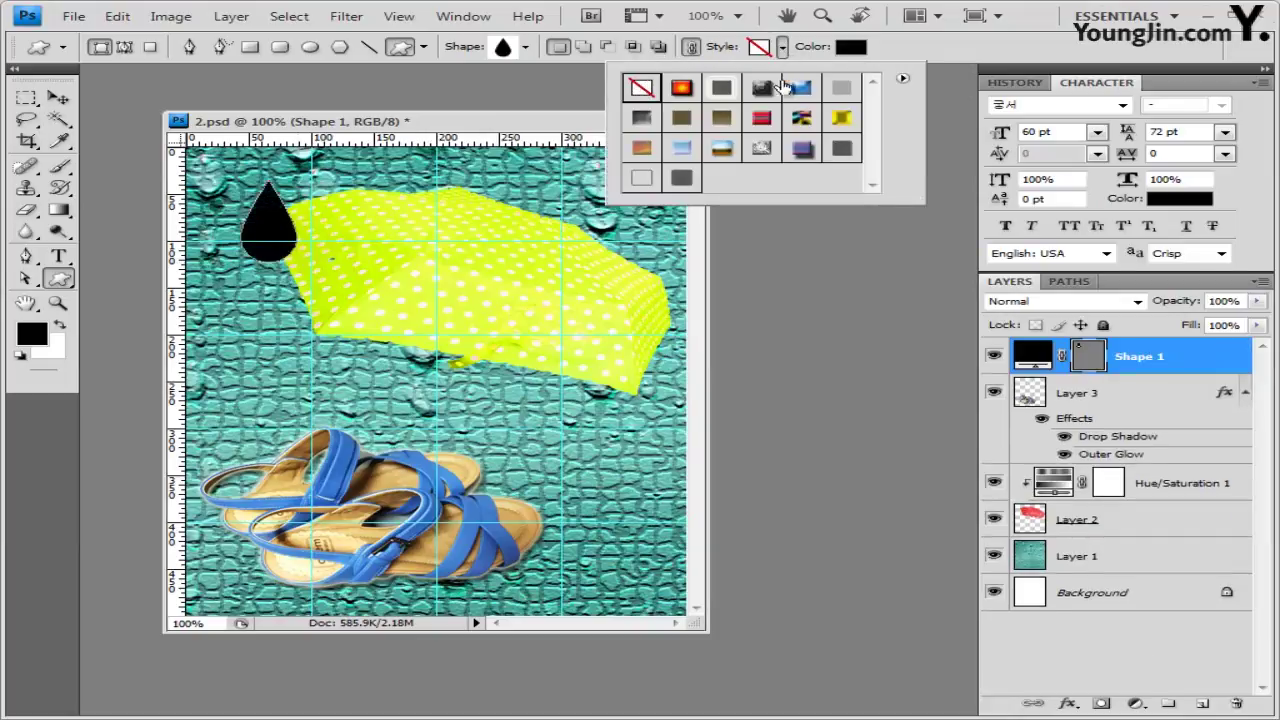
{"action": "left_click", "coordinate": [851, 47]}
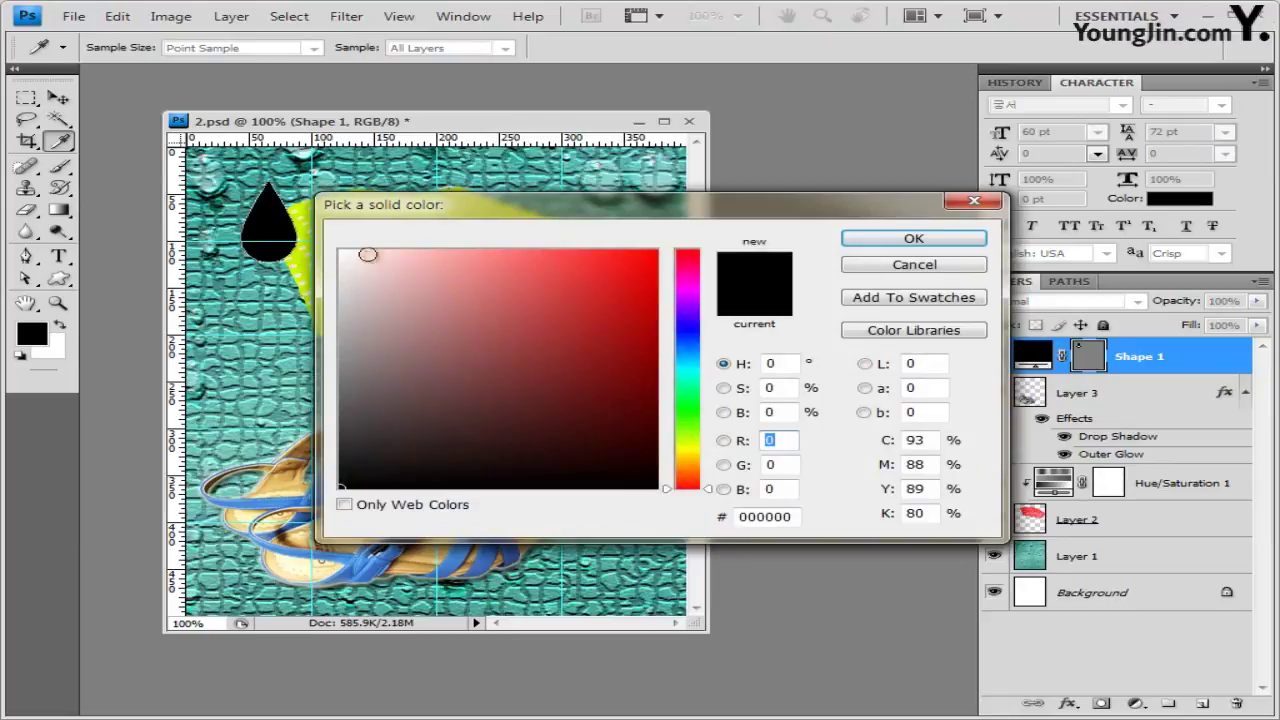
{"action": "left_click", "coordinate": [341, 251]}
{"action": "left_click", "coordinate": [790, 517]}
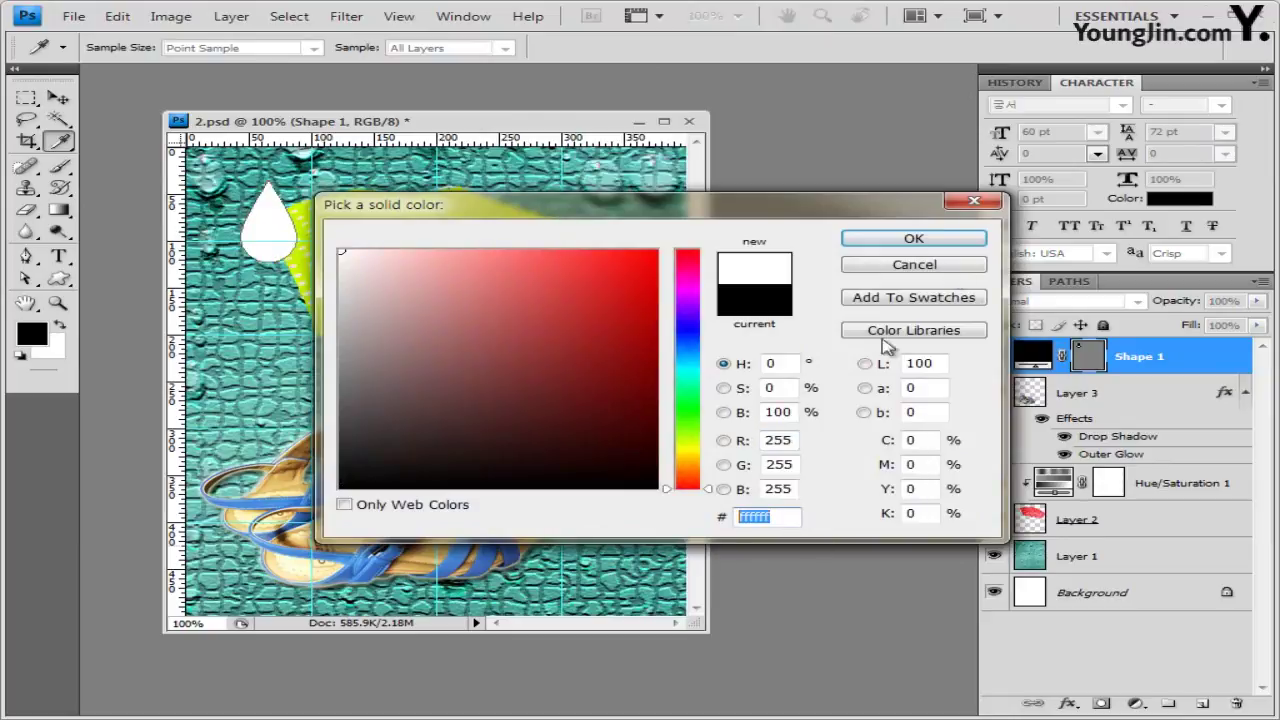
{"action": "left_click", "coordinate": [953, 248]}
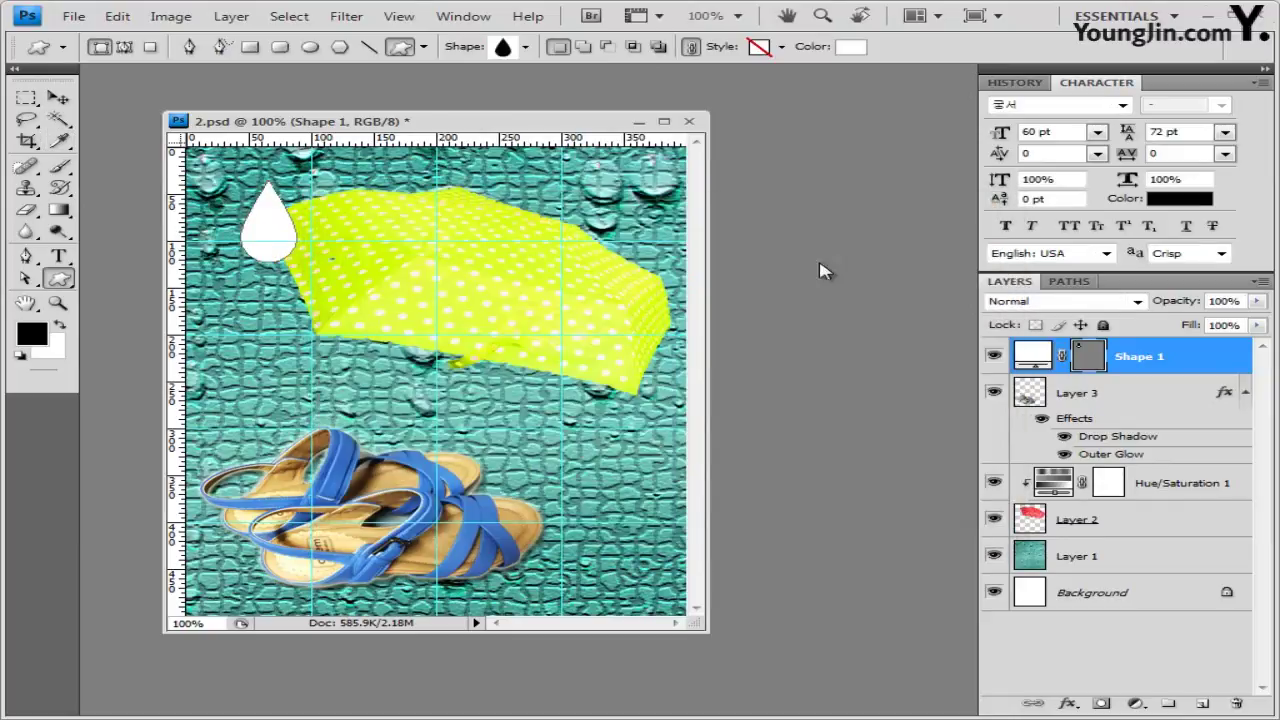
Add a 2 px outside Stroke in colour 4b9be3 to the raindrop
{"action": "left_click", "coordinate": [1068, 704]}
{"action": "left_click", "coordinate": [1100, 687]}
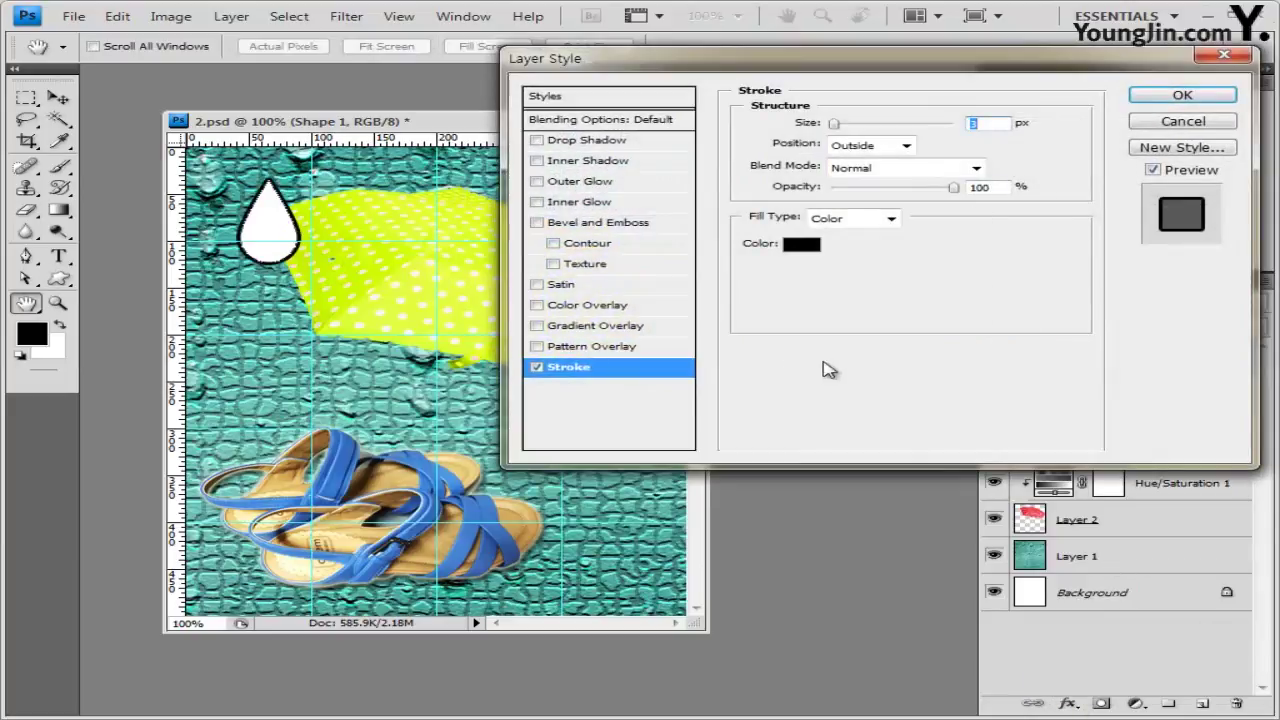
{"action": "type", "text": "2"}
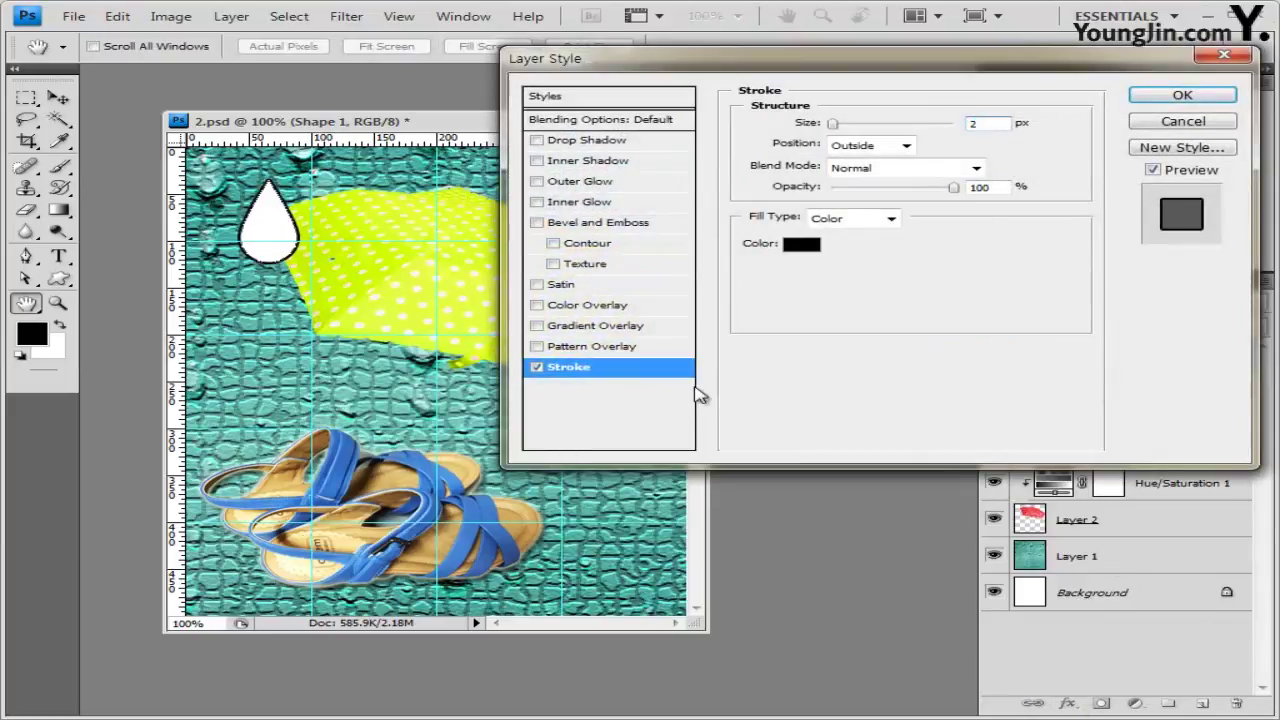
{"action": "left_click", "coordinate": [801, 243]}
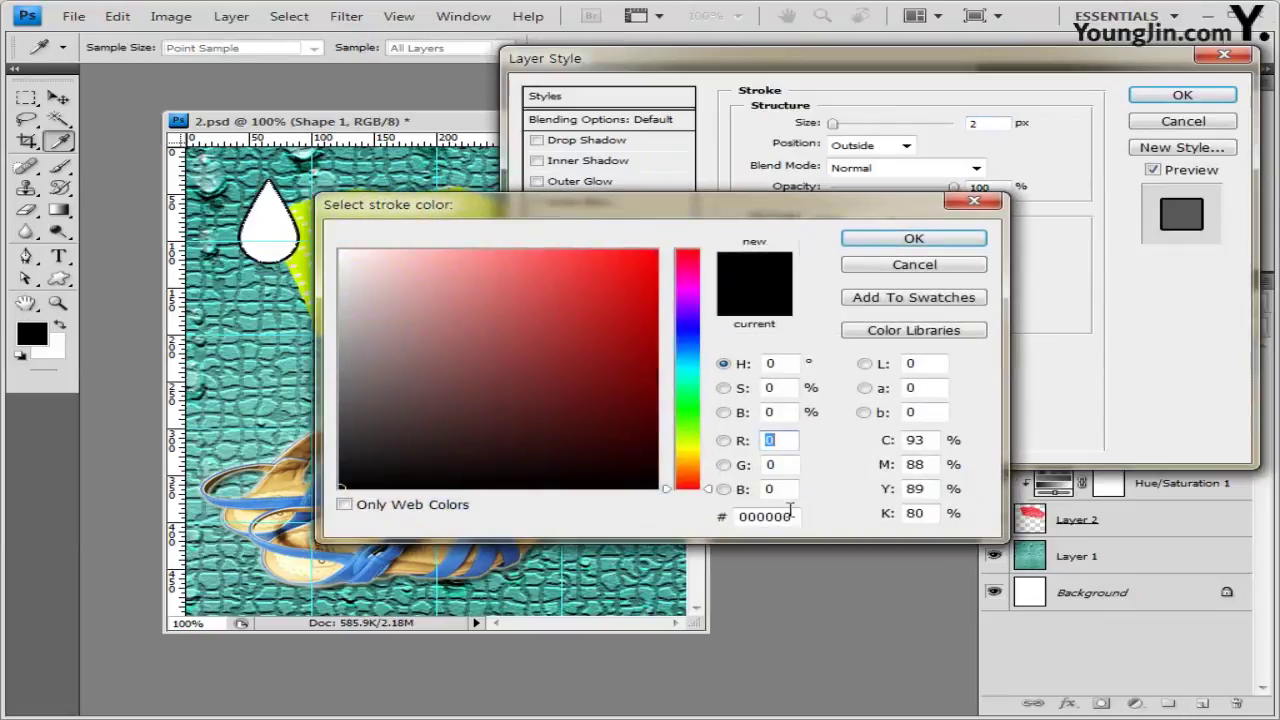
{"action": "left_click", "coordinate": [795, 517]}
{"action": "type", "text": "4b9be3"}
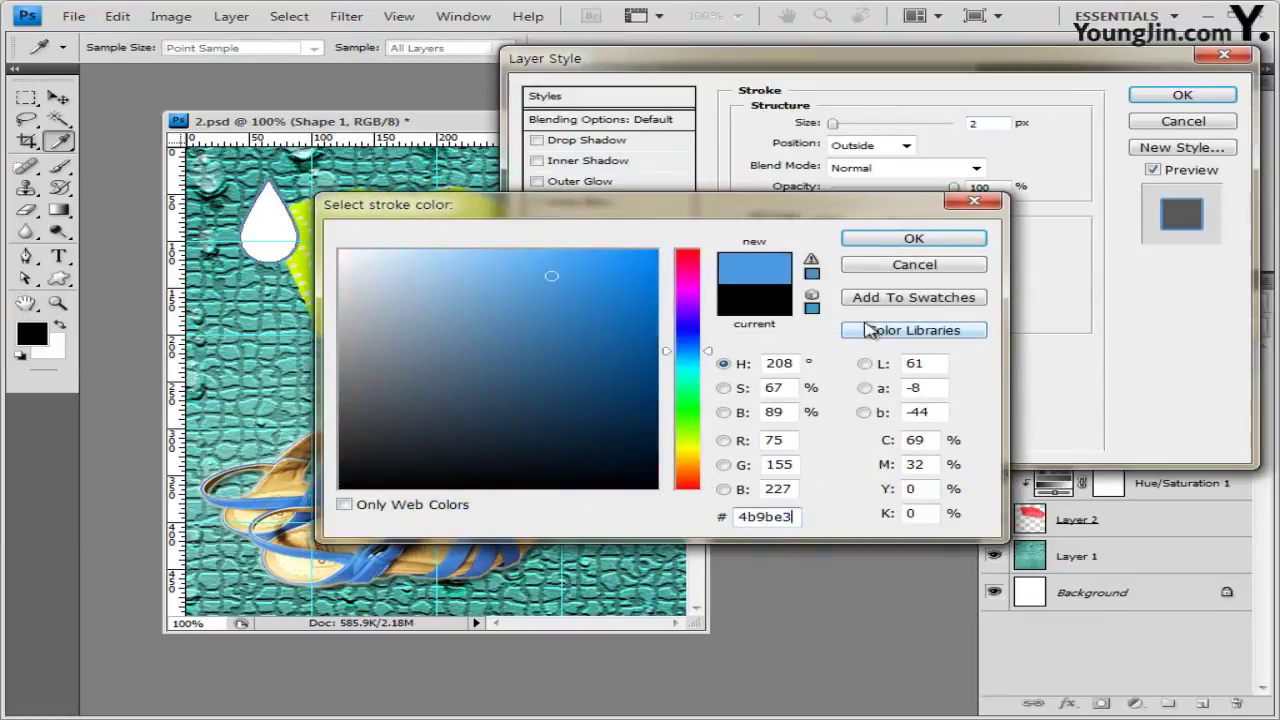
{"action": "left_click", "coordinate": [929, 242]}
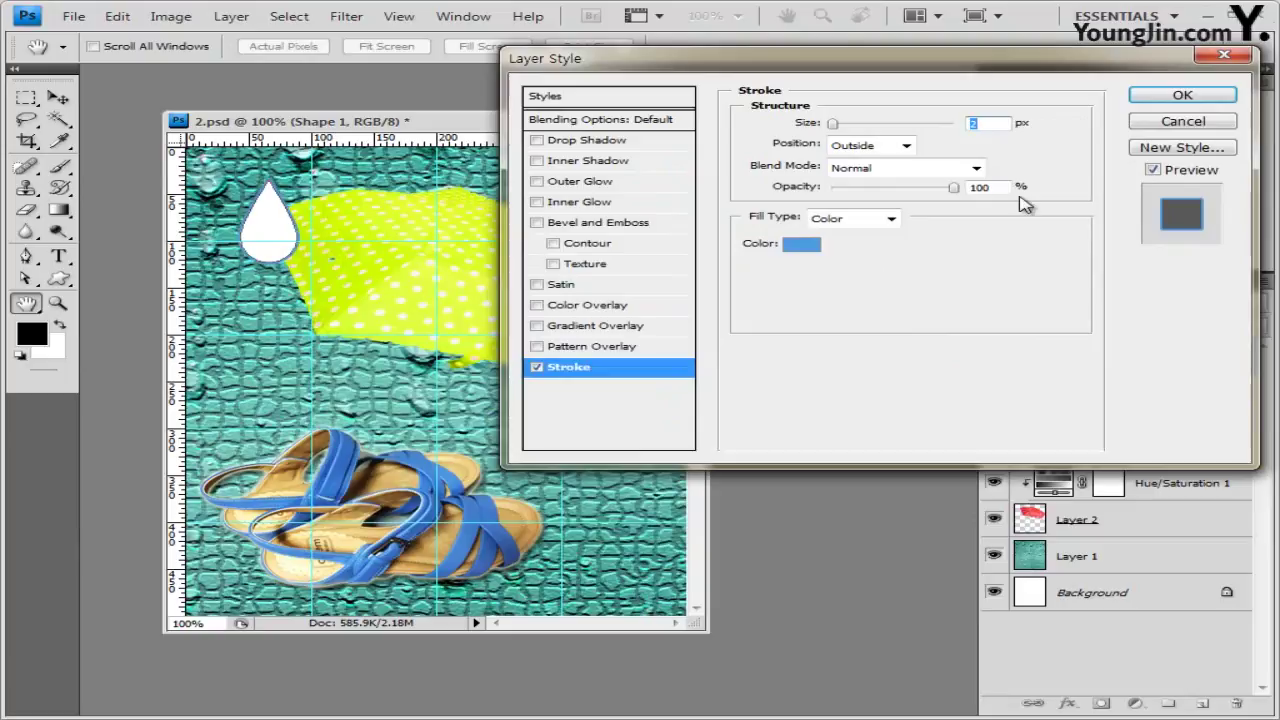
{"action": "left_click", "coordinate": [1180, 96]}
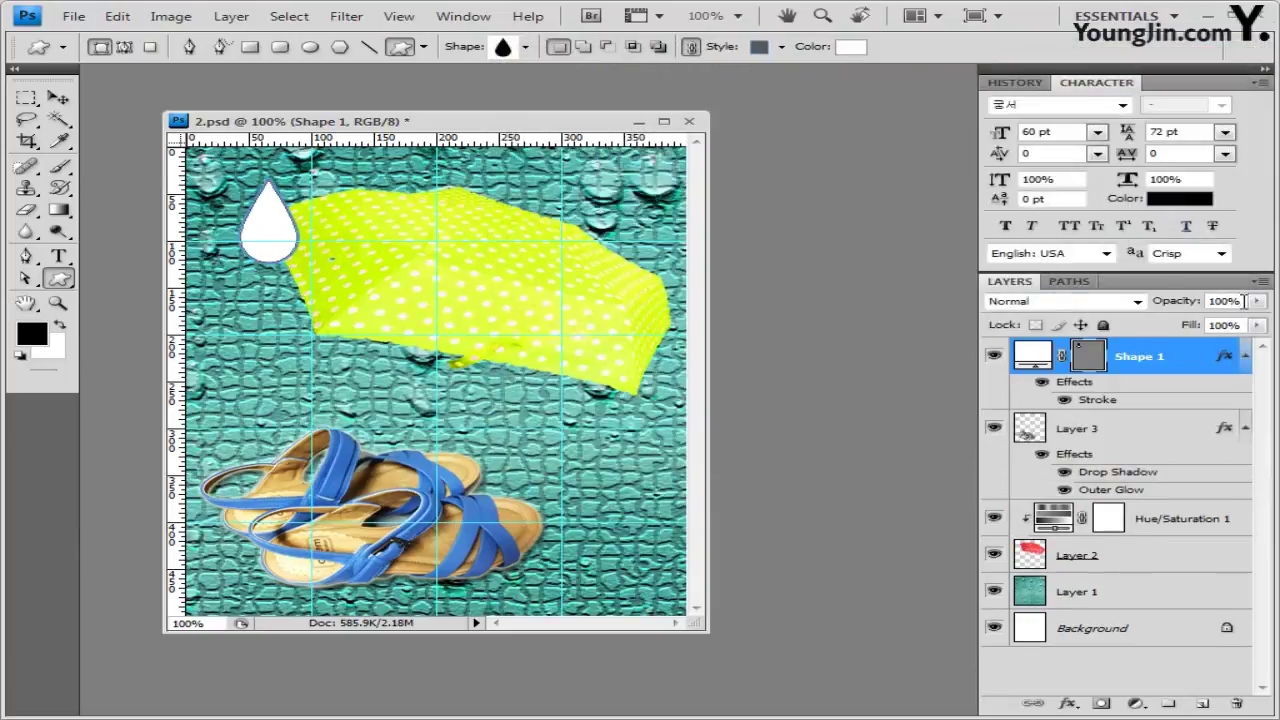
Set the raindrop layer's opacity to 70% and slightly enlarge the shape over the umbrella's left tip
{"action": "left_click", "coordinate": [1243, 301]}
{"action": "type", "text": "70"}
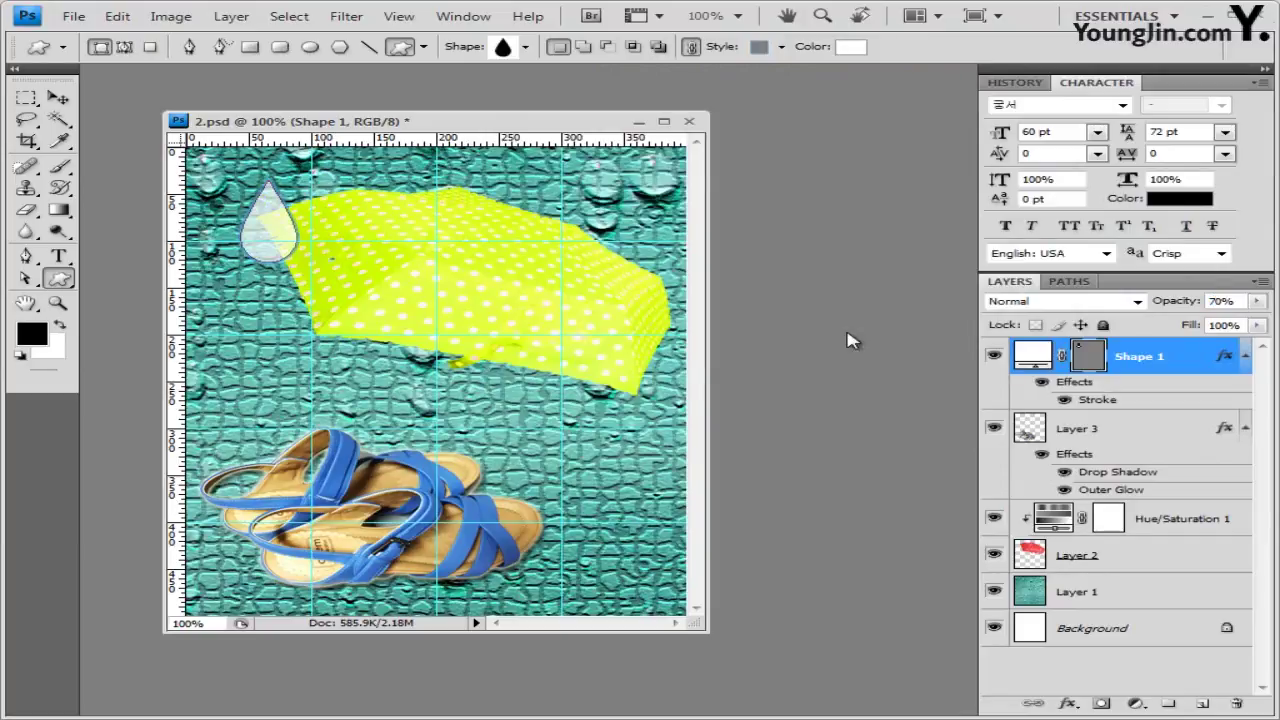
{"action": "left_click", "coordinate": [60, 99]}
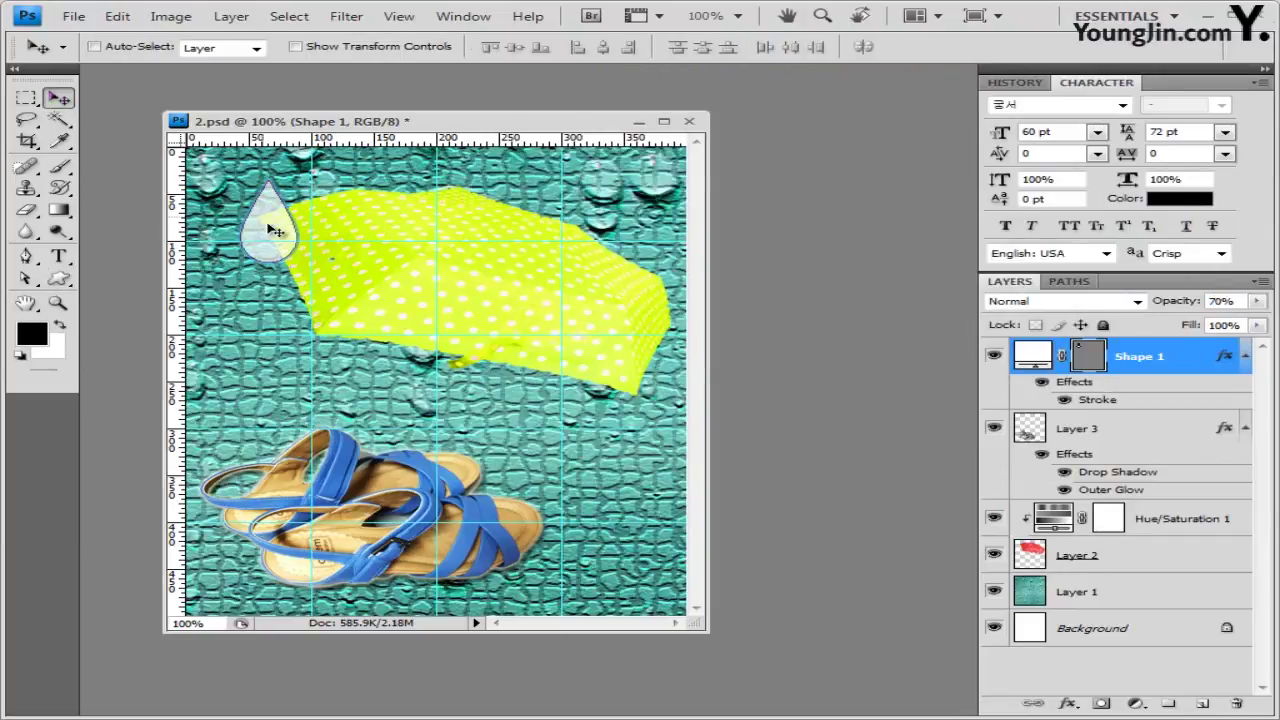
{"action": "left_click_drag", "start_coordinate": [265, 226], "coordinate": [255, 233]}
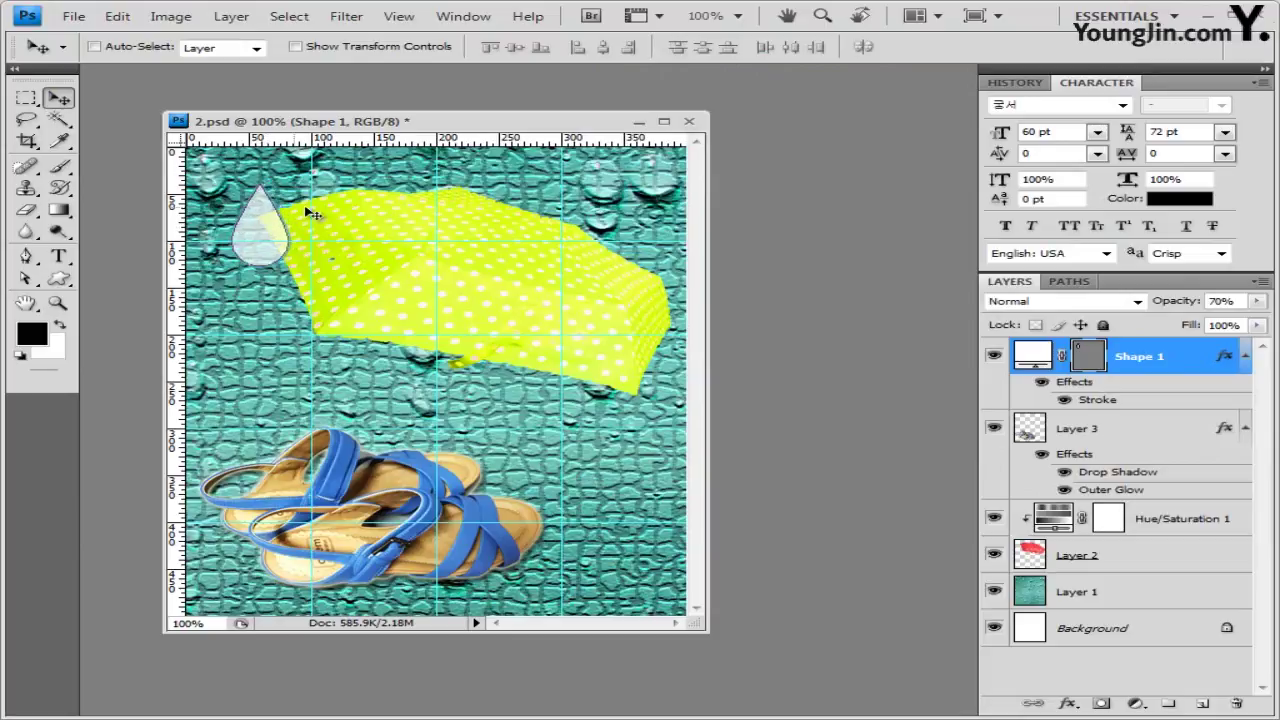
{"action": "key", "text": "ctrl+t"}
{"action": "key", "text": "Return"}
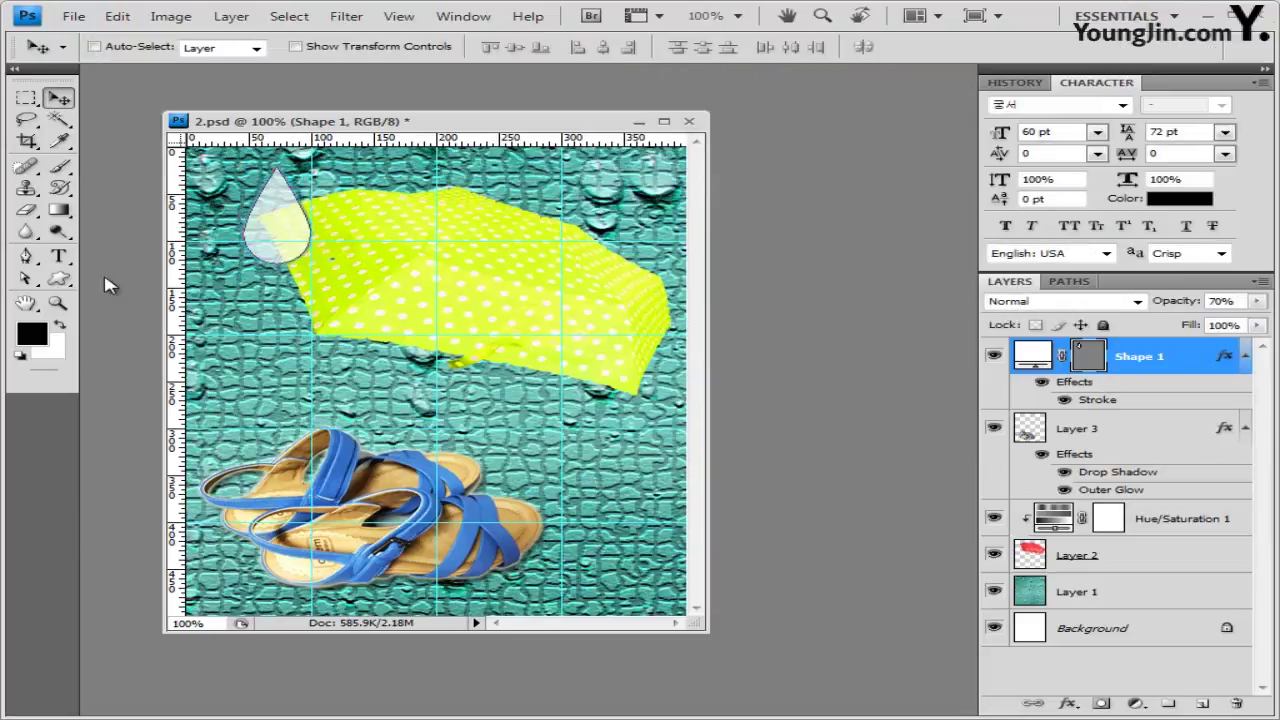
Draw a Cloud 1 custom shape about 100 px wide between the umbrella's lower-left edge and the sandals
{"action": "left_click", "coordinate": [60, 280]}
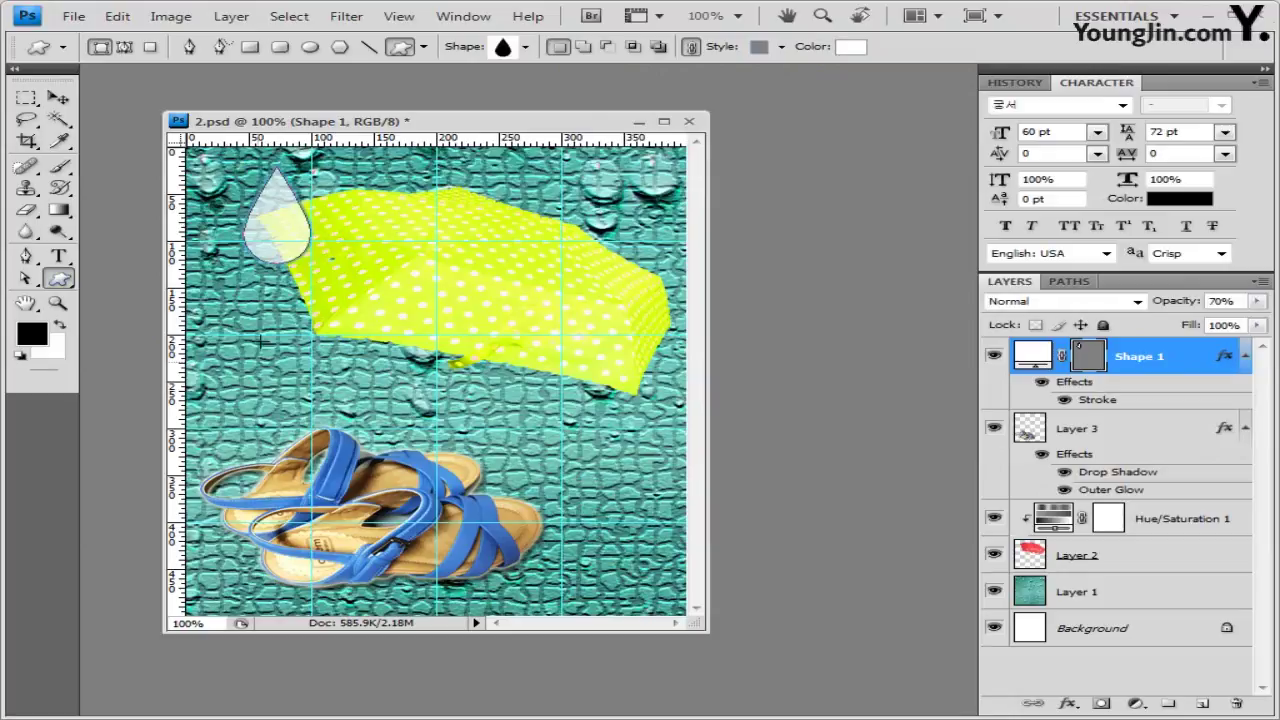
{"action": "left_click", "coordinate": [526, 47]}
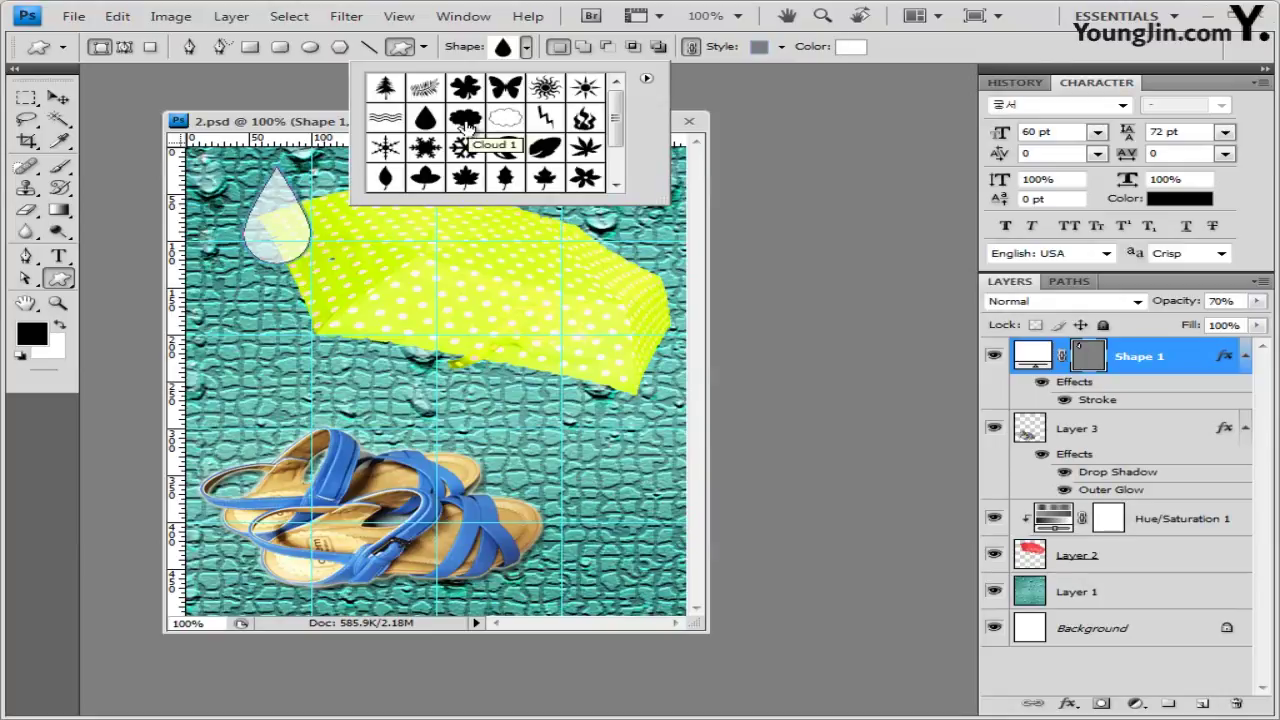
{"action": "left_click", "coordinate": [466, 125]}
{"action": "left_click", "coordinate": [312, 133]}
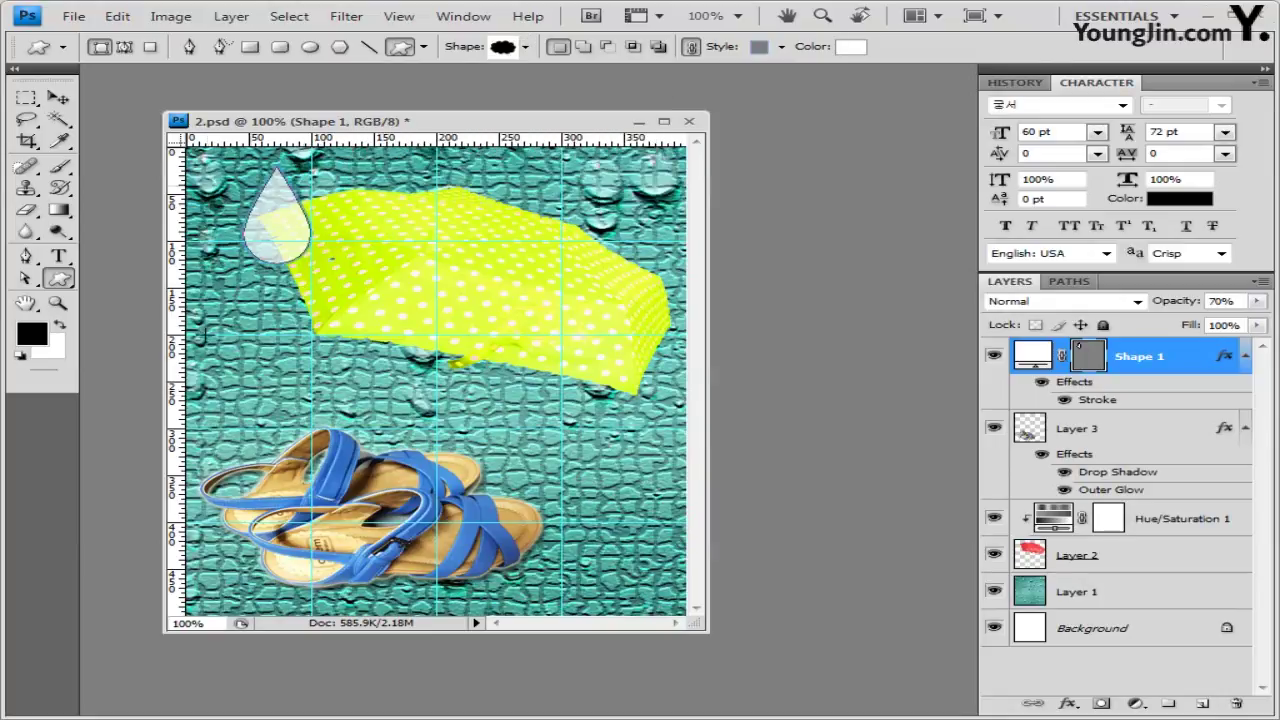
{"action": "left_click_drag", "start_coordinate": [212, 326], "coordinate": [333, 403]}
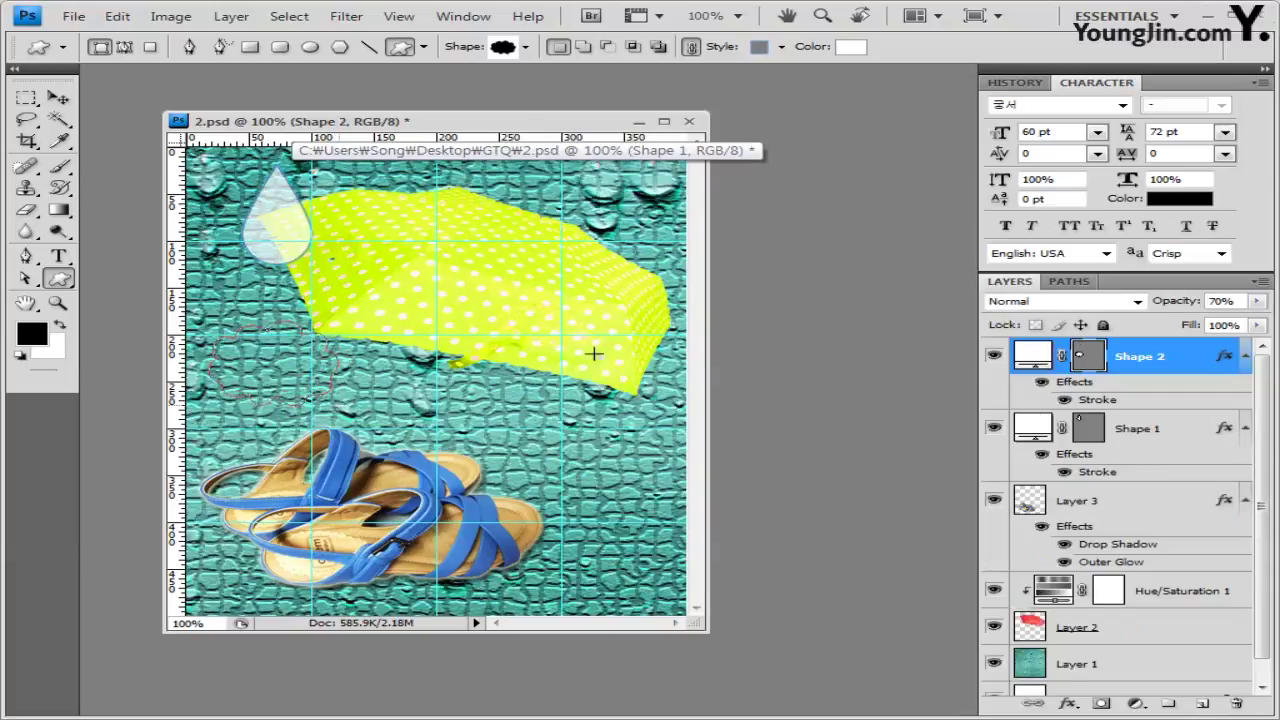
Remove the inherited layer style from the cloud and fill it with colour f5ff8a
{"action": "left_click", "coordinate": [781, 46]}
{"action": "left_click", "coordinate": [641, 88]}
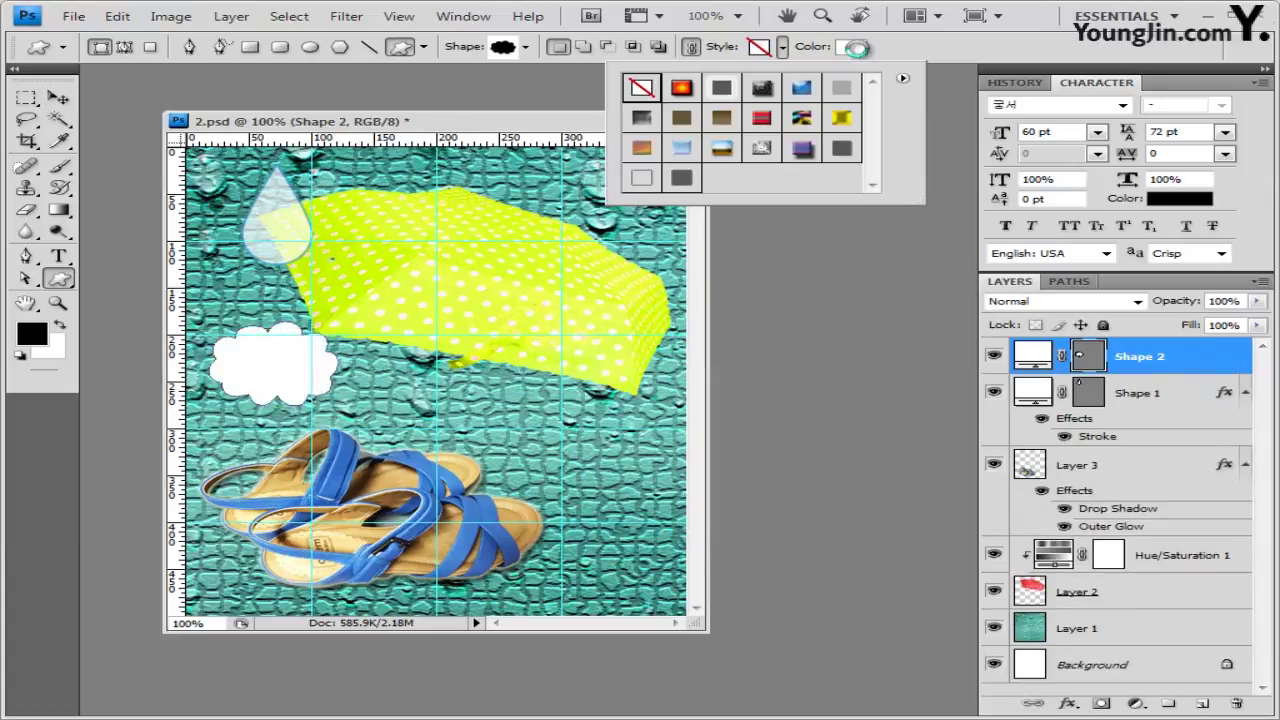
{"action": "left_click", "coordinate": [851, 46]}
{"action": "double_click", "coordinate": [777, 516]}
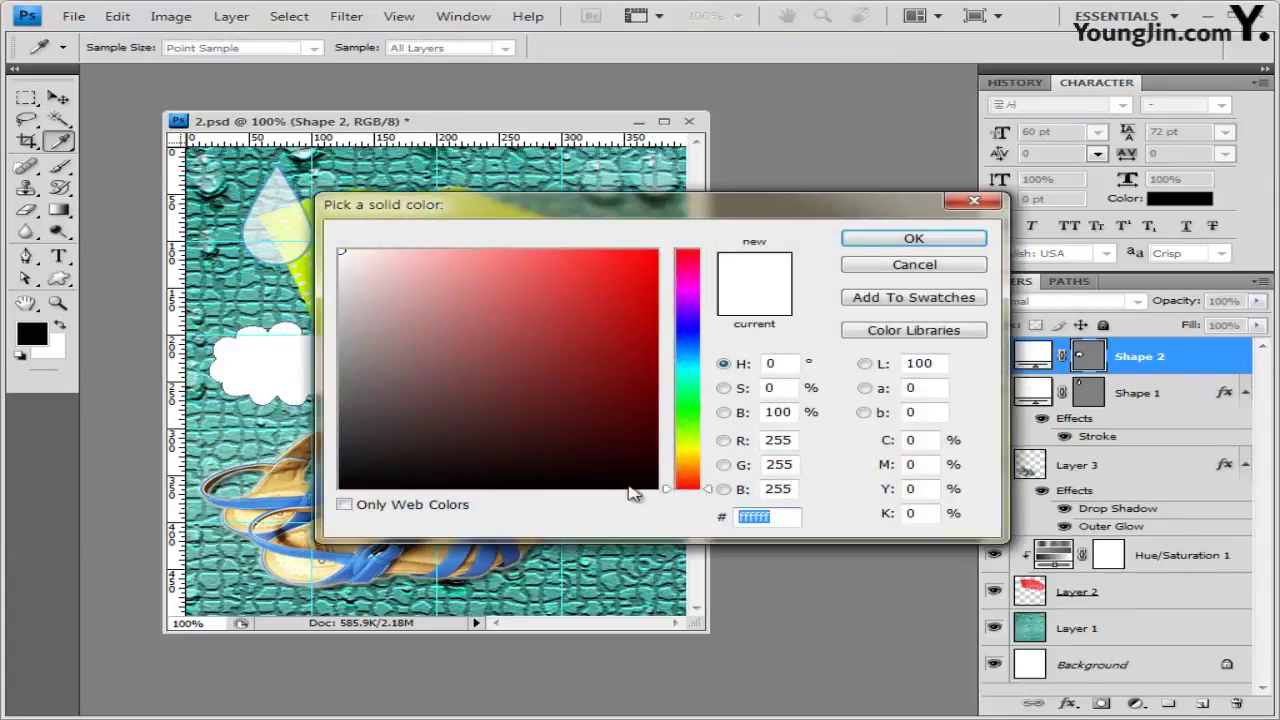
{"action": "type", "text": "f5ff8a"}
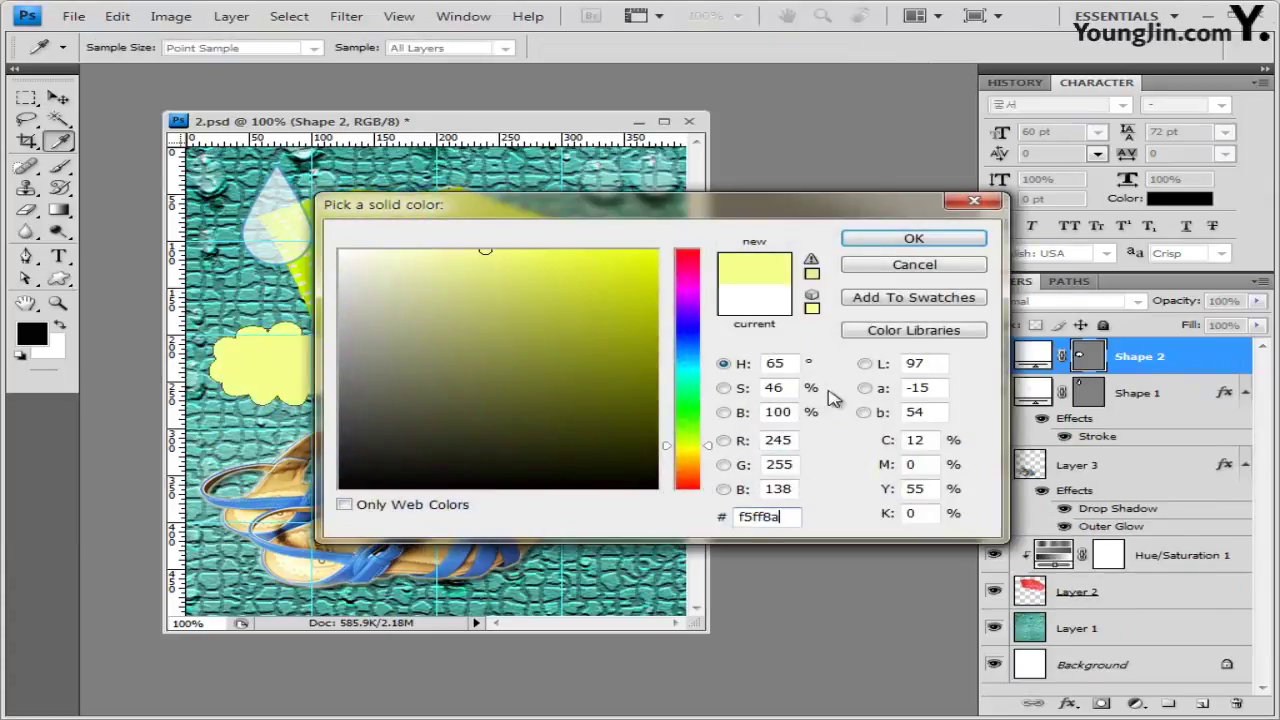
{"action": "left_click", "coordinate": [950, 244]}
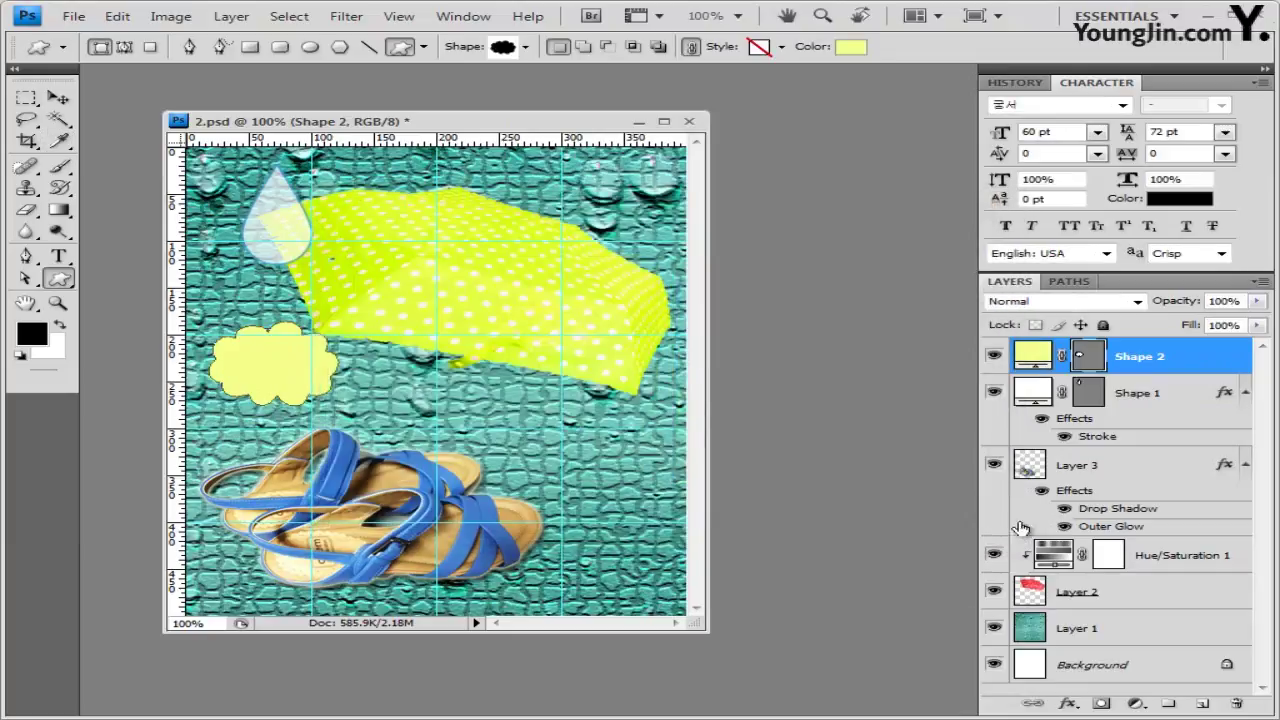
Apply a Drop Shadow layer style with the default settings to the cloud shape
{"action": "left_click", "coordinate": [1078, 706]}
{"action": "left_click", "coordinate": [1092, 504]}
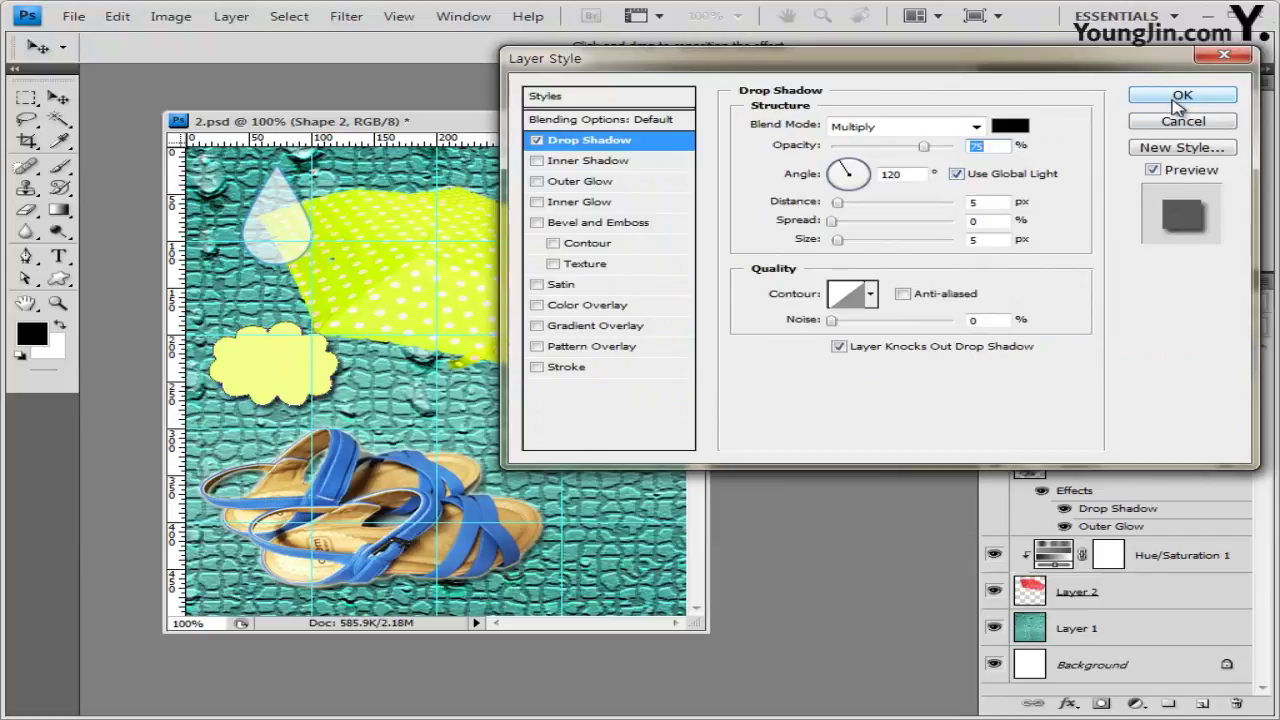
{"action": "left_click", "coordinate": [1177, 100]}
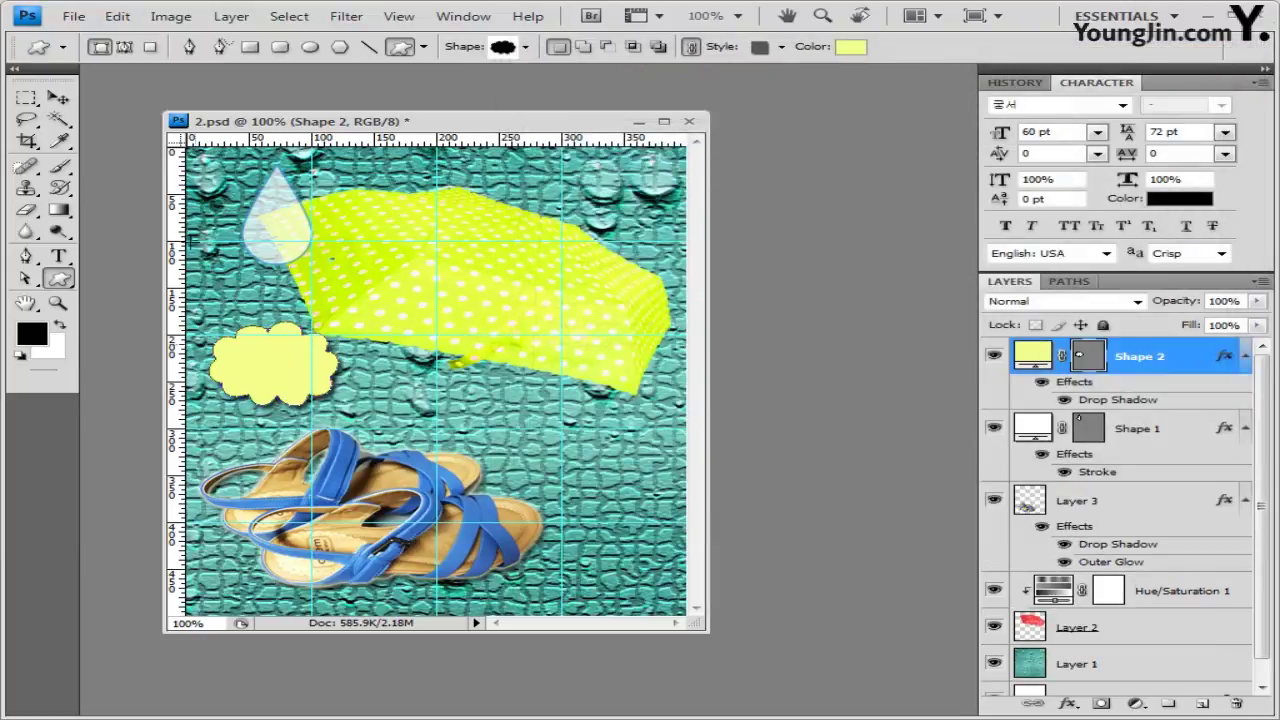
Scale the cloud proportionally to about 109%, extending it down and to the left above the sandals
{"action": "left_click", "coordinate": [59, 97]}
{"action": "key", "text": "ctrl+t"}
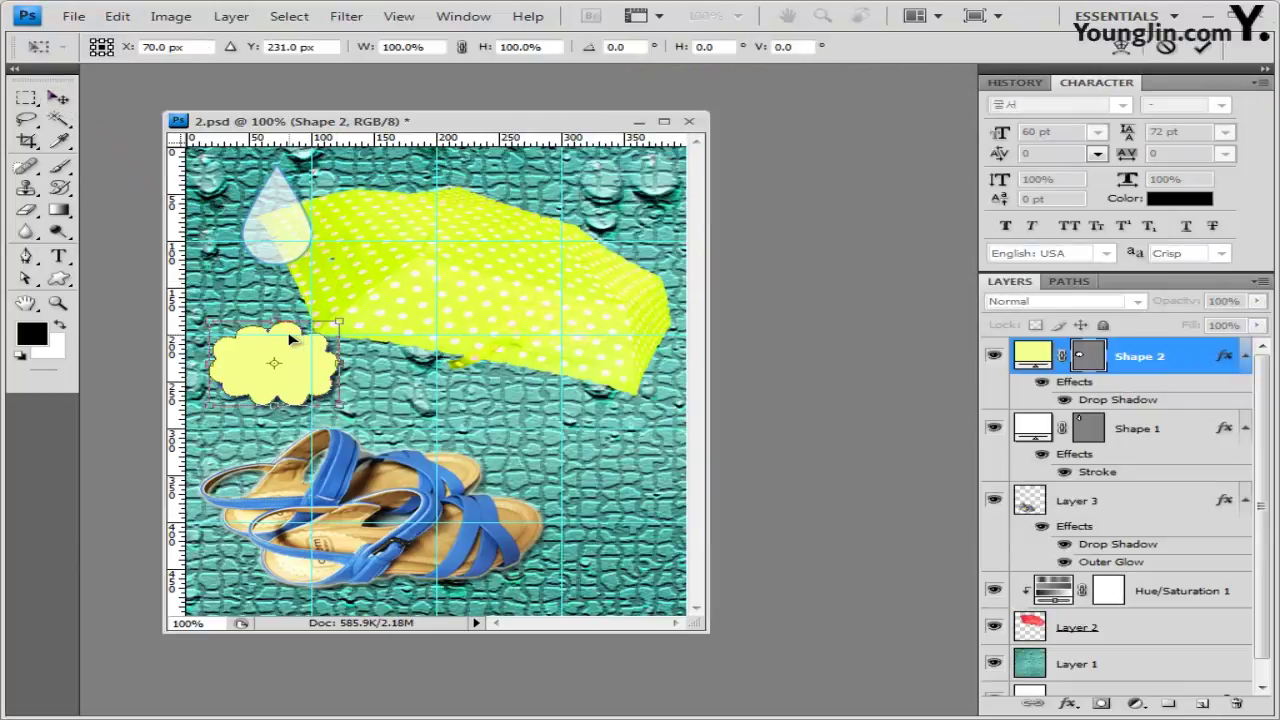
{"action": "left_click_drag", "start_coordinate": [291, 340], "coordinate": [303, 340]}
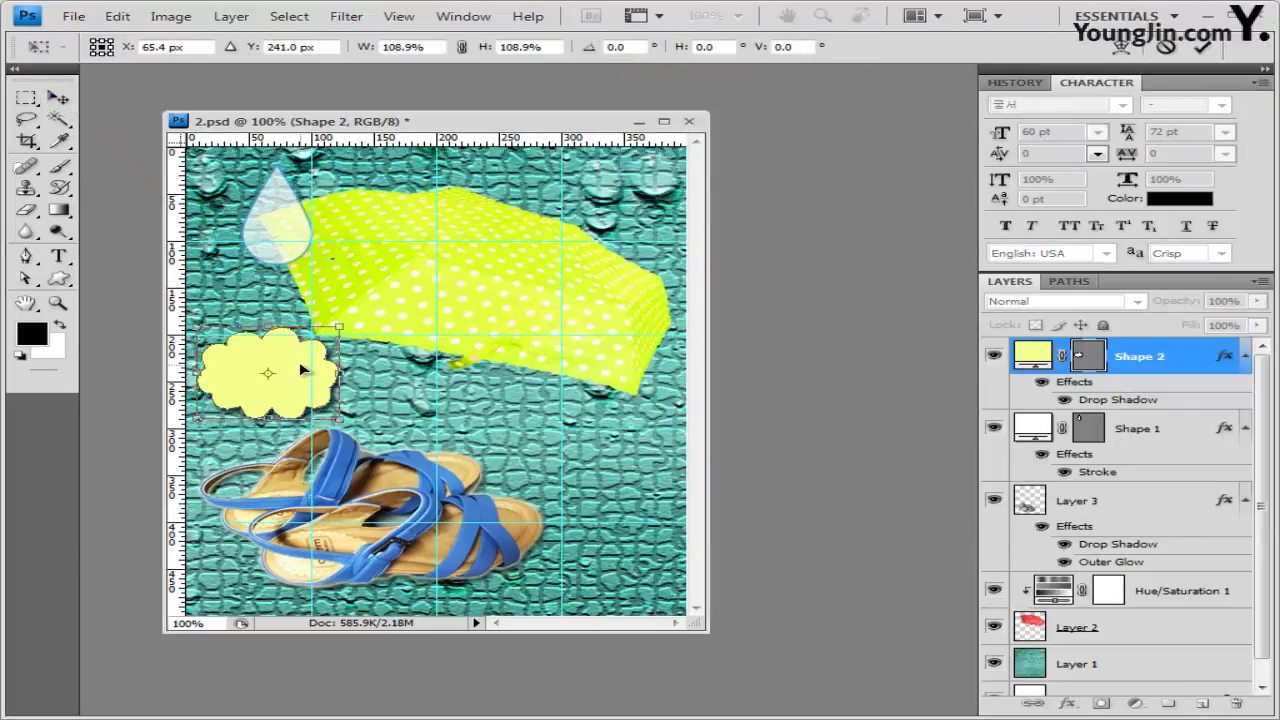
{"action": "key", "text": "Return"}
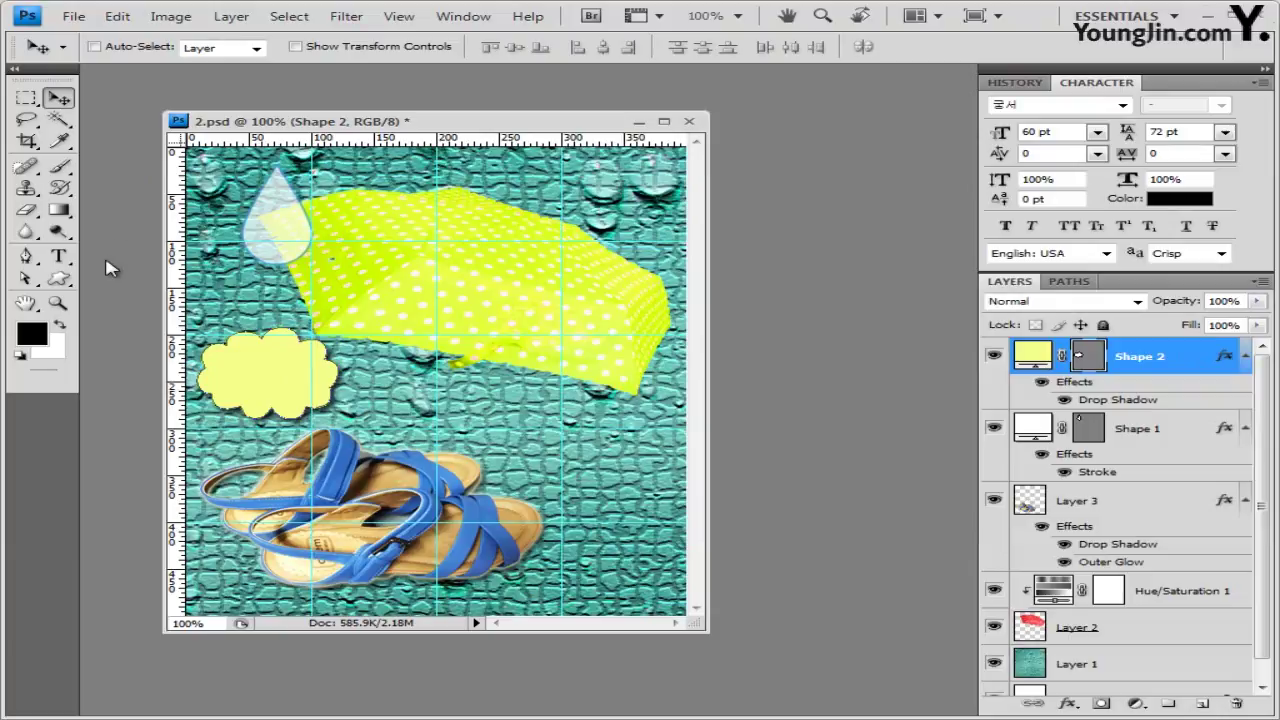
Add the white 45 pt vertical text "비오는 날의 기다림" down the image's right side, starting over the umbrella's upper edge
{"action": "left_click", "coordinate": [72, 258]}
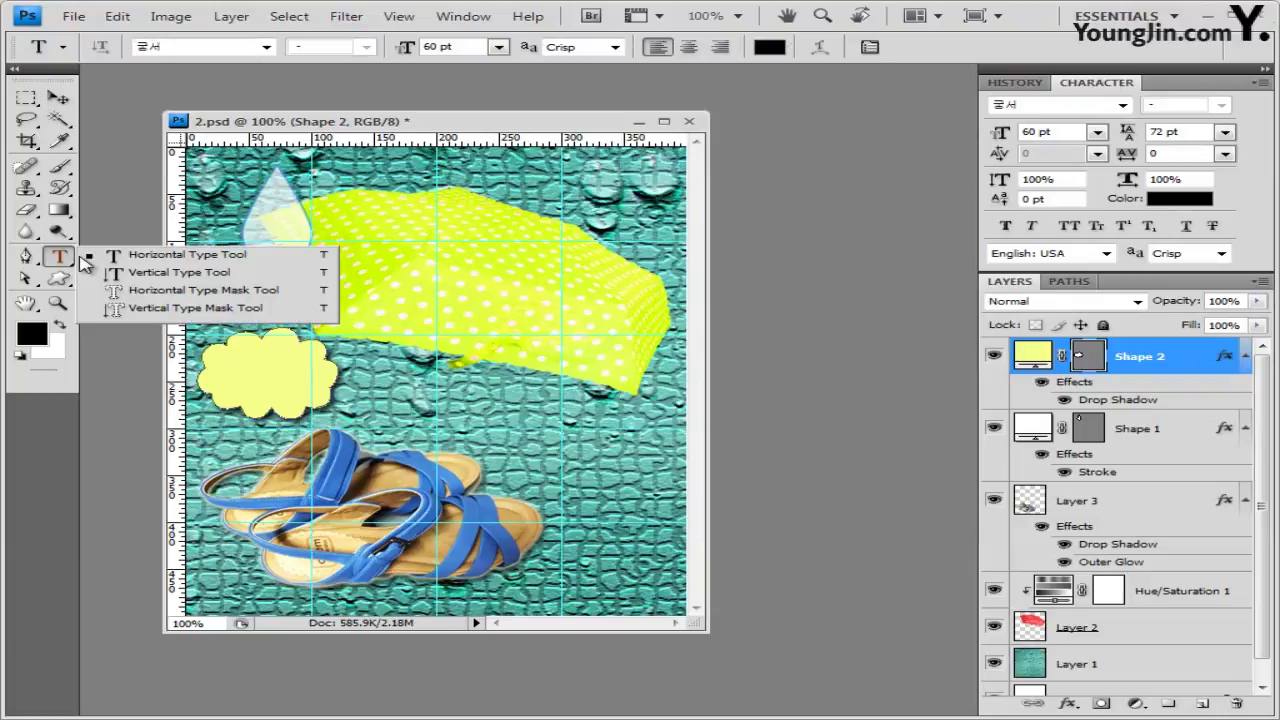
{"action": "left_click", "coordinate": [162, 273]}
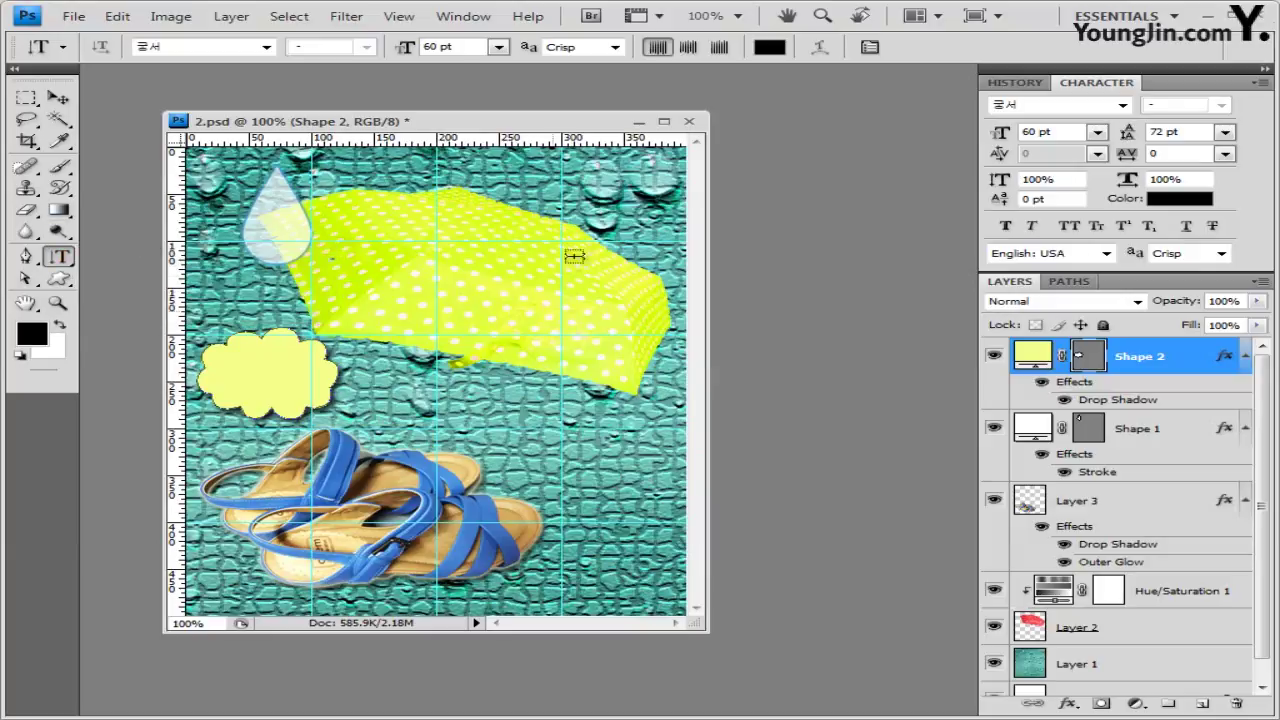
{"action": "left_click", "coordinate": [594, 200]}
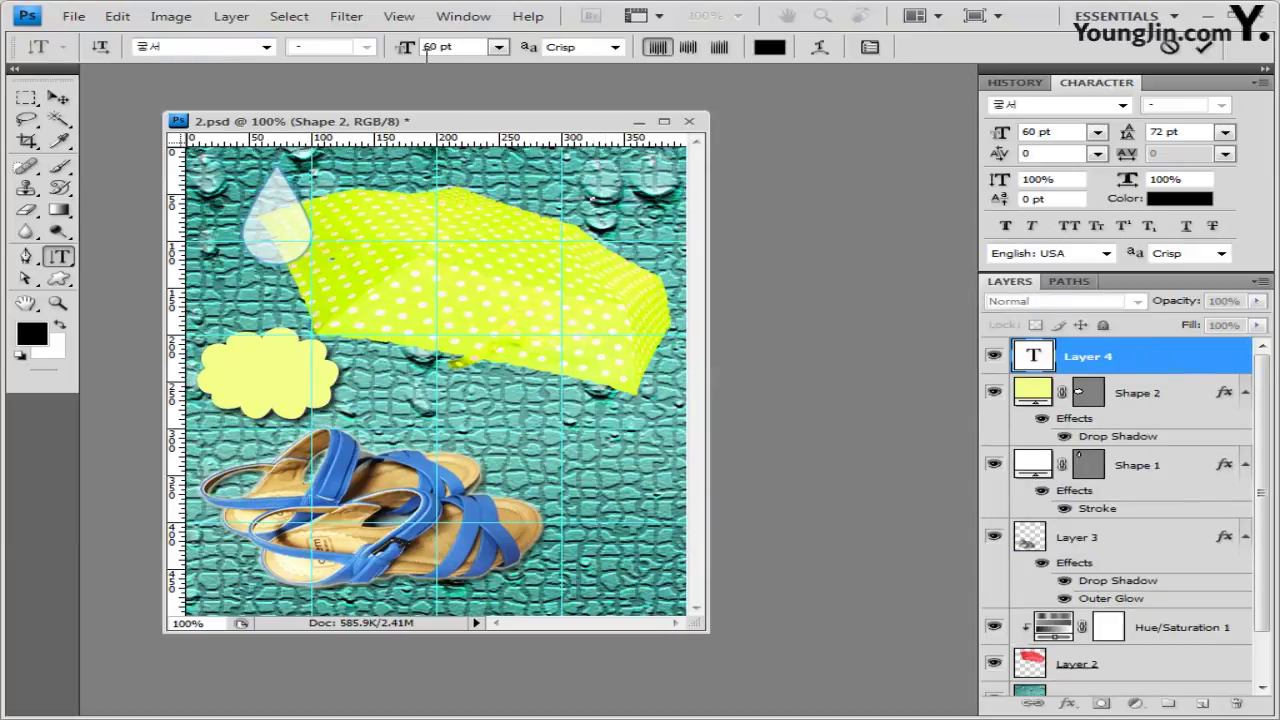
{"action": "left_click", "coordinate": [460, 47]}
{"action": "type", "text": "45"}
{"action": "left_click", "coordinate": [772, 48]}
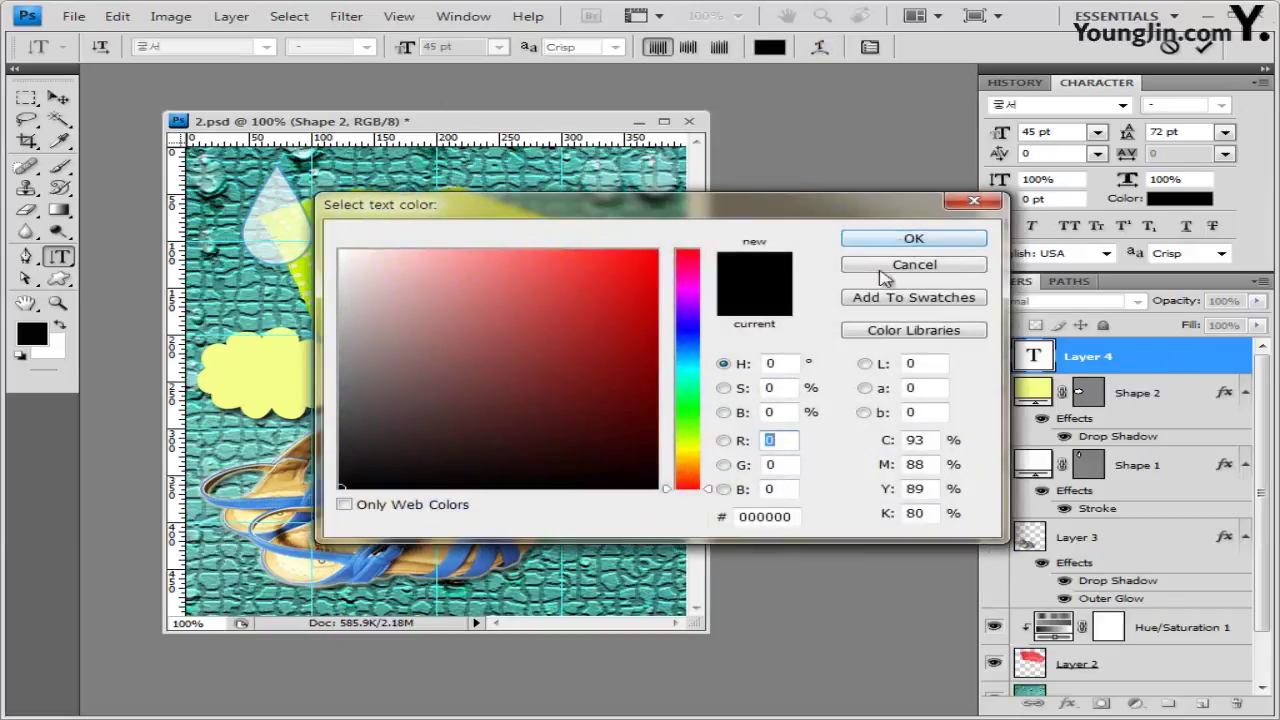
{"action": "left_click", "coordinate": [340, 250]}
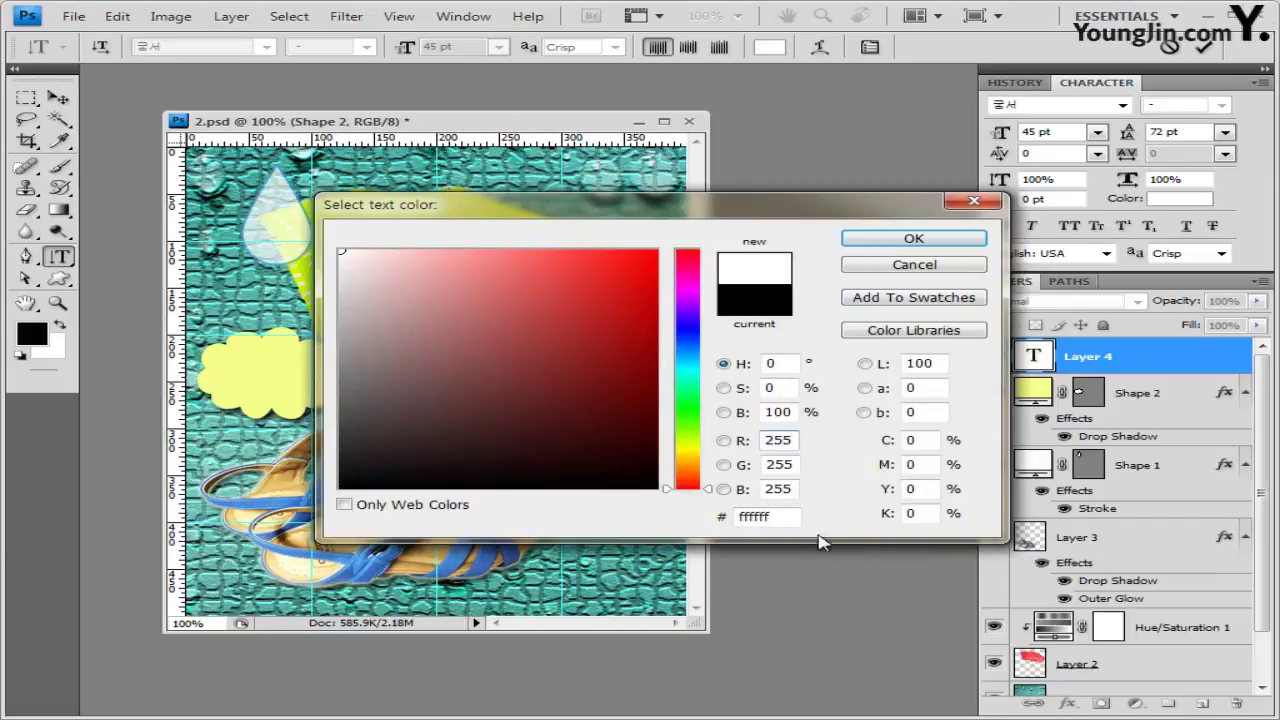
{"action": "left_click", "coordinate": [955, 240]}
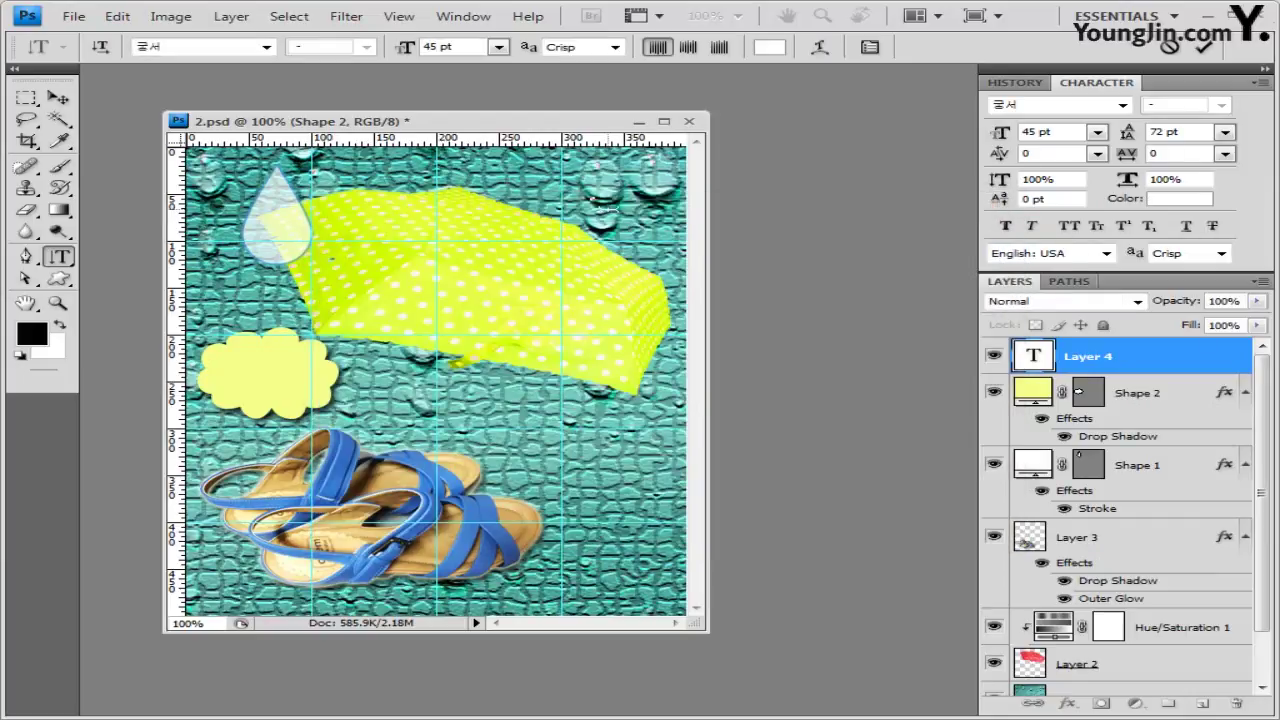
{"action": "type", "text": "비오는 날의 기다림"}
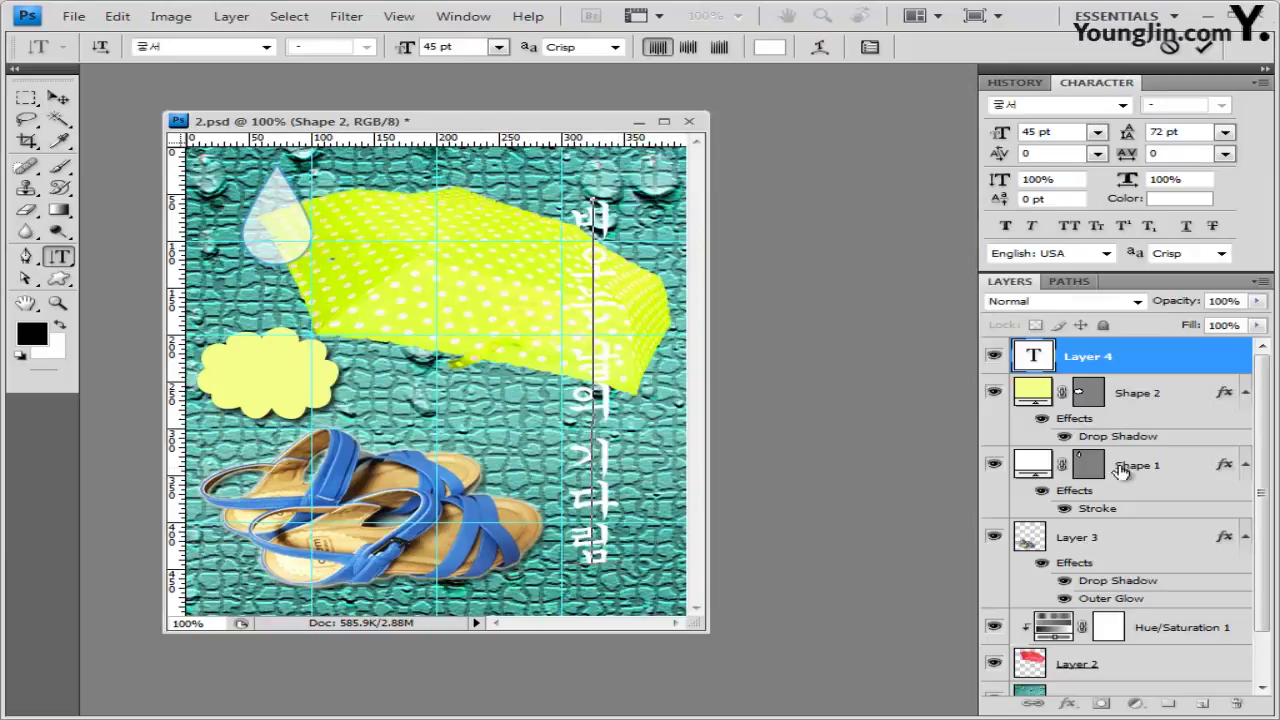
{"action": "left_click", "coordinate": [1110, 358]}
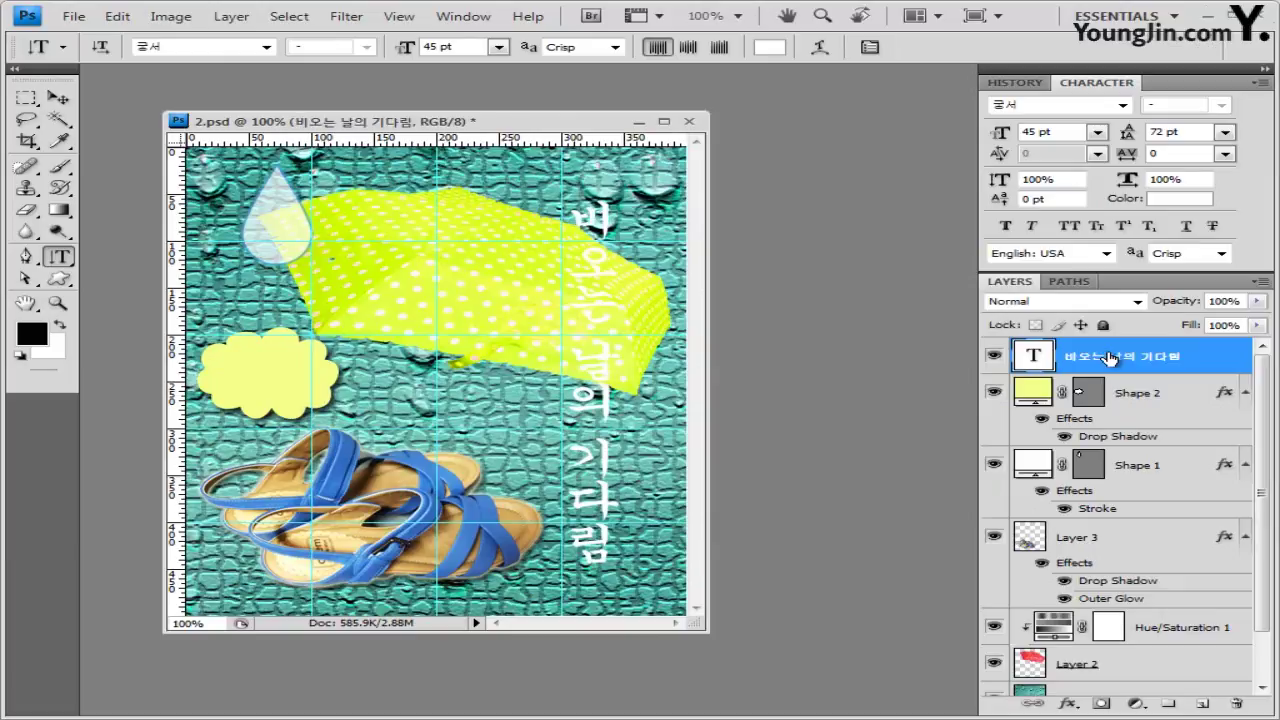
Apply a 2 px outside stroke in colour 006167 and a Drop Shadow with default settings to the vertical text layer
{"action": "left_click", "coordinate": [1066, 704]}
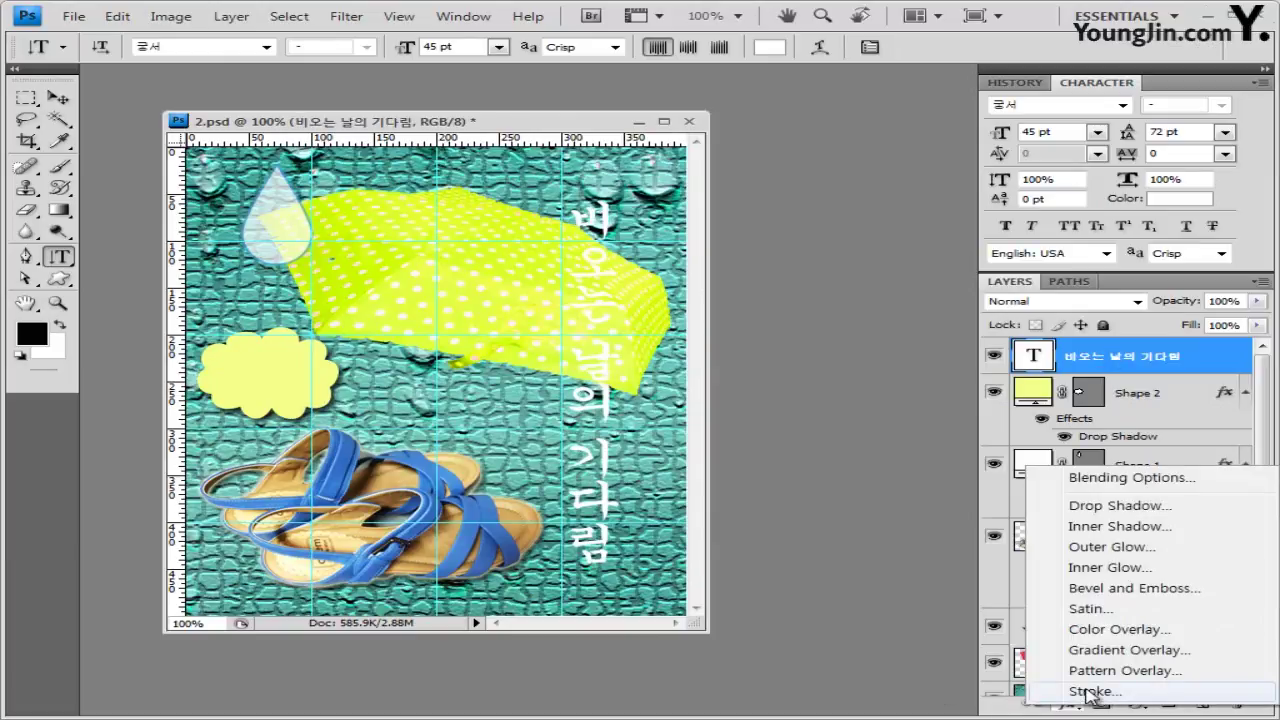
{"action": "left_click", "coordinate": [1090, 692]}
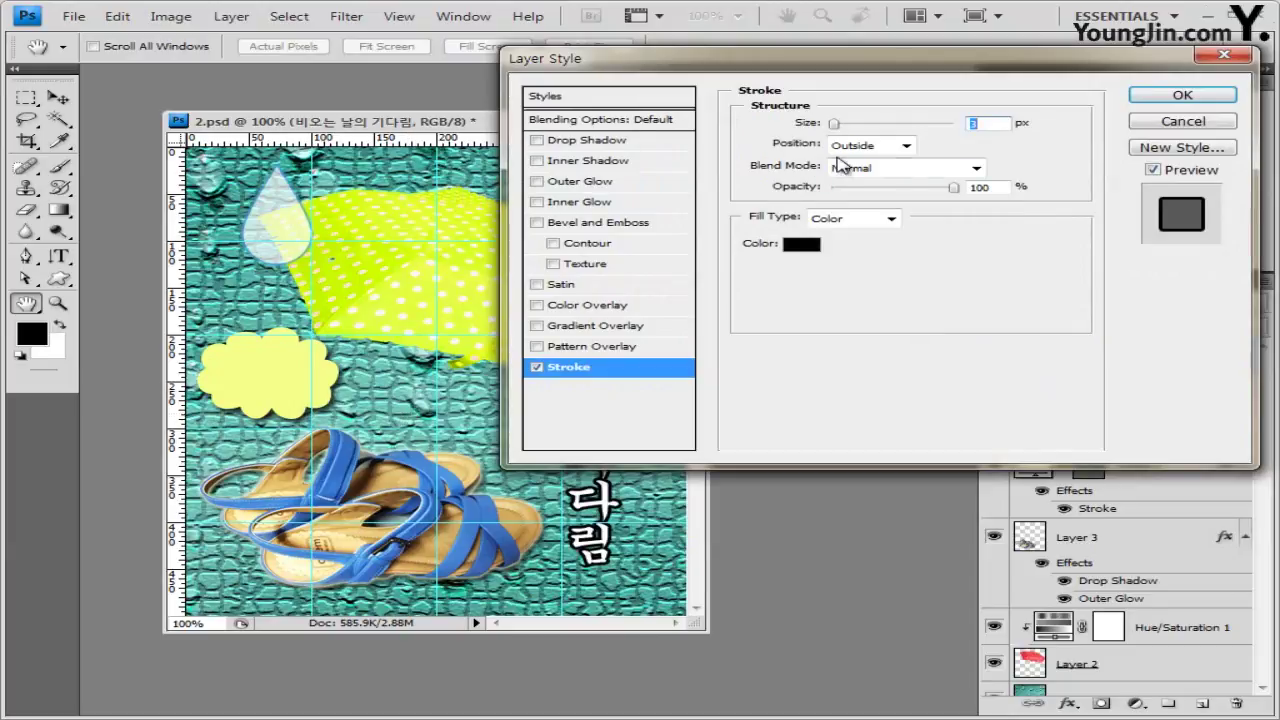
{"action": "type", "text": "2"}
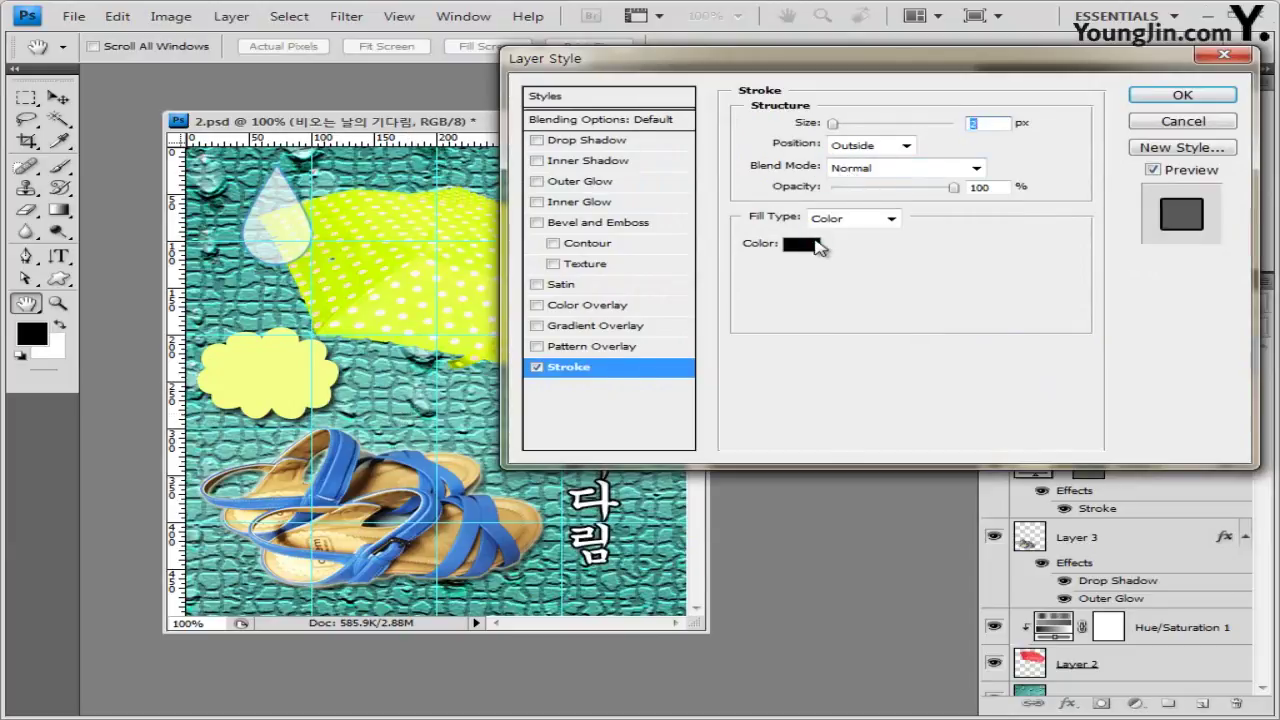
{"action": "left_click", "coordinate": [812, 244]}
{"action": "double_click", "coordinate": [765, 516]}
{"action": "type", "text": "005767"}
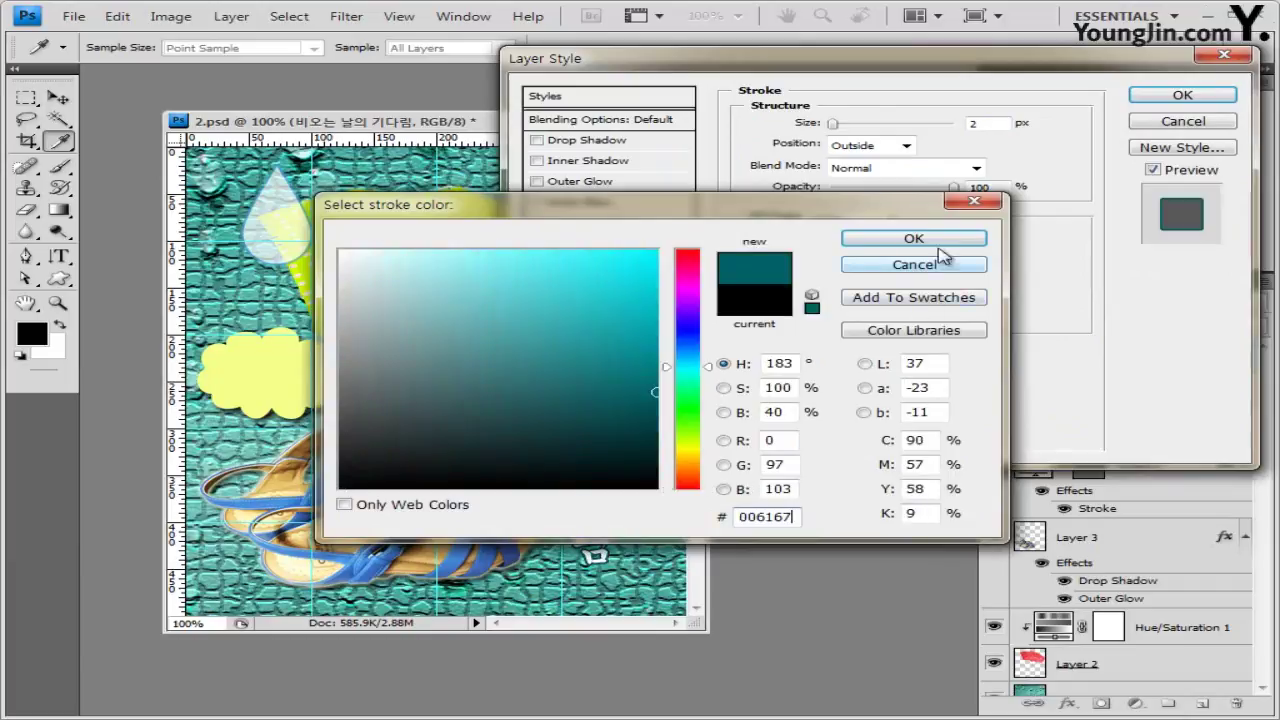
{"action": "key", "text": "Return"}
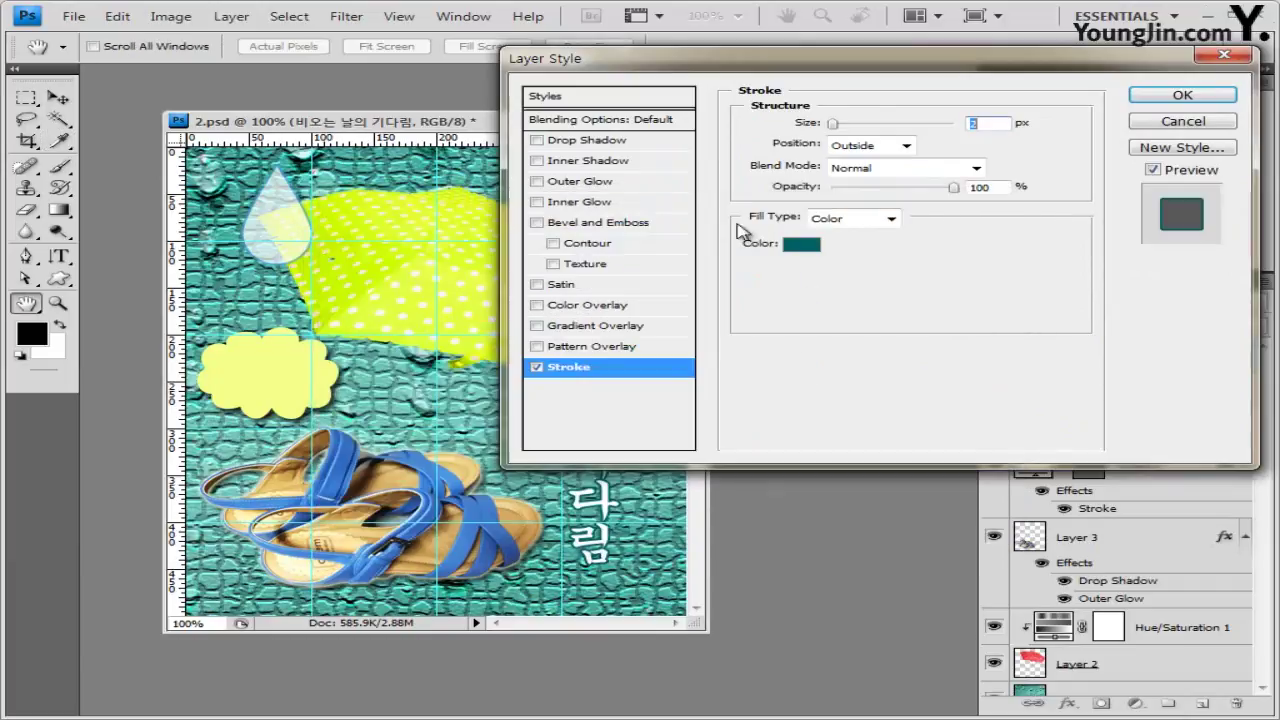
{"action": "left_click", "coordinate": [620, 147]}
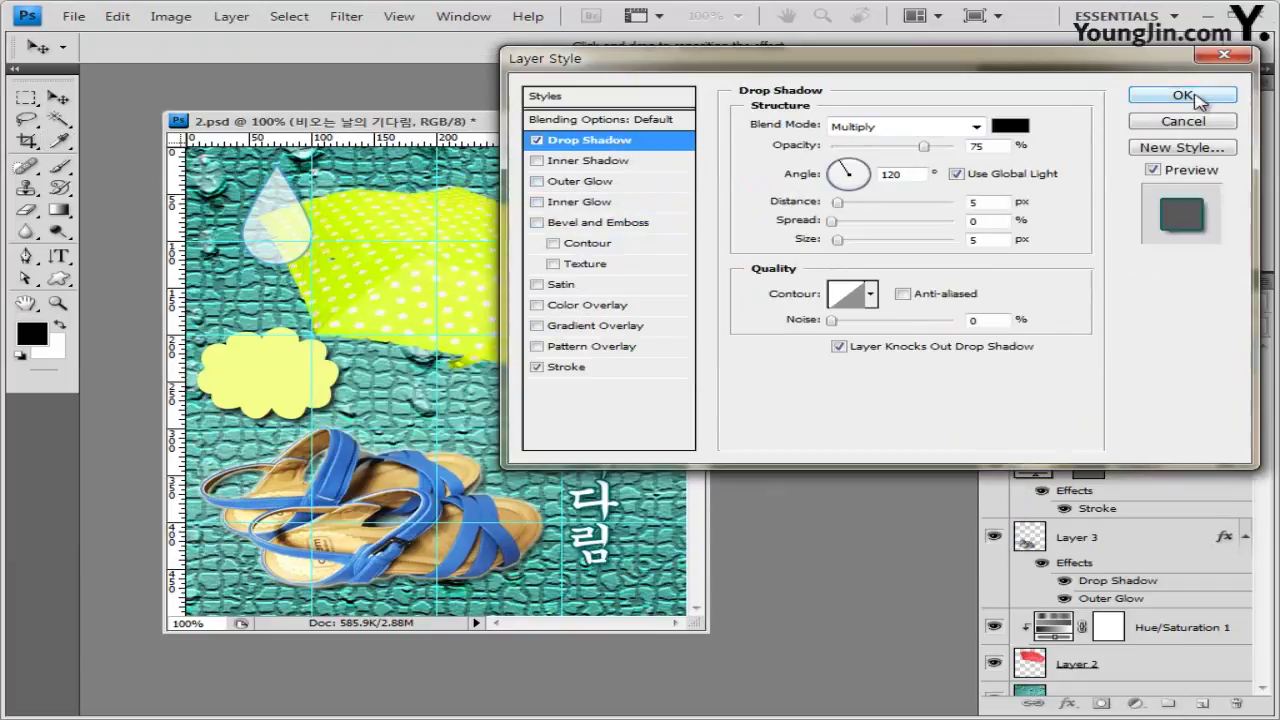
{"action": "left_click", "coordinate": [1180, 95]}
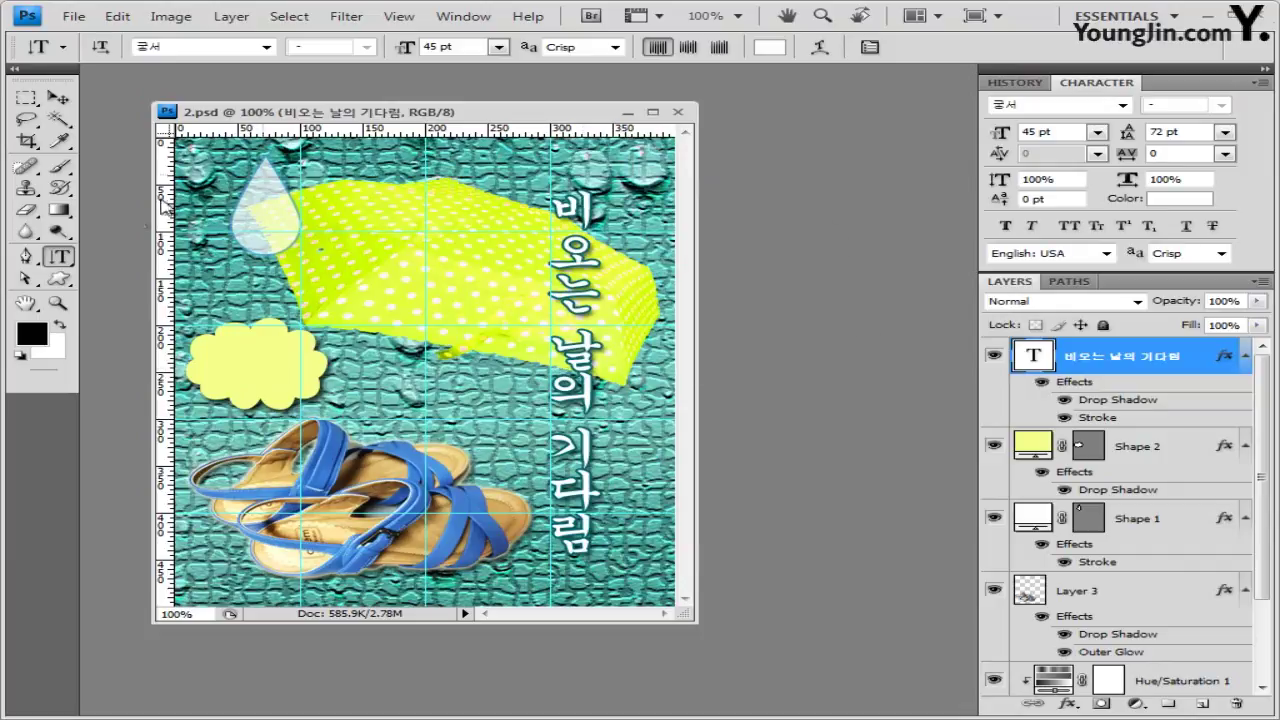
Warp the vertical text with the Fish style, vertical orientation, and a 30% bend
{"action": "left_click", "coordinate": [818, 52]}
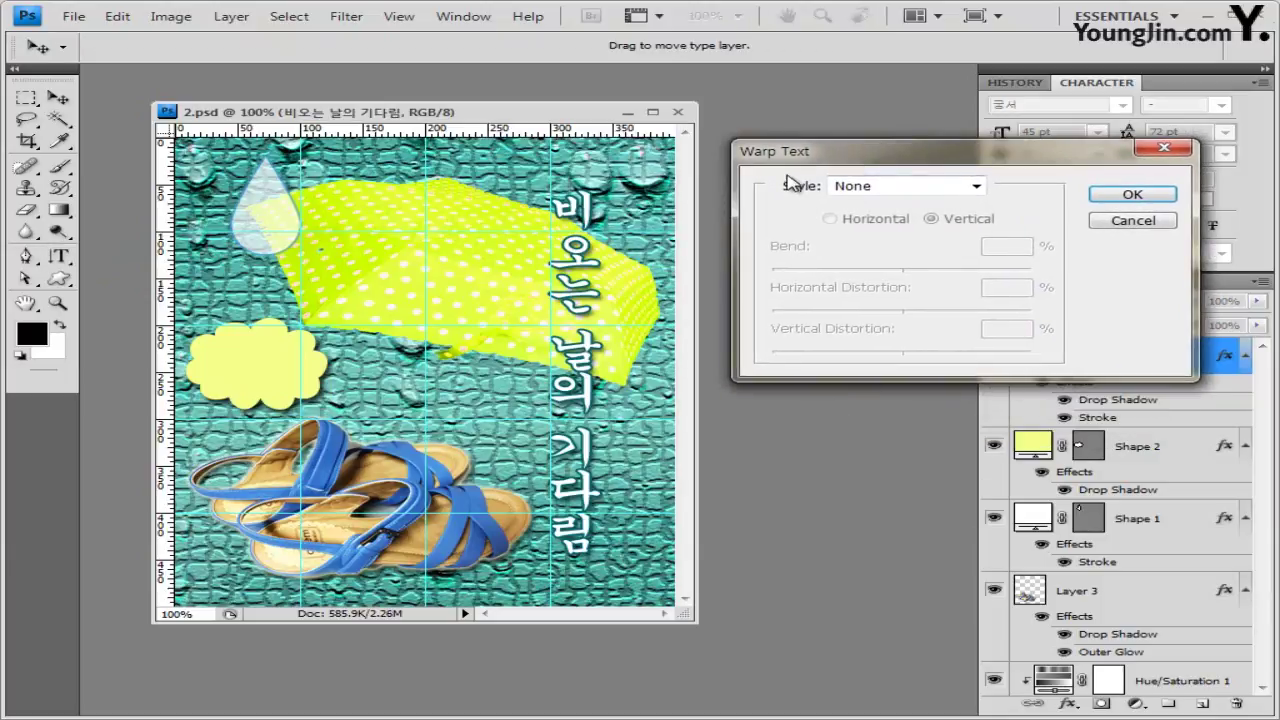
{"action": "left_click", "coordinate": [905, 188]}
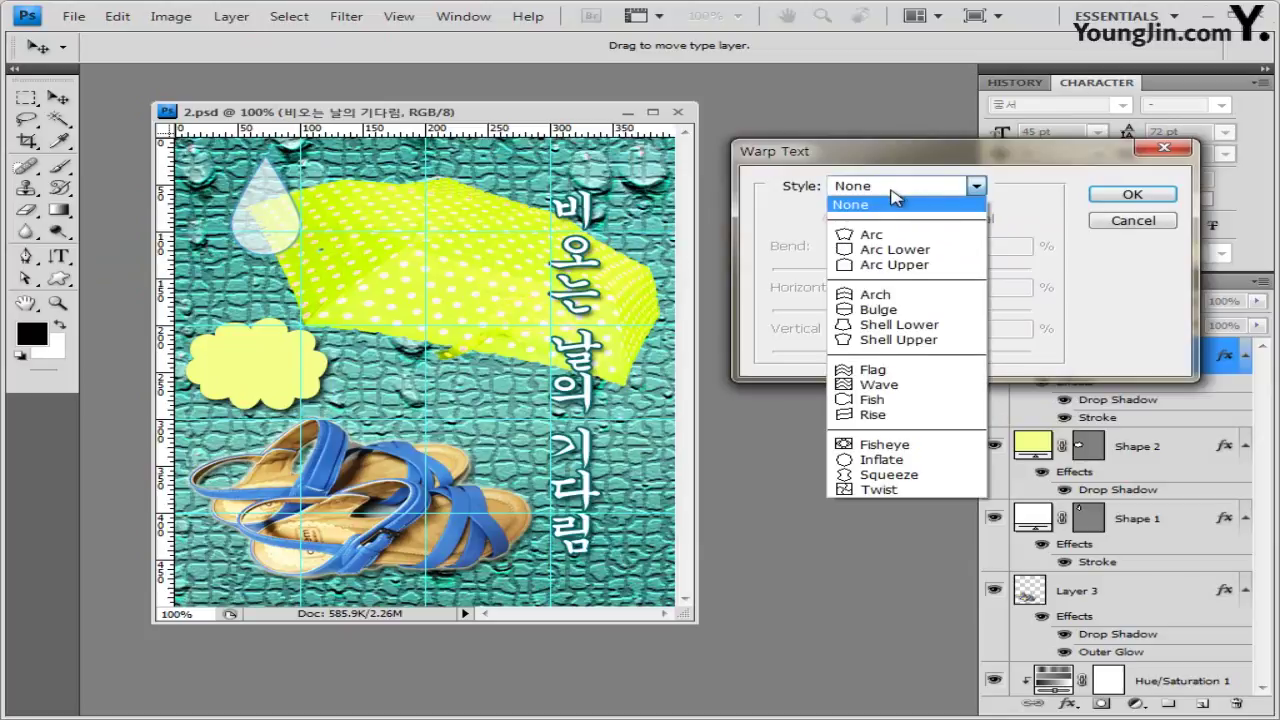
{"action": "left_click", "coordinate": [858, 401]}
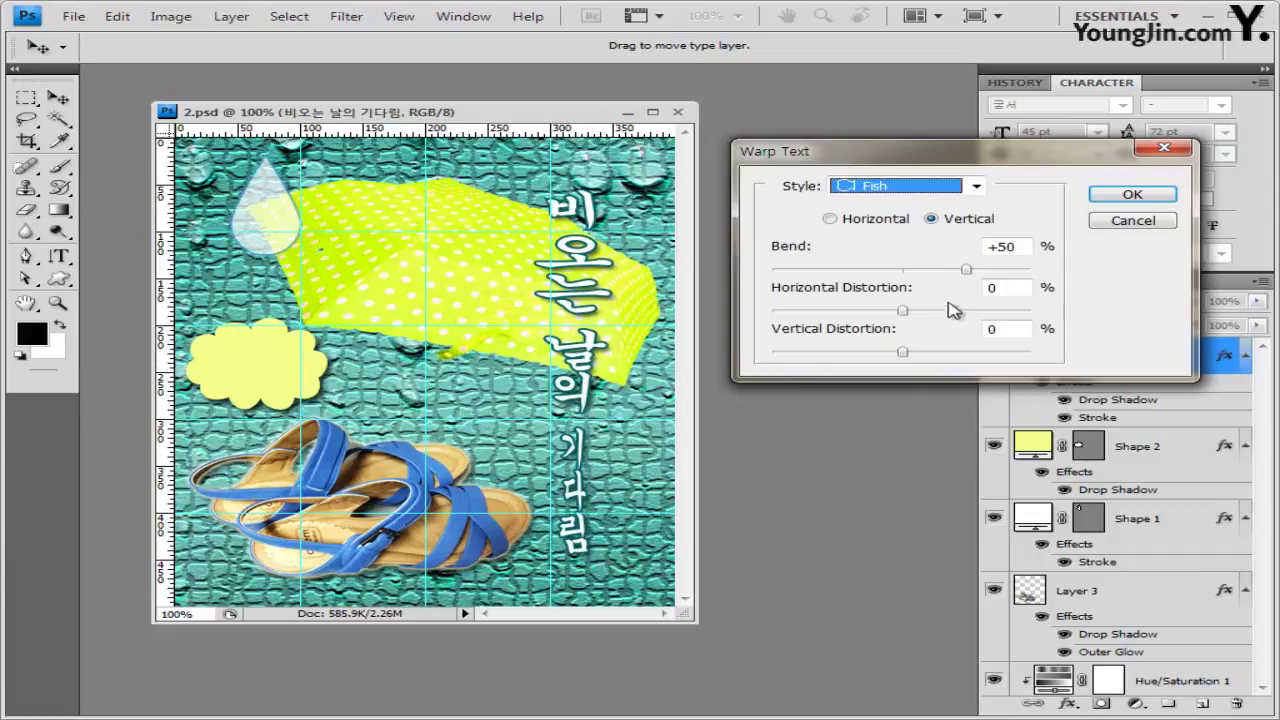
{"action": "left_click", "coordinate": [974, 246]}
{"action": "type", "text": "30"}
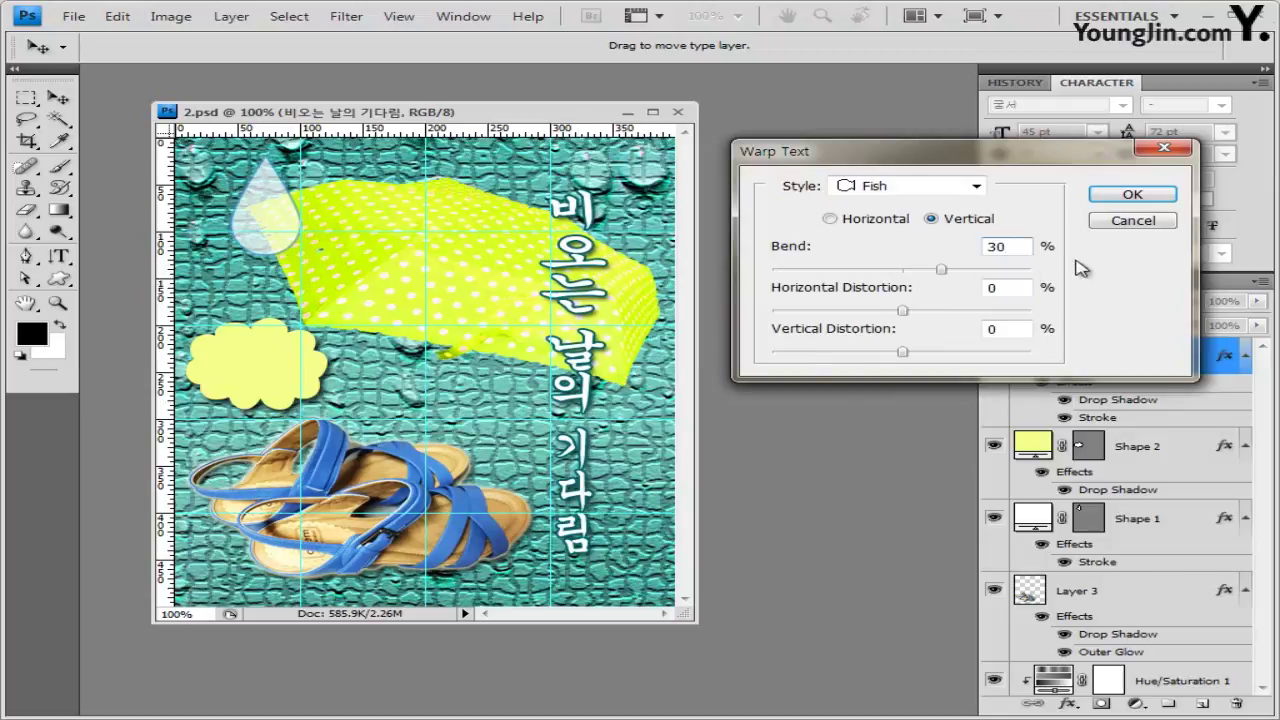
{"action": "left_click", "coordinate": [1153, 196]}
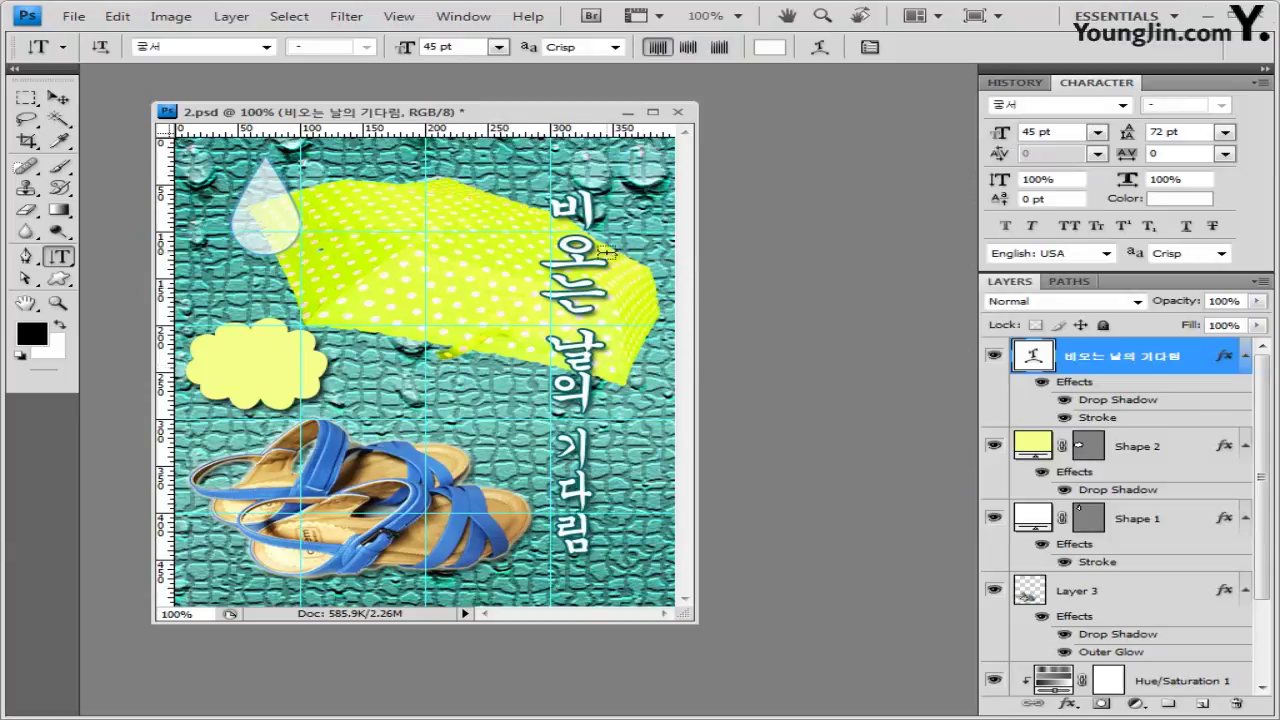
{"action": "left_click", "coordinate": [58, 97]}
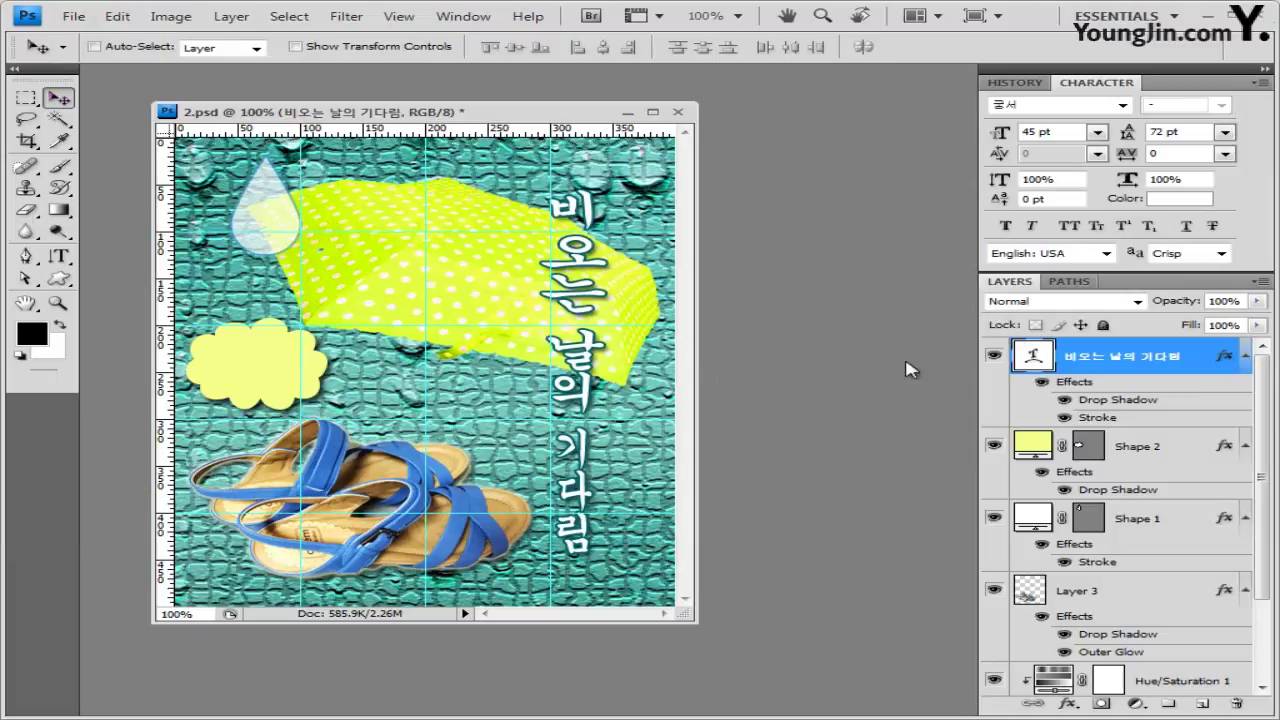
Save 2.psd and clear all guides from the image
{"action": "left_click", "coordinate": [73, 16]}
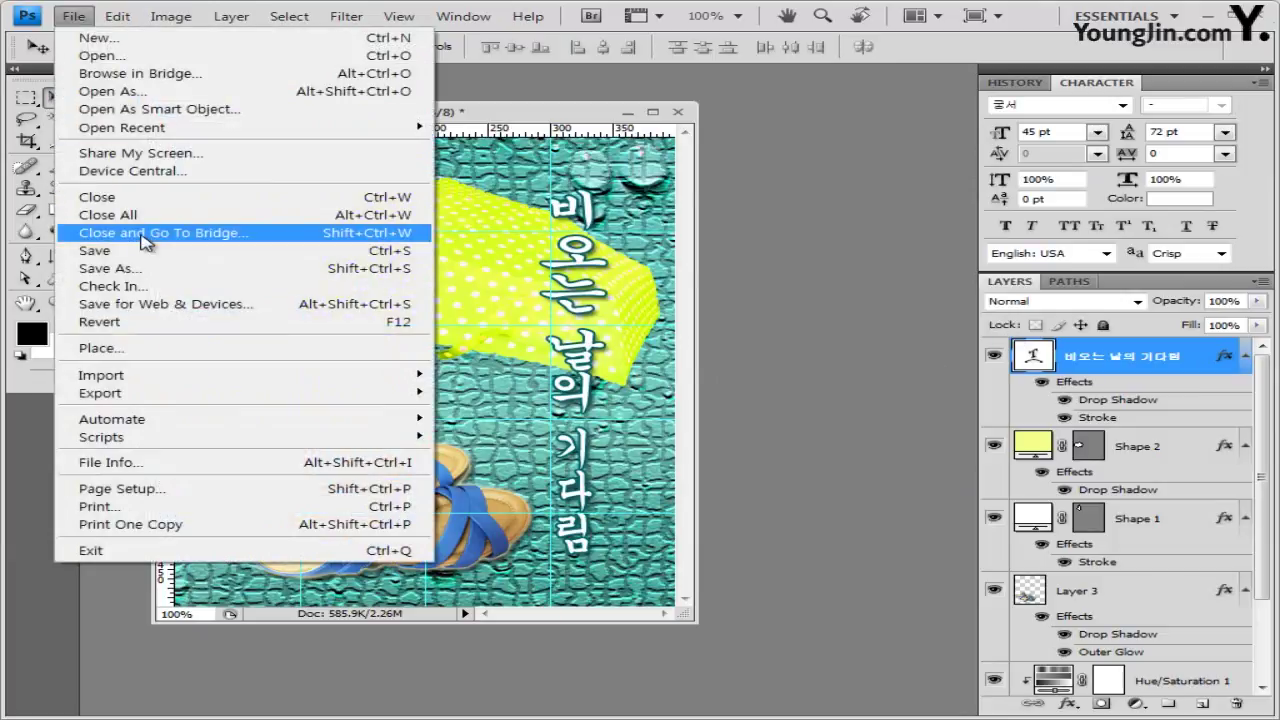
{"action": "left_click", "coordinate": [145, 252]}
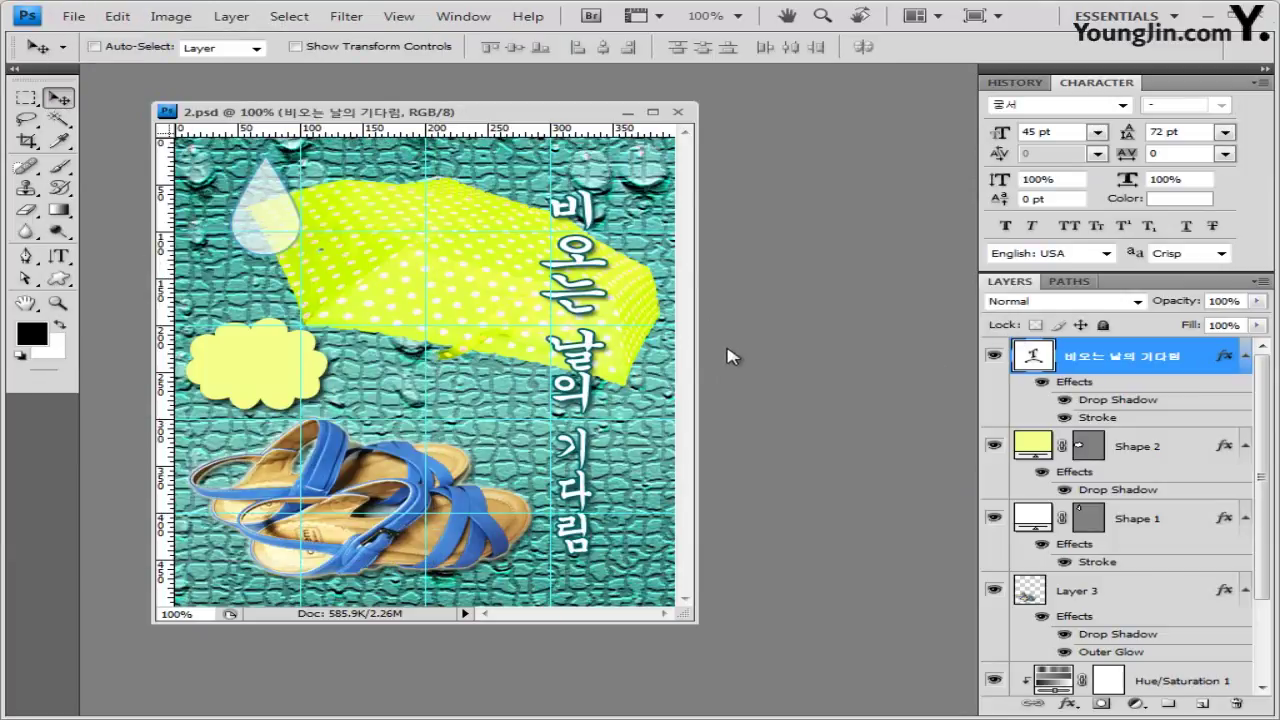
{"action": "left_click", "coordinate": [399, 17]}
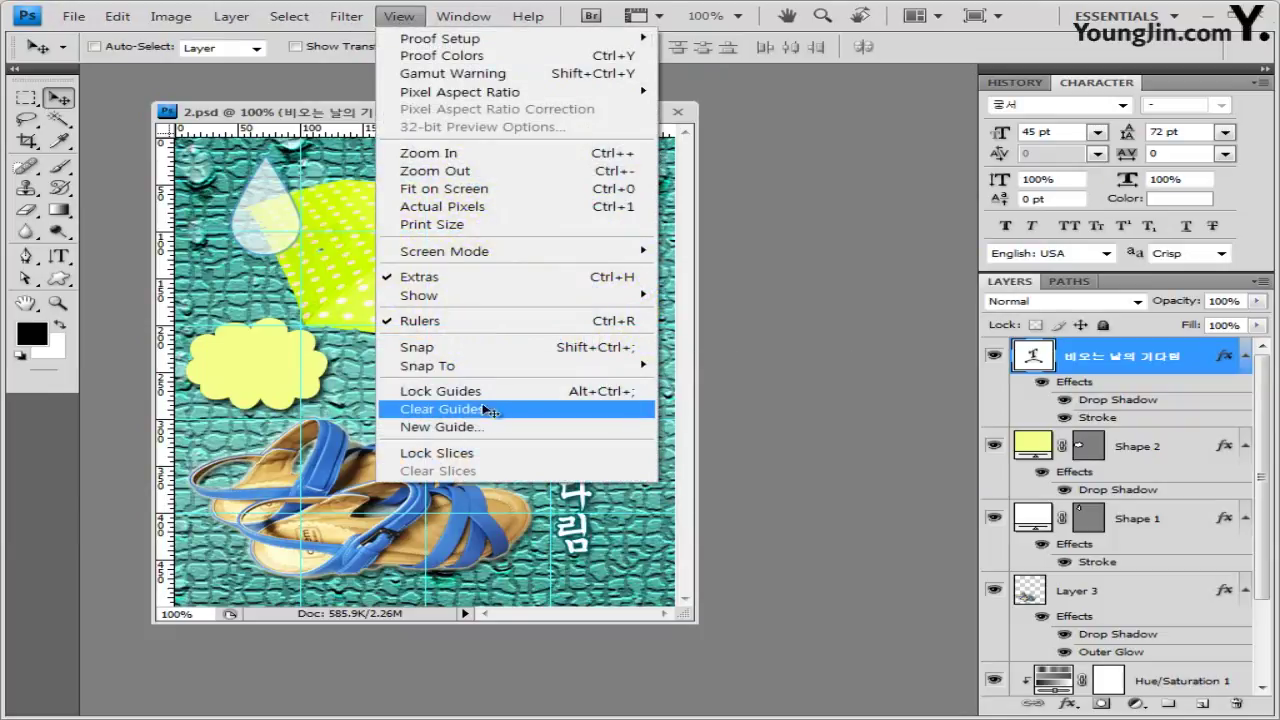
{"action": "left_click", "coordinate": [487, 410]}
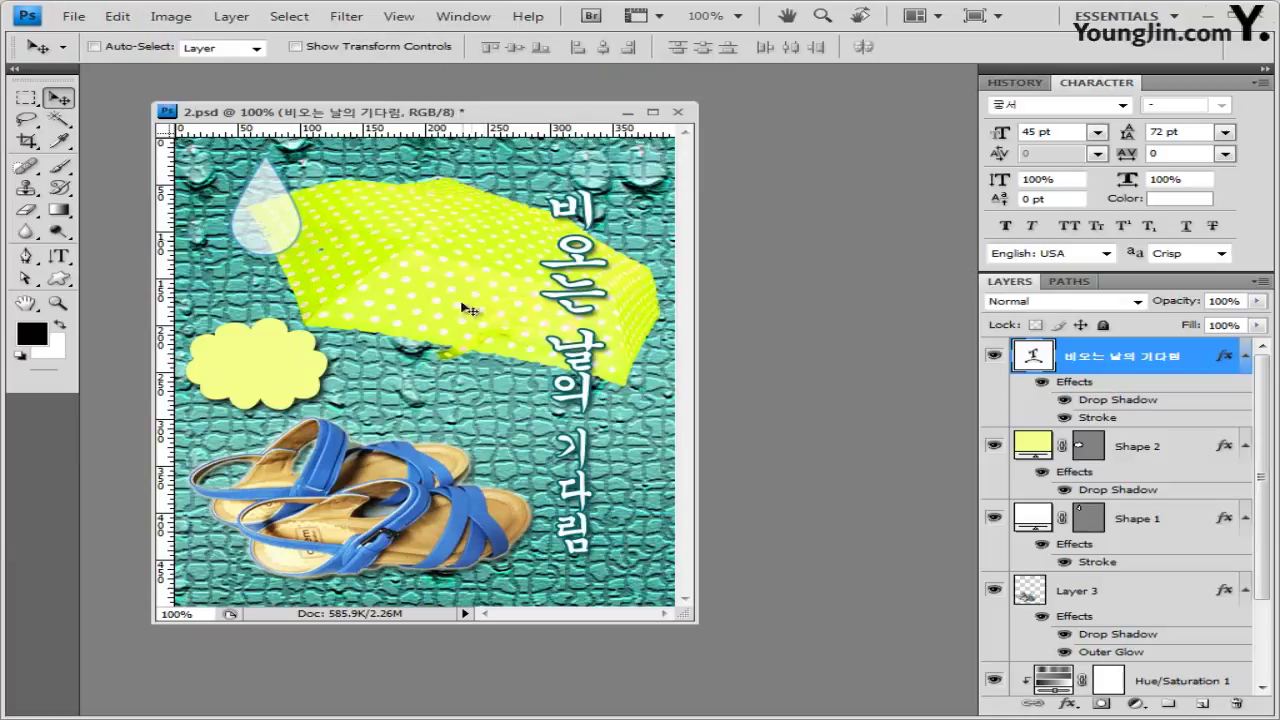
Start a Save As in the GTQ folder, reusing the existing candidate number and name file as the basis for the file name
{"action": "left_click", "coordinate": [86, 20]}
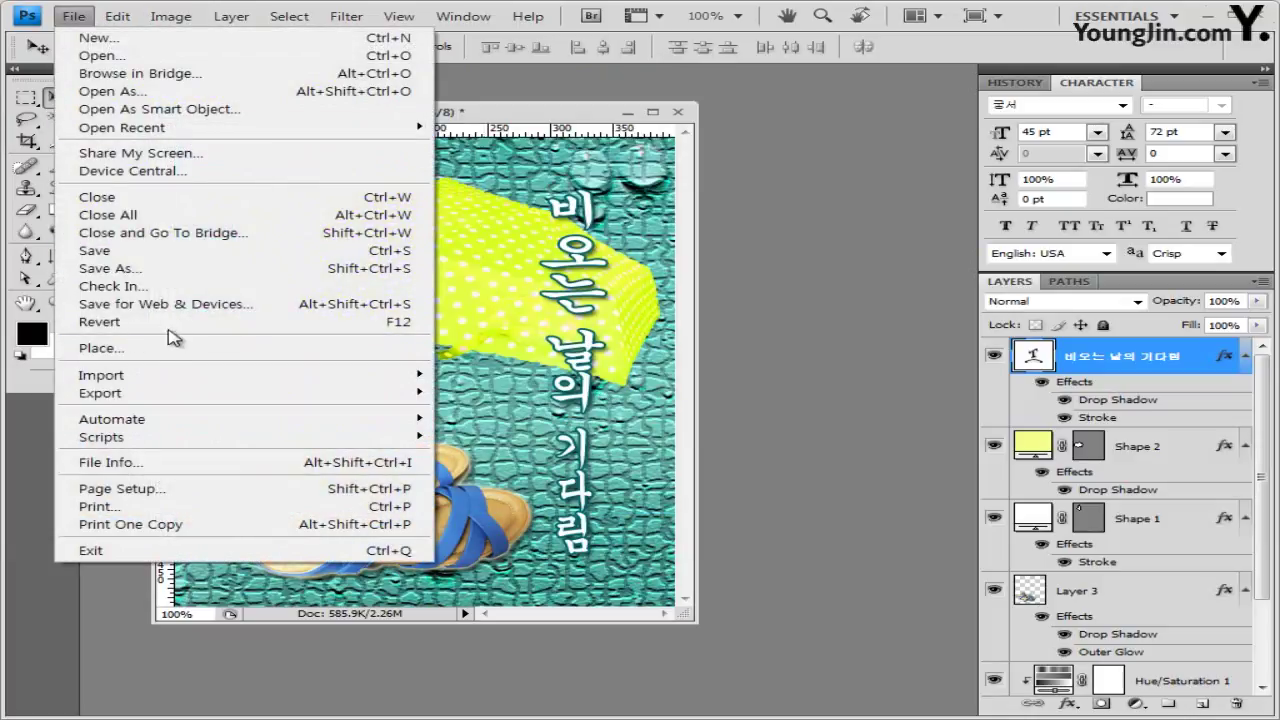
{"action": "left_click", "coordinate": [157, 281]}
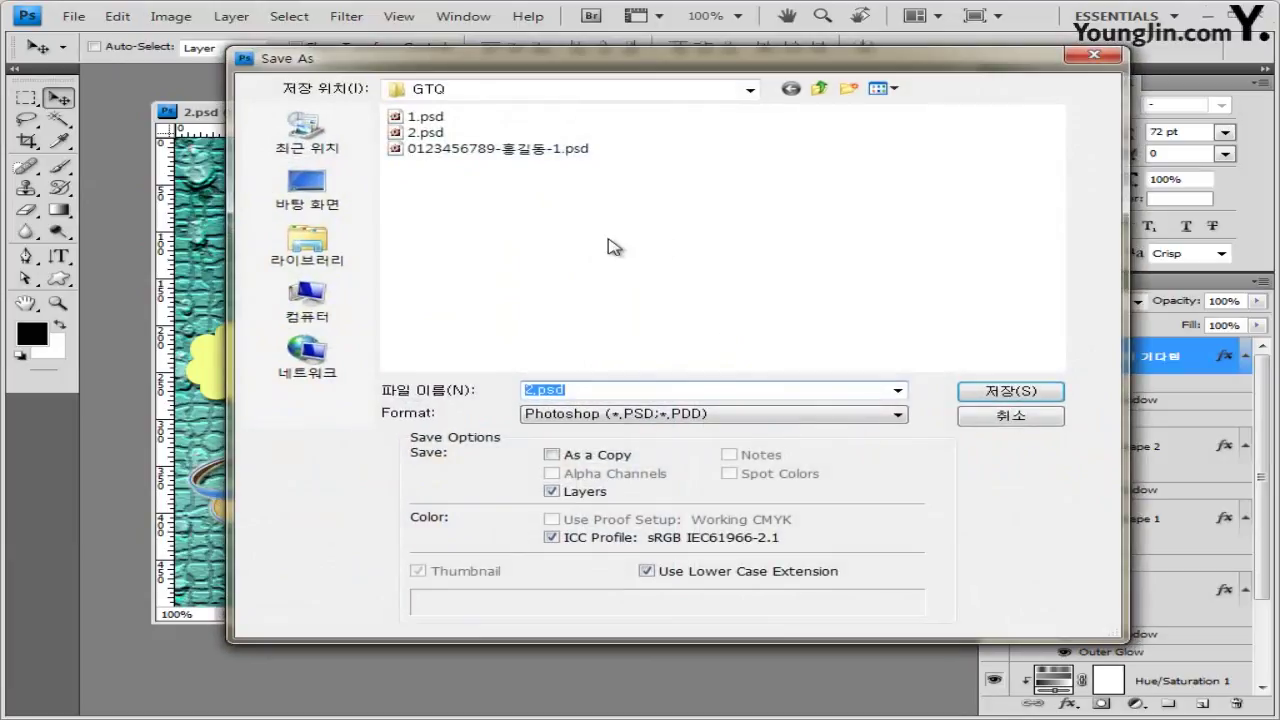
{"action": "left_click", "coordinate": [590, 149]}
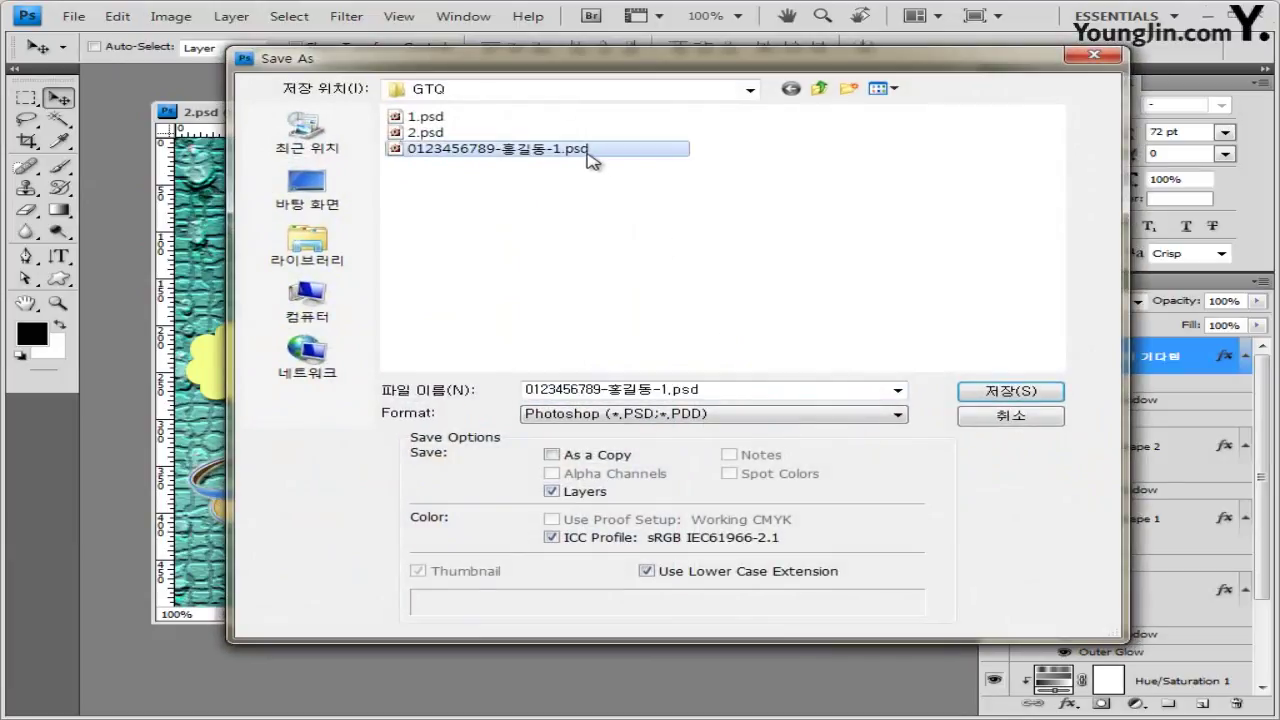
{"action": "left_click", "coordinate": [667, 389]}
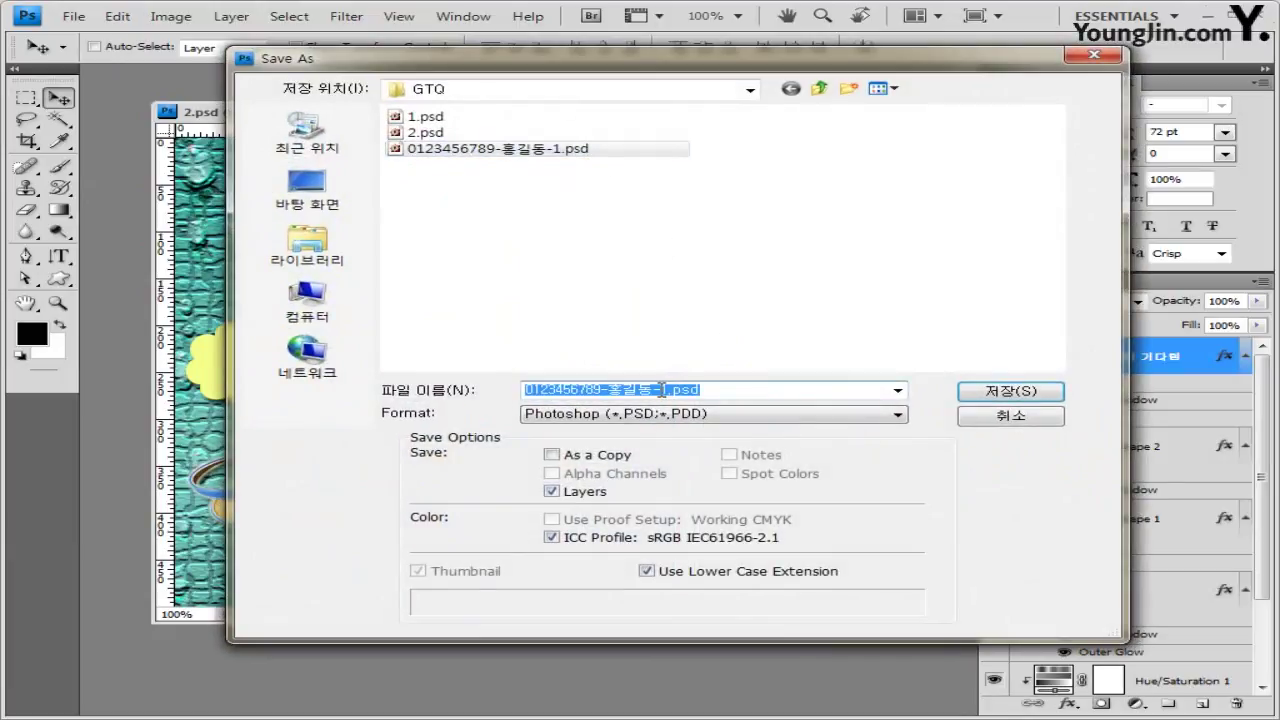
Save a JPEG copy of the artwork with a file name ending in -2, at quality 8 (High), Baseline Standard
{"action": "left_click_drag", "start_coordinate": [661, 389], "coordinate": [754, 389]}
{"action": "type", "text": "2"}
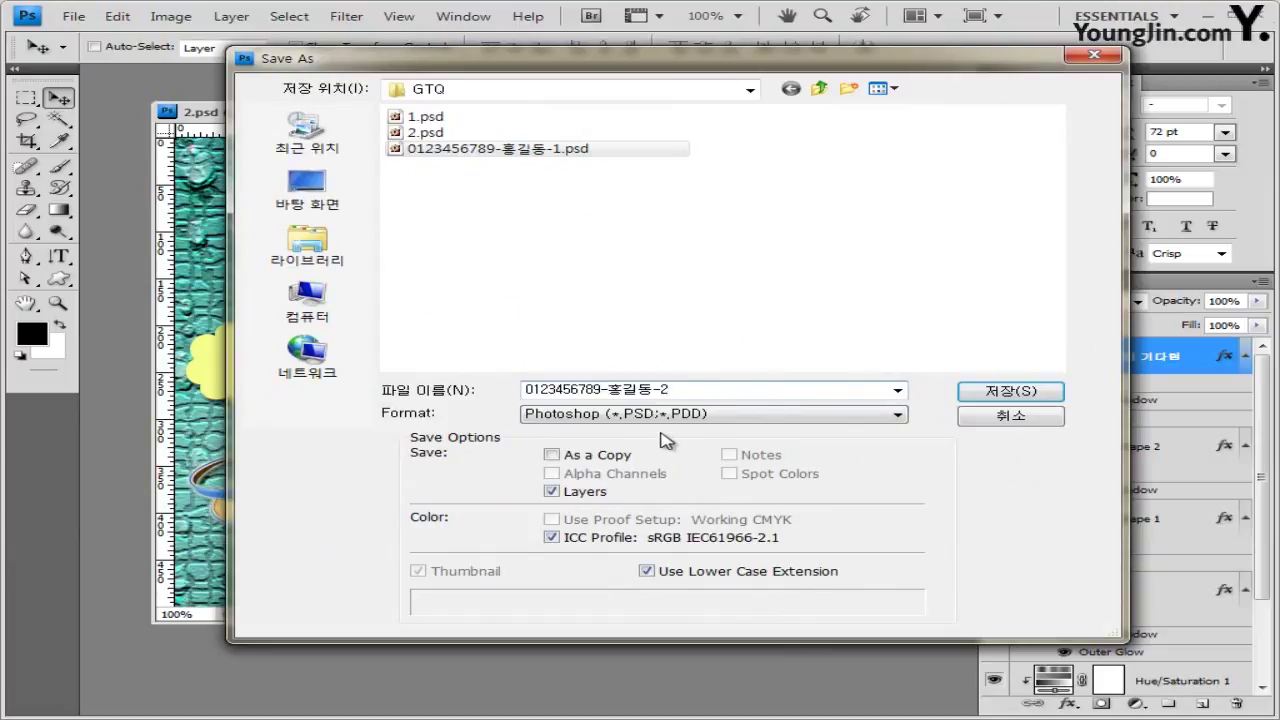
{"action": "left_click", "coordinate": [690, 421]}
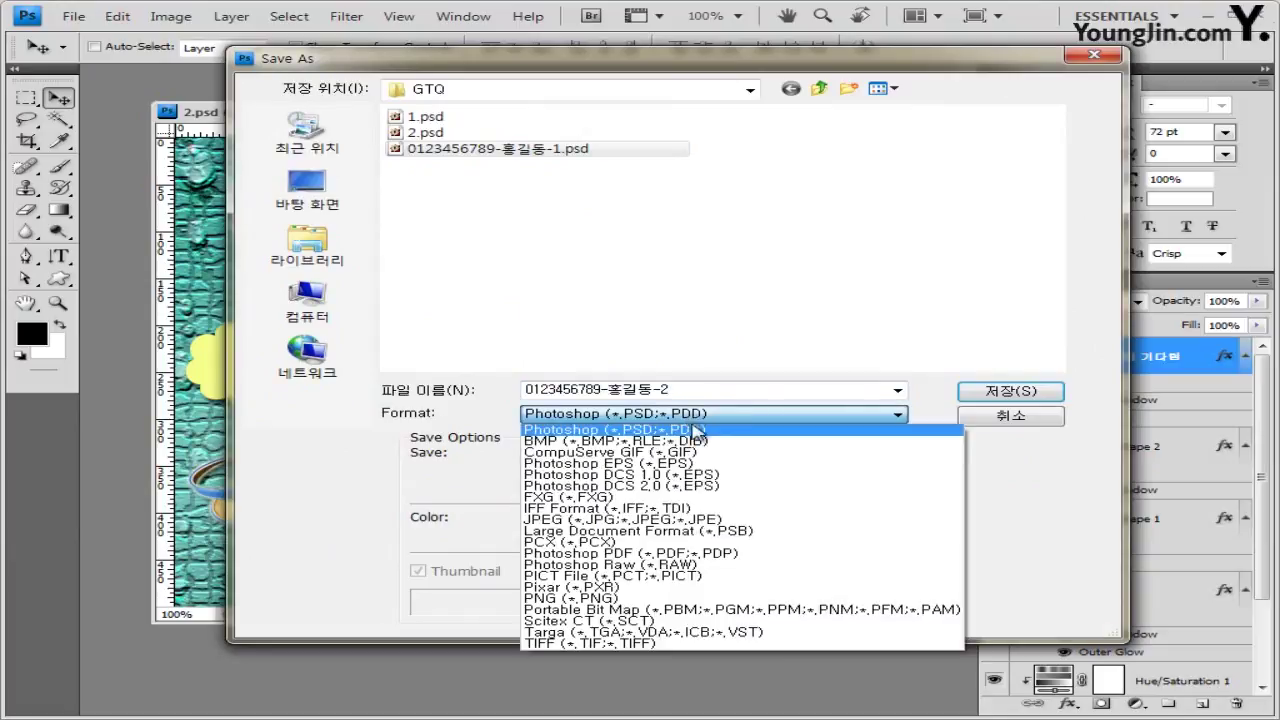
{"action": "left_click", "coordinate": [706, 528]}
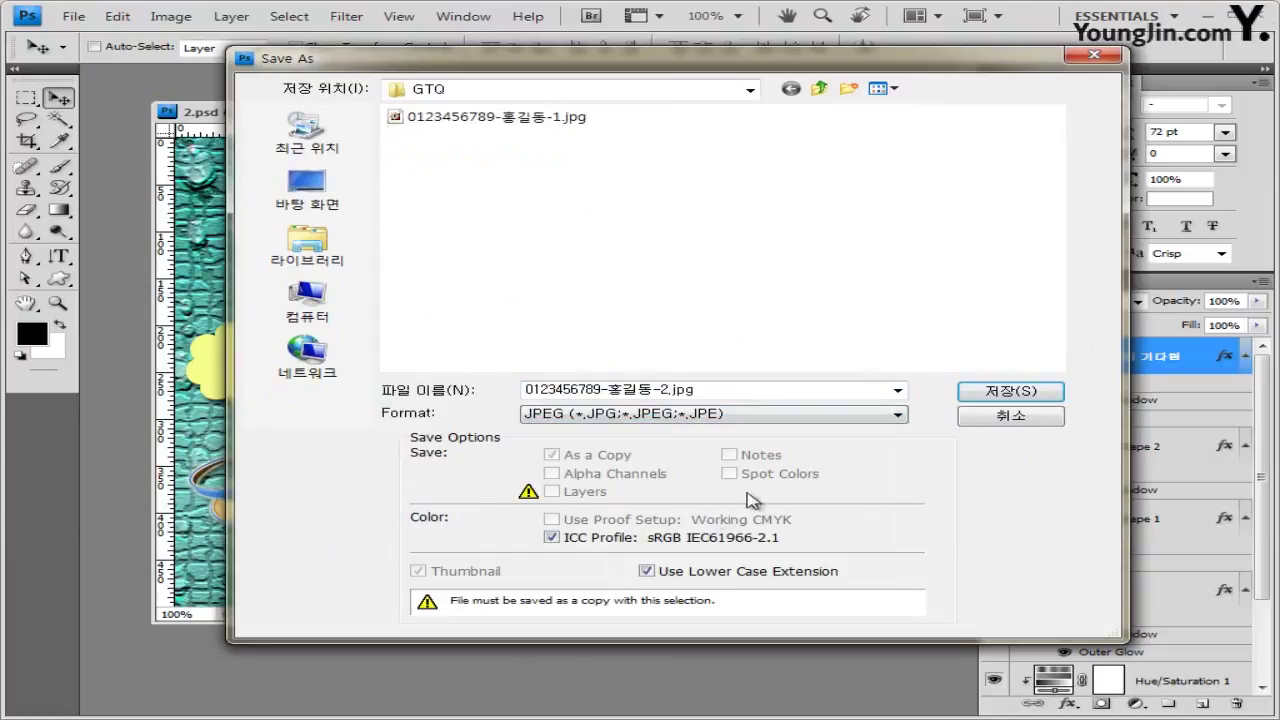
{"action": "left_click", "coordinate": [1022, 398]}
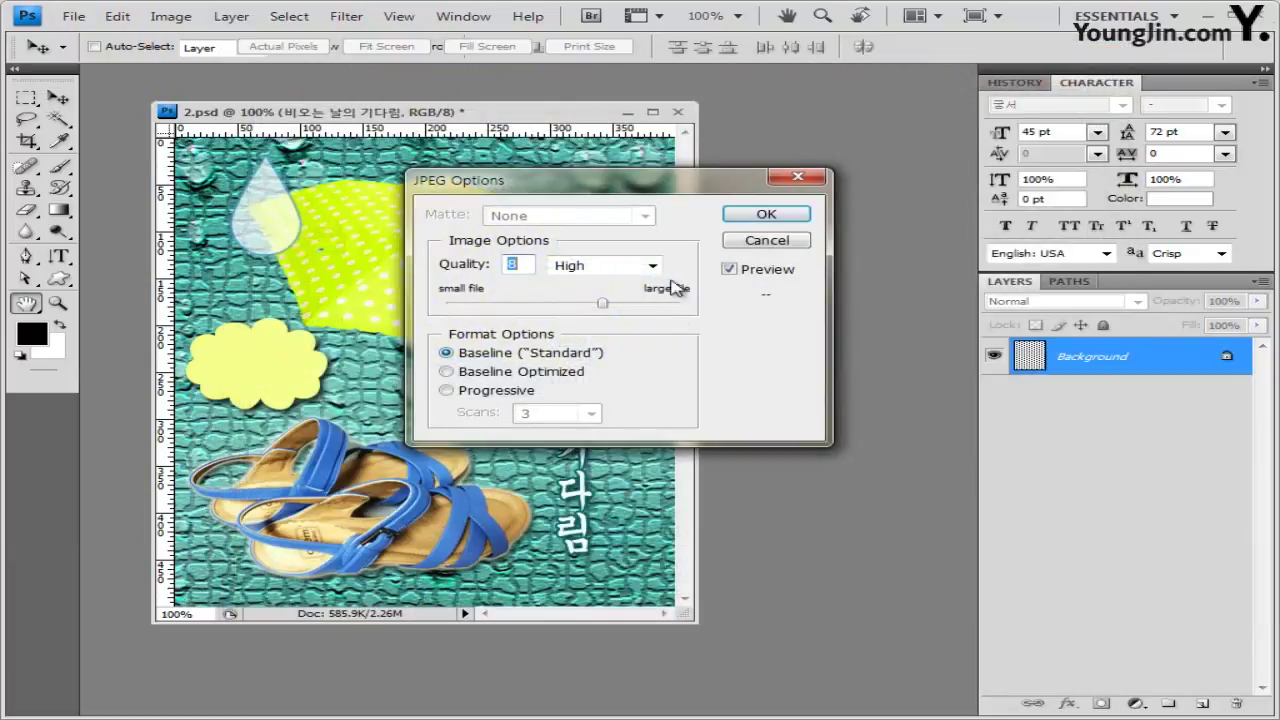
{"action": "left_click", "coordinate": [766, 215]}
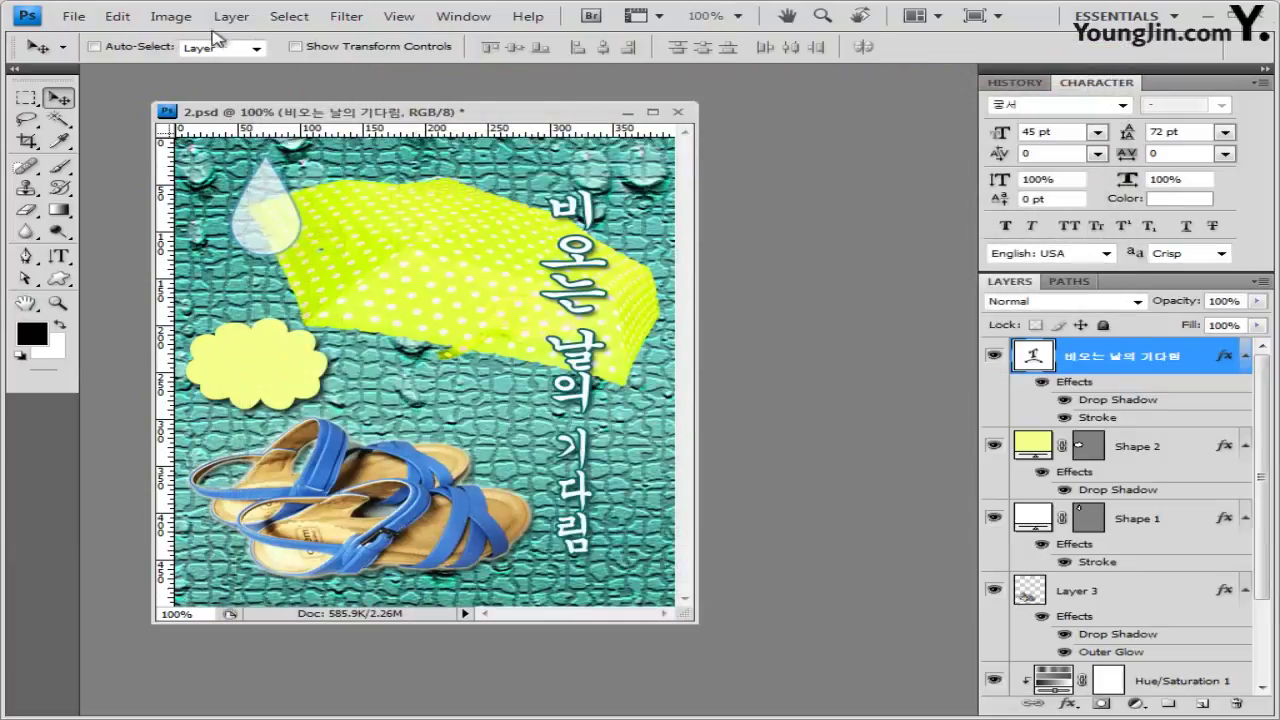
Resize the image to 40 pixels wide by 50 pixels high with proportions constrained
{"action": "left_click", "coordinate": [171, 17]}
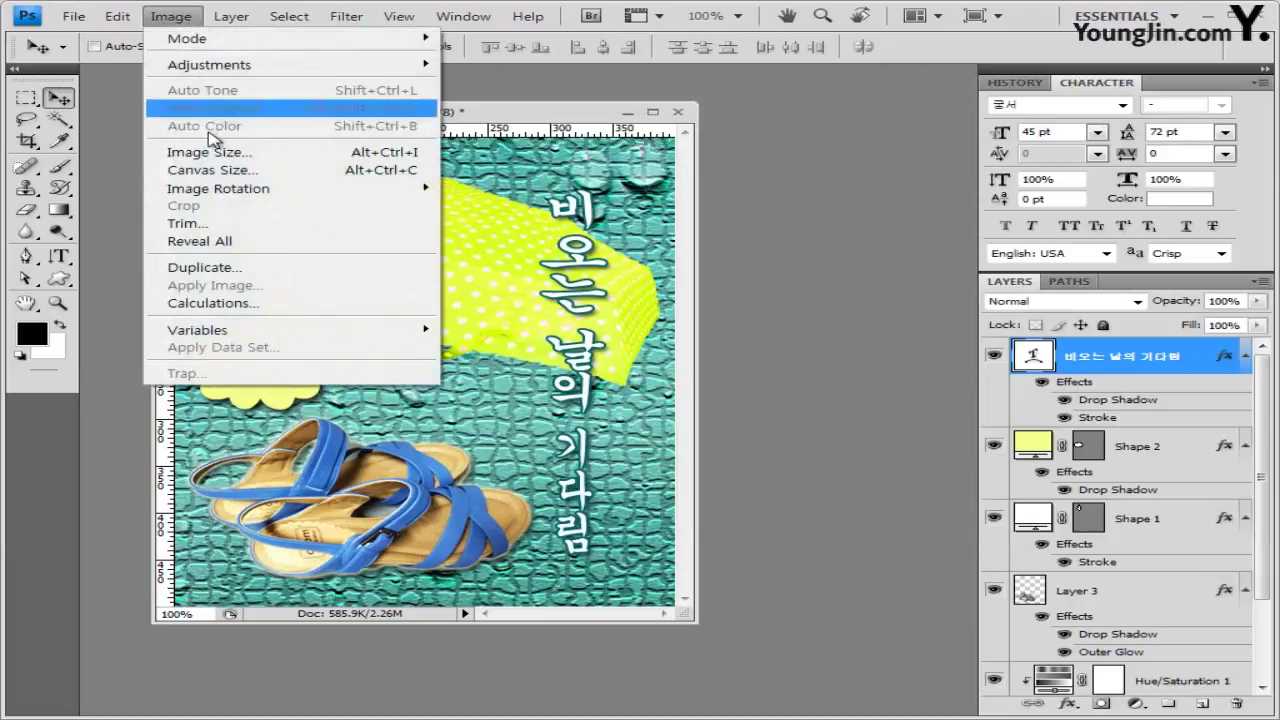
{"action": "left_click", "coordinate": [205, 154]}
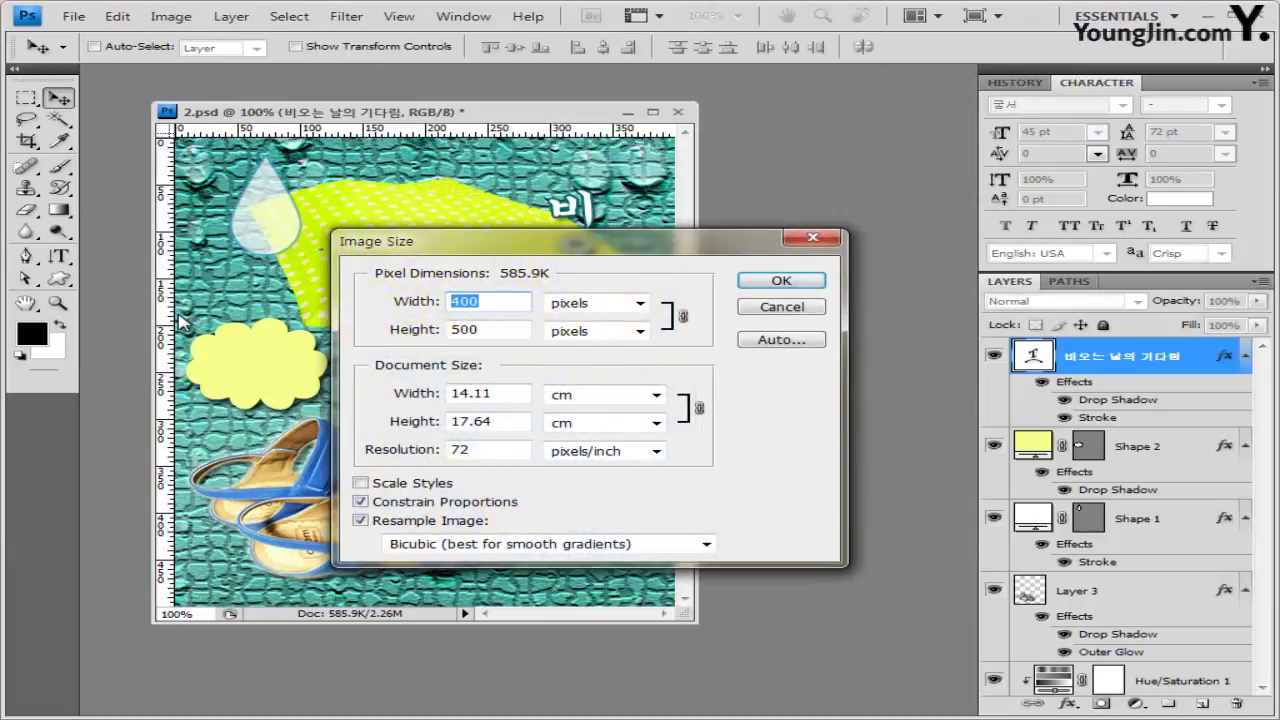
{"action": "type", "text": "40"}
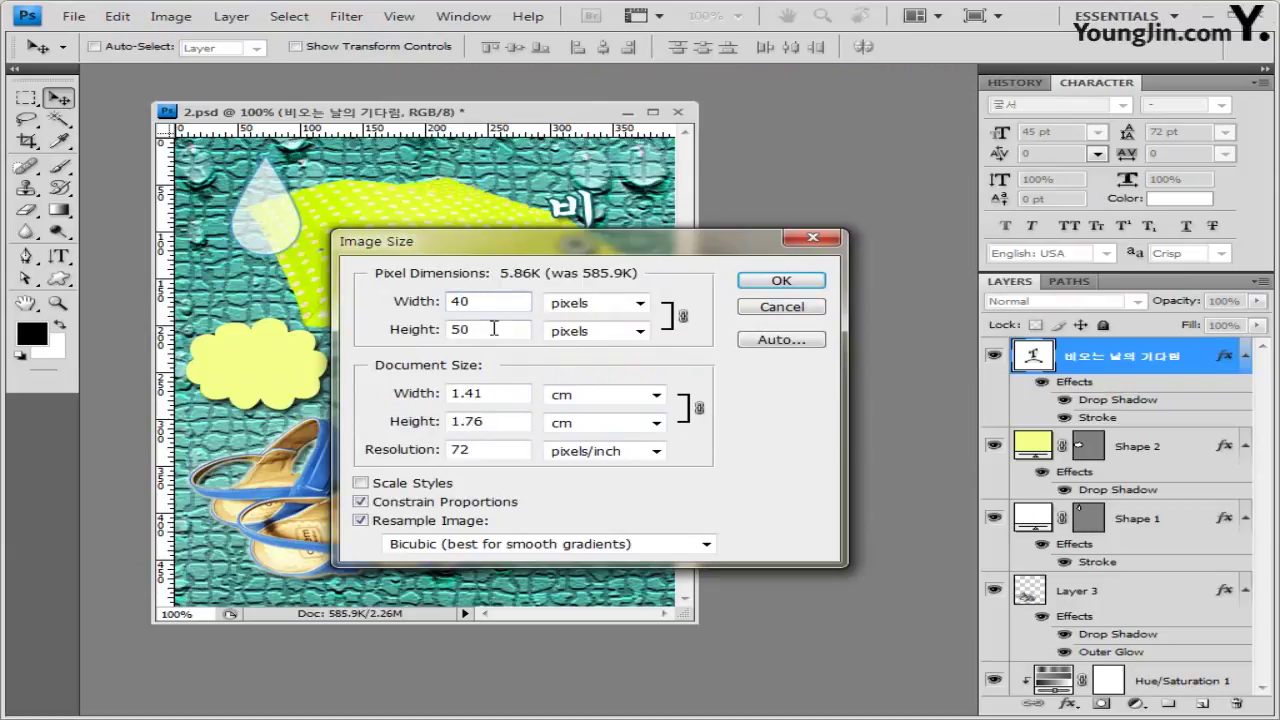
{"action": "left_click", "coordinate": [781, 281]}
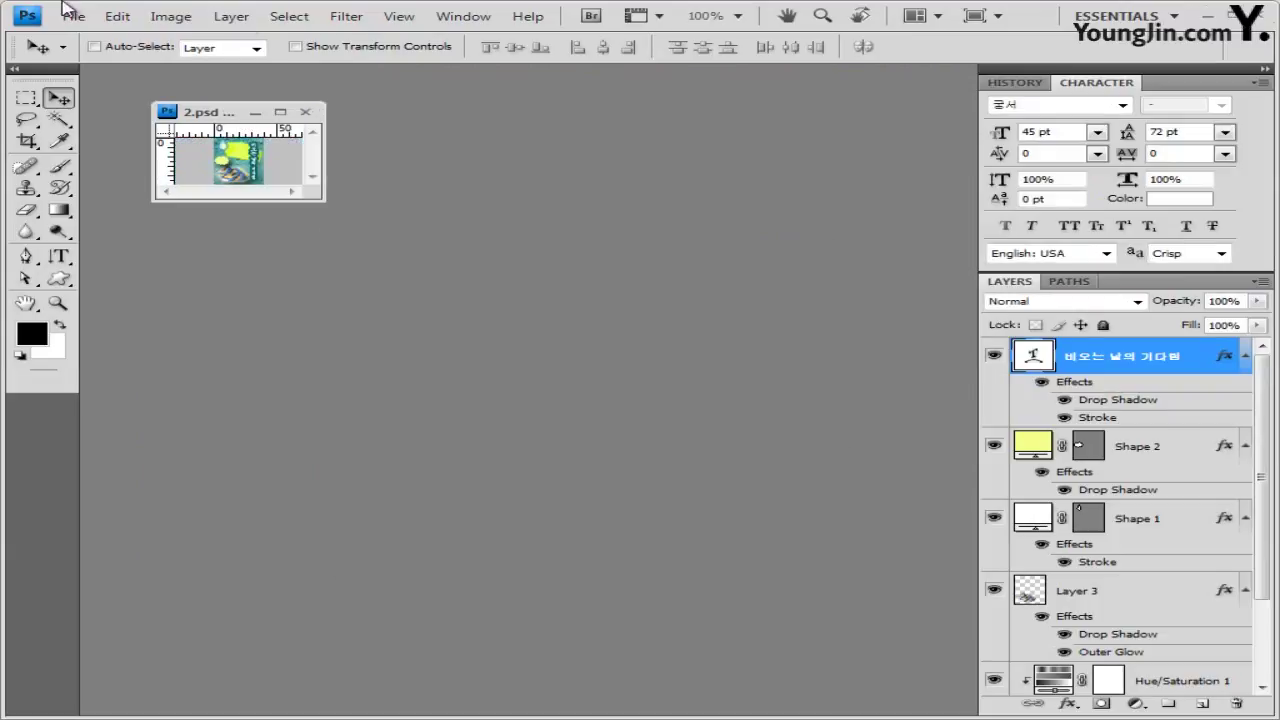
Save the reduced image as a layered PSD with a file name ending in -2, keeping maximum compatibility, and close the document
{"action": "left_click", "coordinate": [73, 16]}
{"action": "left_click", "coordinate": [142, 280]}
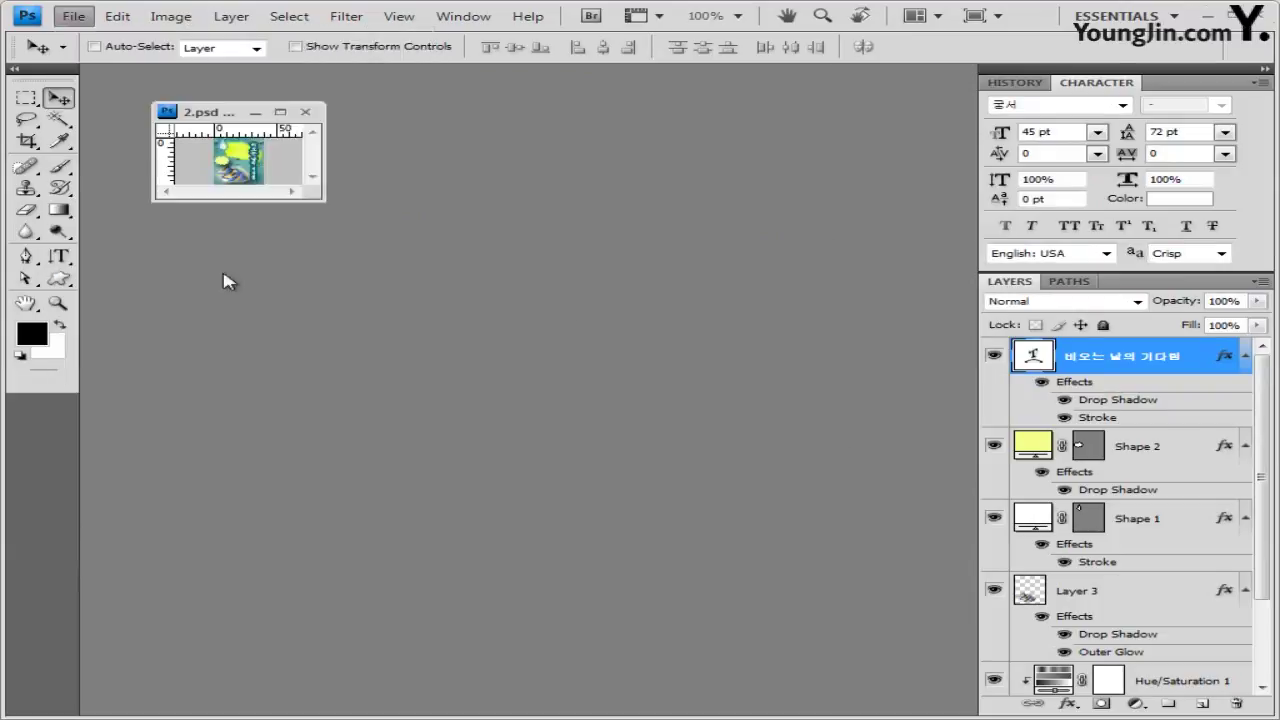
{"action": "left_click", "coordinate": [541, 150]}
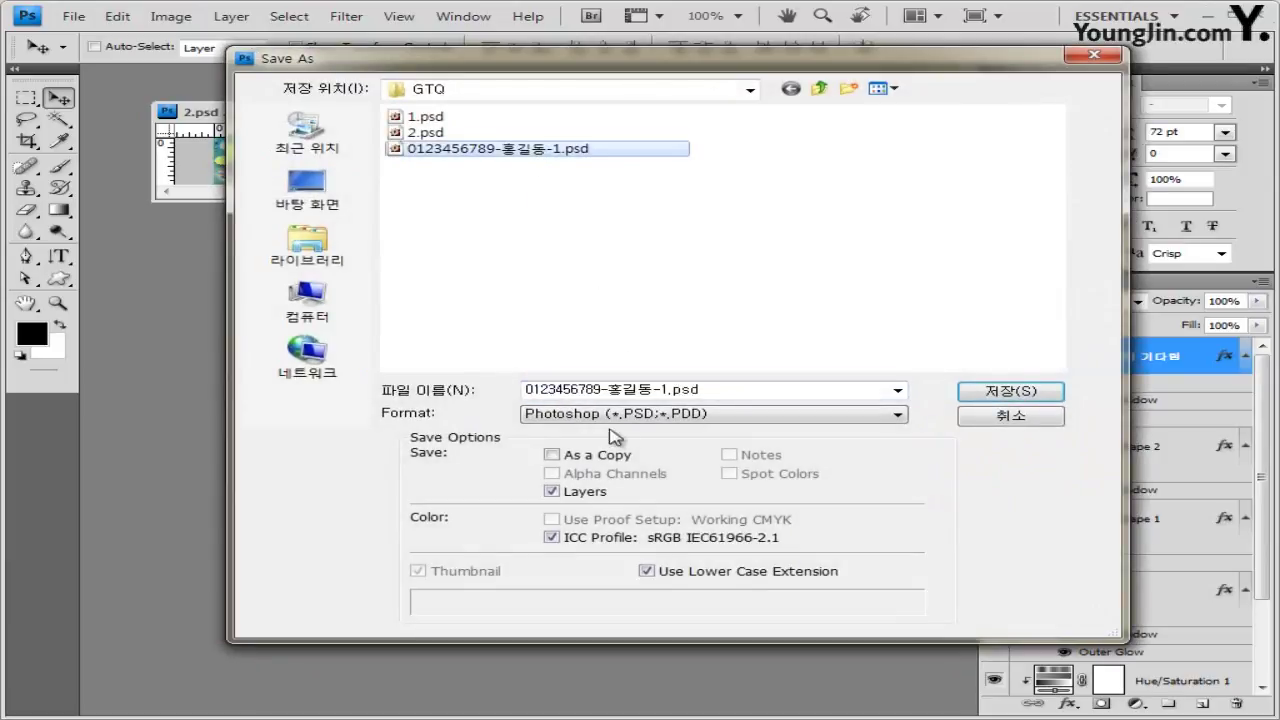
{"action": "double_click", "coordinate": [665, 390]}
{"action": "left_click", "coordinate": [665, 390]}
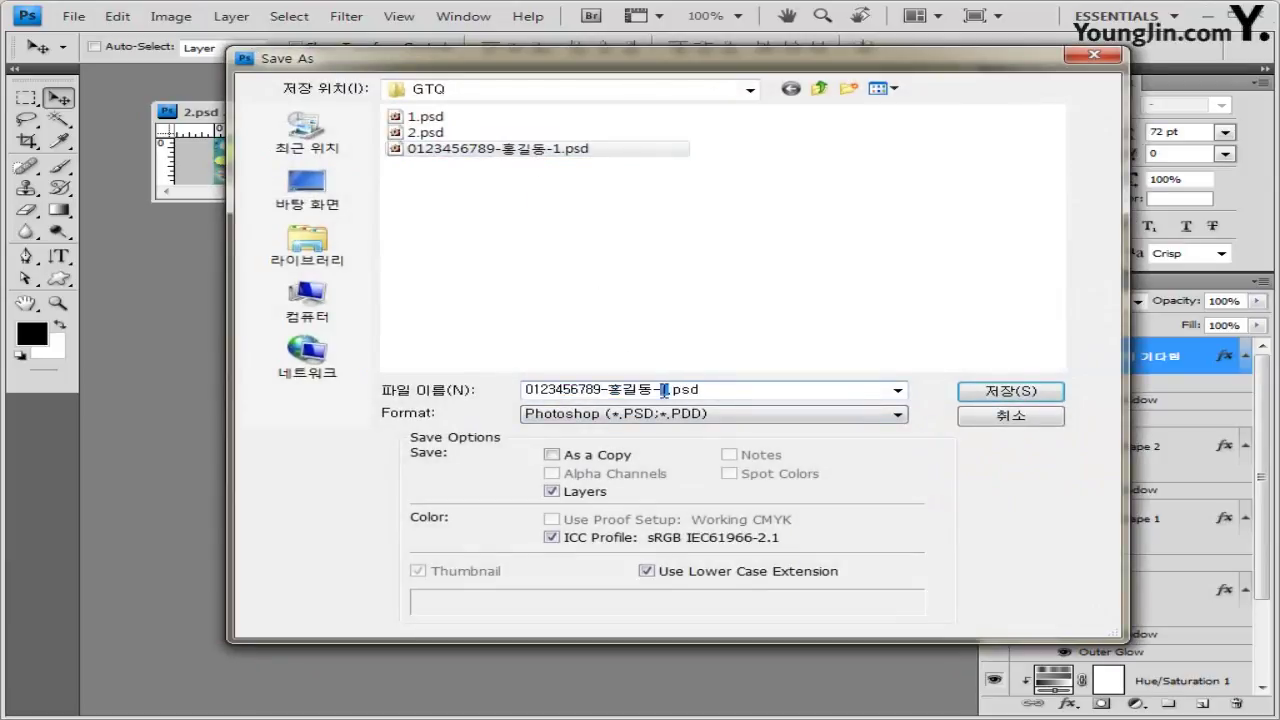
{"action": "key", "text": "BackSpace"}
{"action": "type", "text": "2"}
{"action": "left_click", "coordinate": [1007, 392]}
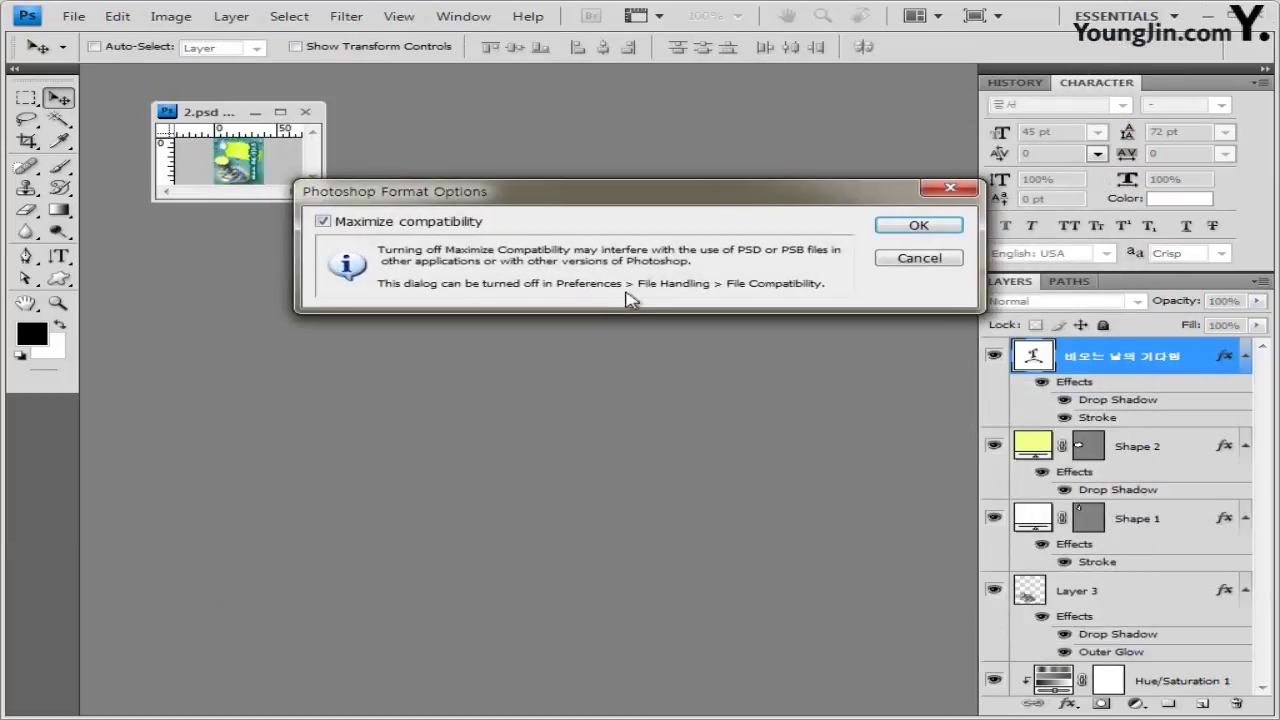
{"action": "left_click", "coordinate": [917, 227]}
{"action": "left_click", "coordinate": [310, 114]}
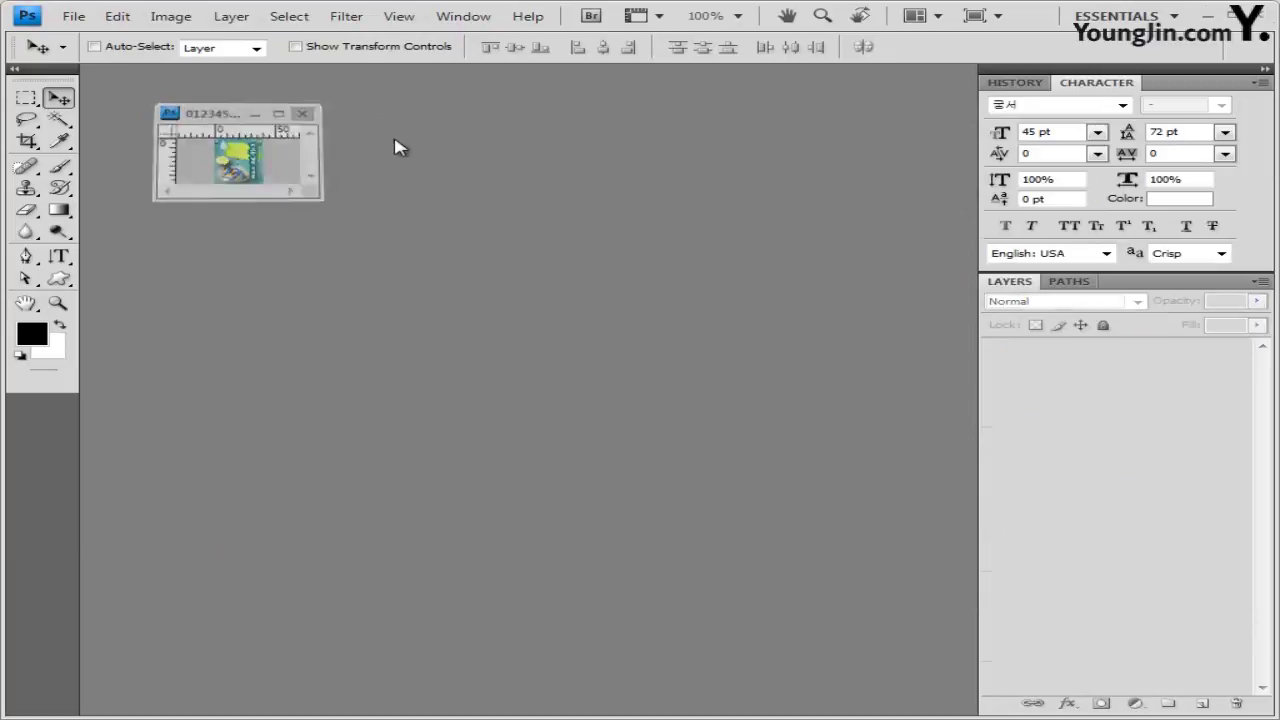
Check the saved JPG and PSD files ending in -2 in the GTQ folder without opening them
{"action": "left_click", "coordinate": [72, 16]}
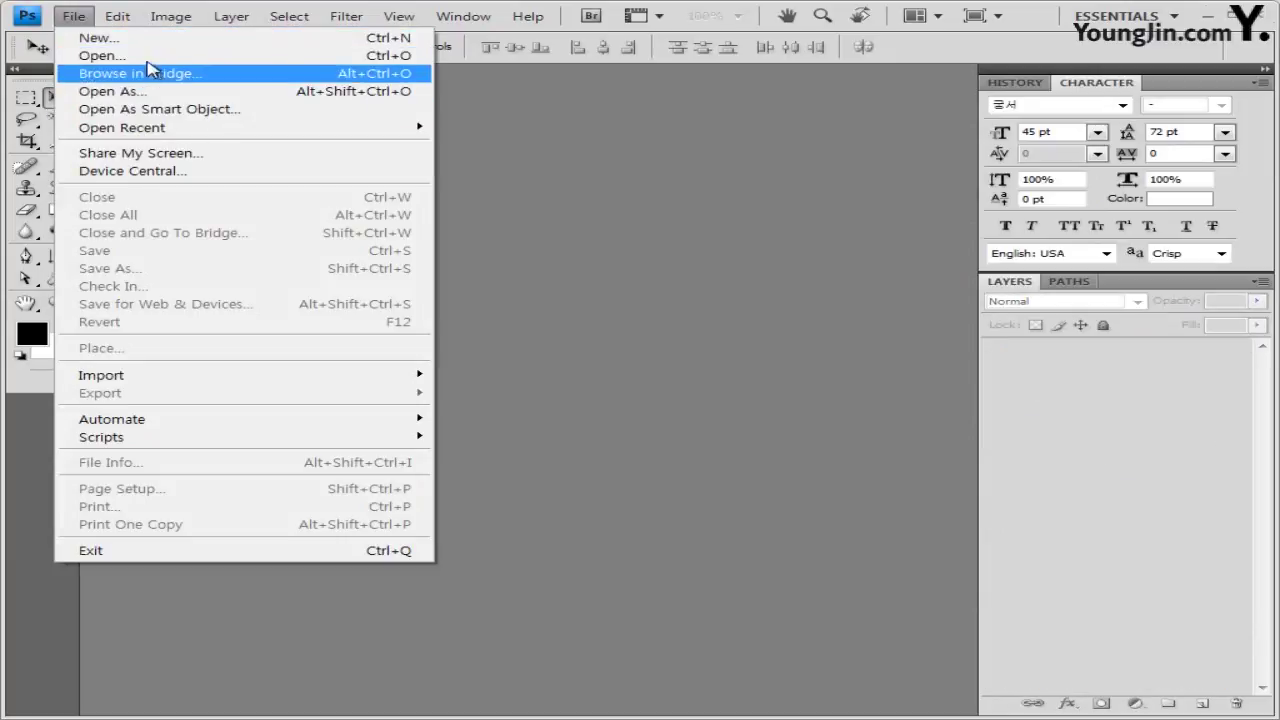
{"action": "left_click", "coordinate": [150, 56]}
{"action": "left_click", "coordinate": [585, 188]}
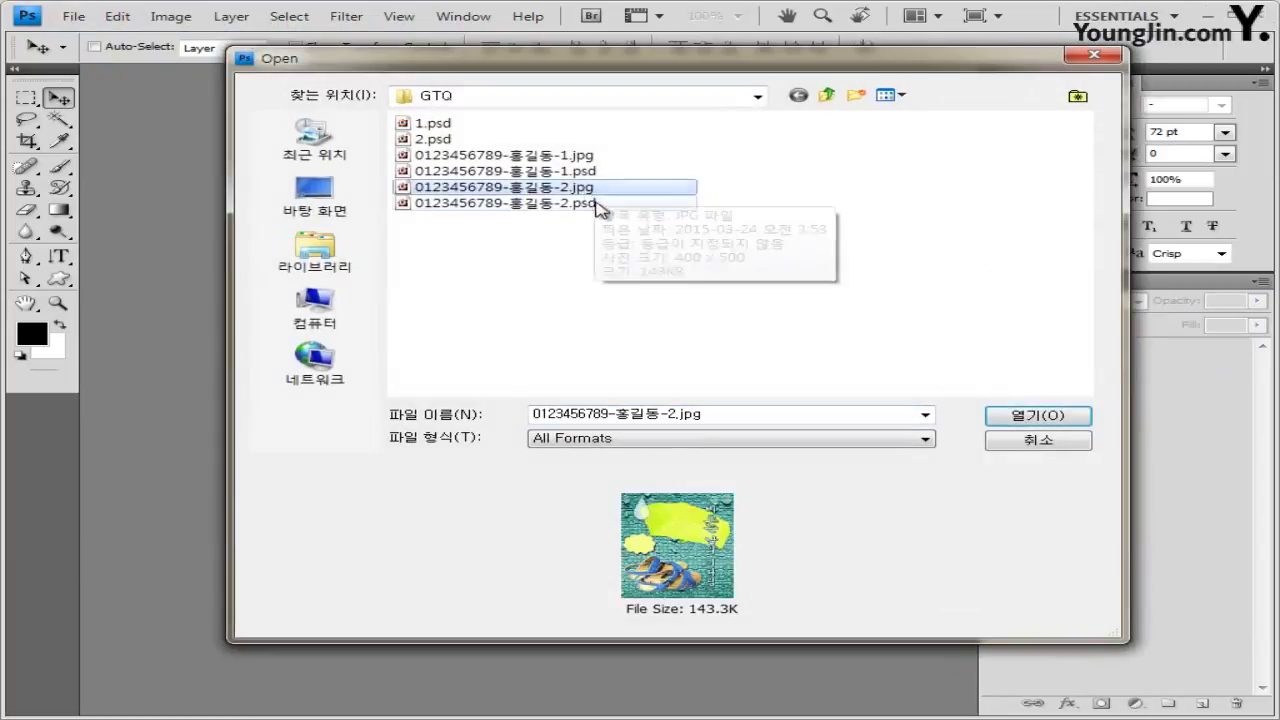
{"action": "left_click", "coordinate": [590, 203], "text": "shift"}
{"action": "left_click", "coordinate": [1037, 441]}
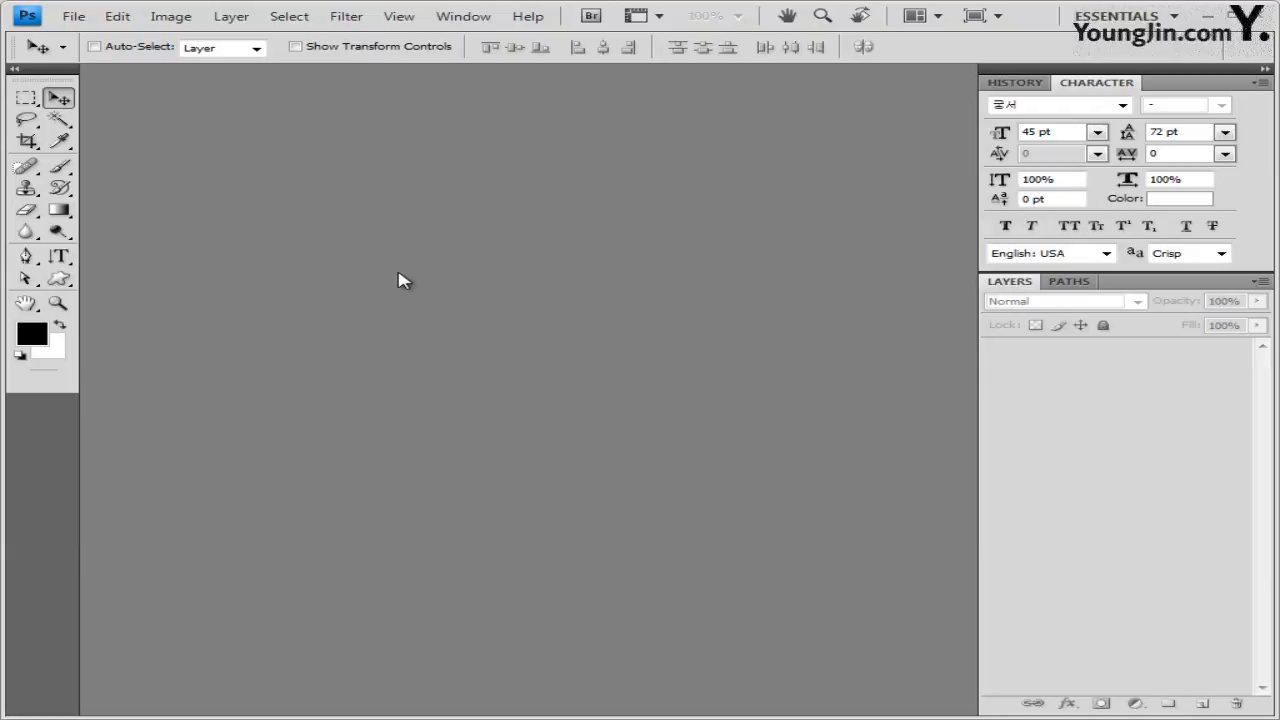
Create a new blank document 600 pixels wide by 400 pixels high and float it in its own window
{"action": "key", "text": "ctrl+n"}
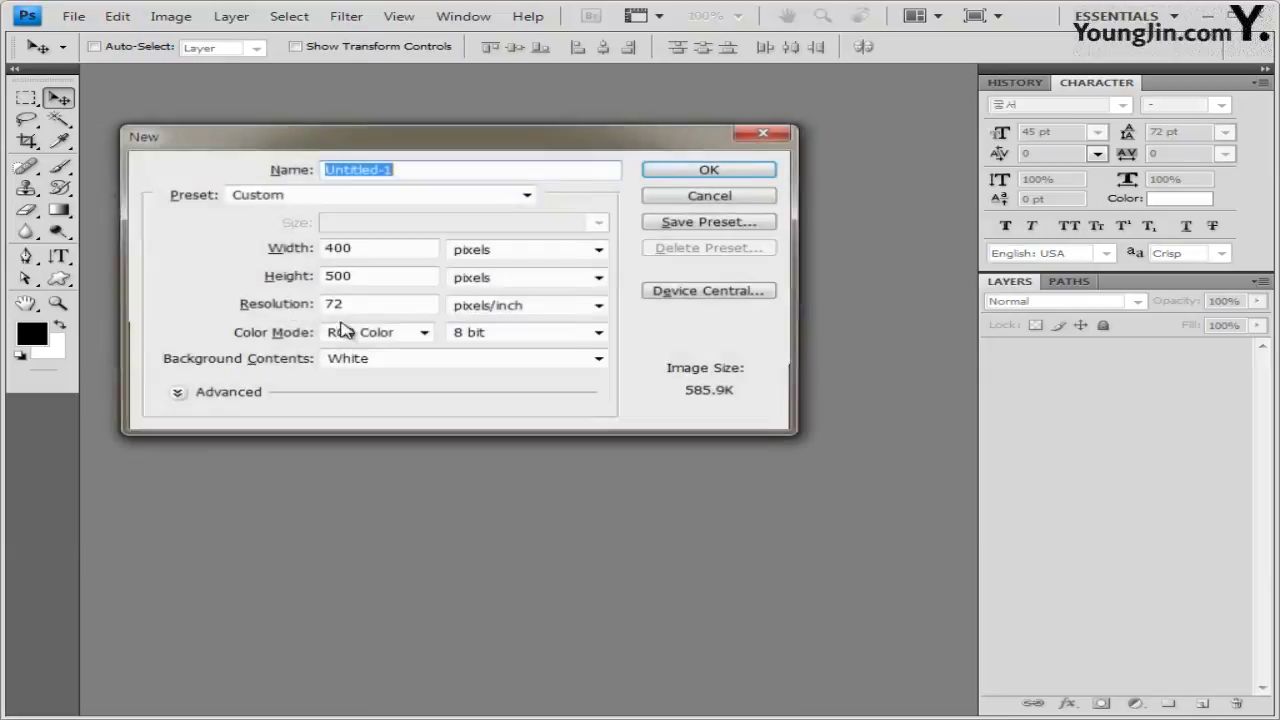
{"action": "double_click", "coordinate": [363, 249]}
{"action": "type", "text": "600"}
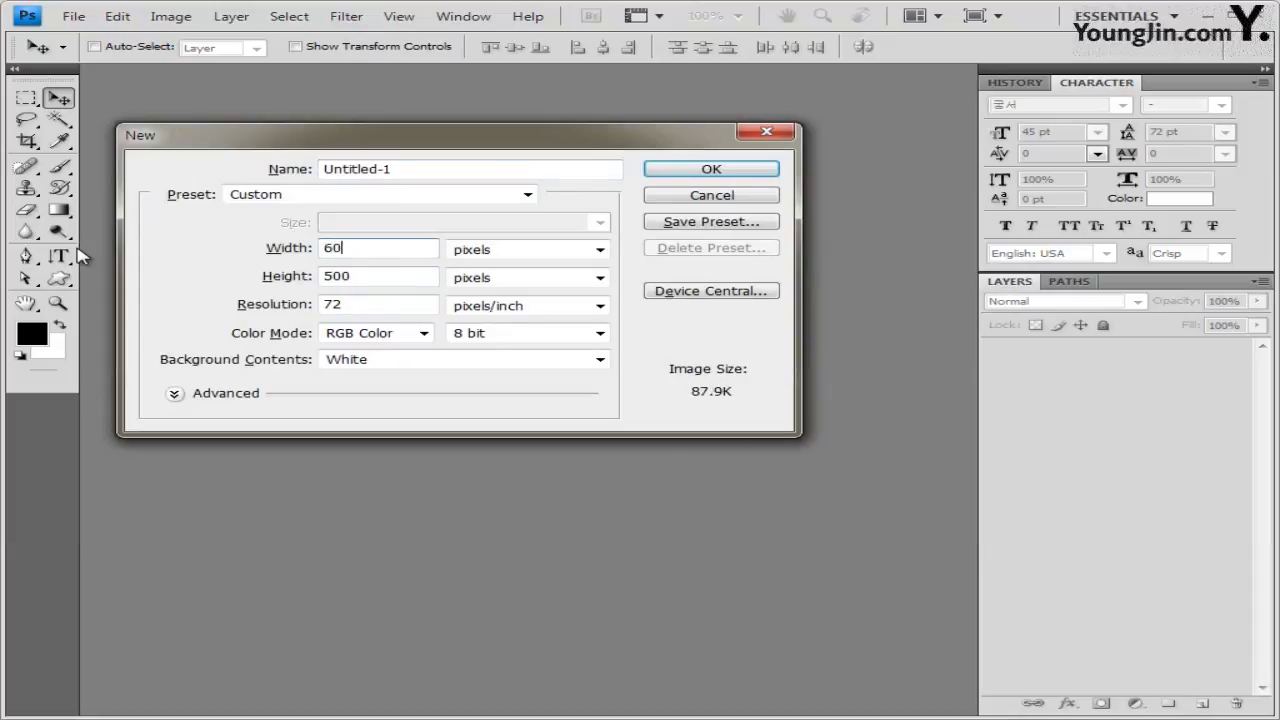
{"action": "key", "text": "Tab"}
{"action": "key", "text": "Tab"}
{"action": "type", "text": "400"}
{"action": "key", "text": "Return"}
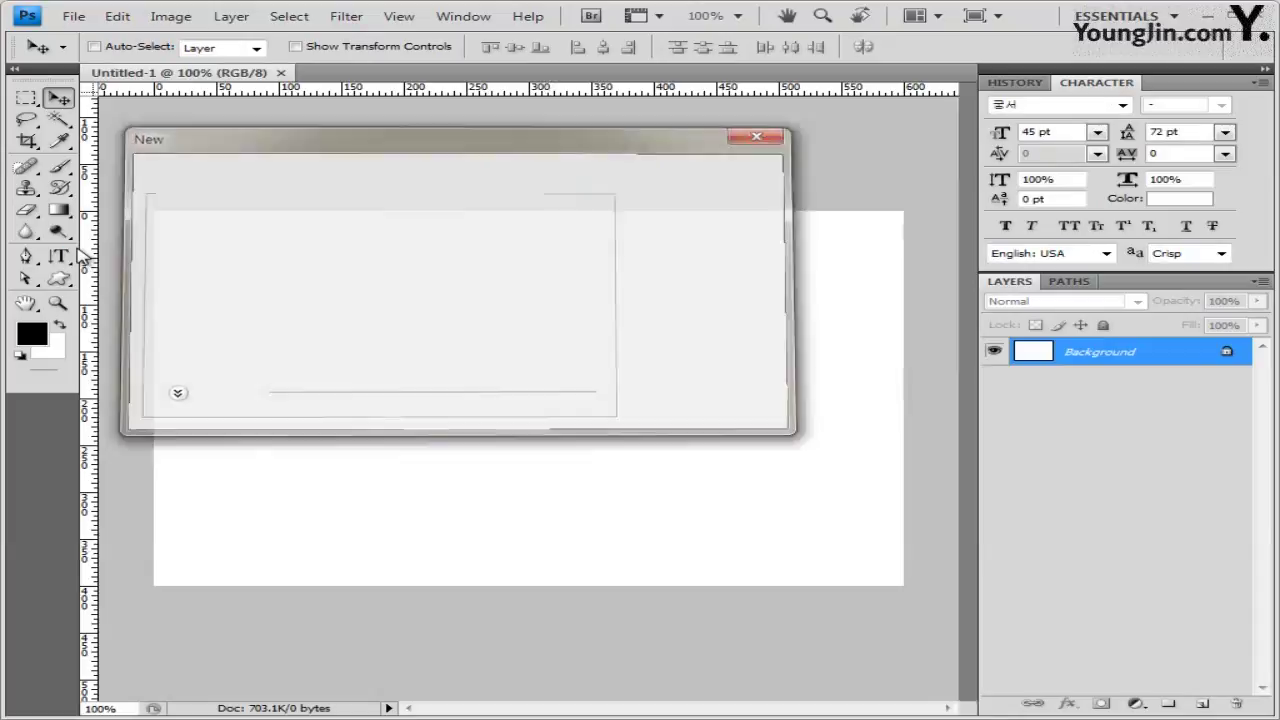
{"action": "left_click_drag", "start_coordinate": [195, 68], "coordinate": [243, 143]}
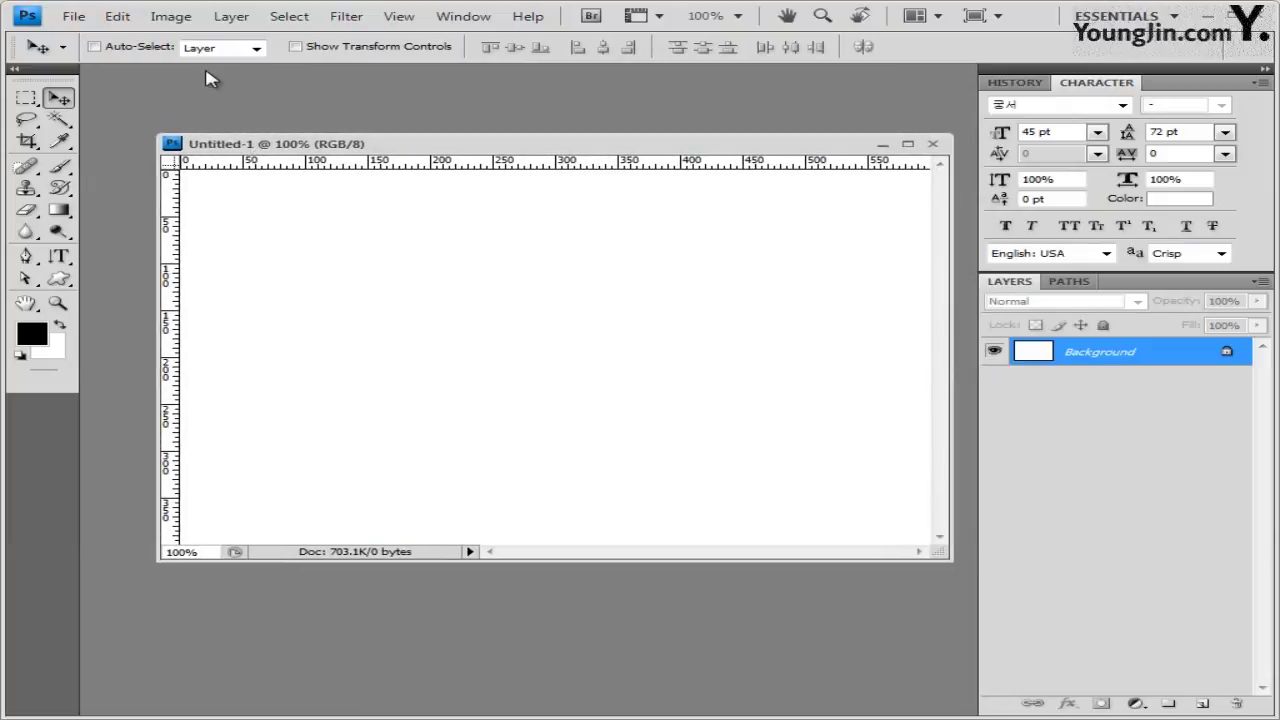
Show the grid over the blank canvas and save the document as 3.psd in the GTQ folder
{"action": "key", "text": "ctrl+apostrophe"}
{"action": "left_click", "coordinate": [80, 18]}
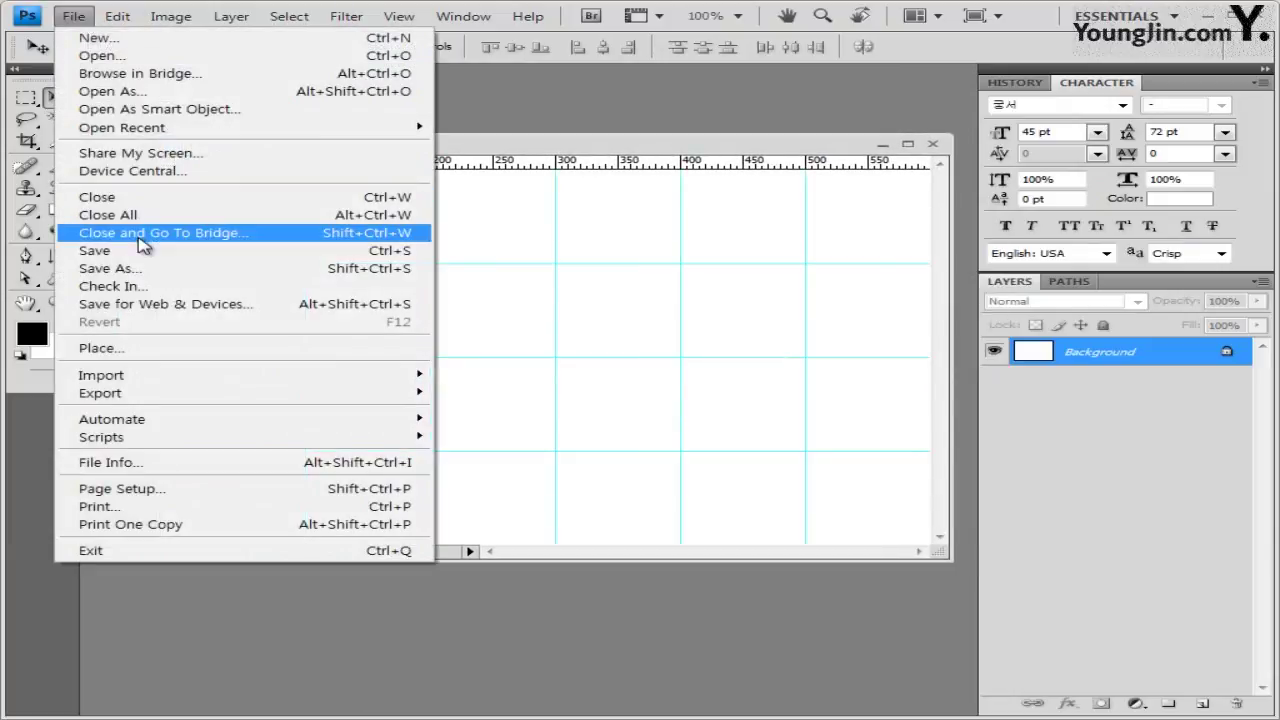
{"action": "left_click", "coordinate": [143, 268]}
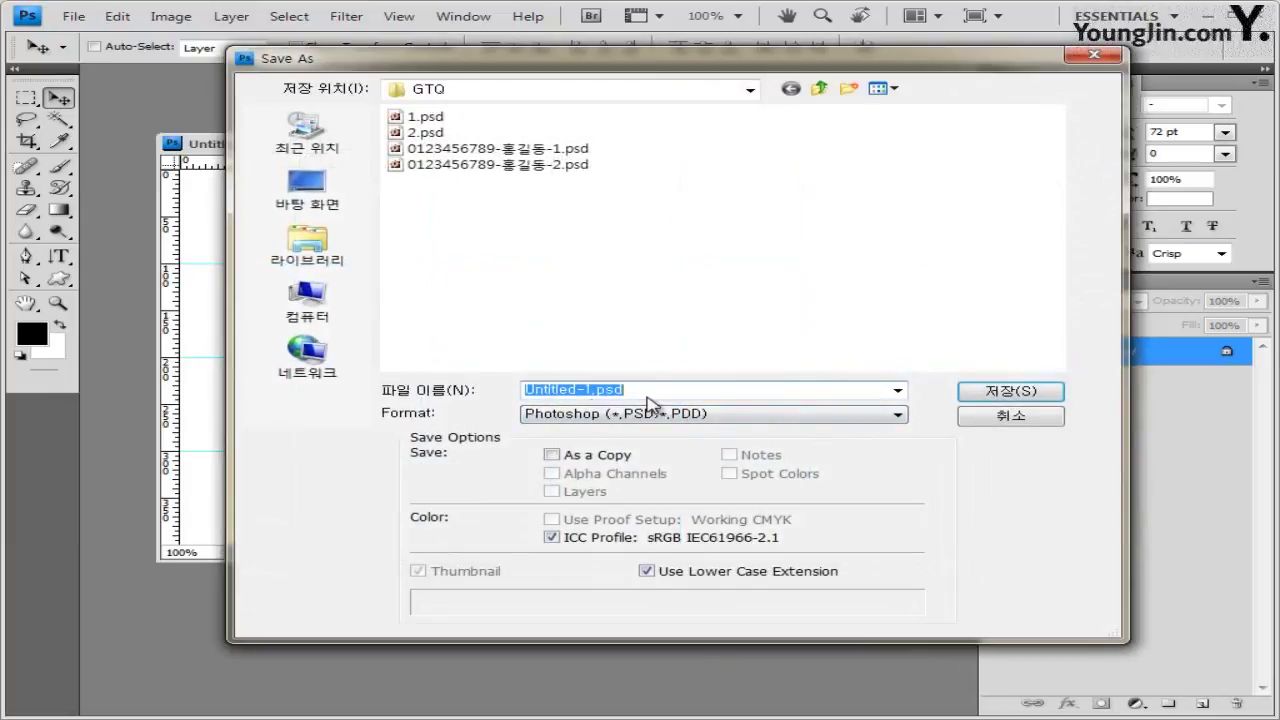
{"action": "type", "text": "3"}
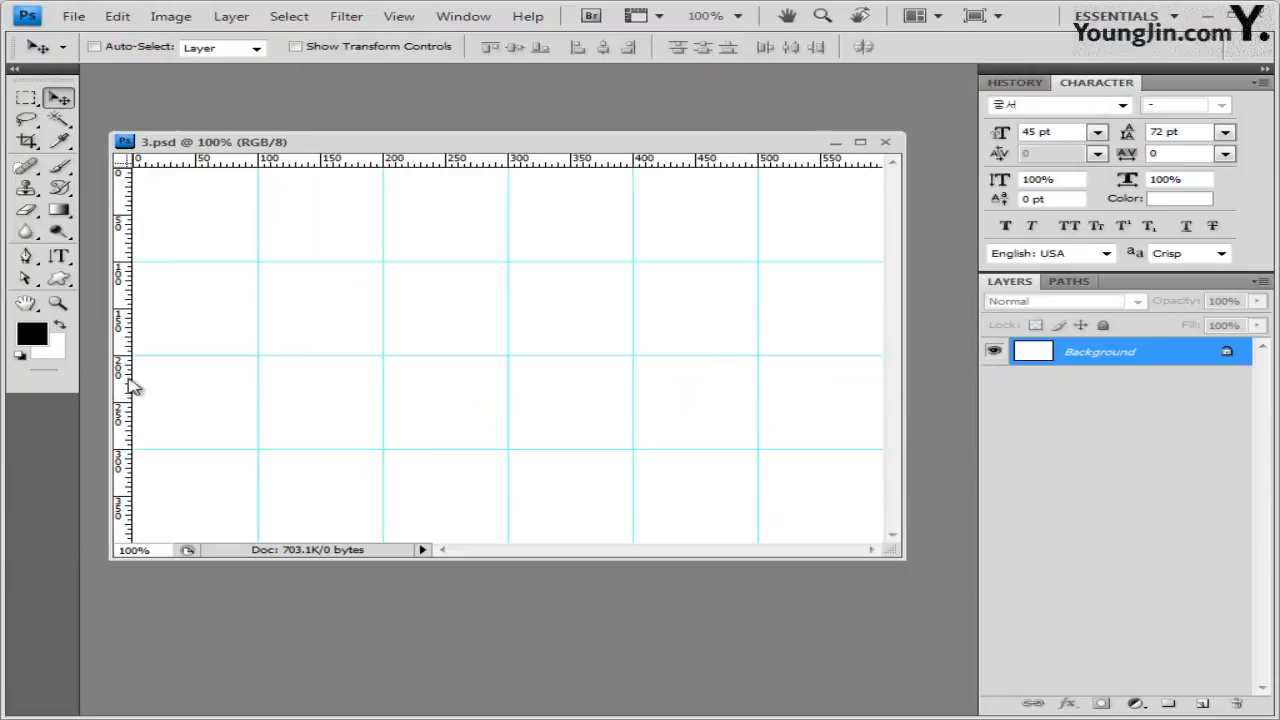
Set the foreground color to fff32d and fill the Background layer with it
{"action": "left_click", "coordinate": [31, 333]}
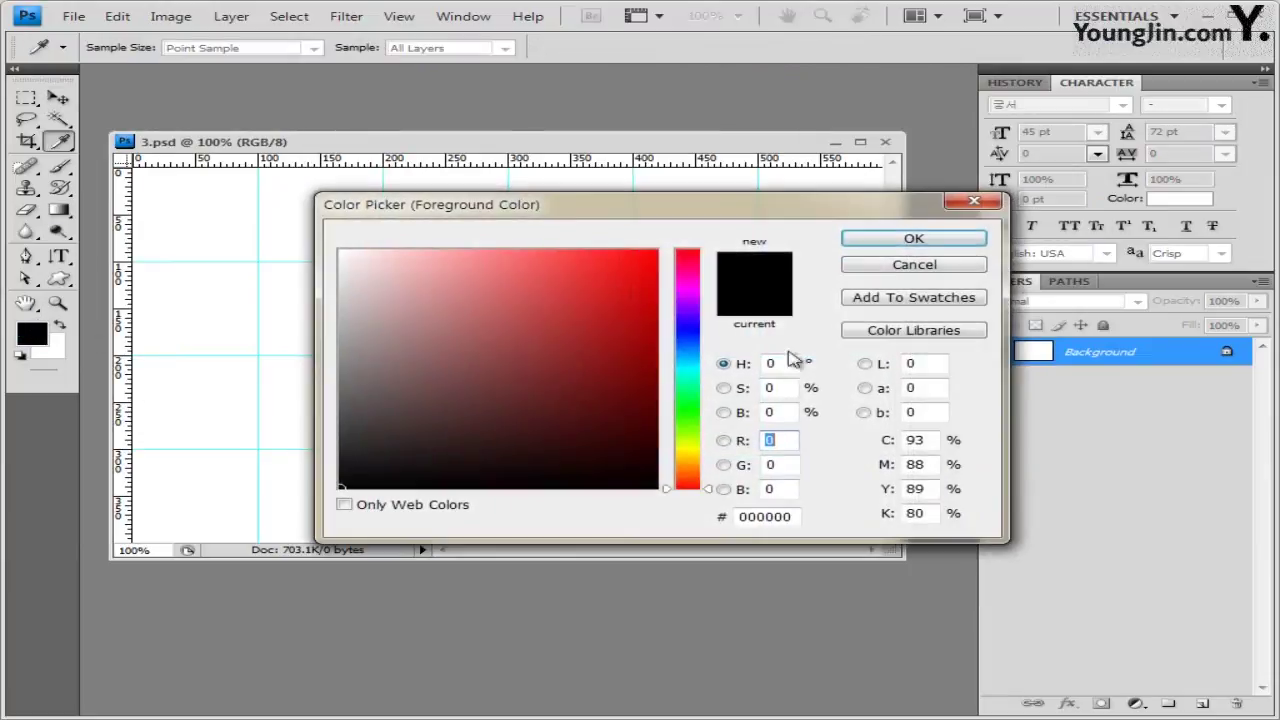
{"action": "double_click", "coordinate": [795, 518]}
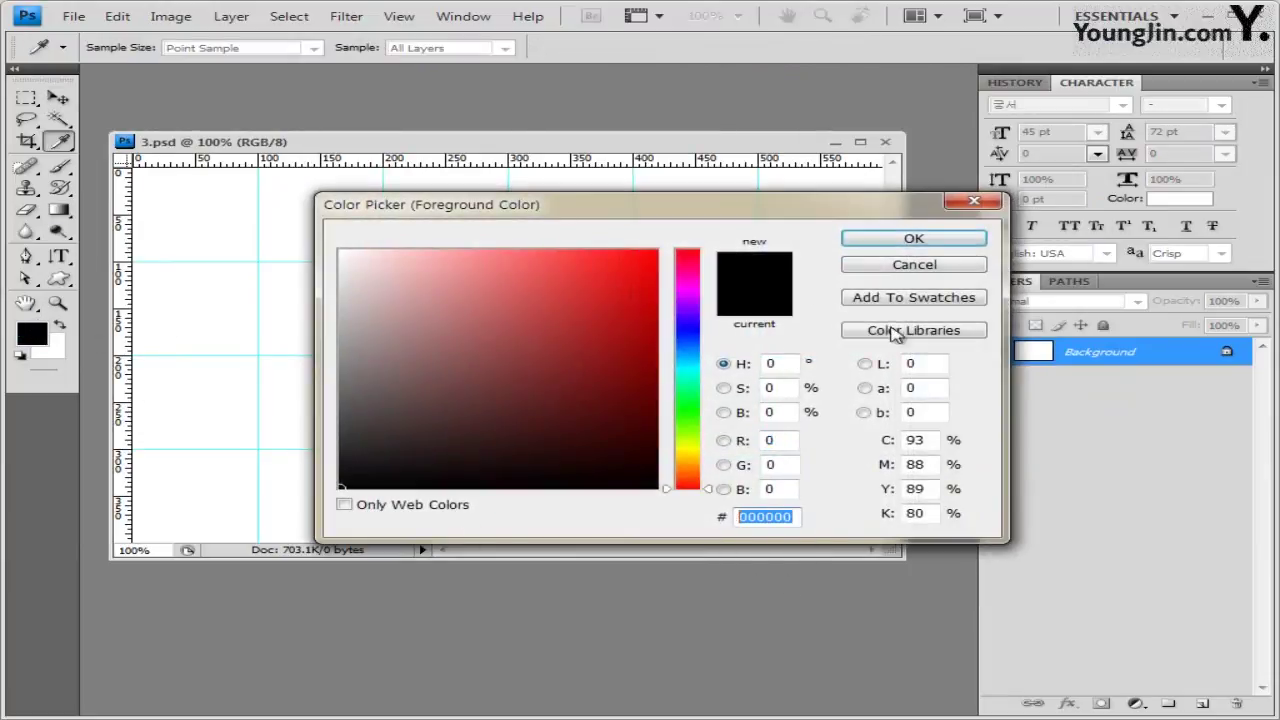
{"action": "type", "text": "fff32d"}
{"action": "left_click", "coordinate": [914, 240]}
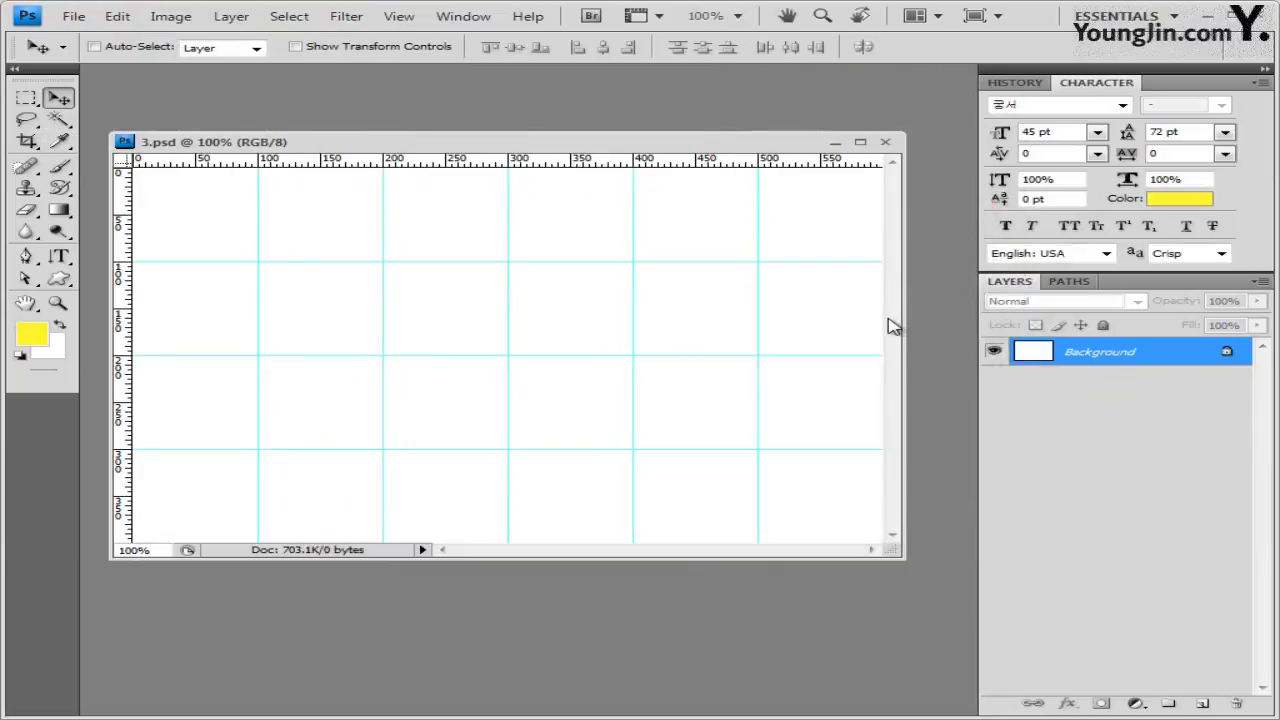
{"action": "key", "text": "alt+BackSpace"}
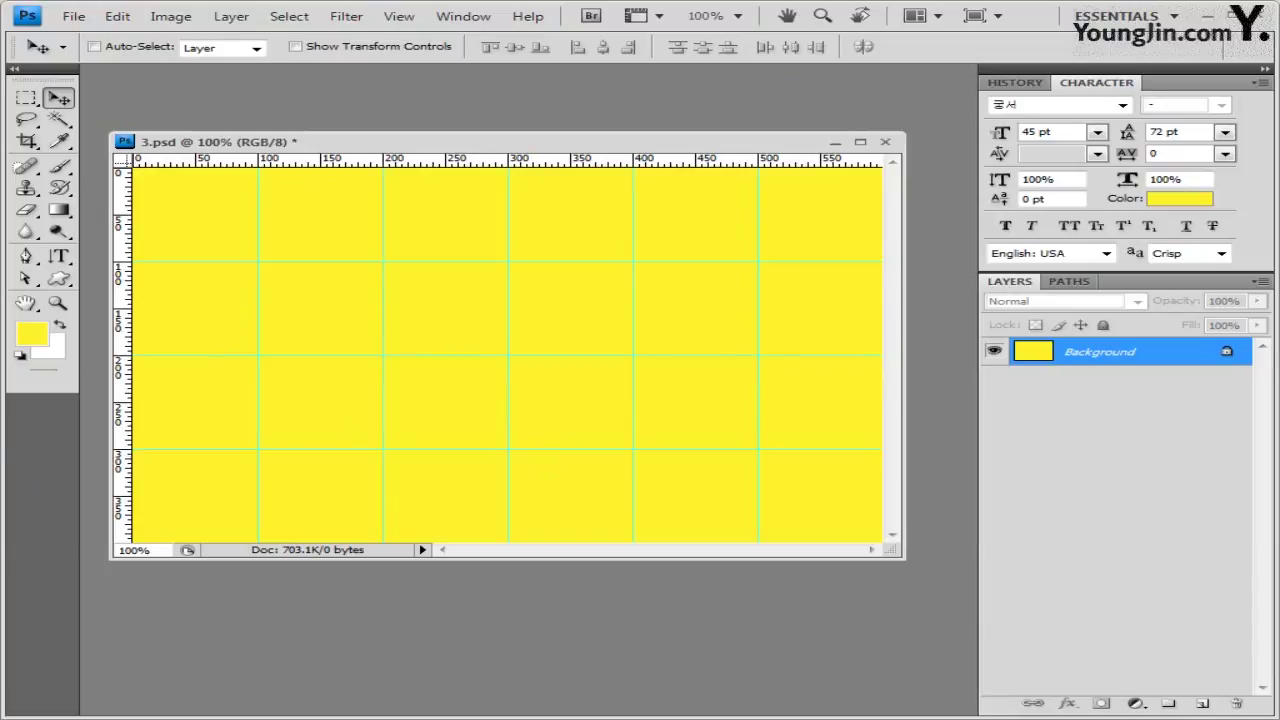
Open 1급-7.JPG from the 기출문제06 folder in File Explorer, copy the whole photo into 3.psd as a new layer, and close the source image
{"action": "key", "text": "alt+Tab"}
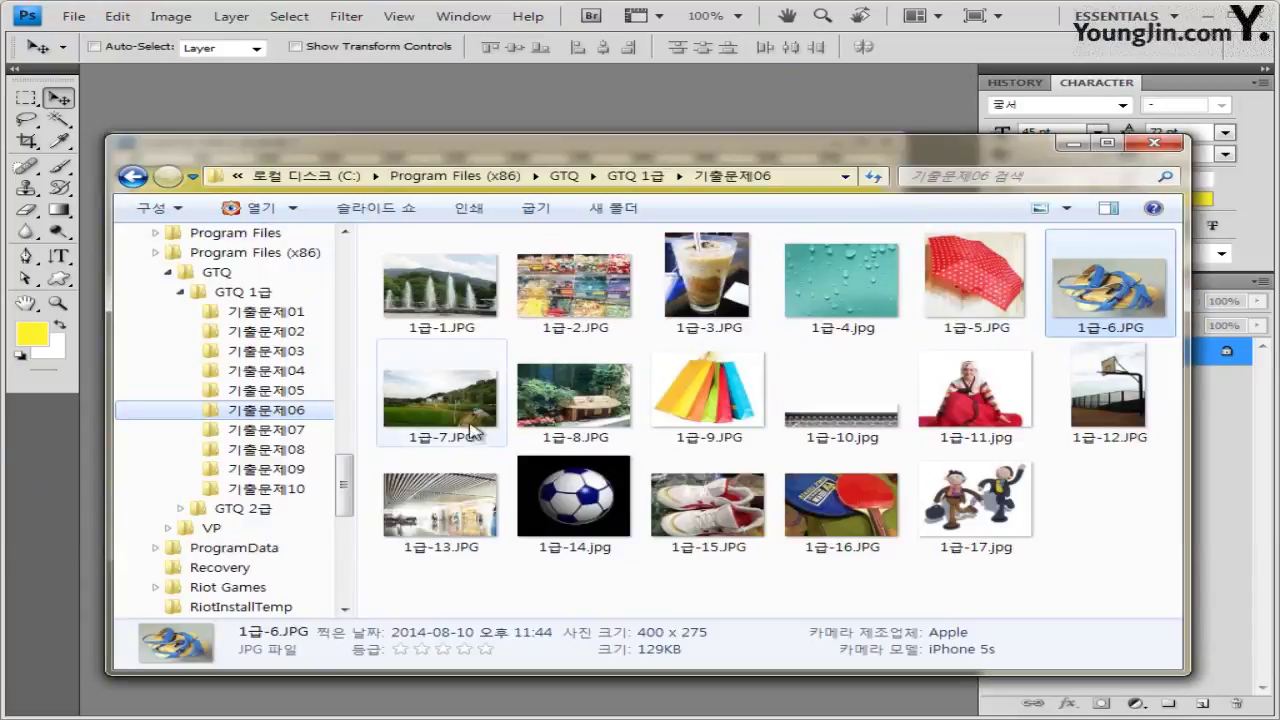
{"action": "left_click_drag", "start_coordinate": [440, 395], "coordinate": [480, 206]}
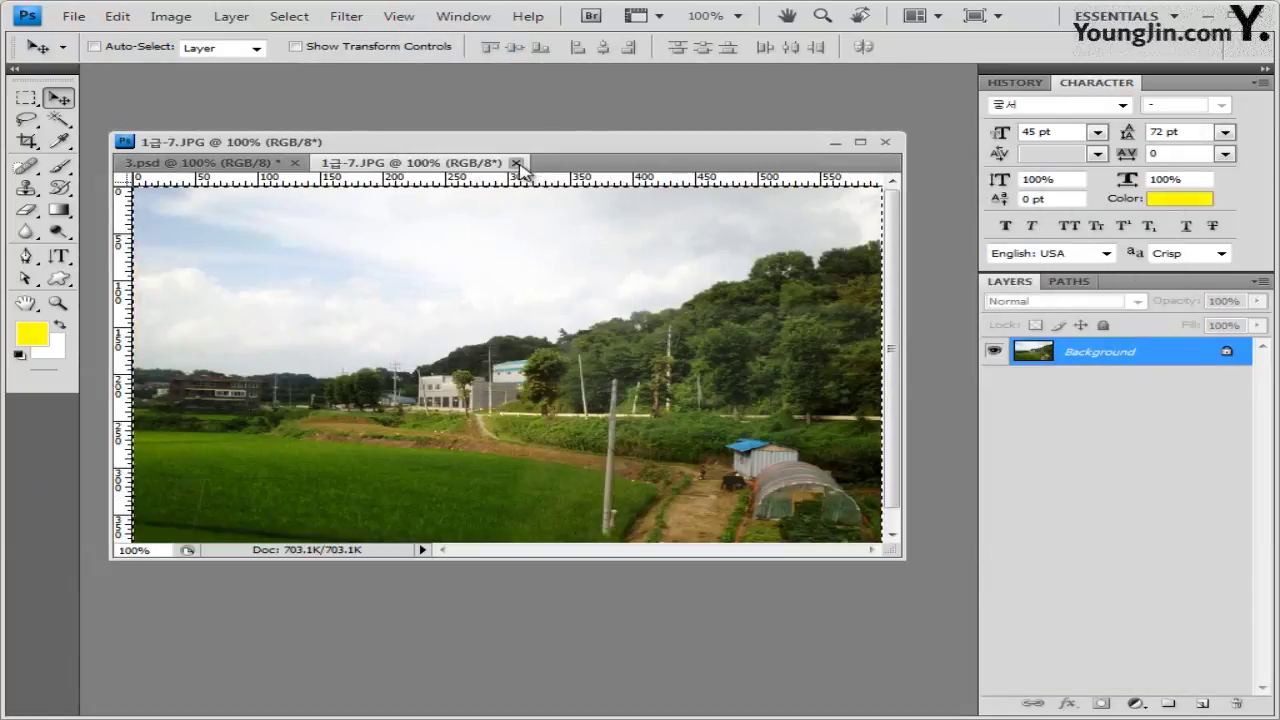
{"action": "mouse_move", "coordinate": [510, 162]}
{"action": "left_mouse_down"}
{"action": "mouse_move", "coordinate": [560, 137]}
{"action": "mouse_move", "coordinate": [563, 149]}
{"action": "mouse_move", "coordinate": [530, 165]}
{"action": "left_mouse_up"}
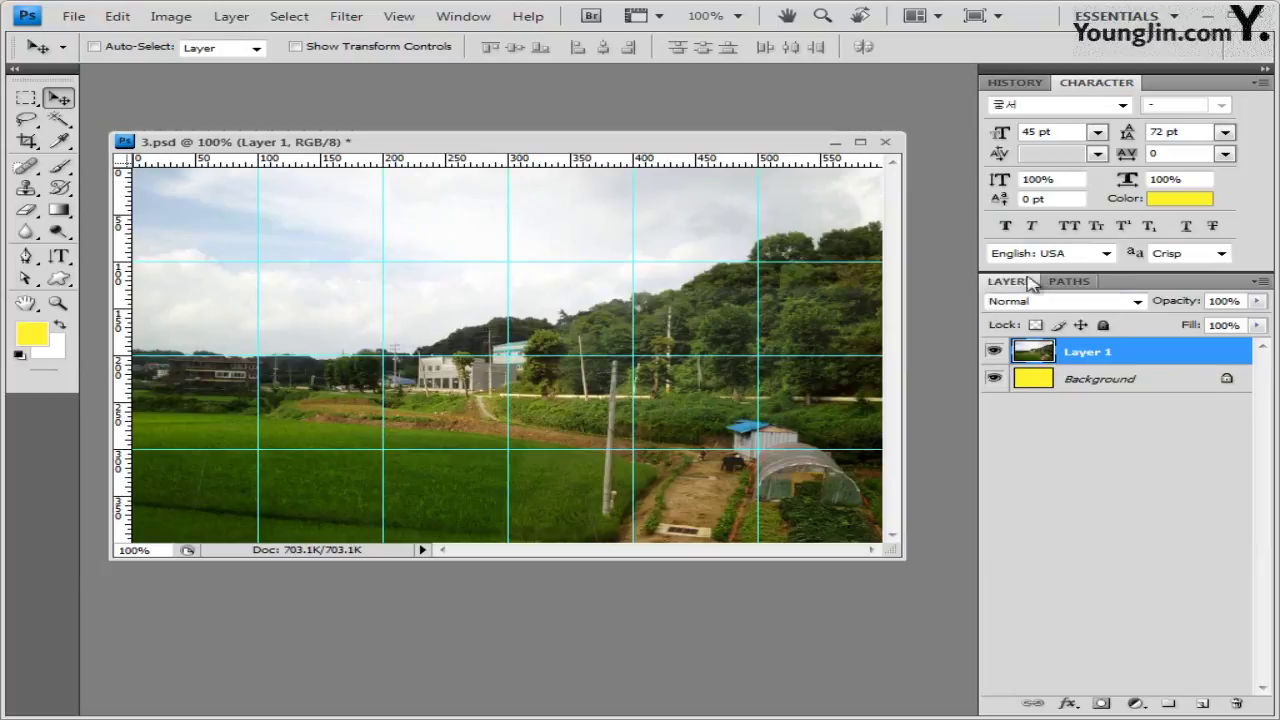
Set the landscape photo on Layer 1 to Luminosity blending mode with 80% opacity
{"action": "left_click", "coordinate": [1138, 303]}
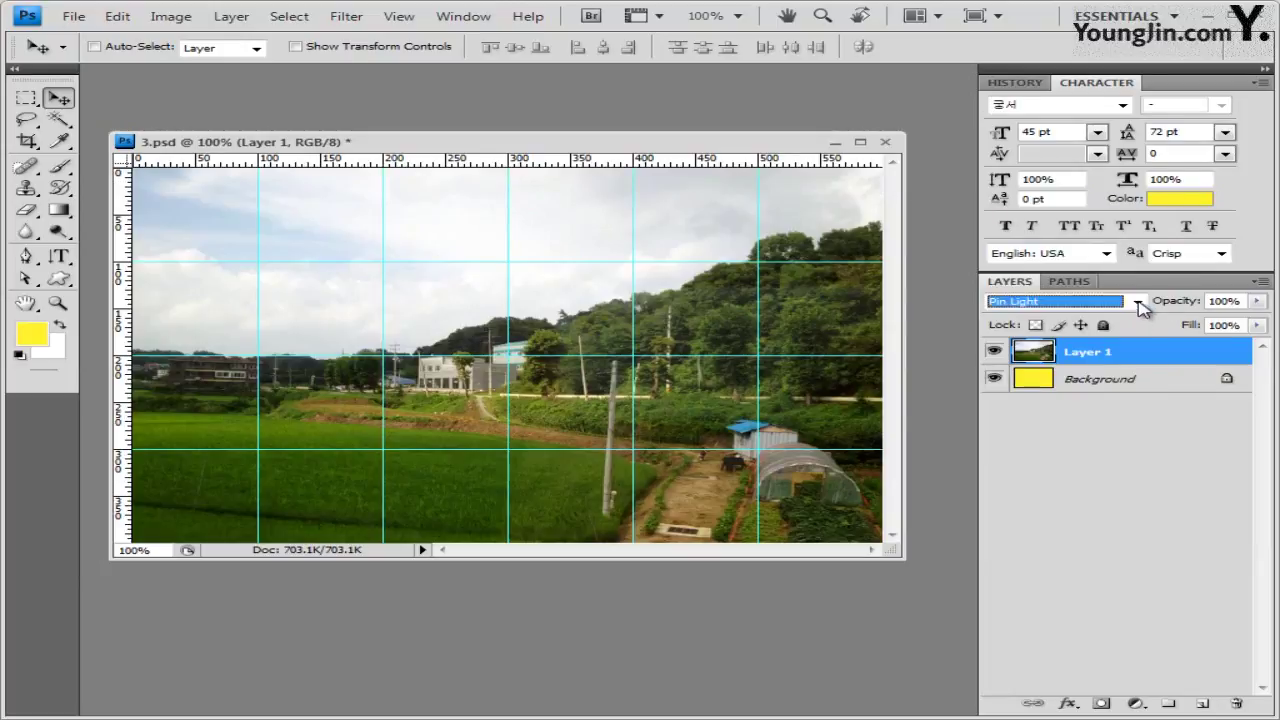
{"action": "left_click", "coordinate": [1138, 303]}
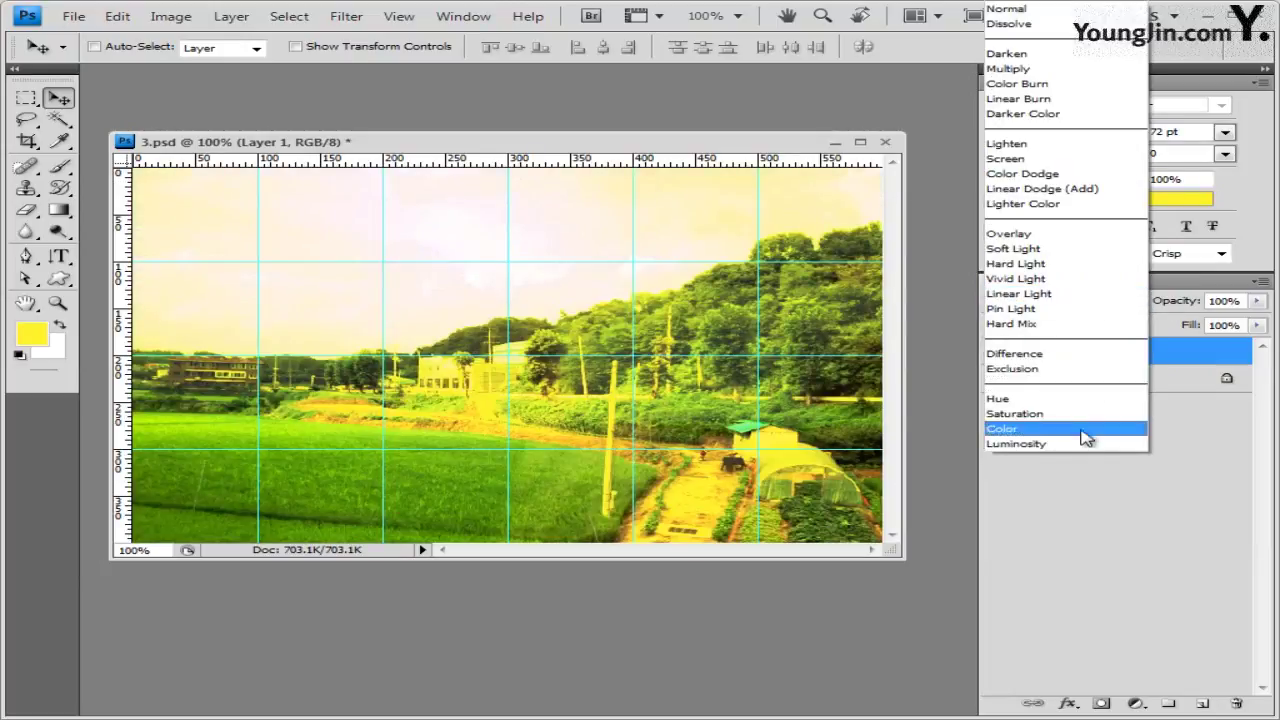
{"action": "left_click", "coordinate": [1016, 443]}
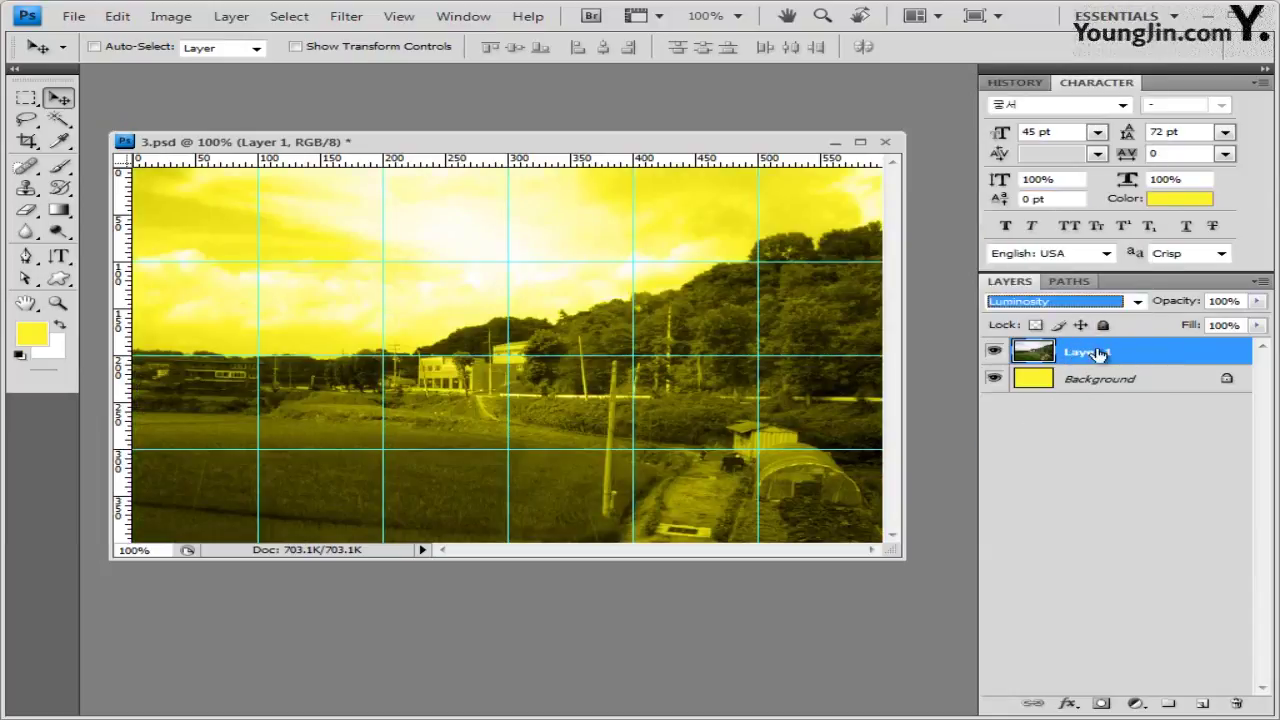
{"action": "left_click", "coordinate": [1254, 303]}
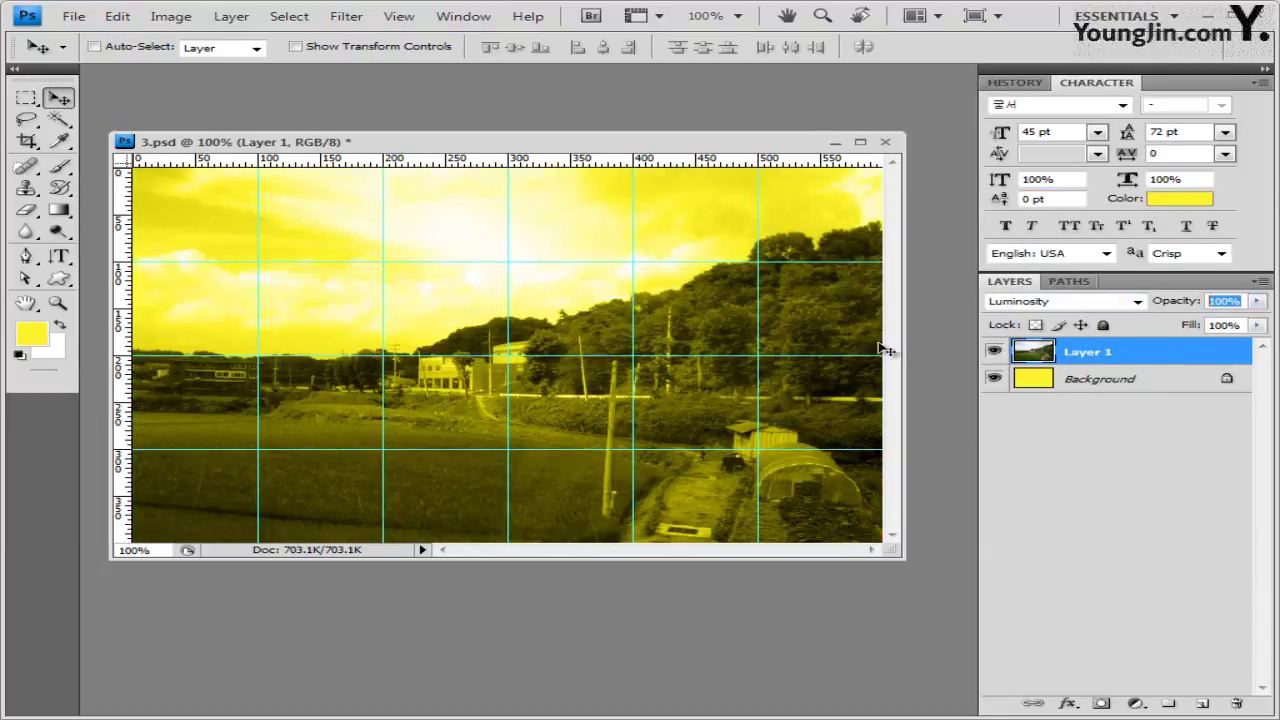
{"action": "type", "text": "80"}
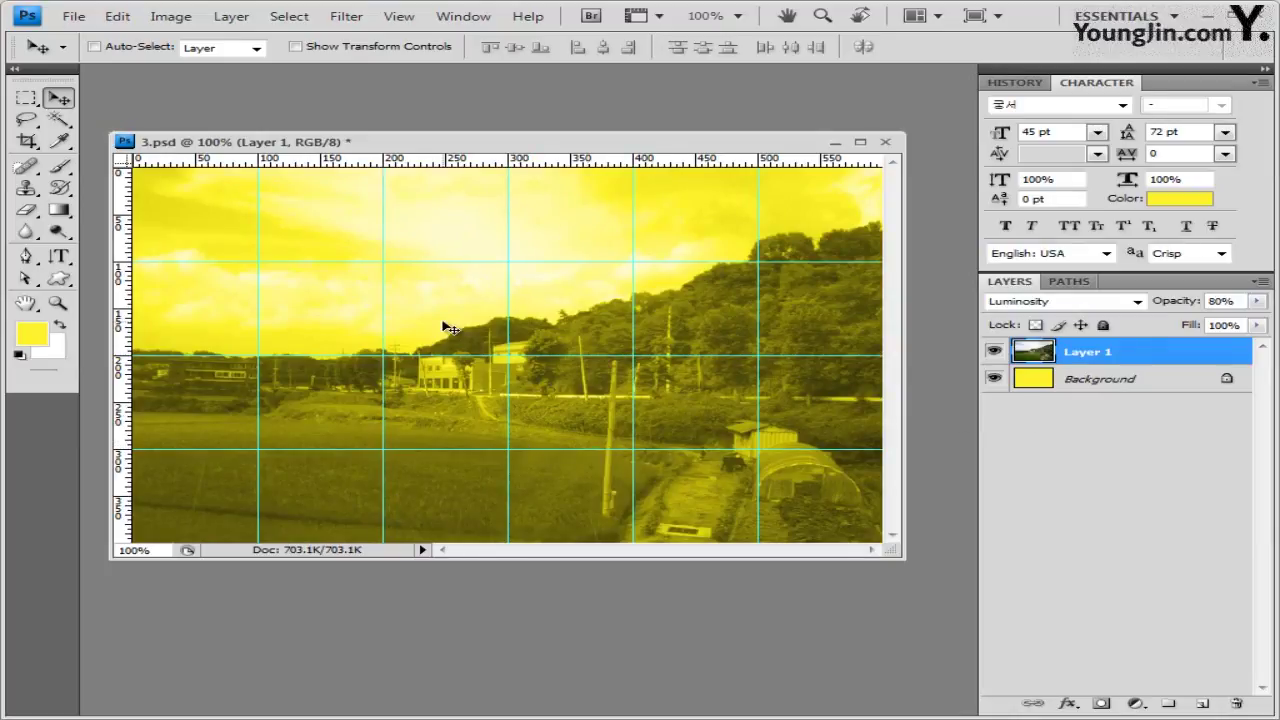
Open 1급-8.JPG from the 기출문제06 folder, copy the whole photo into 3.psd as a new layer, and close the source image
{"action": "key", "text": "alt+Tab"}
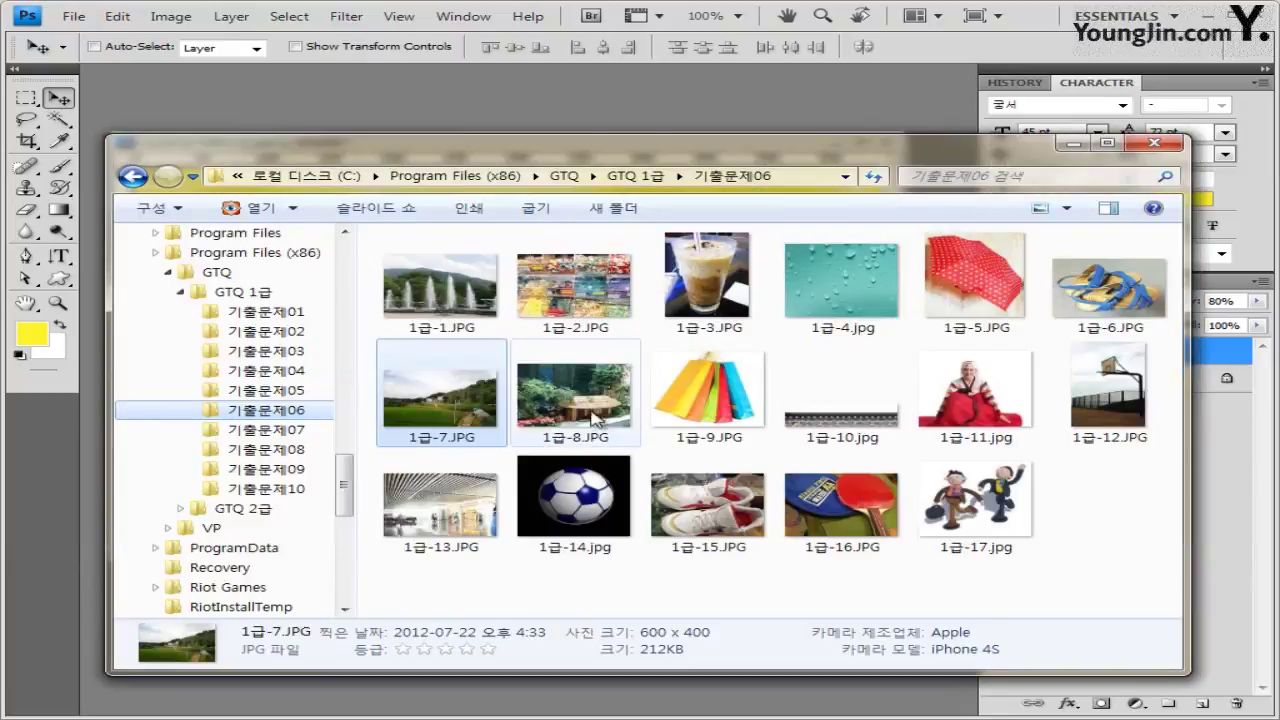
{"action": "left_click_drag", "start_coordinate": [575, 395], "coordinate": [298, 107]}
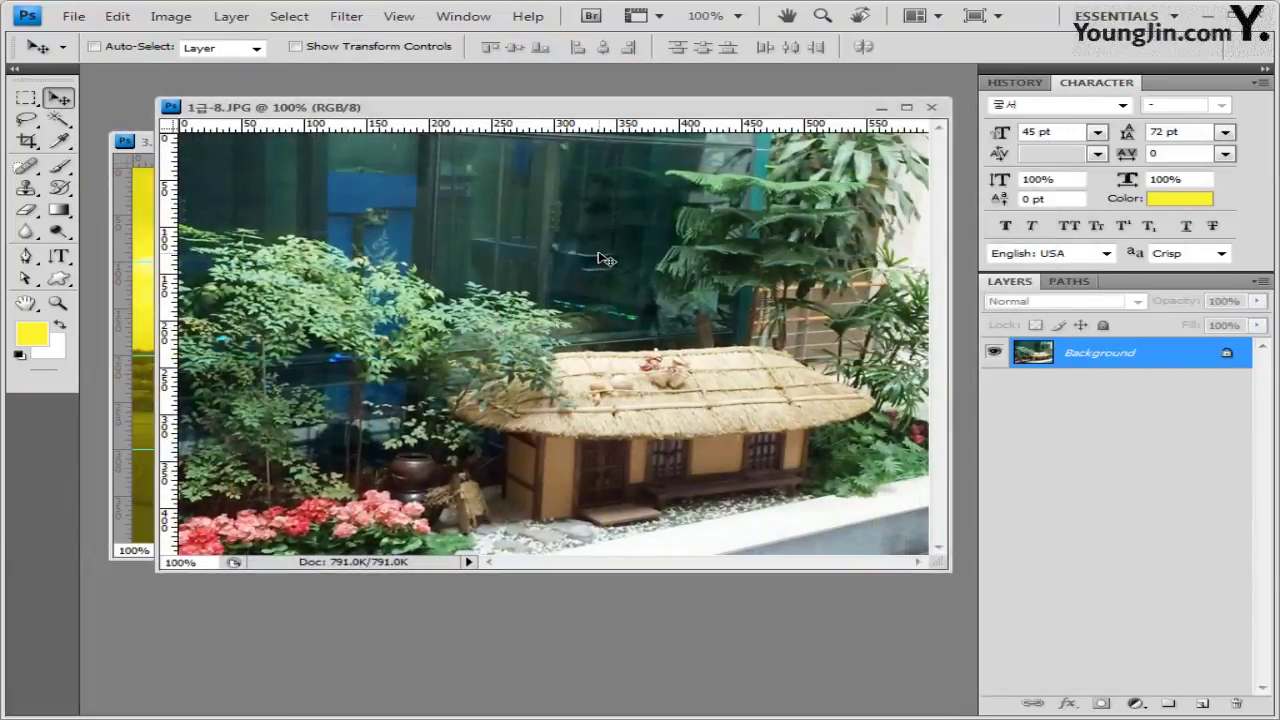
{"action": "key", "text": "ctrl+a"}
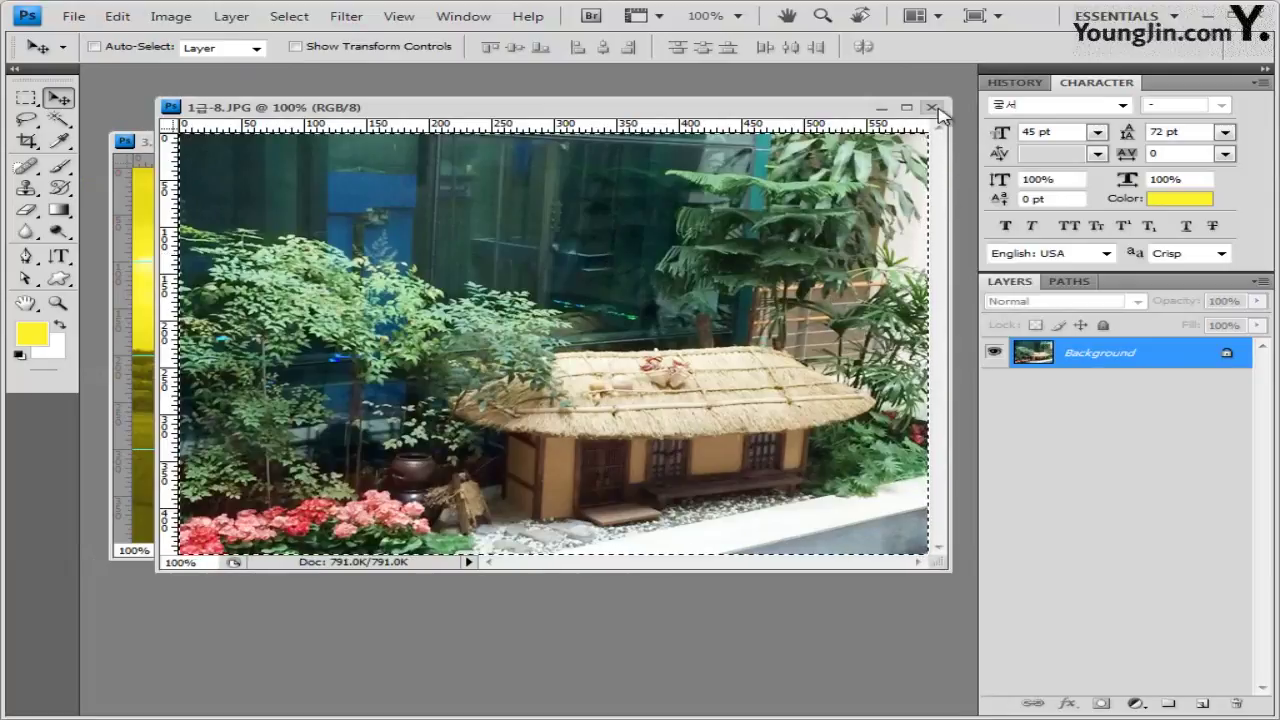
{"action": "left_click", "coordinate": [931, 107]}
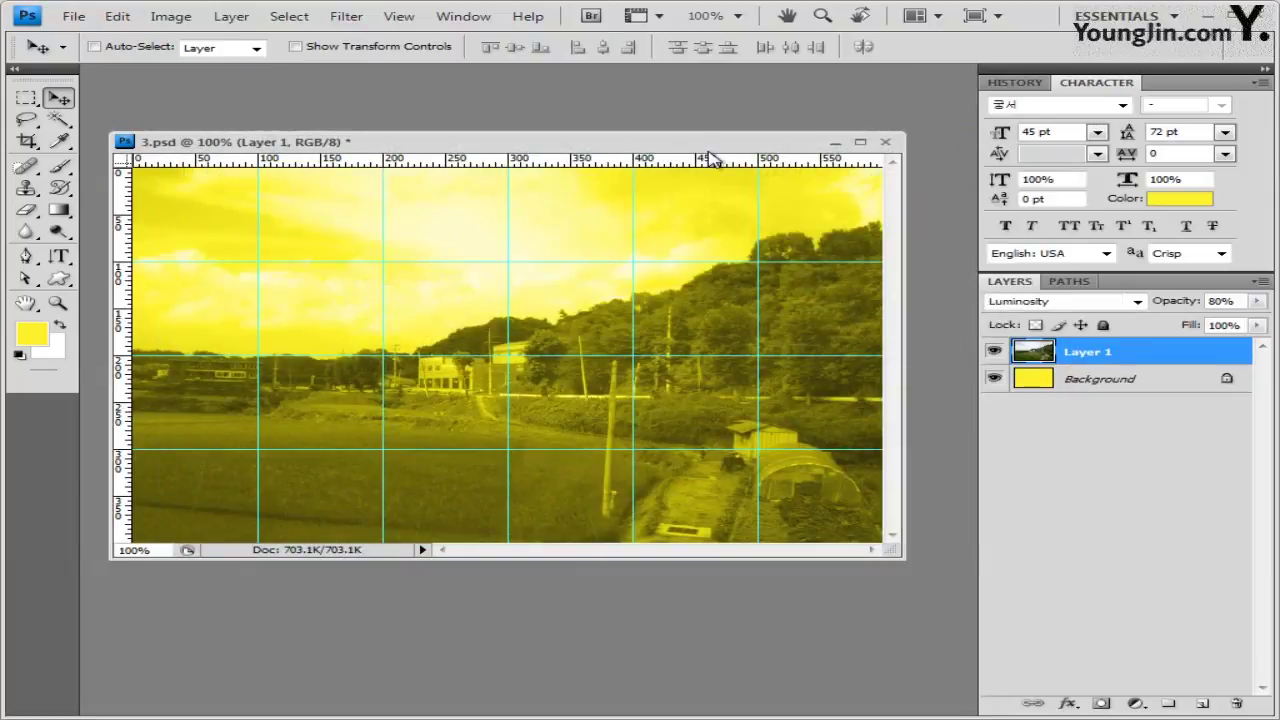
{"action": "key", "text": "ctrl+v"}
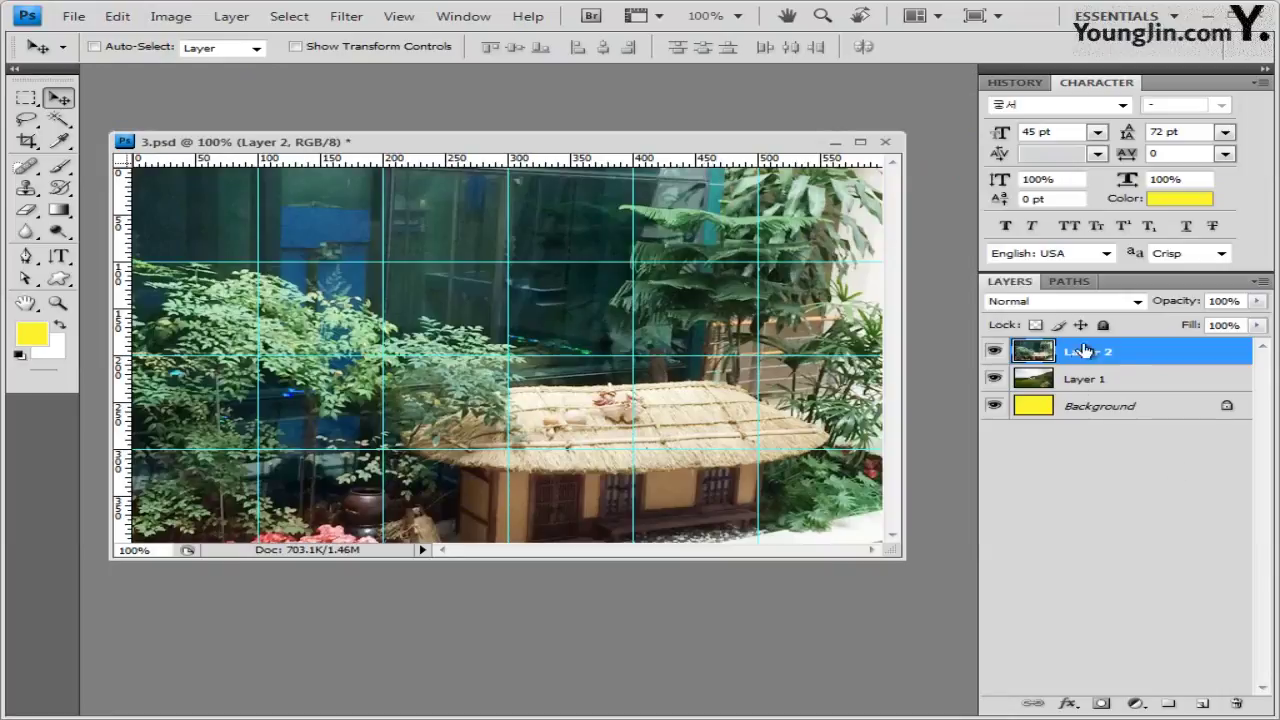
Add a layer mask to Layer 2 and choose the Foreground to Background preset for the Gradient tool
{"action": "left_click", "coordinate": [1102, 704]}
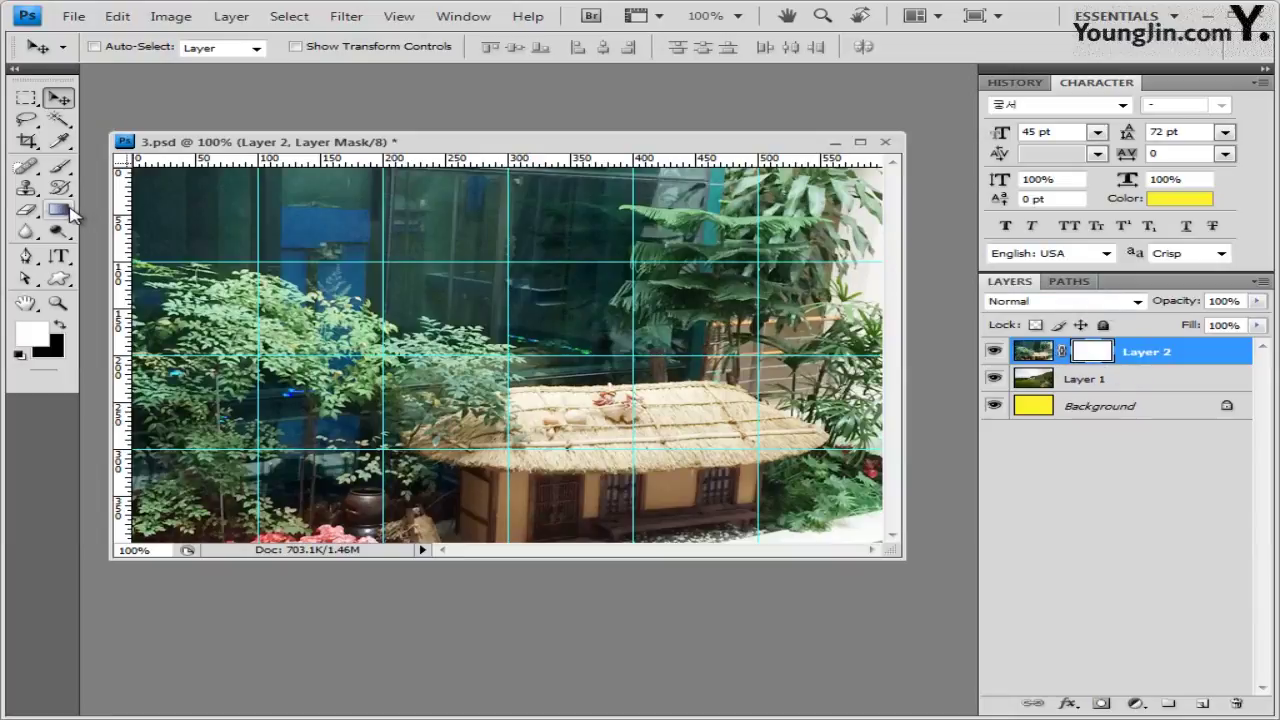
{"action": "left_click_drag", "start_coordinate": [72, 213], "coordinate": [176, 204]}
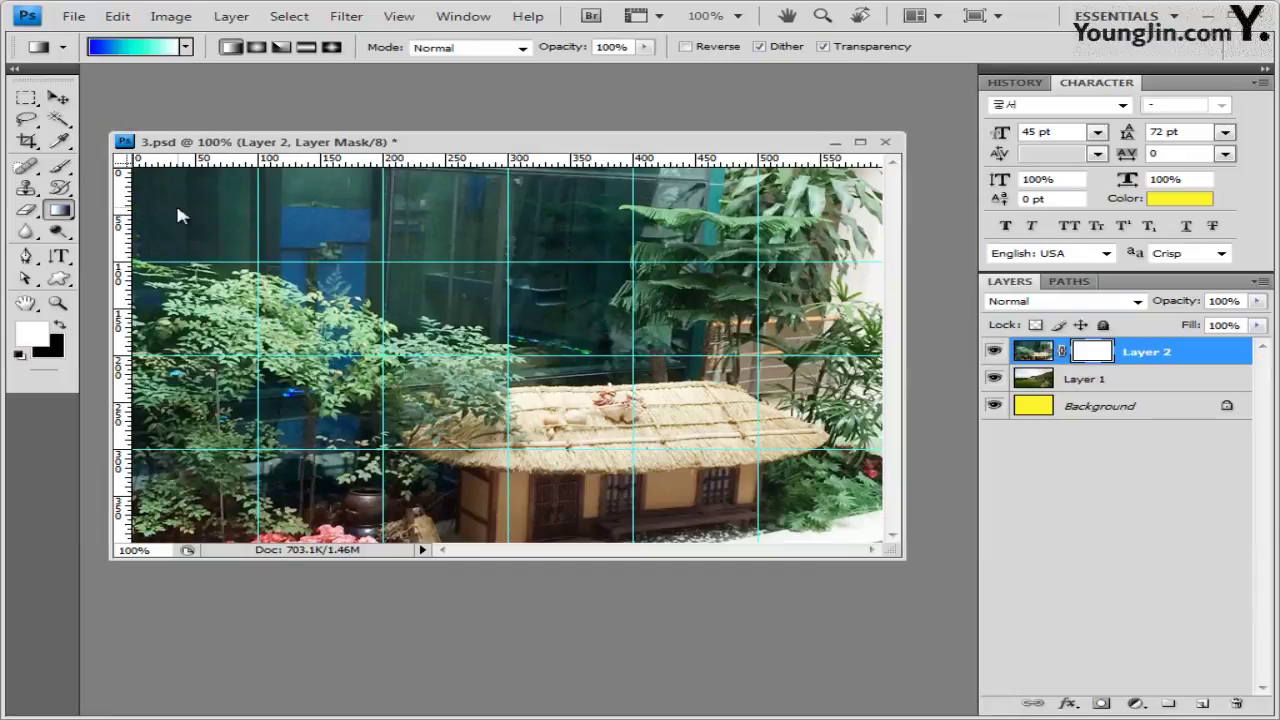
{"action": "left_click", "coordinate": [185, 47]}
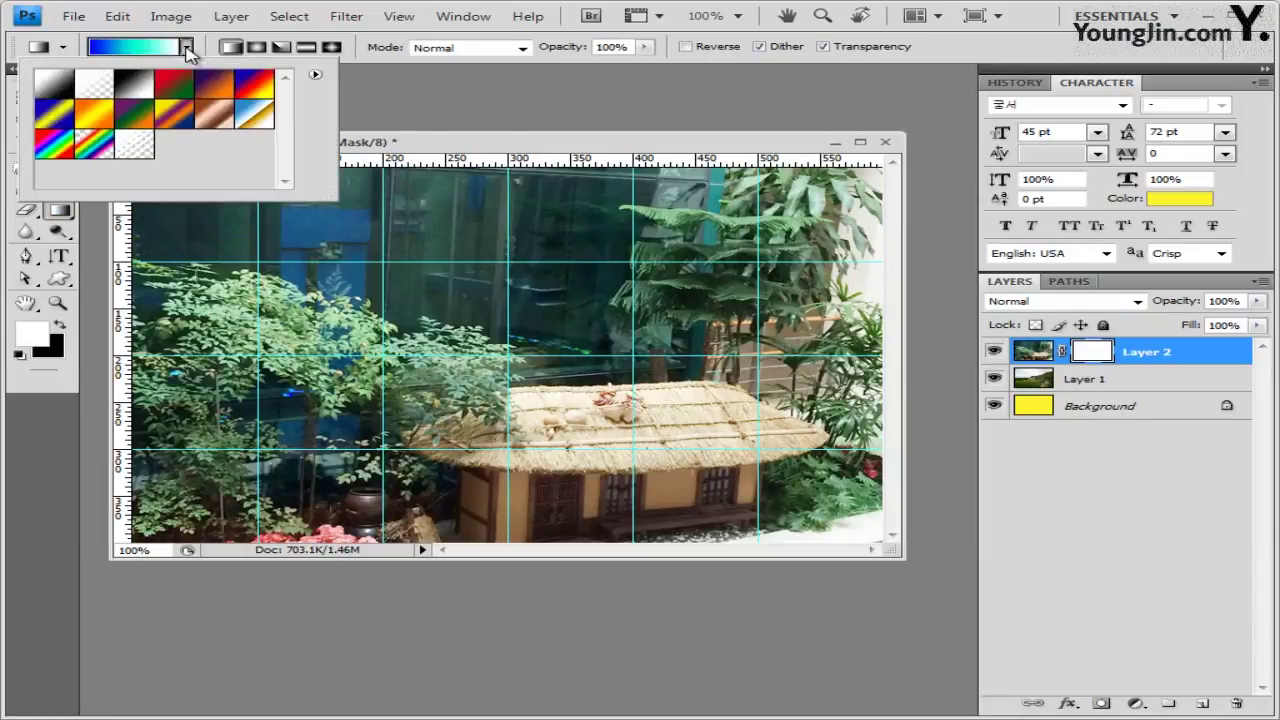
{"action": "left_click", "coordinate": [160, 47]}
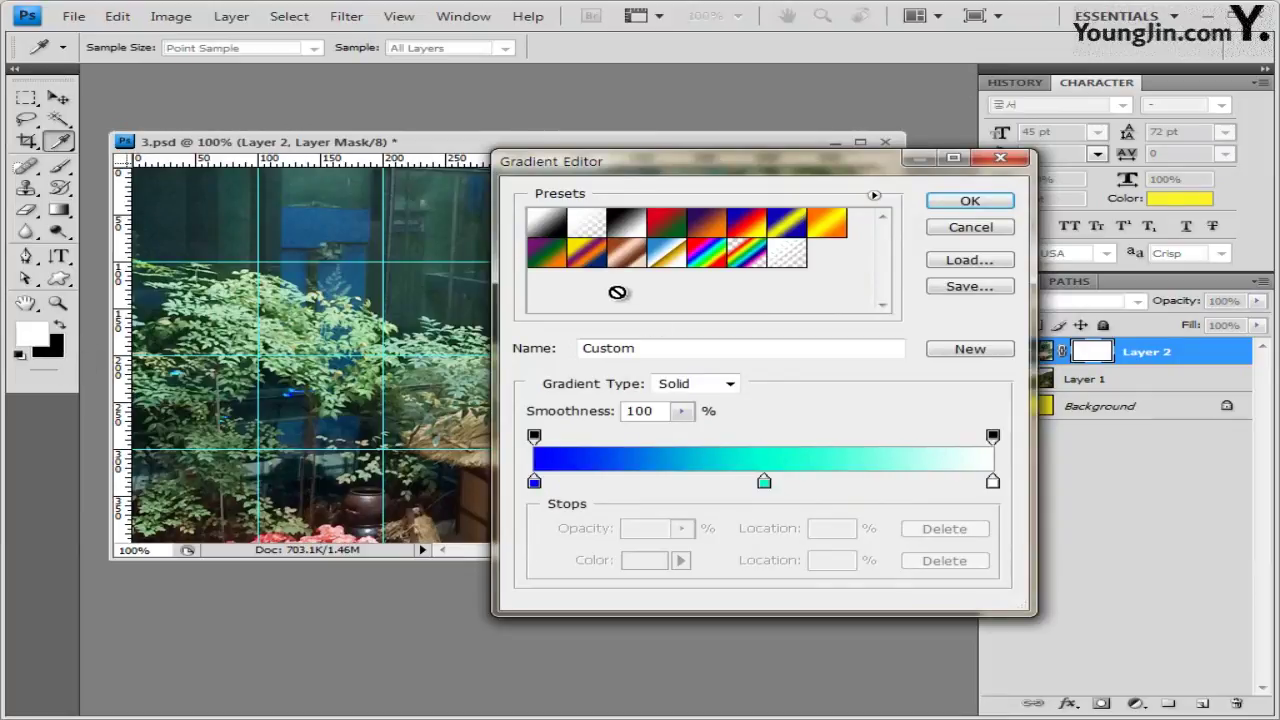
{"action": "left_click", "coordinate": [553, 230]}
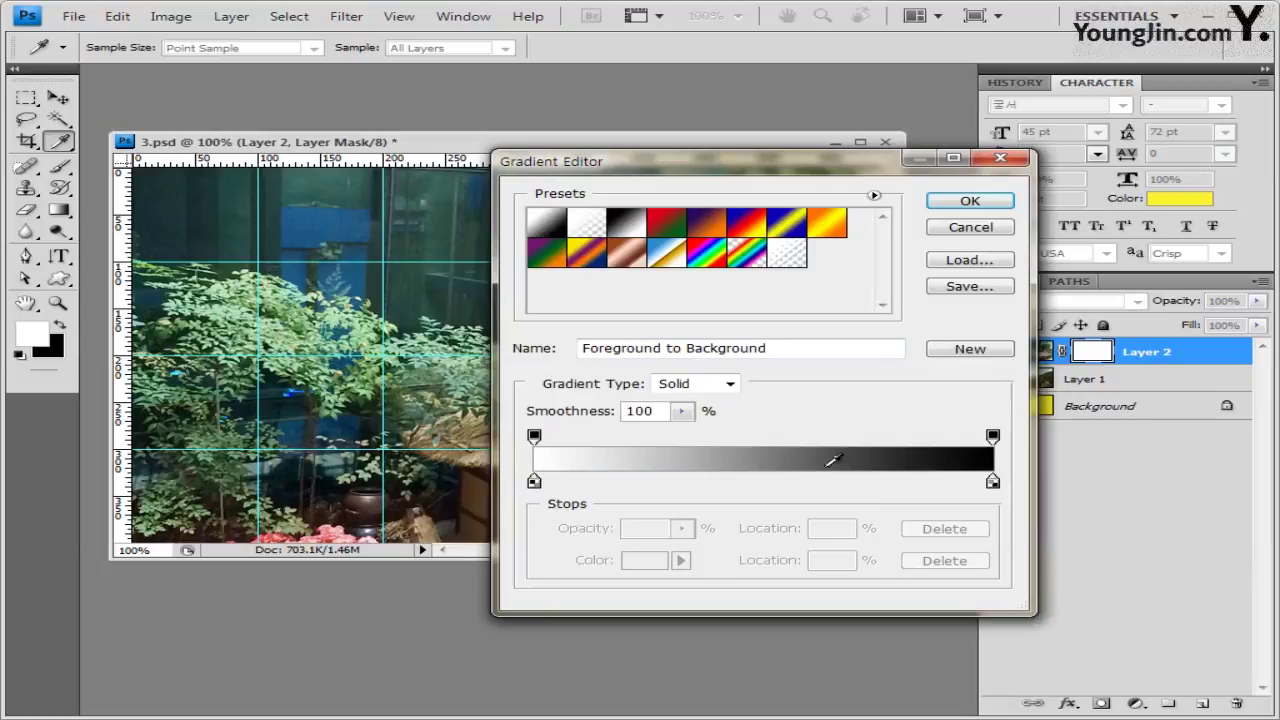
{"action": "left_click", "coordinate": [972, 202]}
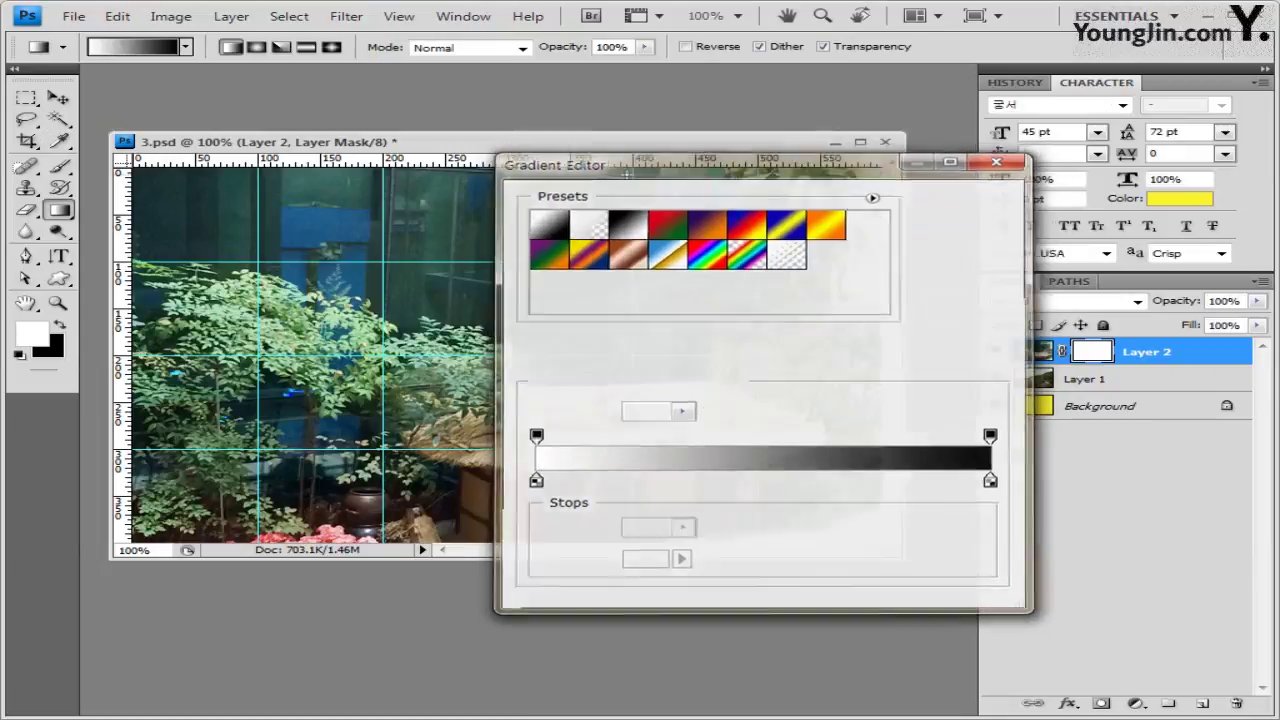
{"action": "left_click_drag", "start_coordinate": [600, 147], "coordinate": [615, 121]}
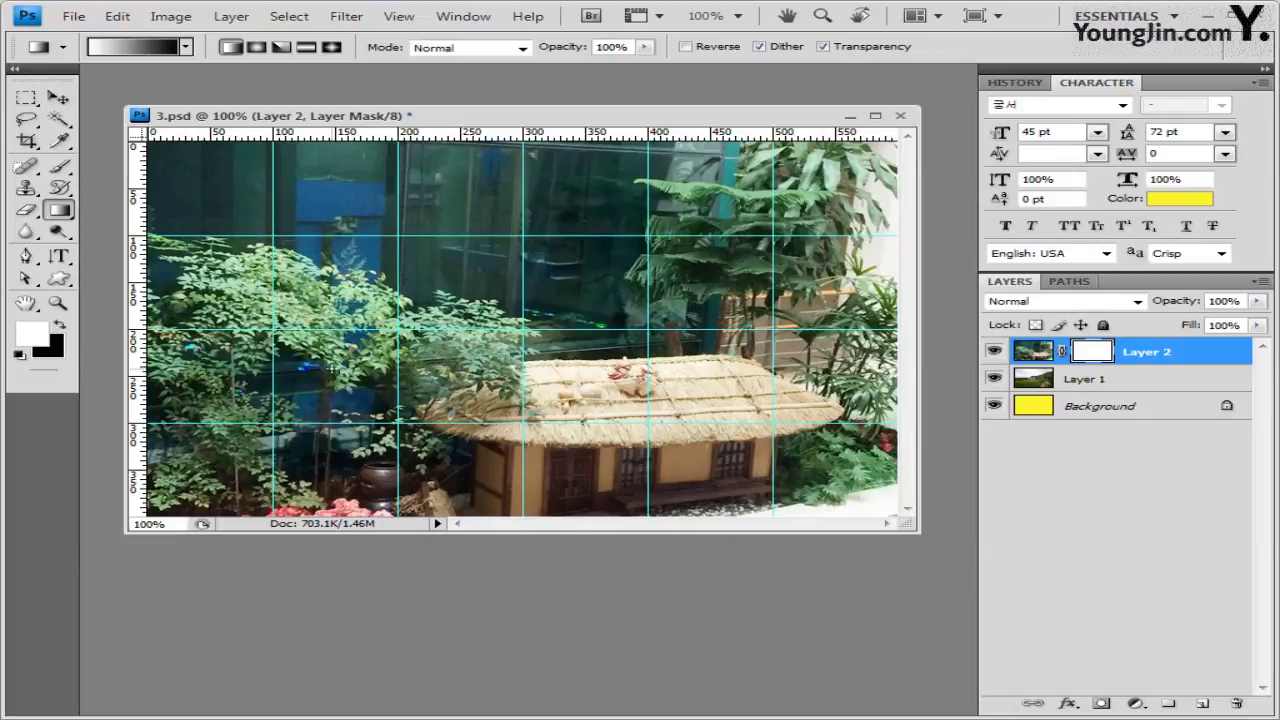
Apply a white-to-black radial gradient to Layer 2's mask, undoing the first try and redrawing the fade outward from near the photo's centre
{"action": "left_click", "coordinate": [257, 48]}
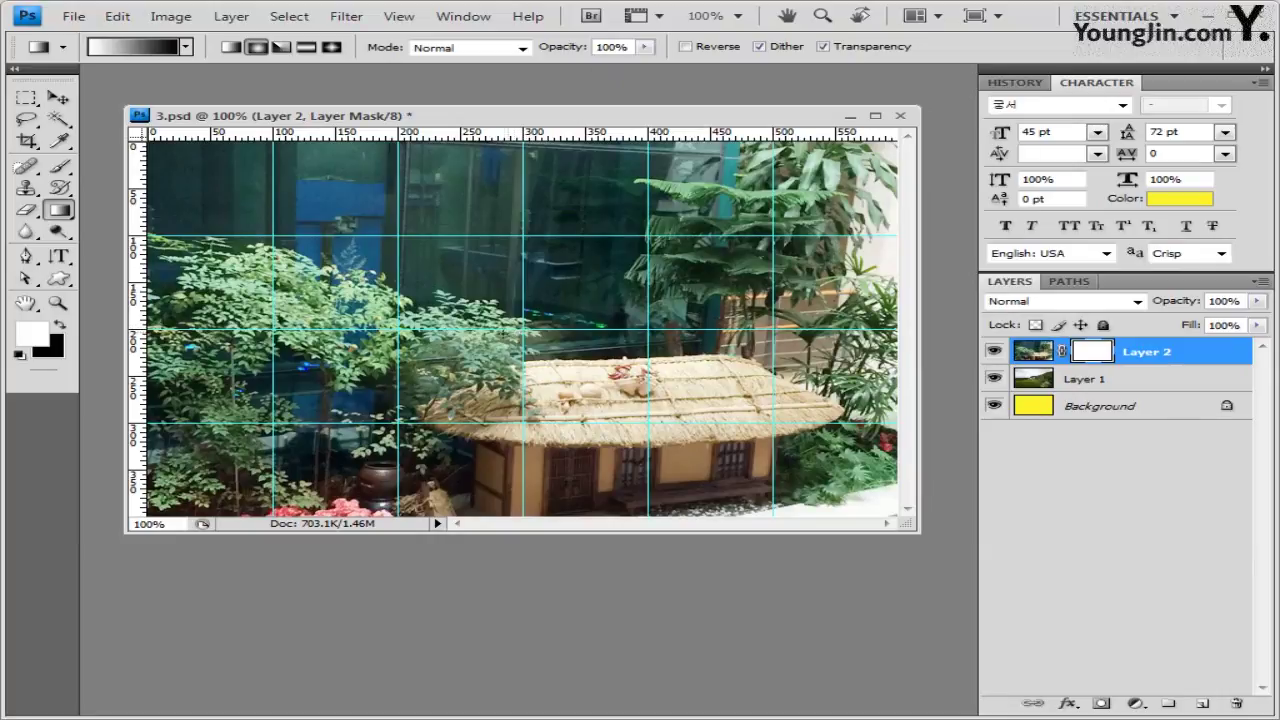
{"action": "left_click_drag", "start_coordinate": [502, 336], "coordinate": [667, 283]}
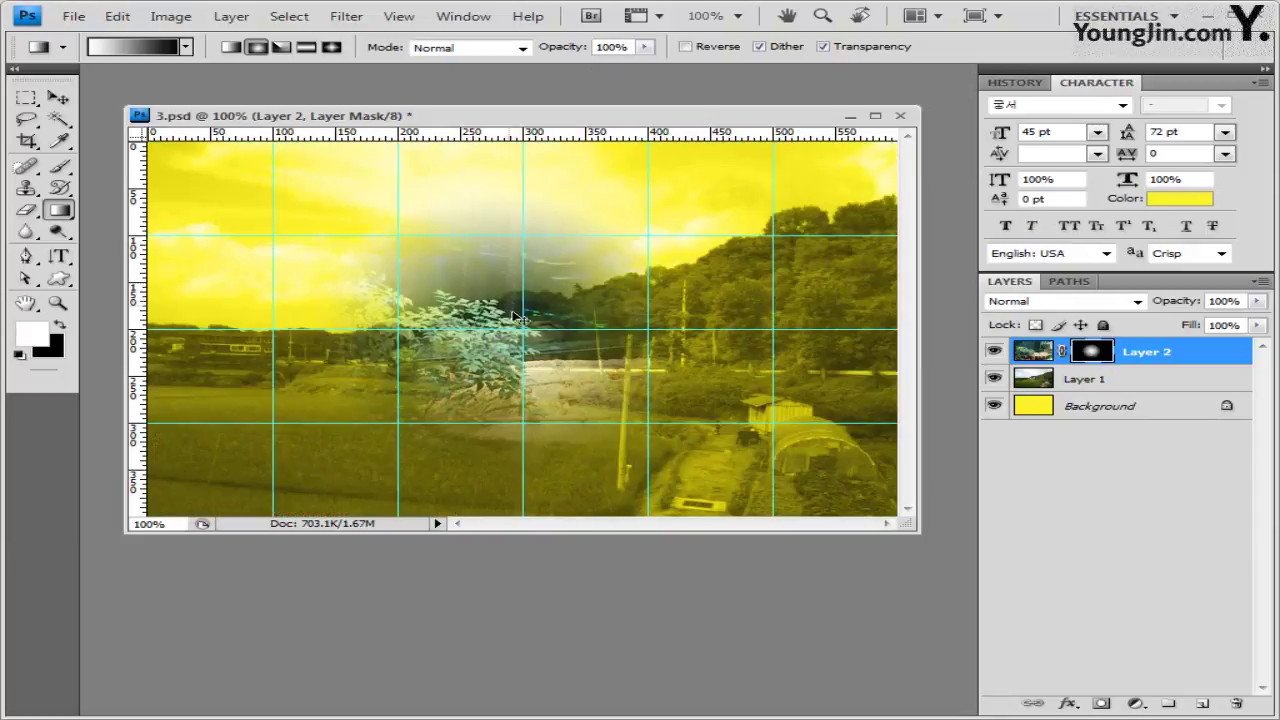
{"action": "key", "text": "ctrl+z"}
{"action": "left_click_drag", "start_coordinate": [465, 305], "coordinate": [617, 233]}
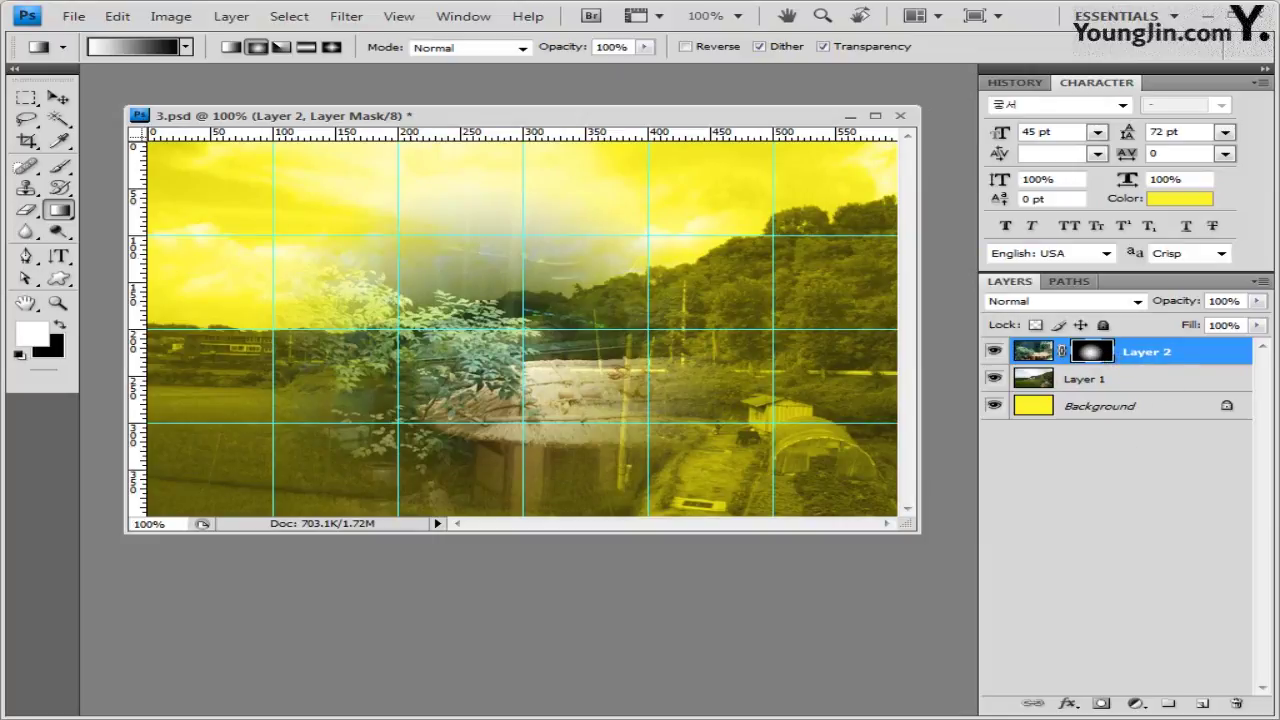
Open 1급-9.JPG from the 기출문제06 folder in File Explorer and float it in its own window
{"action": "left_click", "coordinate": [104, 700]}
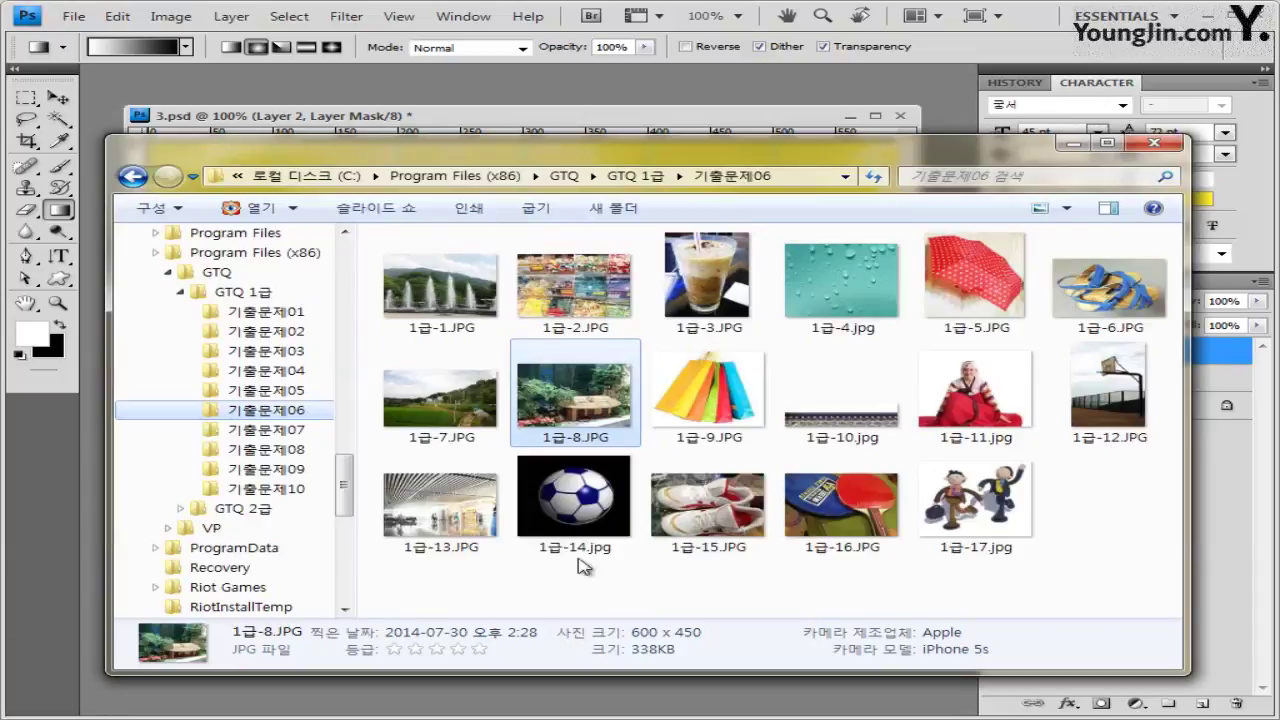
{"action": "double_click", "coordinate": [708, 395]}
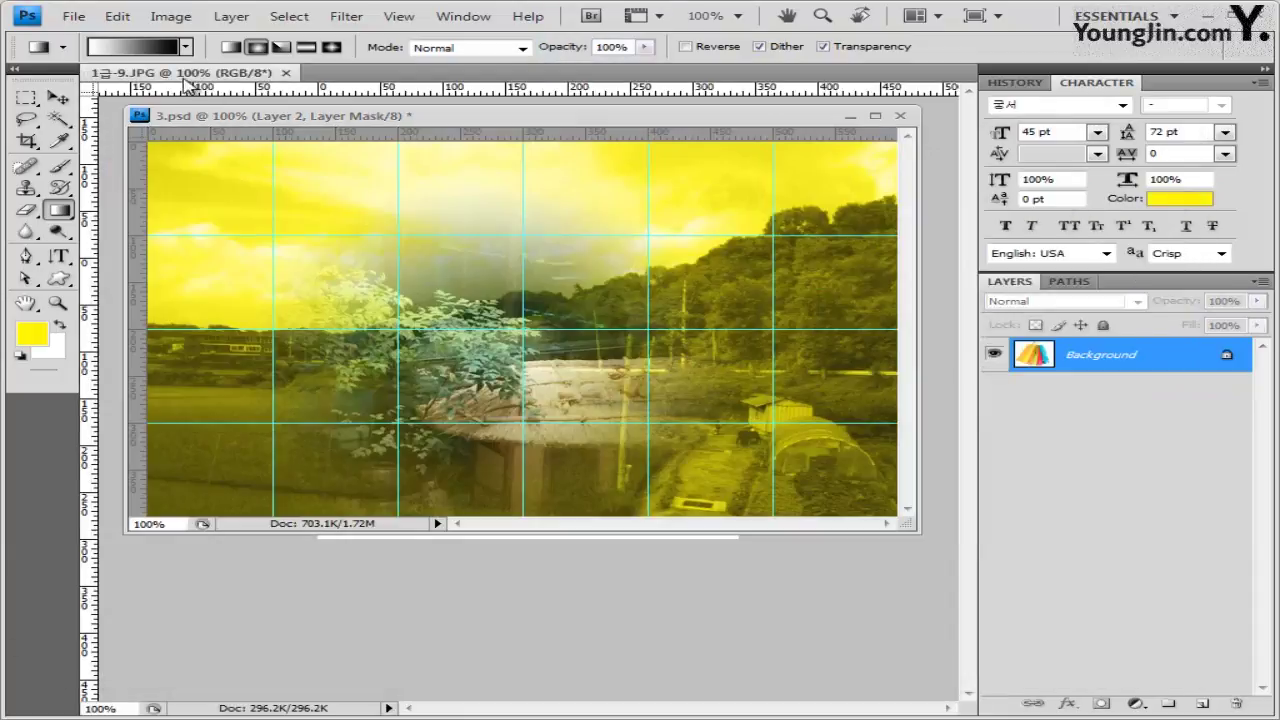
{"action": "left_click_drag", "start_coordinate": [256, 140], "coordinate": [392, 213]}
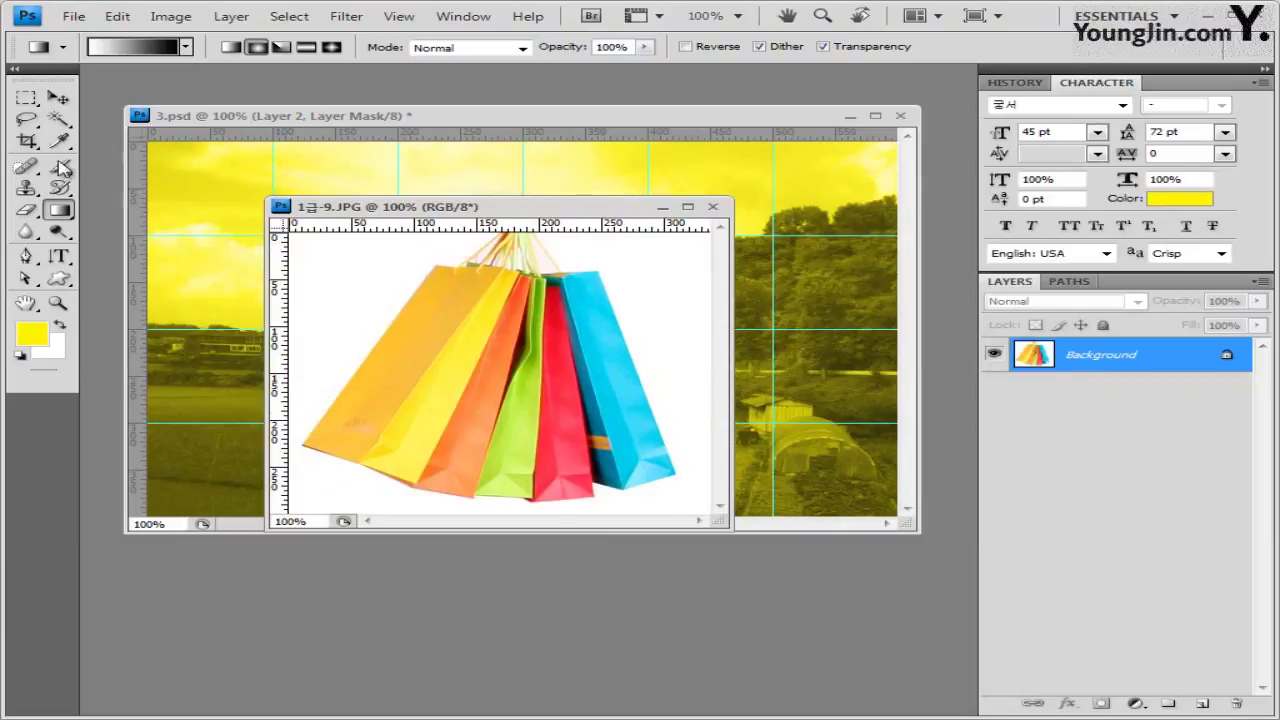
Select the white backdrop around the shopping bags with the Magic Wand at tolerance 15, then invert the selection
{"action": "left_click_drag", "start_coordinate": [58, 118], "coordinate": [210, 136]}
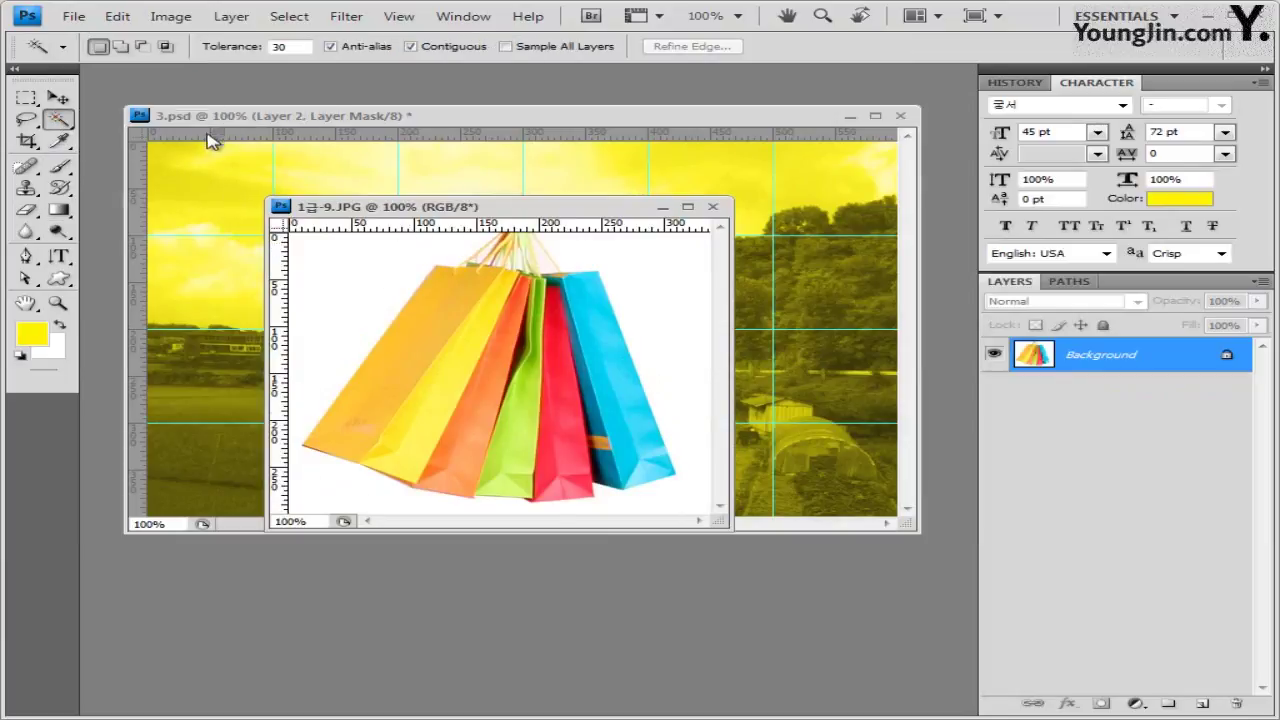
{"action": "key", "text": "Return"}
{"action": "type", "text": "15"}
{"action": "key", "text": "Return"}
{"action": "left_click", "coordinate": [390, 263]}
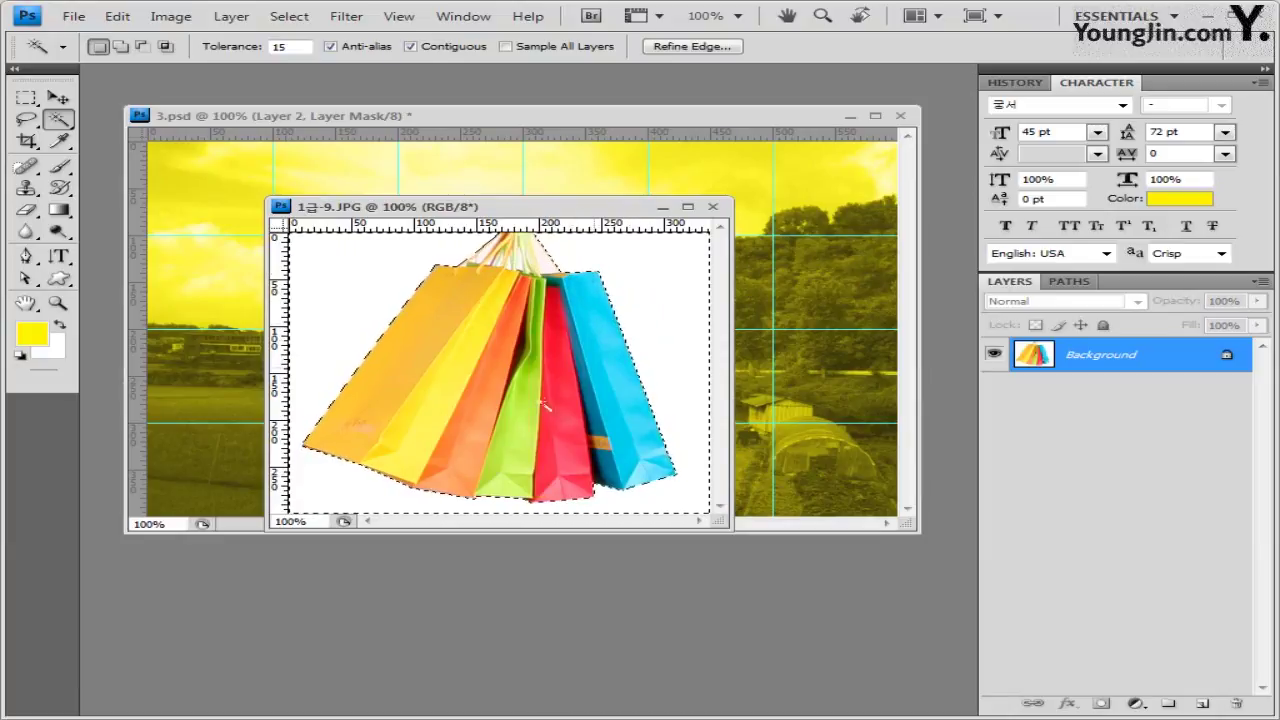
{"action": "left_click", "coordinate": [295, 17]}
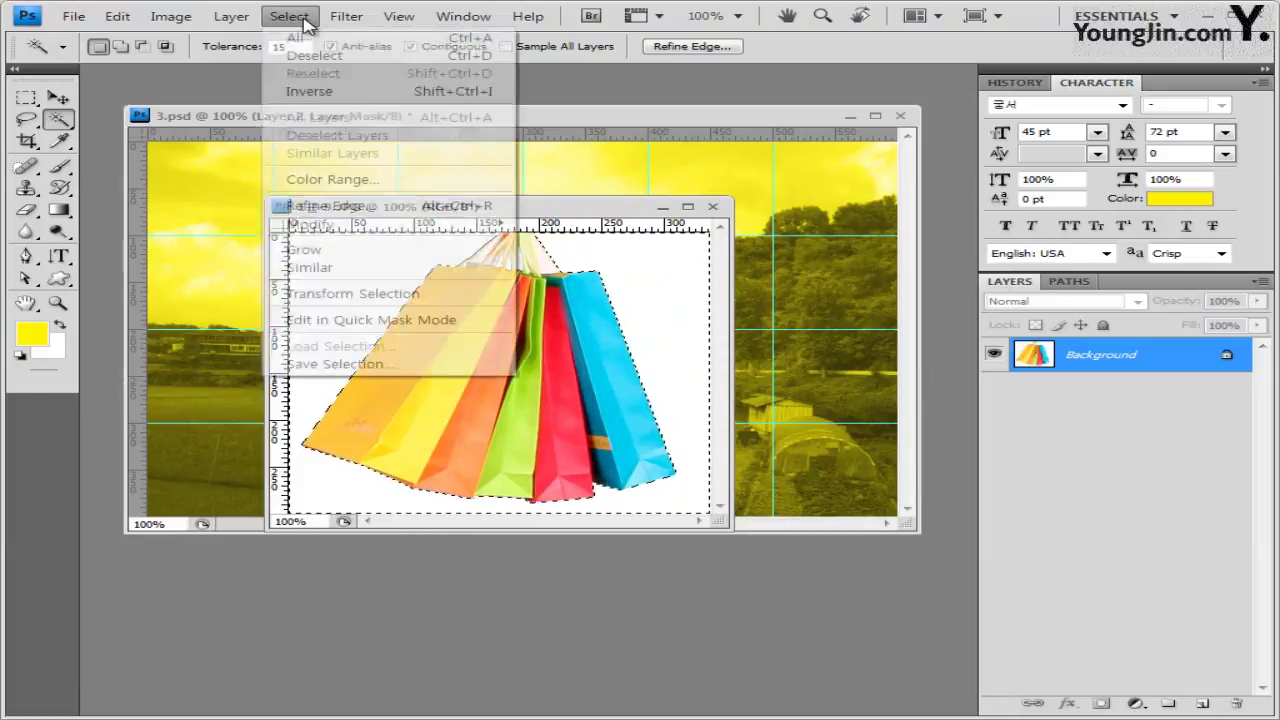
{"action": "left_click", "coordinate": [349, 96]}
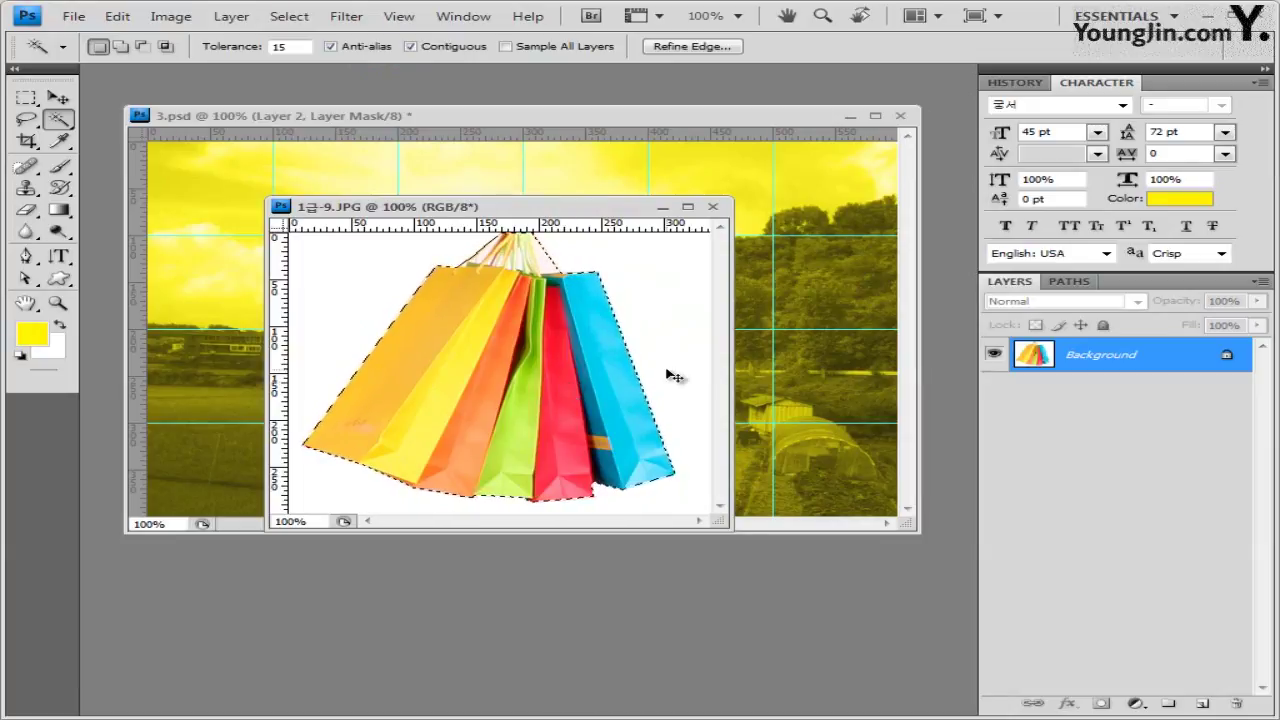
Copy the selected shopping bags into 3.psd as a new layer and close 1급-9.JPG
{"action": "left_click", "coordinate": [713, 206]}
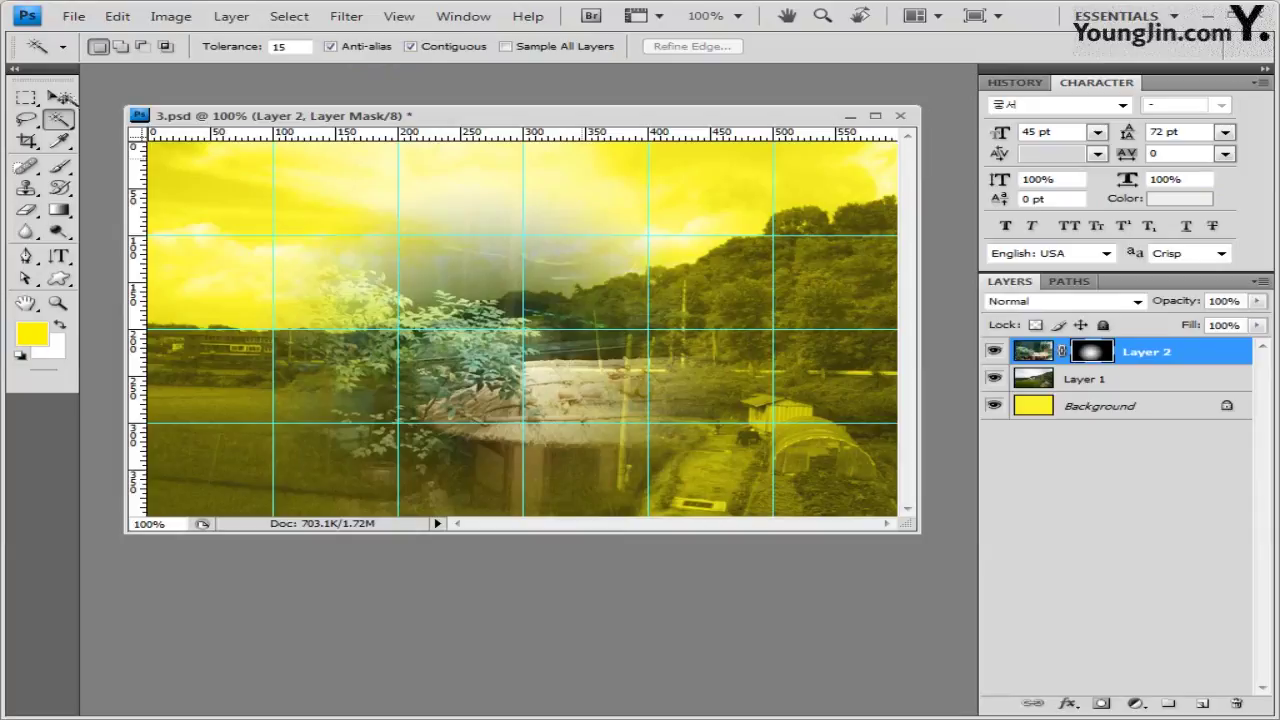
{"action": "left_click", "coordinate": [59, 97]}
{"action": "key", "text": "d"}
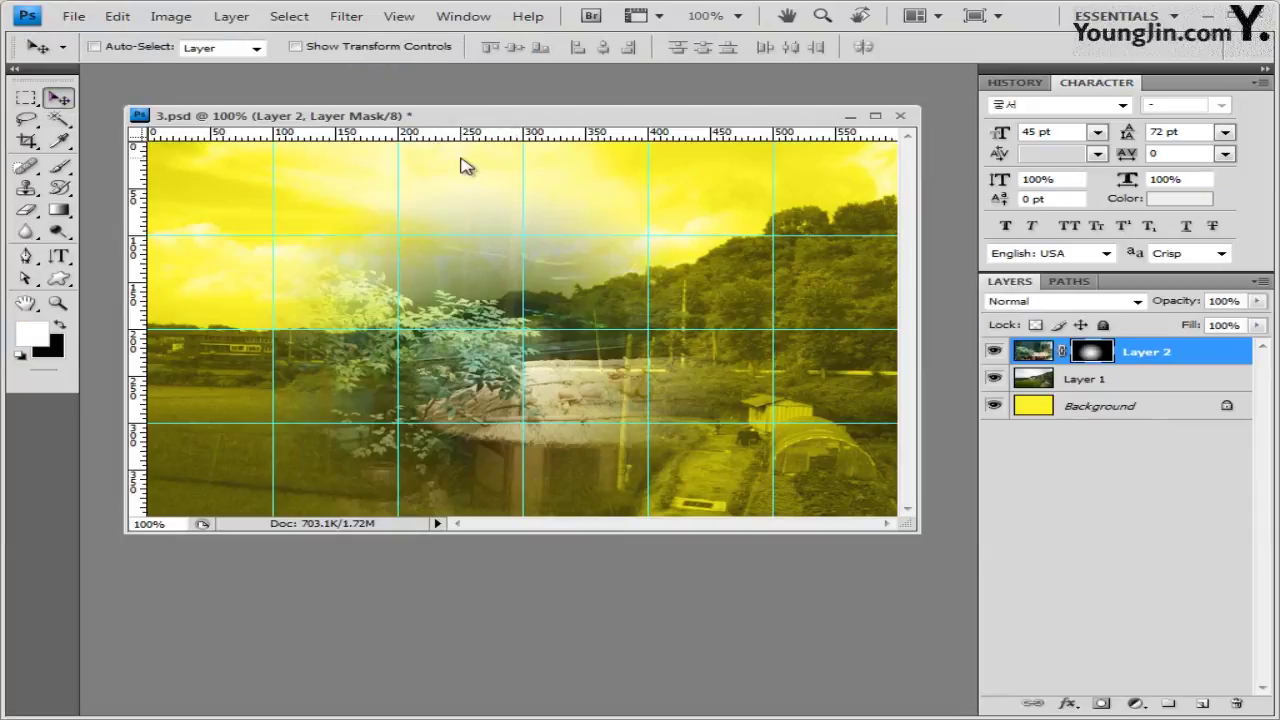
{"action": "key", "text": "ctrl+v"}
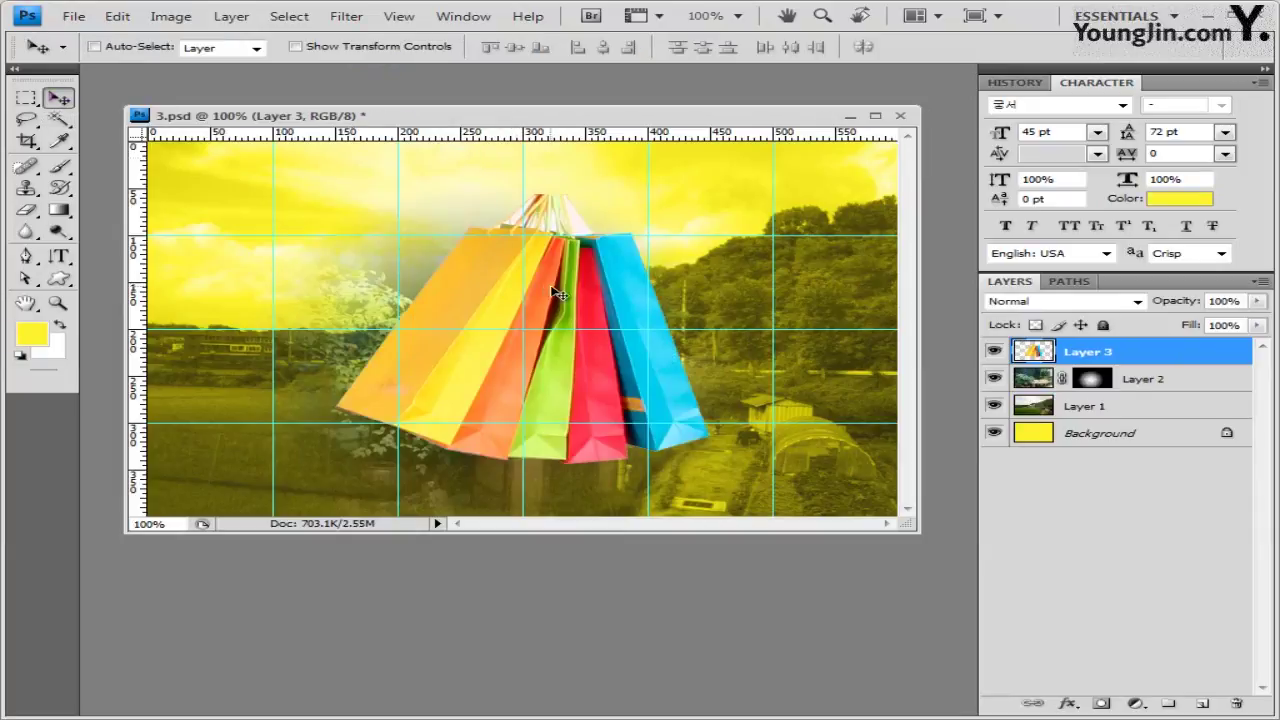
Scale the shopping bags to about 64.7%, rotate them about -27.1°, and place them in the canvas's upper-right corner
{"action": "left_click_drag", "start_coordinate": [565, 292], "coordinate": [665, 272]}
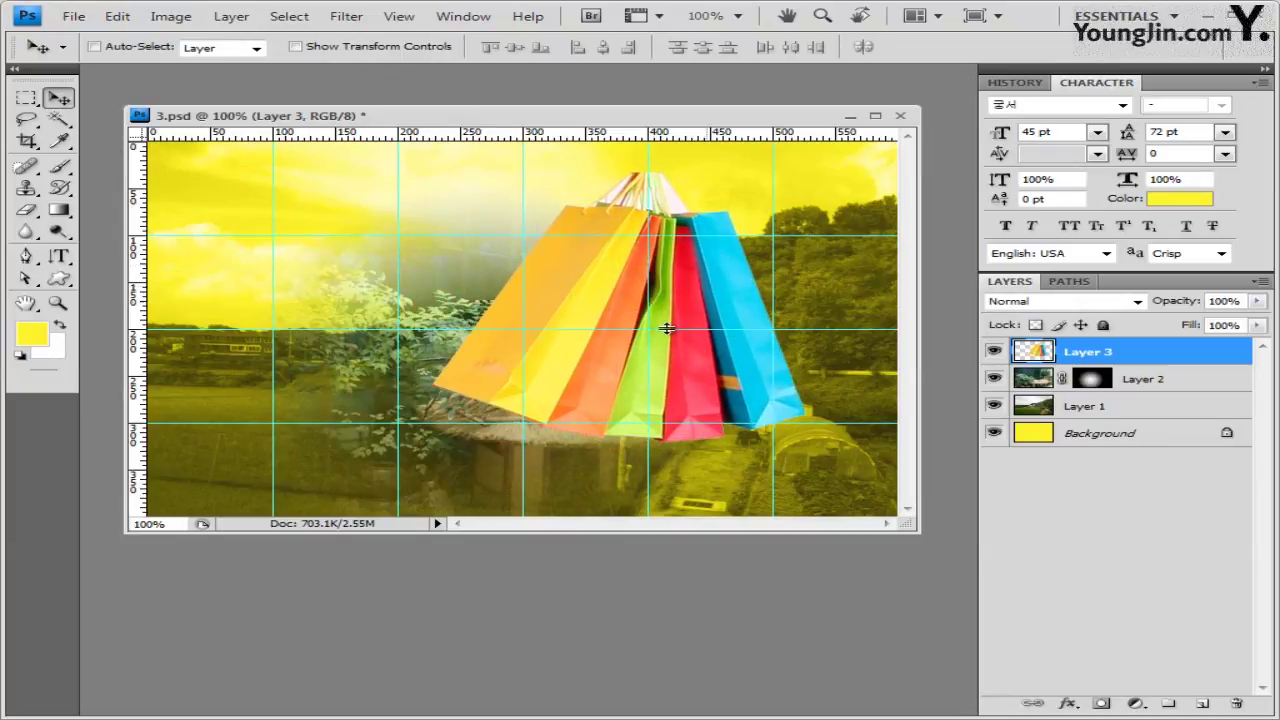
{"action": "key", "text": "ctrl+t"}
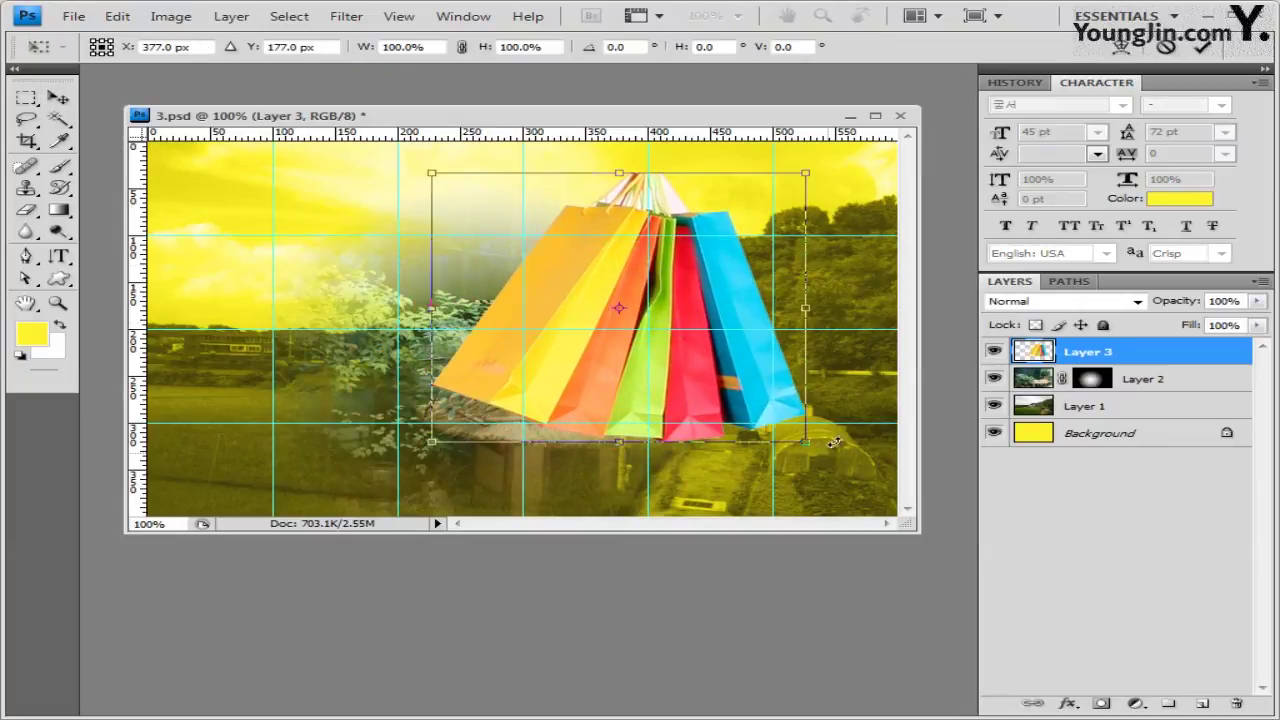
{"action": "left_click_drag", "start_coordinate": [835, 442], "coordinate": [860, 389]}
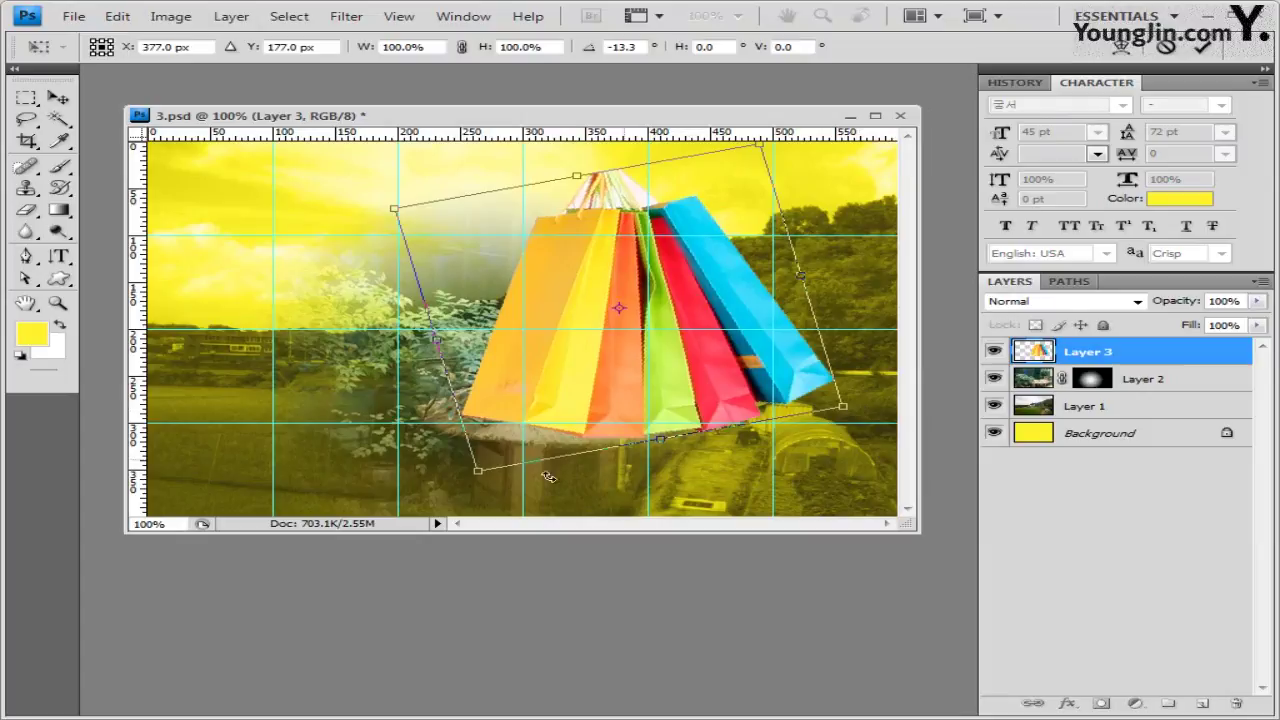
{"action": "left_click_drag", "start_coordinate": [478, 470], "coordinate": [497, 465]}
{"action": "left_click_drag", "start_coordinate": [649, 384], "coordinate": [717, 395]}
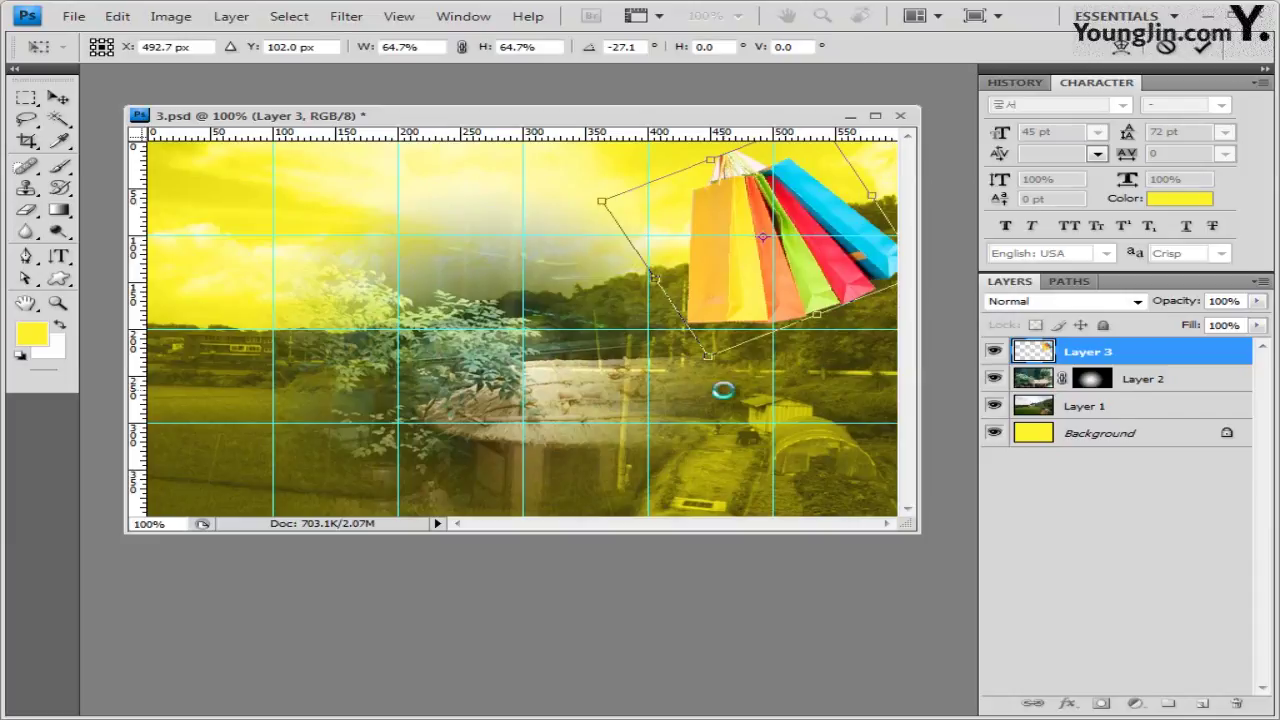
{"action": "key", "text": "Return"}
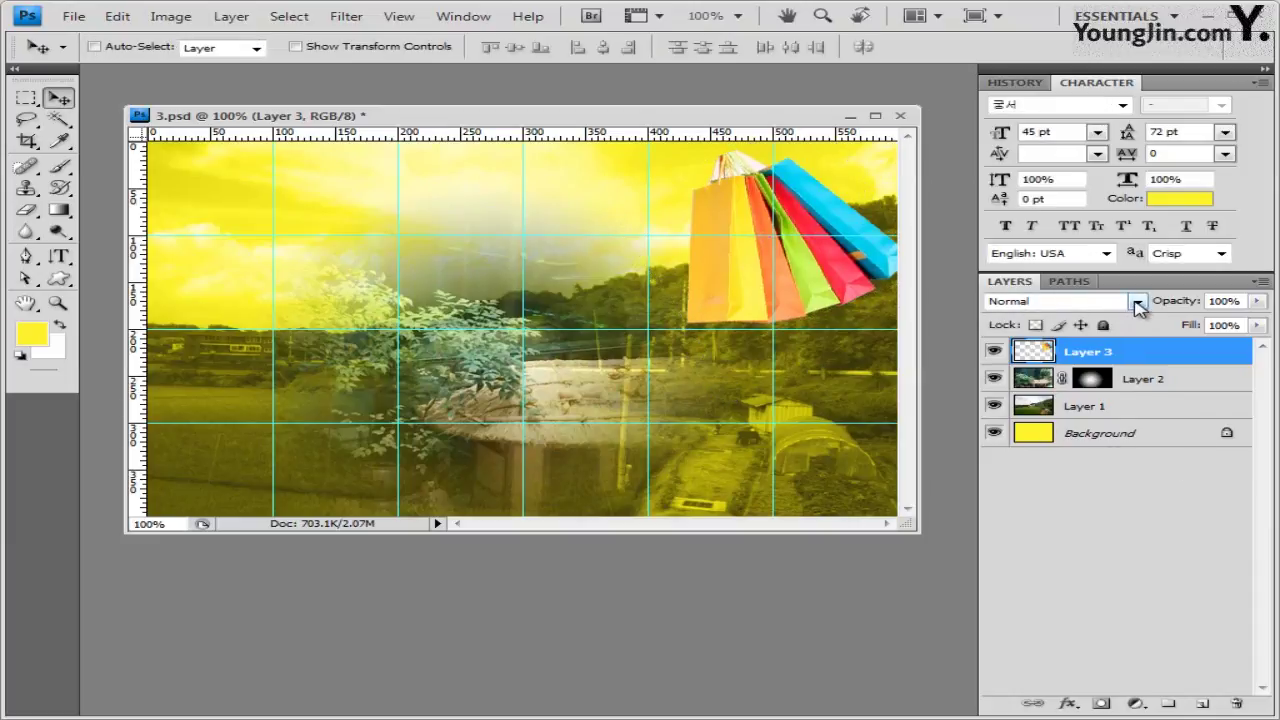
Set the shopping bags layer to Overlay blending and add Bevel and Emboss and Drop Shadow effects with default settings
{"action": "left_click", "coordinate": [1137, 303]}
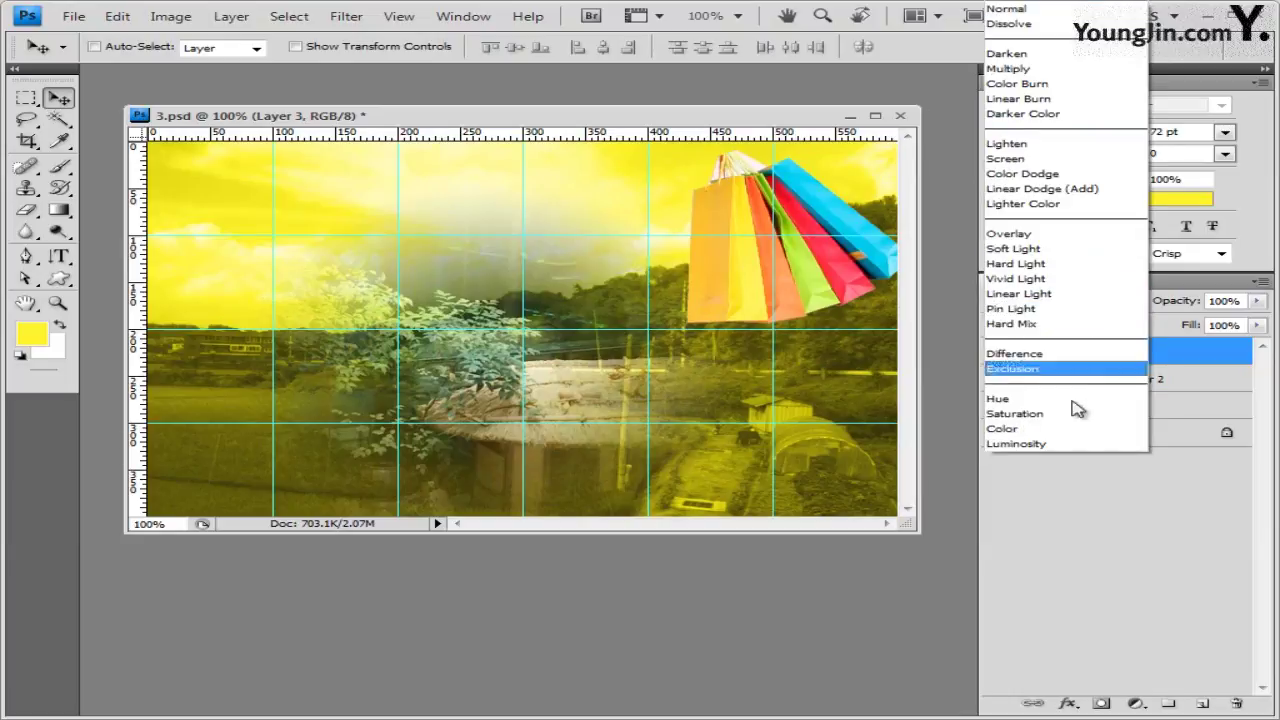
{"action": "left_click", "coordinate": [1068, 240]}
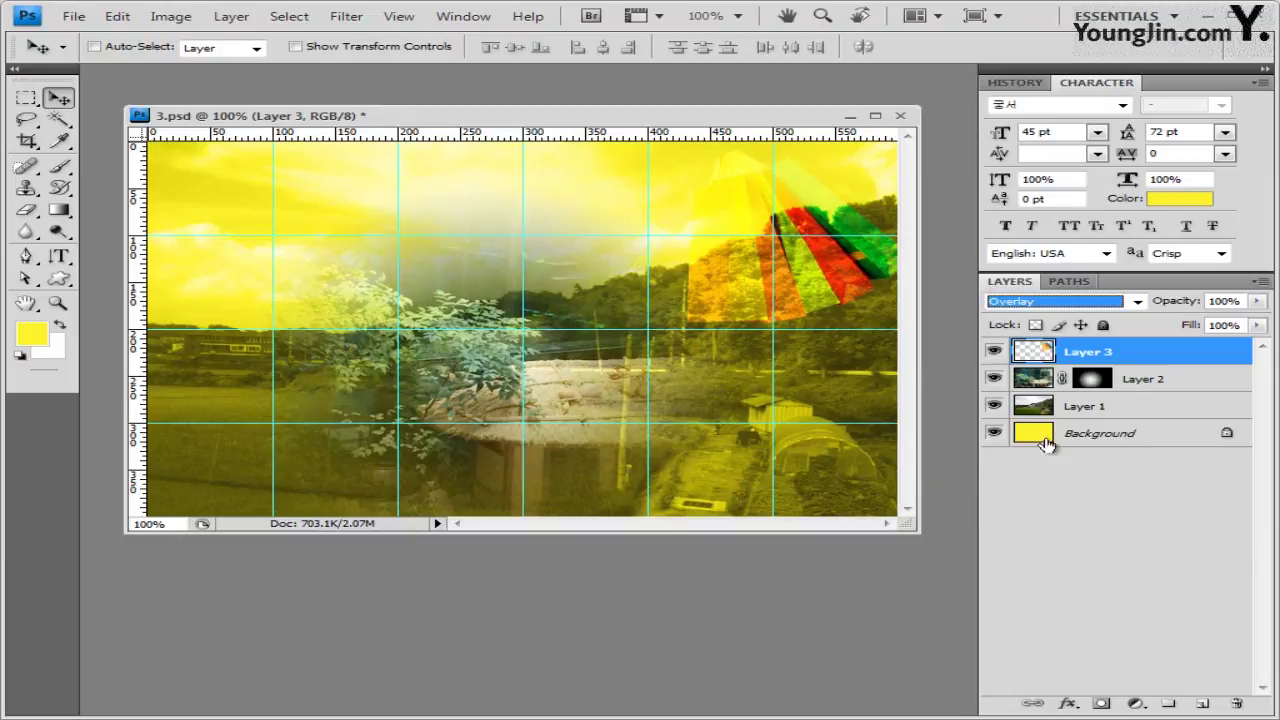
{"action": "left_click", "coordinate": [1068, 703]}
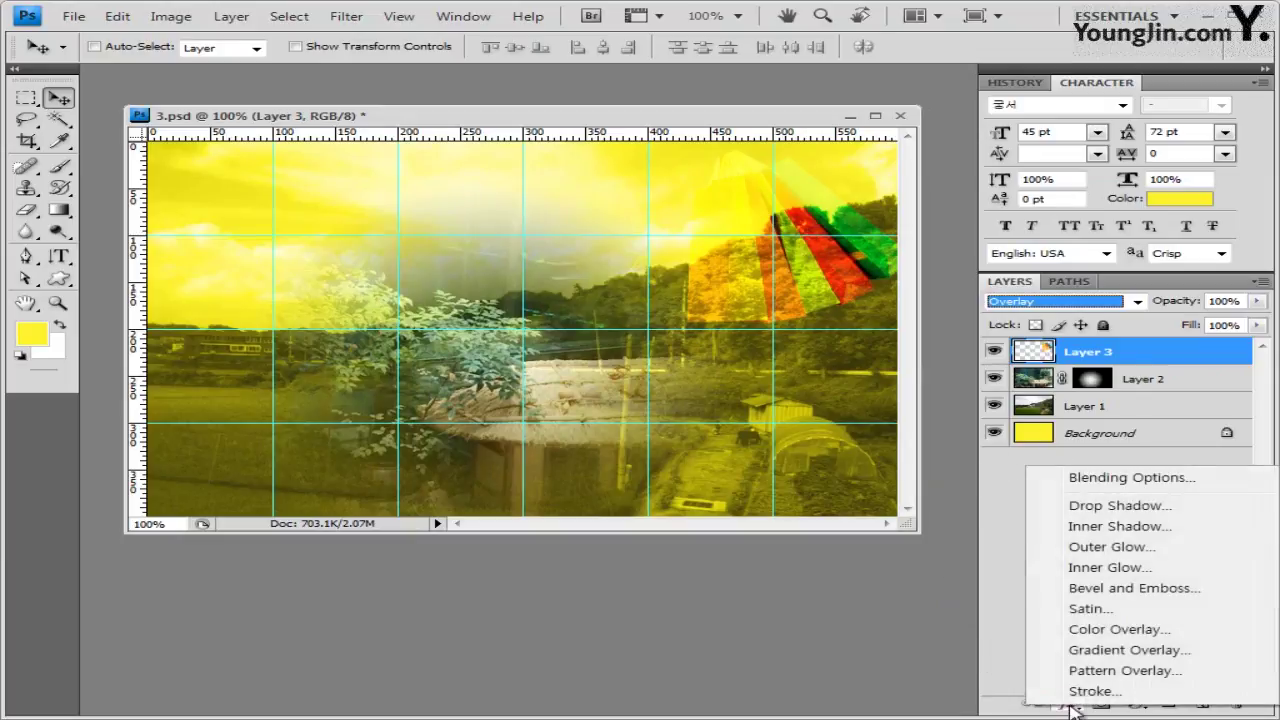
{"action": "left_click", "coordinate": [1120, 592]}
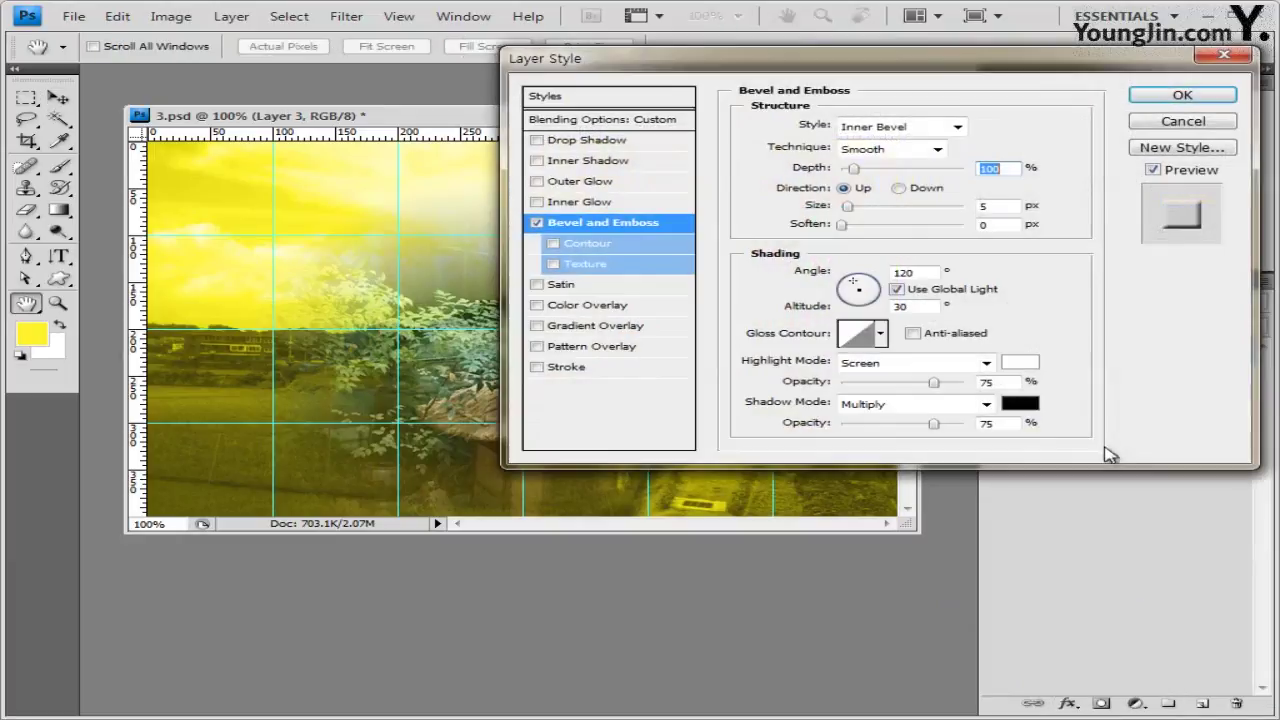
{"action": "left_click", "coordinate": [605, 140]}
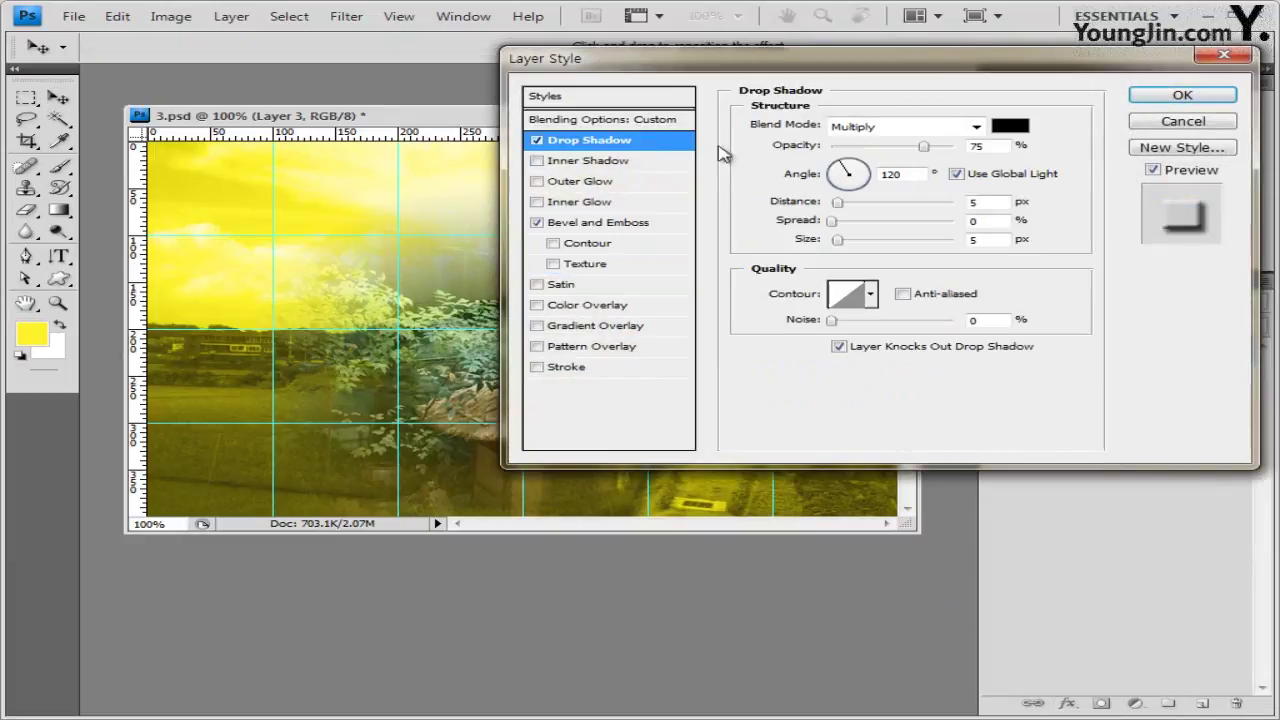
{"action": "left_click", "coordinate": [1180, 96]}
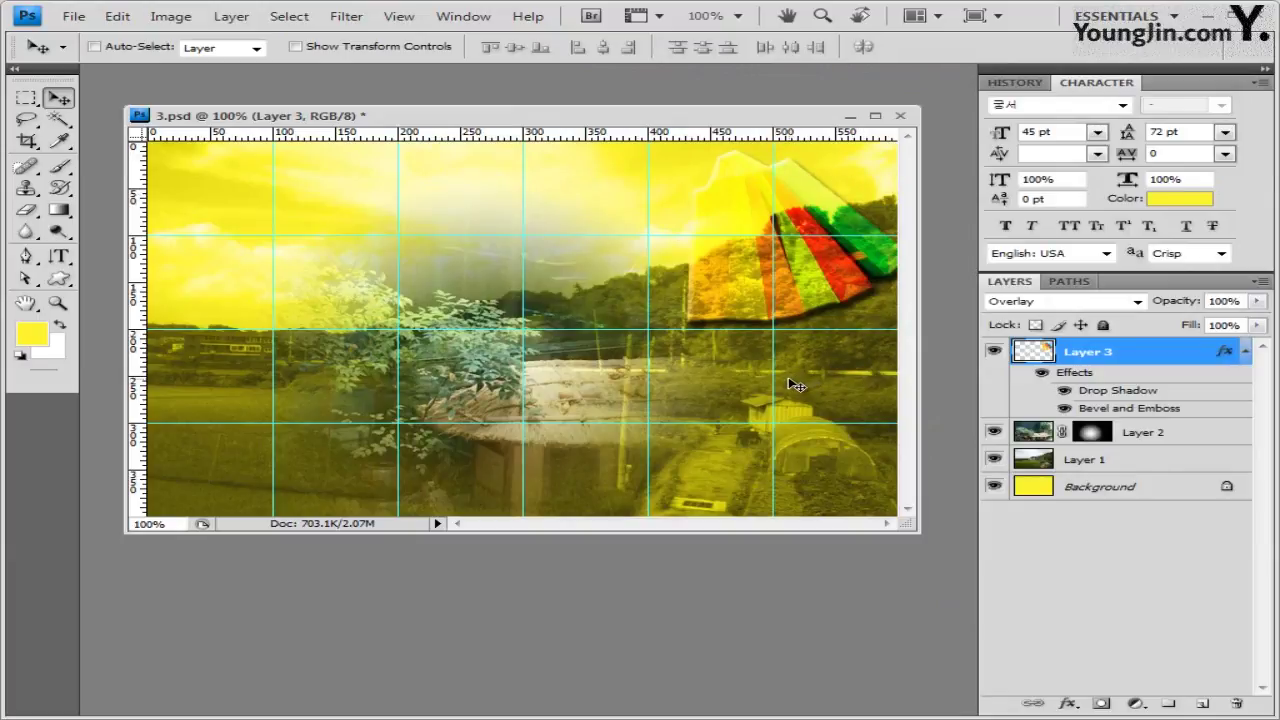
Open 1급-10.jpg from the 기출문제06 folder in File Explorer and float it in its own window
{"action": "key", "text": "alt+Tab"}
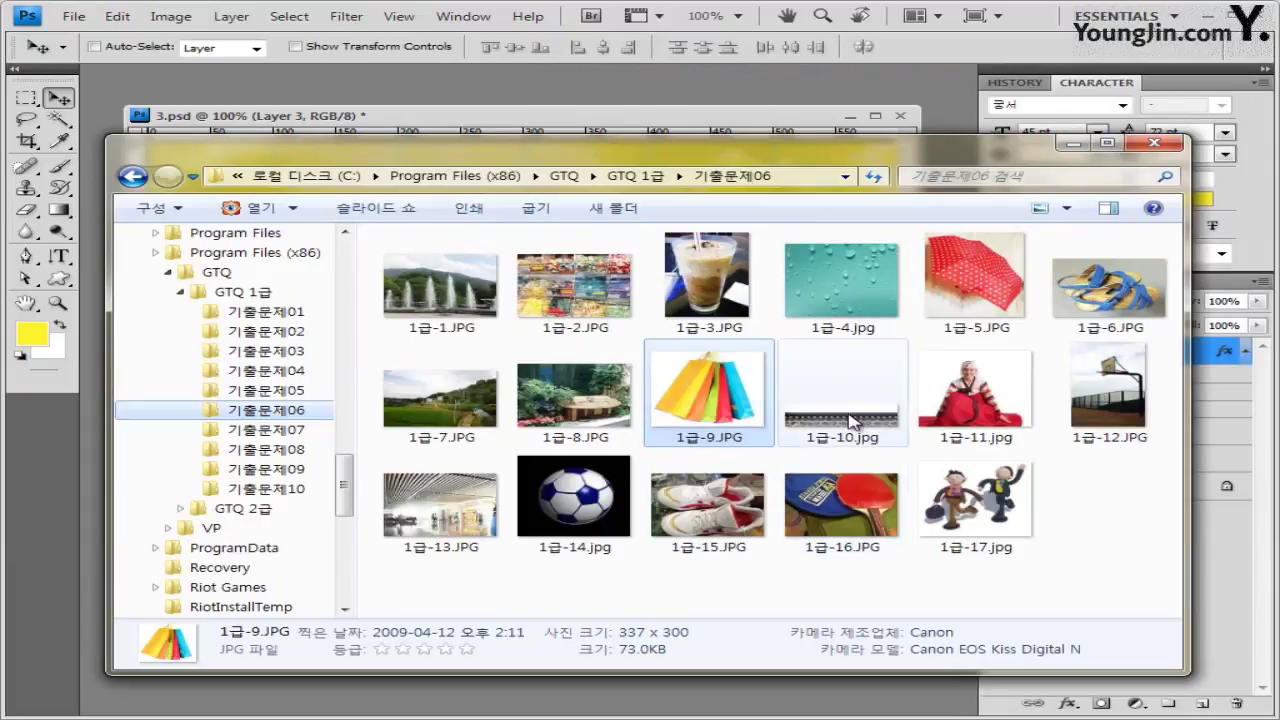
{"action": "left_click_drag", "start_coordinate": [848, 418], "coordinate": [620, 75]}
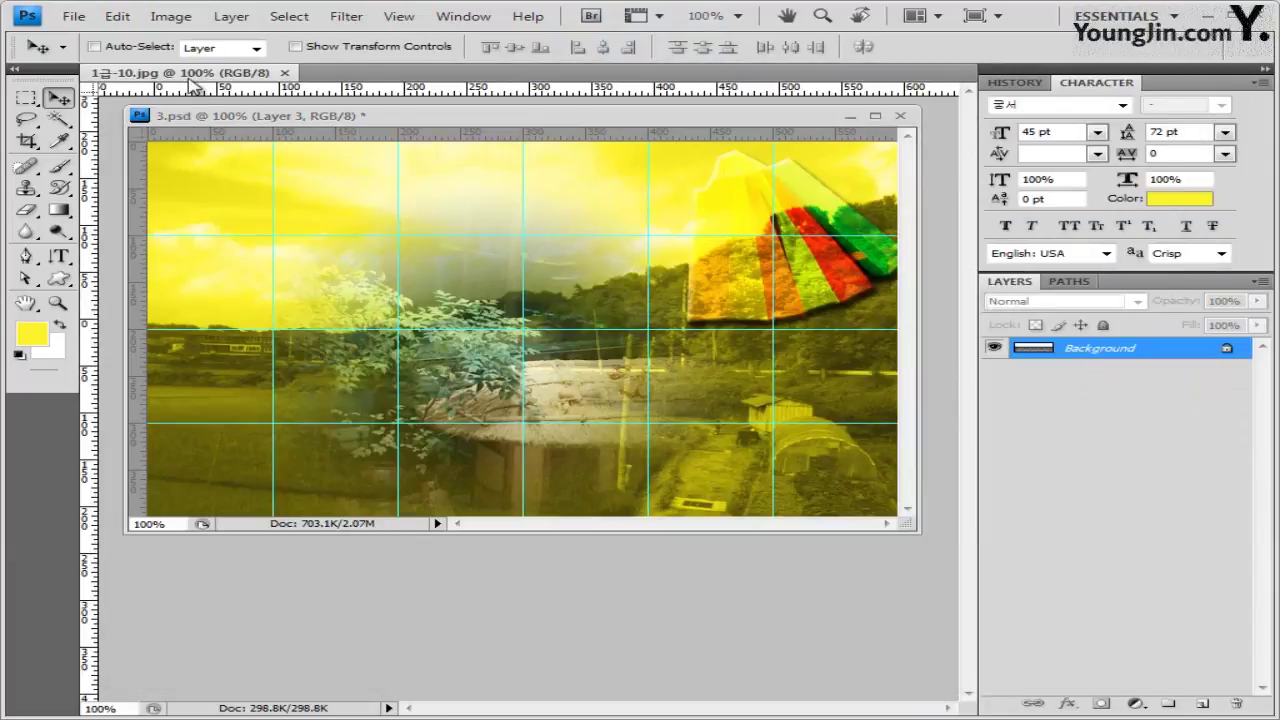
{"action": "left_click_drag", "start_coordinate": [246, 90], "coordinate": [509, 286]}
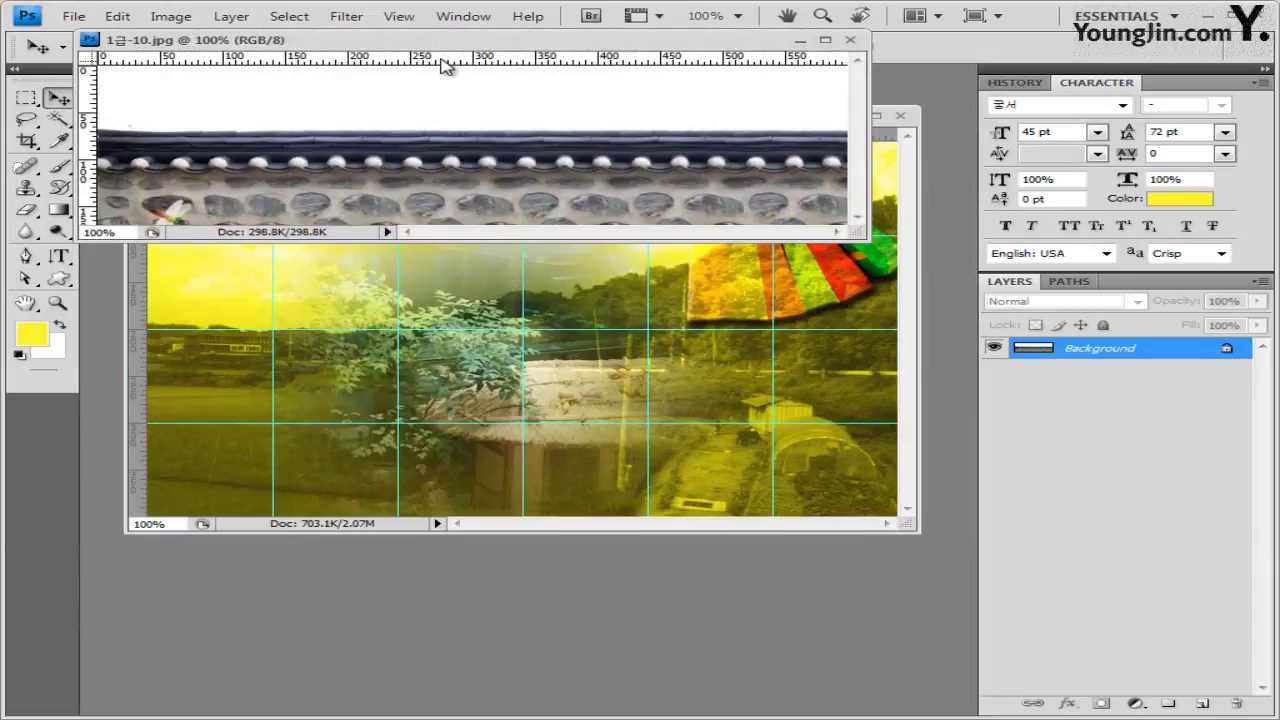
{"action": "left_click_drag", "start_coordinate": [443, 46], "coordinate": [541, 292]}
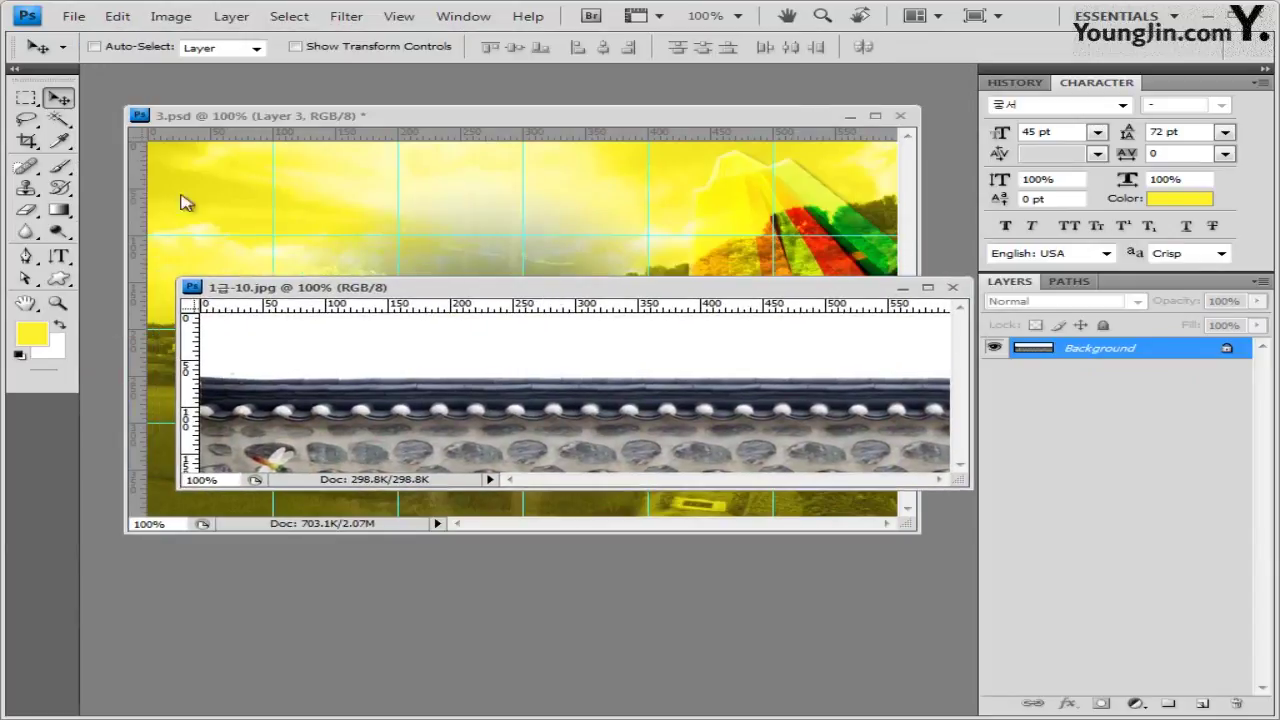
Select the white area above the stone wall, including the stray speck, with the Magic Wand at tolerance 15, then invert the selection
{"action": "left_click", "coordinate": [66, 120]}
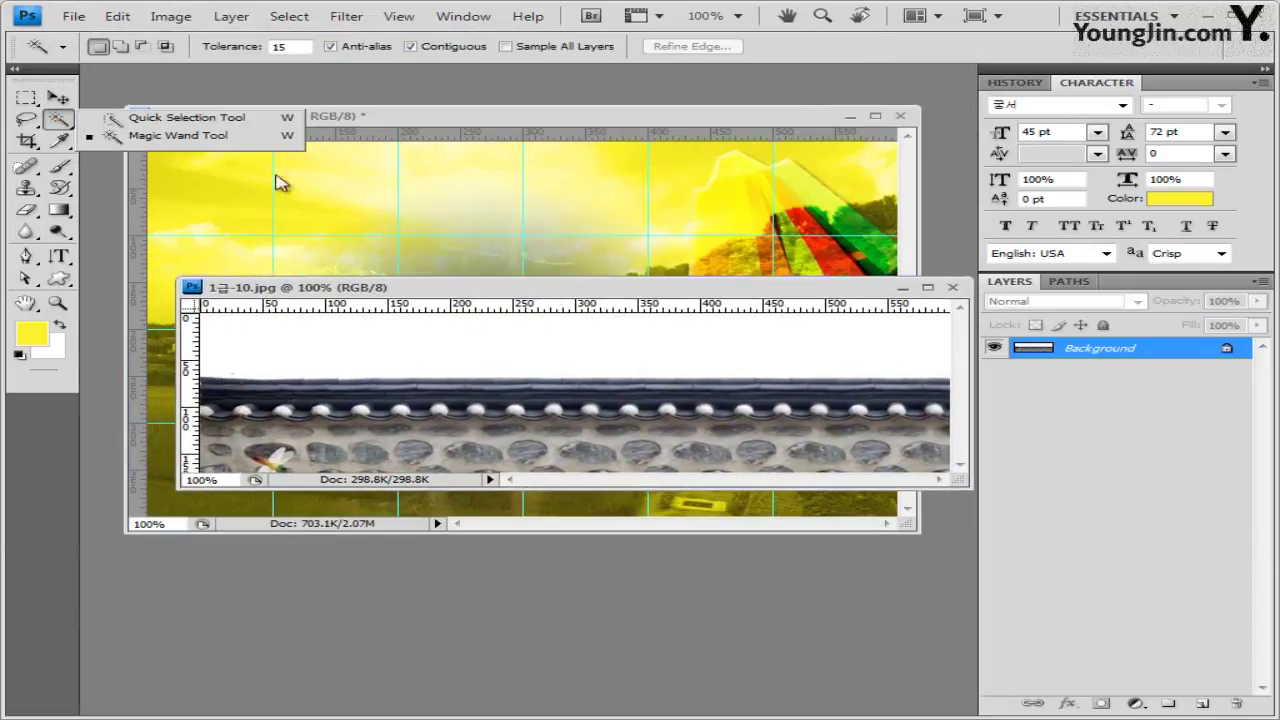
{"action": "left_click", "coordinate": [390, 355]}
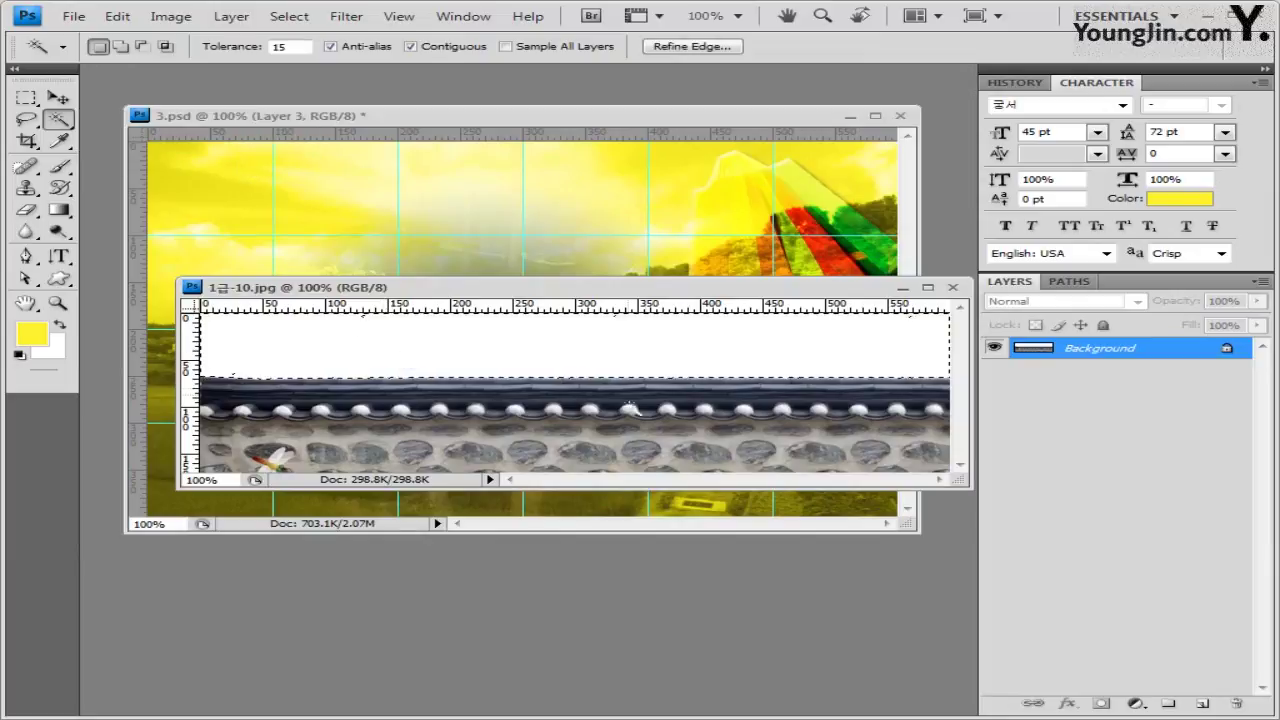
{"action": "key", "text": "shift"}
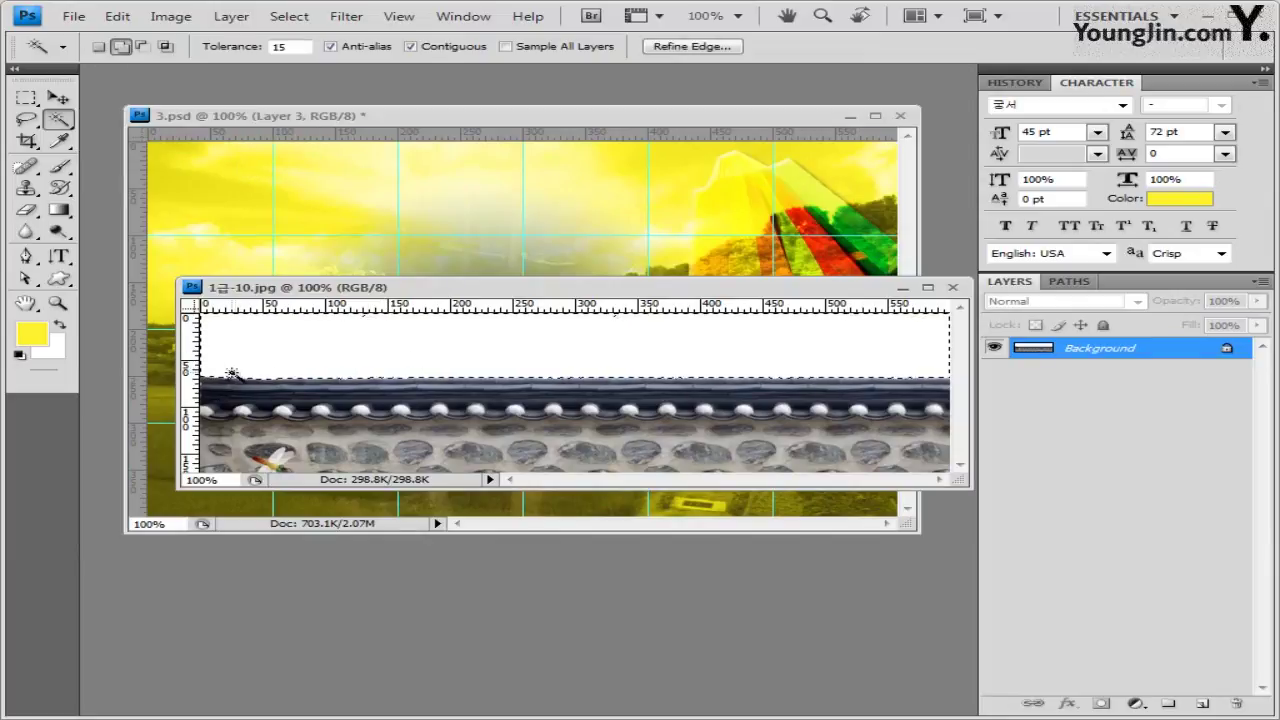
{"action": "left_click", "coordinate": [288, 16]}
{"action": "left_click", "coordinate": [310, 92]}
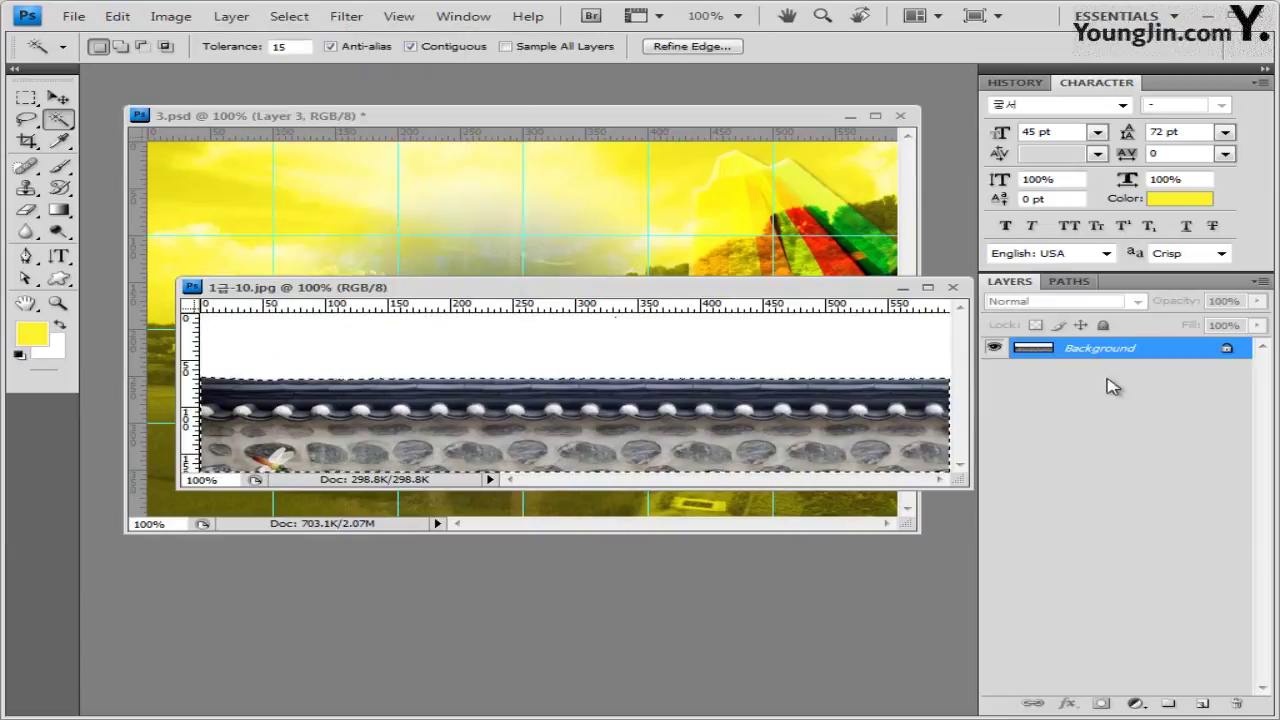
Copy the selected stone wall into 3.psd as a new layer, close 1급-10.jpg, and align the wall along the canvas's bottom edge
{"action": "left_click", "coordinate": [953, 287]}
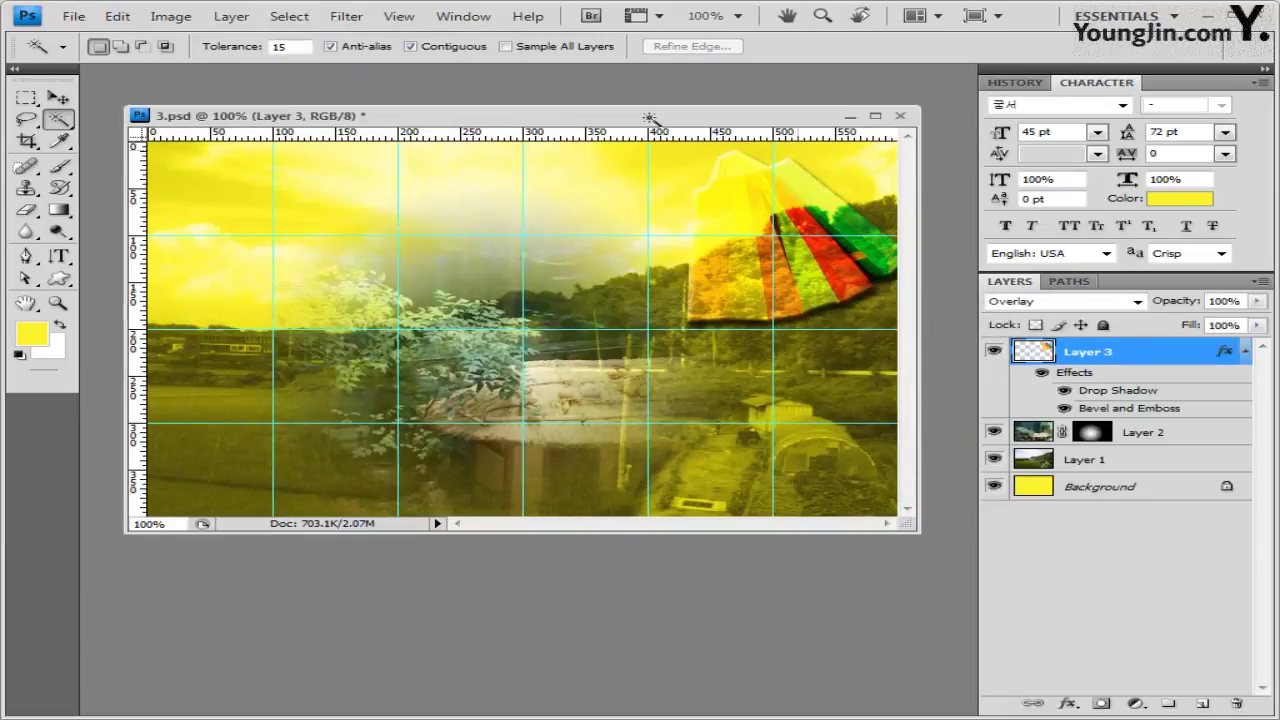
{"action": "key", "text": "ctrl+v"}
{"action": "left_click", "coordinate": [58, 97]}
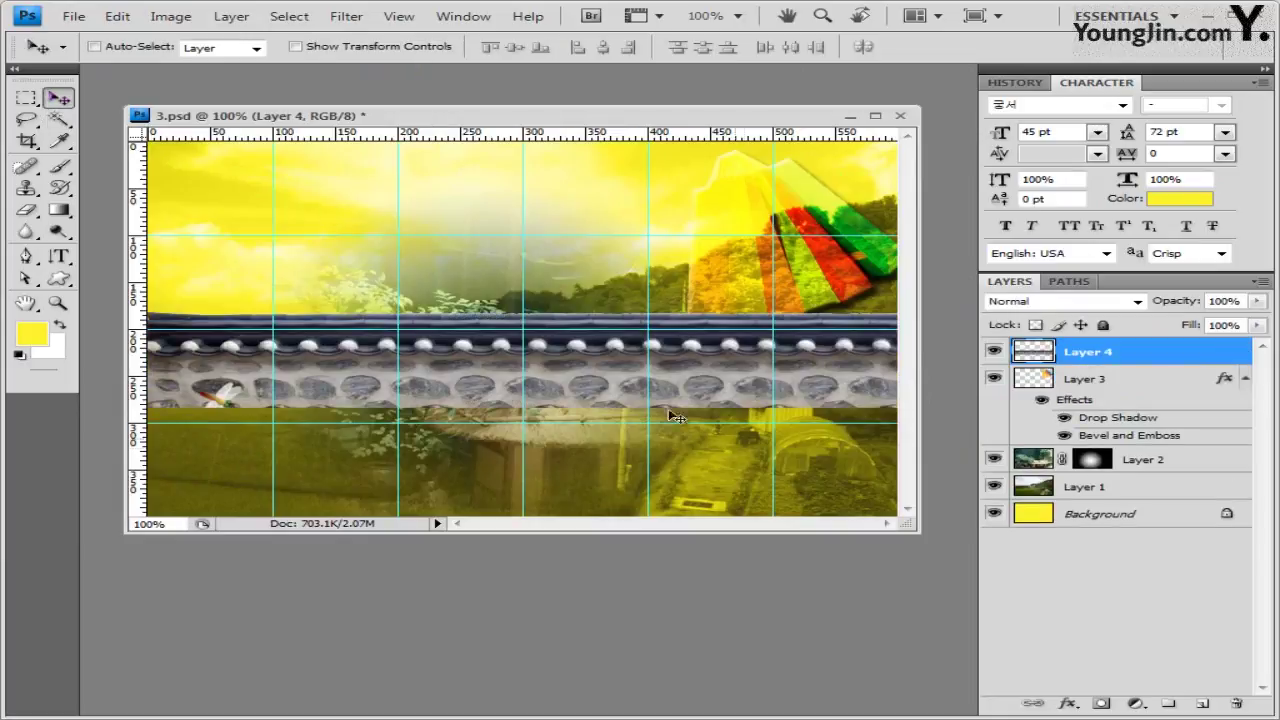
{"action": "left_click_drag", "start_coordinate": [557, 346], "coordinate": [540, 456]}
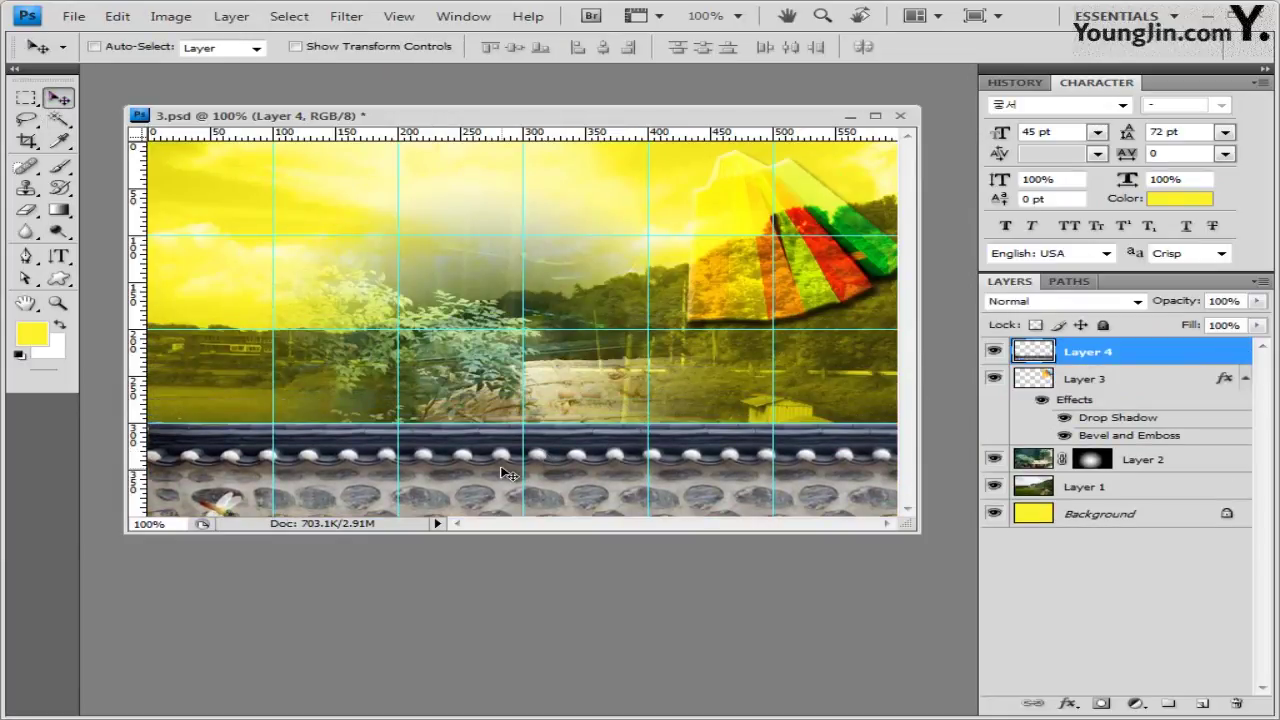
Apply the Facet filter to the stone wall layer
{"action": "left_click", "coordinate": [358, 20]}
{"action": "mouse_move", "coordinate": [391, 282]}
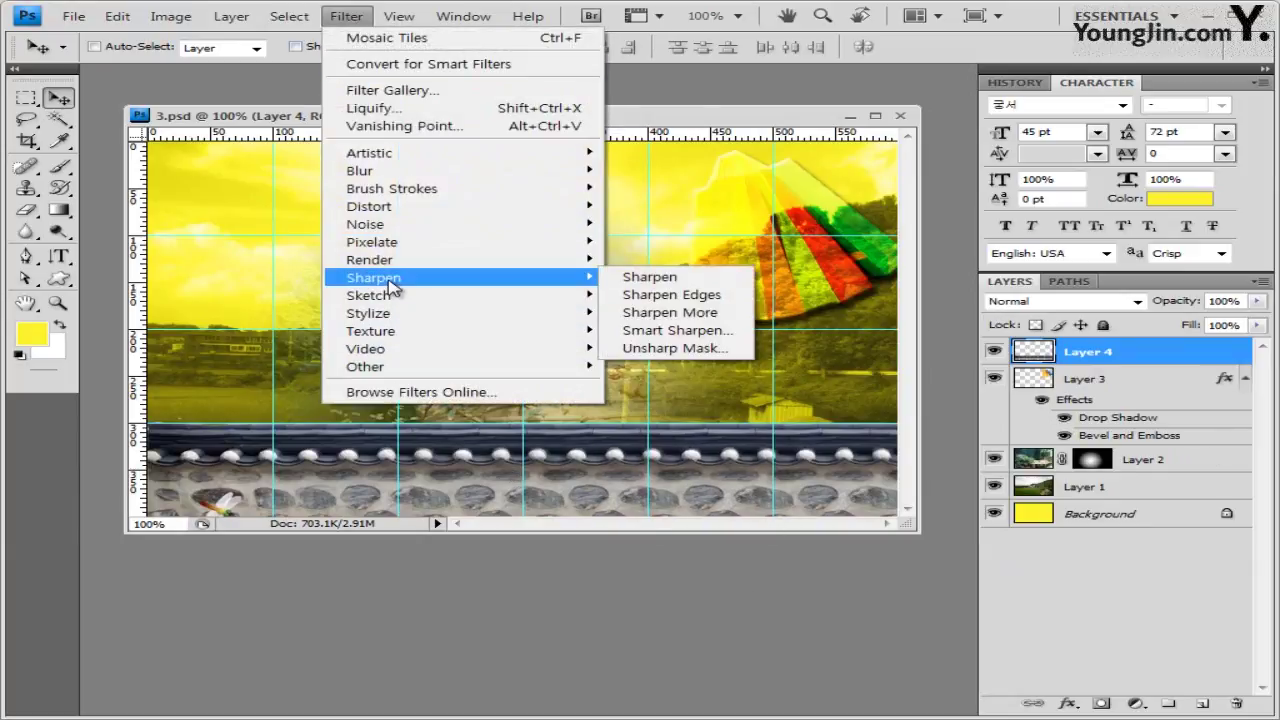
{"action": "mouse_move", "coordinate": [409, 248]}
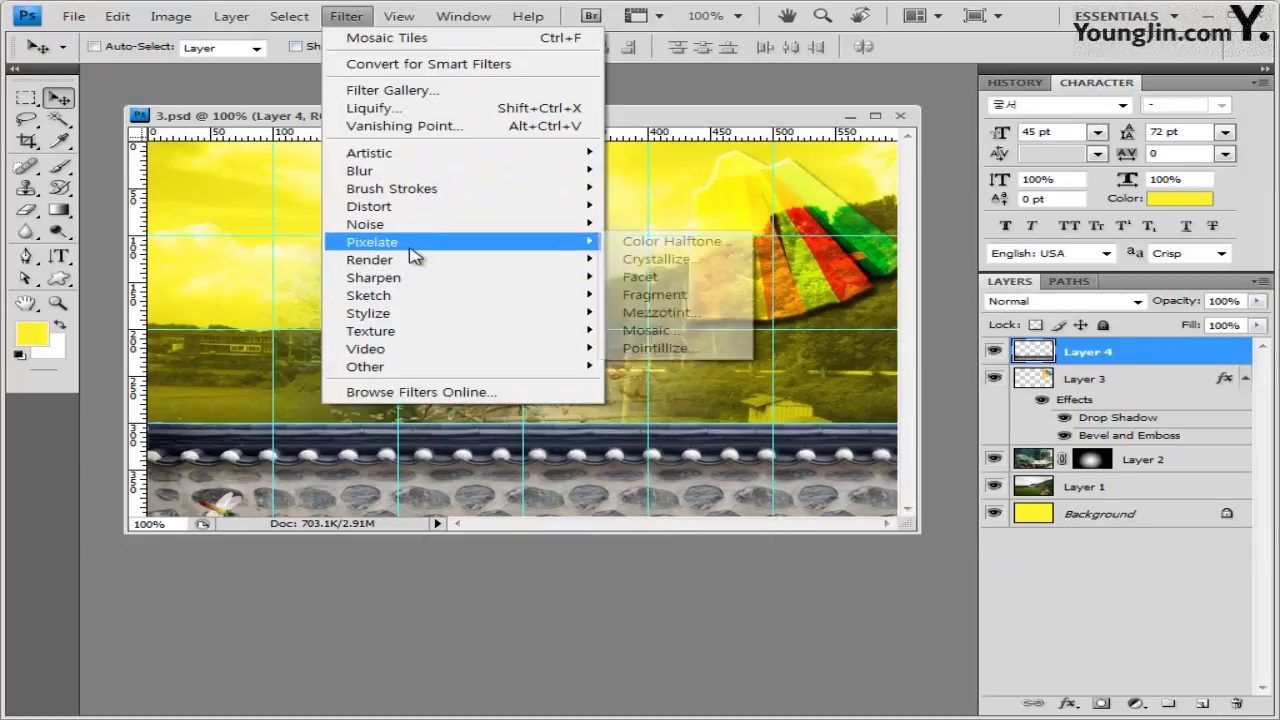
{"action": "left_click", "coordinate": [690, 280]}
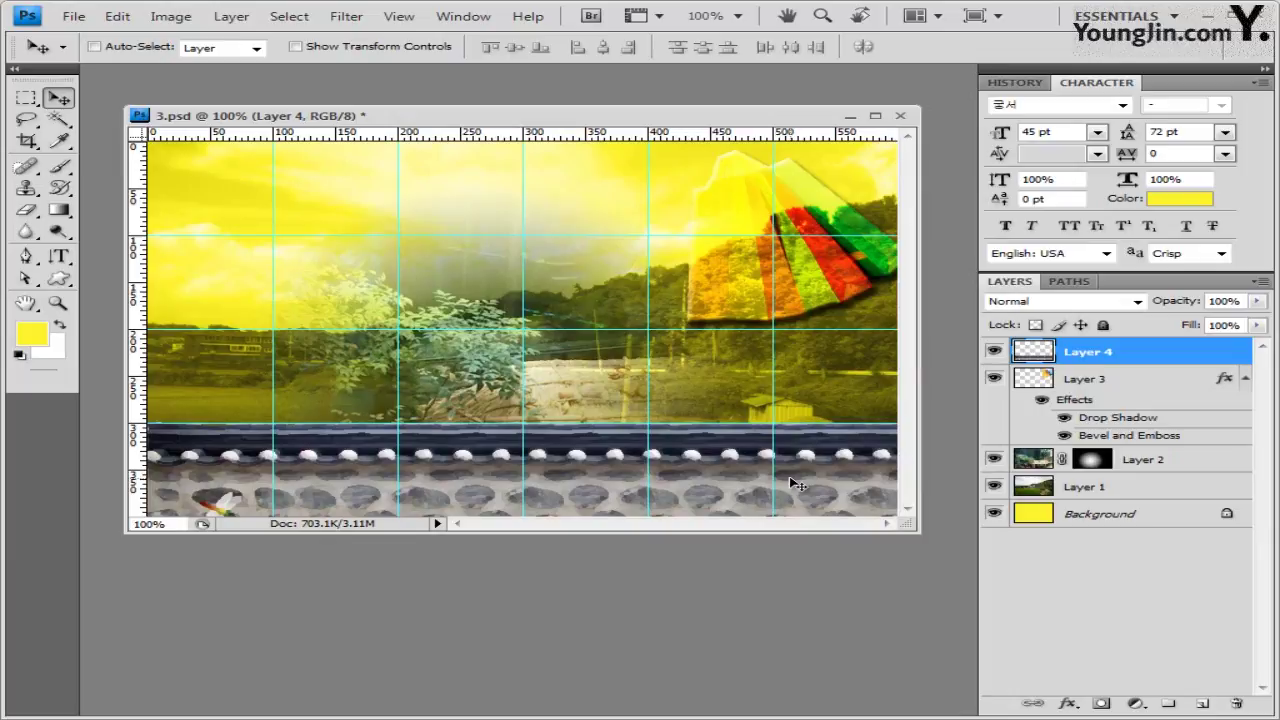
Add Inner Glow and Drop Shadow effects with default settings to the stone wall layer
{"action": "left_click", "coordinate": [1070, 705]}
{"action": "left_click", "coordinate": [1123, 560]}
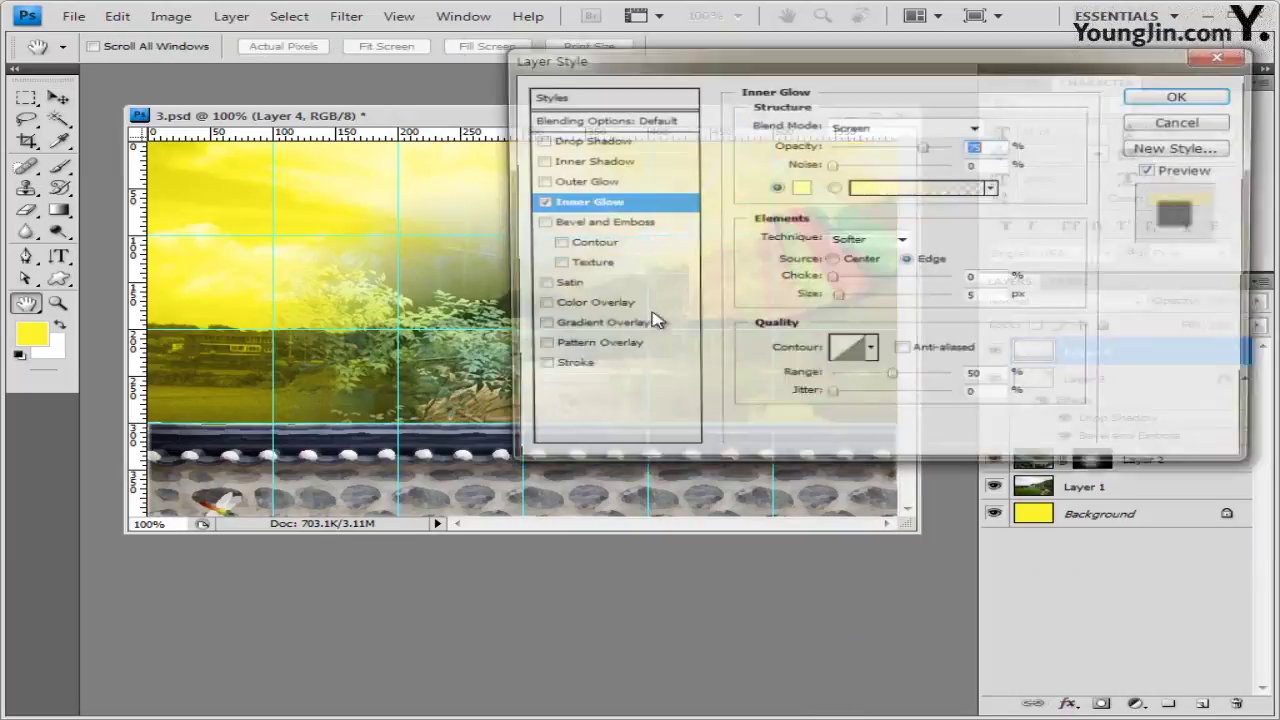
{"action": "left_click", "coordinate": [600, 140]}
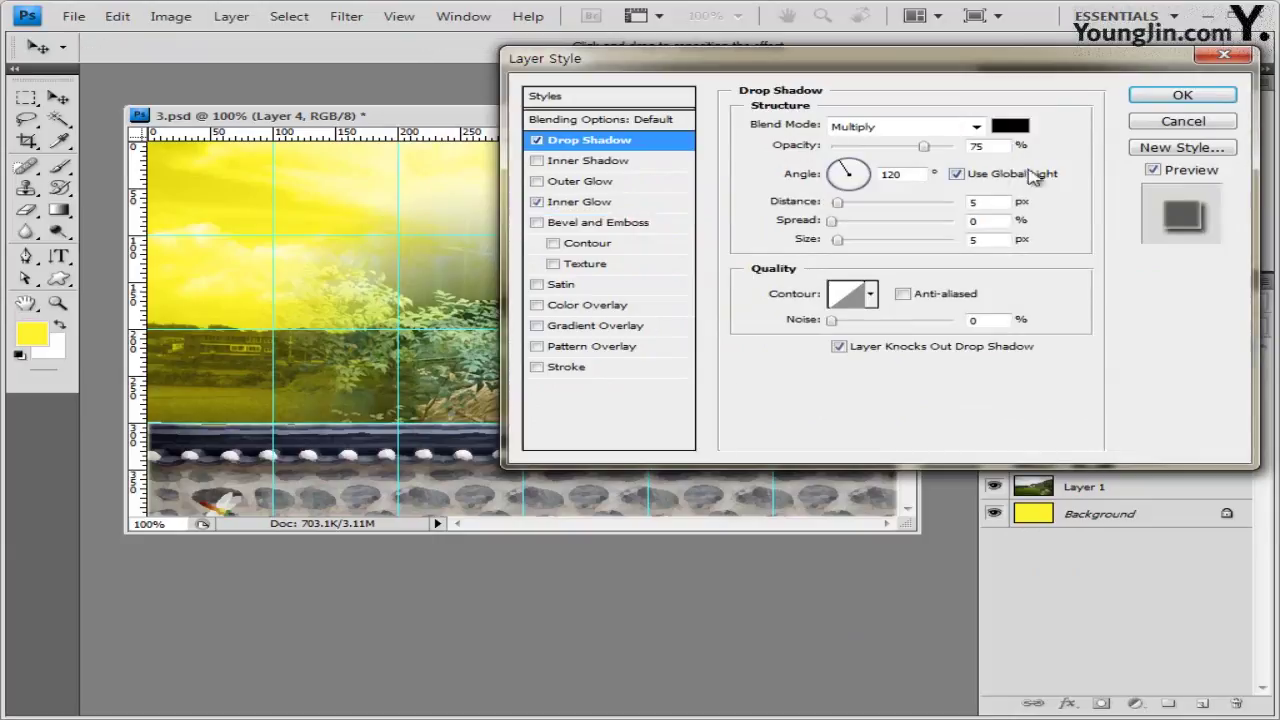
{"action": "left_click", "coordinate": [1182, 96]}
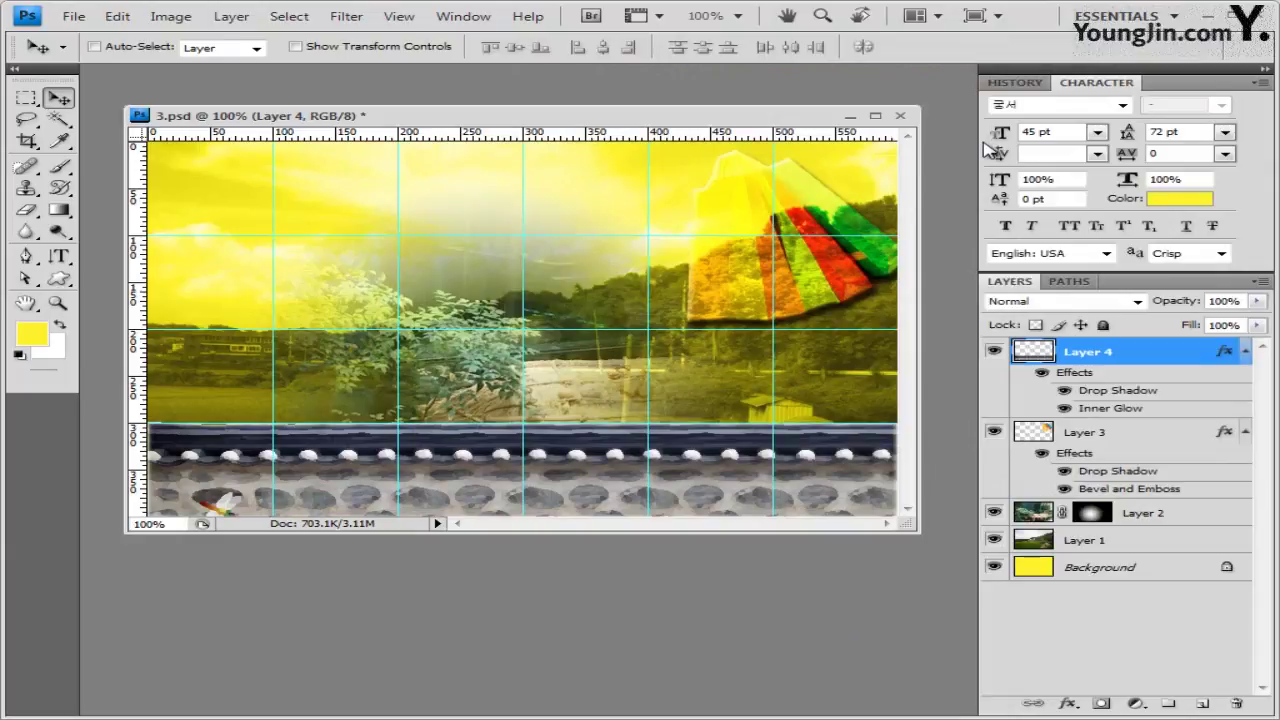
Open 1급-11.jpg from the 기출문제06 folder in File Explorer and float it in its own window
{"action": "key", "text": "alt+Tab"}
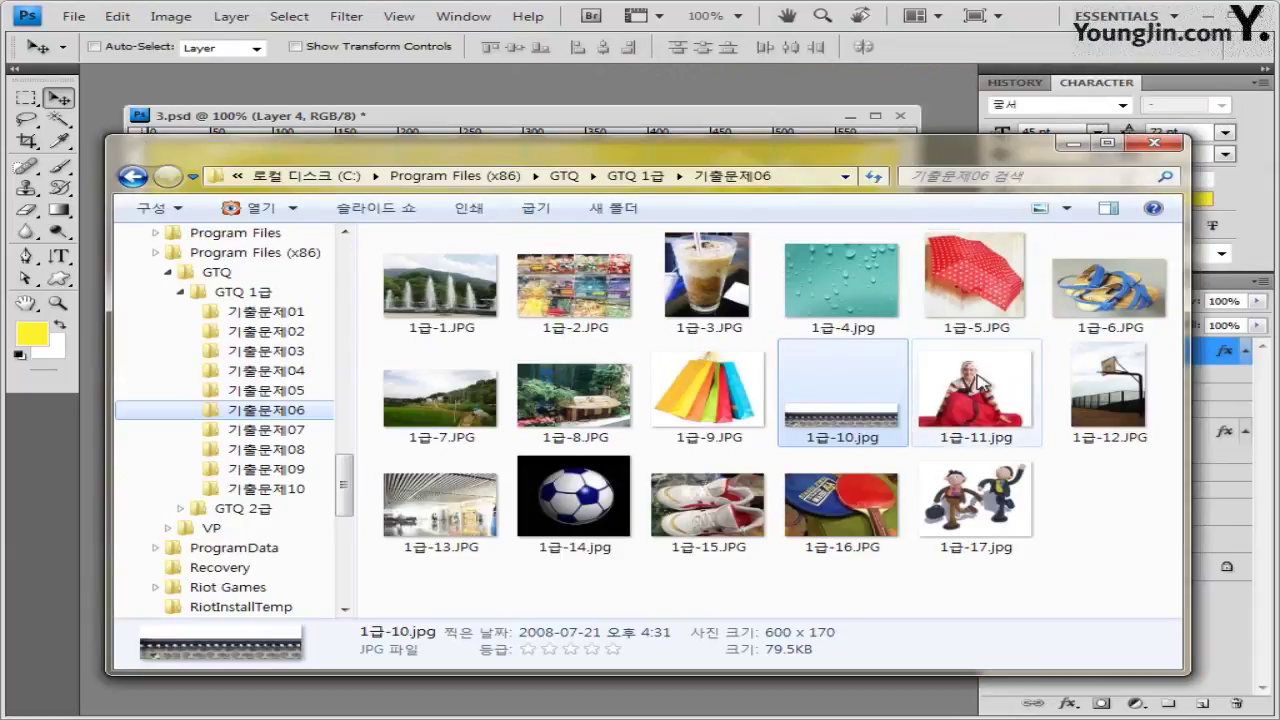
{"action": "left_click_drag", "start_coordinate": [980, 383], "coordinate": [233, 68]}
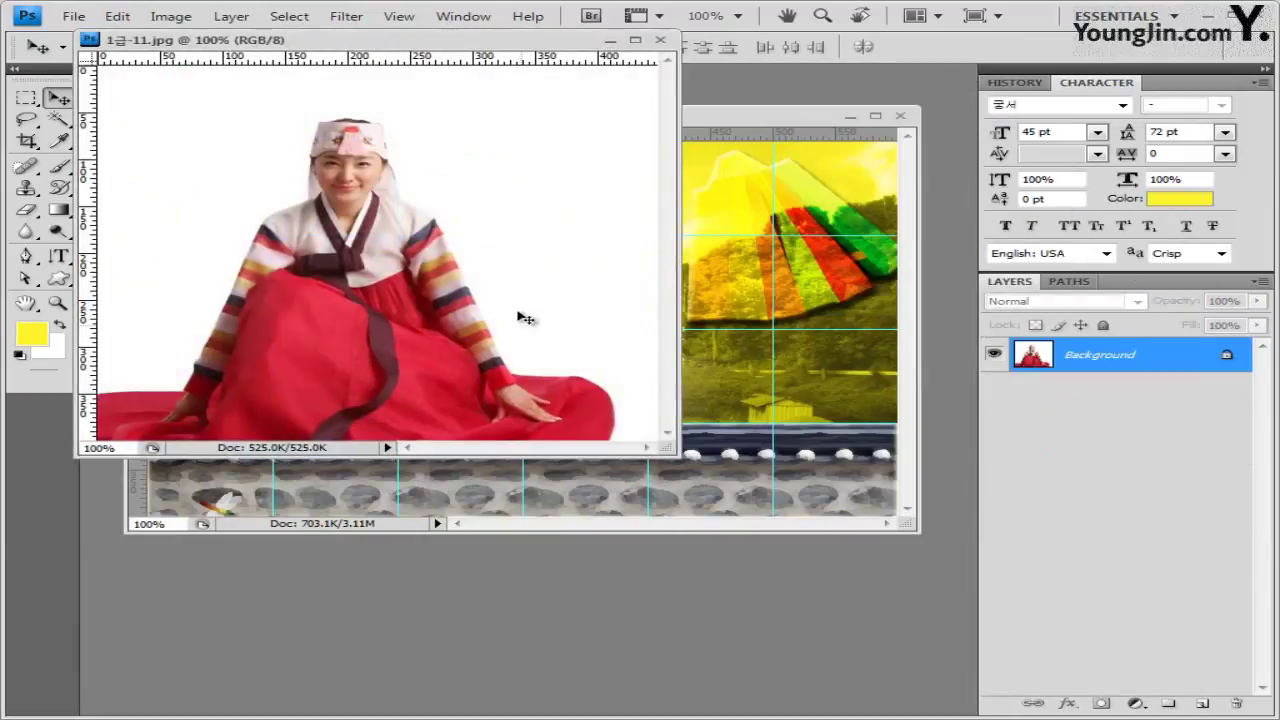
{"action": "left_click_drag", "start_coordinate": [251, 42], "coordinate": [504, 97]}
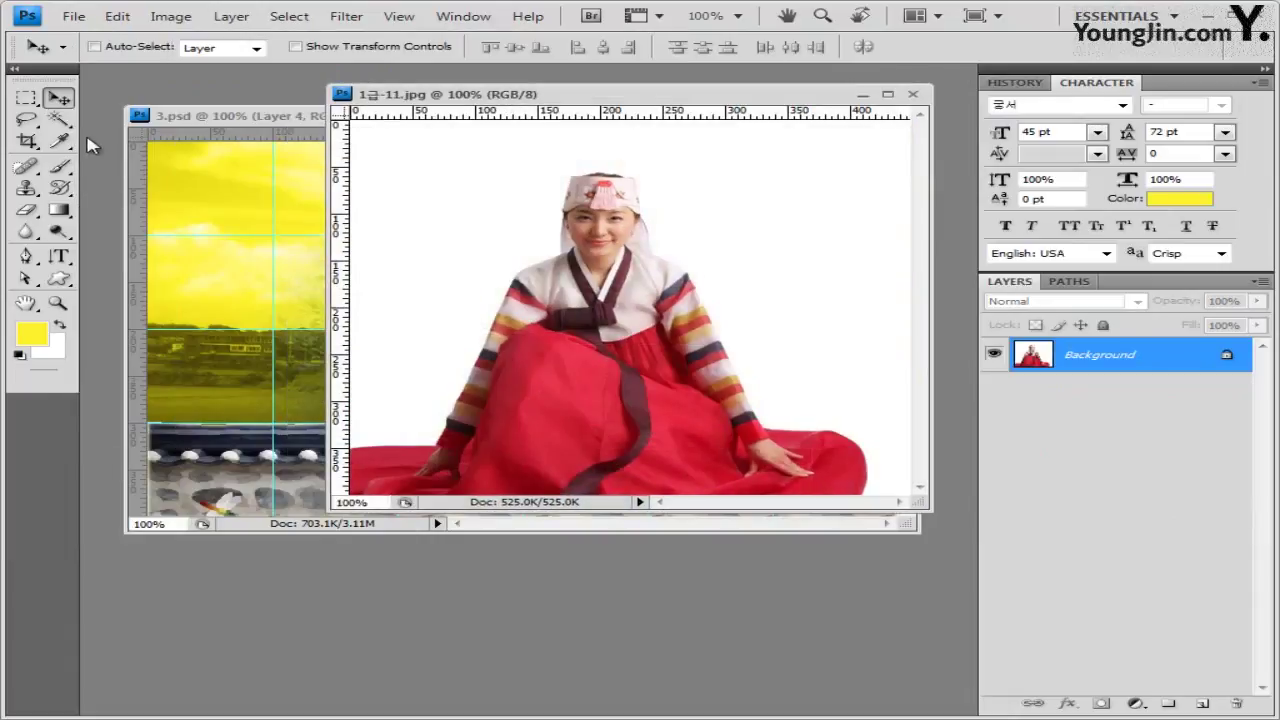
Select the white backdrop around the woman in hanbok with the Magic Wand at tolerance 15, then invert the selection to isolate her
{"action": "left_click", "coordinate": [58, 118]}
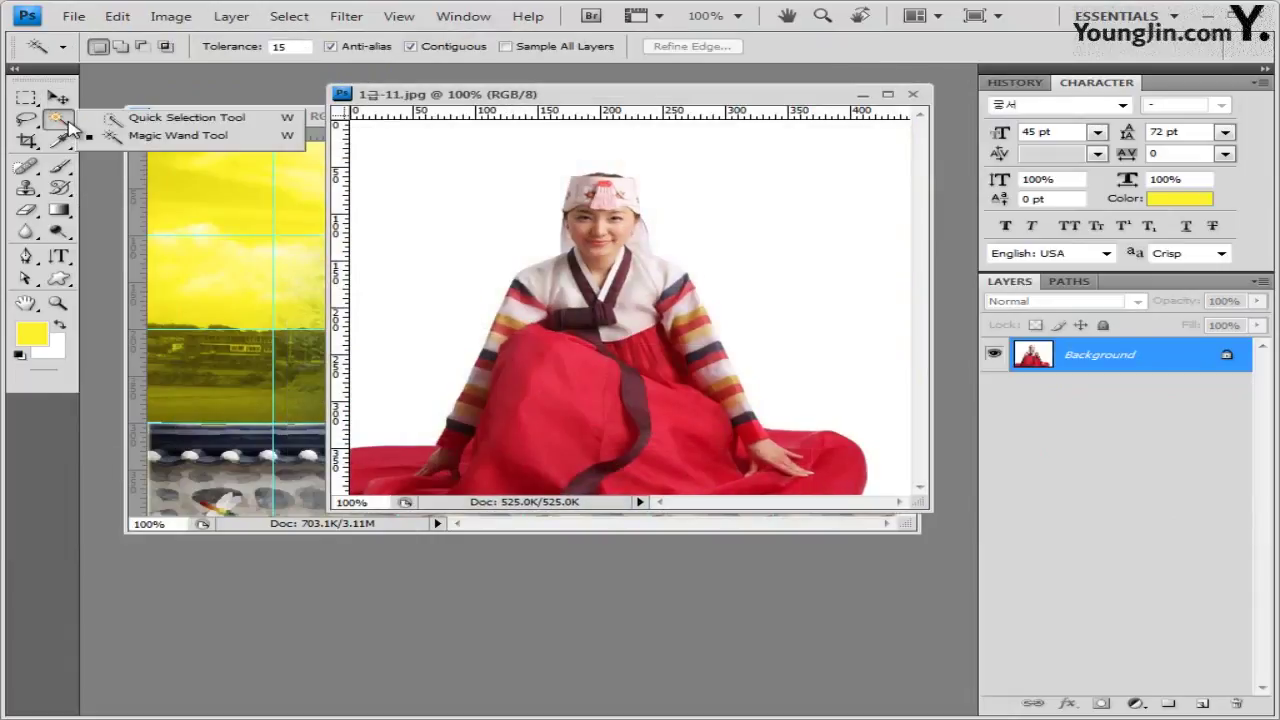
{"action": "left_click", "coordinate": [166, 137]}
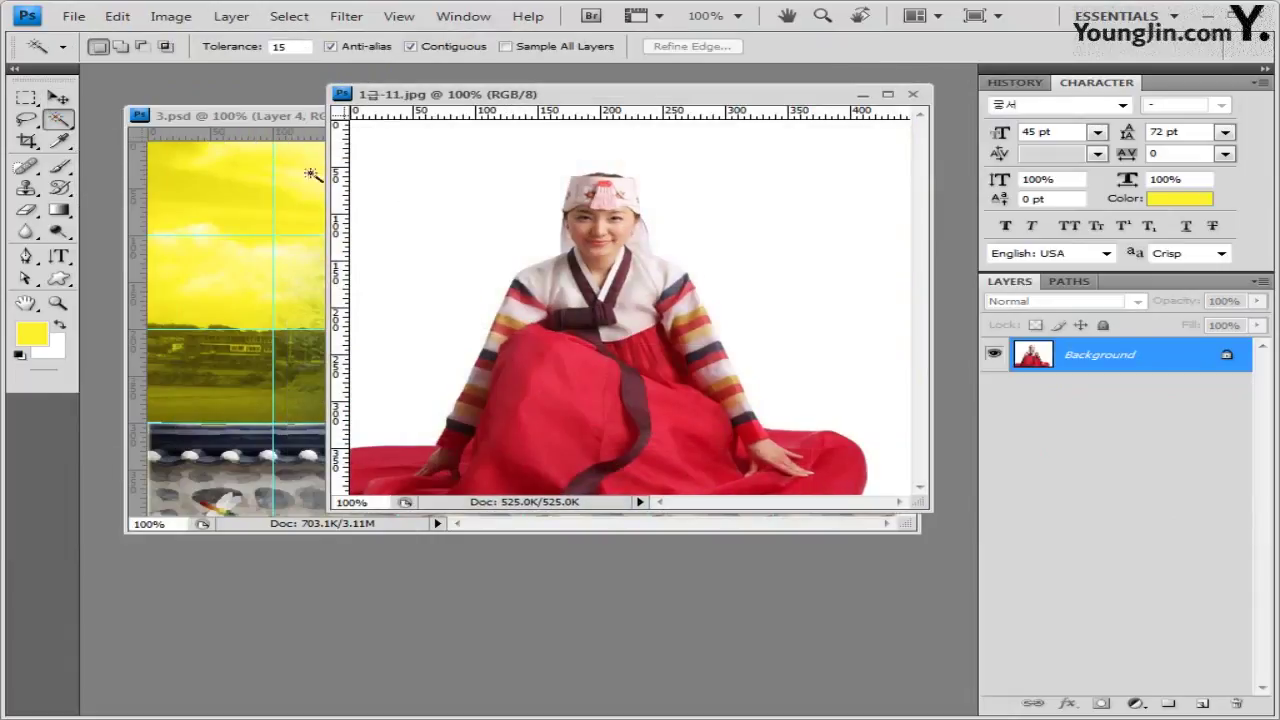
{"action": "left_click", "coordinate": [768, 240]}
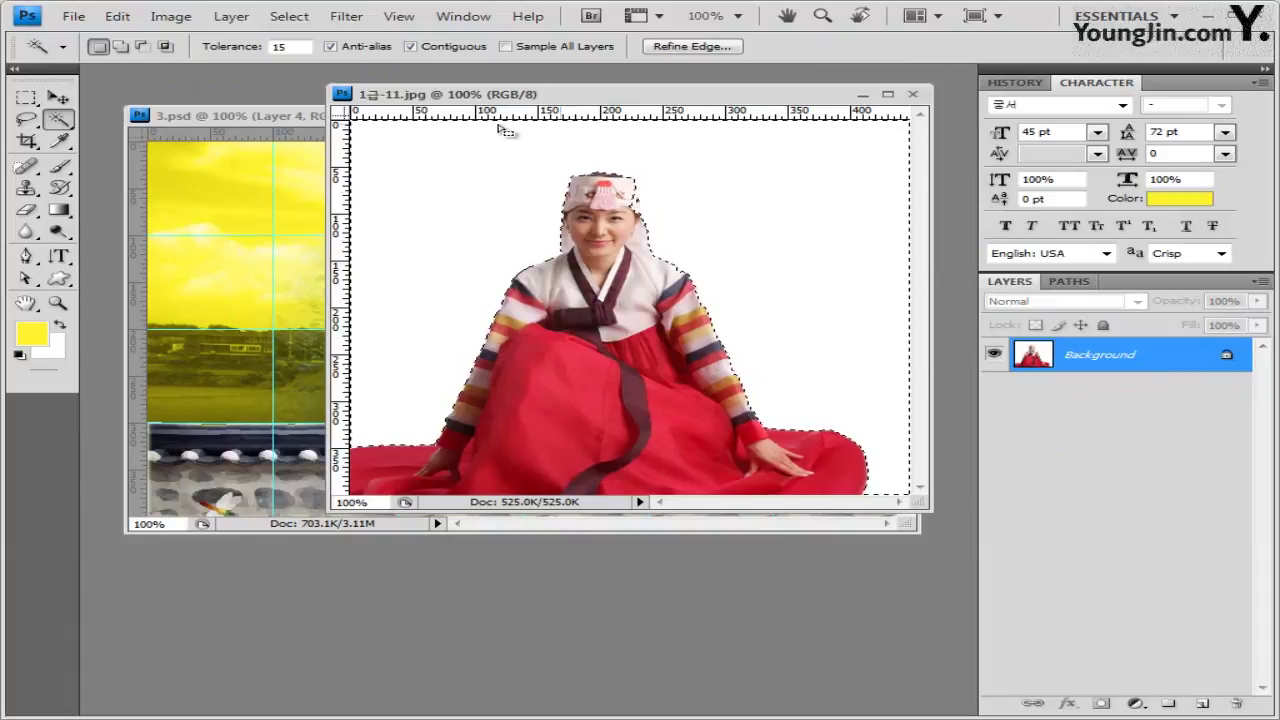
{"action": "left_click", "coordinate": [289, 16]}
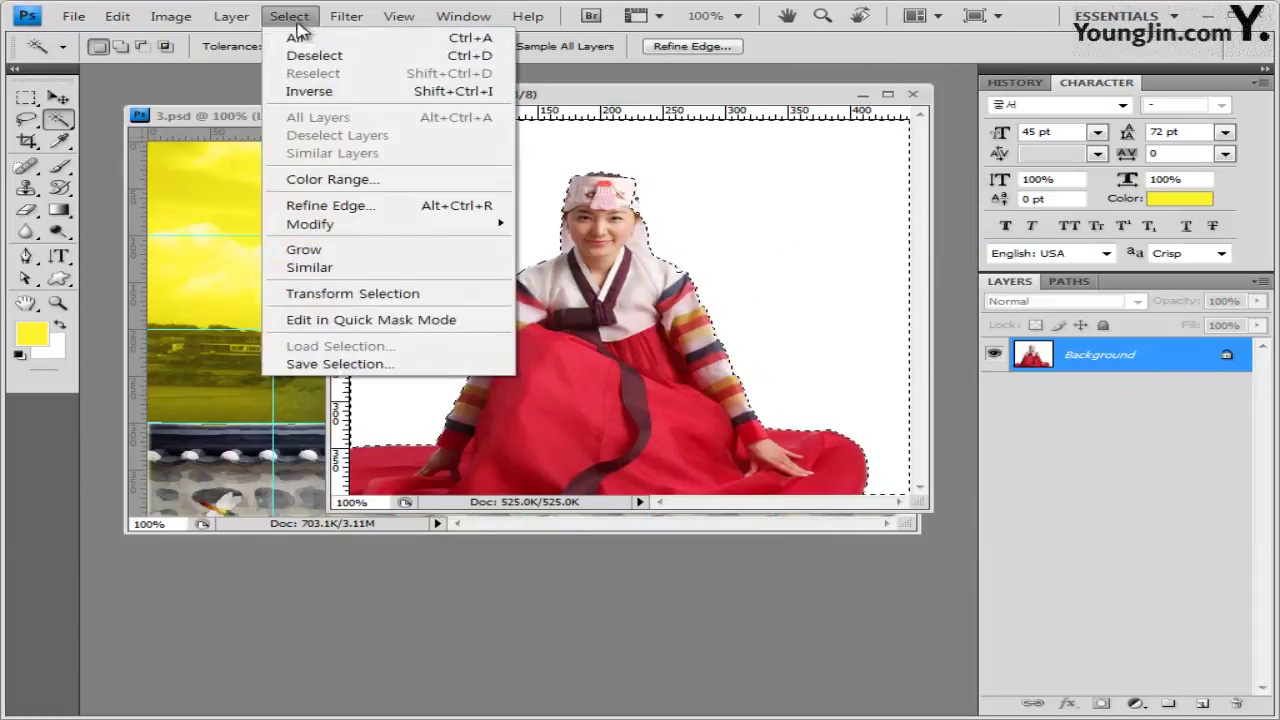
{"action": "left_click", "coordinate": [338, 93]}
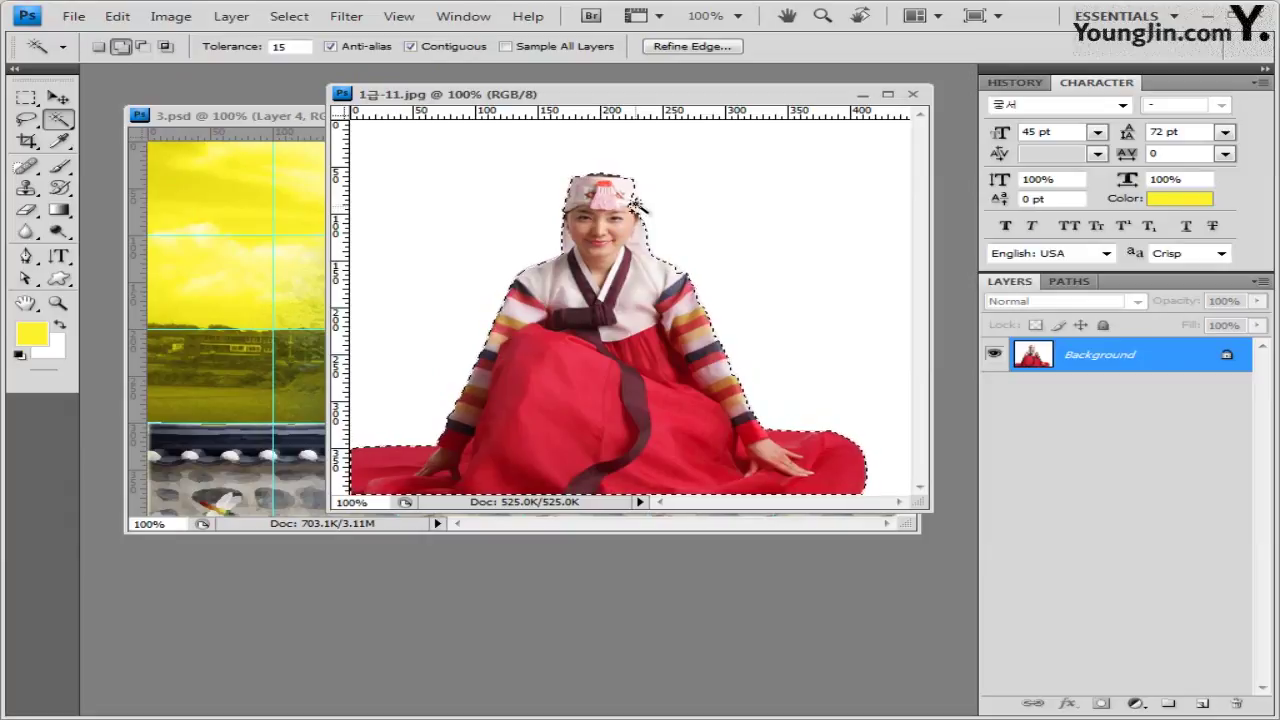
{"action": "left_click", "coordinate": [652, 232]}
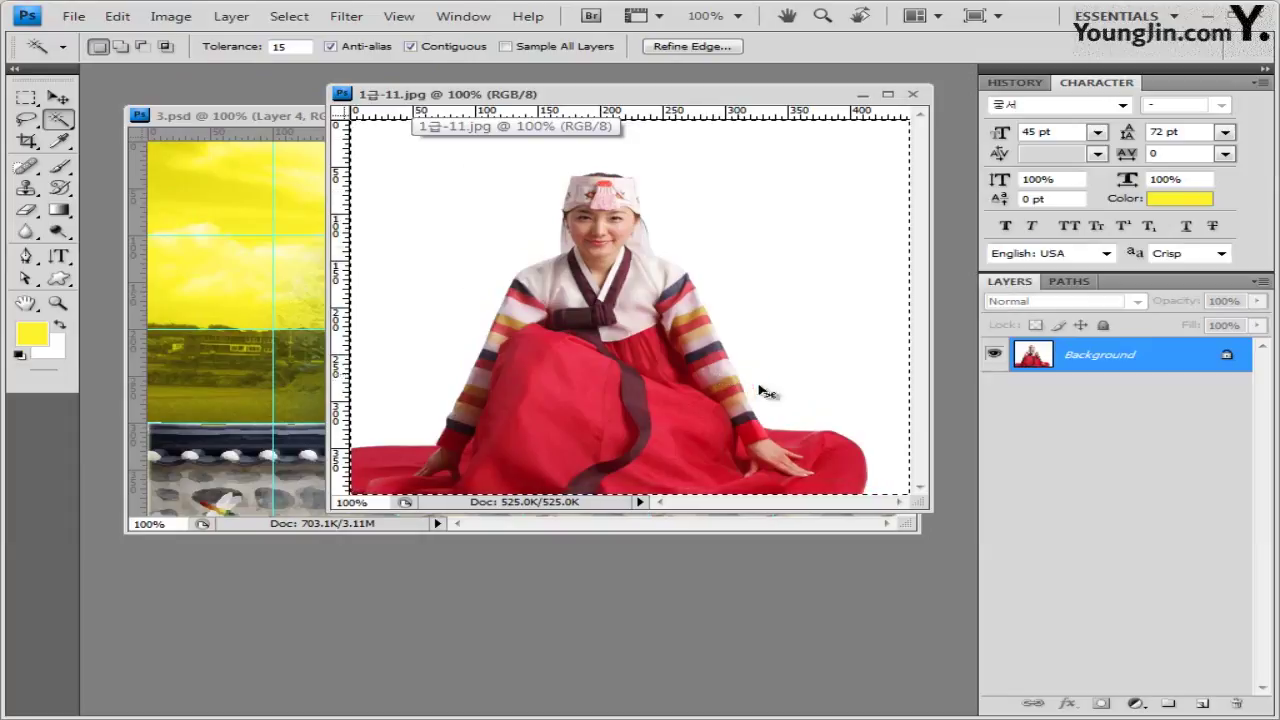
{"action": "key", "text": "ctrl+shift+i"}
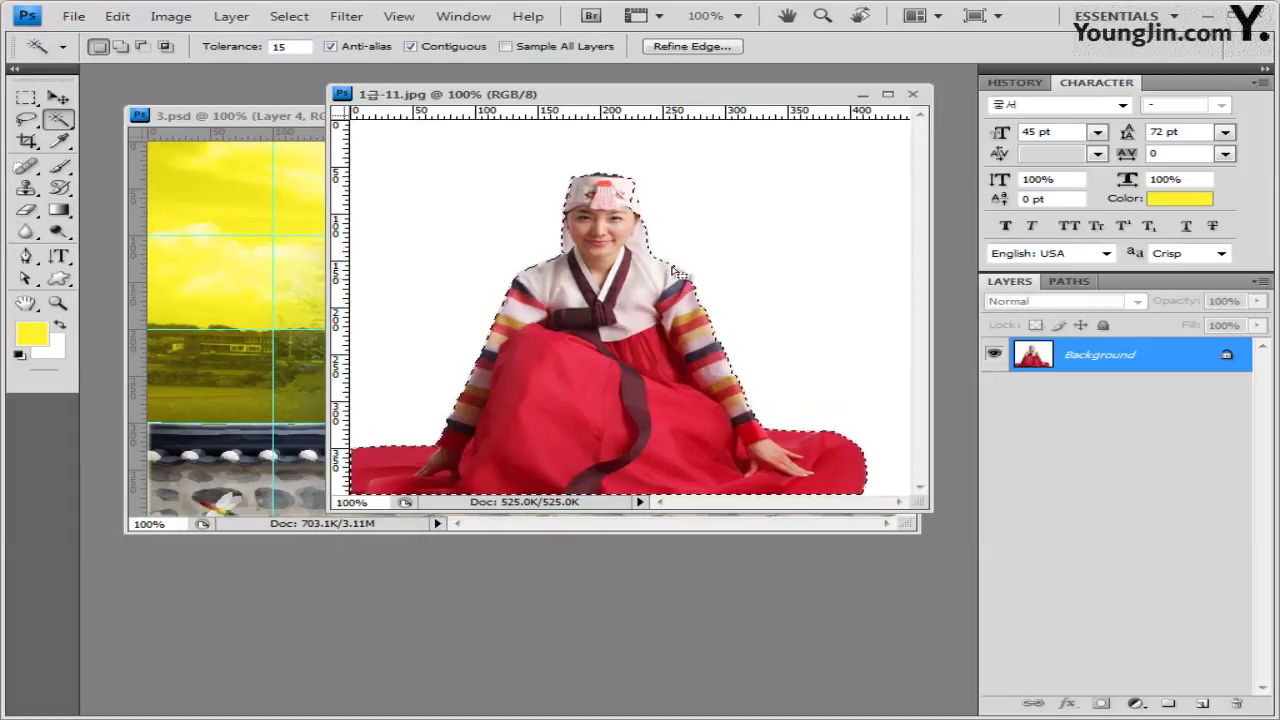
Add the missed edge of the woman's headdress to the selection with the Lasso tool
{"action": "left_click", "coordinate": [27, 120]}
{"action": "left_click", "coordinate": [108, 117]}
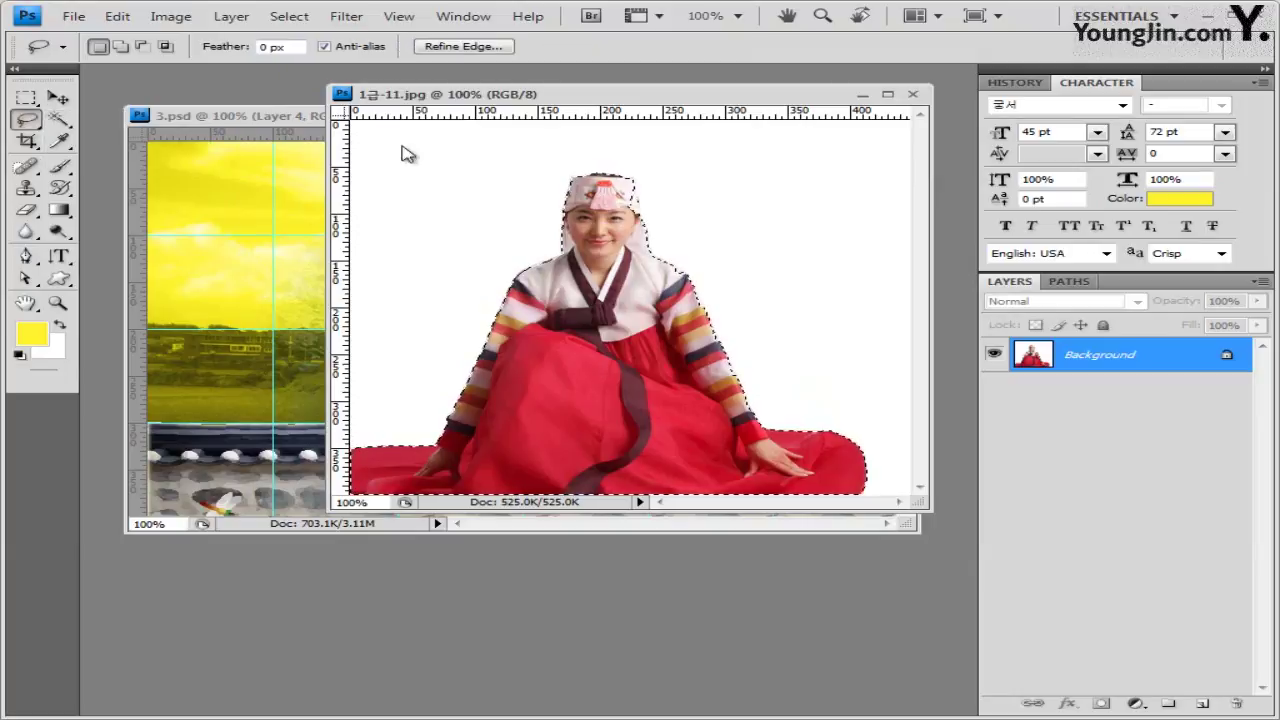
{"action": "key", "text": "shift"}
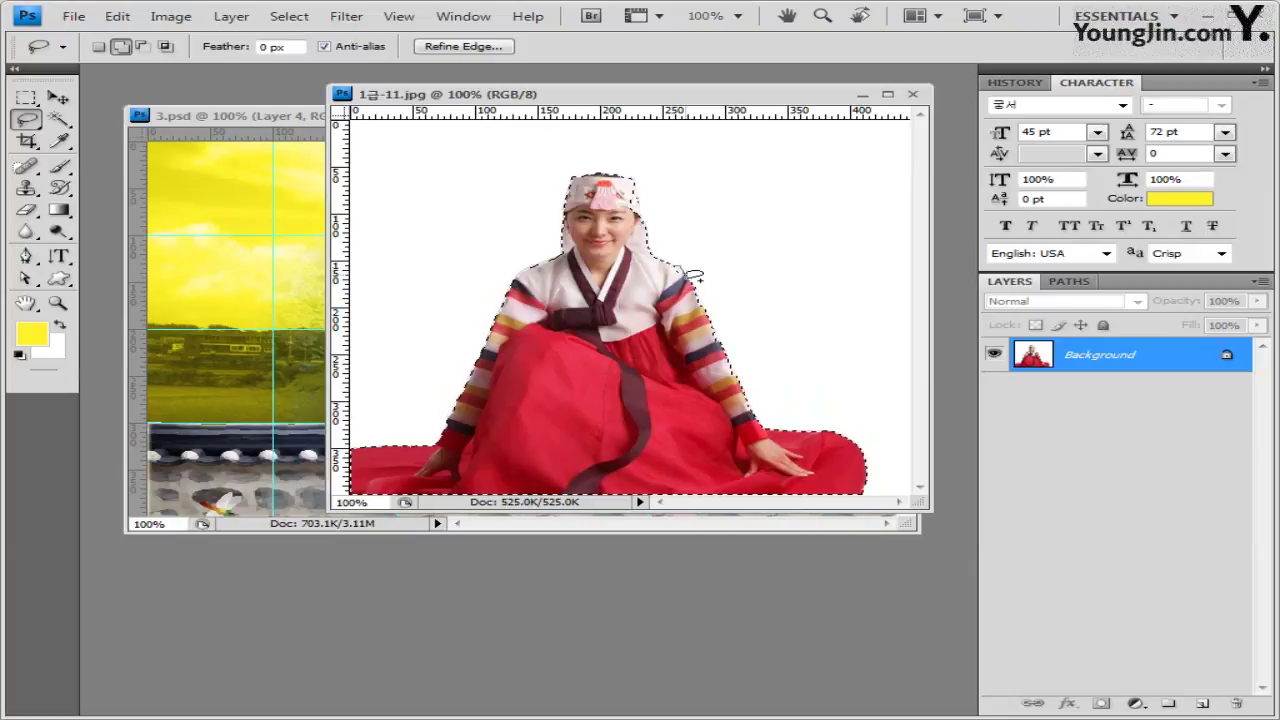
{"action": "mouse_move", "coordinate": [690, 276]}
{"action": "left_mouse_down"}
{"action": "mouse_move", "coordinate": [640, 178]}
{"action": "mouse_move", "coordinate": [643, 240]}
{"action": "mouse_move", "coordinate": [637, 183]}
{"action": "mouse_move", "coordinate": [625, 198]}
{"action": "mouse_move", "coordinate": [638, 188]}
{"action": "left_mouse_up"}
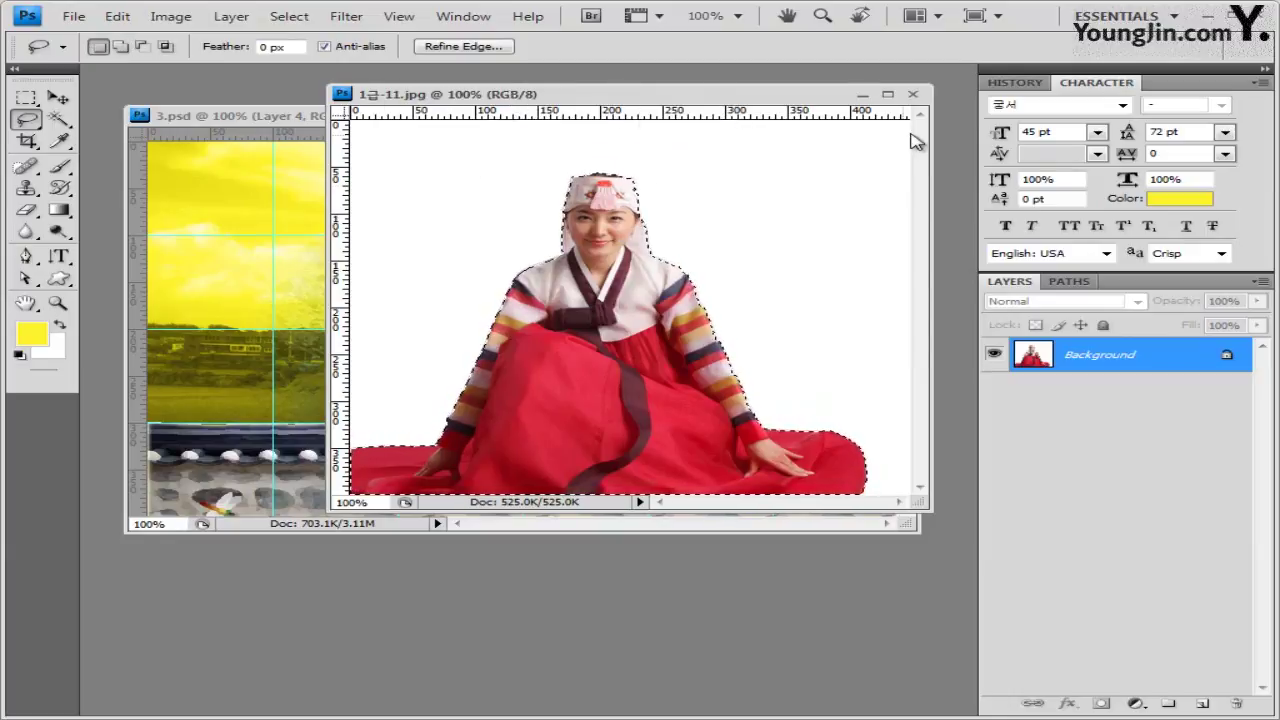
Bring the selected woman into 3.psd, close 1급-11.jpg, and scale her to 76.3% in the canvas's lower-left corner
{"action": "left_click", "coordinate": [914, 94]}
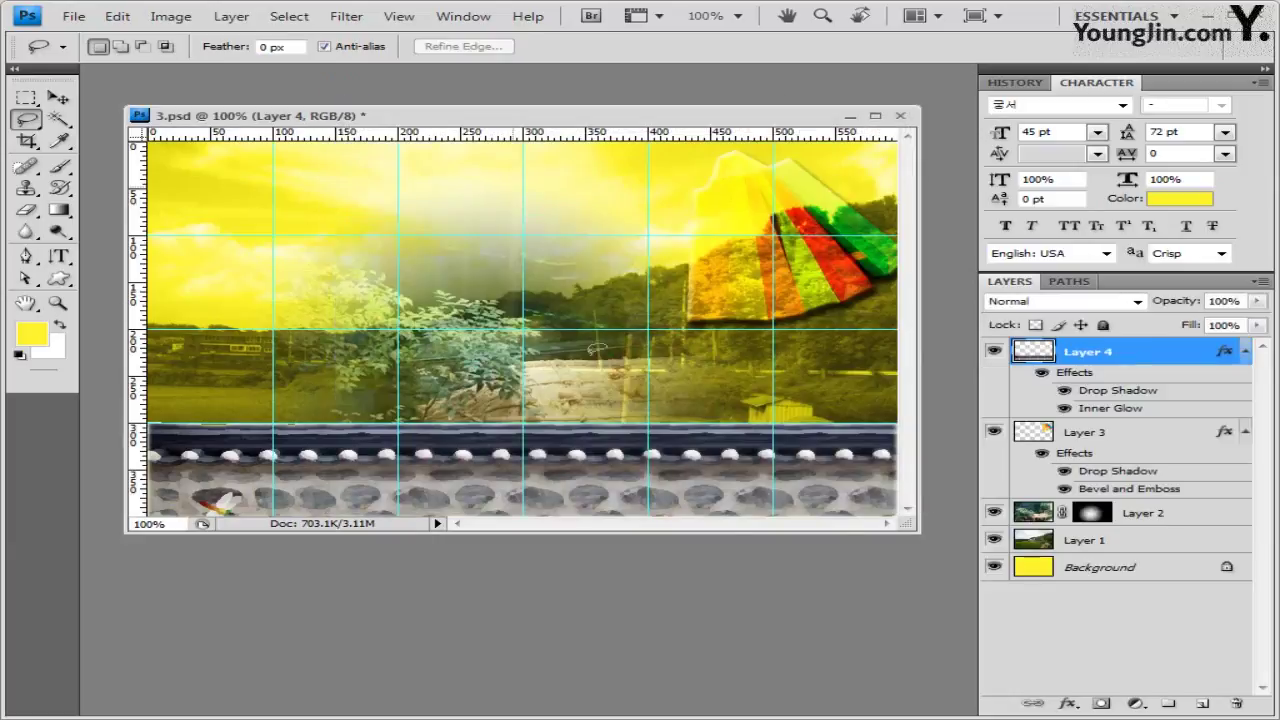
{"action": "key", "text": "ctrl+v"}
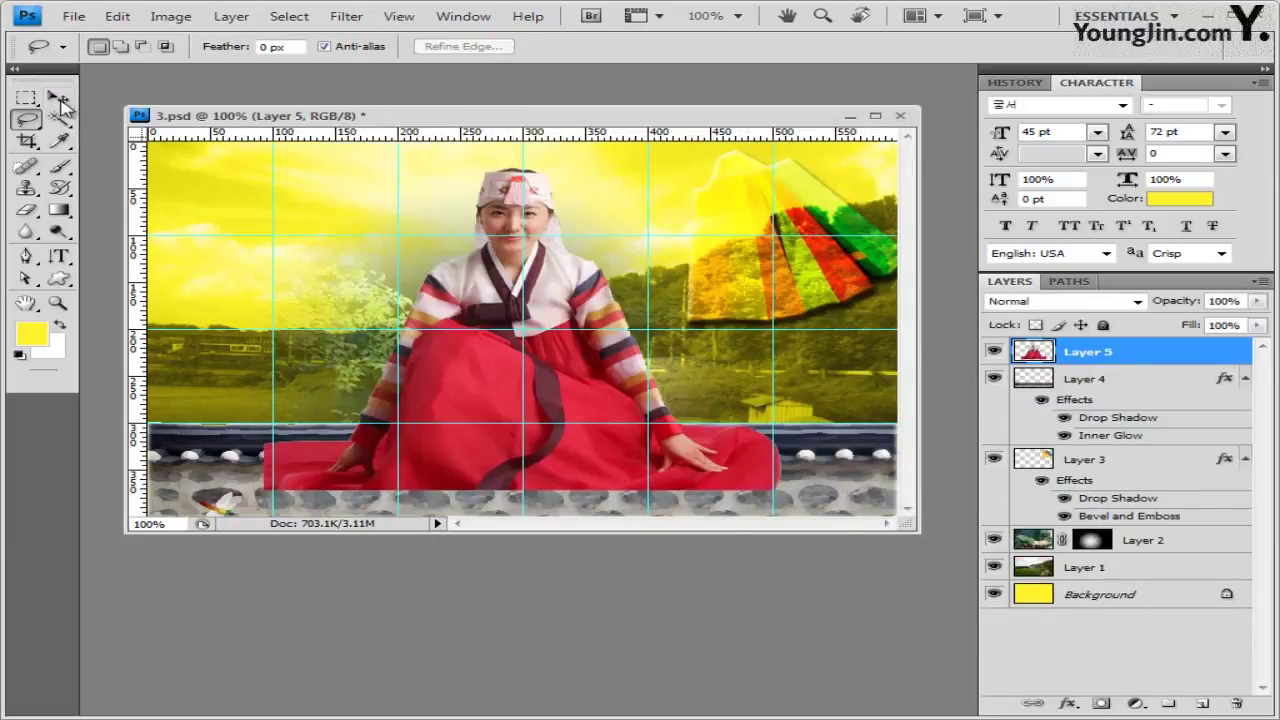
{"action": "key", "text": "v"}
{"action": "left_click_drag", "start_coordinate": [512, 298], "coordinate": [365, 333]}
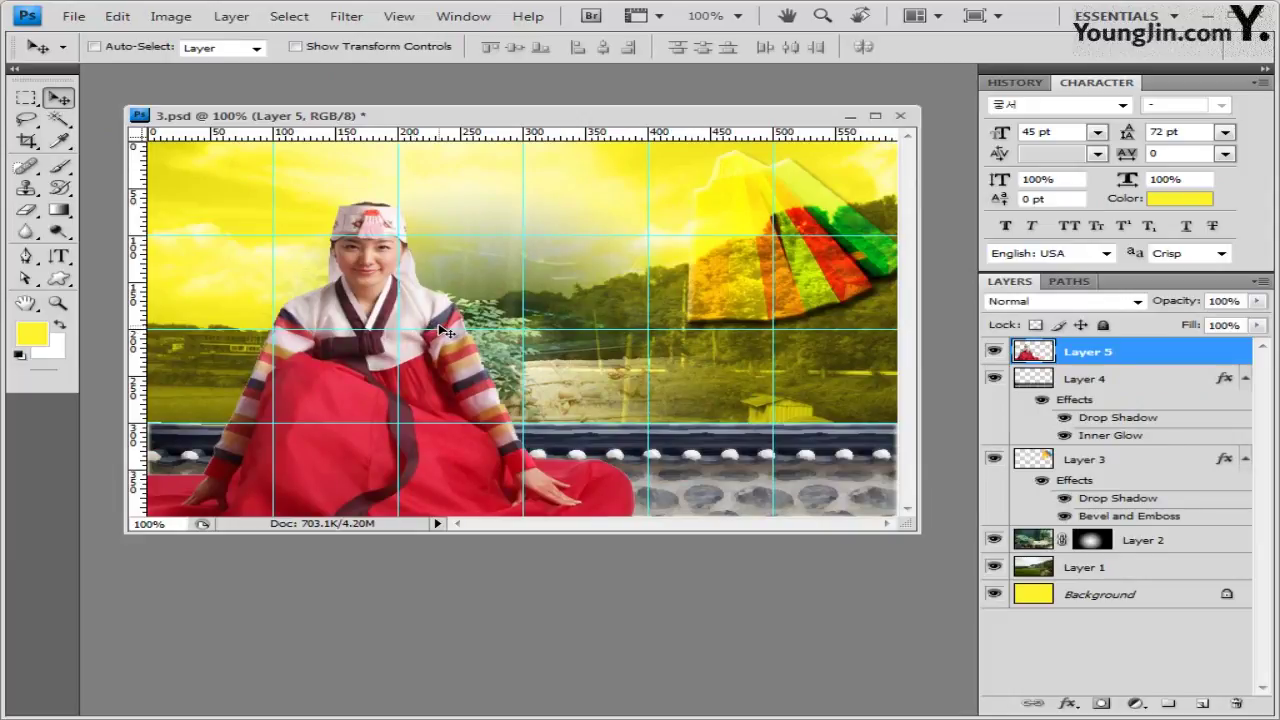
{"action": "key", "text": "ctrl+t"}
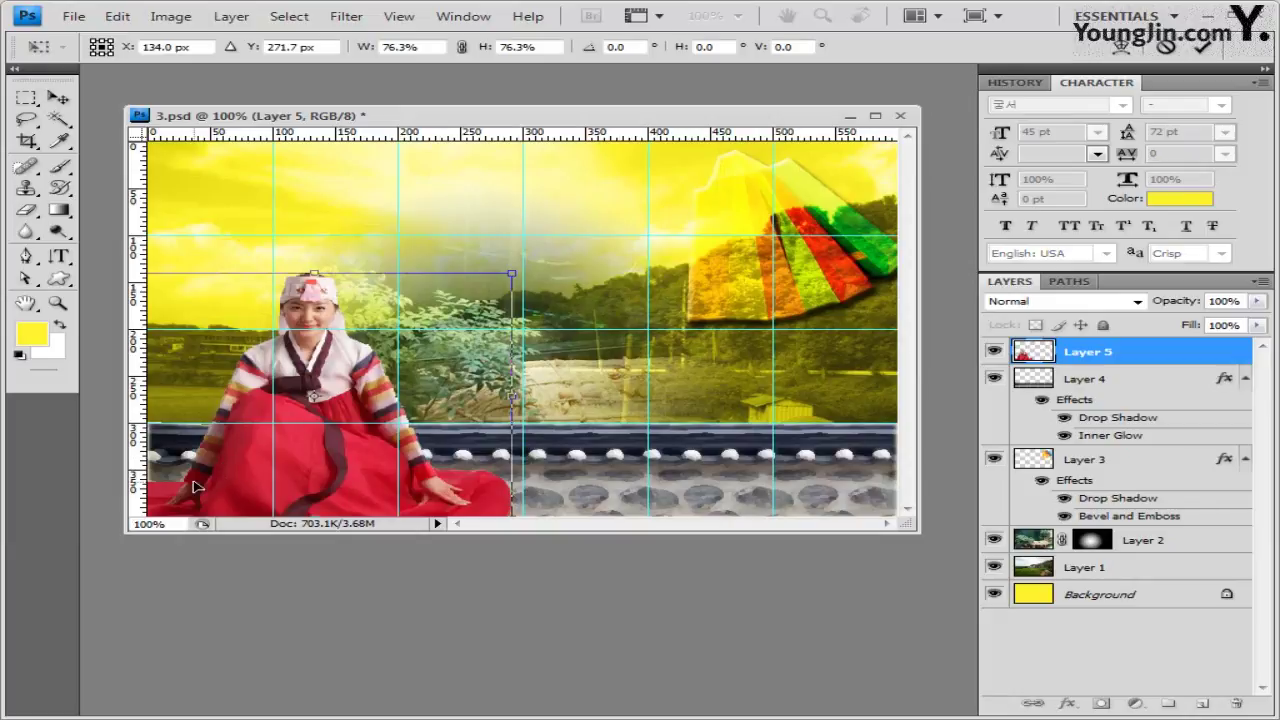
{"action": "key", "text": "Return"}
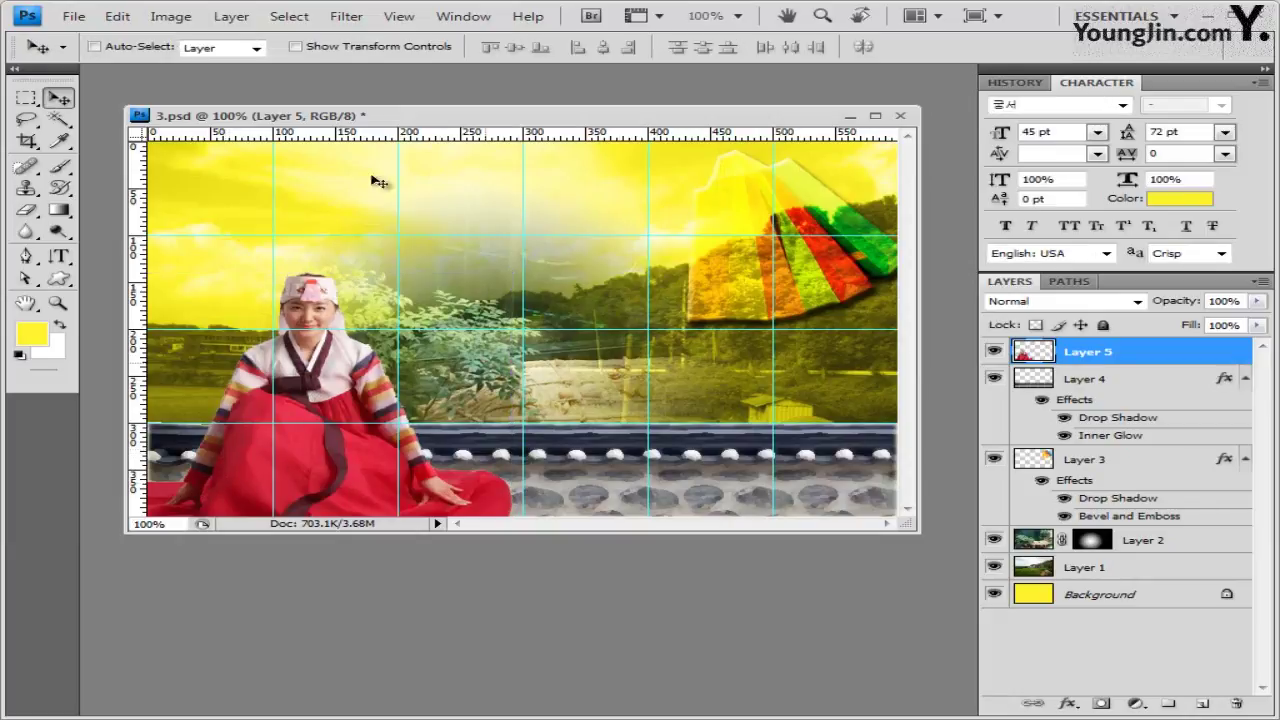
Select all red areas of the woman's skirt on Layer 5 with the Magic Wand, raising the tolerance to 30
{"action": "left_click", "coordinate": [60, 120]}
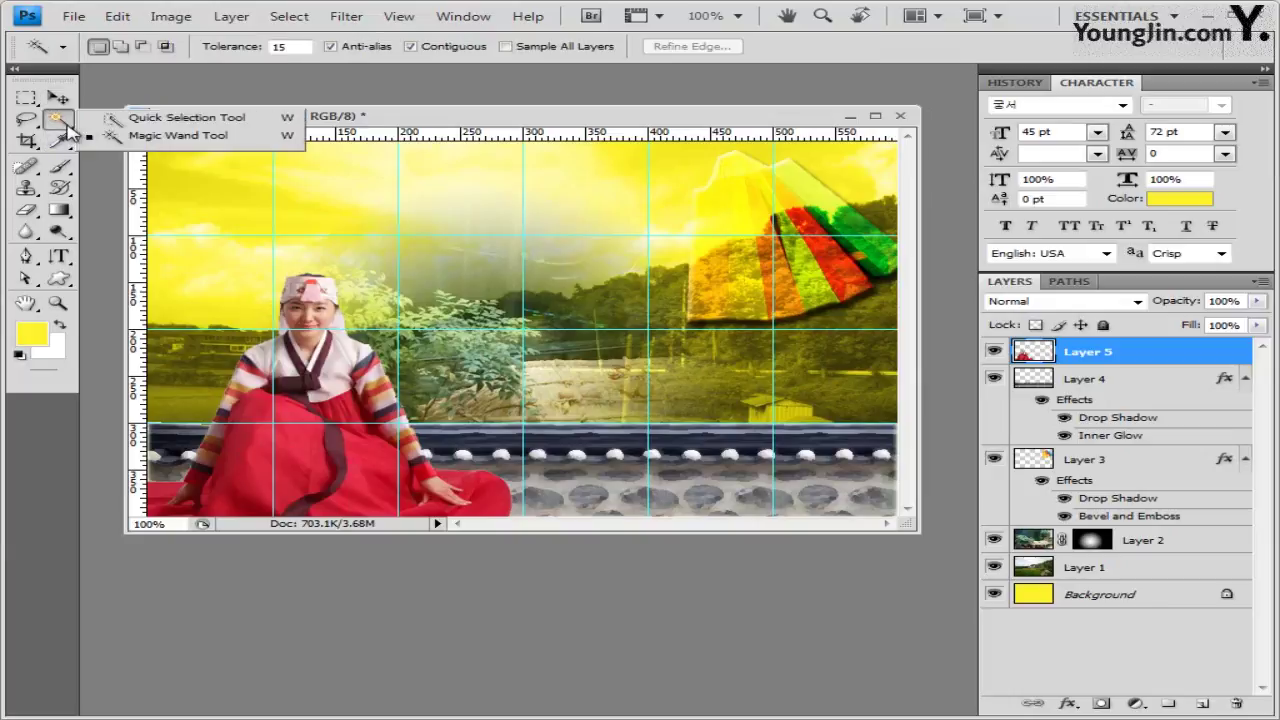
{"action": "left_click", "coordinate": [140, 135]}
{"action": "left_click", "coordinate": [255, 458]}
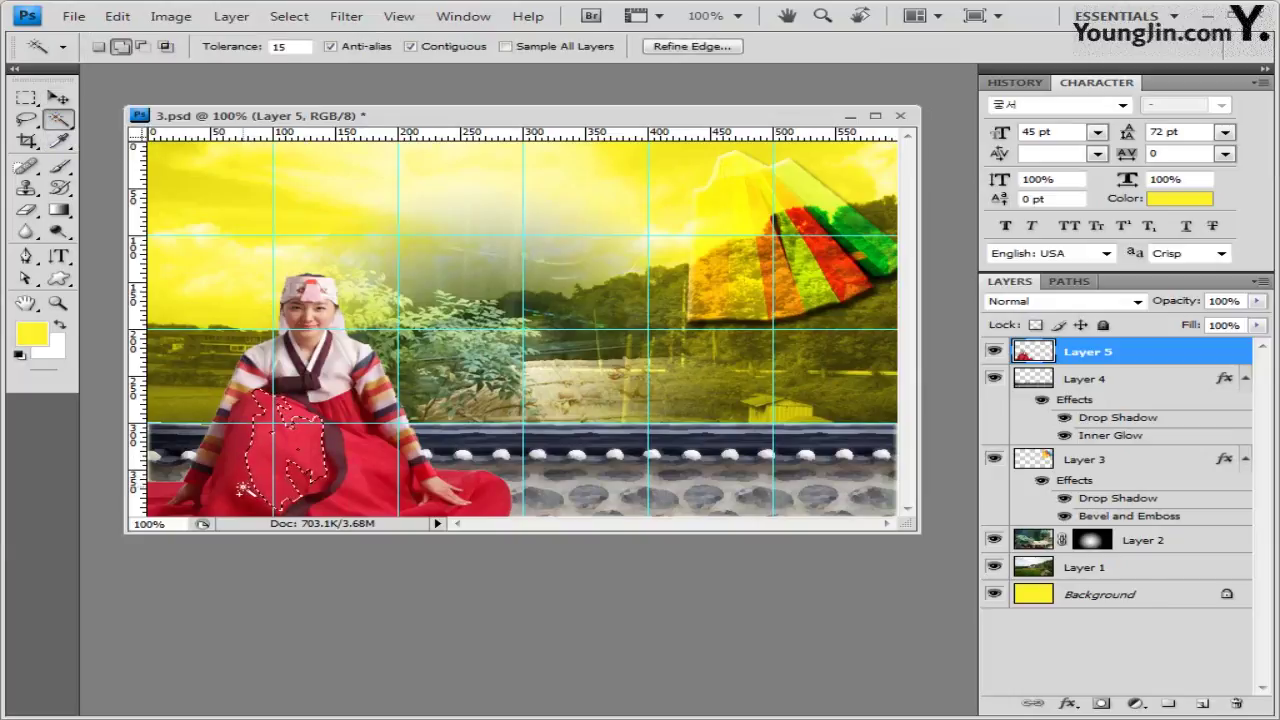
{"action": "left_click", "coordinate": [243, 506], "text": "shift"}
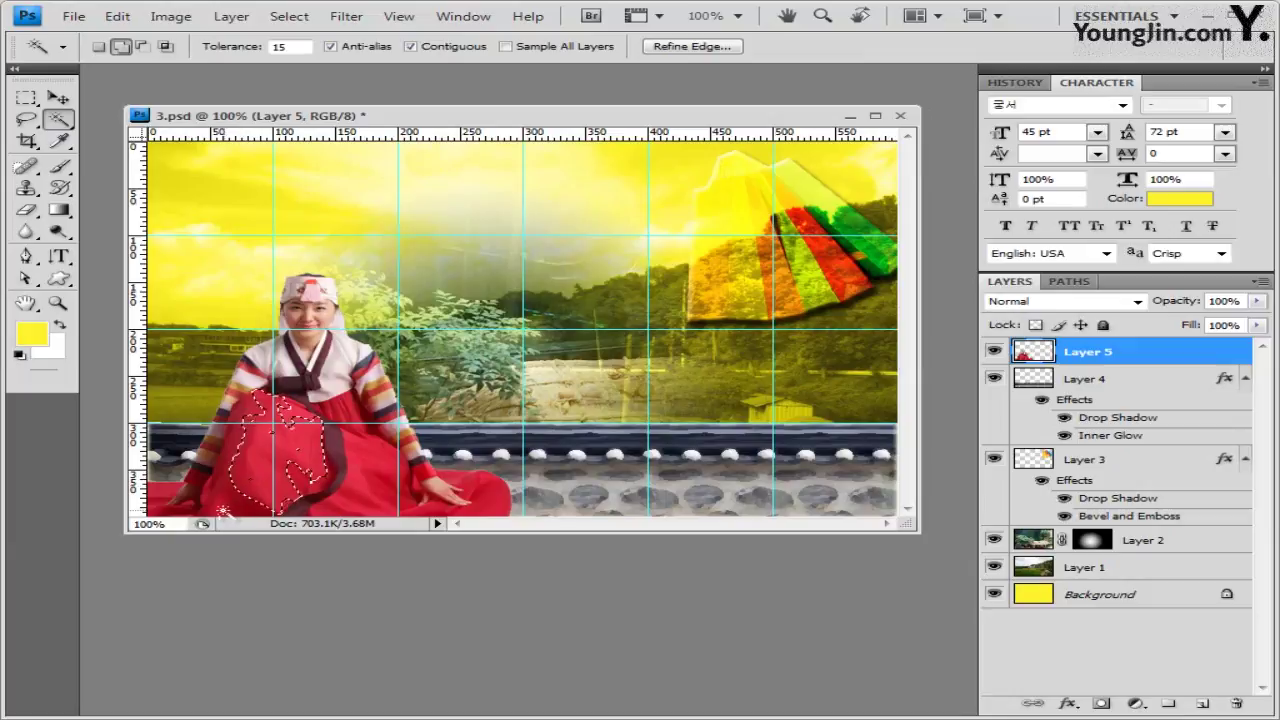
{"action": "left_click", "coordinate": [214, 47]}
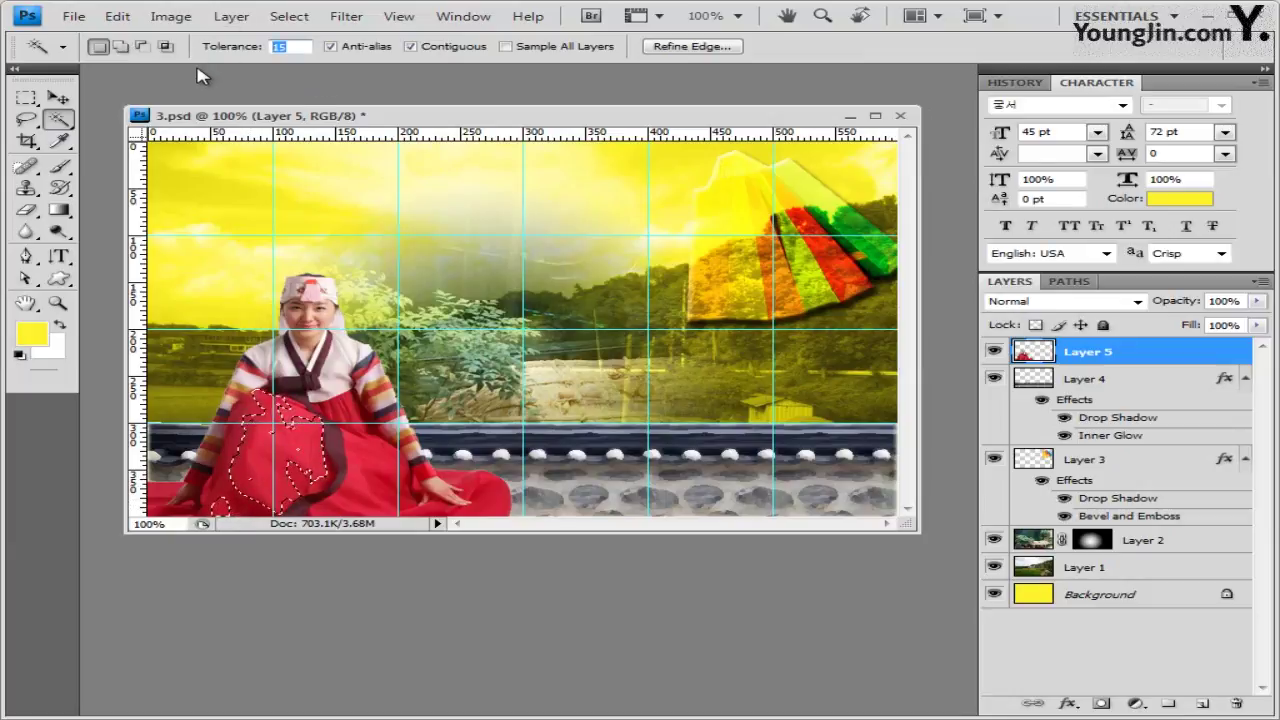
{"action": "type", "text": "30"}
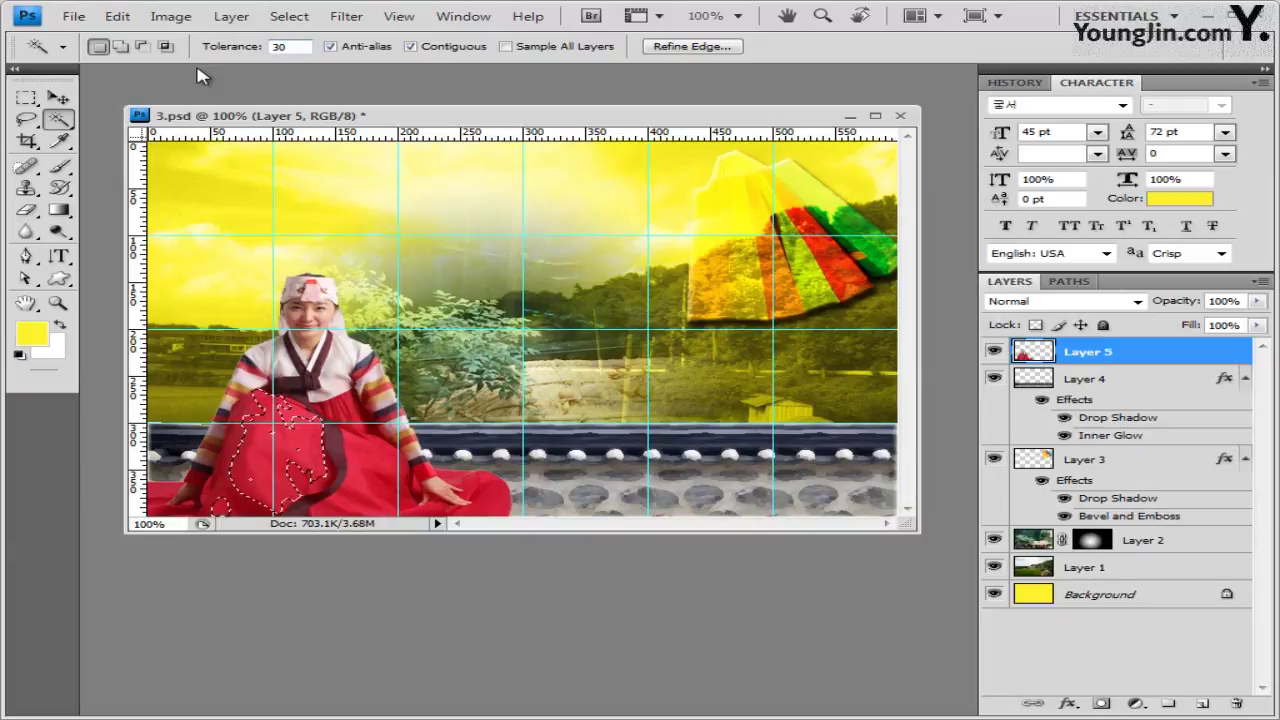
{"action": "key", "text": "shift"}
{"action": "left_click", "coordinate": [379, 474], "text": "shift"}
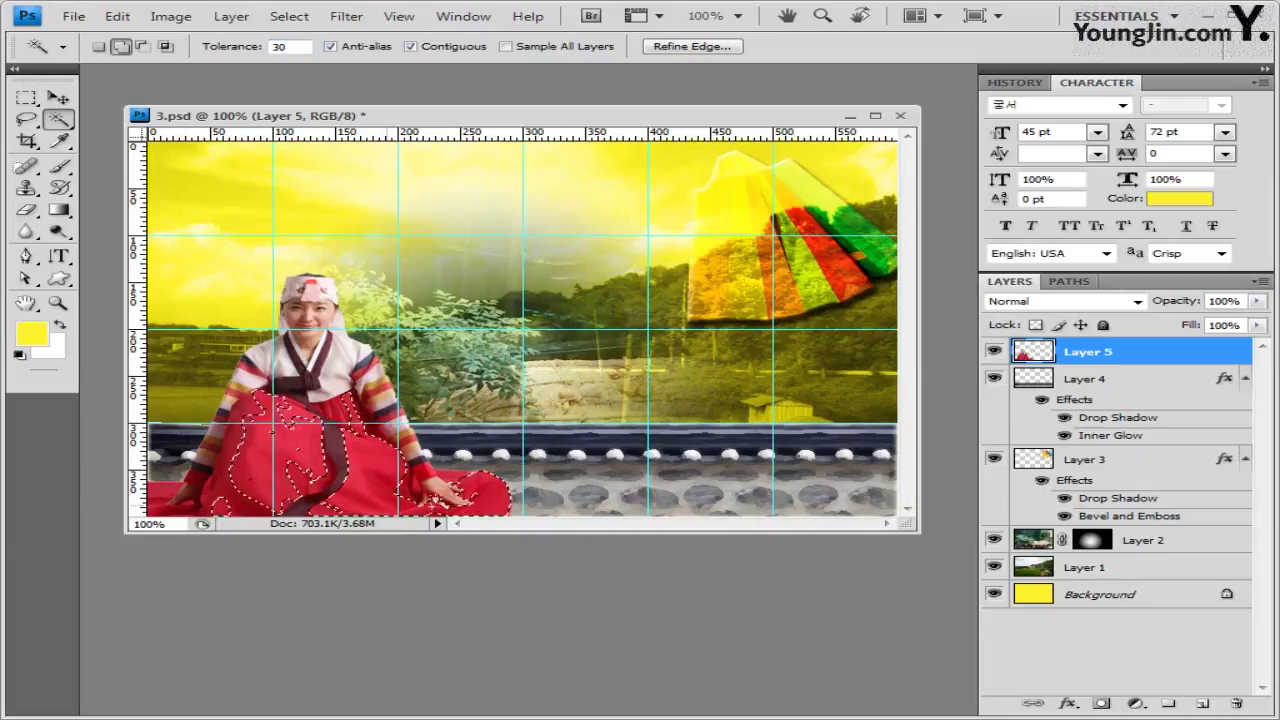
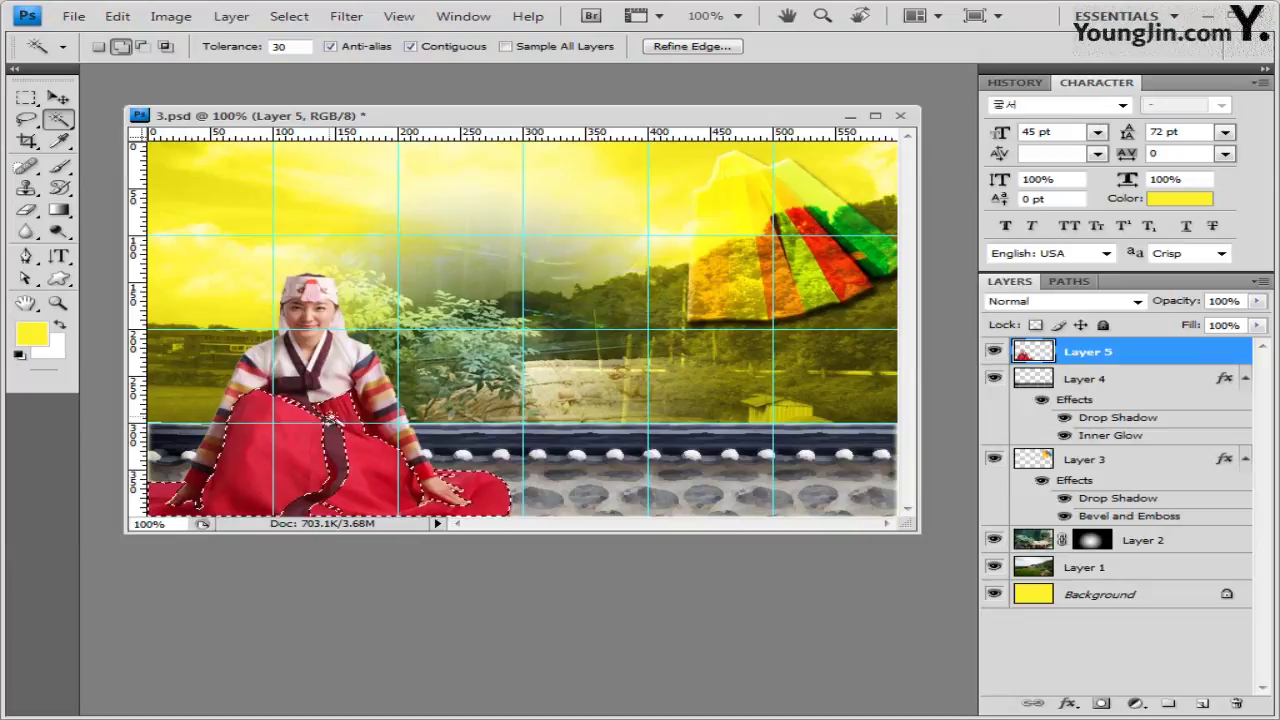
{"action": "left_click", "coordinate": [455, 487], "text": "shift"}
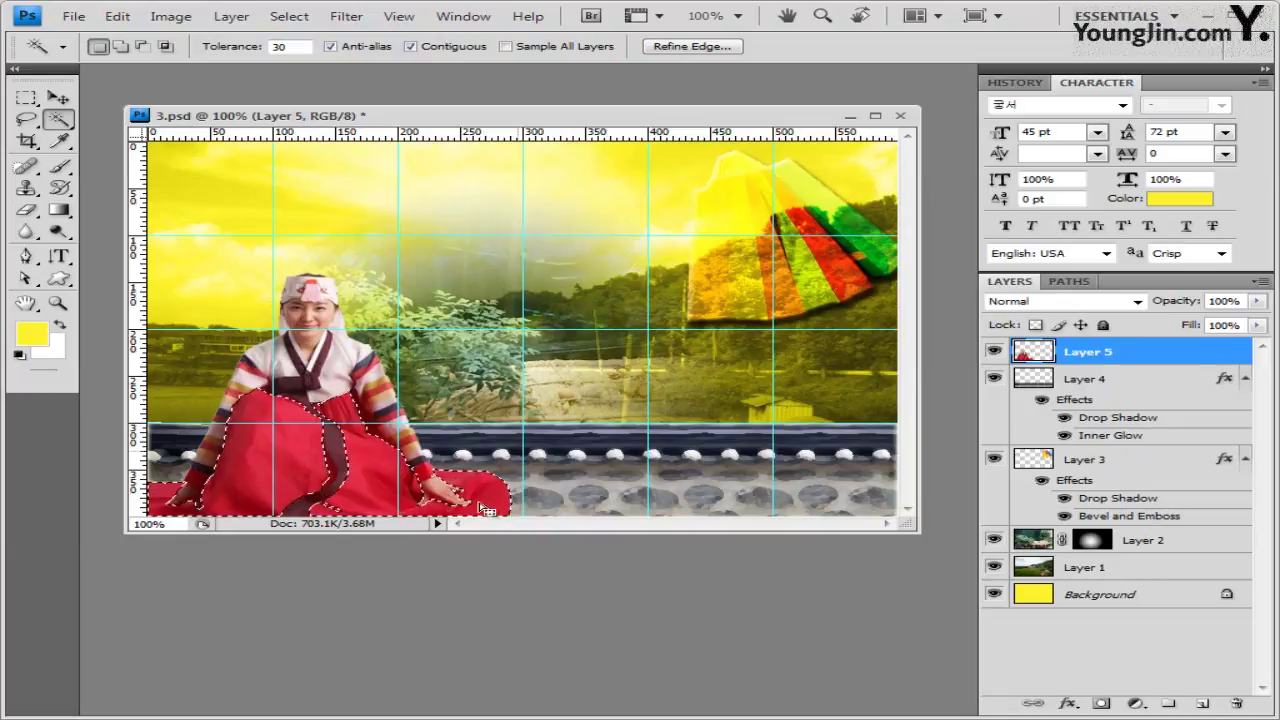
Recolor the selected skirt bright blue with a Hue/Saturation adjustment layer, using Colorize and increased saturation
{"action": "left_click", "coordinate": [1135, 703]}
{"action": "left_click", "coordinate": [1150, 496]}
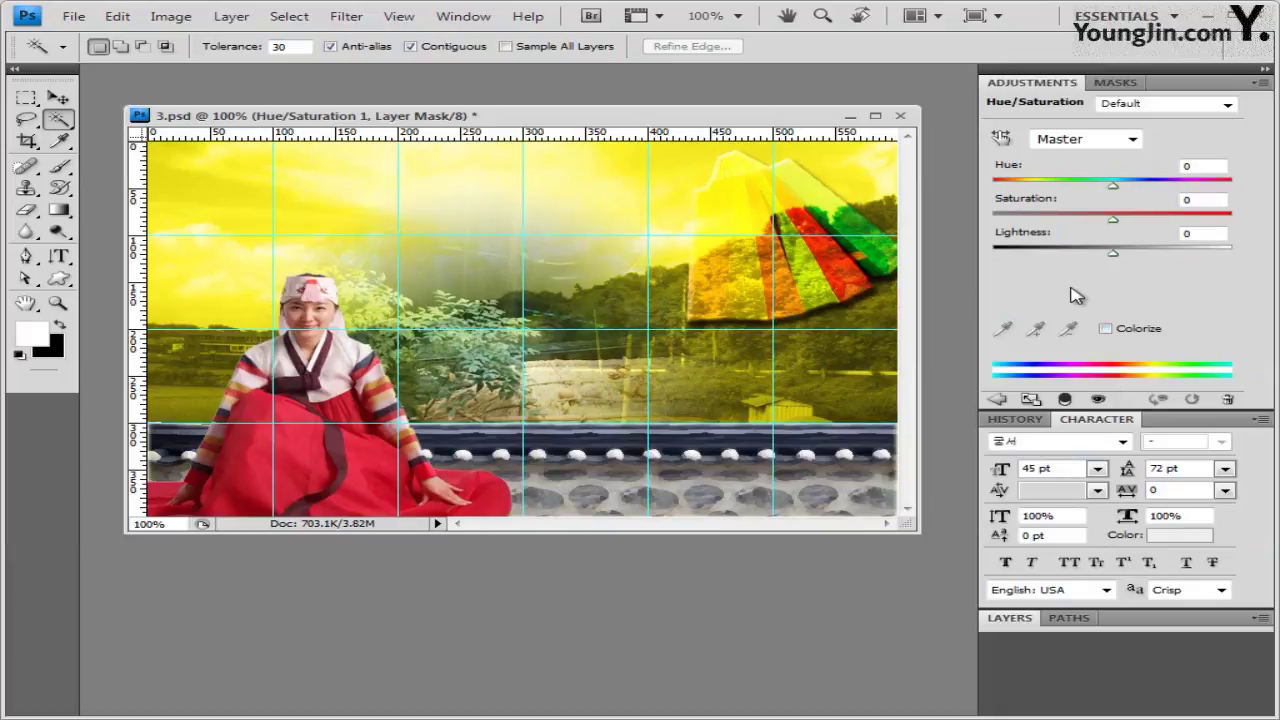
{"action": "left_click", "coordinate": [1105, 329]}
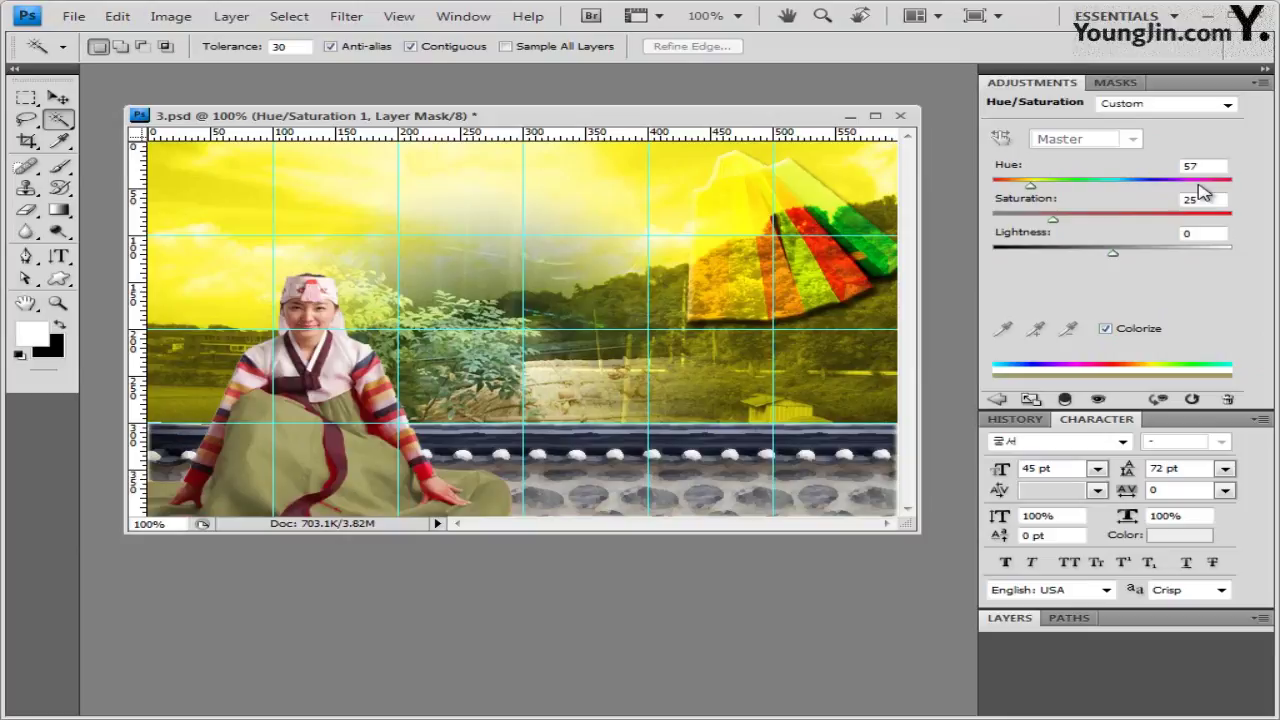
{"action": "left_click_drag", "start_coordinate": [1205, 193], "coordinate": [1133, 193]}
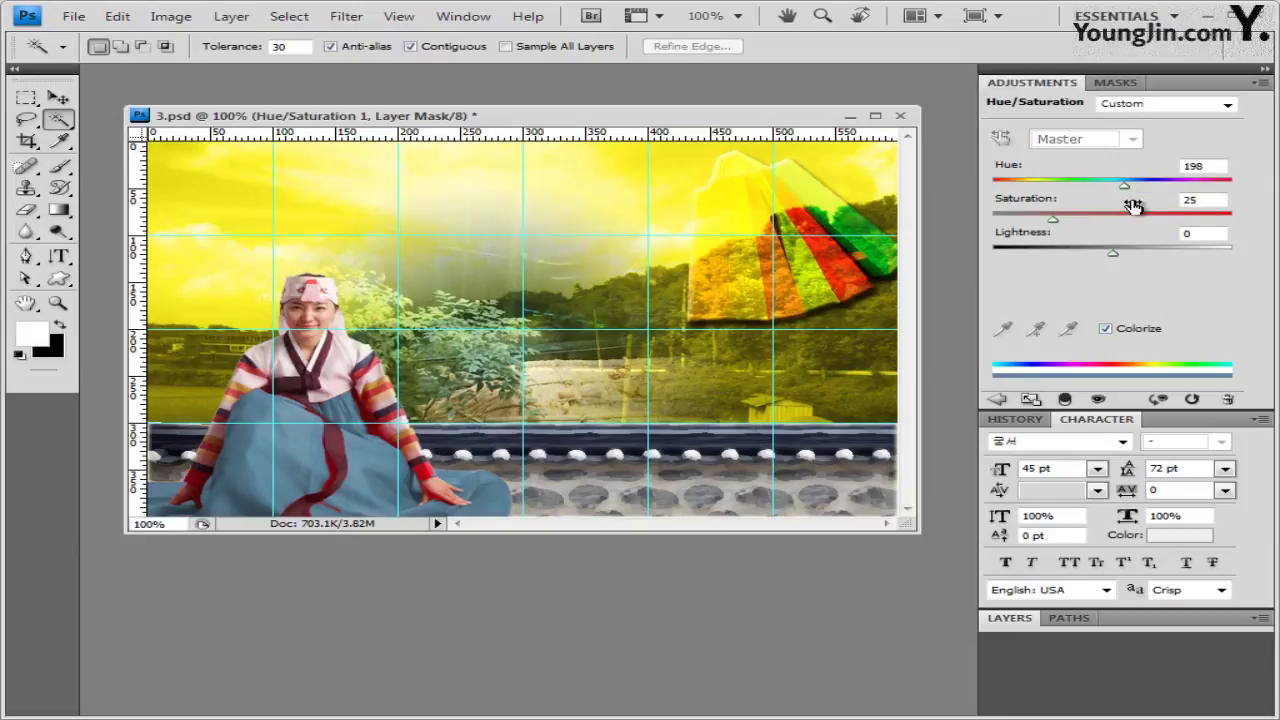
{"action": "left_click", "coordinate": [1200, 166]}
{"action": "left_click", "coordinate": [1051, 220]}
{"action": "left_click_drag", "start_coordinate": [1055, 221], "coordinate": [1166, 223]}
{"action": "left_click", "coordinate": [1259, 84]}
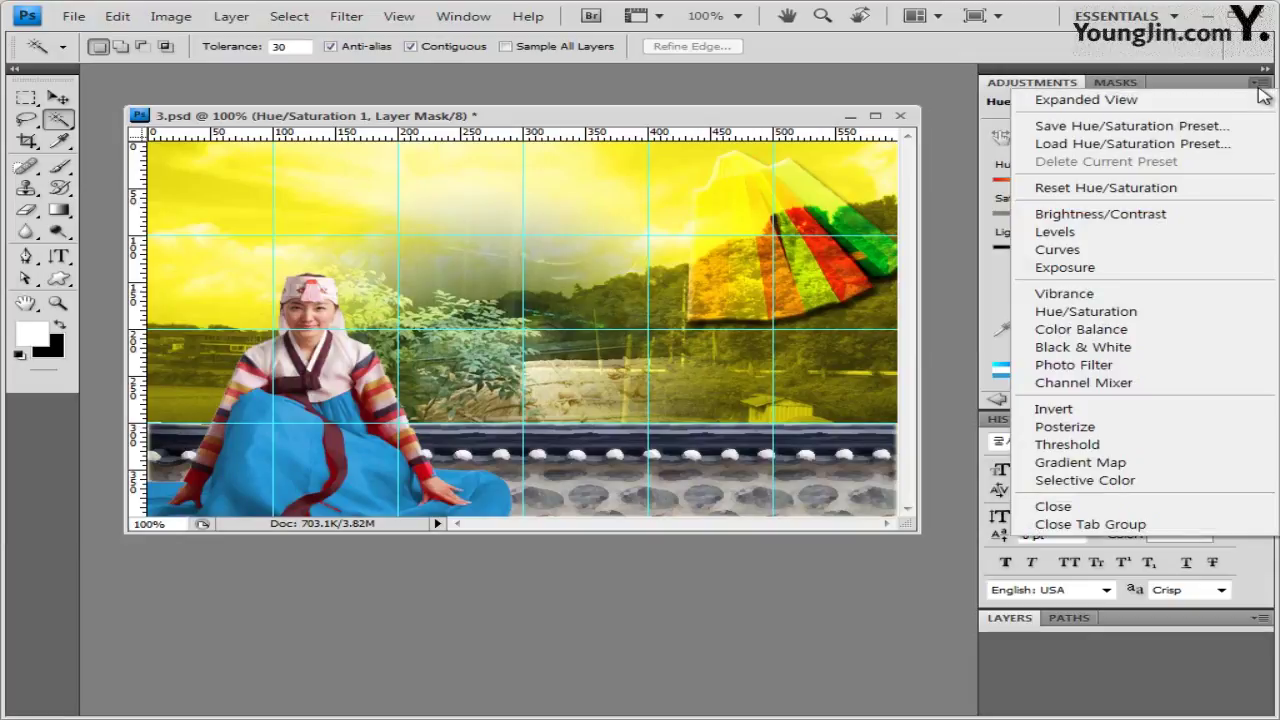
{"action": "left_click", "coordinate": [1188, 527]}
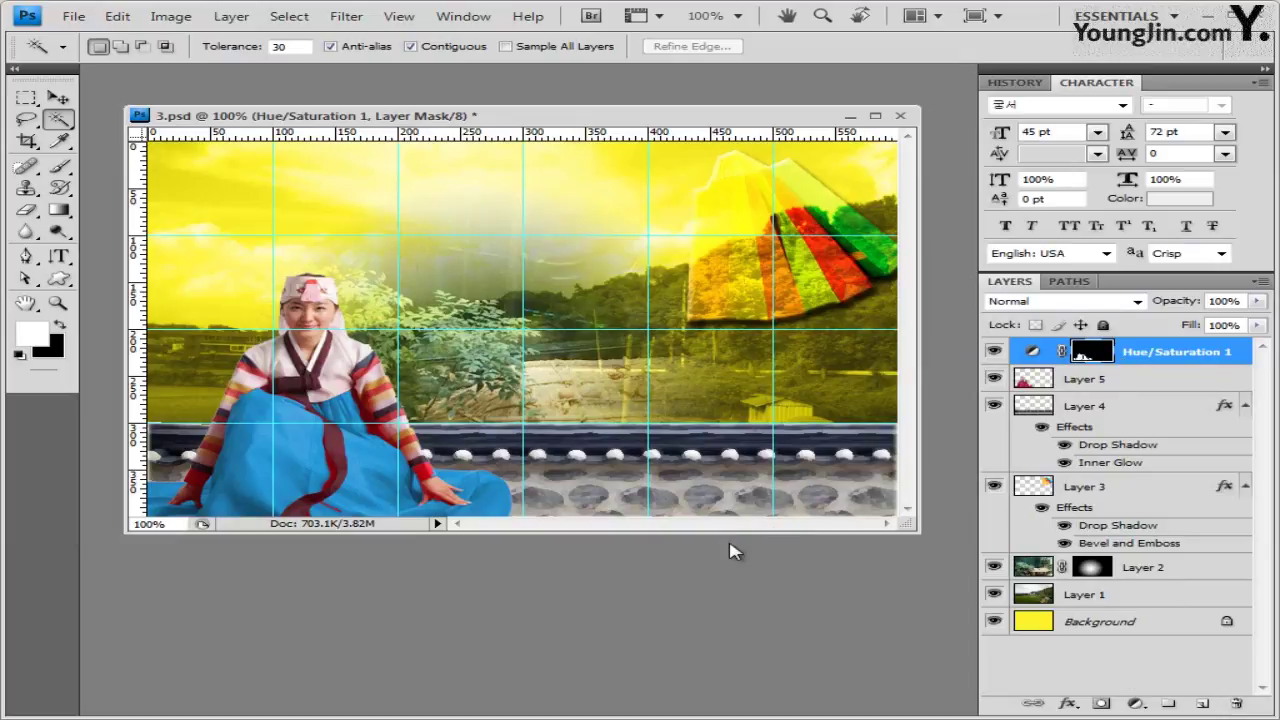
Add Outer Glow and Drop Shadow effects with default settings to the woman's Layer 5
{"action": "left_click", "coordinate": [1108, 381]}
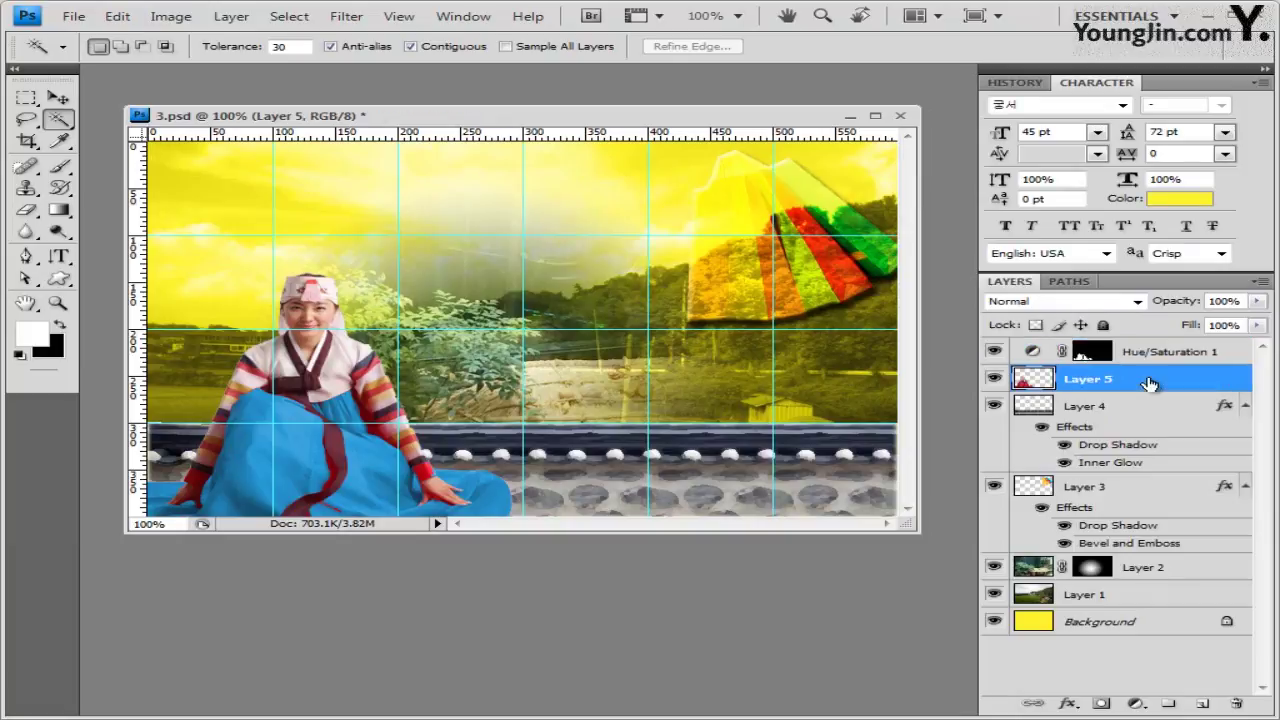
{"action": "left_click", "coordinate": [1068, 703]}
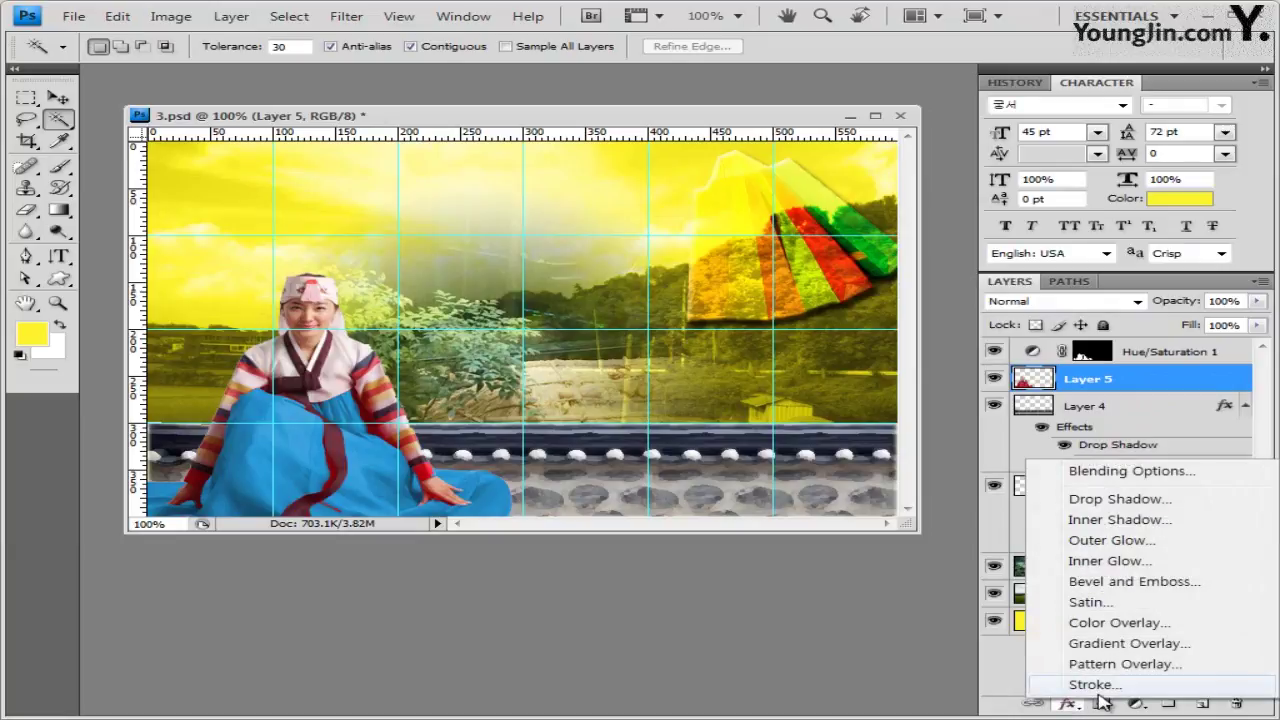
{"action": "left_click", "coordinate": [1139, 541]}
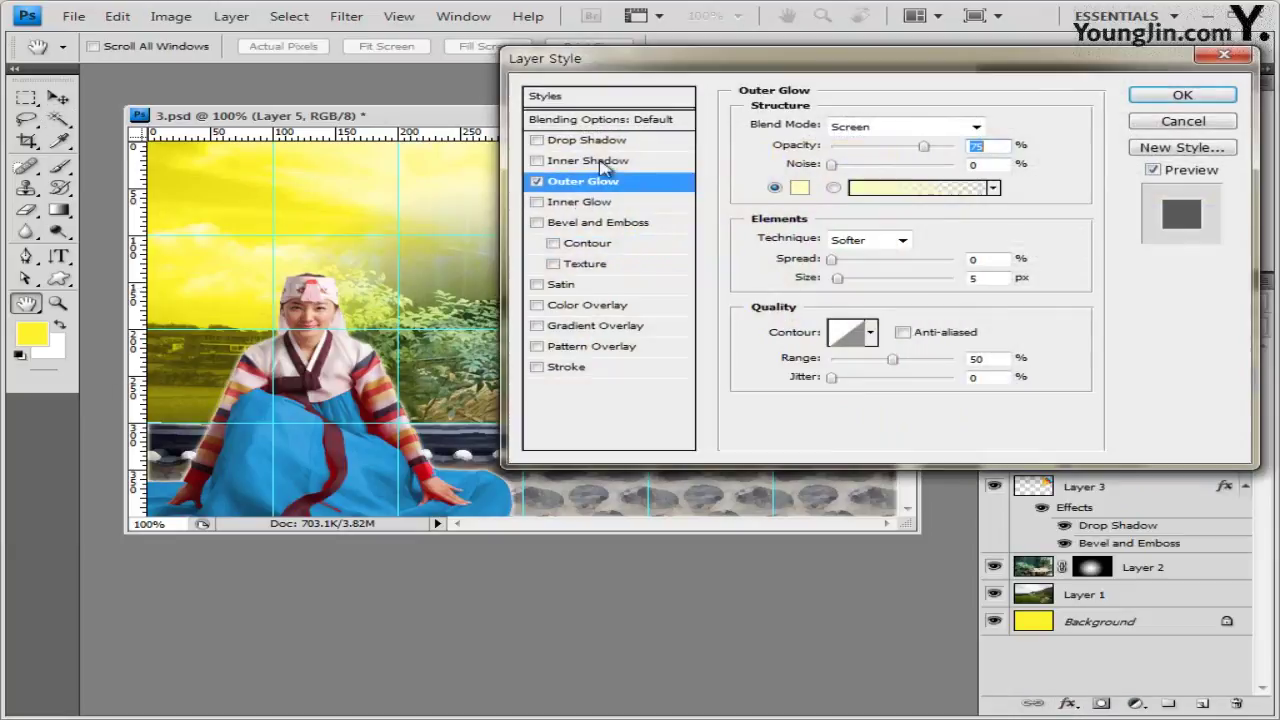
{"action": "left_click", "coordinate": [605, 143]}
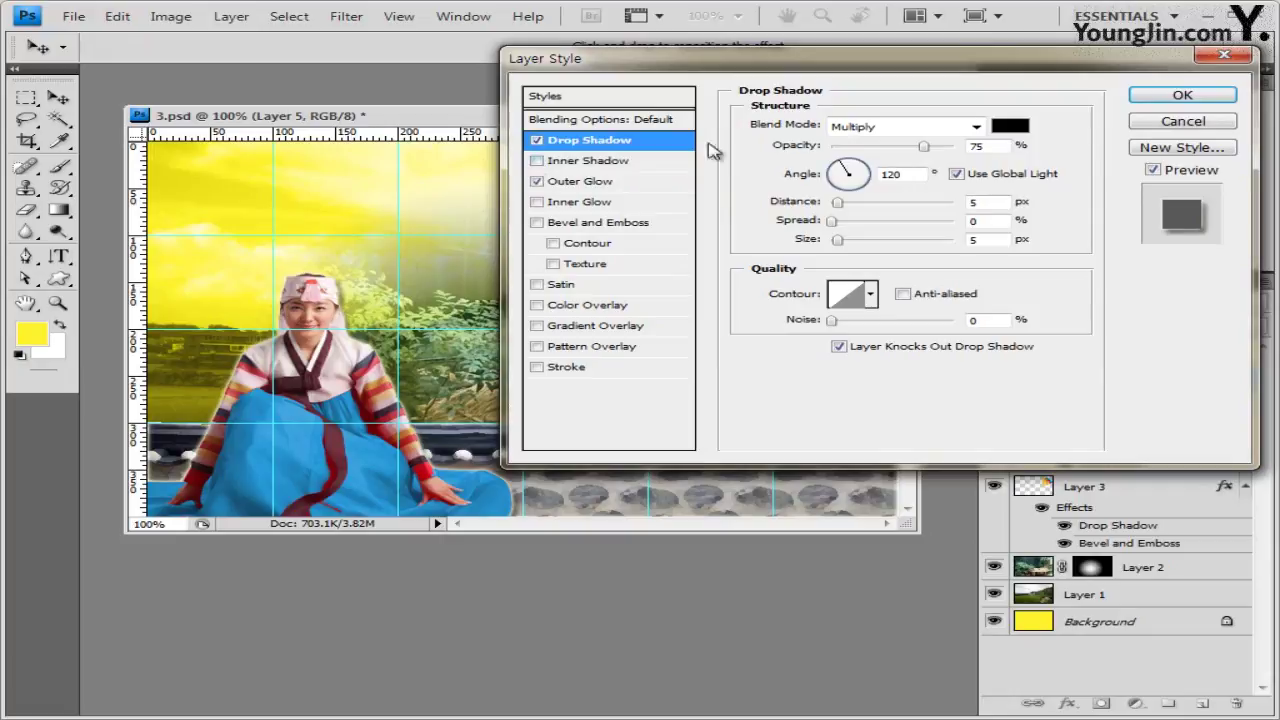
{"action": "left_click", "coordinate": [1203, 100]}
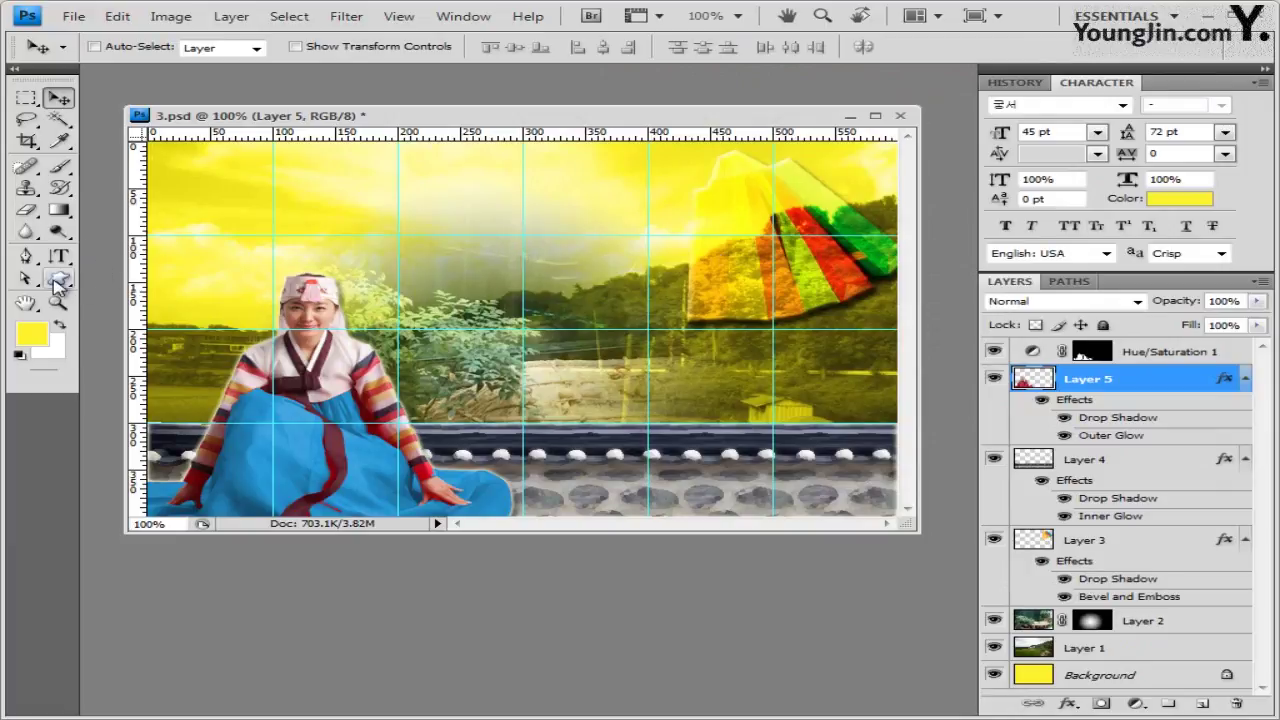
Load the Ornaments set for the Custom Shape tool and choose the Hedera 1 shape
{"action": "left_click_drag", "start_coordinate": [57, 283], "coordinate": [70, 275]}
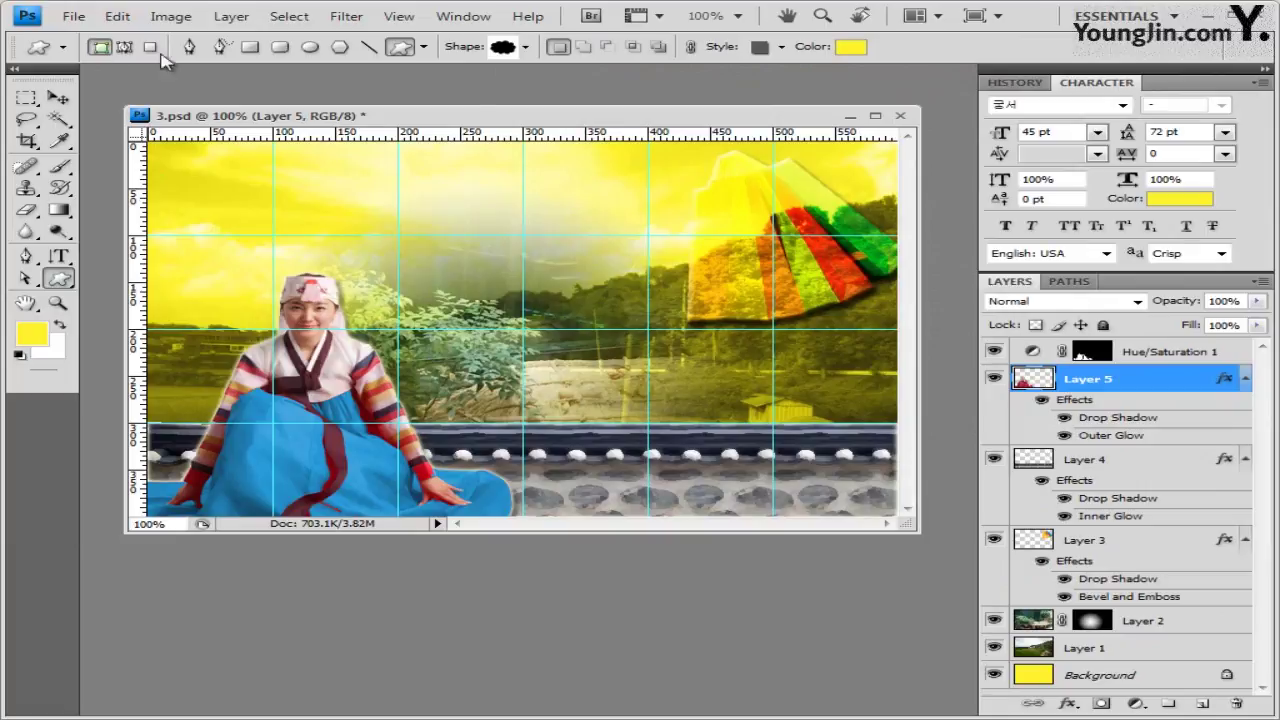
{"action": "left_click", "coordinate": [525, 48]}
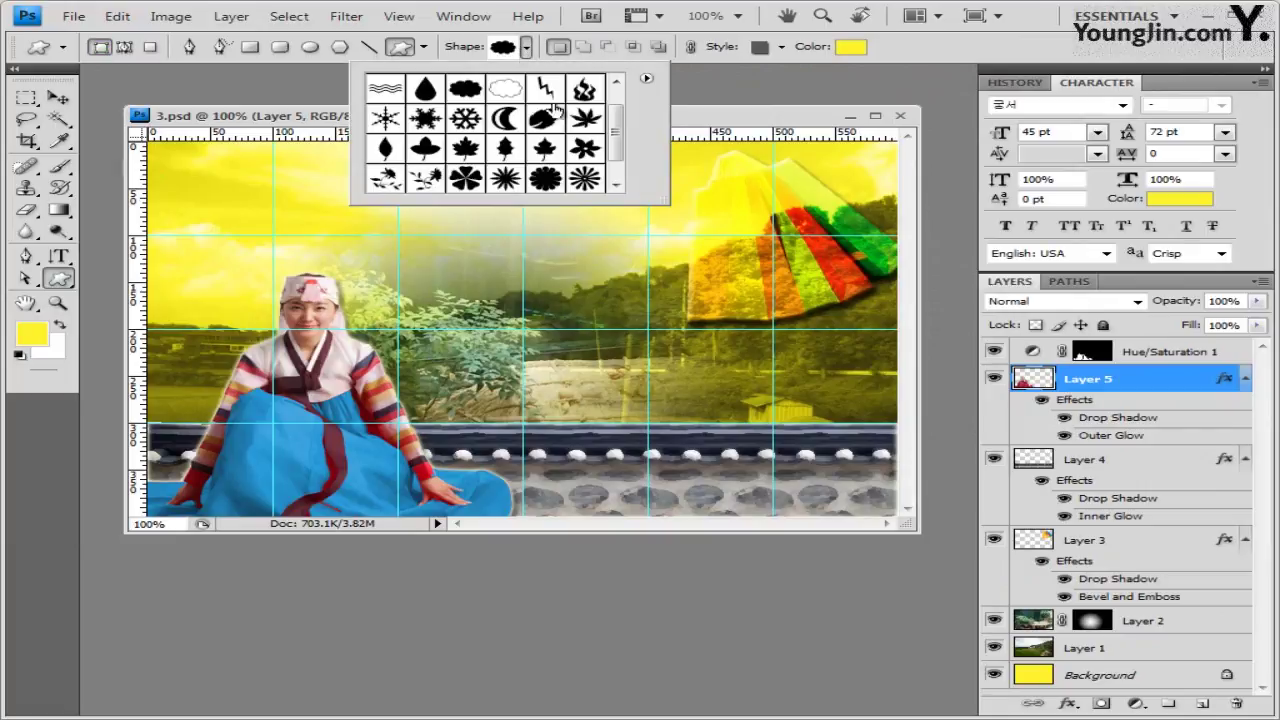
{"action": "left_click", "coordinate": [647, 81]}
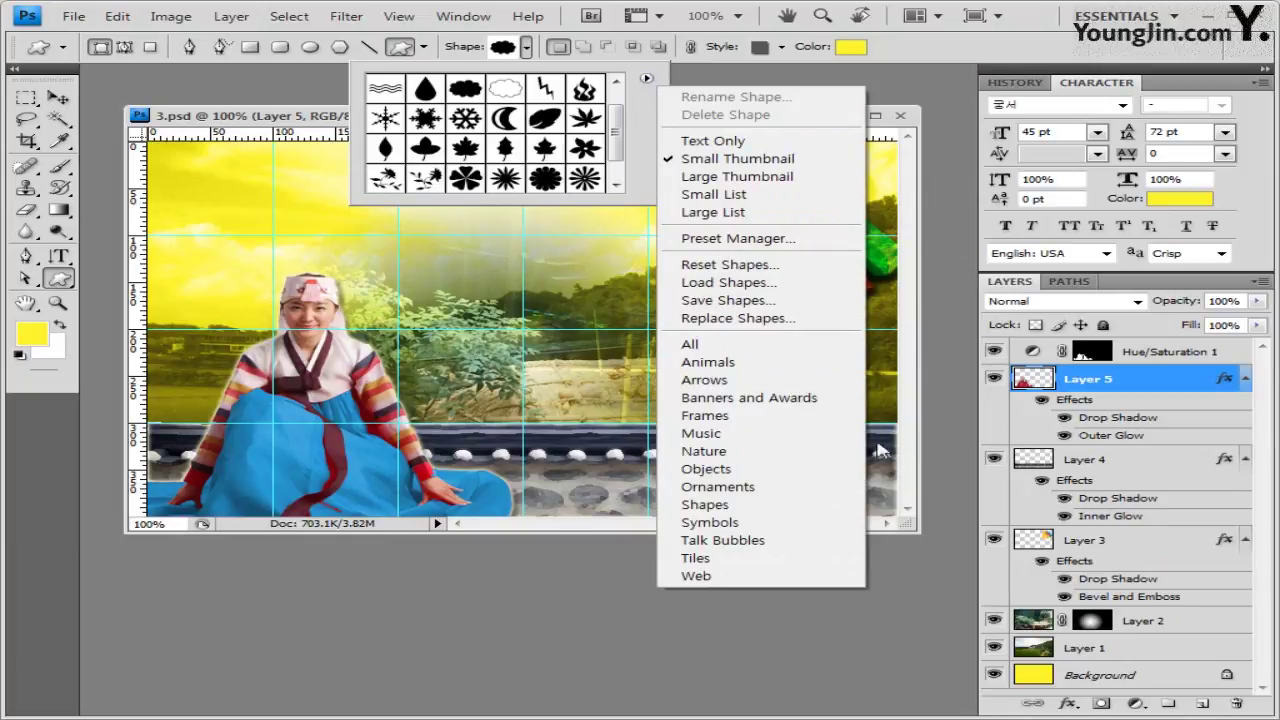
{"action": "left_click", "coordinate": [782, 490]}
{"action": "left_click", "coordinate": [712, 430]}
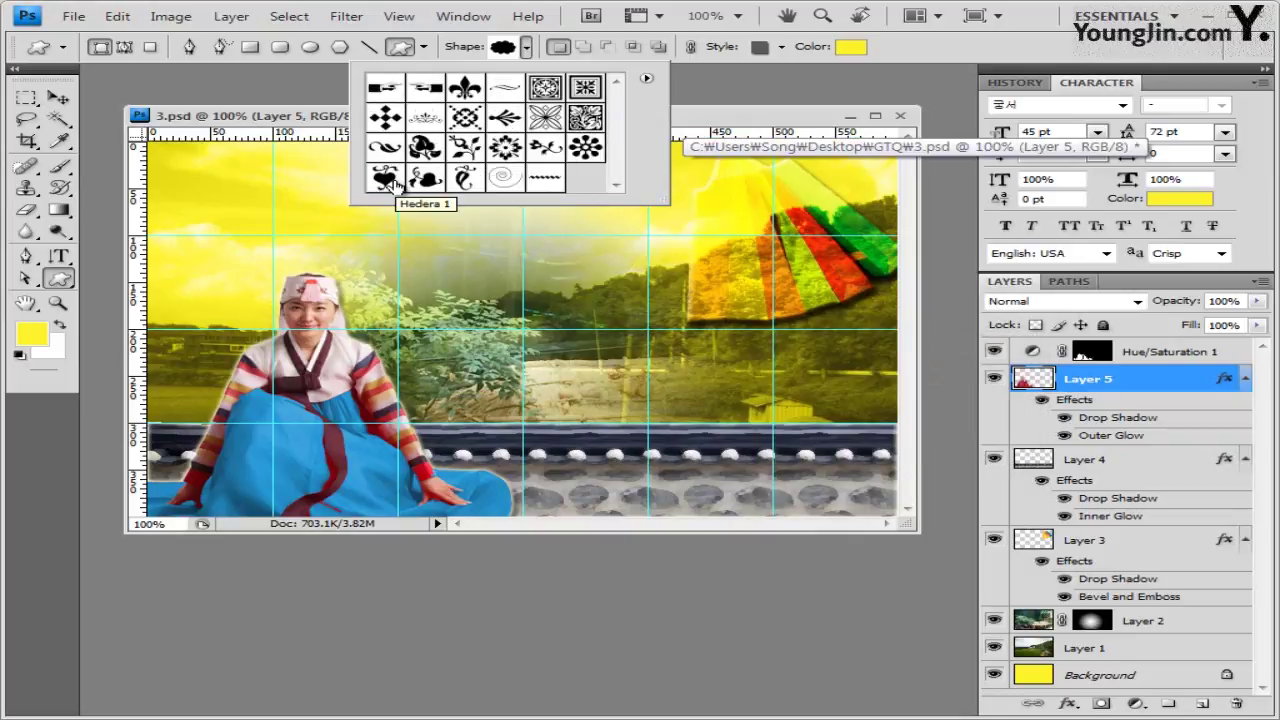
{"action": "left_click", "coordinate": [385, 179]}
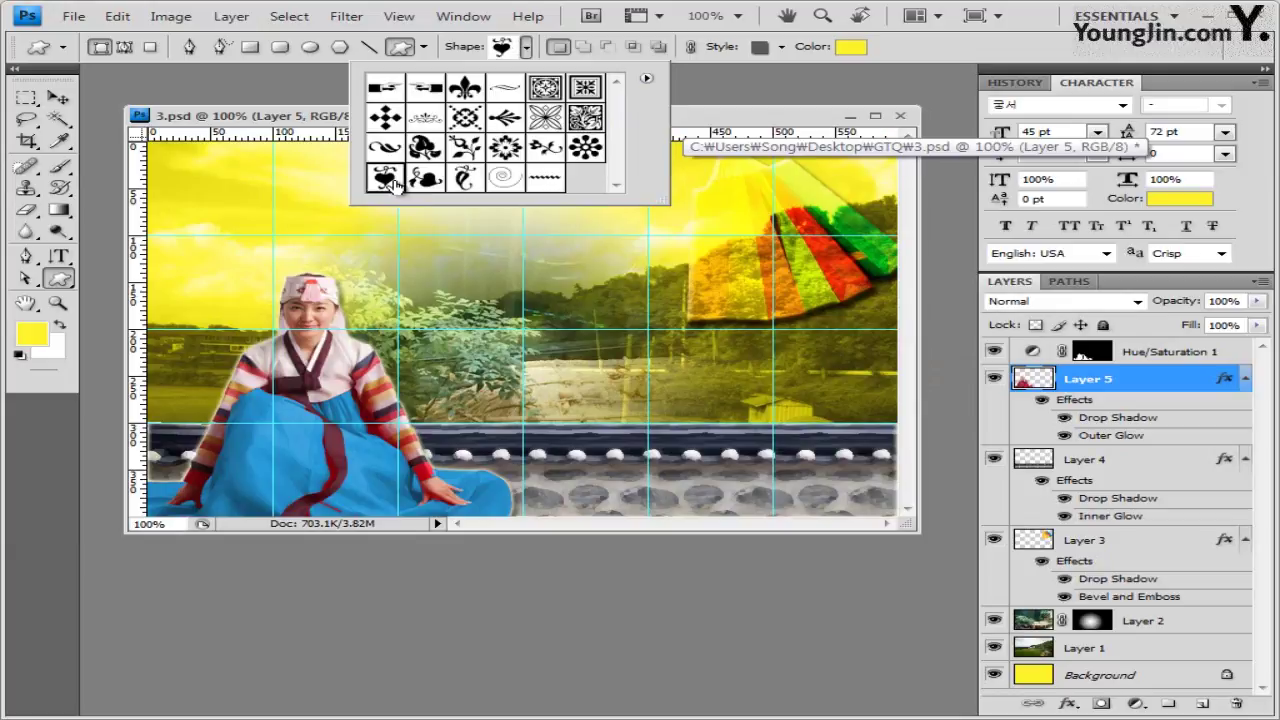
{"action": "left_click", "coordinate": [341, 122]}
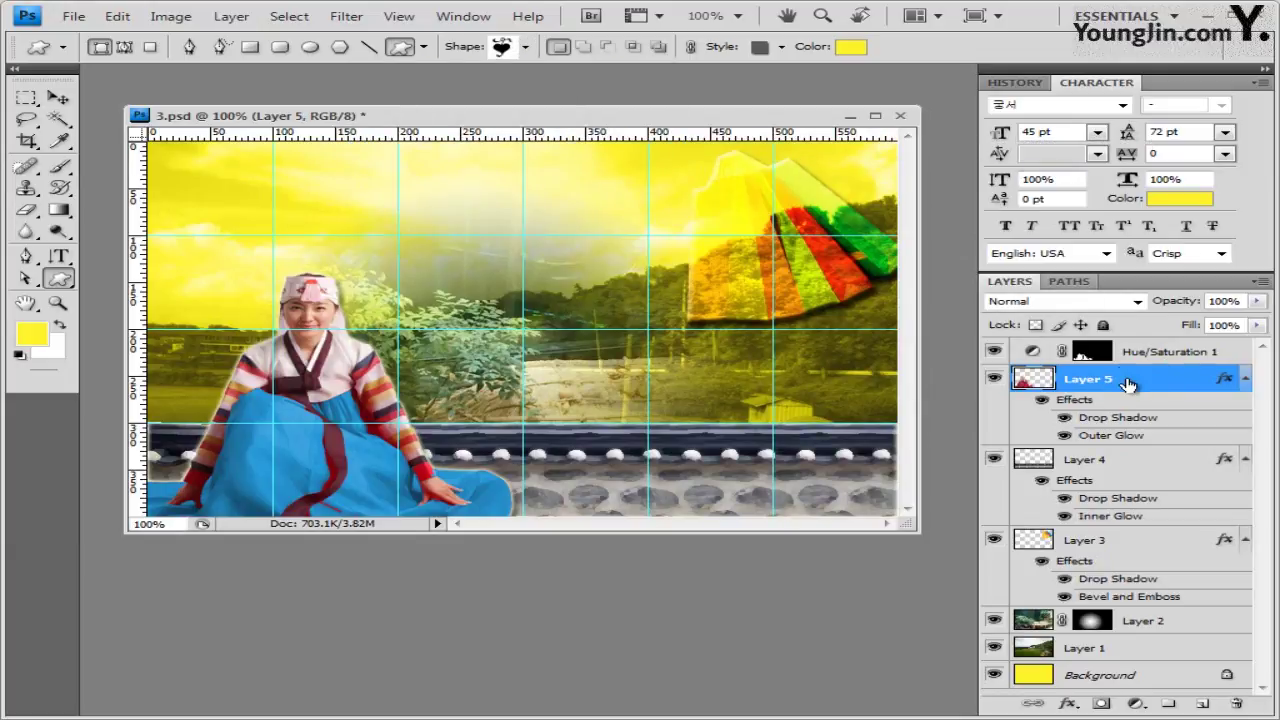
Draw a small yellow Hedera 1 shape above the Hue/Saturation 1 layer, just over the woman's outstretched hand, and clear its layer style
{"action": "left_click", "coordinate": [1192, 350]}
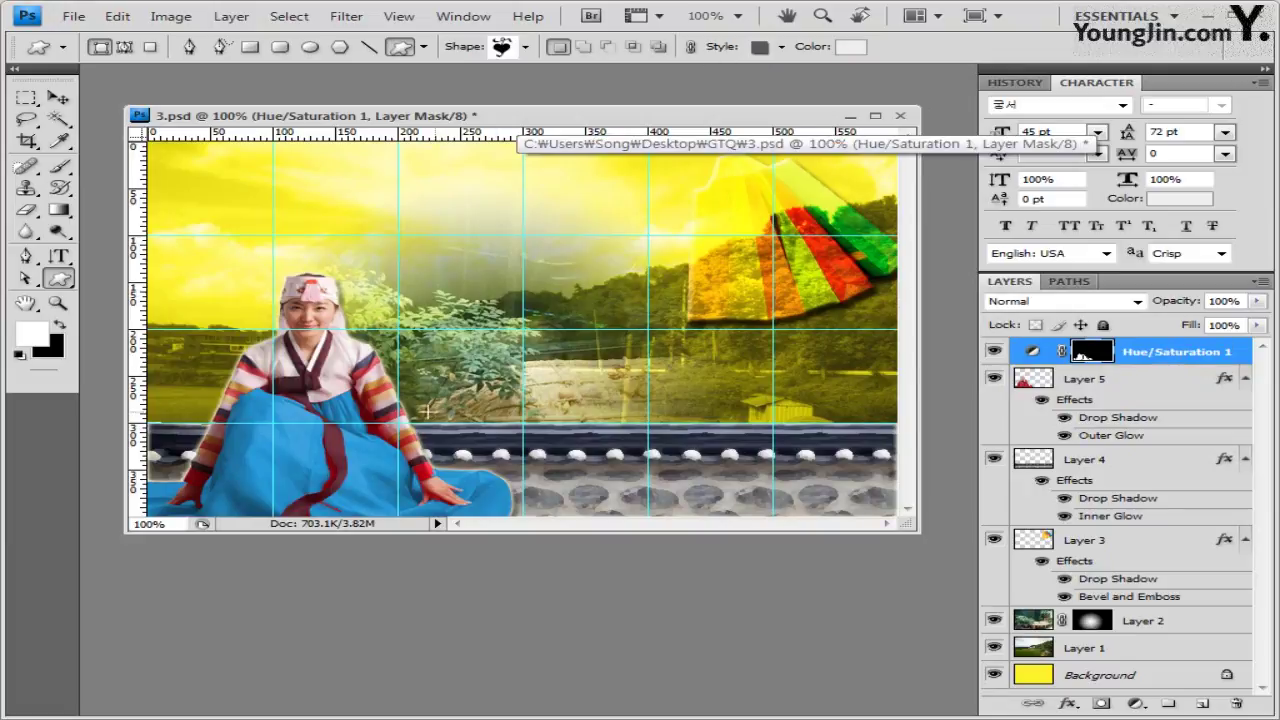
{"action": "left_click_drag", "start_coordinate": [441, 410], "coordinate": [485, 448]}
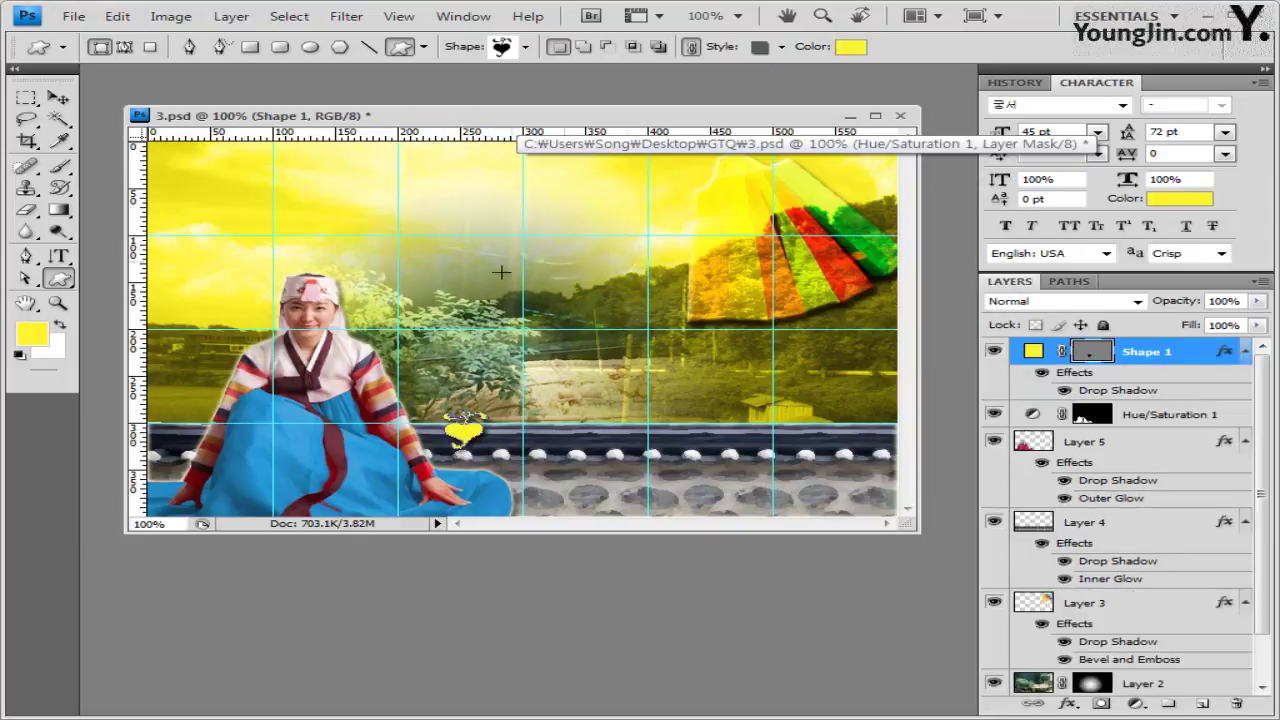
{"action": "left_click", "coordinate": [782, 46]}
{"action": "left_click", "coordinate": [643, 88]}
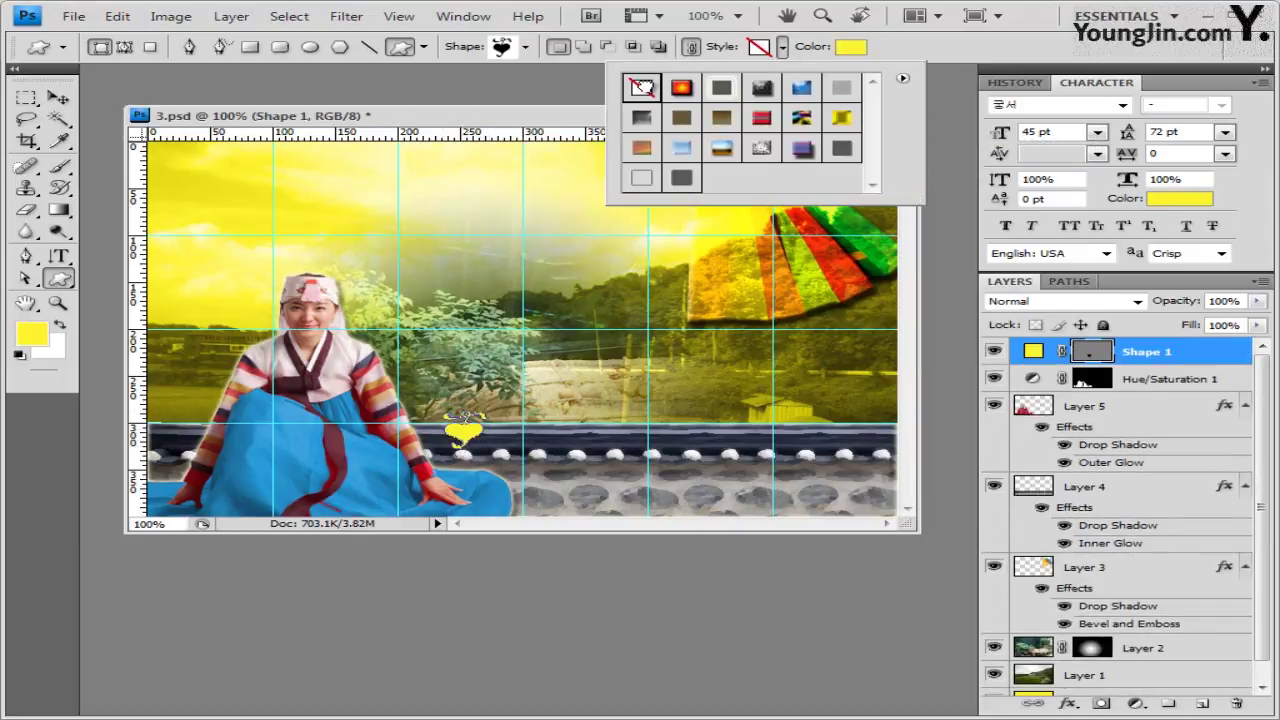
Set the Hedera shape's fill color to 66d800 and add an Inner Glow effect with default settings
{"action": "left_click", "coordinate": [851, 46]}
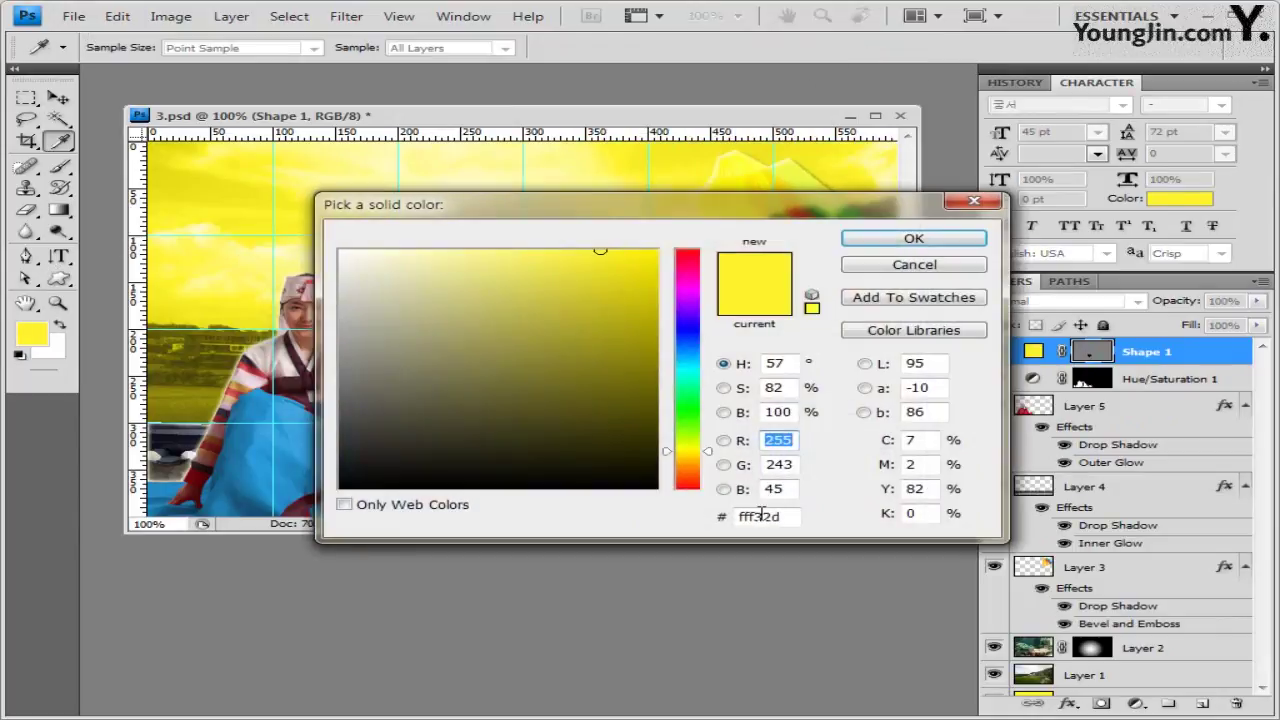
{"action": "left_click_drag", "start_coordinate": [785, 515], "coordinate": [377, 549]}
{"action": "type", "text": "66d800"}
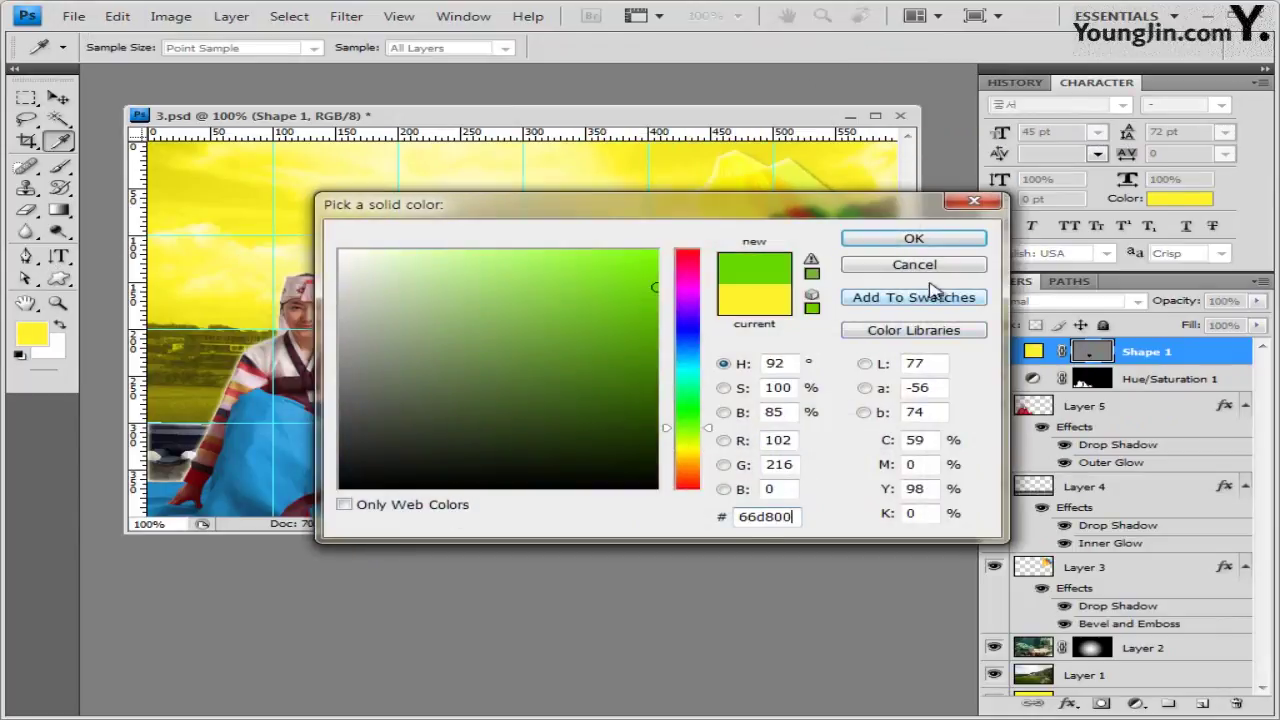
{"action": "left_click", "coordinate": [928, 239]}
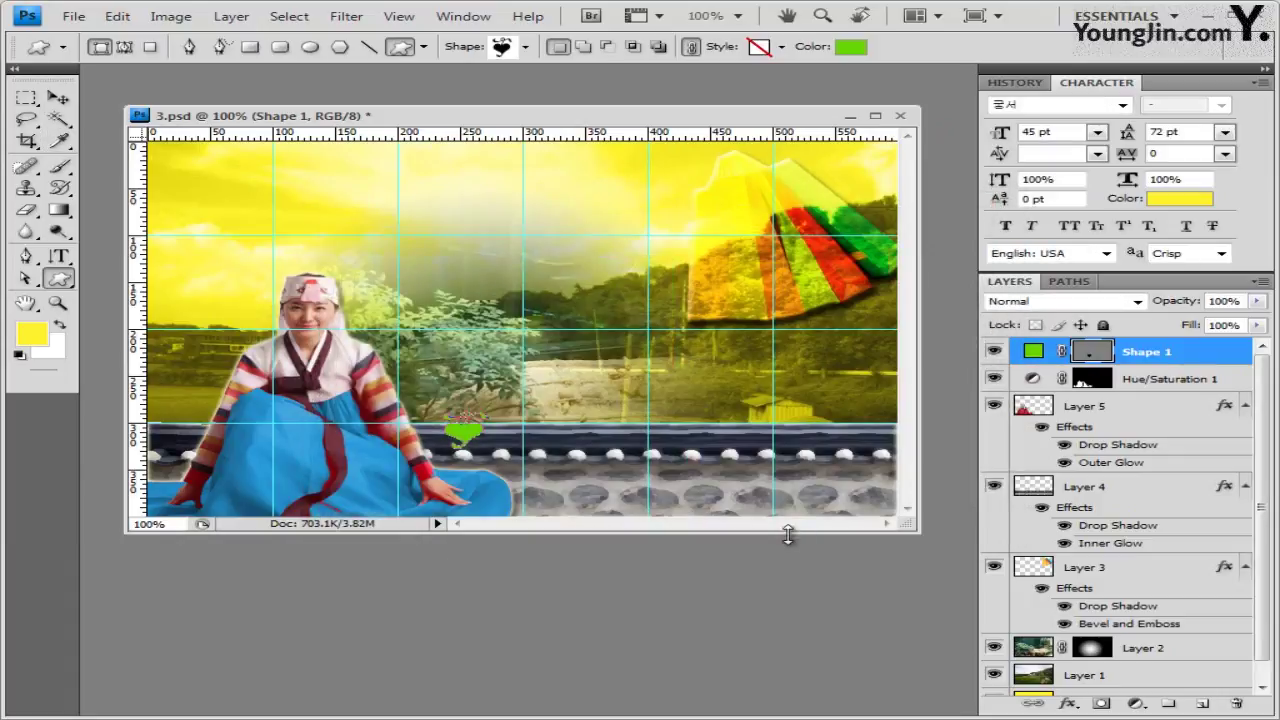
{"action": "left_click", "coordinate": [1068, 703]}
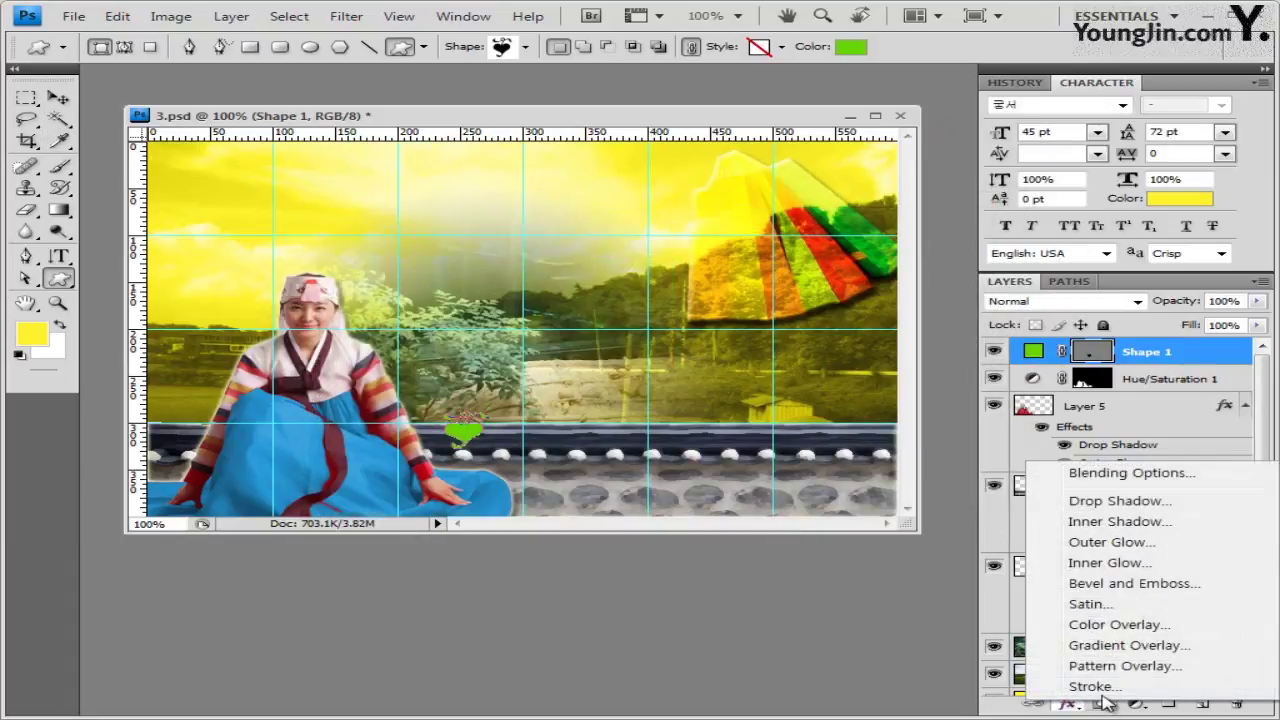
{"action": "left_click", "coordinate": [1136, 565]}
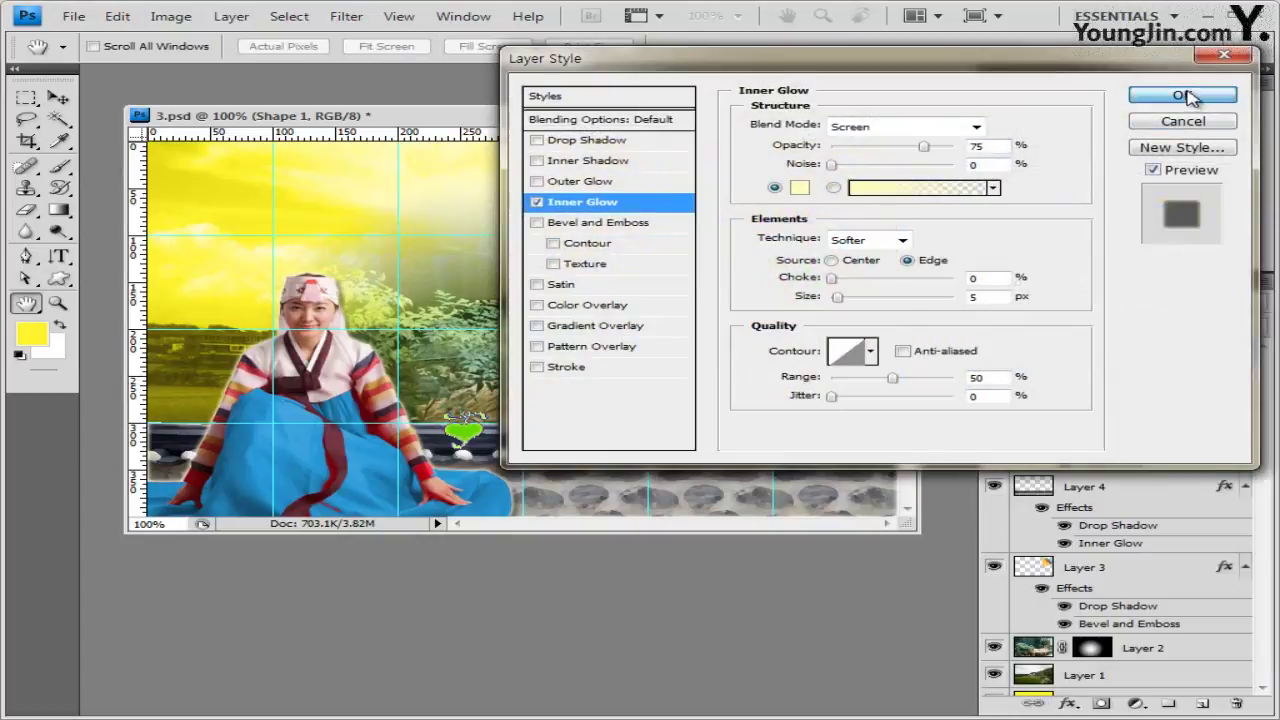
{"action": "left_click", "coordinate": [1172, 96]}
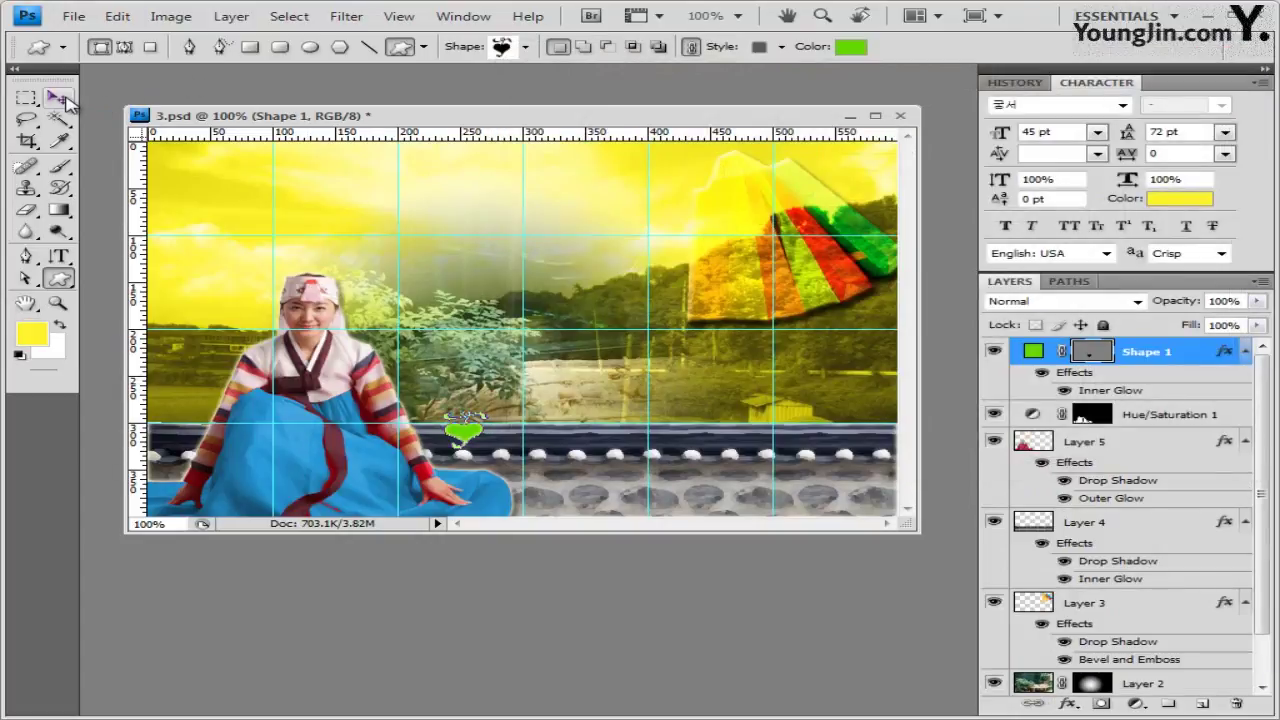
Transform the light green Hedera shape: rotate it about -35.5°, scale it to about 111% width and 138.8% height, and shift it toward the wall
{"action": "key", "text": "ctrl+t"}
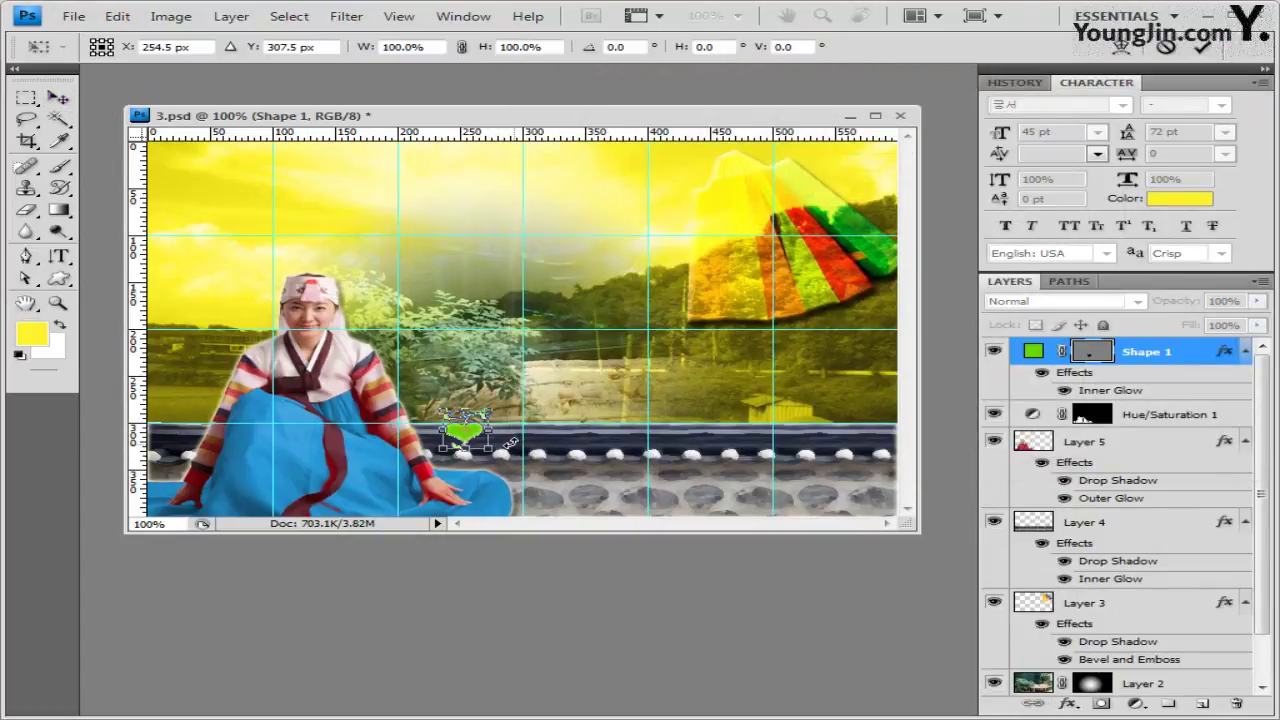
{"action": "left_click_drag", "start_coordinate": [503, 442], "coordinate": [508, 451]}
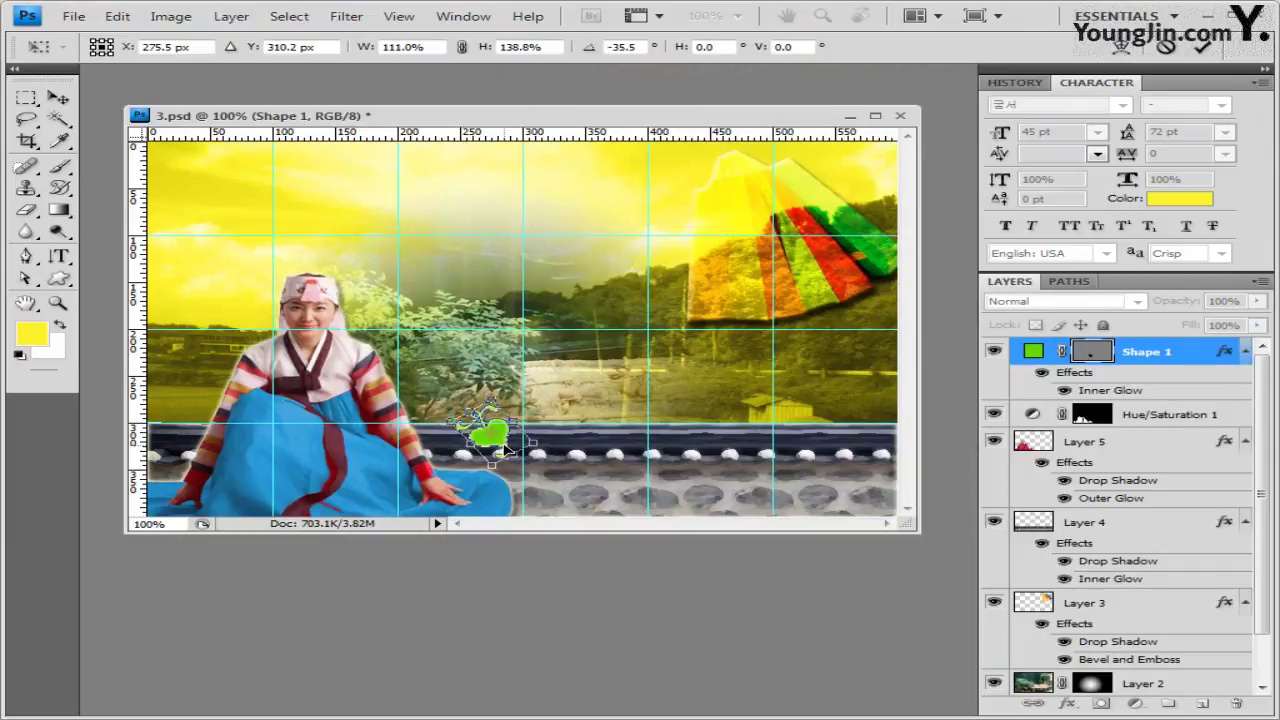
{"action": "key", "text": "Return"}
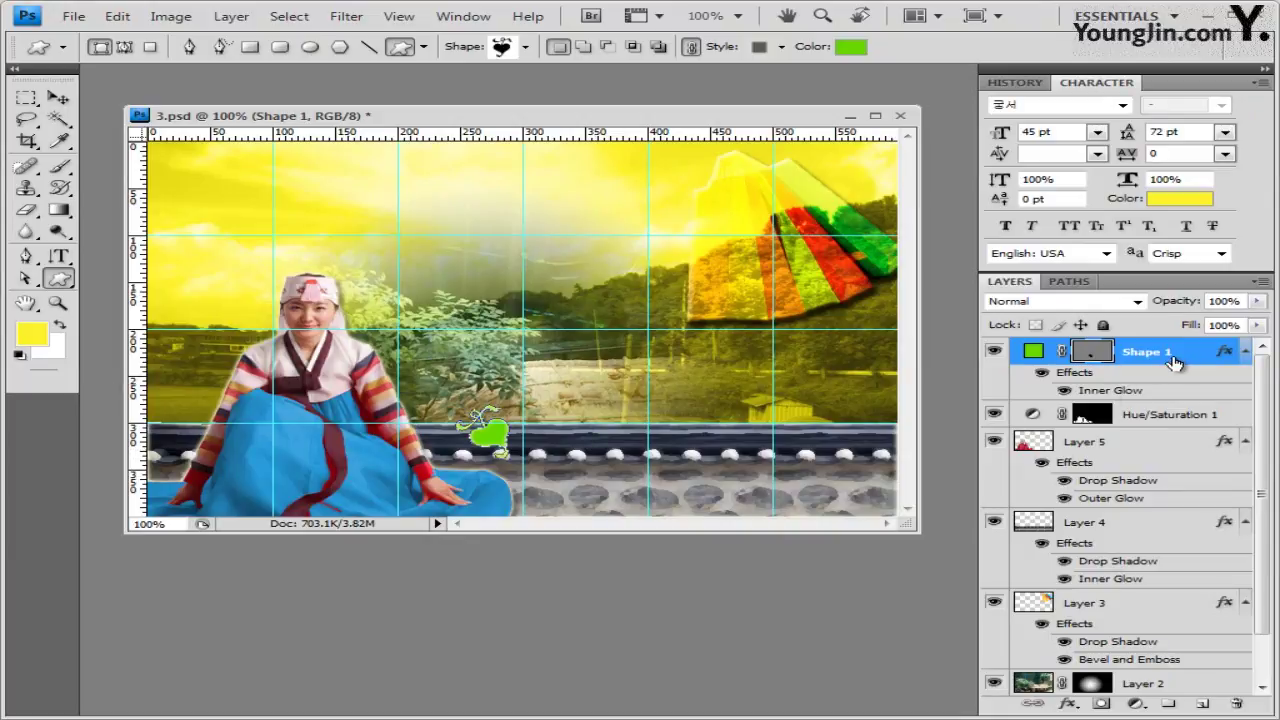
Duplicate the Shape 1 layer and set the copy's fill color to 408900
{"action": "key", "text": "ctrl+j"}
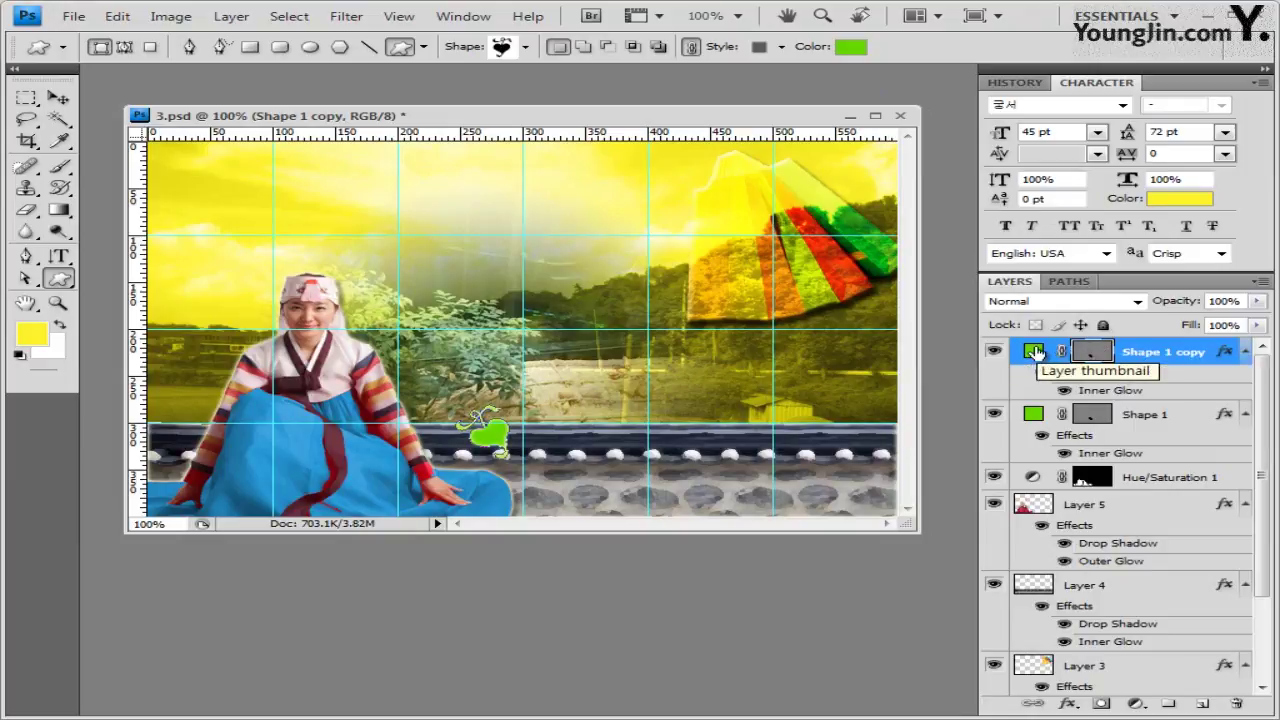
{"action": "double_click", "coordinate": [1035, 352]}
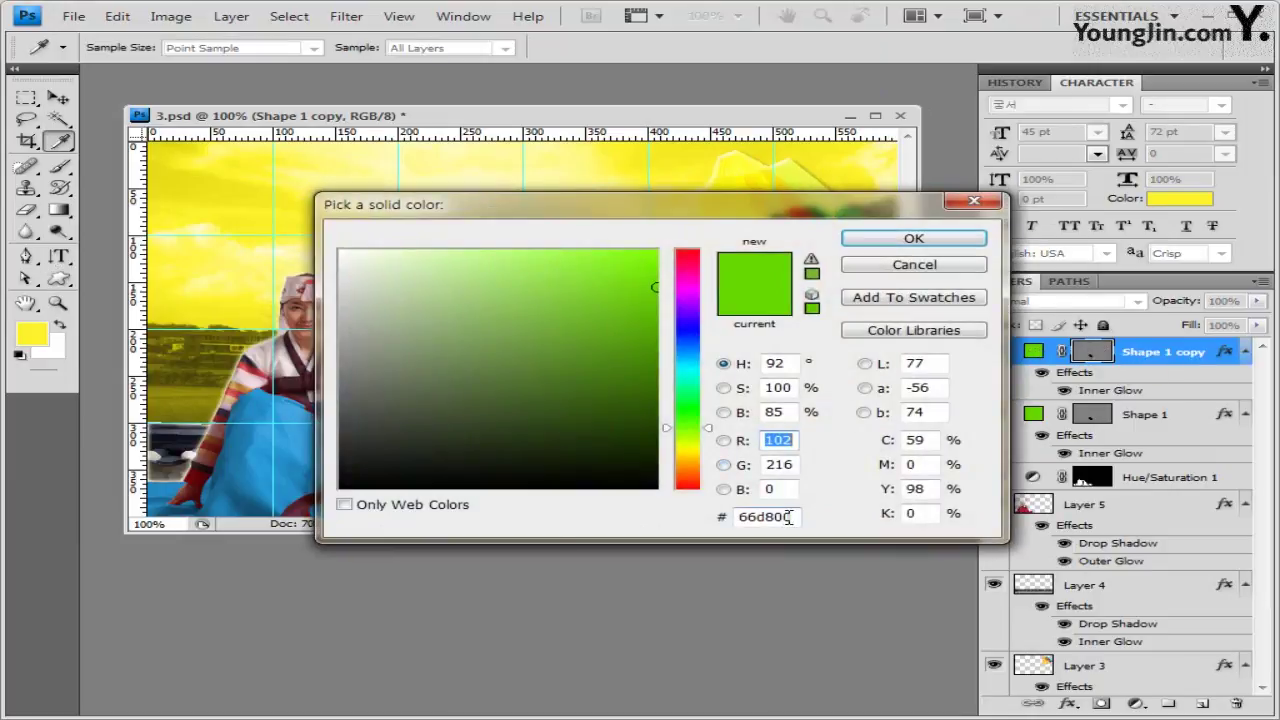
{"action": "double_click", "coordinate": [788, 517]}
{"action": "type", "text": "408900"}
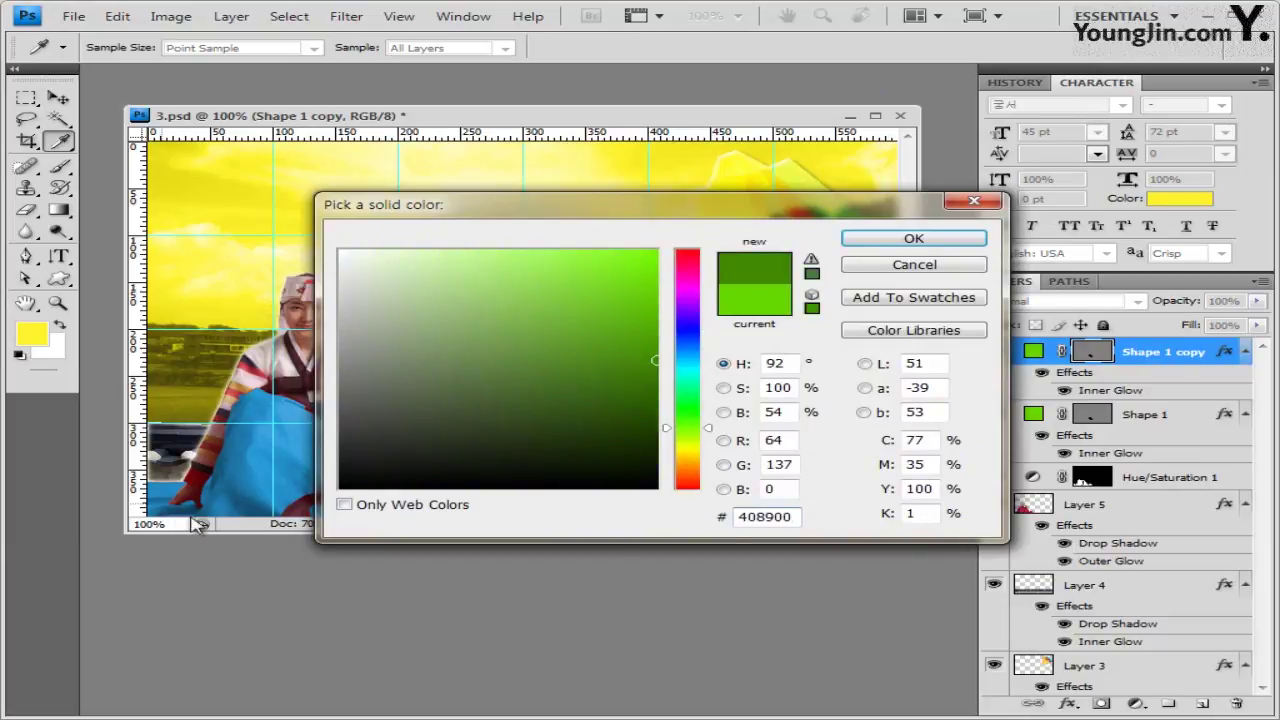
{"action": "left_click", "coordinate": [935, 240]}
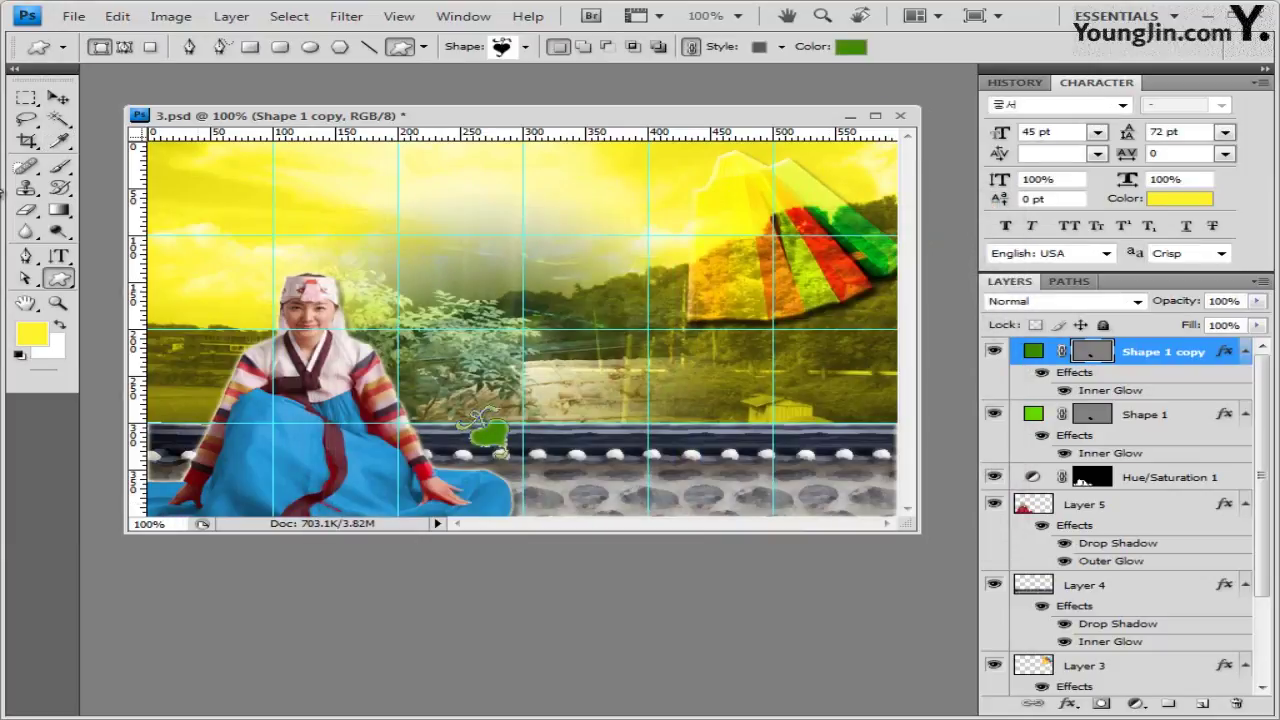
Move the dark green Hedera copy left toward the woman's hand, then rotate and resize it so it overlaps the light green one
{"action": "left_click", "coordinate": [58, 97]}
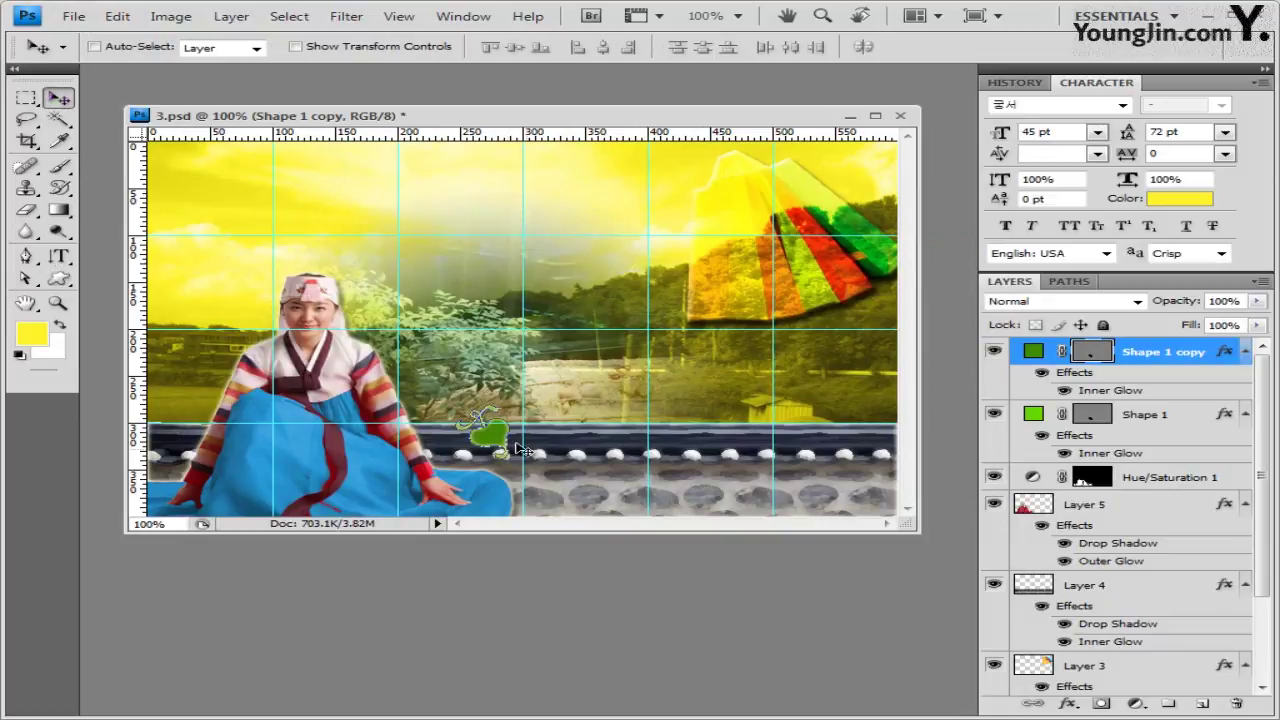
{"action": "left_click_drag", "start_coordinate": [499, 450], "coordinate": [472, 452]}
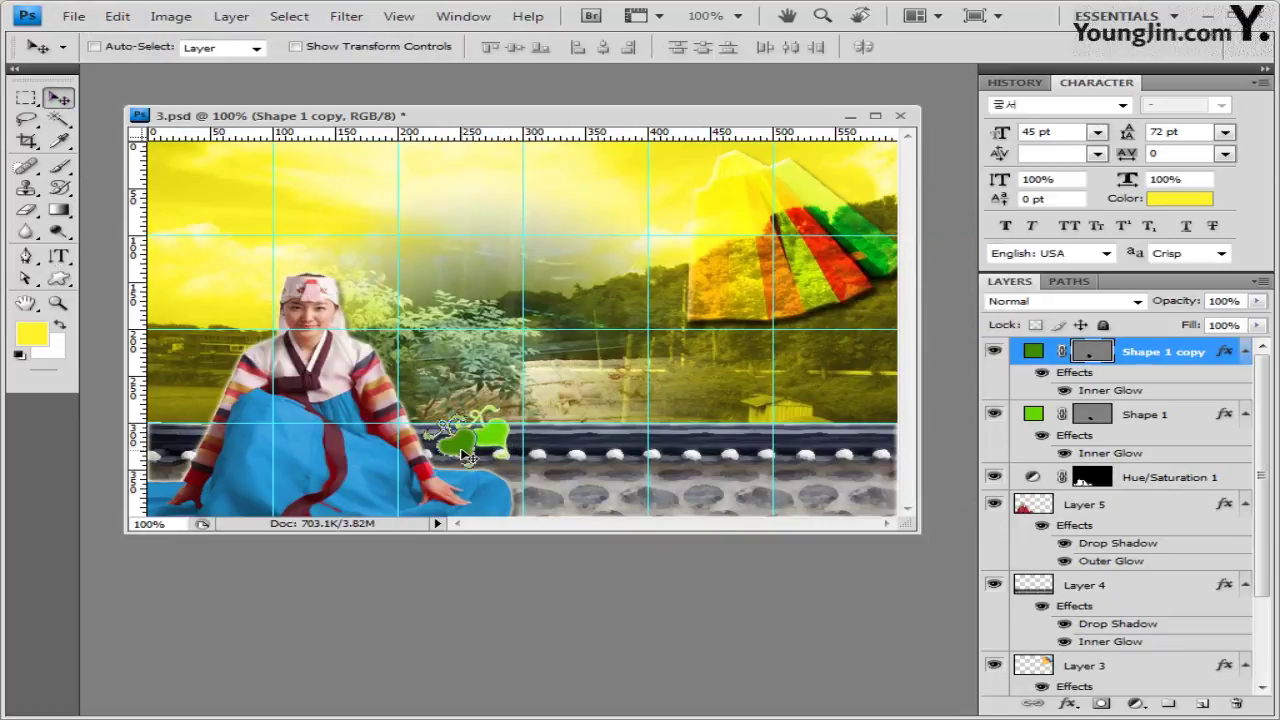
{"action": "key", "text": "ctrl+t"}
{"action": "mouse_move", "coordinate": [514, 478]}
{"action": "left_mouse_down"}
{"action": "mouse_move", "coordinate": [463, 492]}
{"action": "mouse_move", "coordinate": [505, 484]}
{"action": "left_mouse_up"}
{"action": "key", "text": "Return"}
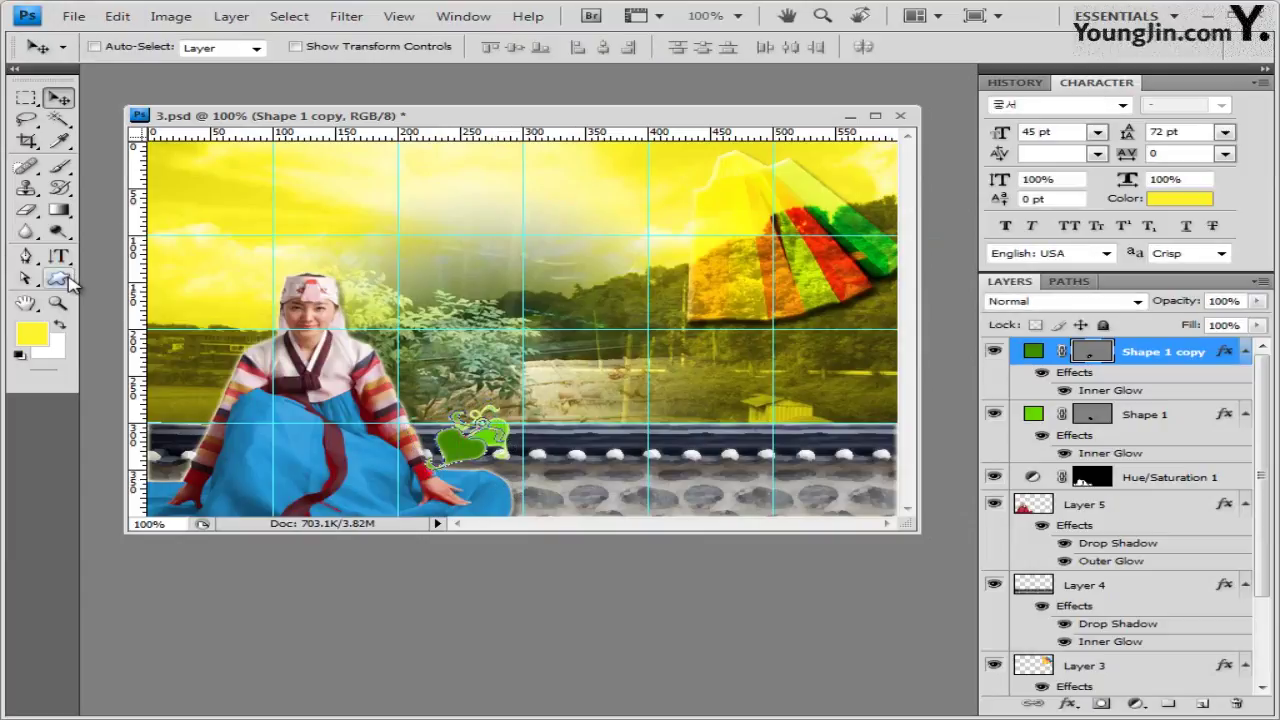
Load the Nature set for the Custom Shape tool and choose the pointed maple-like leaf shape
{"action": "left_click", "coordinate": [60, 280]}
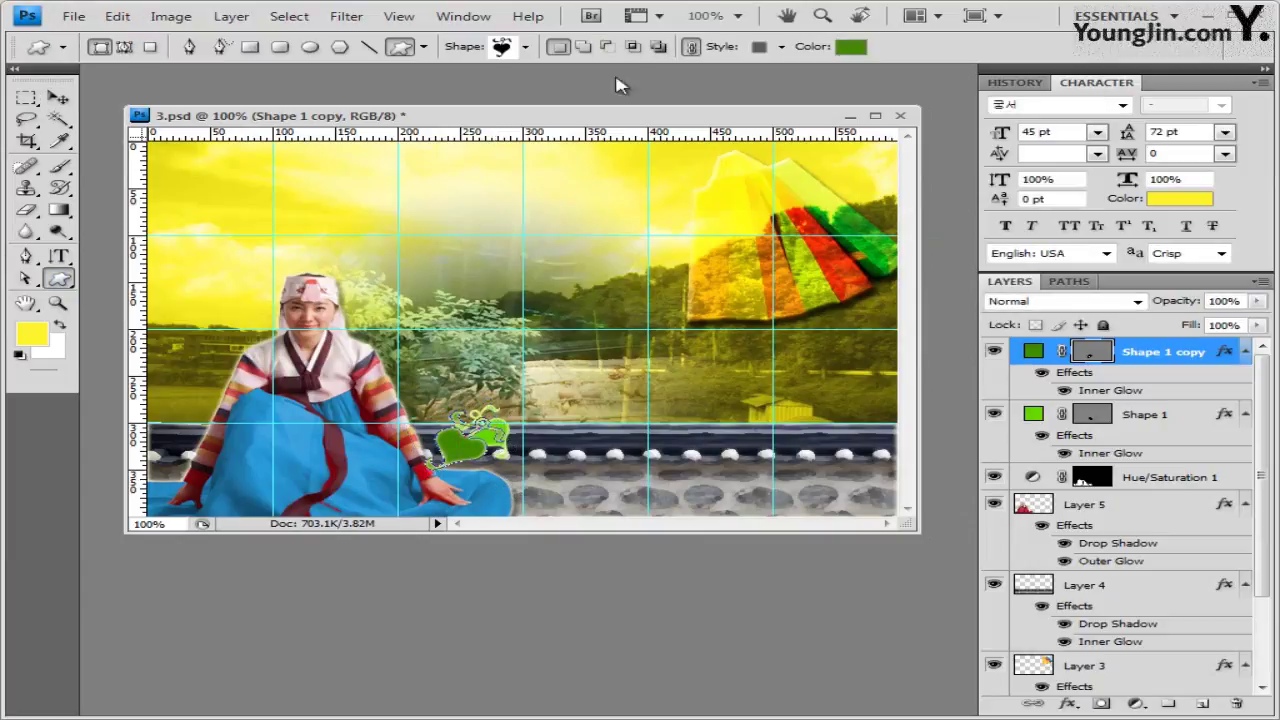
{"action": "left_click", "coordinate": [526, 48]}
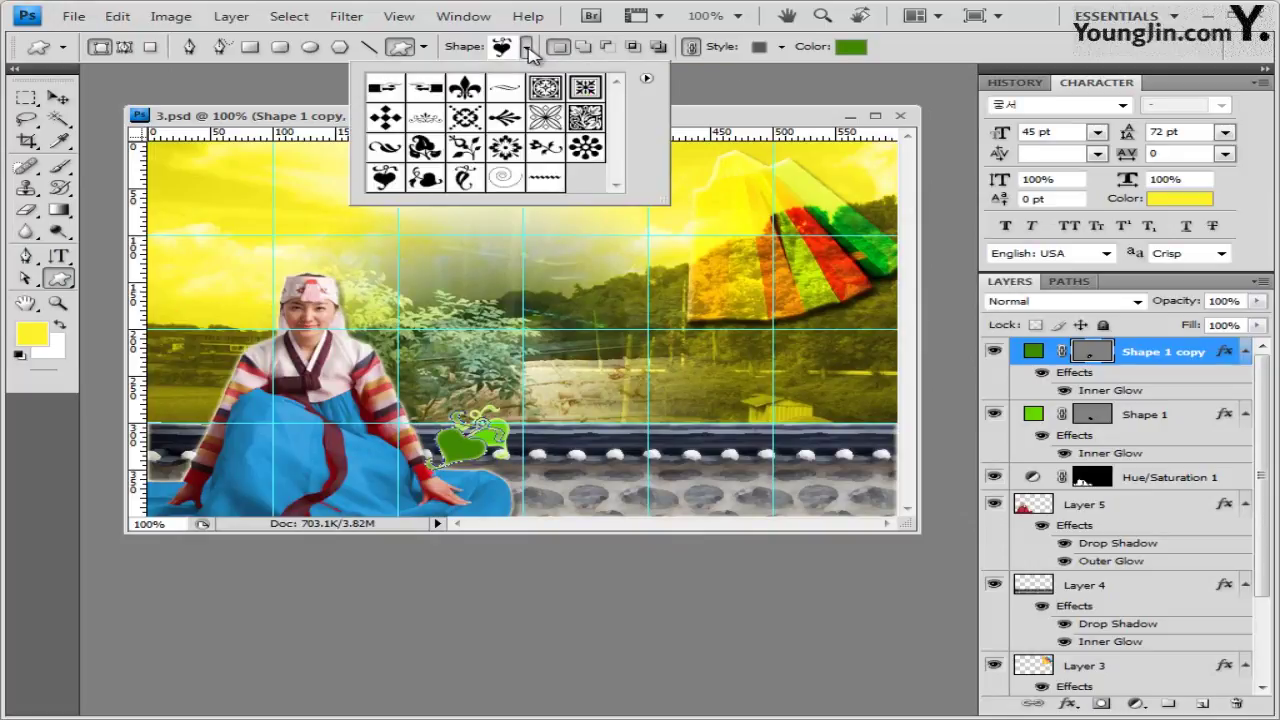
{"action": "left_click", "coordinate": [647, 80]}
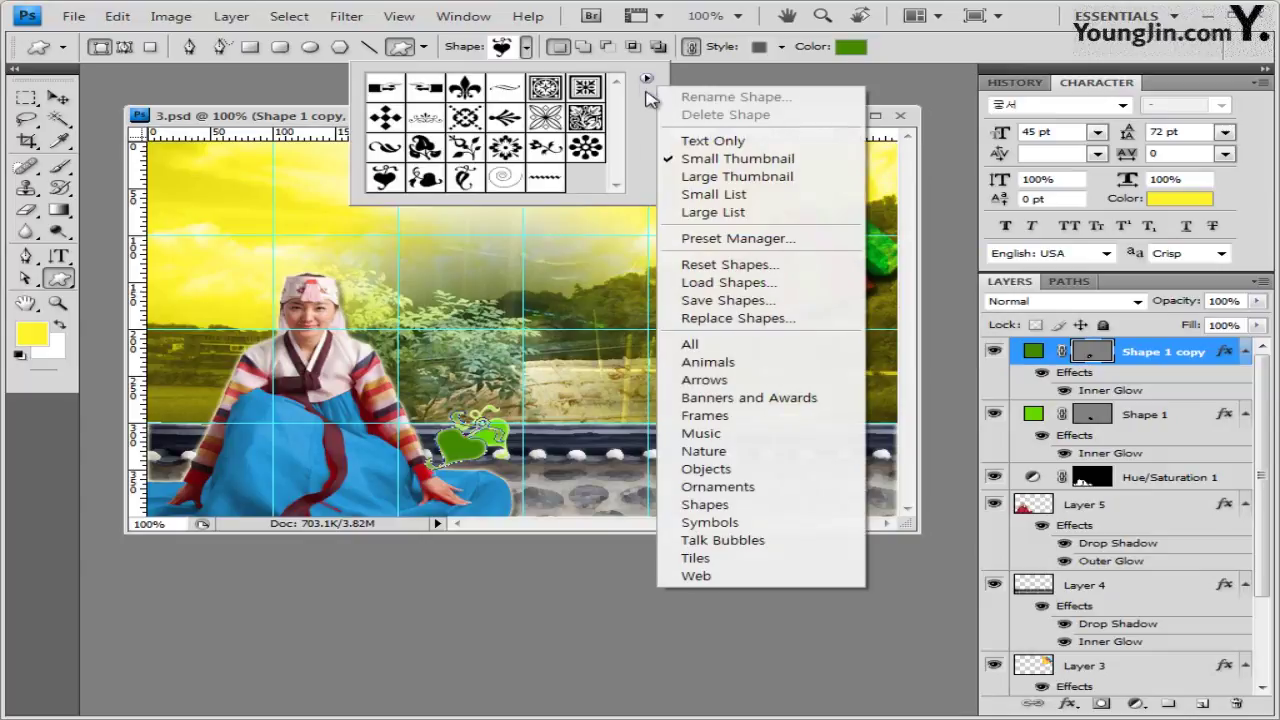
{"action": "left_click", "coordinate": [705, 451]}
{"action": "left_click", "coordinate": [697, 427]}
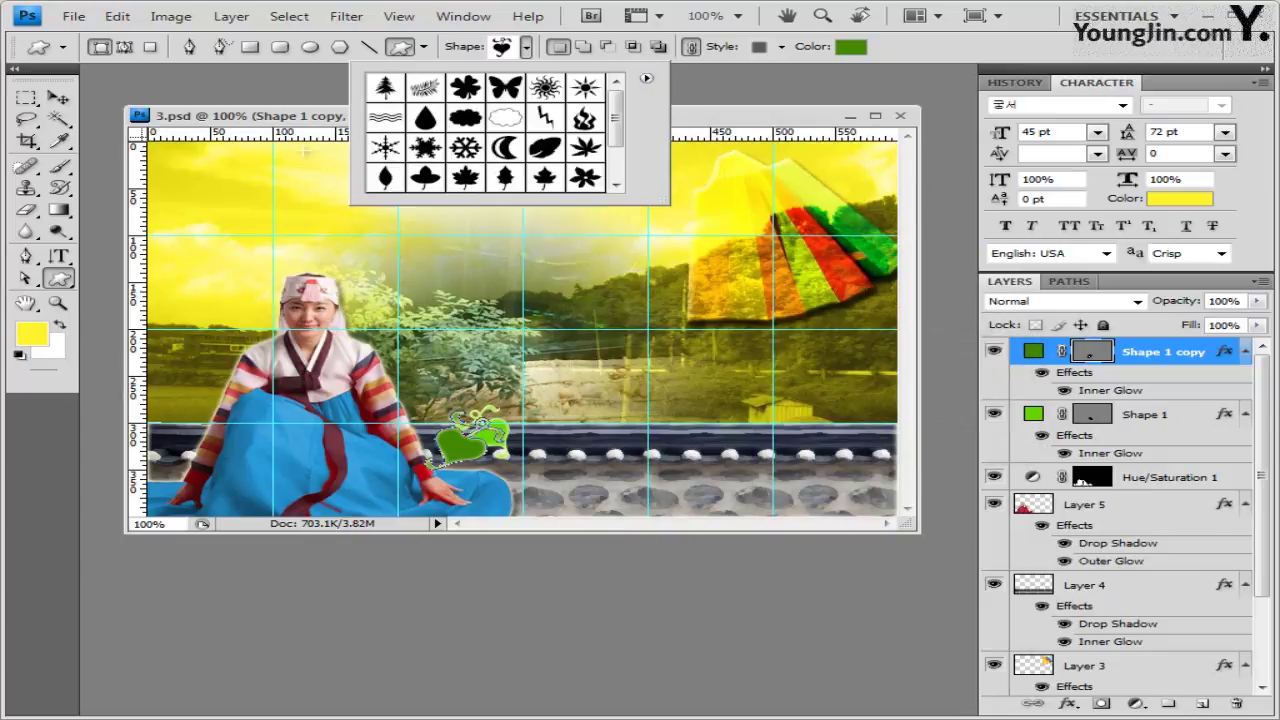
{"action": "left_click", "coordinate": [585, 149]}
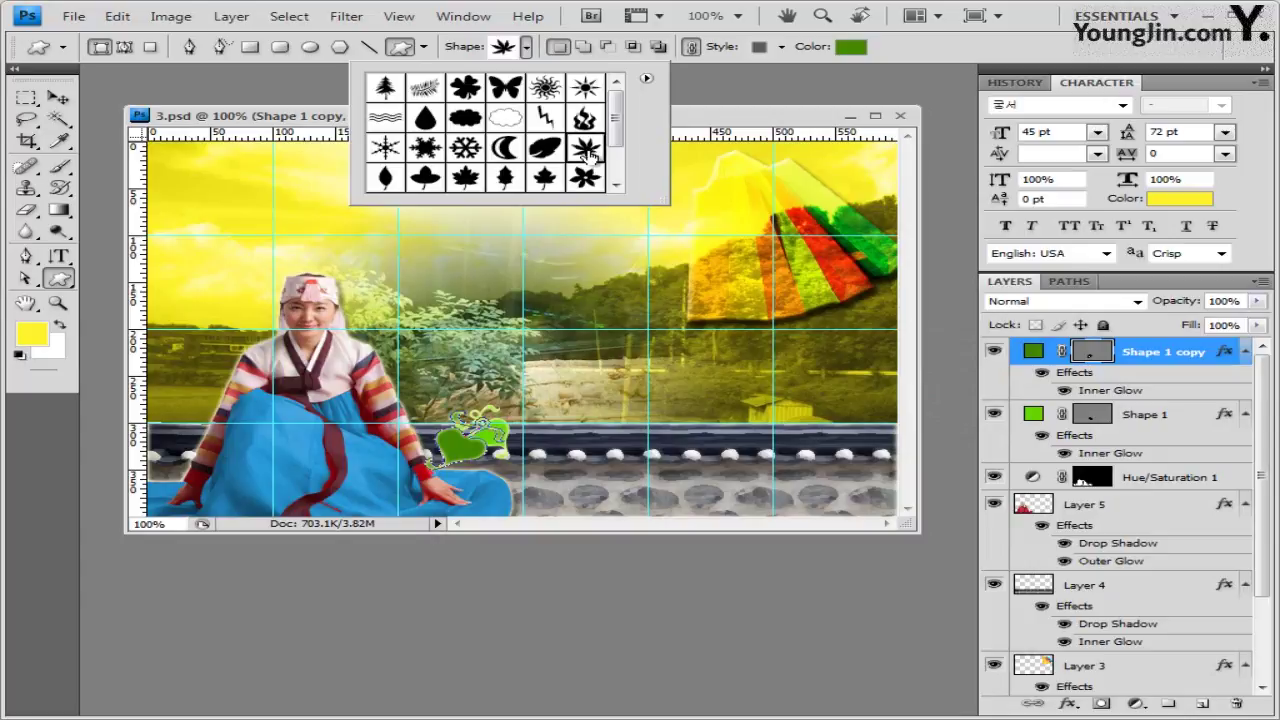
{"action": "key", "text": "Return"}
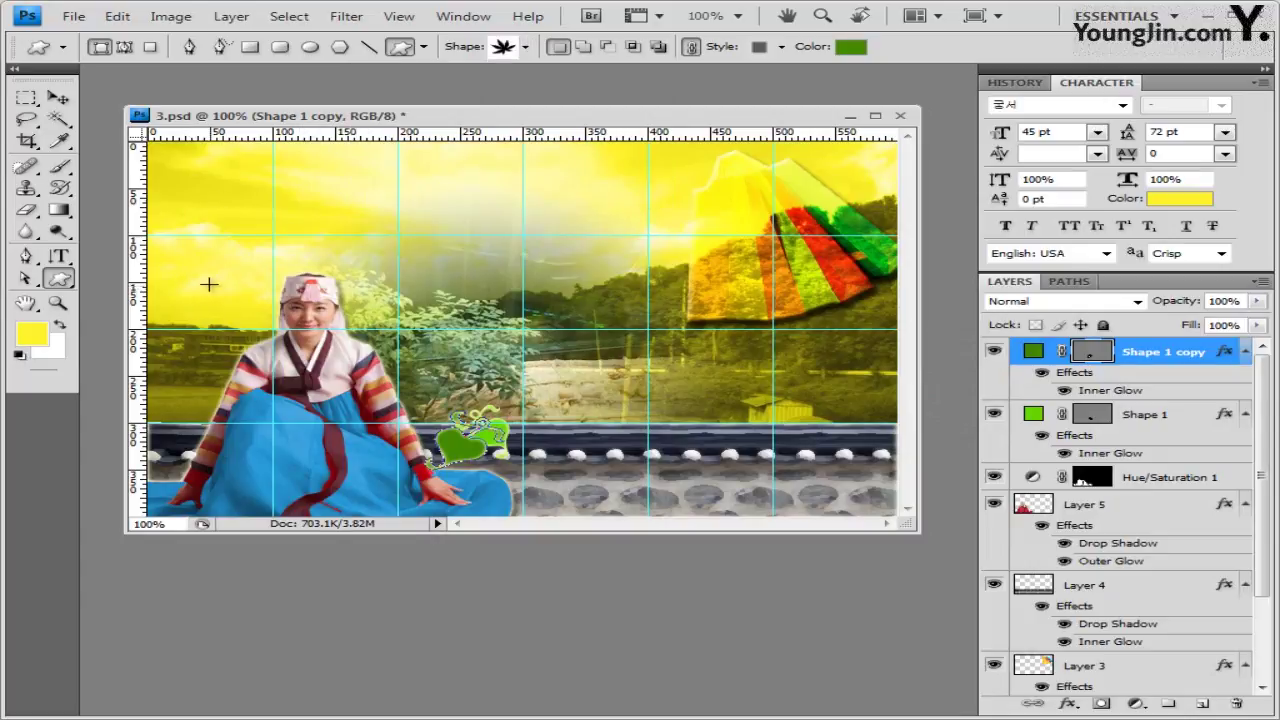
Draw a small leaf shape in the sky beside the woman's headpiece and clear its layer style
{"action": "left_click_drag", "start_coordinate": [215, 277], "coordinate": [268, 316]}
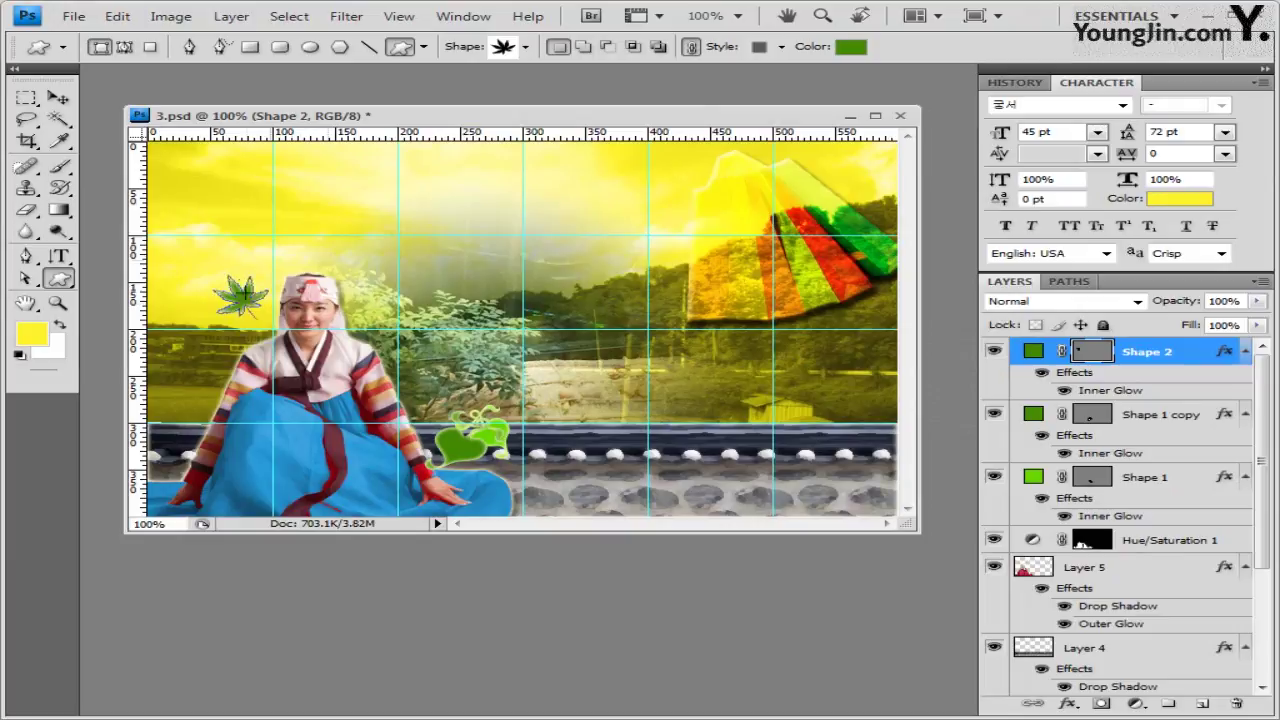
{"action": "left_click", "coordinate": [781, 47]}
{"action": "left_click", "coordinate": [641, 88]}
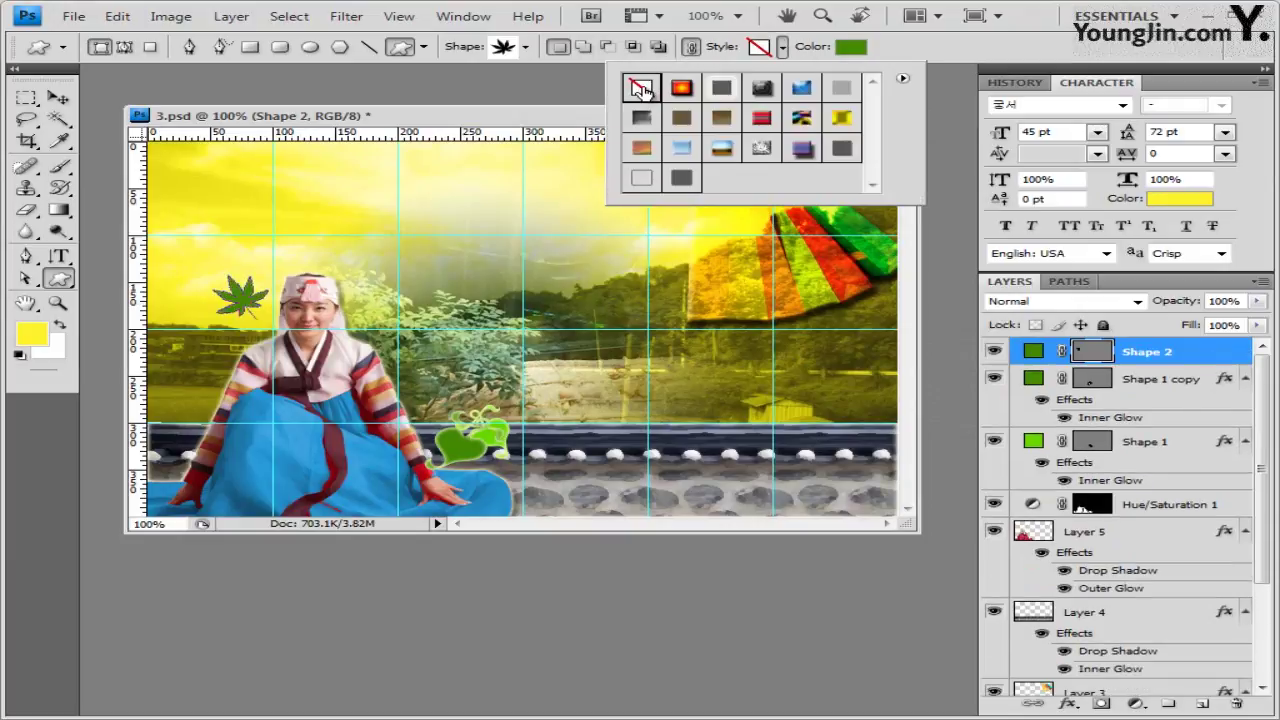
Set the leaf shape's fill color to orange ff7800
{"action": "left_click", "coordinate": [851, 47]}
{"action": "left_click", "coordinate": [851, 47]}
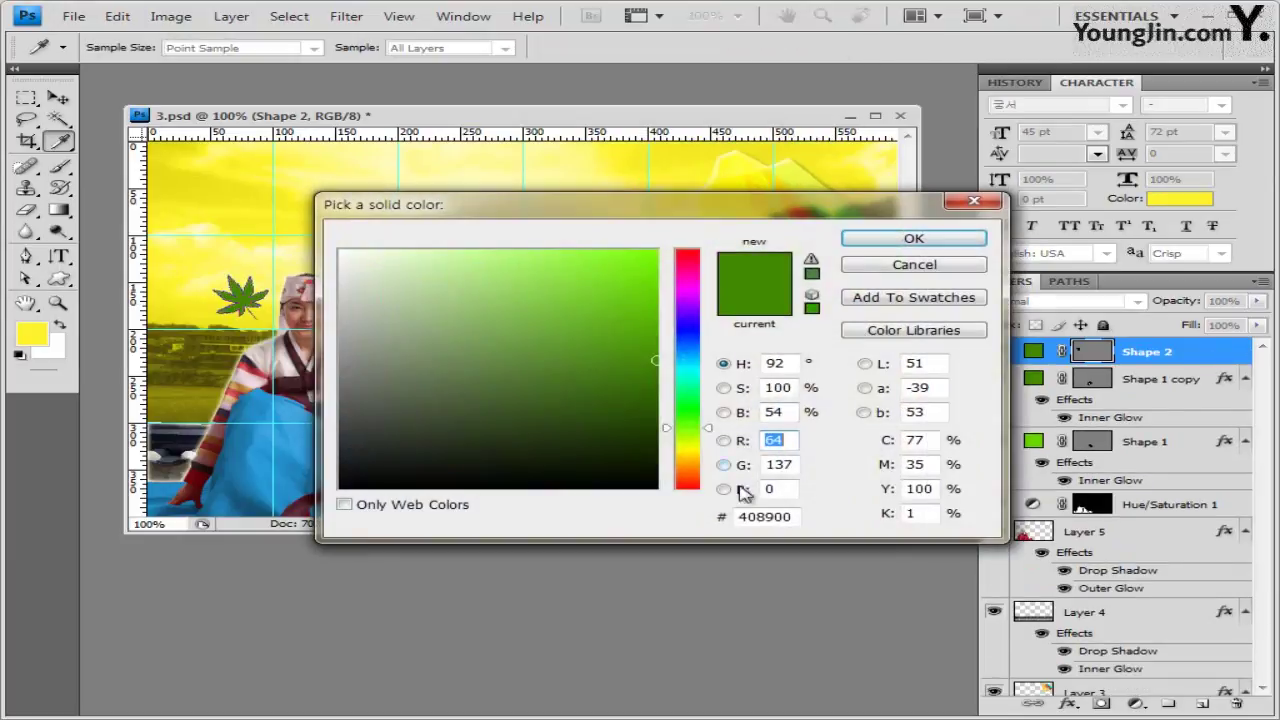
{"action": "left_click", "coordinate": [789, 516]}
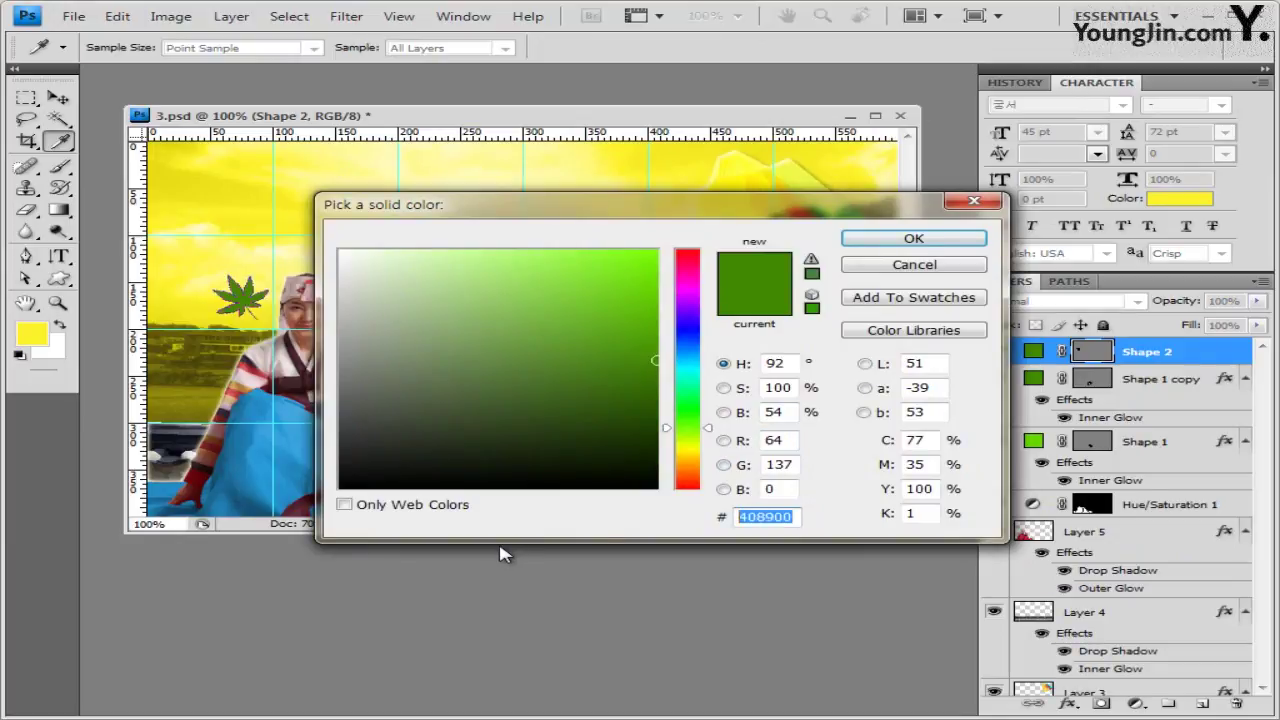
{"action": "type", "text": "ff7600"}
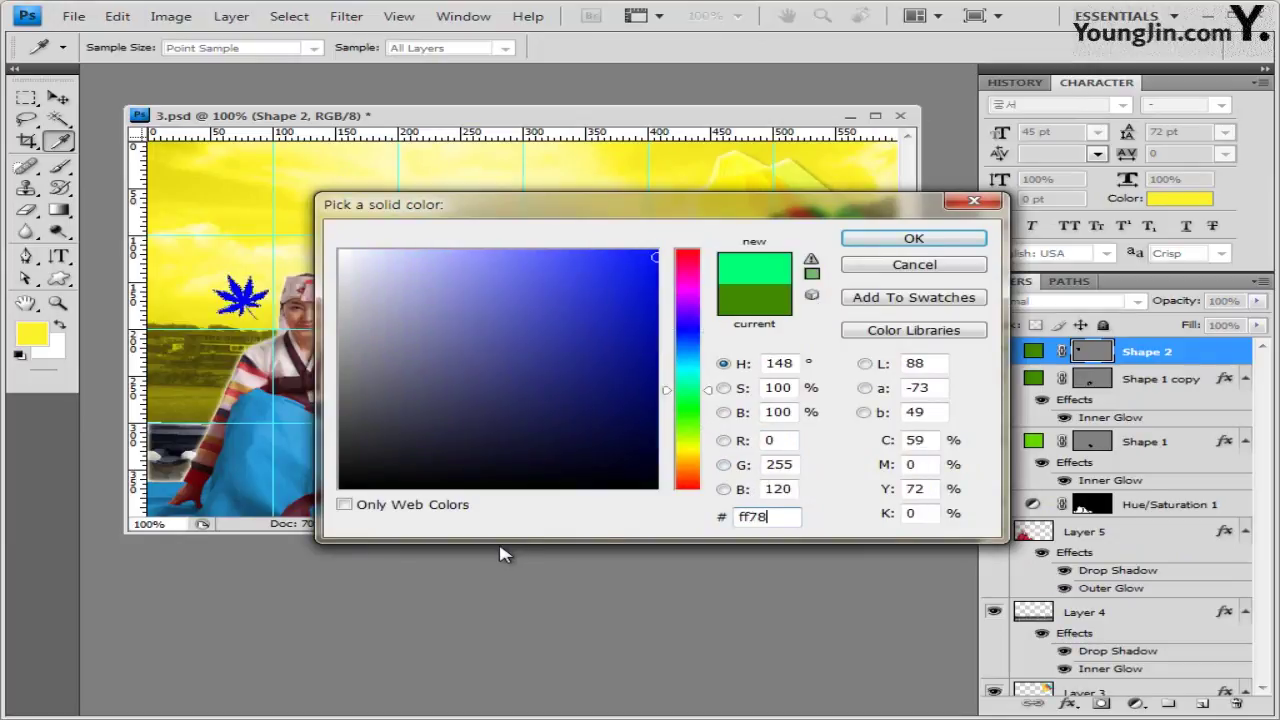
{"action": "key", "text": "Return"}
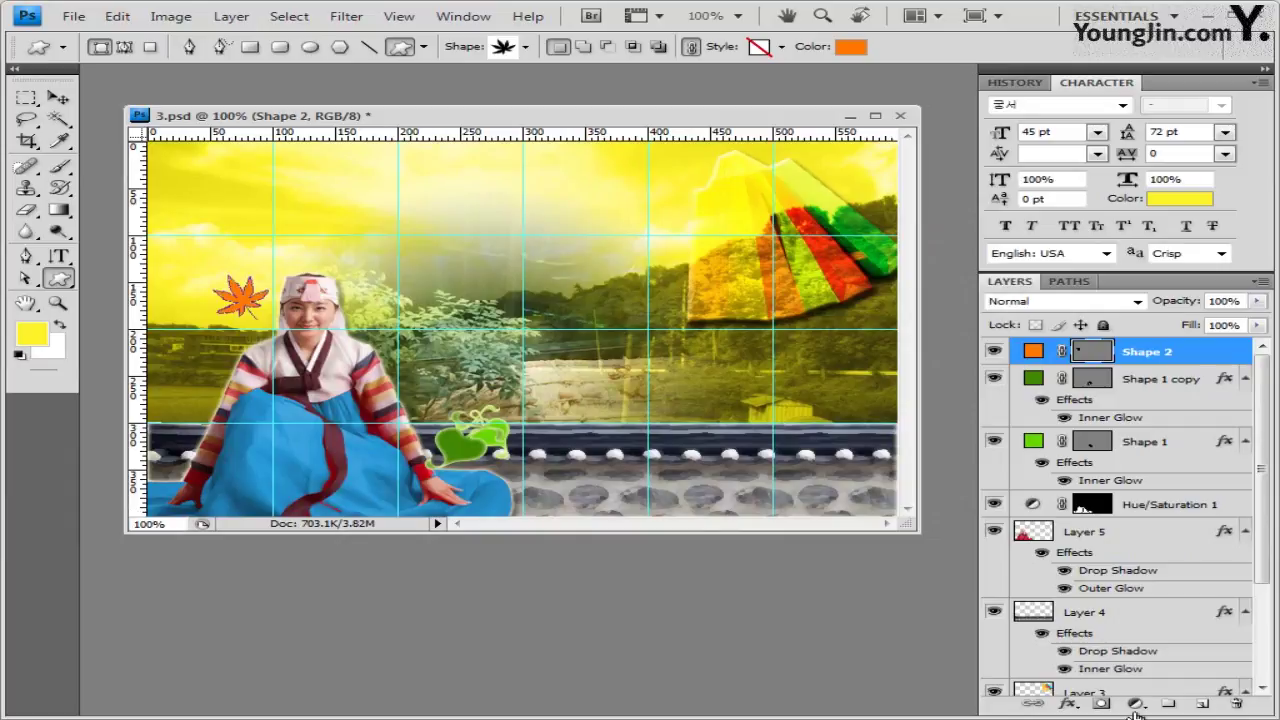
Add a default Outer Glow effect to the orange leaf and reposition it up and away from the woman's head
{"action": "left_click", "coordinate": [1066, 703]}
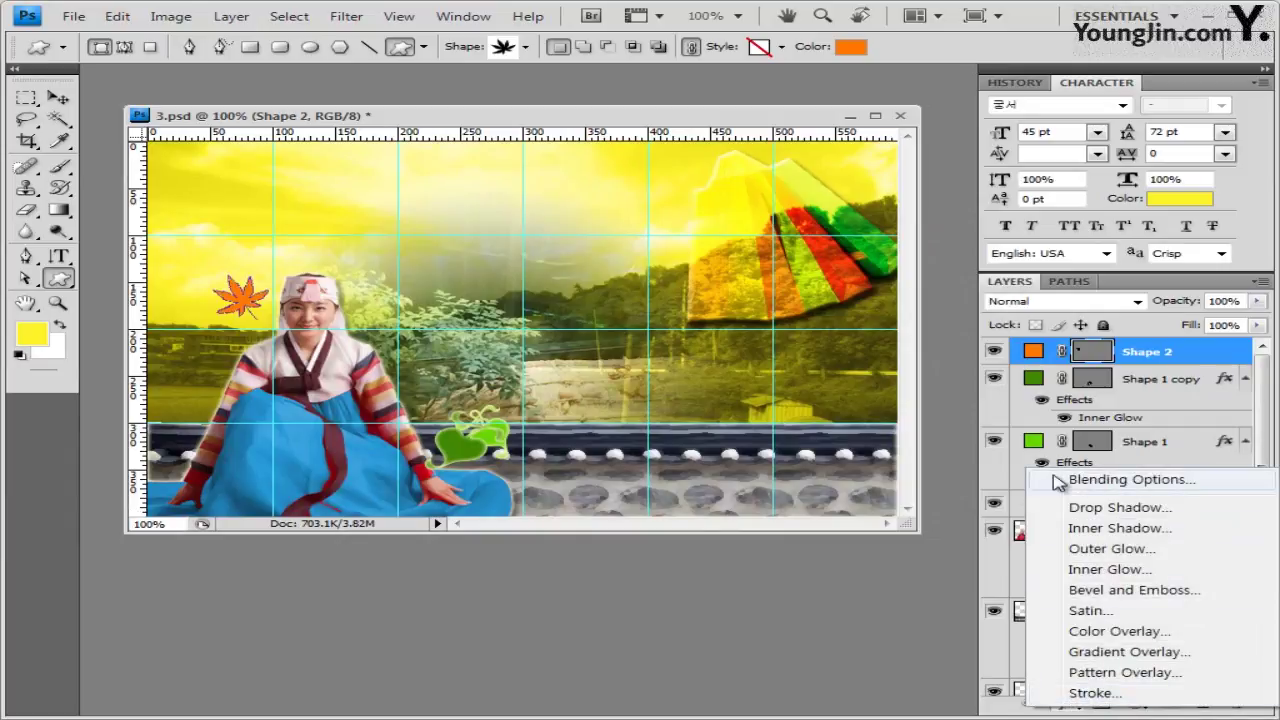
{"action": "left_click", "coordinate": [1116, 552]}
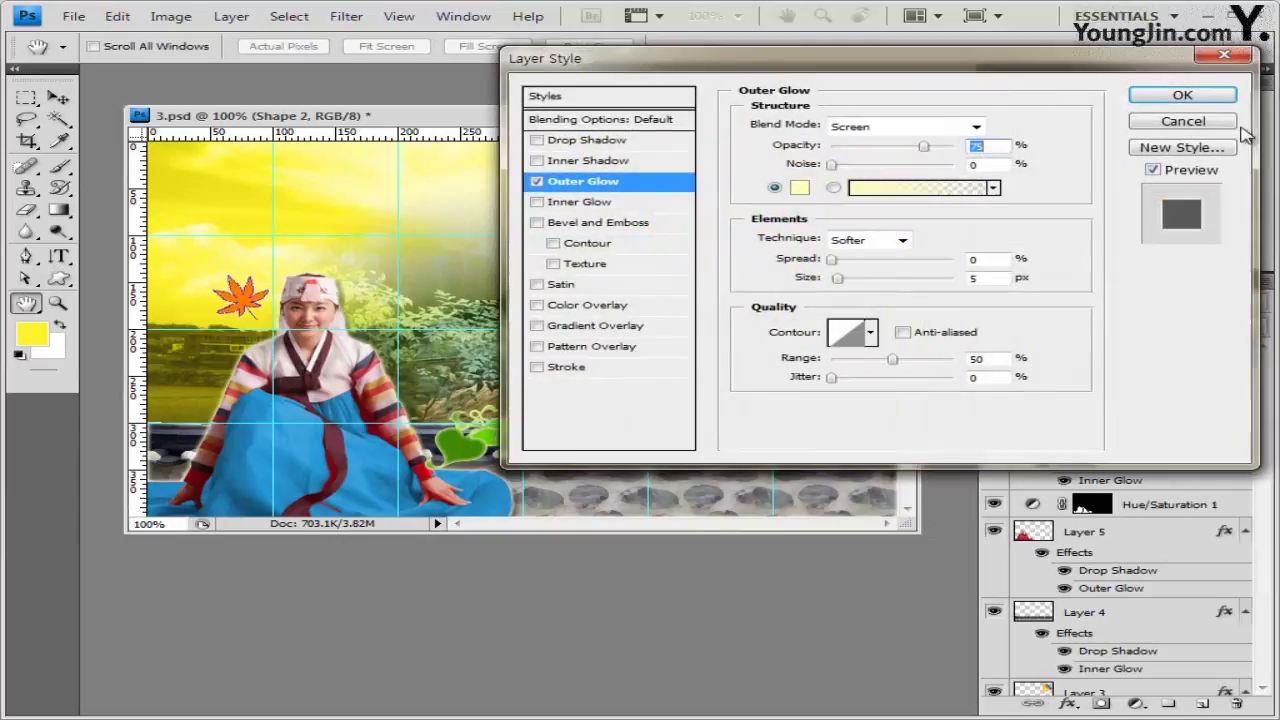
{"action": "left_click", "coordinate": [1182, 95]}
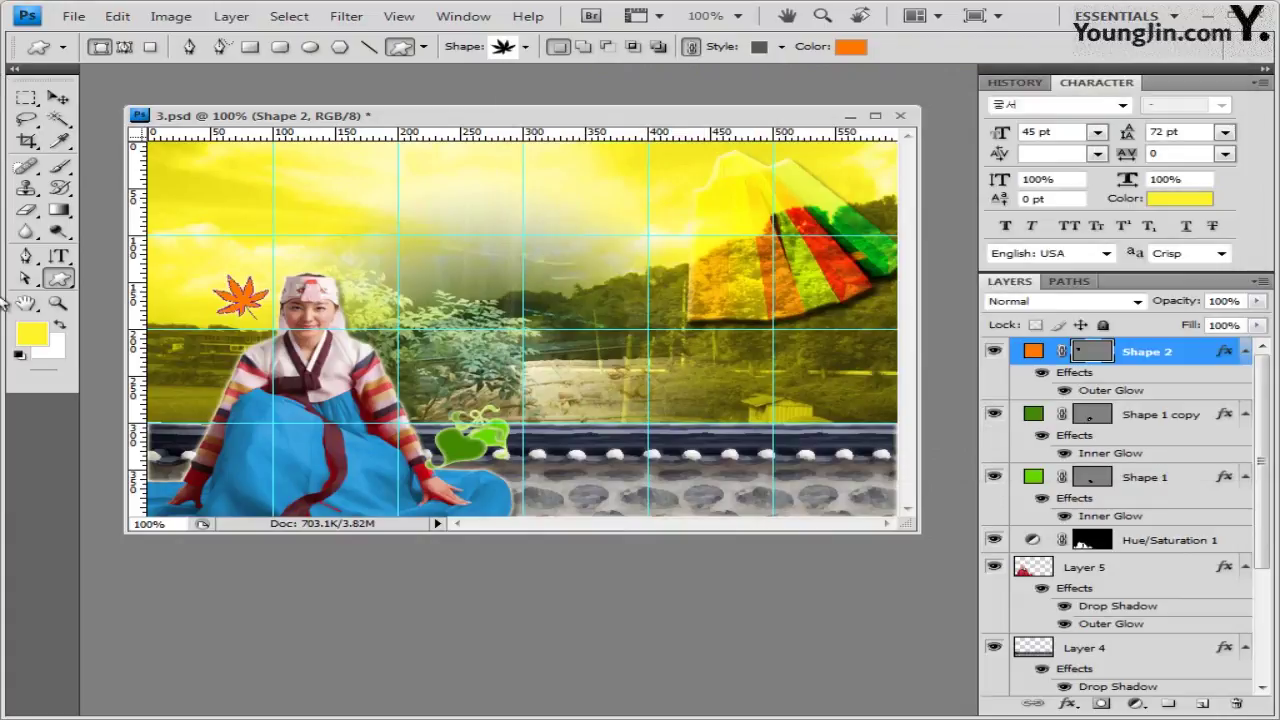
{"action": "left_click", "coordinate": [58, 98]}
{"action": "mouse_move", "coordinate": [262, 312]}
{"action": "left_mouse_down"}
{"action": "mouse_move", "coordinate": [242, 310]}
{"action": "mouse_move", "coordinate": [265, 312]}
{"action": "mouse_move", "coordinate": [259, 300]}
{"action": "left_mouse_up"}
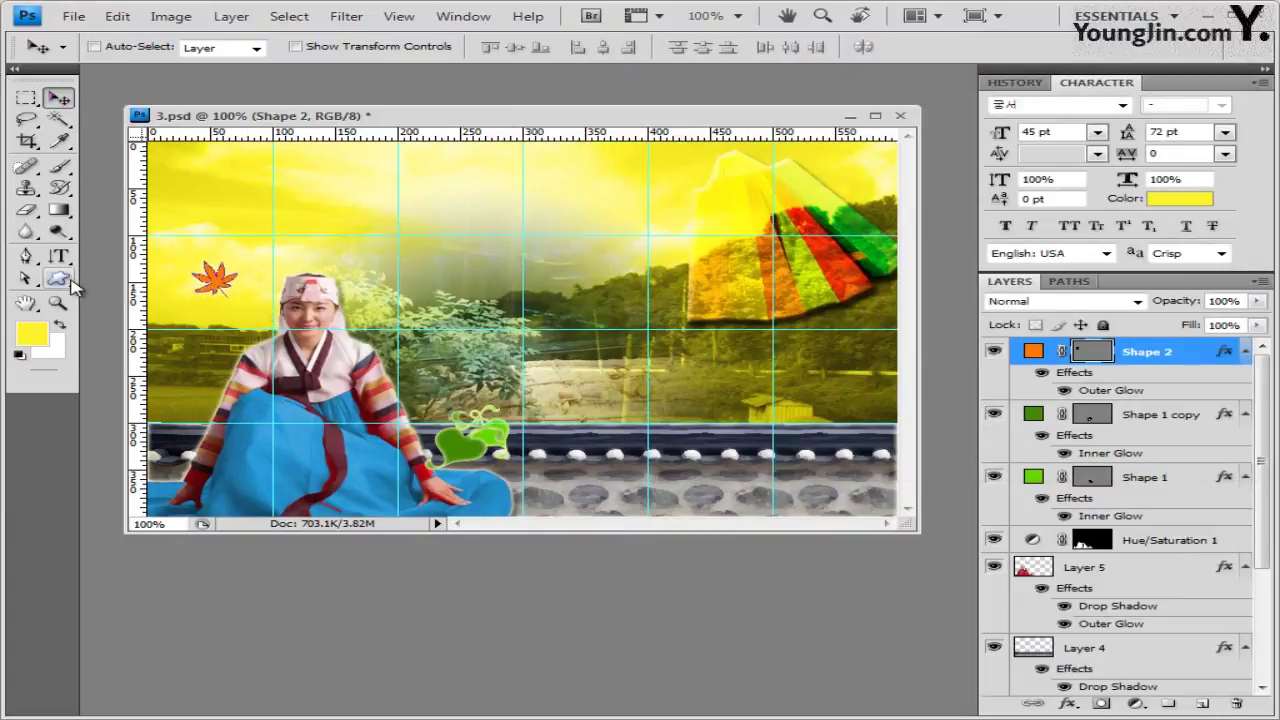
Draw a large ellipse shape with the Ellipse tool in the upper middle of the canvas, between the woman and the fan-like skirts
{"action": "left_click", "coordinate": [60, 279]}
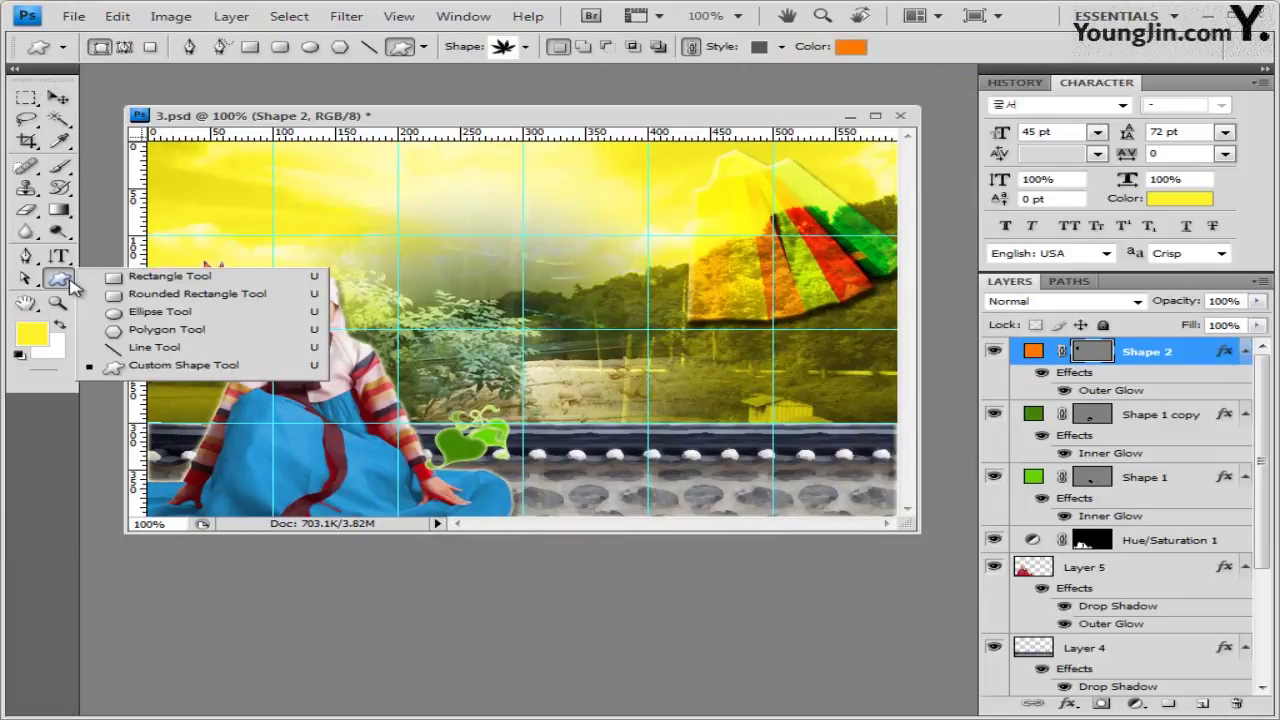
{"action": "left_click", "coordinate": [152, 311]}
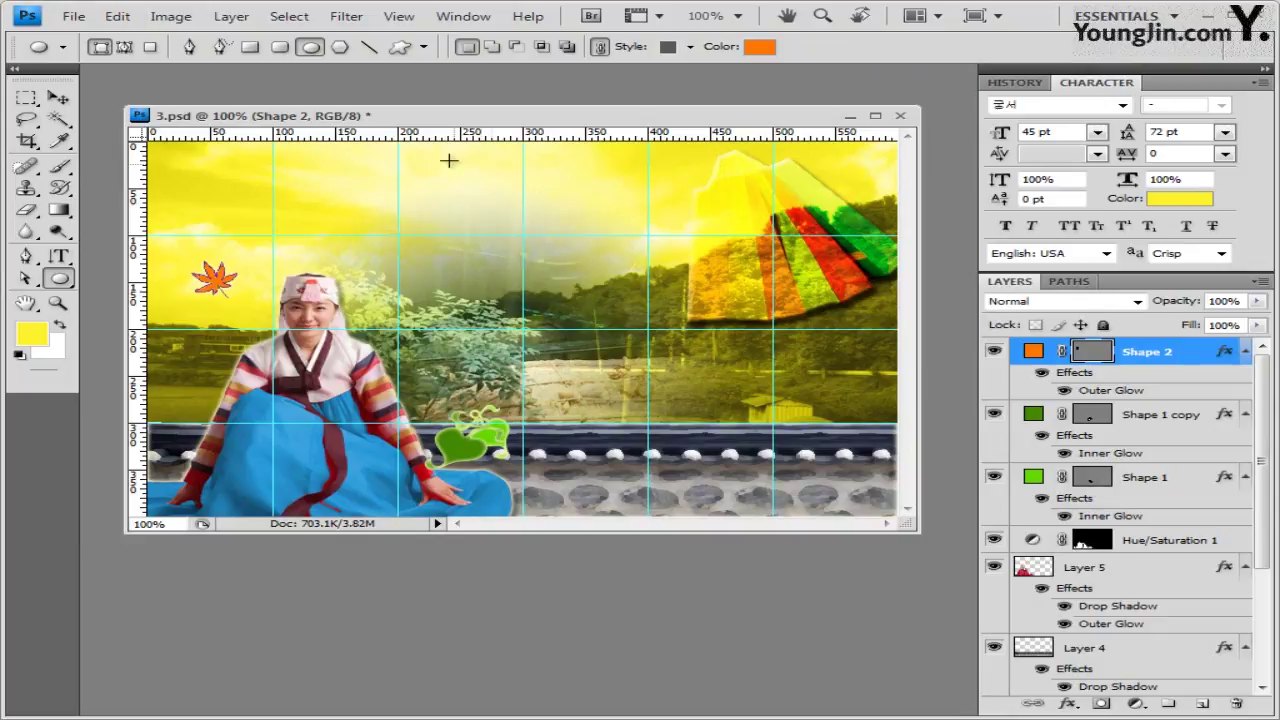
{"action": "left_click_drag", "start_coordinate": [448, 162], "coordinate": [629, 325]}
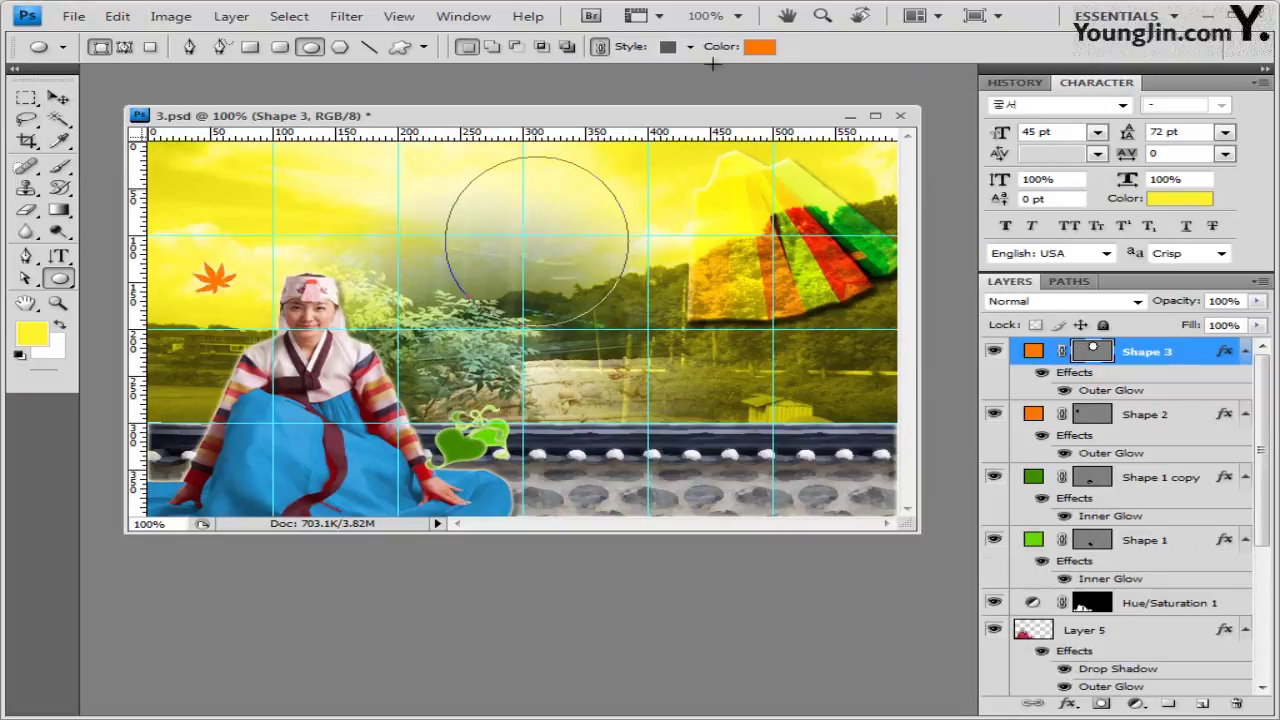
Clear the layer style from the large ellipse and set its fill color to white ffffff
{"action": "left_click", "coordinate": [690, 47]}
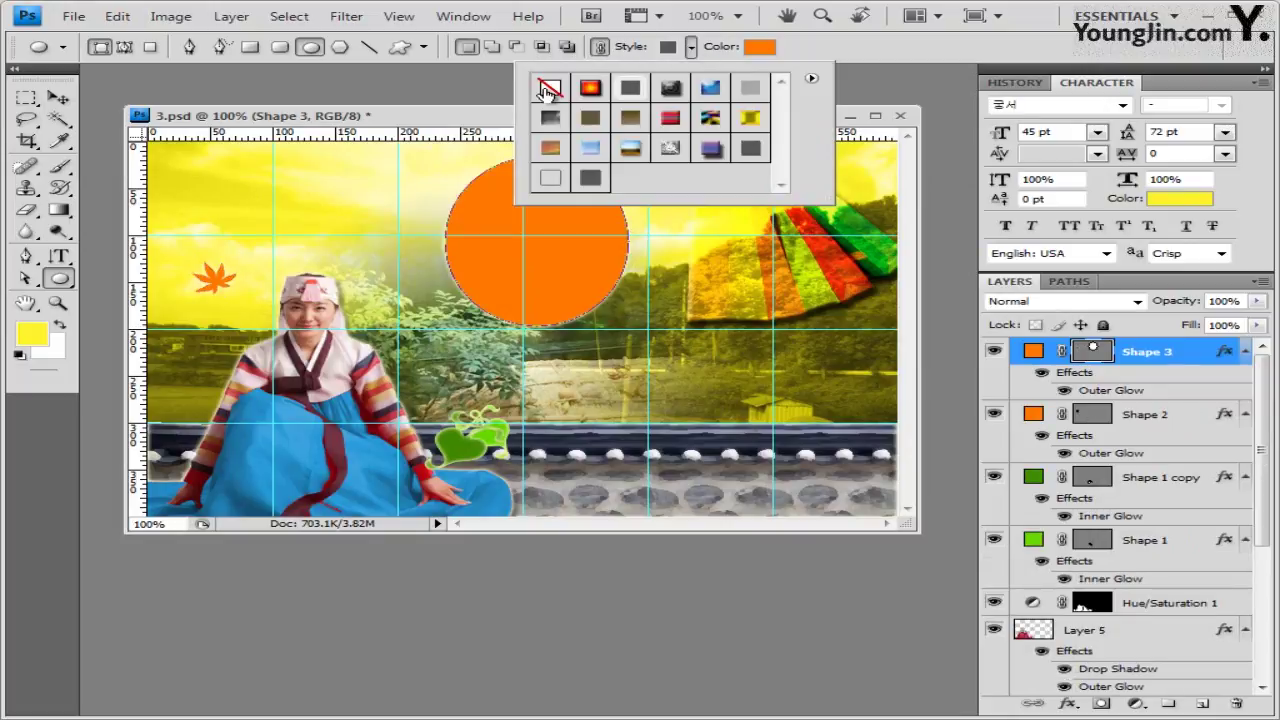
{"action": "left_click", "coordinate": [549, 88]}
{"action": "left_click", "coordinate": [760, 46]}
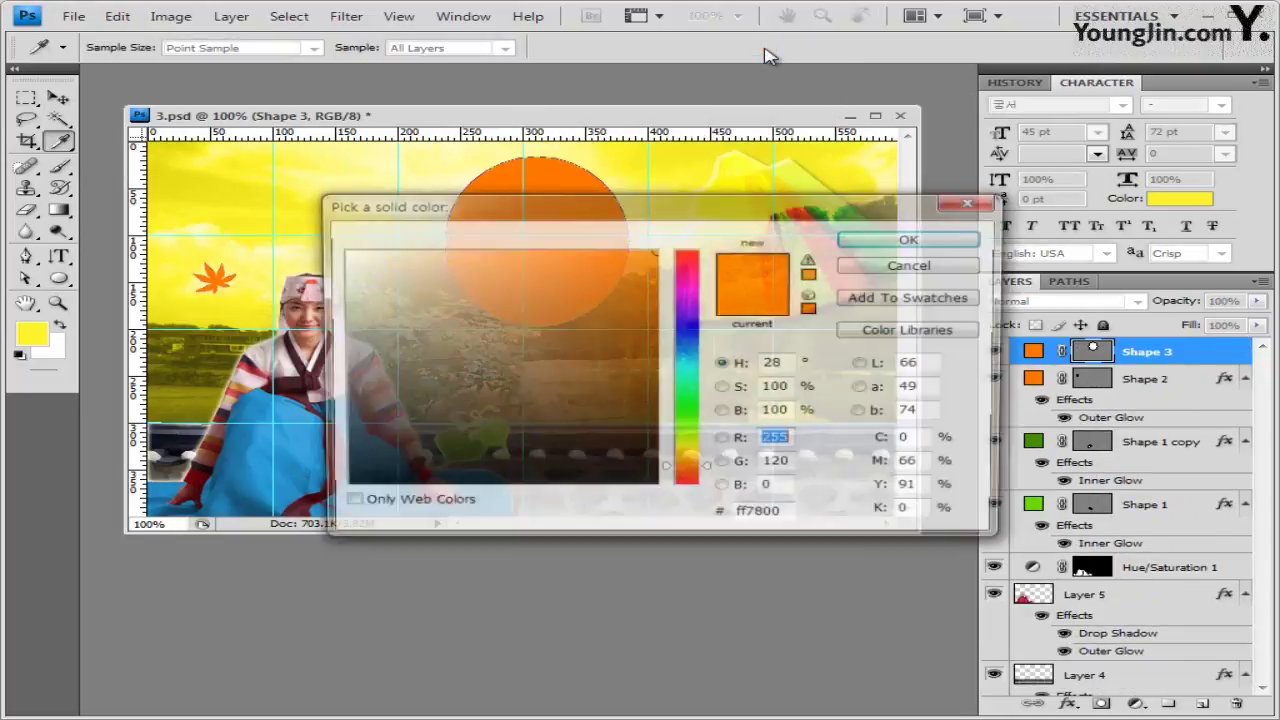
{"action": "left_click_drag", "start_coordinate": [790, 516], "coordinate": [555, 531]}
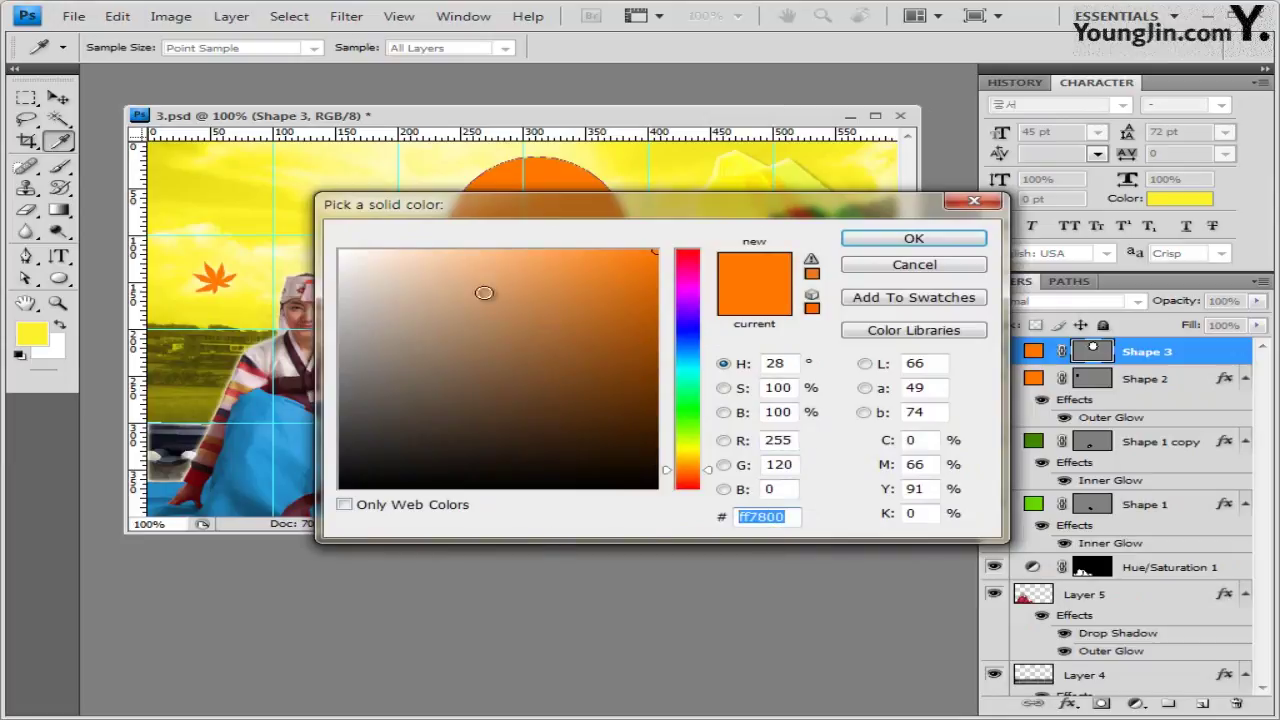
{"action": "type", "text": "ffffff"}
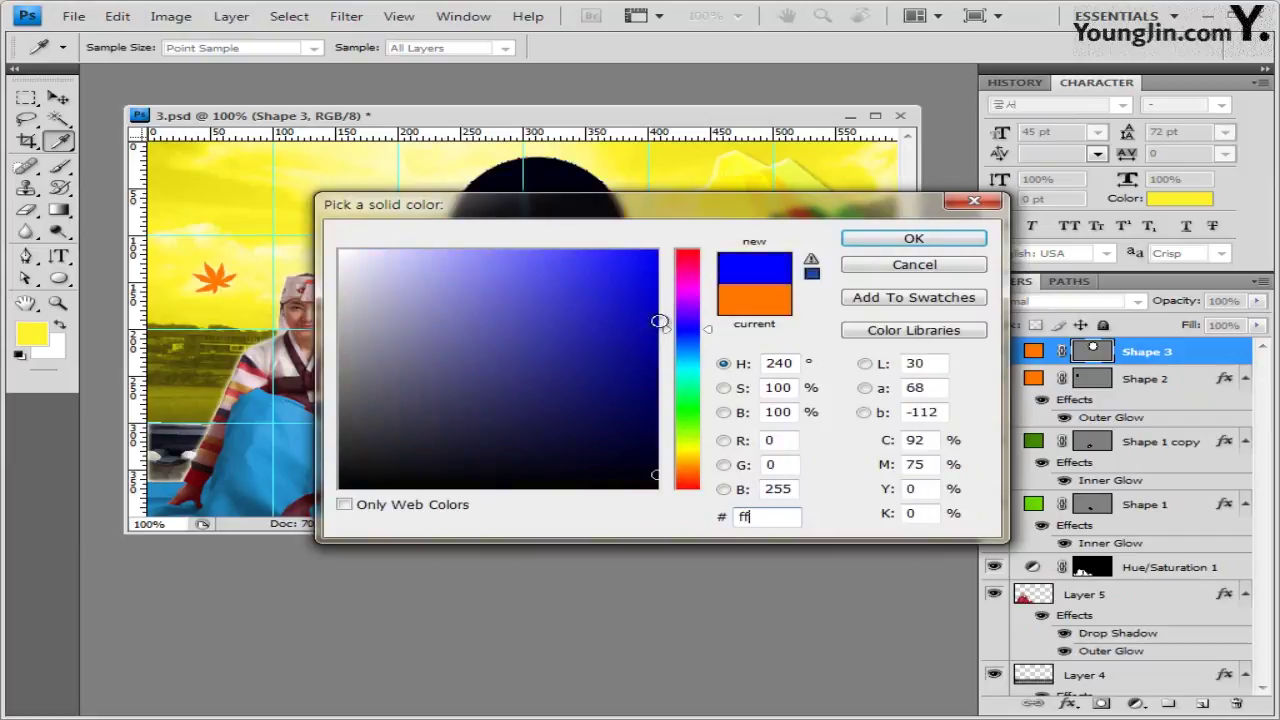
{"action": "left_click", "coordinate": [936, 243]}
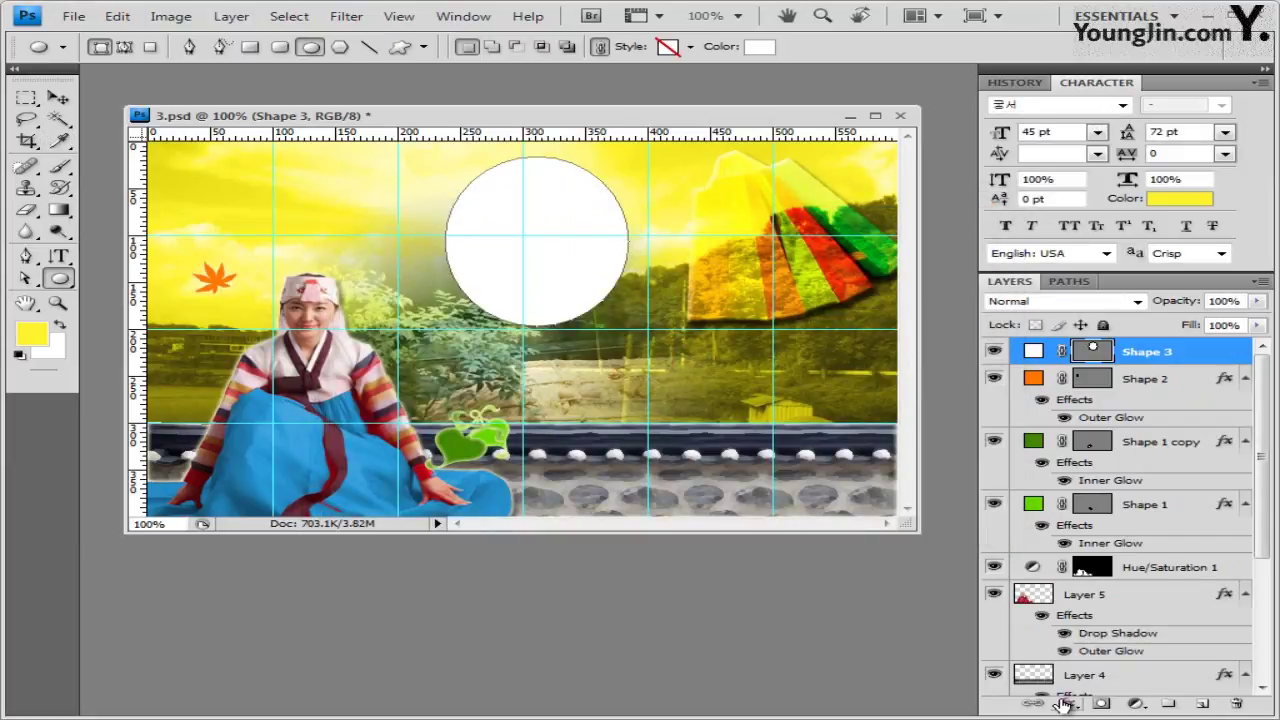
Add a default Outer Glow effect to the white ellipse and set its layer opacity to 70%
{"action": "left_click", "coordinate": [1066, 704]}
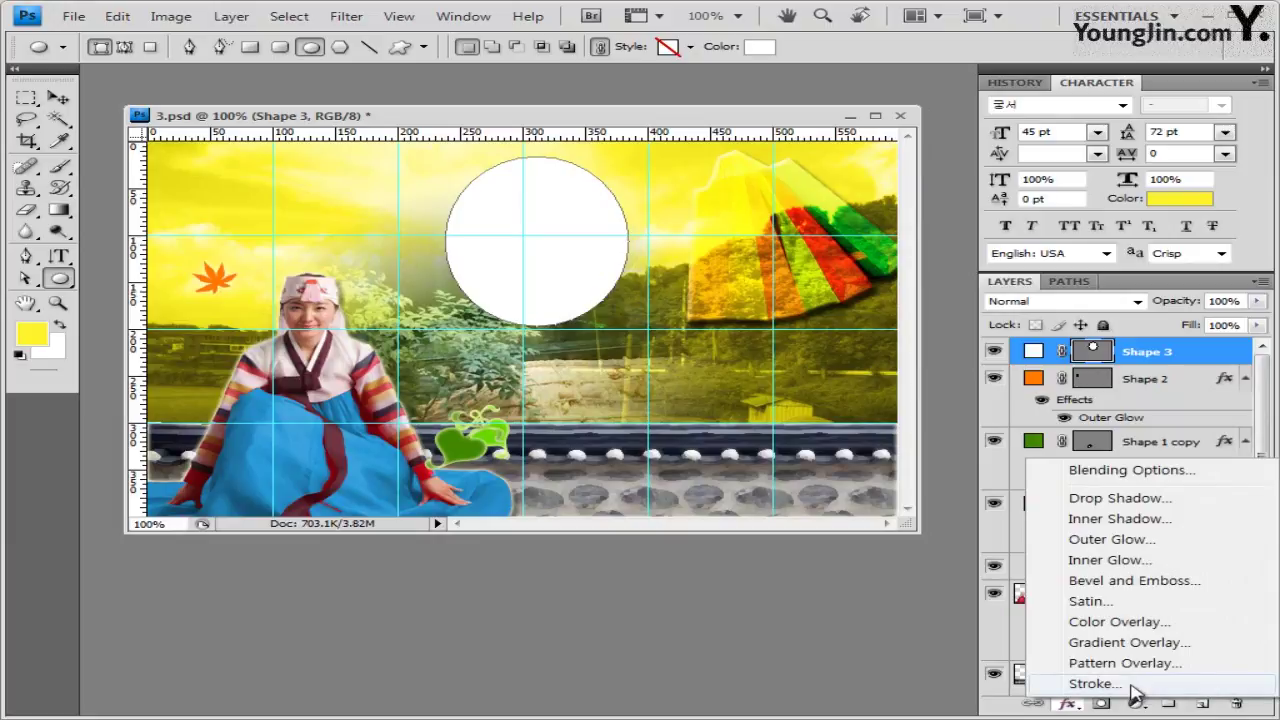
{"action": "left_click", "coordinate": [1152, 540]}
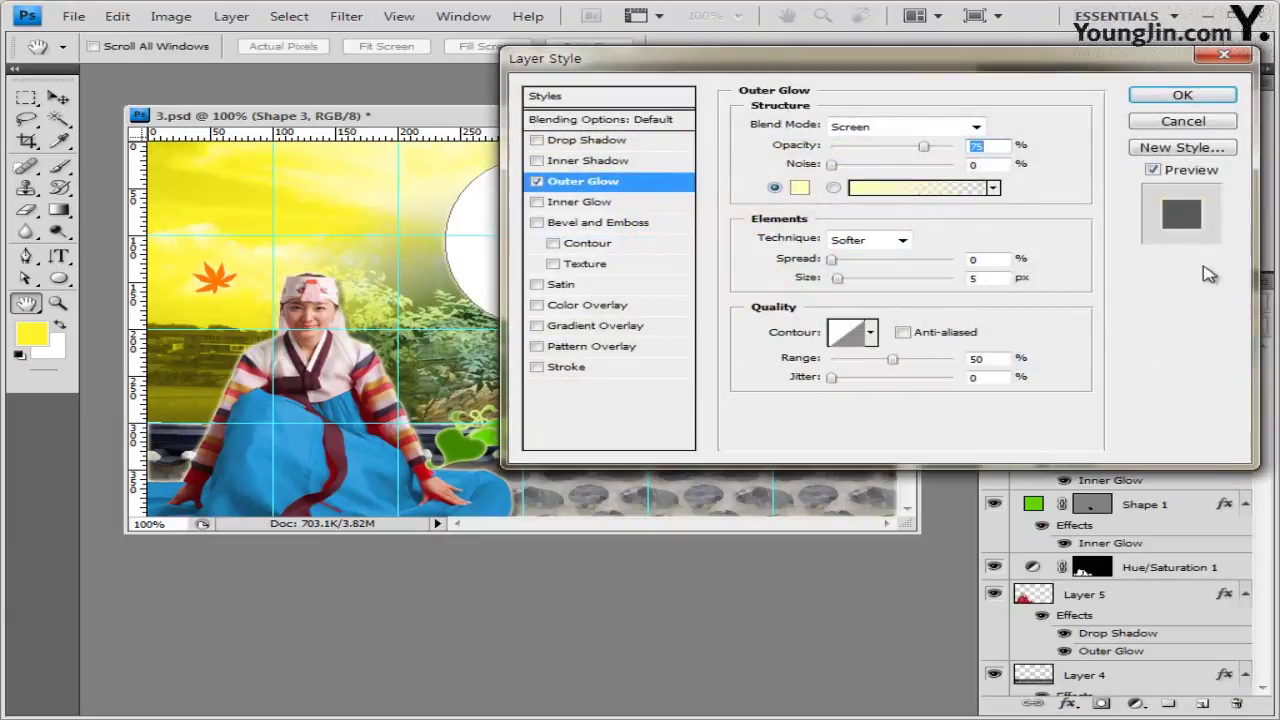
{"action": "left_click", "coordinate": [1182, 95]}
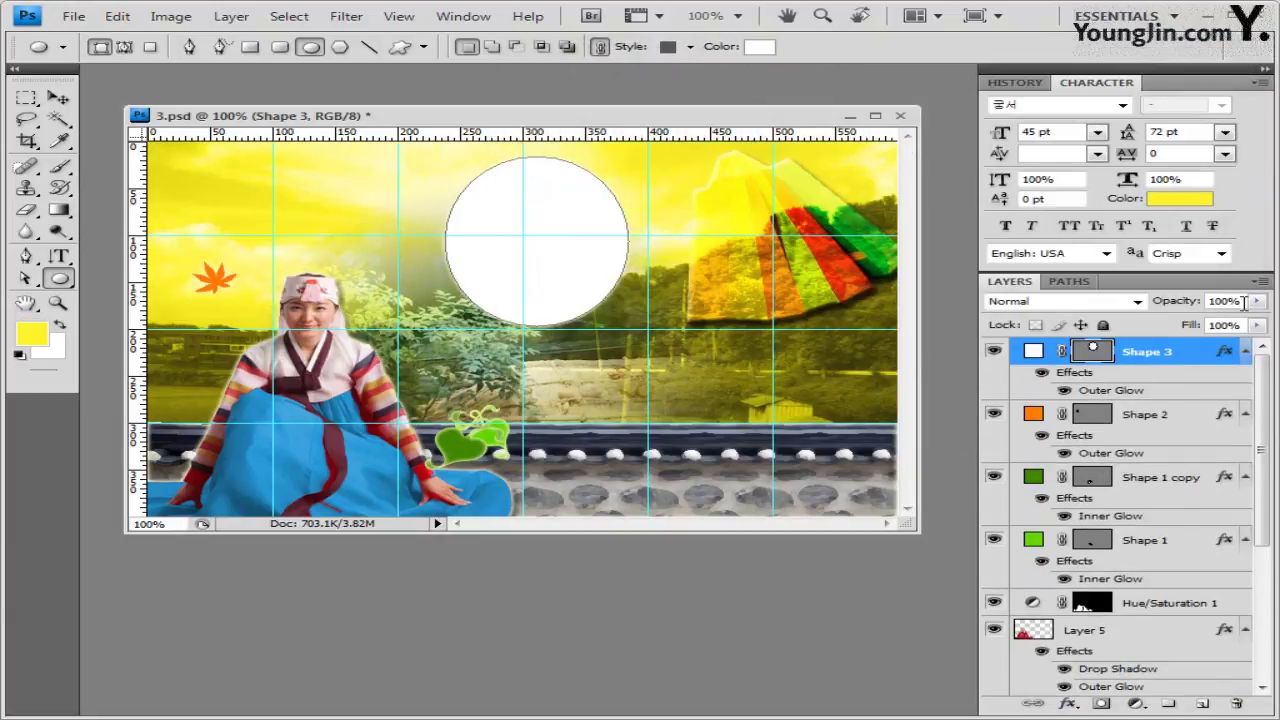
{"action": "left_click", "coordinate": [1241, 301]}
{"action": "type", "text": "70"}
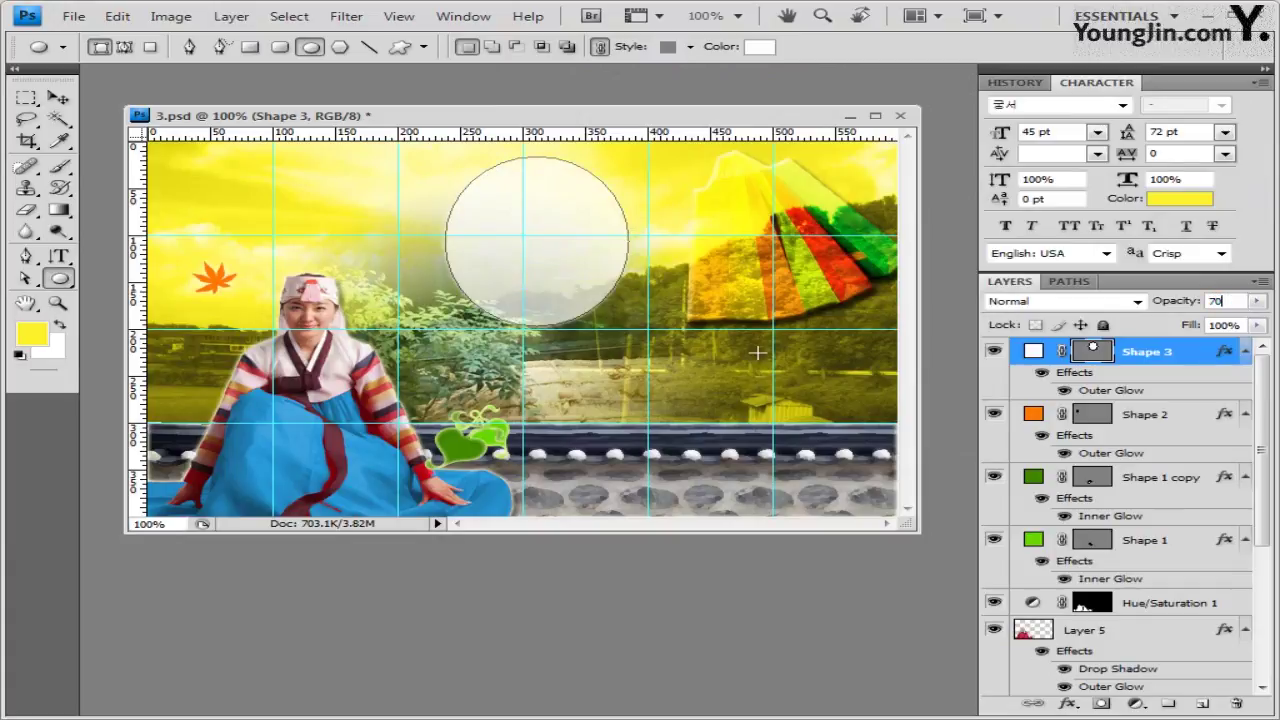
Enlarge the white ellipse to about 169% width and 183% height, placing it partly beyond the canvas's upper edge
{"action": "left_click", "coordinate": [58, 97]}
{"action": "left_click_drag", "start_coordinate": [575, 283], "coordinate": [532, 277]}
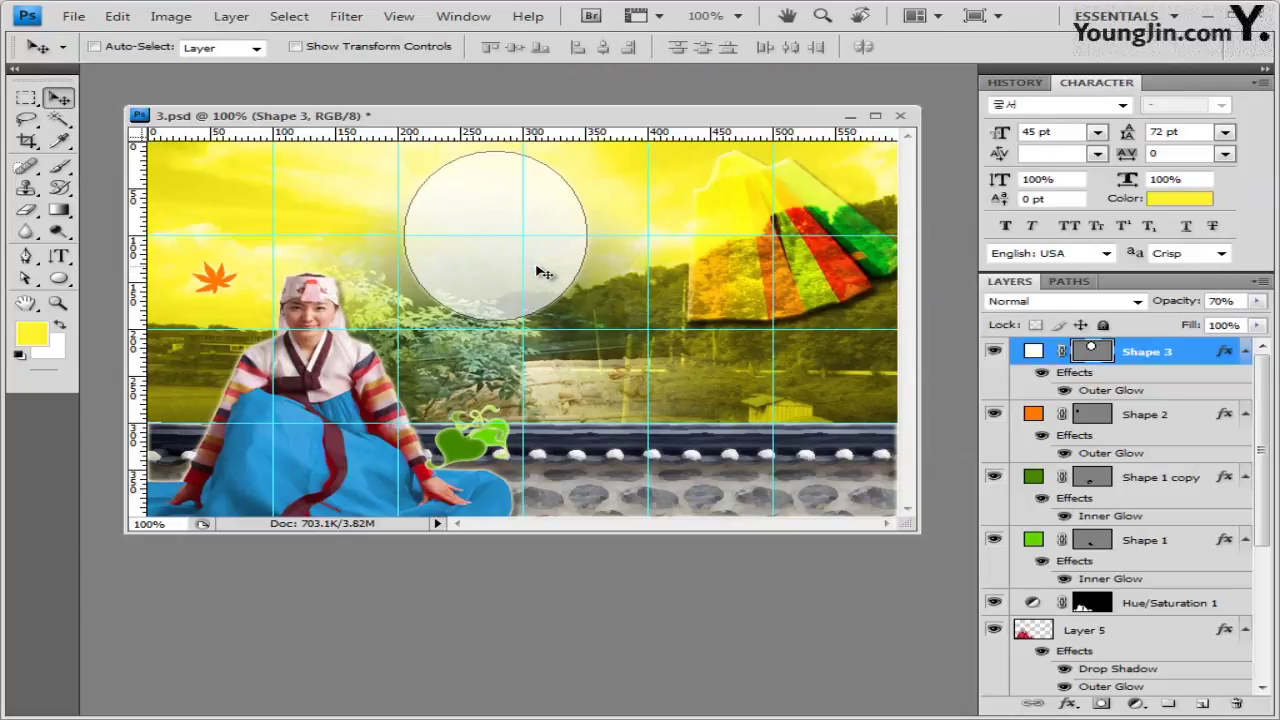
{"action": "key", "text": "ctrl+t"}
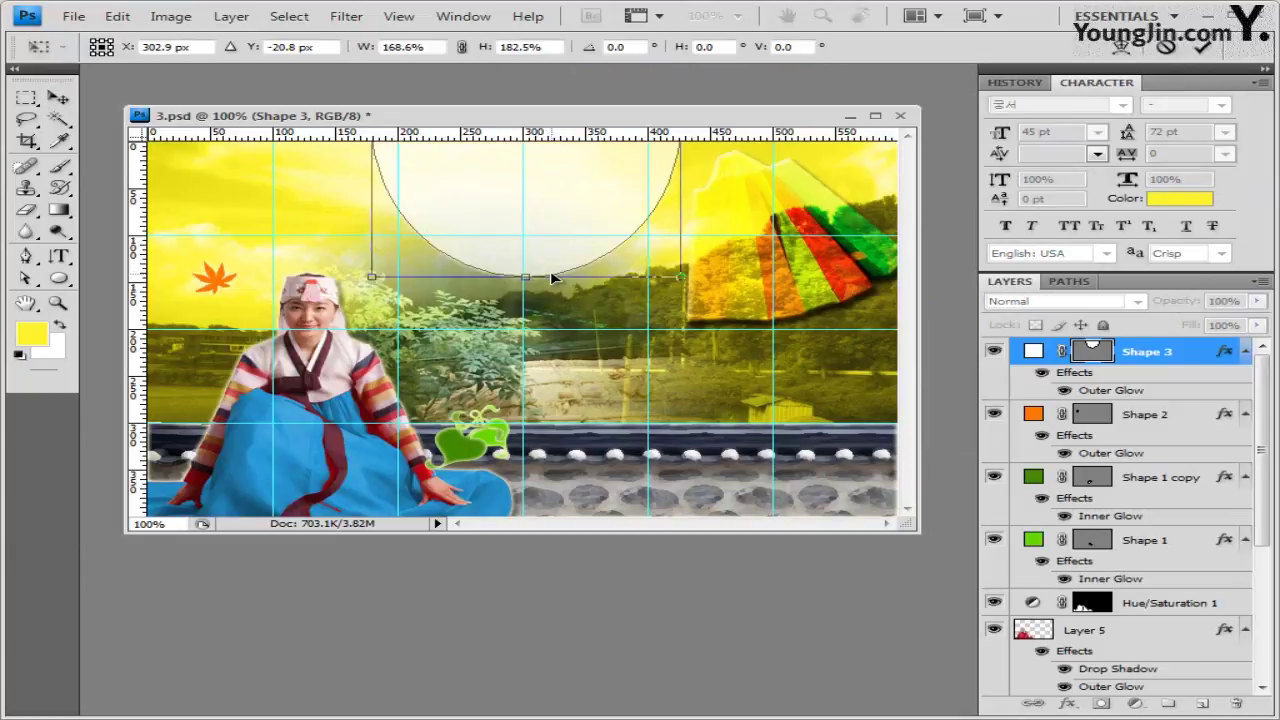
{"action": "key", "text": "Return"}
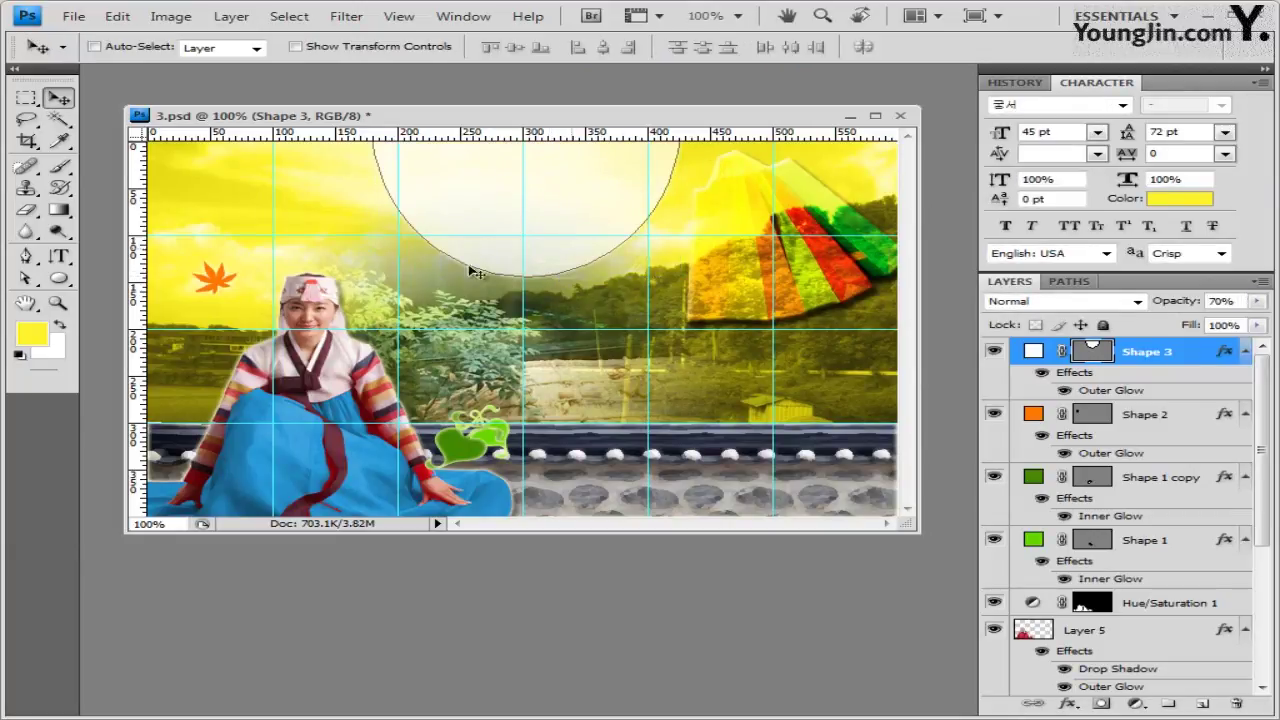
Set the white ellipse's Outer Glow size to 15 px
{"action": "double_click", "coordinate": [1135, 393]}
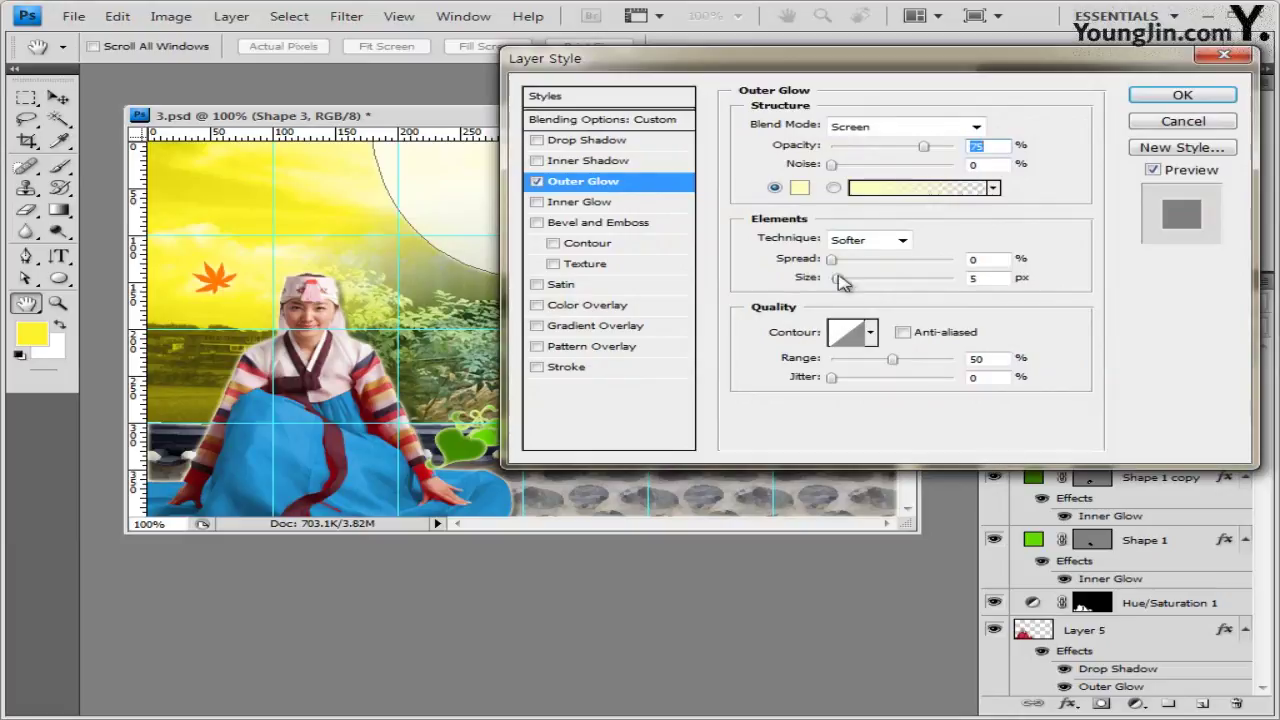
{"action": "left_click", "coordinate": [838, 279]}
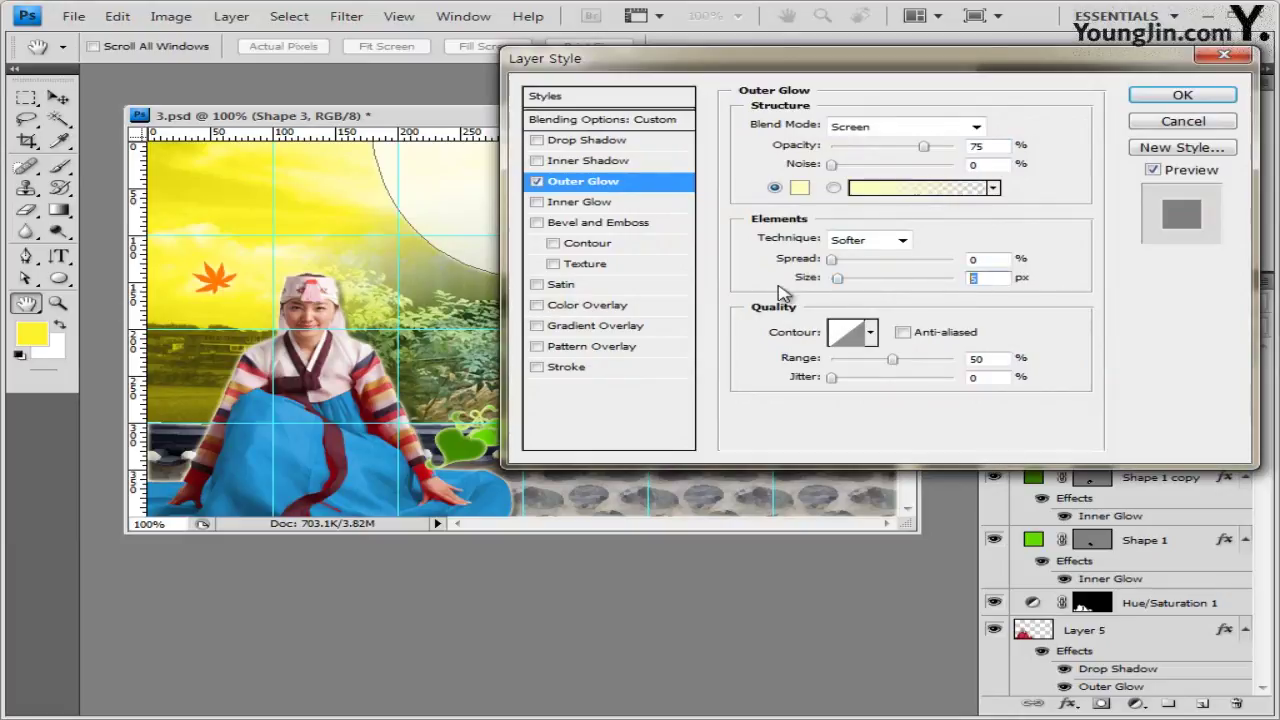
{"action": "type", "text": "15"}
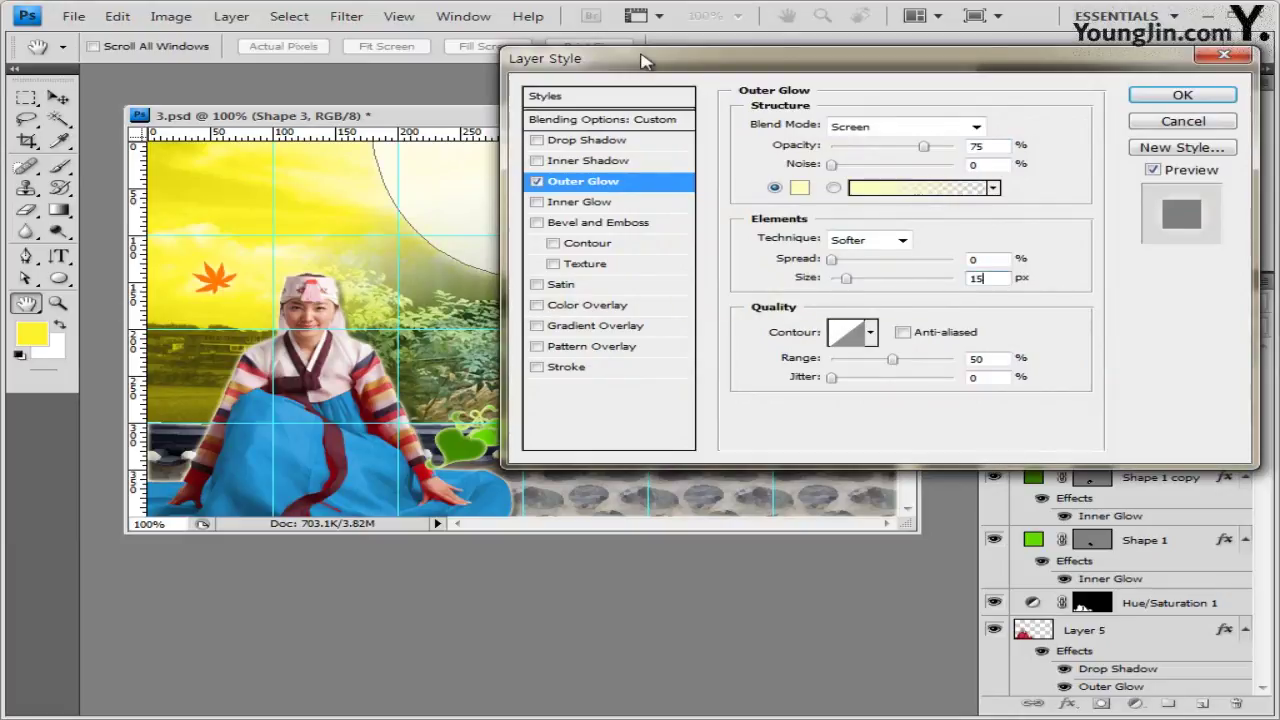
{"action": "left_click_drag", "start_coordinate": [640, 62], "coordinate": [710, 65]}
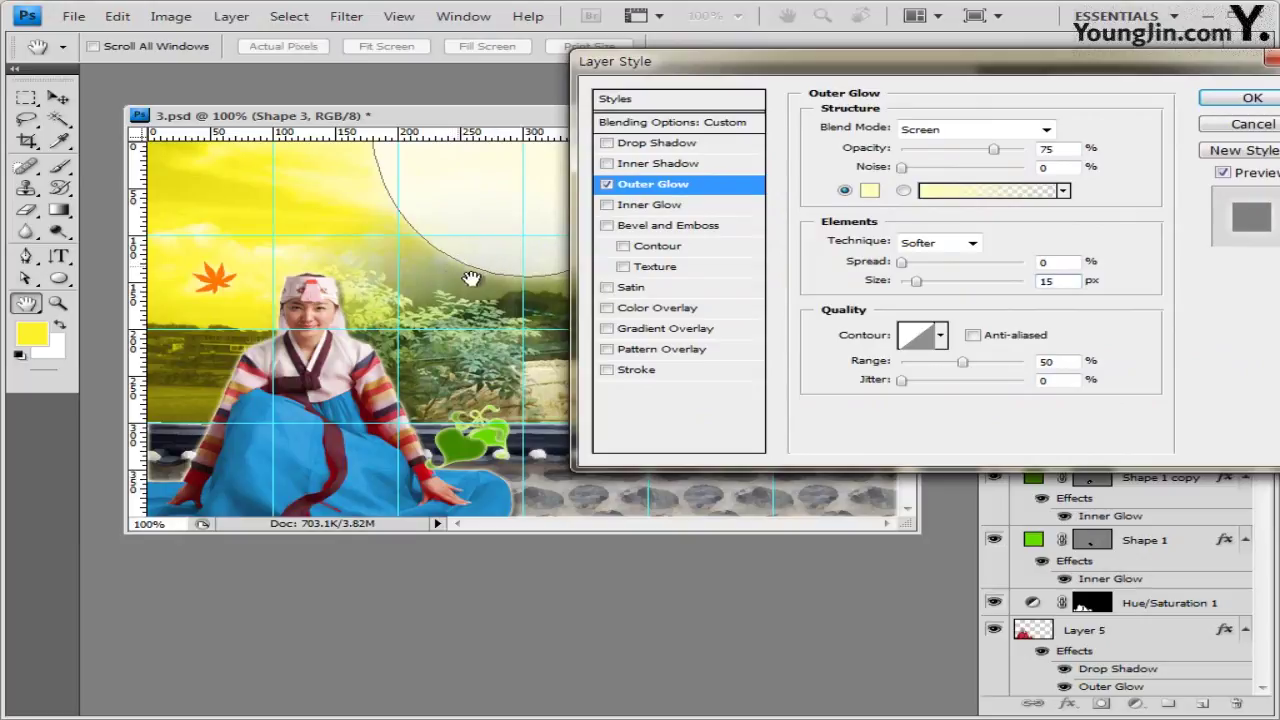
{"action": "left_click", "coordinate": [1224, 99]}
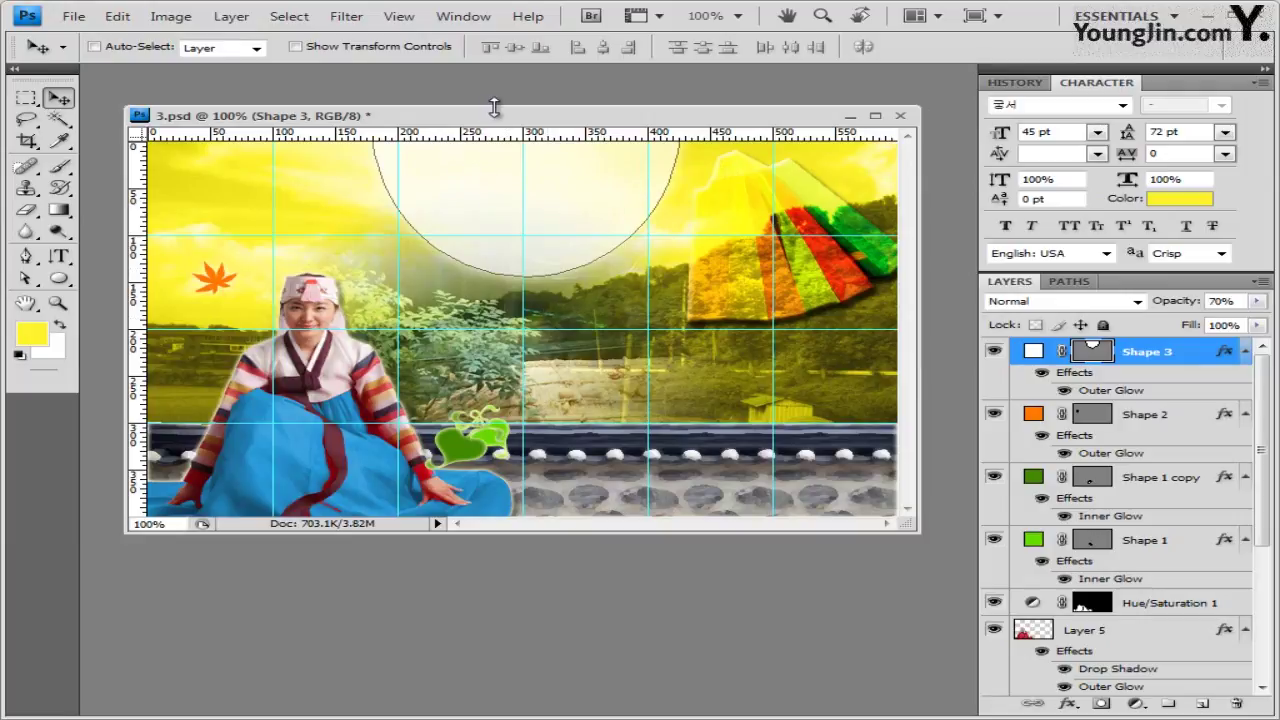
Add horizontal 36 pt text beside the woman reading "즐거운 한가위 되세요", with "되세요" on a second line
{"action": "left_click", "coordinate": [60, 258]}
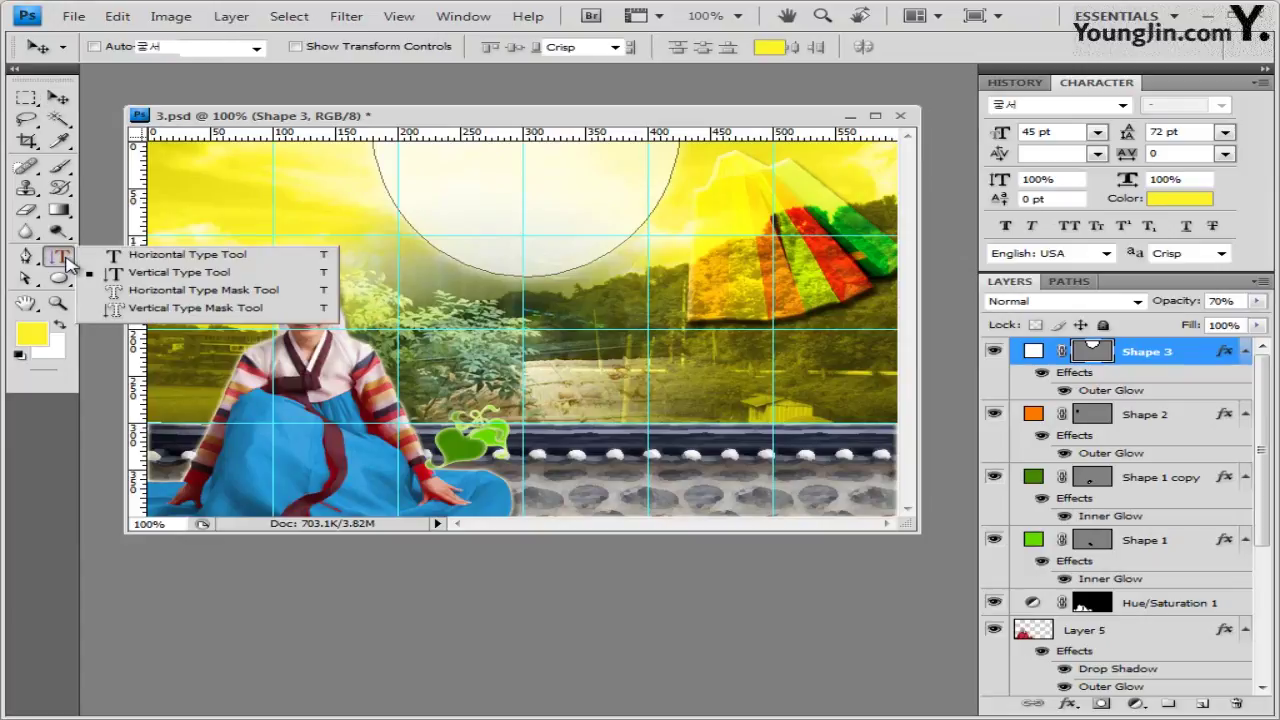
{"action": "left_click", "coordinate": [146, 256]}
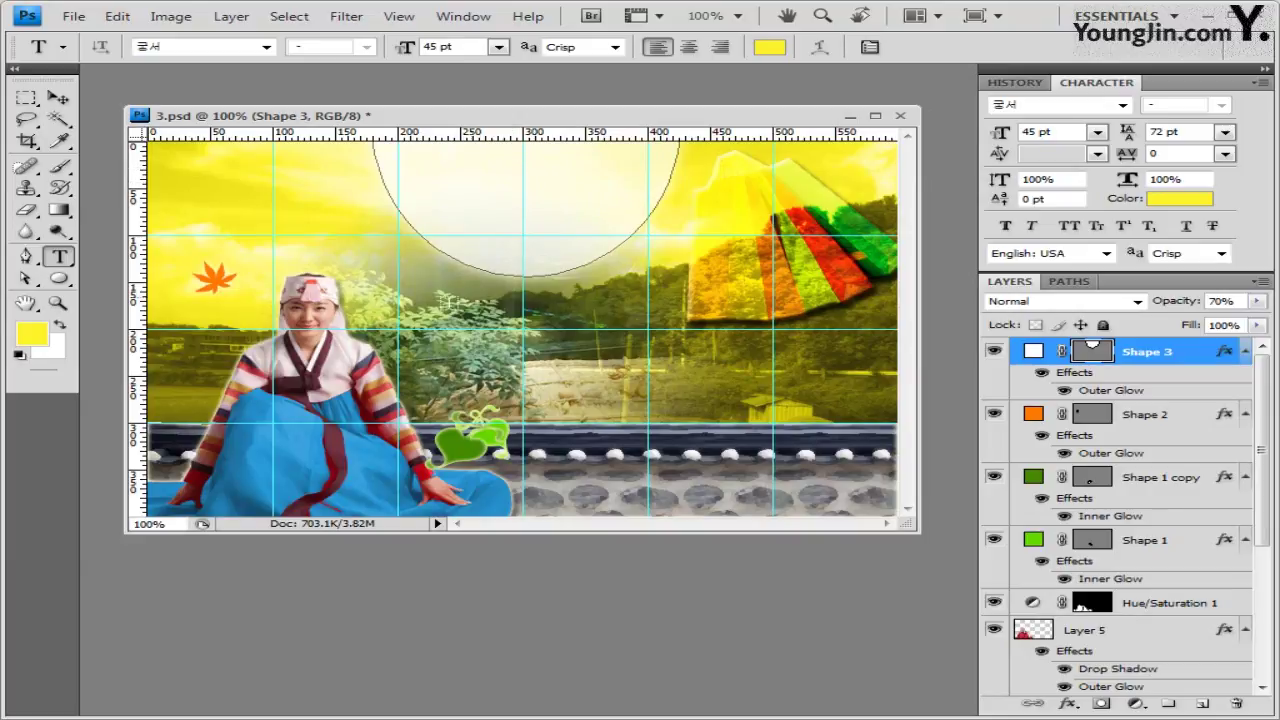
{"action": "left_click", "coordinate": [429, 306]}
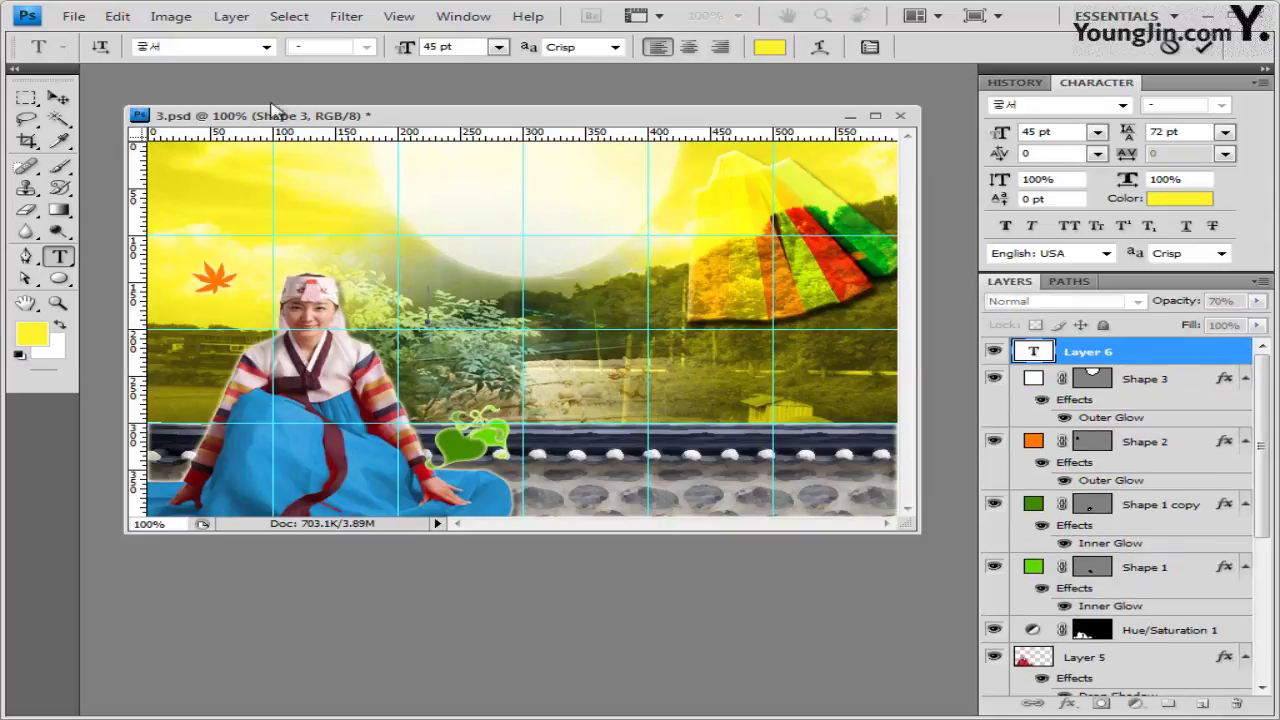
{"action": "left_click", "coordinate": [264, 48]}
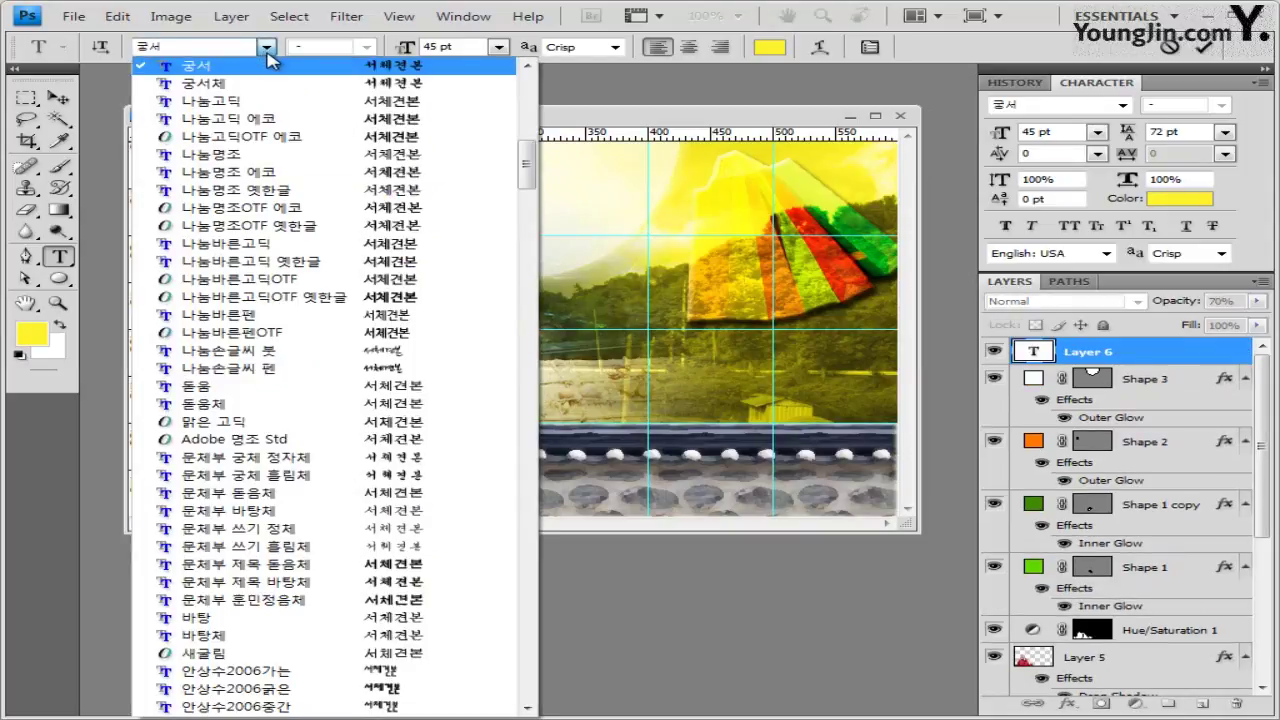
{"action": "left_click", "coordinate": [266, 48]}
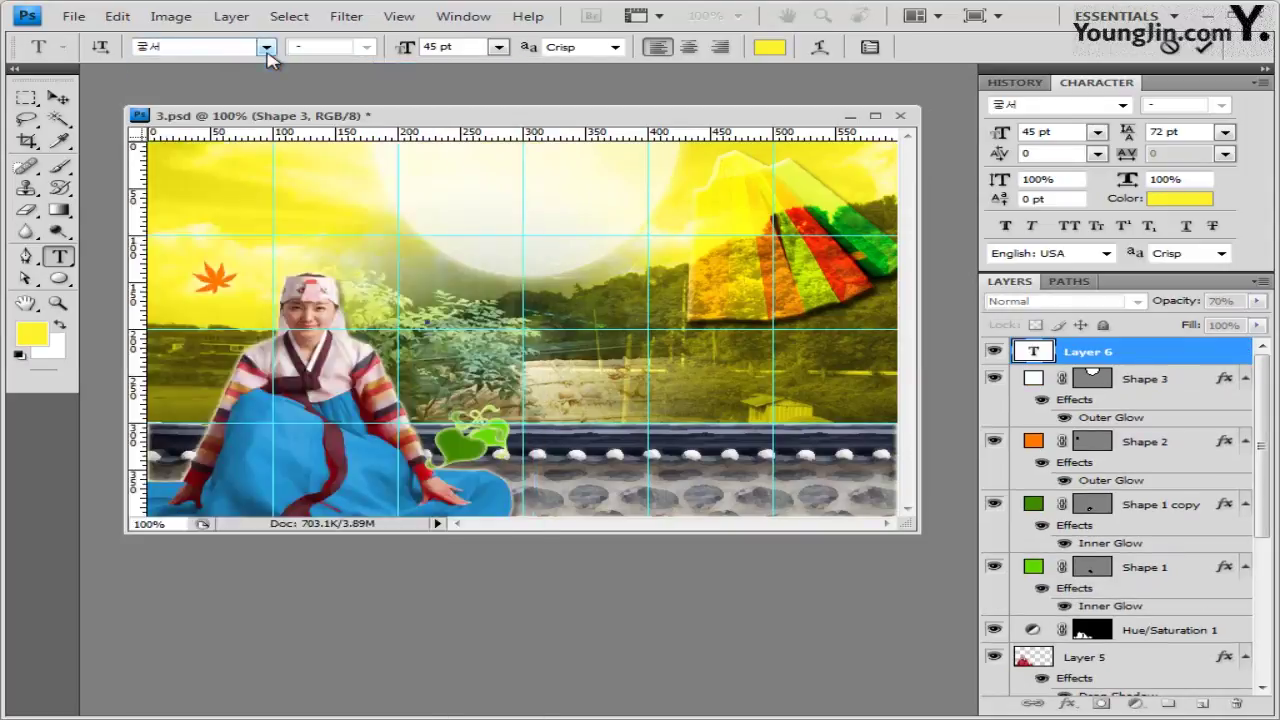
{"action": "left_click", "coordinate": [473, 47]}
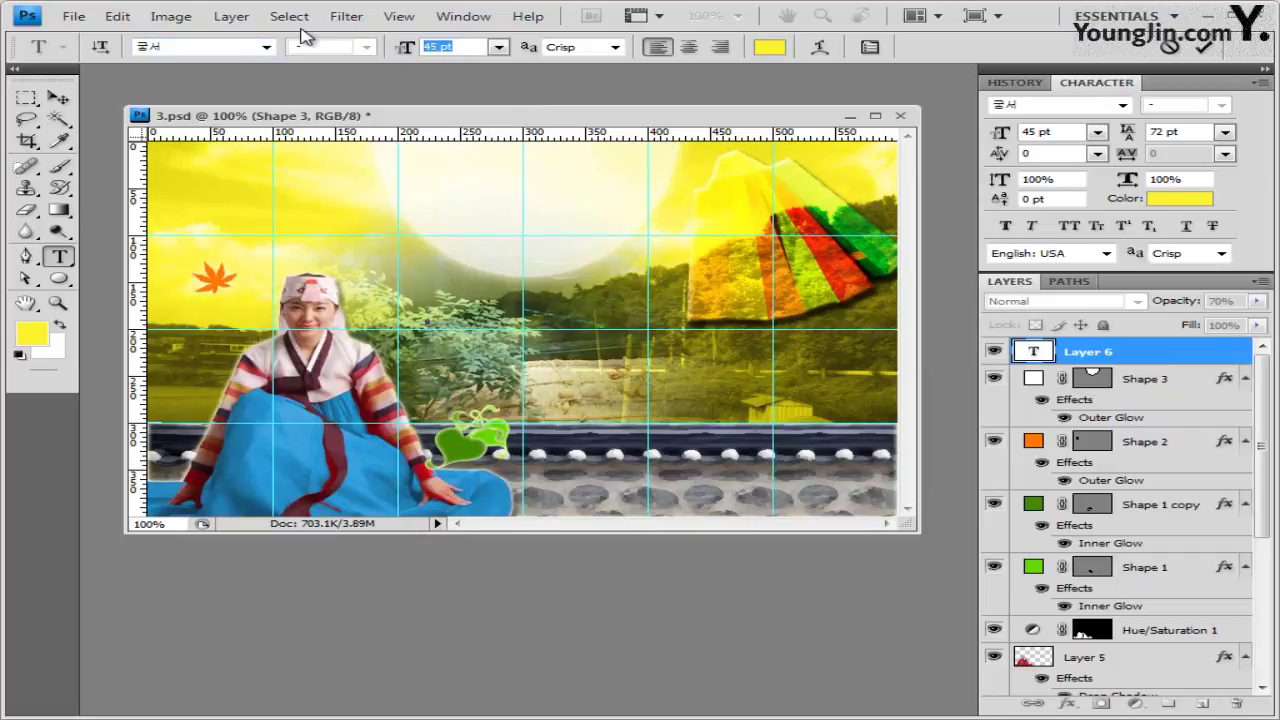
{"action": "type", "text": "36"}
{"action": "key", "text": "Return"}
{"action": "type", "text": "즐거운 한가위 되세요"}
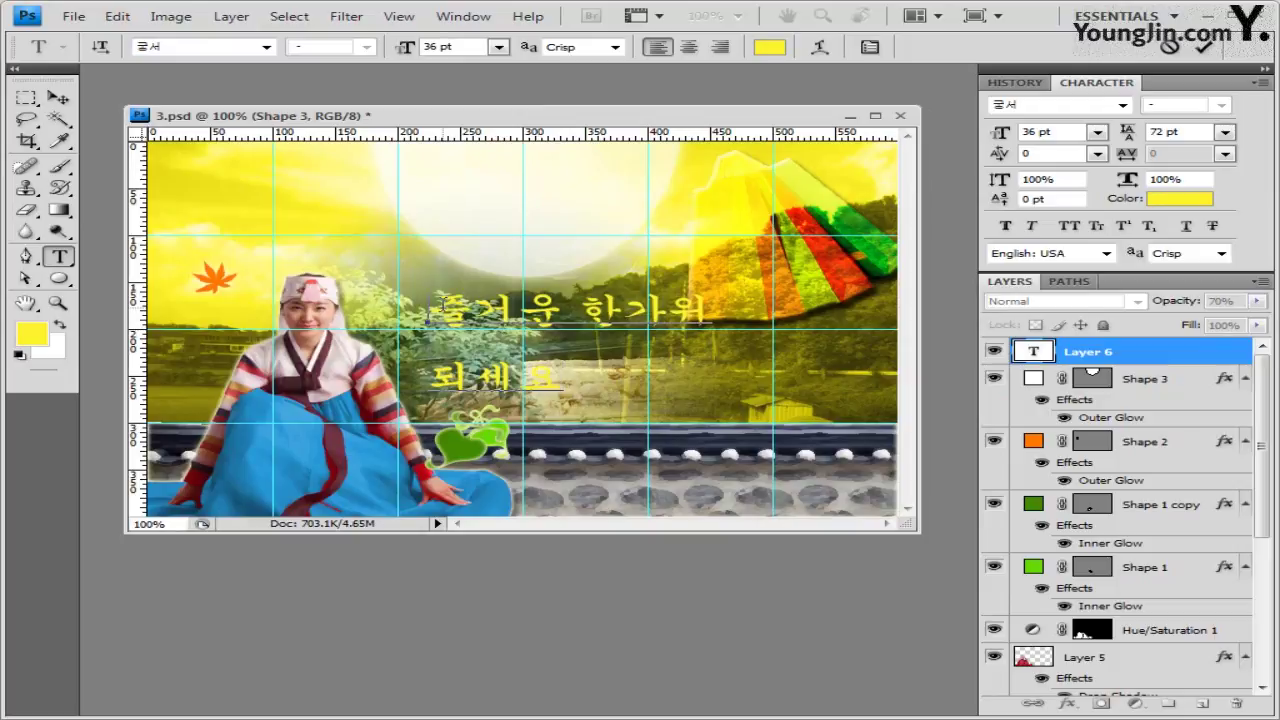
Center-align both lines of the greeting text and set their leading to 48 pt
{"action": "left_click_drag", "start_coordinate": [440, 305], "coordinate": [563, 382]}
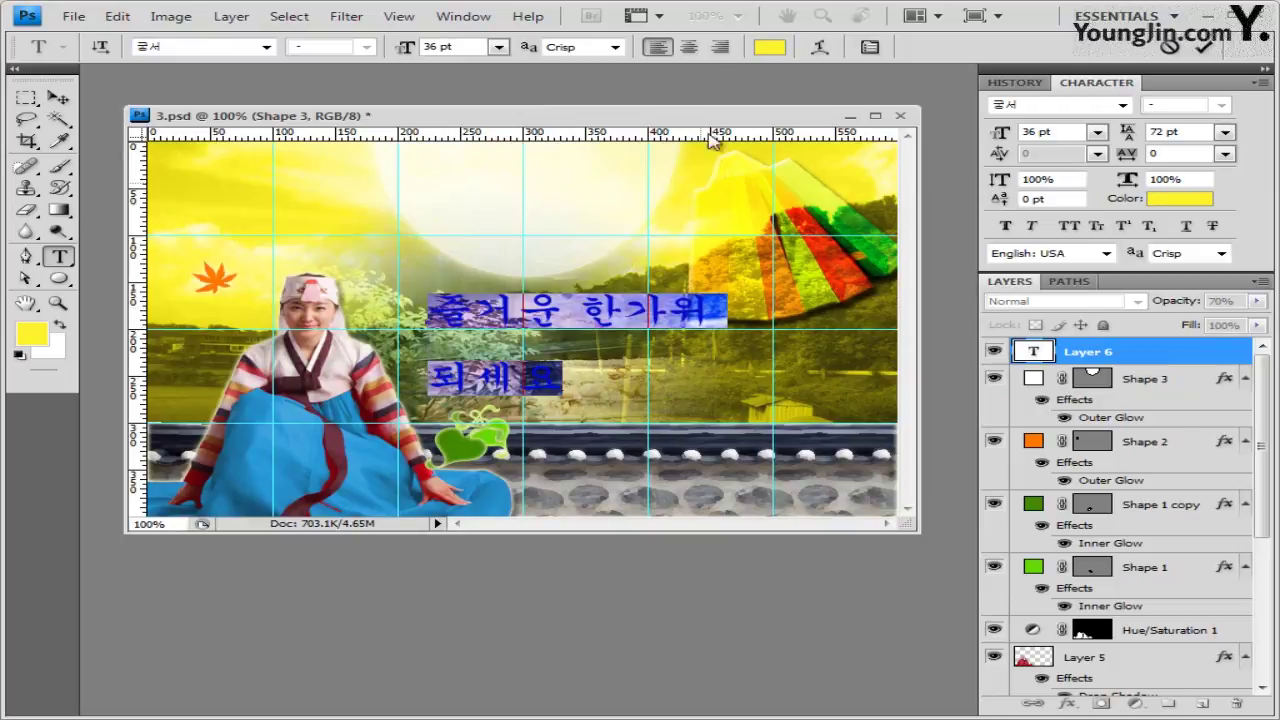
{"action": "left_click", "coordinate": [694, 48]}
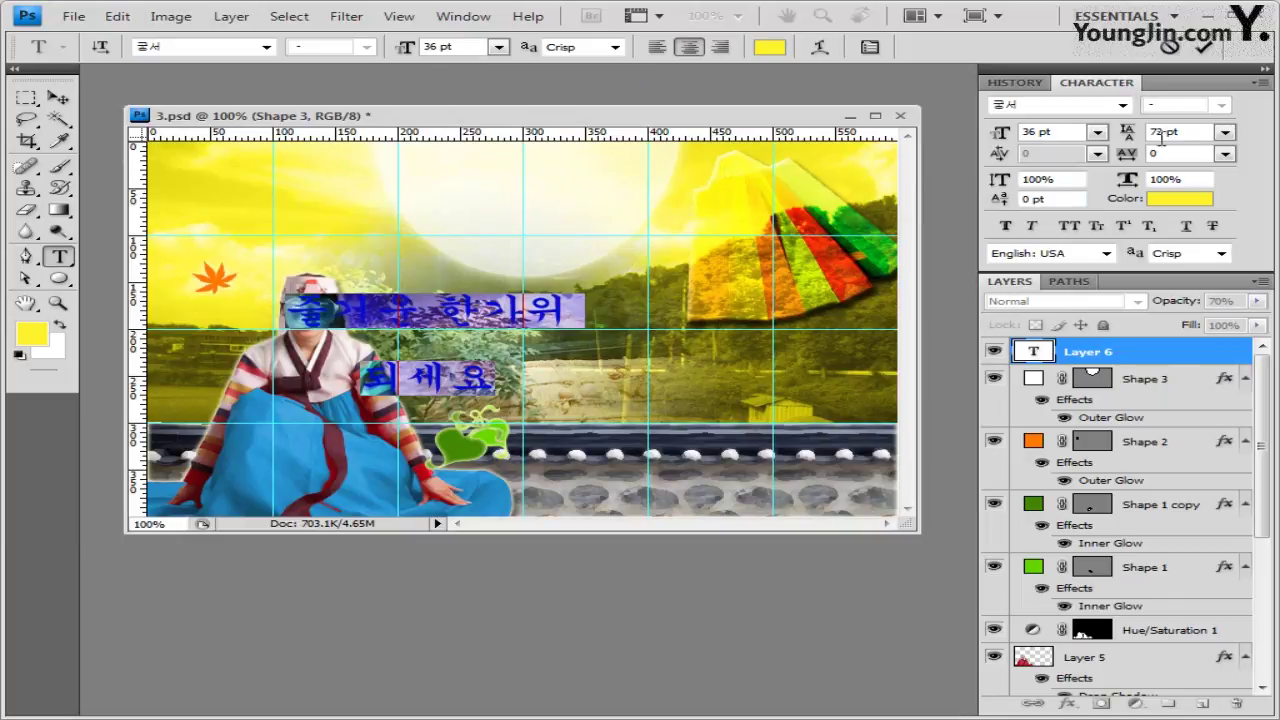
{"action": "left_click", "coordinate": [1225, 132]}
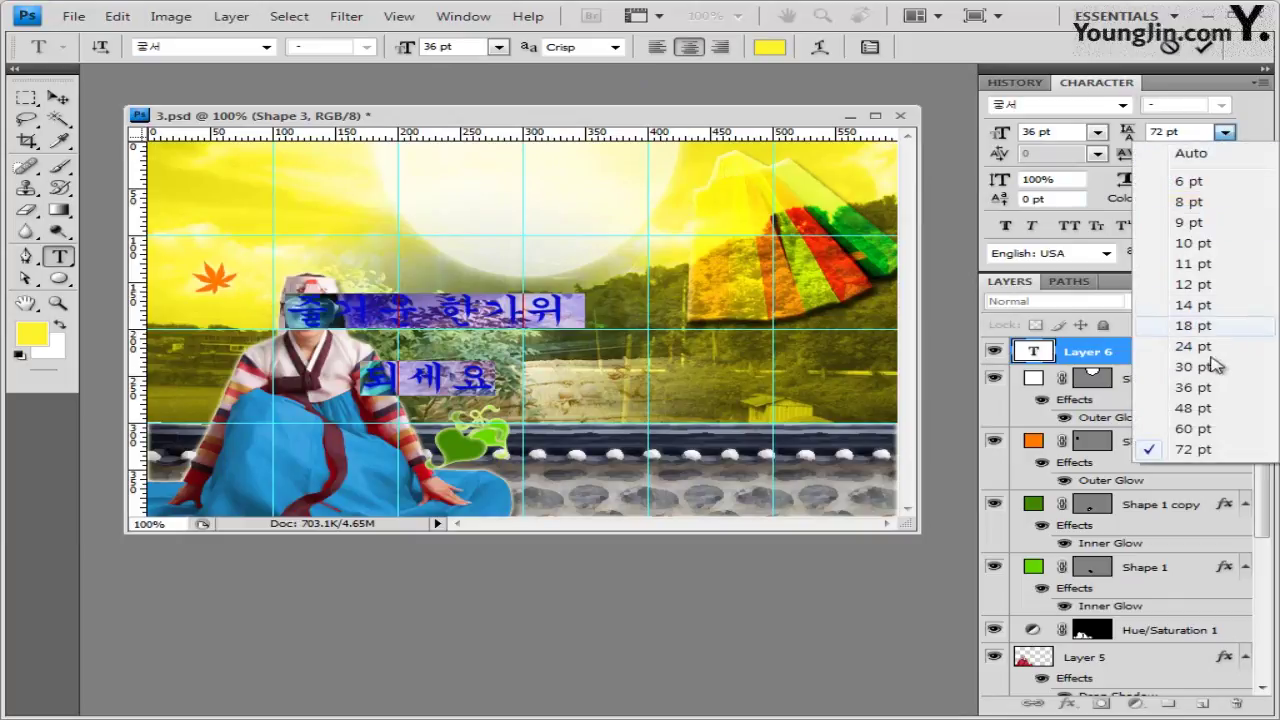
{"action": "left_click", "coordinate": [1192, 408]}
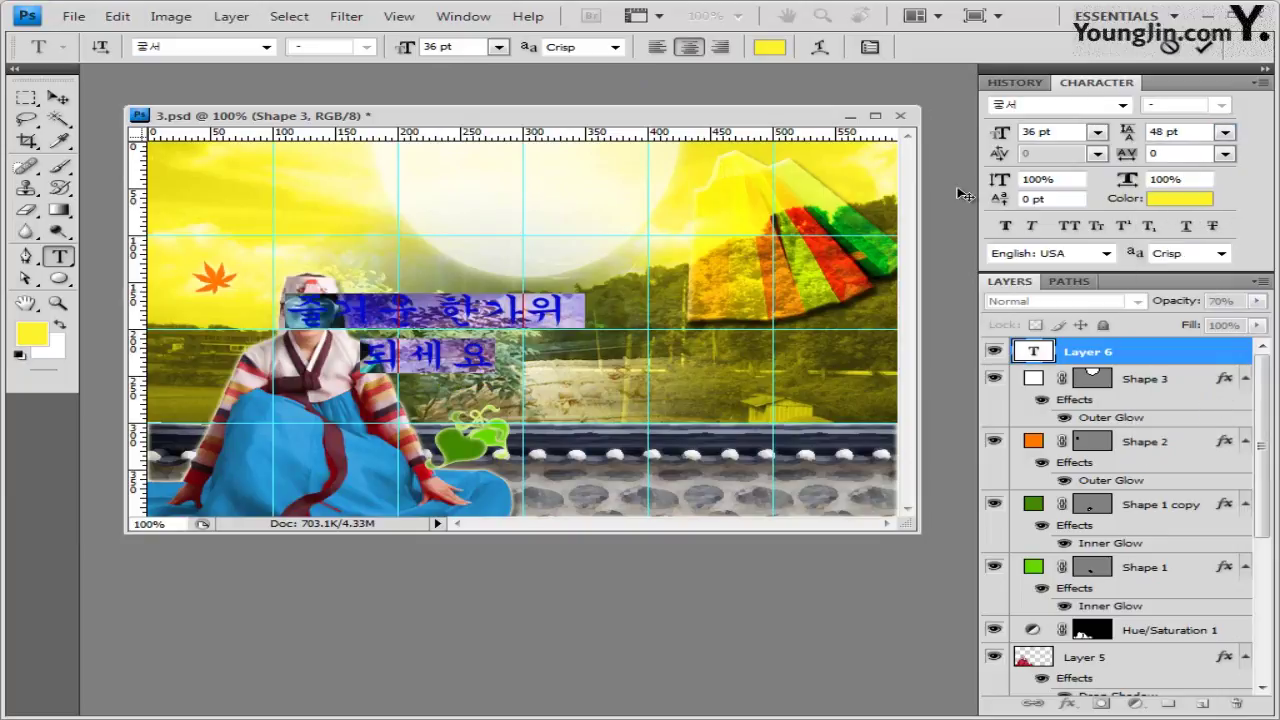
{"action": "left_click", "coordinate": [1130, 352]}
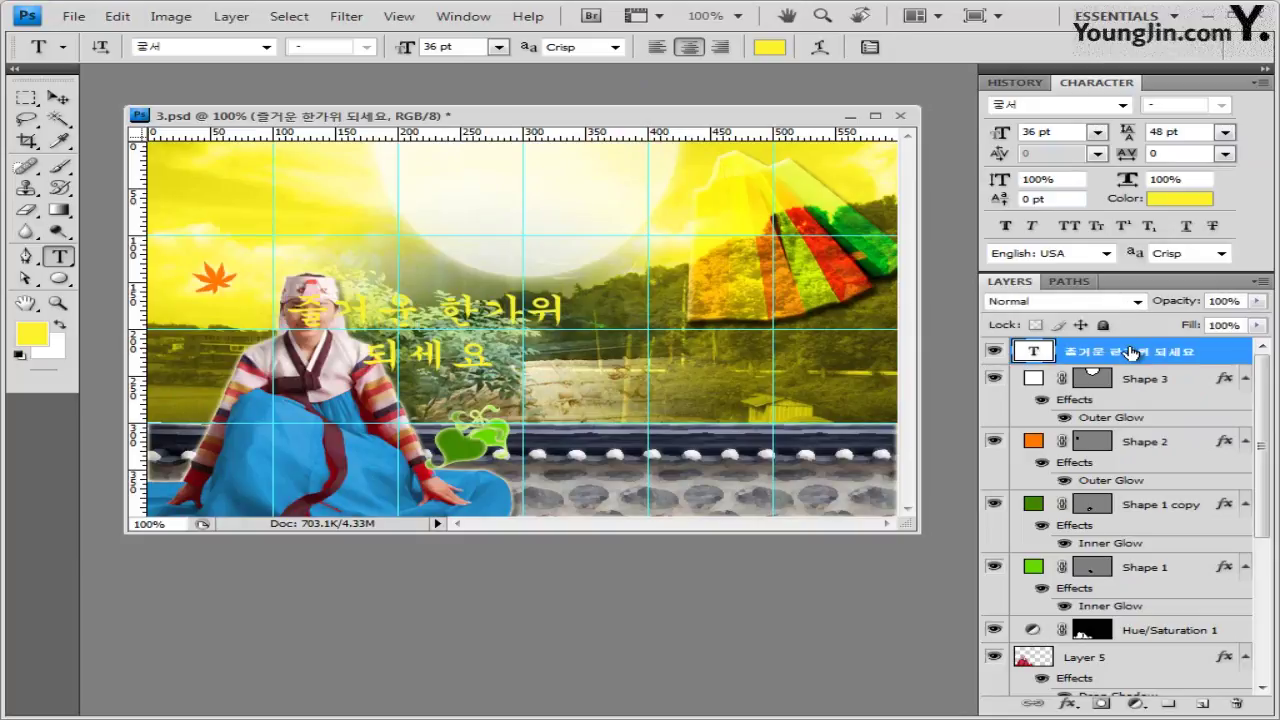
Add a Gradient Overlay to the greeting text and set the gradient's starting color stop to yellow ffe400
{"action": "left_click", "coordinate": [1070, 706]}
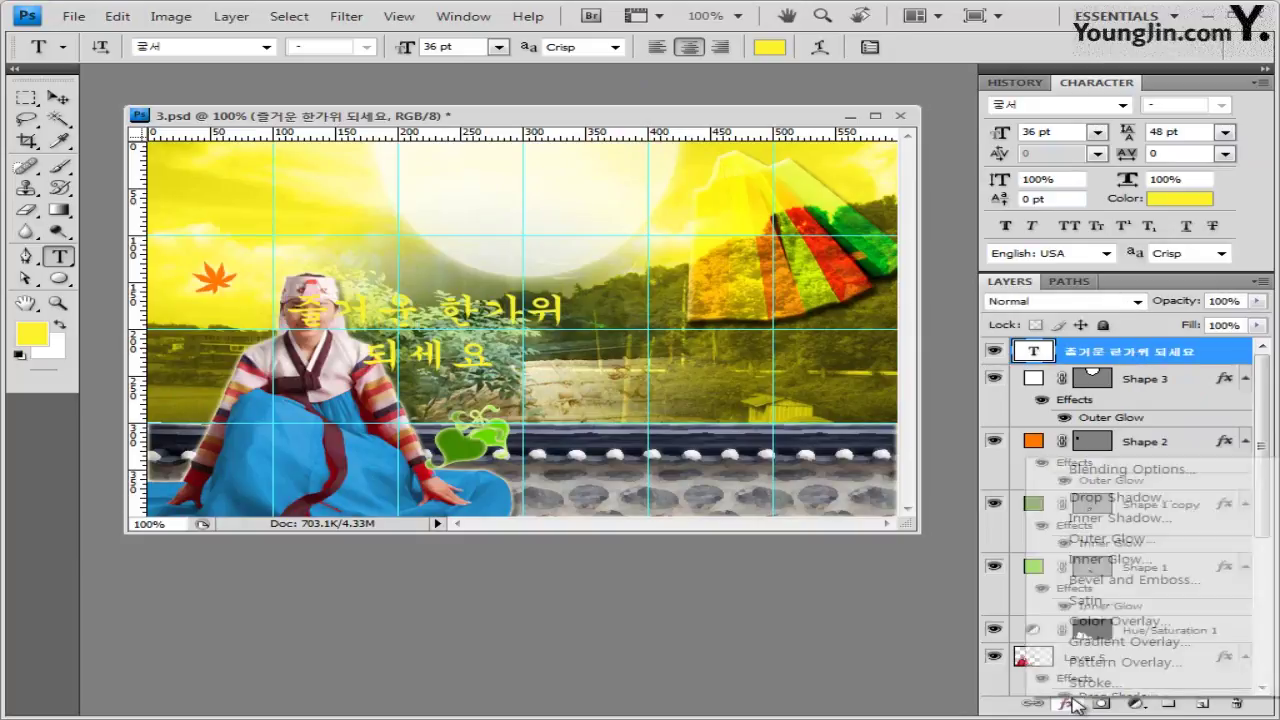
{"action": "left_click", "coordinate": [1137, 643]}
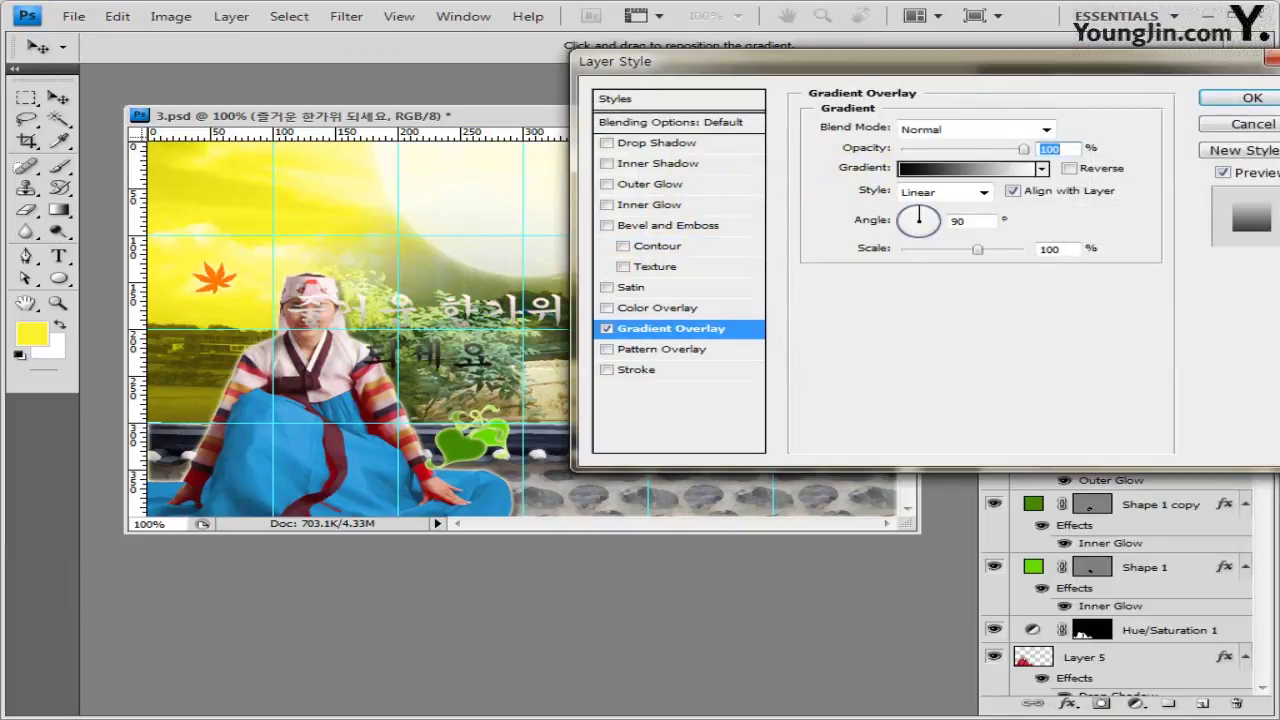
{"action": "left_click_drag", "start_coordinate": [1004, 65], "coordinate": [862, 153]}
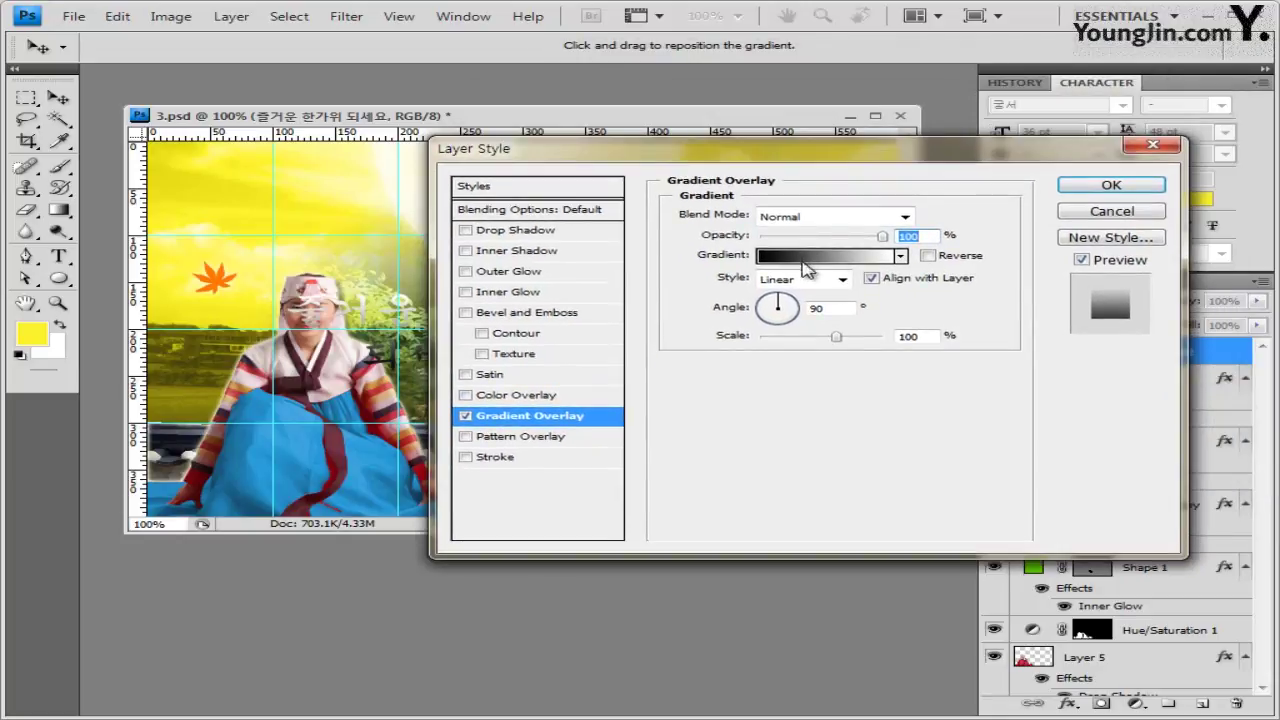
{"action": "left_click", "coordinate": [840, 263]}
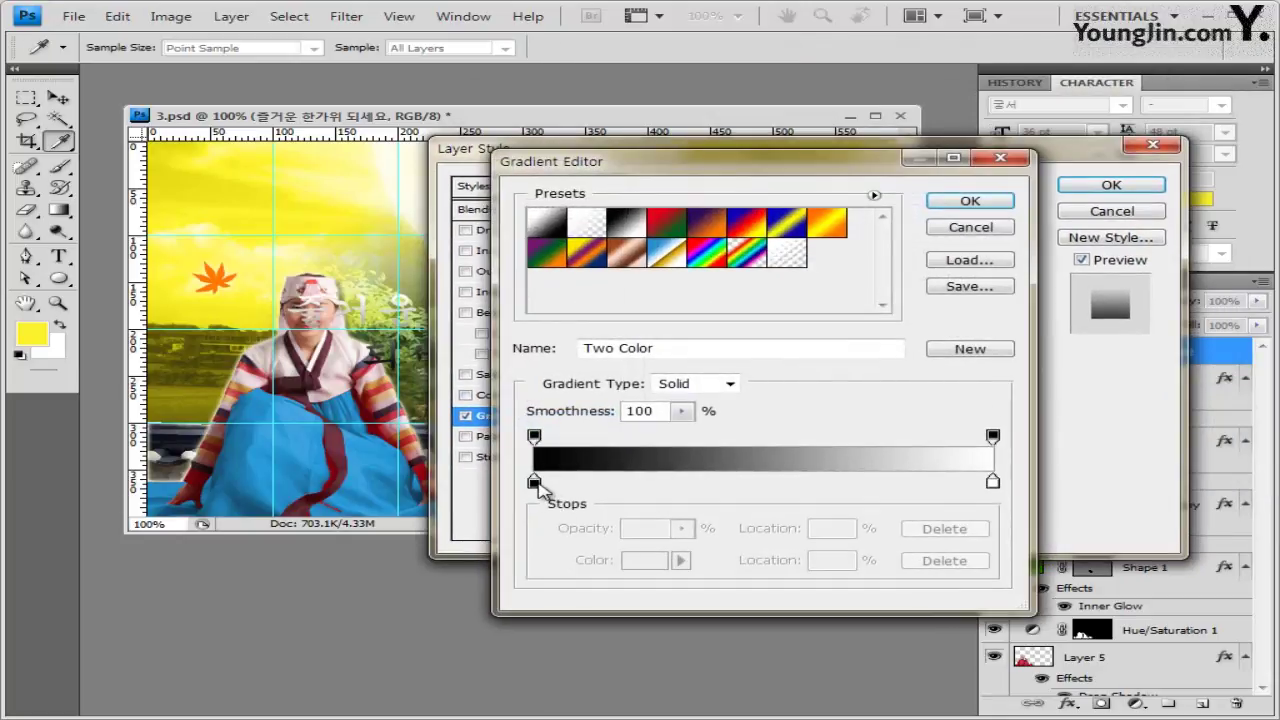
{"action": "double_click", "coordinate": [535, 483]}
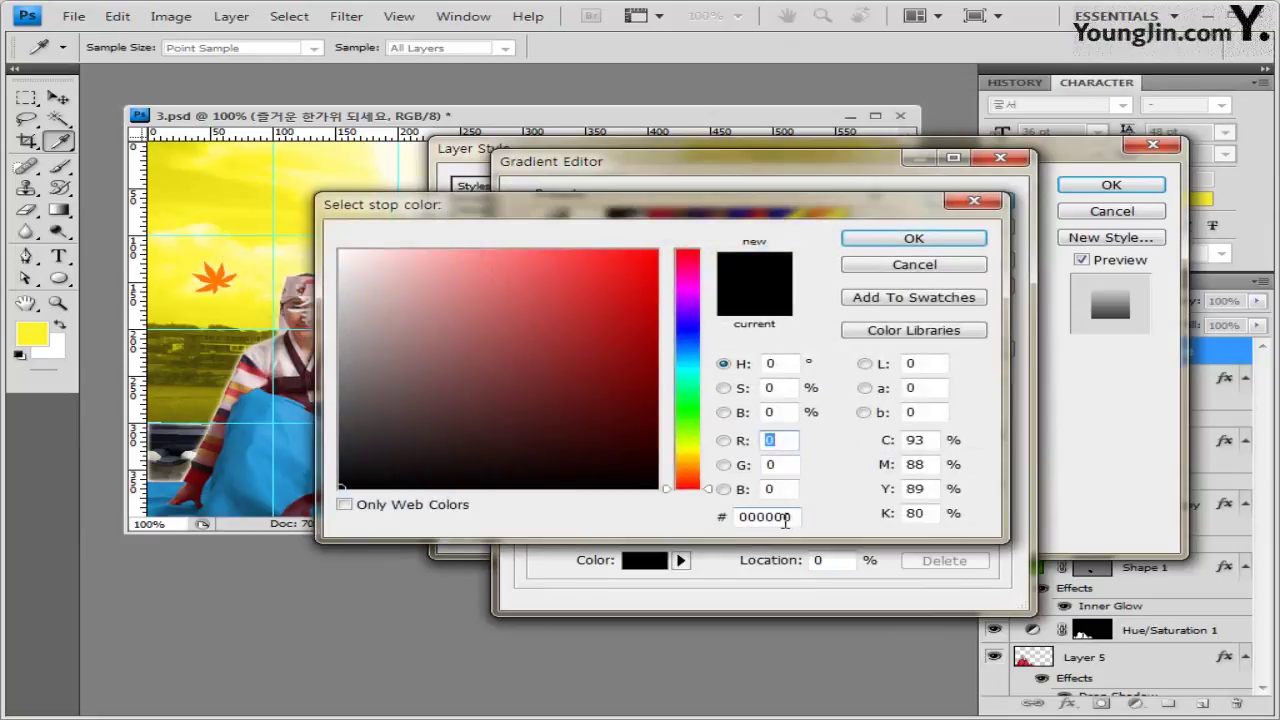
{"action": "type", "text": "ffe400"}
{"action": "left_click", "coordinate": [963, 243]}
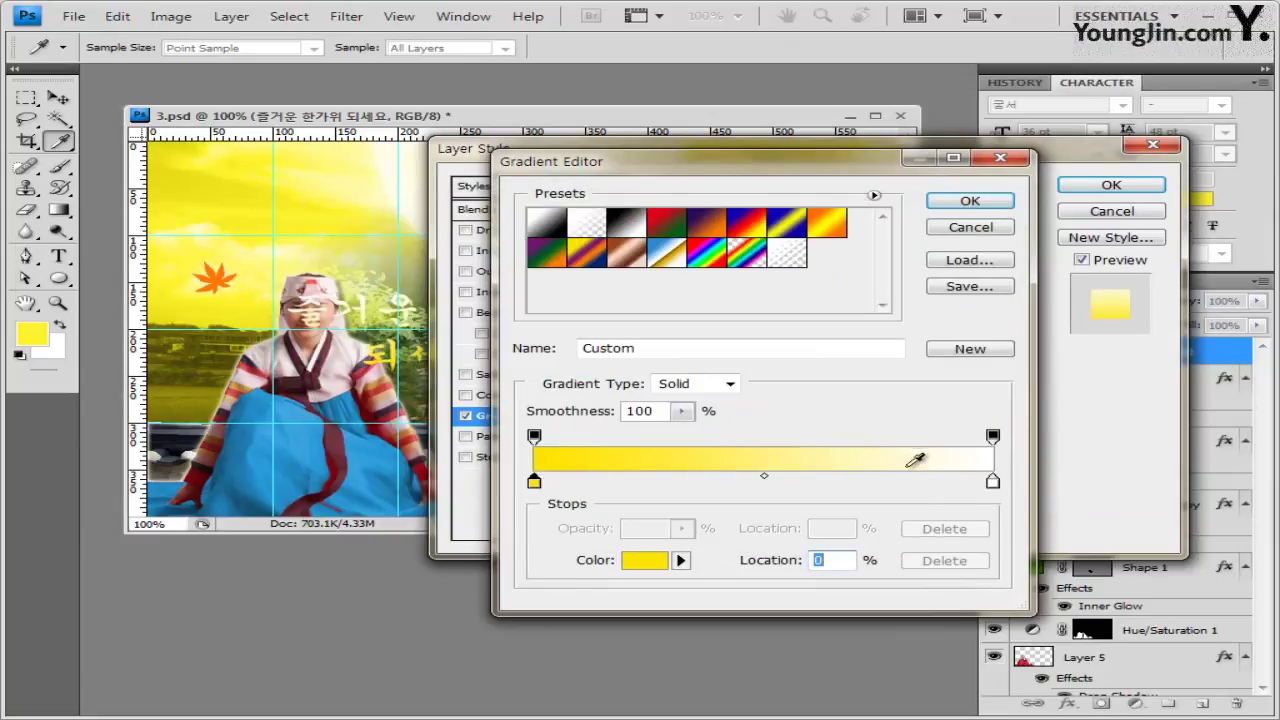
Set the ending color stop of the greeting text's gradient to orange ef8d31 and accept the gradient
{"action": "double_click", "coordinate": [993, 483]}
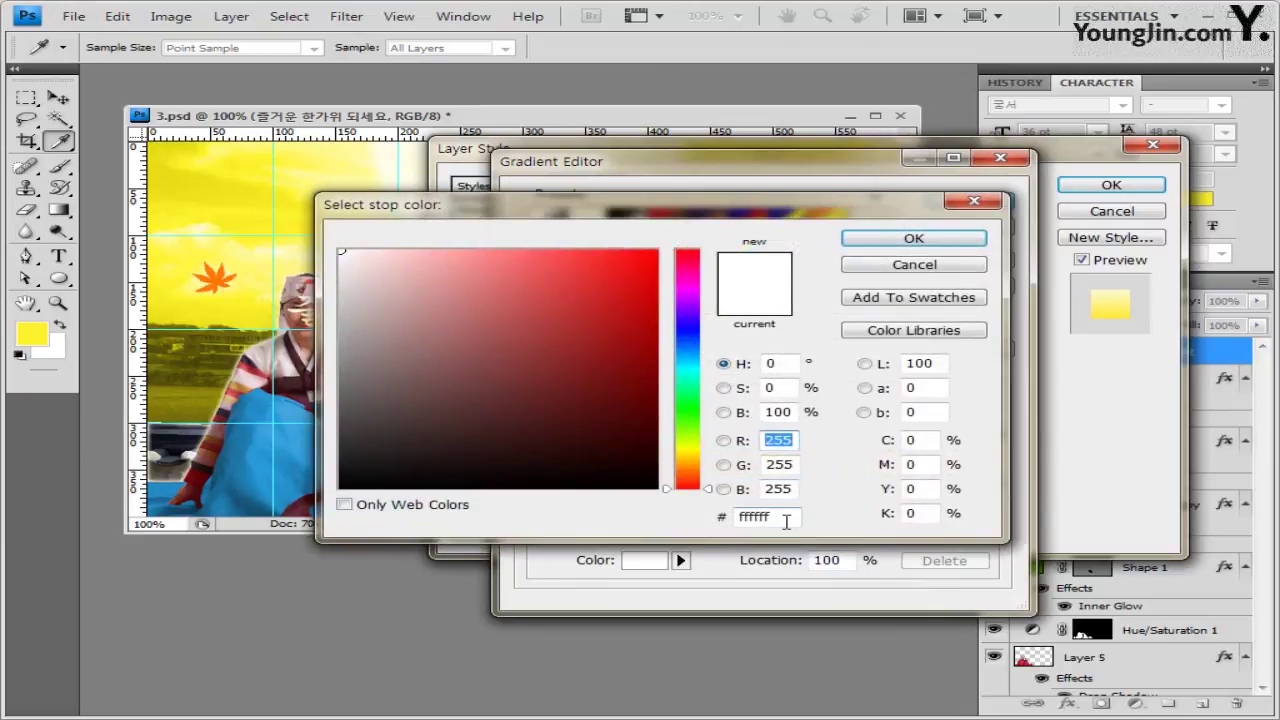
{"action": "left_click", "coordinate": [786, 521]}
{"action": "type", "text": "ef8d31"}
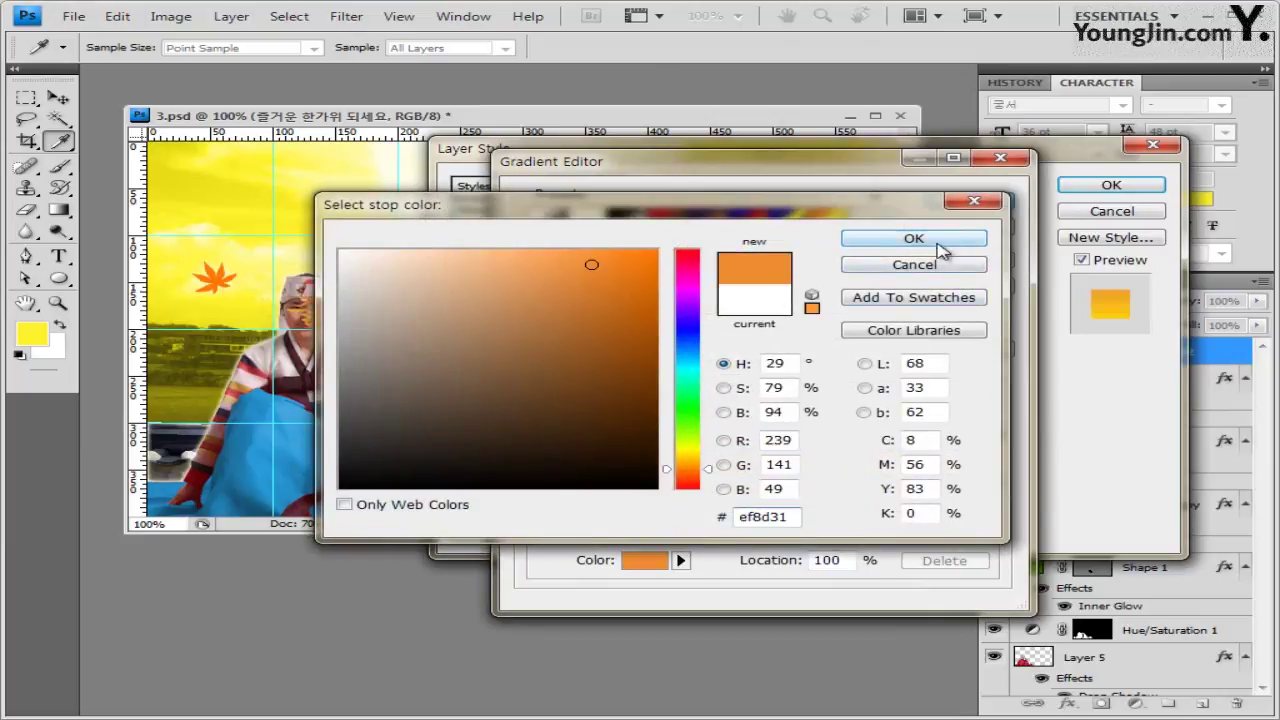
{"action": "left_click", "coordinate": [940, 248]}
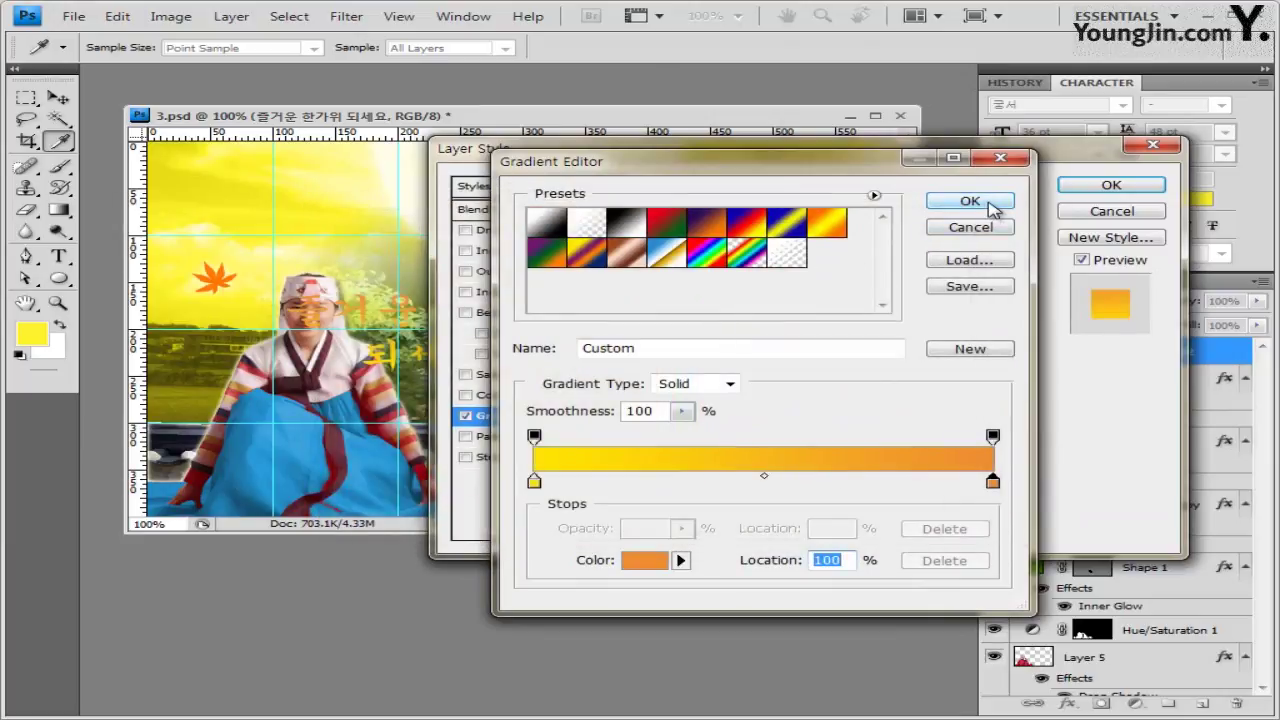
{"action": "left_click", "coordinate": [969, 201]}
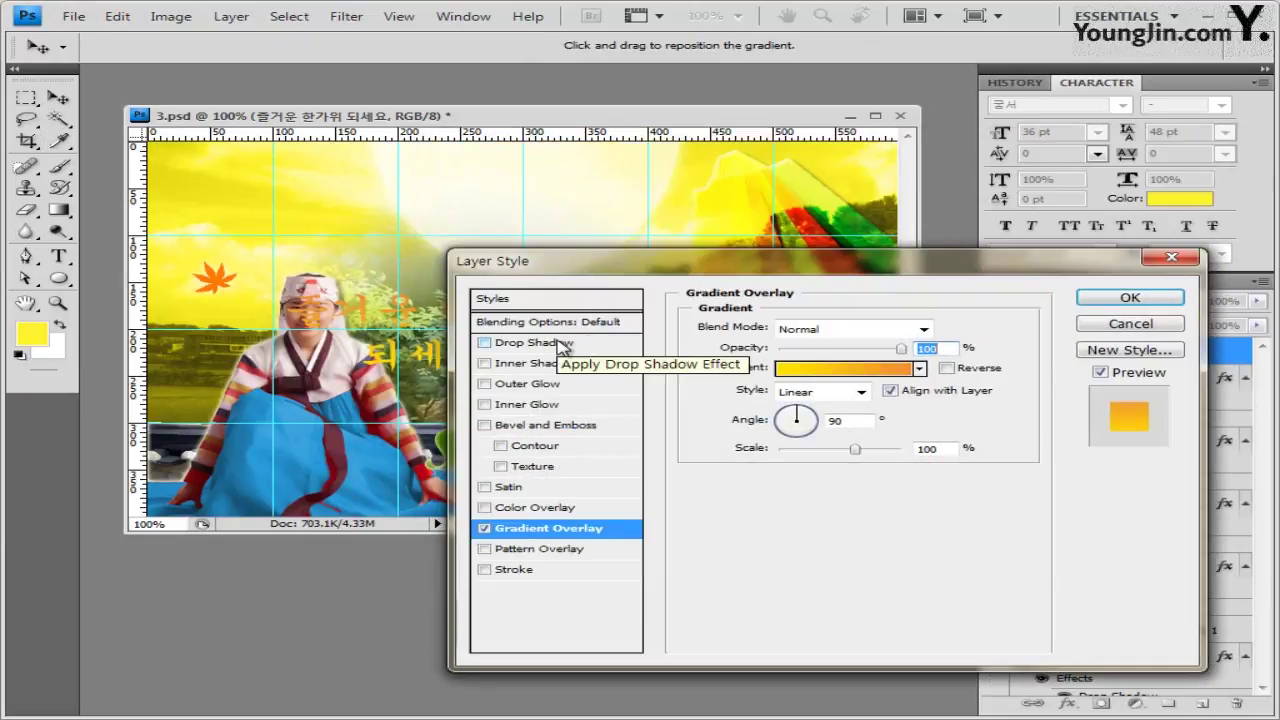
Add a Drop Shadow to the greeting text and move the text up over the white ellipse
{"action": "left_click", "coordinate": [558, 343]}
{"action": "left_click", "coordinate": [1129, 298]}
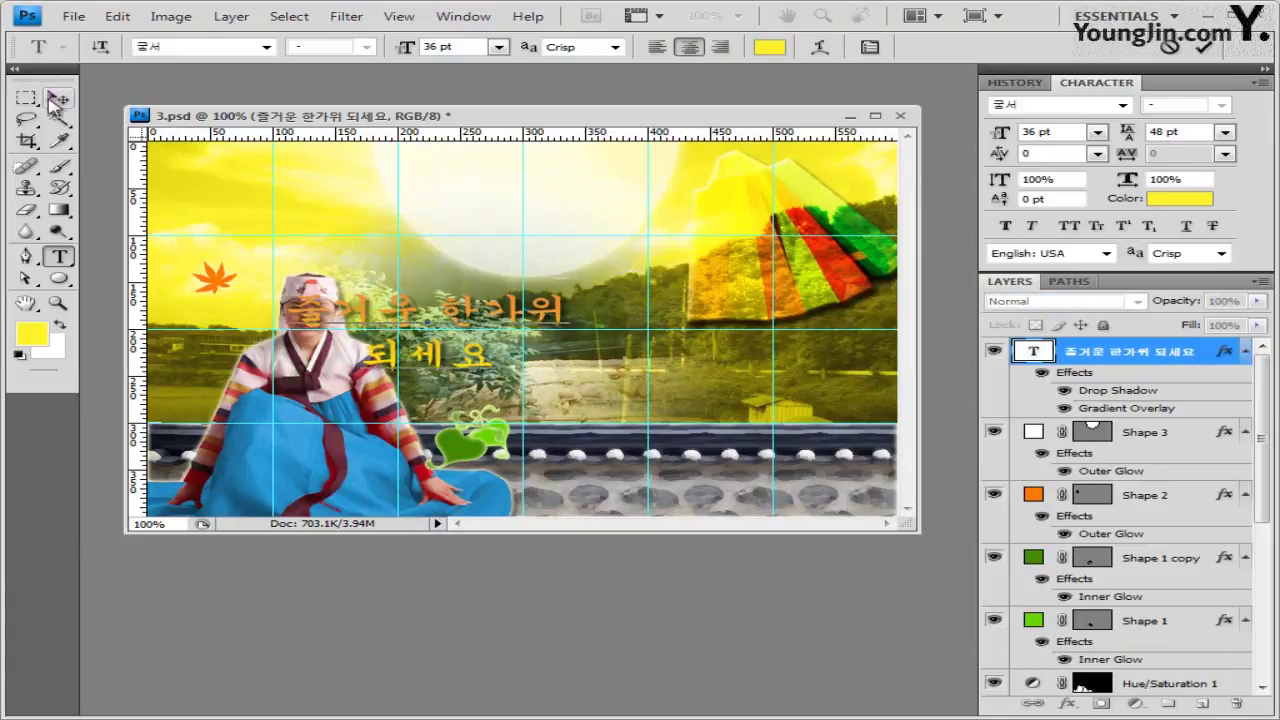
{"action": "key", "text": "v"}
{"action": "left_click_drag", "start_coordinate": [490, 355], "coordinate": [585, 238]}
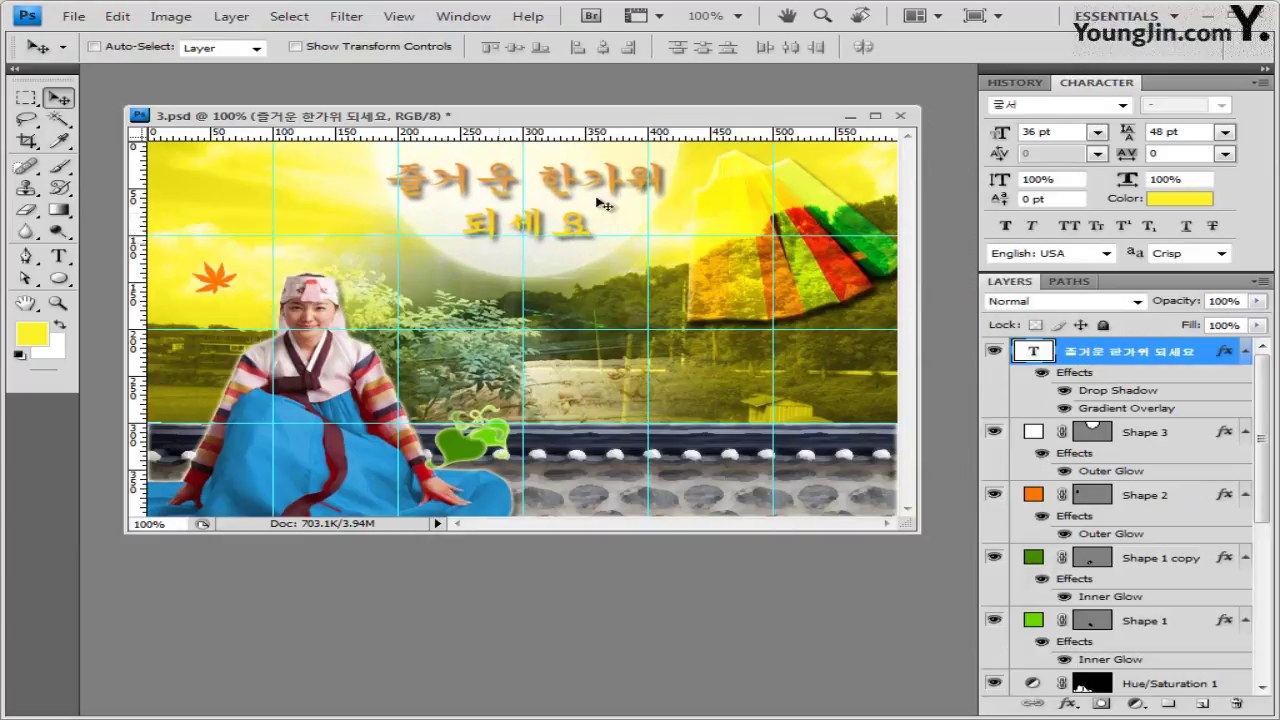
Warp the greeting text with the horizontal Bulge style and a bend of 20%
{"action": "left_click", "coordinate": [59, 256]}
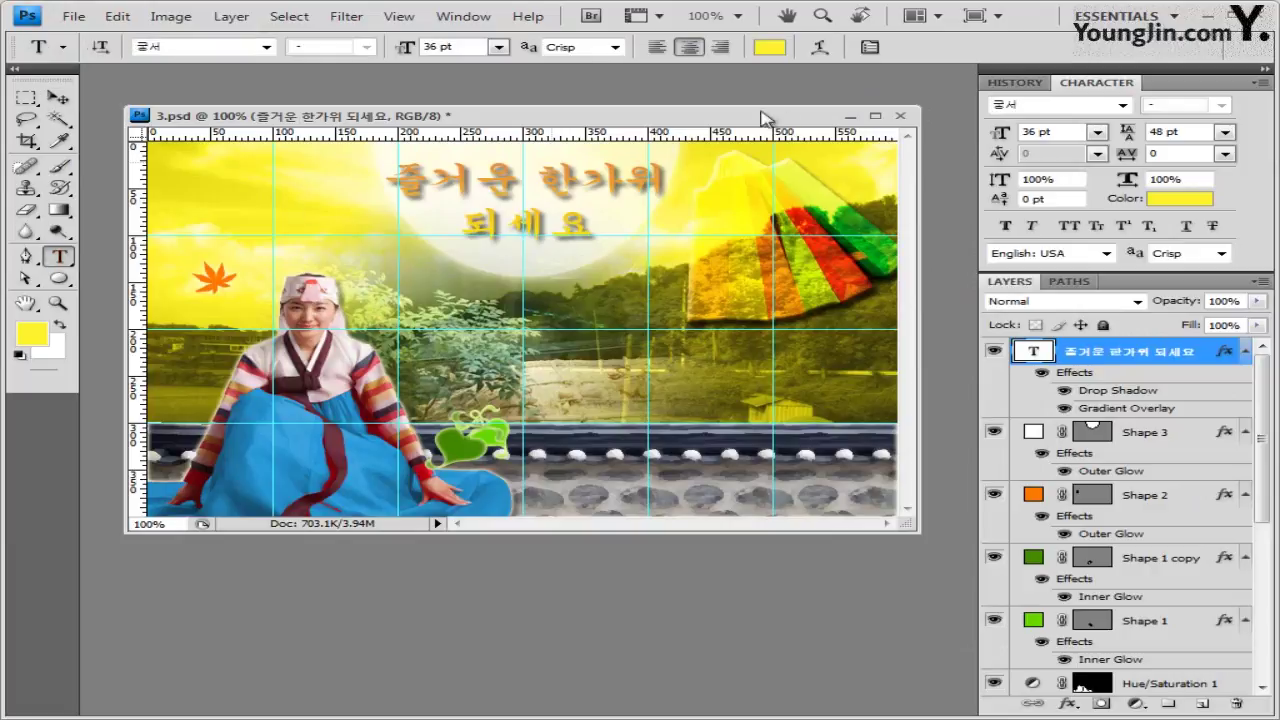
{"action": "left_click", "coordinate": [820, 47]}
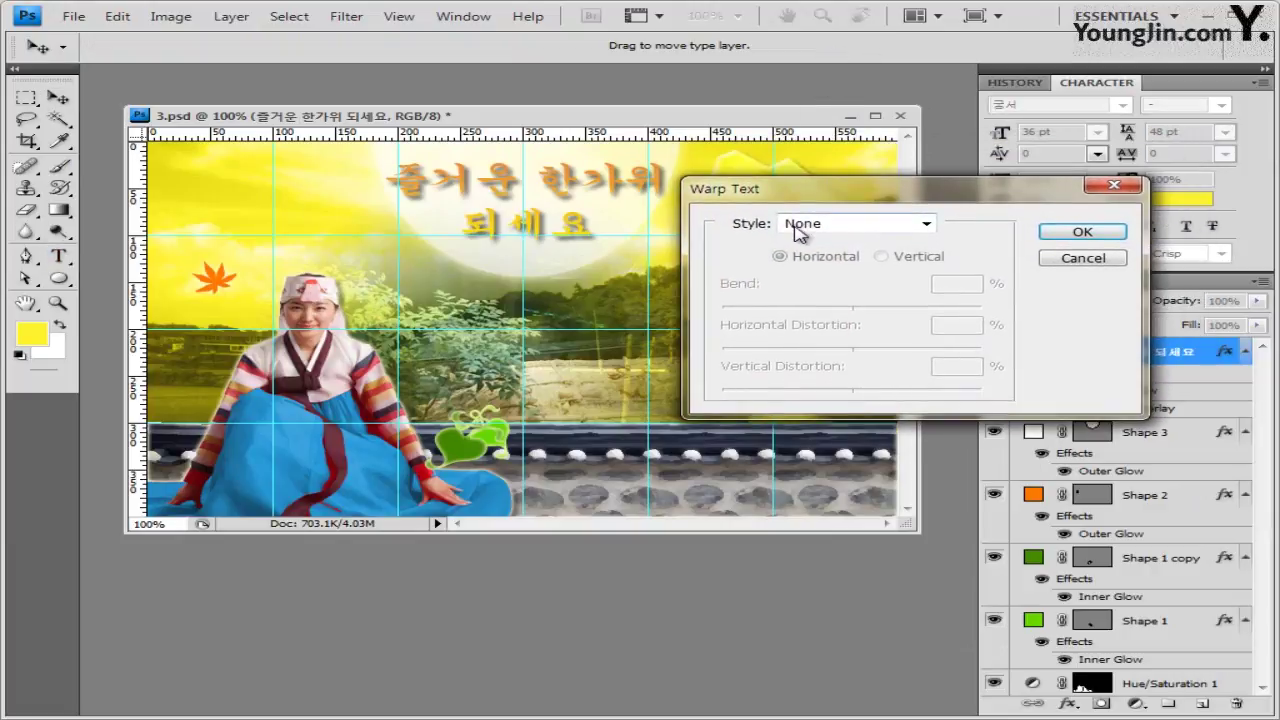
{"action": "left_click", "coordinate": [800, 228]}
{"action": "left_click", "coordinate": [829, 345]}
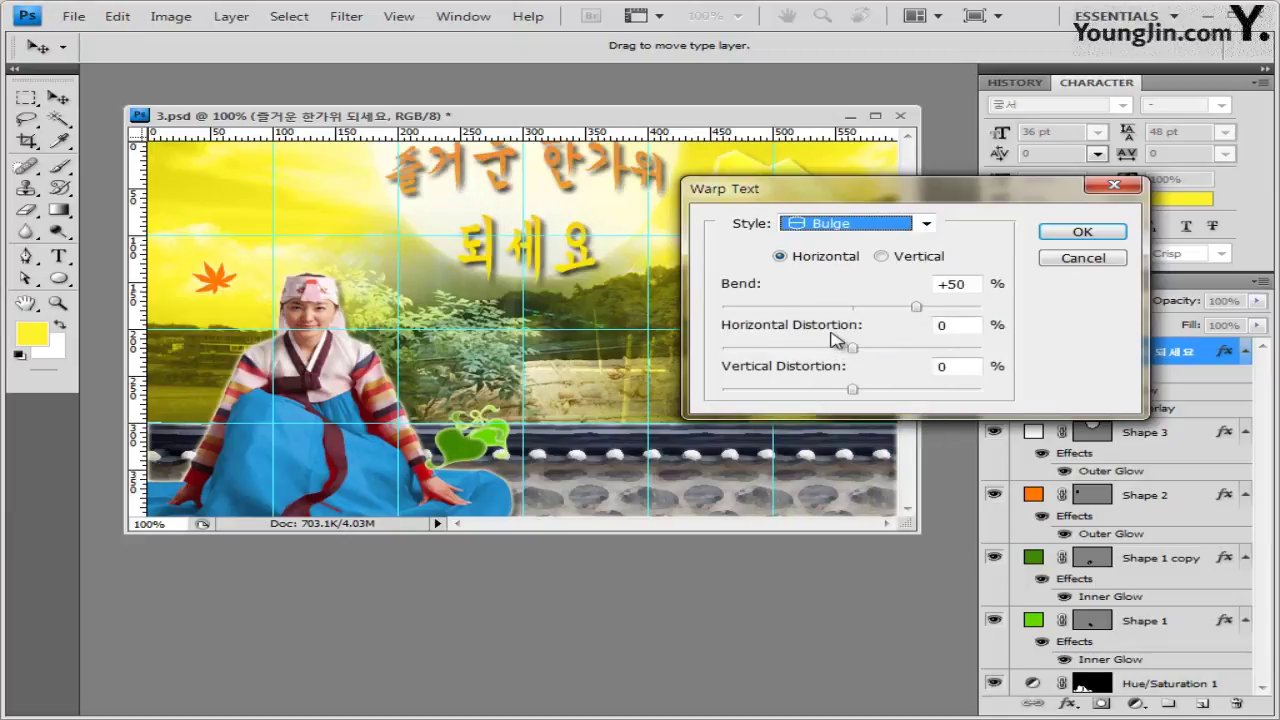
{"action": "left_click", "coordinate": [973, 284]}
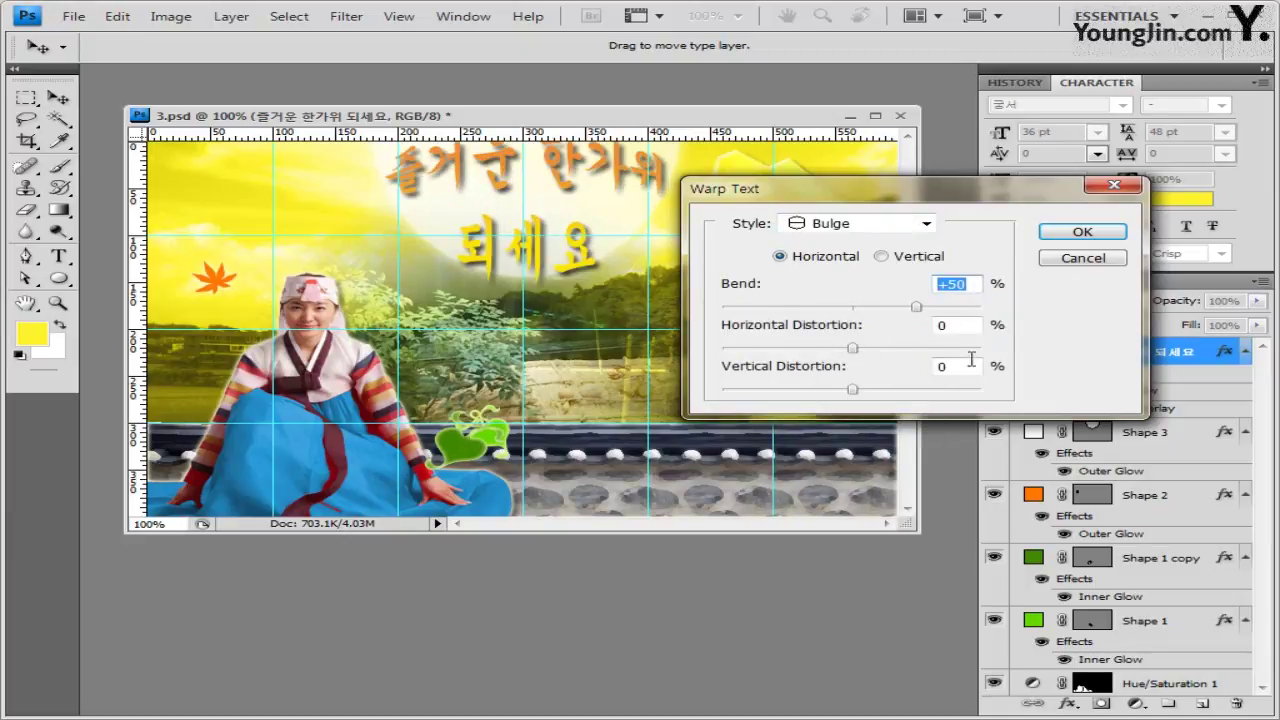
{"action": "type", "text": "20"}
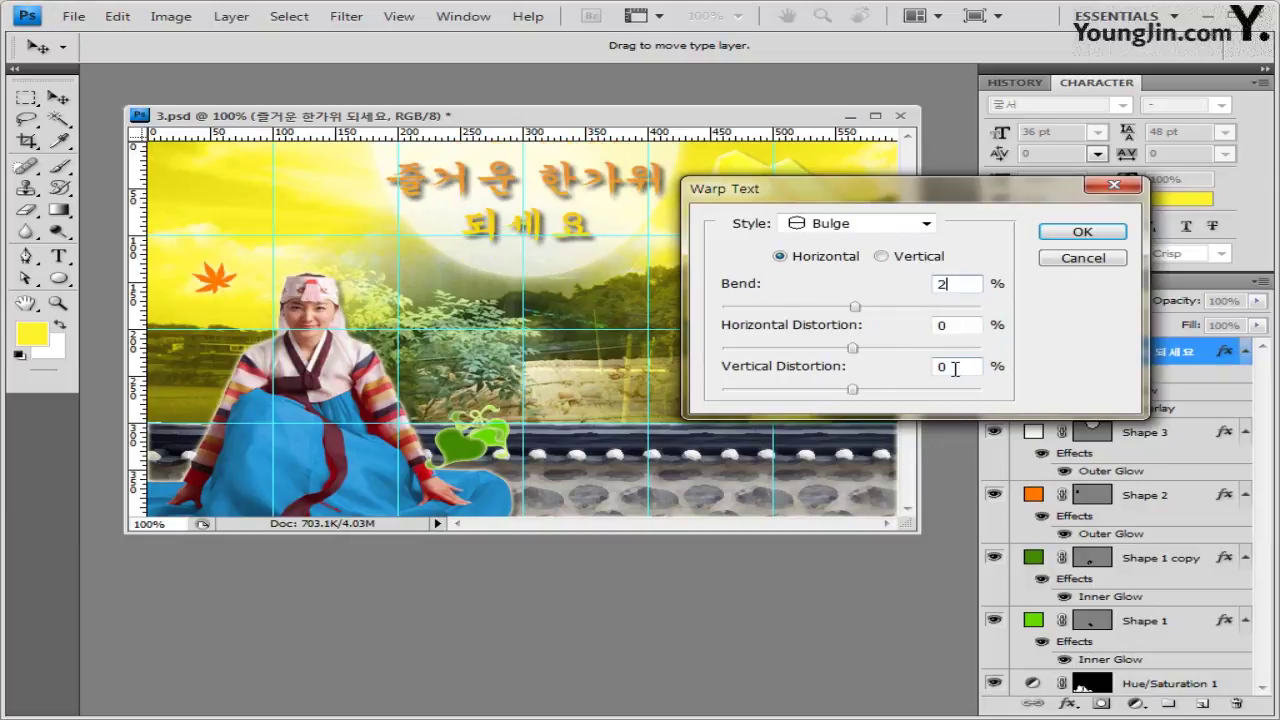
{"action": "left_click", "coordinate": [1085, 236]}
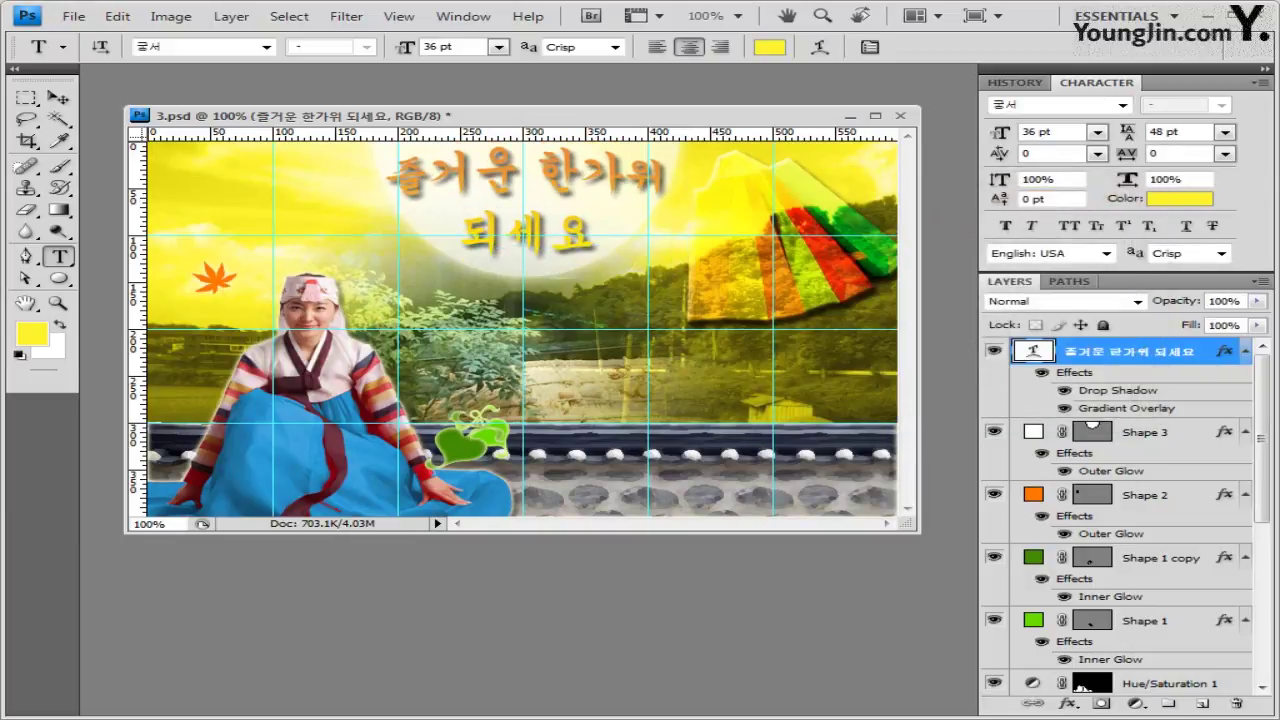
{"action": "left_click", "coordinate": [59, 98]}
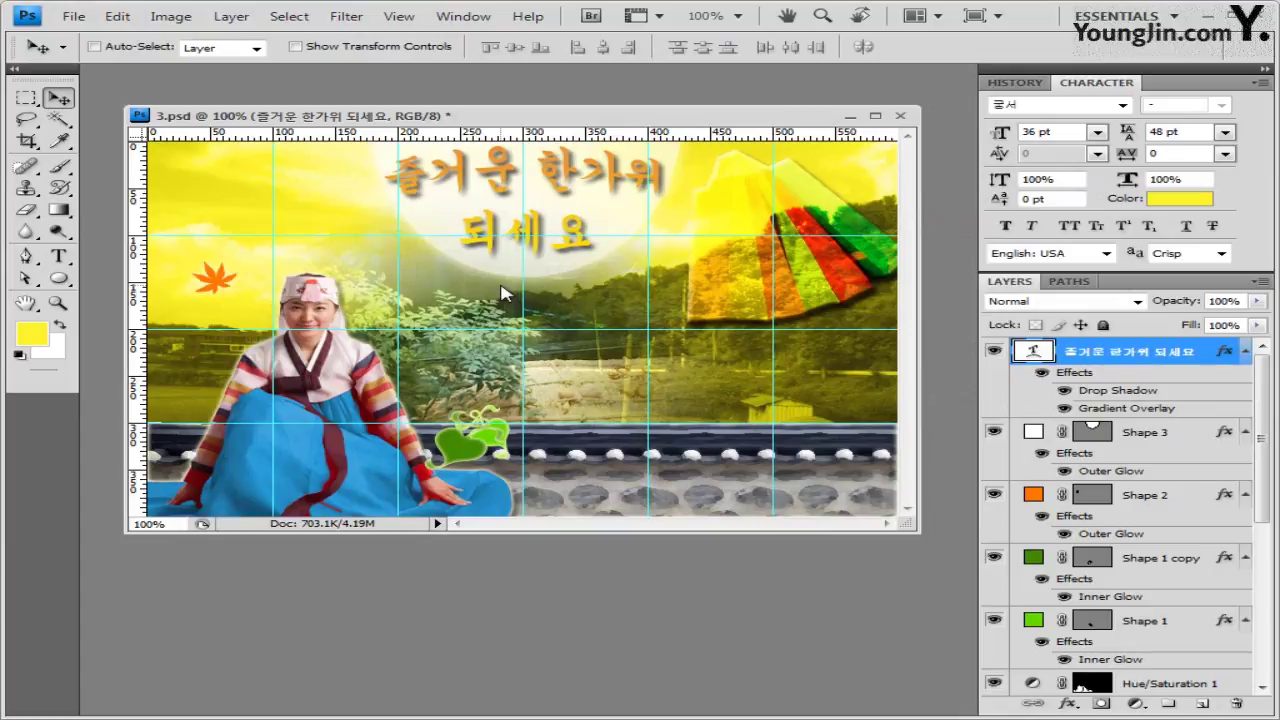
Start a new text line on the stone wall beside the woman and set its font to Arial Bold
{"action": "left_click", "coordinate": [66, 259]}
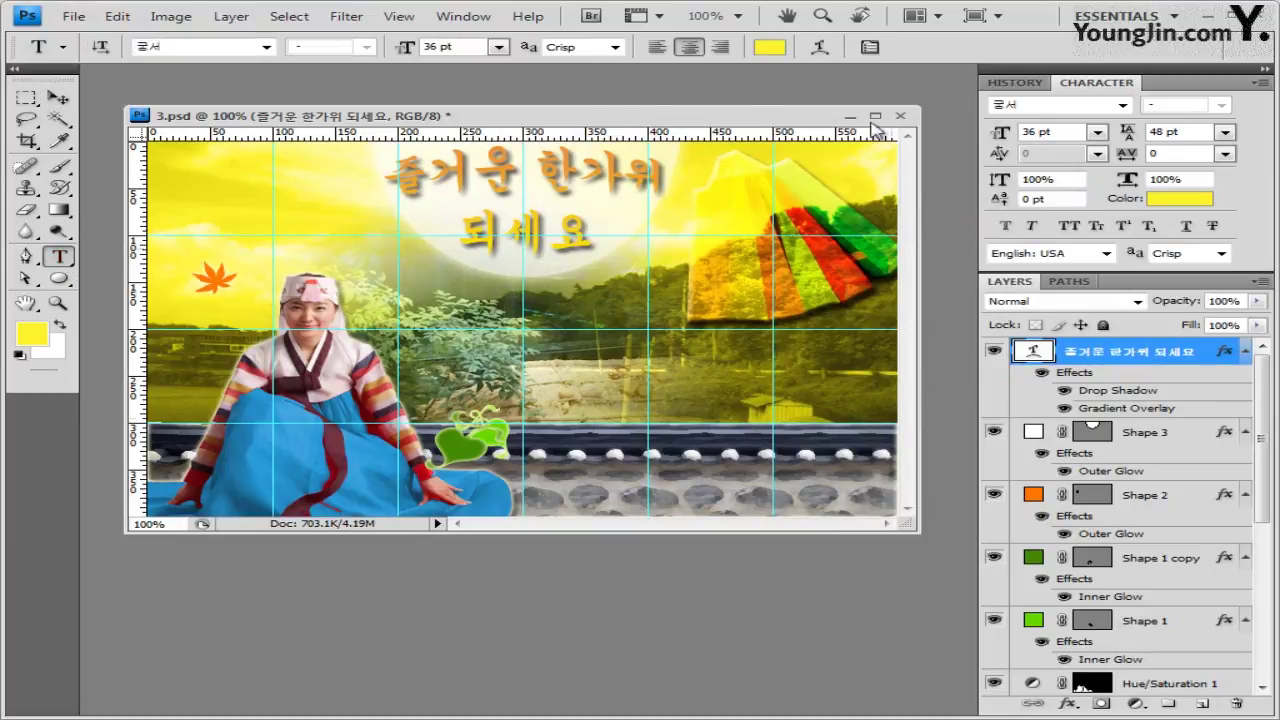
{"action": "left_click", "coordinate": [565, 494]}
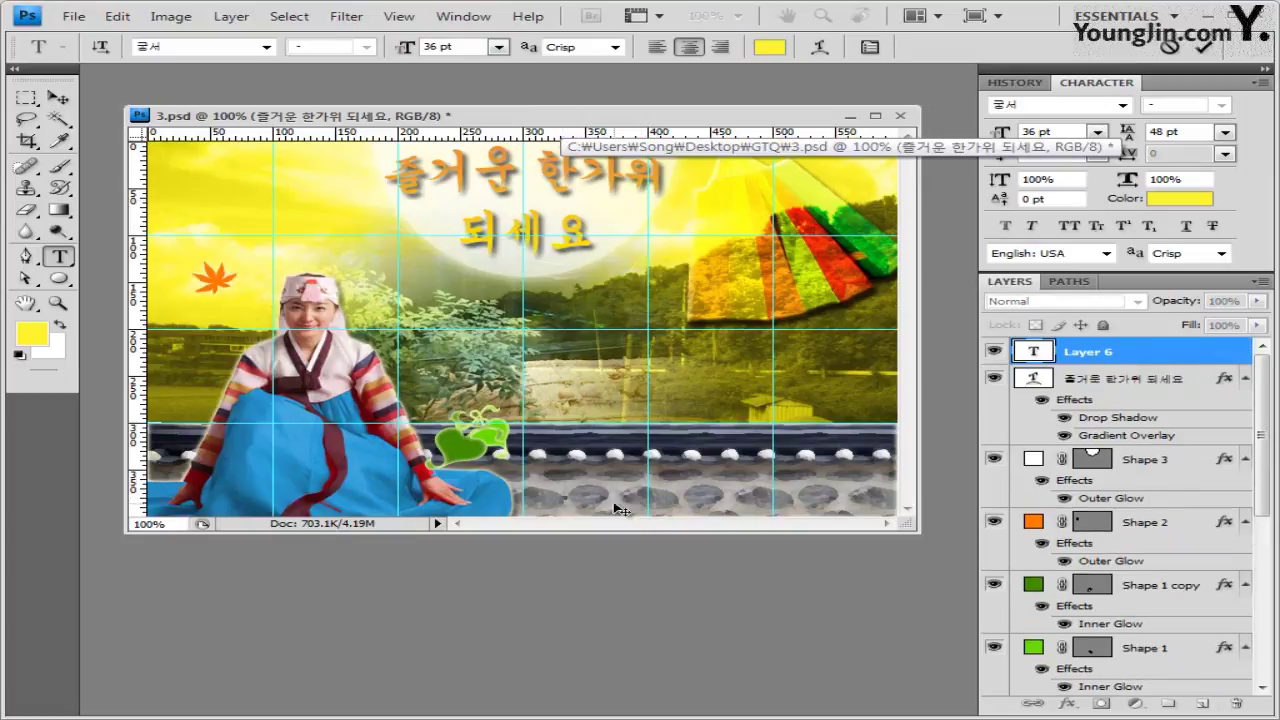
{"action": "left_click", "coordinate": [266, 48]}
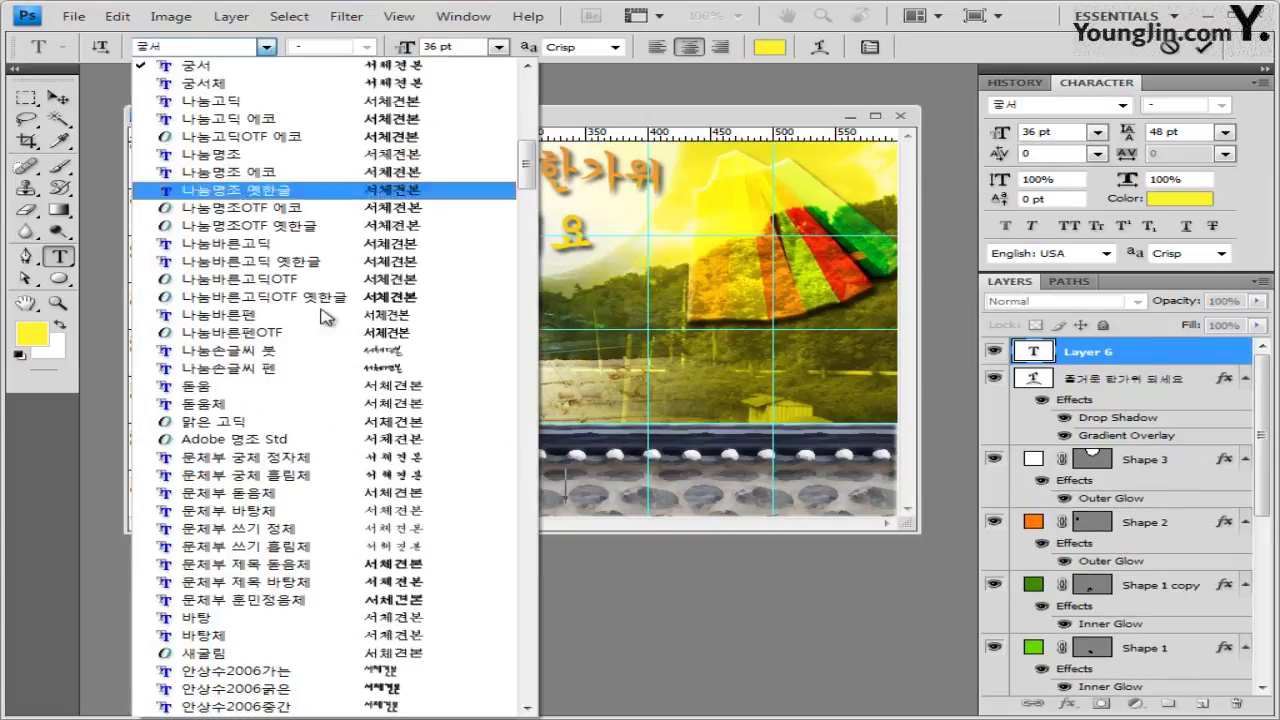
{"action": "left_click_drag", "start_coordinate": [523, 163], "coordinate": [510, 296]}
{"action": "scroll", "coordinate": [510, 296], "scroll_direction": "down", "scroll_amount": 7}
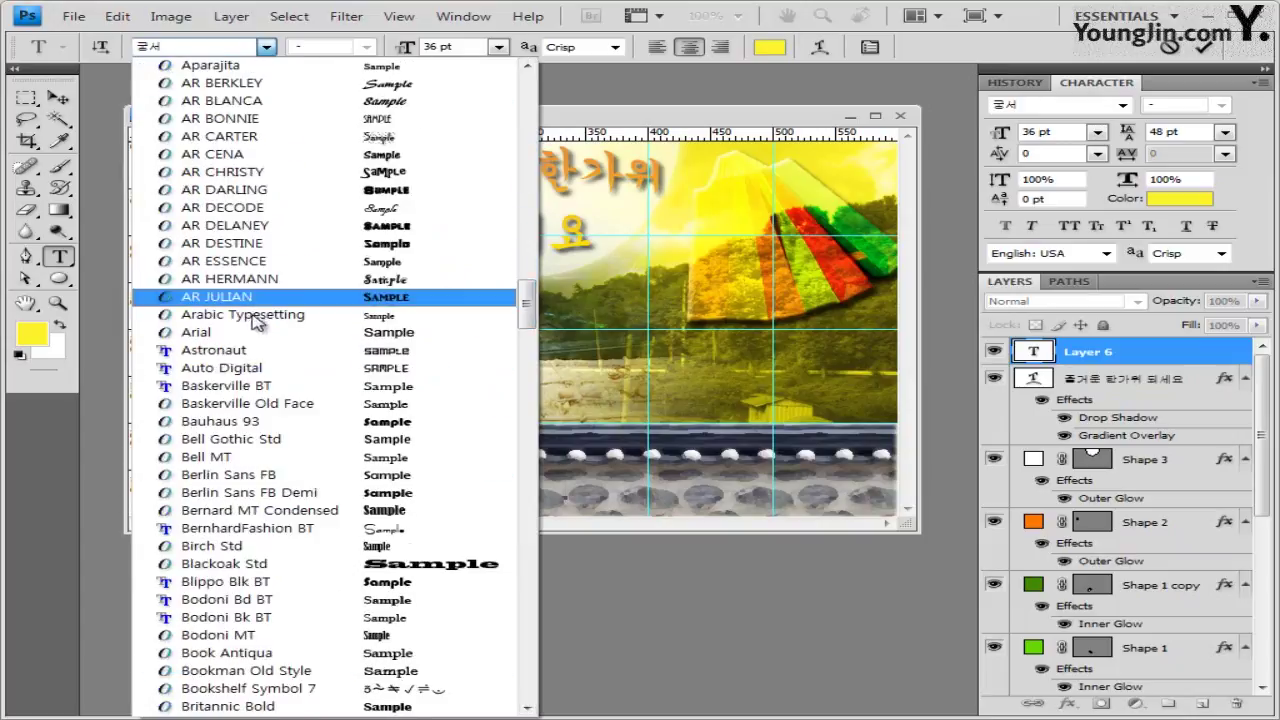
{"action": "left_click", "coordinate": [255, 332]}
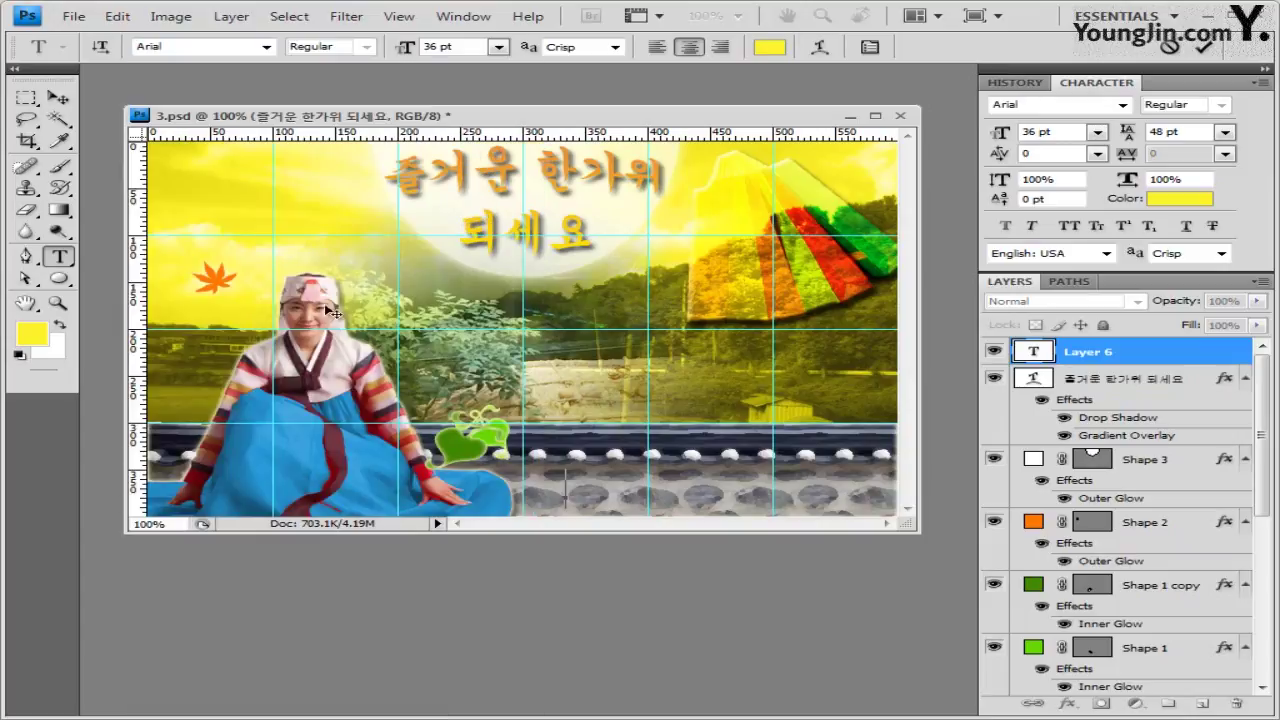
{"action": "left_click", "coordinate": [366, 47]}
{"action": "left_click", "coordinate": [331, 169]}
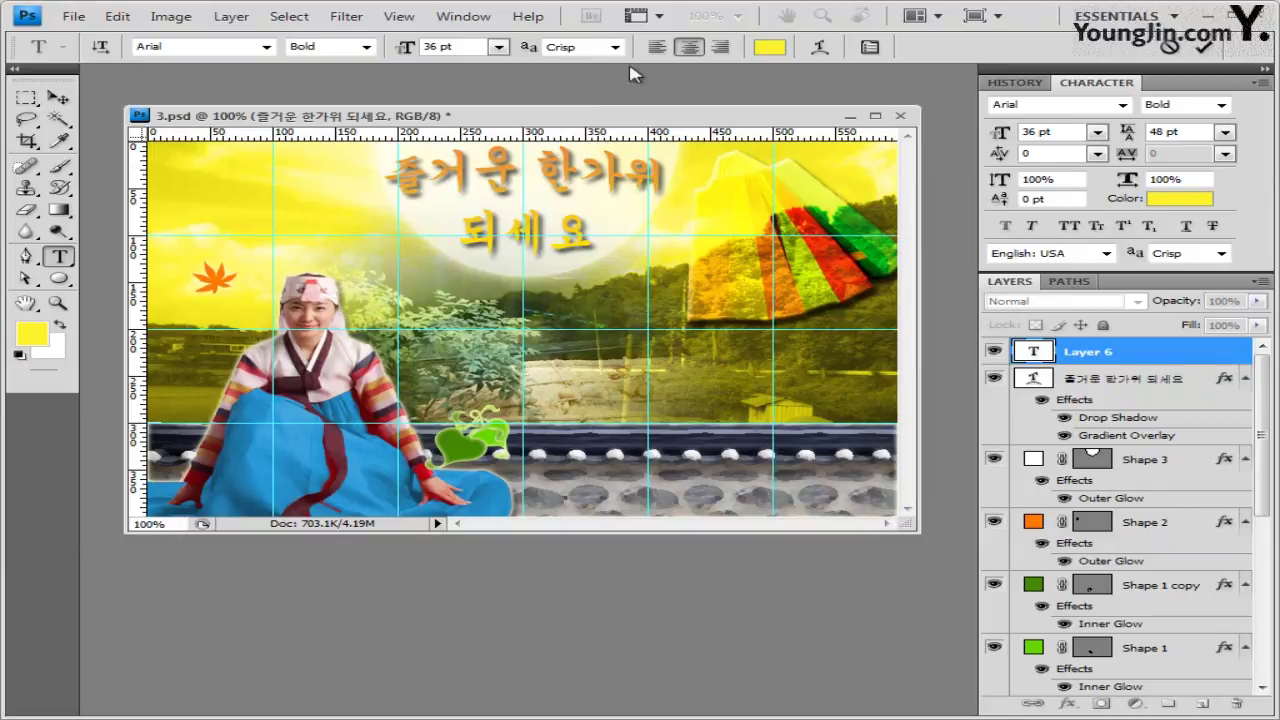
Set the new wall text's size to 25 pt and its color to light yellow fffd4f
{"action": "left_click", "coordinate": [450, 47]}
{"action": "type", "text": "25"}
{"action": "left_click", "coordinate": [768, 47]}
{"action": "double_click", "coordinate": [722, 517]}
{"action": "type", "text": "fffd4f"}
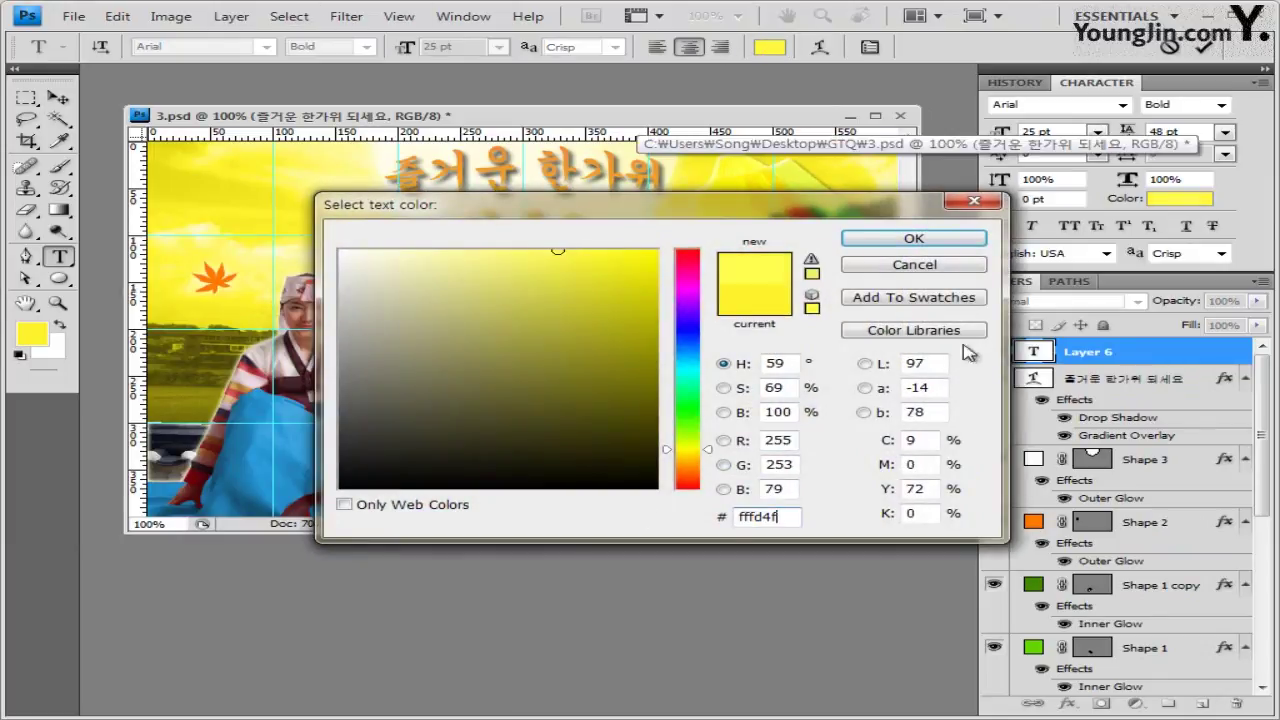
{"action": "left_click", "coordinate": [942, 239]}
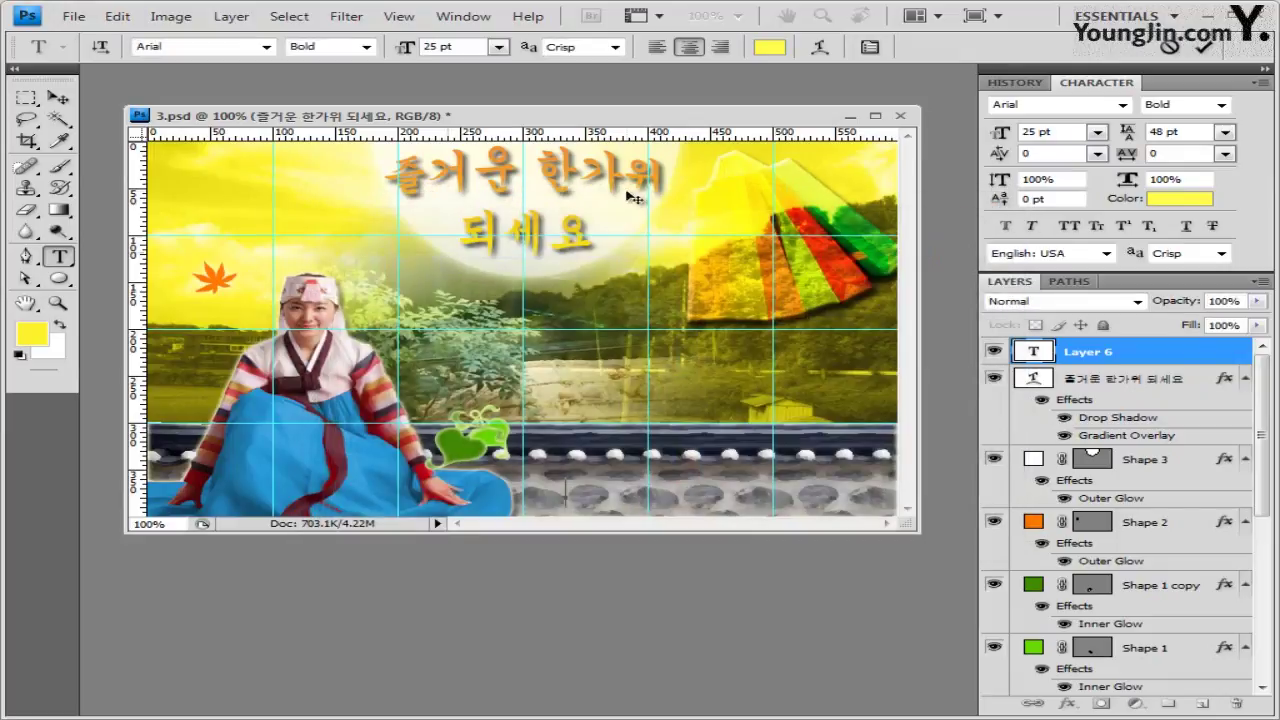
Left-align the wall text and enter "Happy Thanksgiving Day"
{"action": "left_click", "coordinate": [656, 48]}
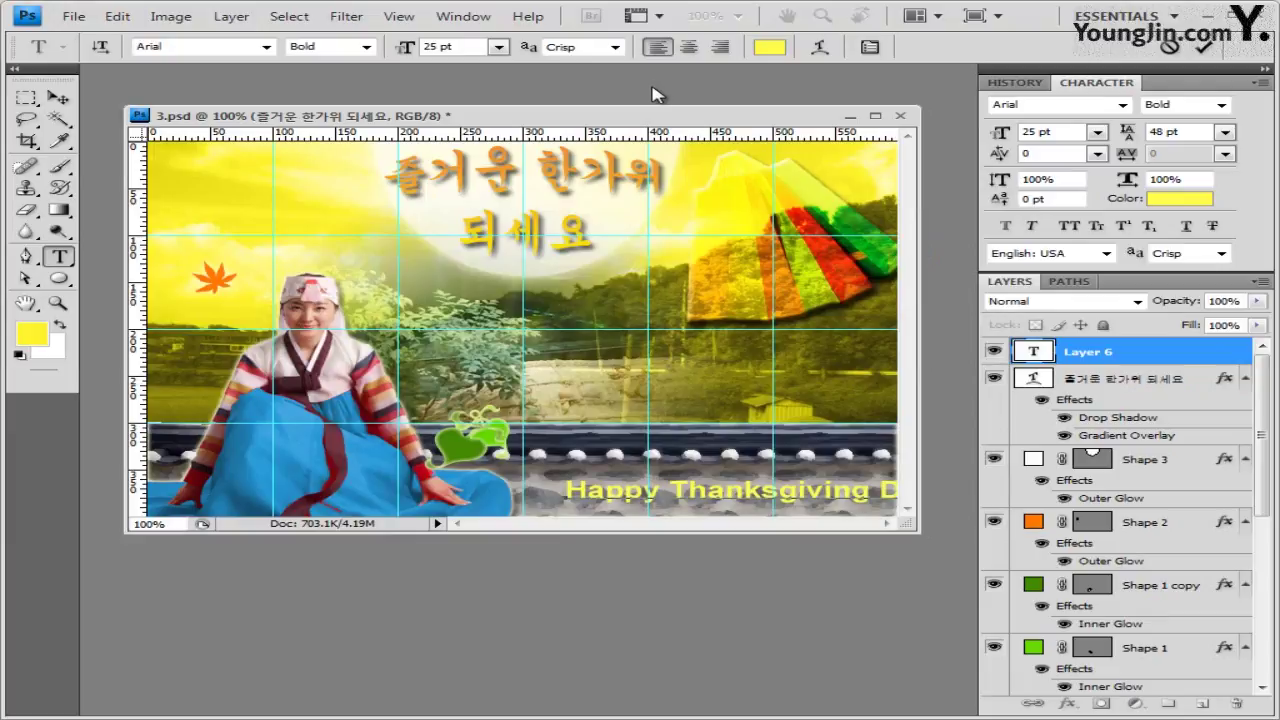
{"action": "key", "text": "ctrl+v"}
{"action": "left_click", "coordinate": [1122, 355]}
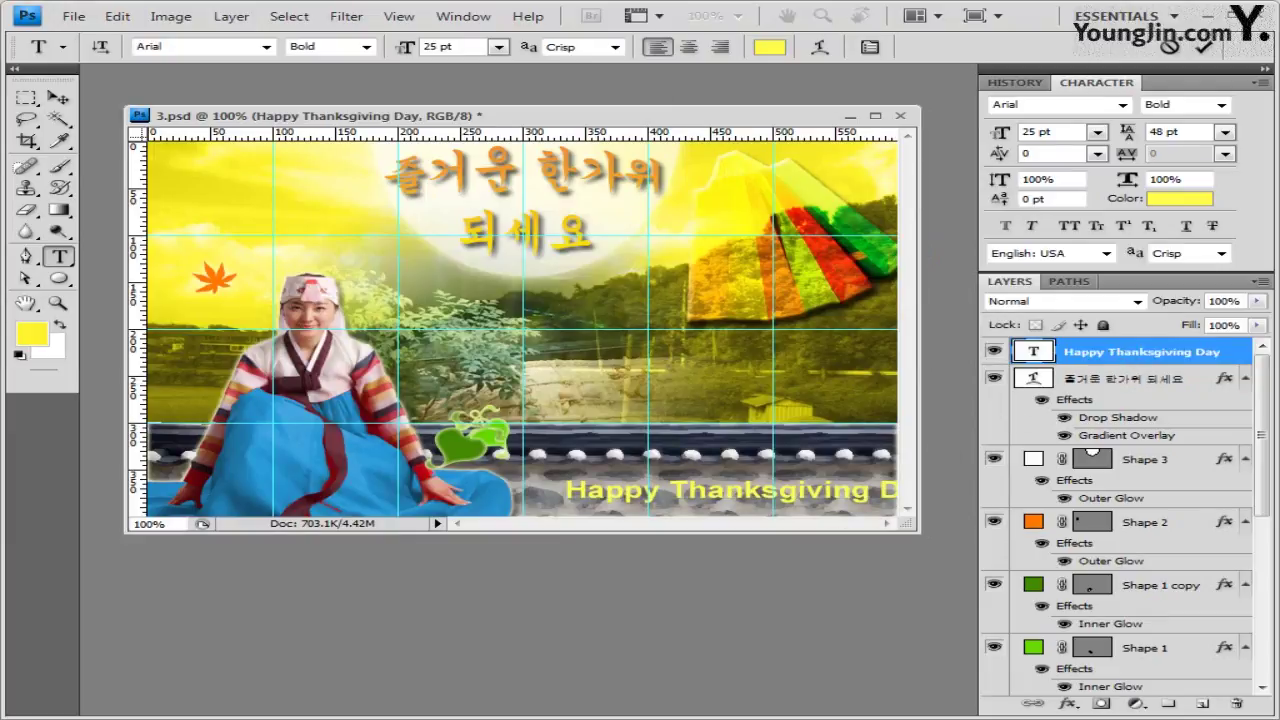
Add a 1 px black outside Stroke to the "Happy Thanksgiving Day" text
{"action": "left_click", "coordinate": [1068, 706]}
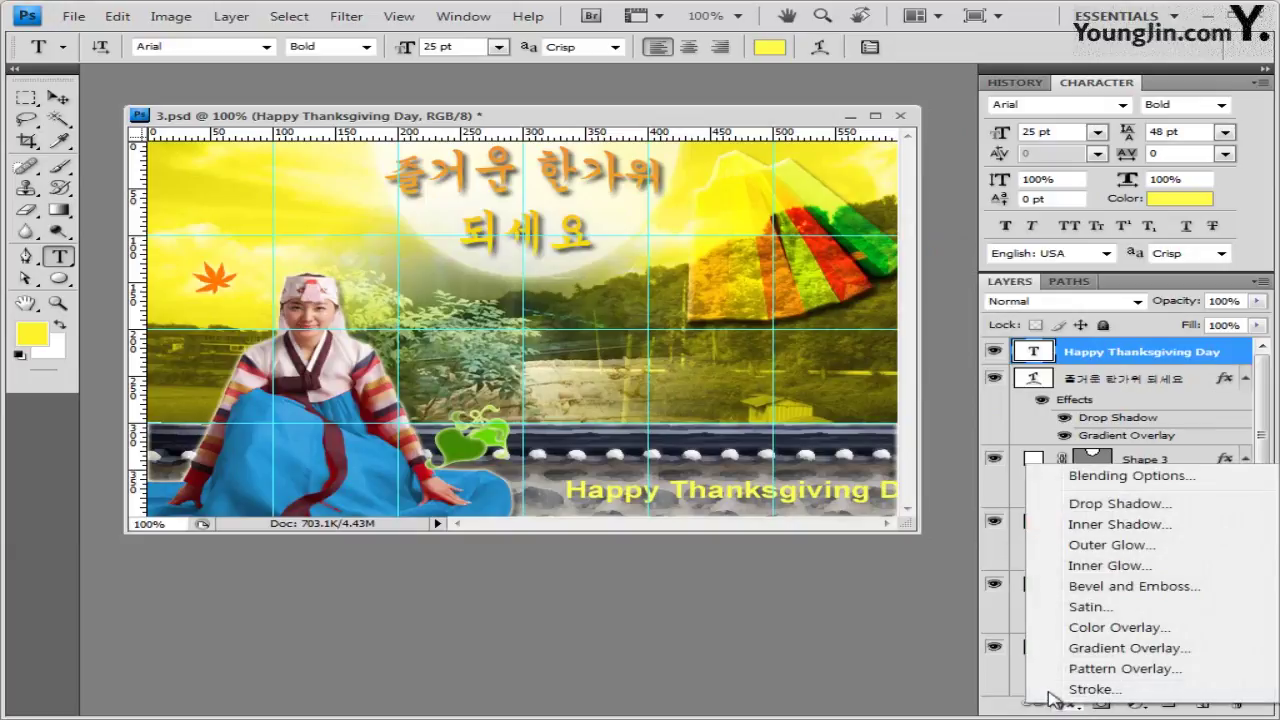
{"action": "left_click", "coordinate": [1117, 697]}
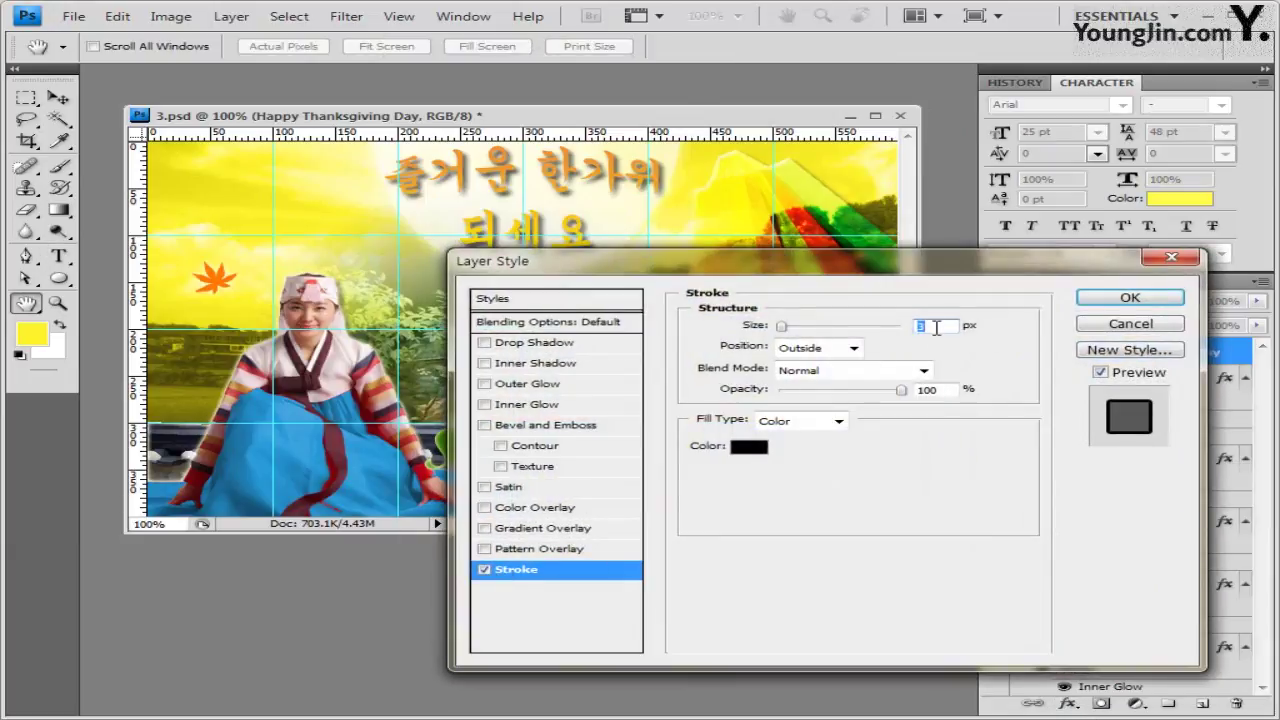
{"action": "type", "text": "1"}
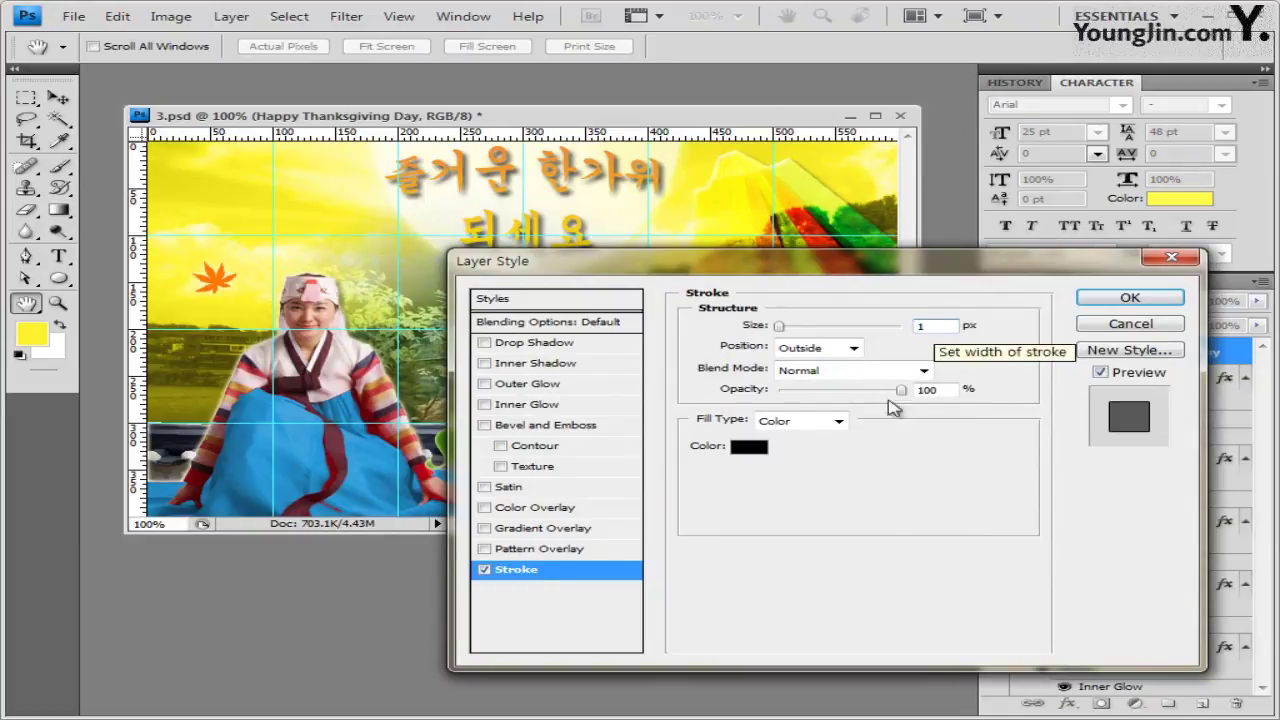
{"action": "left_click", "coordinate": [763, 448]}
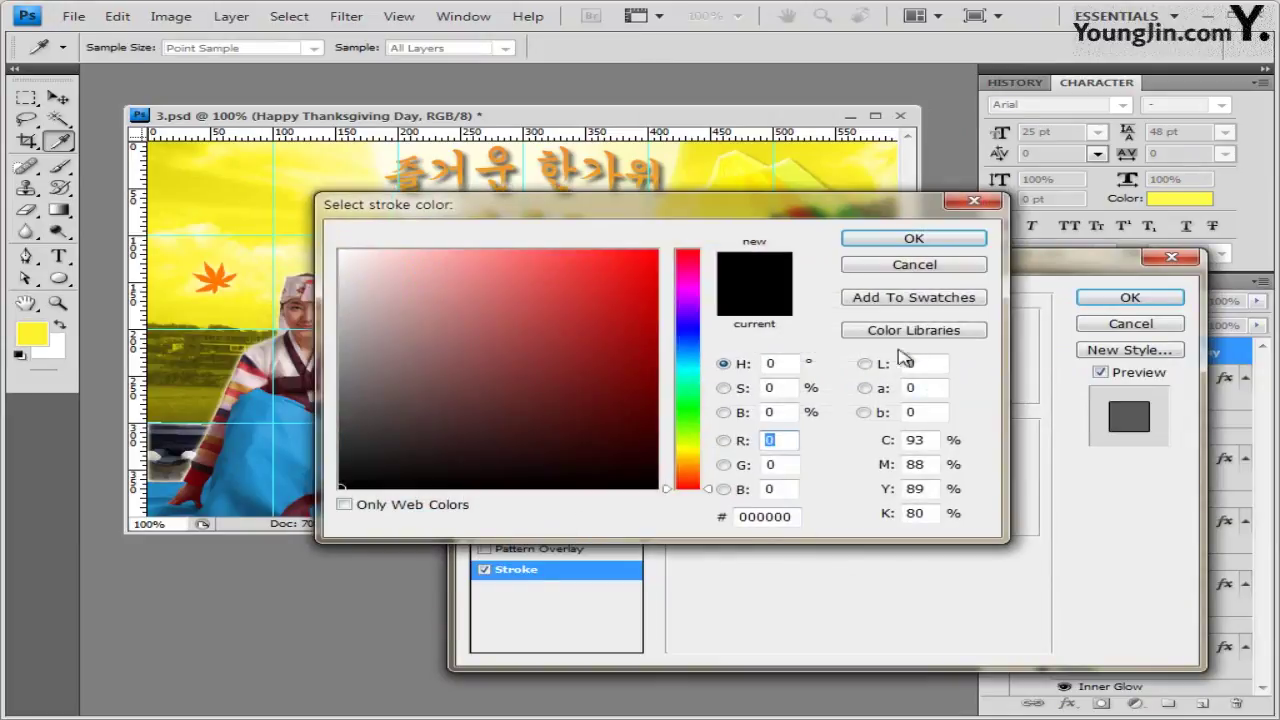
{"action": "left_click", "coordinate": [914, 239]}
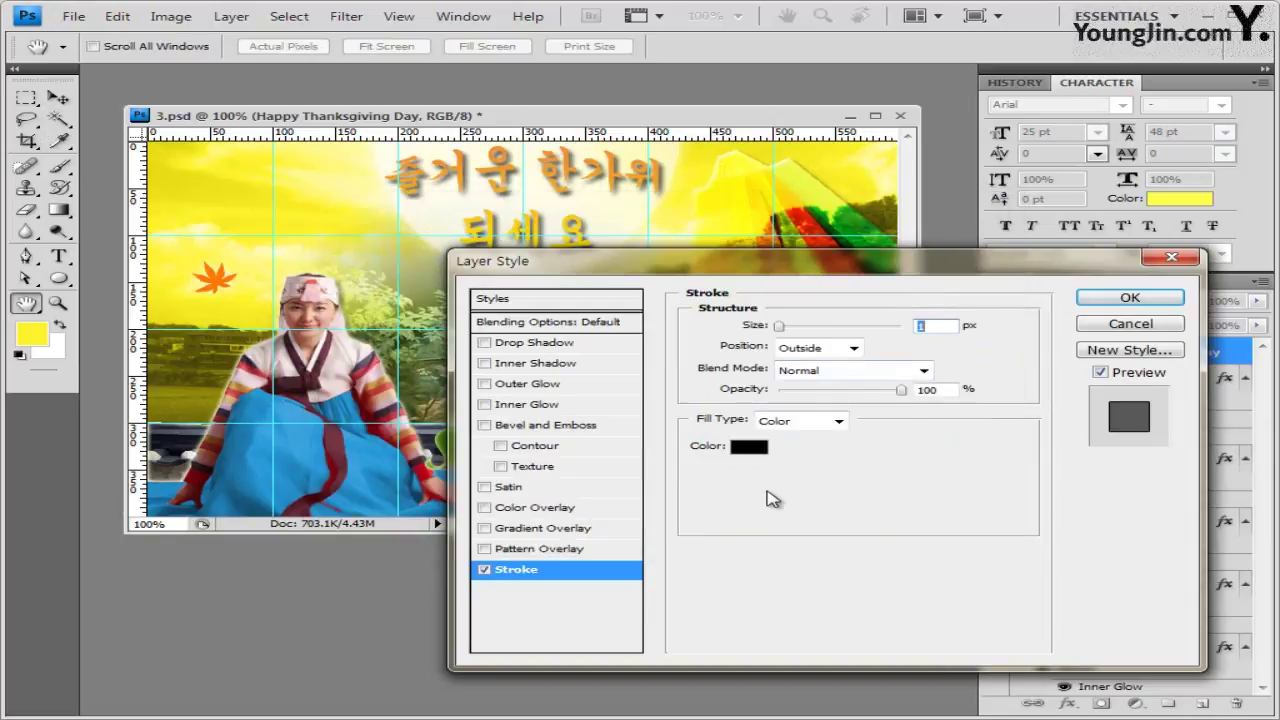
{"action": "left_click", "coordinate": [1130, 299]}
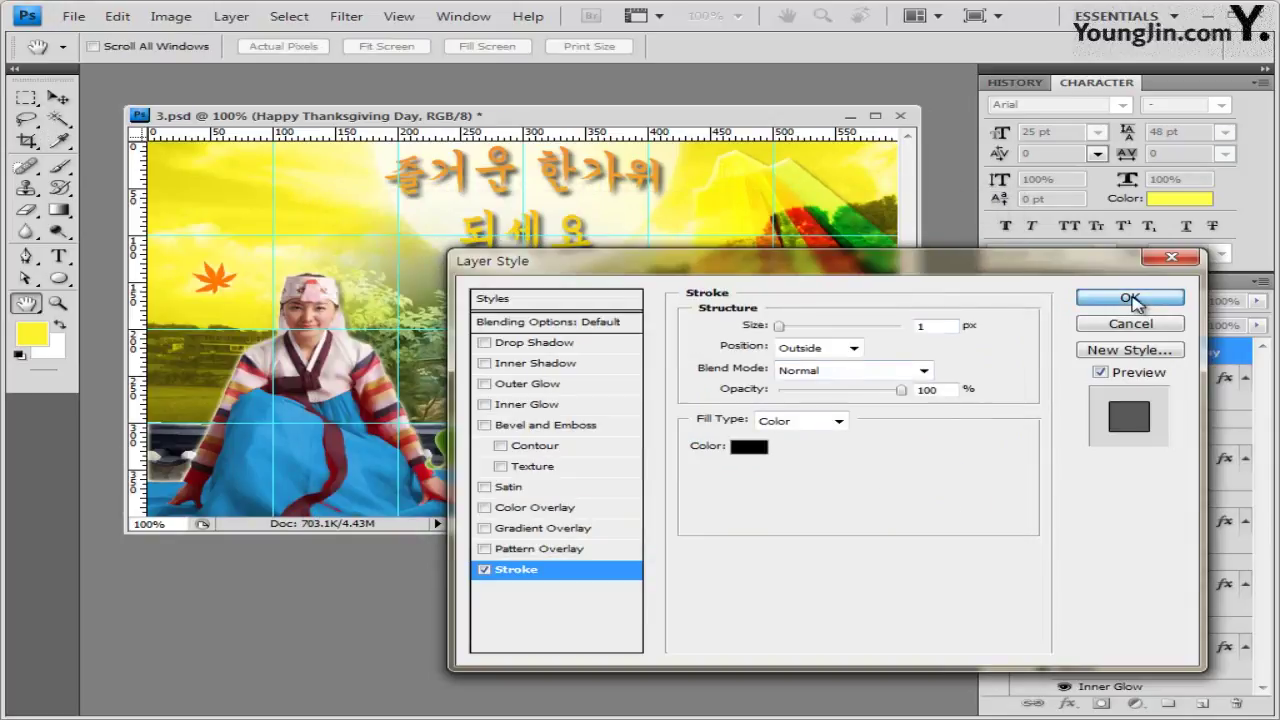
Shift "Happy Thanksgiving Day" left along the stone wall so the whole line fits inside the canvas
{"action": "left_click", "coordinate": [58, 97]}
{"action": "left_click_drag", "start_coordinate": [615, 500], "coordinate": [575, 497]}
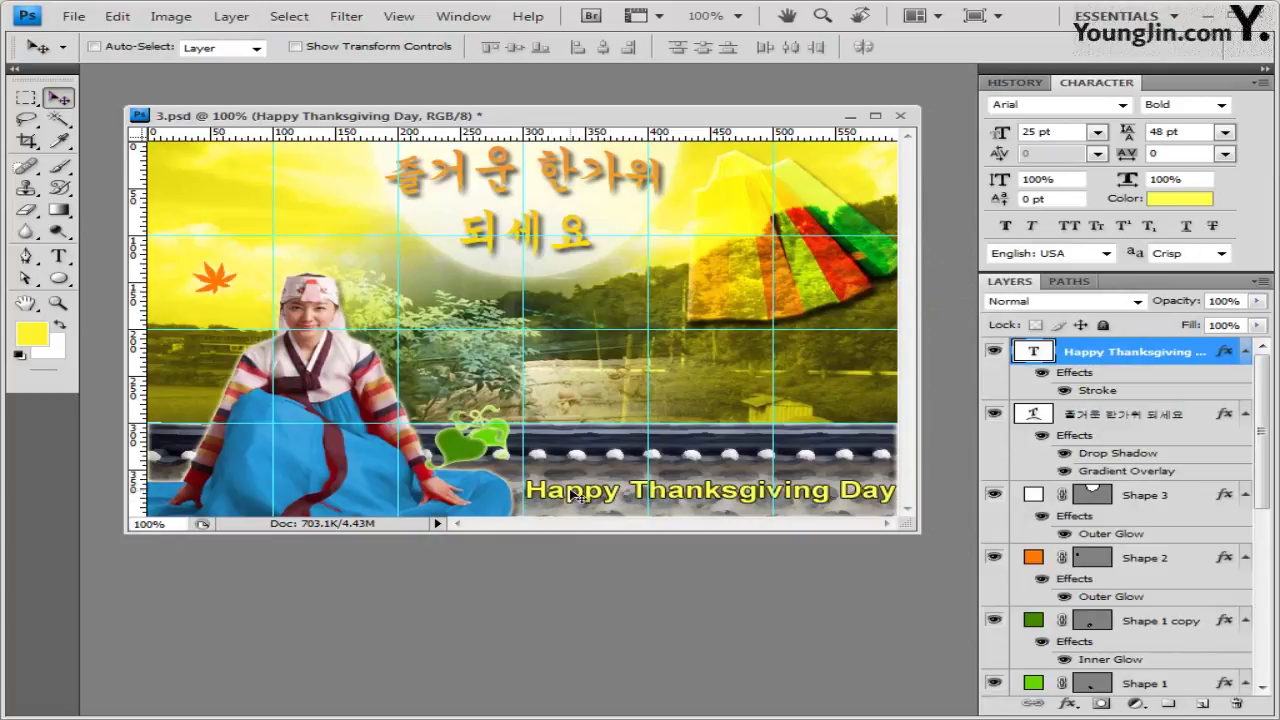
{"action": "key", "text": "shift+Left"}
{"action": "key", "text": "shift+Left"}
{"action": "key", "text": "Left"}
{"action": "key", "text": "Left"}
{"action": "key", "text": "Left"}
{"action": "key", "text": "Left"}
{"action": "key", "text": "Left"}
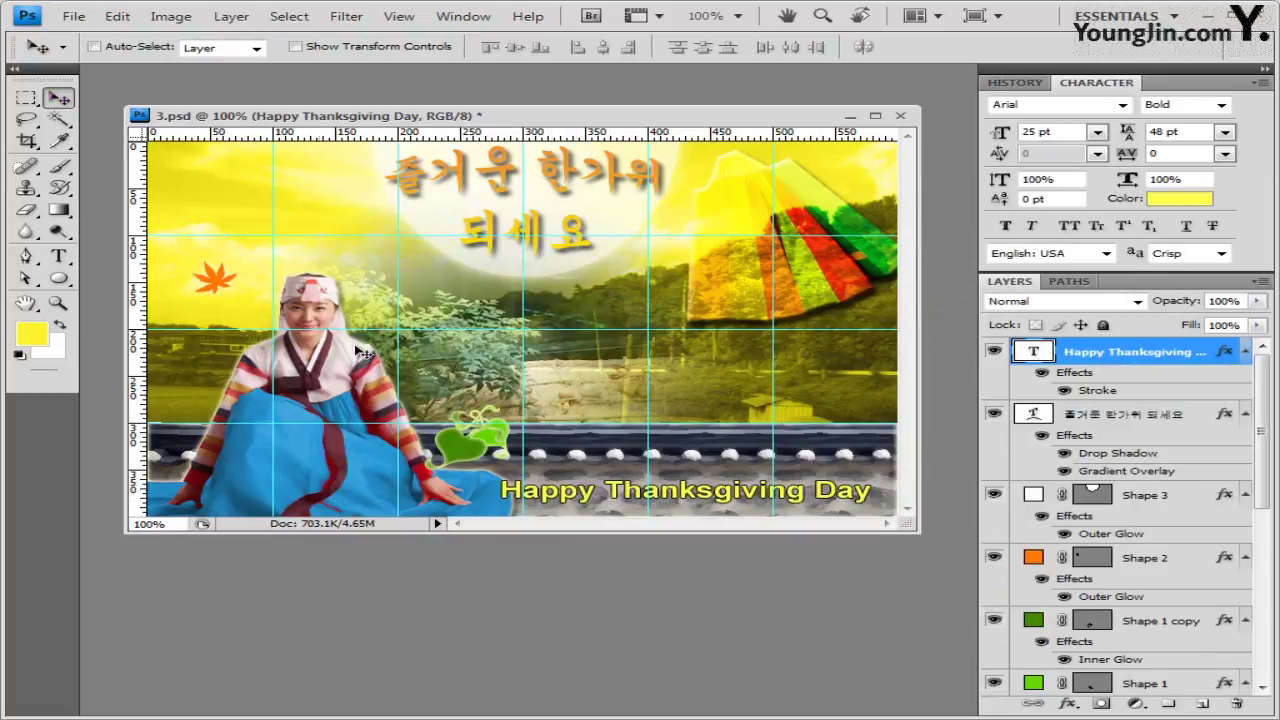
Start a new text line below the fan shape and set its font to 궁서체
{"action": "left_click", "coordinate": [59, 258]}
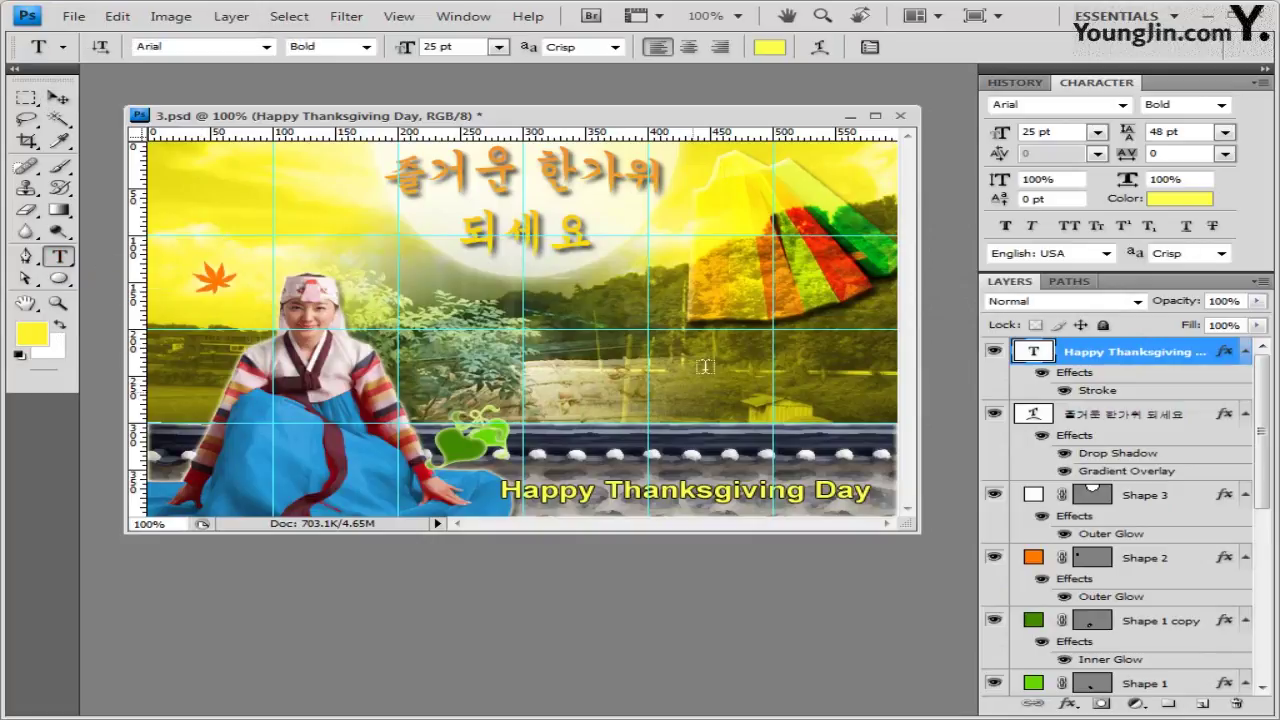
{"action": "left_click", "coordinate": [756, 345]}
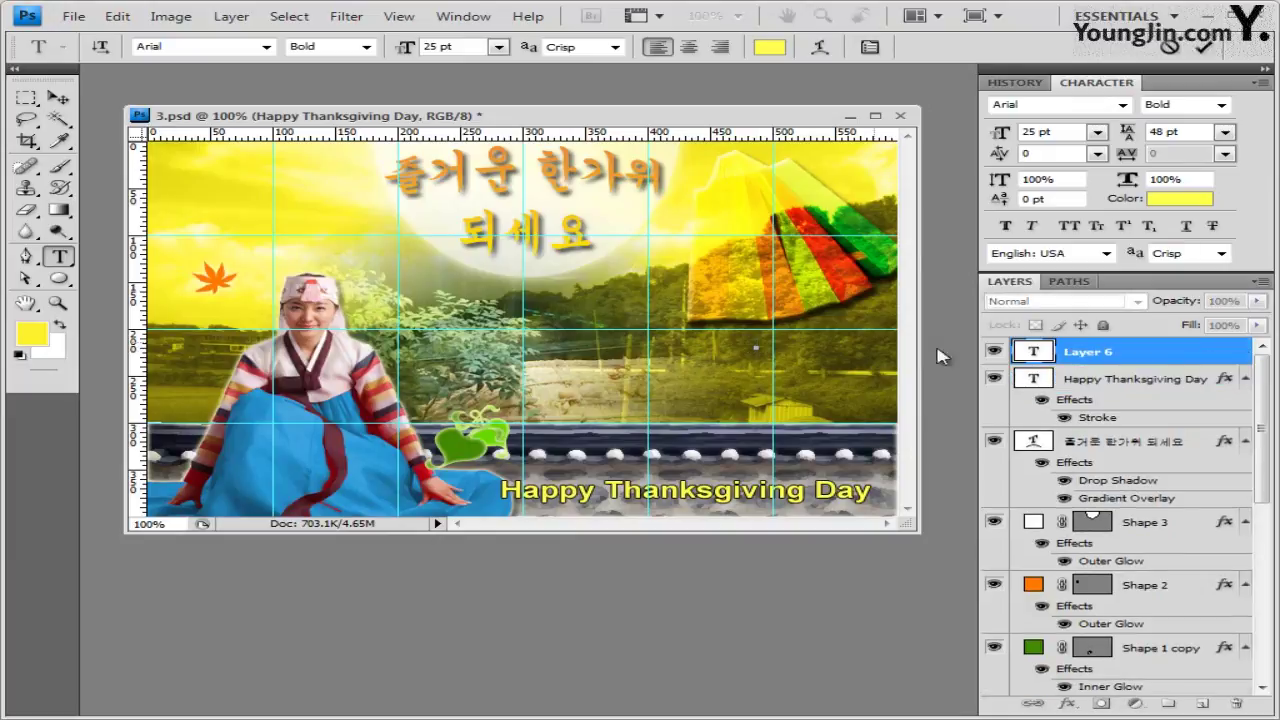
{"action": "left_click", "coordinate": [266, 48]}
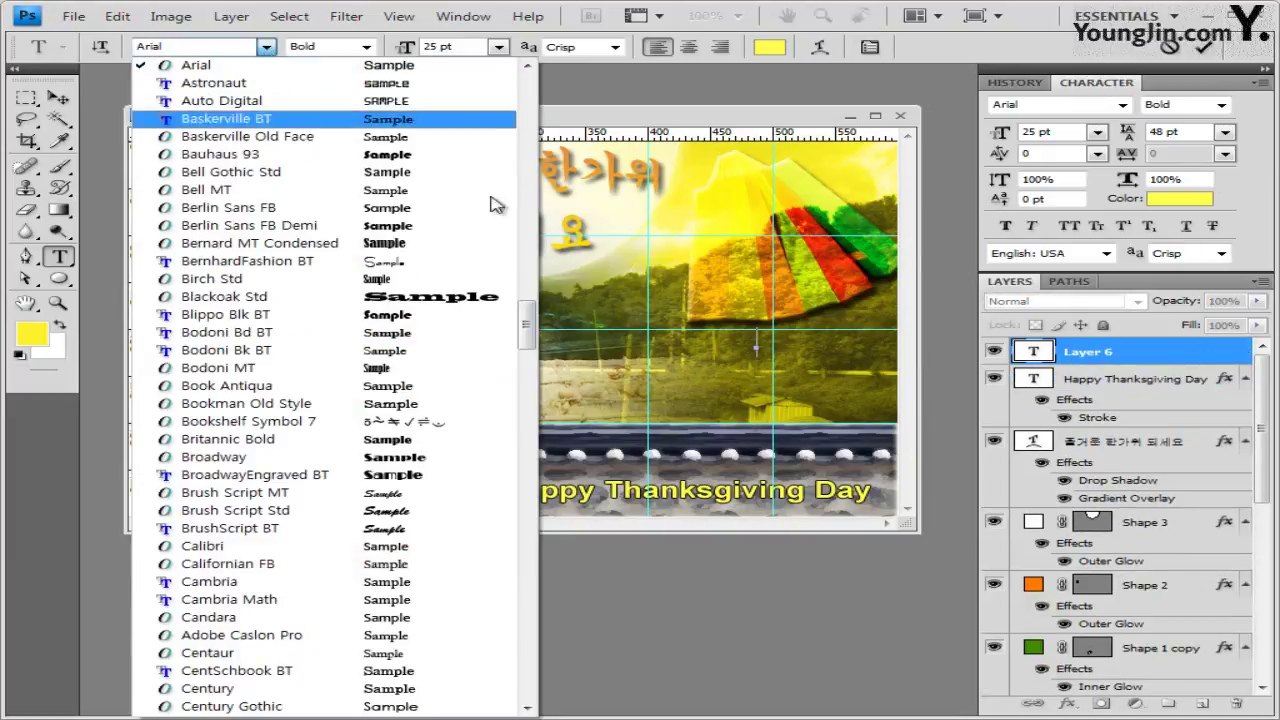
{"action": "left_click_drag", "start_coordinate": [525, 322], "coordinate": [557, 204]}
{"action": "scroll", "coordinate": [480, 183], "scroll_direction": "up", "scroll_amount": 20}
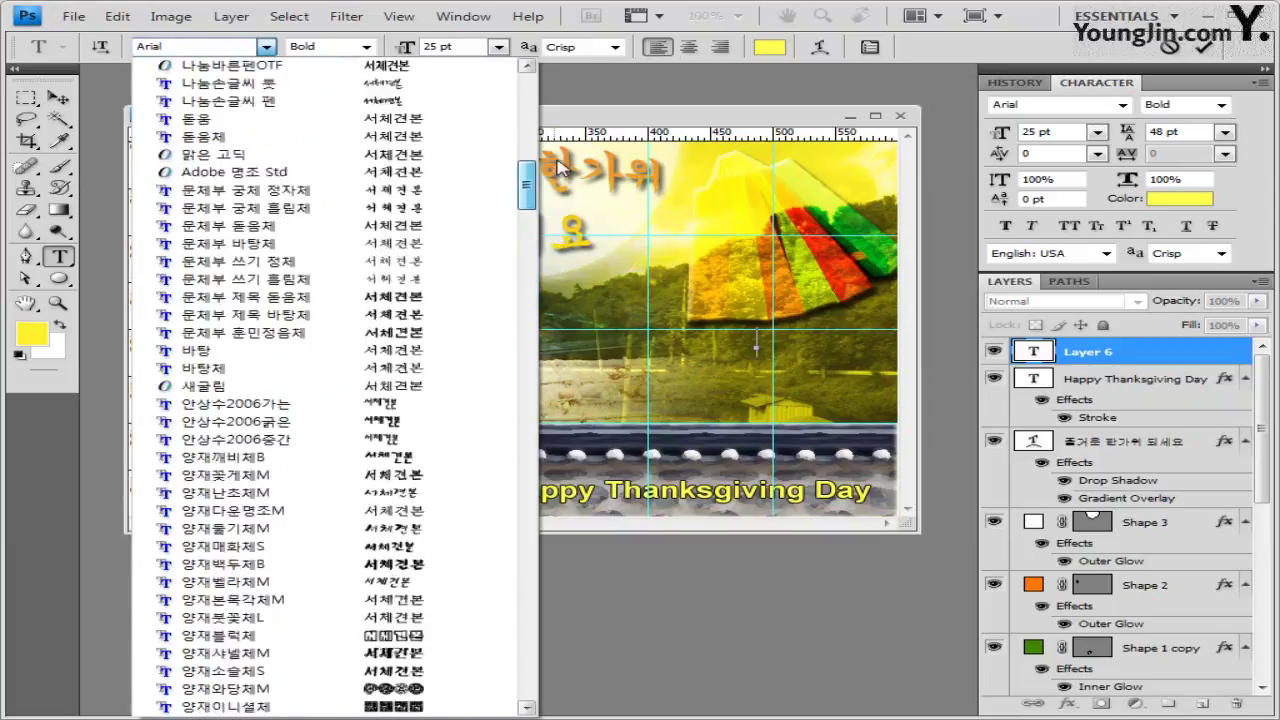
{"action": "left_click", "coordinate": [270, 330]}
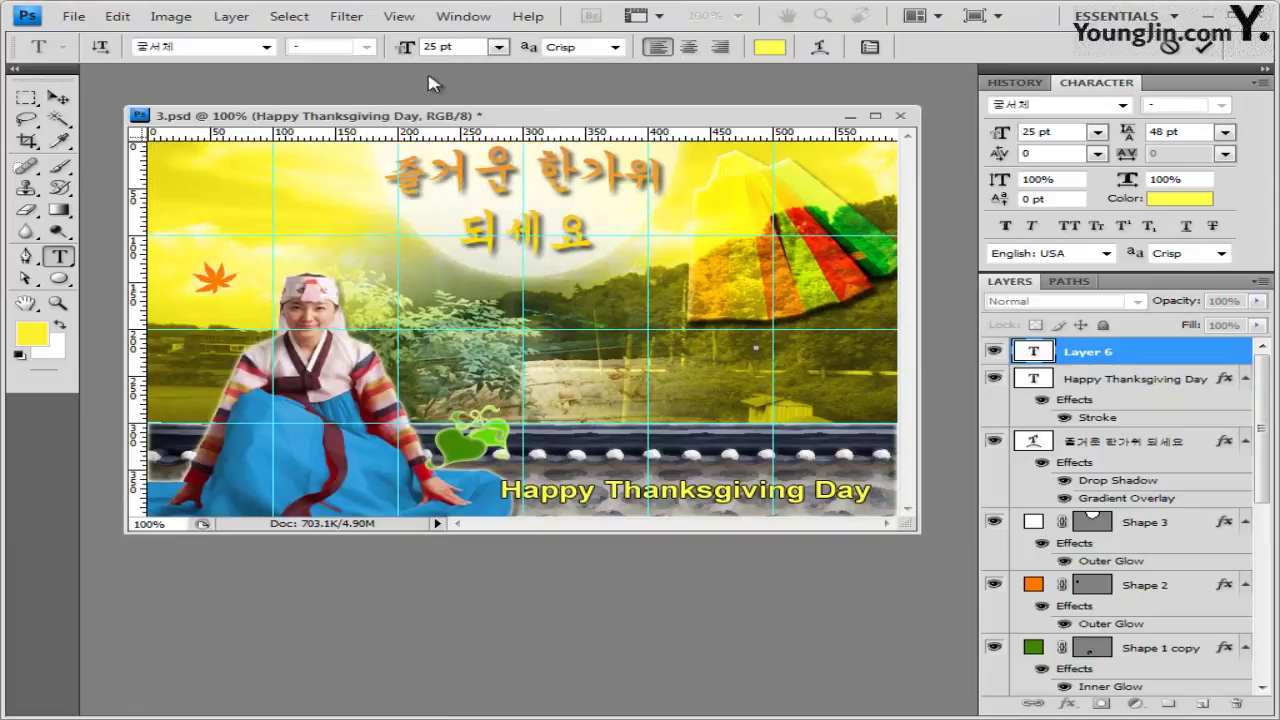
Set the new text's size to 40 pt and its color to white ffffff, and enter "한가위"
{"action": "key", "text": "Tab"}
{"action": "type", "text": "40"}
{"action": "left_click", "coordinate": [772, 48]}
{"action": "left_click_drag", "start_coordinate": [574, 319], "coordinate": [255, 207]}
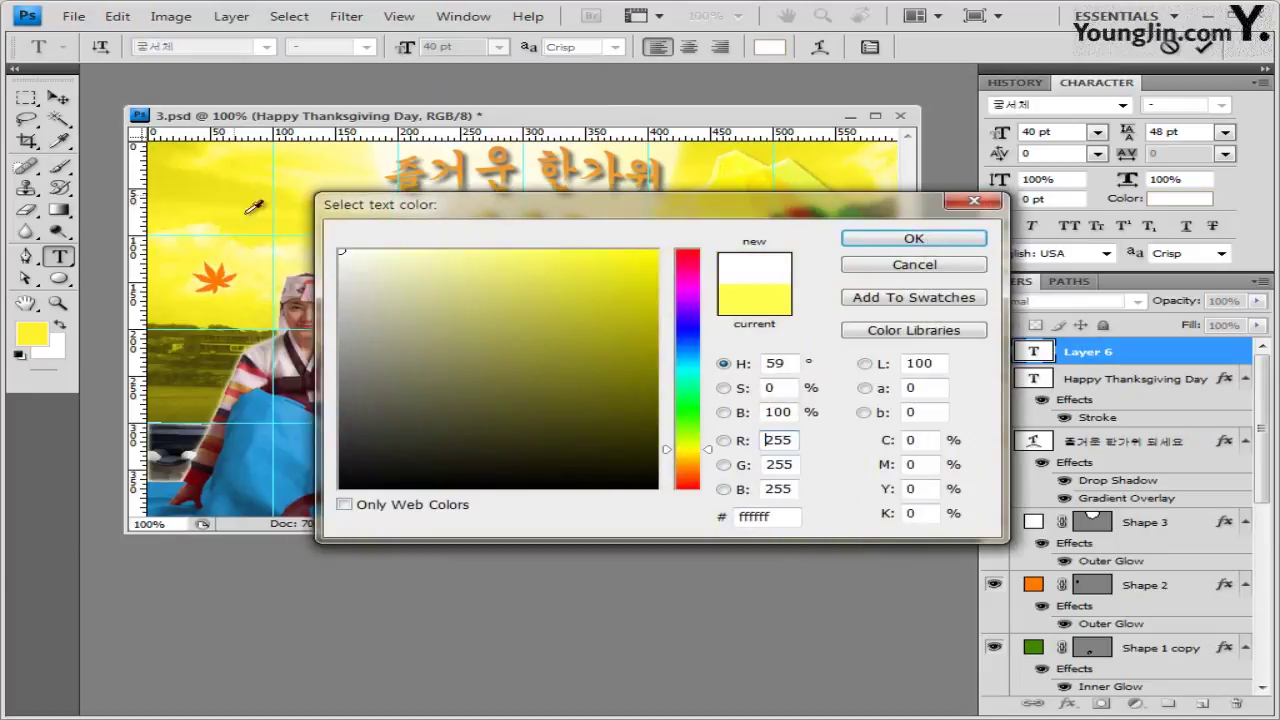
{"action": "left_click", "coordinate": [956, 242]}
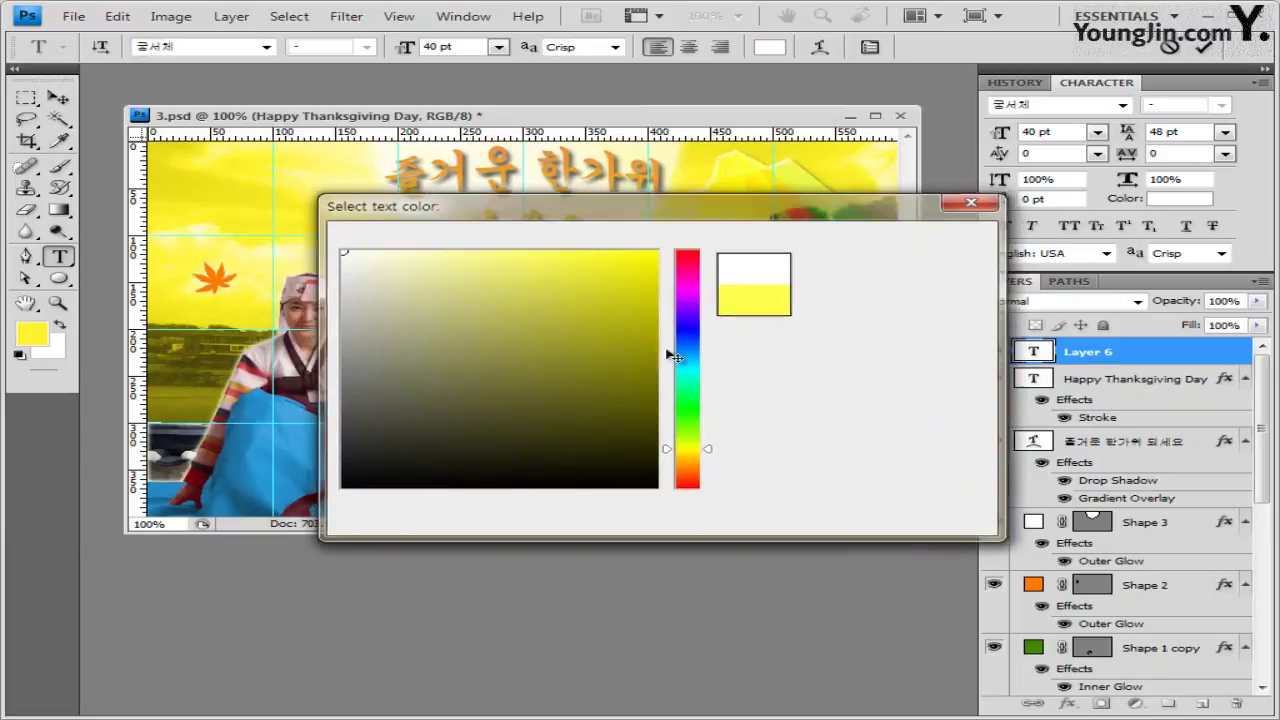
{"action": "type", "text": "한가위"}
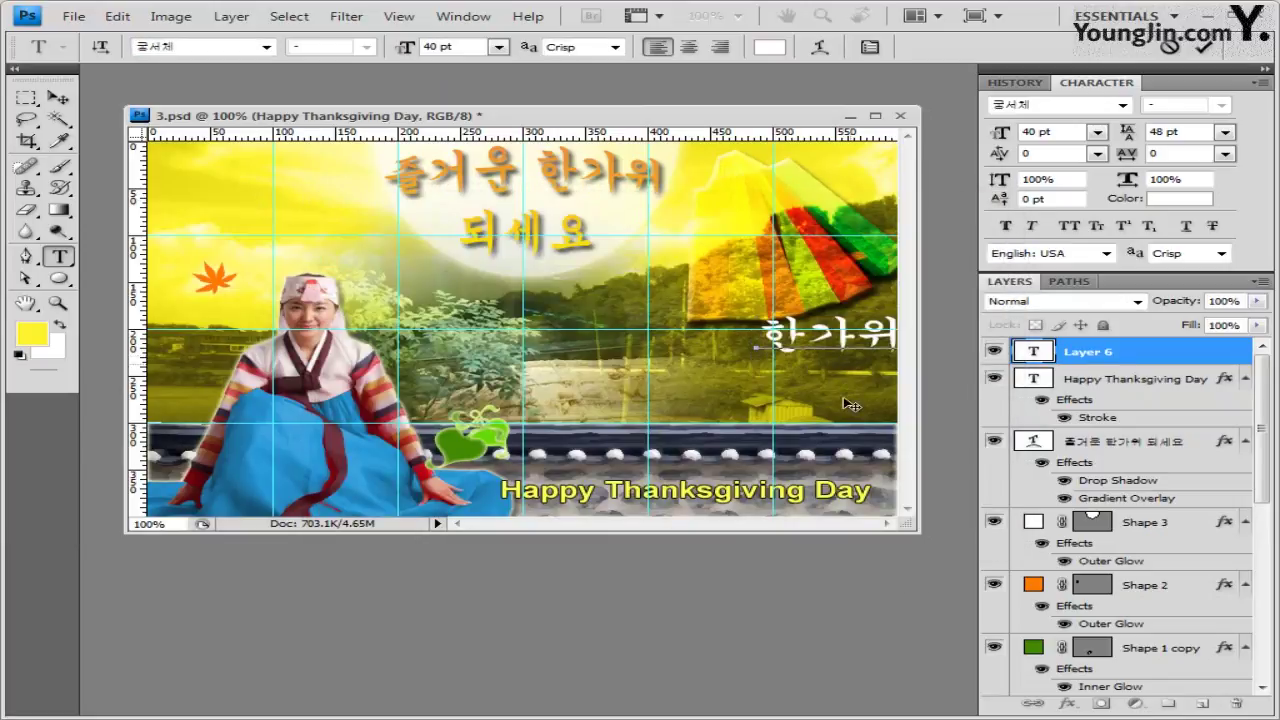
{"action": "left_click", "coordinate": [1120, 358]}
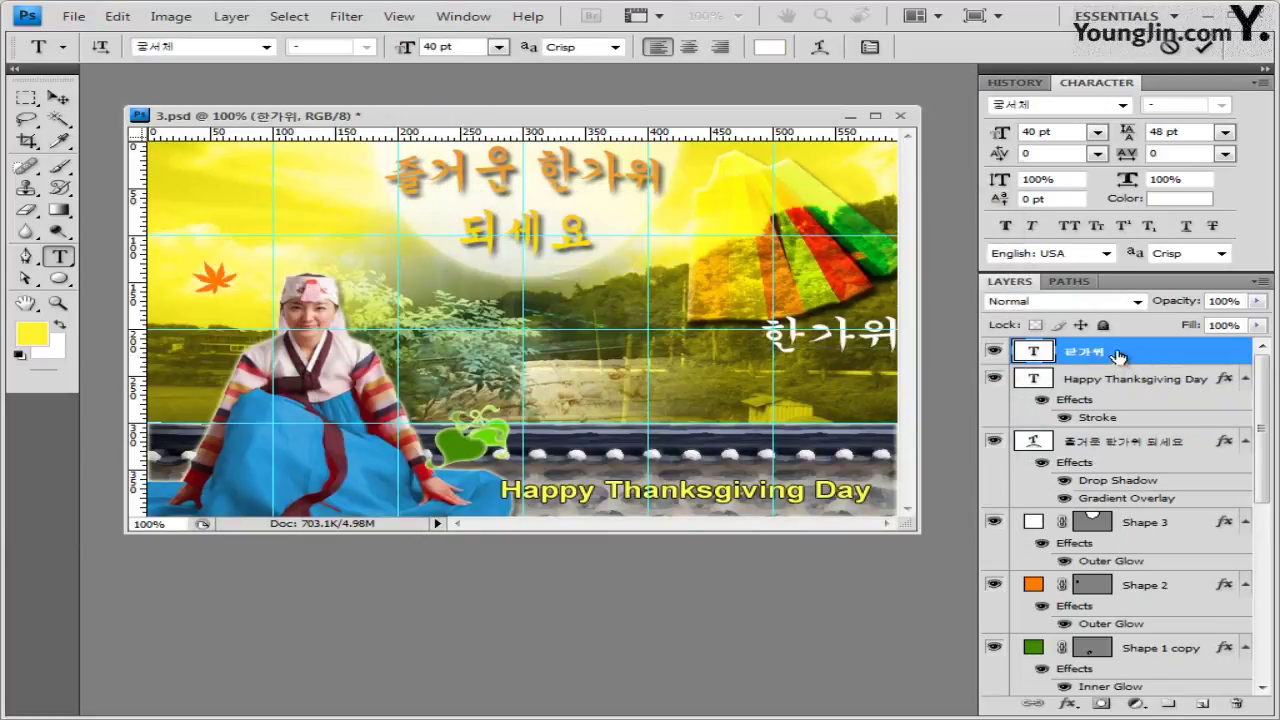
Add a 2 px outside Stroke with a Gradient fill type to the "한가위" text
{"action": "left_click", "coordinate": [1068, 706]}
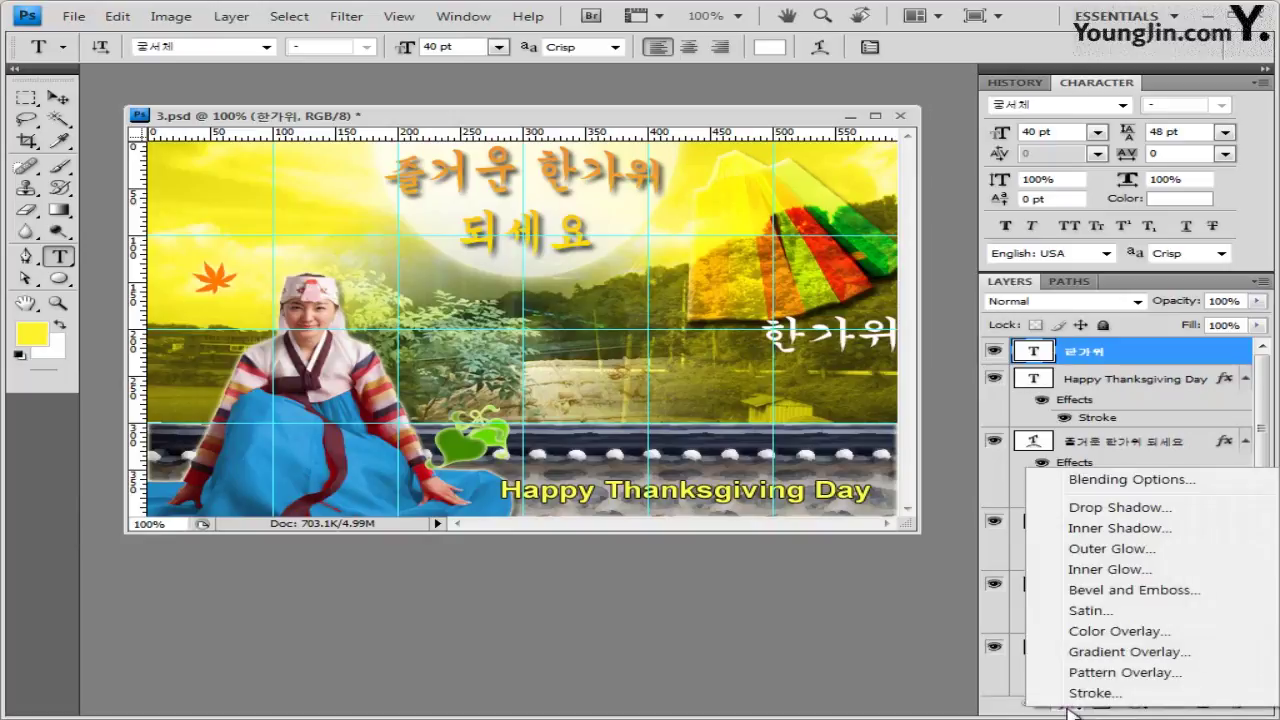
{"action": "left_click", "coordinate": [1090, 694]}
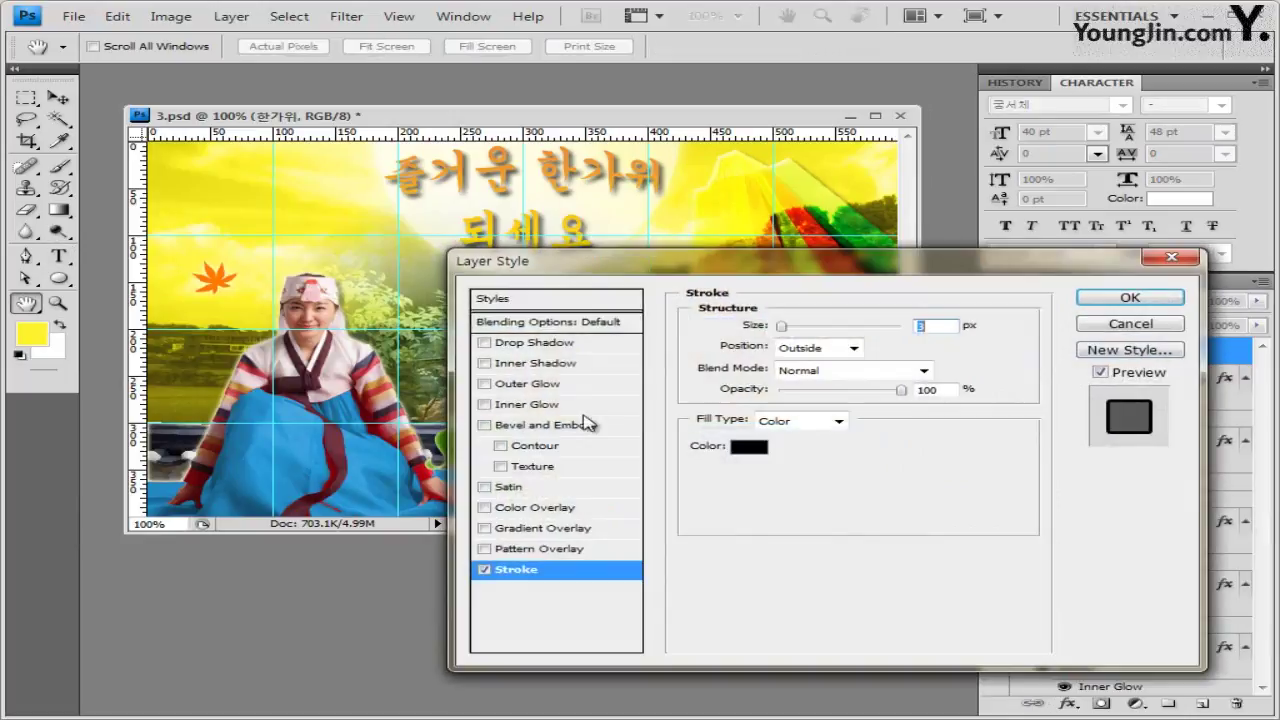
{"action": "left_click", "coordinate": [755, 447]}
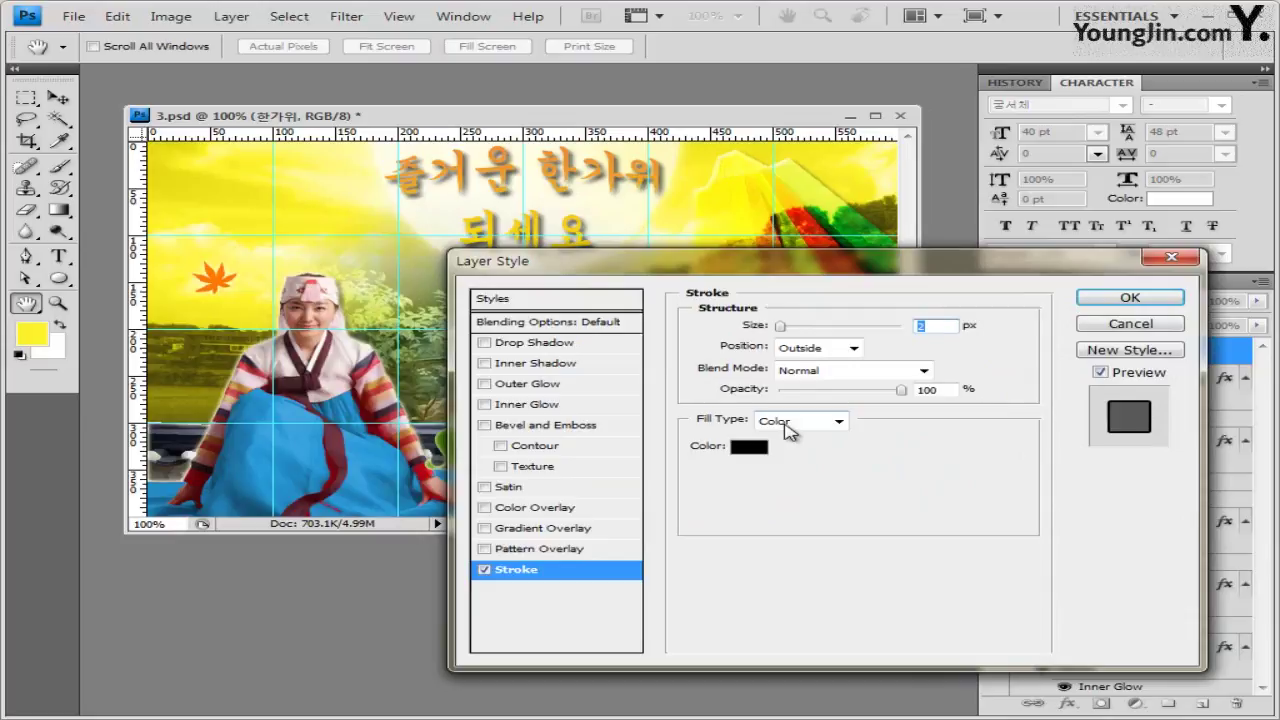
{"action": "left_click", "coordinate": [808, 422]}
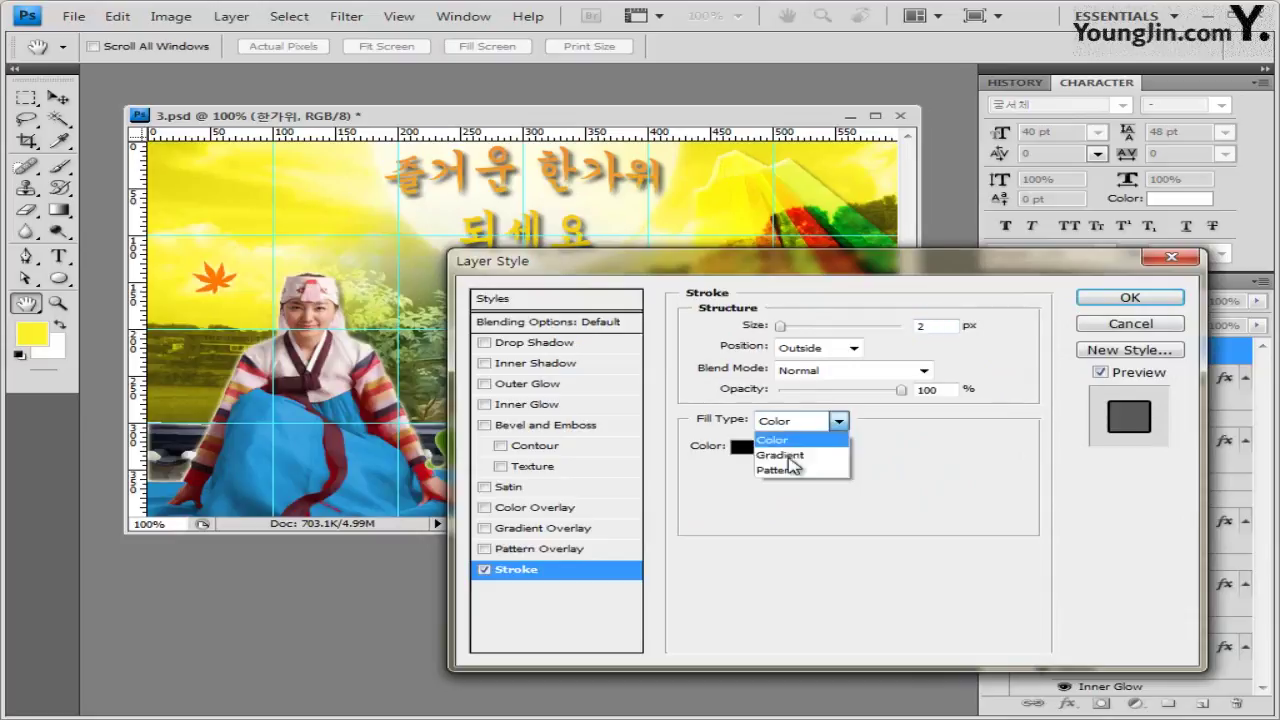
{"action": "left_click", "coordinate": [785, 452]}
Set the starting color stop of the stroke gradient to yellow-green deff00
{"action": "left_click", "coordinate": [806, 447]}
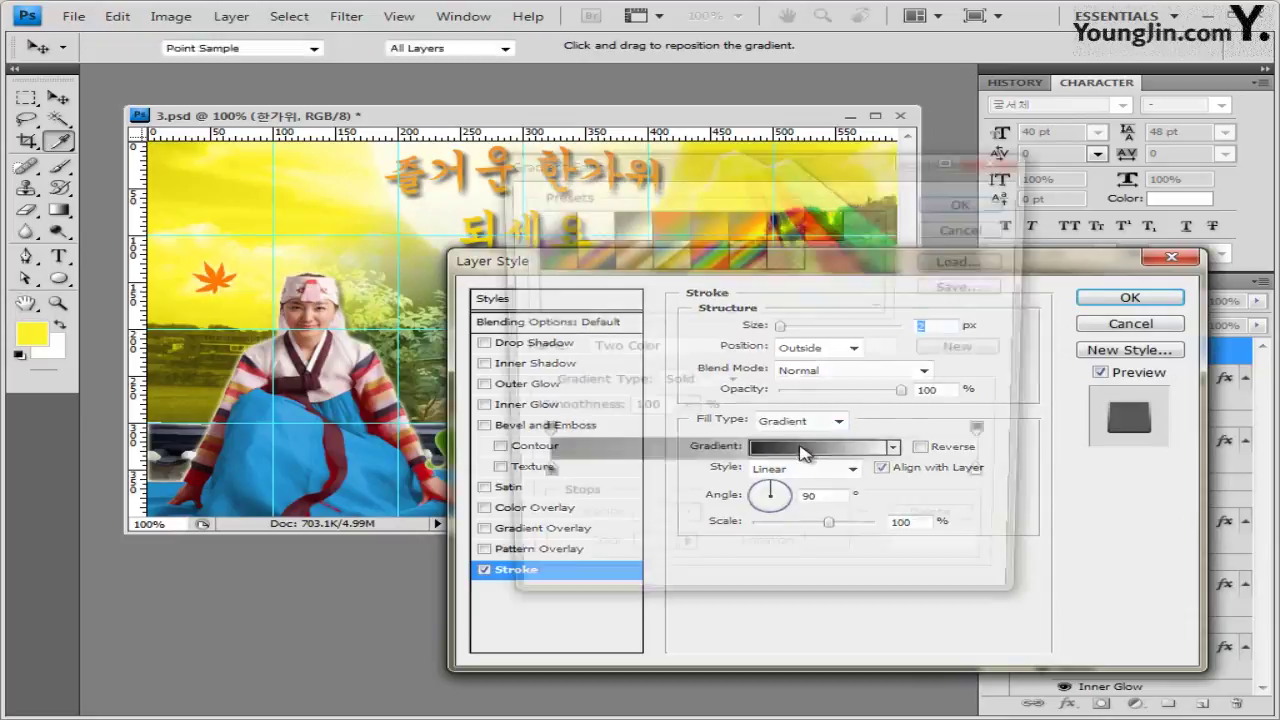
{"action": "left_click", "coordinate": [535, 482]}
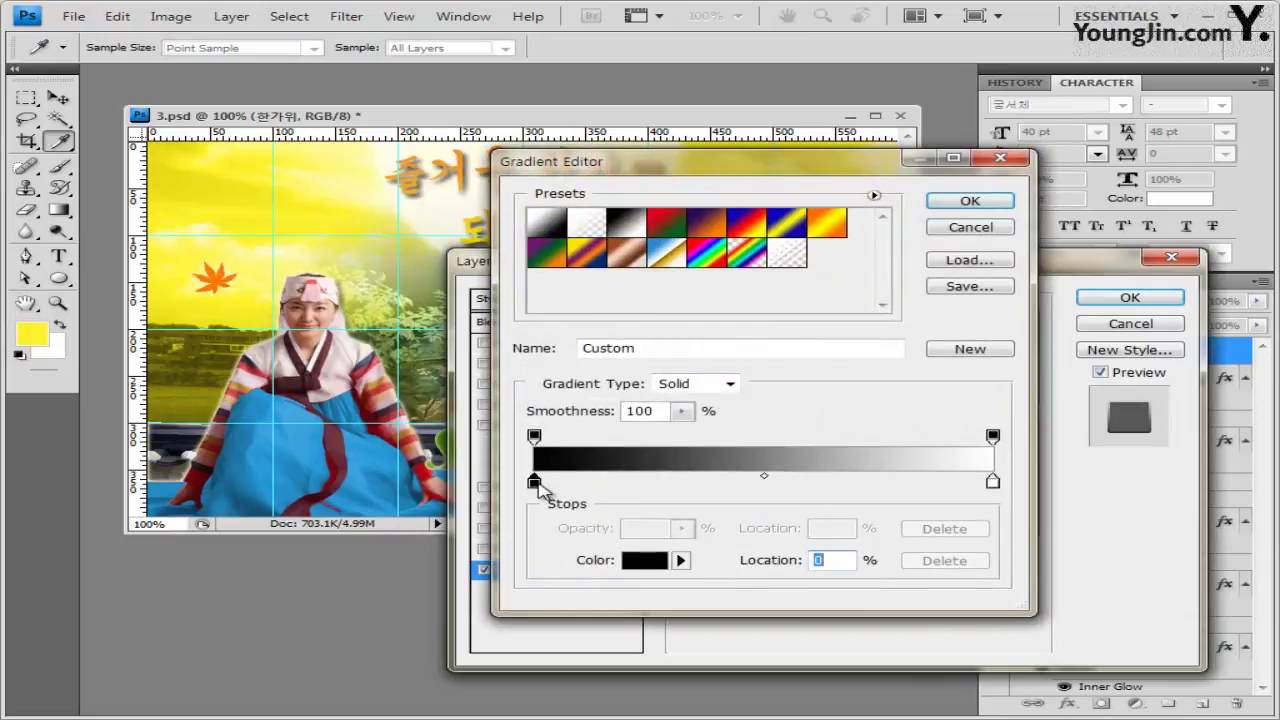
{"action": "double_click", "coordinate": [535, 482]}
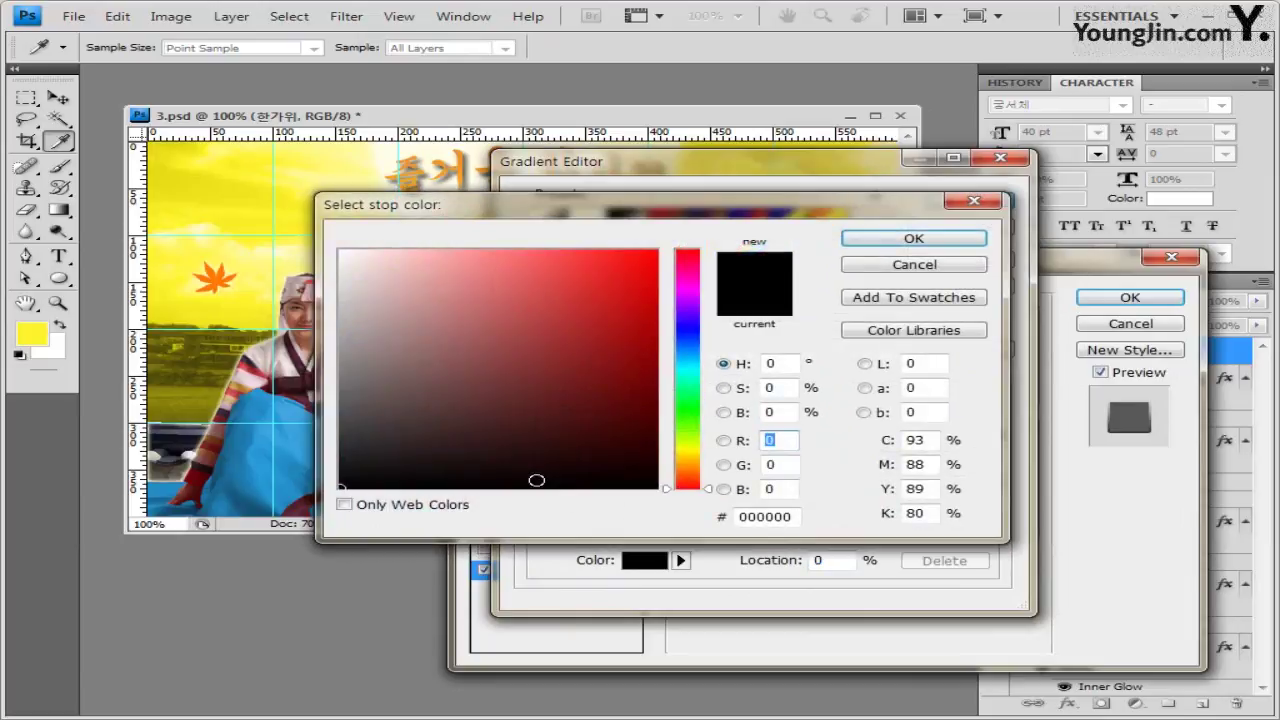
{"action": "double_click", "coordinate": [800, 518]}
{"action": "type", "text": "deff00"}
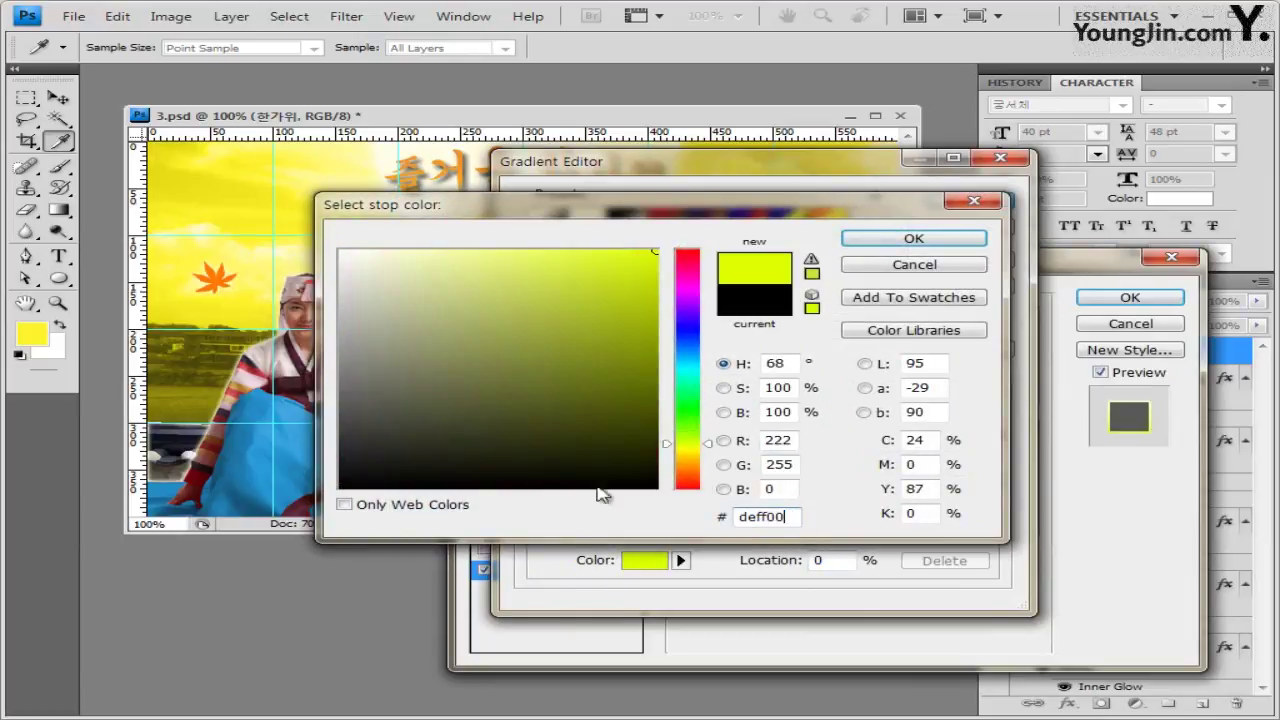
{"action": "left_click", "coordinate": [925, 245]}
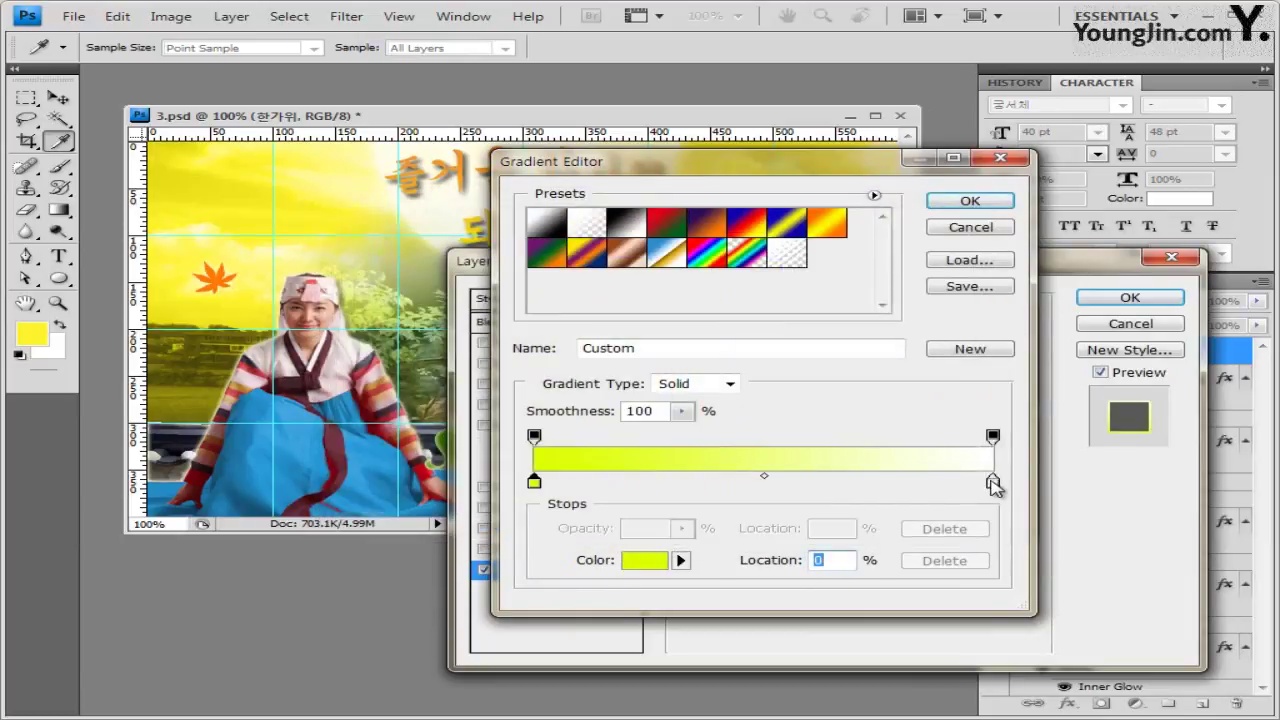
Set the ending color stop of the stroke gradient to red eb2e2e and apply the layer style
{"action": "double_click", "coordinate": [993, 482]}
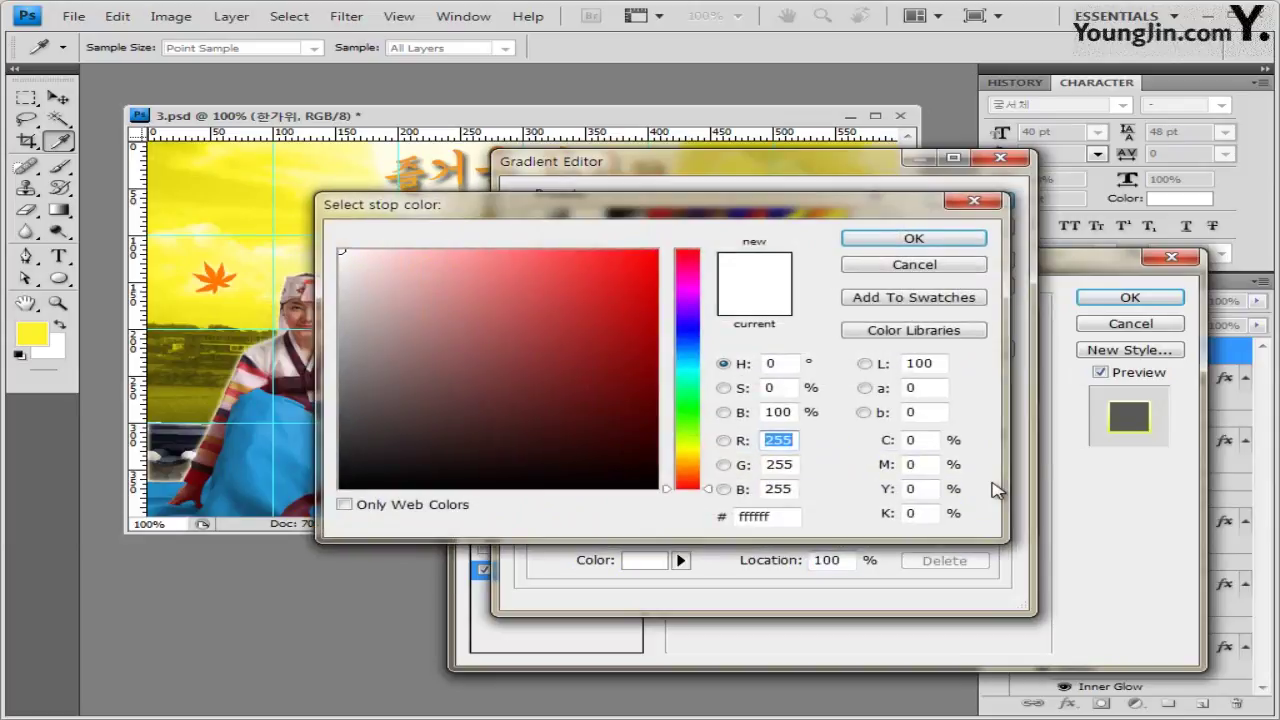
{"action": "double_click", "coordinate": [790, 516]}
{"action": "type", "text": "eb2e2e"}
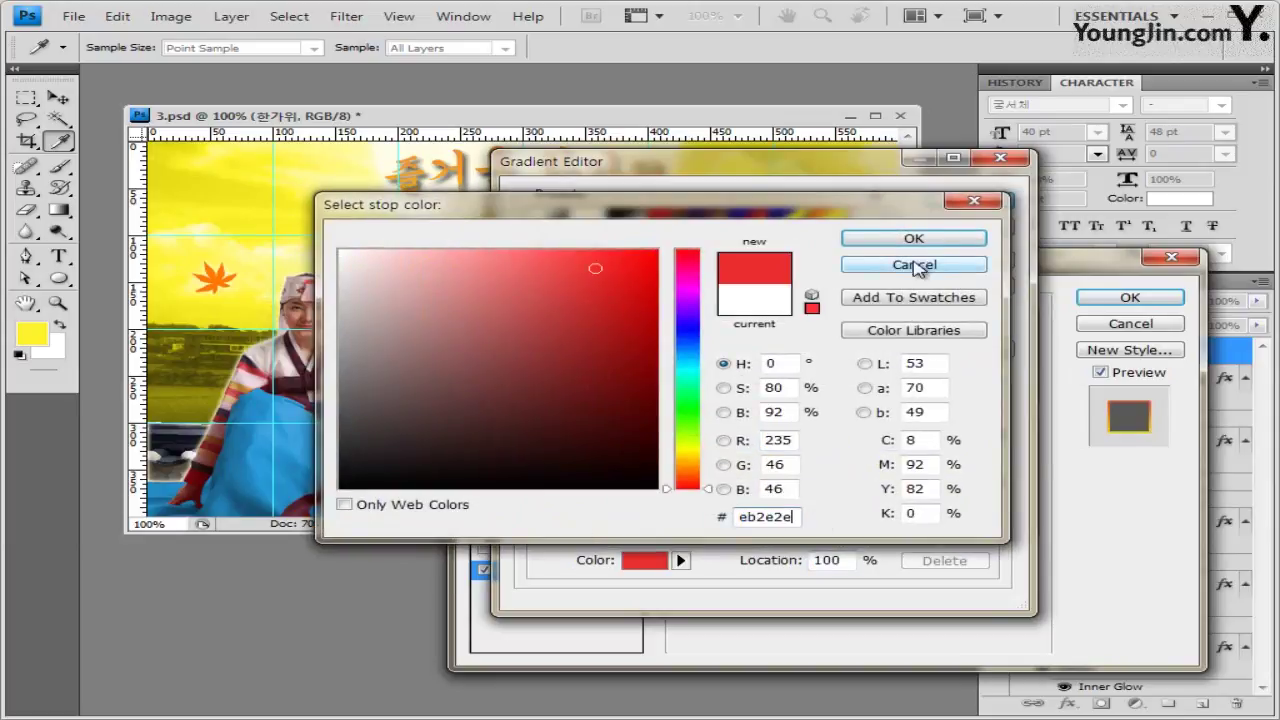
{"action": "left_click", "coordinate": [960, 240]}
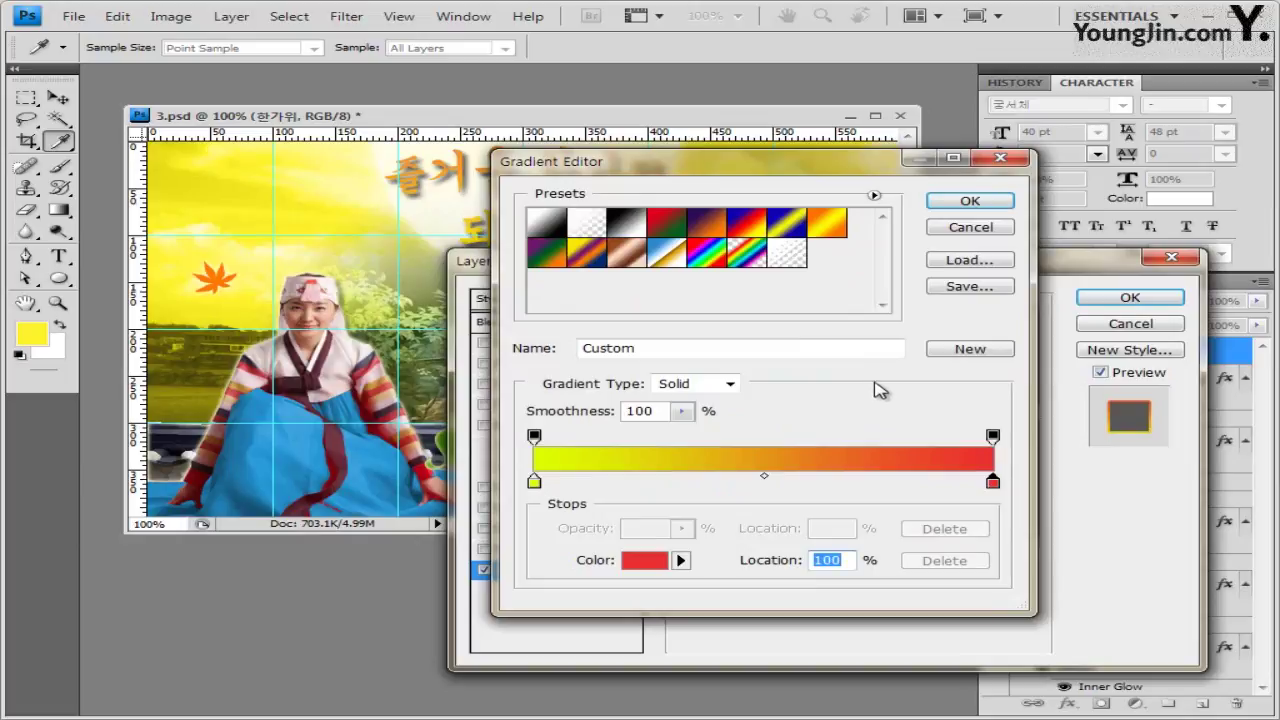
{"action": "left_click", "coordinate": [970, 201]}
{"action": "mouse_move", "coordinate": [803, 274]}
{"action": "left_mouse_down"}
{"action": "mouse_move", "coordinate": [815, 276]}
{"action": "mouse_move", "coordinate": [812, 468]}
{"action": "mouse_move", "coordinate": [820, 380]}
{"action": "mouse_move", "coordinate": [766, 237]}
{"action": "left_mouse_up"}
{"action": "left_click", "coordinate": [1040, 272]}
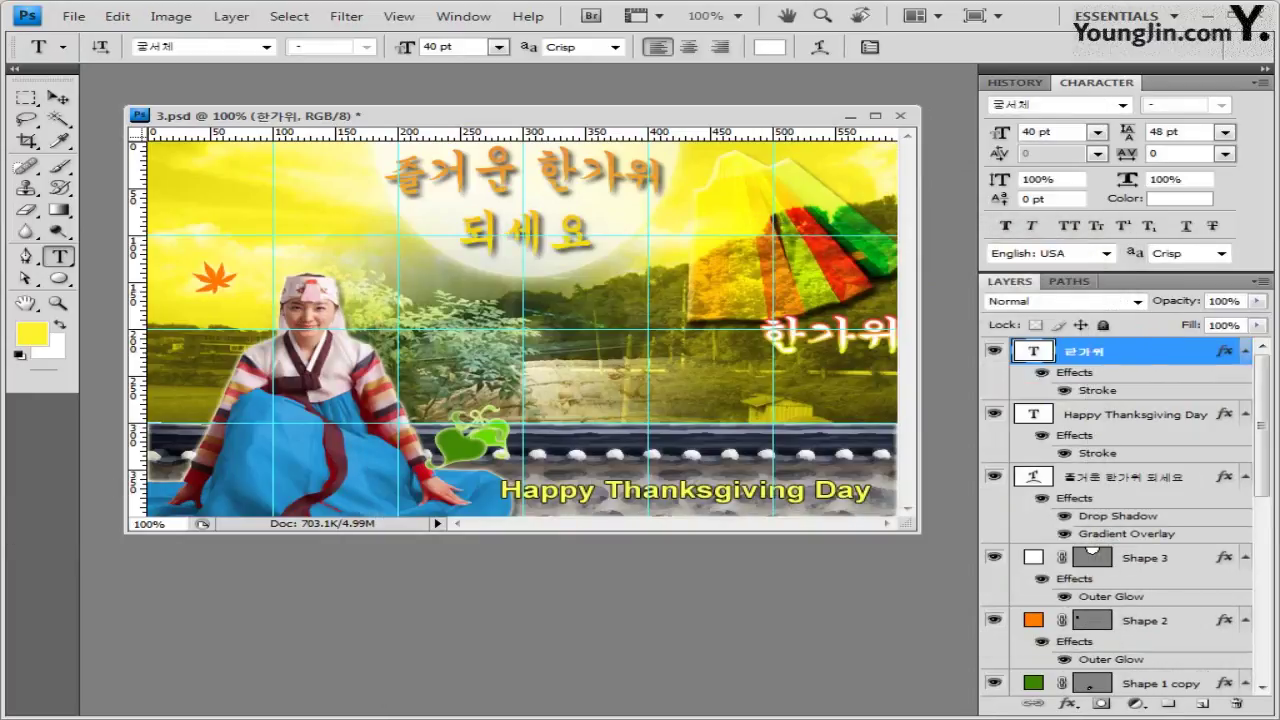
Move "한가위" slightly down and left below the fan shape so it fits inside the canvas
{"action": "left_click", "coordinate": [58, 98]}
{"action": "left_click_drag", "start_coordinate": [825, 348], "coordinate": [795, 365]}
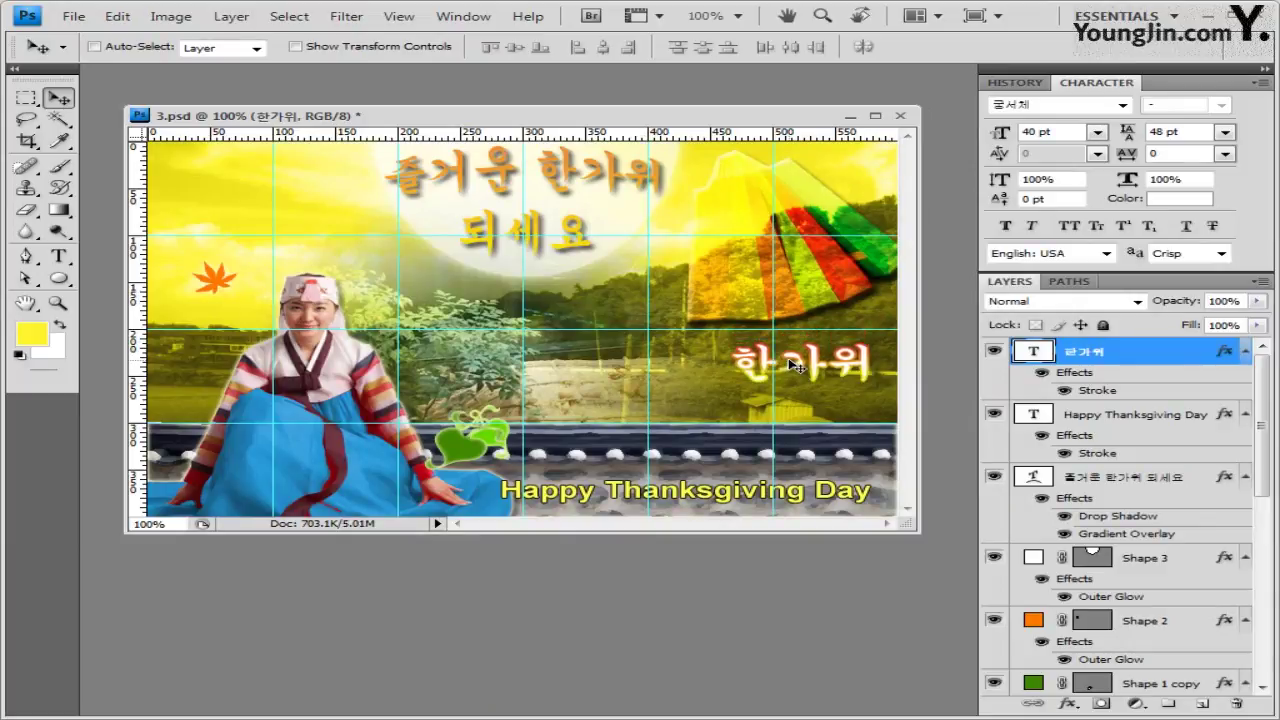
Start another text line beside the woman's shoulder, using the 바탕 font at 24 pt in white
{"action": "left_click", "coordinate": [60, 257]}
{"action": "left_click", "coordinate": [399, 330]}
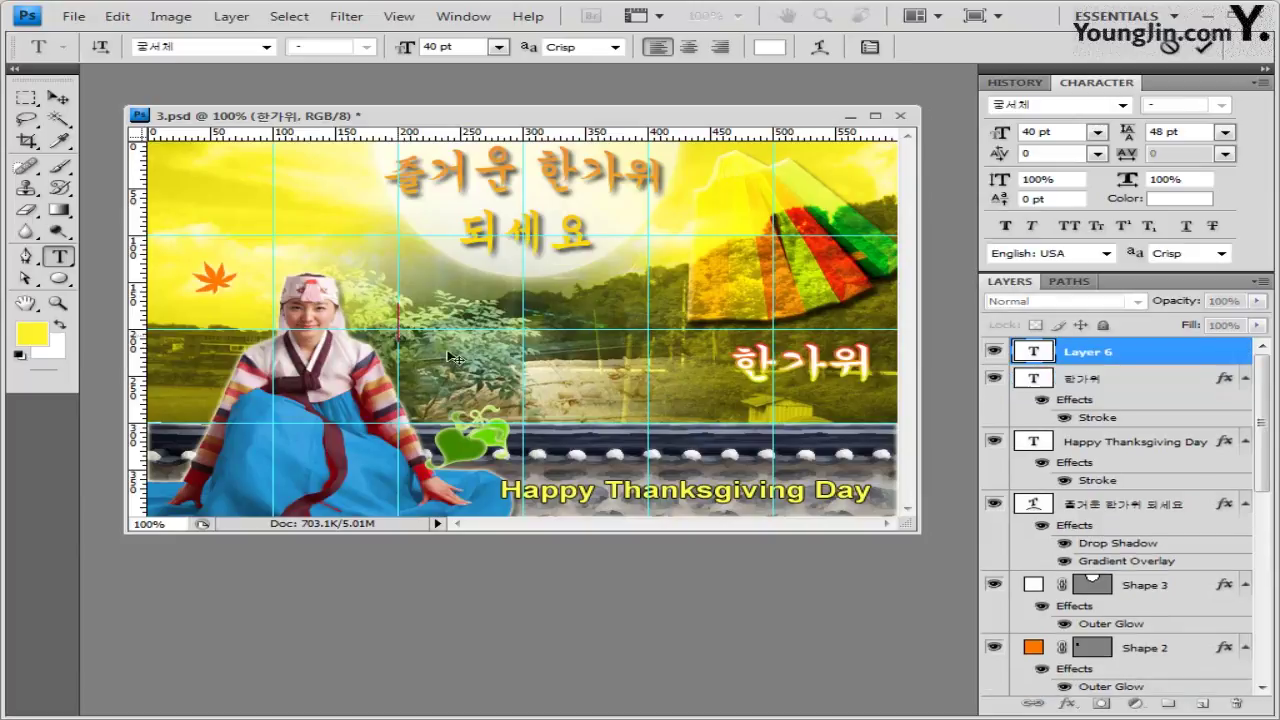
{"action": "left_click", "coordinate": [266, 47]}
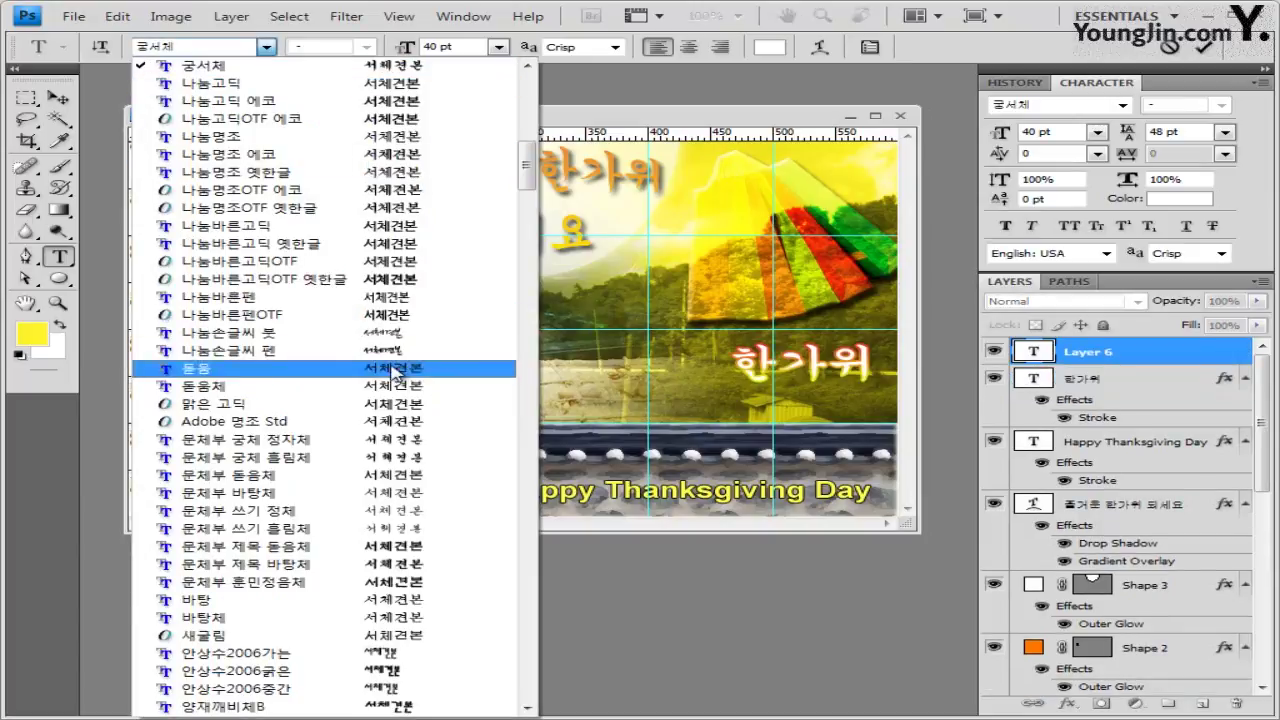
{"action": "left_click", "coordinate": [330, 599]}
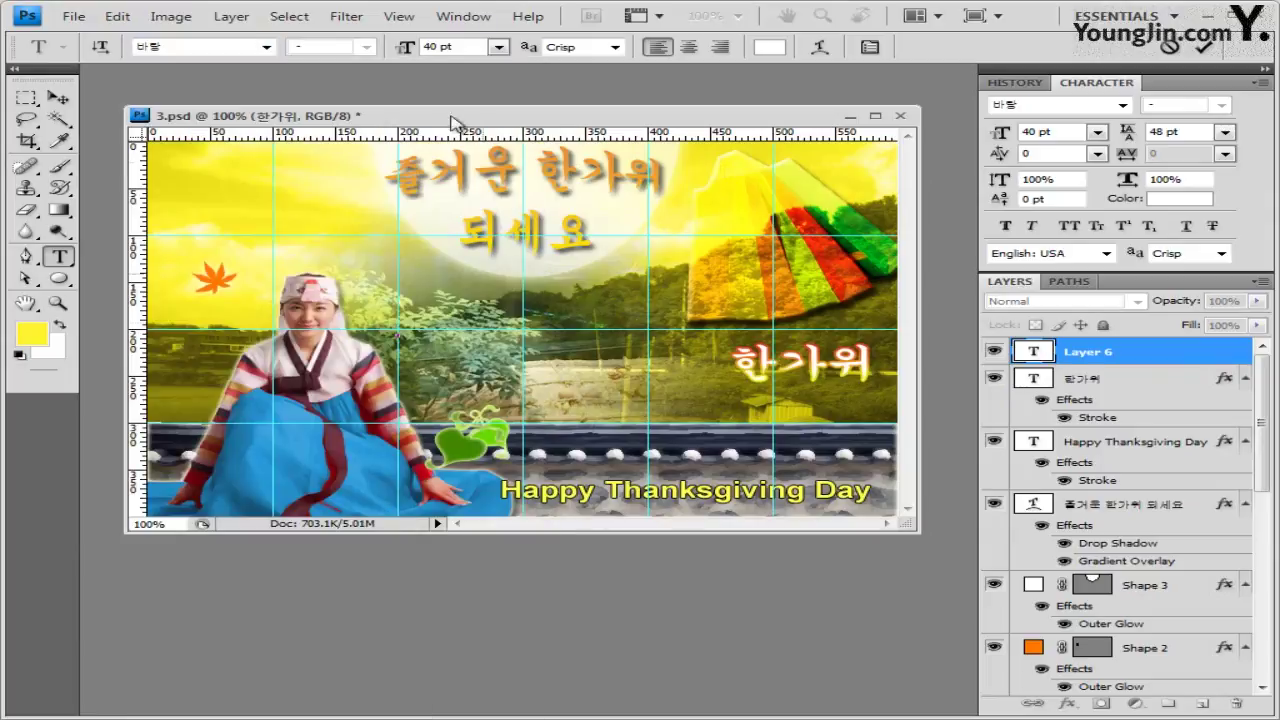
{"action": "left_click", "coordinate": [462, 50]}
{"action": "type", "text": "2"}
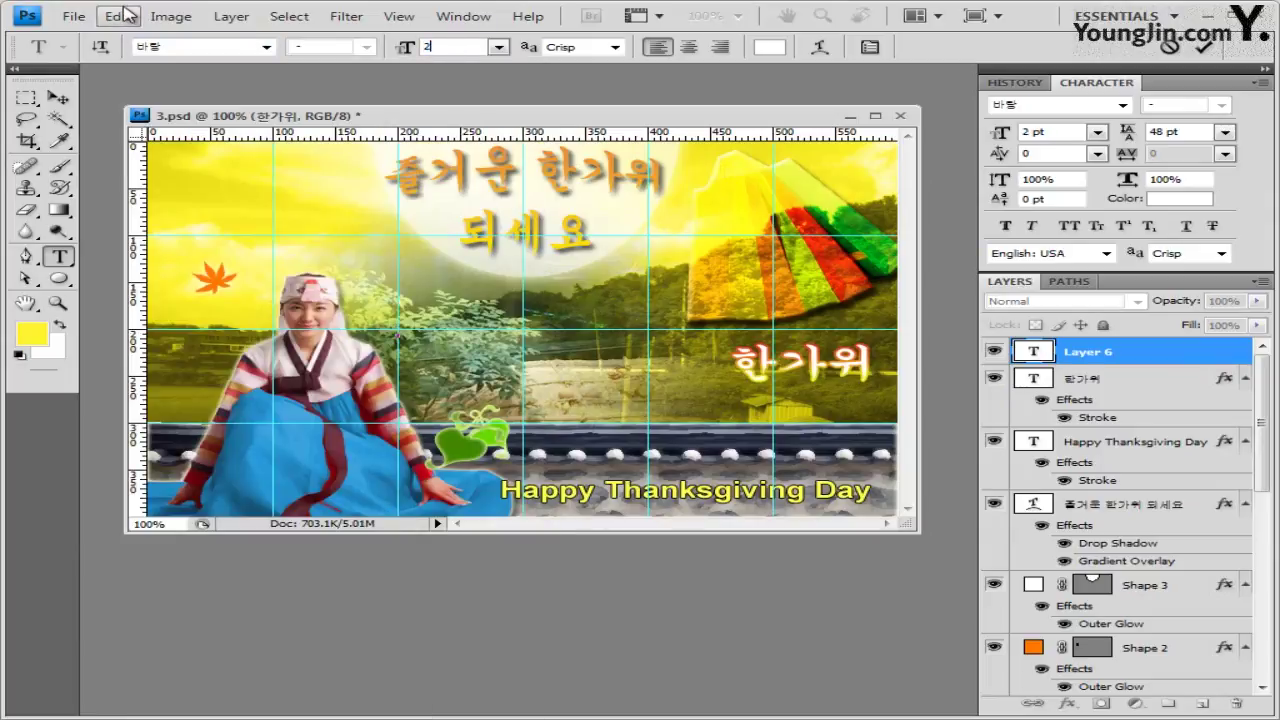
{"action": "type", "text": "4"}
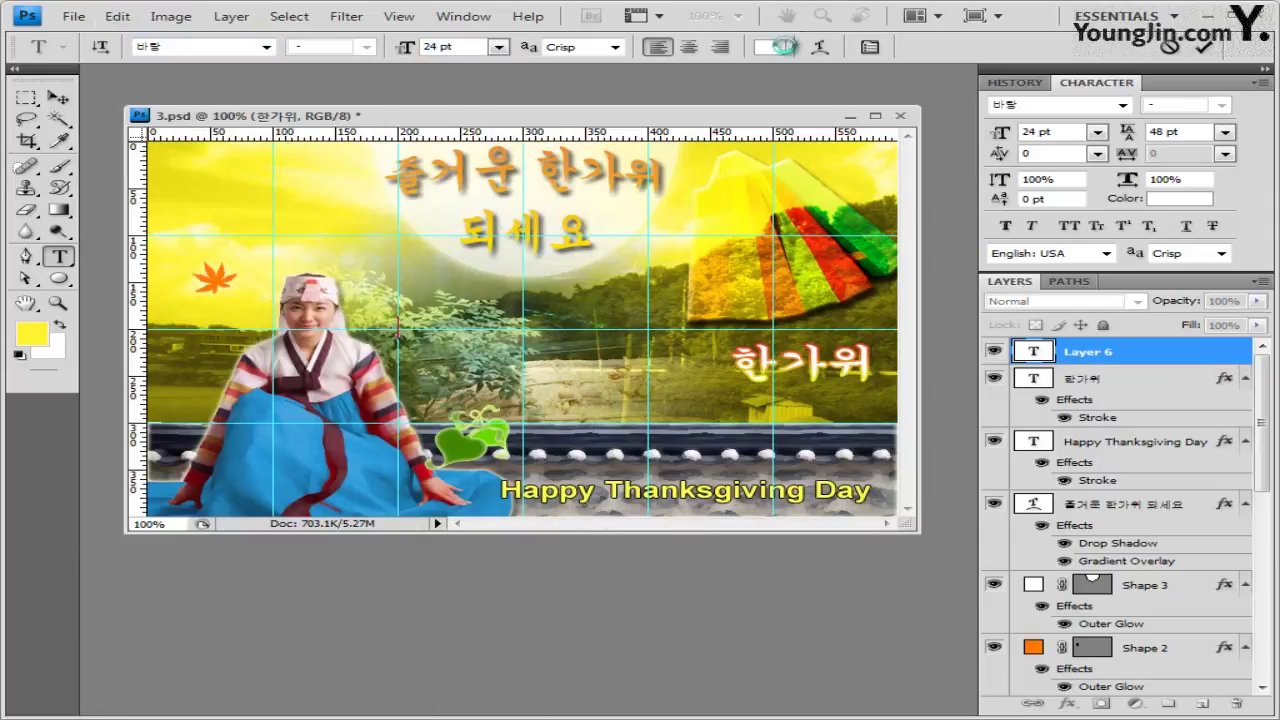
{"action": "left_click", "coordinate": [769, 47]}
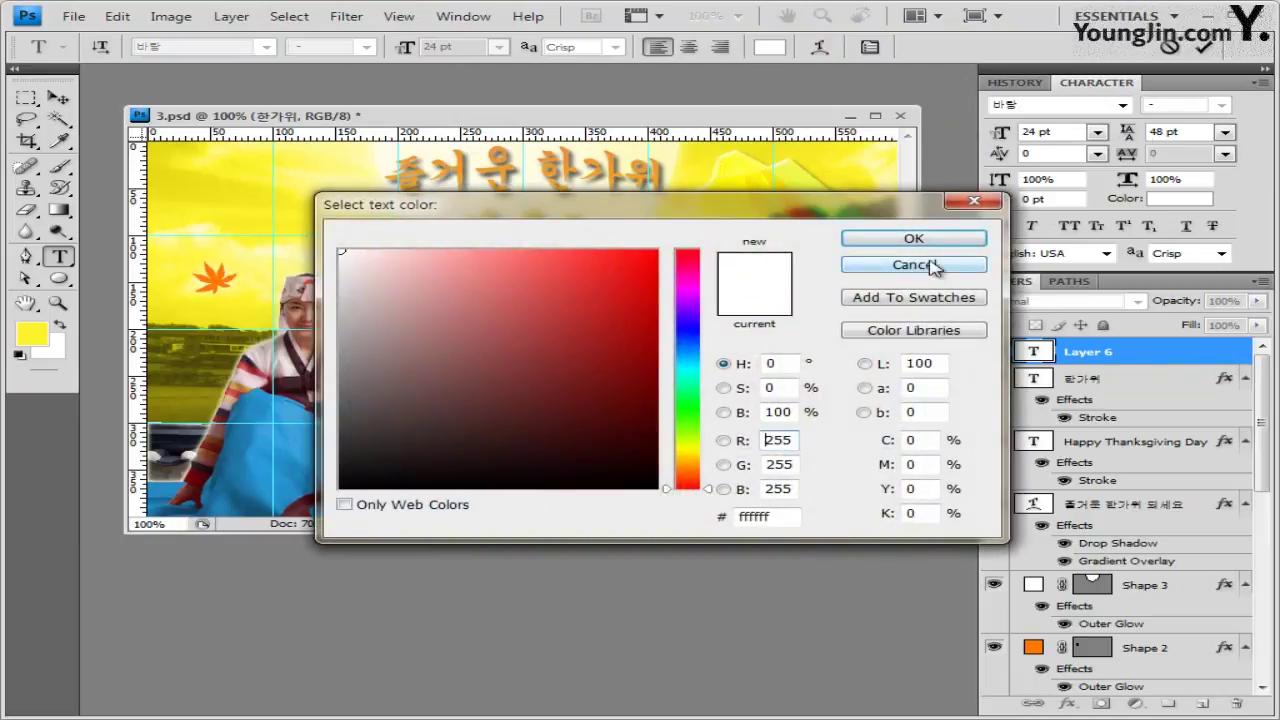
{"action": "left_click", "coordinate": [929, 265]}
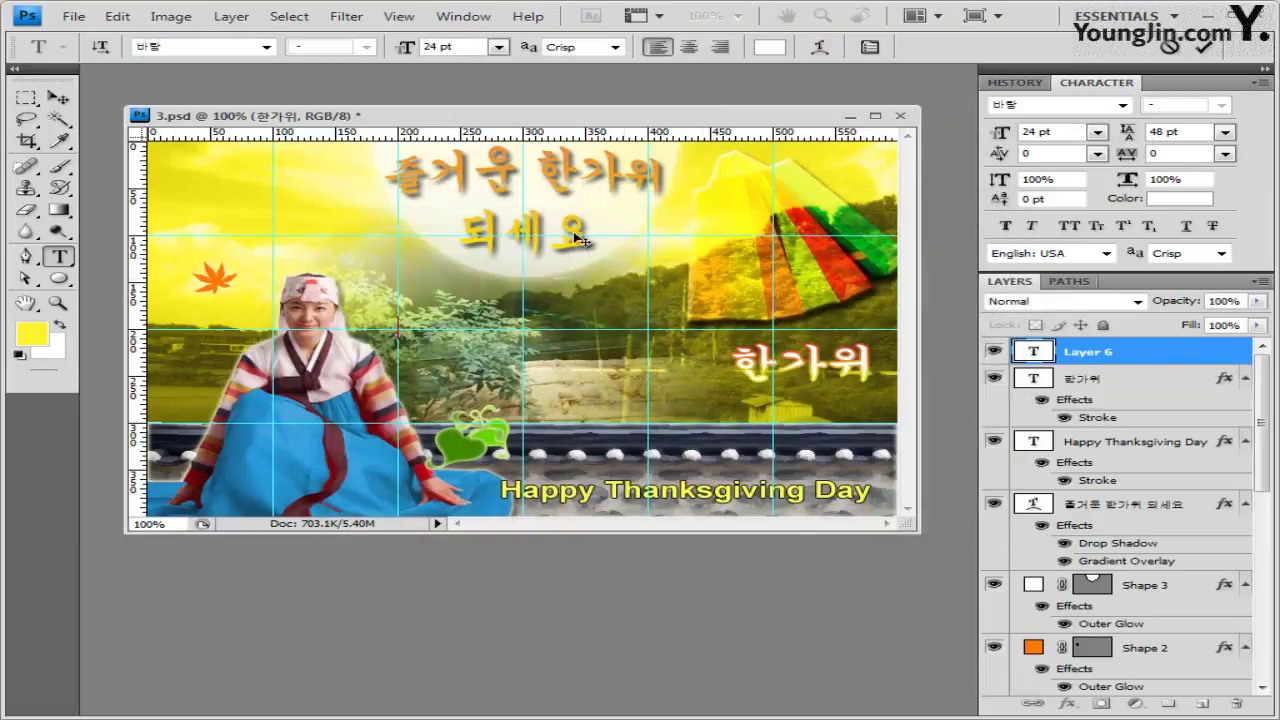
Center-align the new text and enter "추석에는 마음의 선물을 주고 받아요" on two lines
{"action": "left_click", "coordinate": [692, 47]}
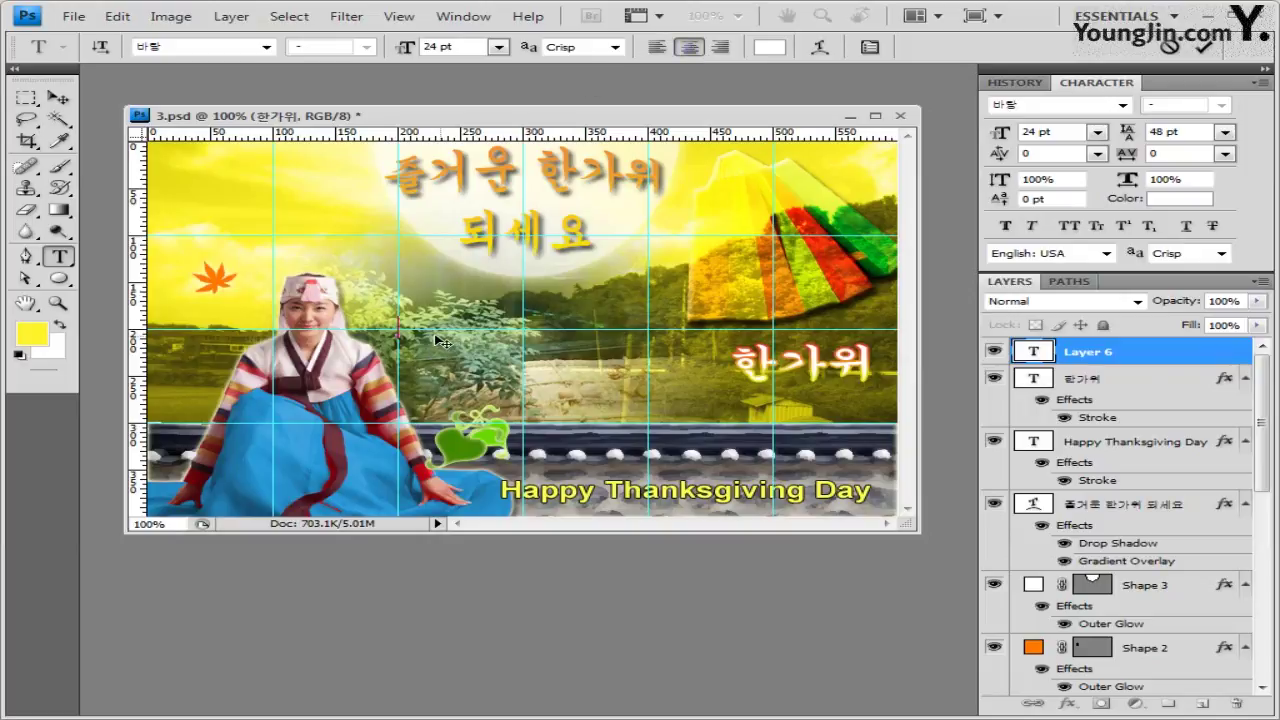
{"action": "key", "text": "ctrl+v"}
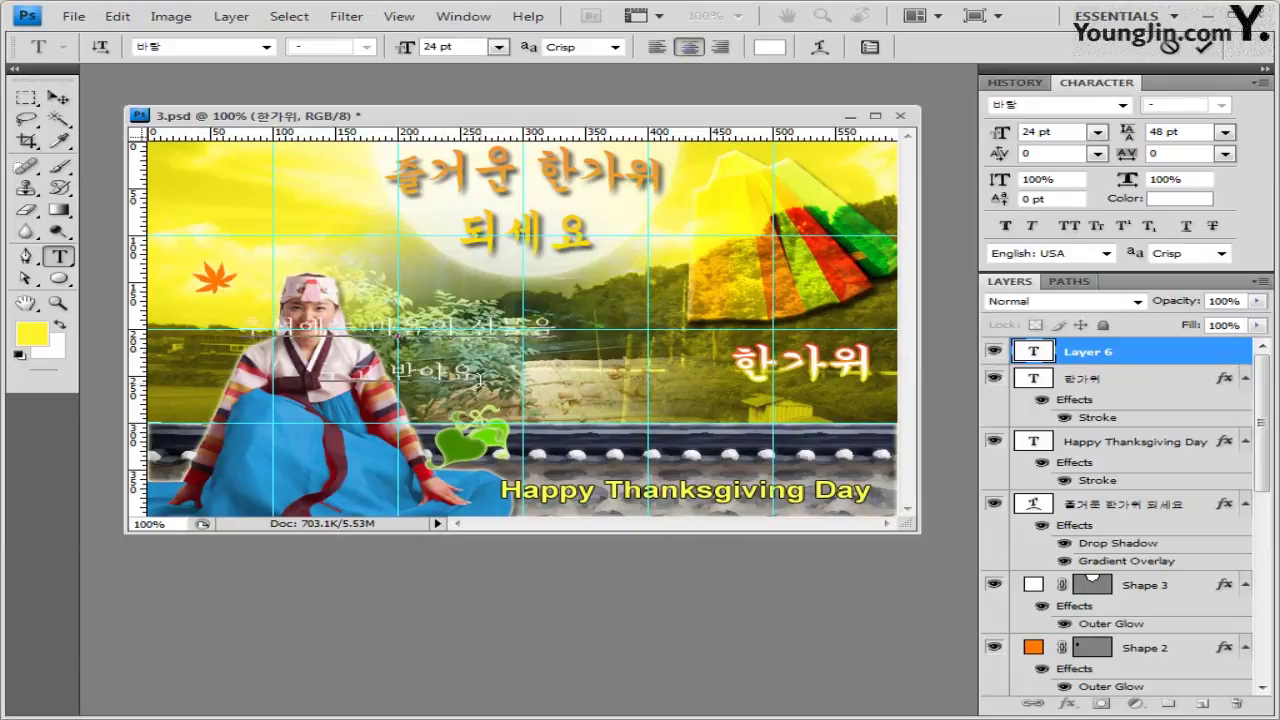
{"action": "left_click", "coordinate": [1116, 356]}
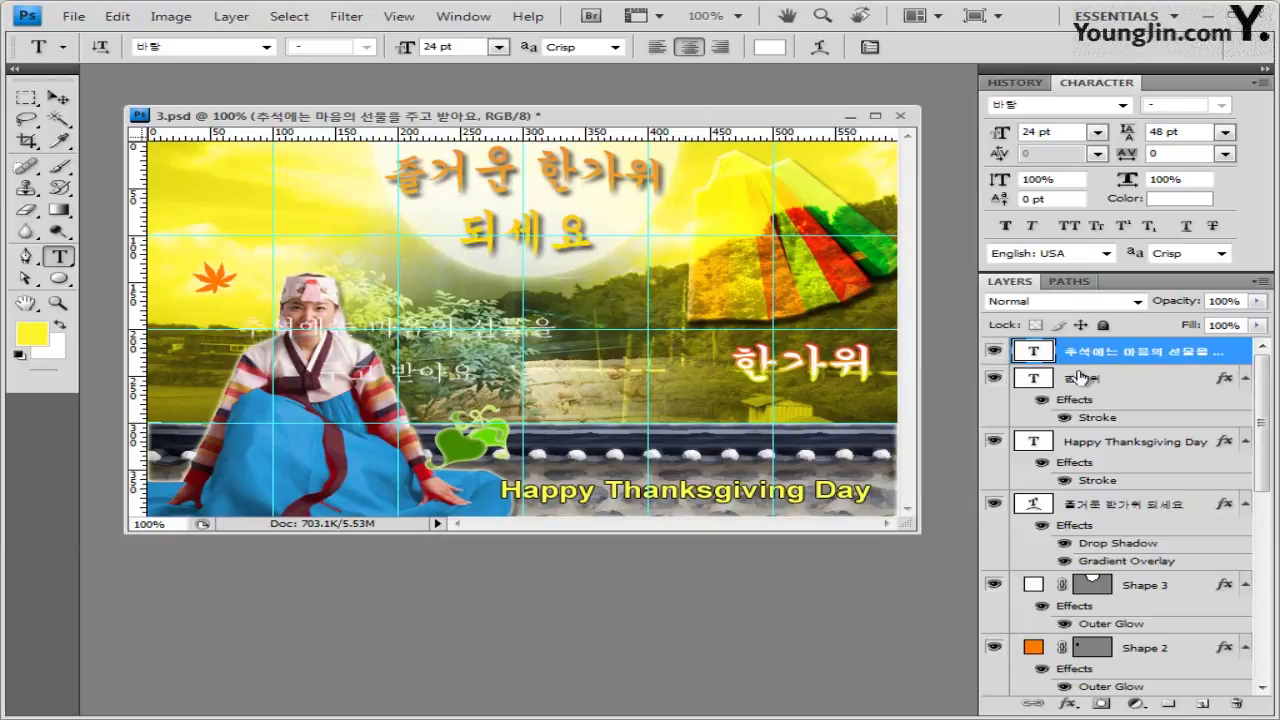
Apply a 2 px outside stroke in green 00cc00 to the "추석에는 마음의 선물을 주고 받아요" text layer
{"action": "left_click", "coordinate": [1068, 706]}
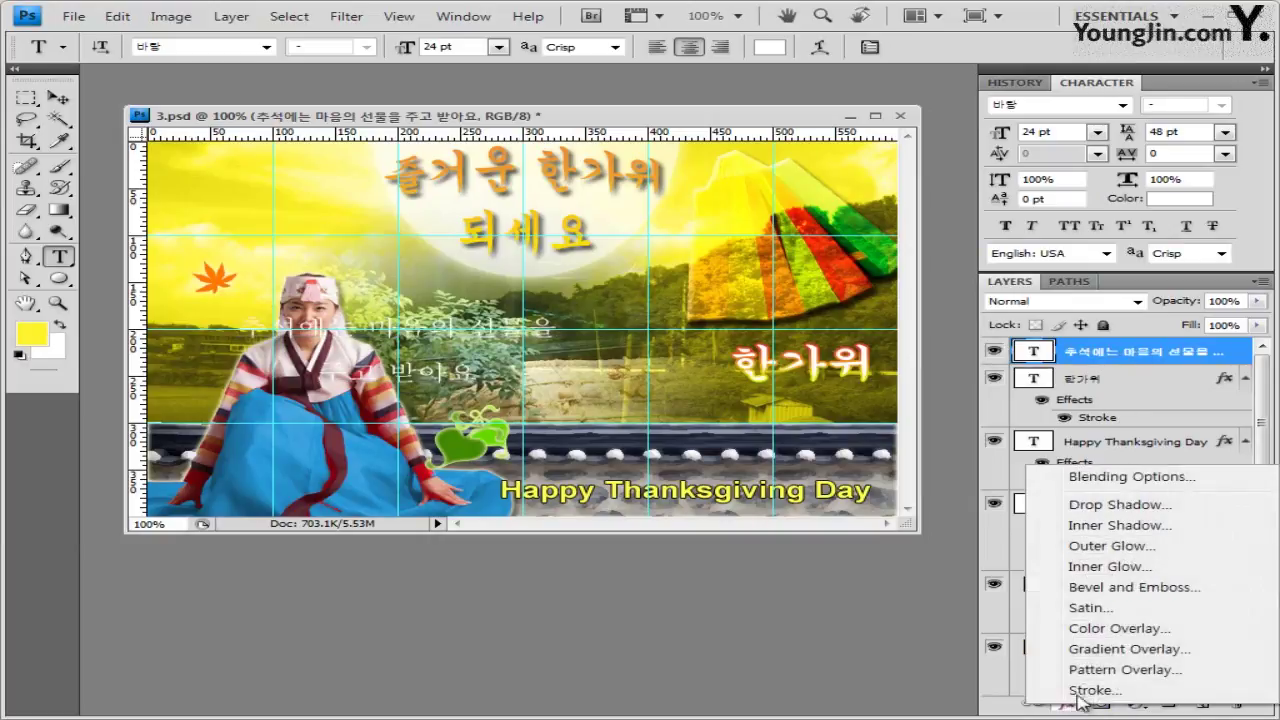
{"action": "key", "text": "Escape"}
{"action": "key", "text": "h"}
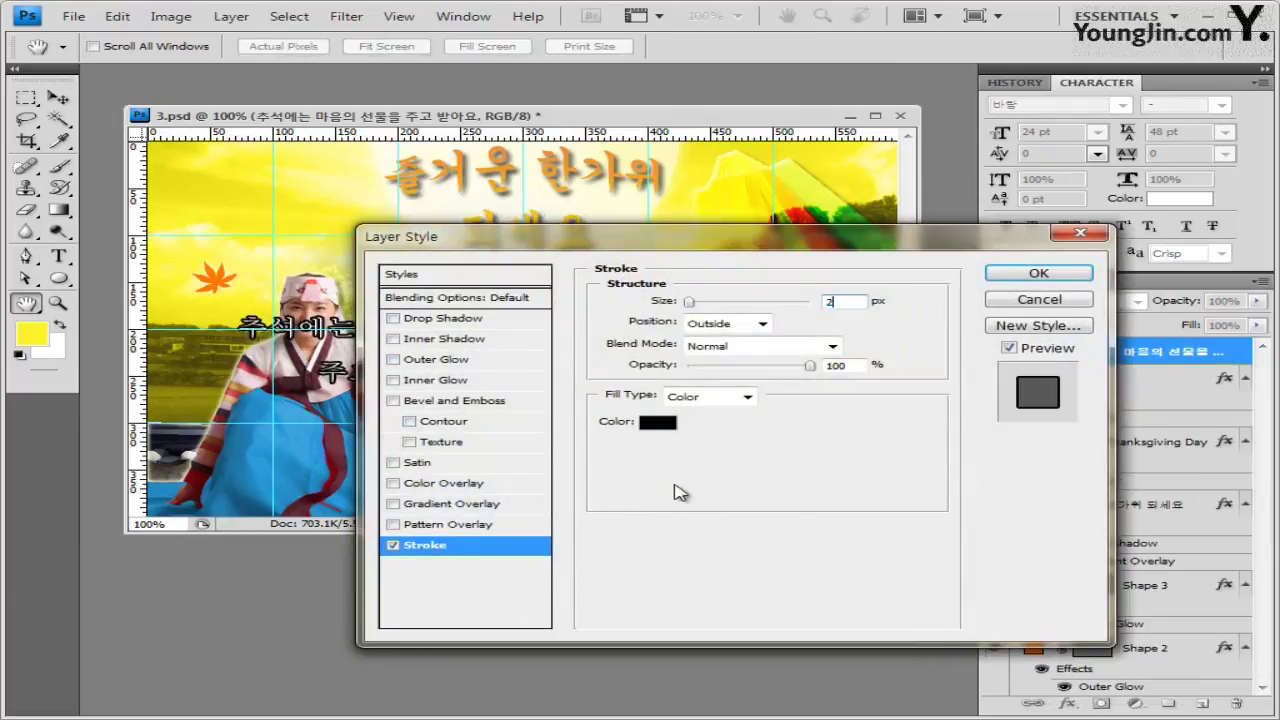
{"action": "left_click", "coordinate": [668, 422]}
{"action": "left_click", "coordinate": [791, 524]}
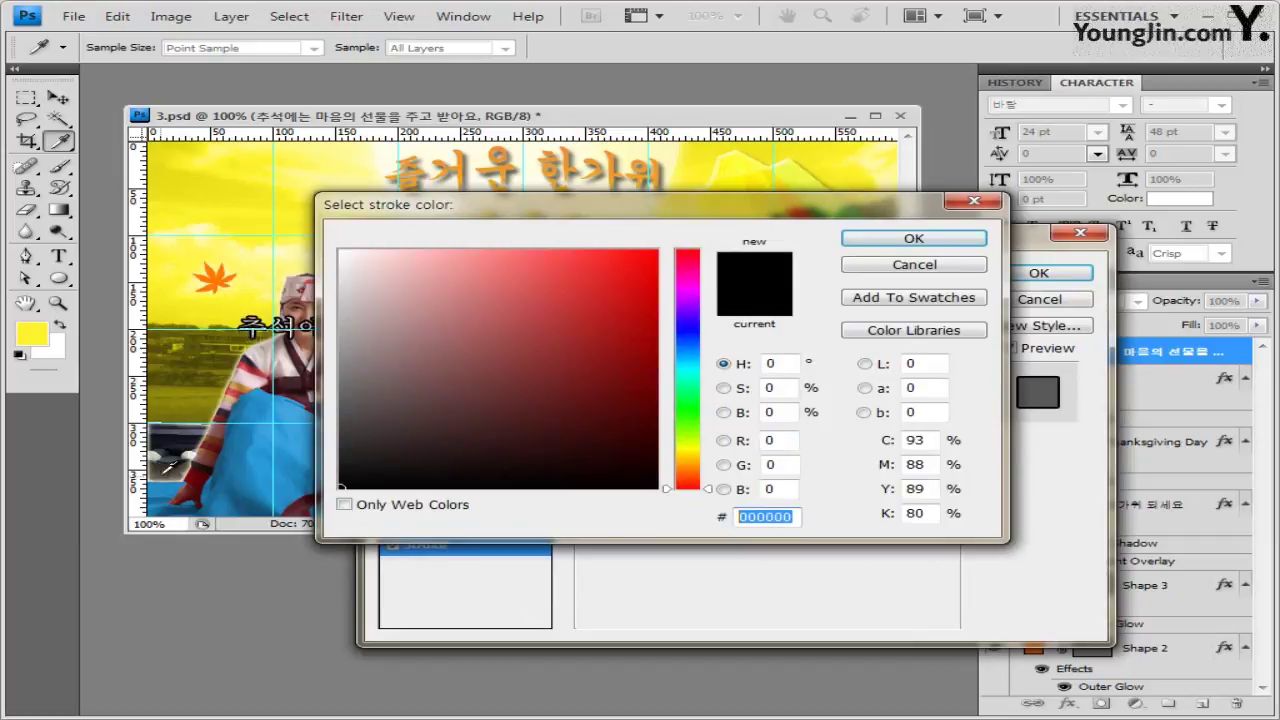
{"action": "type", "text": "00cc00"}
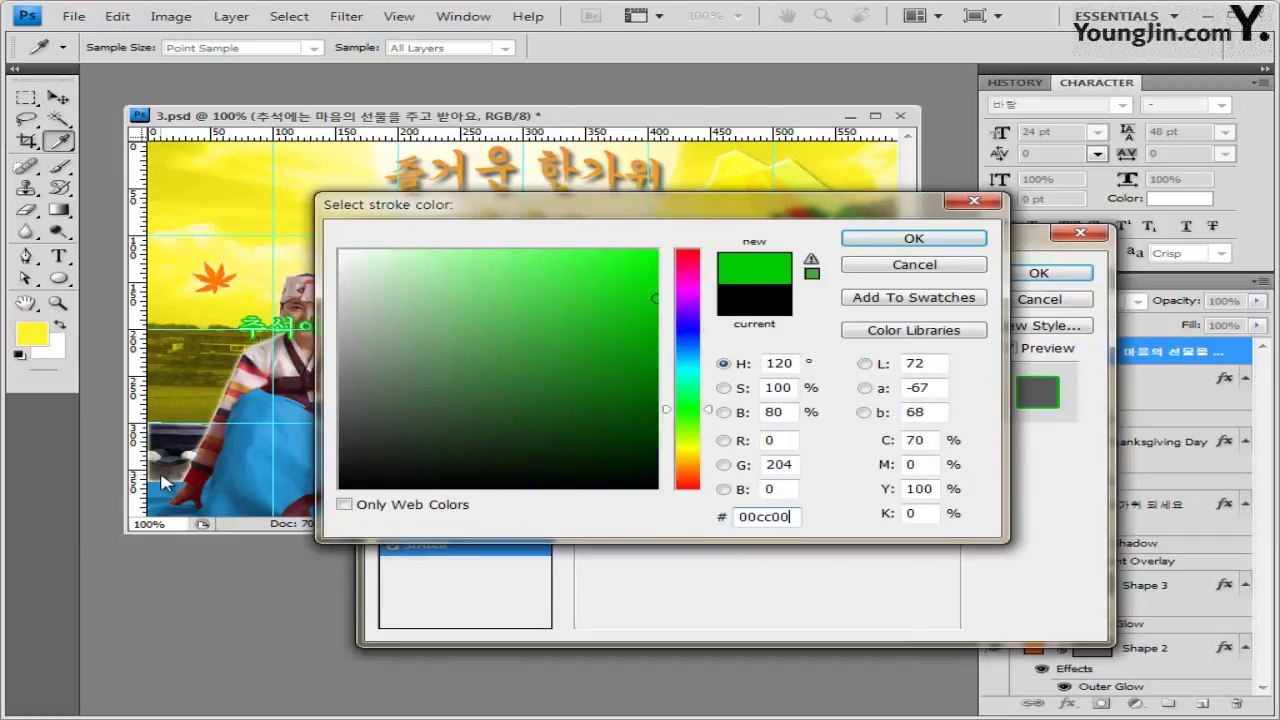
{"action": "key", "text": "Return"}
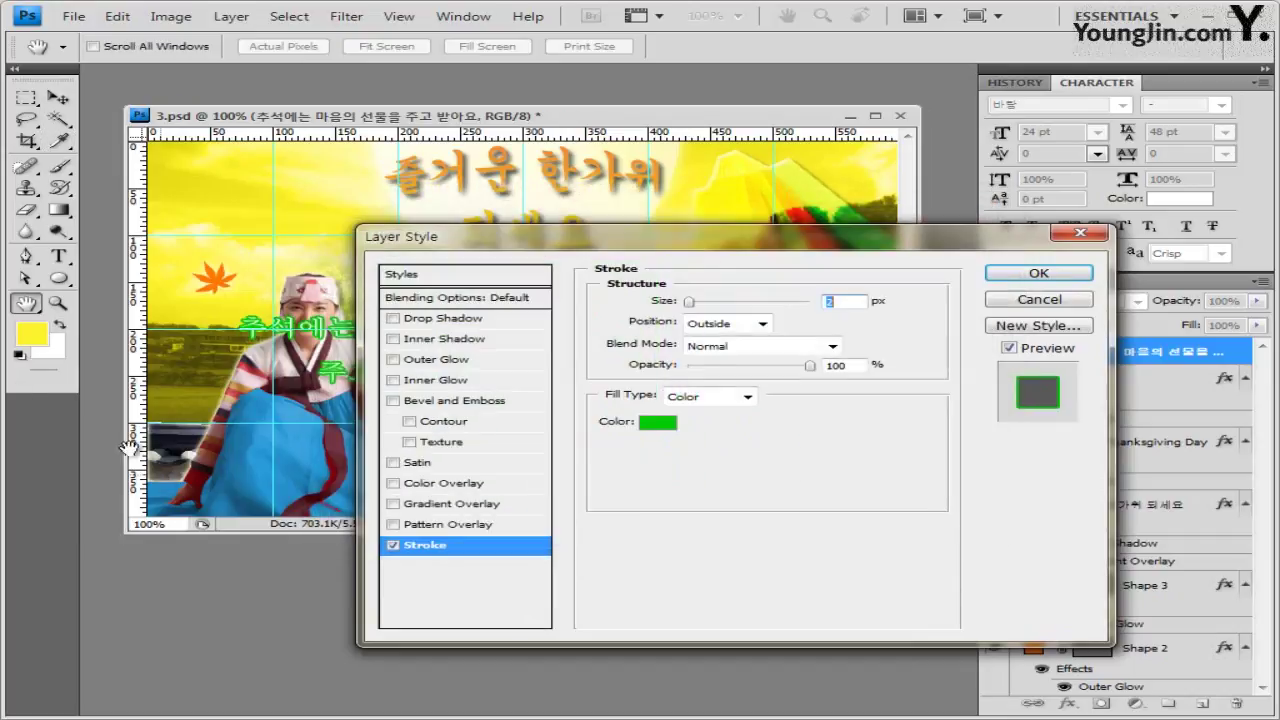
{"action": "left_click", "coordinate": [1028, 274]}
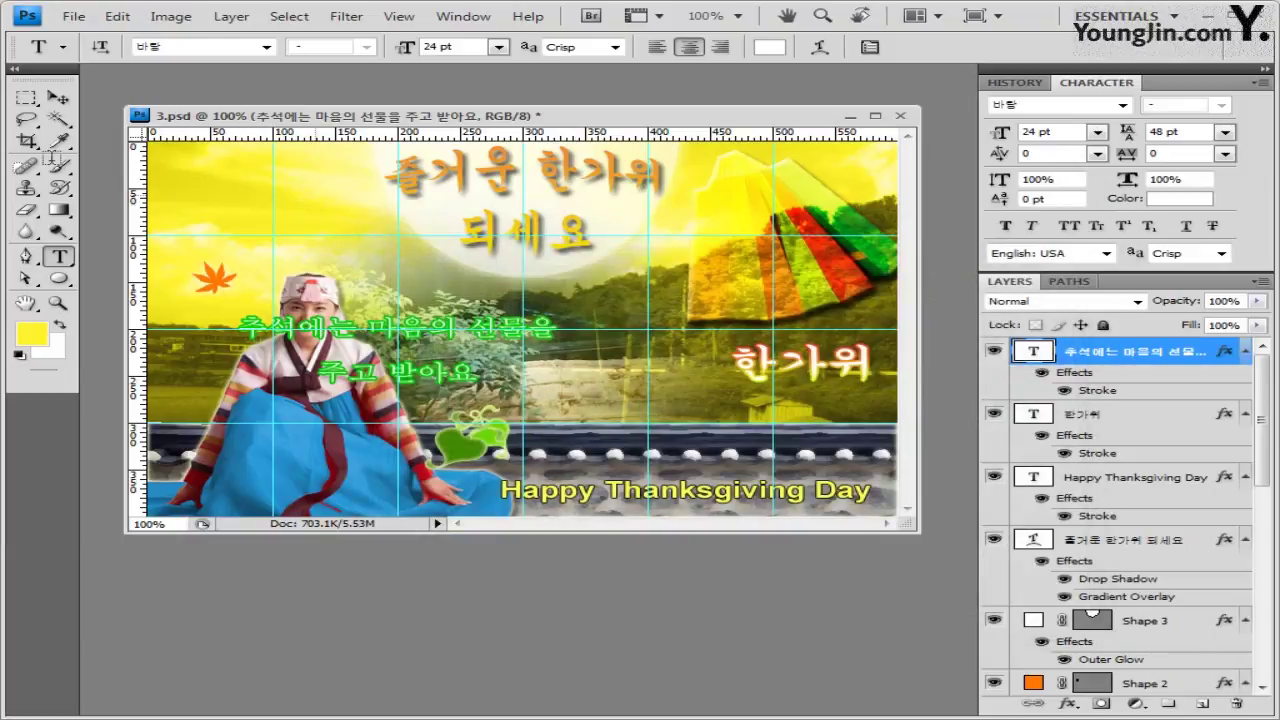
Move the green-stroked text beside the woman's head, clear of her face, and set its leading to 36 pt
{"action": "left_click", "coordinate": [59, 97]}
{"action": "left_click_drag", "start_coordinate": [438, 341], "coordinate": [551, 321]}
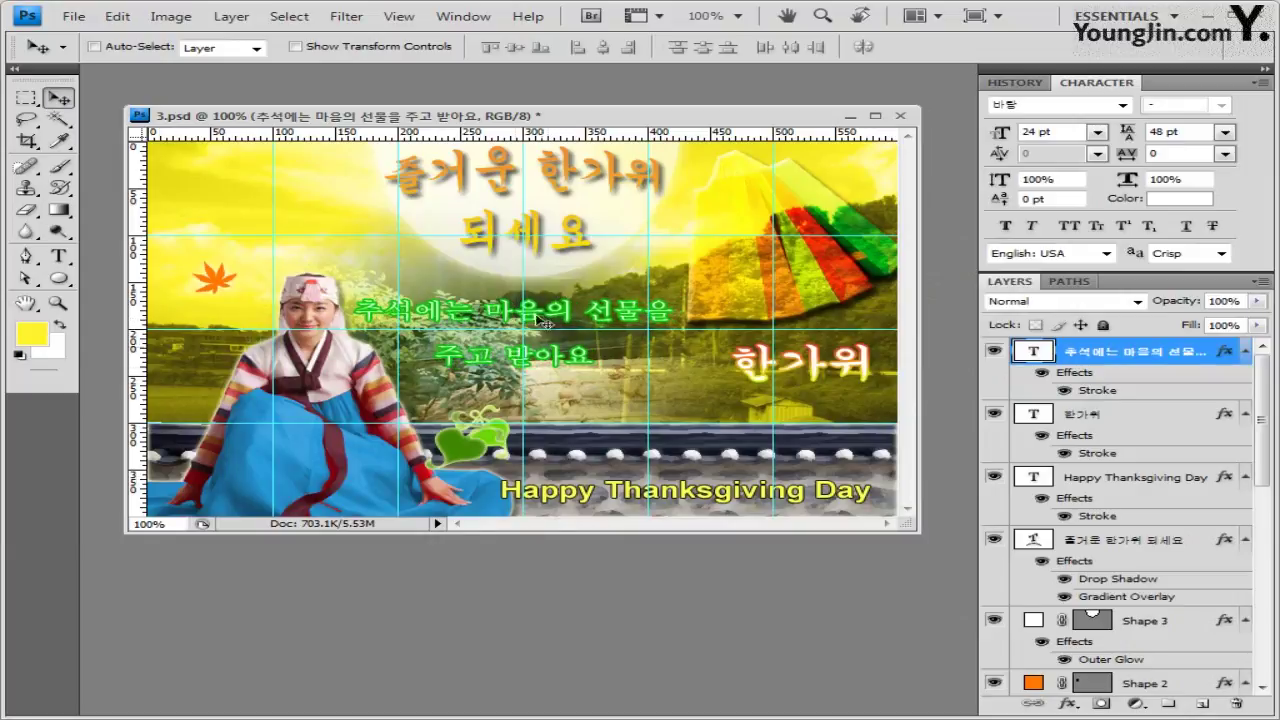
{"action": "left_click", "coordinate": [1225, 133]}
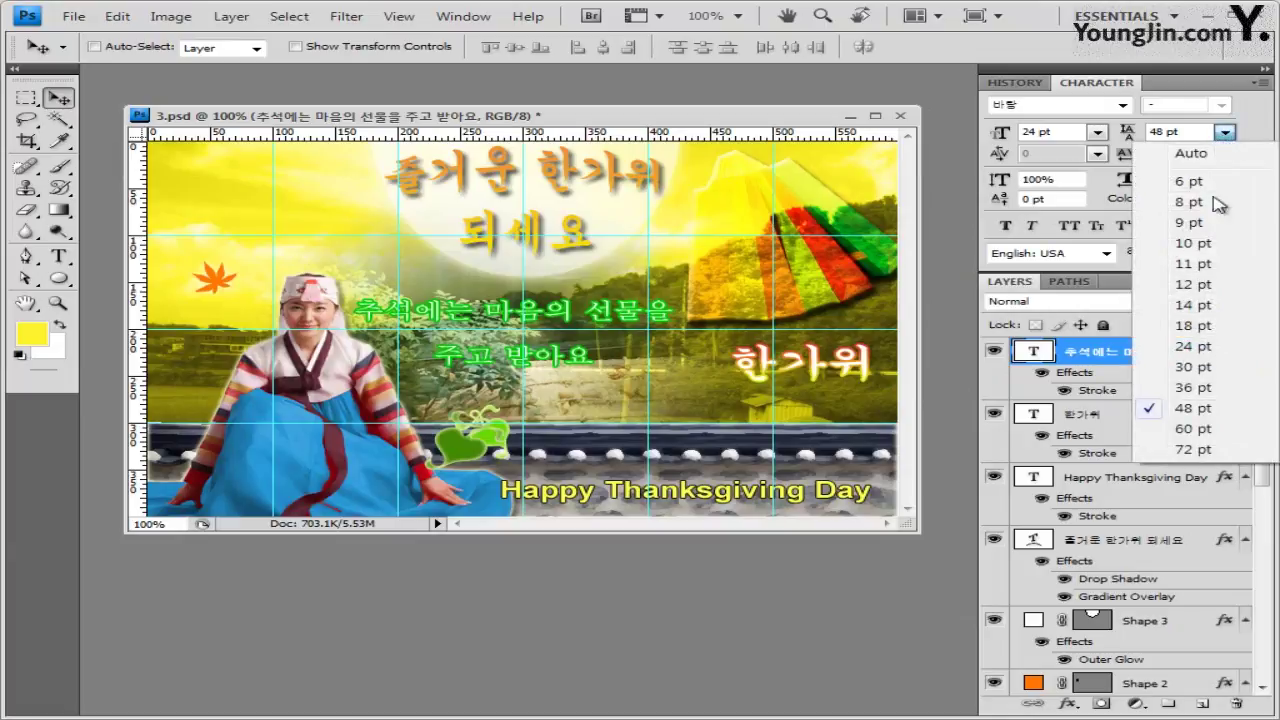
{"action": "left_click", "coordinate": [1193, 387]}
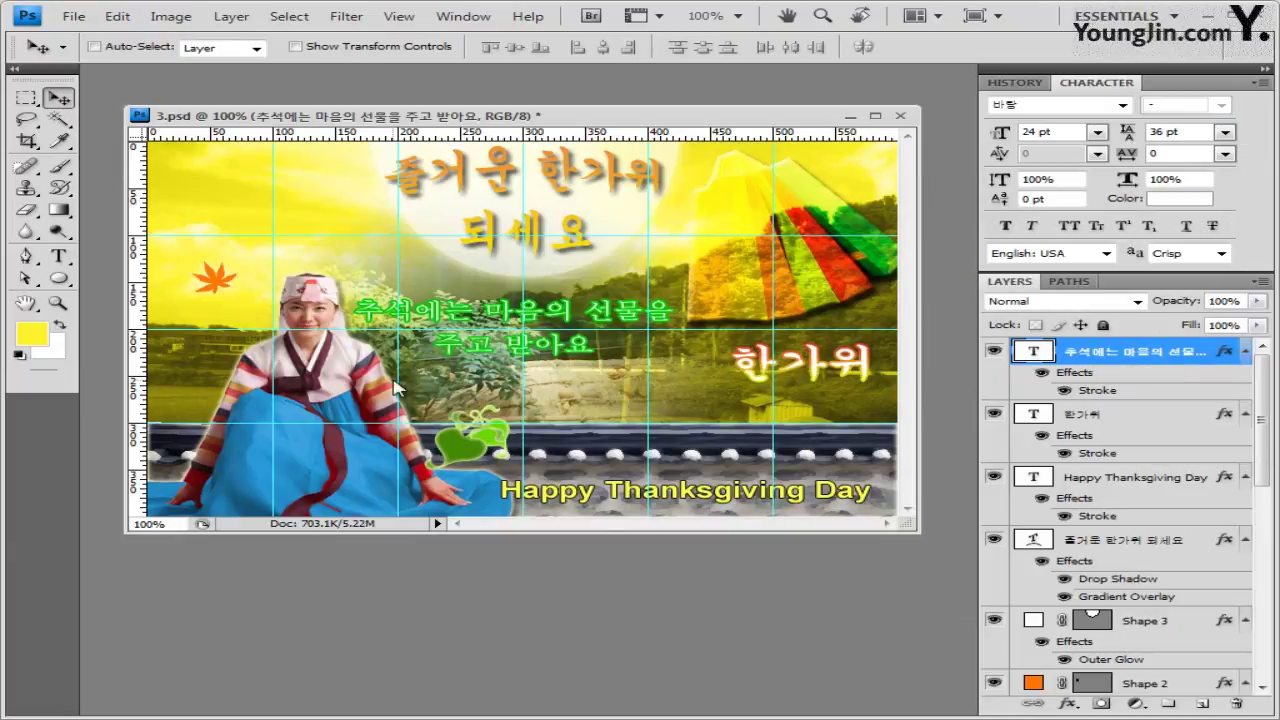
{"action": "left_click_drag", "start_coordinate": [390, 374], "coordinate": [404, 376]}
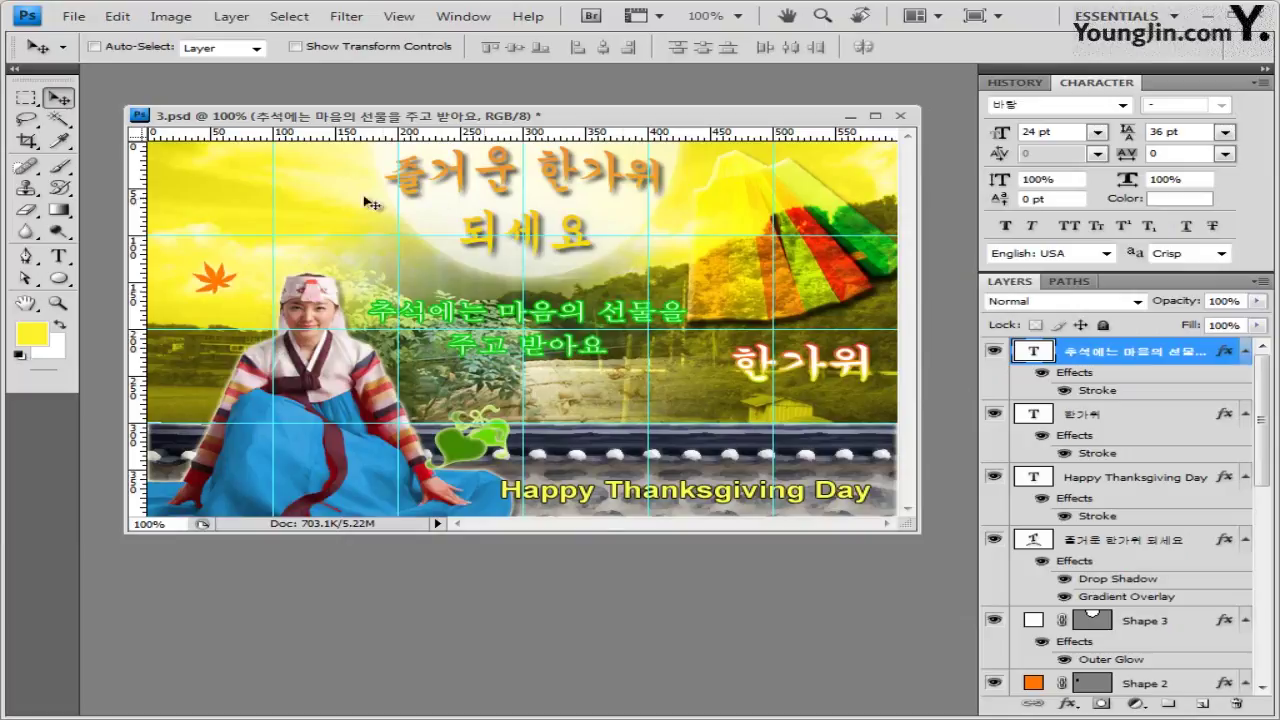
Save 3.psd and clear the guides from the canvas
{"action": "left_click", "coordinate": [73, 16]}
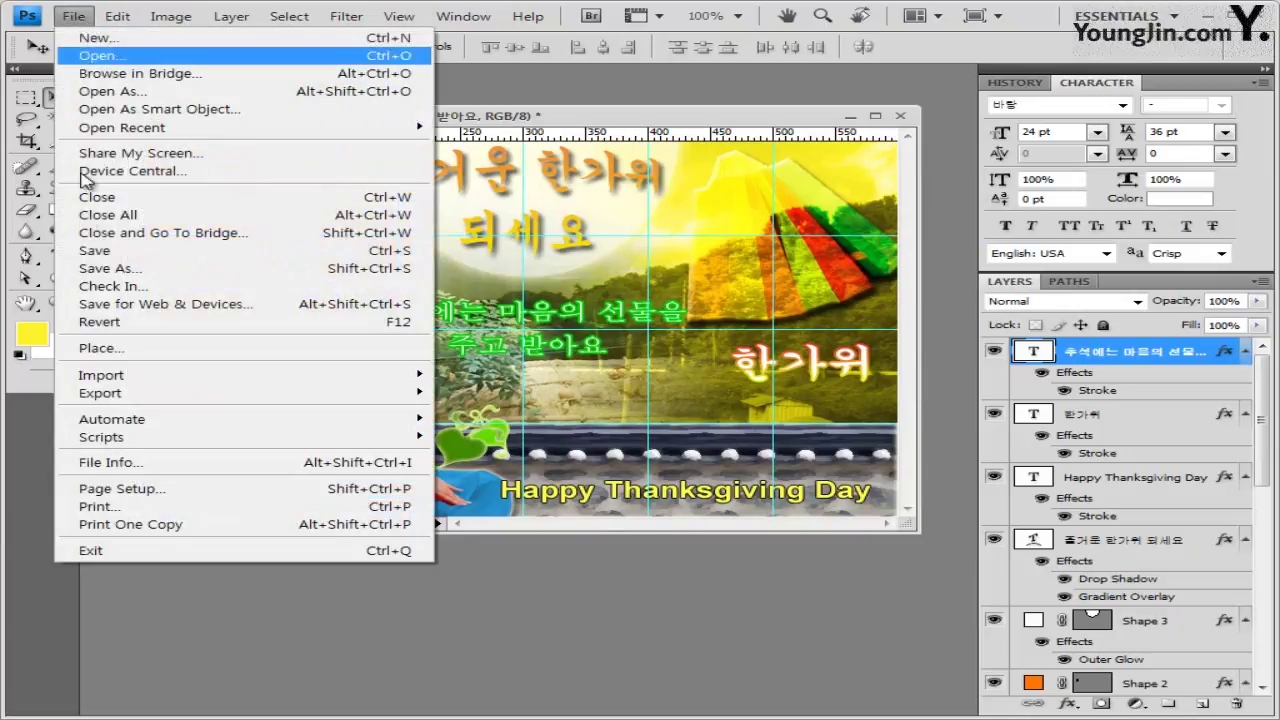
{"action": "left_click", "coordinate": [86, 252]}
{"action": "left_click", "coordinate": [907, 226]}
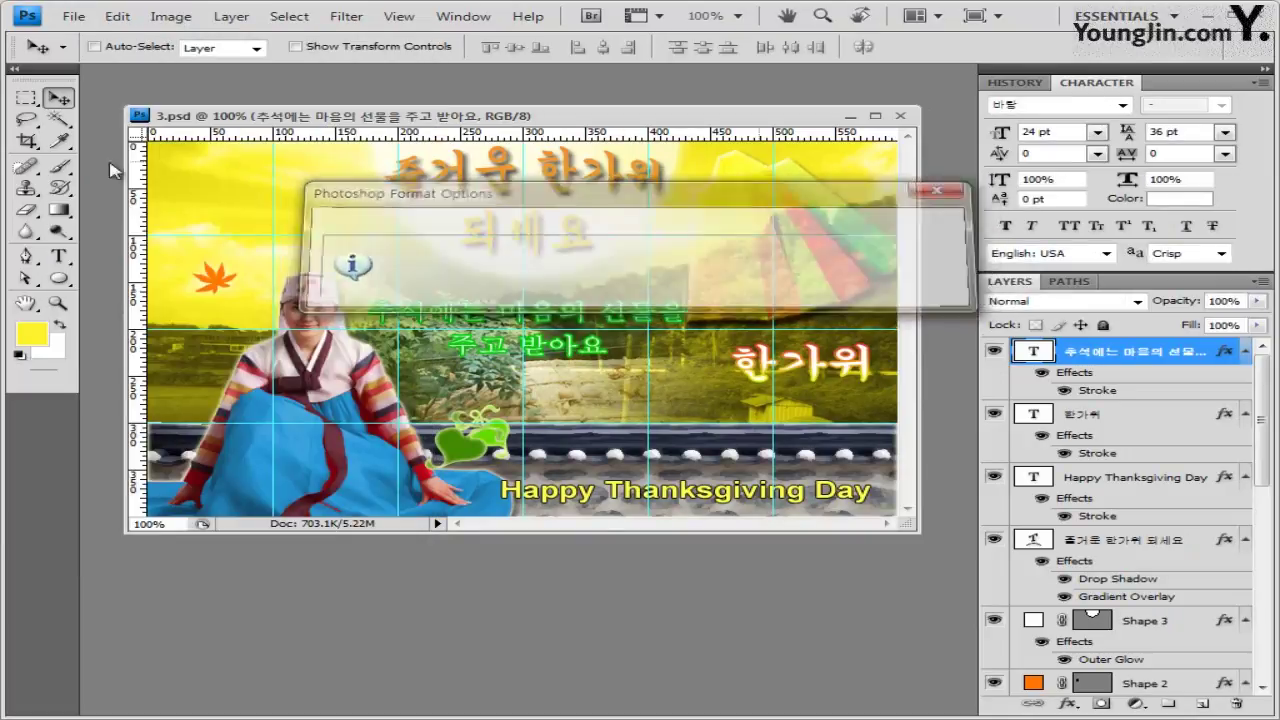
{"action": "left_click", "coordinate": [406, 17]}
{"action": "left_click", "coordinate": [440, 408]}
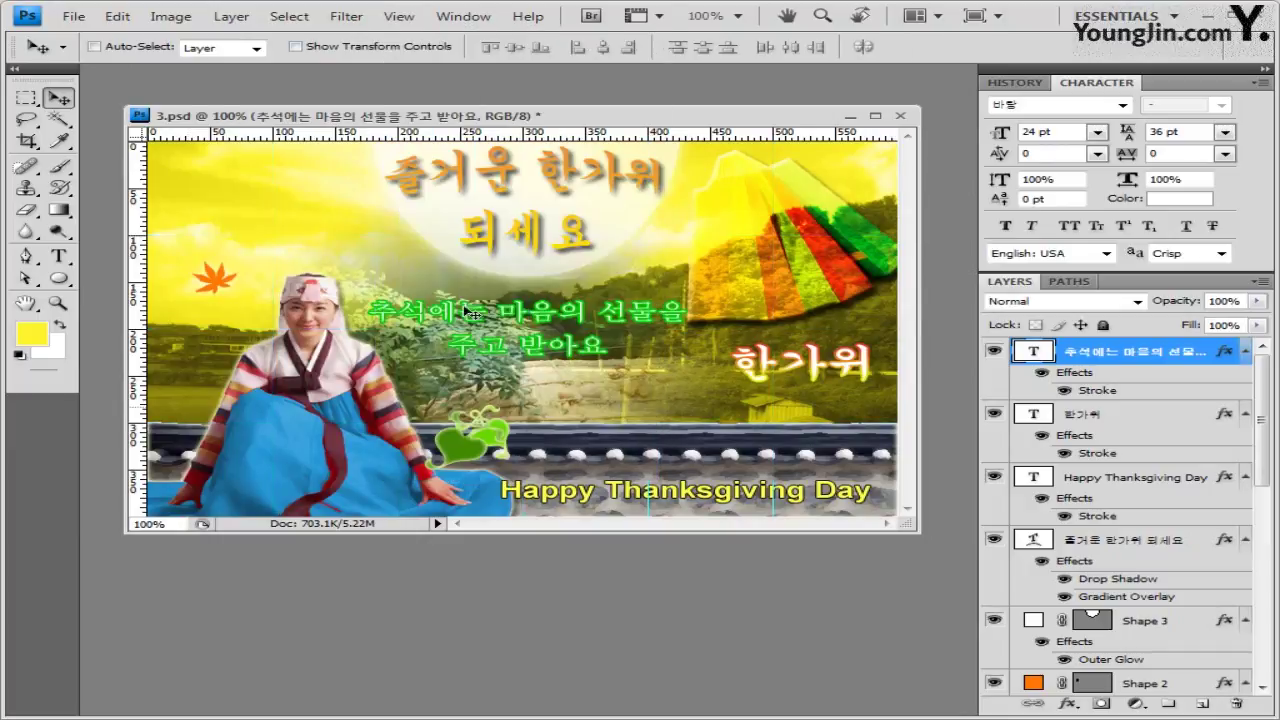
Save a JPEG copy in the GTQ folder at quality 8, named with the candidate number and name like the existing files
{"action": "left_click", "coordinate": [74, 16]}
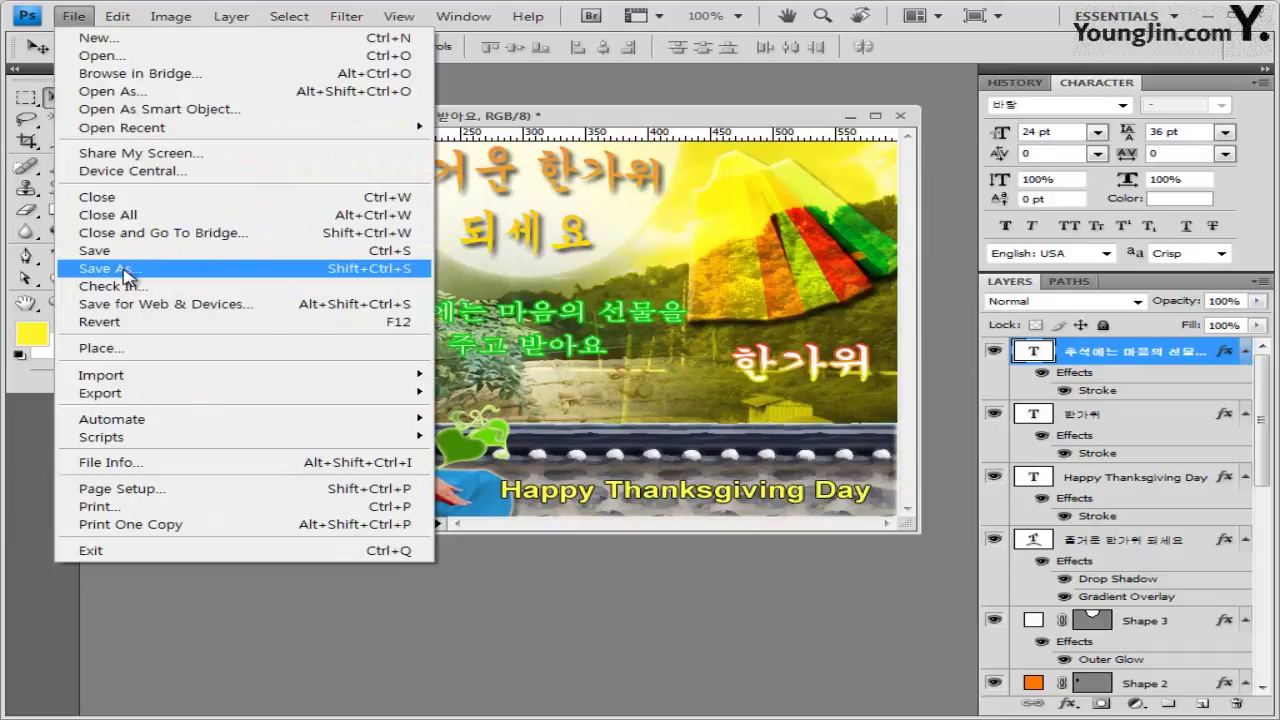
{"action": "left_click", "coordinate": [126, 270]}
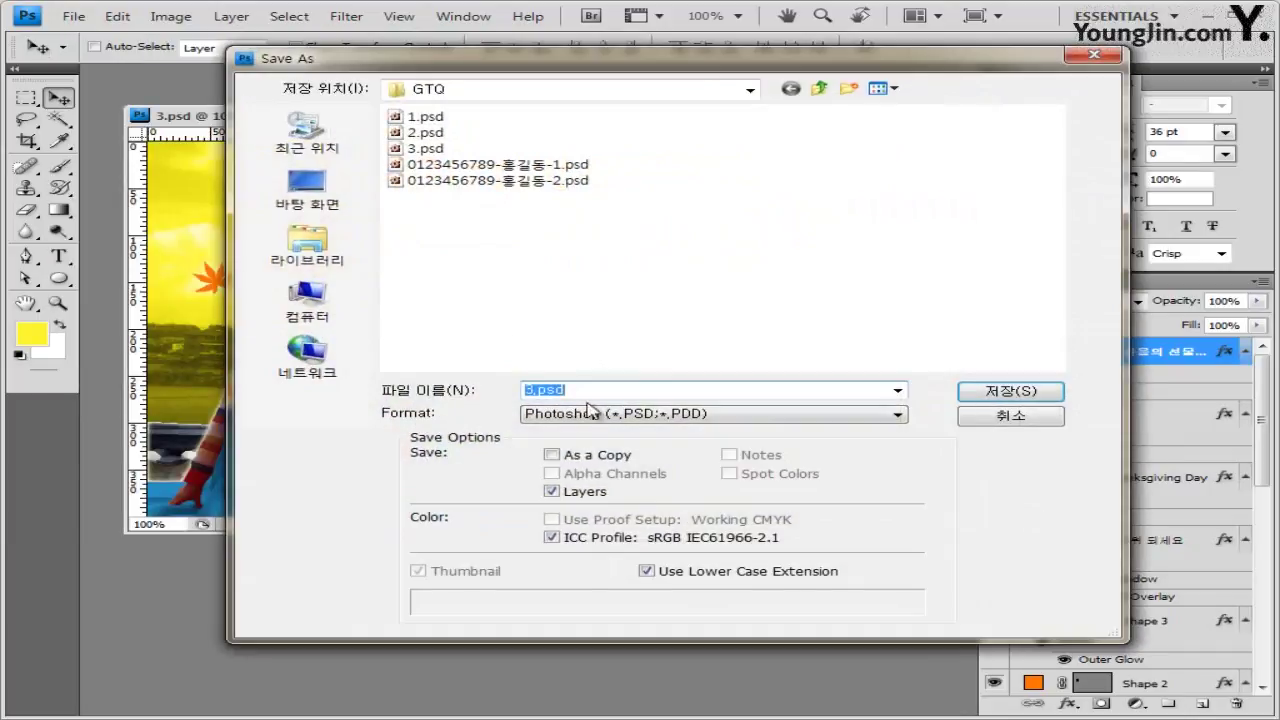
{"action": "left_click", "coordinate": [603, 415]}
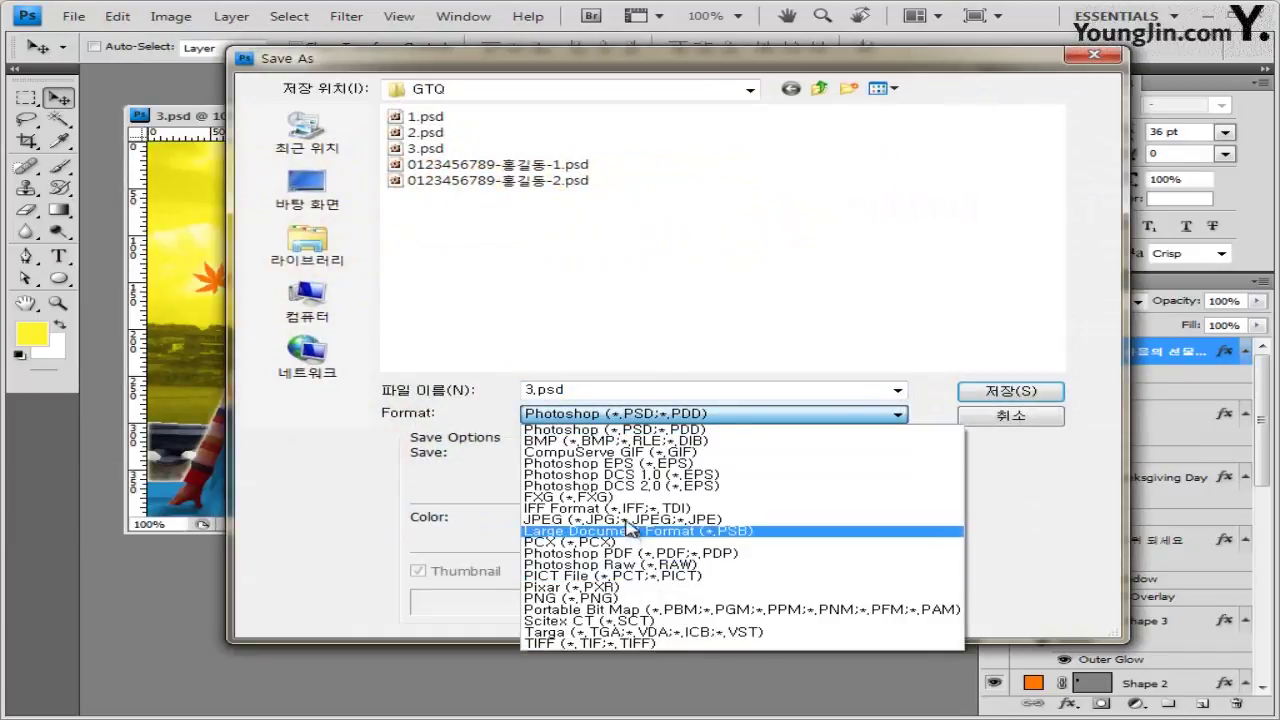
{"action": "left_click", "coordinate": [612, 524]}
{"action": "left_click", "coordinate": [620, 133]}
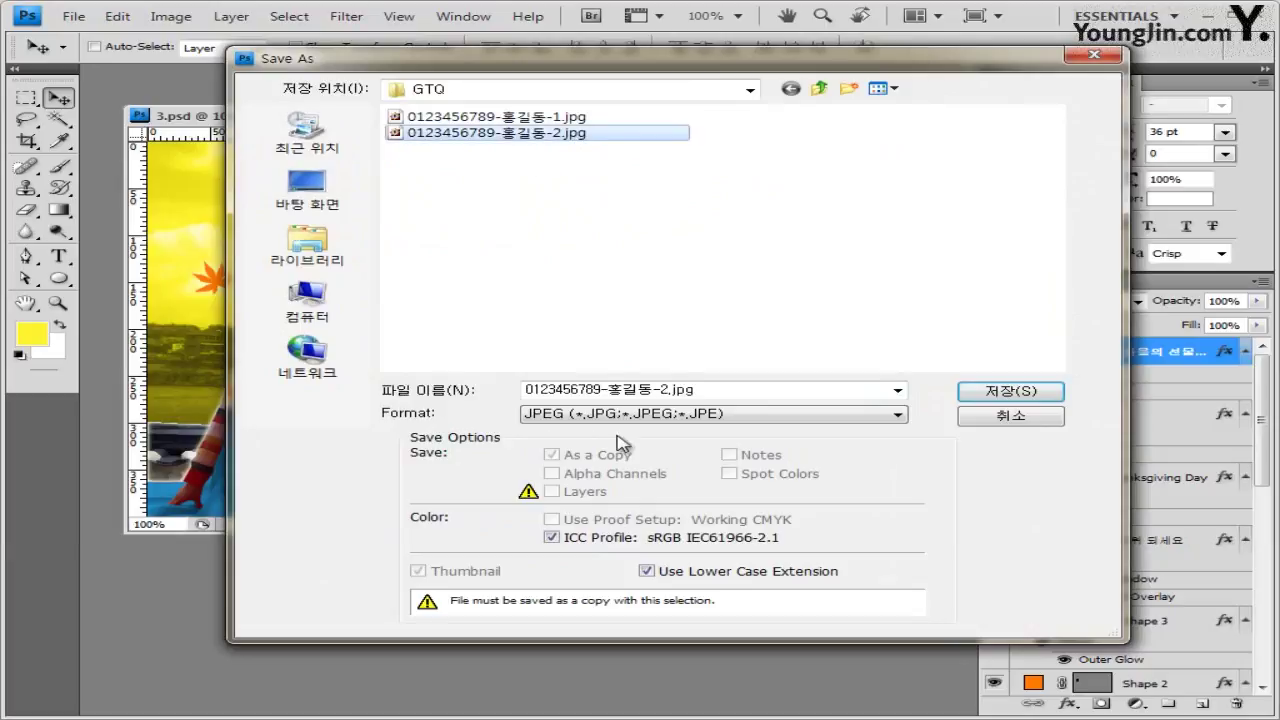
{"action": "left_click", "coordinate": [662, 397]}
{"action": "left_click", "coordinate": [663, 391]}
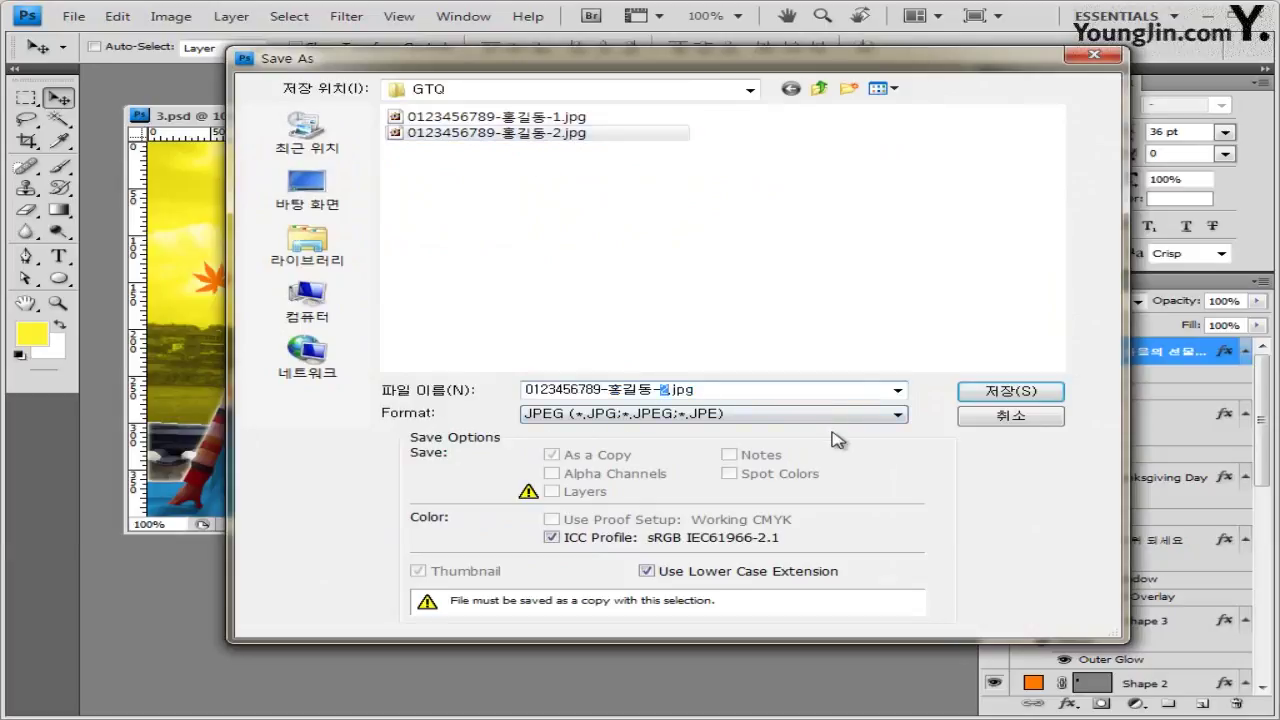
{"action": "left_click", "coordinate": [1022, 393]}
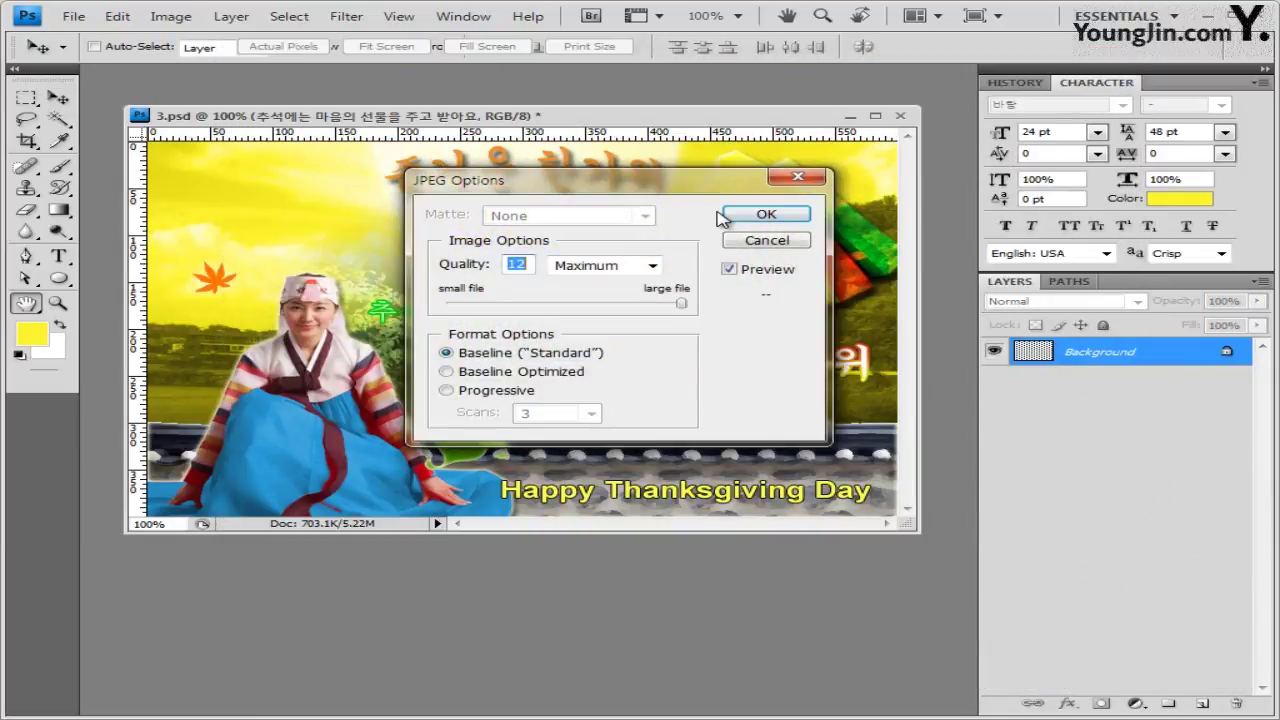
{"action": "type", "text": "8"}
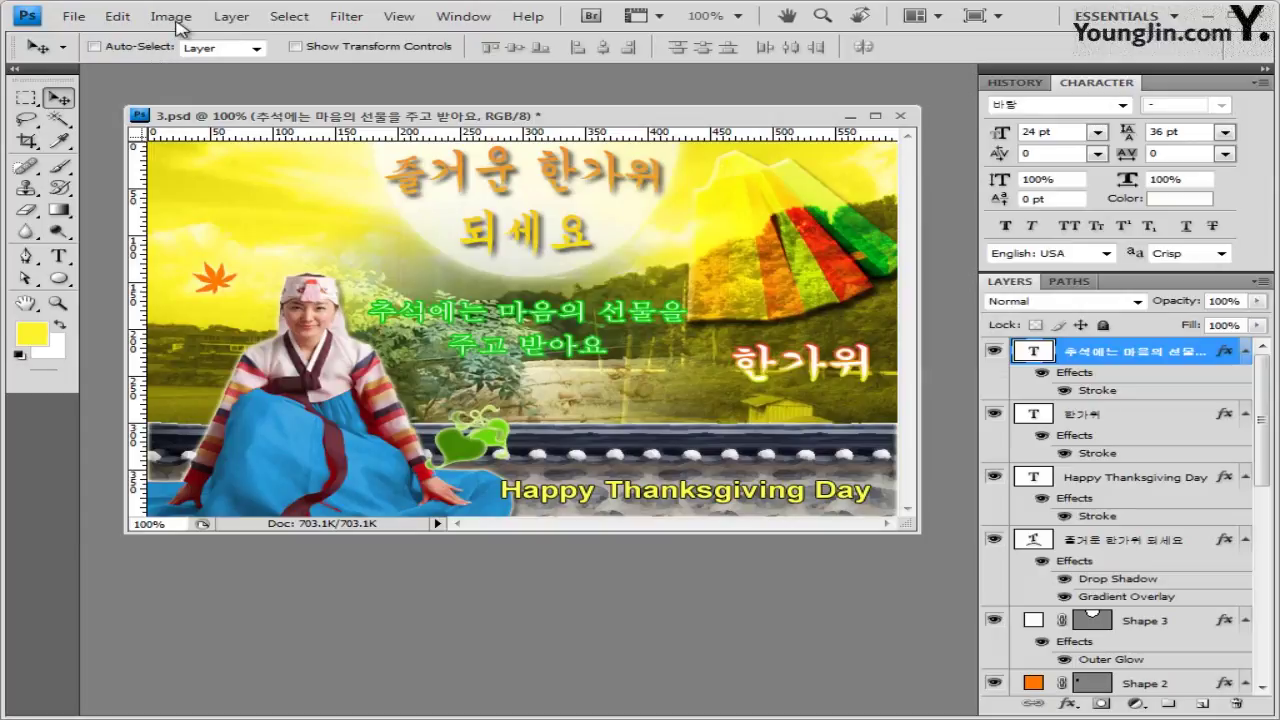
Resize the image to a width of 60 pixels with proportions constrained
{"action": "left_click", "coordinate": [176, 20]}
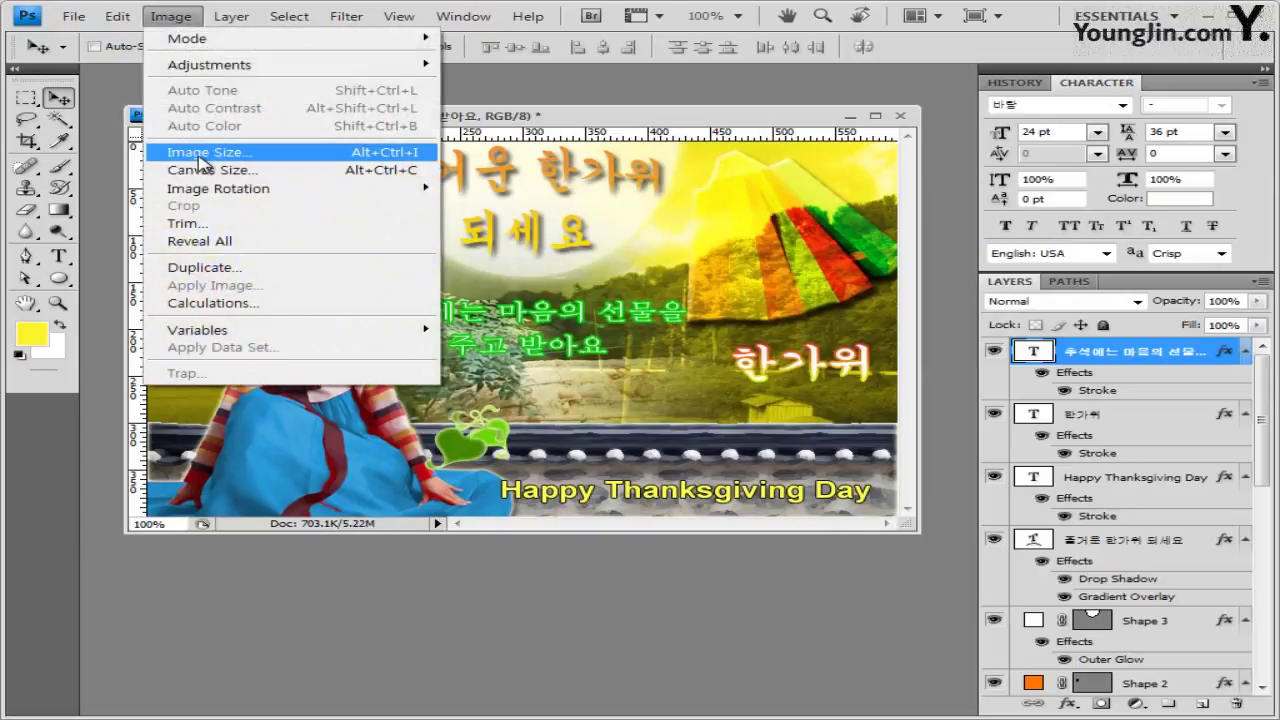
{"action": "left_click", "coordinate": [200, 155]}
{"action": "type", "text": "60"}
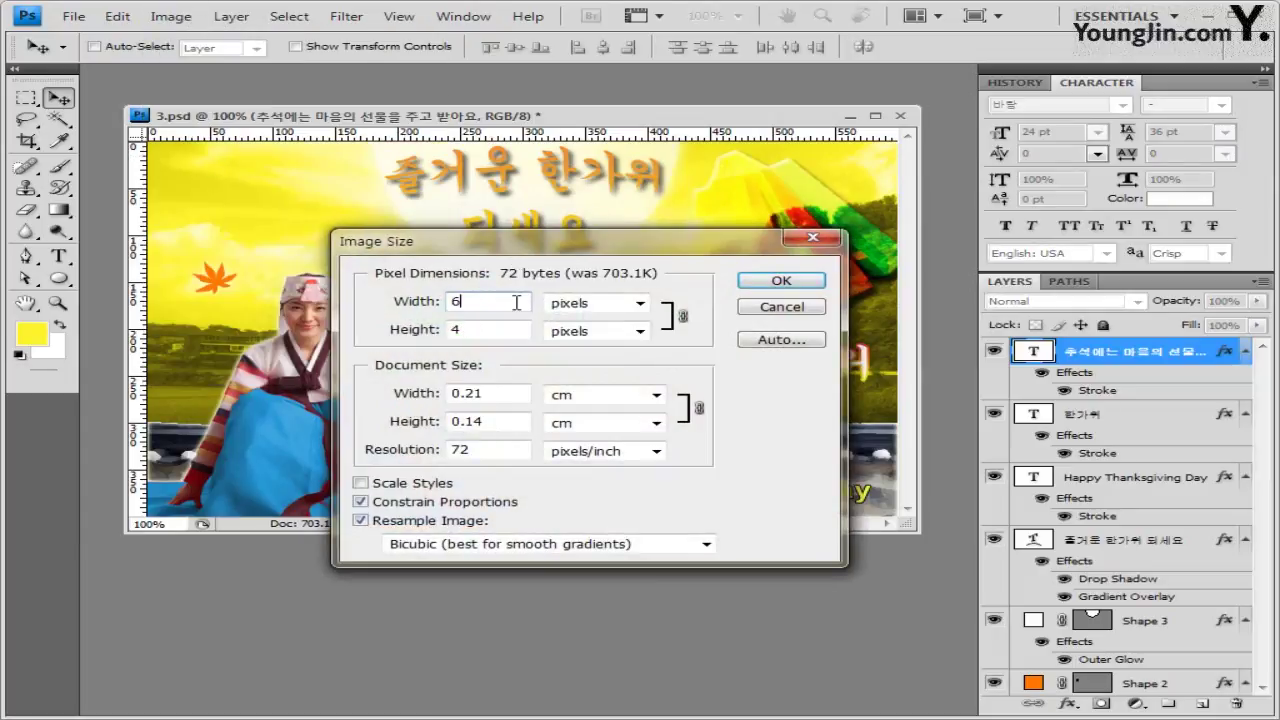
{"action": "left_click", "coordinate": [779, 283]}
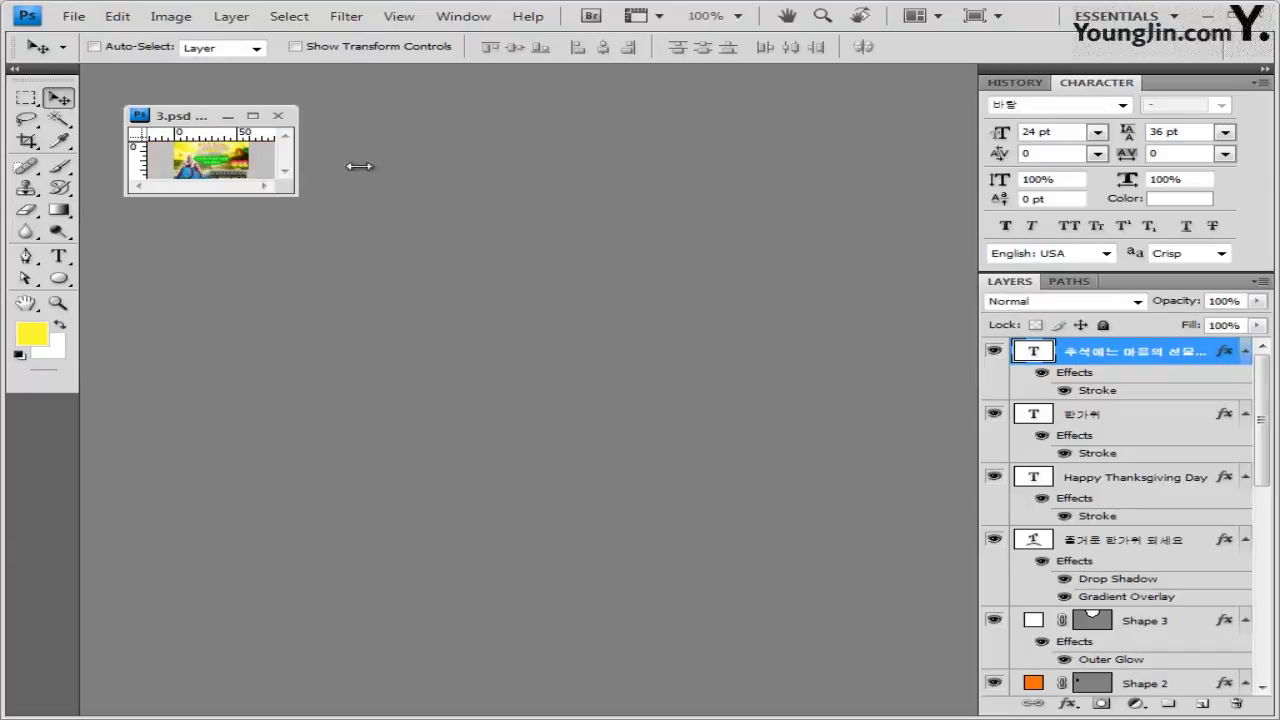
Save the reduced image as a layered PSD named with the candidate number and name ending in -3, and close the document
{"action": "left_click", "coordinate": [75, 16]}
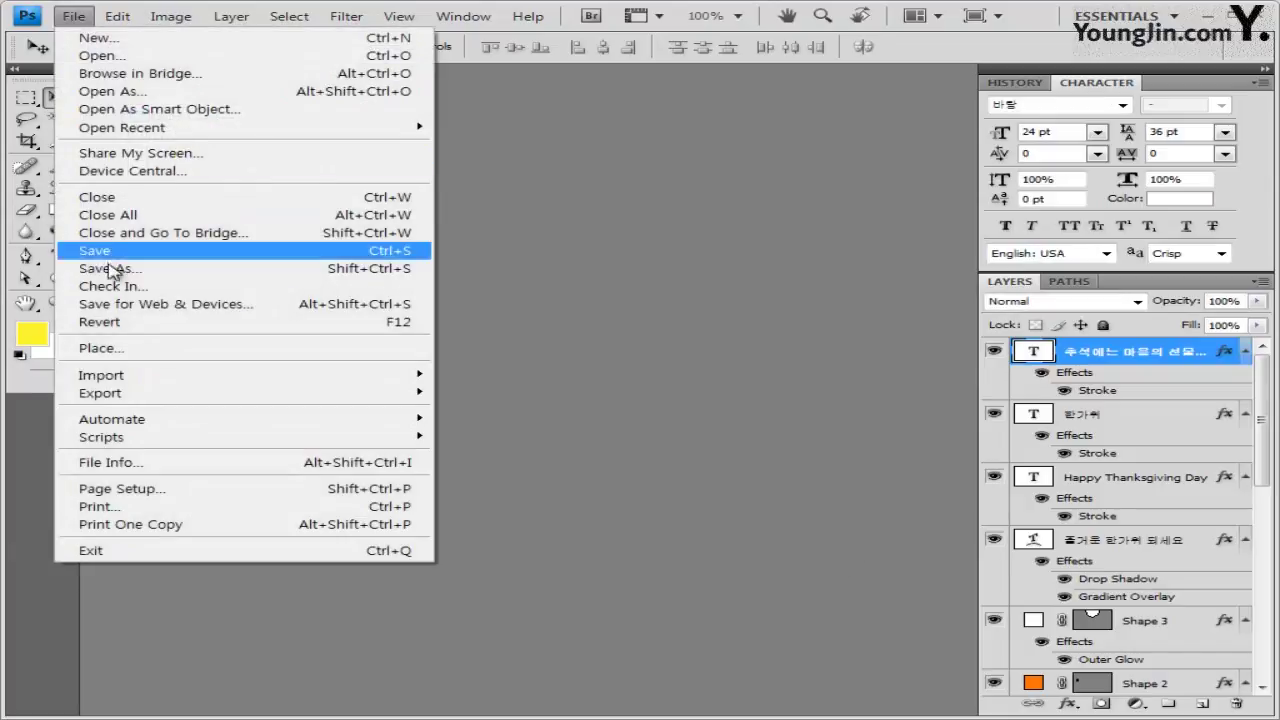
{"action": "left_click", "coordinate": [112, 272]}
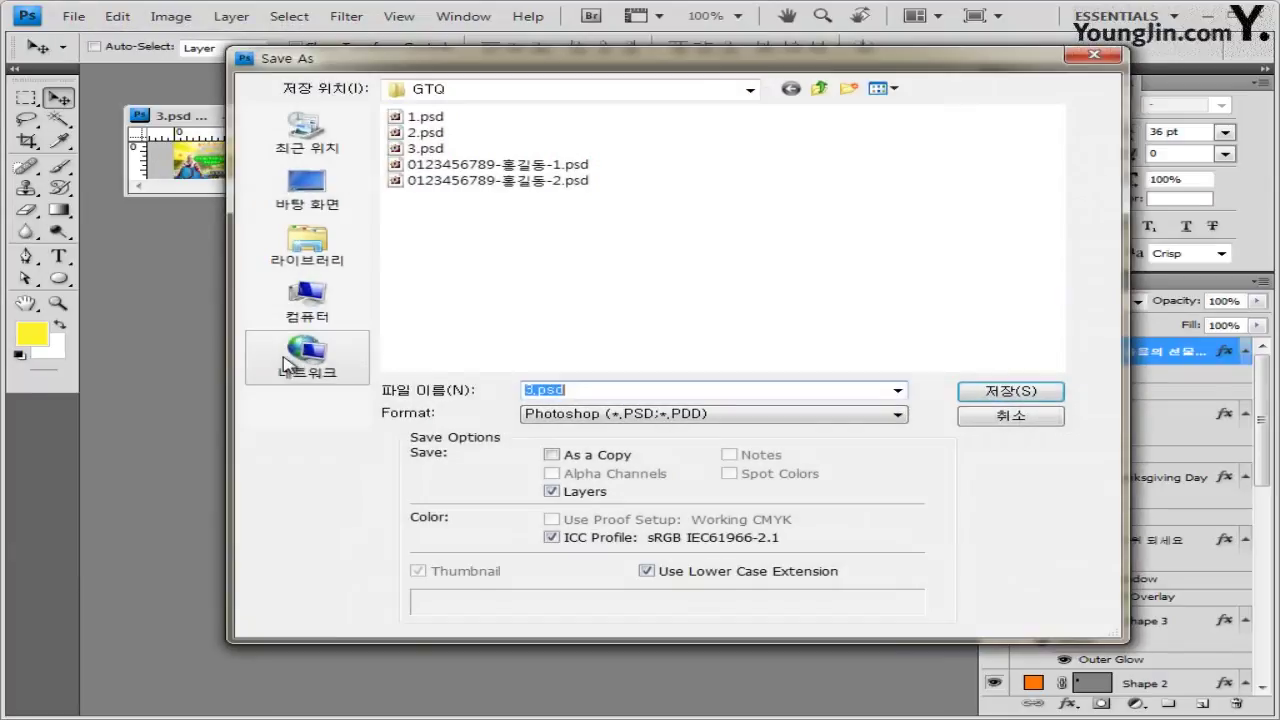
{"action": "left_click", "coordinate": [586, 180]}
{"action": "left_click", "coordinate": [665, 390]}
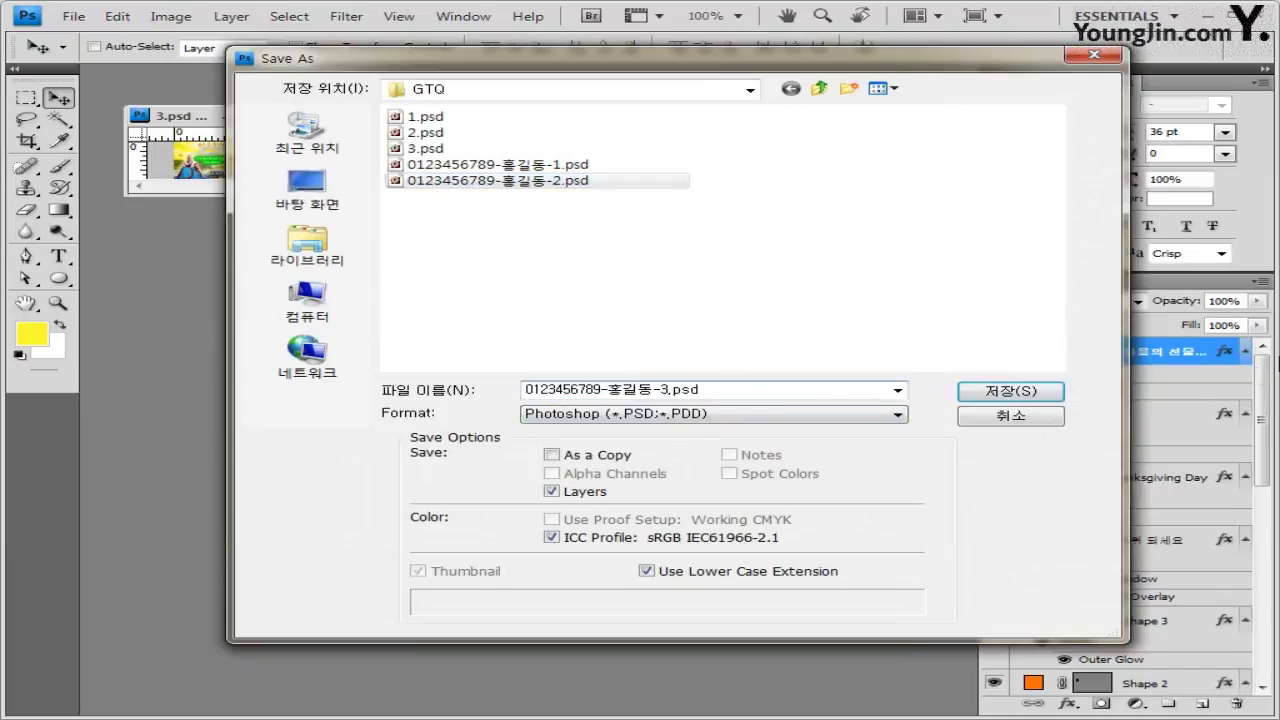
{"action": "left_click", "coordinate": [1010, 391]}
{"action": "left_click", "coordinate": [918, 224]}
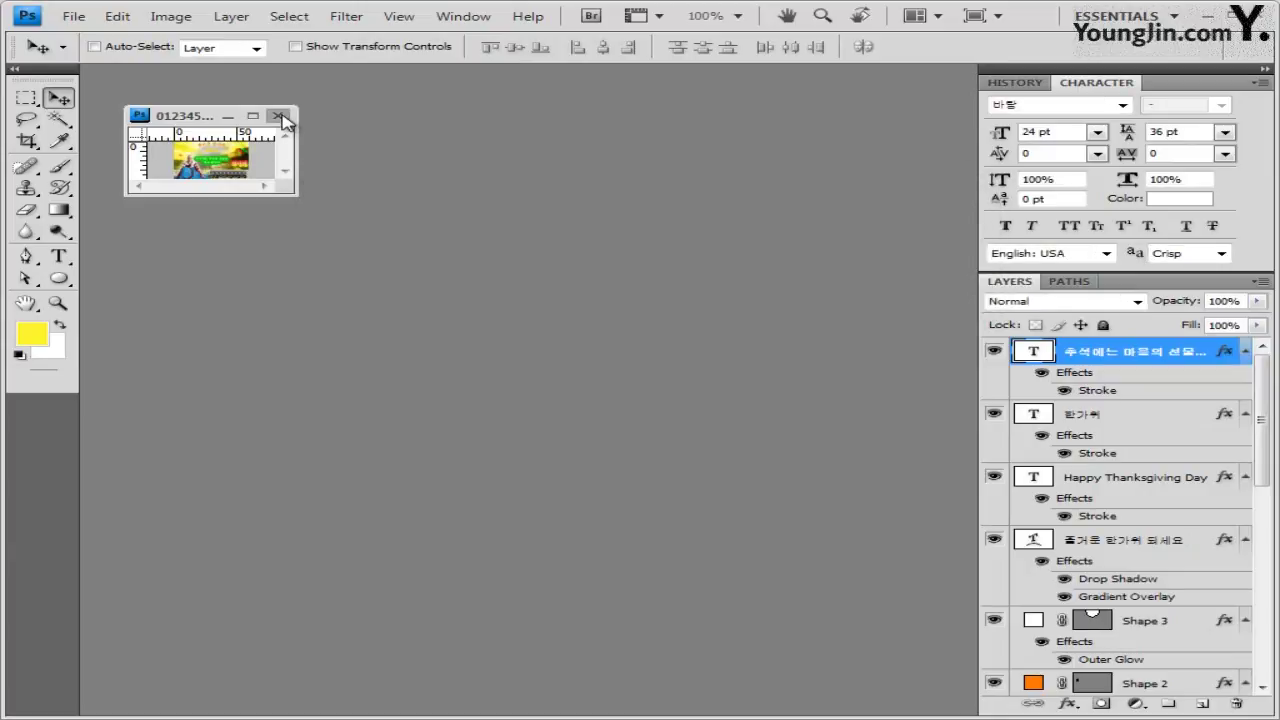
{"action": "left_click", "coordinate": [279, 116]}
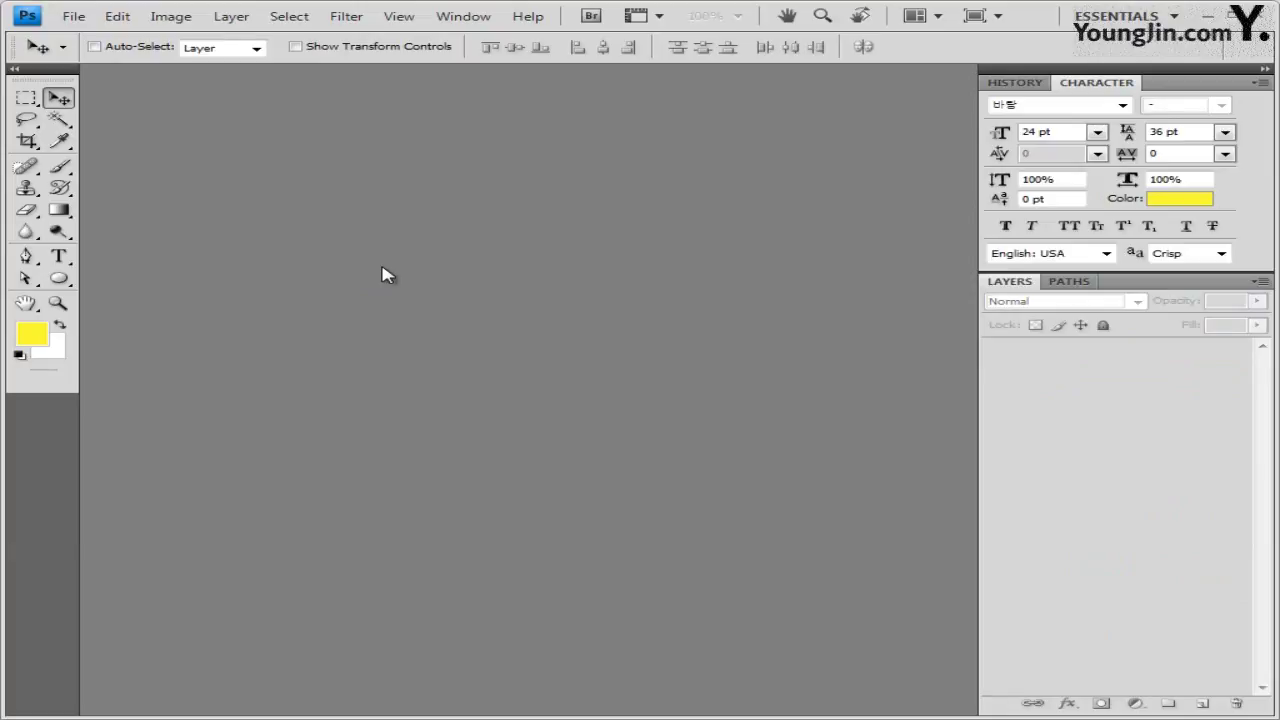
Create a new 600 x 400 pixel RGB document at 72 pixels/inch with a white background
{"action": "key", "text": "ctrl+n"}
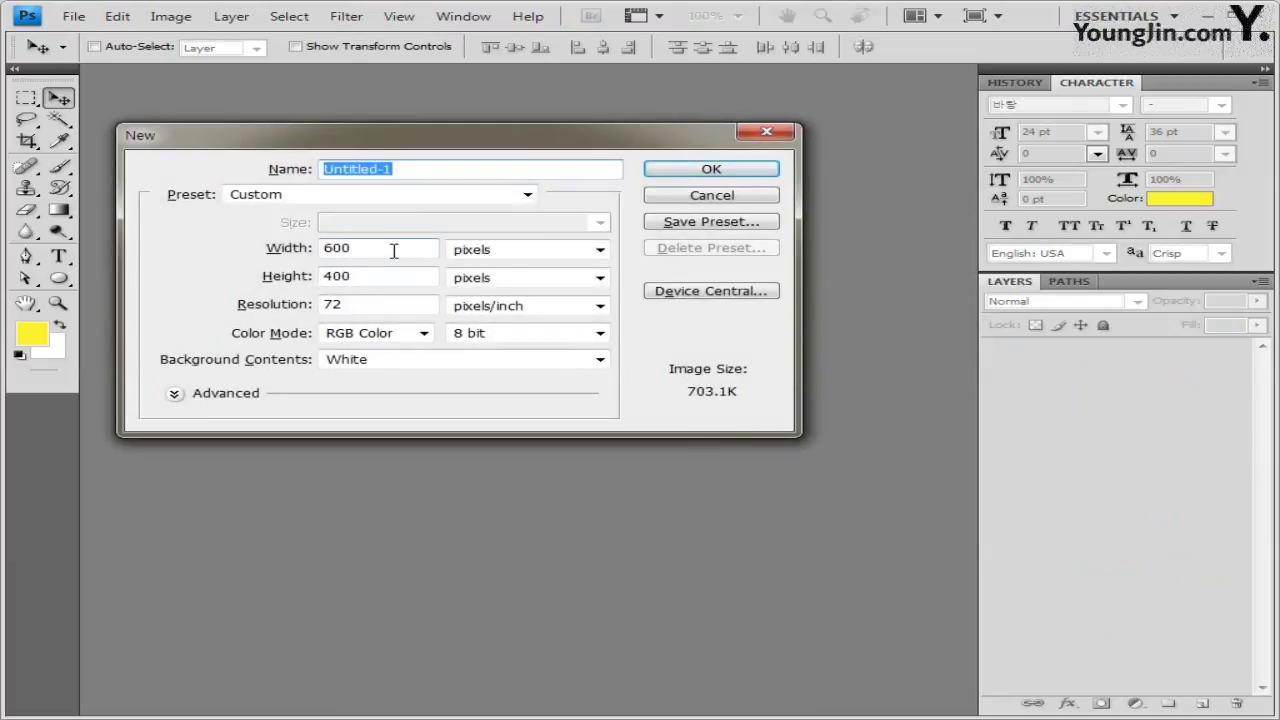
{"action": "left_click", "coordinate": [391, 251]}
{"action": "left_click", "coordinate": [750, 180]}
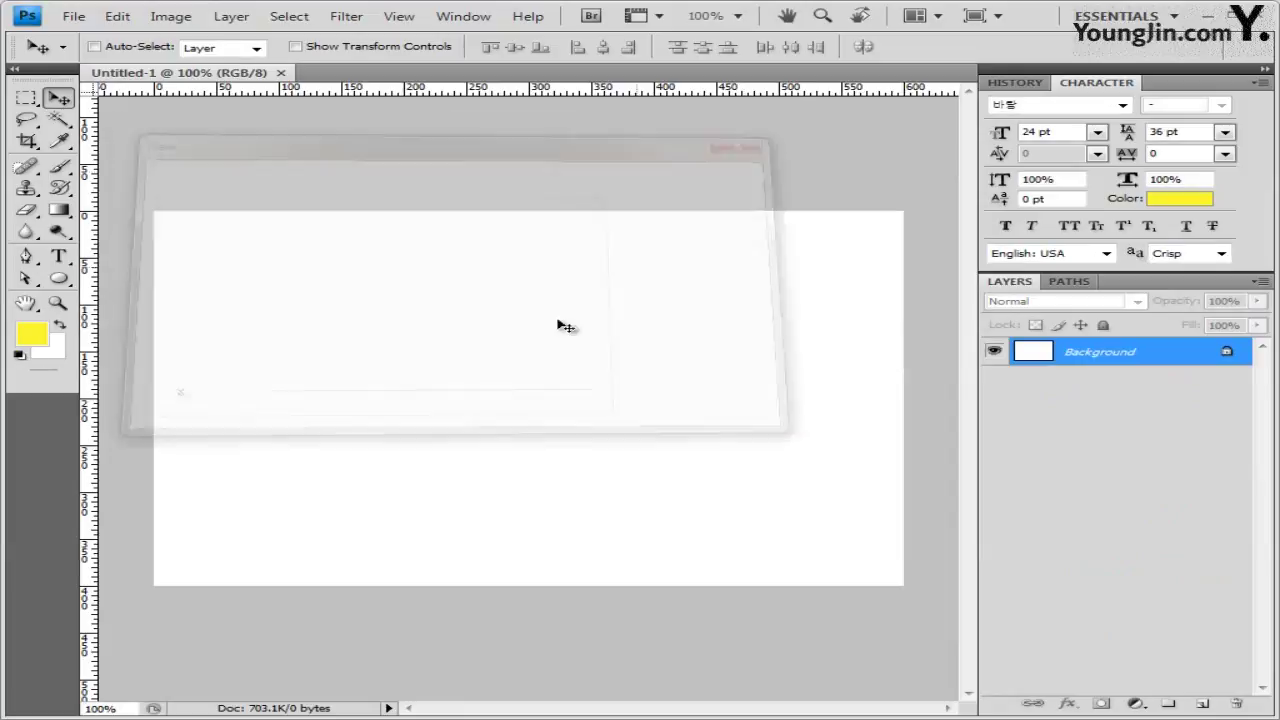
Float the new document in its own window and add guides every 100 pixels across the canvas
{"action": "left_click_drag", "start_coordinate": [231, 78], "coordinate": [386, 194]}
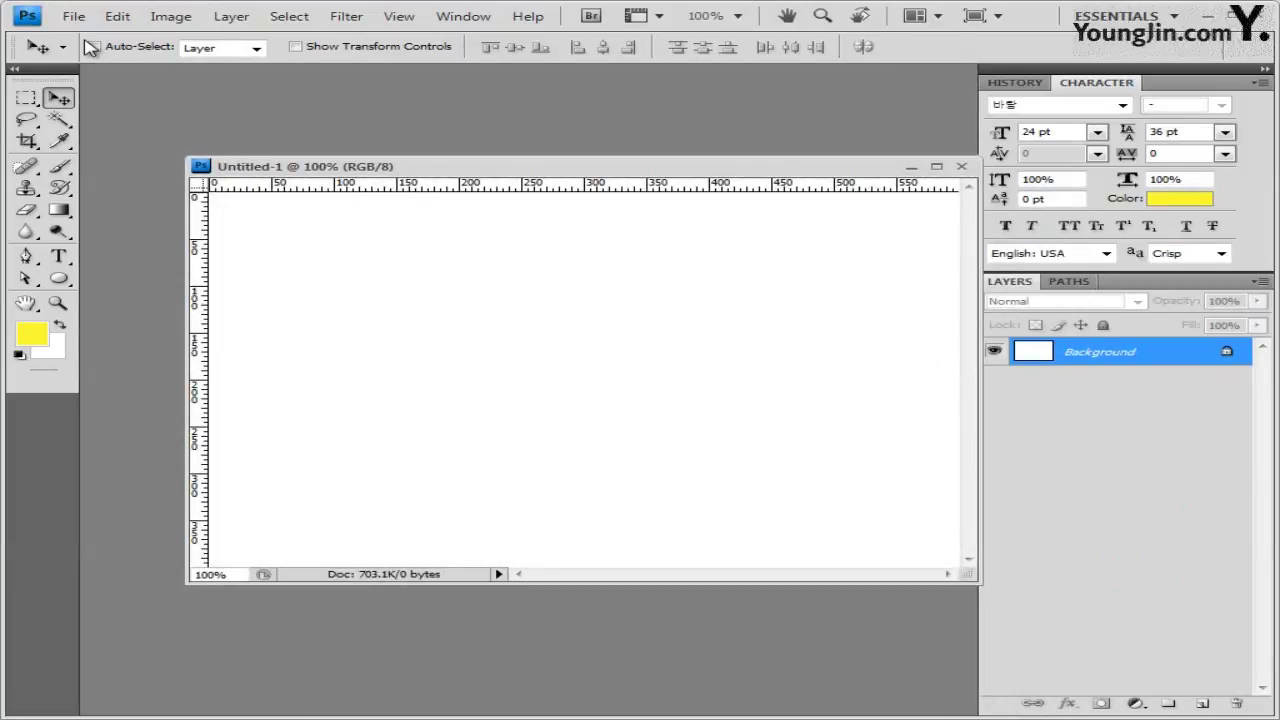
{"action": "key", "text": "ctrl+apostrophe"}
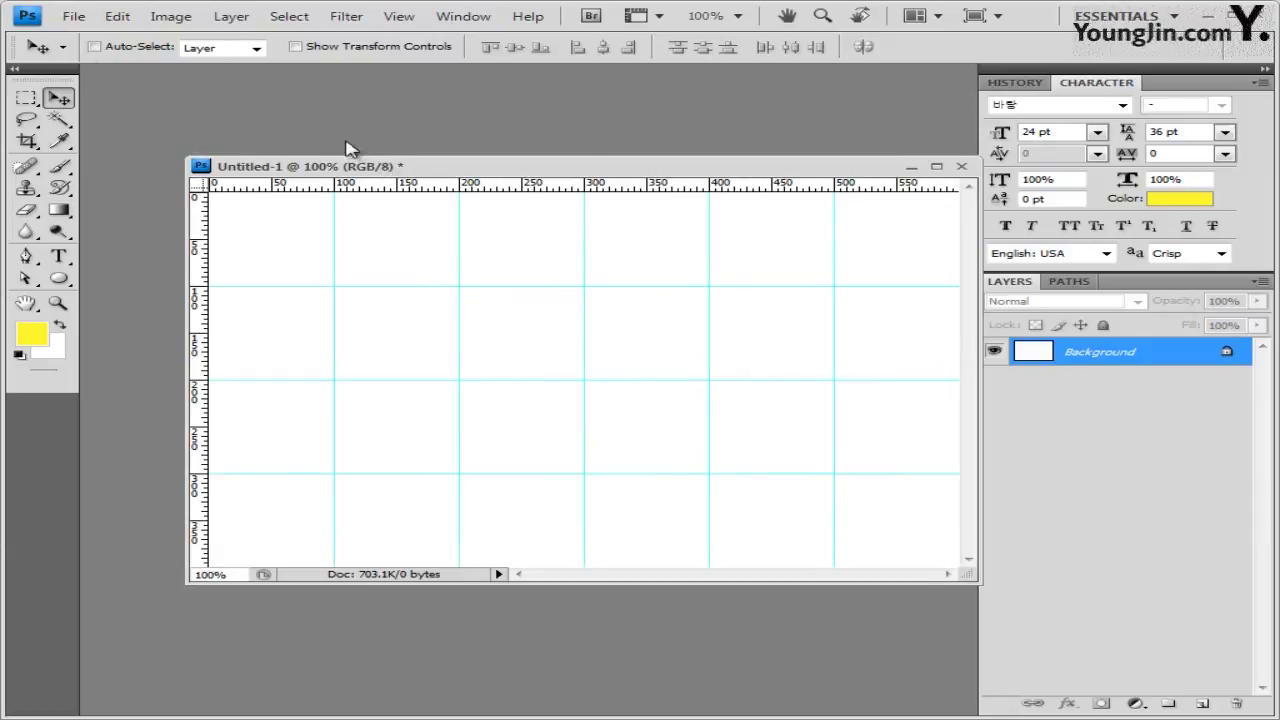
{"action": "left_click_drag", "start_coordinate": [384, 169], "coordinate": [340, 183]}
Save the new document as 4.psd in the GTQ folder
{"action": "left_click", "coordinate": [74, 16]}
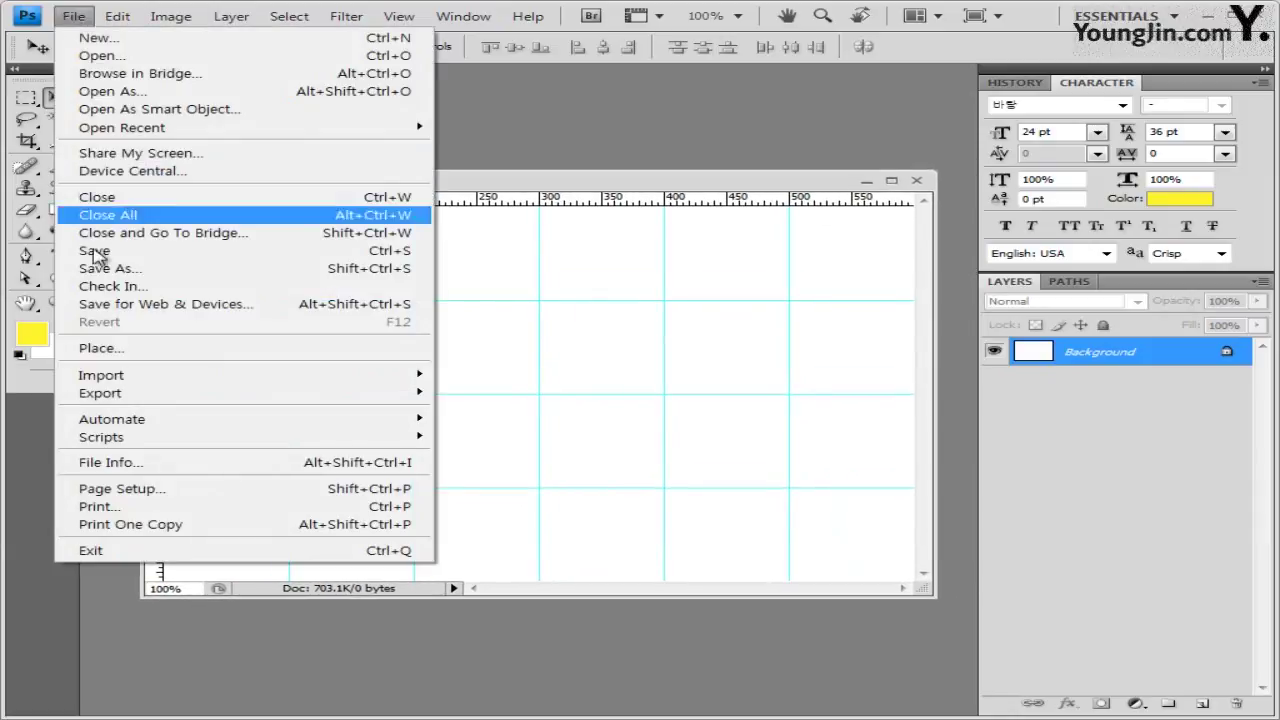
{"action": "left_click", "coordinate": [145, 268]}
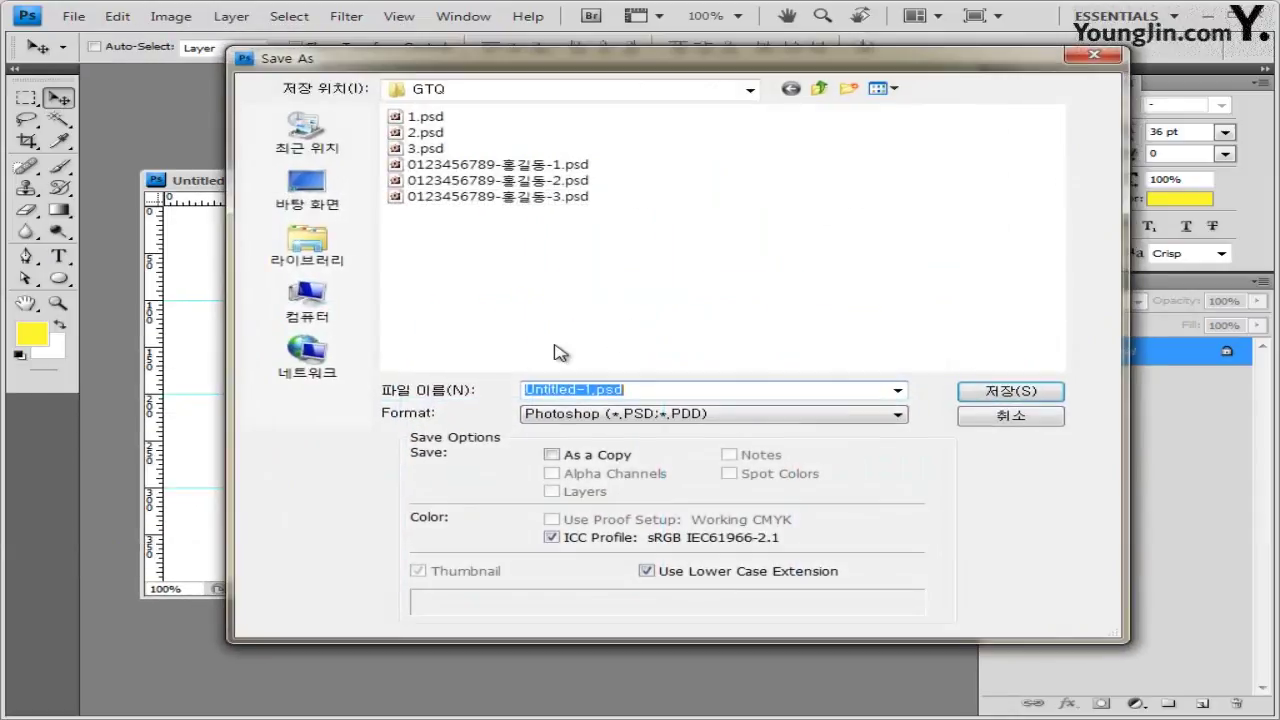
{"action": "type", "text": "4"}
{"action": "key", "text": "Return"}
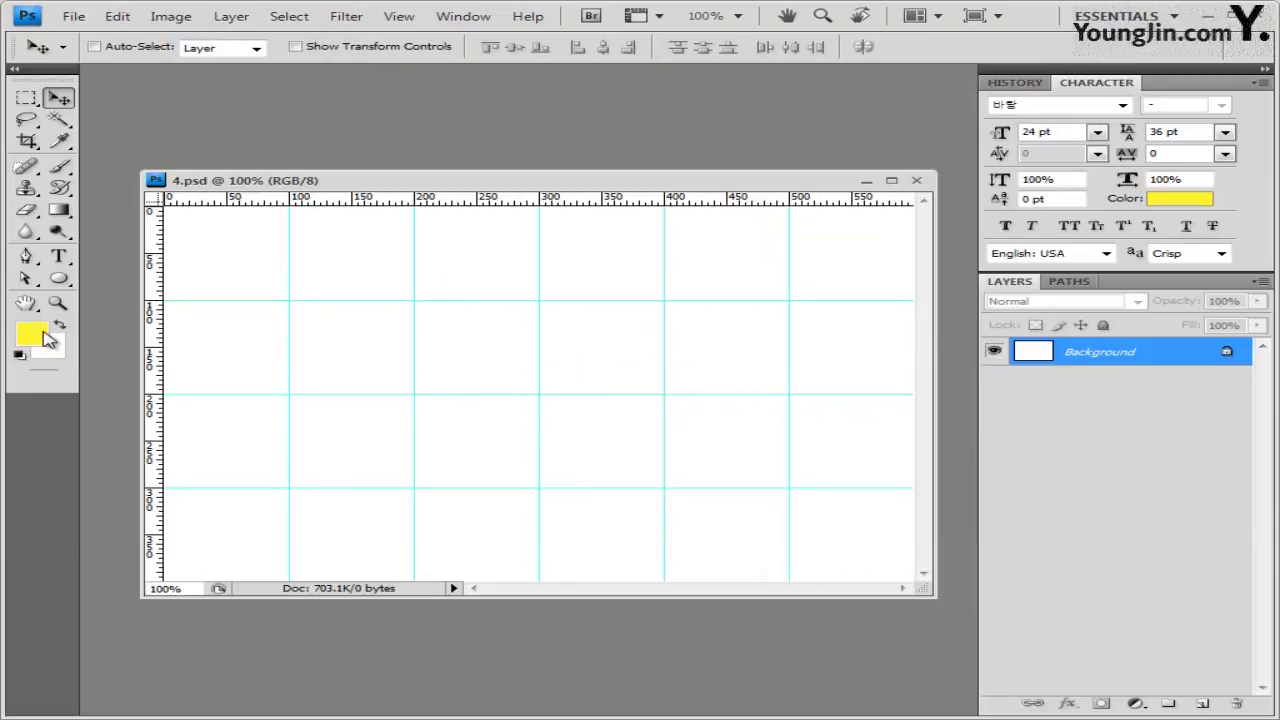
Base the gradient on the Foreground to Background preset and set its starting color stop to ffff00
{"action": "left_click", "coordinate": [66, 213]}
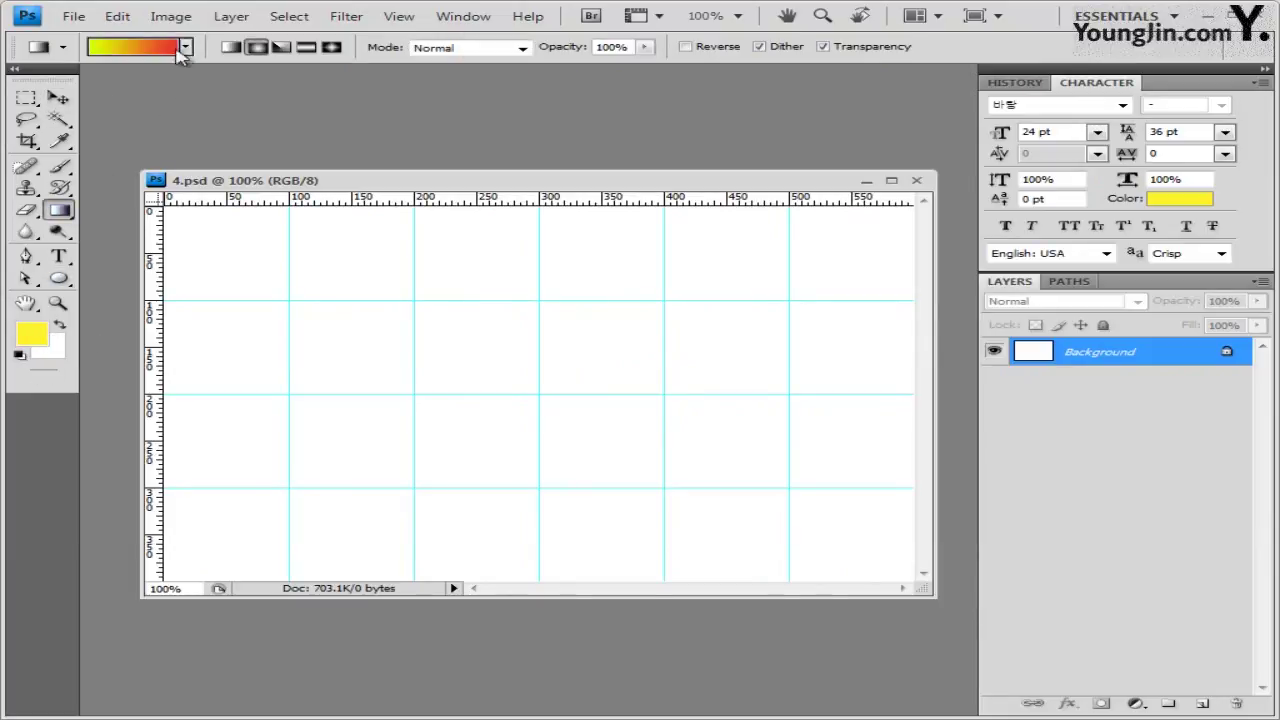
{"action": "left_click", "coordinate": [150, 48]}
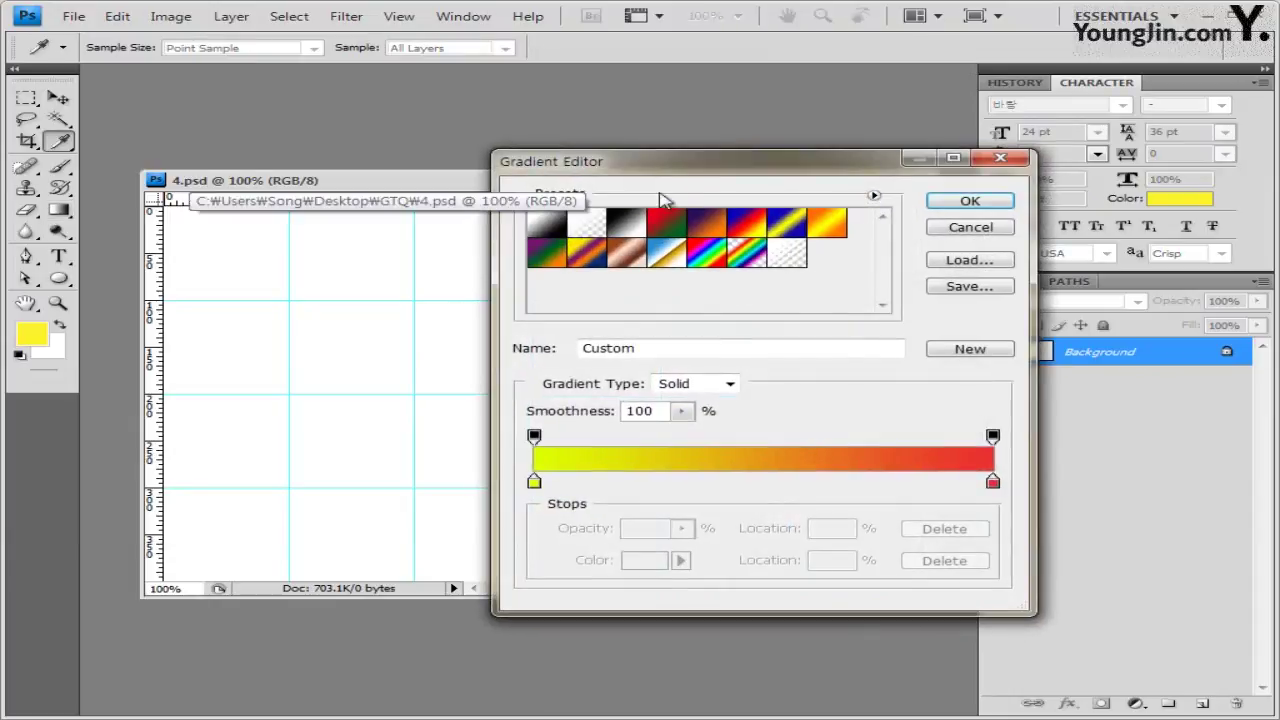
{"action": "left_click_drag", "start_coordinate": [679, 168], "coordinate": [669, 133]}
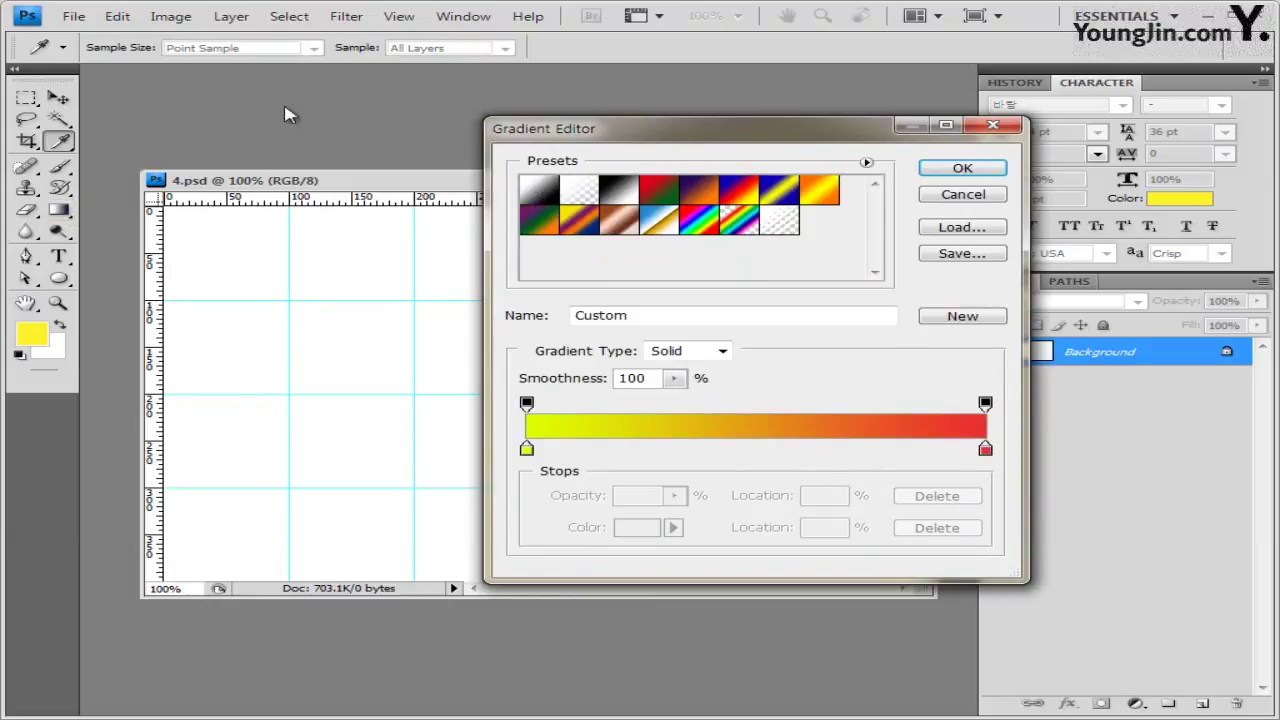
{"action": "left_click_drag", "start_coordinate": [659, 148], "coordinate": [571, 137]}
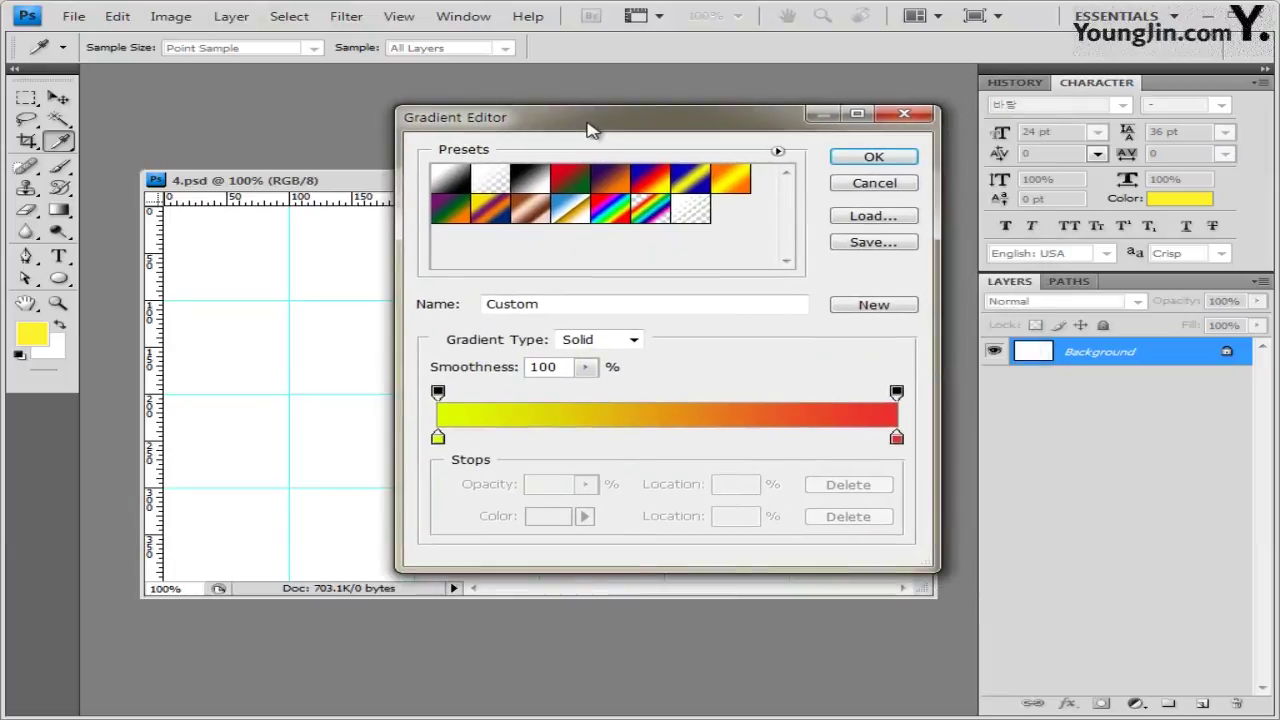
{"action": "left_click", "coordinate": [456, 182]}
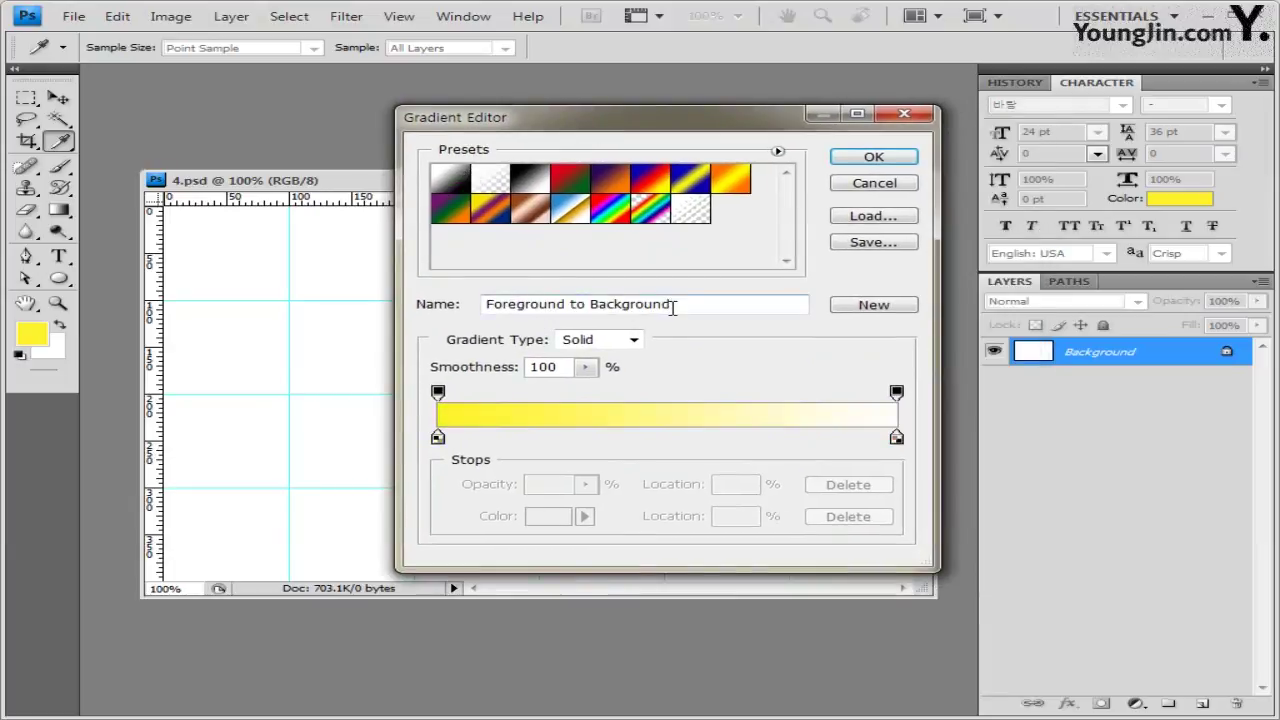
{"action": "left_click", "coordinate": [438, 438]}
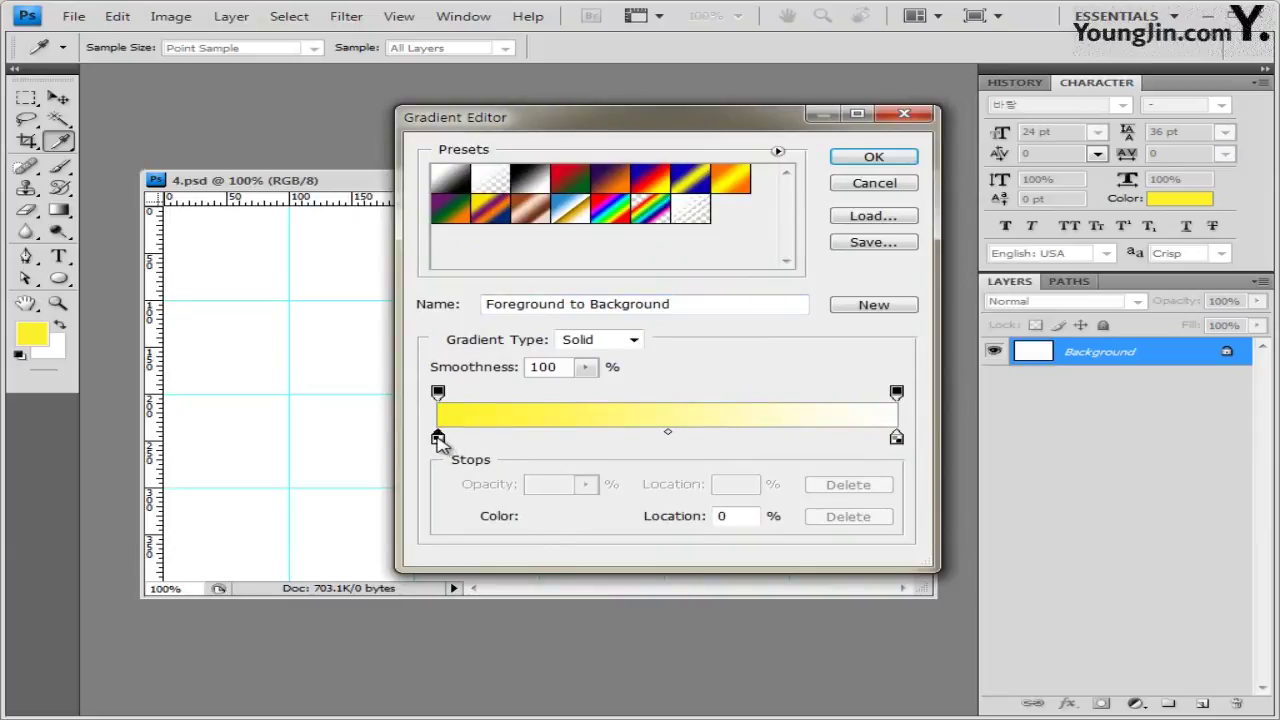
{"action": "double_click", "coordinate": [438, 438]}
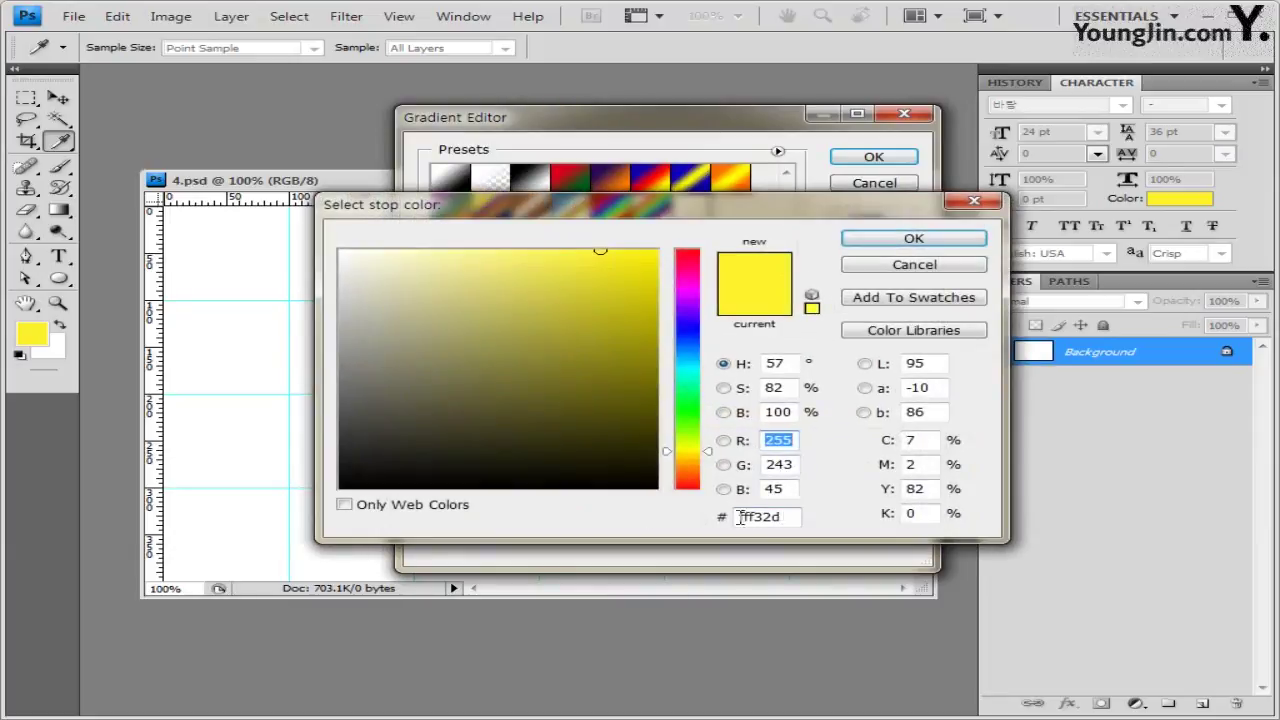
{"action": "double_click", "coordinate": [745, 516]}
{"action": "type", "text": "ffff00"}
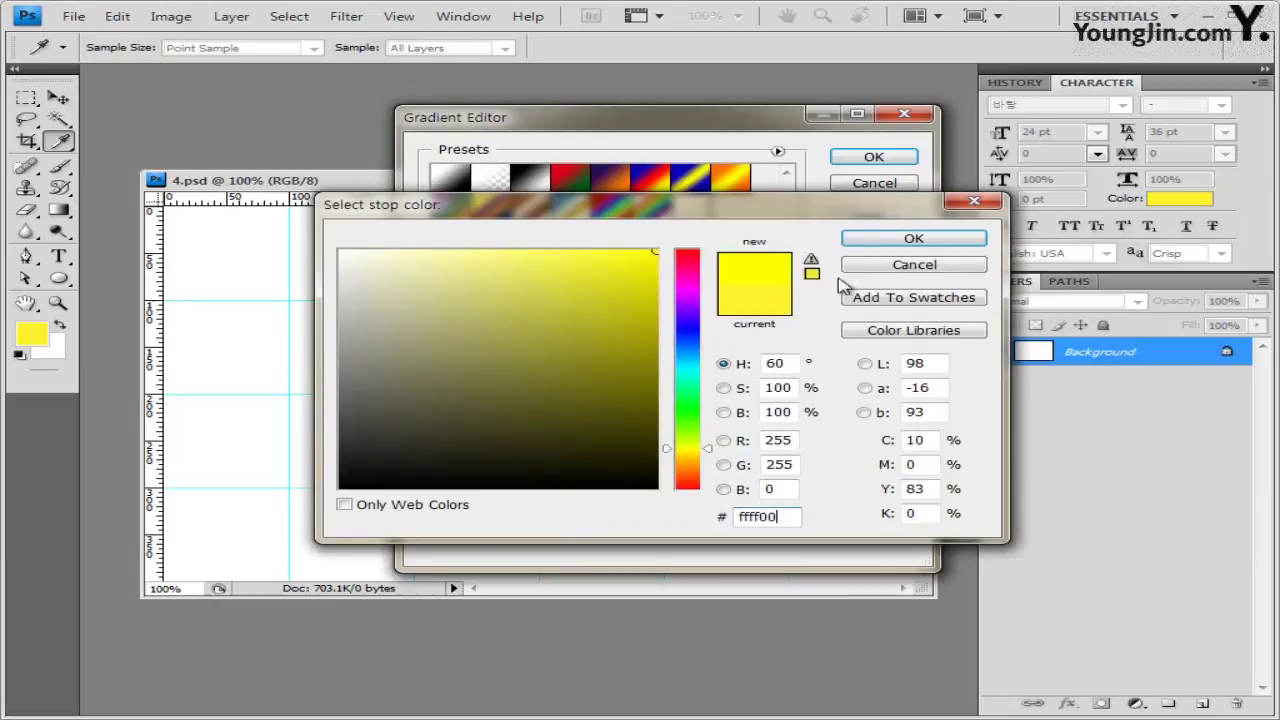
{"action": "left_click", "coordinate": [943, 242]}
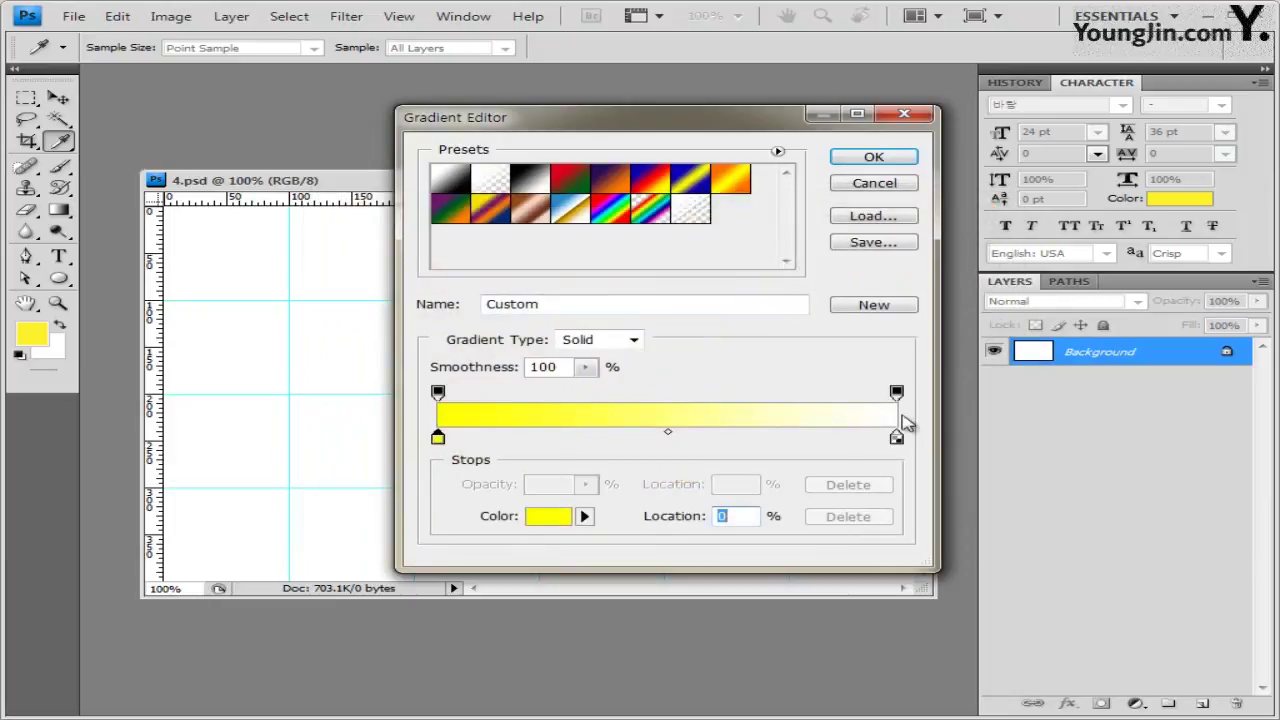
Set the gradient's end color stop to ffffff and accept the custom gradient
{"action": "double_click", "coordinate": [897, 438]}
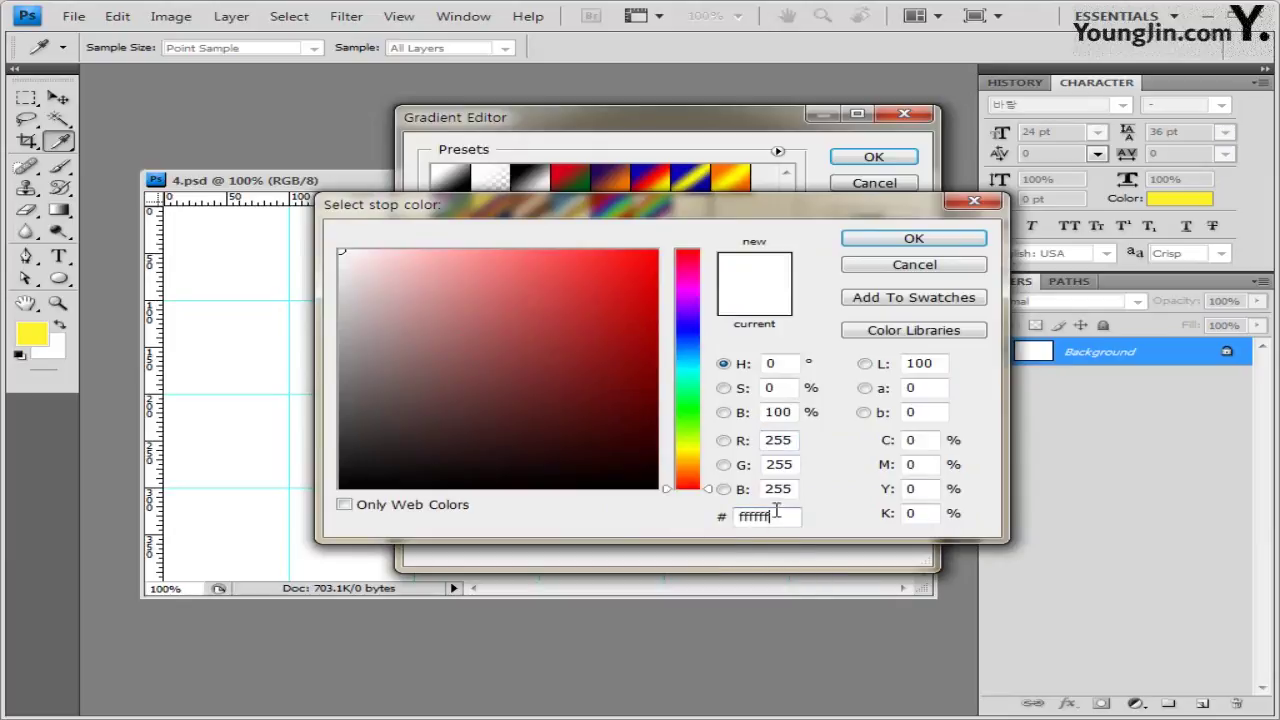
{"action": "left_click", "coordinate": [956, 243]}
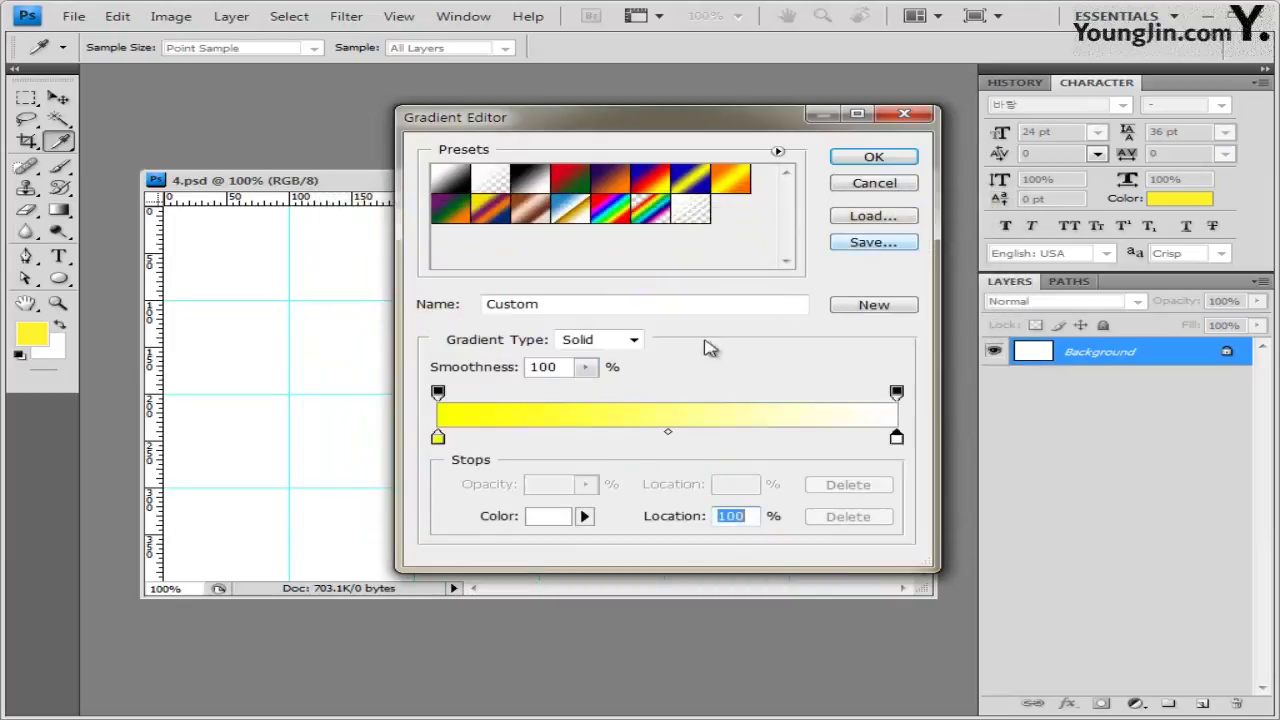
{"action": "left_click", "coordinate": [901, 163]}
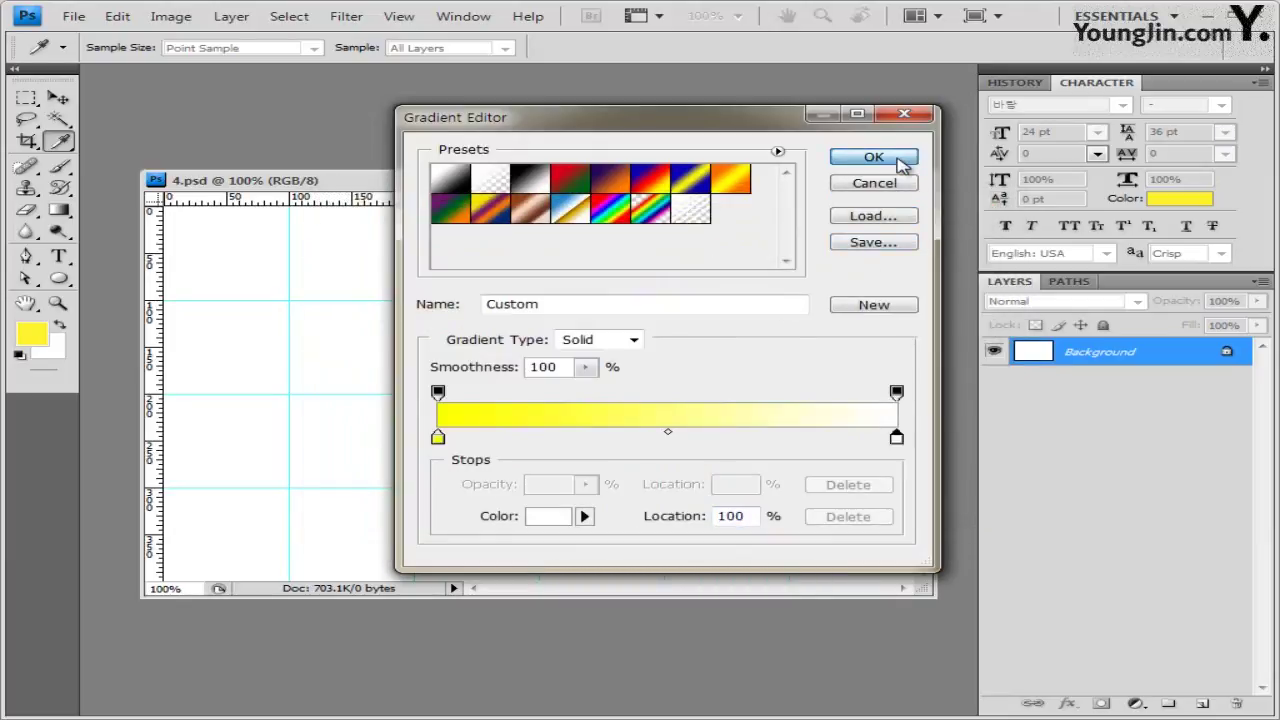
{"action": "left_click", "coordinate": [901, 163]}
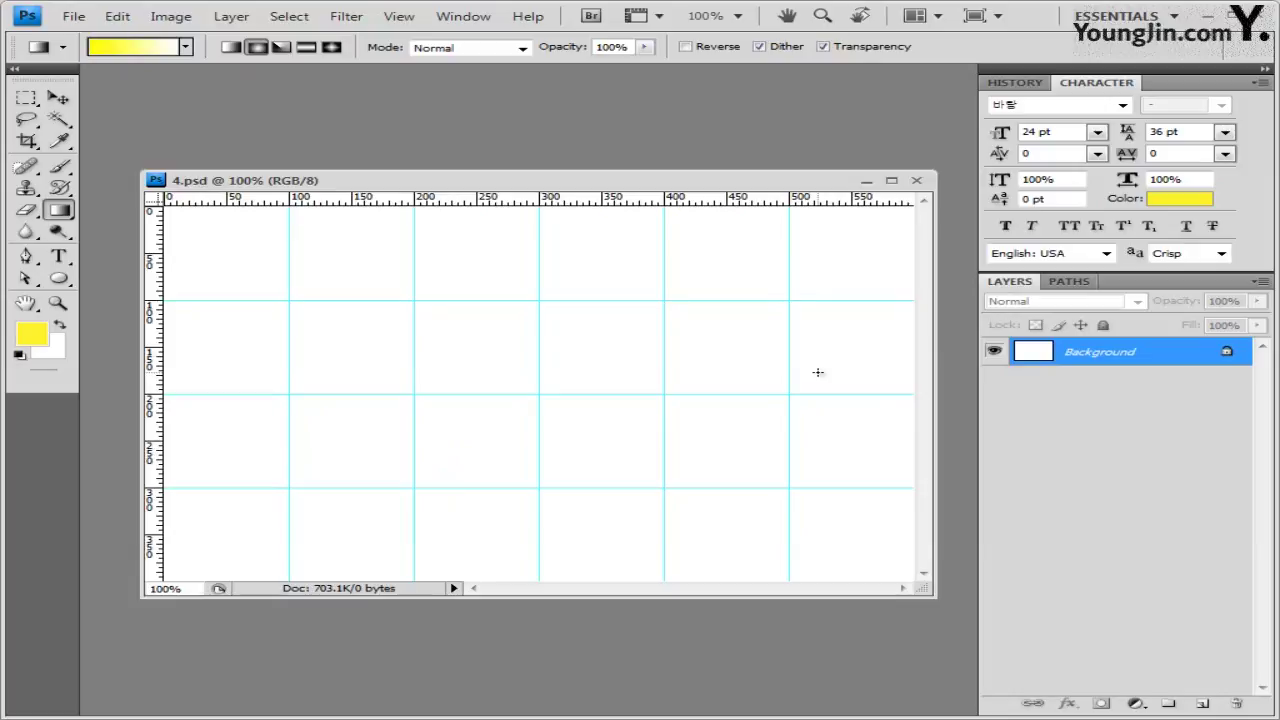
Try a radial yellow-to-white gradient across the canvas from its right side, then undo it
{"action": "left_click_drag", "start_coordinate": [815, 371], "coordinate": [340, 372]}
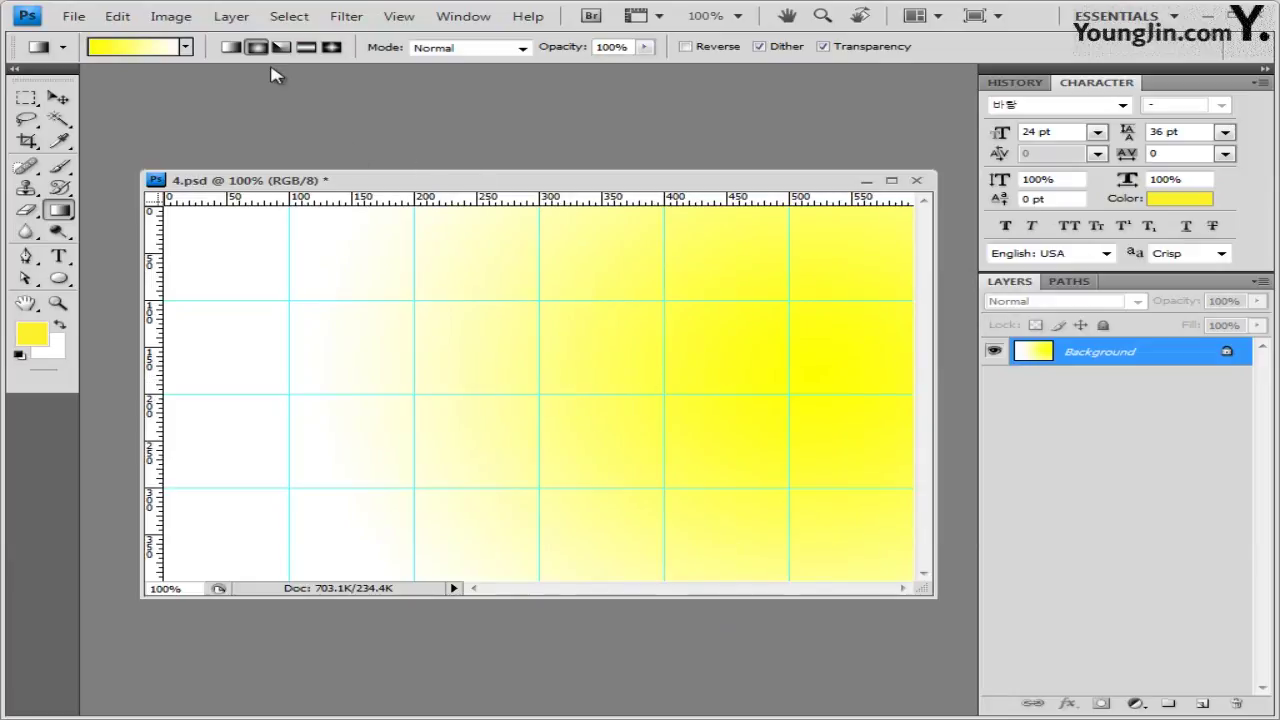
{"action": "key", "text": "ctrl+z"}
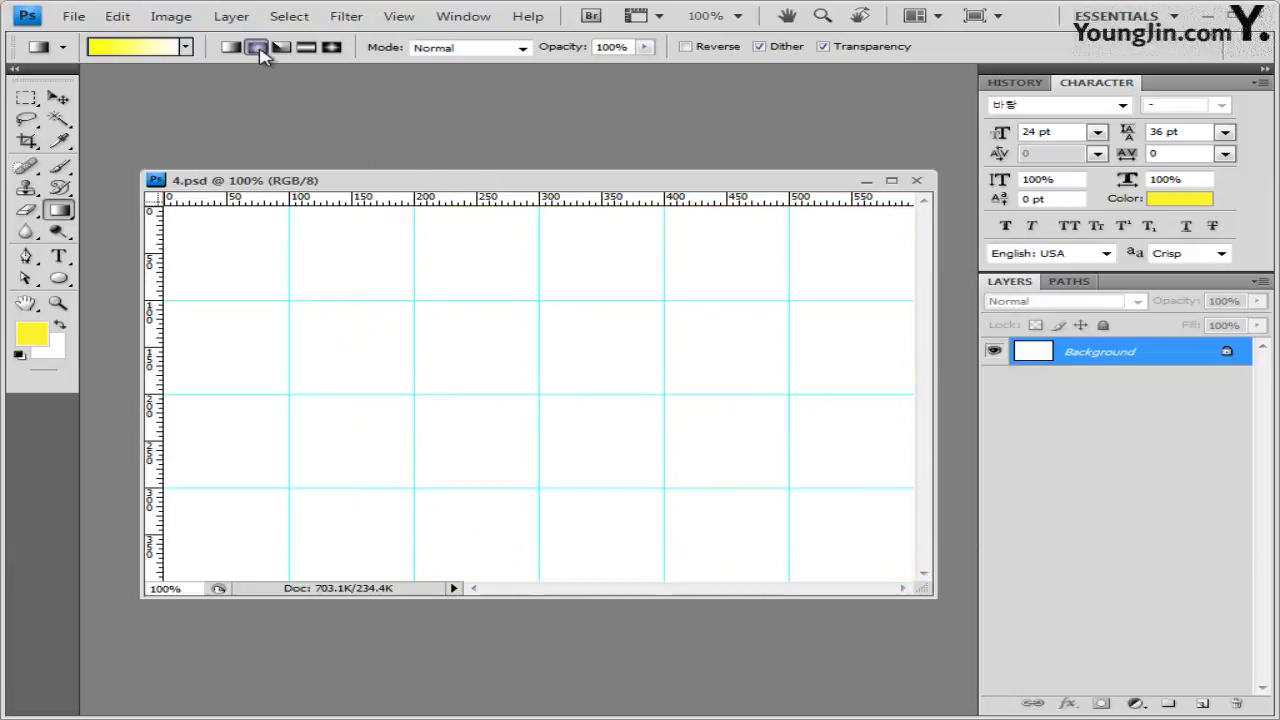
Fill the Background with a linear gradient running horizontally from yellow near the canvas center to white at the left edge
{"action": "left_click", "coordinate": [231, 47]}
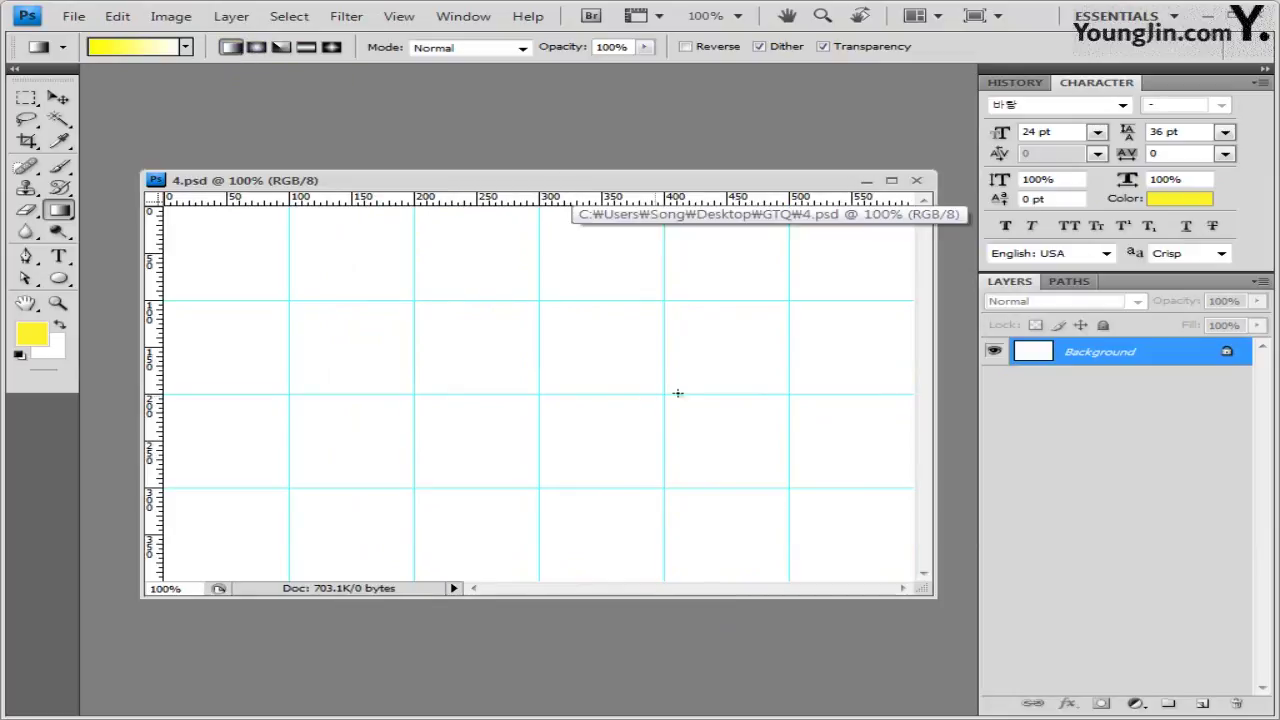
{"action": "left_click_drag", "start_coordinate": [678, 392], "coordinate": [265, 382]}
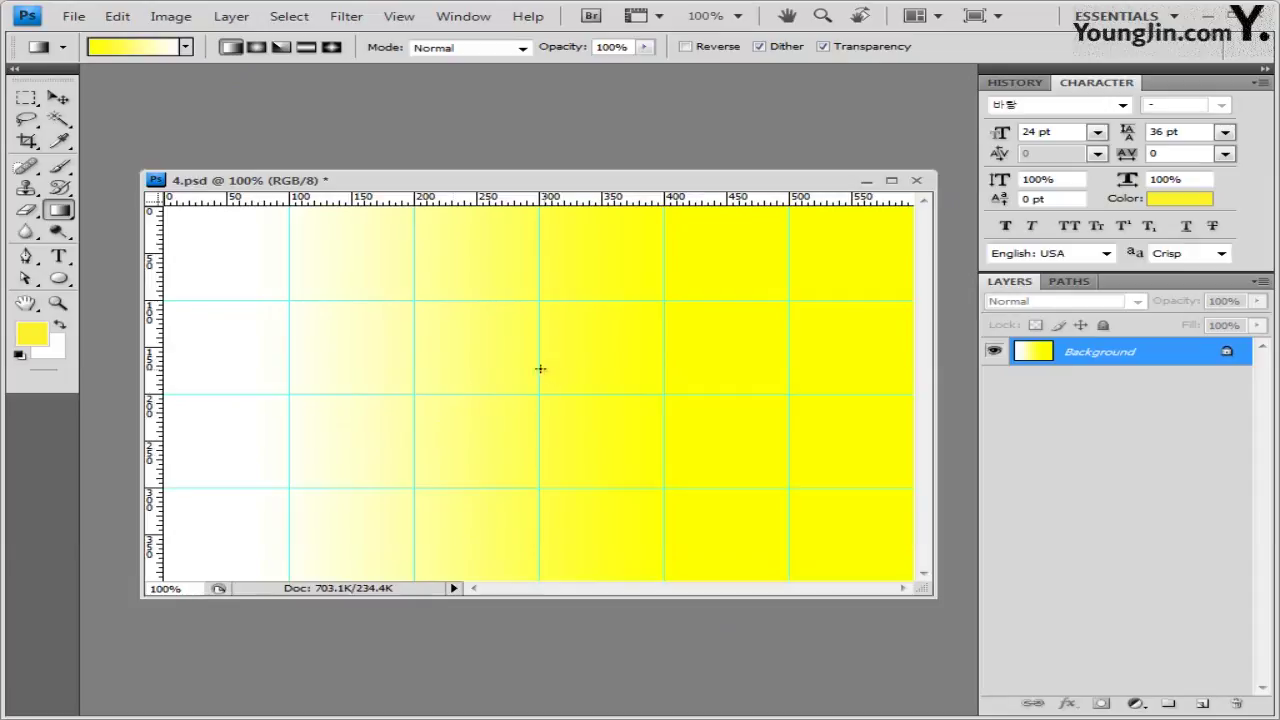
{"action": "left_click_drag", "start_coordinate": [469, 384], "coordinate": [252, 394]}
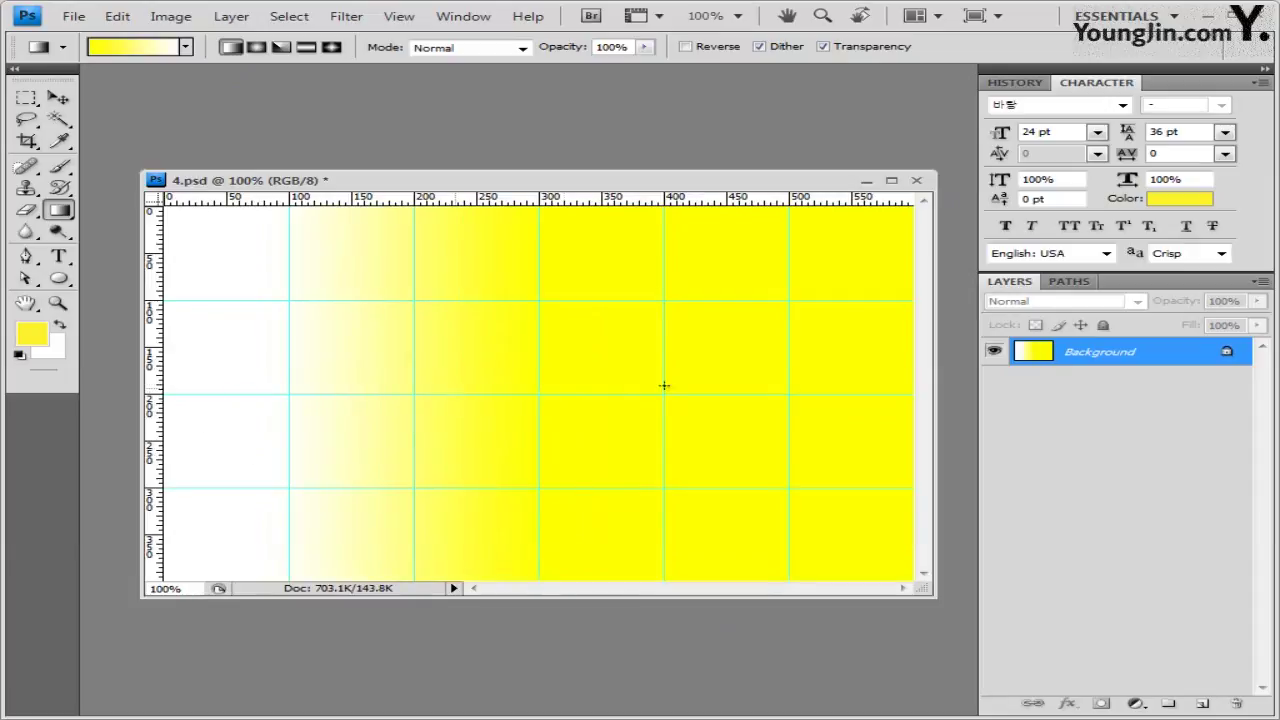
{"action": "left_click_drag", "start_coordinate": [535, 373], "coordinate": [140, 380]}
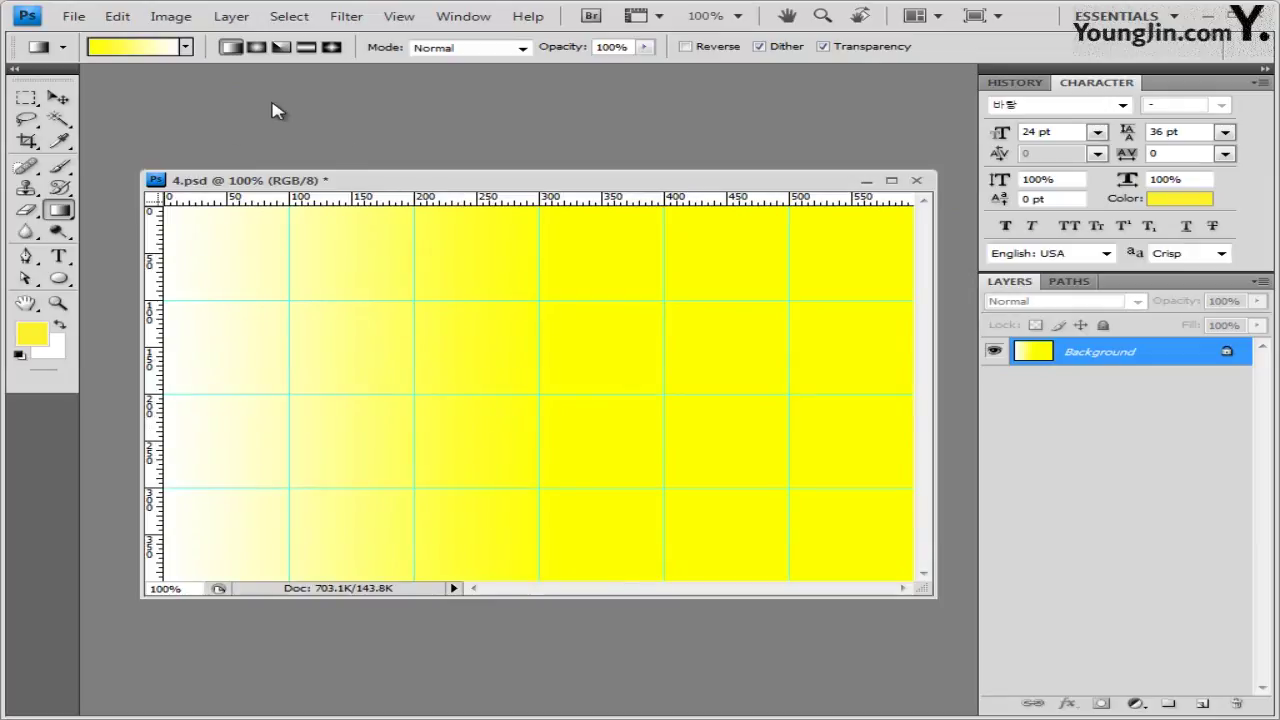
Apply the Texturizer filter to the yellow-to-white gradient on the Background layer
{"action": "left_click", "coordinate": [350, 18]}
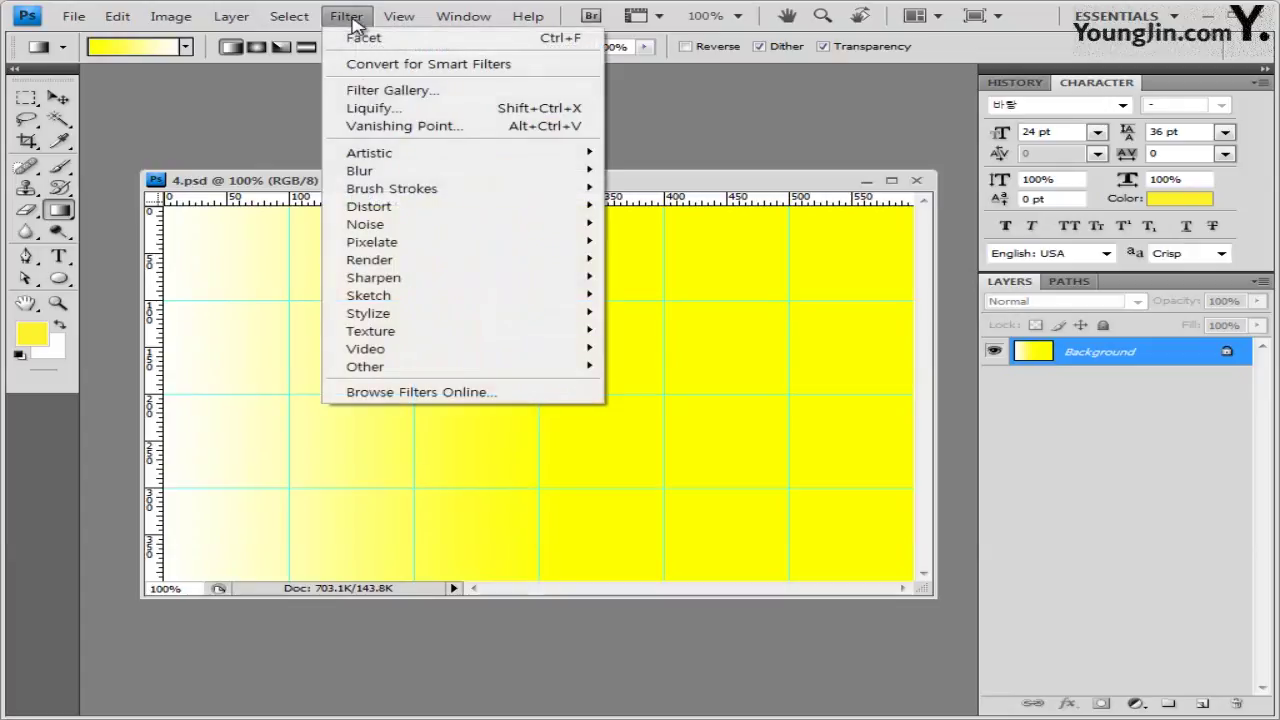
{"action": "mouse_move", "coordinate": [418, 349]}
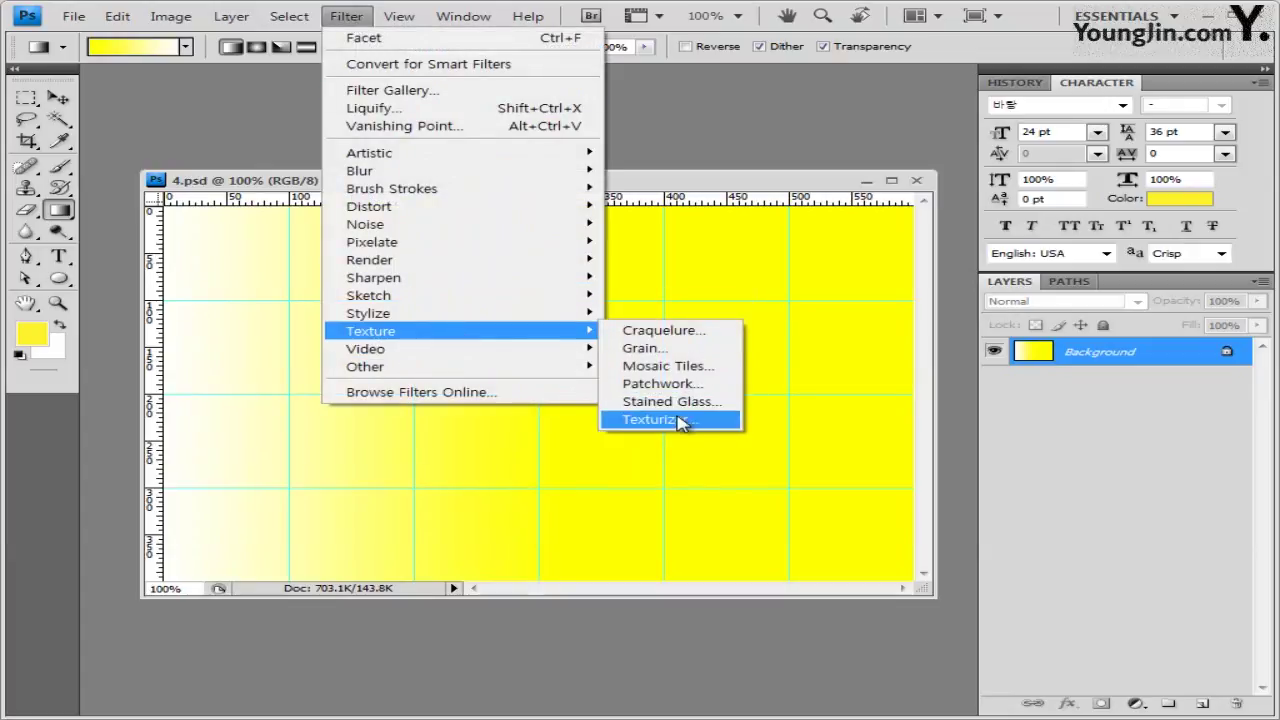
{"action": "left_click", "coordinate": [676, 421]}
{"action": "left_click", "coordinate": [1100, 48]}
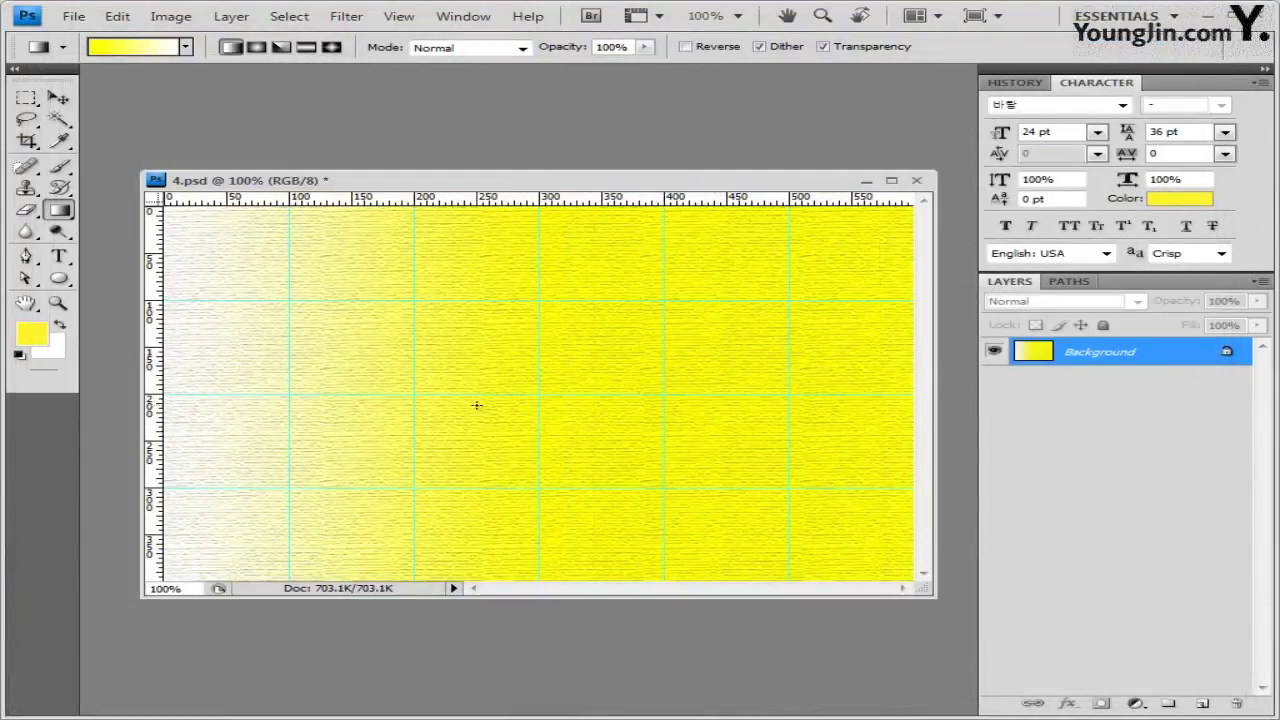
Create a new 30 x 30 pixel RGB document at 72 pixels/inch with a white background
{"action": "key", "text": "v"}
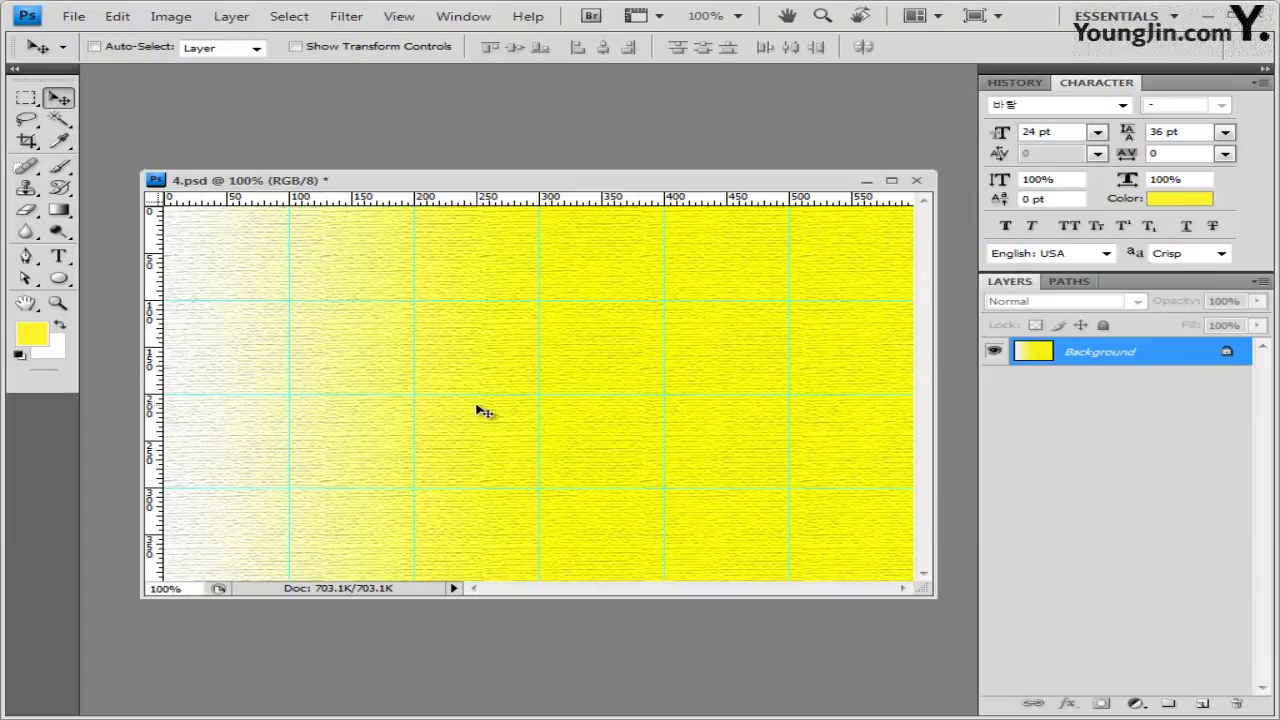
{"action": "key", "text": "ctrl+n"}
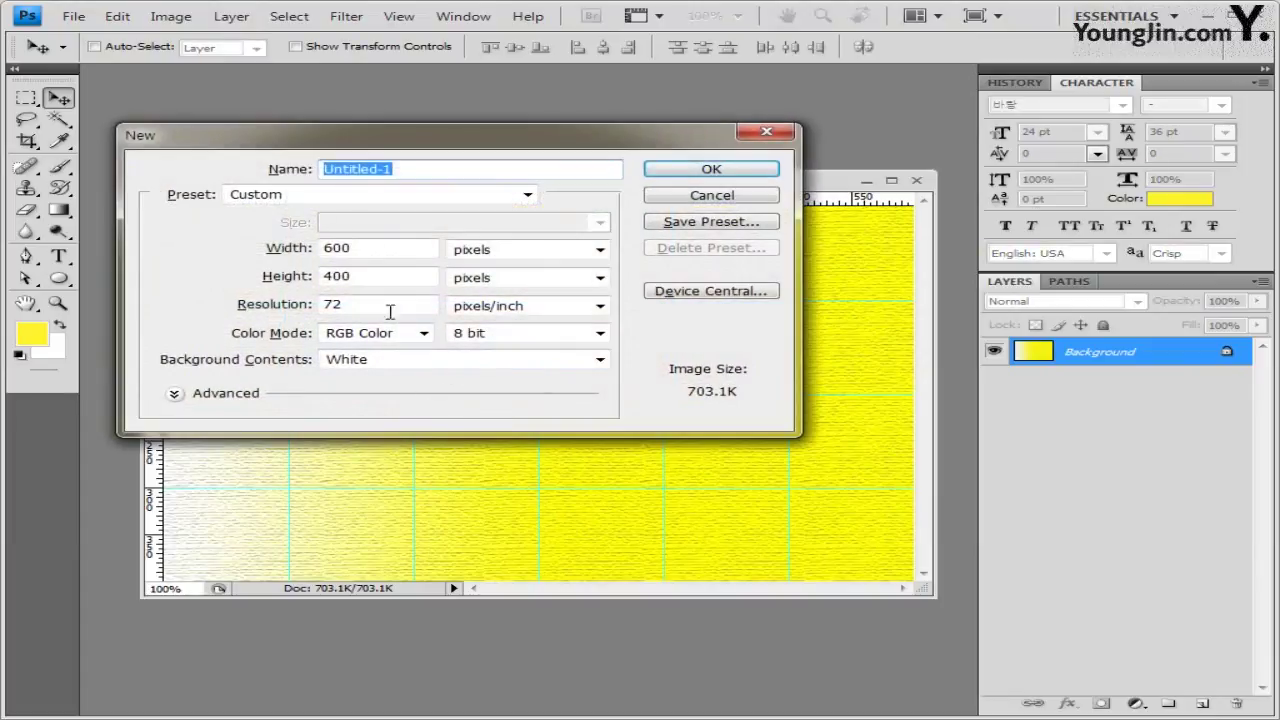
{"action": "double_click", "coordinate": [365, 250]}
{"action": "type", "text": "30"}
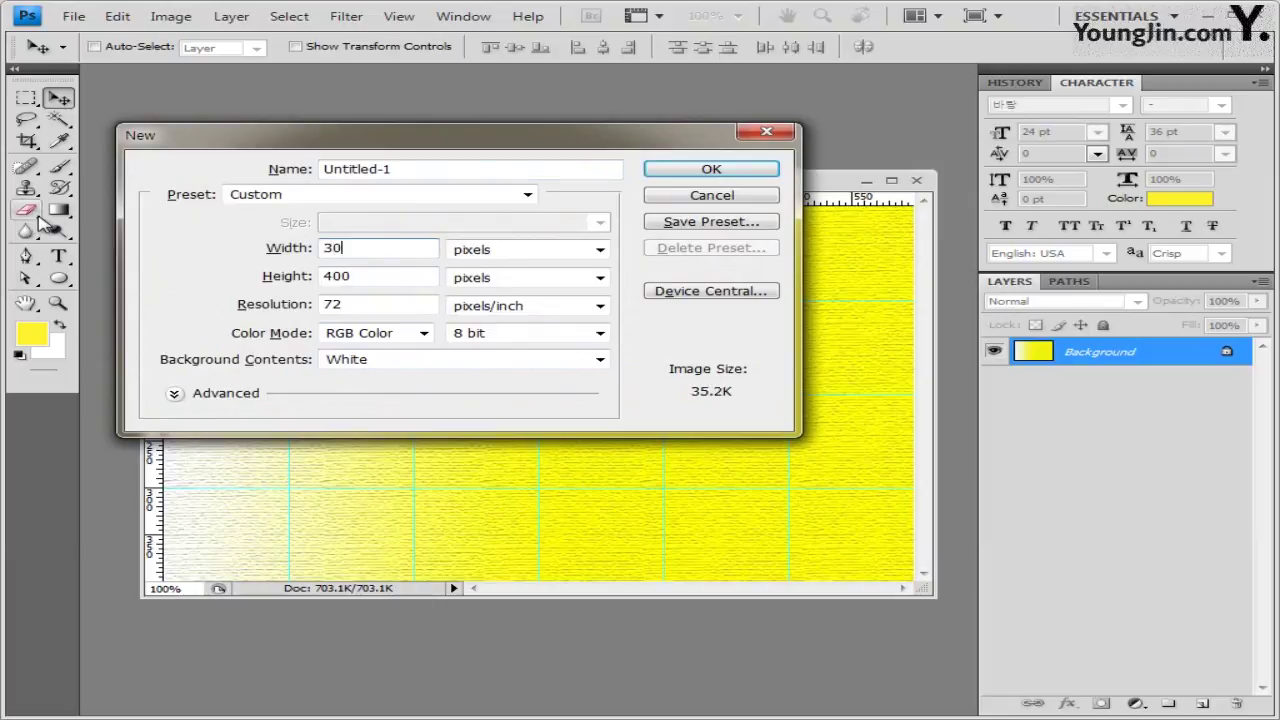
{"action": "key", "text": "Tab"}
{"action": "type", "text": "30"}
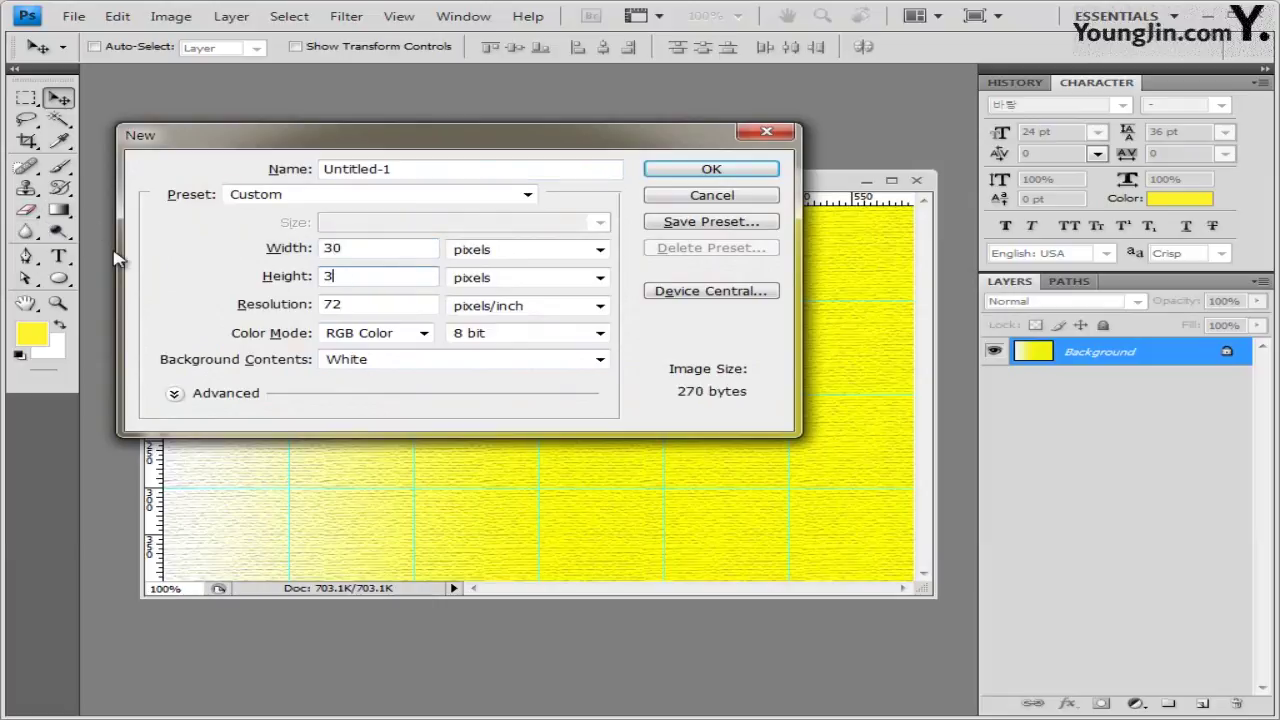
{"action": "key", "text": "Return"}
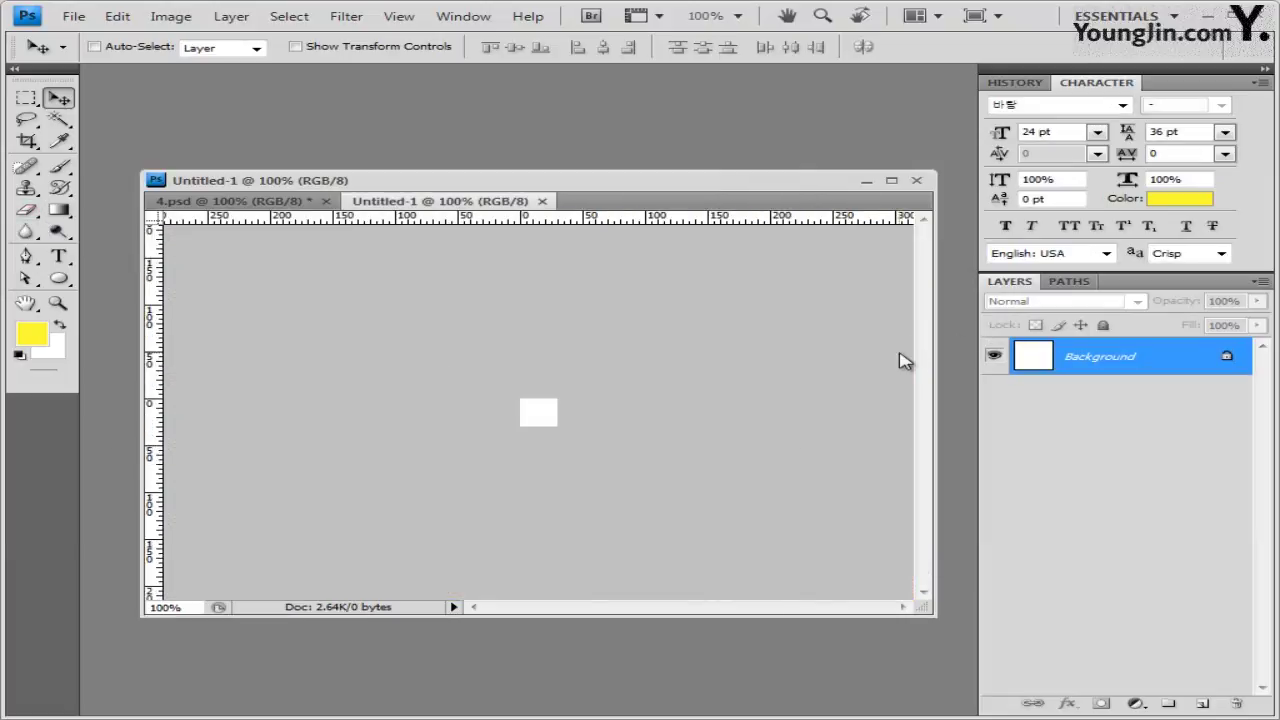
Add an empty layer to the 30 x 30 pixel document and hide its Background layer
{"action": "key", "text": "ctrl+plus"}
{"action": "key", "text": "ctrl+plus"}
{"action": "key", "text": "ctrl+plus"}
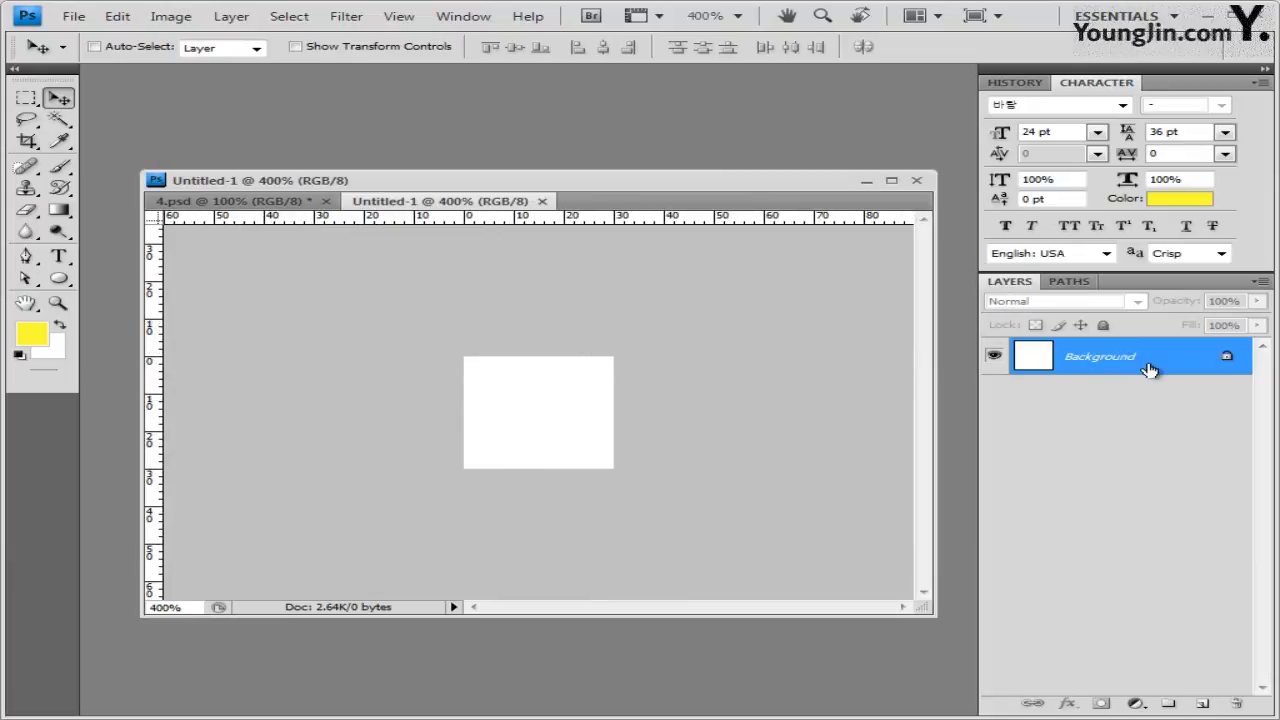
{"action": "left_click", "coordinate": [1205, 704]}
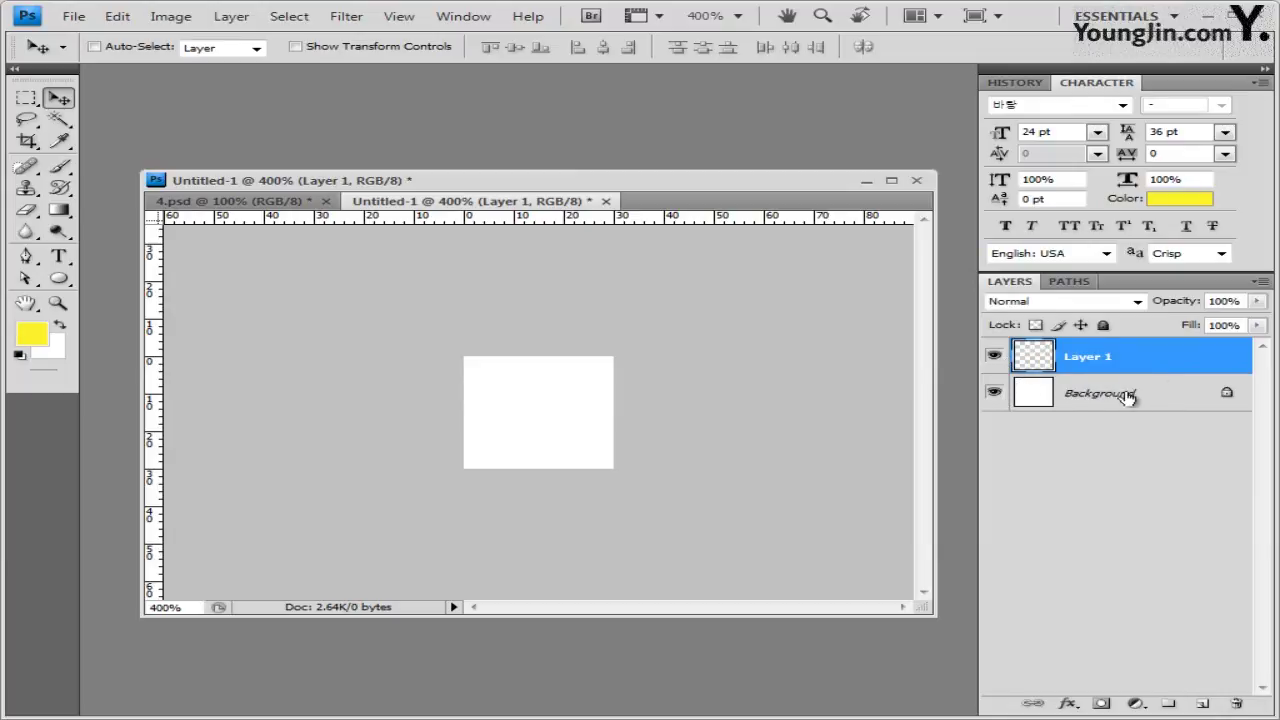
{"action": "left_click", "coordinate": [995, 394]}
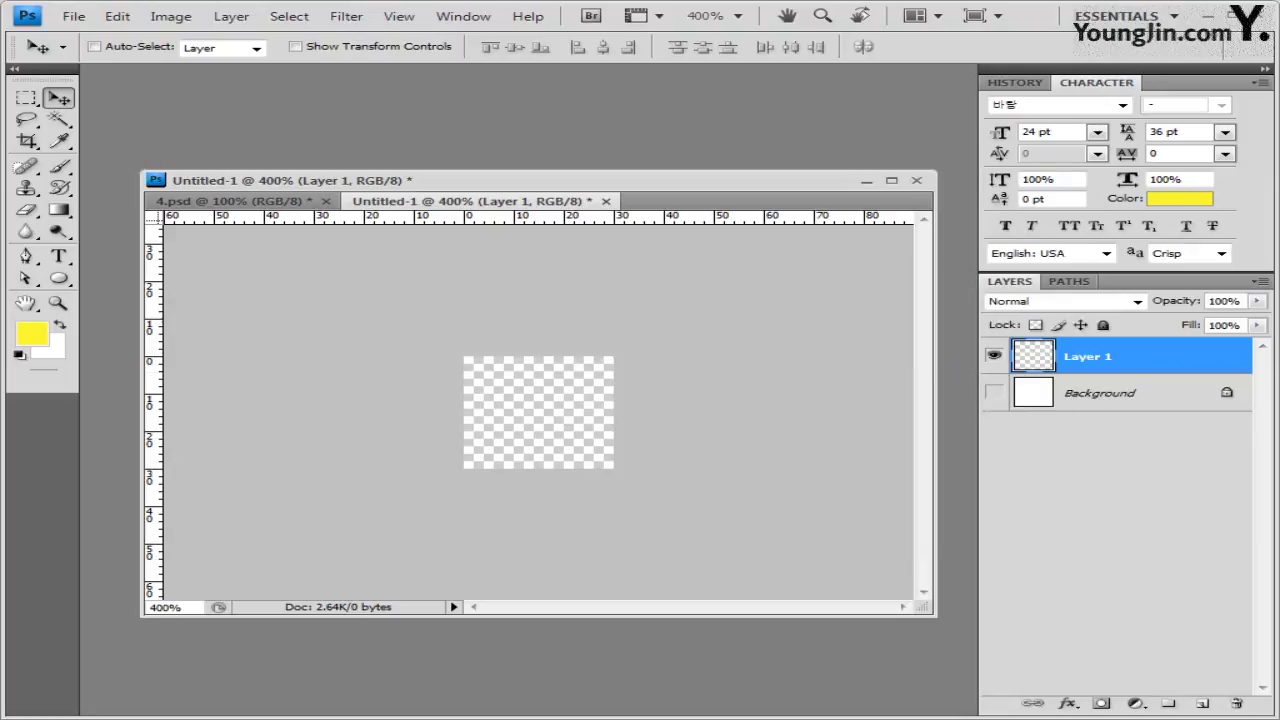
Activate the Custom Shape tool and set it to Fill Pixels mode
{"action": "left_click_drag", "start_coordinate": [60, 283], "coordinate": [152, 366]}
{"action": "left_click", "coordinate": [525, 47]}
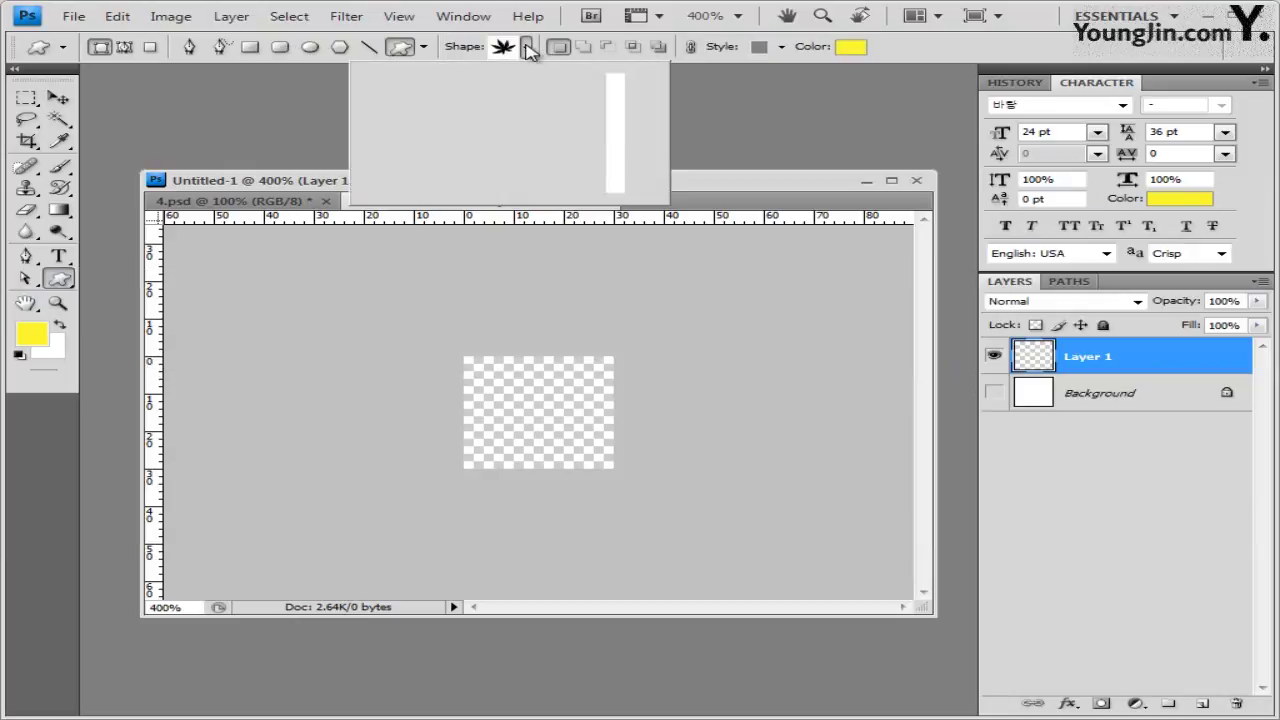
{"action": "left_click", "coordinate": [100, 52]}
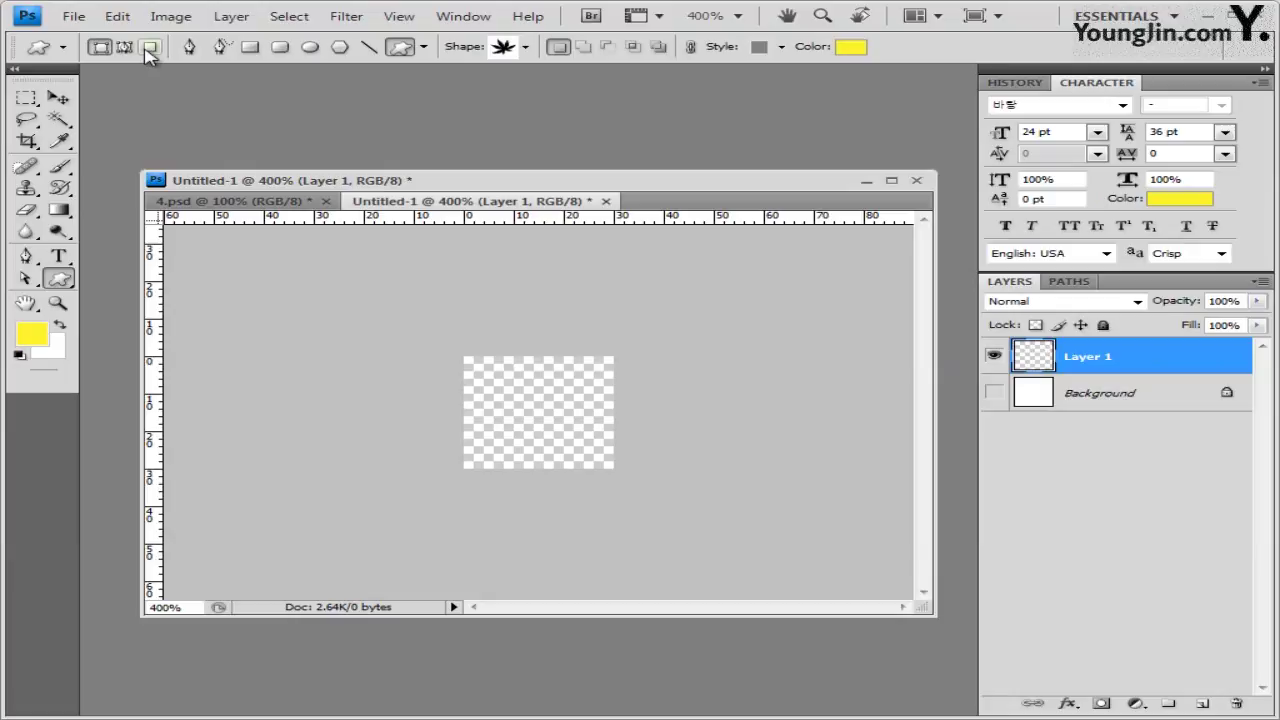
{"action": "left_click", "coordinate": [150, 50]}
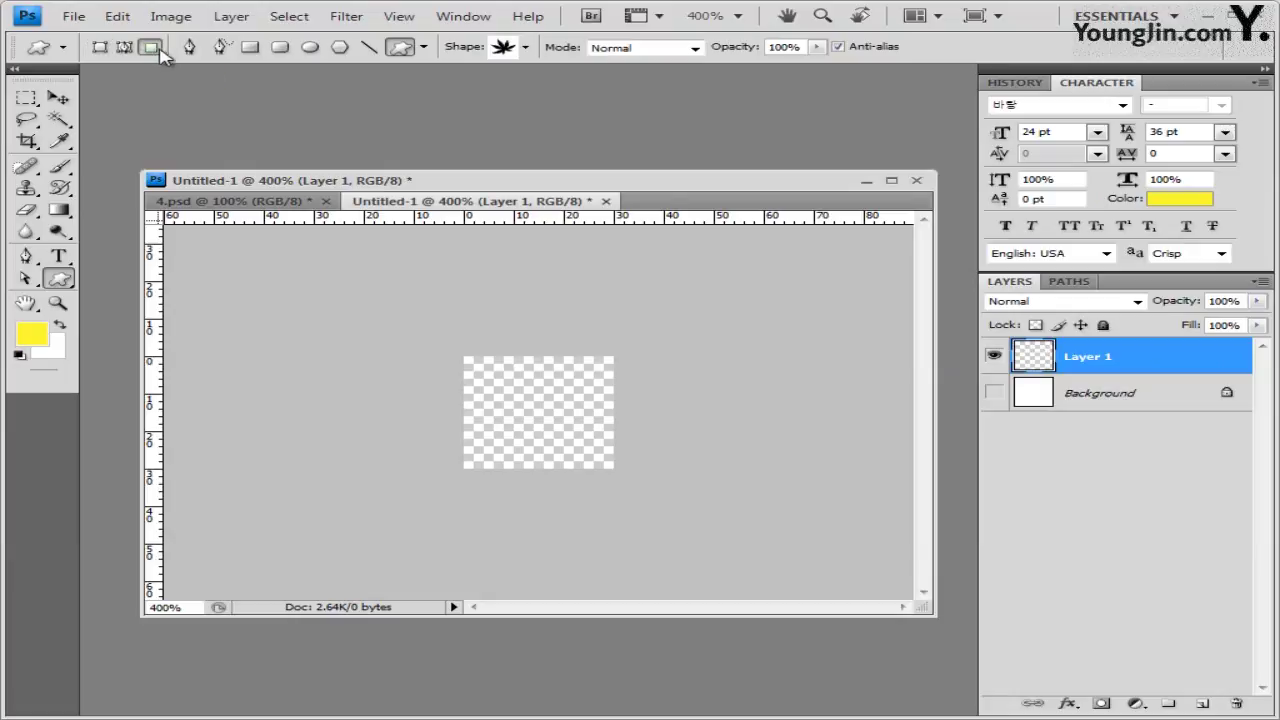
Replace the current custom shapes with the Objects set and choose the right footprint shape
{"action": "left_click", "coordinate": [526, 48]}
{"action": "left_click", "coordinate": [646, 79]}
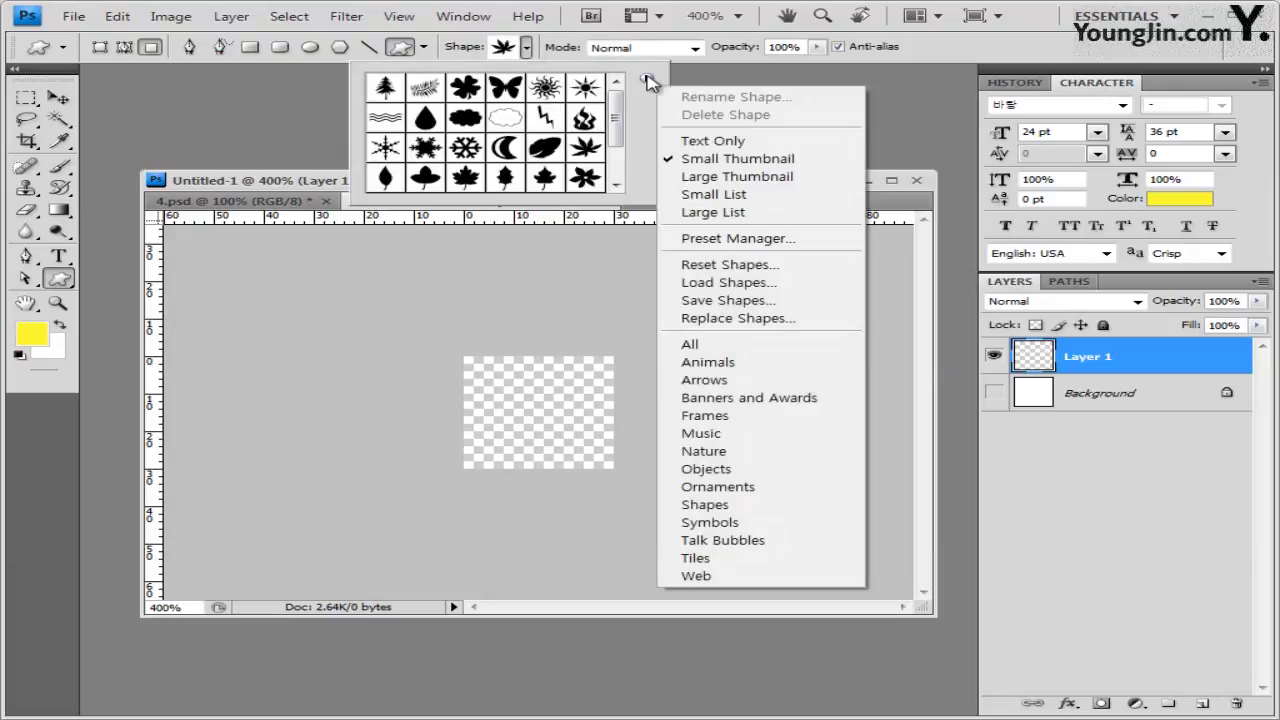
{"action": "left_click", "coordinate": [757, 470]}
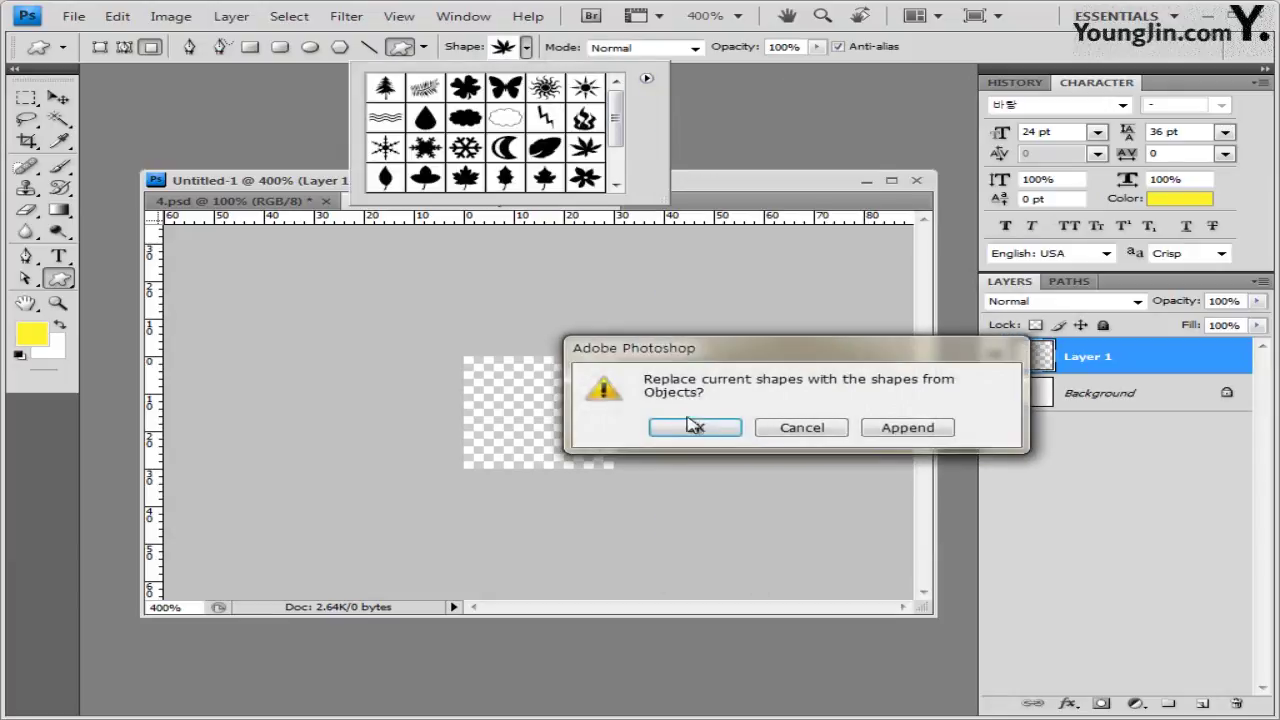
{"action": "key", "text": "Return"}
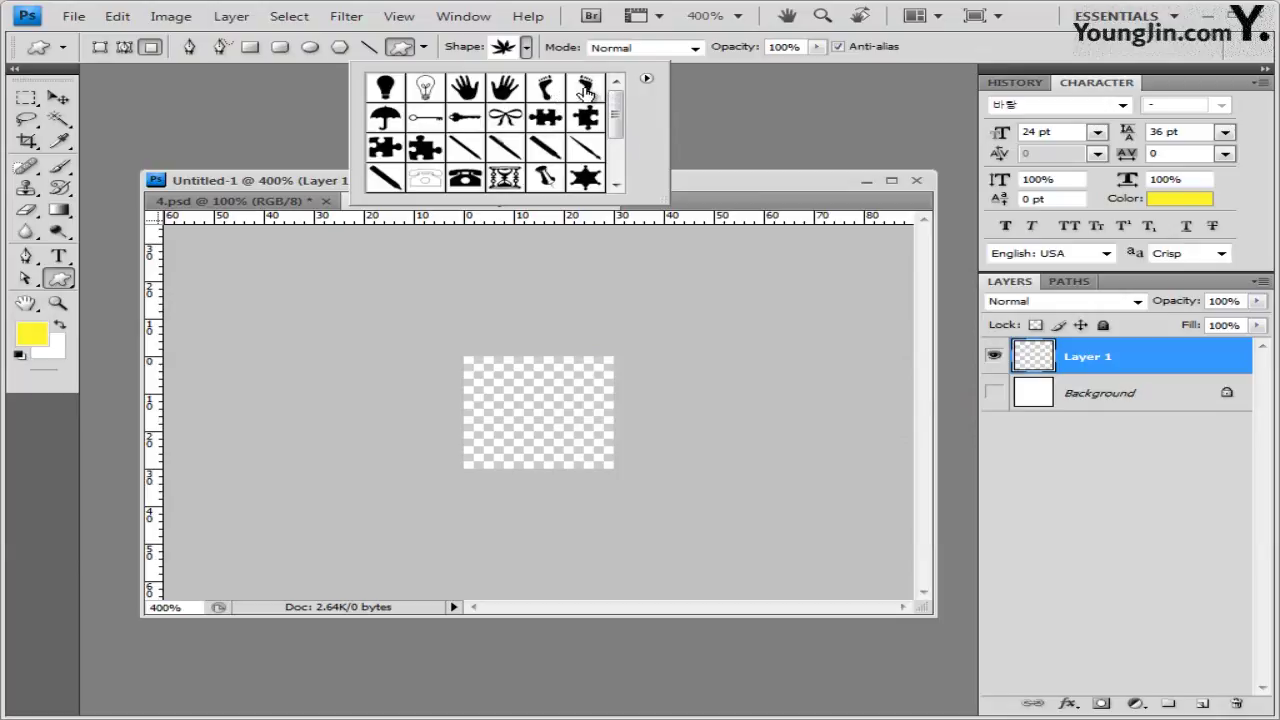
{"action": "left_click", "coordinate": [584, 90]}
{"action": "left_click", "coordinate": [714, 196]}
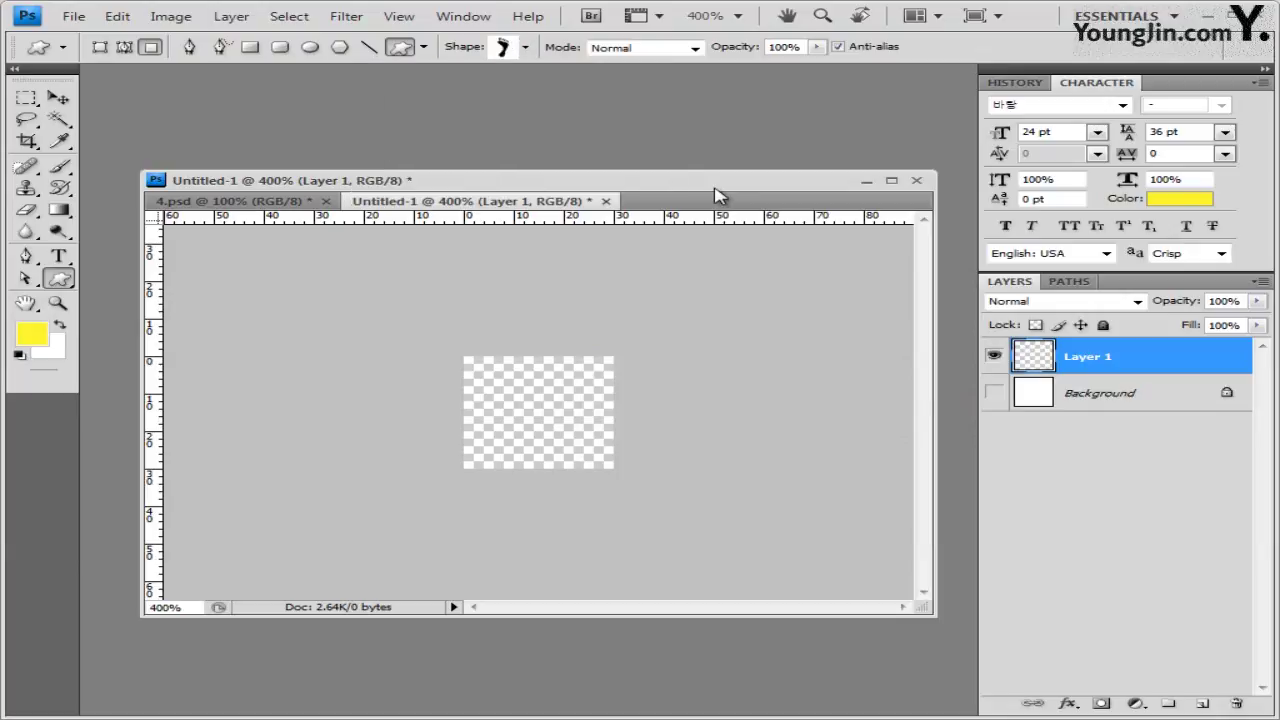
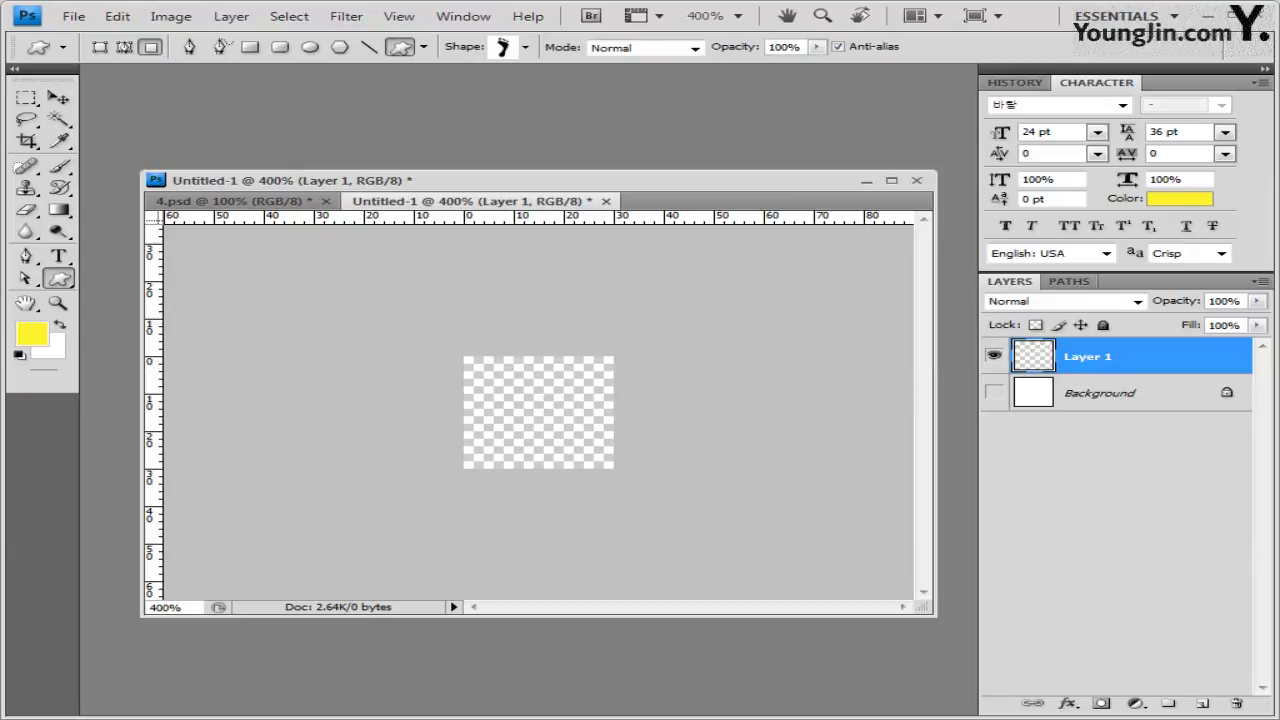
Set the foreground color to ff6000 and draw the footprint in the middle of the small canvas, nearly filling its height
{"action": "left_click", "coordinate": [32, 334]}
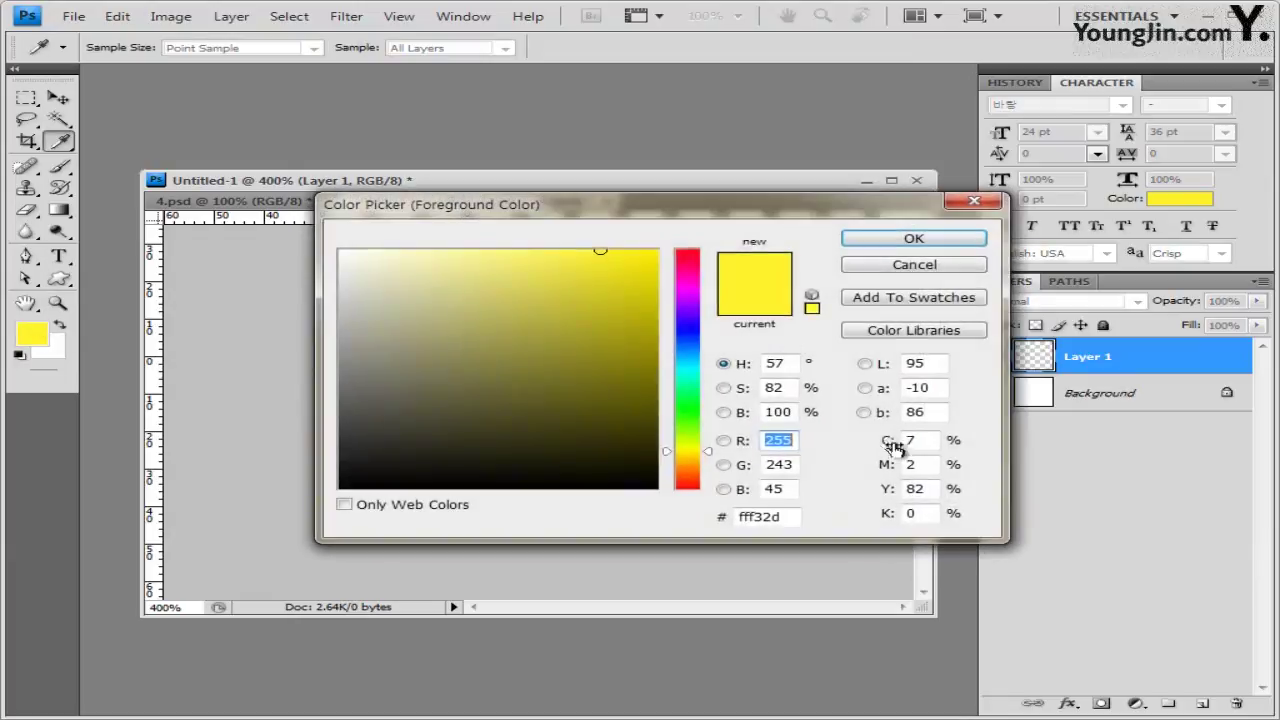
{"action": "left_click", "coordinate": [793, 516]}
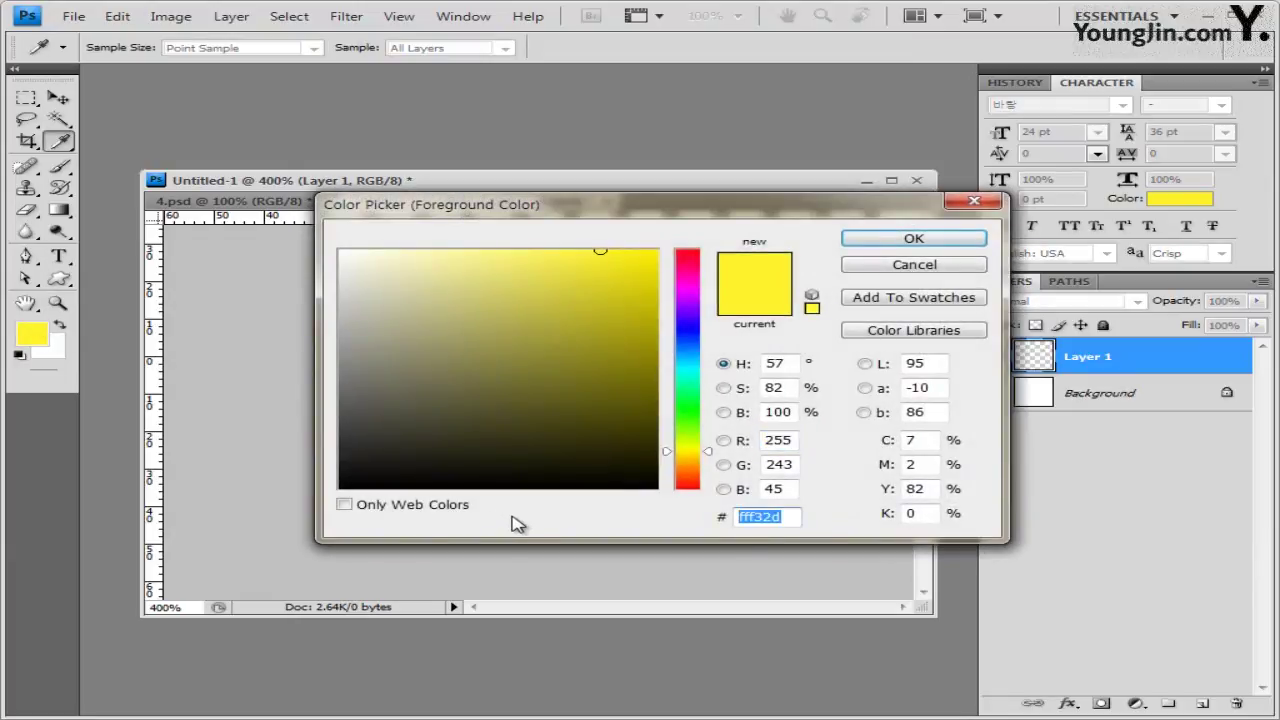
{"action": "type", "text": "ff6000"}
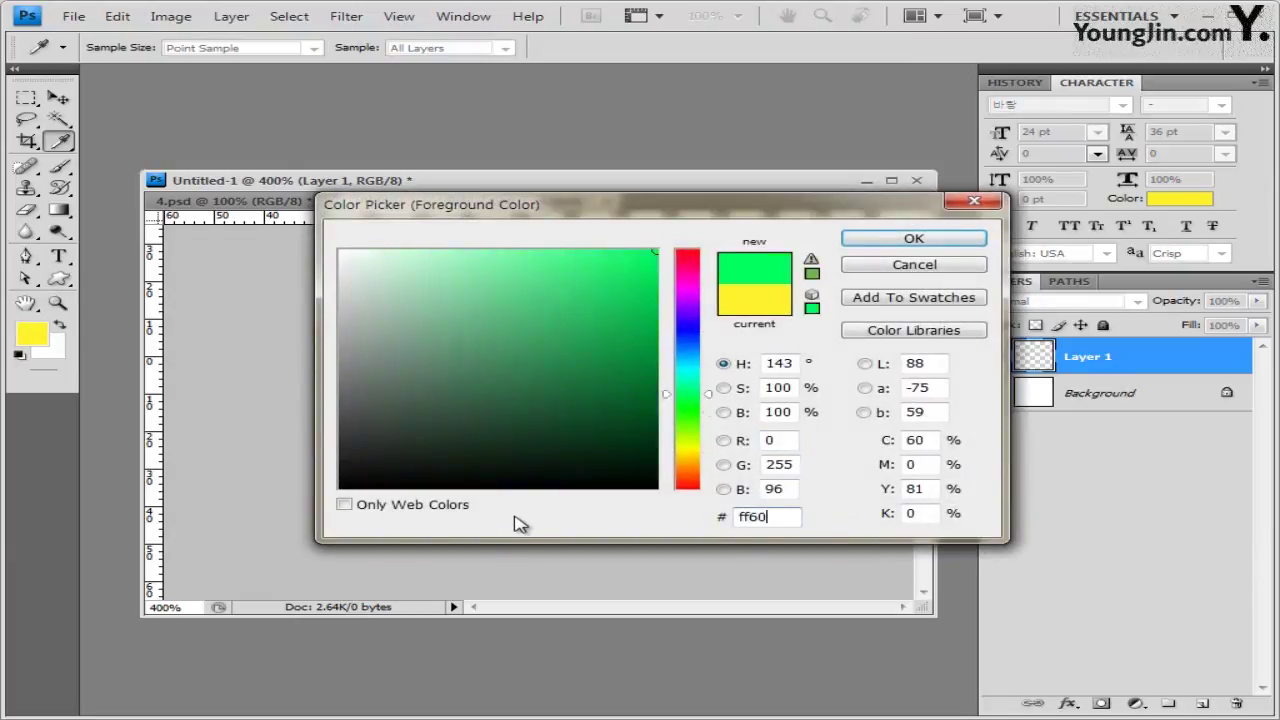
{"action": "left_click", "coordinate": [914, 238]}
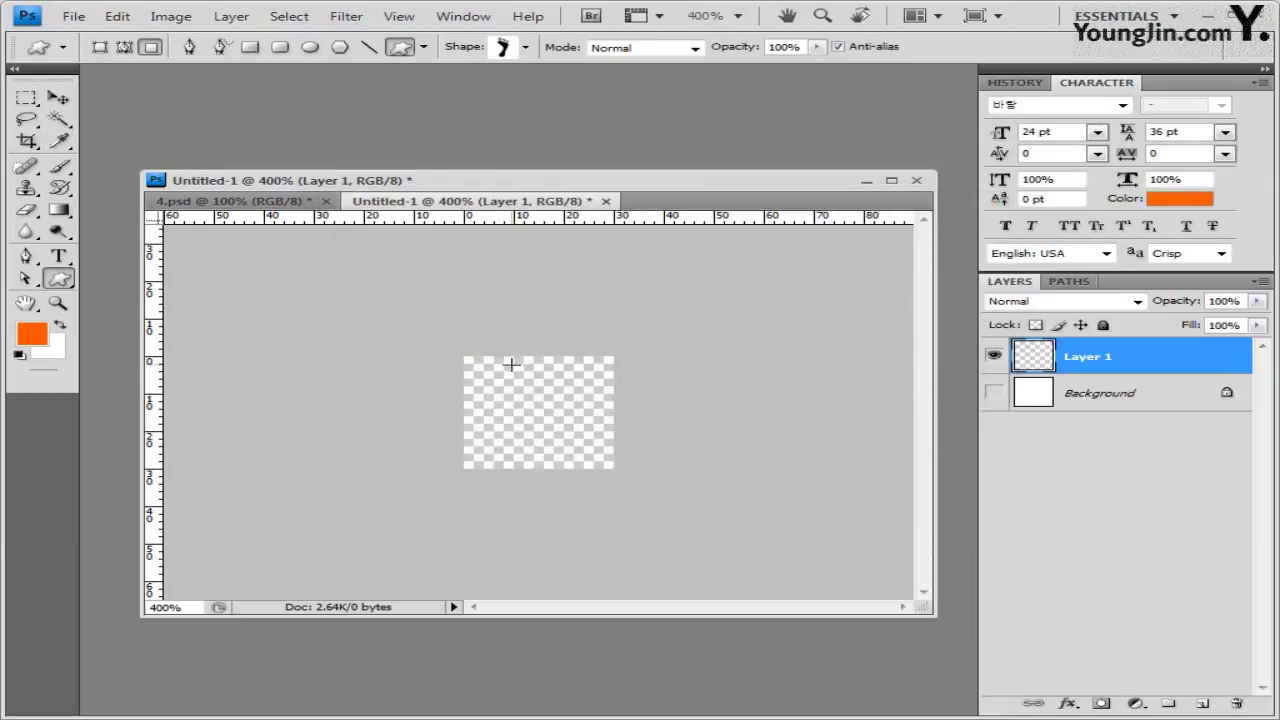
{"action": "left_click_drag", "start_coordinate": [510, 365], "coordinate": [576, 460]}
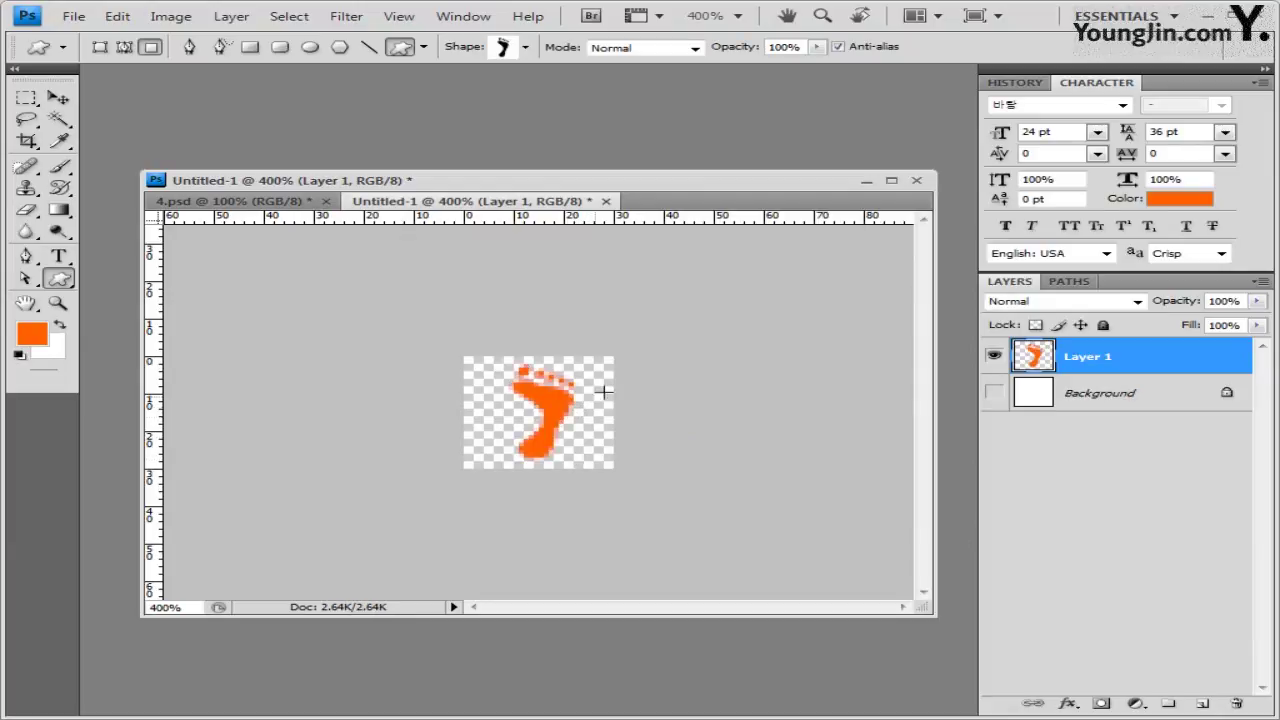
Define the footprint as a pattern named 오른발 and close the untitled document without saving it
{"action": "left_click", "coordinate": [115, 20]}
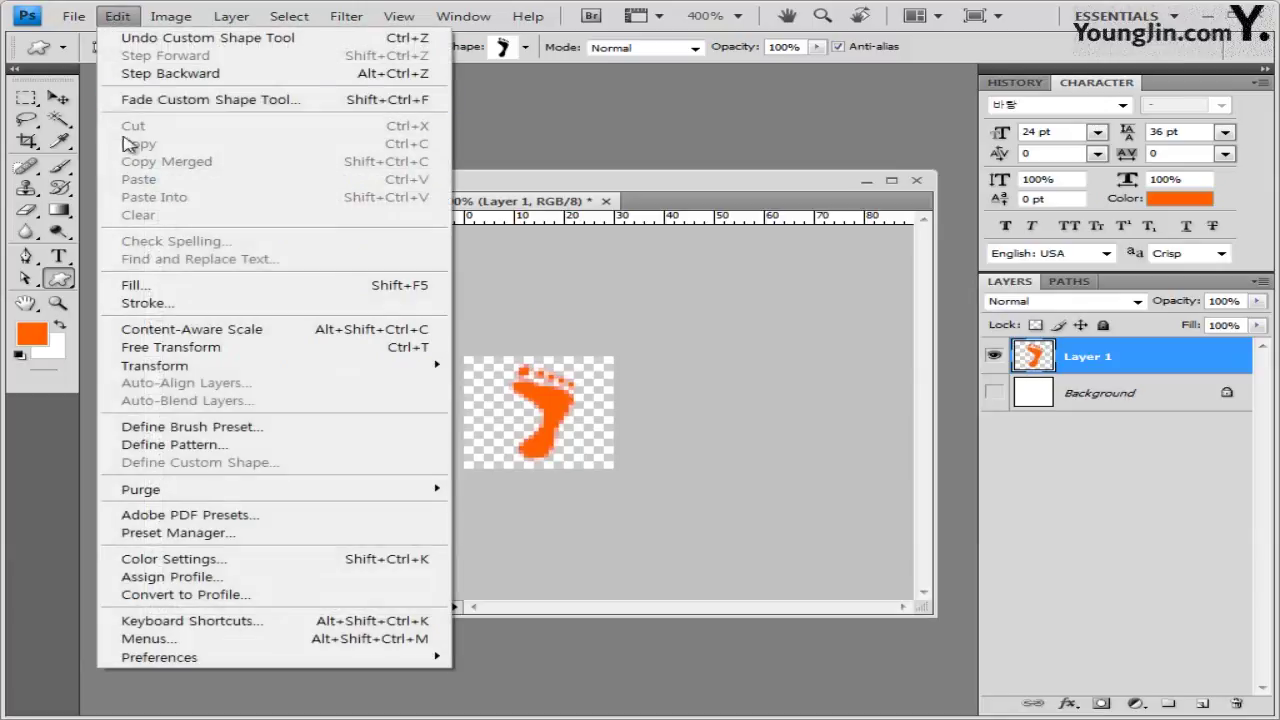
{"action": "left_click", "coordinate": [183, 450]}
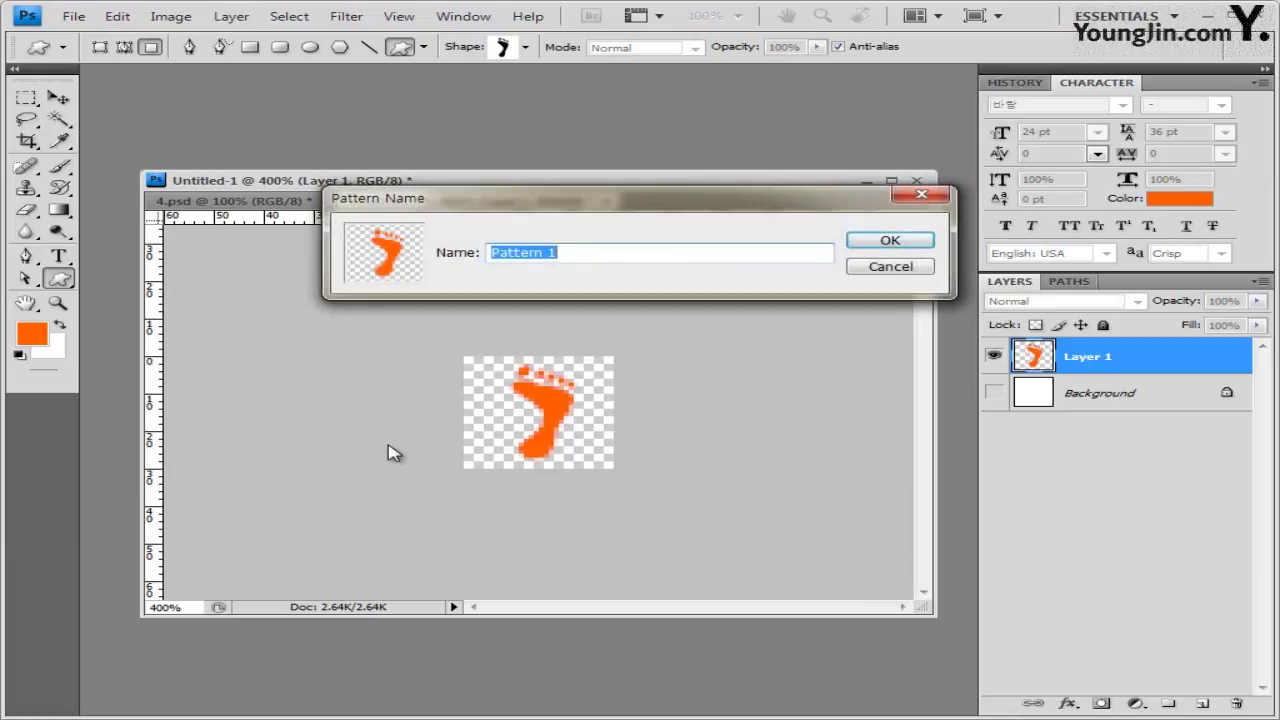
{"action": "type", "text": "오른발"}
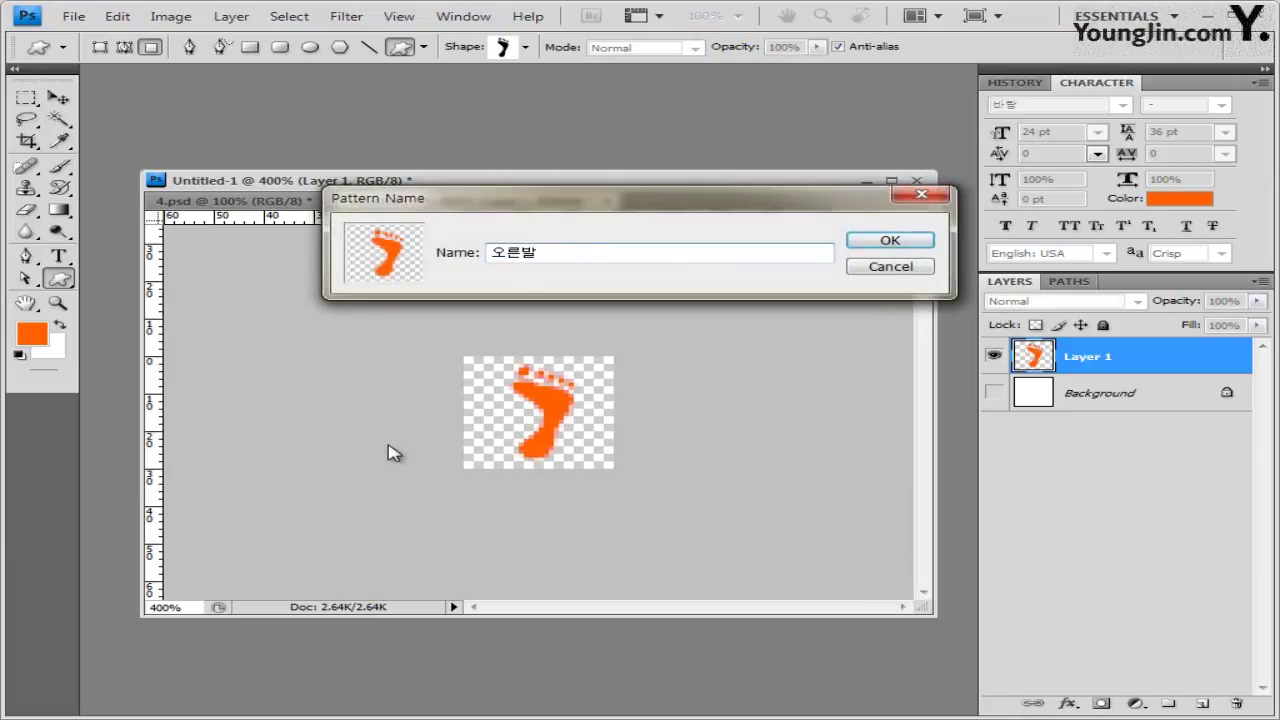
{"action": "key", "text": "Return"}
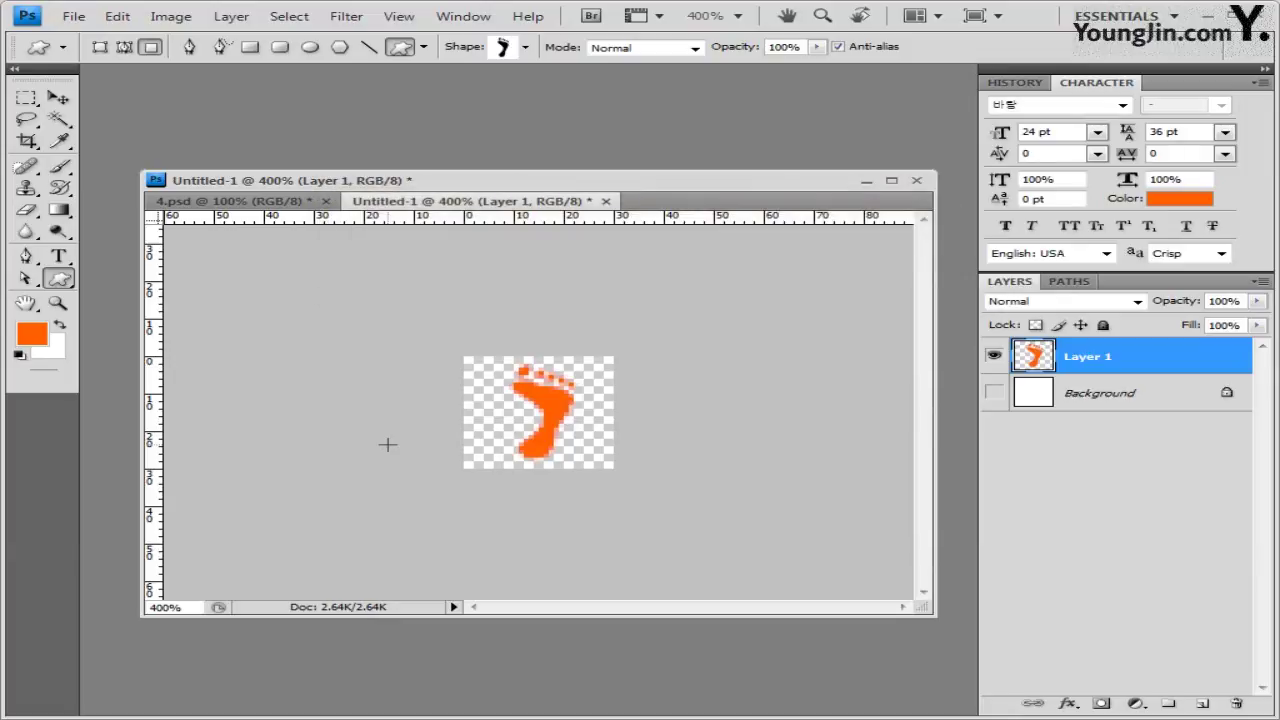
{"action": "left_click", "coordinate": [607, 201]}
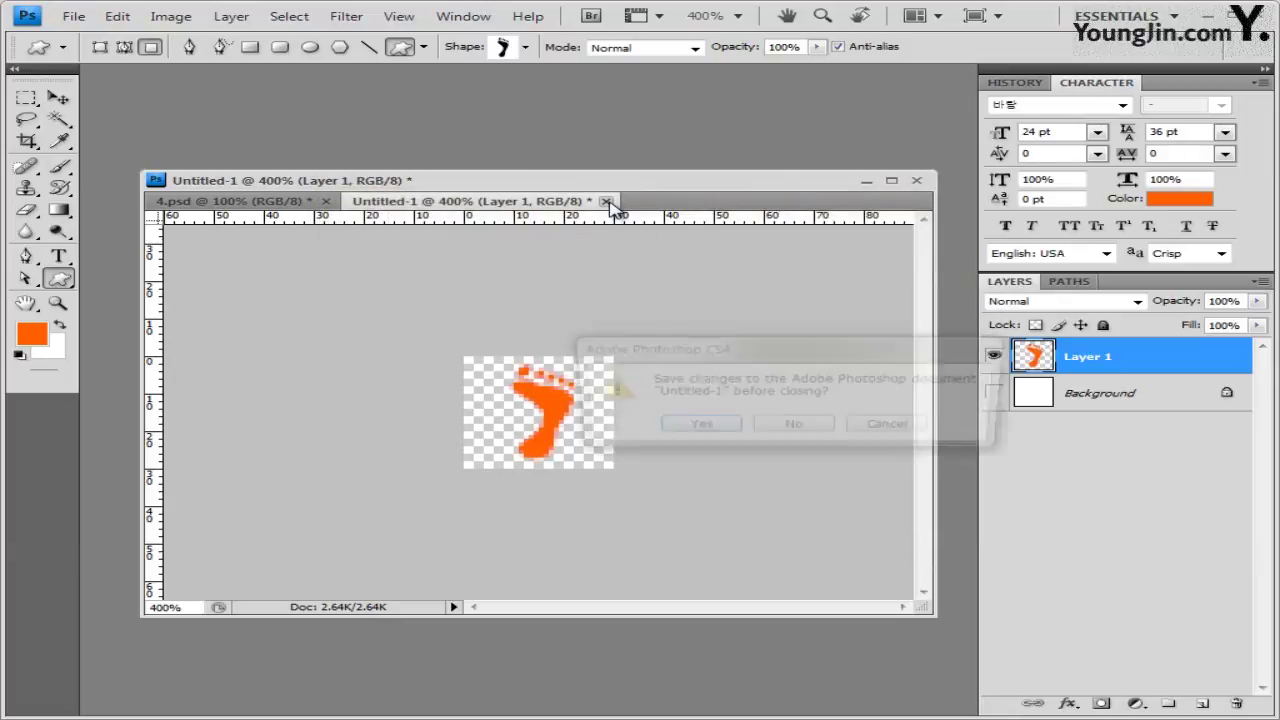
{"action": "left_click", "coordinate": [789, 428]}
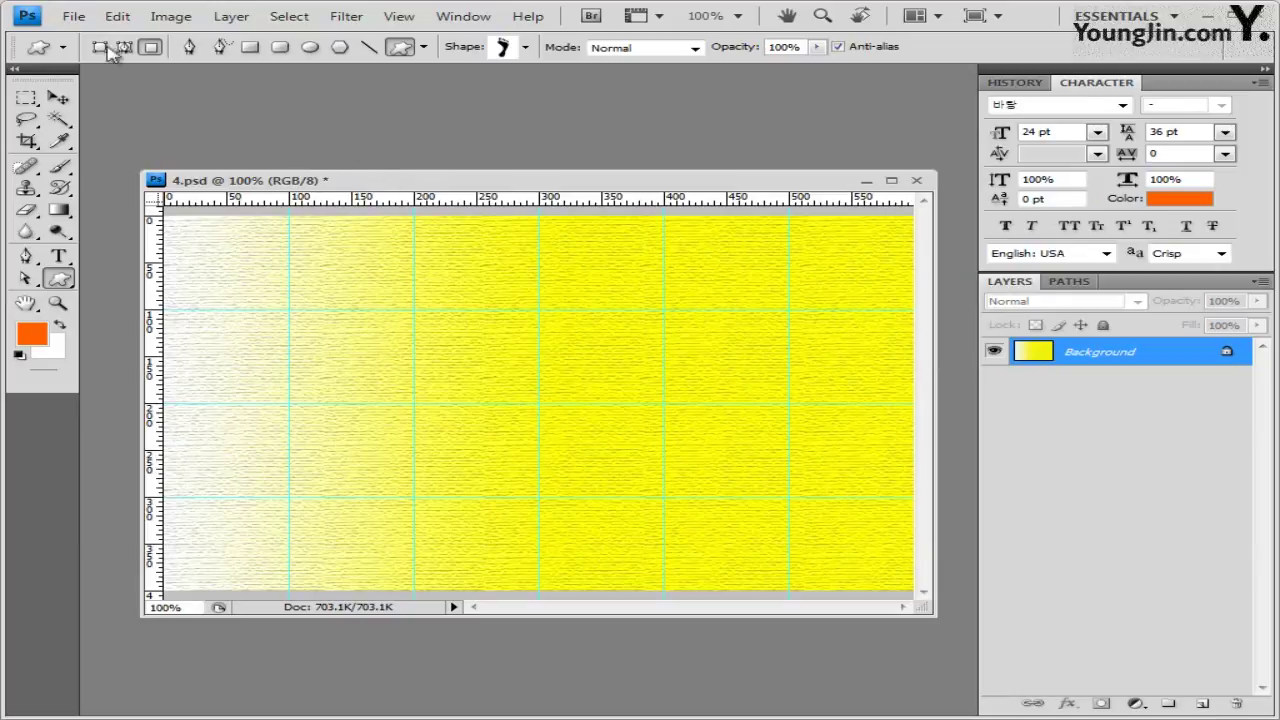
Add a new layer to 4.psd and fill it with the orange footprint pattern, with Preserve Transparency off
{"action": "left_click", "coordinate": [1203, 704]}
{"action": "left_click", "coordinate": [118, 18]}
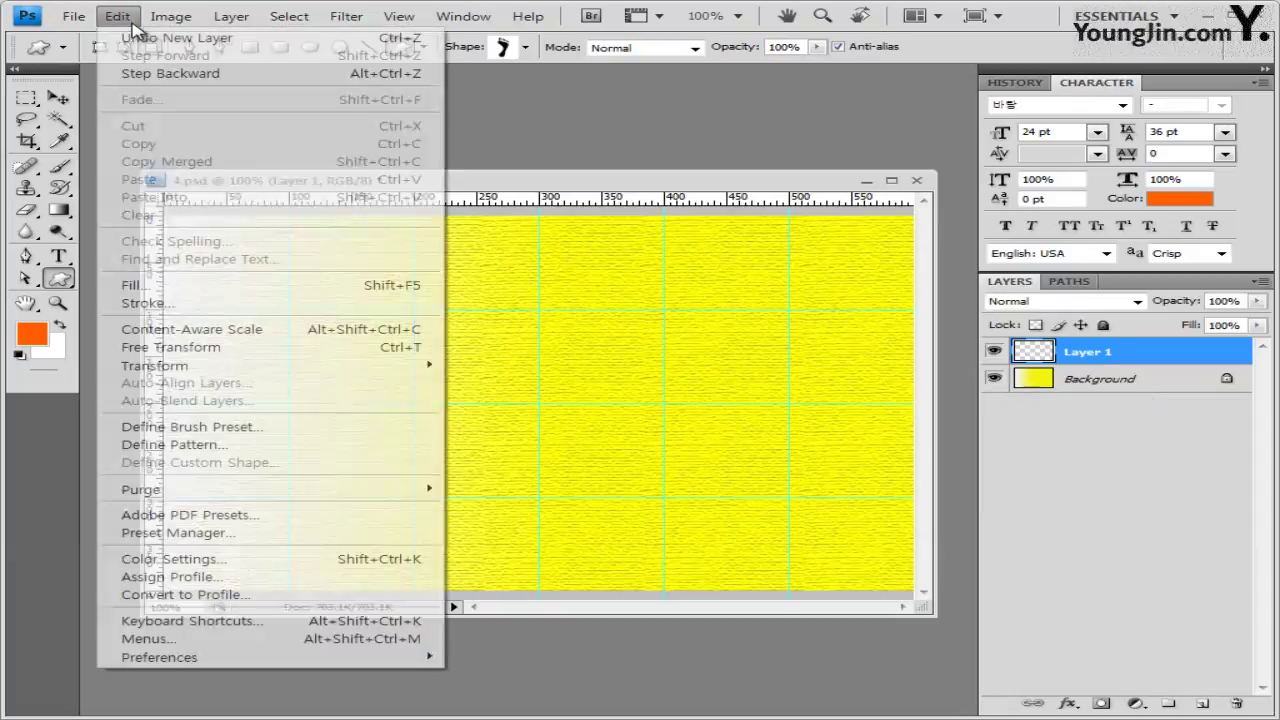
{"action": "left_click", "coordinate": [130, 286]}
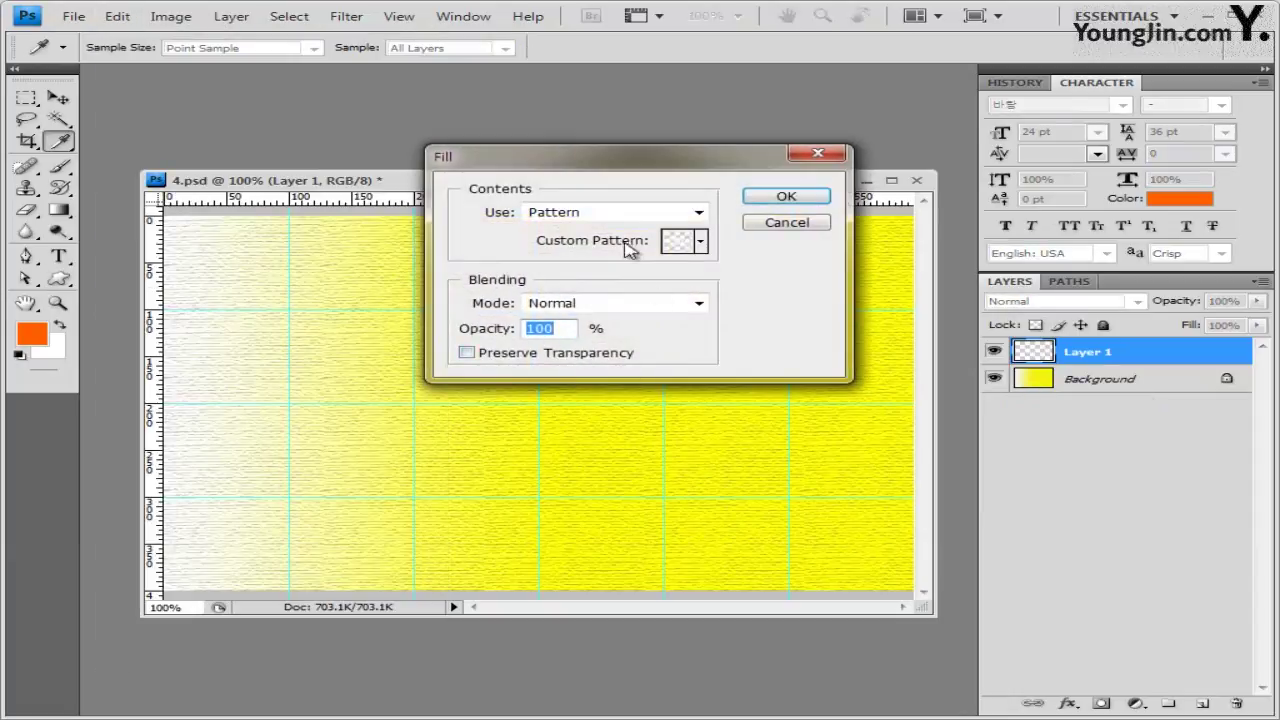
{"action": "left_click", "coordinate": [585, 214]}
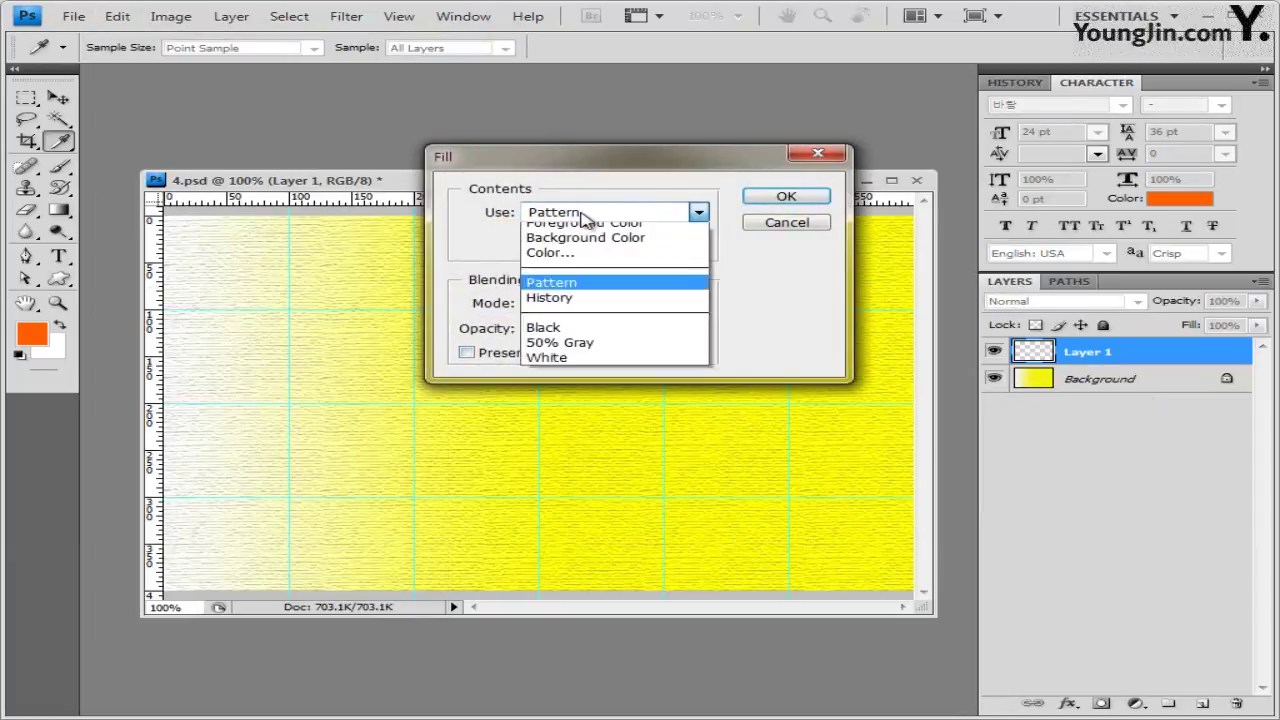
{"action": "left_click", "coordinate": [586, 290]}
{"action": "left_click", "coordinate": [702, 242]}
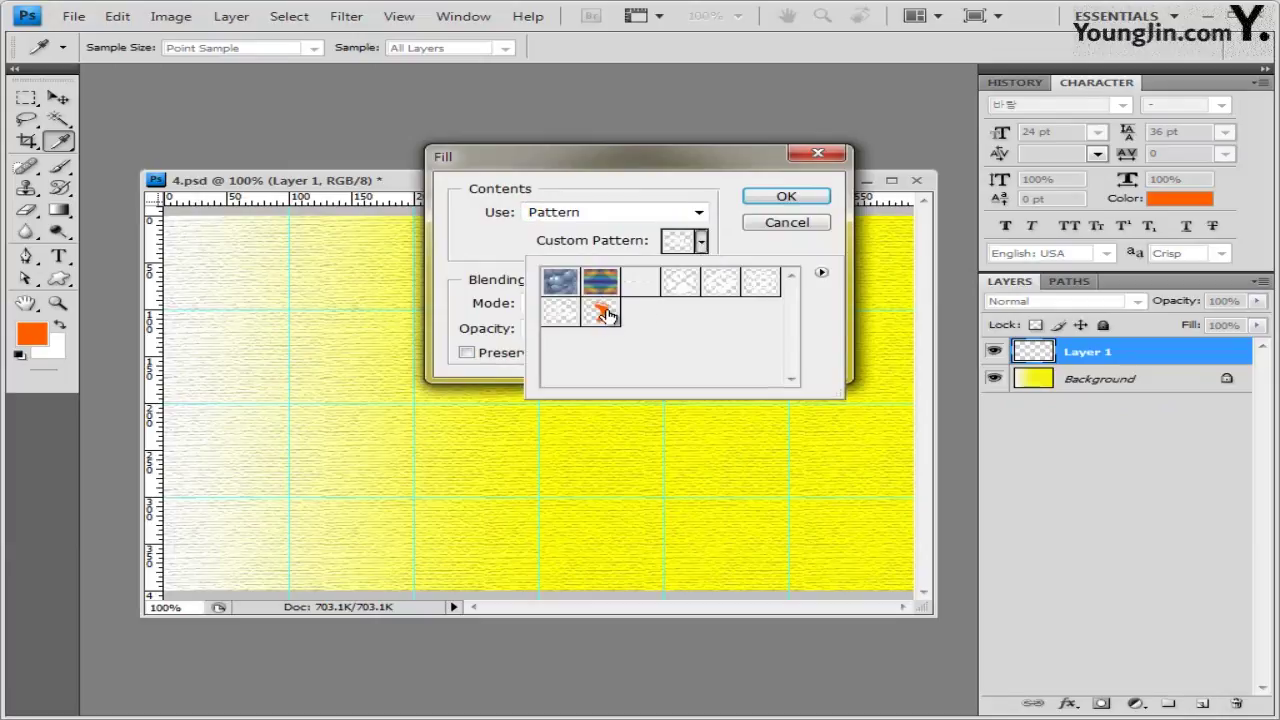
{"action": "left_click", "coordinate": [604, 316]}
{"action": "left_click", "coordinate": [731, 203]}
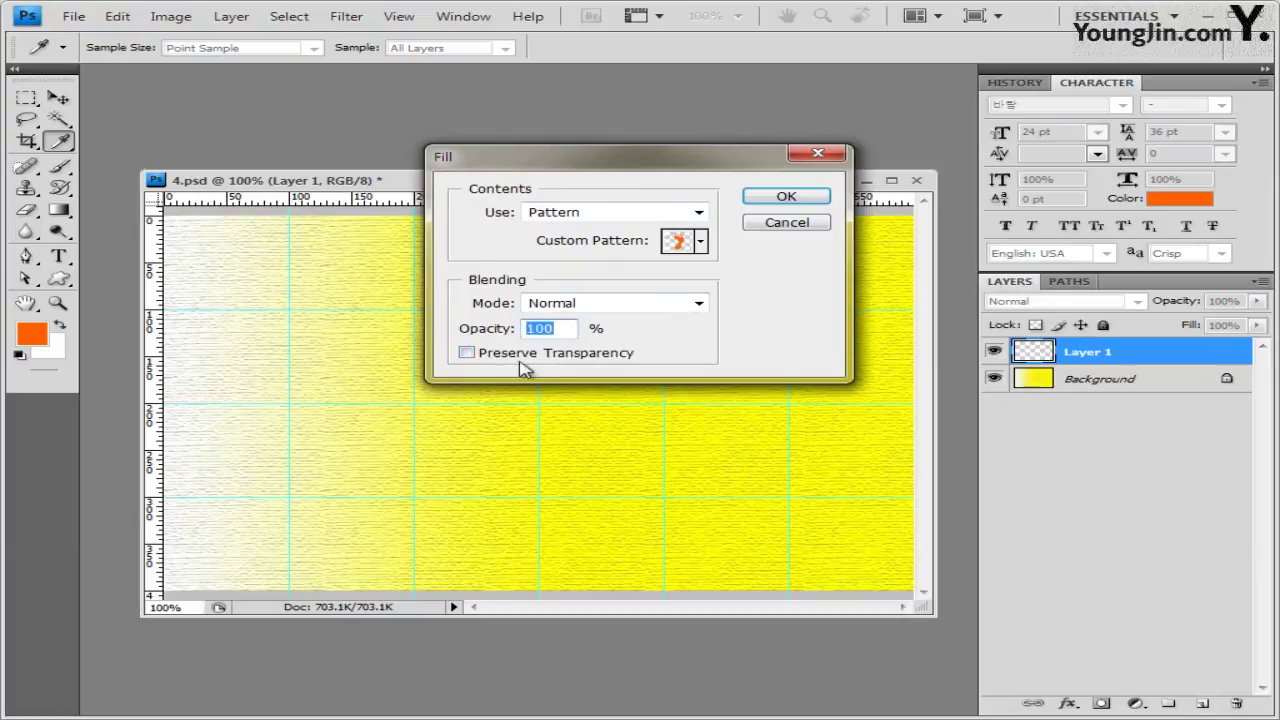
{"action": "left_click", "coordinate": [466, 354]}
{"action": "left_click", "coordinate": [466, 354]}
{"action": "left_click", "coordinate": [786, 197]}
{"action": "key", "text": "u"}
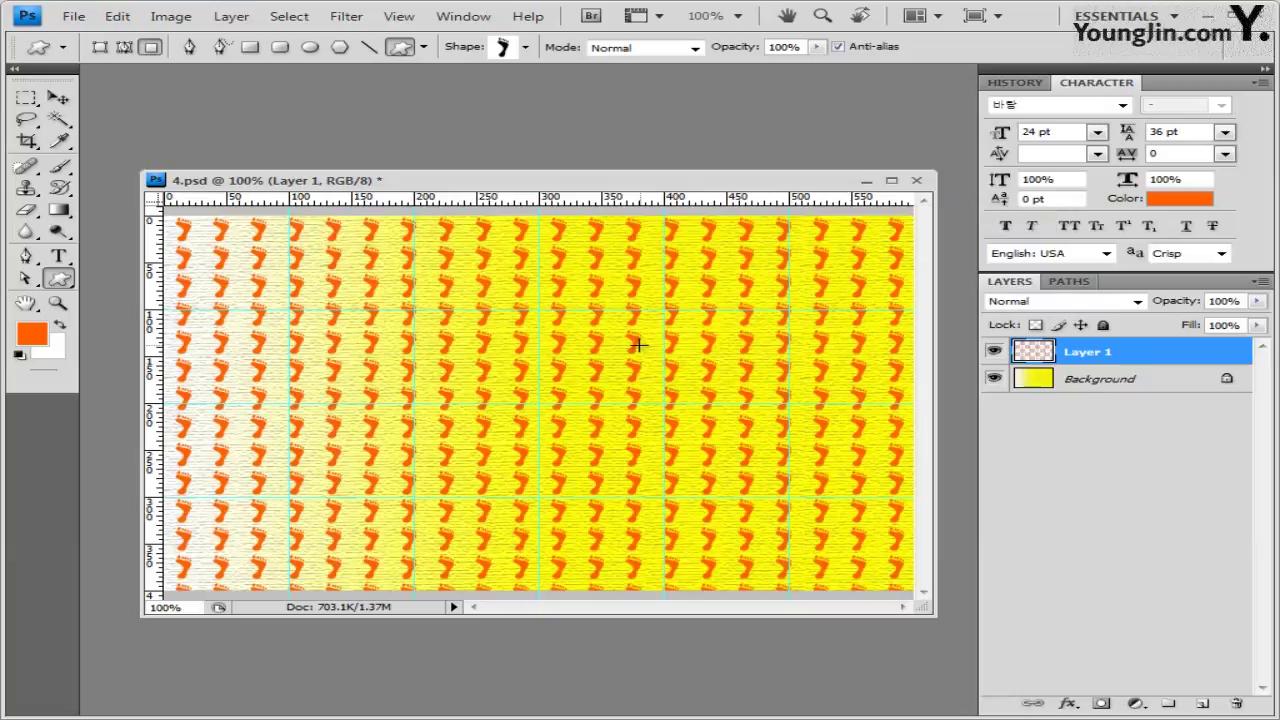
Set Layer 1's opacity to 80% and add a layer mask to it
{"action": "left_click", "coordinate": [1240, 302]}
{"action": "type", "text": "80"}
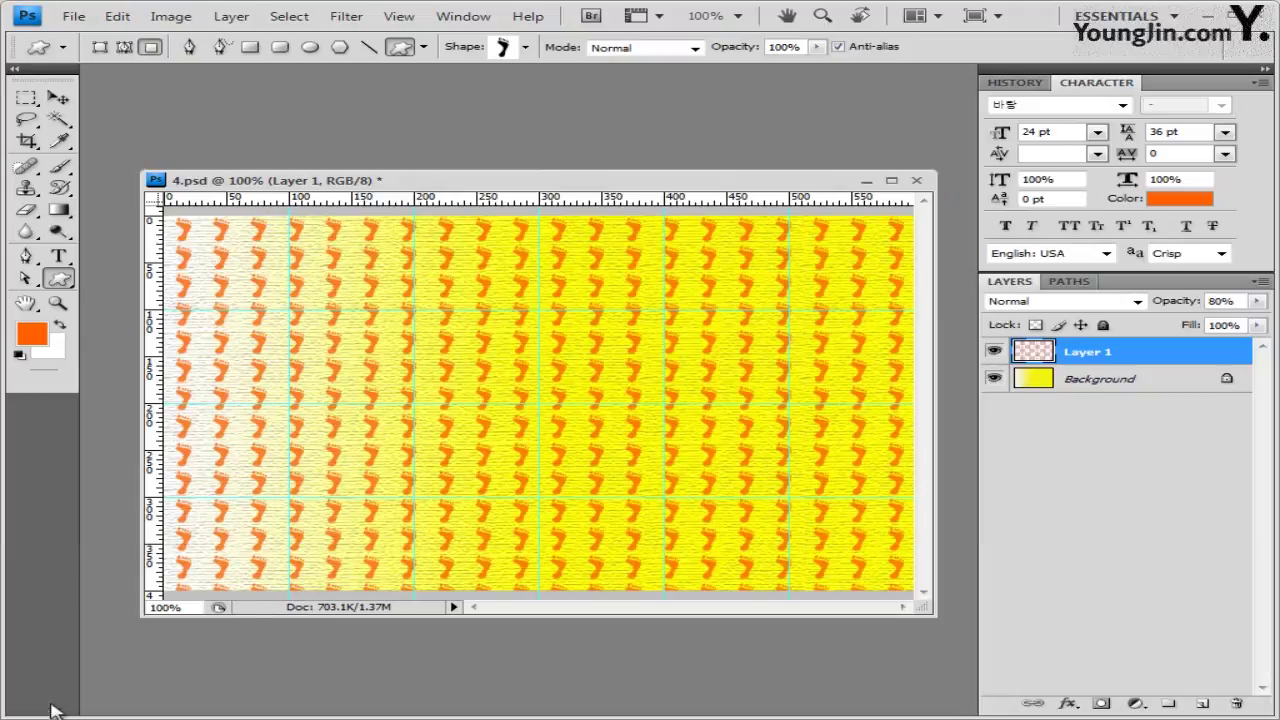
{"action": "left_click", "coordinate": [1099, 704]}
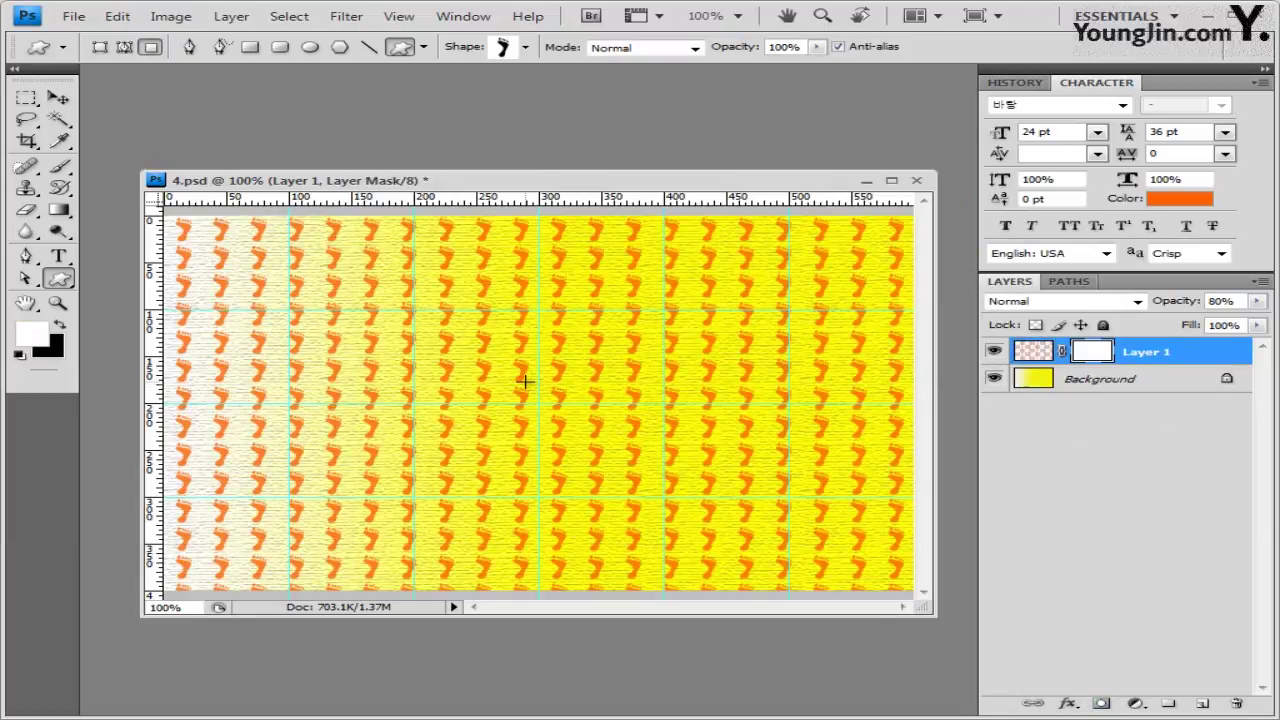
Apply a white-to-black radial gradient to Layer 1's mask, from the center of the canvas out toward its upper-right corner
{"action": "left_click", "coordinate": [62, 216]}
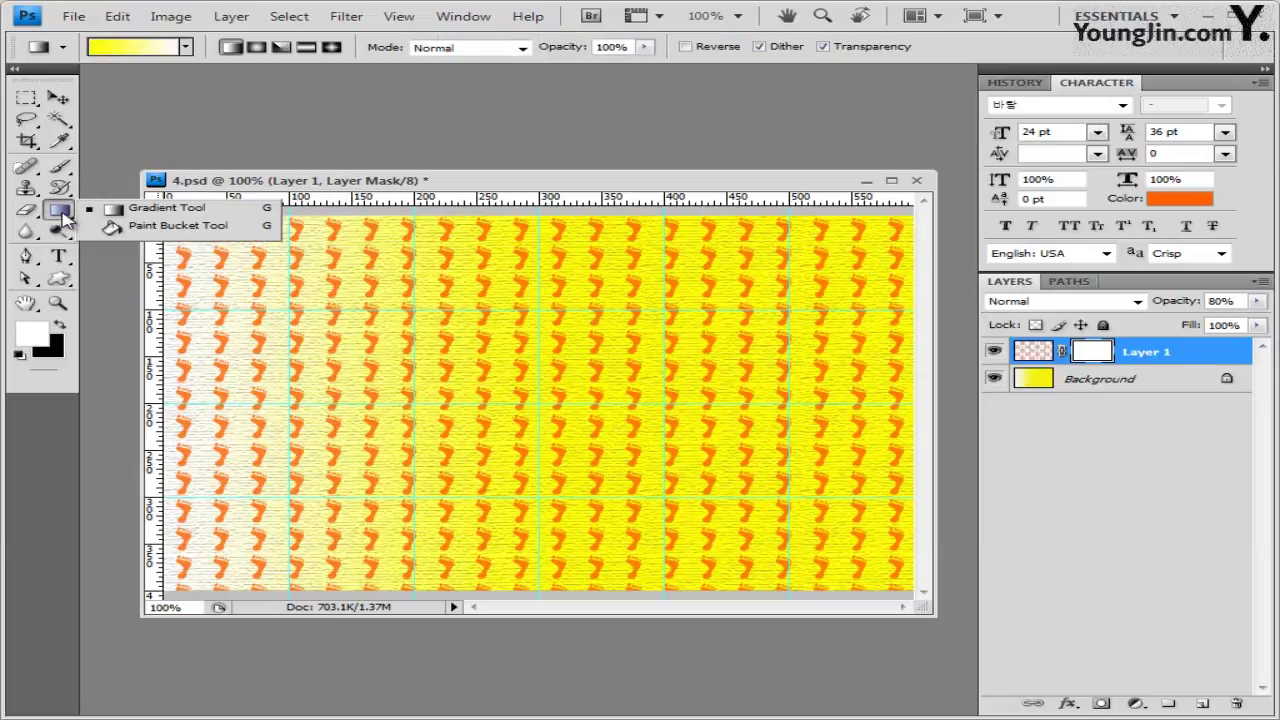
{"action": "left_click", "coordinate": [186, 47]}
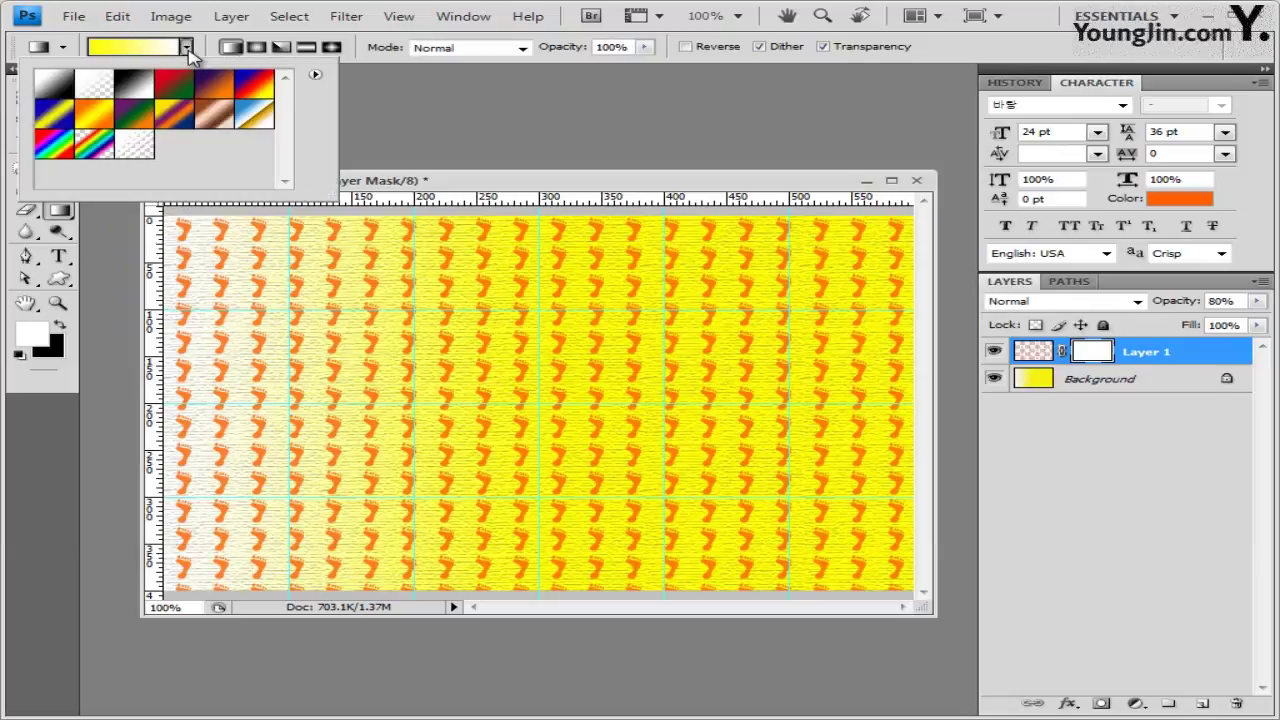
{"action": "left_click", "coordinate": [55, 85]}
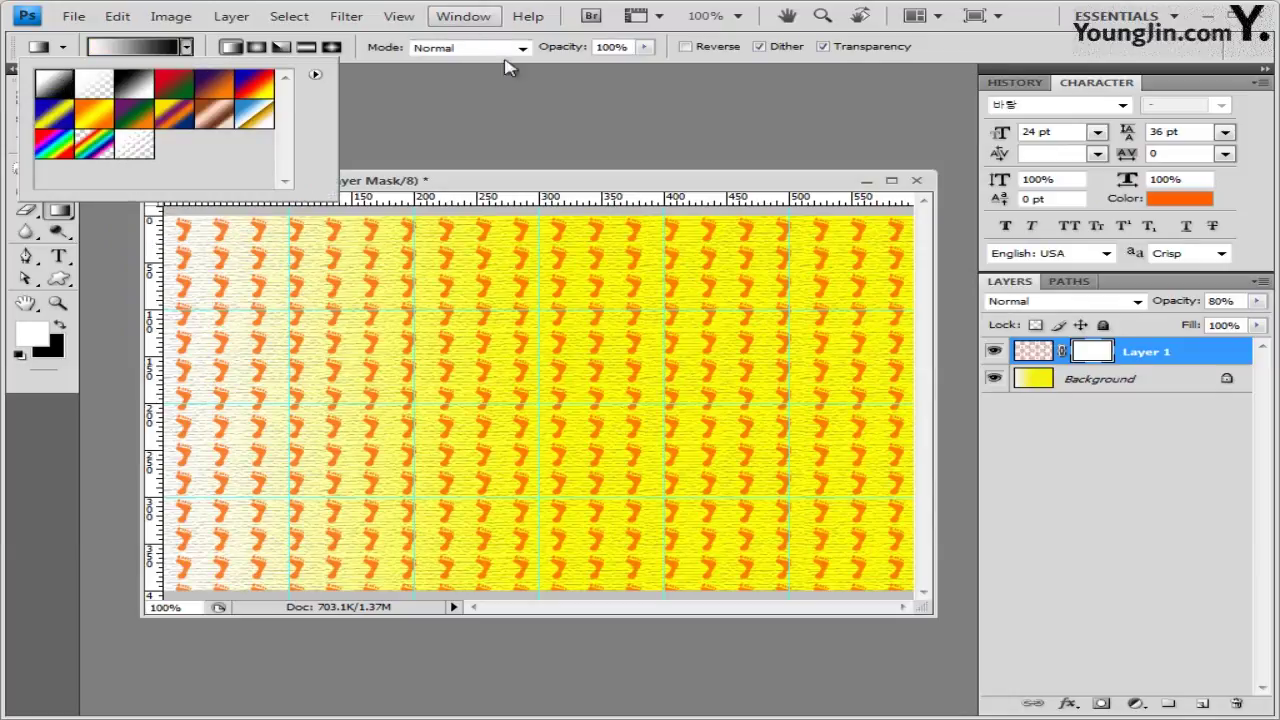
{"action": "left_click", "coordinate": [540, 180]}
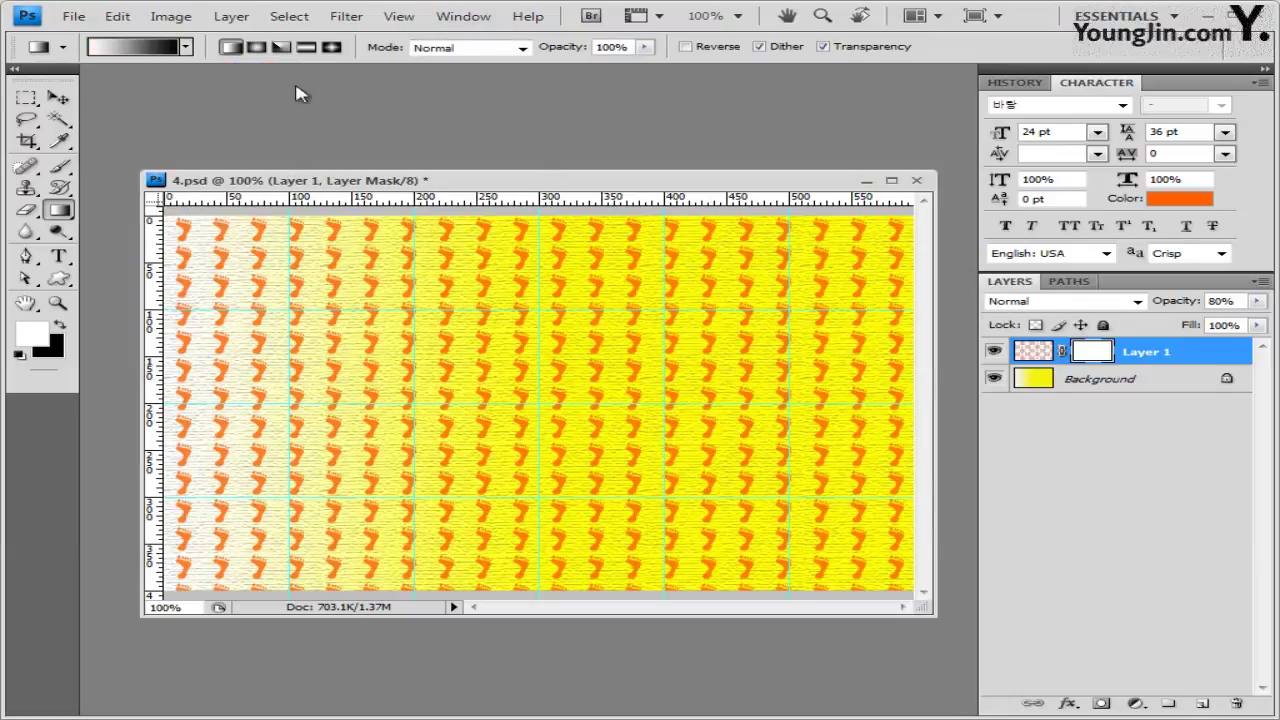
{"action": "left_click", "coordinate": [258, 47]}
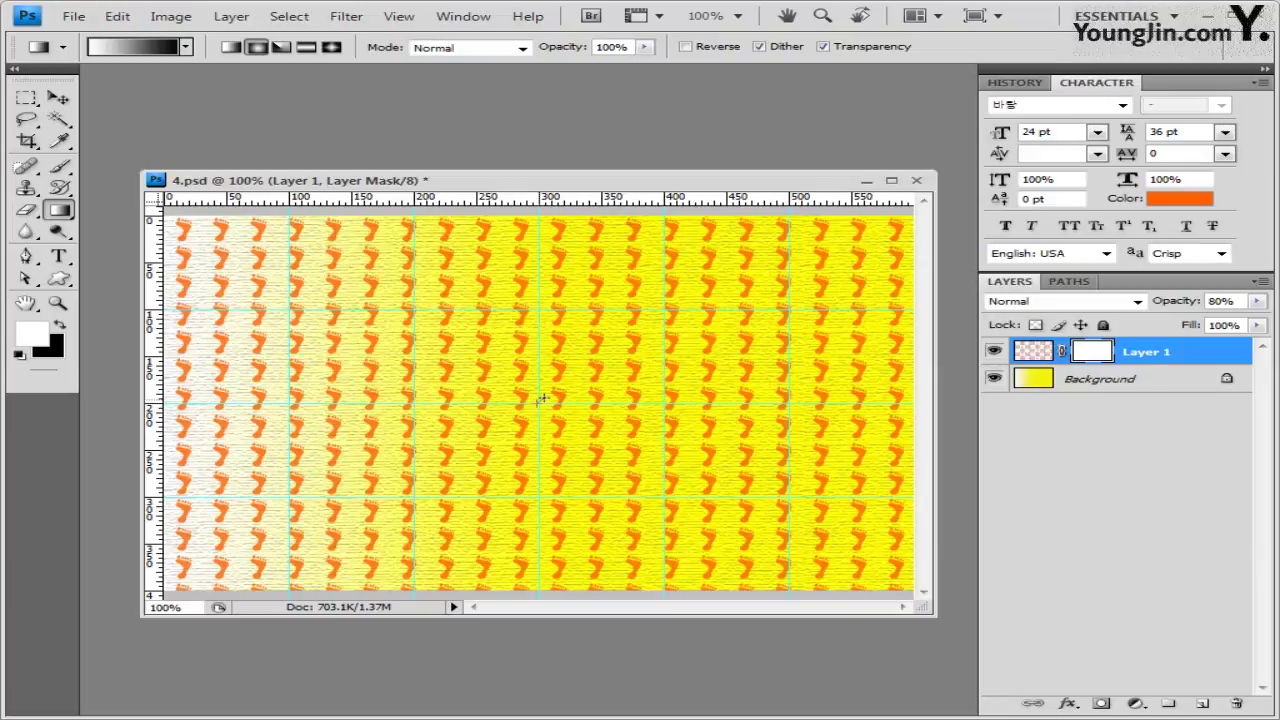
{"action": "mouse_move", "coordinate": [541, 400]}
{"action": "left_mouse_down"}
{"action": "mouse_move", "coordinate": [730, 314]}
{"action": "mouse_move", "coordinate": [802, 229]}
{"action": "left_mouse_up"}
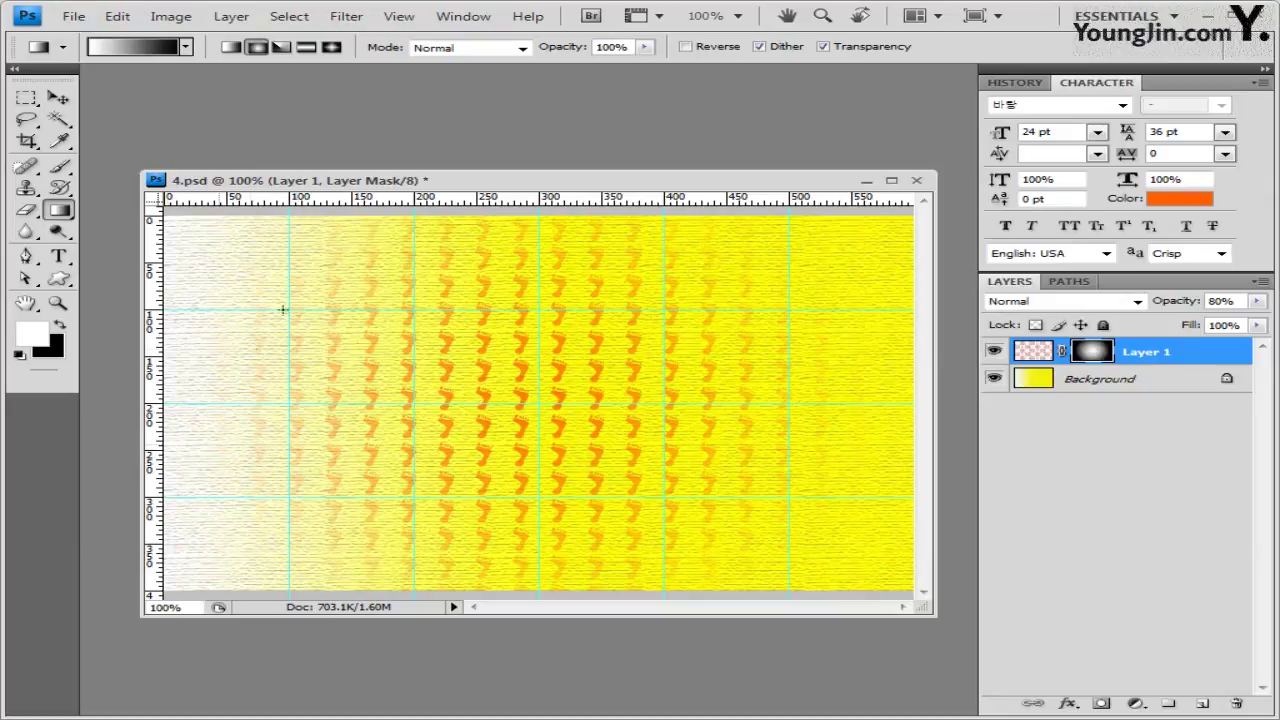
Set the Pen tool to draw shape layers with no style and choose the color 996666
{"action": "left_click_drag", "start_coordinate": [931, 611], "coordinate": [943, 633]}
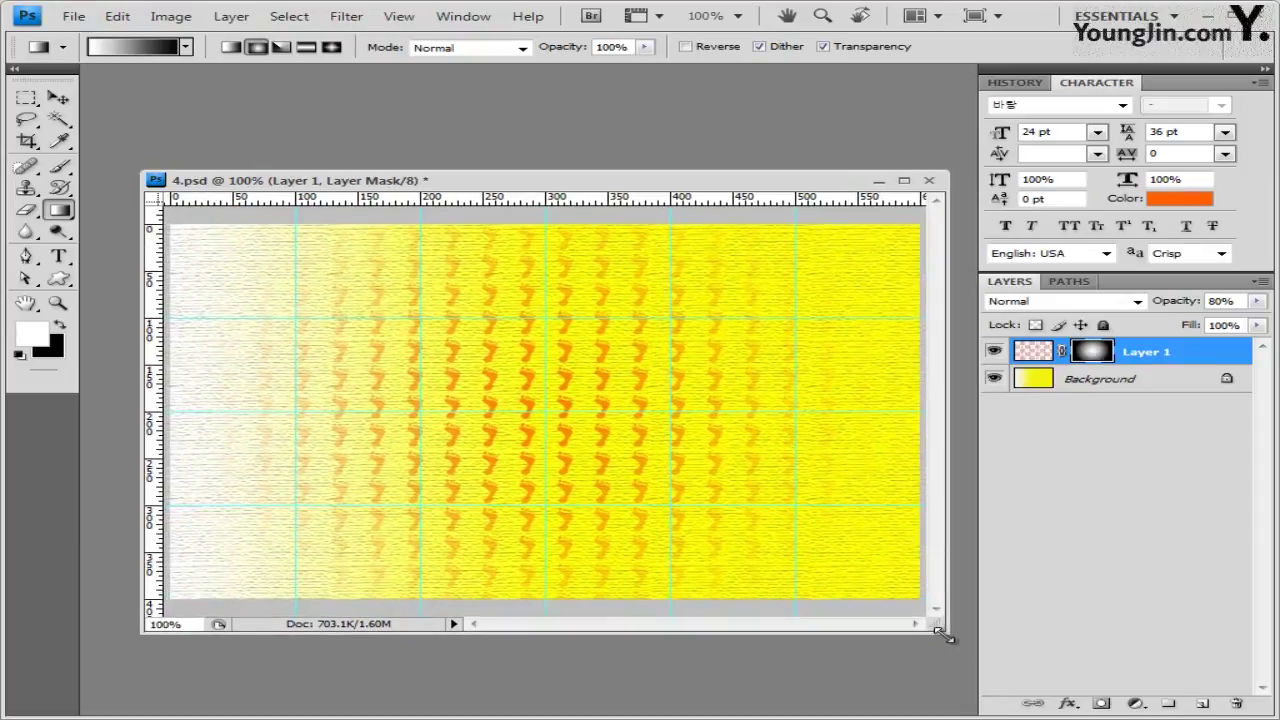
{"action": "left_click", "coordinate": [27, 257]}
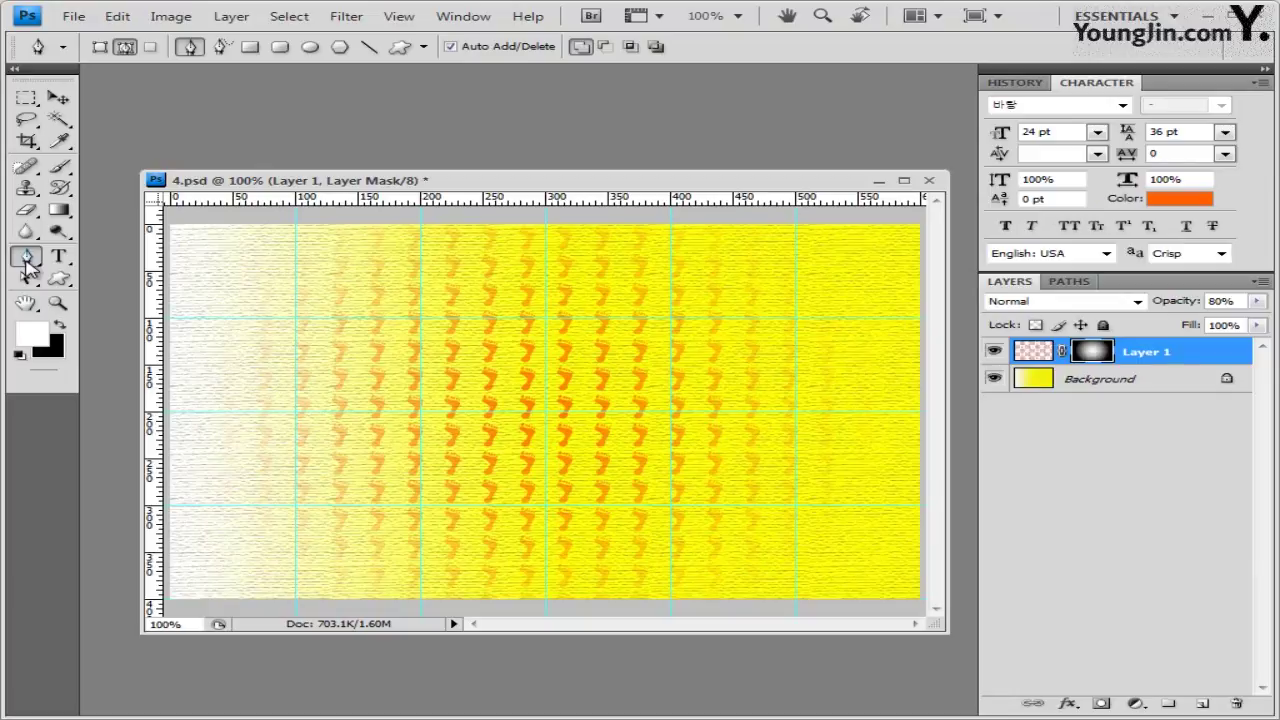
{"action": "left_click", "coordinate": [100, 48]}
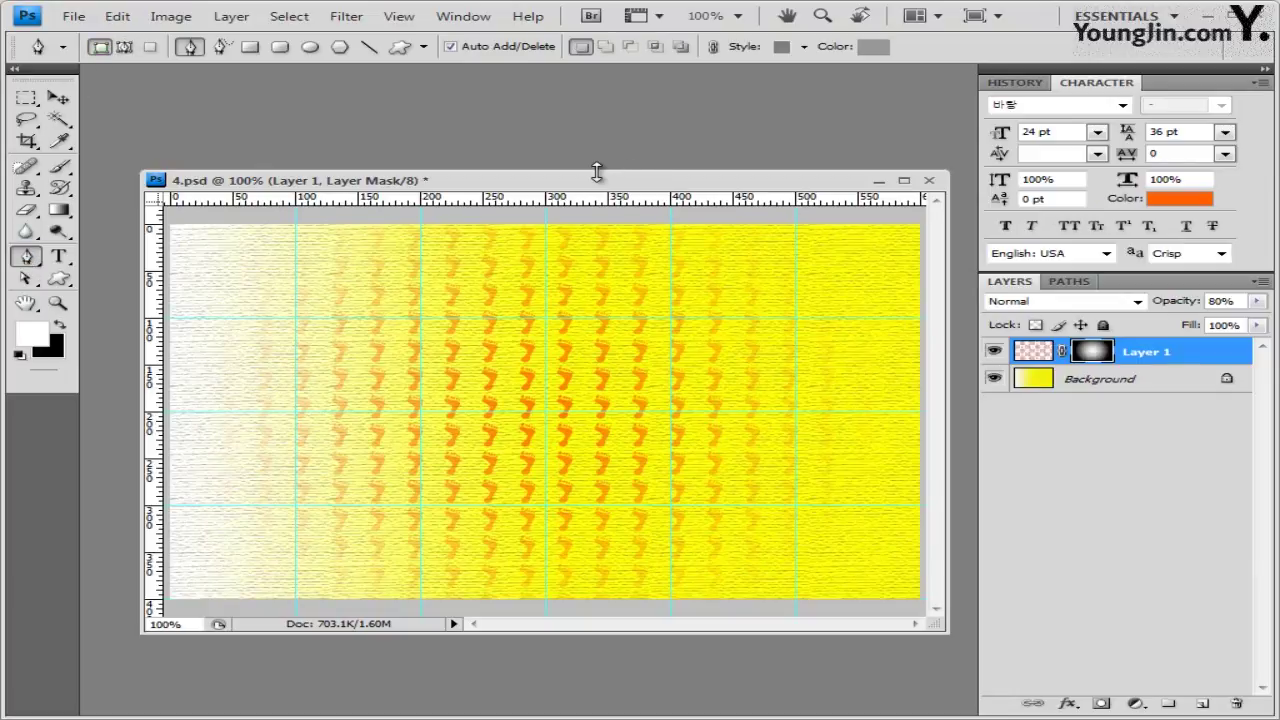
{"action": "left_click_drag", "start_coordinate": [596, 172], "coordinate": [598, 128]}
{"action": "left_click", "coordinate": [805, 47]}
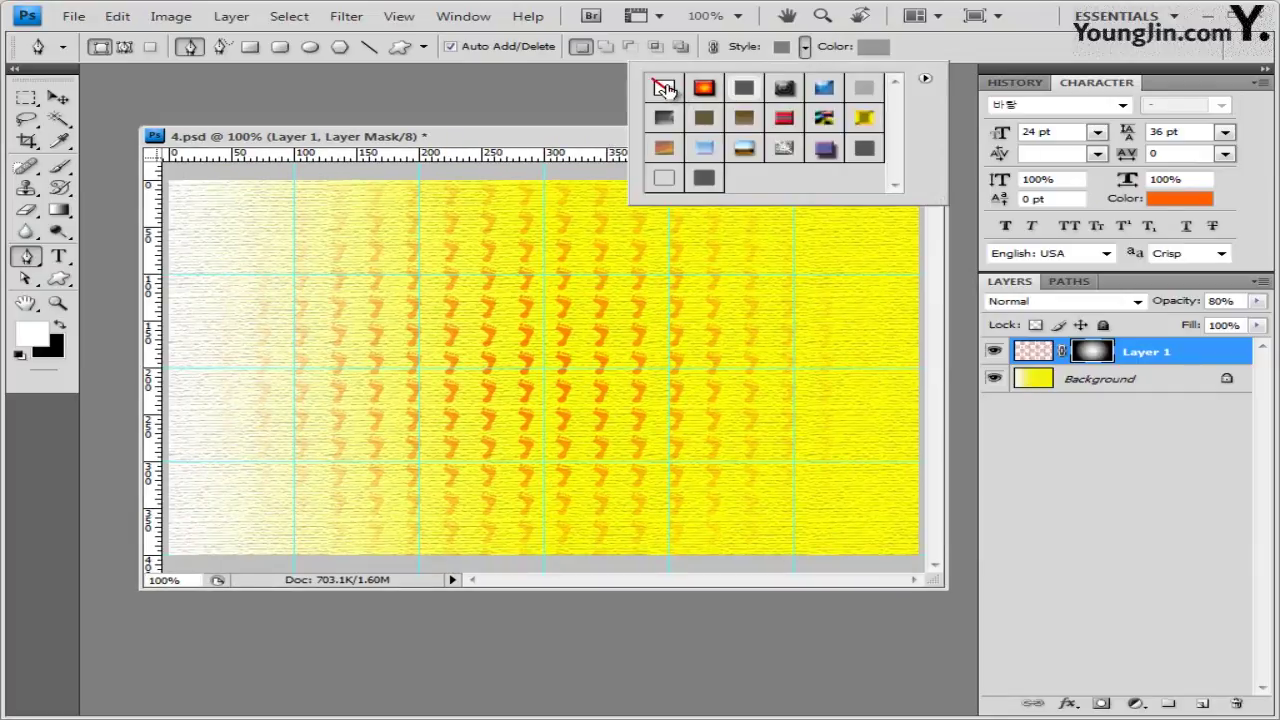
{"action": "left_click", "coordinate": [874, 47]}
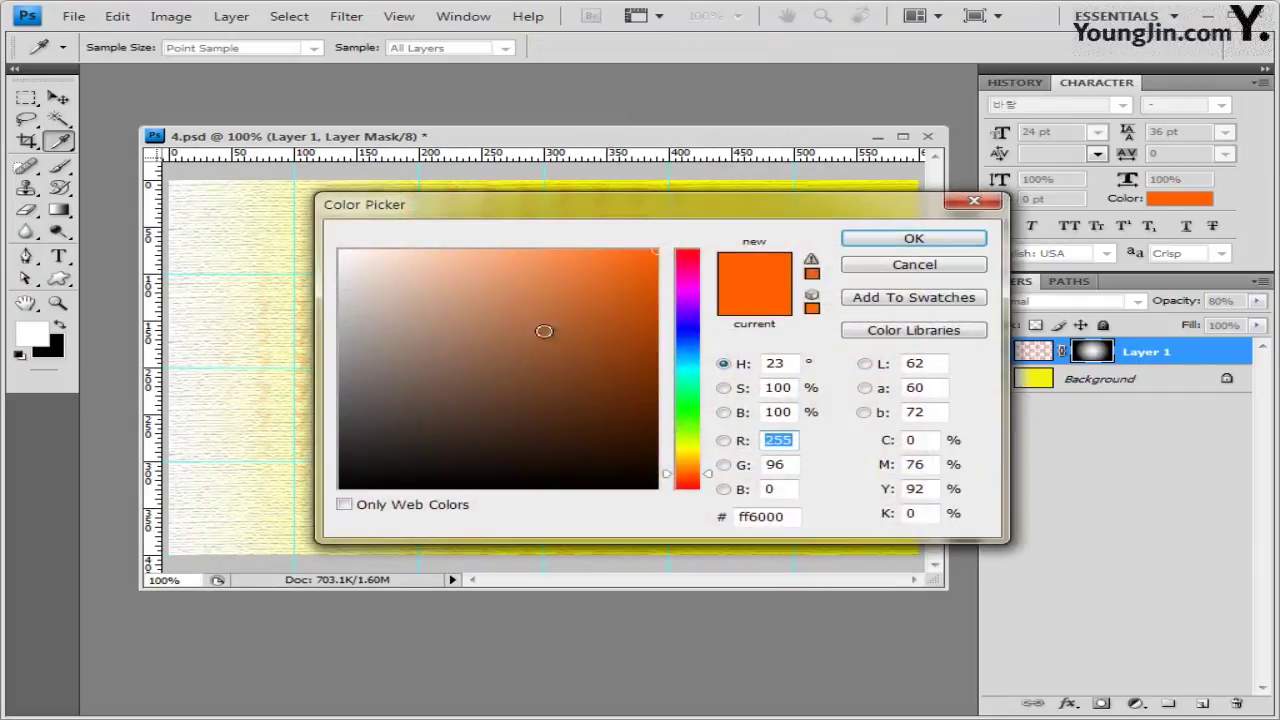
{"action": "left_click", "coordinate": [760, 516]}
{"action": "type", "text": "996666"}
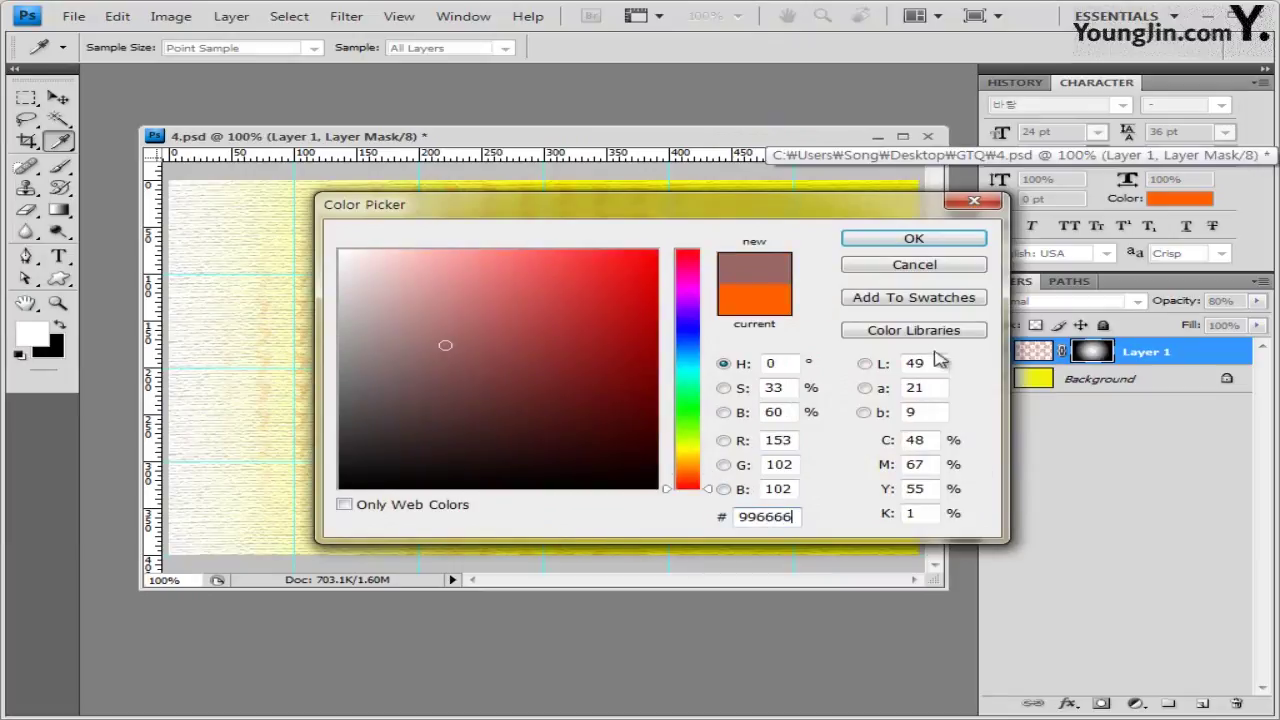
{"action": "left_click", "coordinate": [953, 243]}
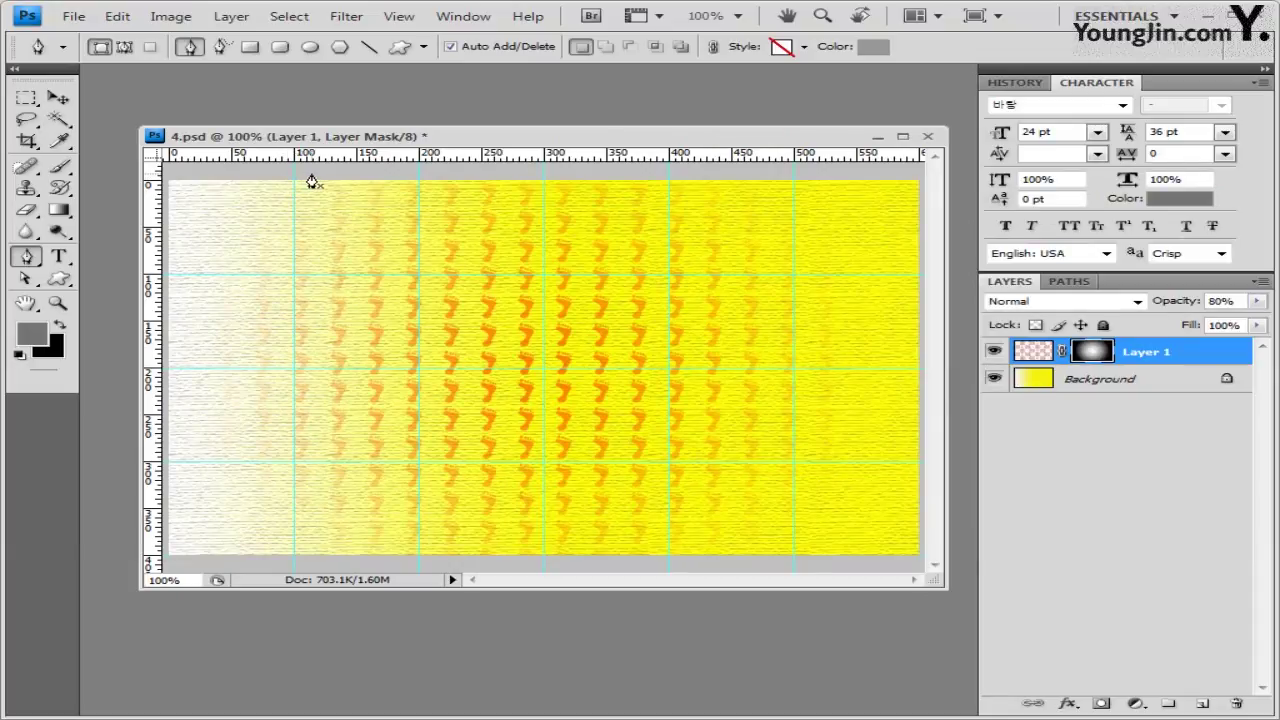
Draw an orange shape with a concave curved edge along the canvas's left side, and give it a 3 px black outside stroke and a drop shadow
{"action": "left_click", "coordinate": [312, 181]}
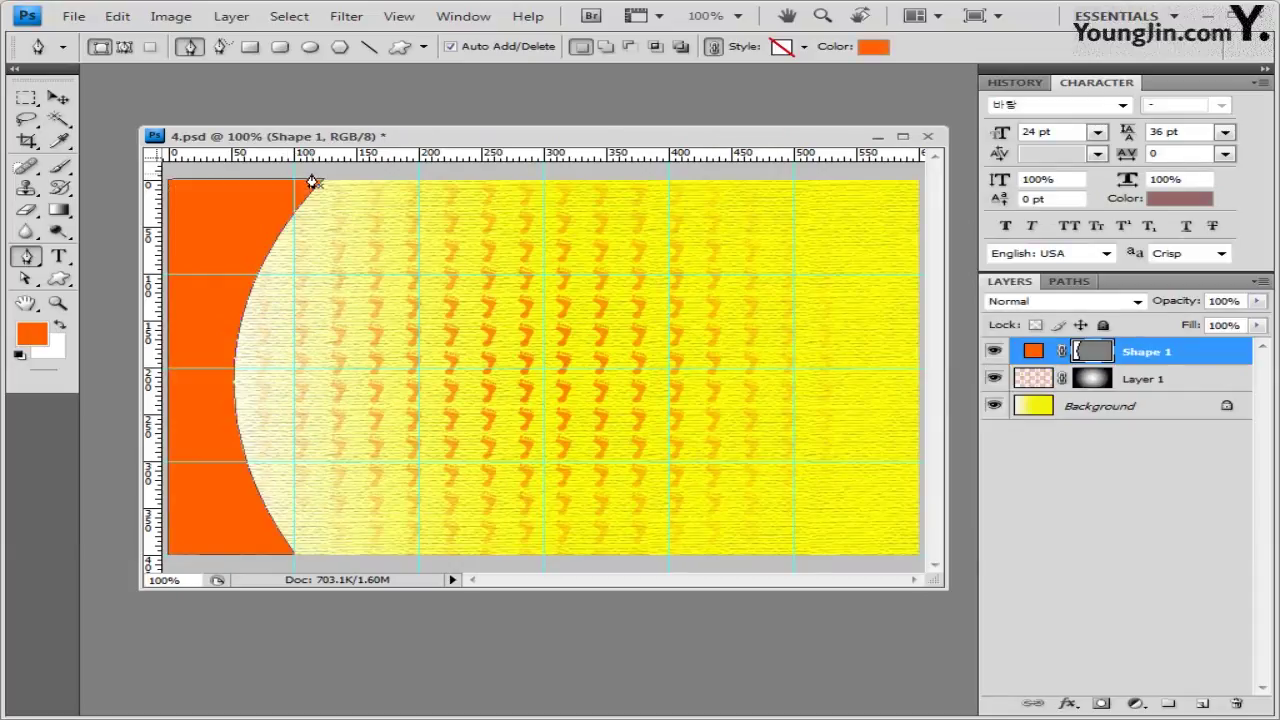
{"action": "left_click", "coordinate": [1070, 704]}
{"action": "left_click", "coordinate": [1088, 689]}
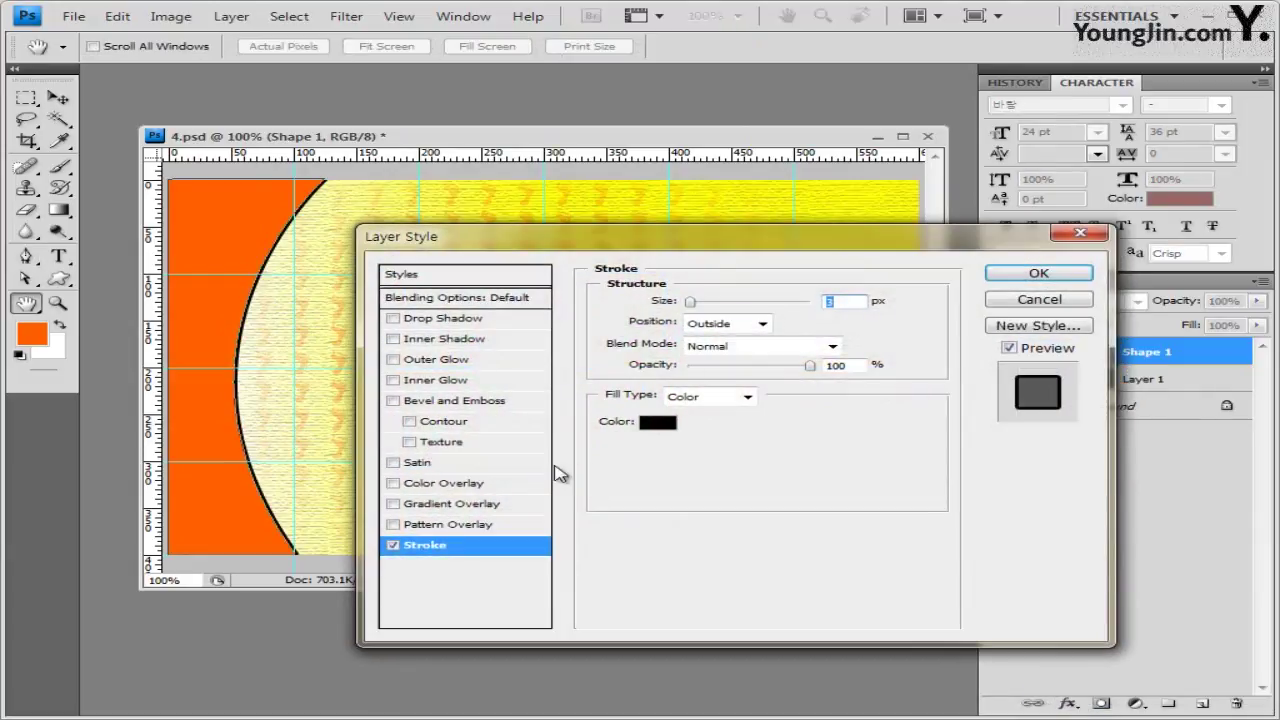
{"action": "left_click", "coordinate": [660, 424]}
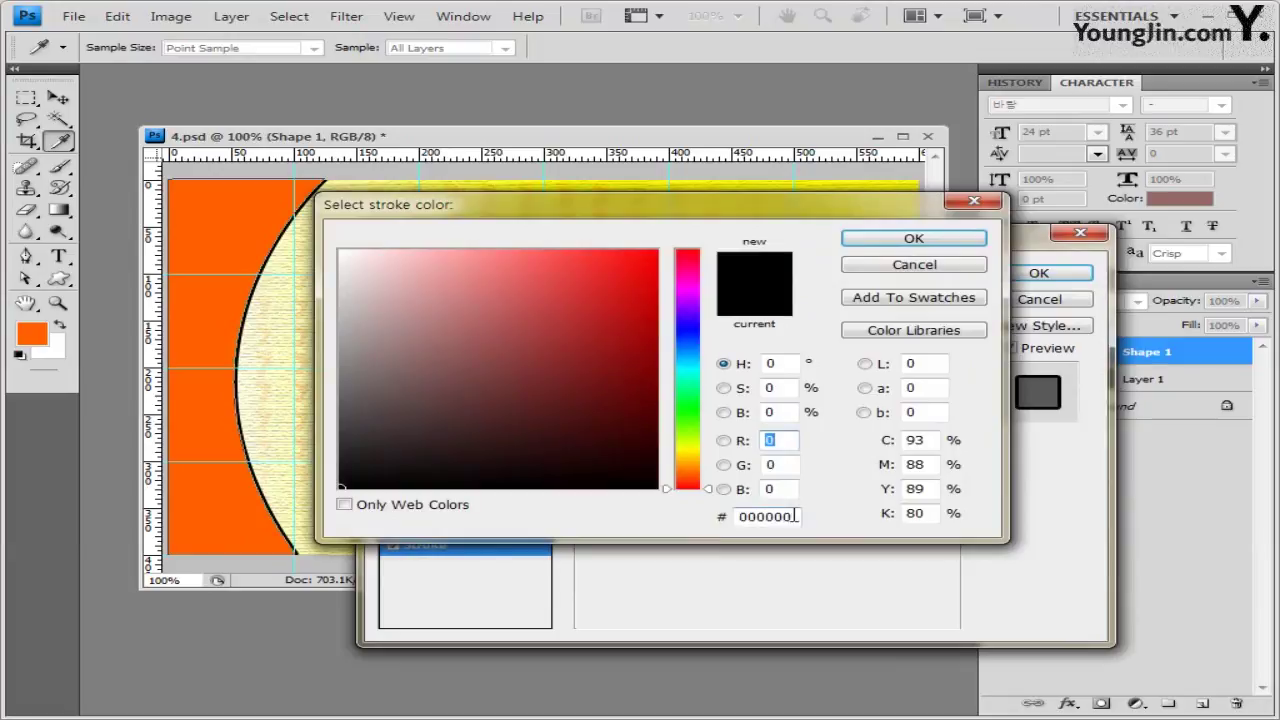
{"action": "left_click", "coordinate": [913, 239]}
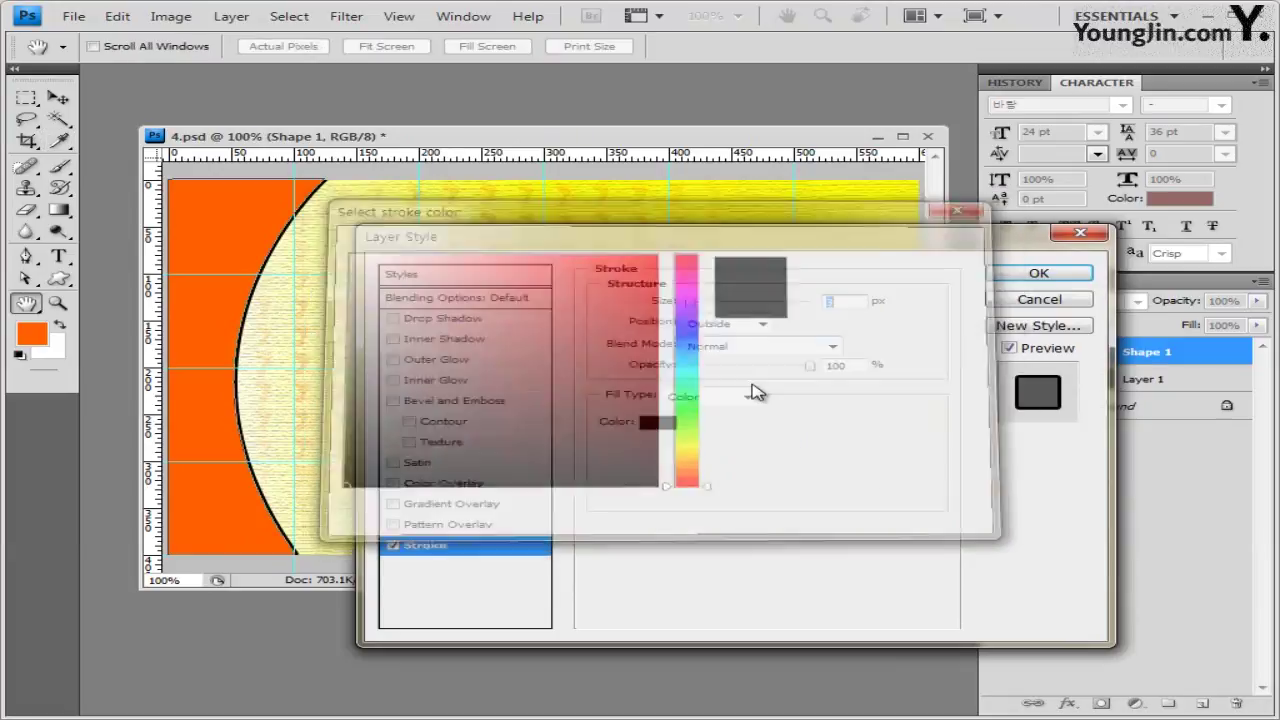
{"action": "left_click", "coordinate": [474, 318]}
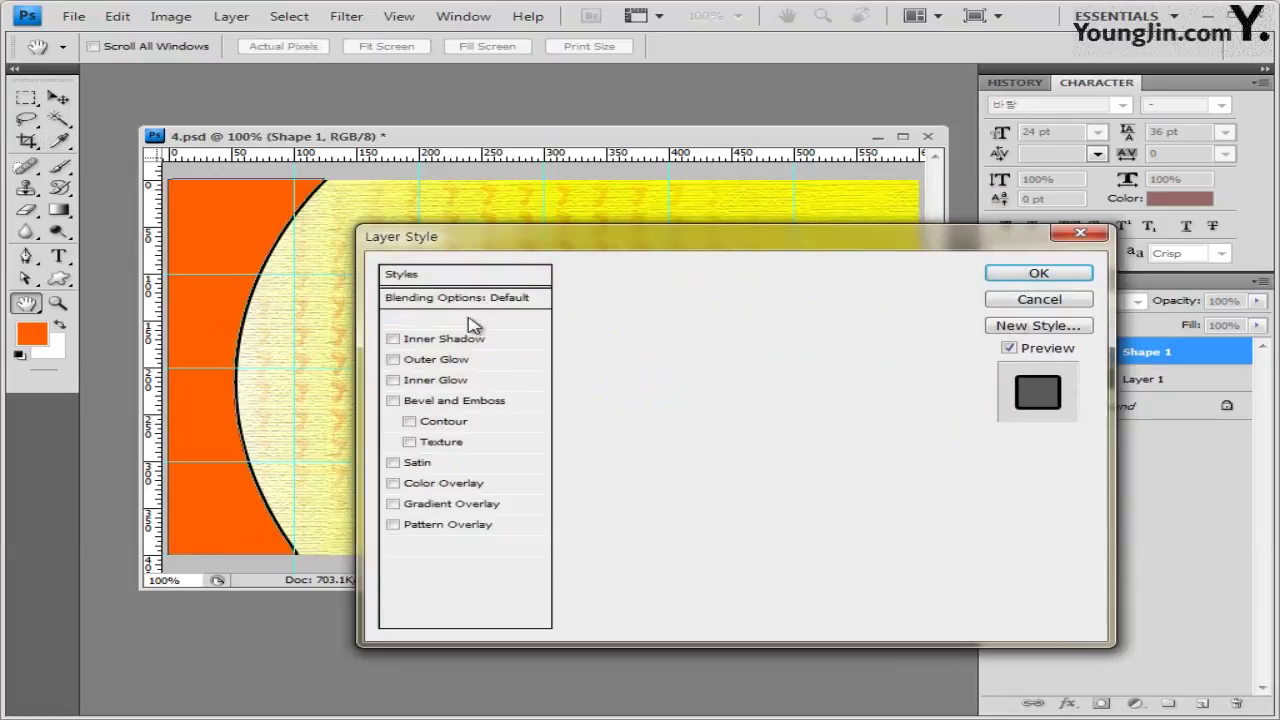
{"action": "left_click", "coordinate": [1043, 278]}
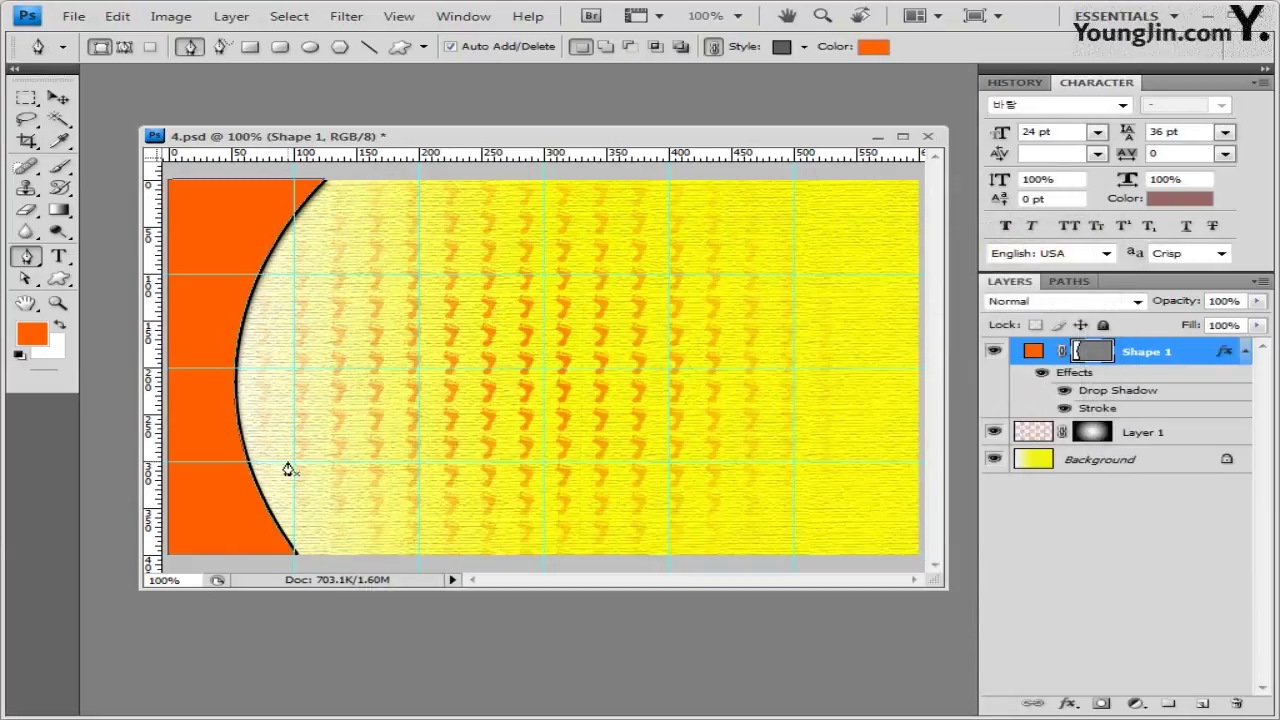
Move the upper end point of Shape 1's curve right along the canvas's top edge to about 165 px
{"action": "key", "text": "a"}
{"action": "left_click", "coordinate": [286, 466]}
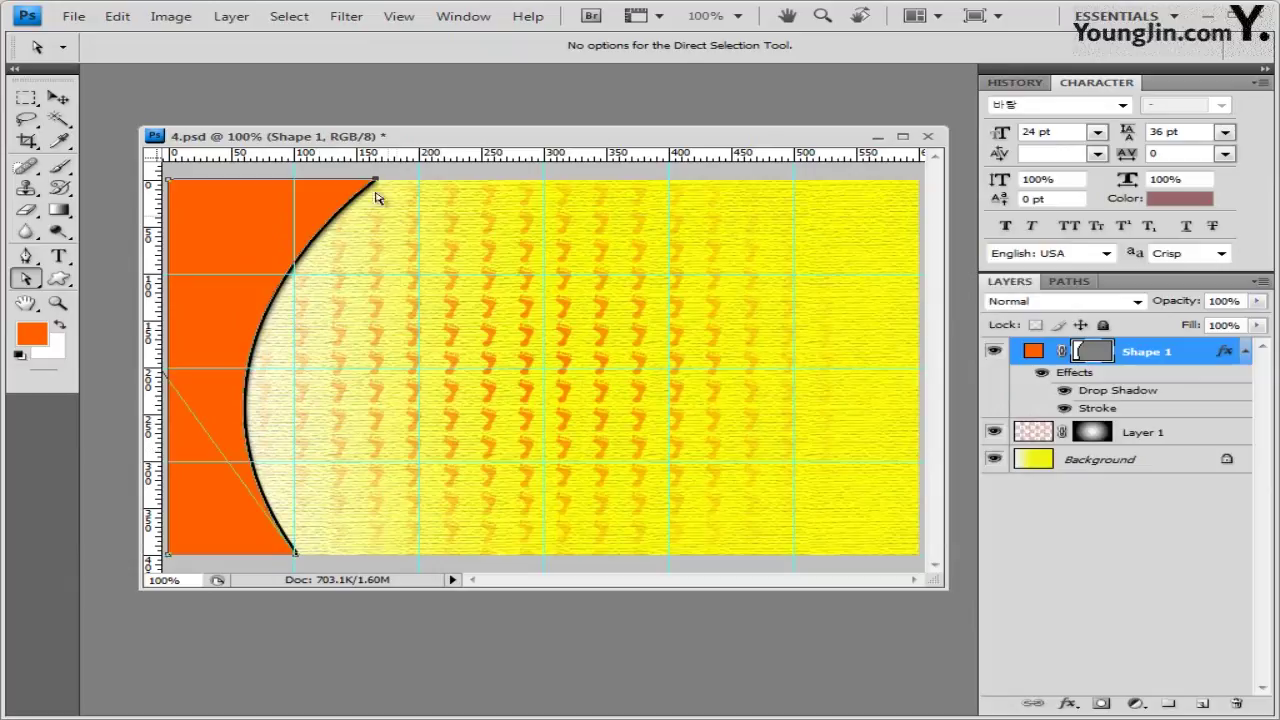
Start a second pen shape layer with an inner curve from the top edge at about 125 px to the bottom edge at about 100 px
{"action": "left_click", "coordinate": [26, 256]}
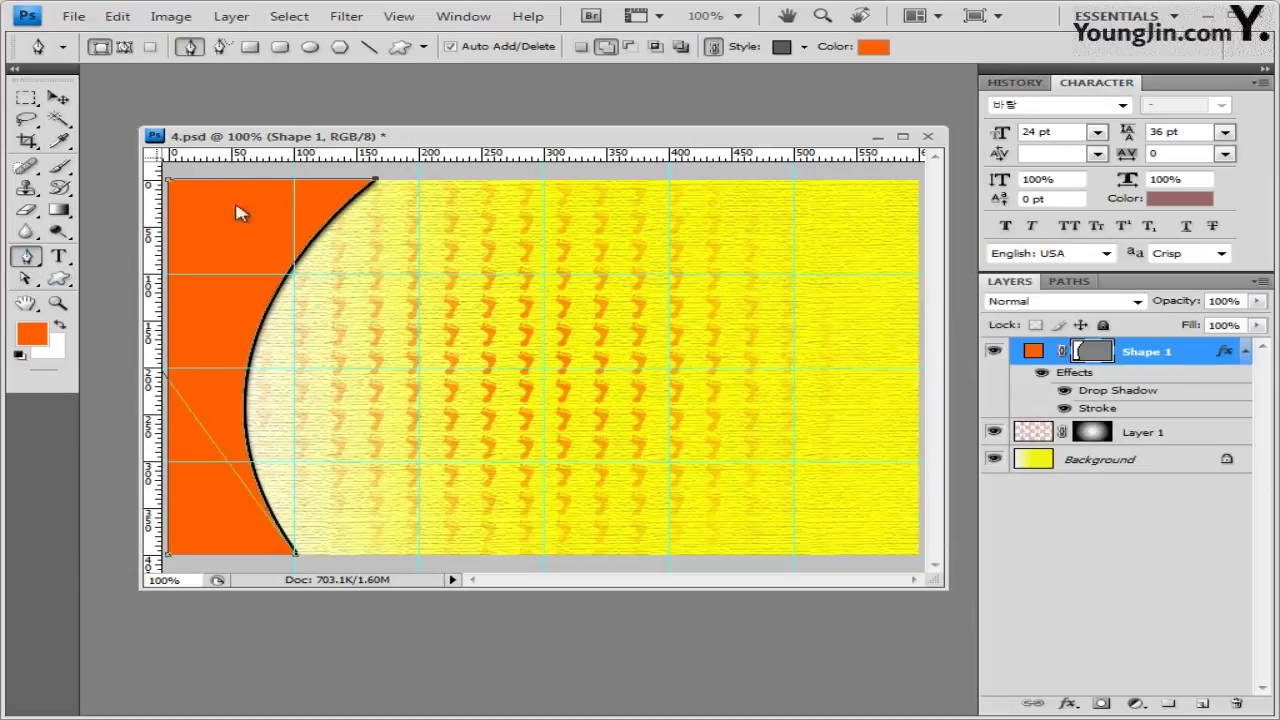
{"action": "left_click", "coordinate": [329, 181]}
{"action": "key", "text": "ctrl+j"}
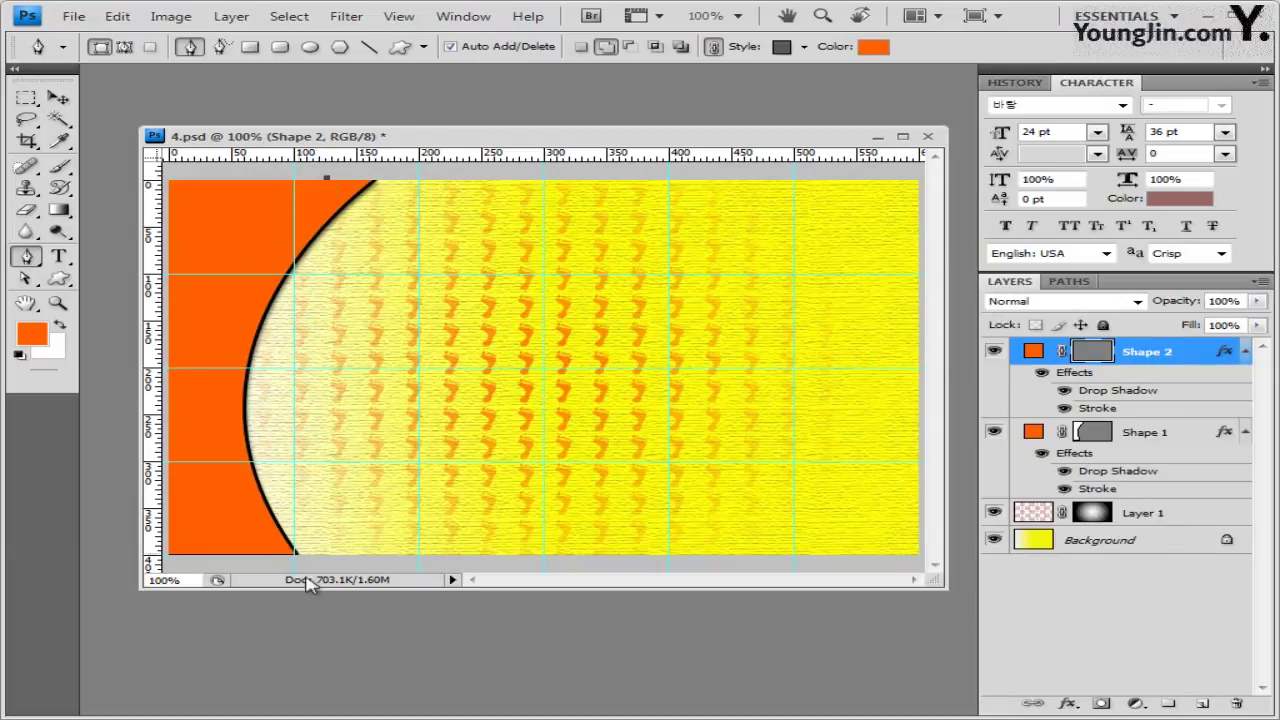
{"action": "mouse_move", "coordinate": [296, 558]}
{"action": "left_mouse_down"}
{"action": "mouse_move", "coordinate": [430, 715]}
{"action": "mouse_move", "coordinate": [288, 591]}
{"action": "mouse_move", "coordinate": [305, 565]}
{"action": "left_mouse_up"}
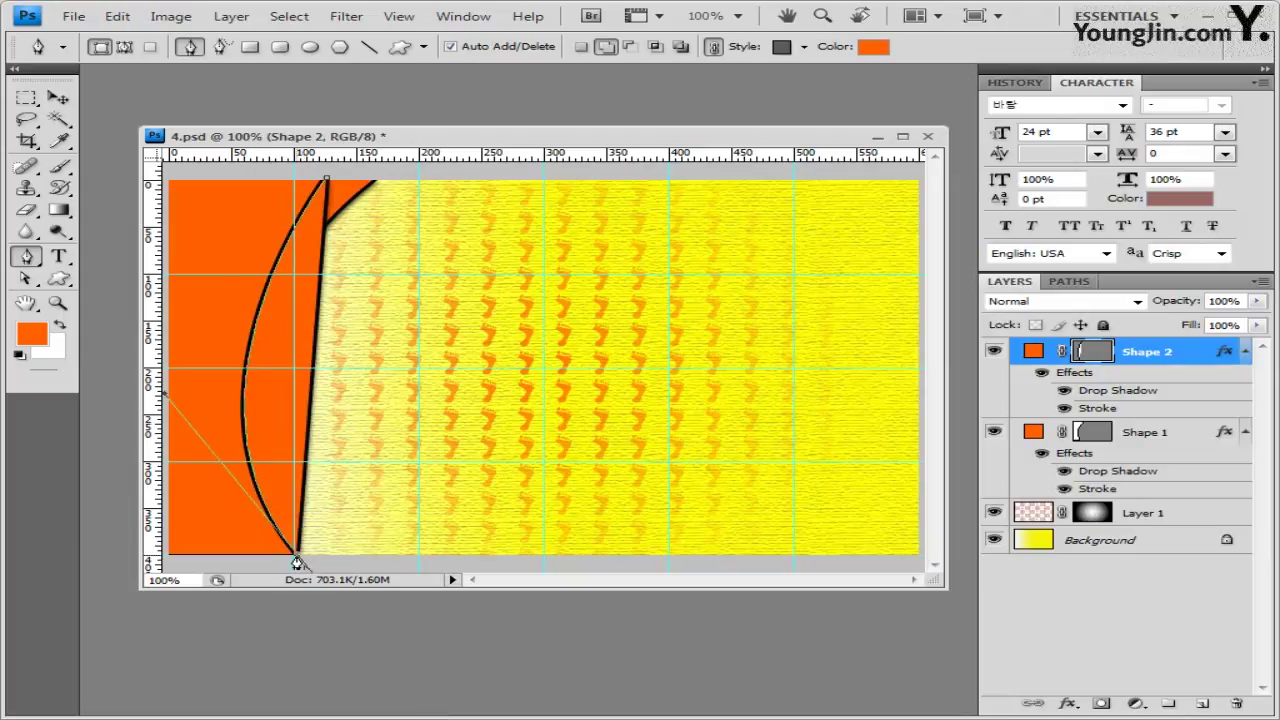
{"action": "left_click_drag", "start_coordinate": [296, 560], "coordinate": [295, 556]}
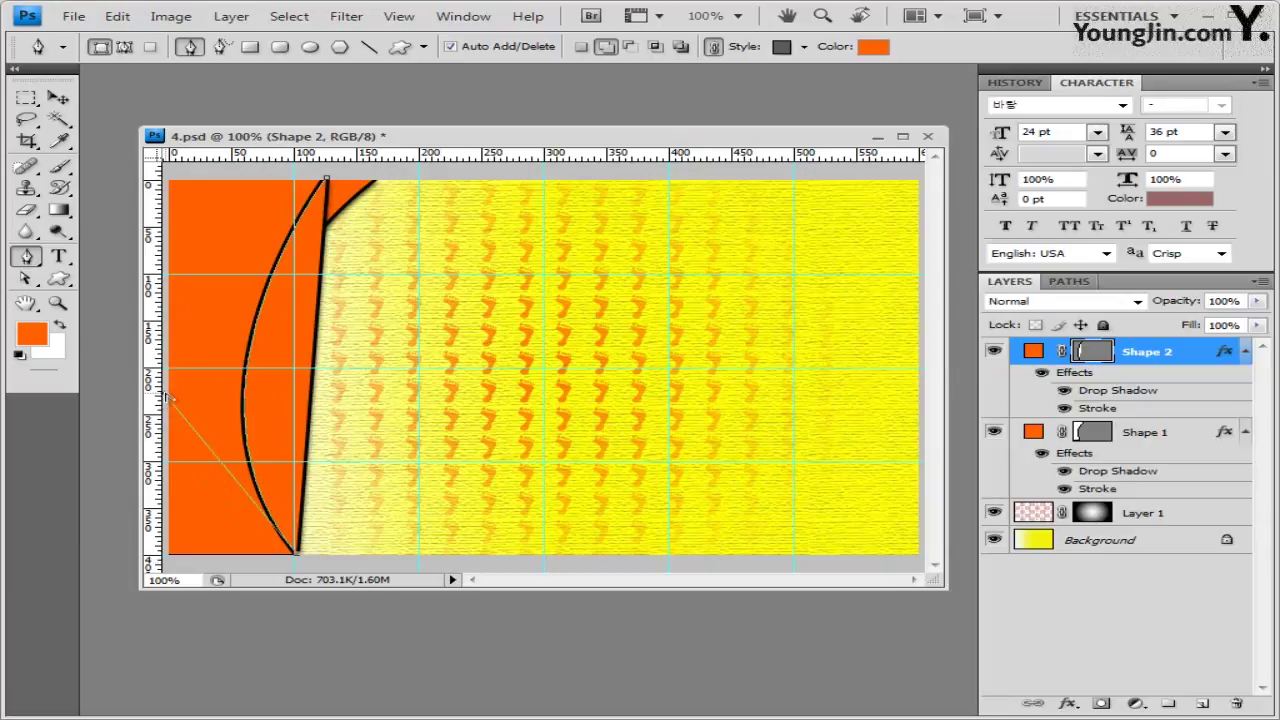
{"action": "left_click_drag", "start_coordinate": [168, 397], "coordinate": [119, 344]}
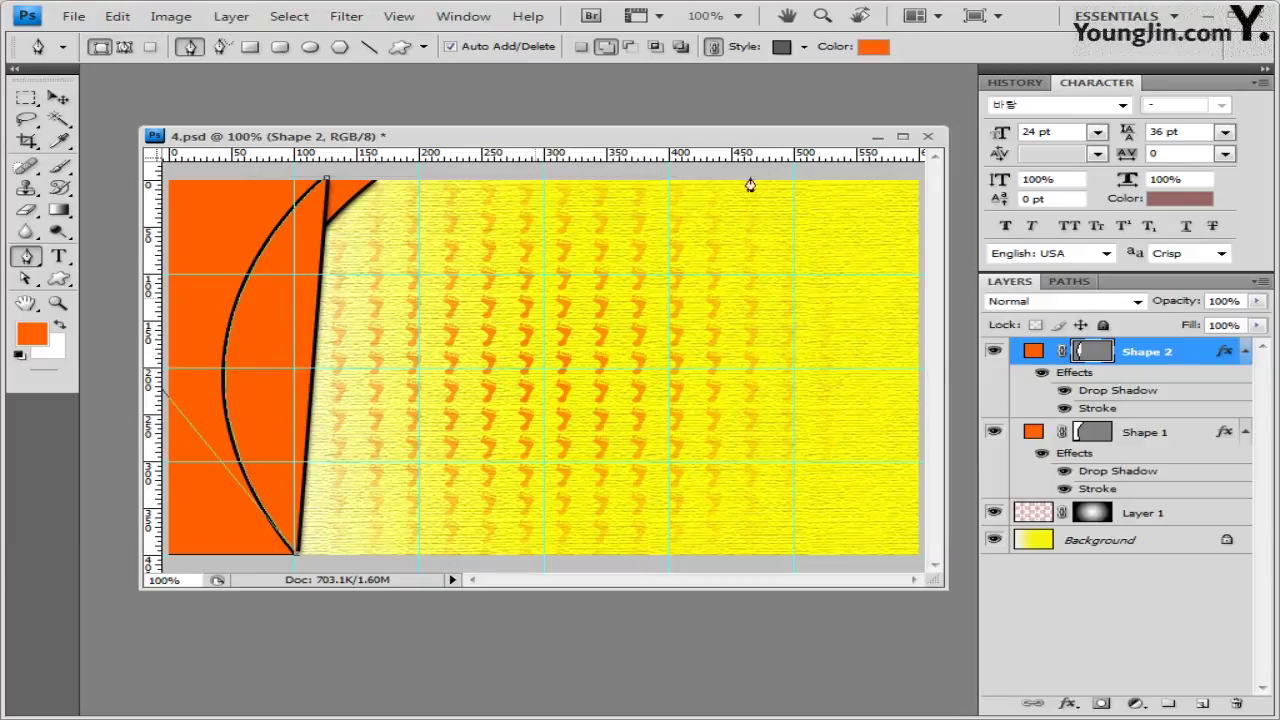
Remove the layer style from Shape 2 and set its opacity to 32%
{"action": "left_click", "coordinate": [804, 47]}
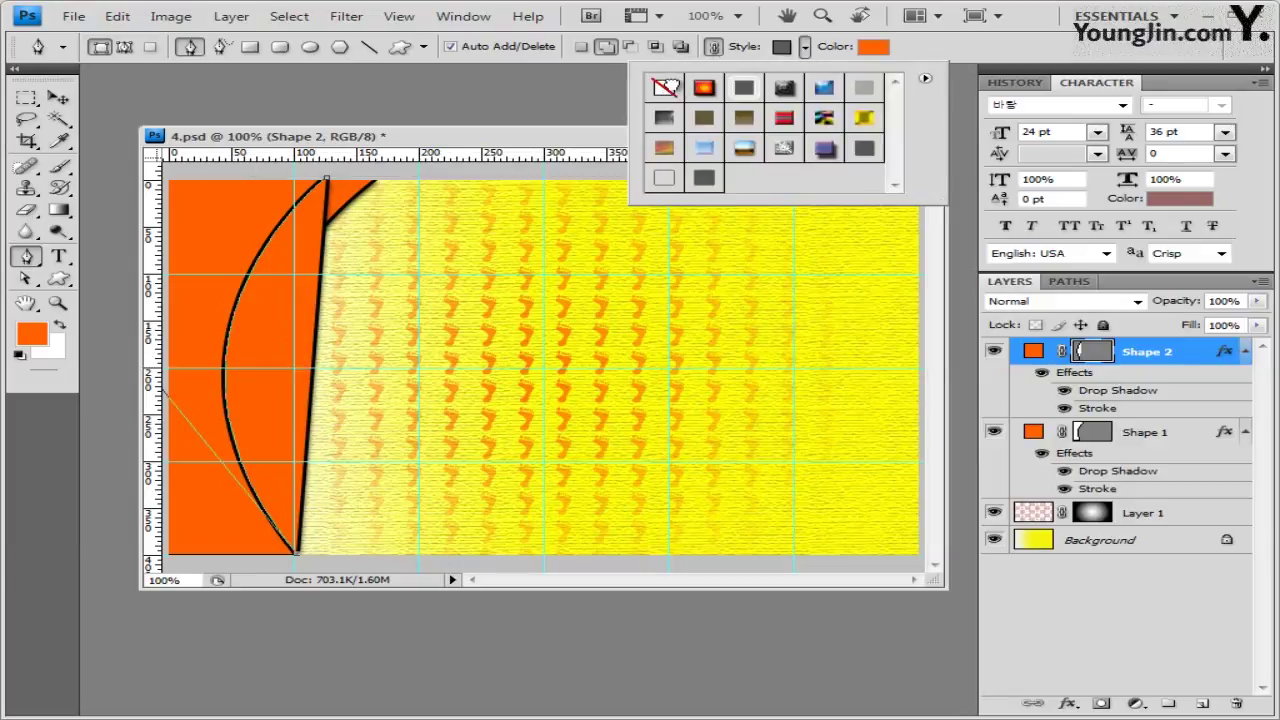
{"action": "left_click", "coordinate": [666, 88]}
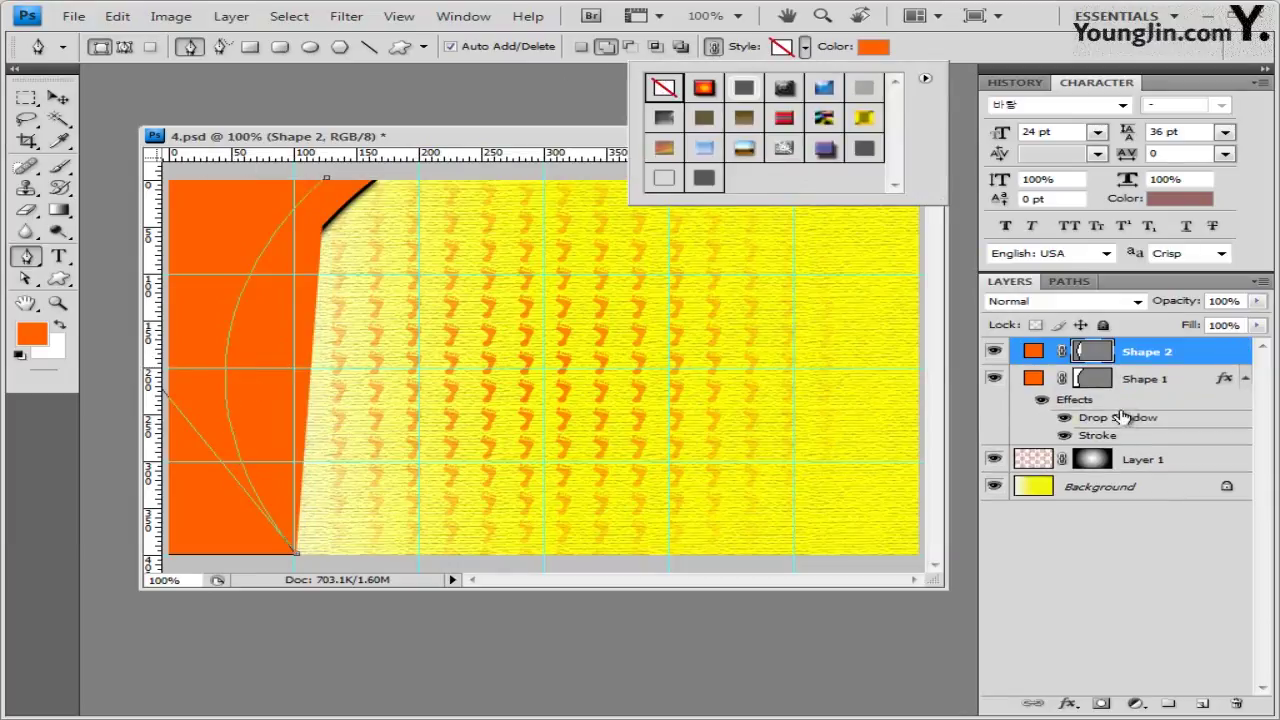
{"action": "left_click", "coordinate": [1257, 301]}
{"action": "left_click_drag", "start_coordinate": [1215, 330], "coordinate": [1174, 326]}
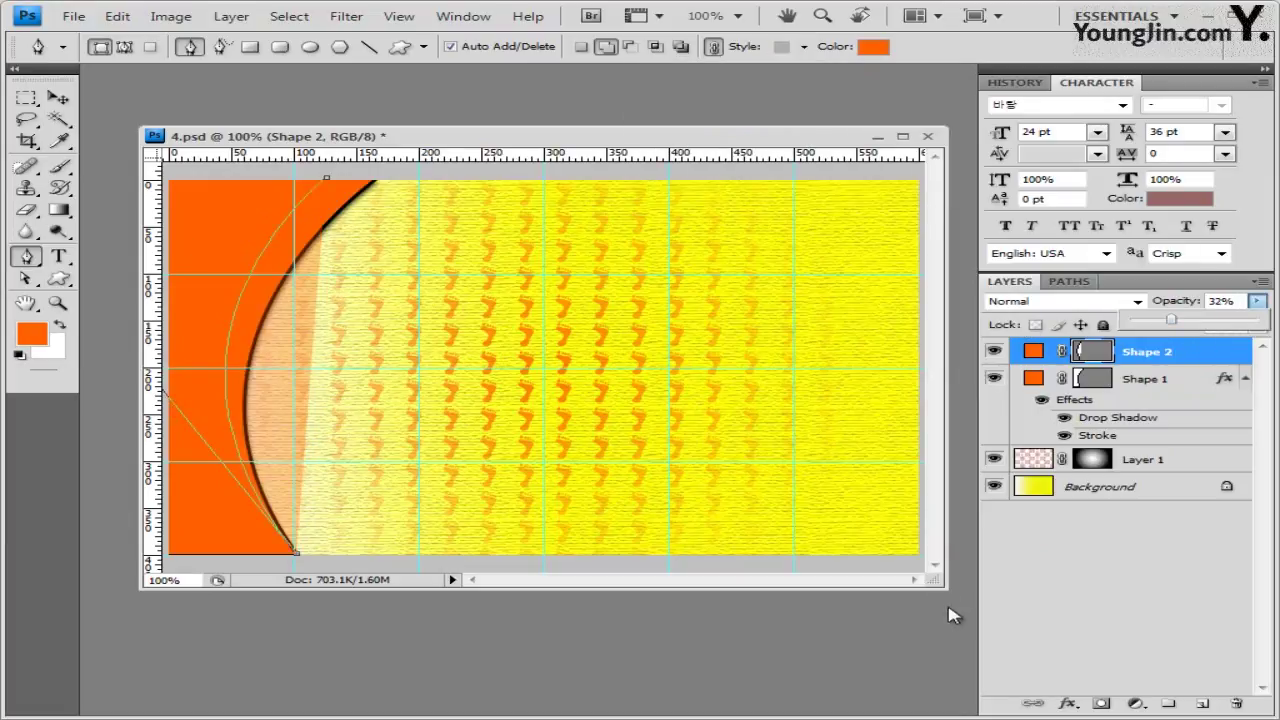
Close Shape 2's path around the canvas's left corners back to its starting point at the top edge
{"action": "left_click_drag", "start_coordinate": [931, 586], "coordinate": [955, 606]}
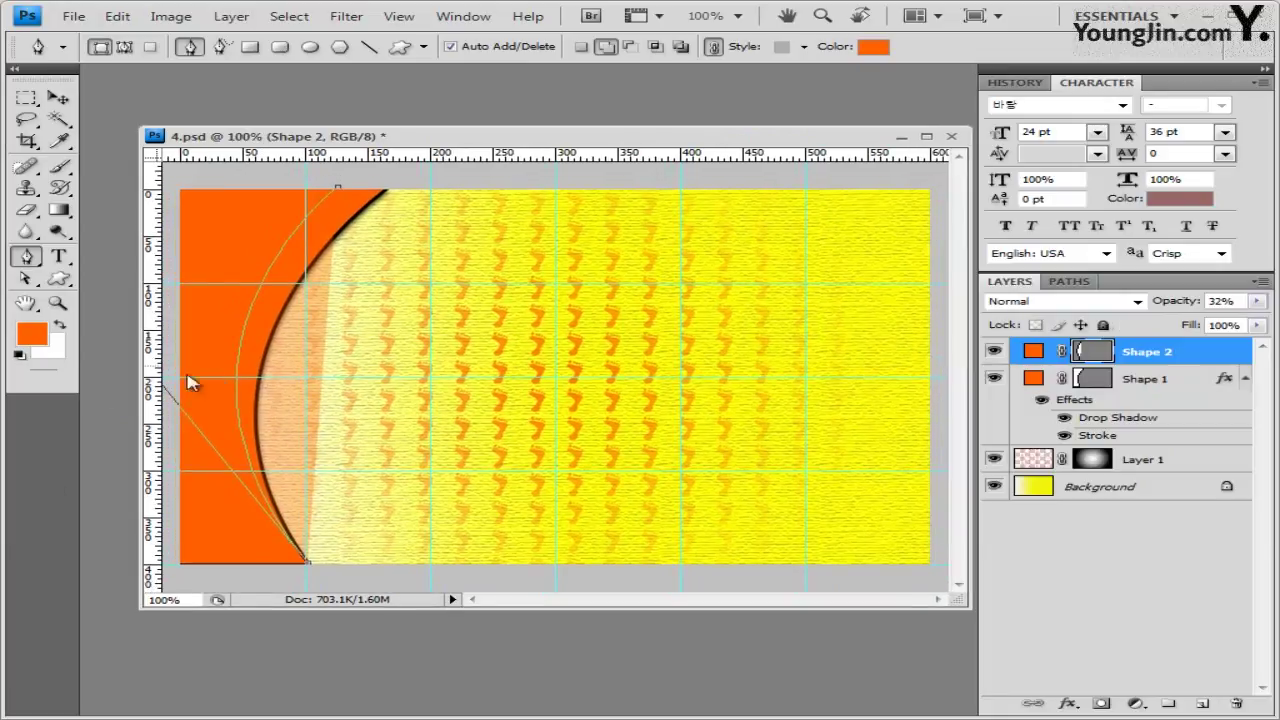
{"action": "left_click", "coordinate": [179, 566]}
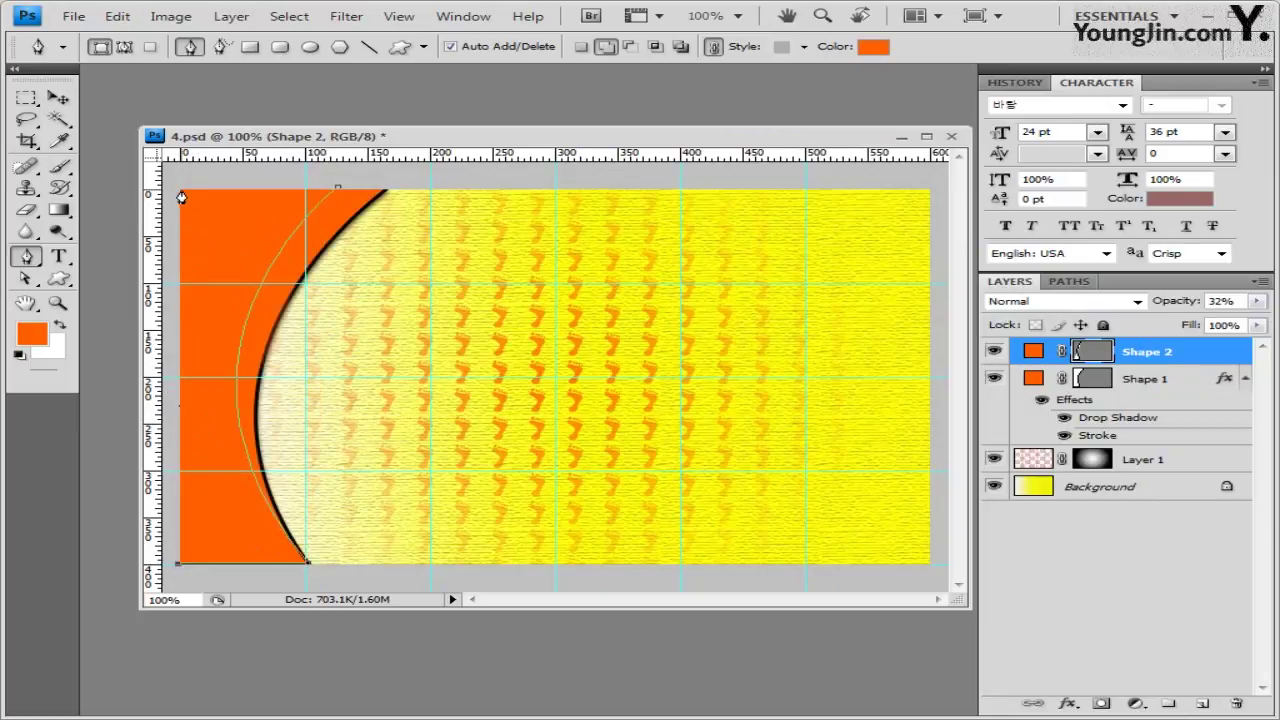
{"action": "left_click", "coordinate": [343, 194]}
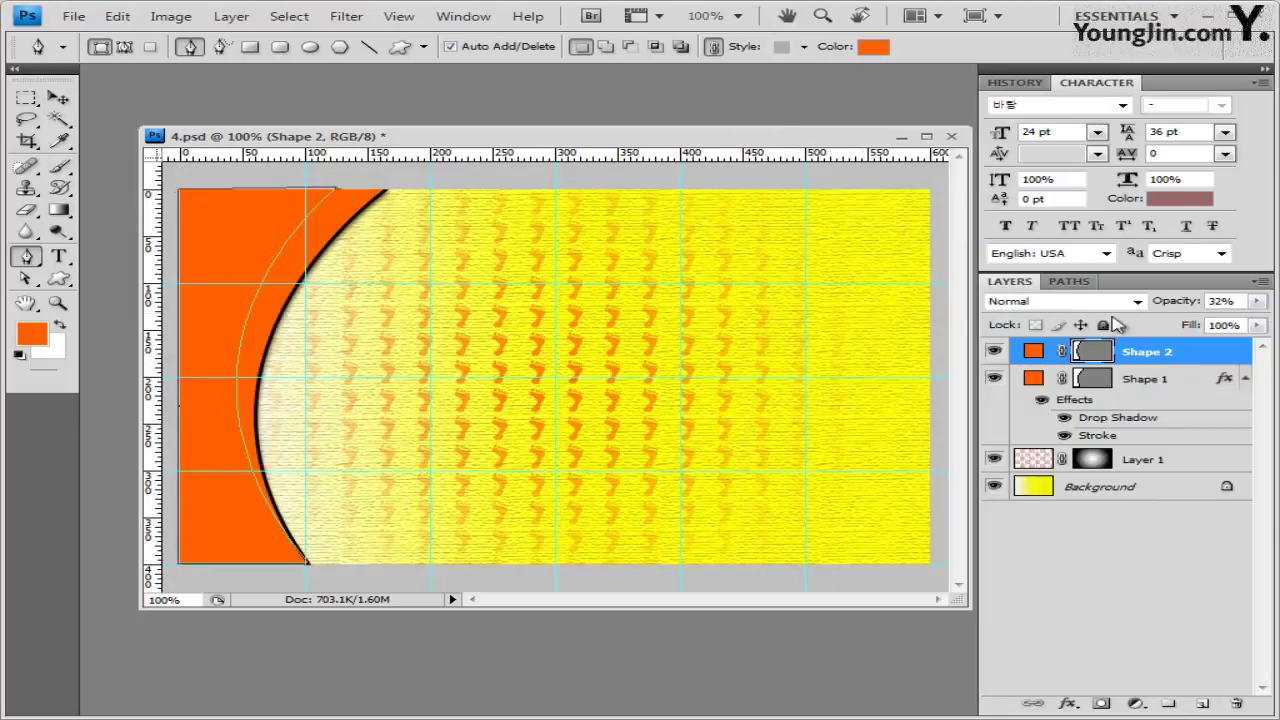
Set Shape 2's opacity to 100% and its fill color to cccc99
{"action": "left_click", "coordinate": [1257, 301]}
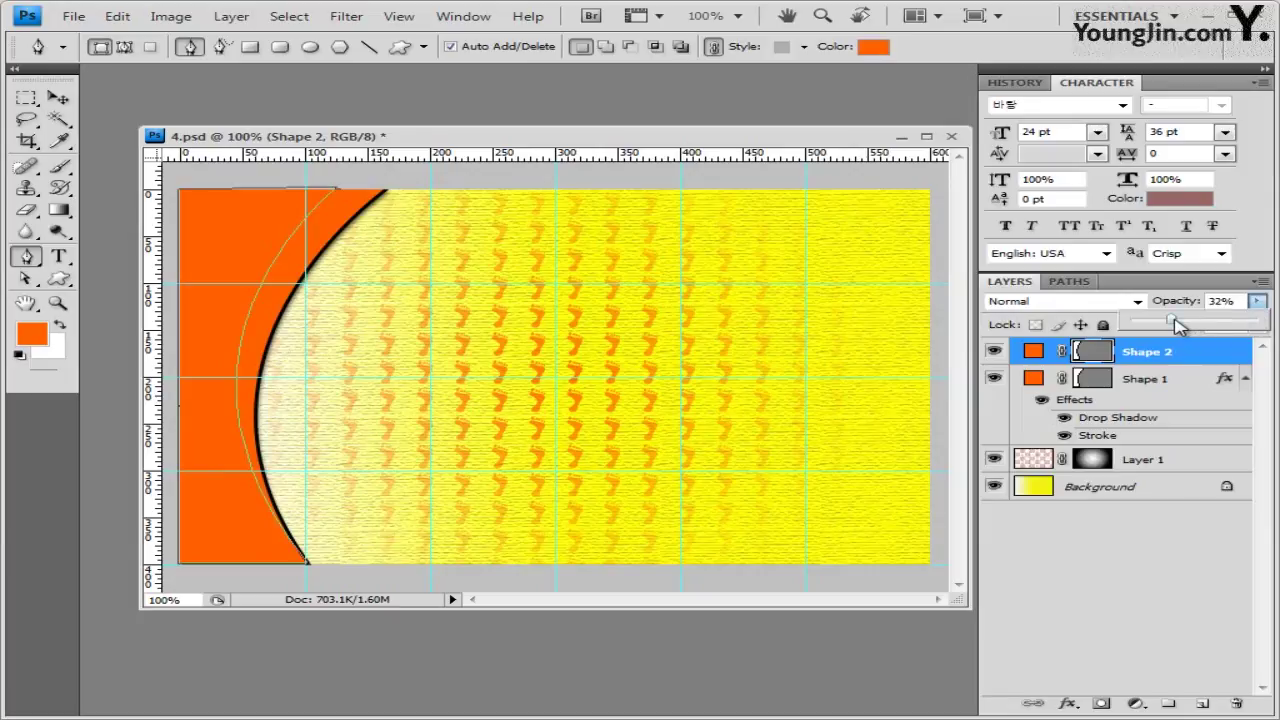
{"action": "left_click_drag", "start_coordinate": [1176, 323], "coordinate": [1278, 326]}
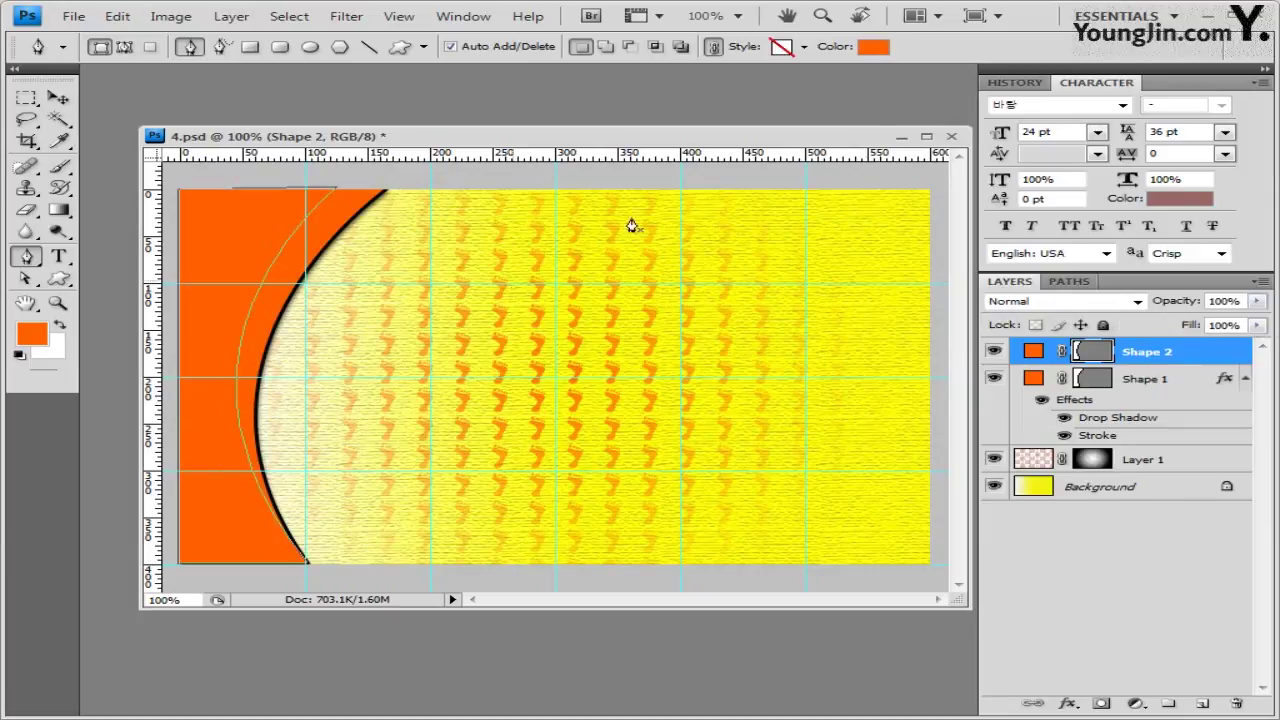
{"action": "left_click", "coordinate": [874, 50]}
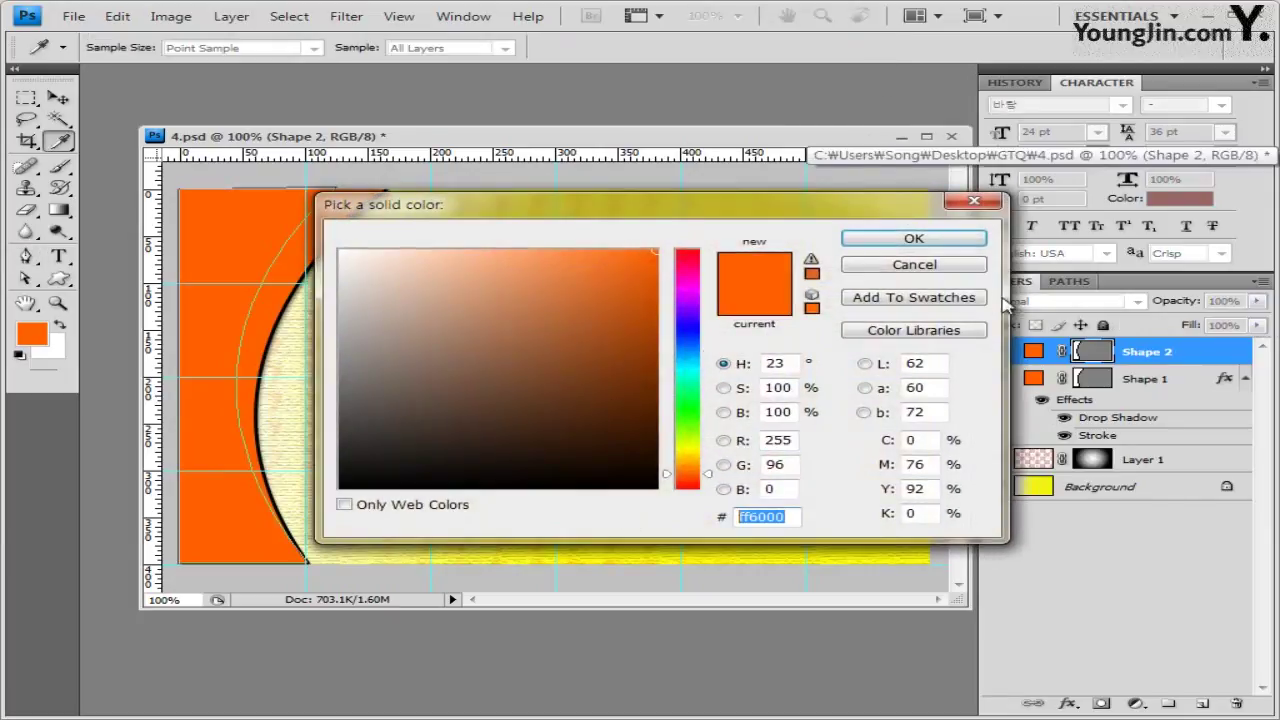
{"action": "type", "text": "cccc99"}
{"action": "key", "text": "Return"}
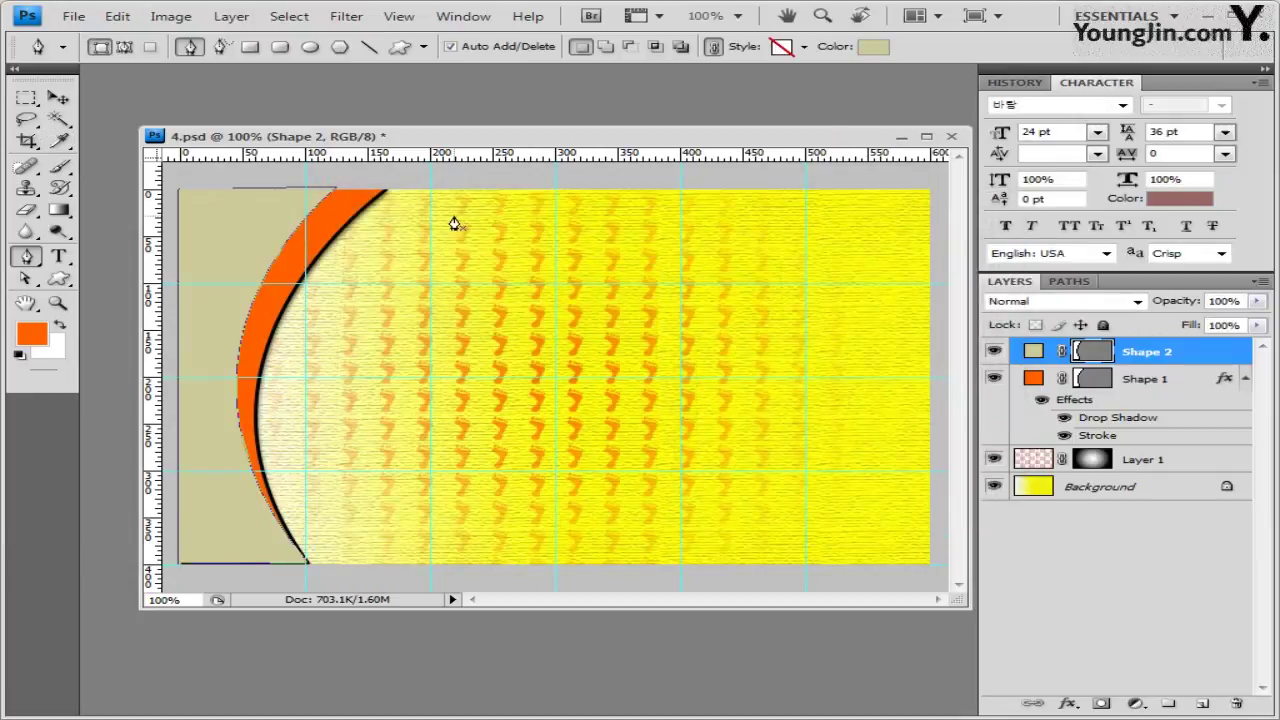
Open 1급-12.JPG from the 기출문제06 folder in Photoshop and float it in its own window
{"action": "key", "text": "alt+Tab"}
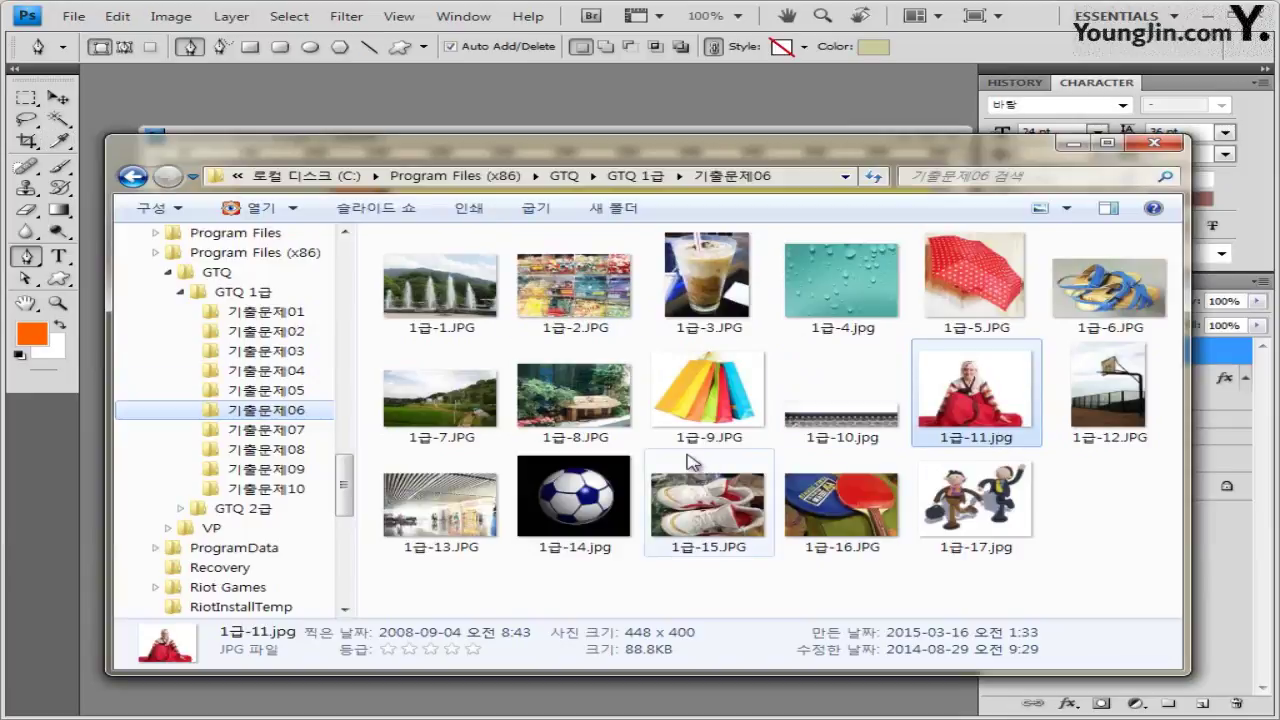
{"action": "left_click", "coordinate": [1112, 405]}
{"action": "left_click_drag", "start_coordinate": [1120, 410], "coordinate": [757, 109]}
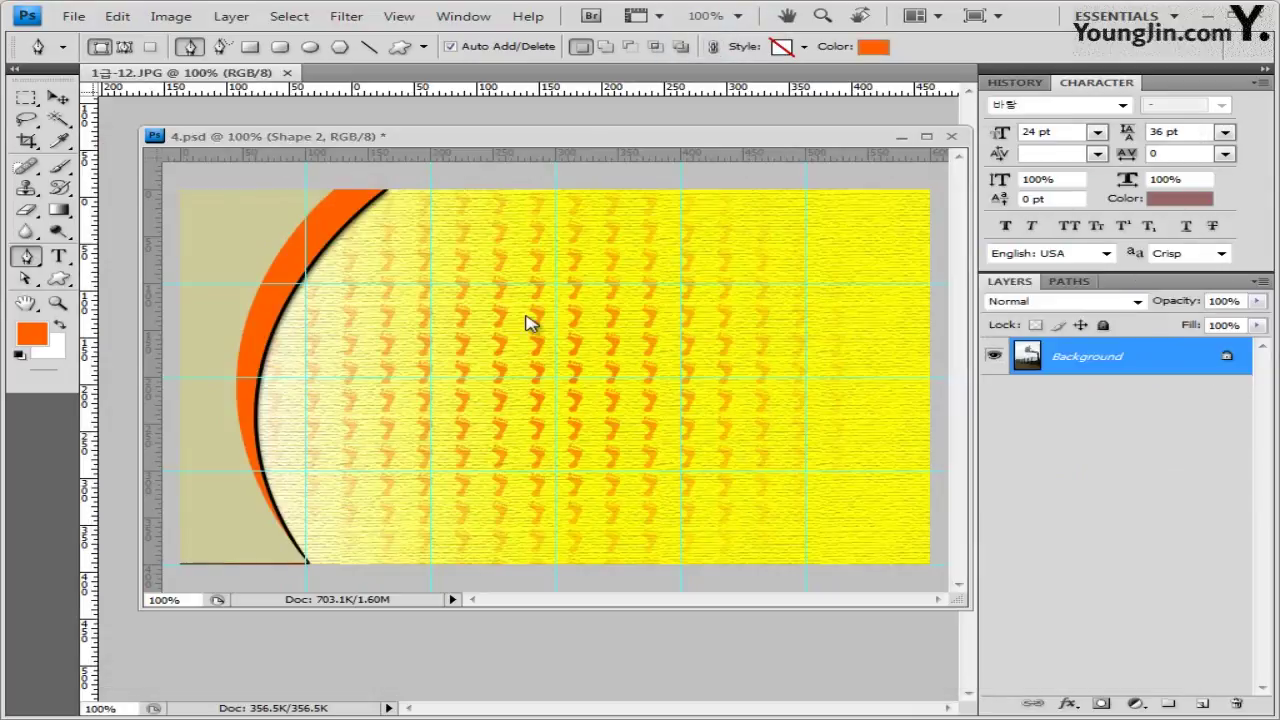
{"action": "left_click", "coordinate": [58, 97]}
{"action": "left_click_drag", "start_coordinate": [243, 80], "coordinate": [500, 236]}
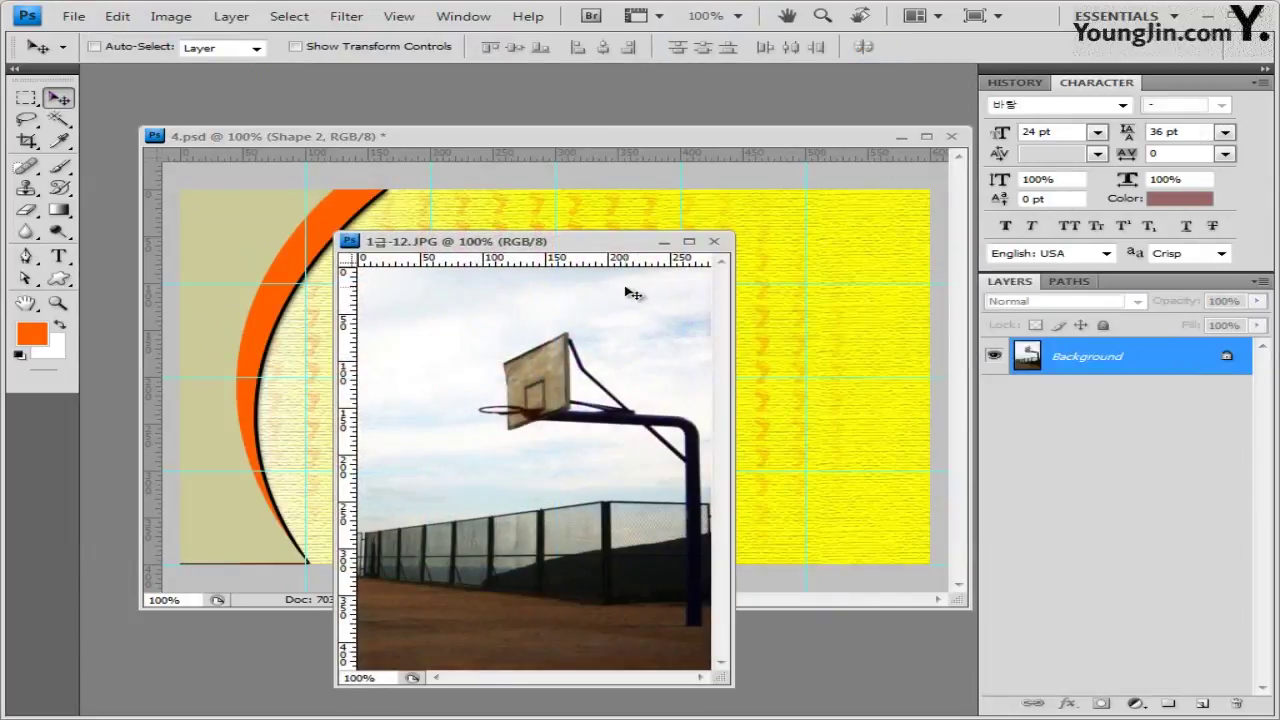
Copy the basketball hoop photo into 4.psd and move it toward the right side of the canvas
{"action": "left_click_drag", "start_coordinate": [623, 252], "coordinate": [655, 243]}
{"action": "left_click_drag", "start_coordinate": [760, 345], "coordinate": [600, 414]}
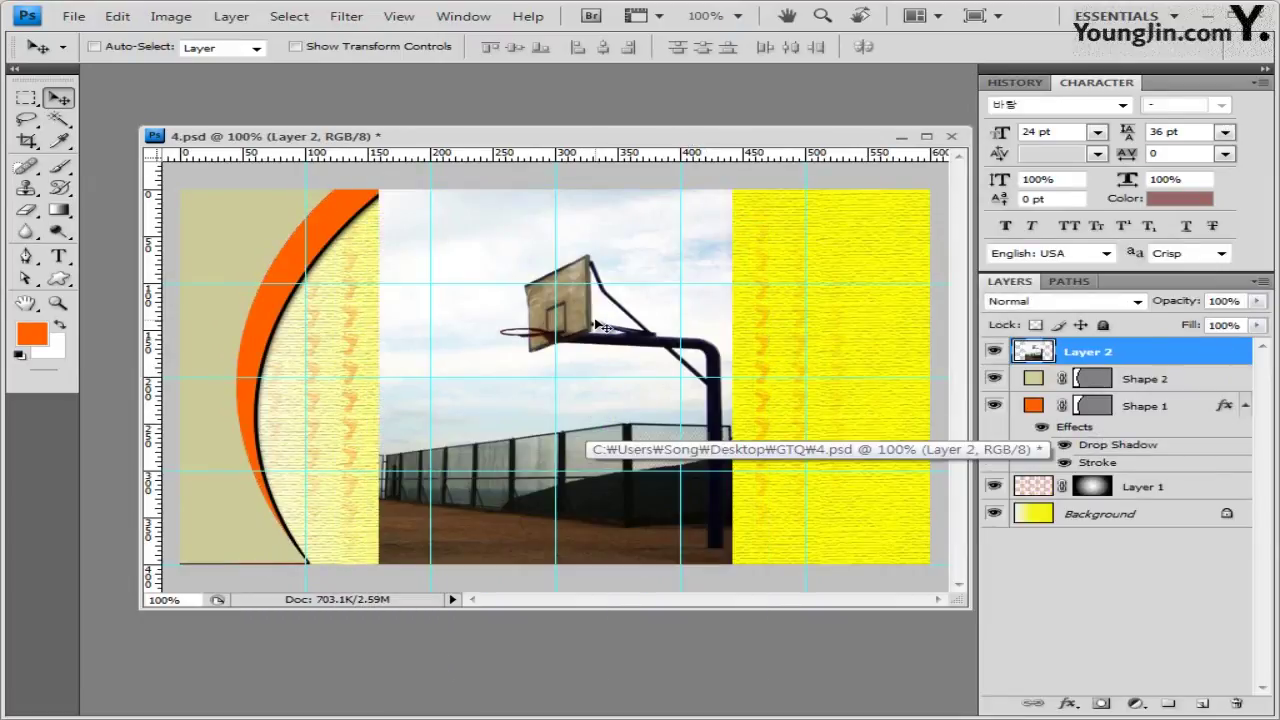
{"action": "left_click_drag", "start_coordinate": [600, 326], "coordinate": [670, 365]}
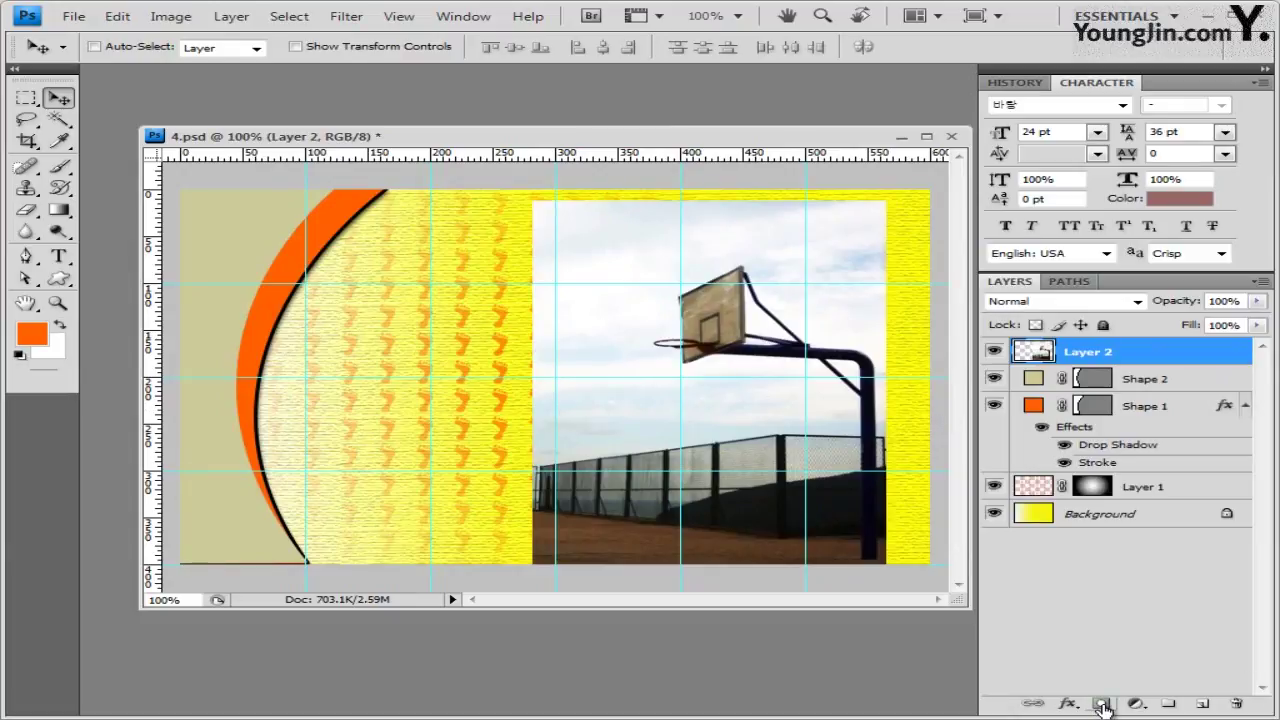
Move the basketball hoop photo into the canvas's upper-right corner and add a layer mask to it
{"action": "key", "text": "ctrl+t"}
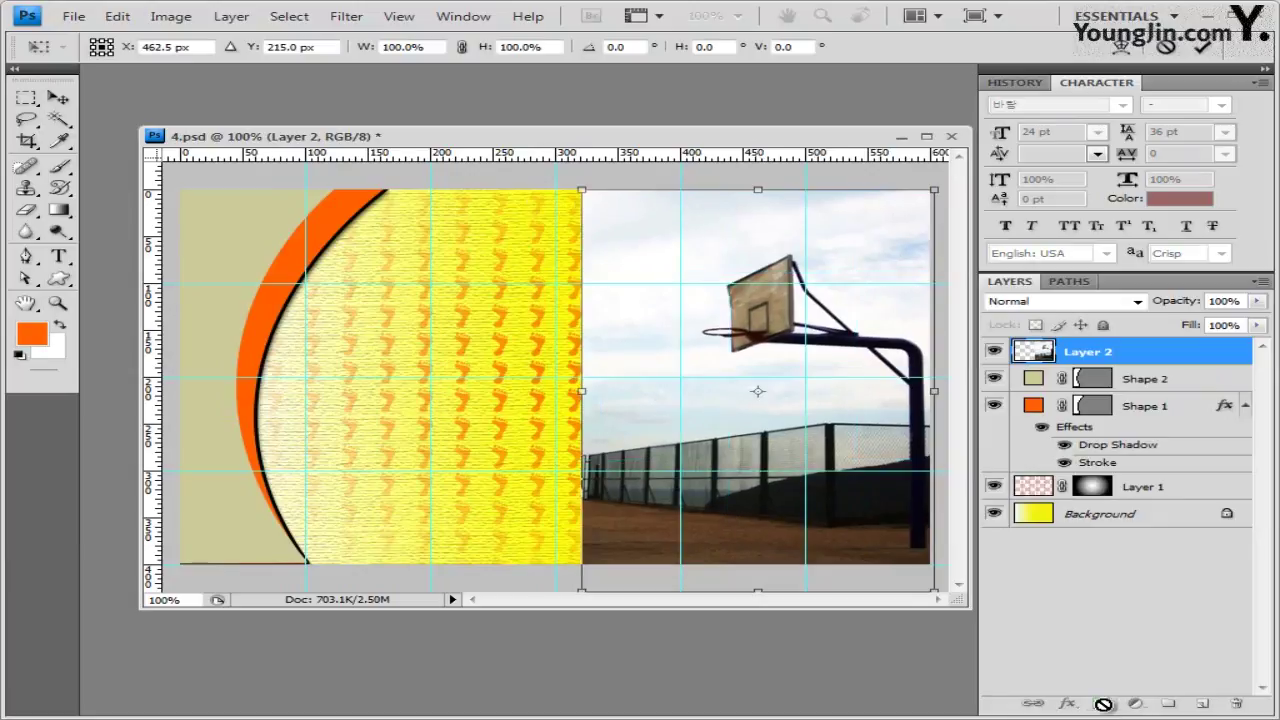
{"action": "key", "text": "Return"}
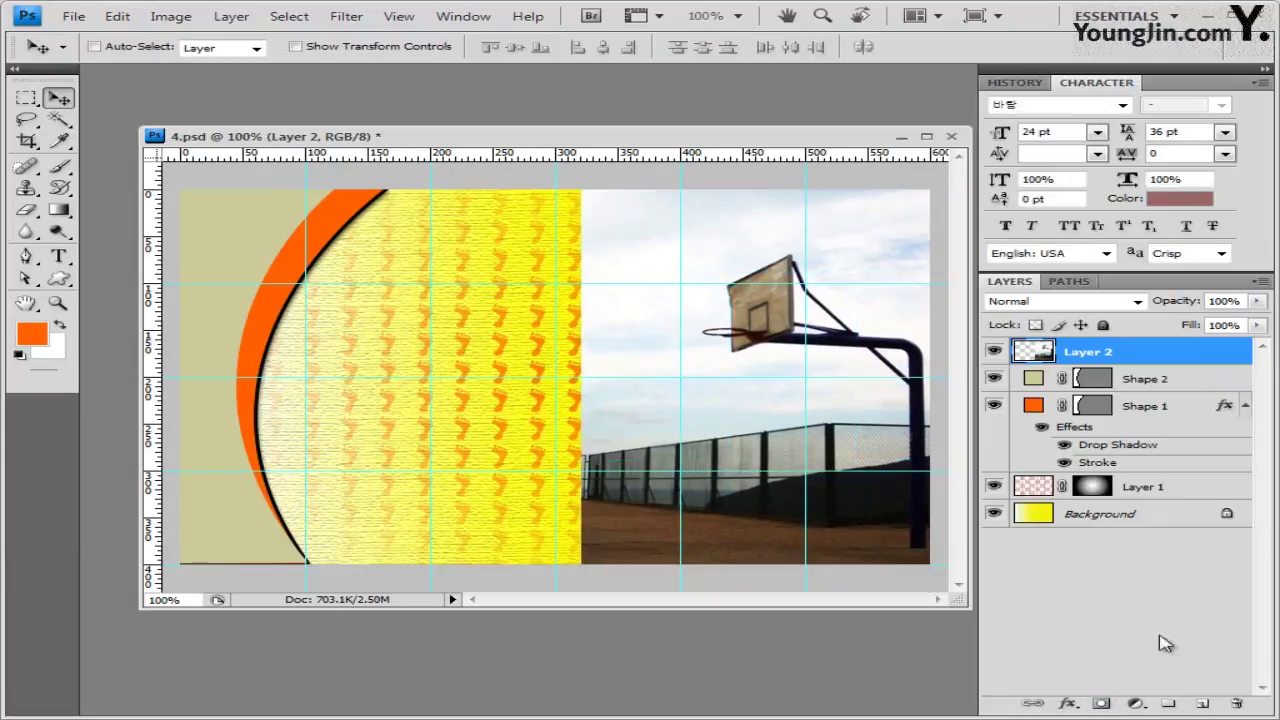
{"action": "left_click", "coordinate": [1101, 703]}
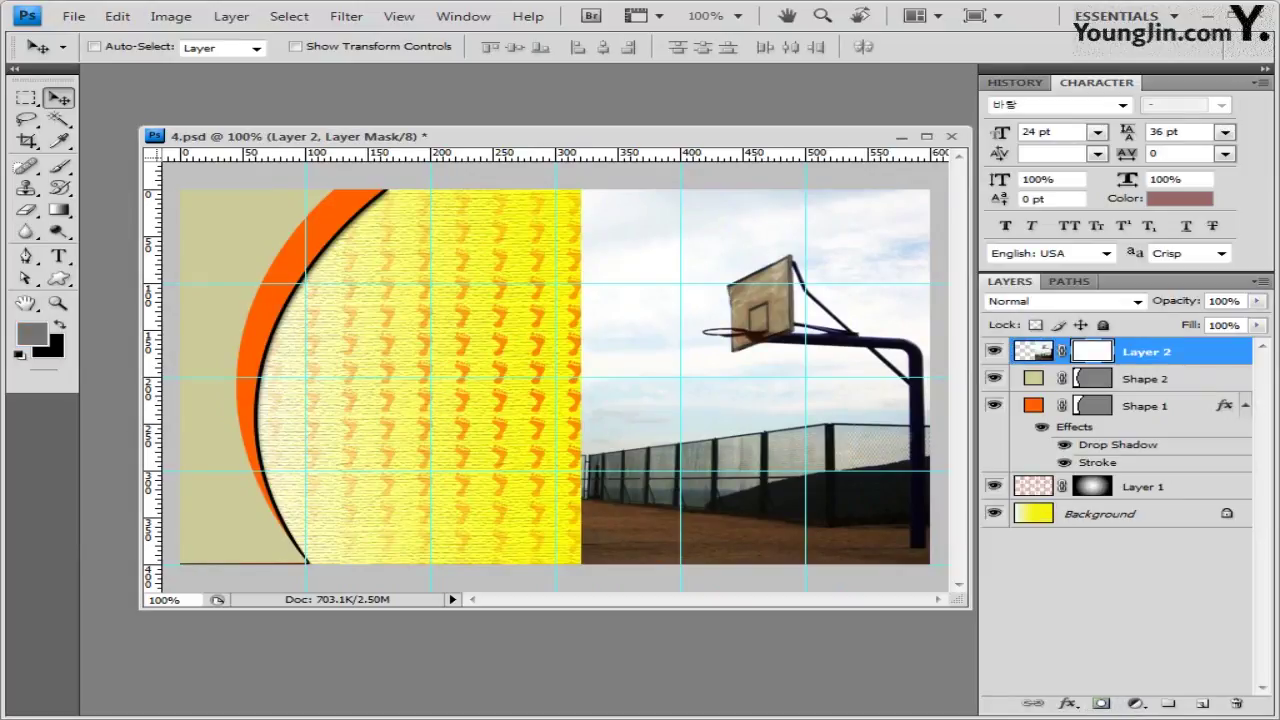
Fade the hoop photo's edges by drawing a white-to-black radial gradient on its mask, from the backboard outward toward the lower right
{"action": "left_click", "coordinate": [18, 356]}
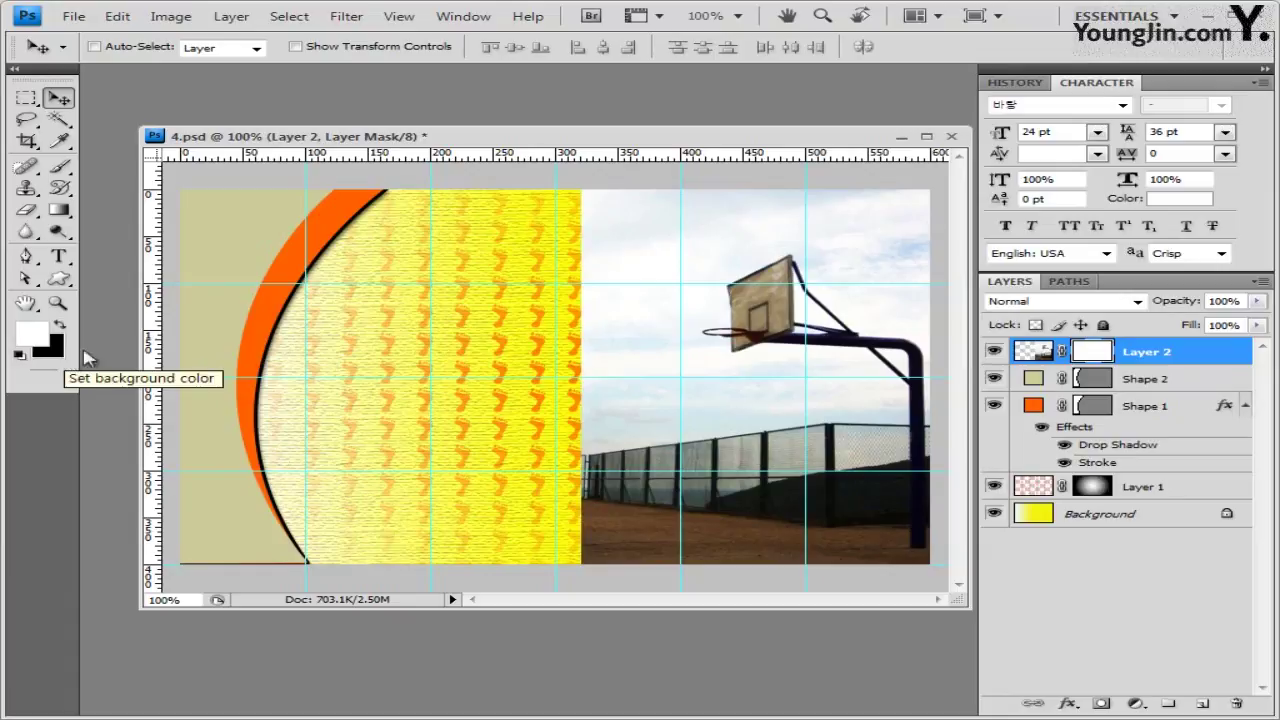
{"action": "left_click", "coordinate": [60, 210]}
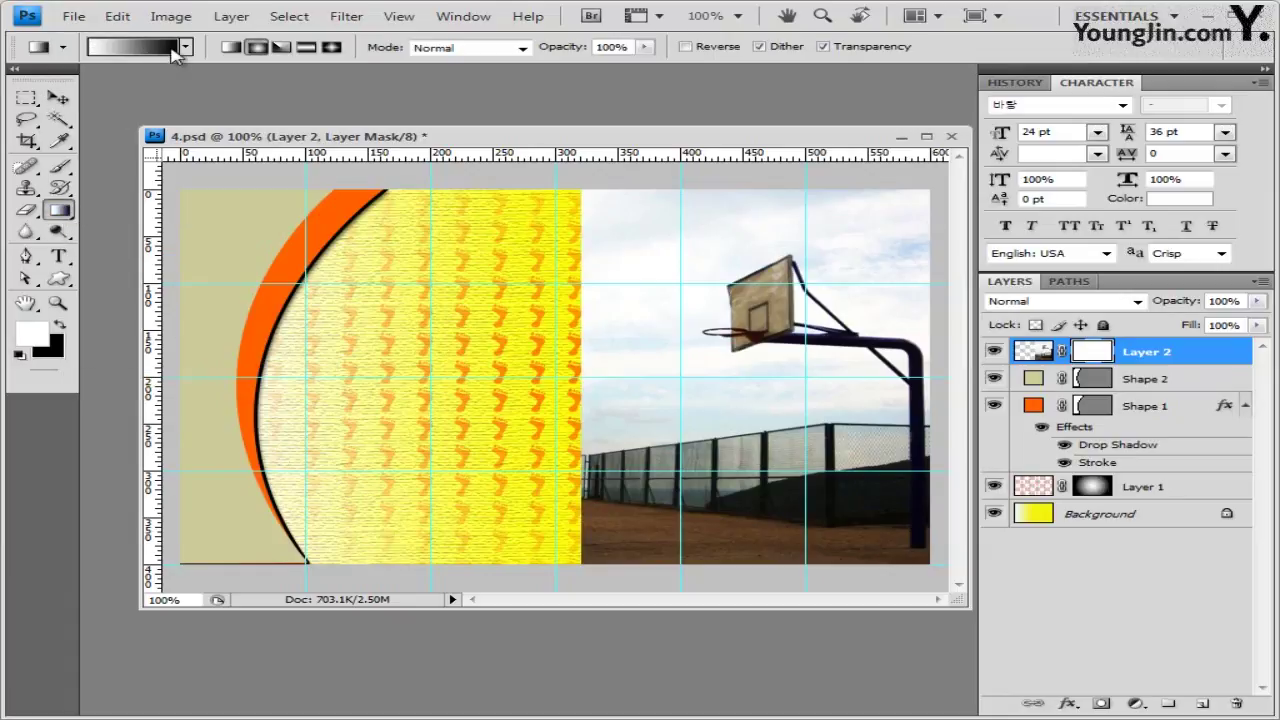
{"action": "left_click", "coordinate": [185, 47]}
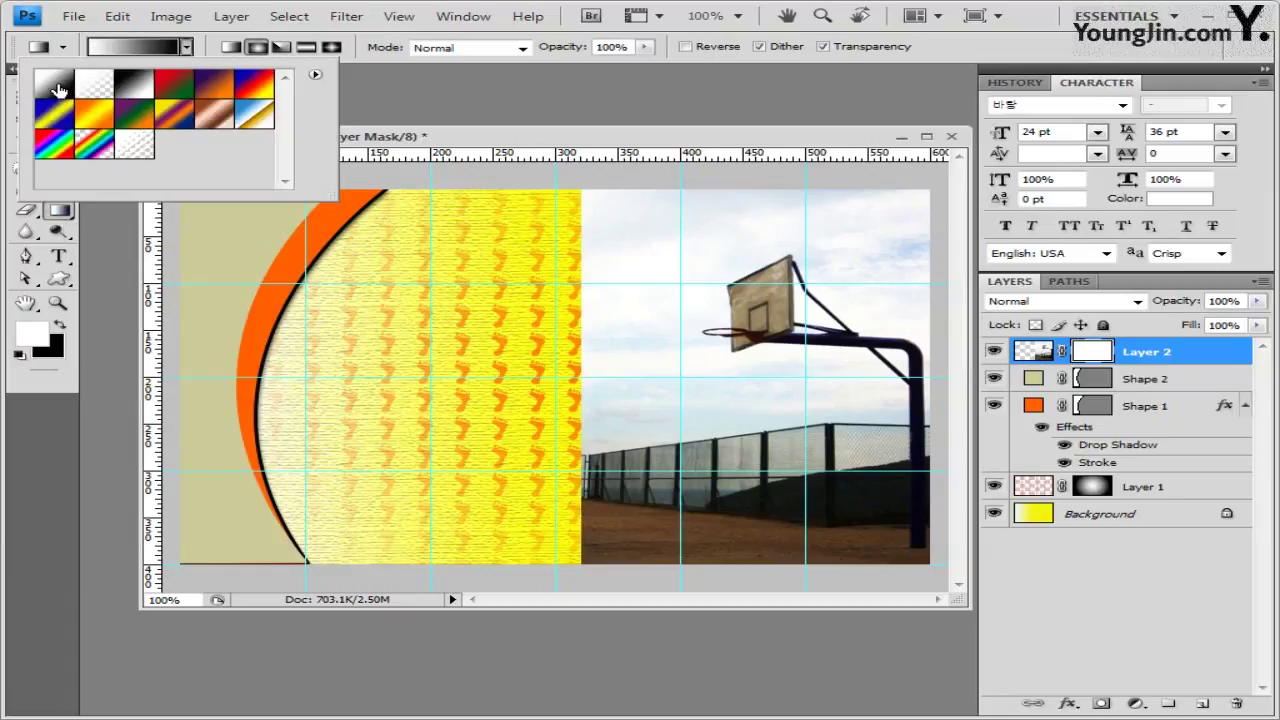
{"action": "left_click", "coordinate": [400, 140]}
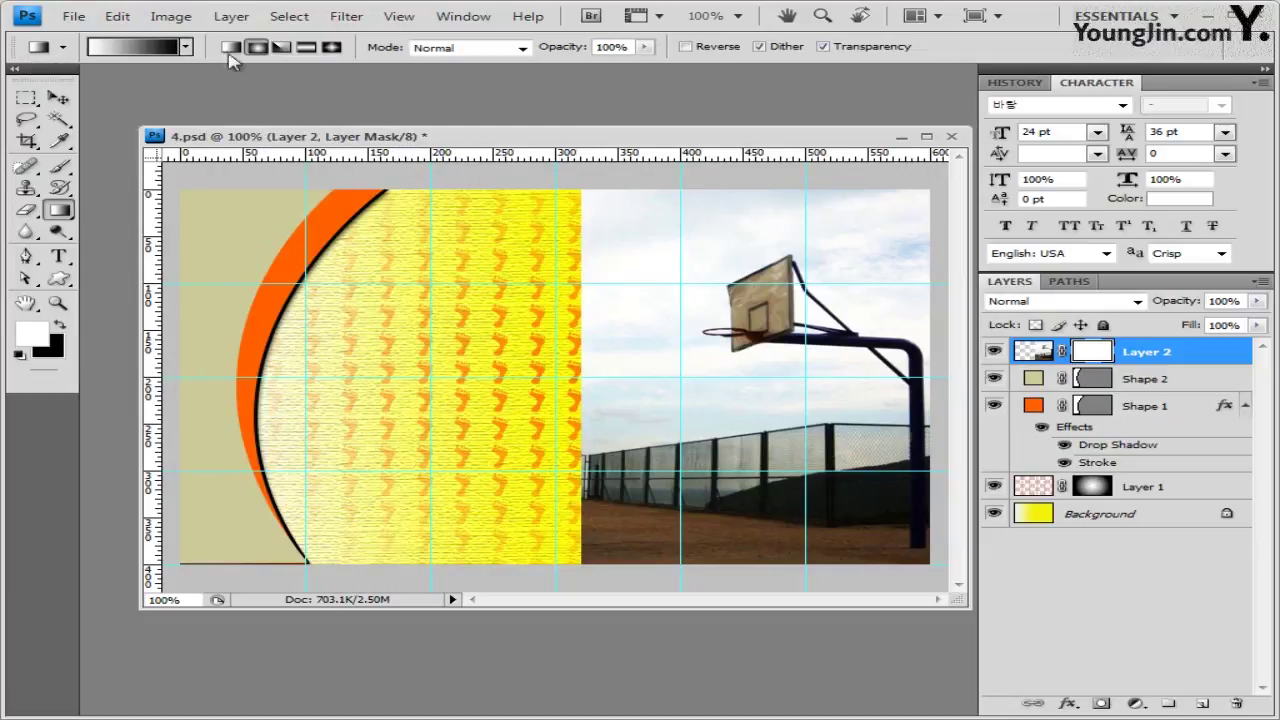
{"action": "left_click", "coordinate": [258, 48]}
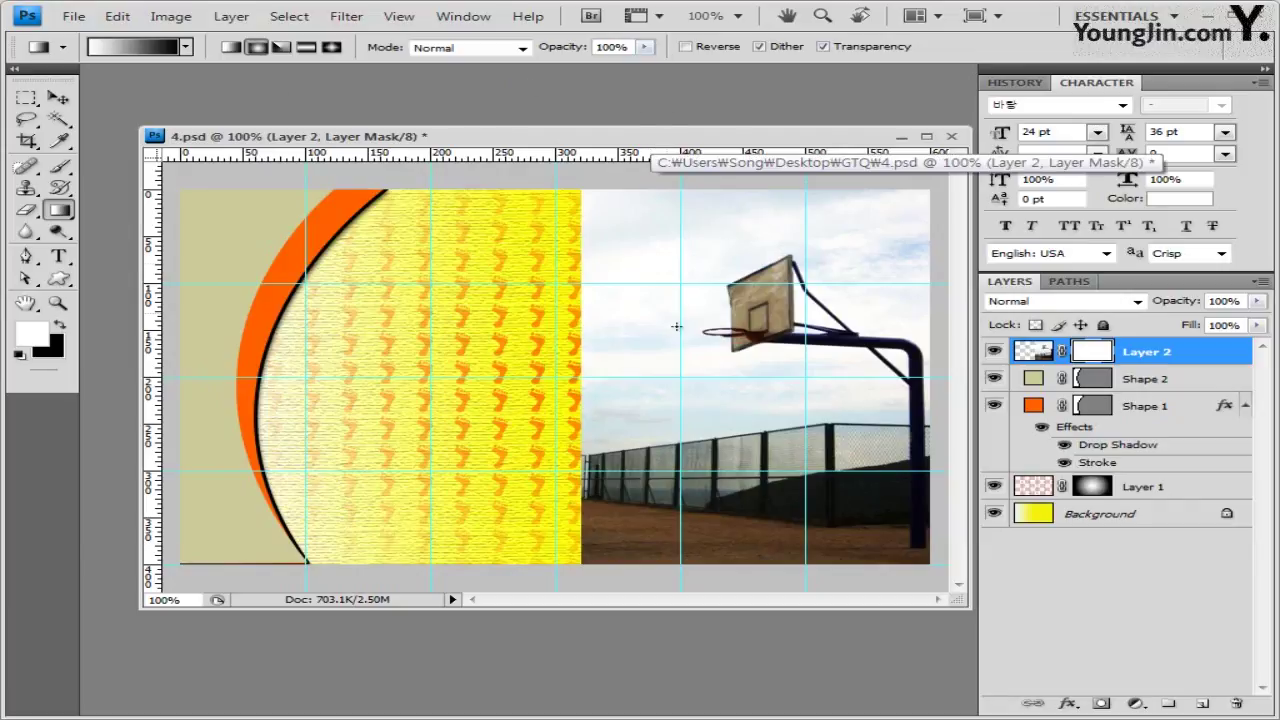
{"action": "left_click_drag", "start_coordinate": [754, 308], "coordinate": [918, 489]}
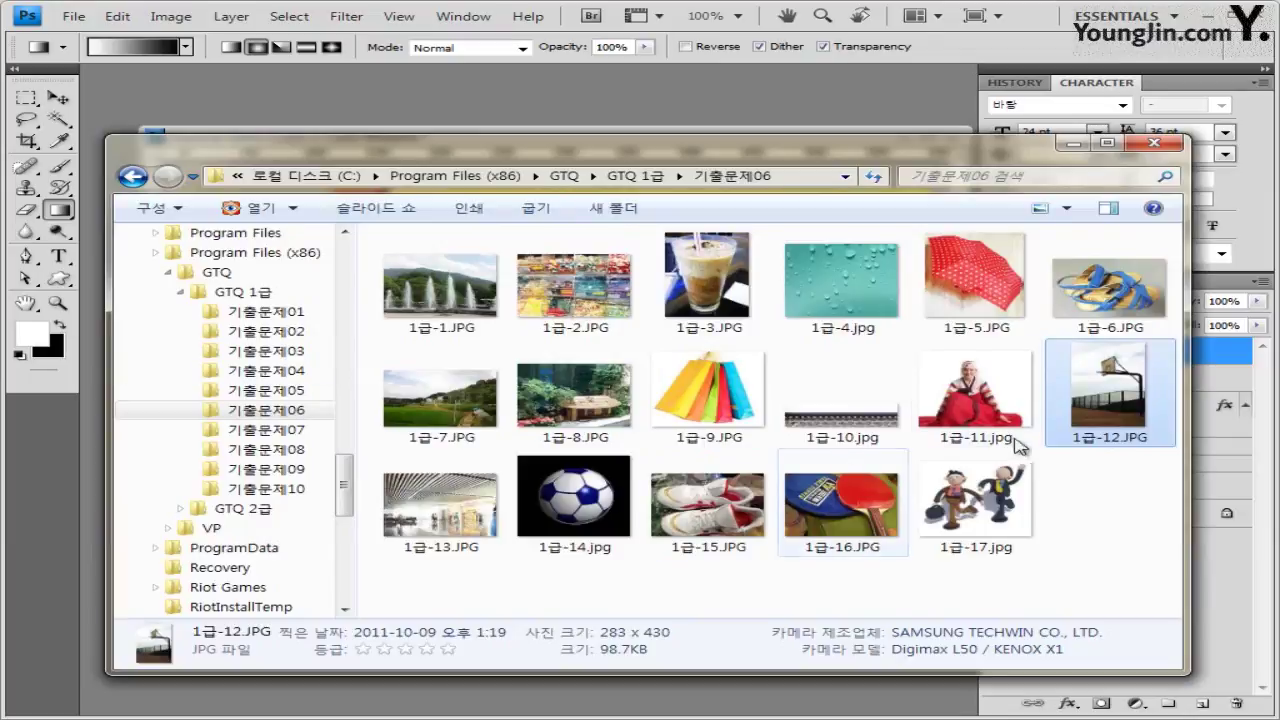
Open 1급-13.JPG from the 기출문제06 folder, copy it over the whole 4.psd canvas and set its blend mode to Multiply
{"action": "left_click_drag", "start_coordinate": [490, 524], "coordinate": [598, 110]}
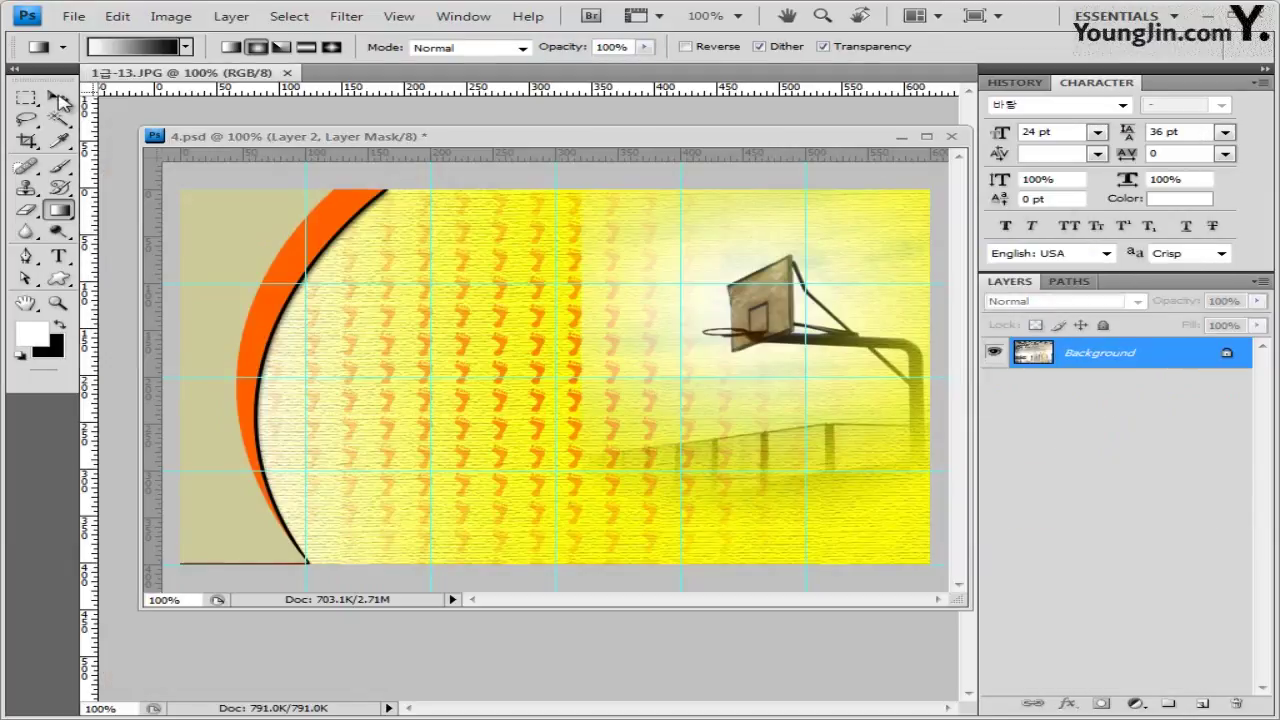
{"action": "key", "text": "v"}
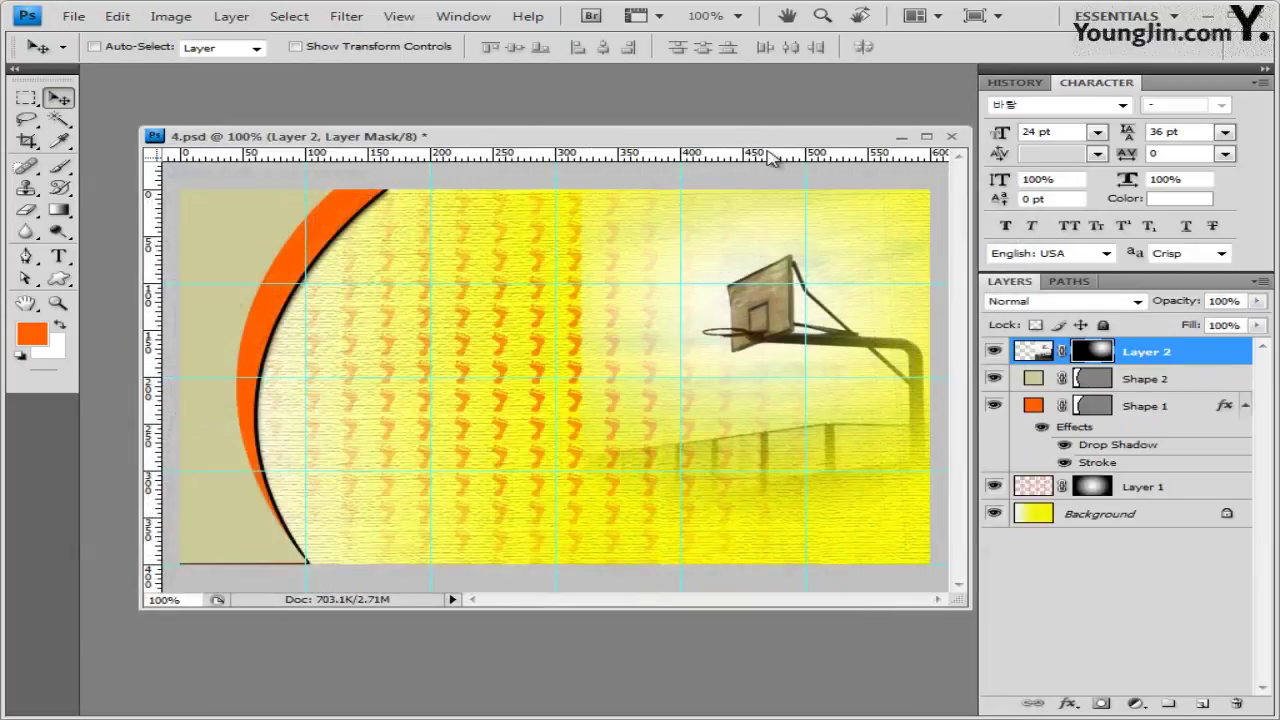
{"action": "left_click_drag", "start_coordinate": [620, 414], "coordinate": [590, 372]}
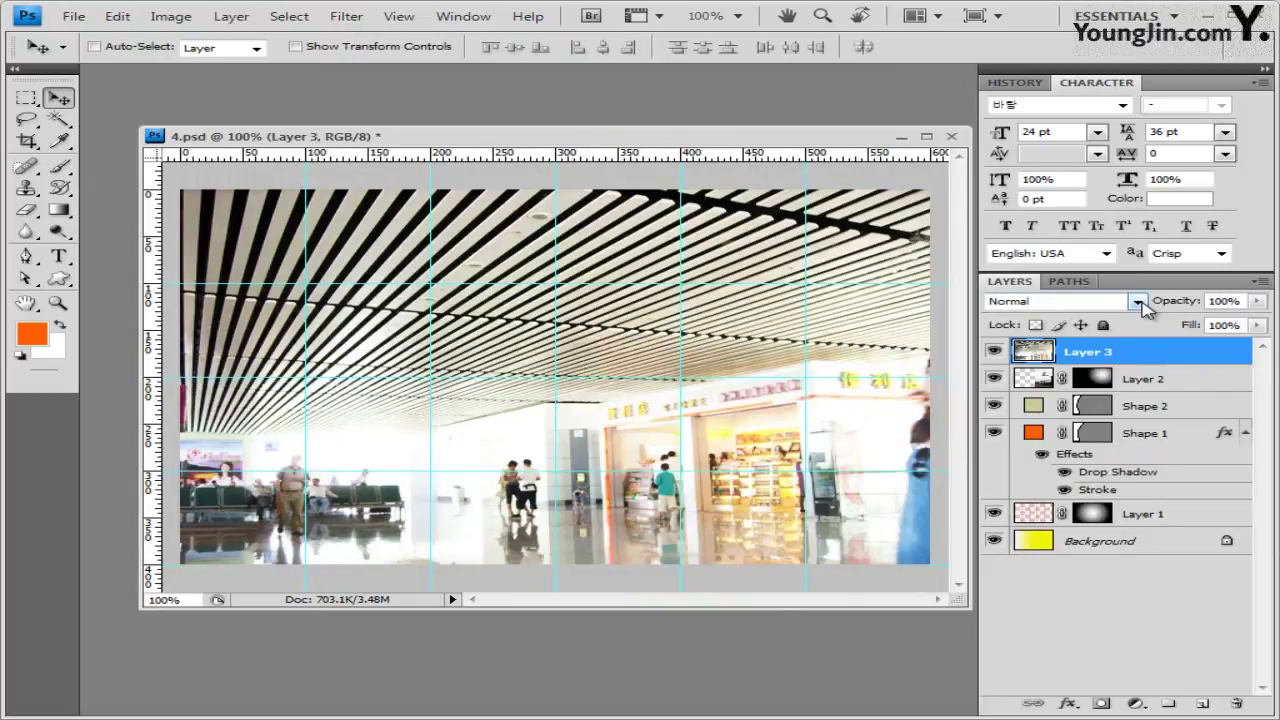
{"action": "left_click", "coordinate": [1137, 302]}
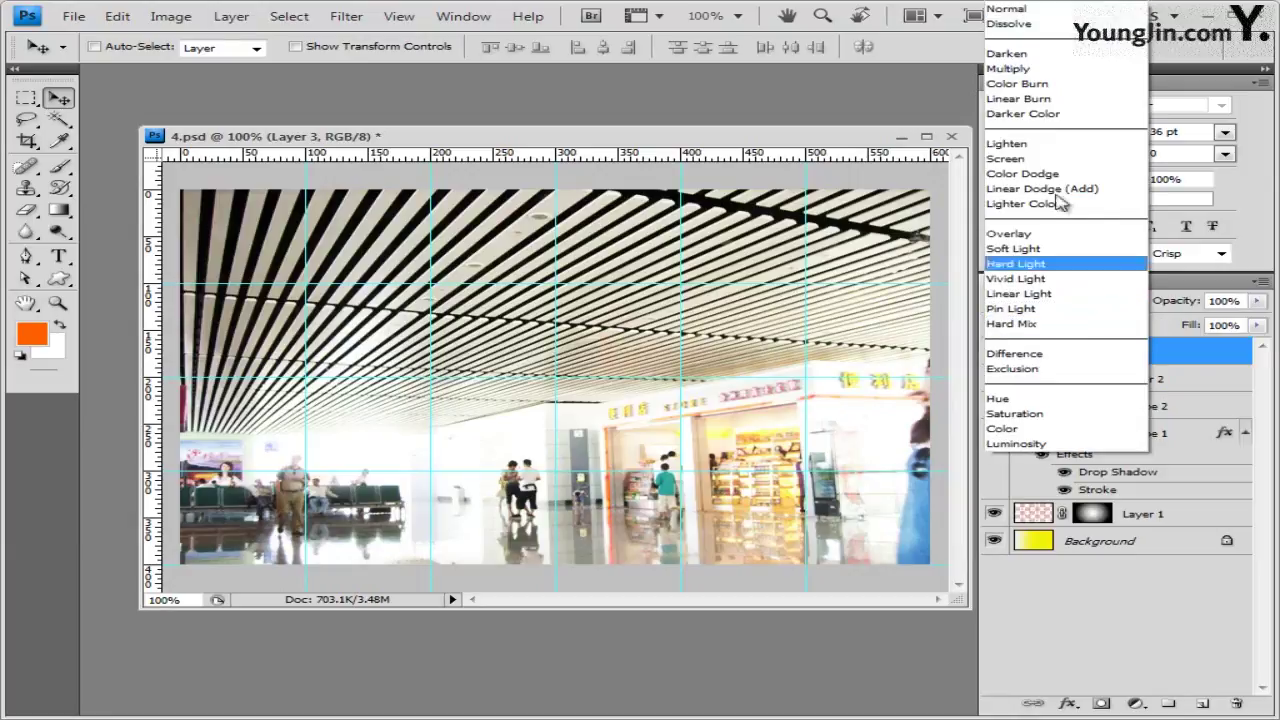
{"action": "left_click", "coordinate": [1036, 67]}
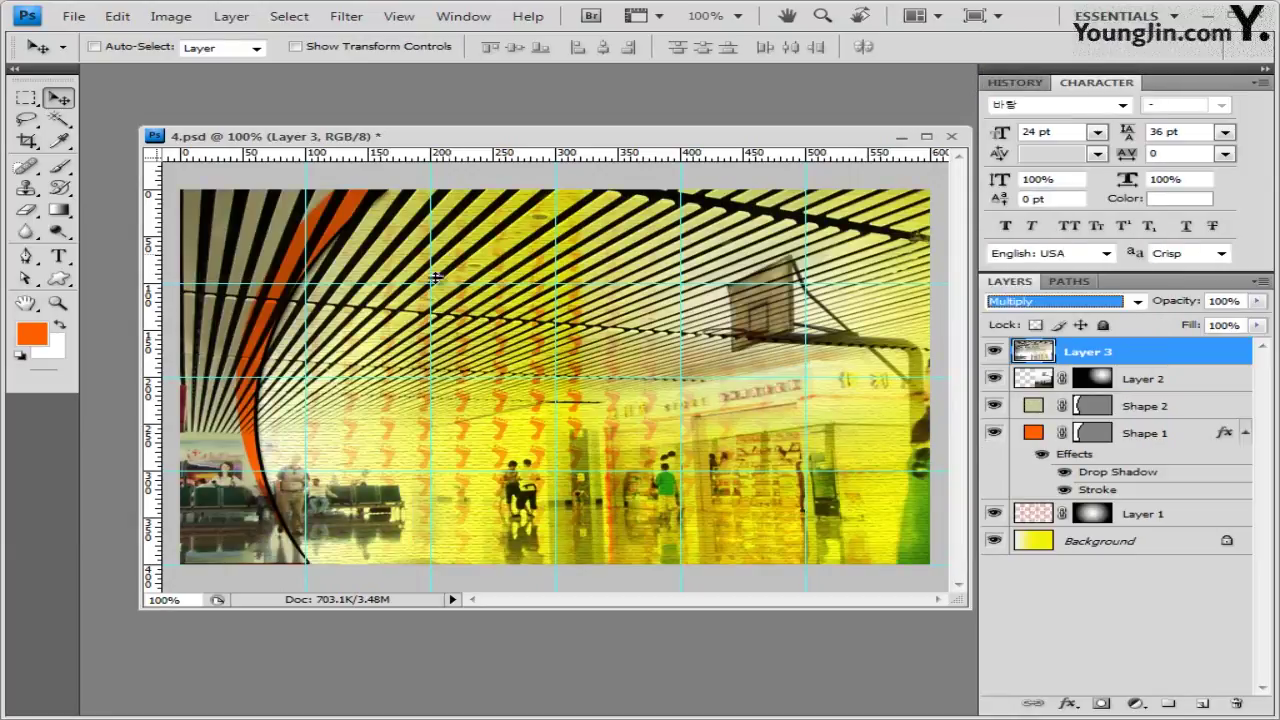
Add a layer mask to Layer 3 and fade out its lower half with a white-to-black linear gradient running downward
{"action": "left_click", "coordinate": [70, 214]}
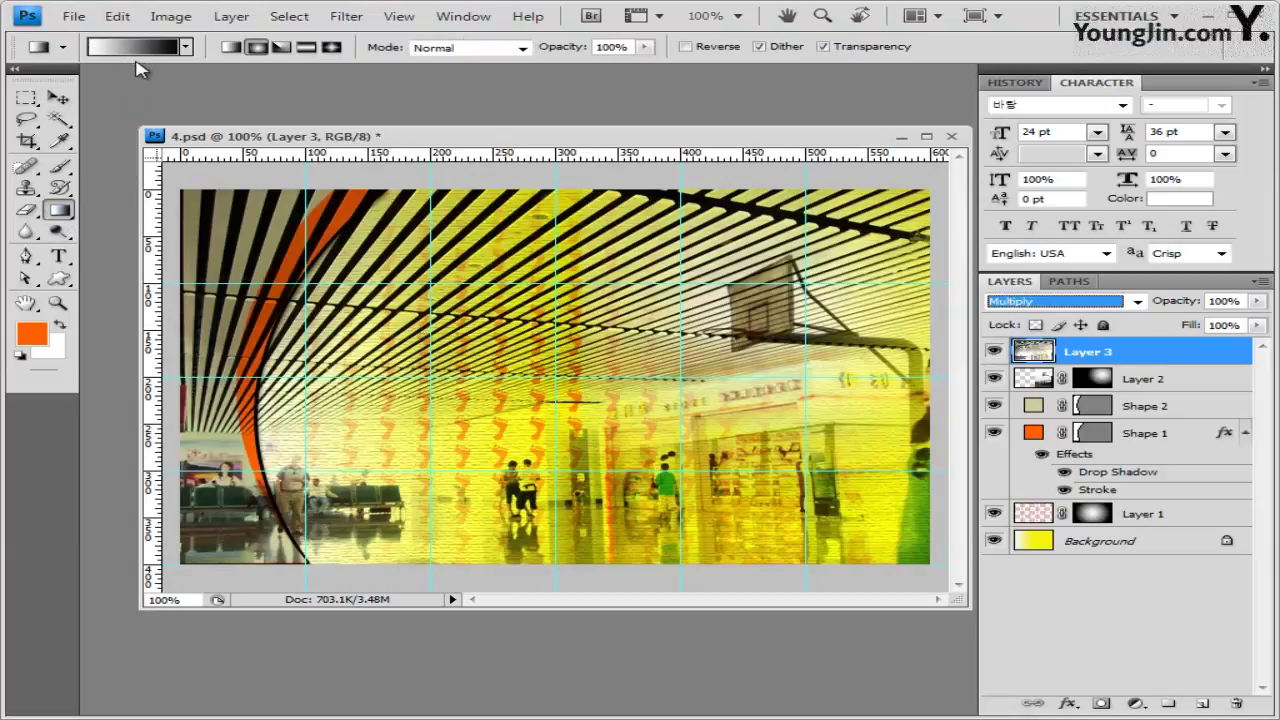
{"action": "left_click", "coordinate": [238, 48]}
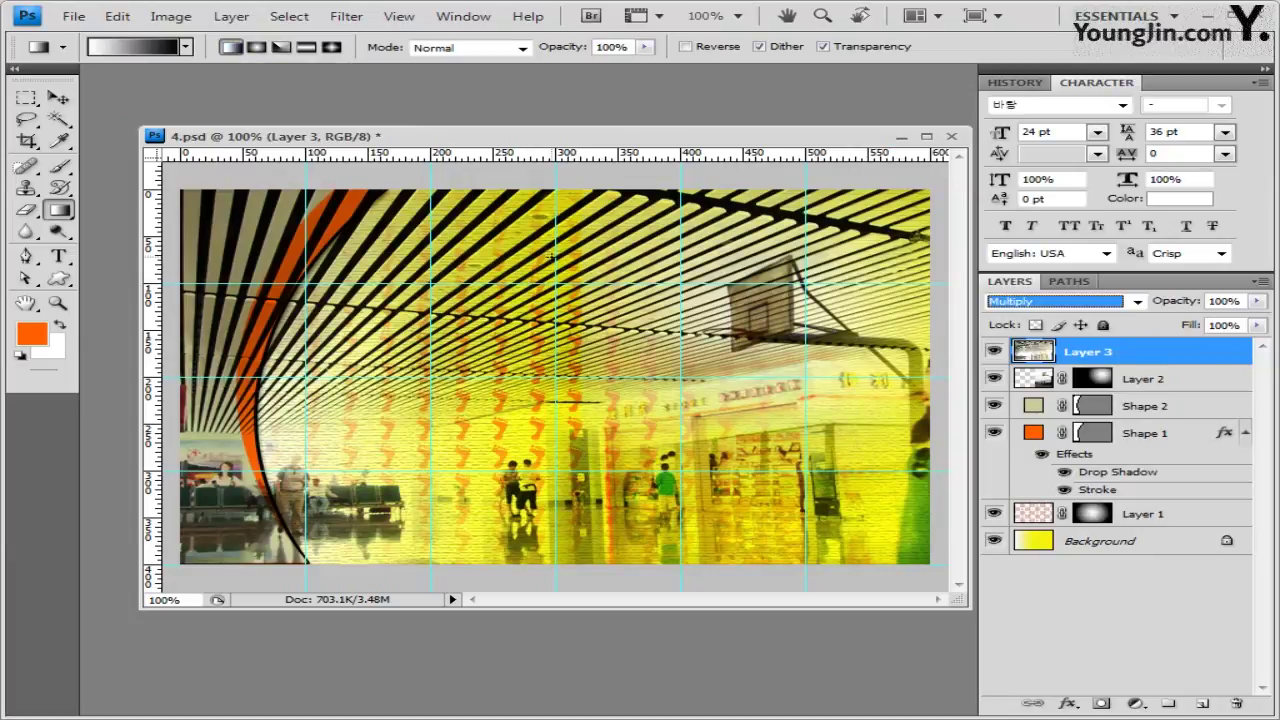
{"action": "left_click_drag", "start_coordinate": [552, 250], "coordinate": [550, 482]}
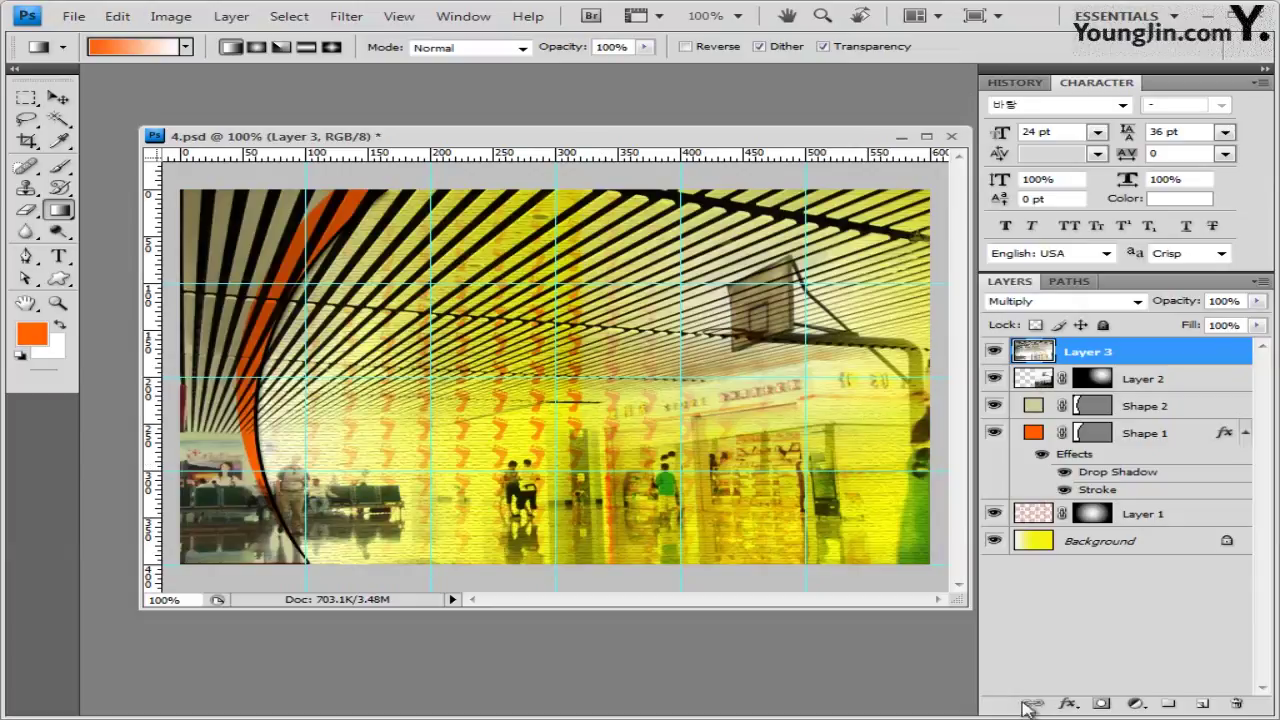
{"action": "left_click", "coordinate": [1100, 705]}
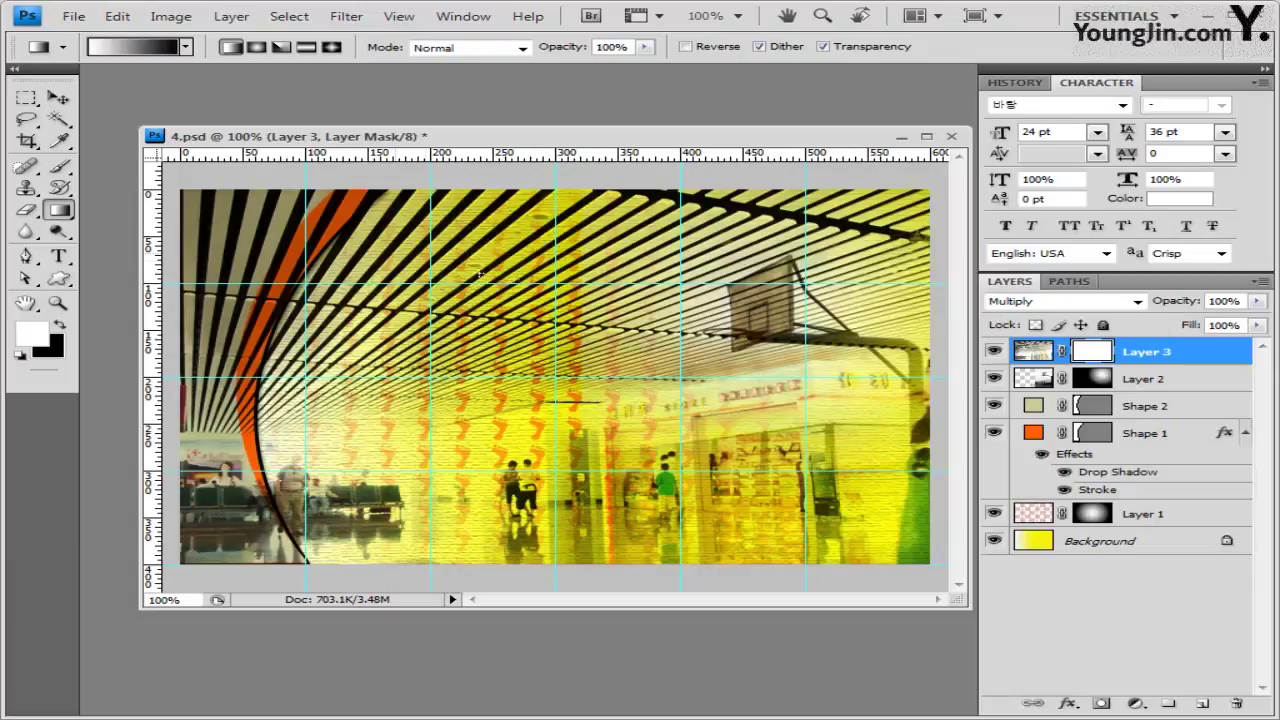
{"action": "left_click_drag", "start_coordinate": [547, 400], "coordinate": [547, 518]}
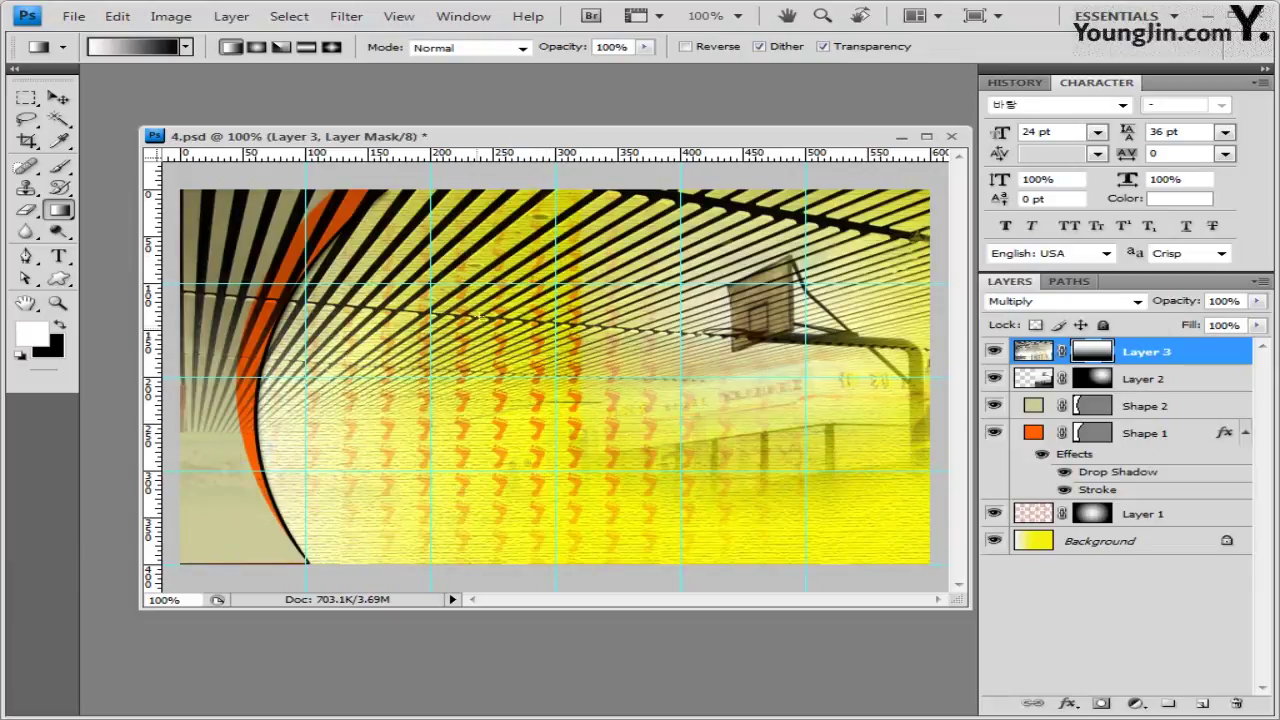
{"action": "left_click_drag", "start_coordinate": [561, 255], "coordinate": [562, 482]}
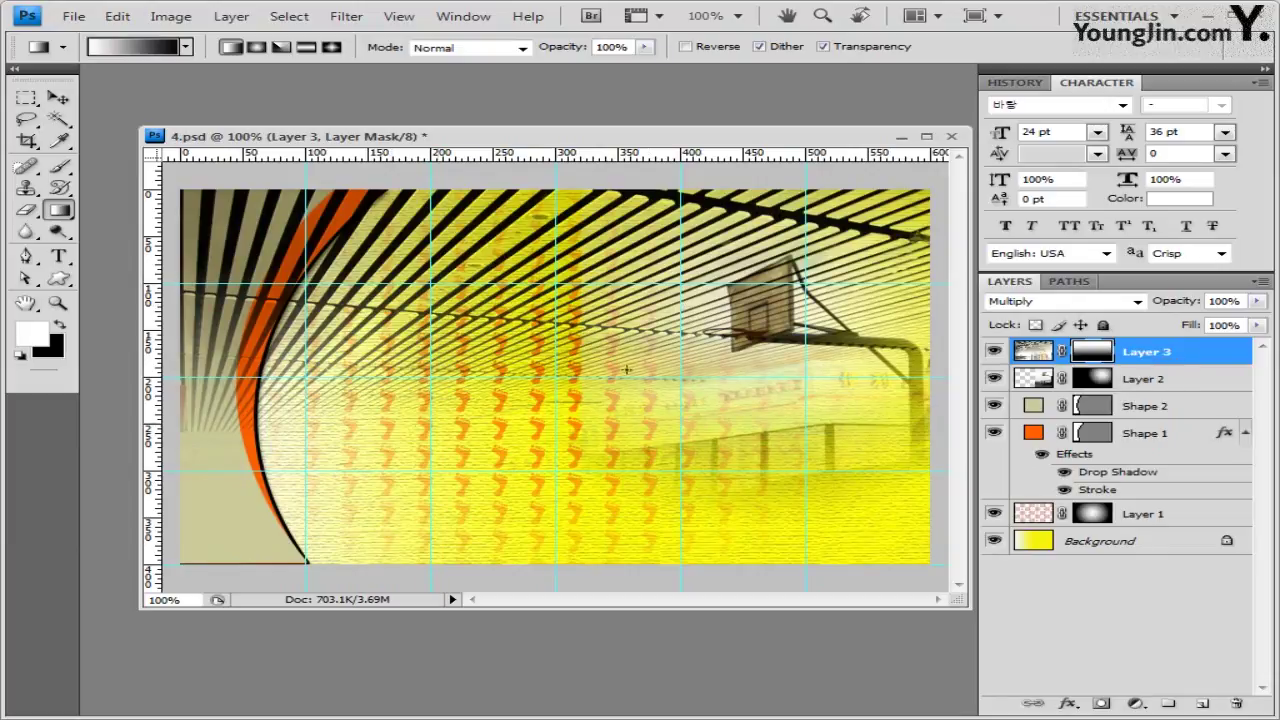
Move Shape 1 and Shape 2 together above Layer 3 in the layer stack and make Shape 2 the active layer
{"action": "left_click", "coordinate": [1168, 435]}
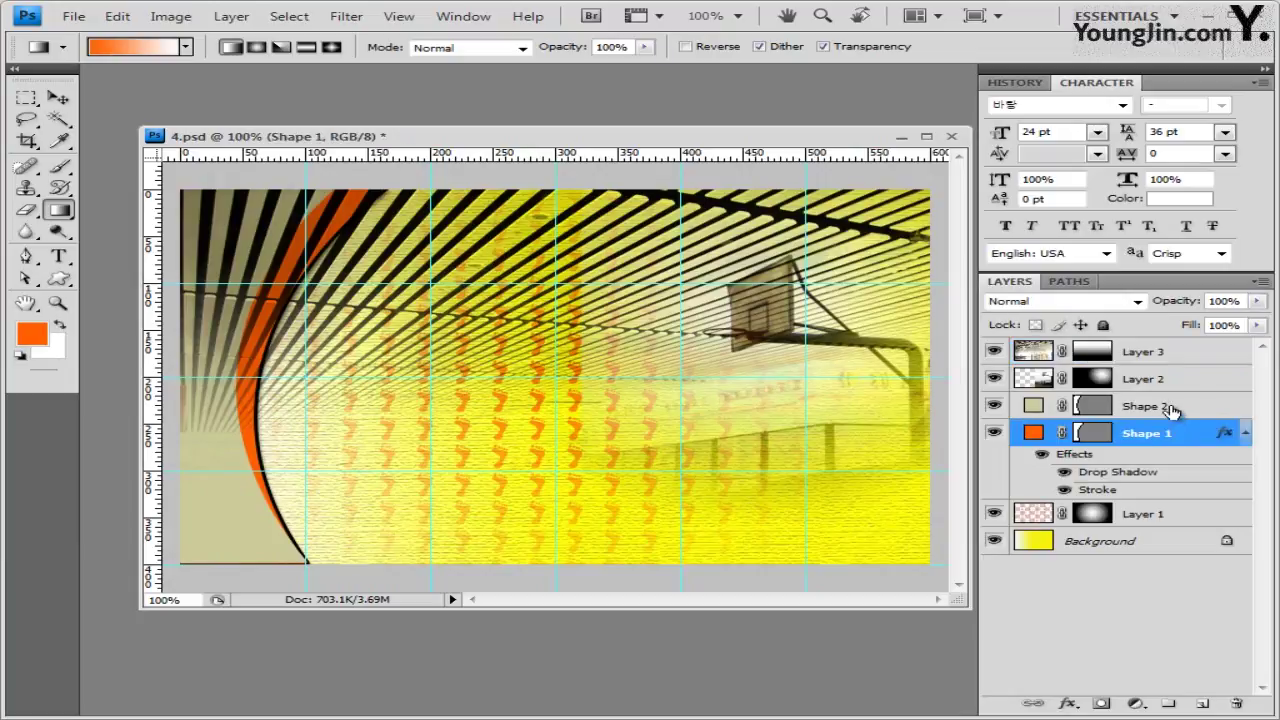
{"action": "left_click", "coordinate": [1170, 408], "text": "shift"}
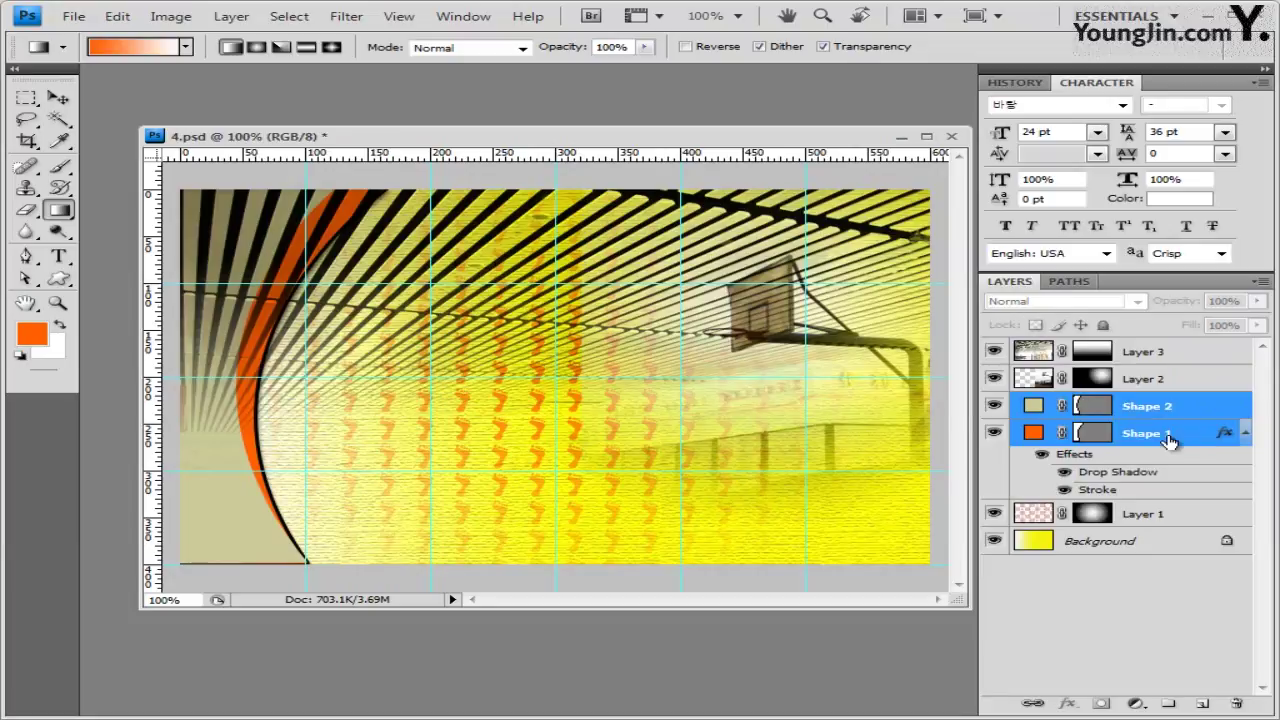
{"action": "left_click_drag", "start_coordinate": [1158, 416], "coordinate": [1150, 342]}
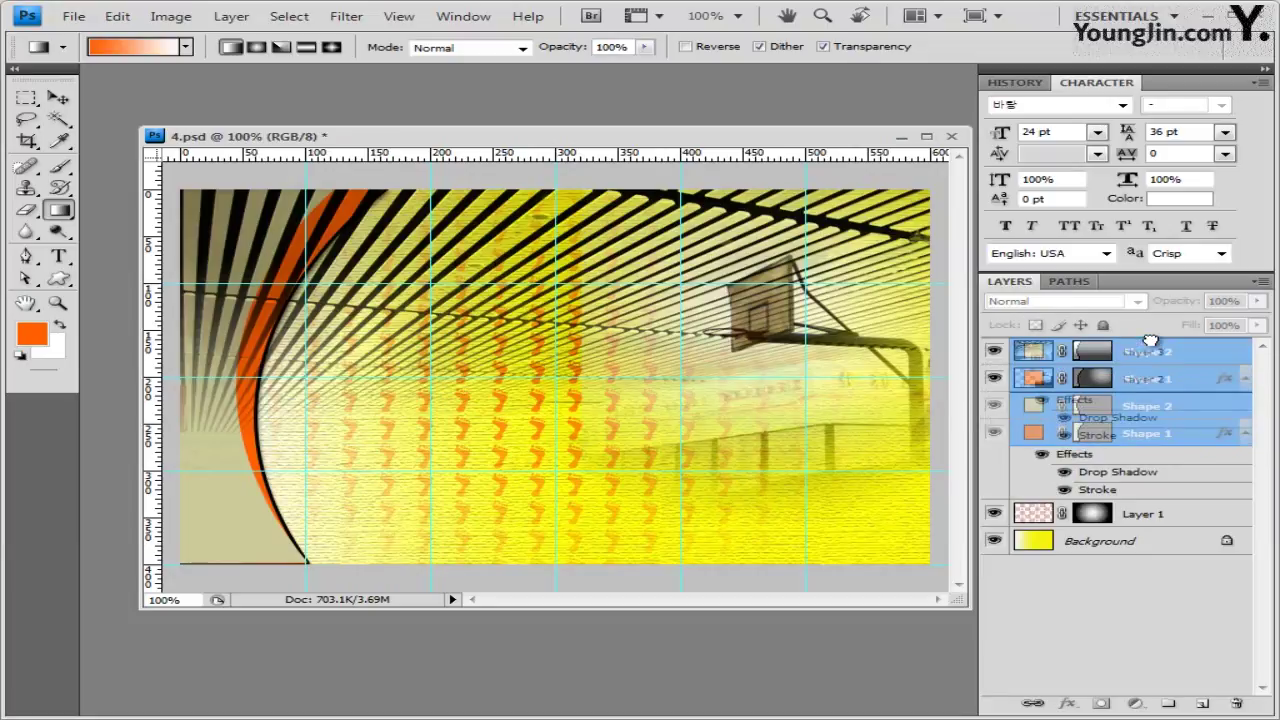
{"action": "left_click_drag", "start_coordinate": [1150, 341], "coordinate": [1150, 342]}
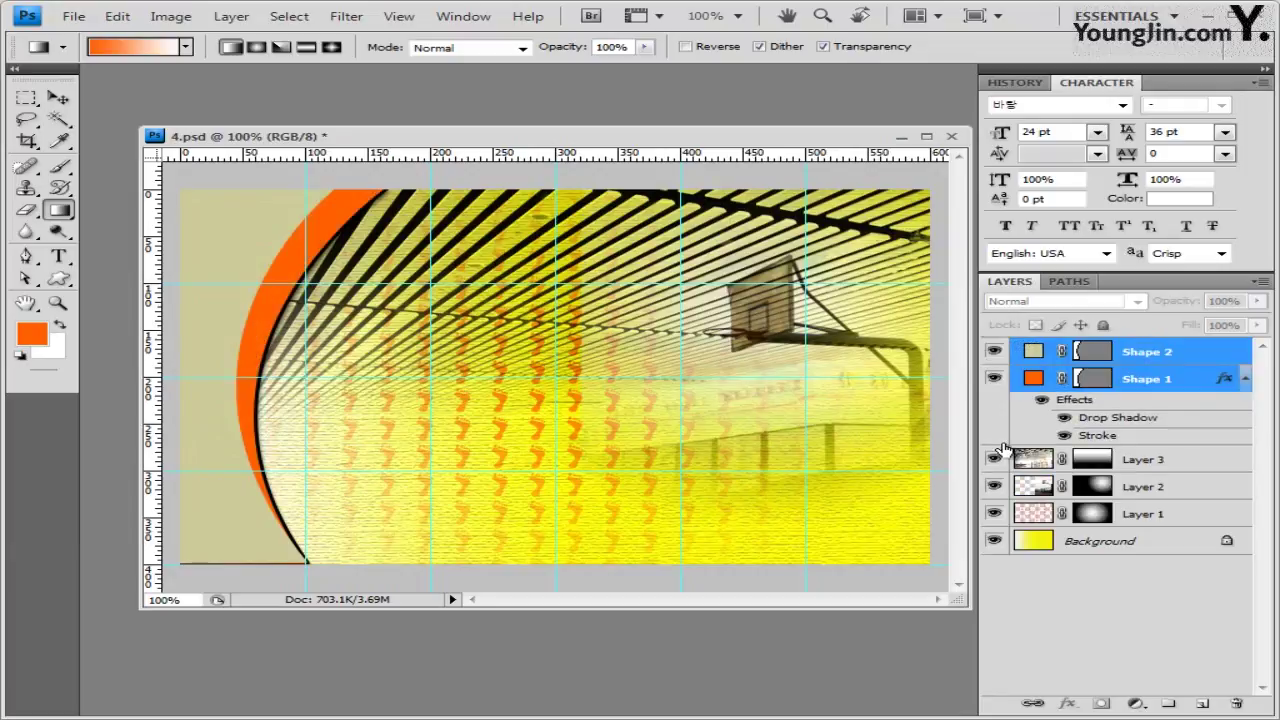
{"action": "left_click", "coordinate": [1158, 353]}
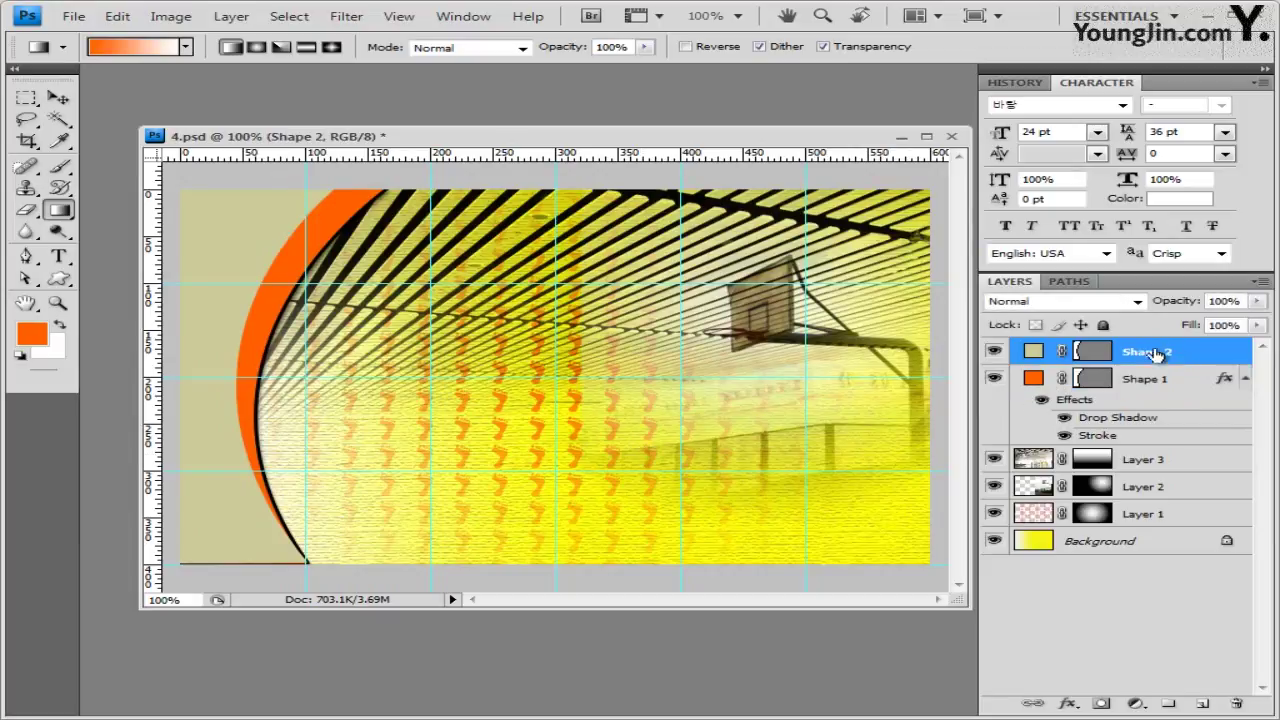
Open 1급-14.jpg from the 기출문제06 folder in Photoshop and float it in its own window
{"action": "key", "text": "alt+Tab"}
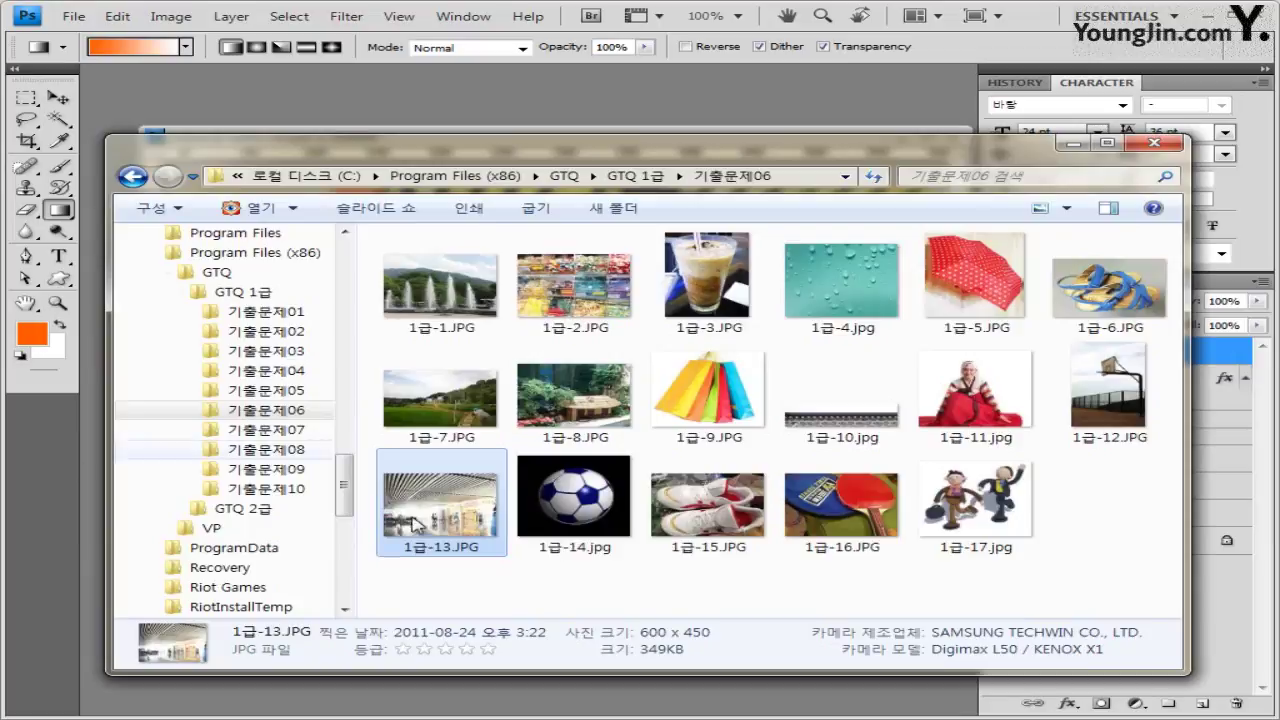
{"action": "left_click_drag", "start_coordinate": [608, 518], "coordinate": [400, 140]}
{"action": "left_click", "coordinate": [58, 97]}
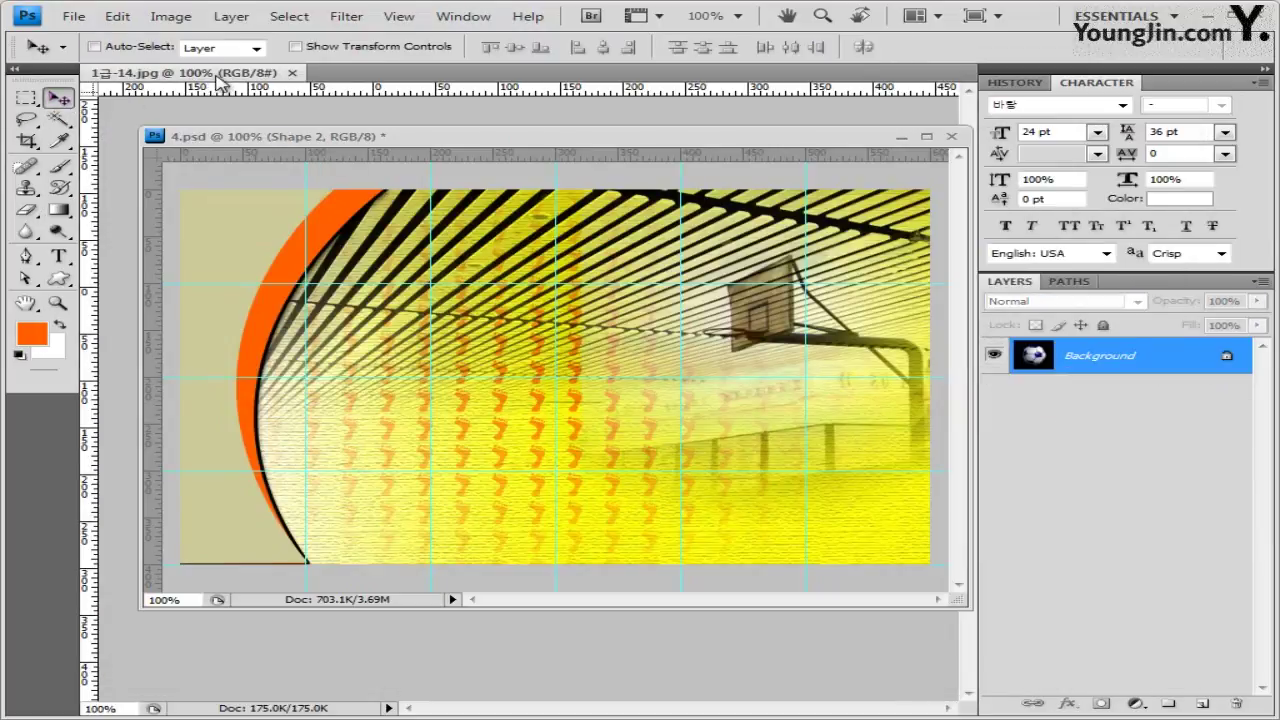
{"action": "left_click_drag", "start_coordinate": [185, 73], "coordinate": [383, 302]}
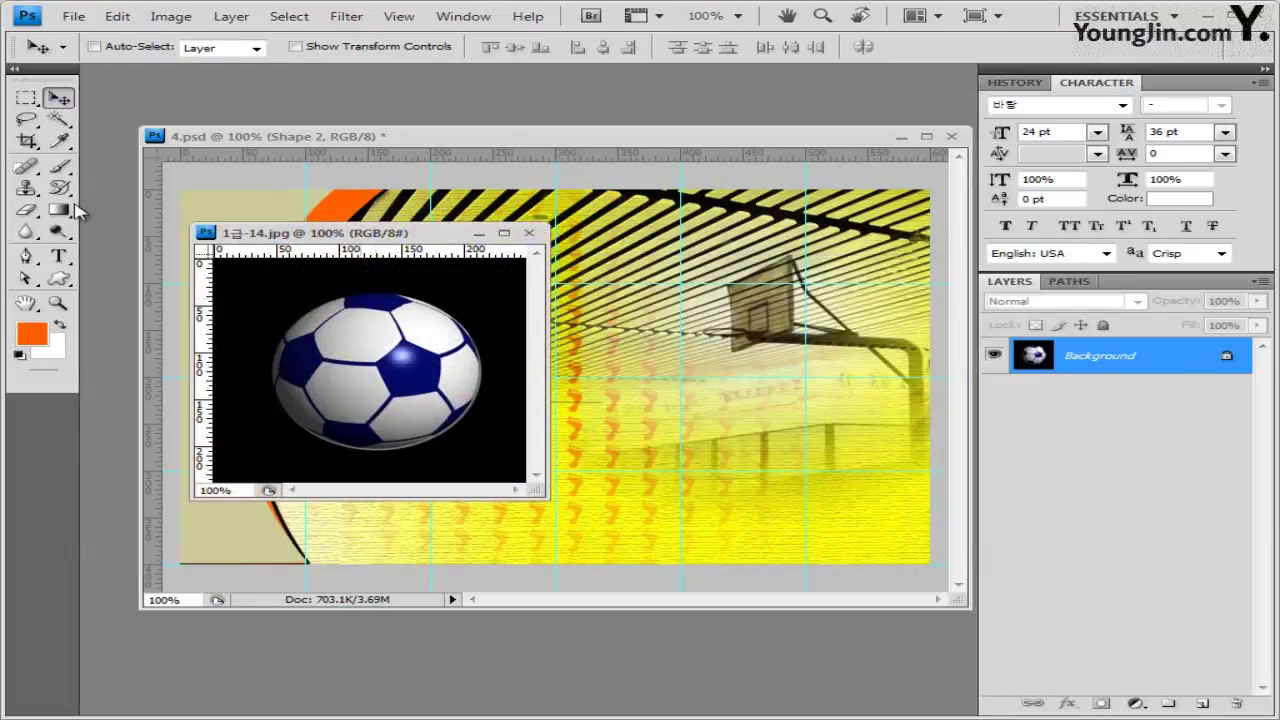
Select the soccer ball by picking its black background with the Magic Wand at tolerance 10 and inverting the selection
{"action": "left_click", "coordinate": [58, 119]}
{"action": "left_click", "coordinate": [280, 47]}
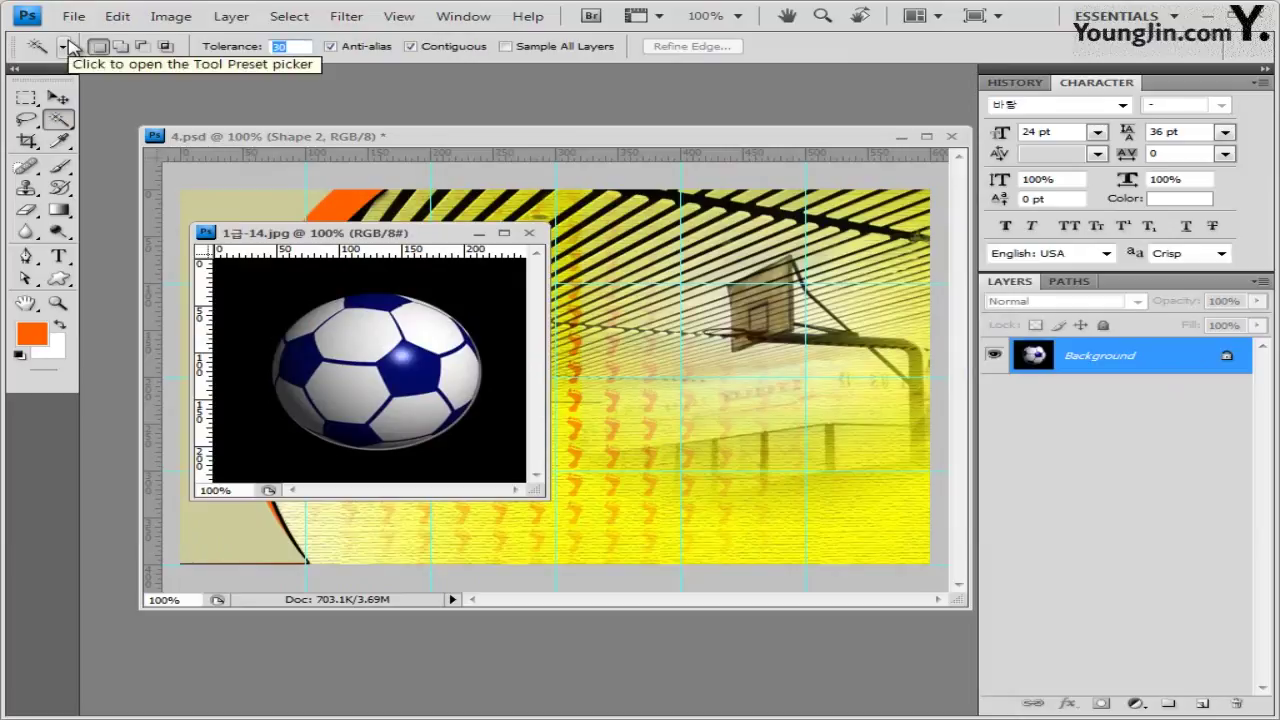
{"action": "type", "text": "10"}
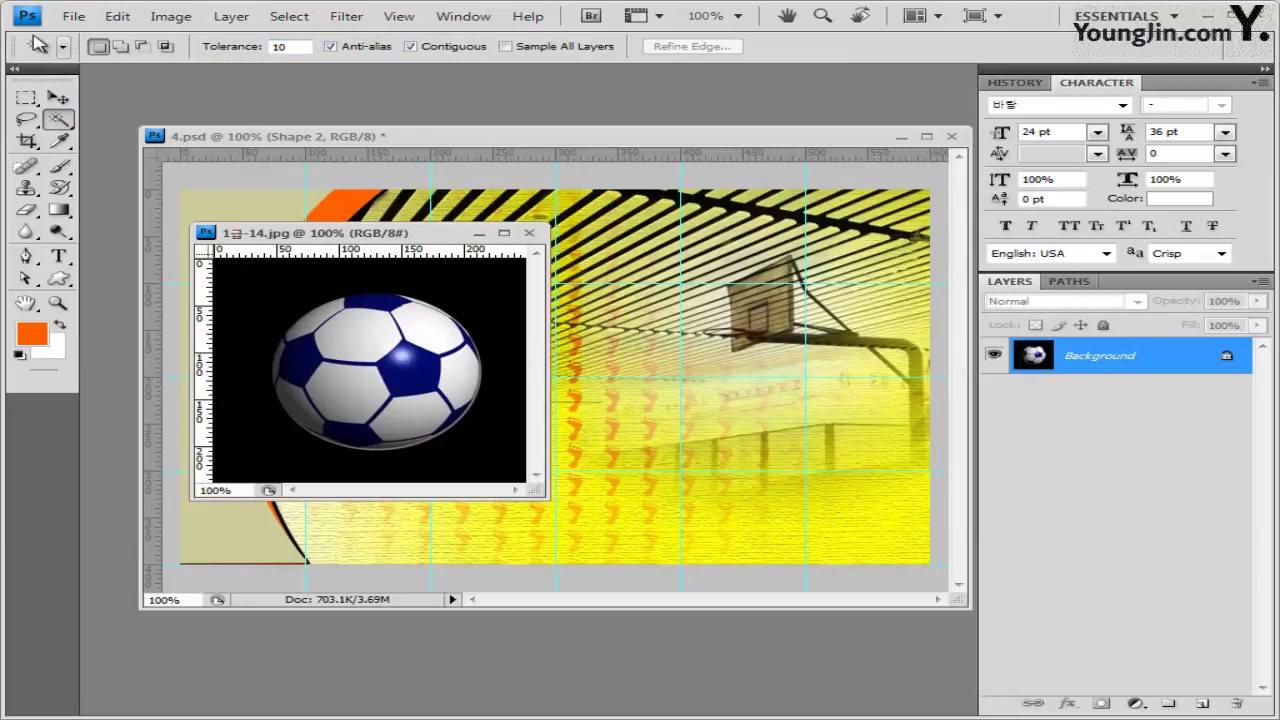
{"action": "left_click", "coordinate": [275, 270]}
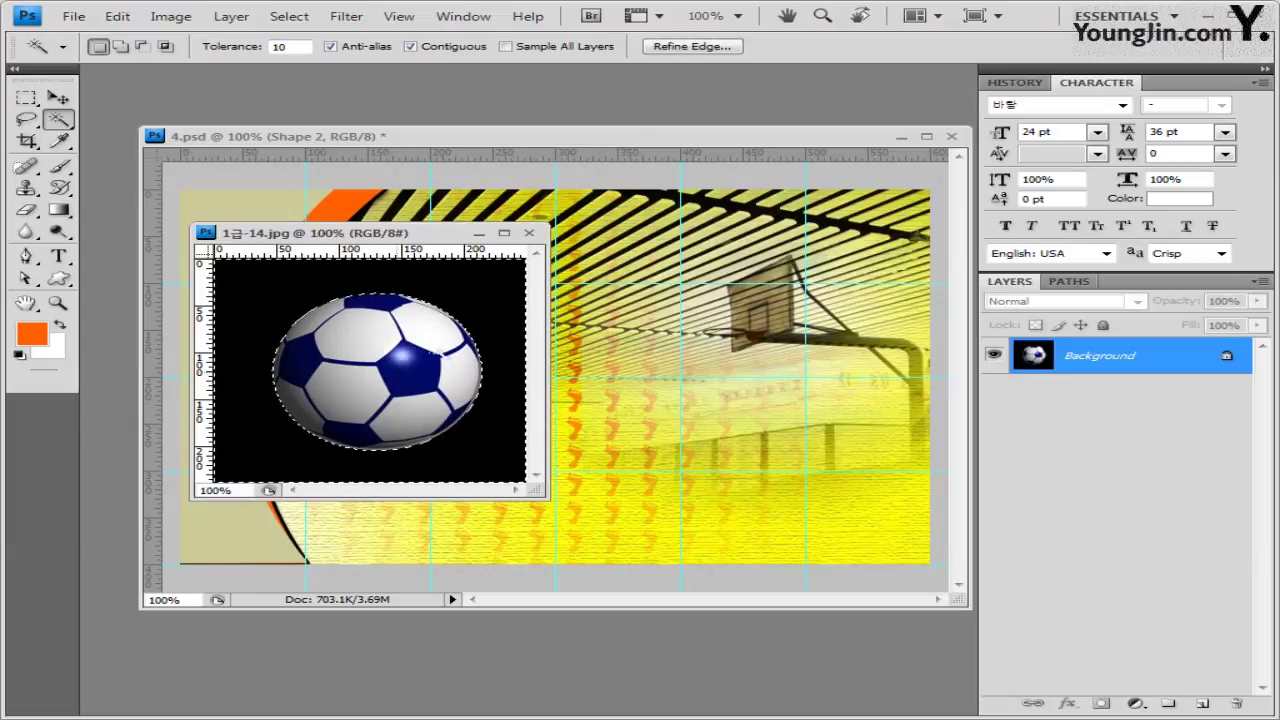
{"action": "left_click", "coordinate": [287, 17]}
{"action": "left_click", "coordinate": [312, 88]}
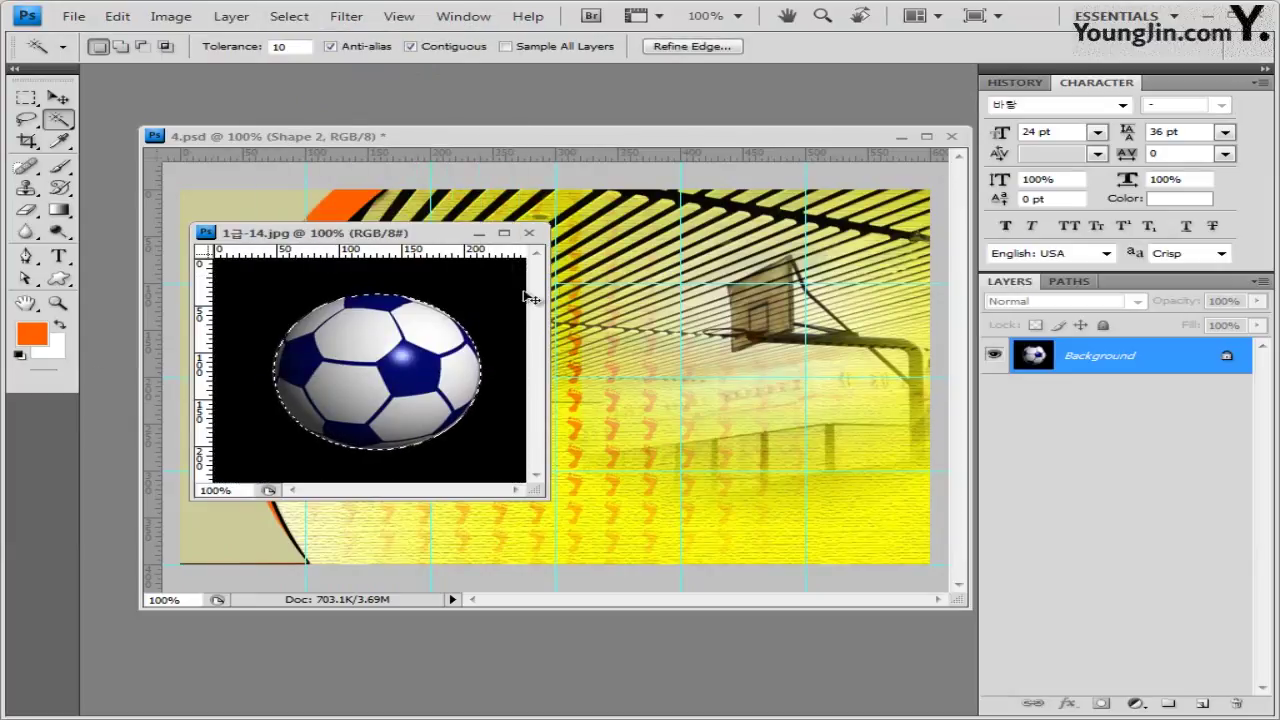
Copy the soccer ball into 4.psd and place it slightly scaled down over the curved shapes at the canvas's lower left
{"action": "left_click", "coordinate": [528, 140]}
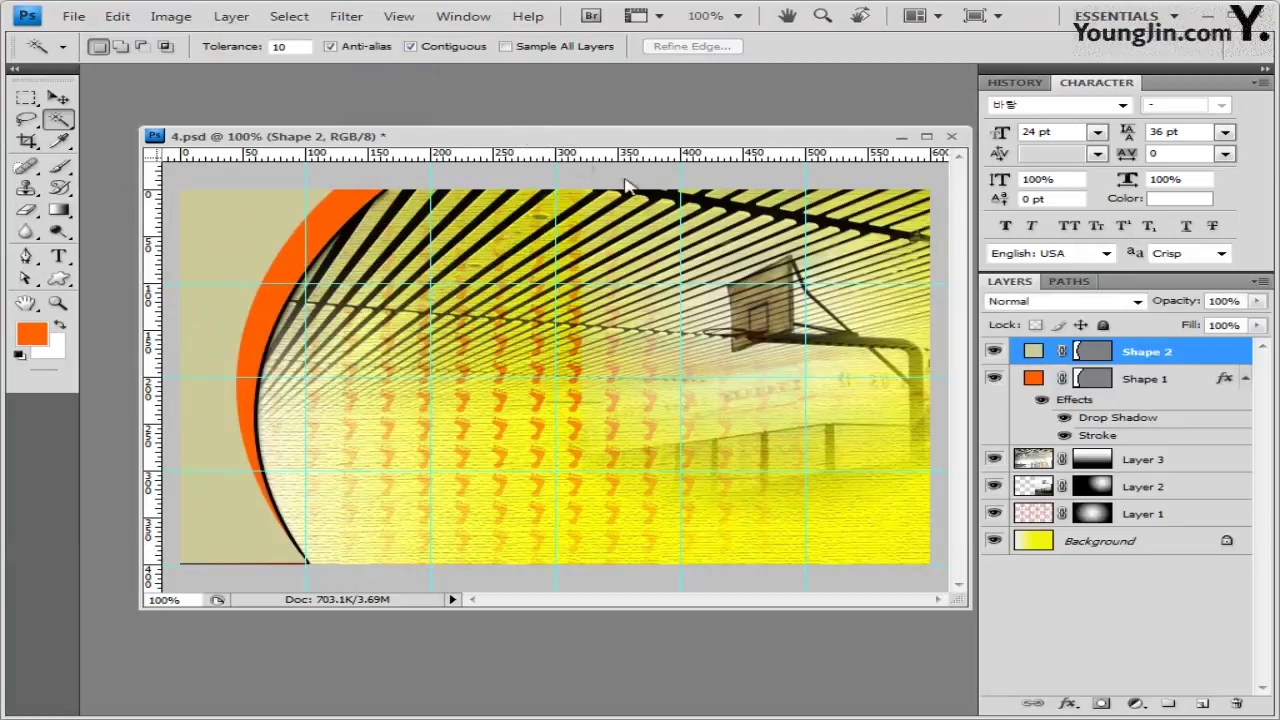
{"action": "key", "text": "ctrl+v"}
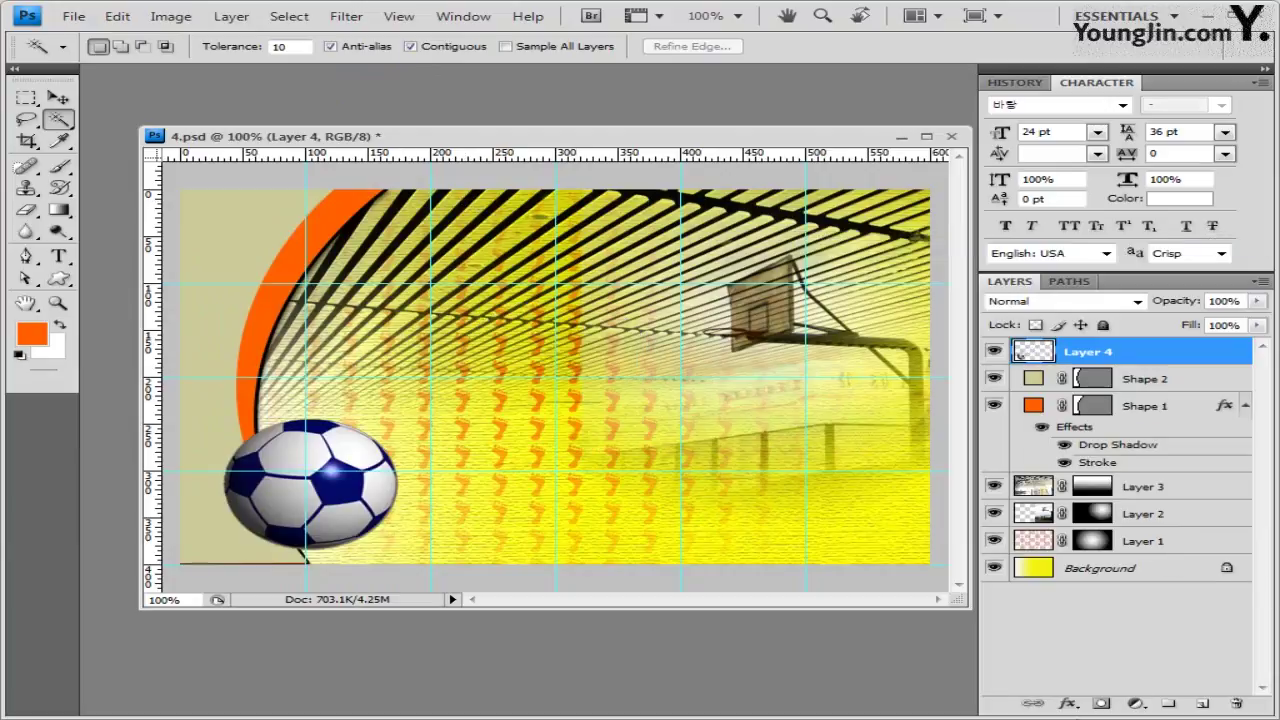
Give the soccer ball layer a 2 px outside stroke in color 996633 and a default drop shadow
{"action": "left_click", "coordinate": [1069, 704]}
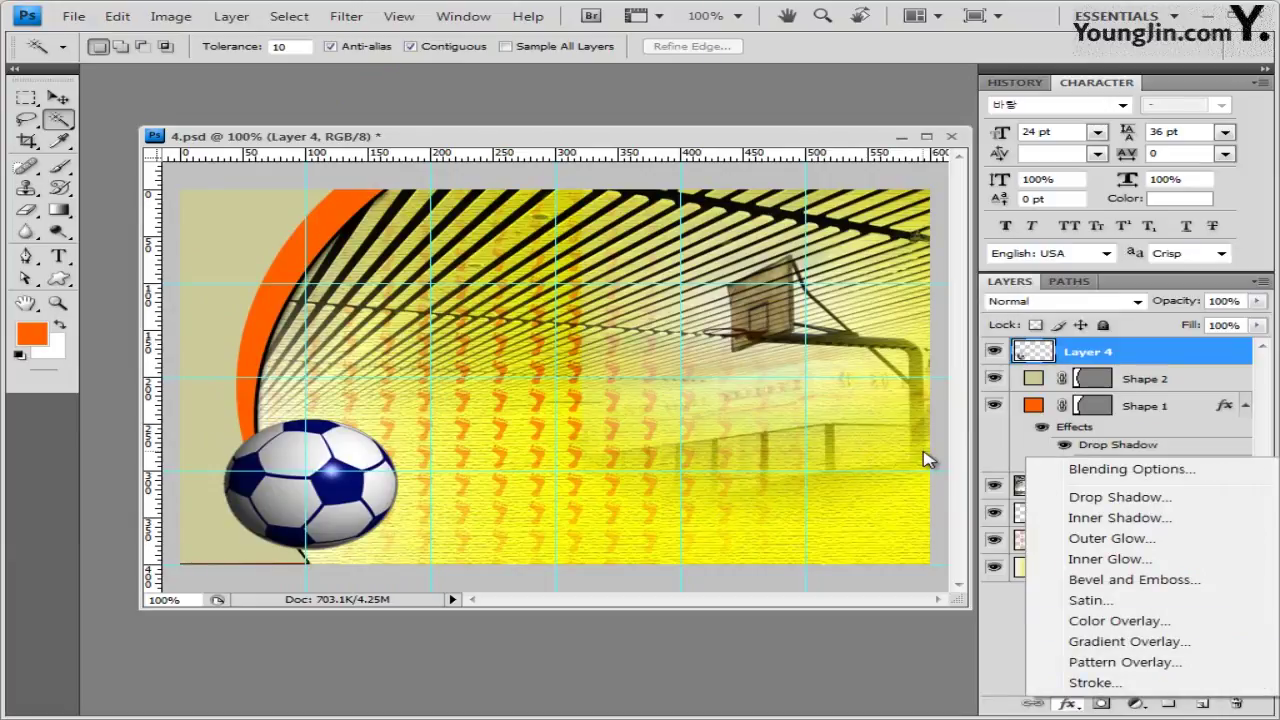
{"action": "left_click", "coordinate": [1095, 682]}
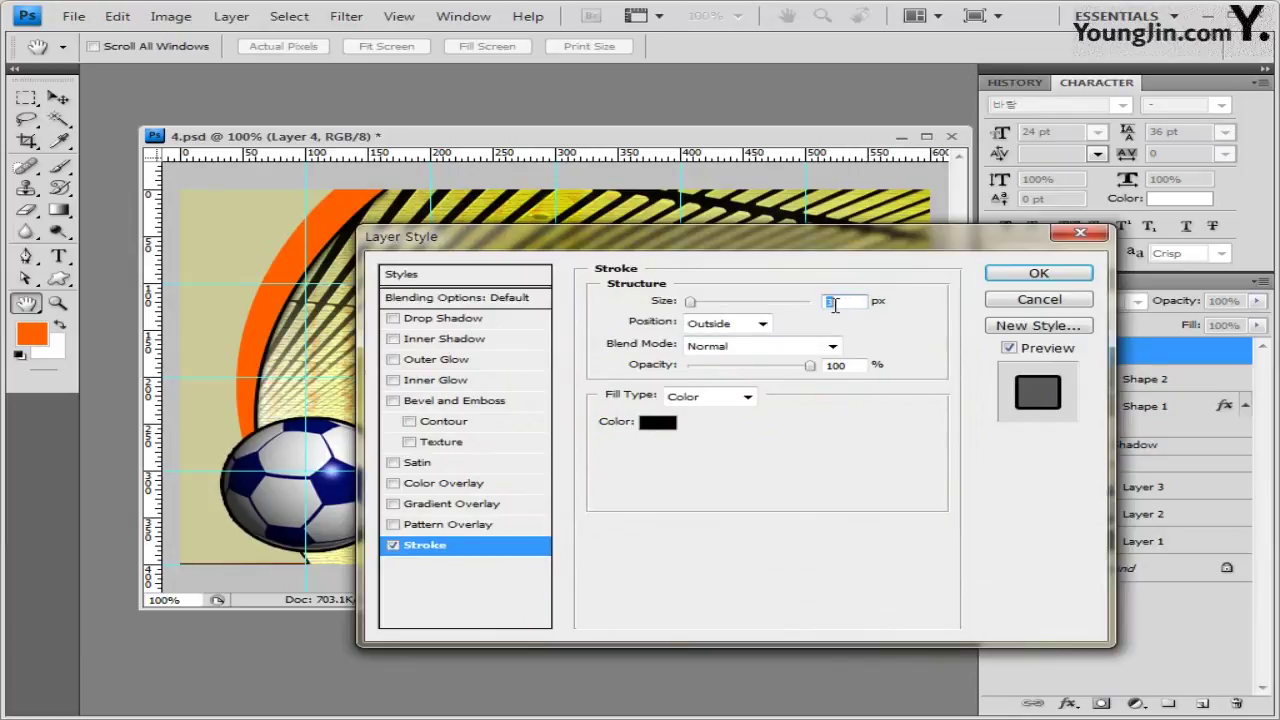
{"action": "type", "text": "2"}
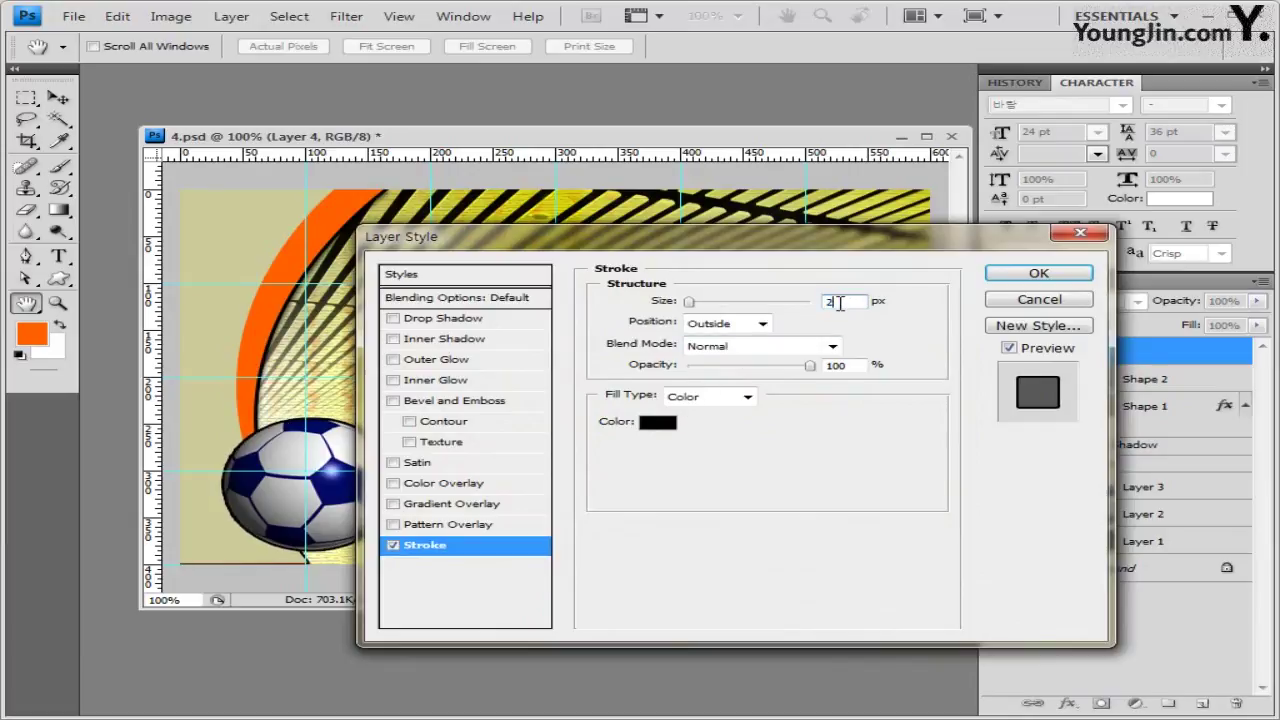
{"action": "left_click", "coordinate": [658, 422]}
{"action": "double_click", "coordinate": [790, 517]}
{"action": "type", "text": "996633"}
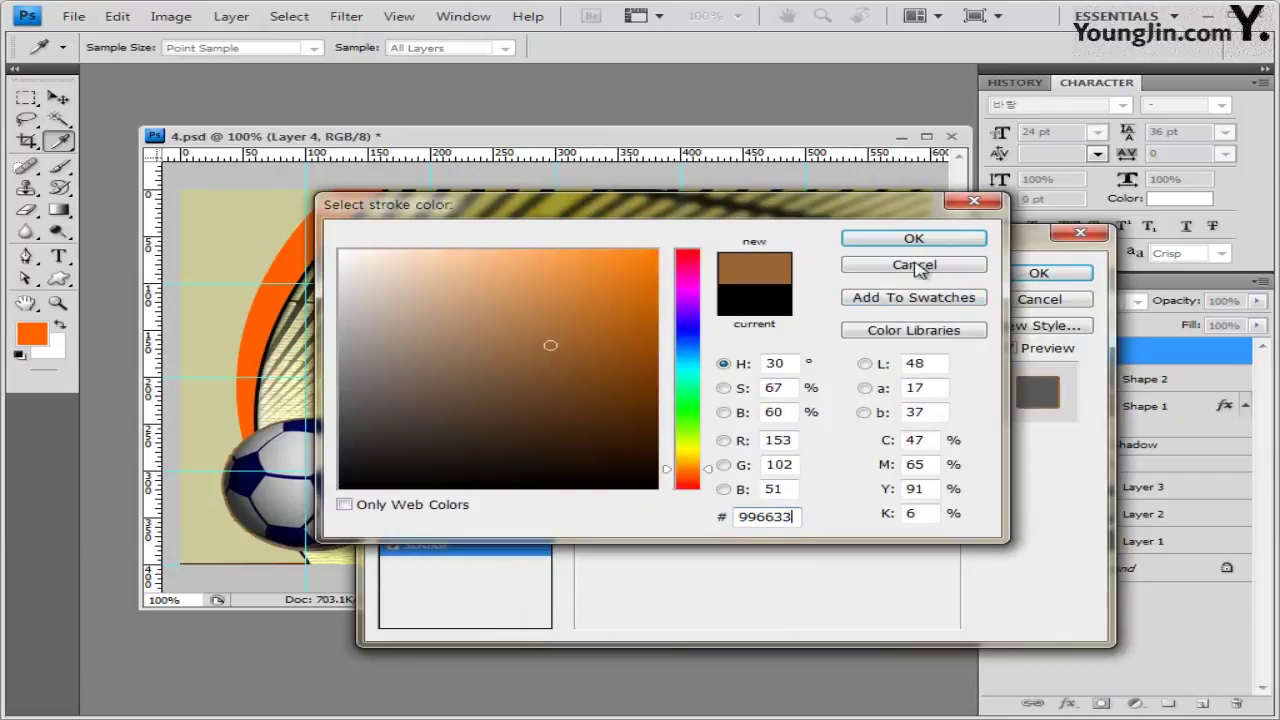
{"action": "left_click", "coordinate": [914, 240]}
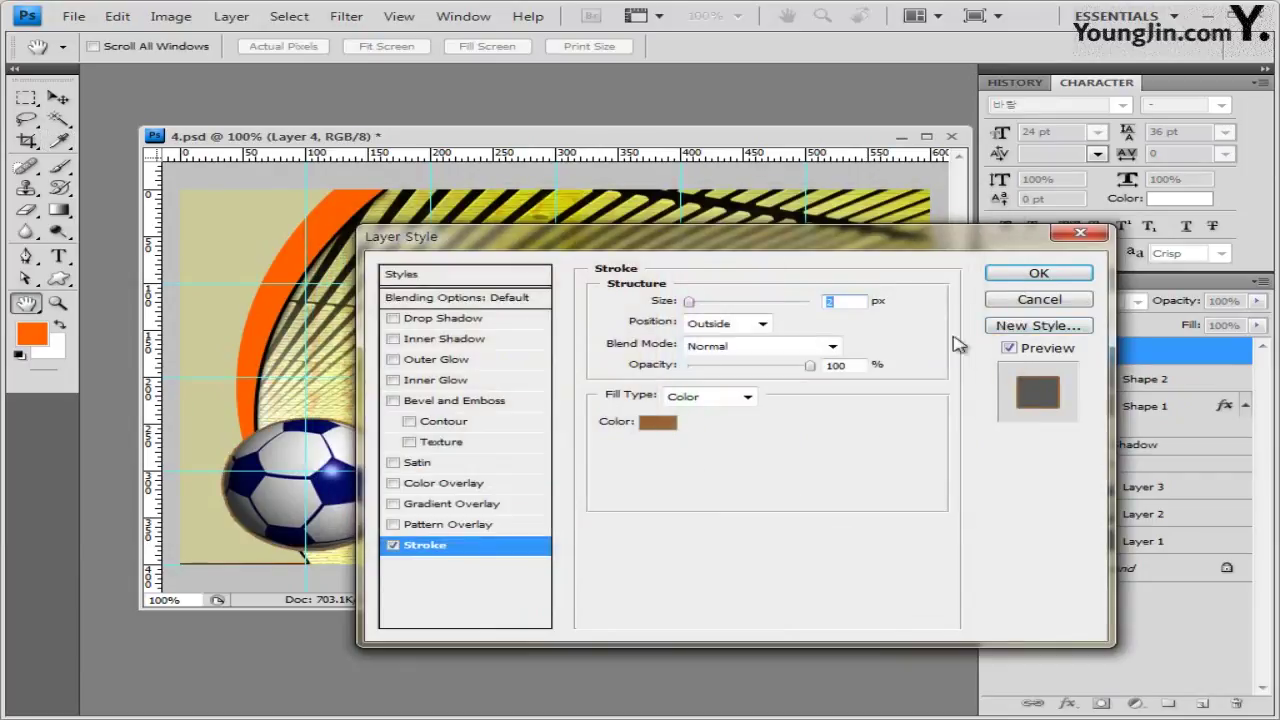
{"action": "left_click", "coordinate": [464, 319]}
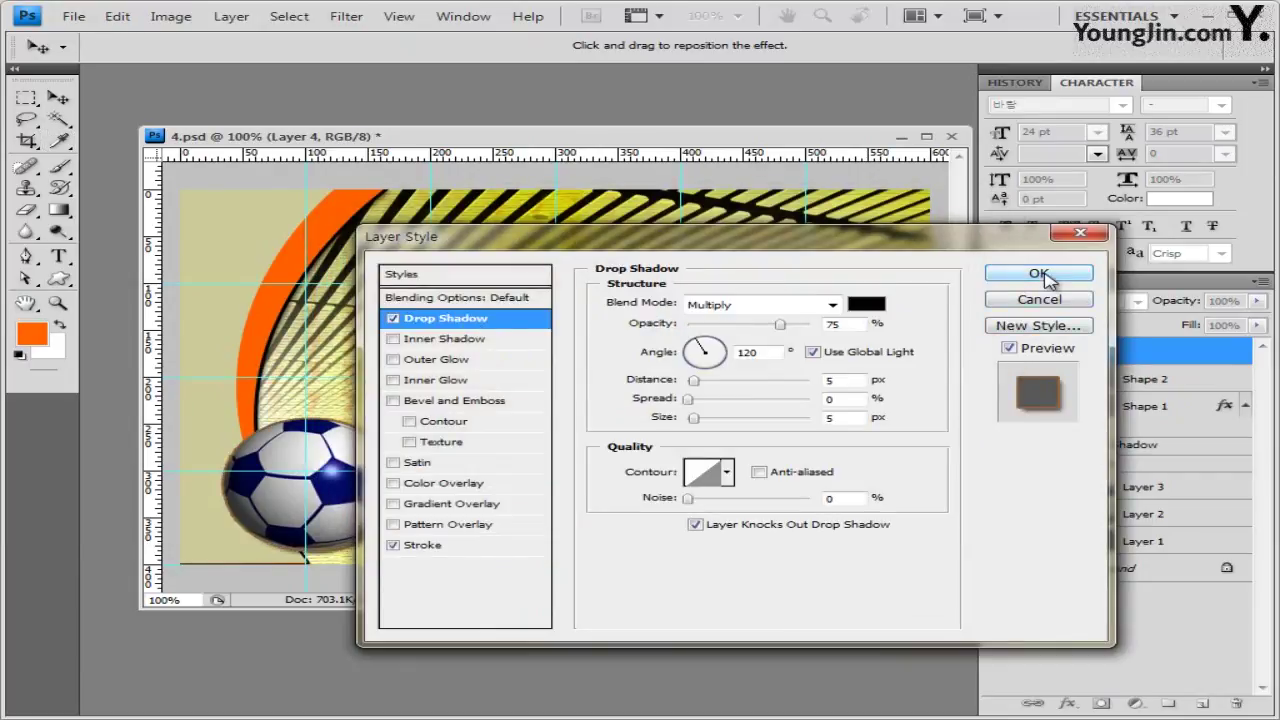
{"action": "left_click", "coordinate": [1040, 274]}
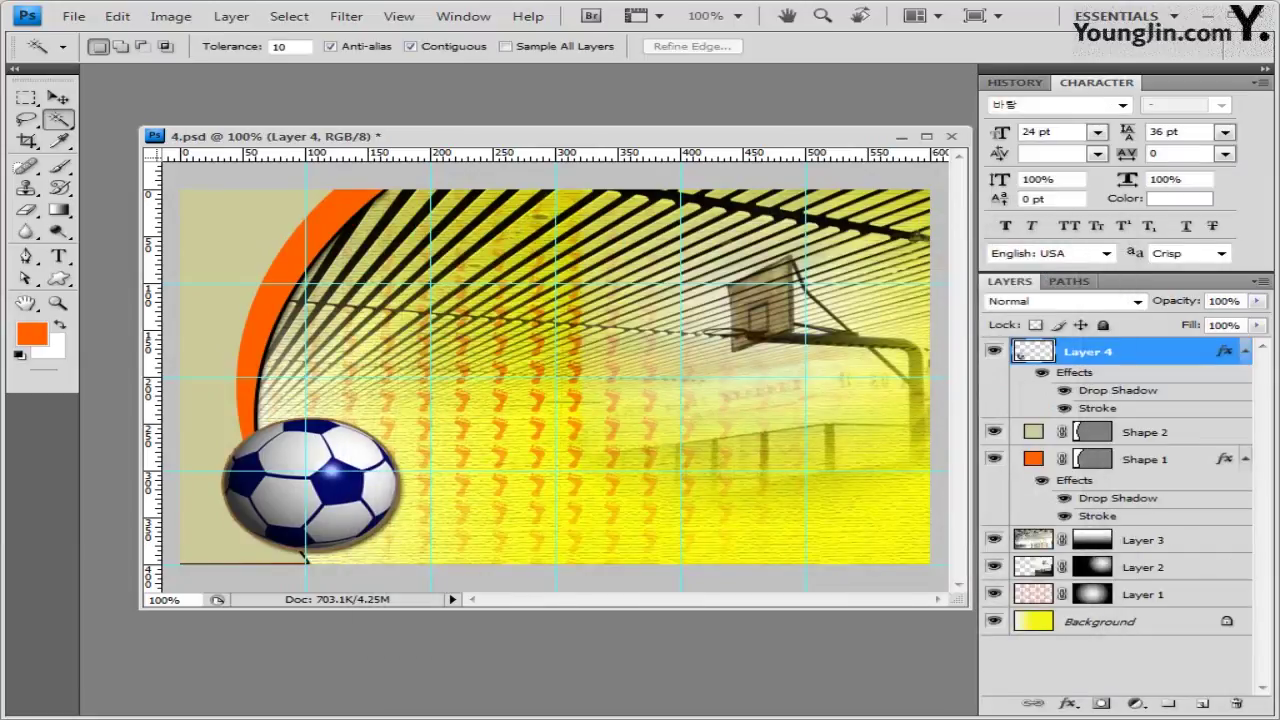
Open 1급-15.JPG from the 기출문제06 folder in Photoshop and float it in its own window
{"action": "key", "text": "alt+Tab"}
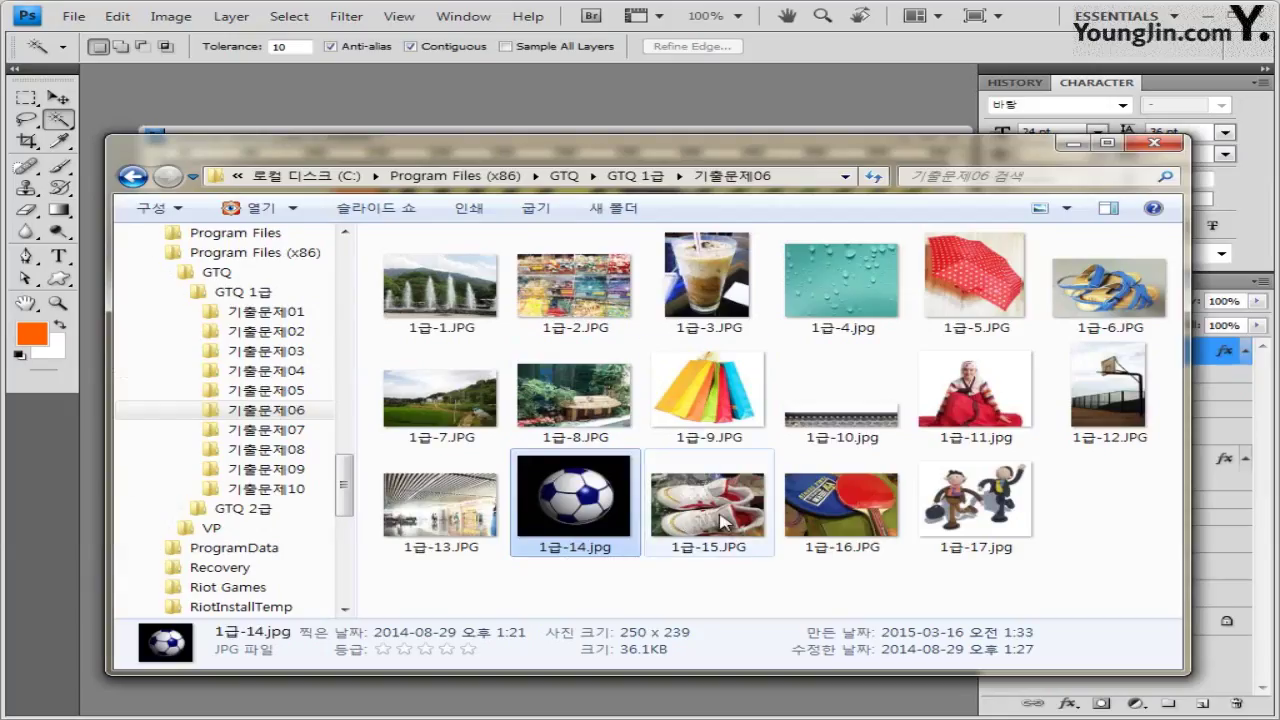
{"action": "left_click_drag", "start_coordinate": [700, 510], "coordinate": [520, 100]}
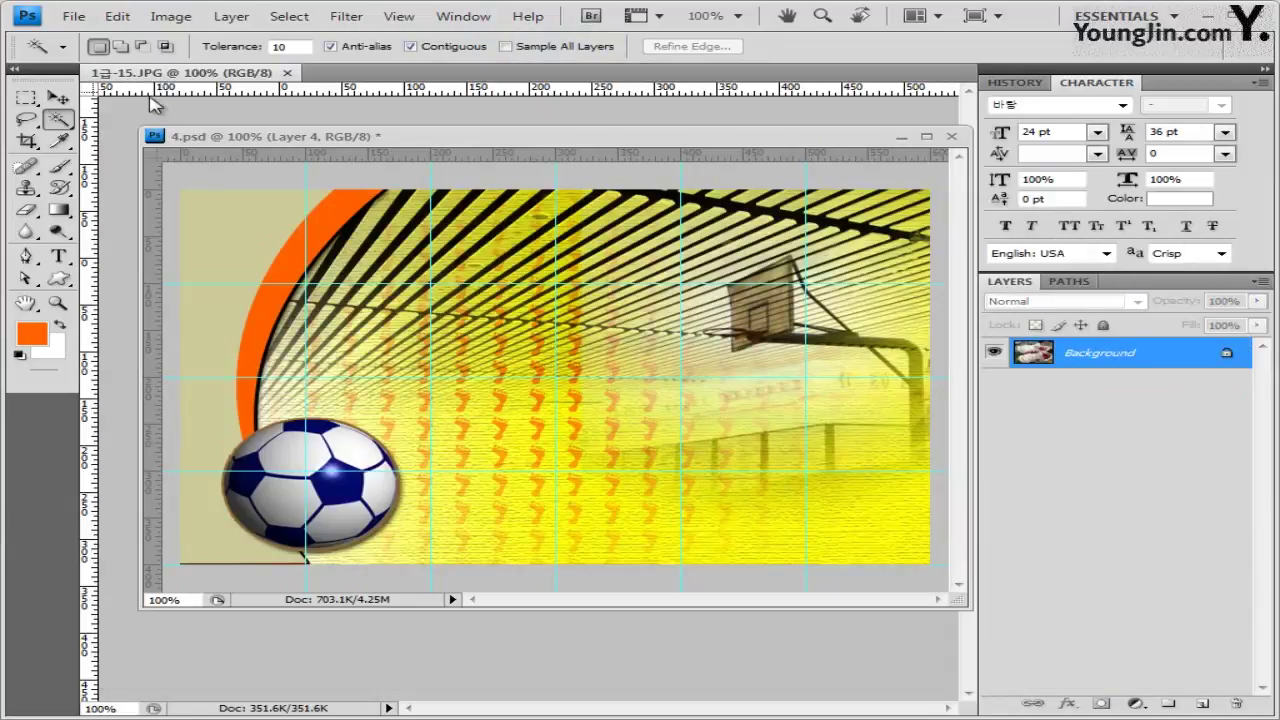
{"action": "left_click", "coordinate": [58, 97]}
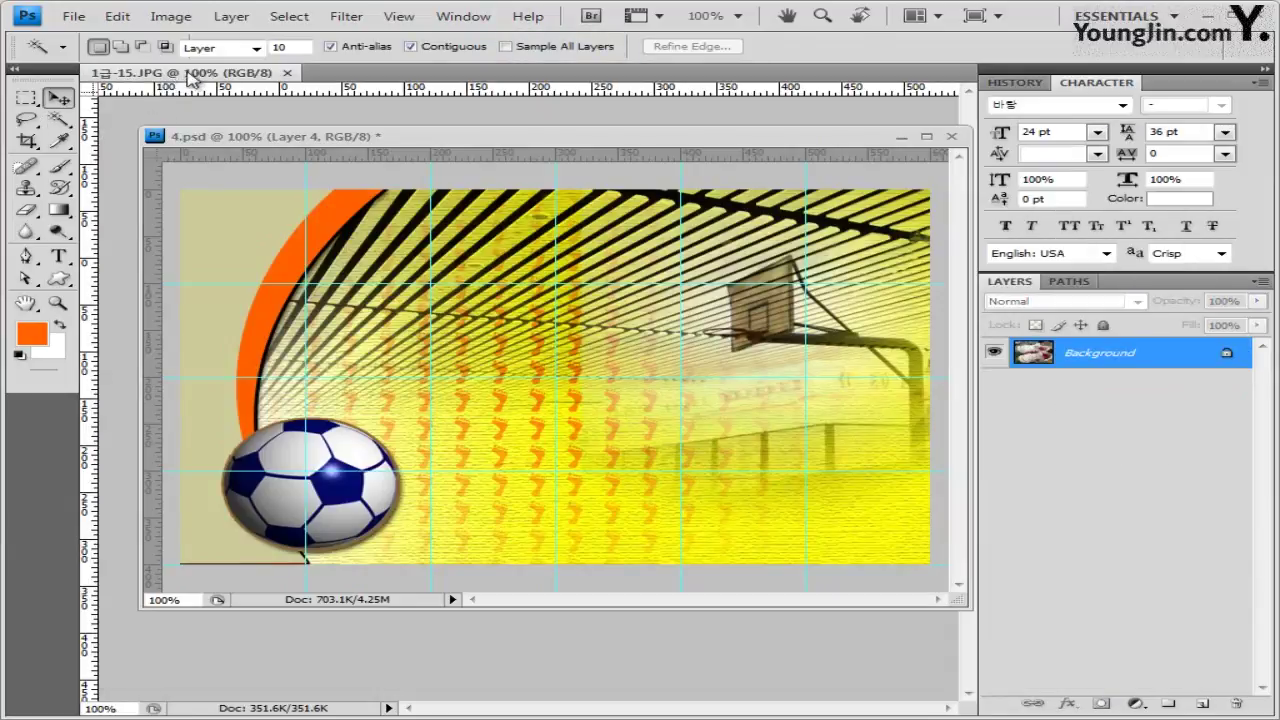
{"action": "left_click_drag", "start_coordinate": [180, 73], "coordinate": [355, 205]}
{"action": "left_click_drag", "start_coordinate": [470, 205], "coordinate": [428, 125]}
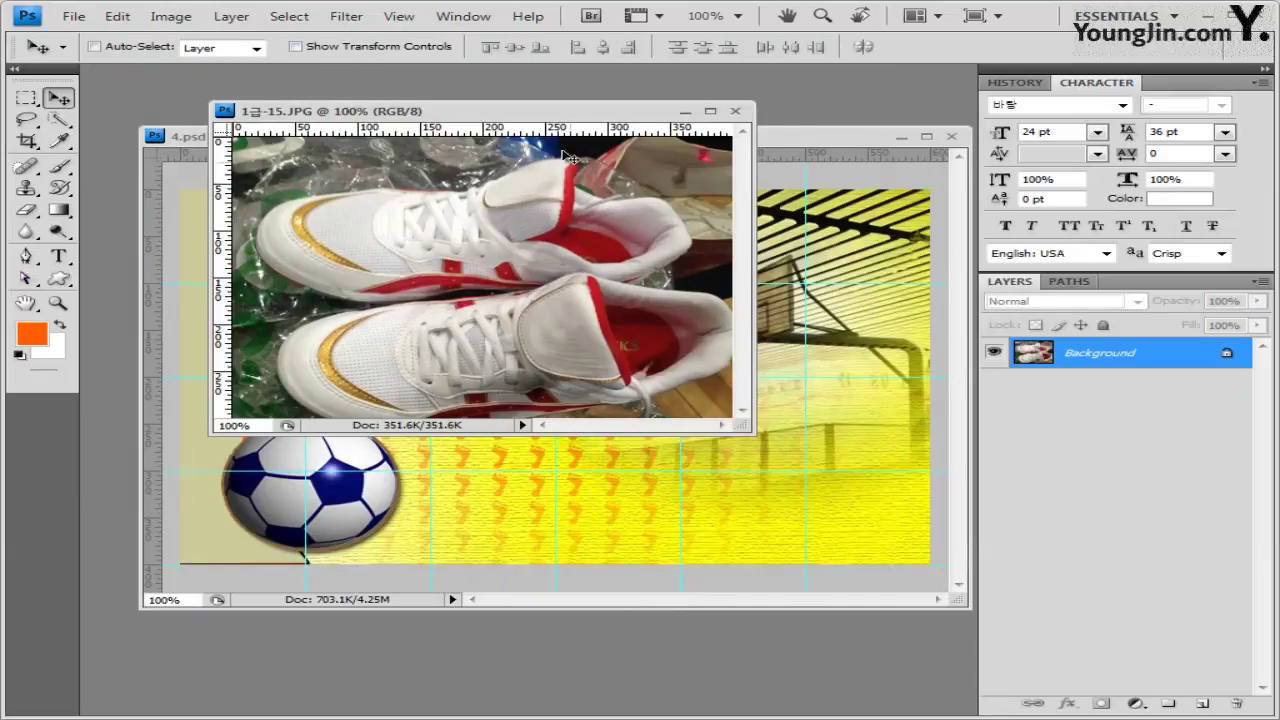
Select both sneakers in 1급-15.JPG with the Quick Selection tool using a 20 px brush
{"action": "left_click", "coordinate": [60, 121]}
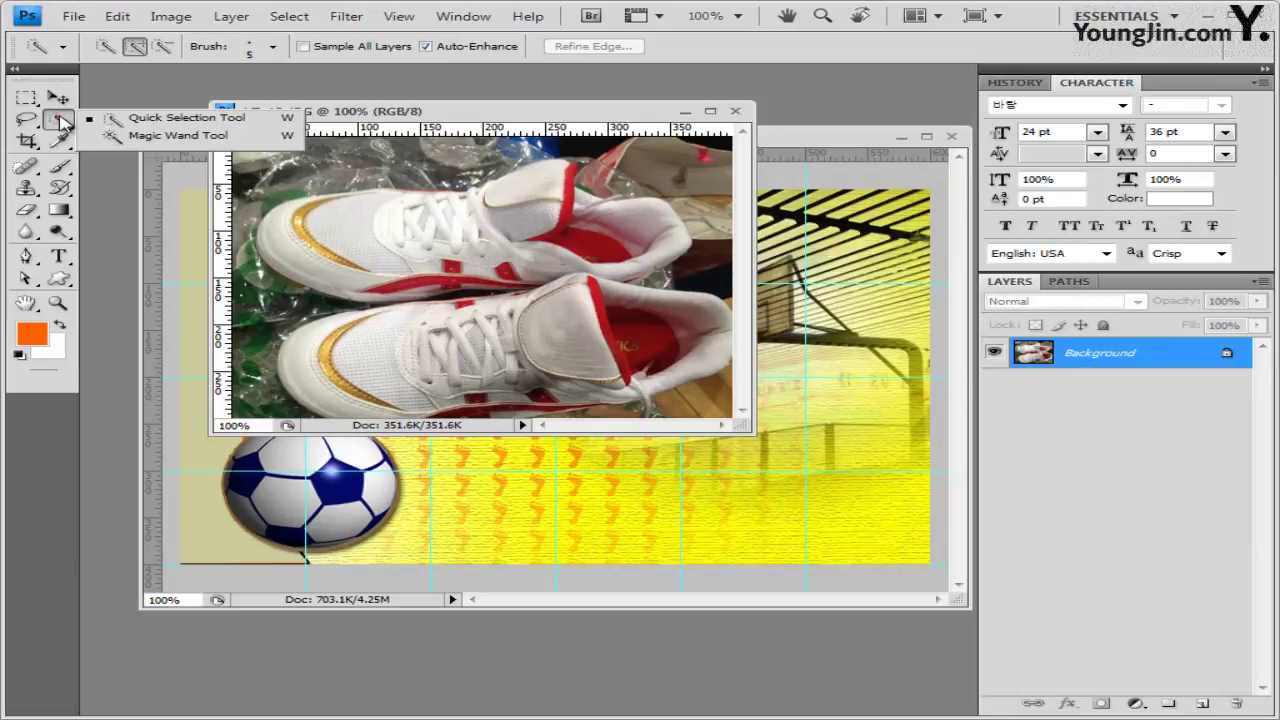
{"action": "left_click", "coordinate": [160, 118]}
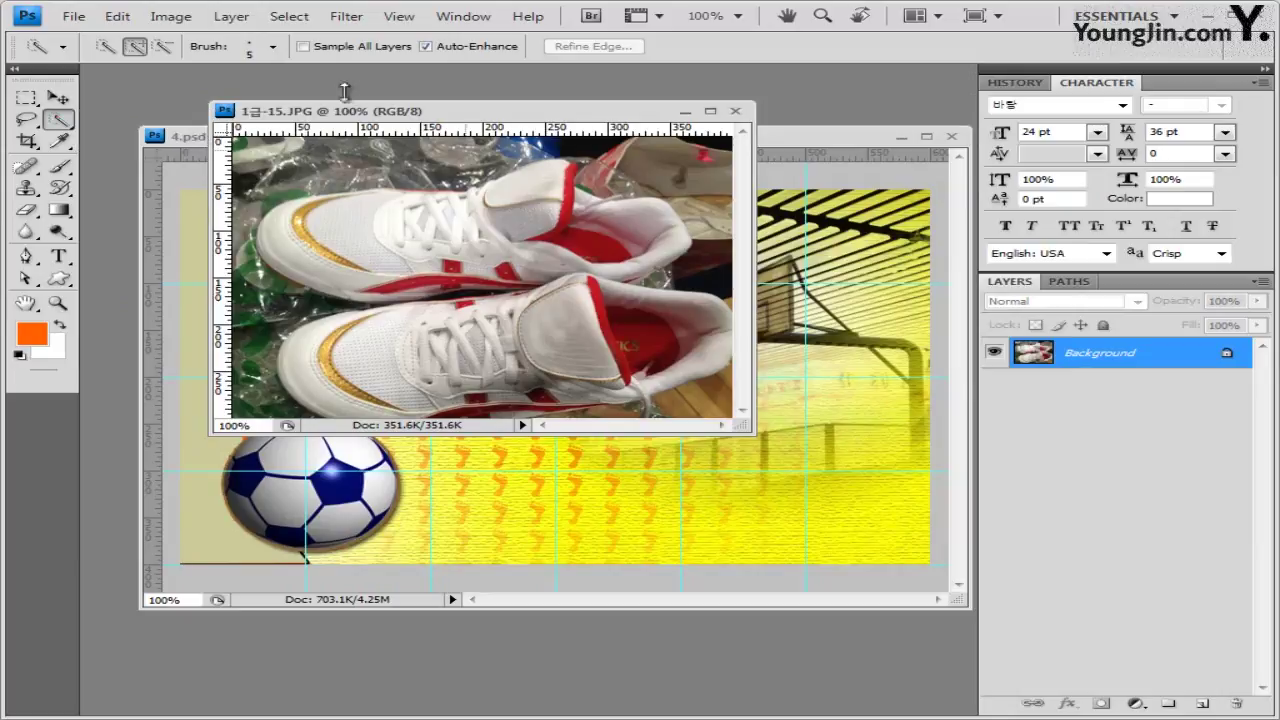
{"action": "left_click", "coordinate": [273, 46]}
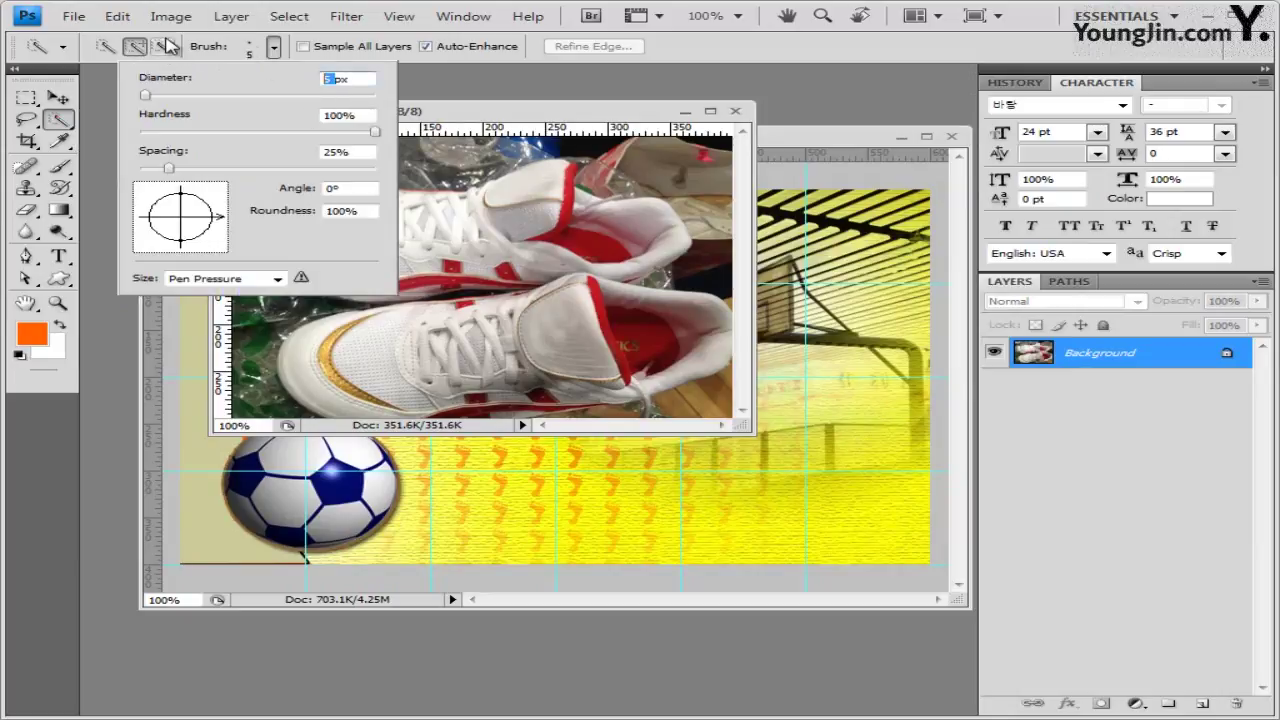
{"action": "type", "text": "20"}
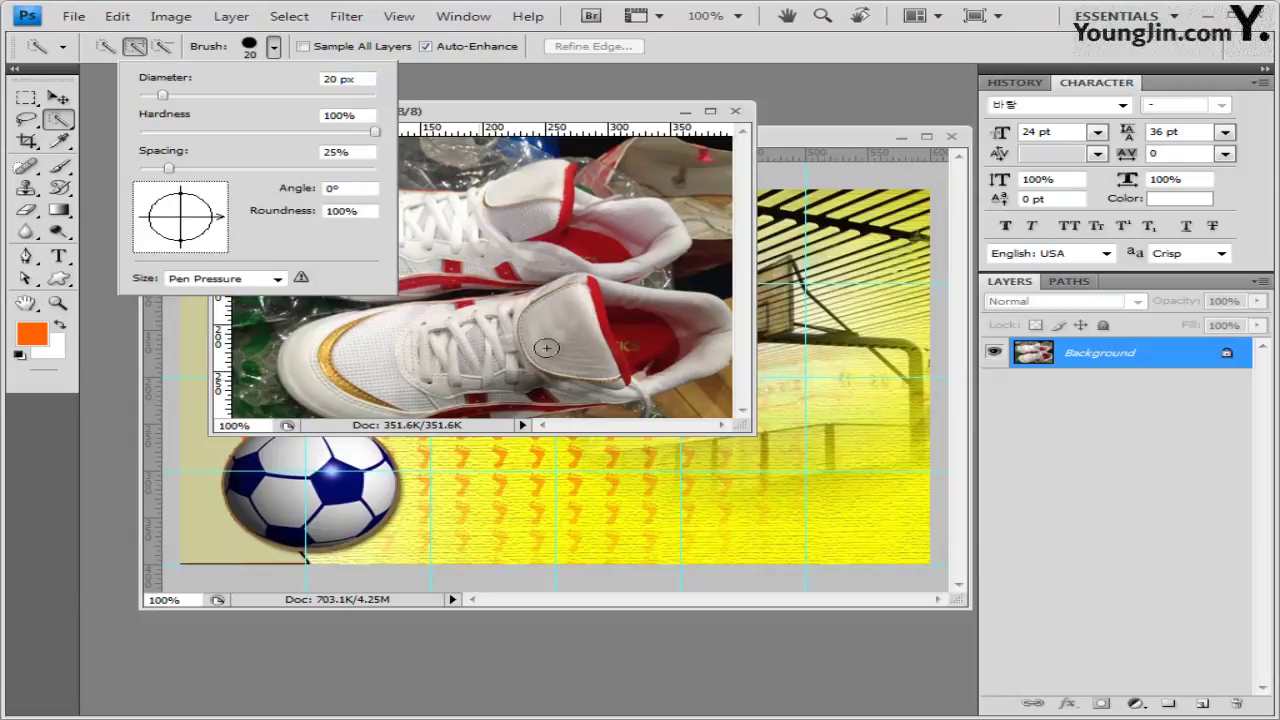
{"action": "left_click", "coordinate": [632, 224]}
{"action": "mouse_move", "coordinate": [637, 224]}
{"action": "left_mouse_down"}
{"action": "mouse_move", "coordinate": [669, 243]}
{"action": "mouse_move", "coordinate": [611, 267]}
{"action": "mouse_move", "coordinate": [641, 270]}
{"action": "mouse_move", "coordinate": [660, 302]}
{"action": "mouse_move", "coordinate": [669, 283]}
{"action": "mouse_move", "coordinate": [659, 287]}
{"action": "mouse_move", "coordinate": [686, 303]}
{"action": "mouse_move", "coordinate": [629, 274]}
{"action": "mouse_move", "coordinate": [636, 264]}
{"action": "mouse_move", "coordinate": [572, 284]}
{"action": "mouse_move", "coordinate": [591, 264]}
{"action": "mouse_move", "coordinate": [548, 250]}
{"action": "mouse_move", "coordinate": [550, 177]}
{"action": "mouse_move", "coordinate": [500, 198]}
{"action": "mouse_move", "coordinate": [281, 225]}
{"action": "mouse_move", "coordinate": [381, 279]}
{"action": "mouse_move", "coordinate": [358, 290]}
{"action": "mouse_move", "coordinate": [431, 279]}
{"action": "mouse_move", "coordinate": [458, 319]}
{"action": "mouse_move", "coordinate": [406, 311]}
{"action": "mouse_move", "coordinate": [324, 330]}
{"action": "mouse_move", "coordinate": [347, 326]}
{"action": "mouse_move", "coordinate": [315, 349]}
{"action": "mouse_move", "coordinate": [323, 366]}
{"action": "mouse_move", "coordinate": [445, 394]}
{"action": "mouse_move", "coordinate": [426, 406]}
{"action": "mouse_move", "coordinate": [517, 397]}
{"action": "mouse_move", "coordinate": [507, 406]}
{"action": "mouse_move", "coordinate": [557, 388]}
{"action": "mouse_move", "coordinate": [530, 402]}
{"action": "mouse_move", "coordinate": [568, 336]}
{"action": "mouse_move", "coordinate": [632, 301]}
{"action": "mouse_move", "coordinate": [669, 301]}
{"action": "left_mouse_up"}
{"action": "mouse_move", "coordinate": [700, 342]}
{"action": "left_mouse_down"}
{"action": "mouse_move", "coordinate": [711, 347]}
{"action": "mouse_move", "coordinate": [700, 362]}
{"action": "mouse_move", "coordinate": [667, 369]}
{"action": "left_mouse_up"}
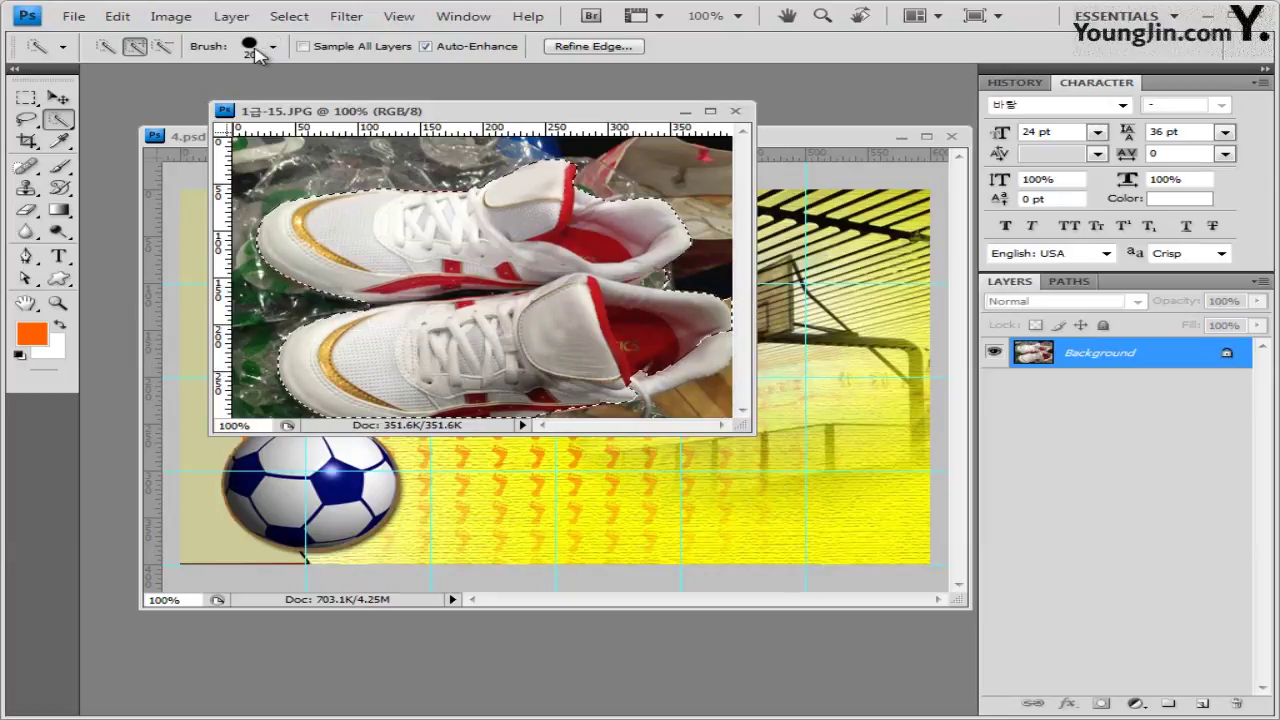
Refine the sneaker selection with a 12 px brush, adding the front shoe's heel and subtracting the wooden floor and background around it
{"action": "left_click", "coordinate": [274, 47]}
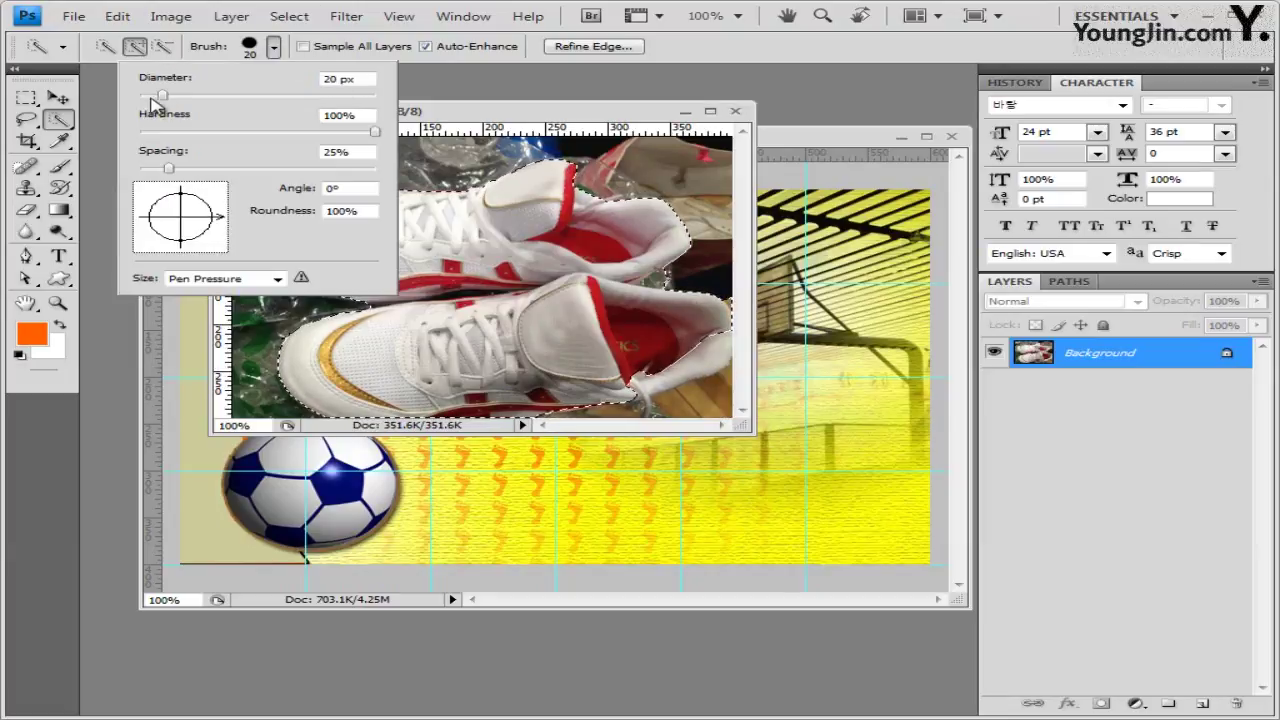
{"action": "left_click_drag", "start_coordinate": [158, 101], "coordinate": [151, 95]}
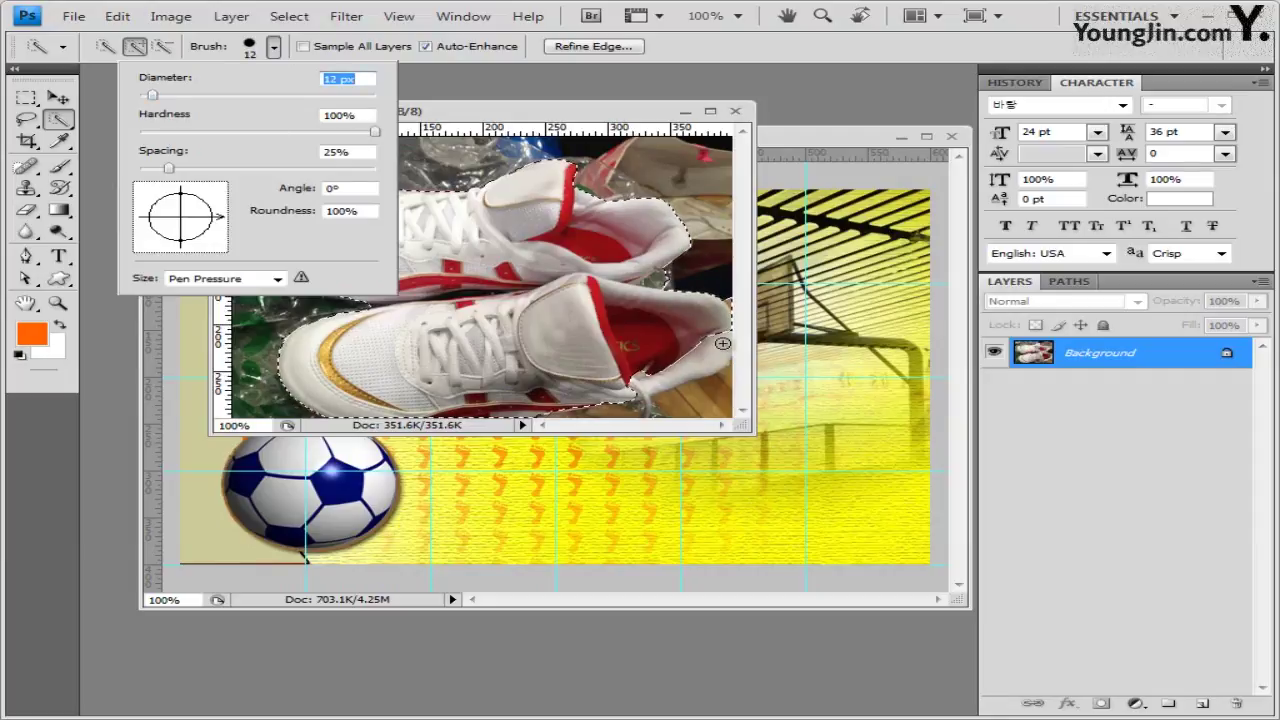
{"action": "left_click", "coordinate": [721, 343]}
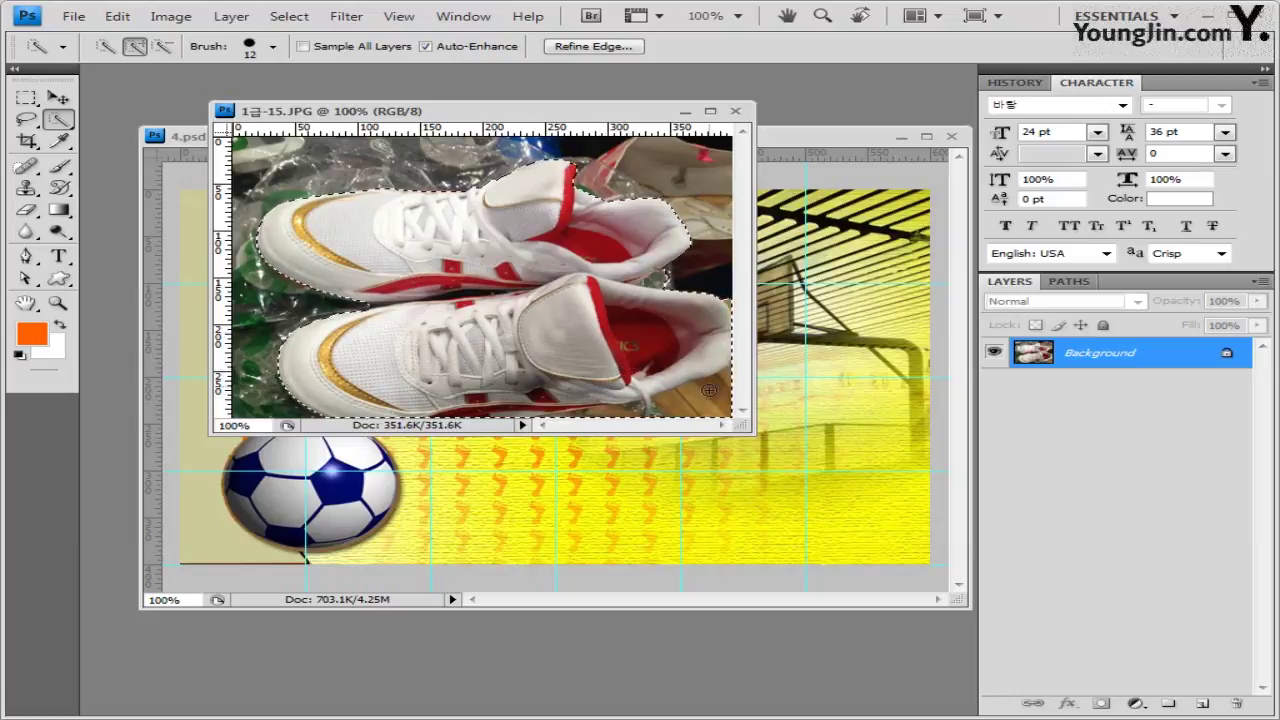
{"action": "key", "text": "alt"}
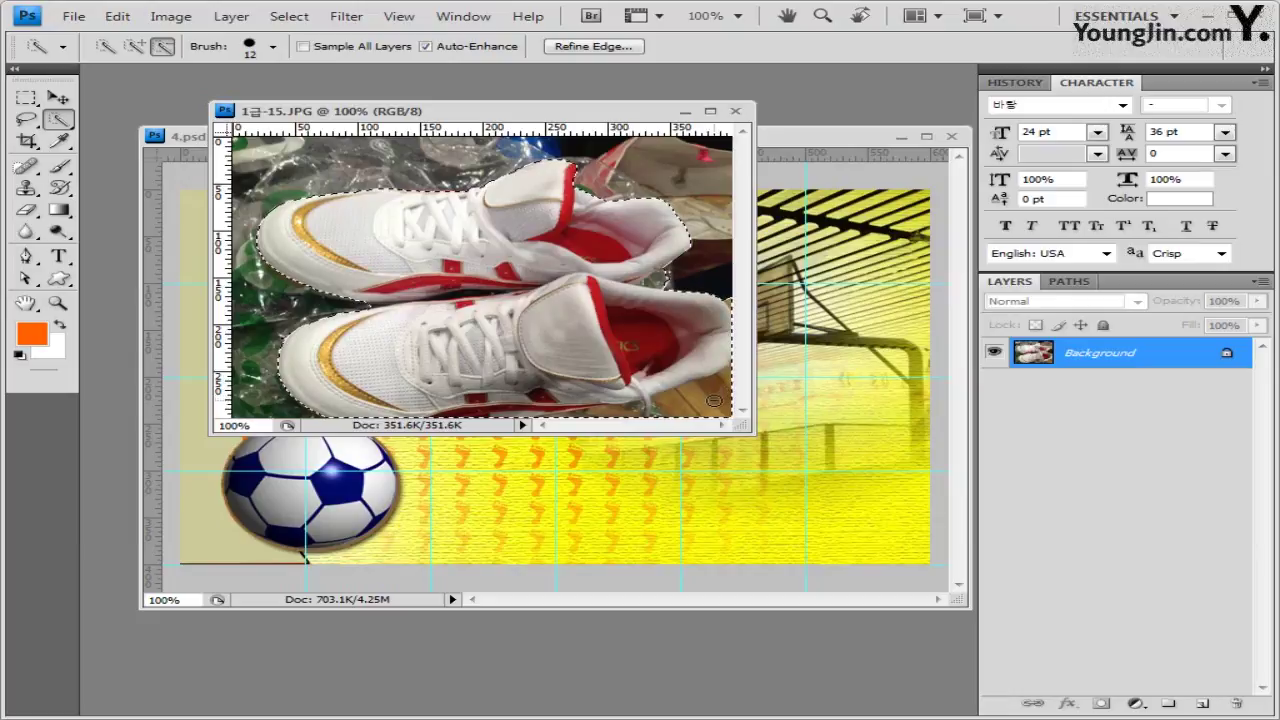
{"action": "key", "text": "alt"}
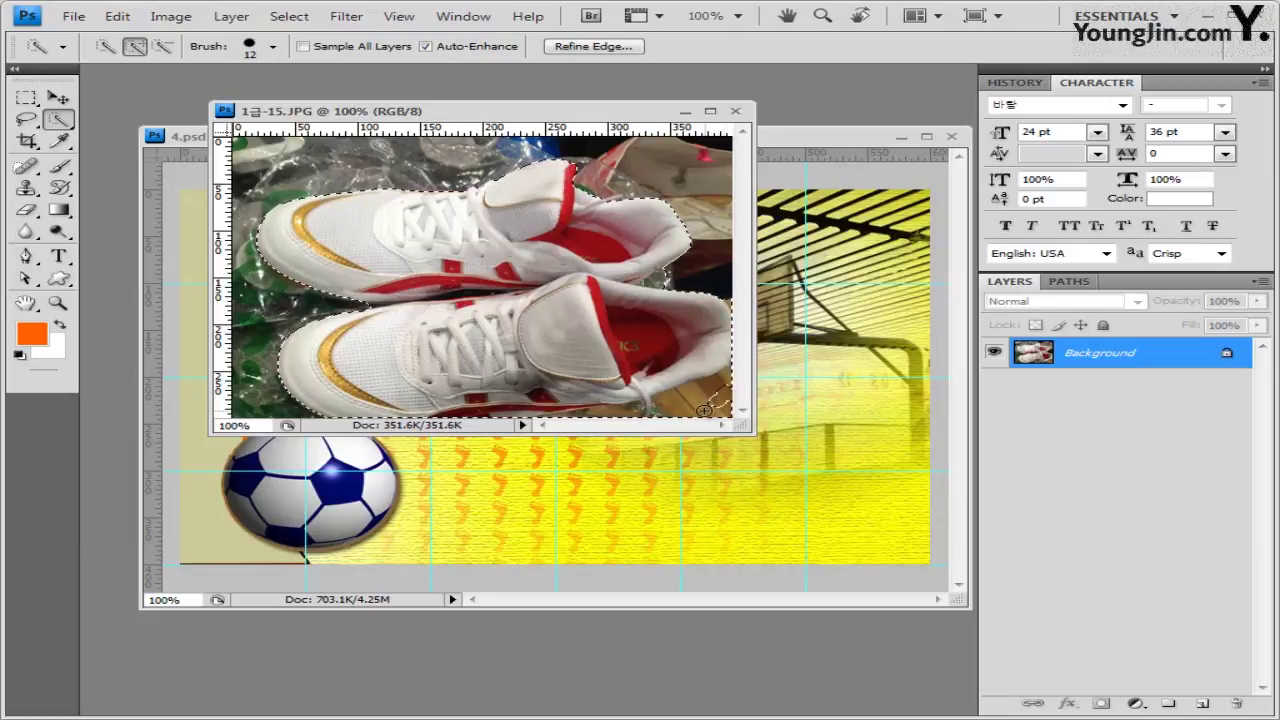
{"action": "key", "text": "alt"}
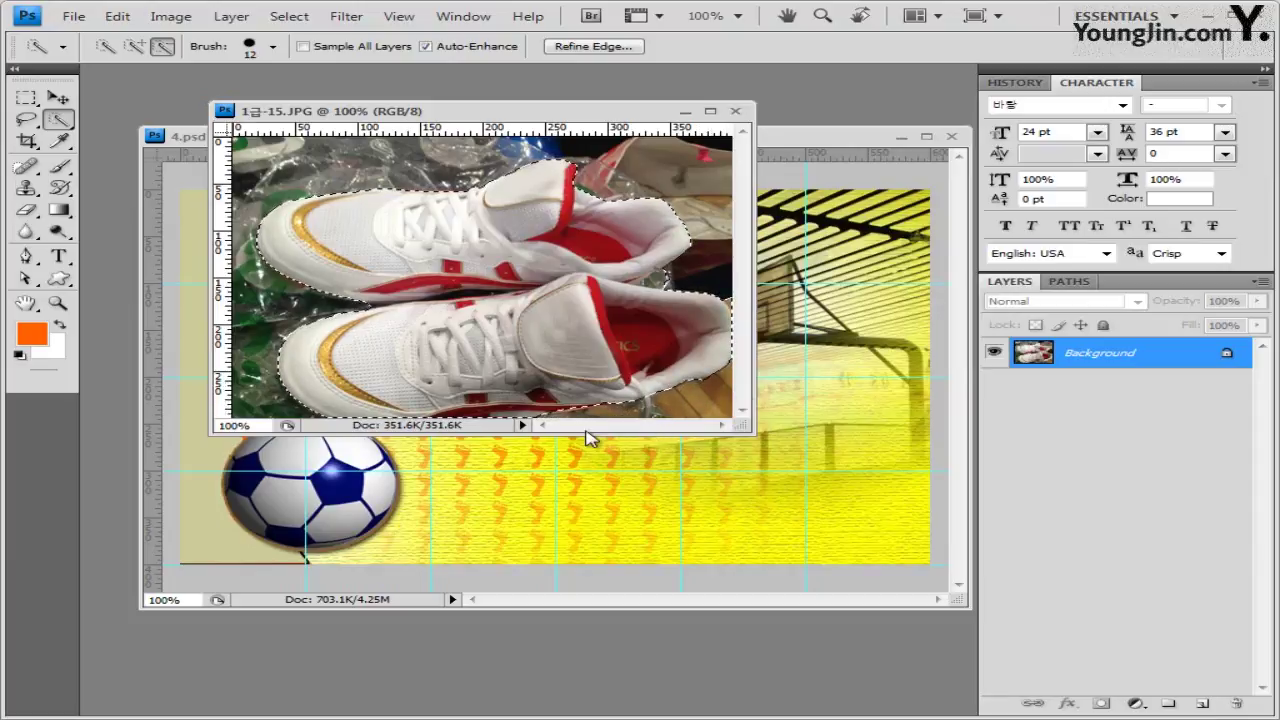
{"action": "key", "text": "alt"}
{"action": "key", "text": "alt"}
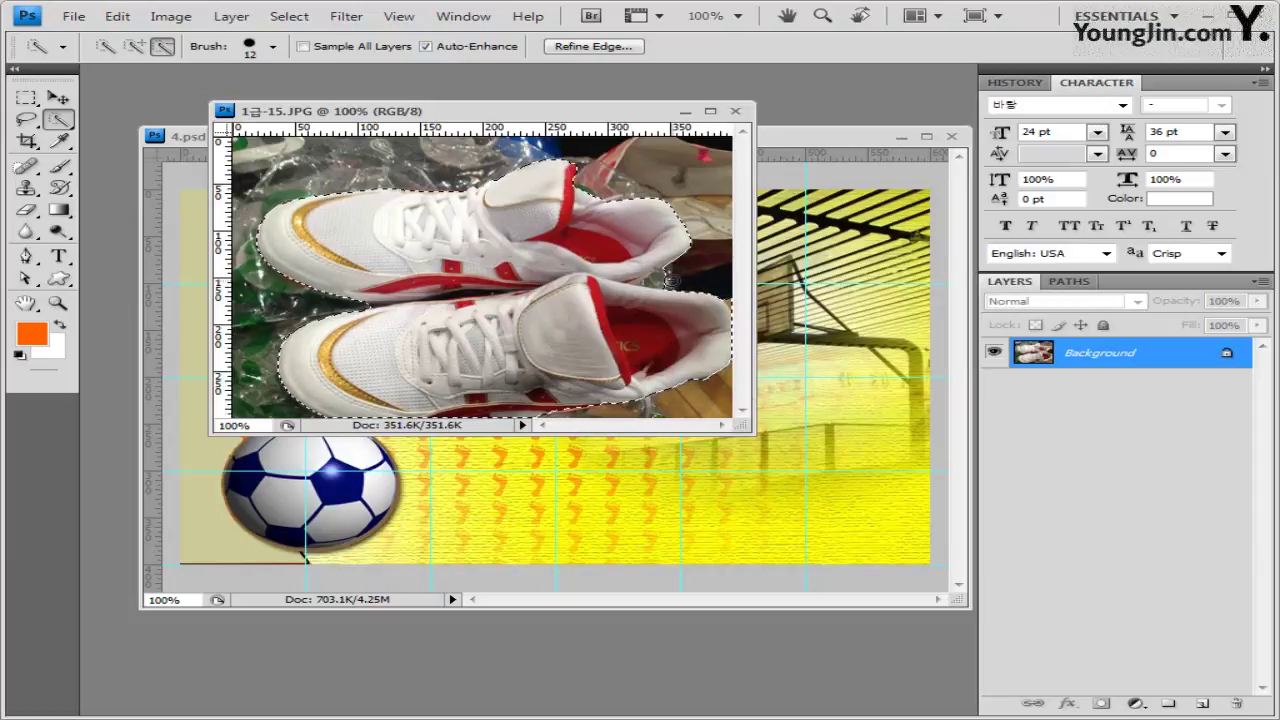
{"action": "key", "text": "alt"}
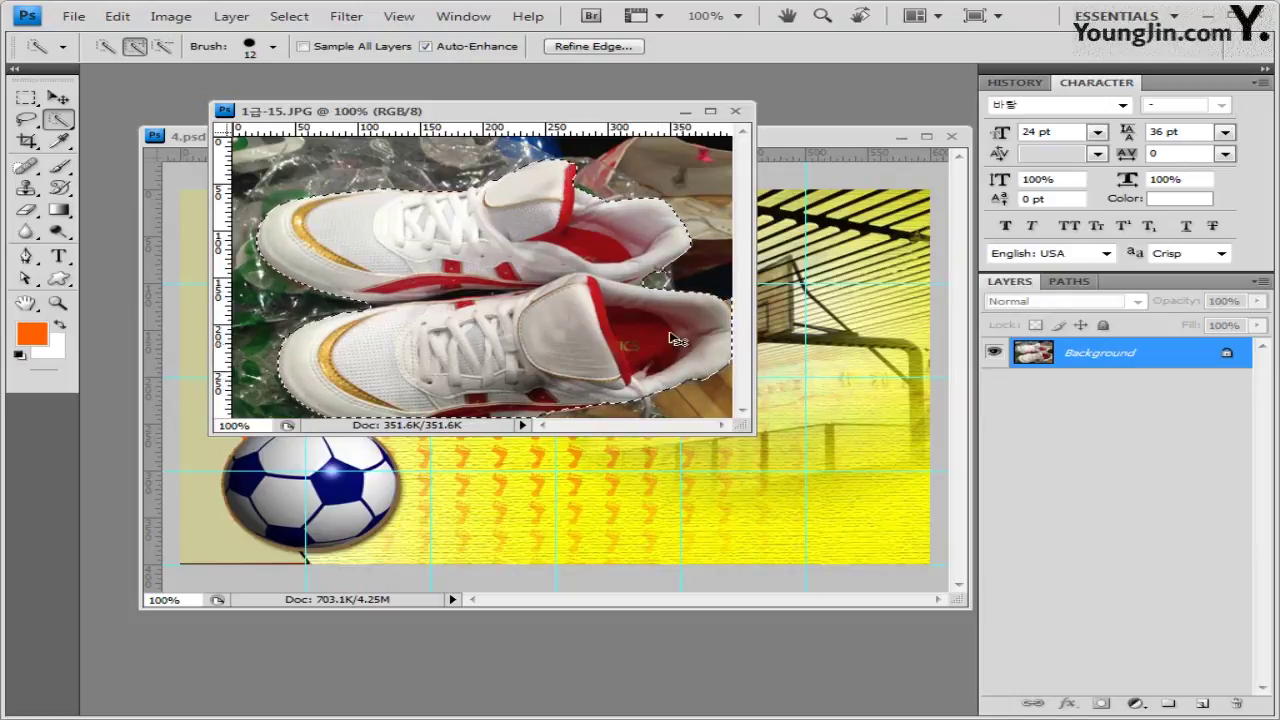
Copy the selected sneakers into 4.psd as a new layer, close 1급-15.JPG and move them toward the canvas's lower right
{"action": "left_click", "coordinate": [735, 110]}
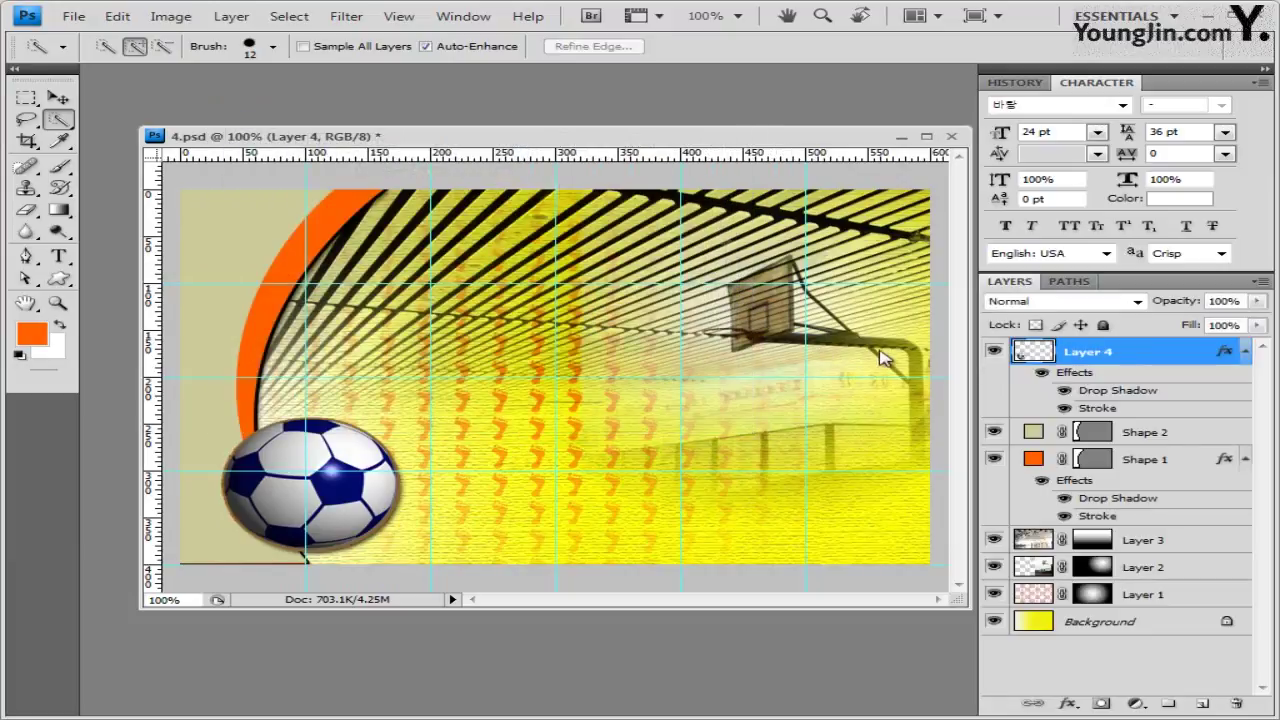
{"action": "key", "text": "ctrl+v"}
{"action": "left_click", "coordinate": [58, 97]}
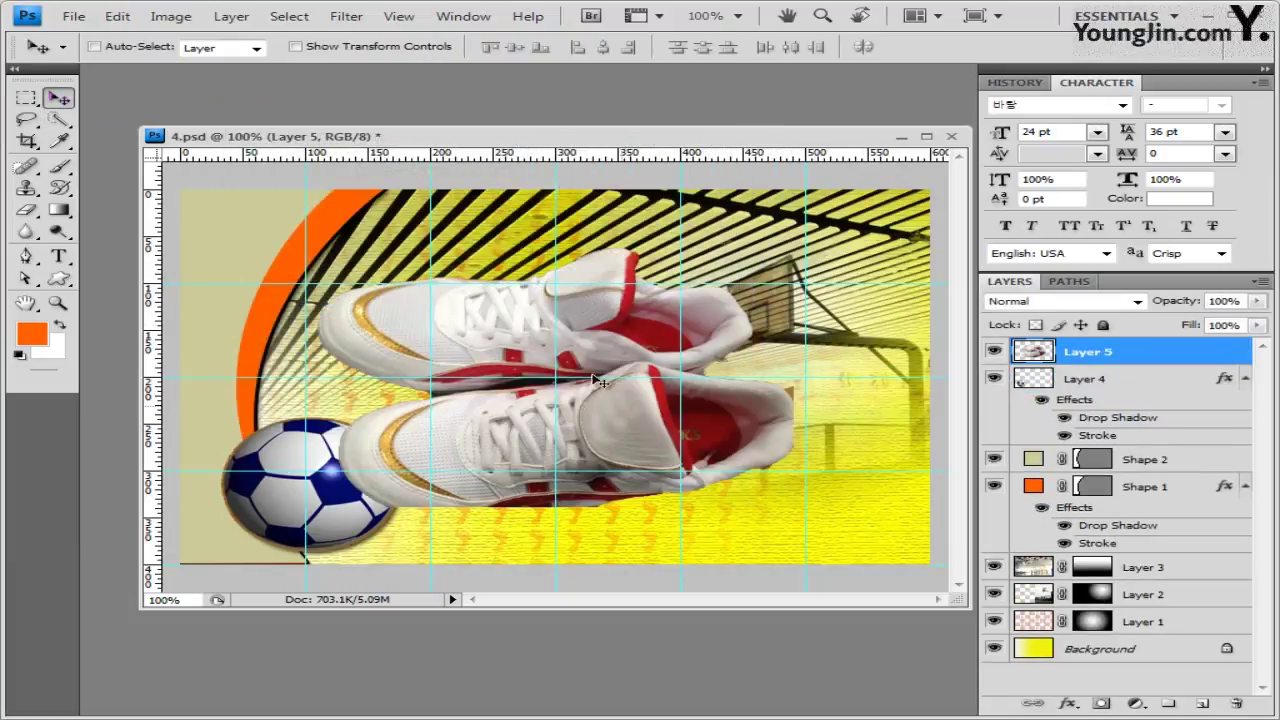
{"action": "left_click_drag", "start_coordinate": [635, 358], "coordinate": [763, 394]}
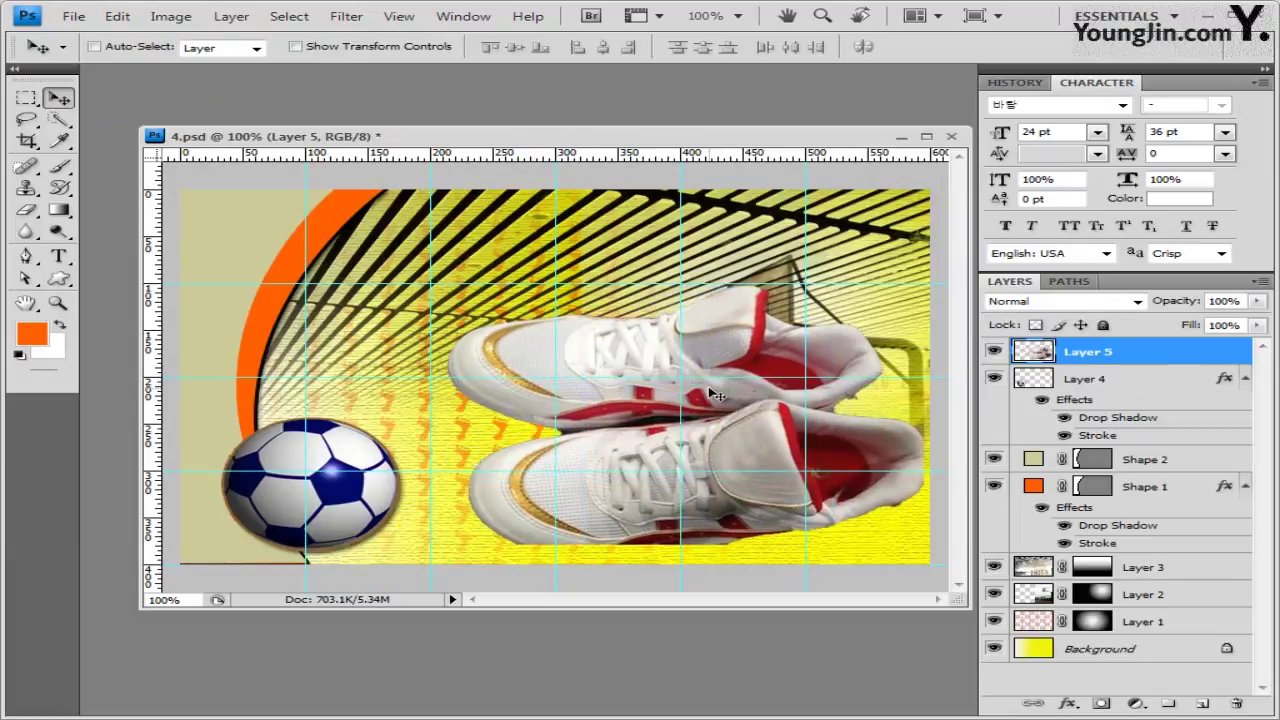
Scale the sneakers down proportionally, rotate them slightly counterclockwise and fit them into the canvas's lower right corner
{"action": "key", "text": "ctrl+t"}
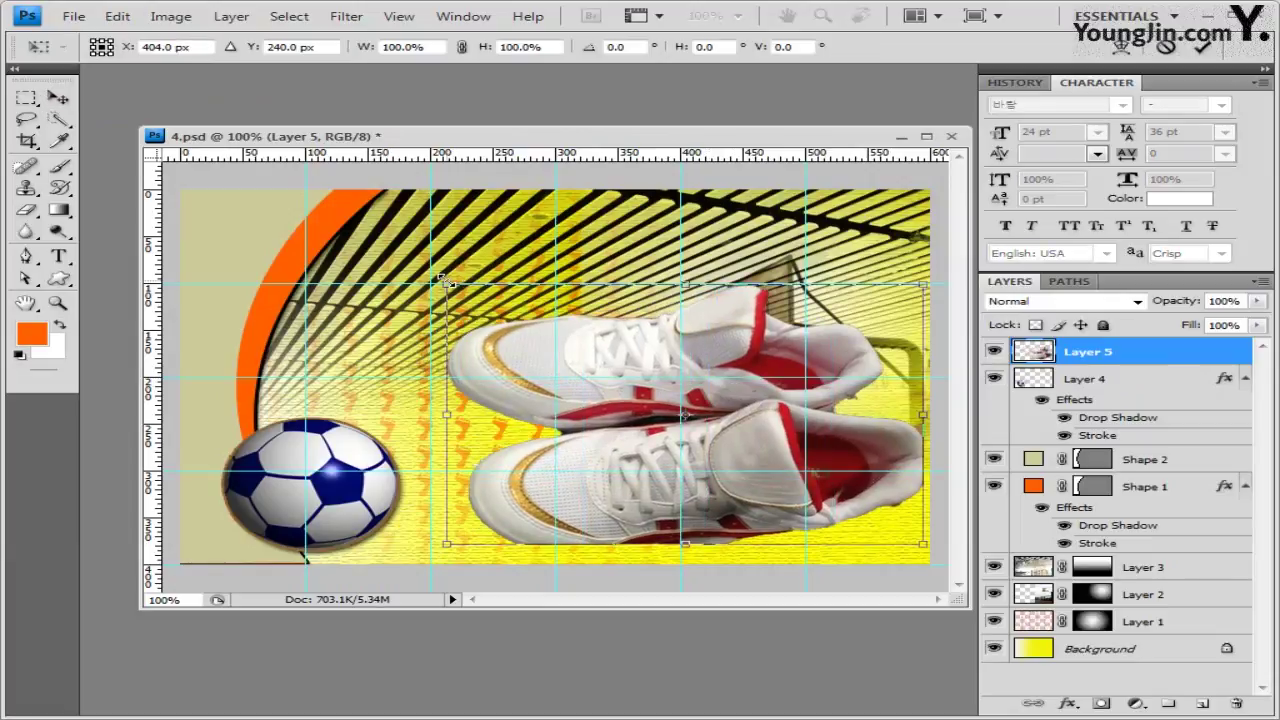
{"action": "left_click_drag", "start_coordinate": [443, 279], "coordinate": [548, 363]}
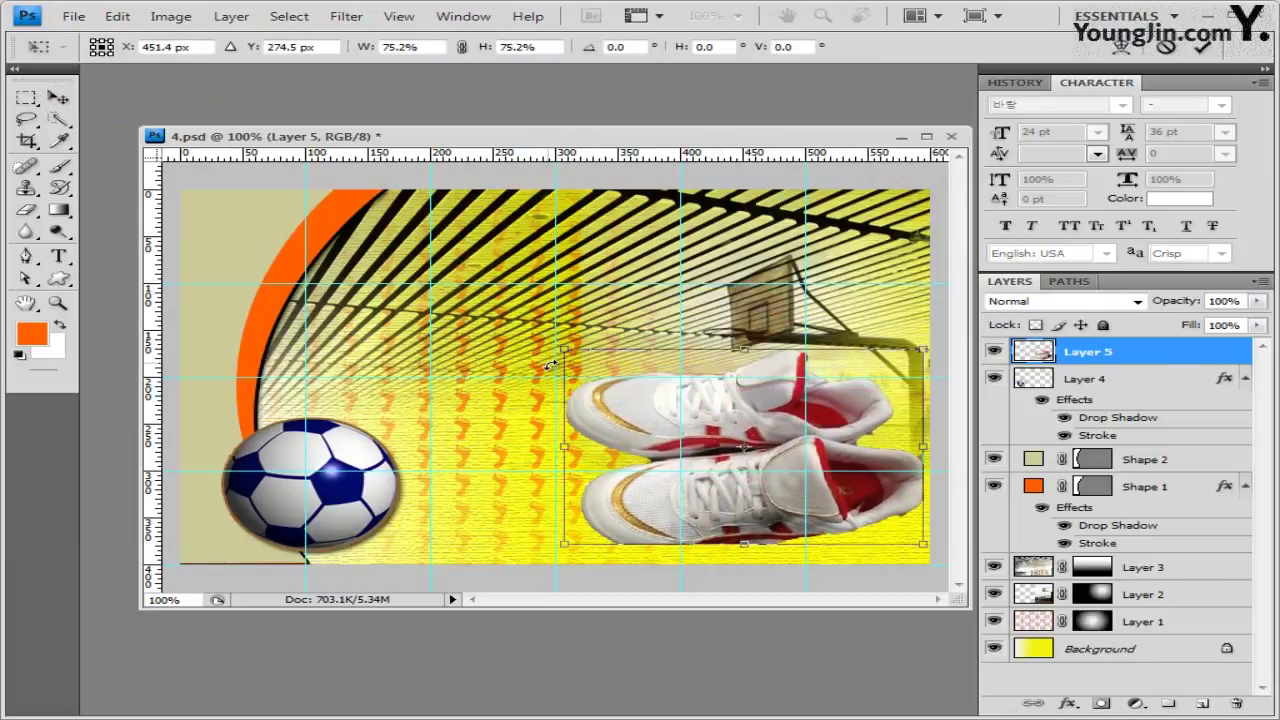
{"action": "left_click_drag", "start_coordinate": [707, 440], "coordinate": [700, 464]}
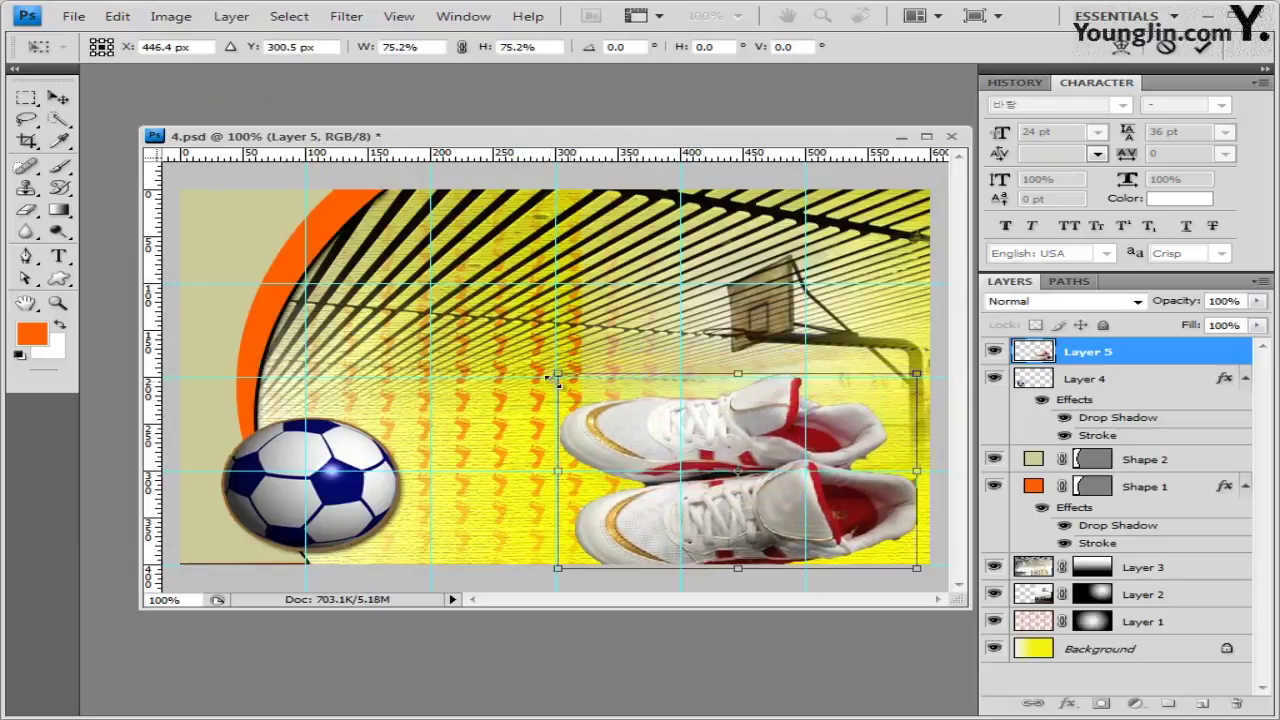
{"action": "left_click_drag", "start_coordinate": [522, 389], "coordinate": [521, 410]}
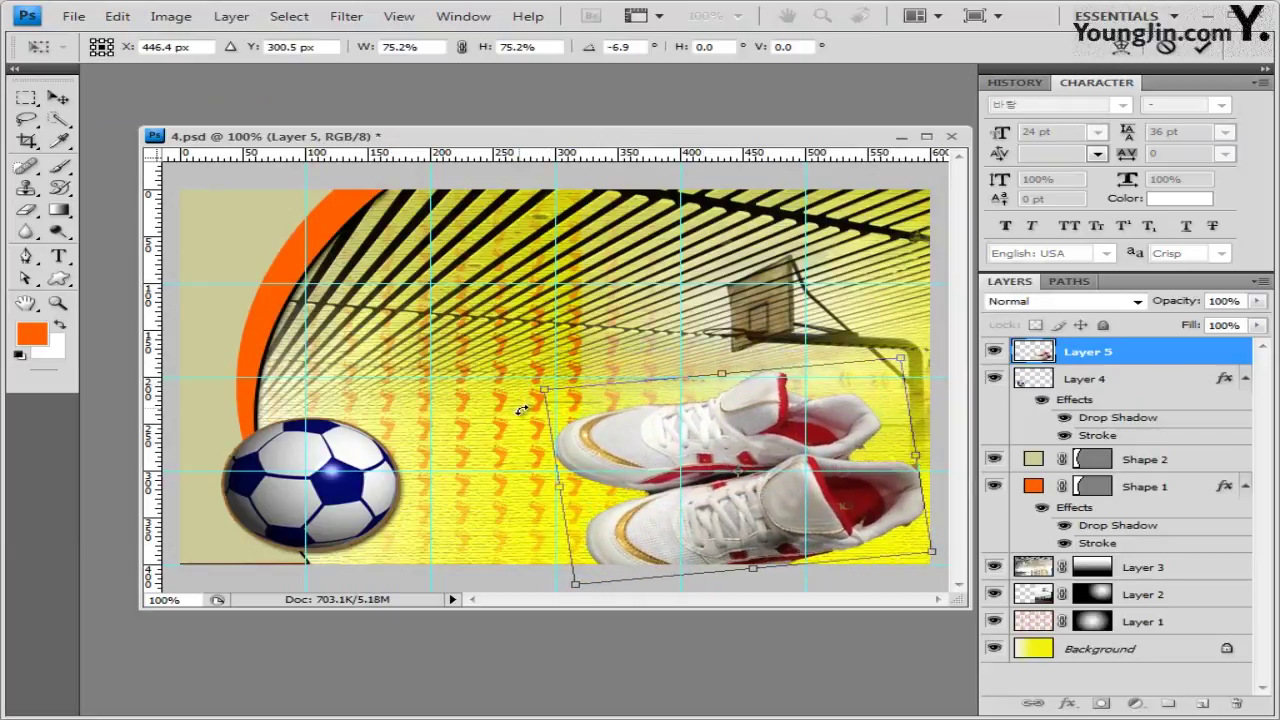
{"action": "mouse_move", "coordinate": [762, 479]}
{"action": "left_mouse_down"}
{"action": "mouse_move", "coordinate": [770, 471]}
{"action": "mouse_move", "coordinate": [757, 504]}
{"action": "left_mouse_up"}
{"action": "key", "text": "Return"}
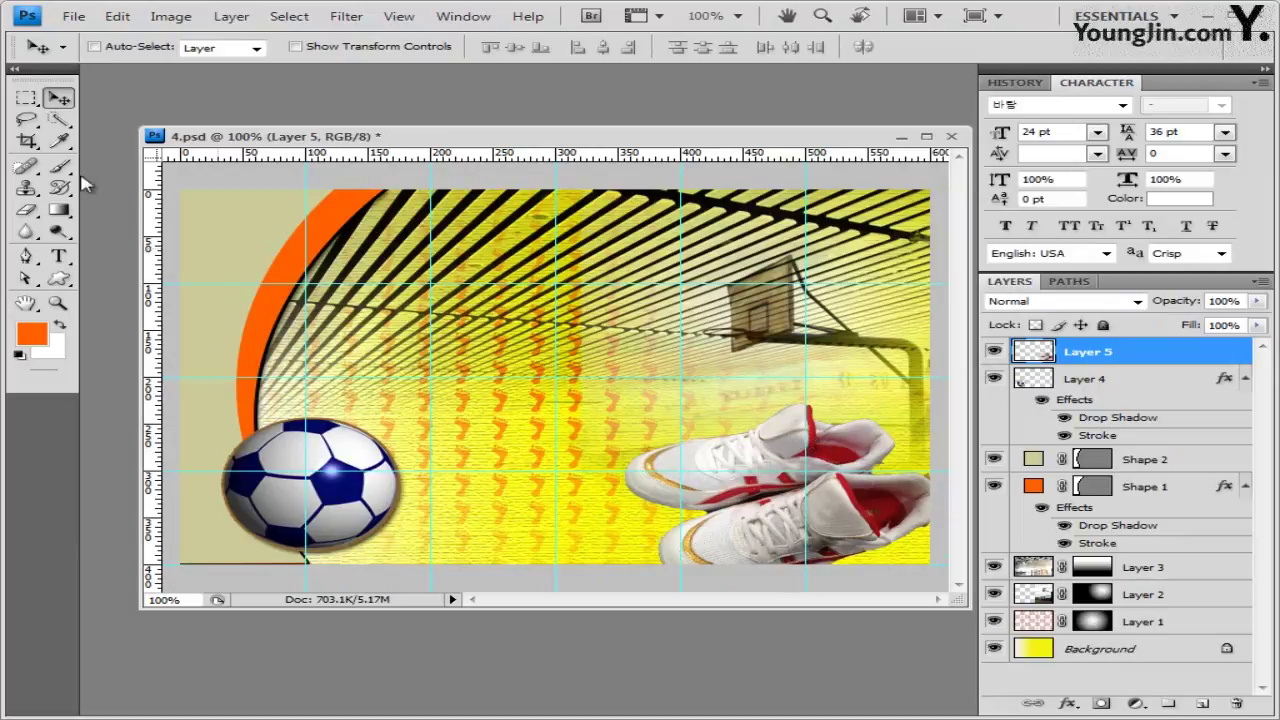
Select the red linings and stripes of both sneakers on Layer 5 with the Magic Wand, raising the tolerance to 20 and finally 30
{"action": "left_click", "coordinate": [58, 118]}
{"action": "left_click", "coordinate": [160, 135]}
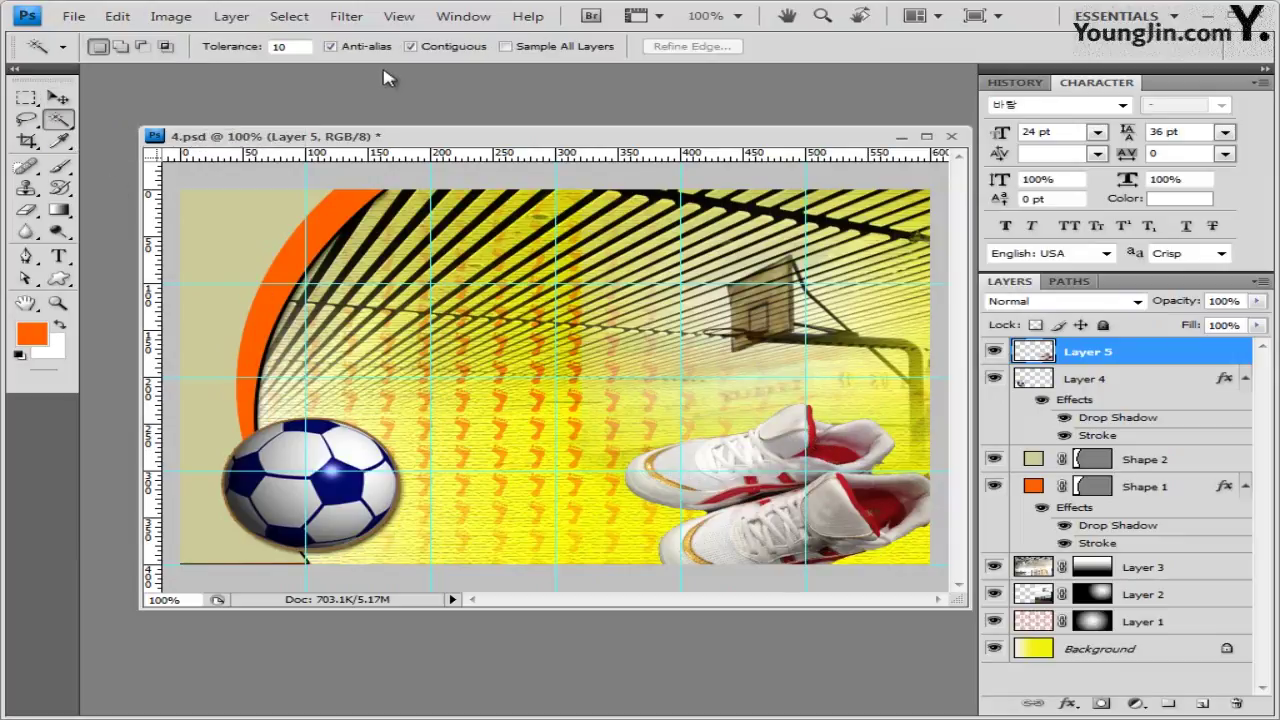
{"action": "left_click", "coordinate": [886, 508]}
{"action": "left_click", "coordinate": [287, 46]}
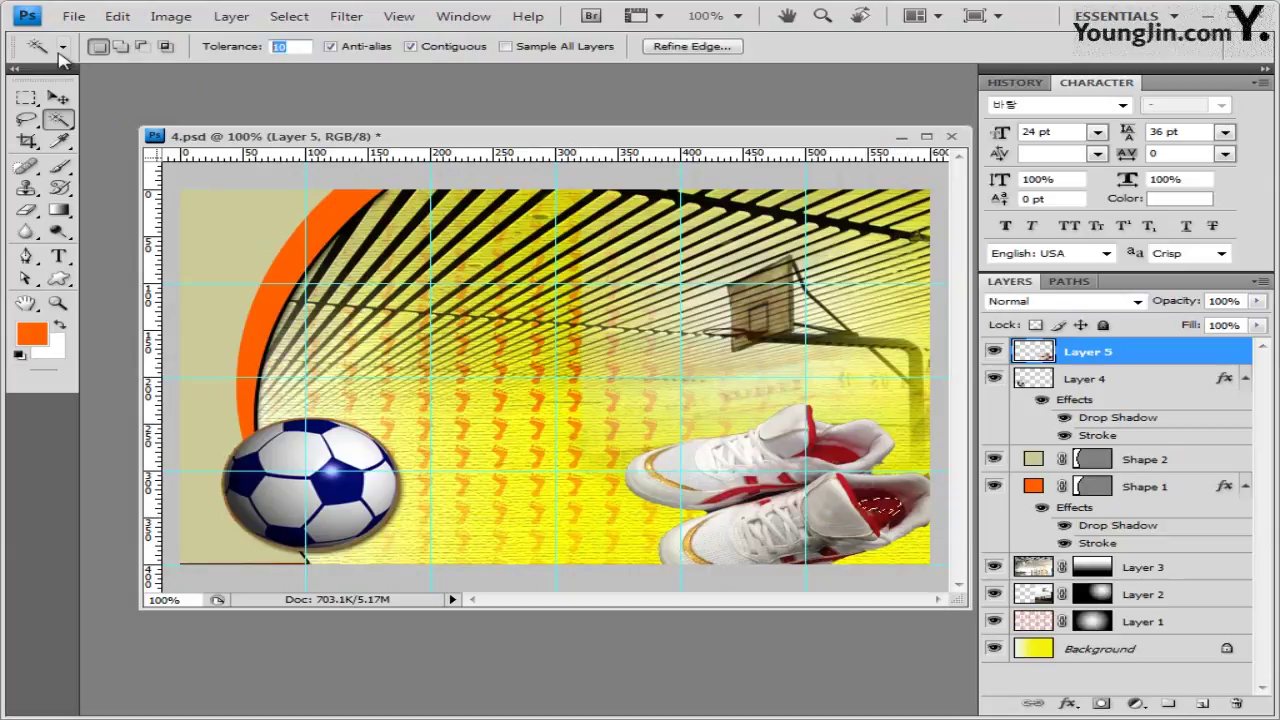
{"action": "type", "text": "20"}
{"action": "key", "text": "Return"}
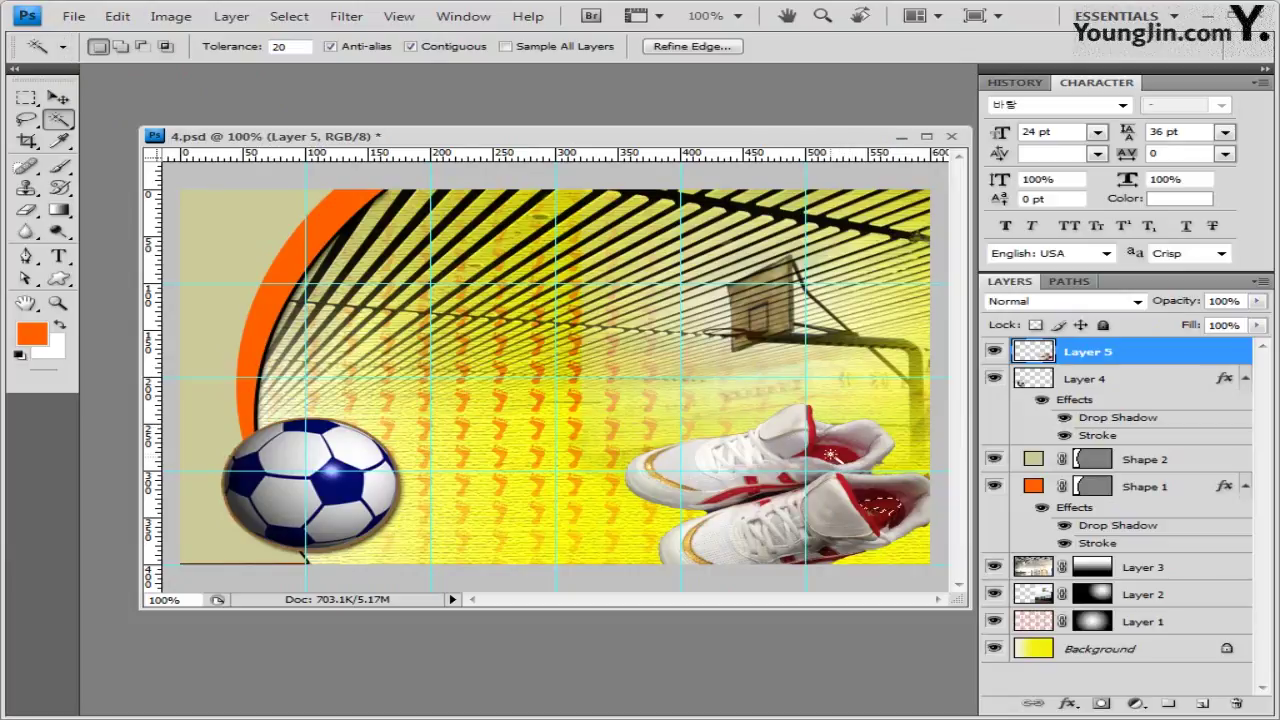
{"action": "left_click", "coordinate": [875, 503], "text": "shift"}
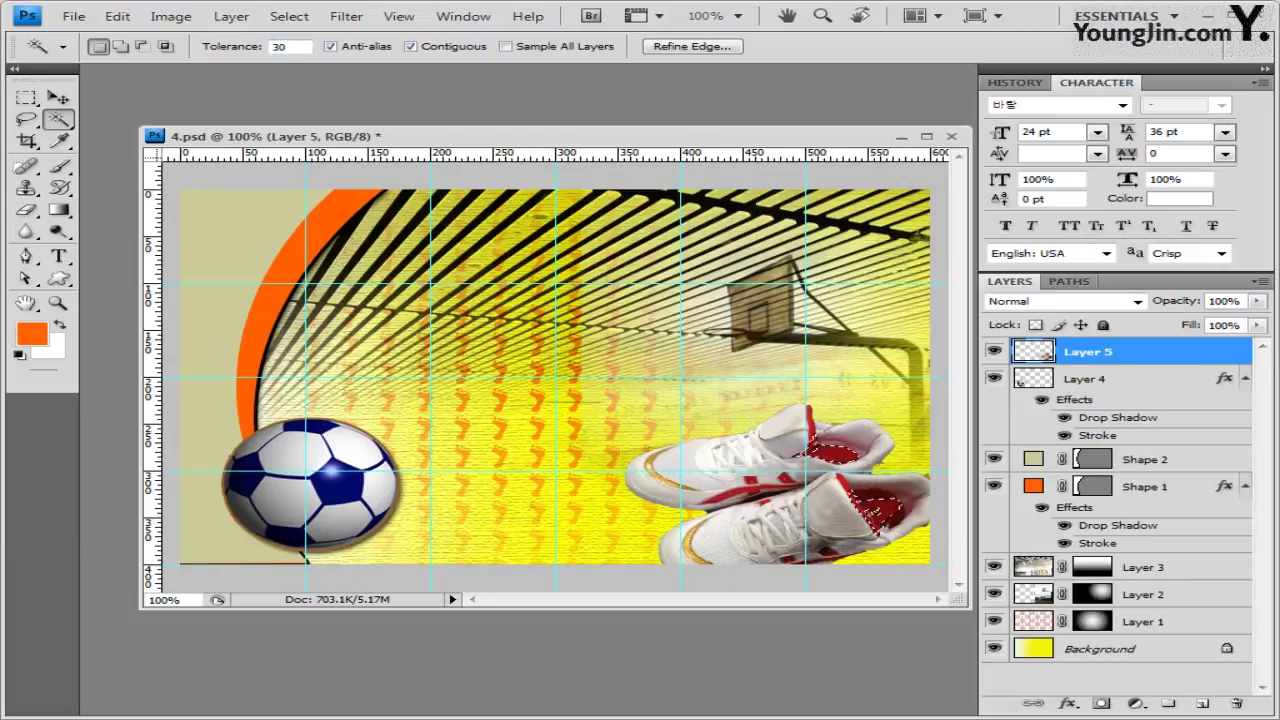
{"action": "left_click", "coordinate": [779, 570], "text": "shift"}
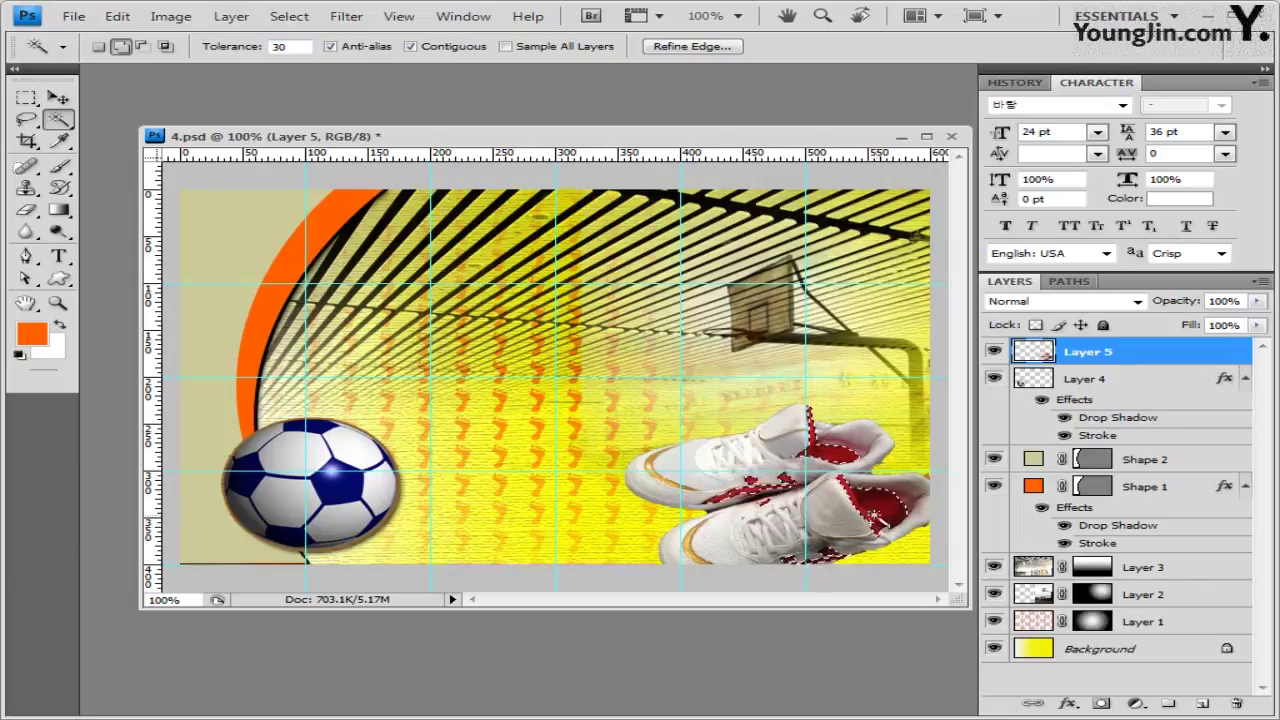
{"action": "left_click", "coordinate": [880, 522], "text": "shift"}
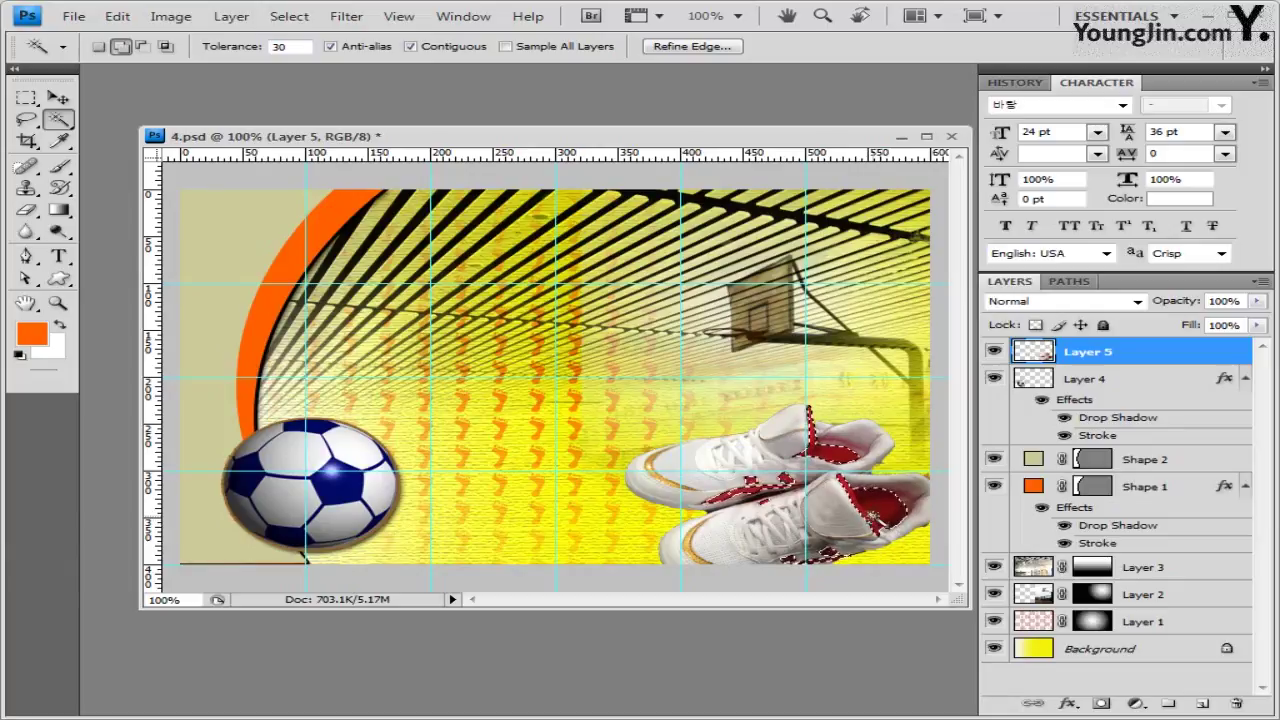
Recolor the selected red sneaker parts blue with a colorized Hue/Saturation adjustment layer at hue 220 and saturation 50, and return to the layer list
{"action": "left_click", "coordinate": [1145, 706]}
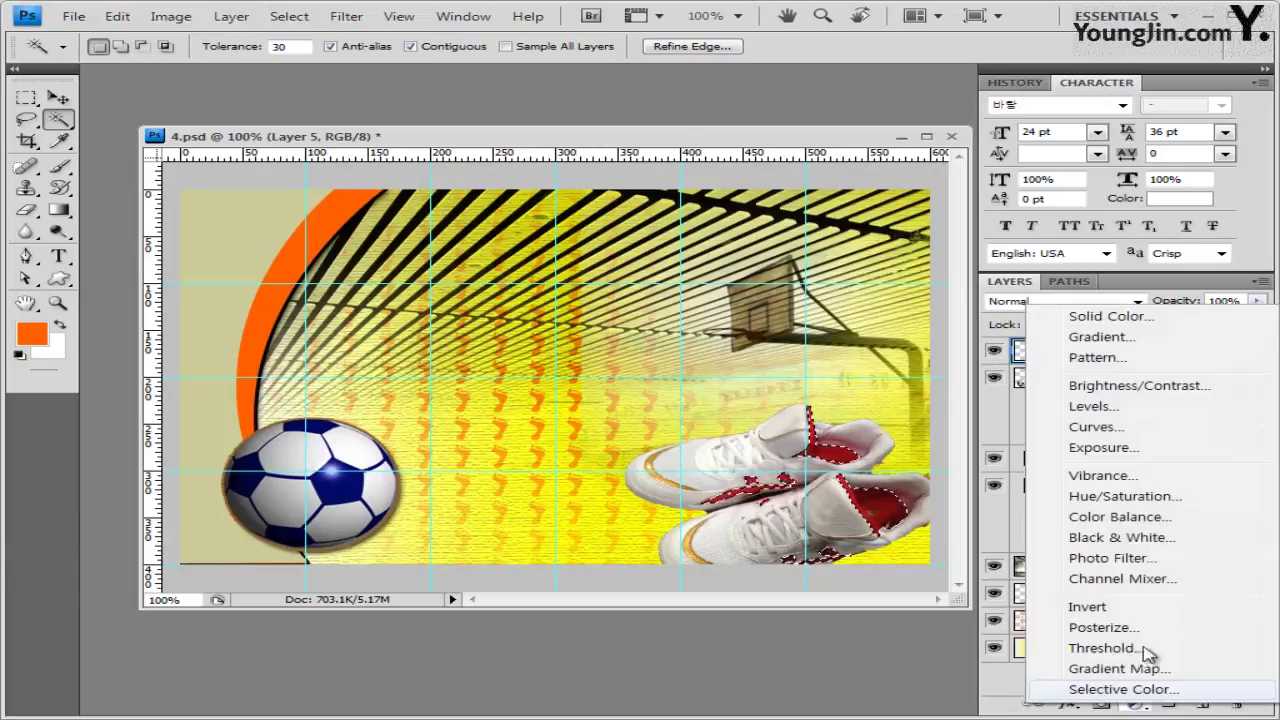
{"action": "left_click", "coordinate": [1150, 494]}
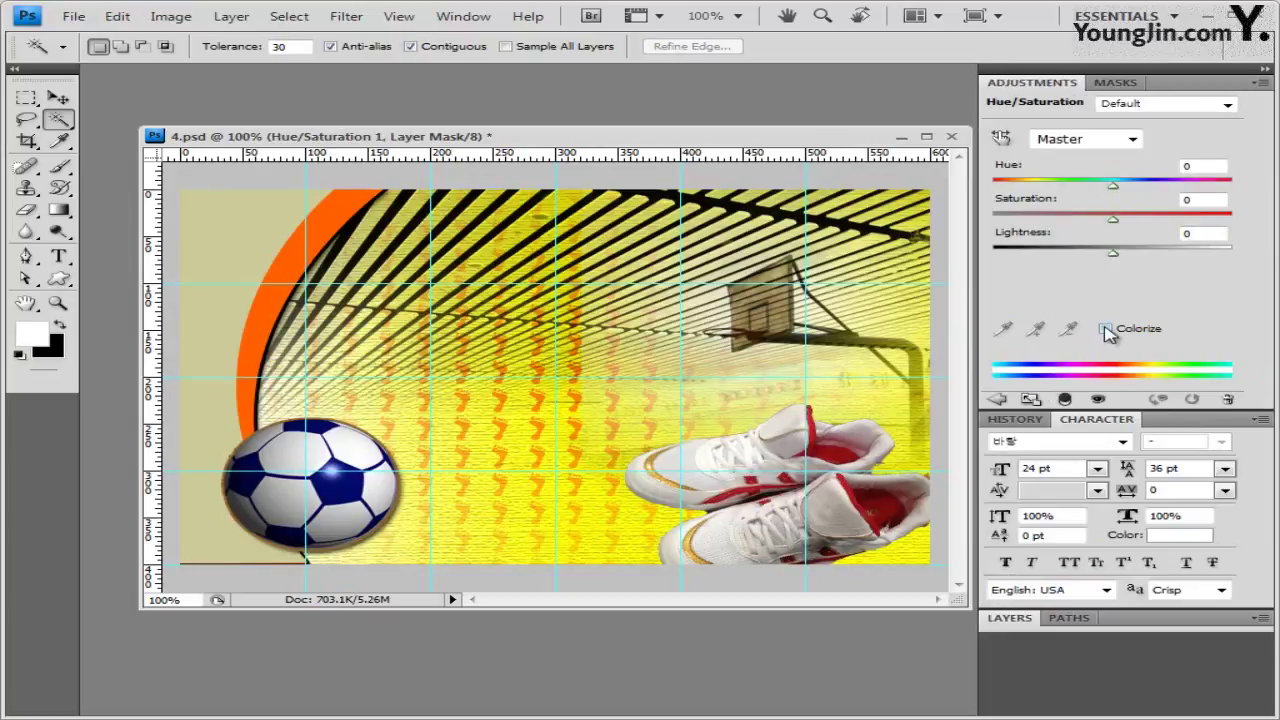
{"action": "left_click", "coordinate": [1105, 329]}
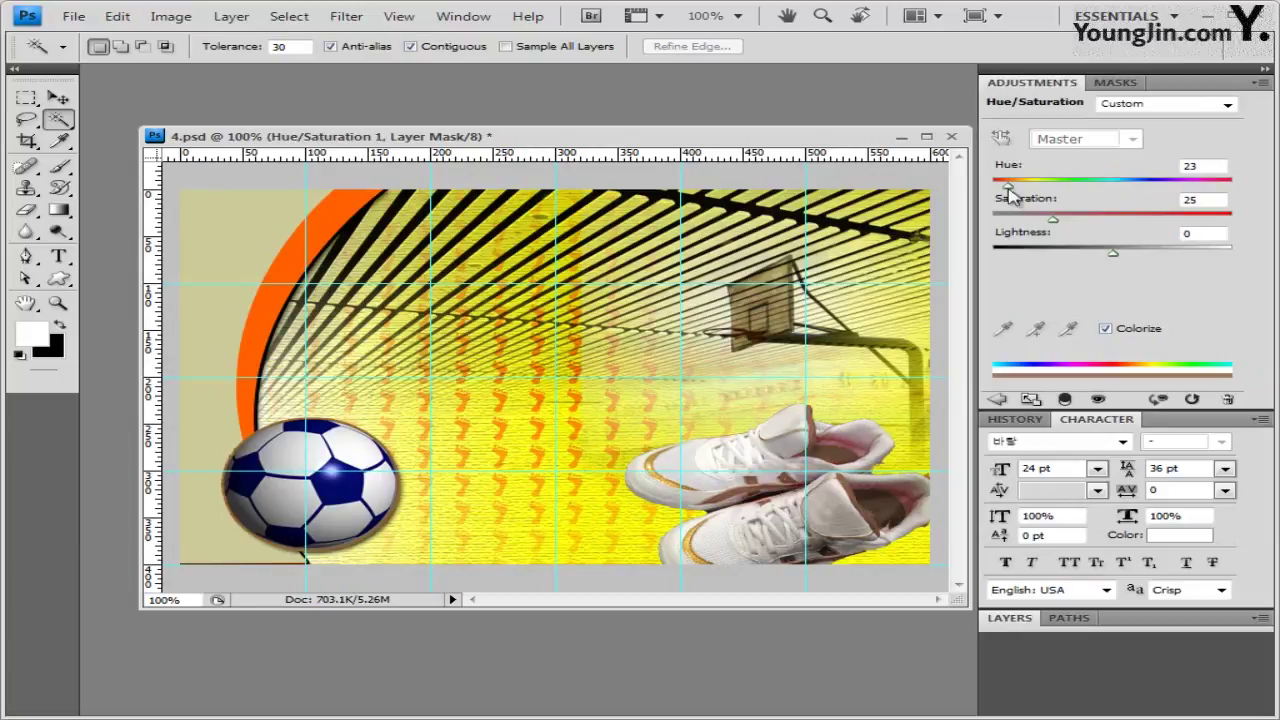
{"action": "double_click", "coordinate": [1189, 165]}
{"action": "type", "text": "220"}
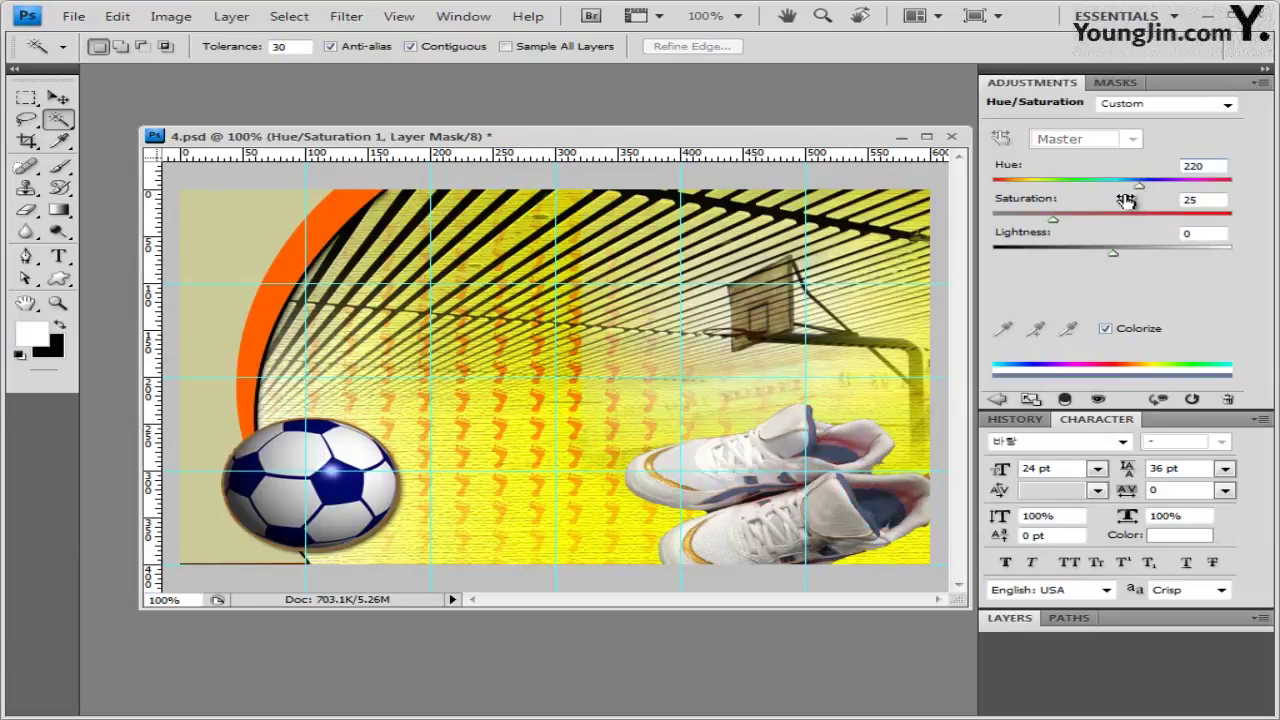
{"action": "double_click", "coordinate": [1195, 200]}
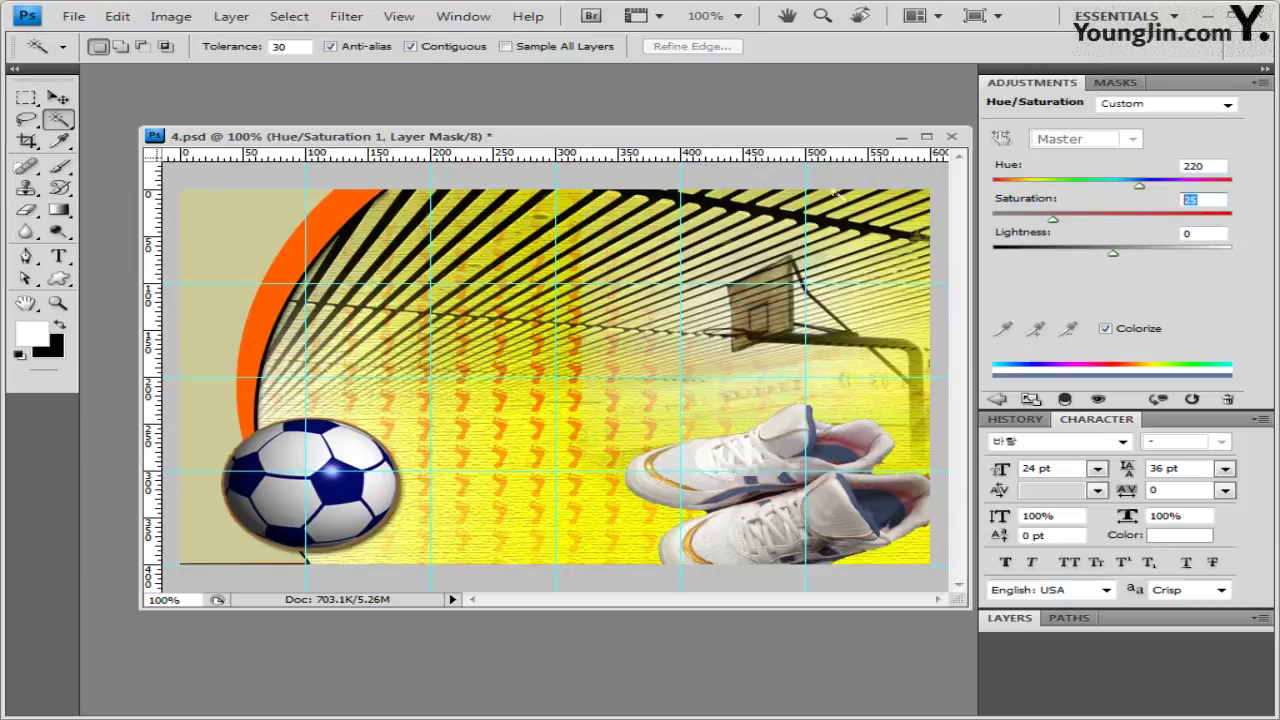
{"action": "type", "text": "50"}
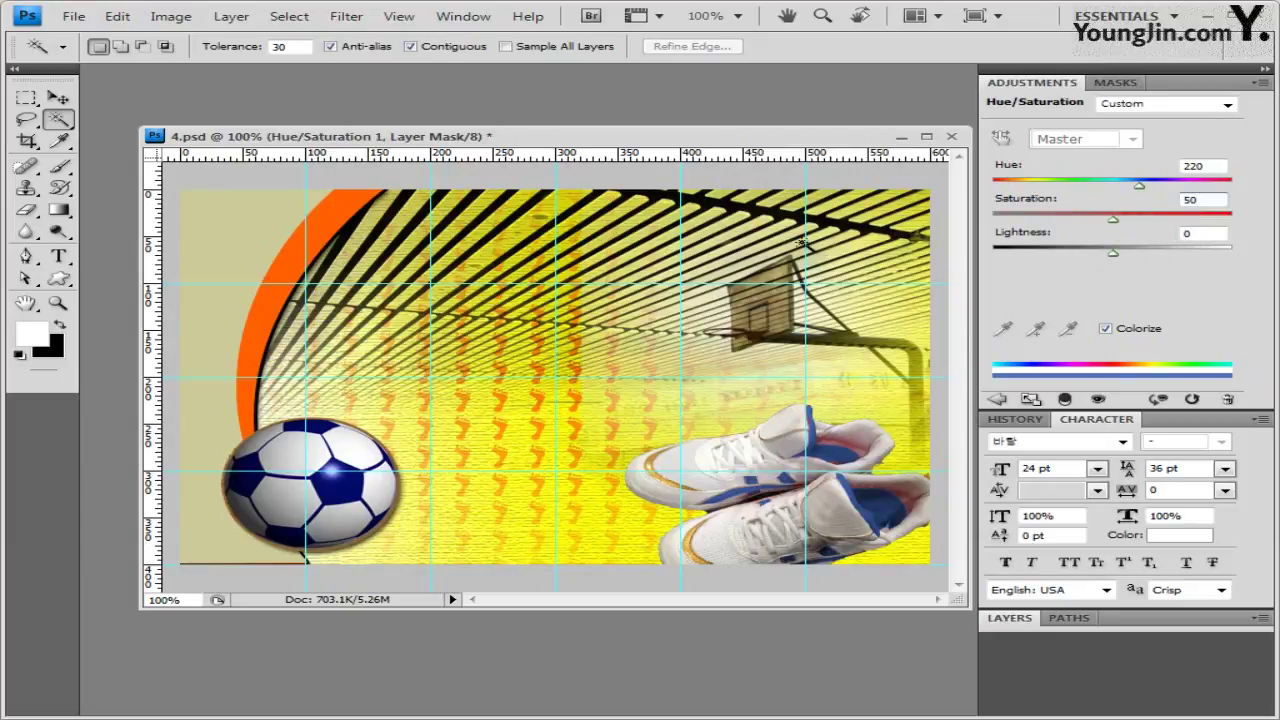
{"action": "left_click", "coordinate": [1262, 86]}
{"action": "left_click", "coordinate": [1210, 512]}
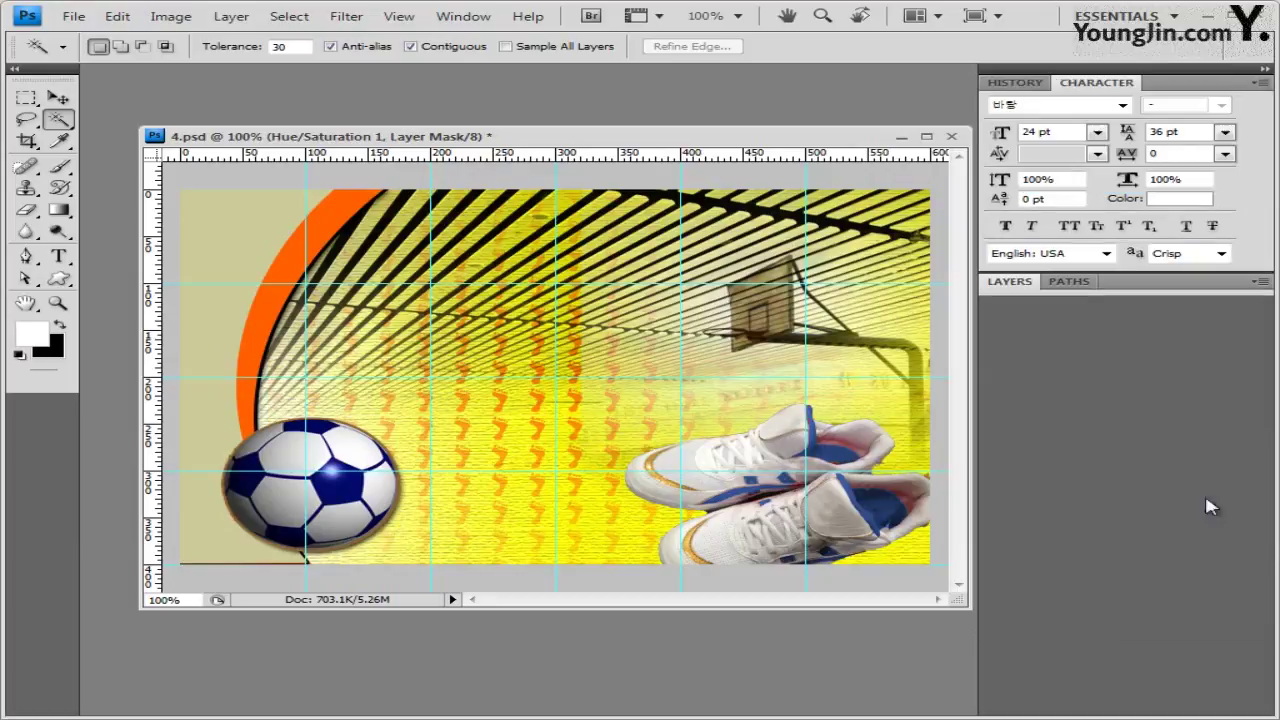
{"action": "left_click", "coordinate": [1022, 284]}
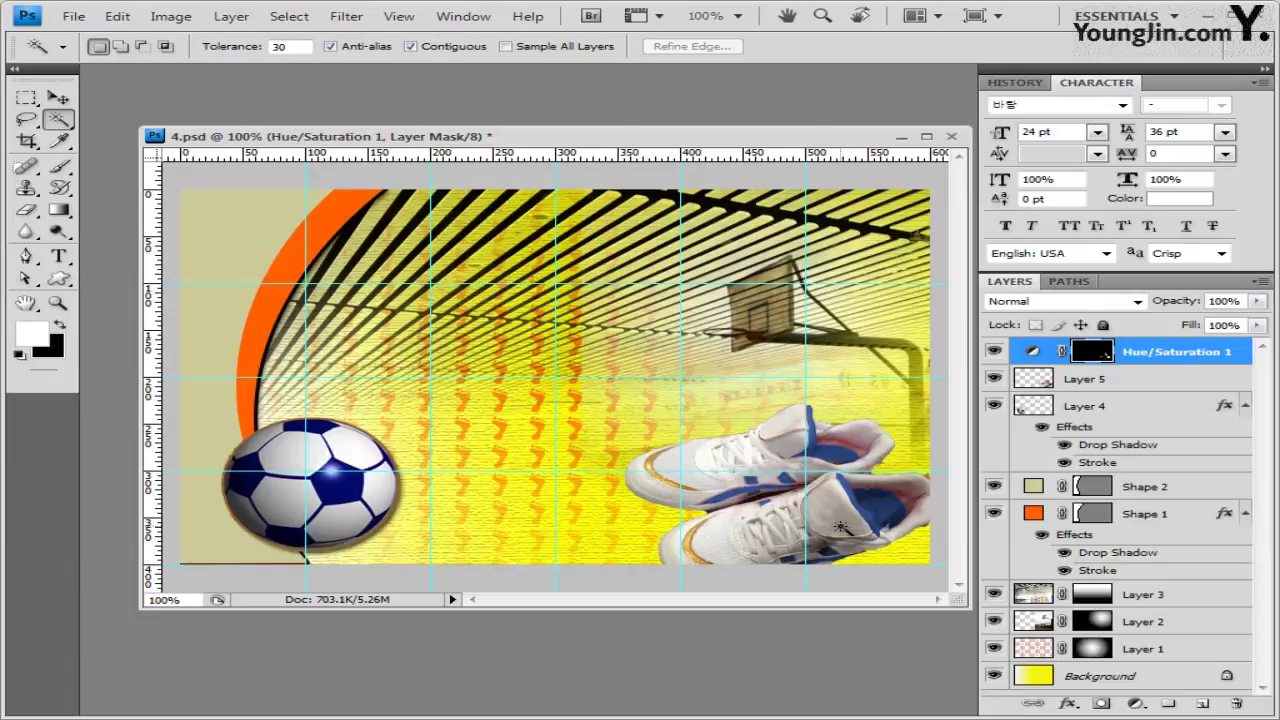
Apply a default Drop Shadow to the sneakers on Layer 5 and make the Hue/Saturation 1 layer active again
{"action": "left_click", "coordinate": [1160, 390]}
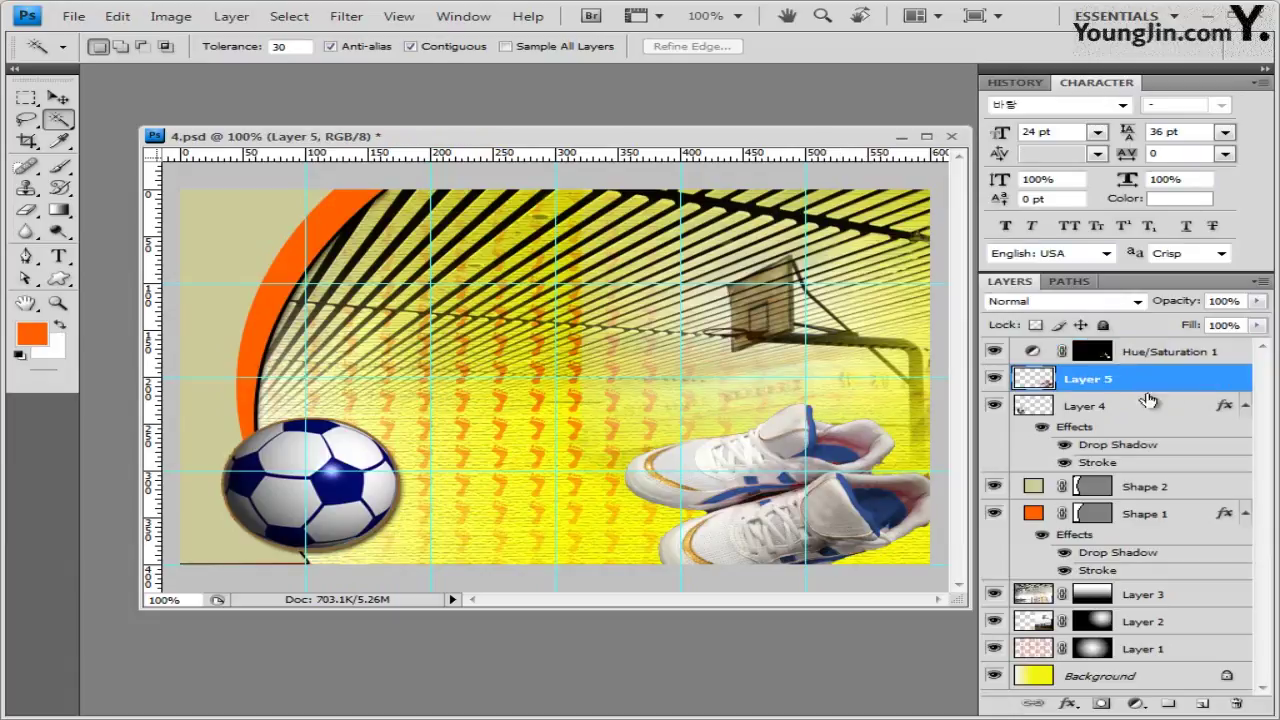
{"action": "left_click", "coordinate": [1070, 706]}
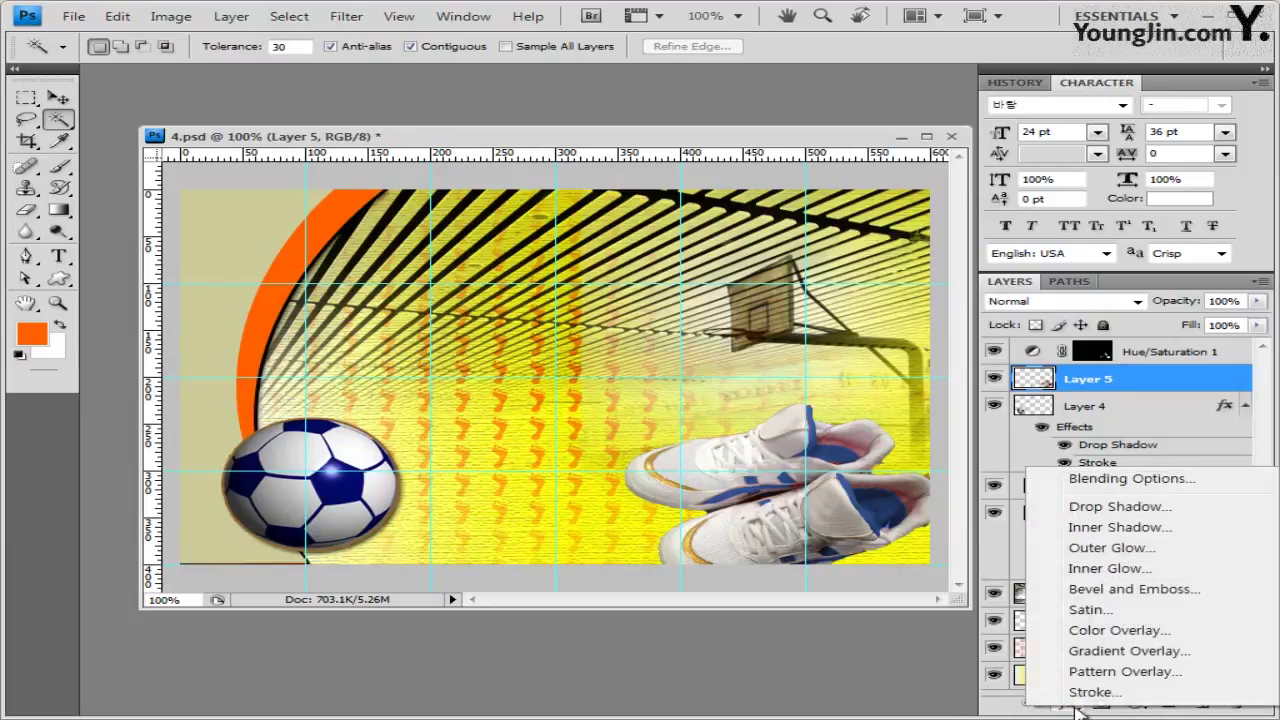
{"action": "left_click", "coordinate": [1093, 378]}
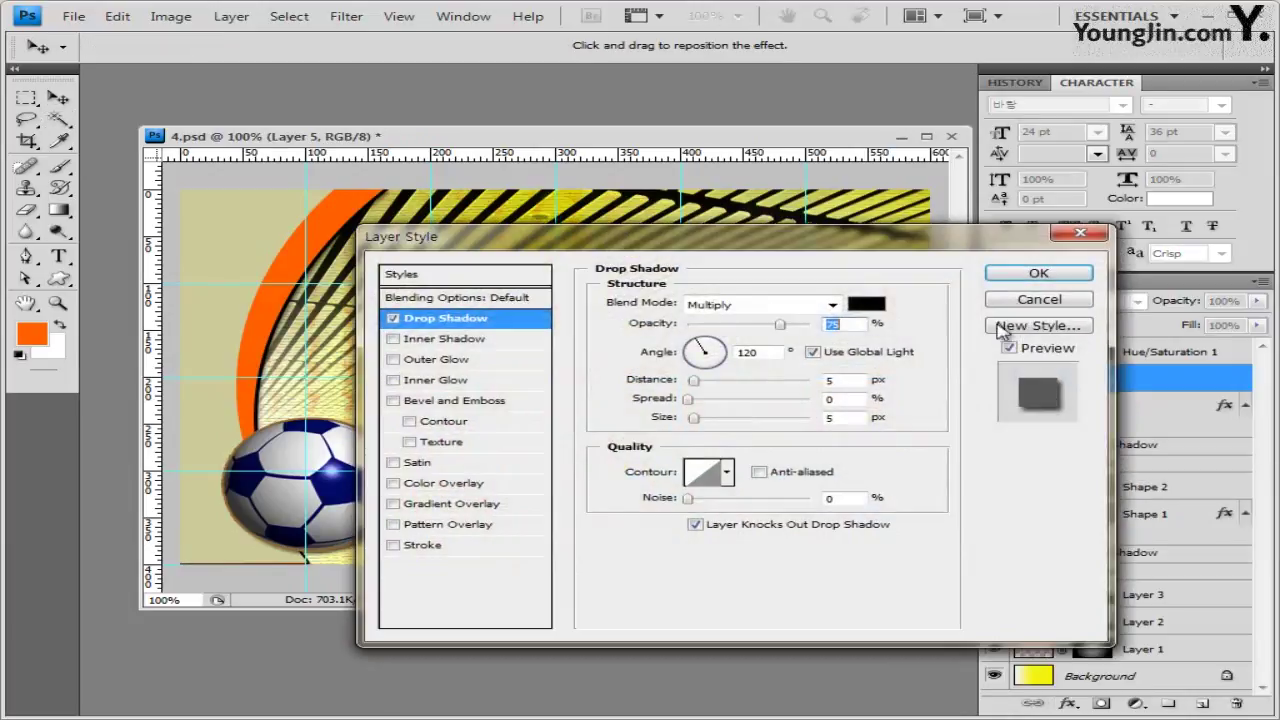
{"action": "left_click", "coordinate": [1055, 278]}
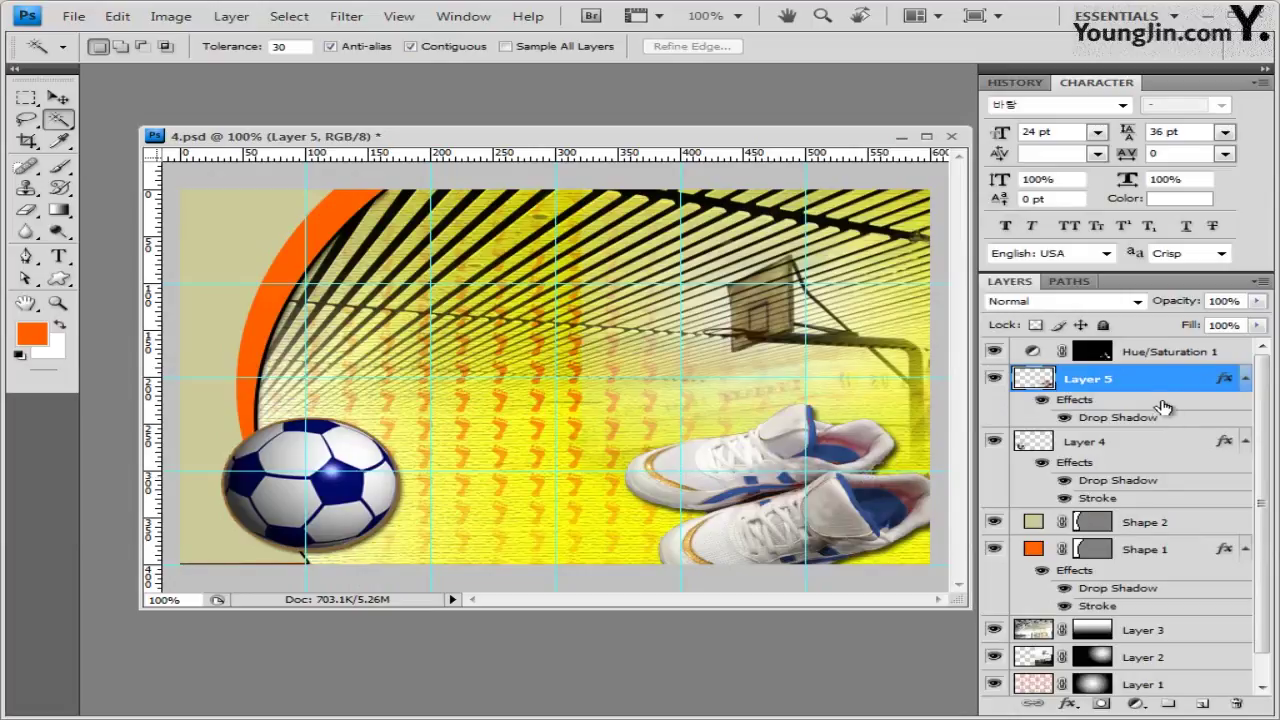
{"action": "left_click", "coordinate": [1170, 350]}
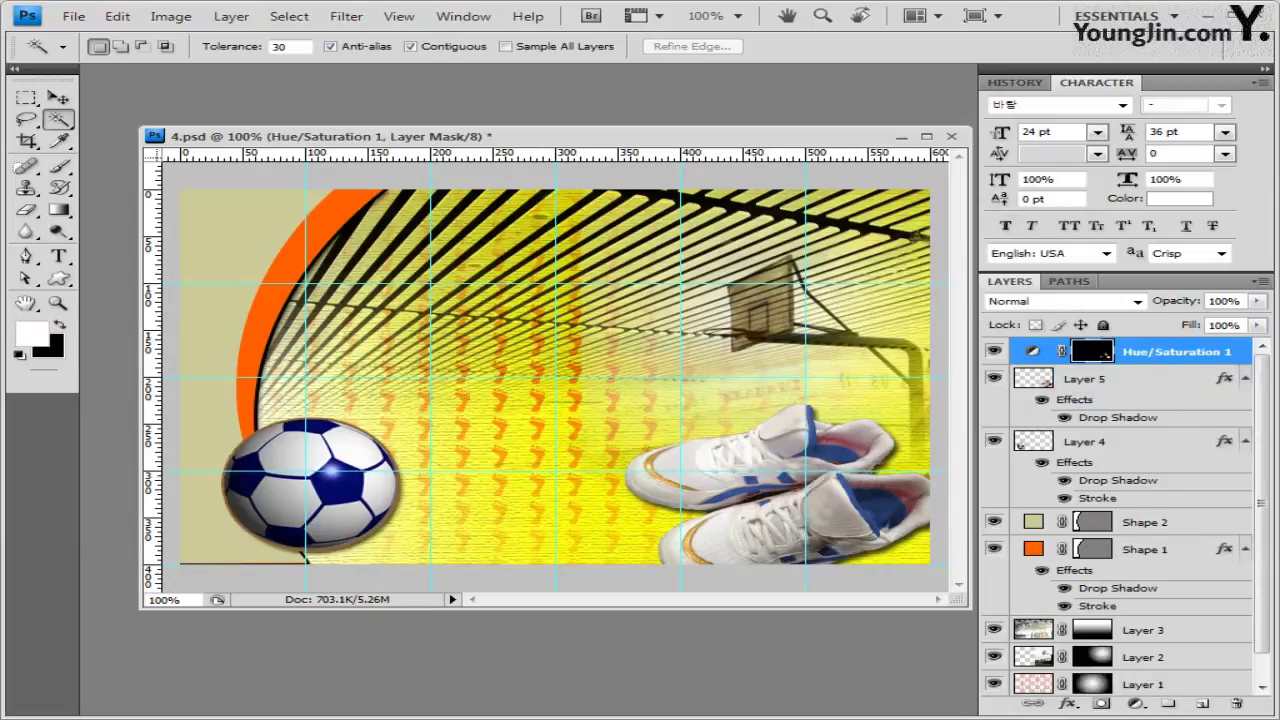
Open 1급-16.JPG from the 기출문제06 folder and float it as a separate window over 4.psd
{"action": "key", "text": "alt+Tab"}
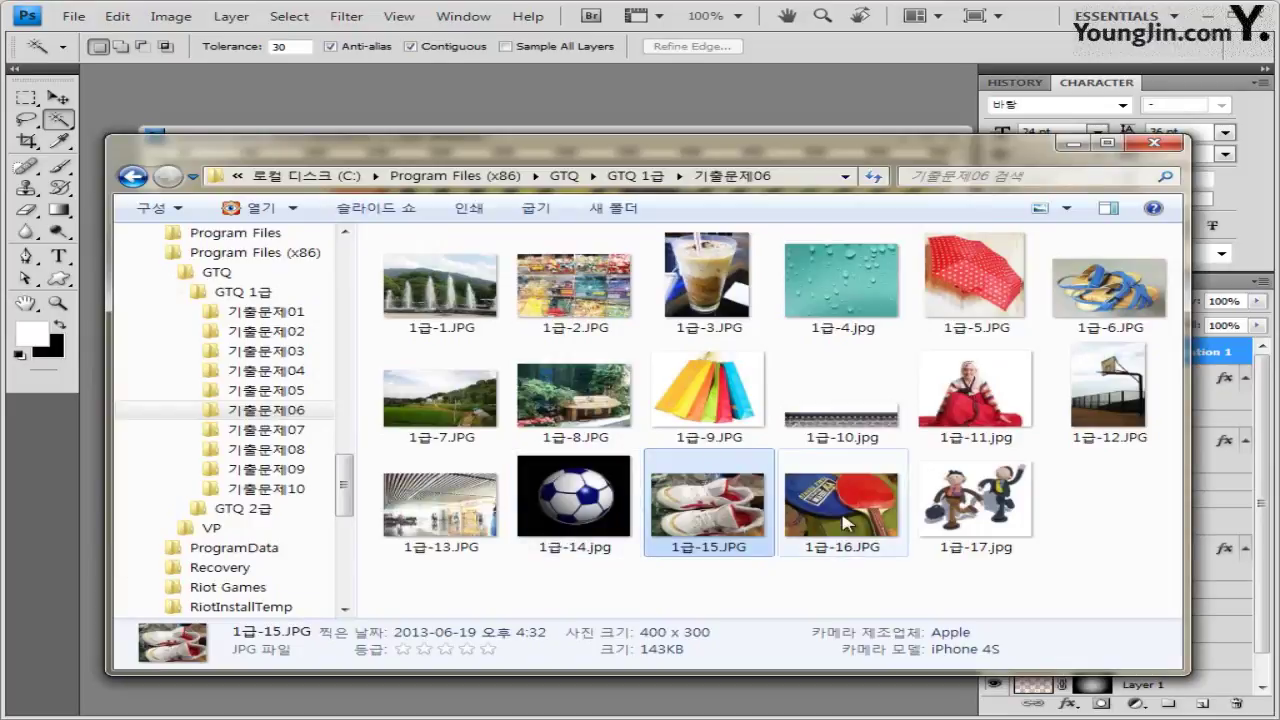
{"action": "left_click_drag", "start_coordinate": [848, 520], "coordinate": [490, 100]}
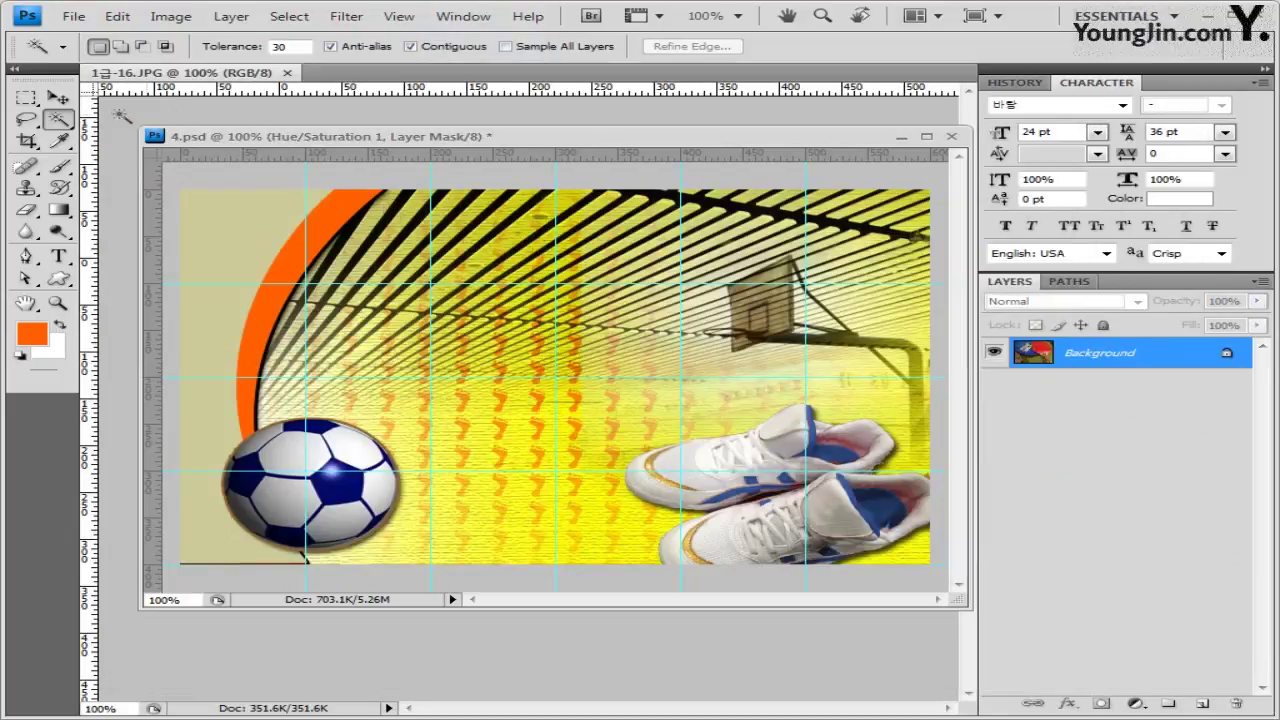
{"action": "left_click", "coordinate": [58, 98]}
{"action": "left_click_drag", "start_coordinate": [192, 74], "coordinate": [330, 155]}
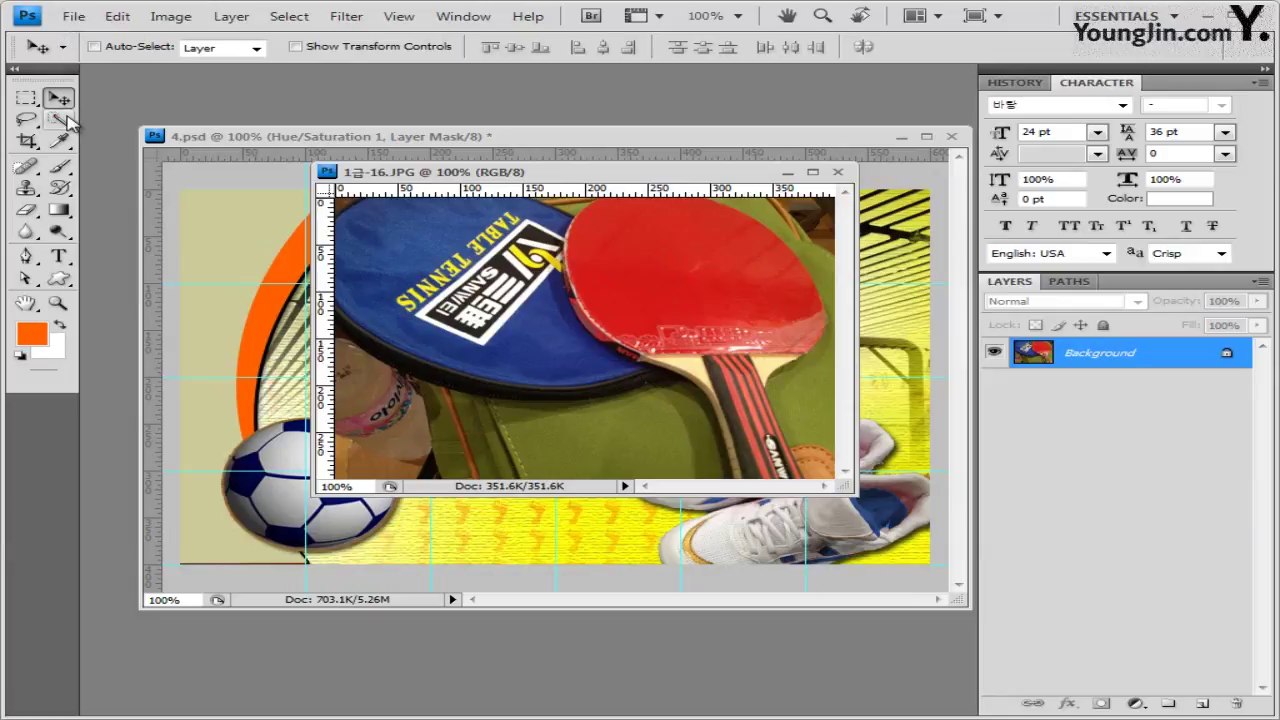
Select the red table tennis paddle with its handle in 1급-16.JPG using the Quick Selection tool with a 12 px brush
{"action": "left_click_drag", "start_coordinate": [58, 119], "coordinate": [120, 121]}
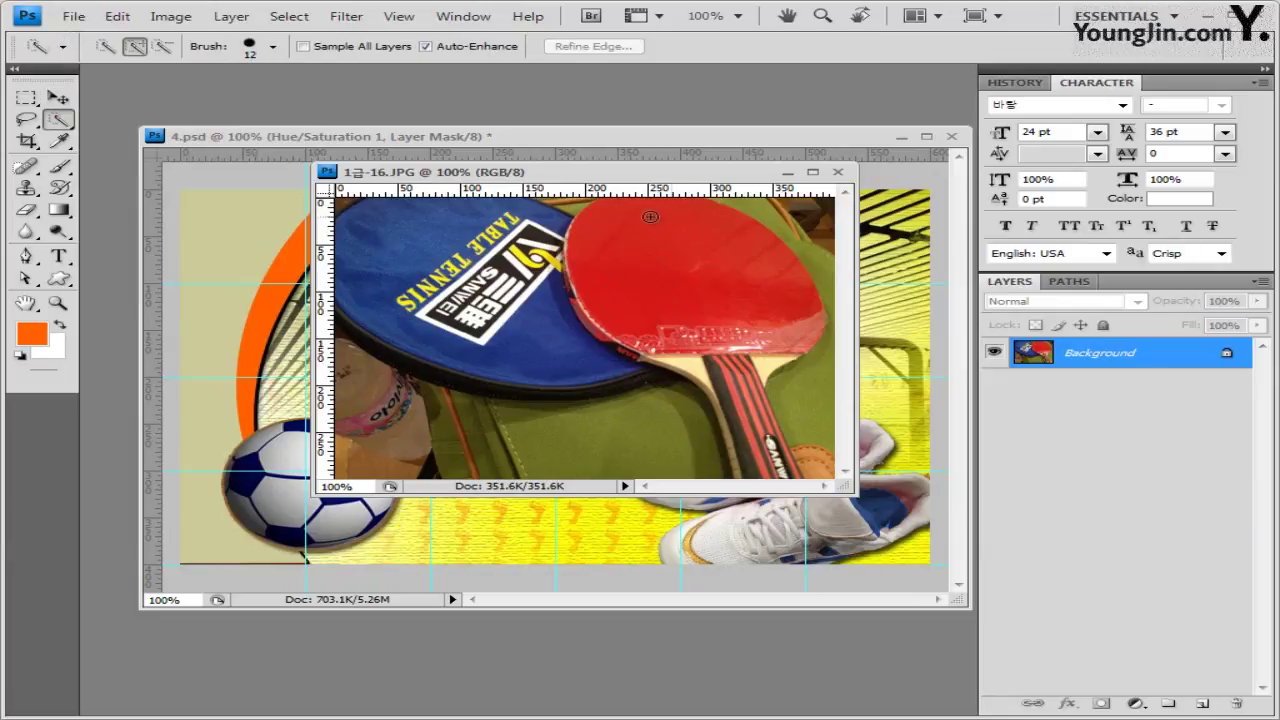
{"action": "left_click_drag", "start_coordinate": [615, 226], "coordinate": [601, 247]}
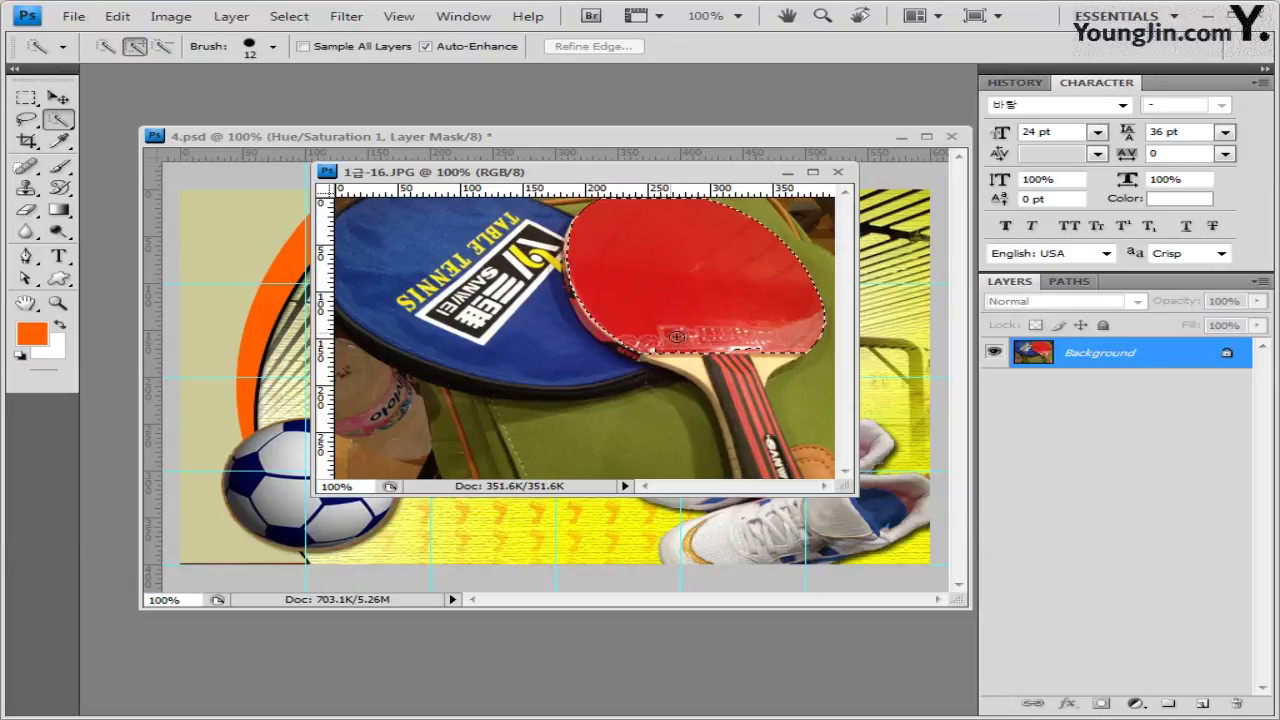
{"action": "mouse_move", "coordinate": [650, 352]}
{"action": "left_mouse_down"}
{"action": "mouse_move", "coordinate": [713, 374]}
{"action": "mouse_move", "coordinate": [785, 357]}
{"action": "mouse_move", "coordinate": [750, 366]}
{"action": "mouse_move", "coordinate": [748, 414]}
{"action": "mouse_move", "coordinate": [795, 480]}
{"action": "mouse_move", "coordinate": [755, 398]}
{"action": "mouse_move", "coordinate": [780, 422]}
{"action": "mouse_move", "coordinate": [785, 408]}
{"action": "mouse_move", "coordinate": [793, 427]}
{"action": "mouse_move", "coordinate": [762, 400]}
{"action": "mouse_move", "coordinate": [776, 446]}
{"action": "left_mouse_up"}
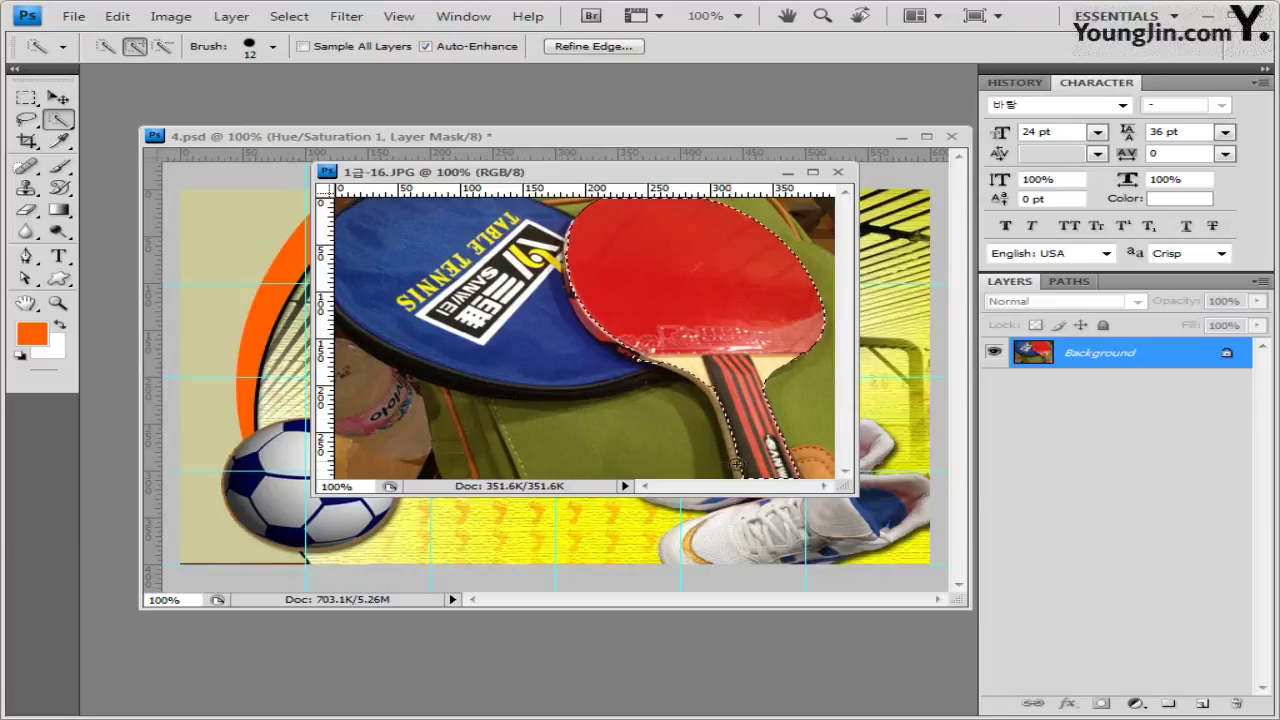
{"action": "mouse_move", "coordinate": [738, 458]}
{"action": "left_mouse_down"}
{"action": "mouse_move", "coordinate": [729, 401]}
{"action": "mouse_move", "coordinate": [631, 350]}
{"action": "mouse_move", "coordinate": [588, 300]}
{"action": "left_mouse_up"}
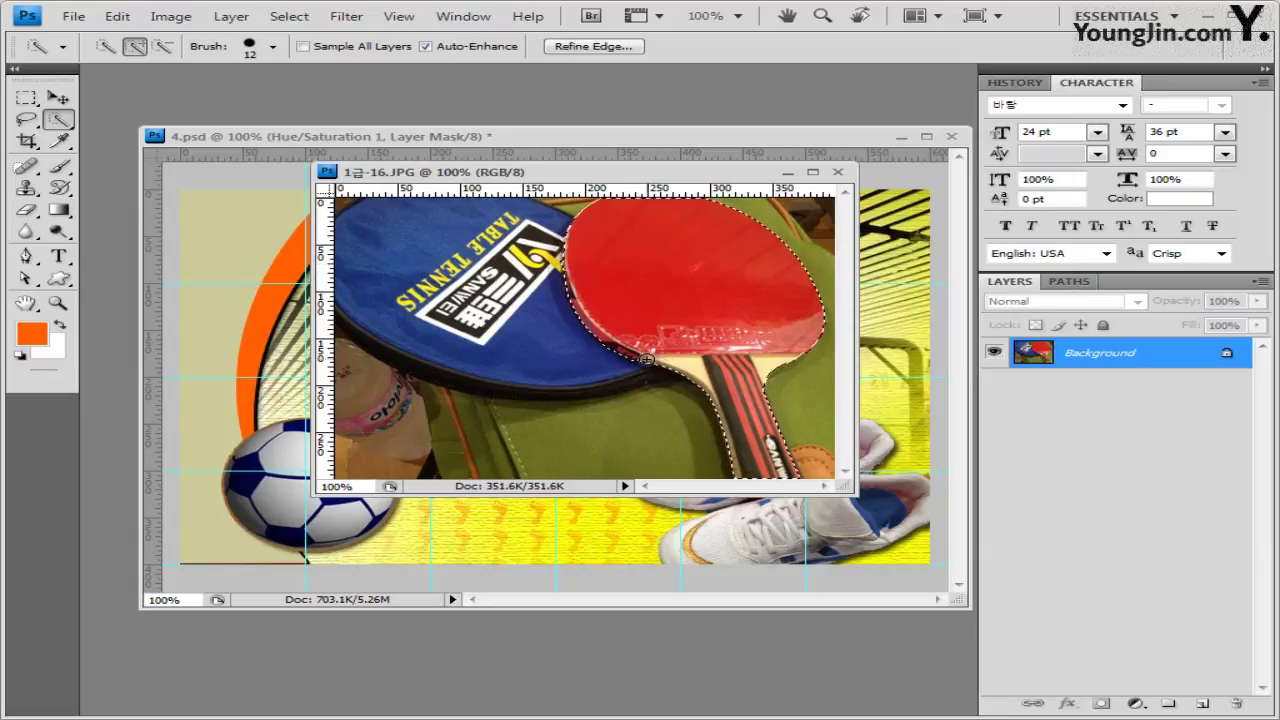
Copy the selected paddle, close 1급-16.JPG and paste the paddle into 4.psd as a new layer above Hue/Saturation 1
{"action": "left_click", "coordinate": [838, 171]}
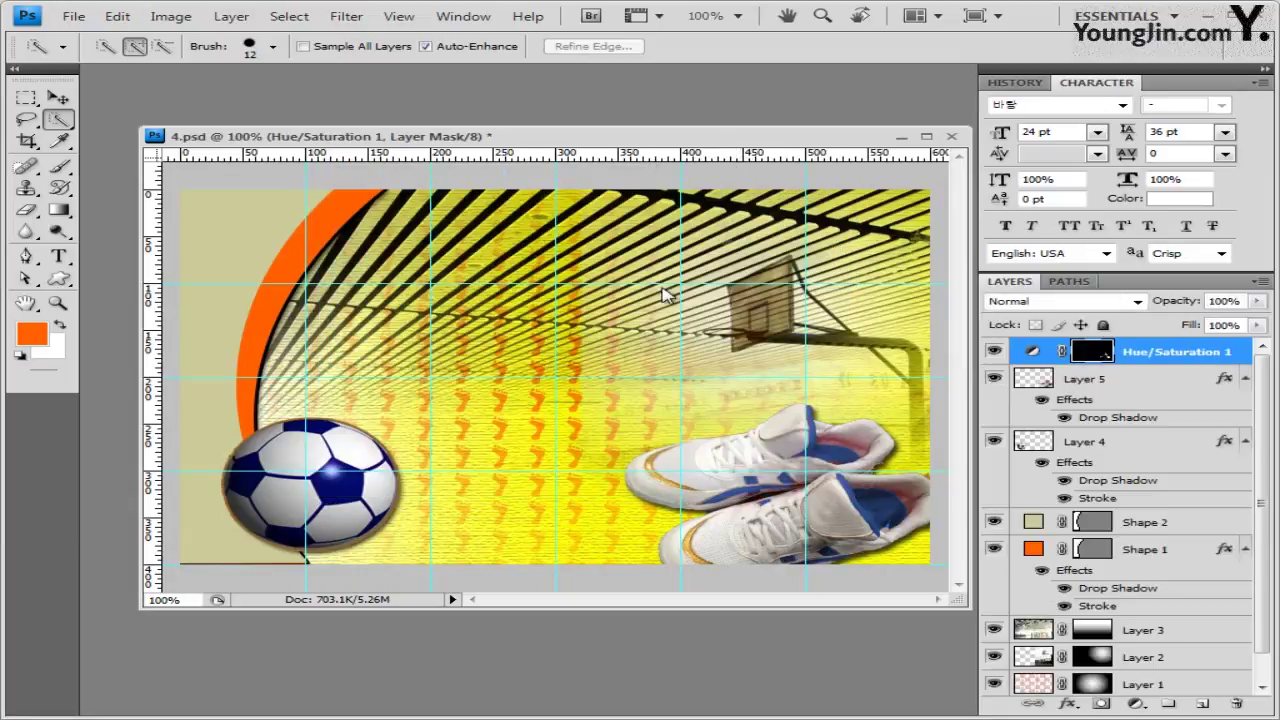
{"action": "key", "text": "ctrl+v"}
{"action": "left_click", "coordinate": [58, 98]}
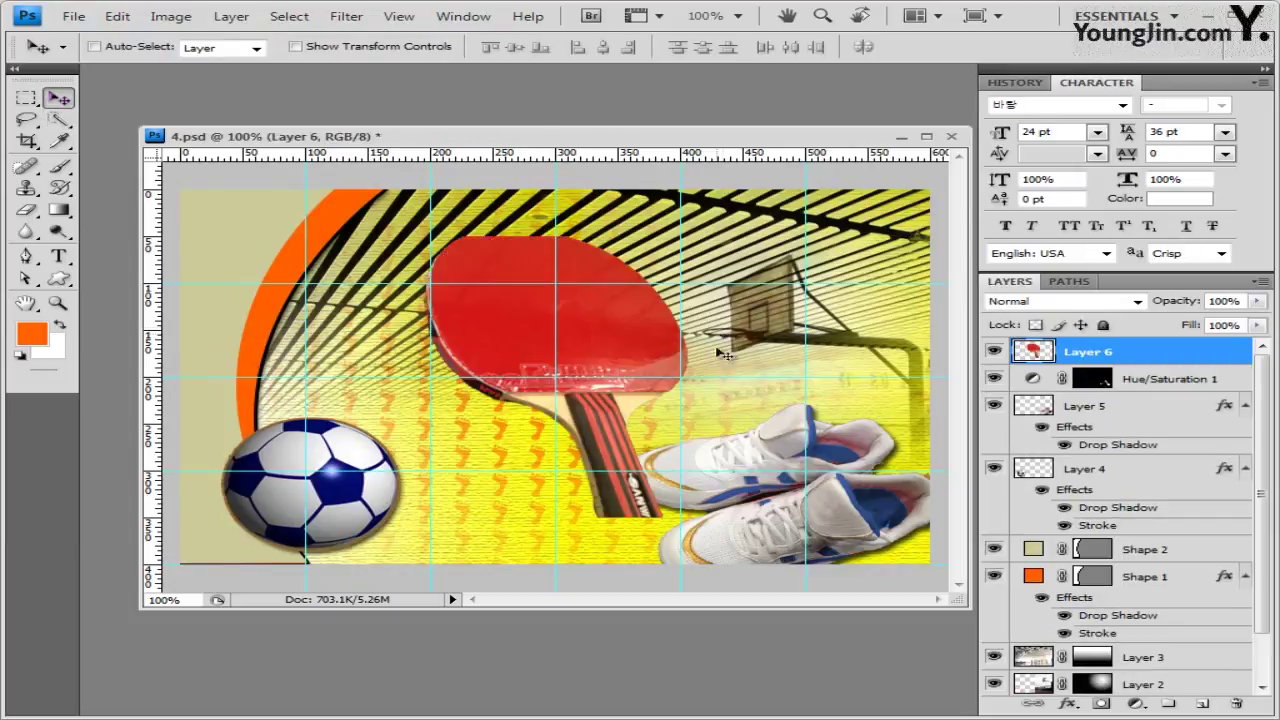
Move the paddle to the canvas's upper left corner, scaled to about 66% and rotated about 12° clockwise
{"action": "left_click_drag", "start_coordinate": [597, 331], "coordinate": [465, 321]}
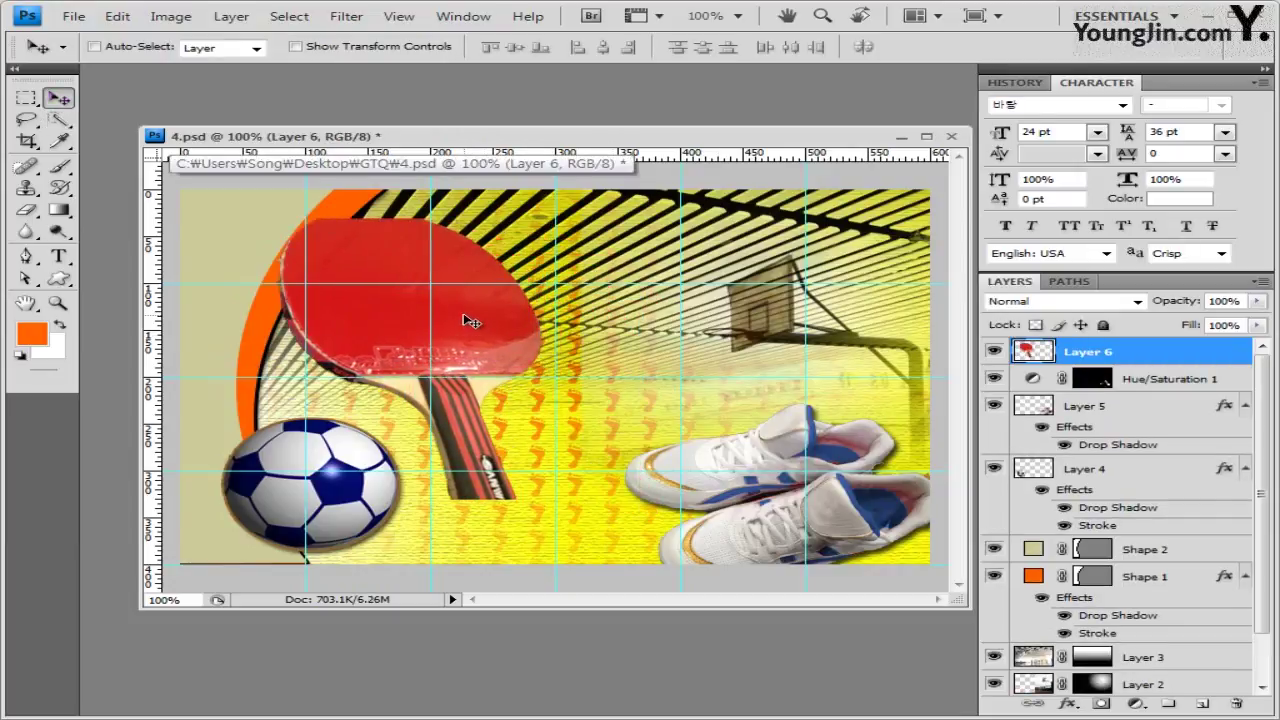
{"action": "key", "text": "ctrl+t"}
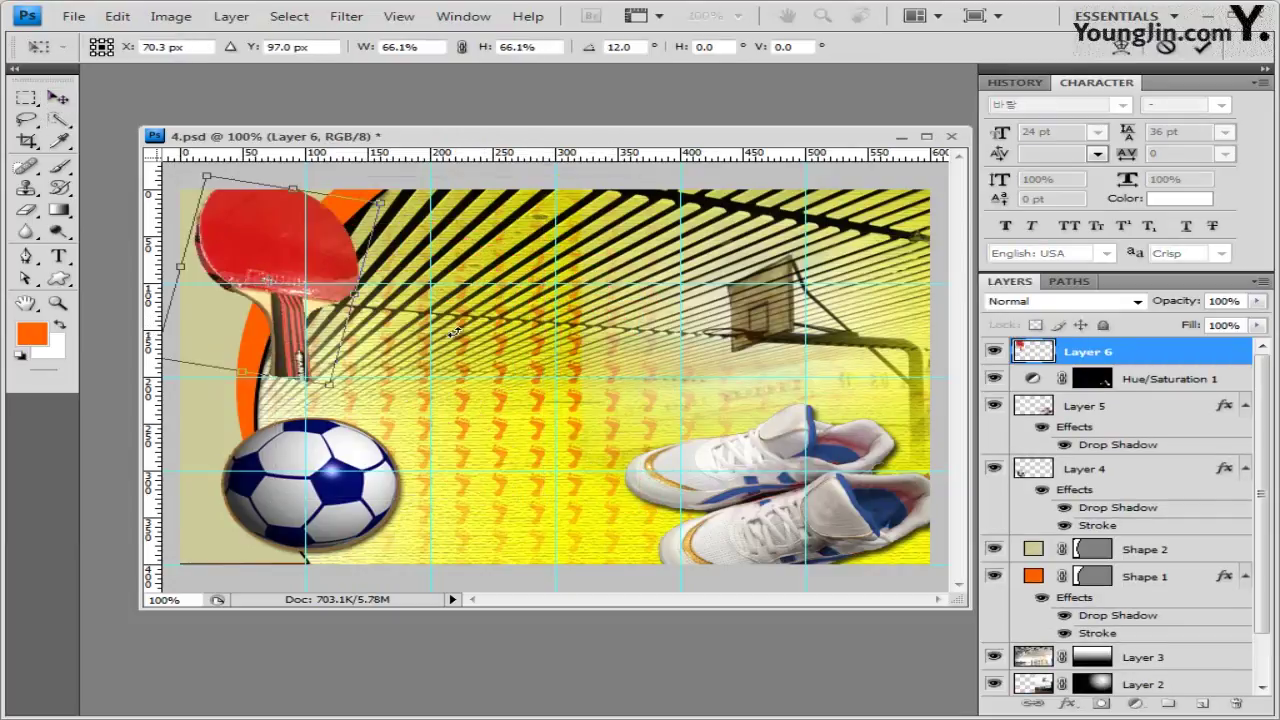
{"action": "key", "text": "Return"}
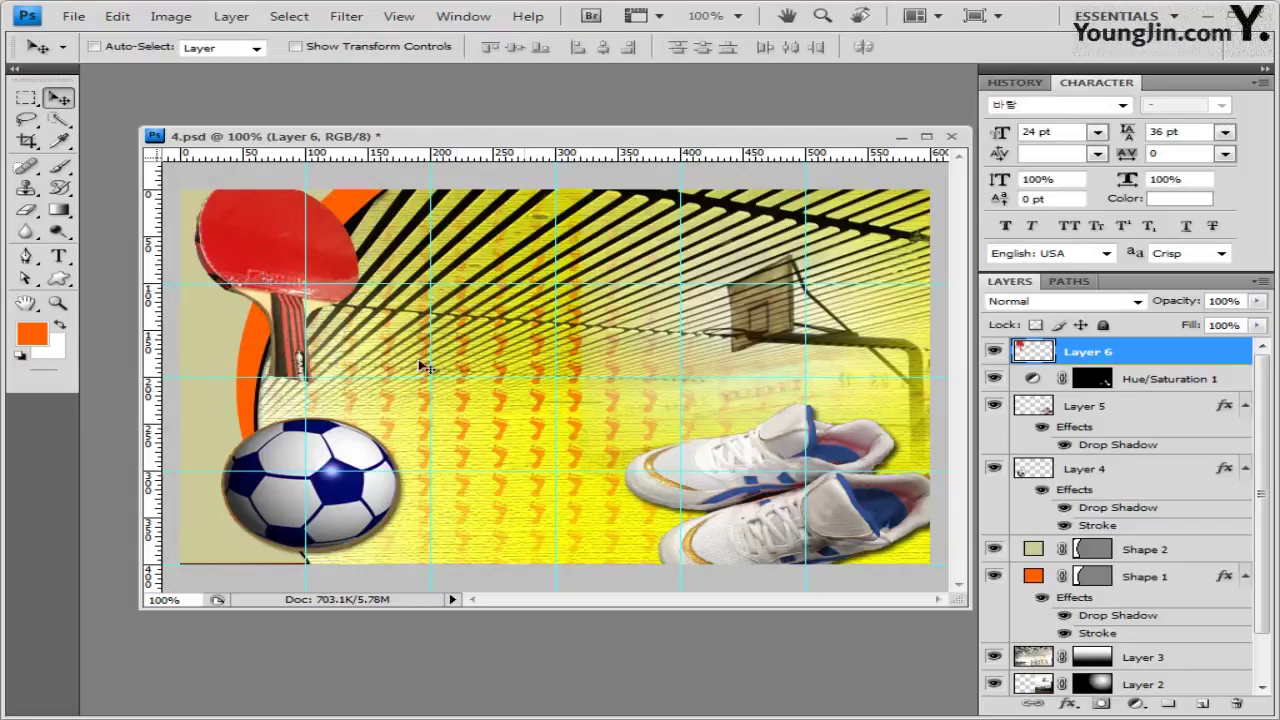
Apply an Outer Glow with default settings to the paddle on Layer 6
{"action": "left_click", "coordinate": [1079, 704]}
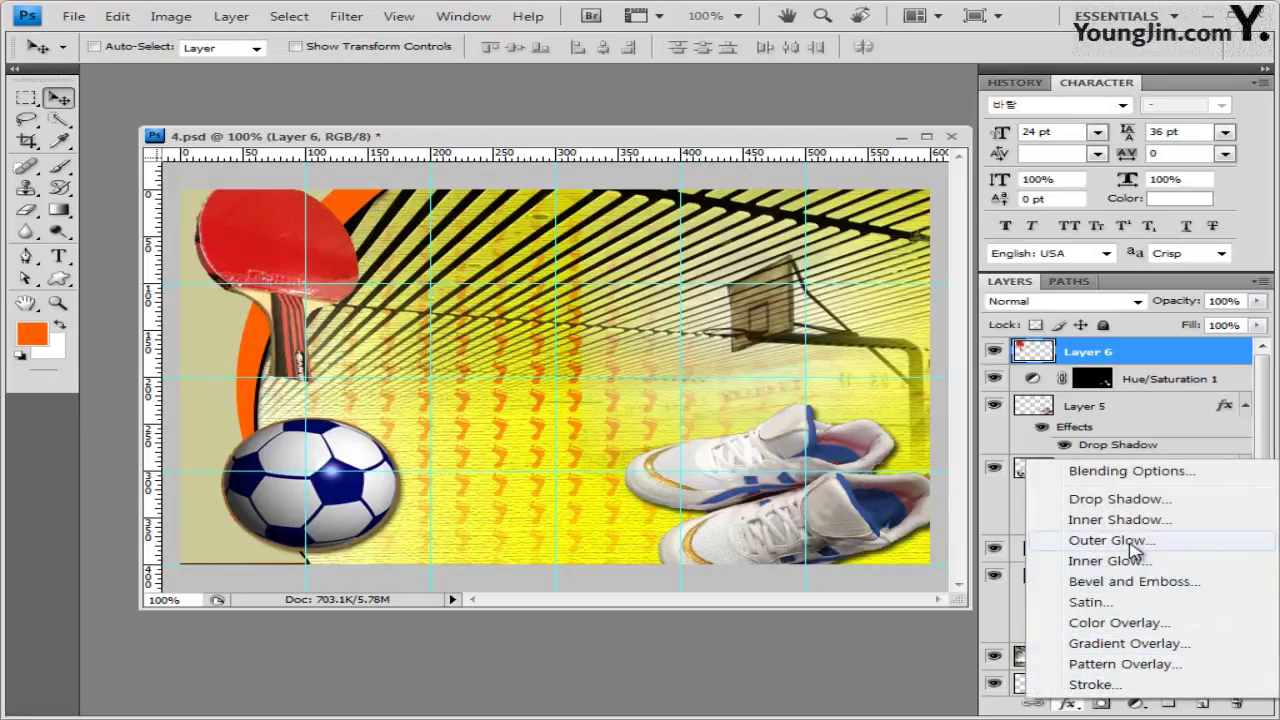
{"action": "left_click", "coordinate": [1045, 535]}
{"action": "left_click", "coordinate": [1071, 279]}
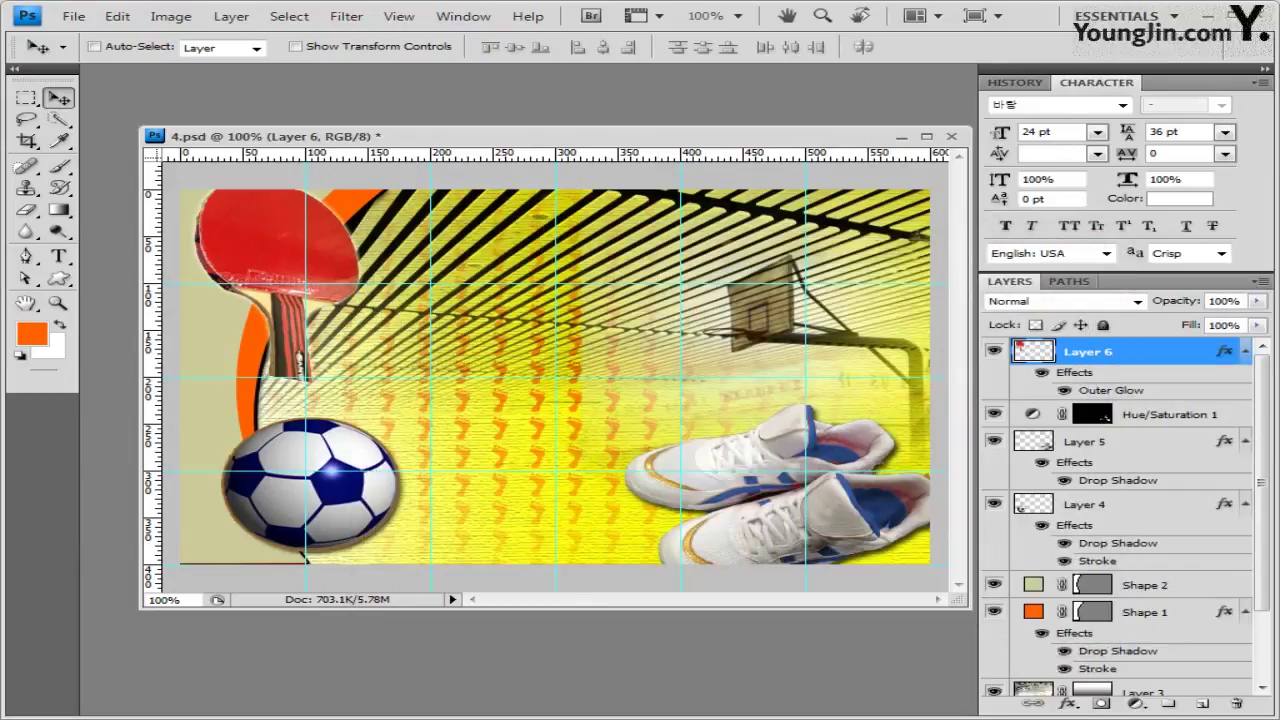
Open the clay figures photo 1급-17.jpg from the 기출문제06 folder in Photoshop
{"action": "key", "text": "alt+Tab"}
{"action": "left_click", "coordinate": [1035, 540]}
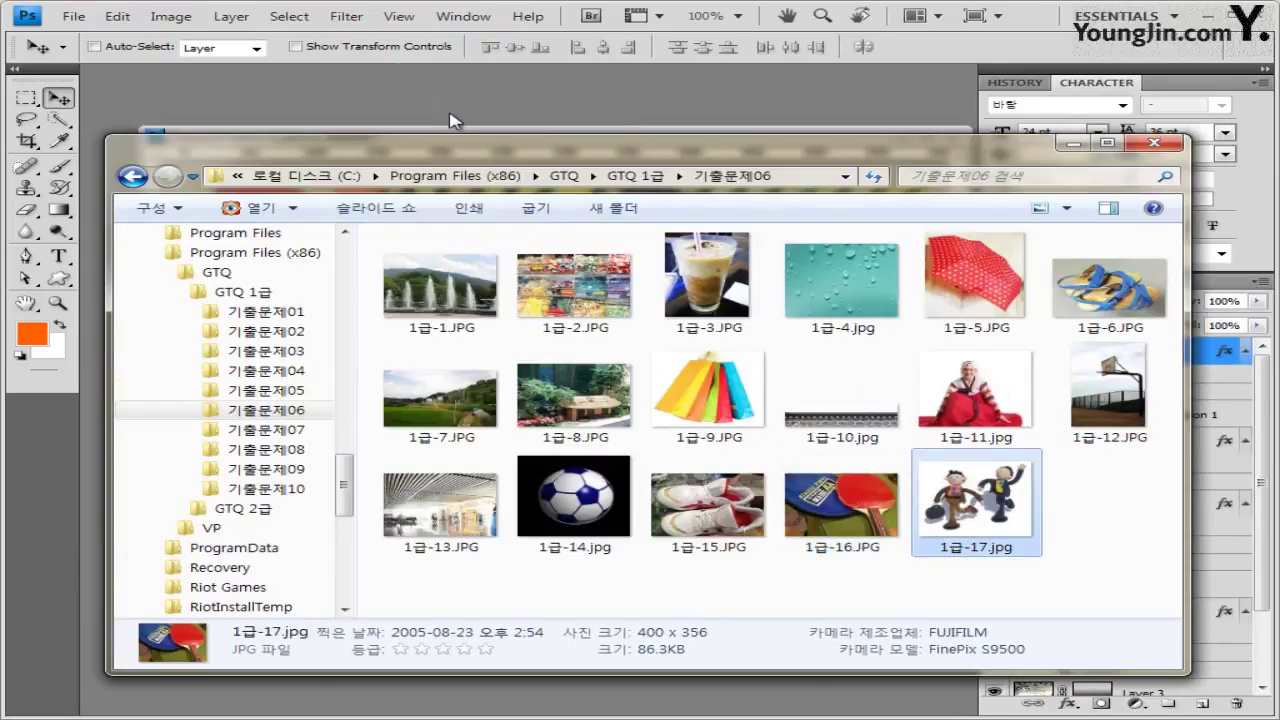
{"action": "key", "text": "Return"}
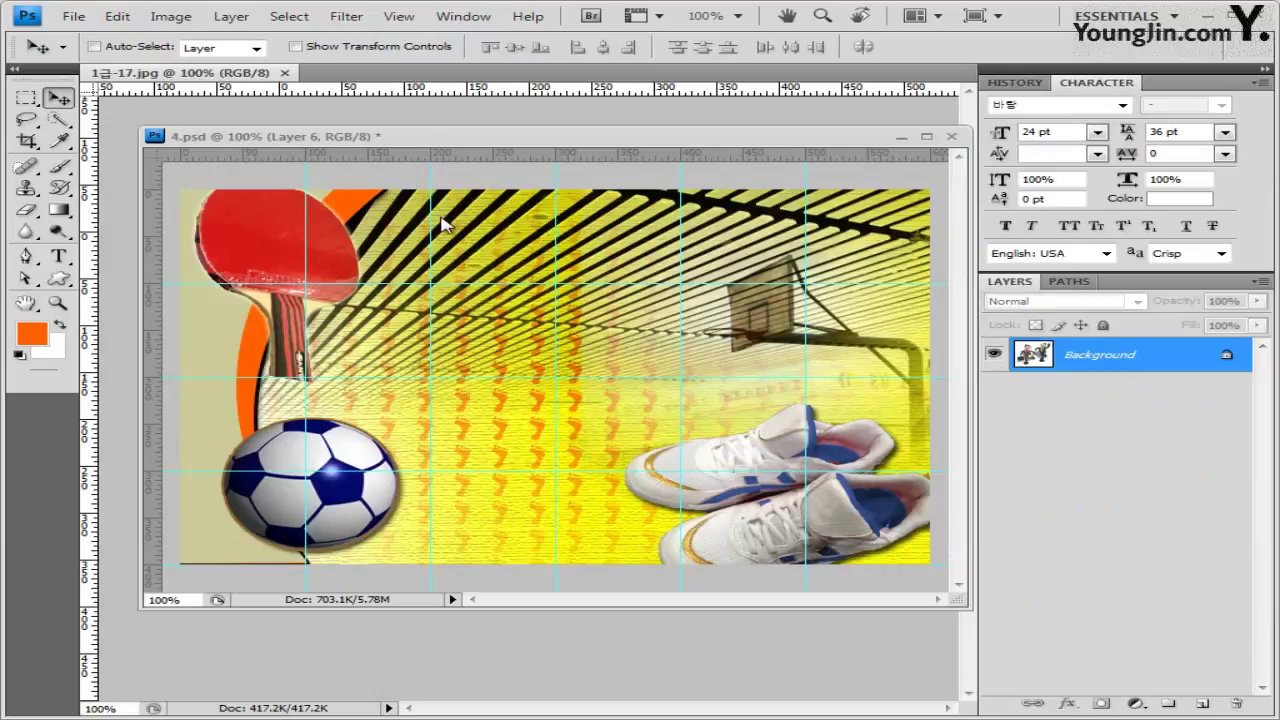
Select the two clay figures in 1급-17.jpg by picking the white background and grey shadows at tolerance 30 and inverting the selection
{"action": "left_click_drag", "start_coordinate": [150, 146], "coordinate": [330, 120]}
{"action": "left_click_drag", "start_coordinate": [328, 74], "coordinate": [492, 122]}
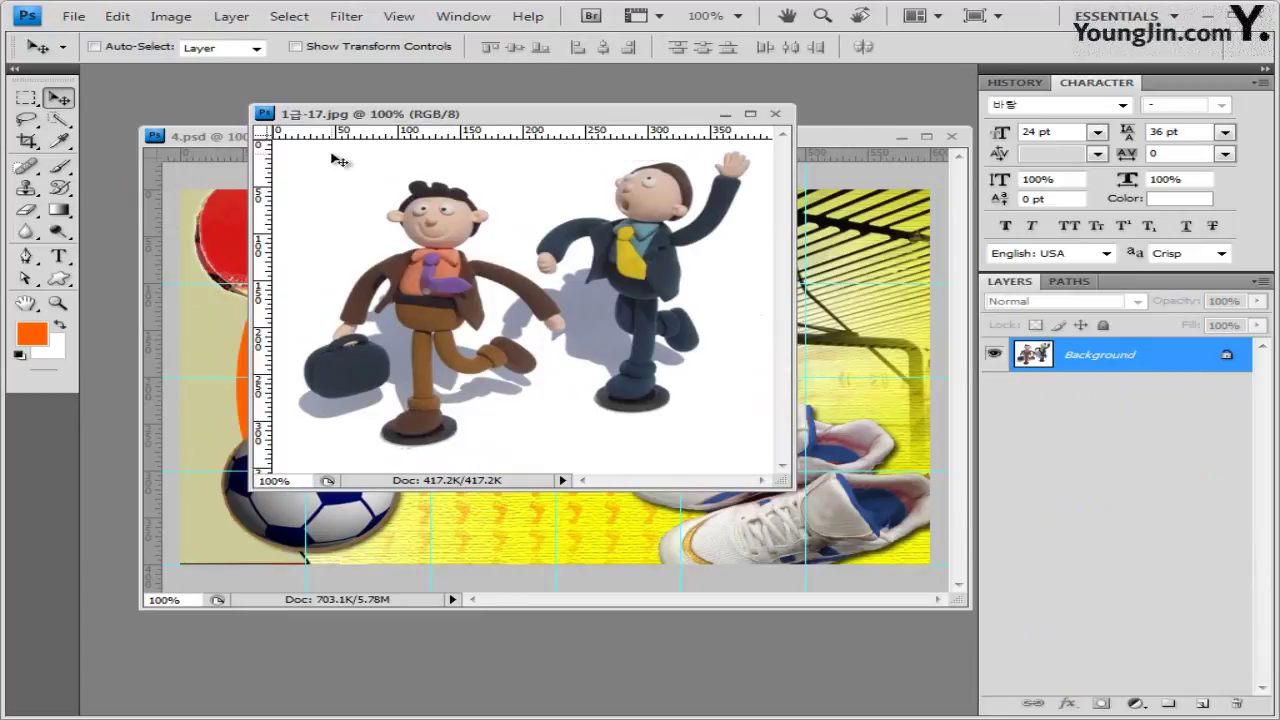
{"action": "left_click", "coordinate": [58, 119]}
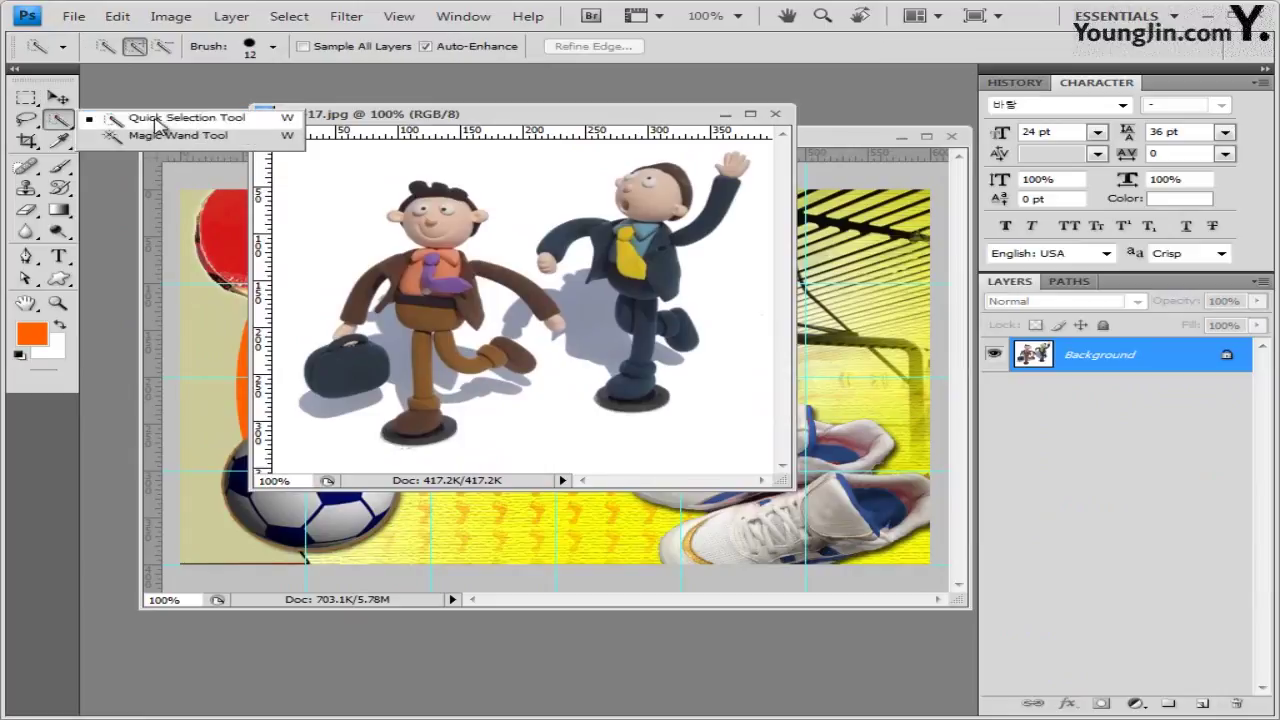
{"action": "left_click", "coordinate": [168, 136]}
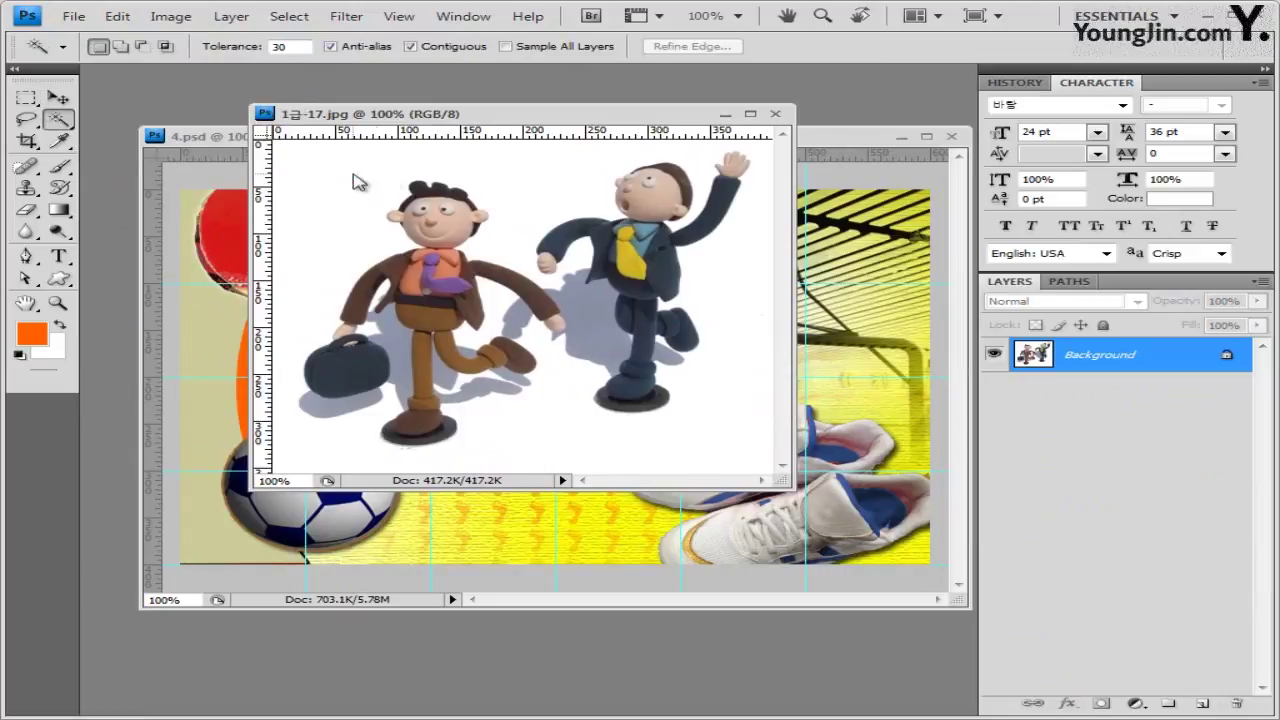
{"action": "left_click", "coordinate": [292, 233]}
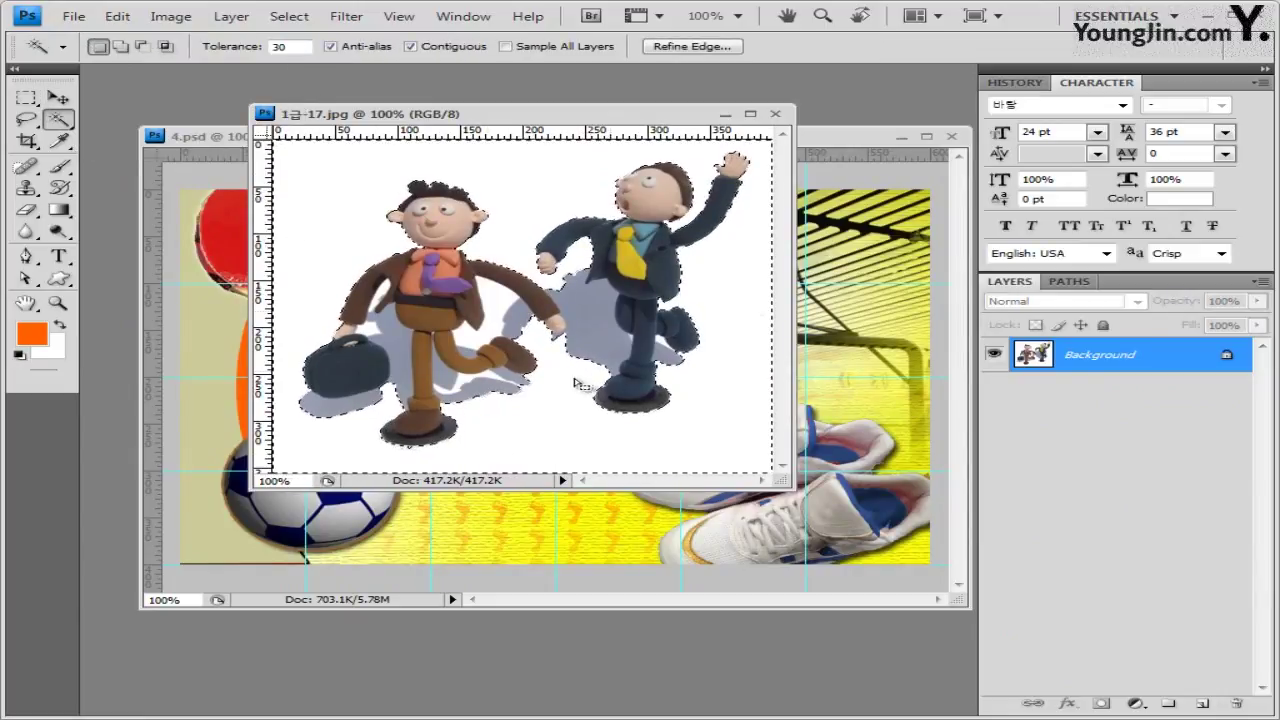
{"action": "key", "text": "shift"}
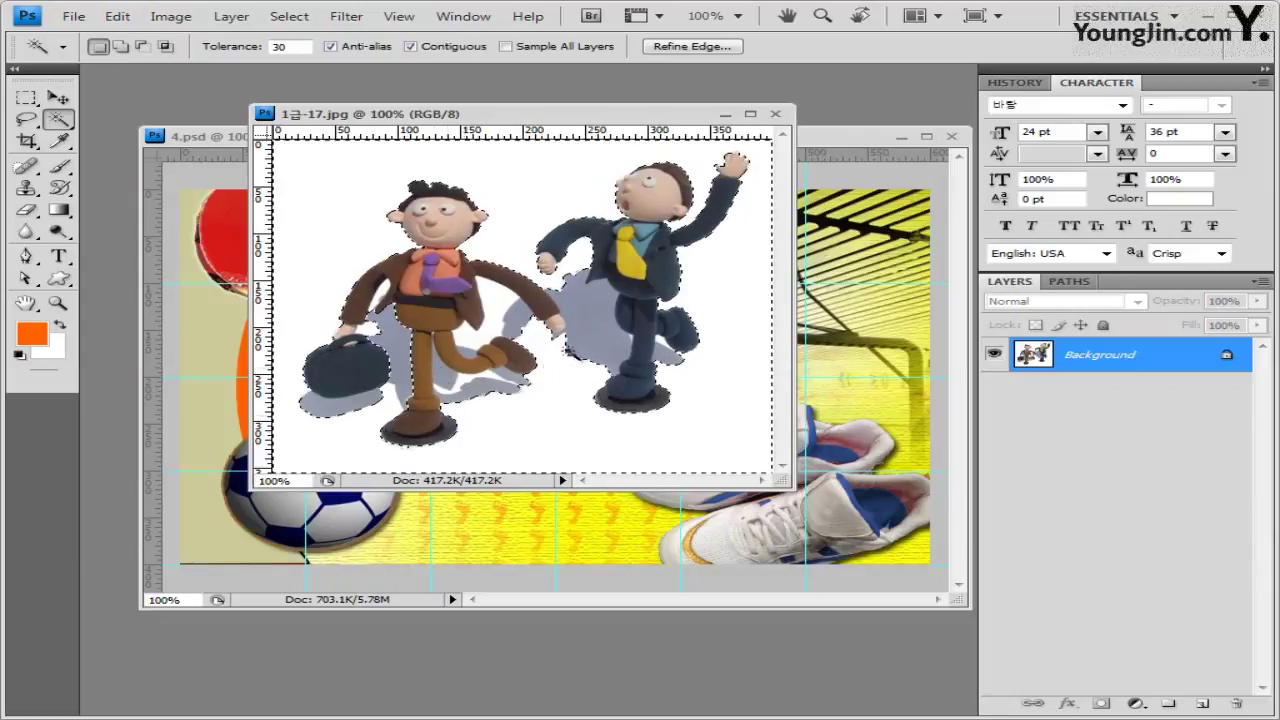
{"action": "left_click", "coordinate": [593, 342], "text": "shift"}
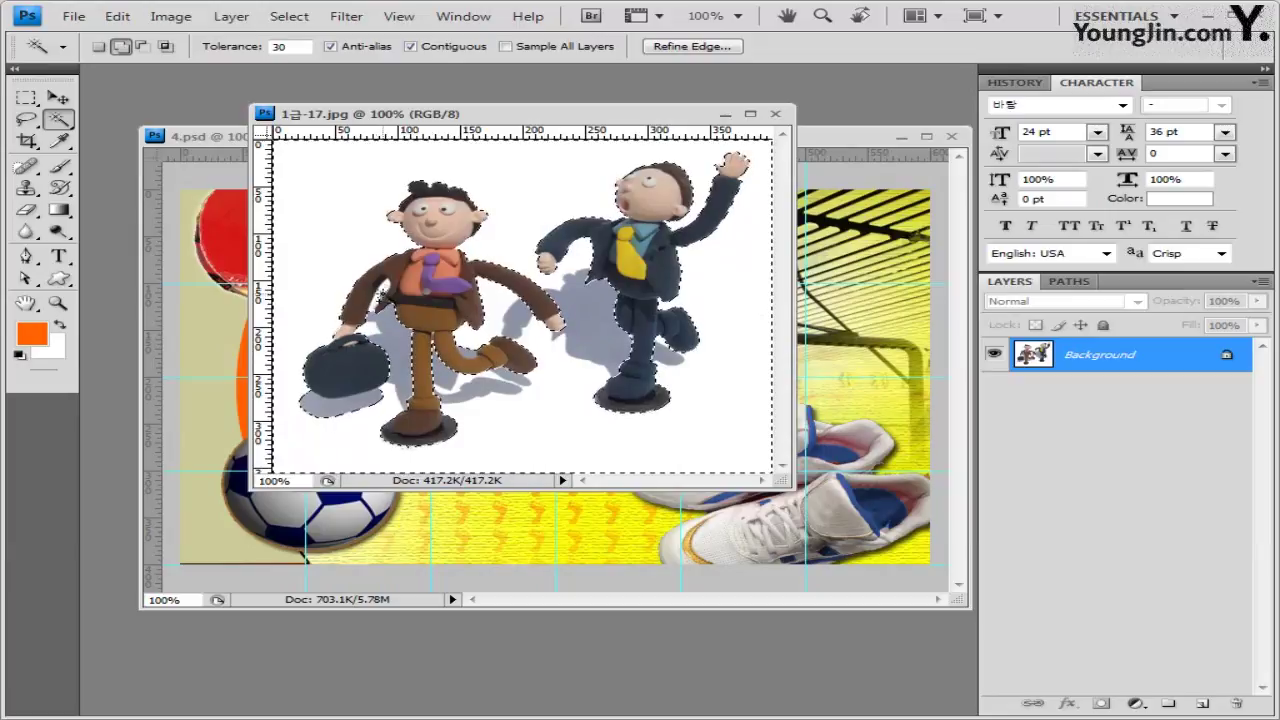
{"action": "left_click", "coordinate": [425, 403], "text": "shift"}
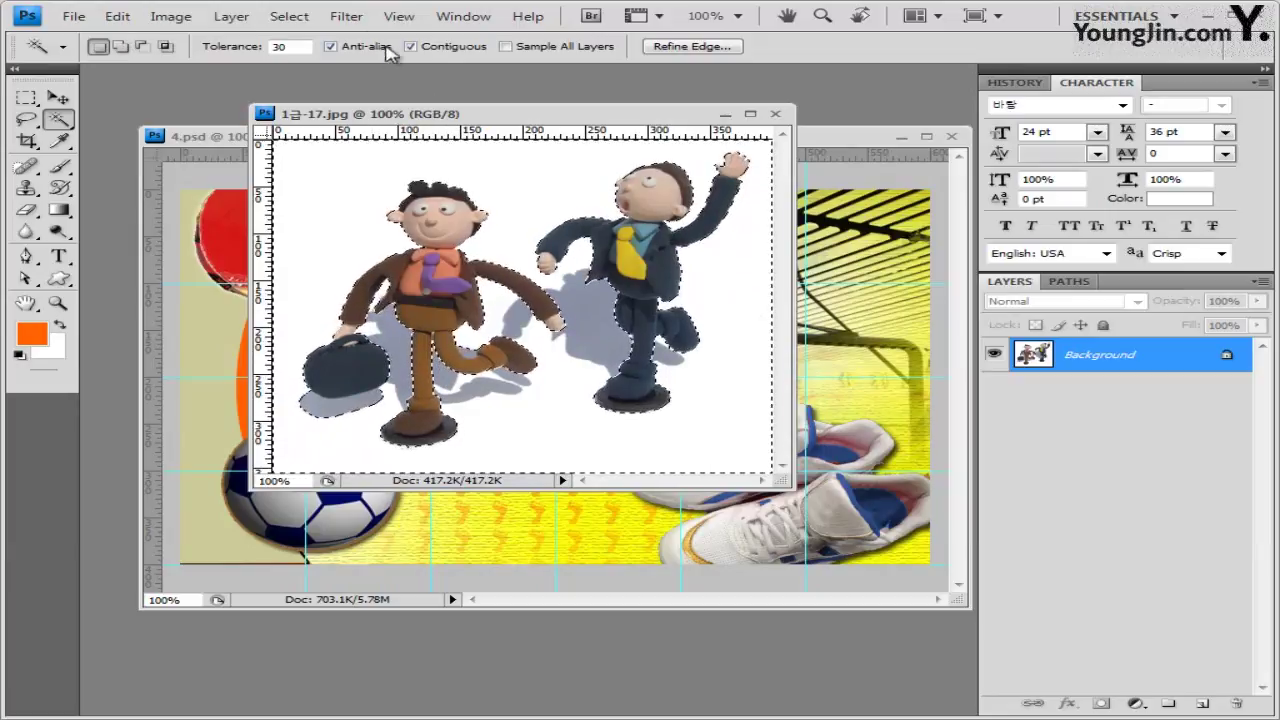
{"action": "left_click", "coordinate": [289, 16]}
{"action": "left_click", "coordinate": [300, 89]}
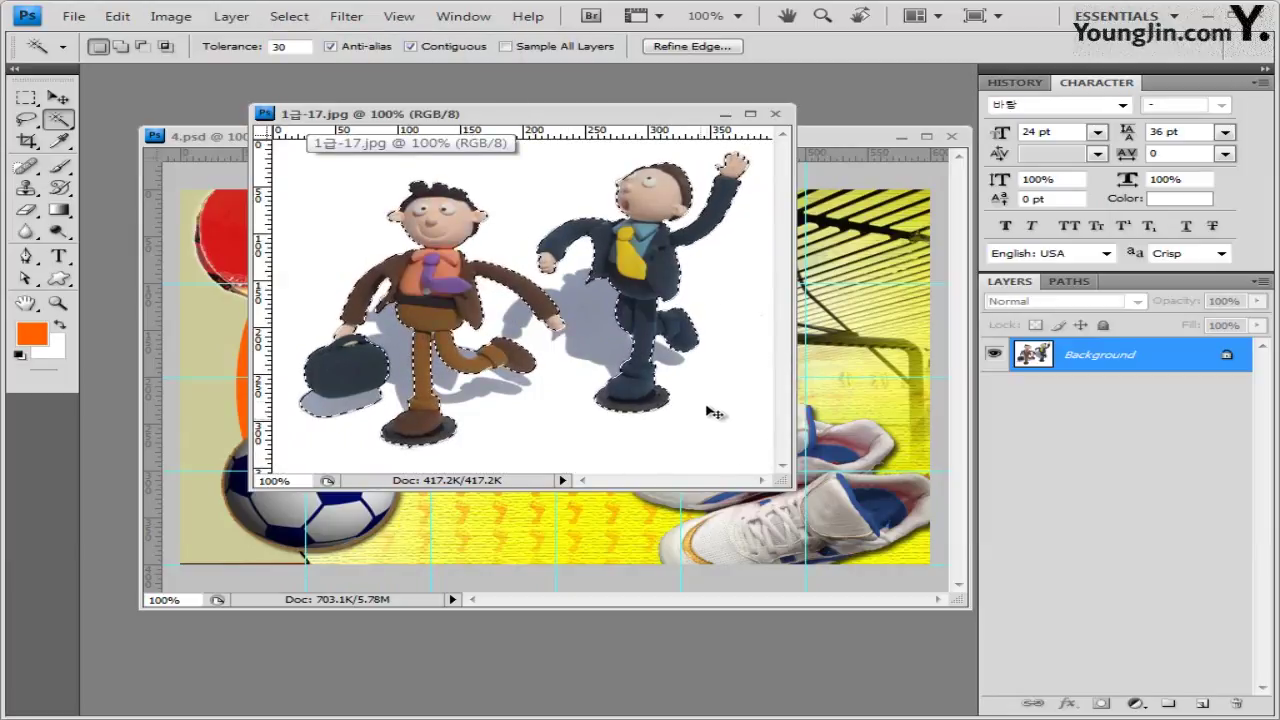
Close 1급-17.jpg, paste the copied figures into 4.psd as a new layer and scale them to 71.6% at the canvas's bottom centre
{"action": "left_click", "coordinate": [775, 113]}
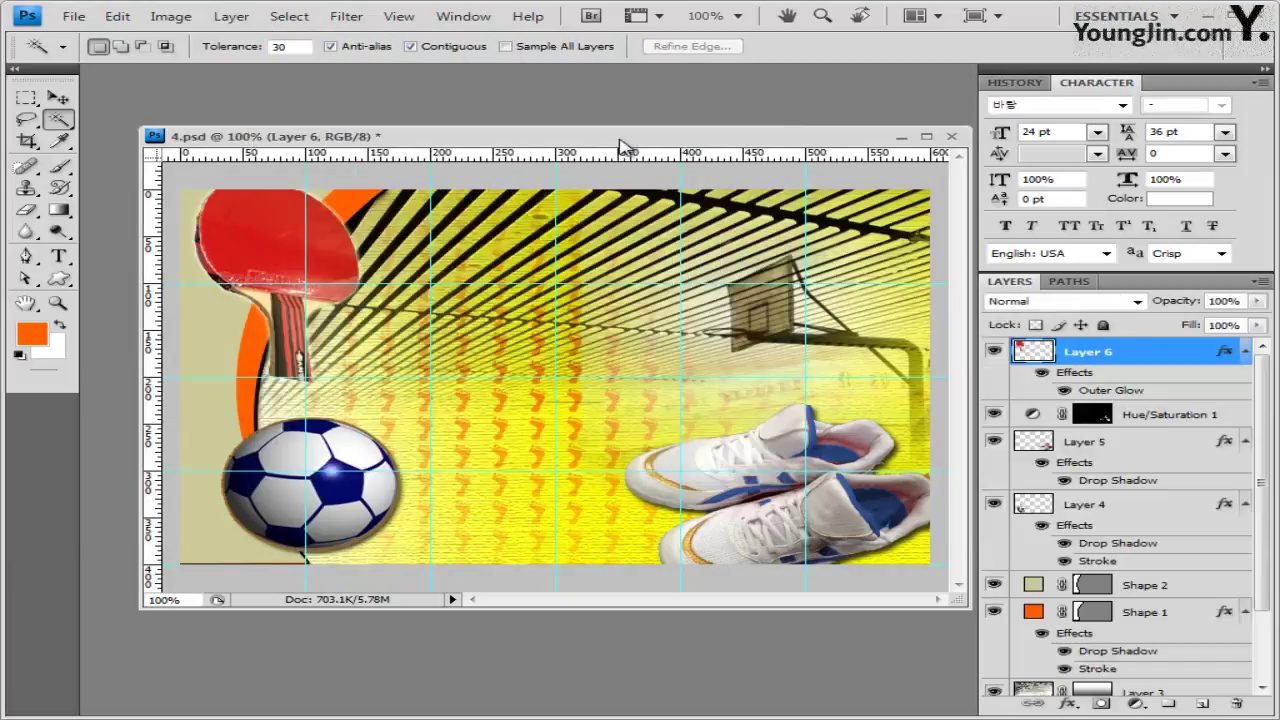
{"action": "key", "text": "ctrl+v"}
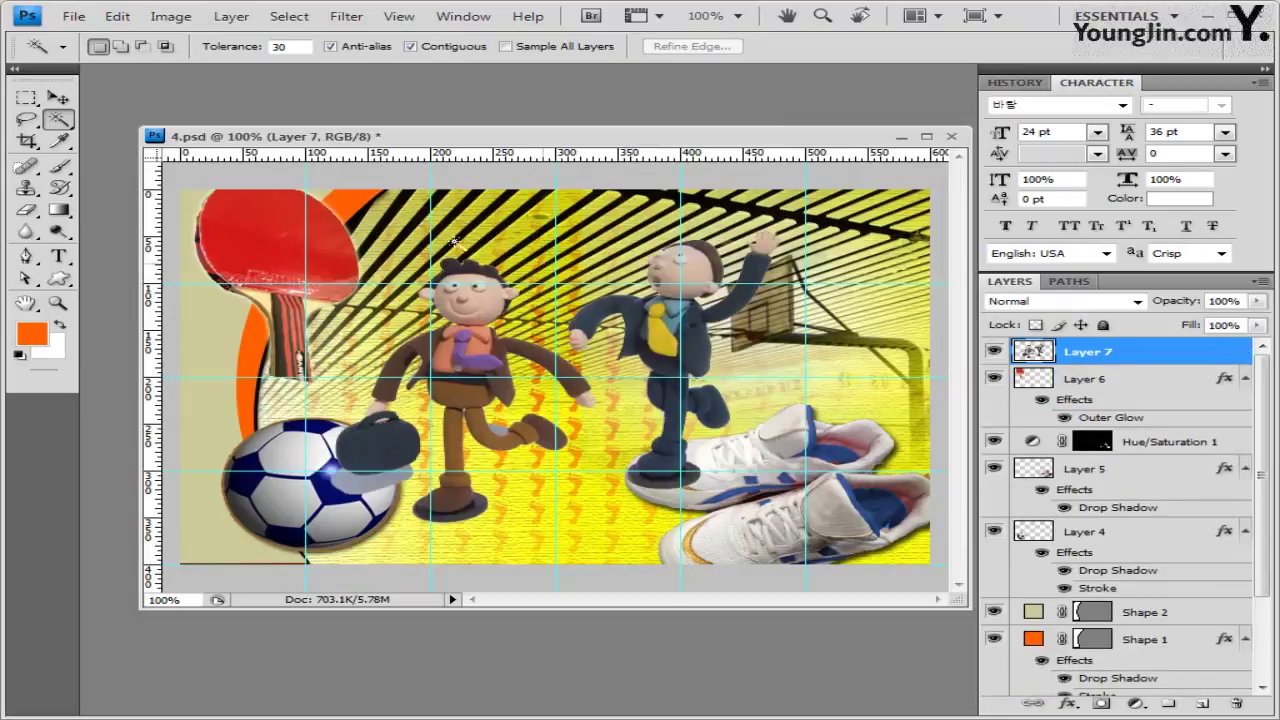
{"action": "key", "text": "ctrl+t"}
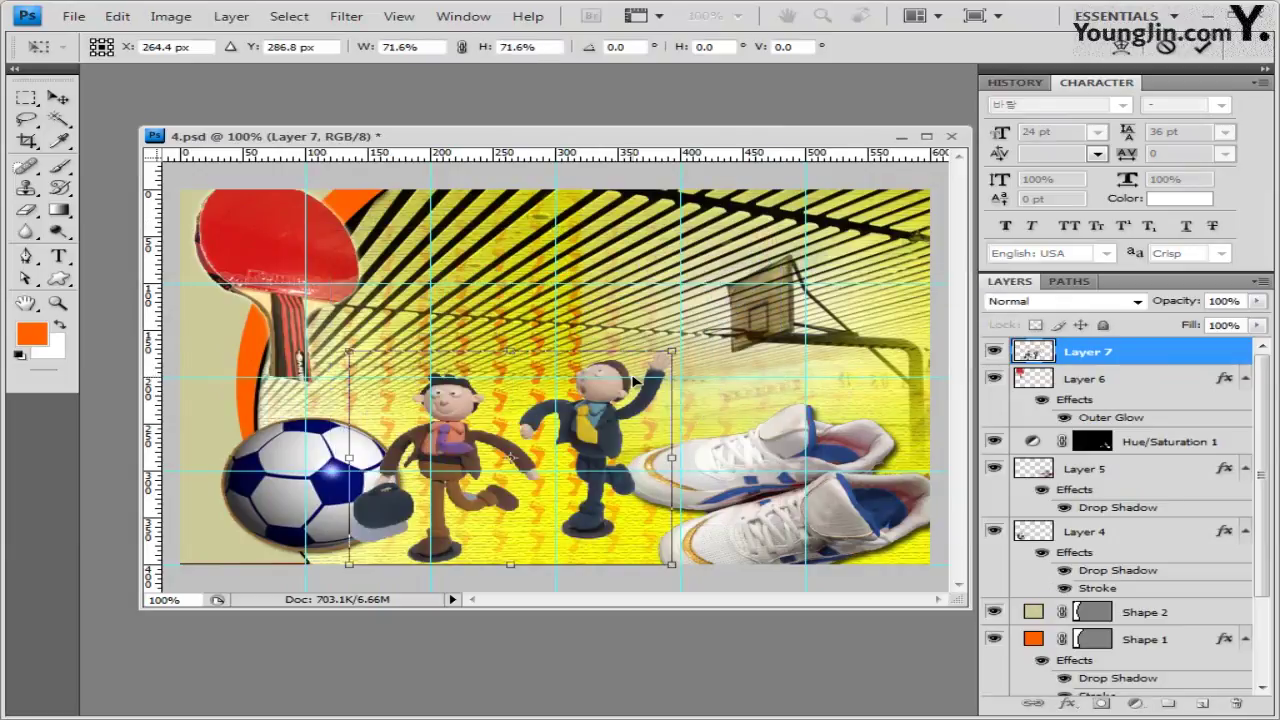
{"action": "key", "text": "Return"}
Remove the leftover shadow under the briefcase and between the brown-suited figure's legs on Layer 7 using Quick Selection, and deselect
{"action": "key", "text": "w"}
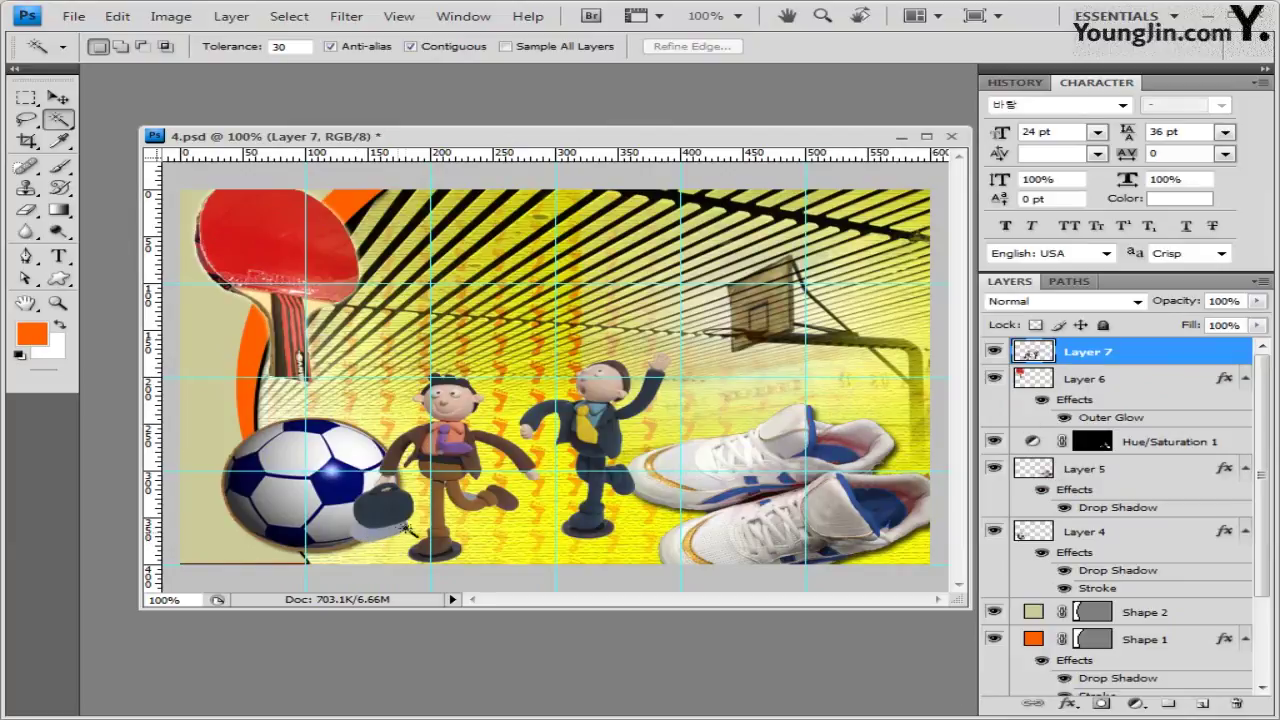
{"action": "left_click", "coordinate": [58, 119]}
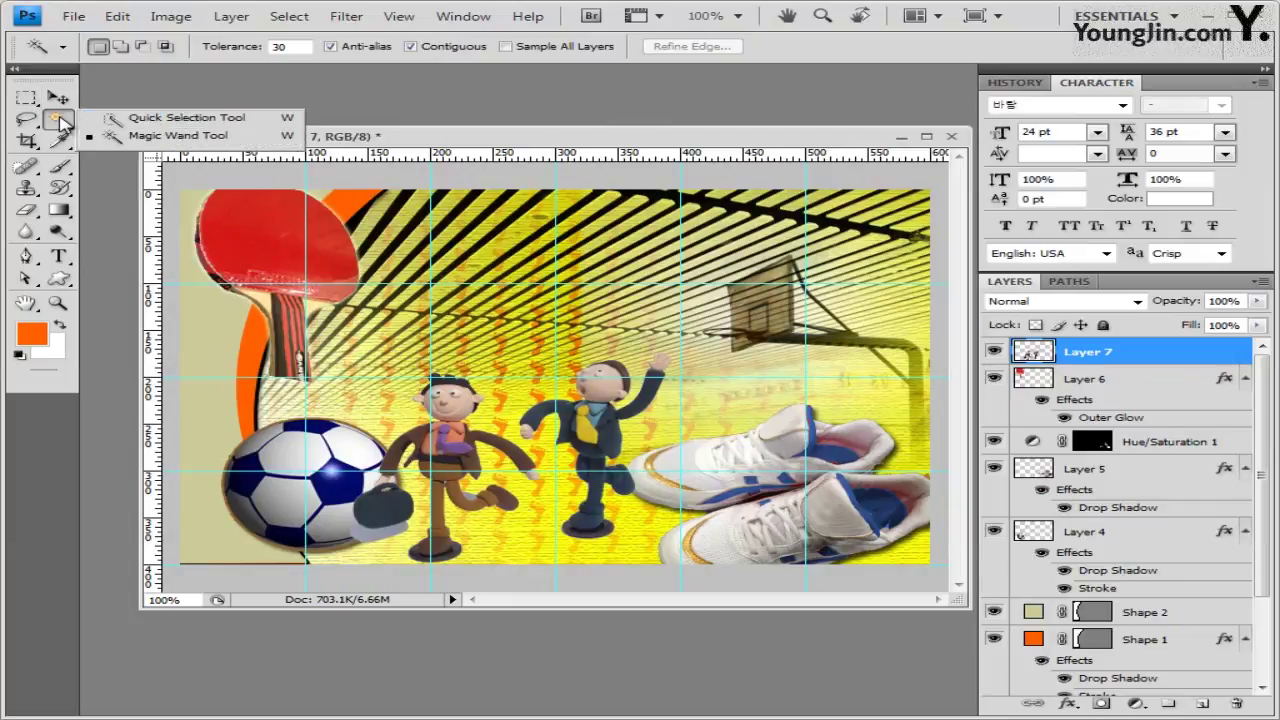
{"action": "left_click", "coordinate": [178, 122]}
{"action": "left_click_drag", "start_coordinate": [376, 543], "coordinate": [380, 542]}
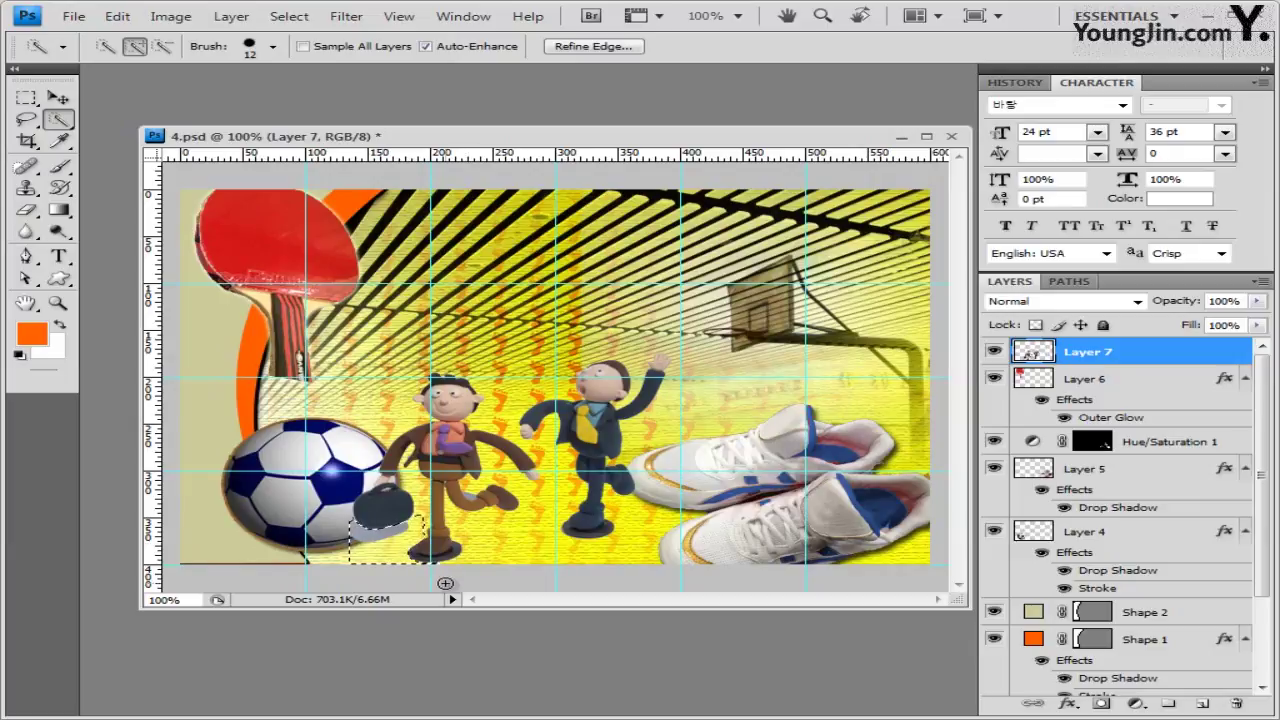
{"action": "left_click", "coordinate": [468, 490]}
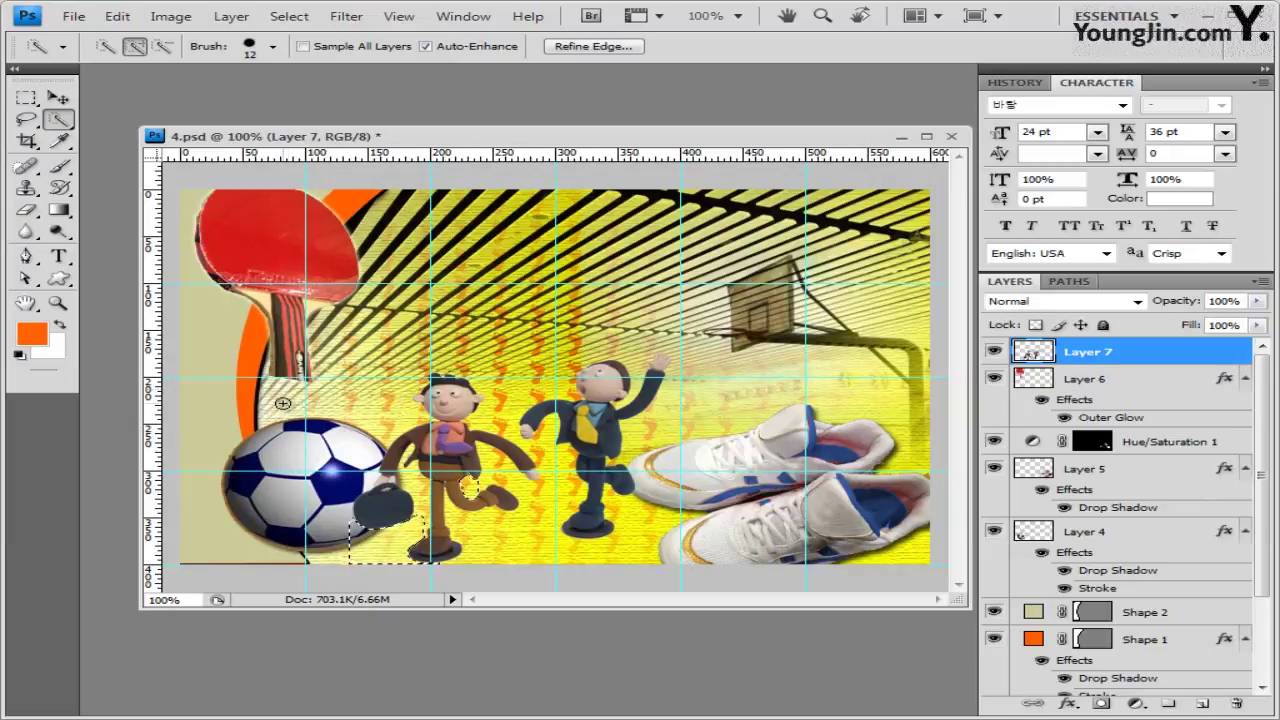
{"action": "key", "text": "ctrl+d"}
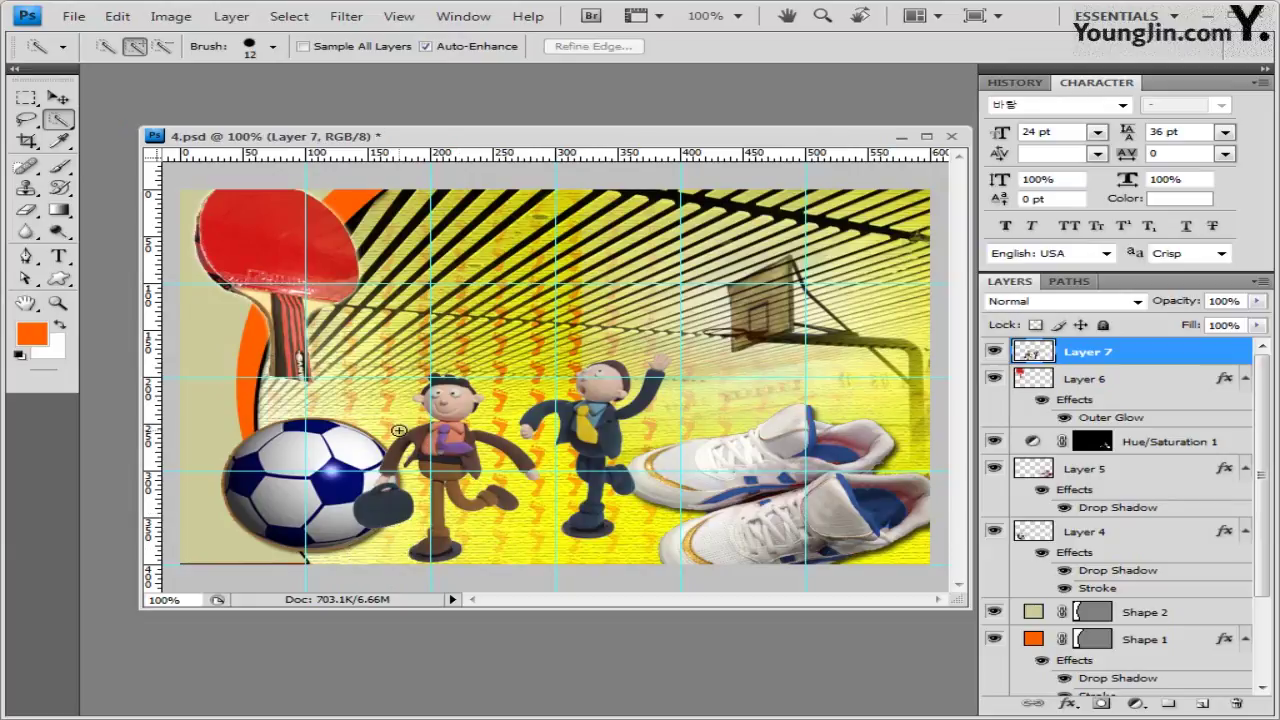
{"action": "key", "text": "v"}
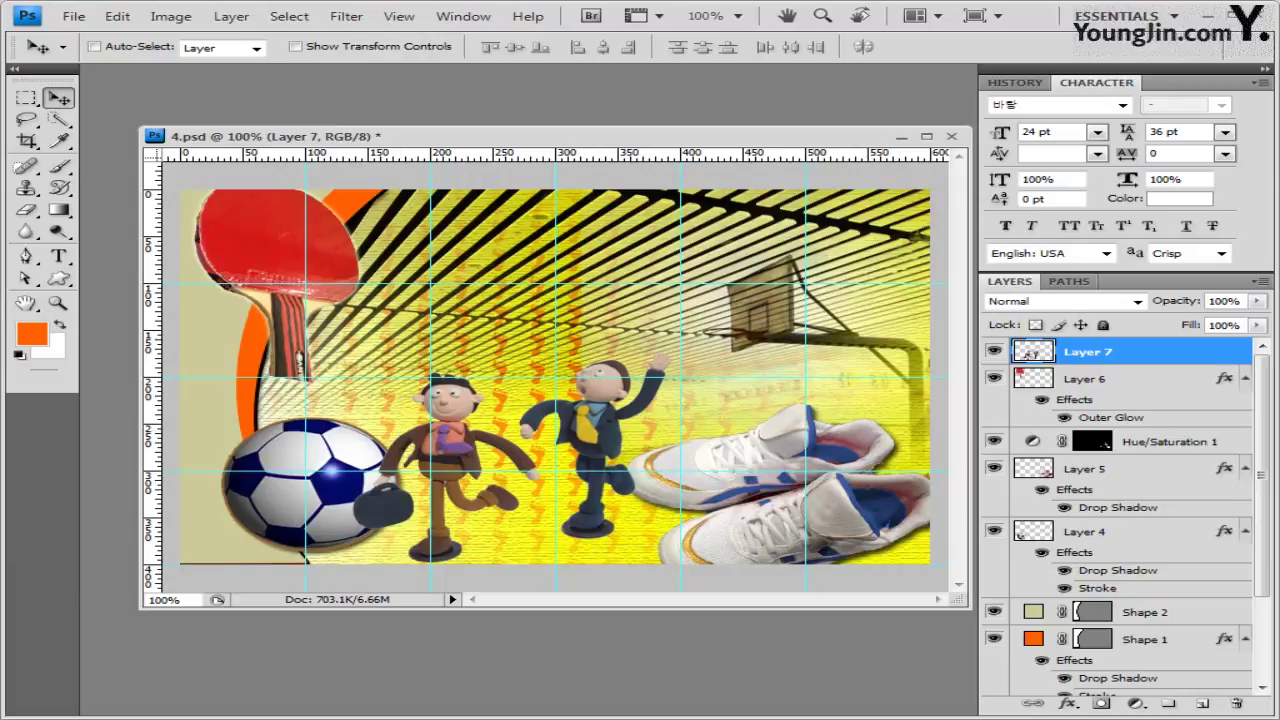
Load the Arrows custom shapes and draw an orange chevron shape layer about 26 px wide near the canvas's top, beside the paddle
{"action": "left_click", "coordinate": [59, 278]}
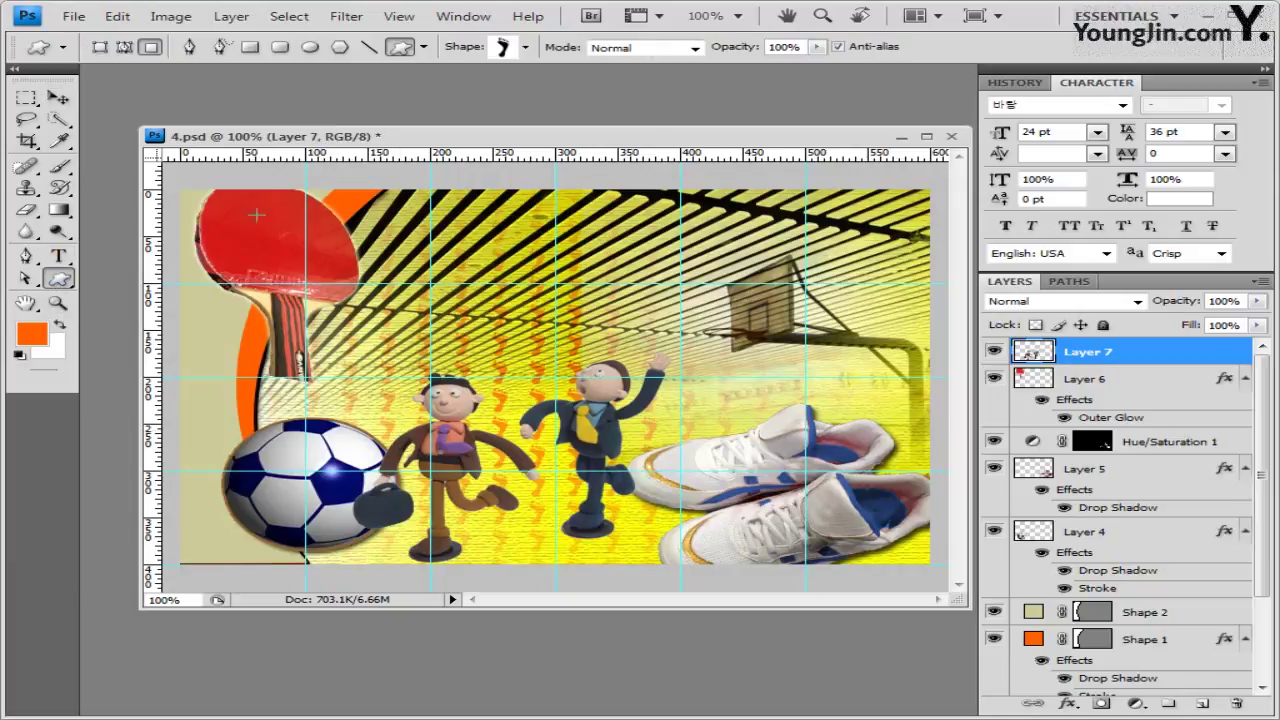
{"action": "left_click", "coordinate": [100, 47]}
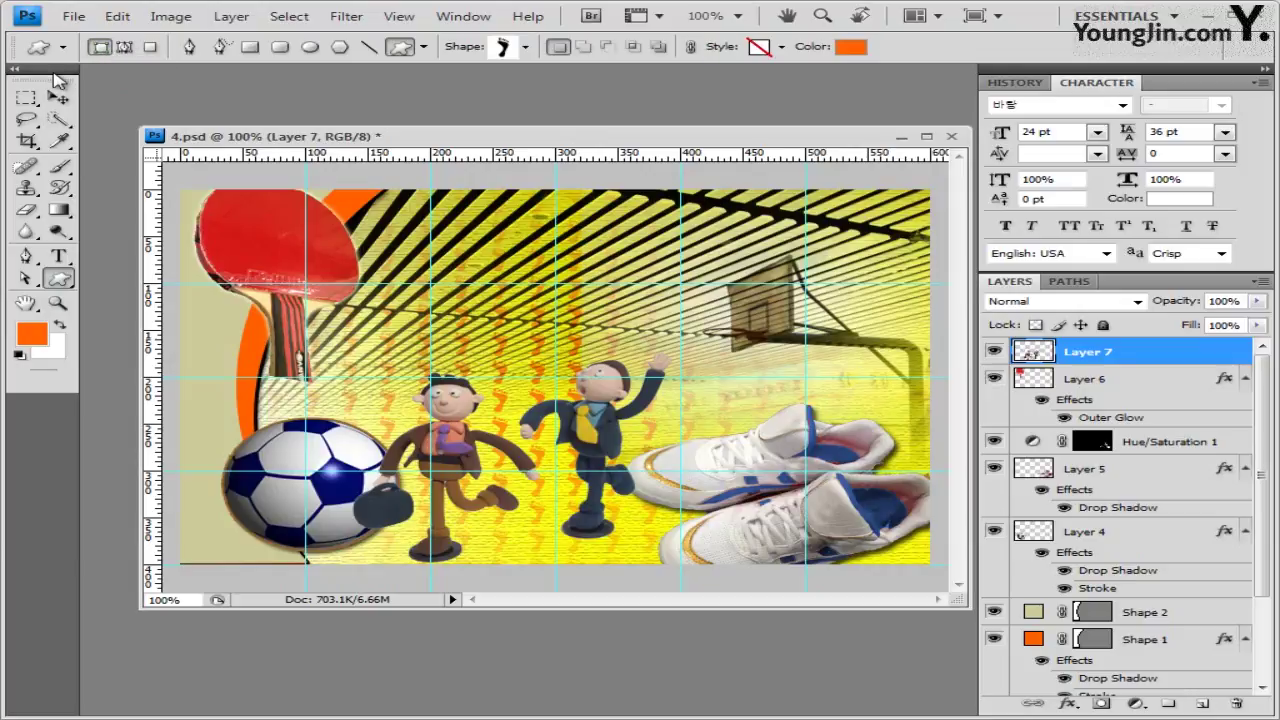
{"action": "left_click", "coordinate": [527, 47]}
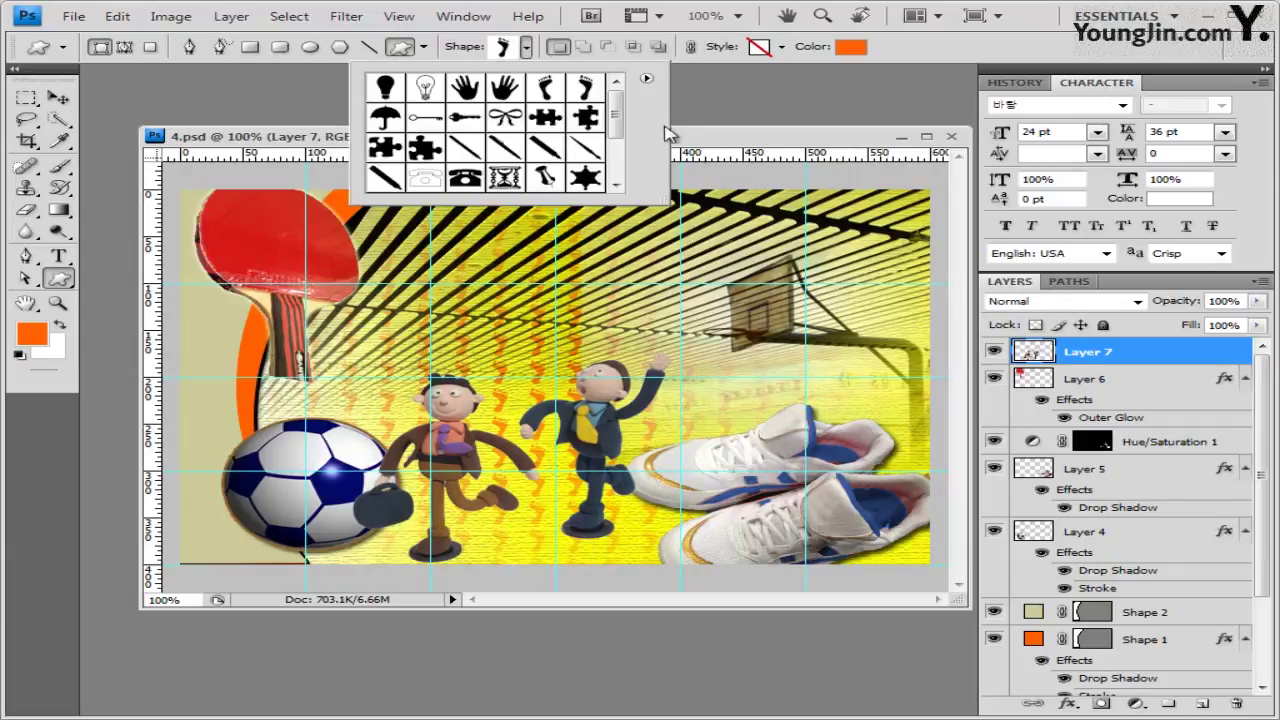
{"action": "left_click", "coordinate": [646, 78]}
{"action": "left_click", "coordinate": [716, 381]}
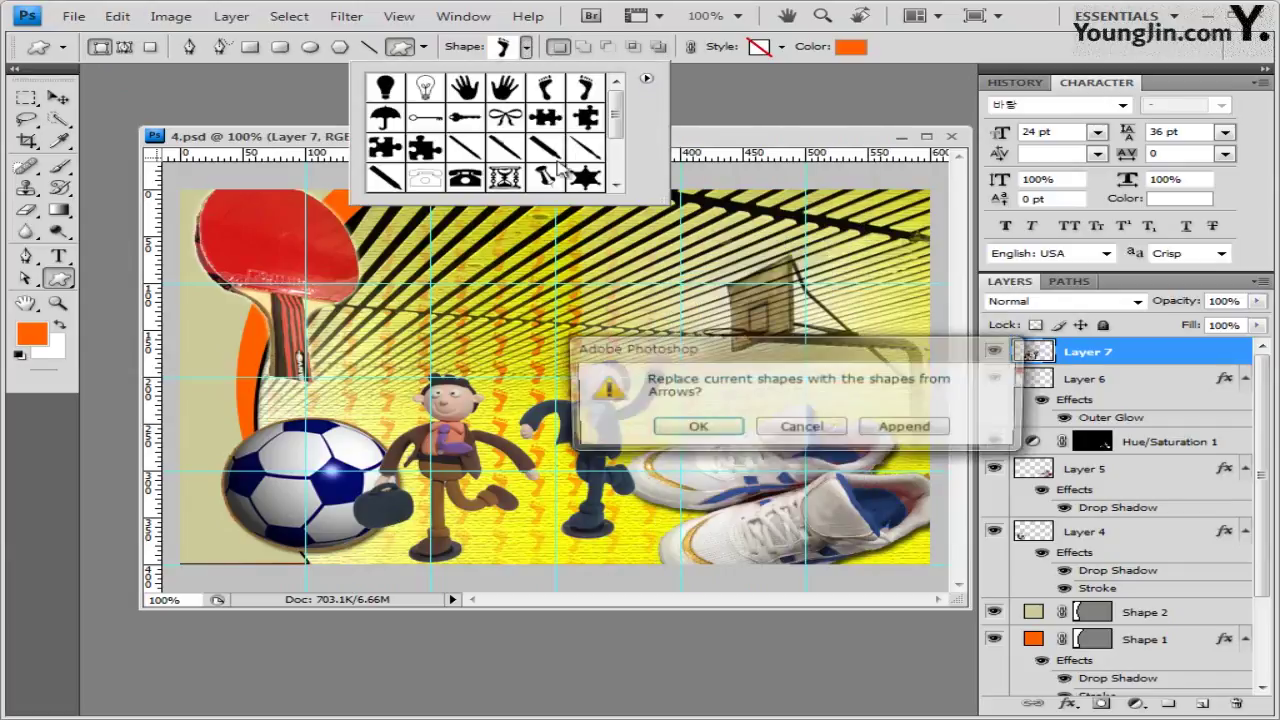
{"action": "left_click", "coordinate": [694, 428]}
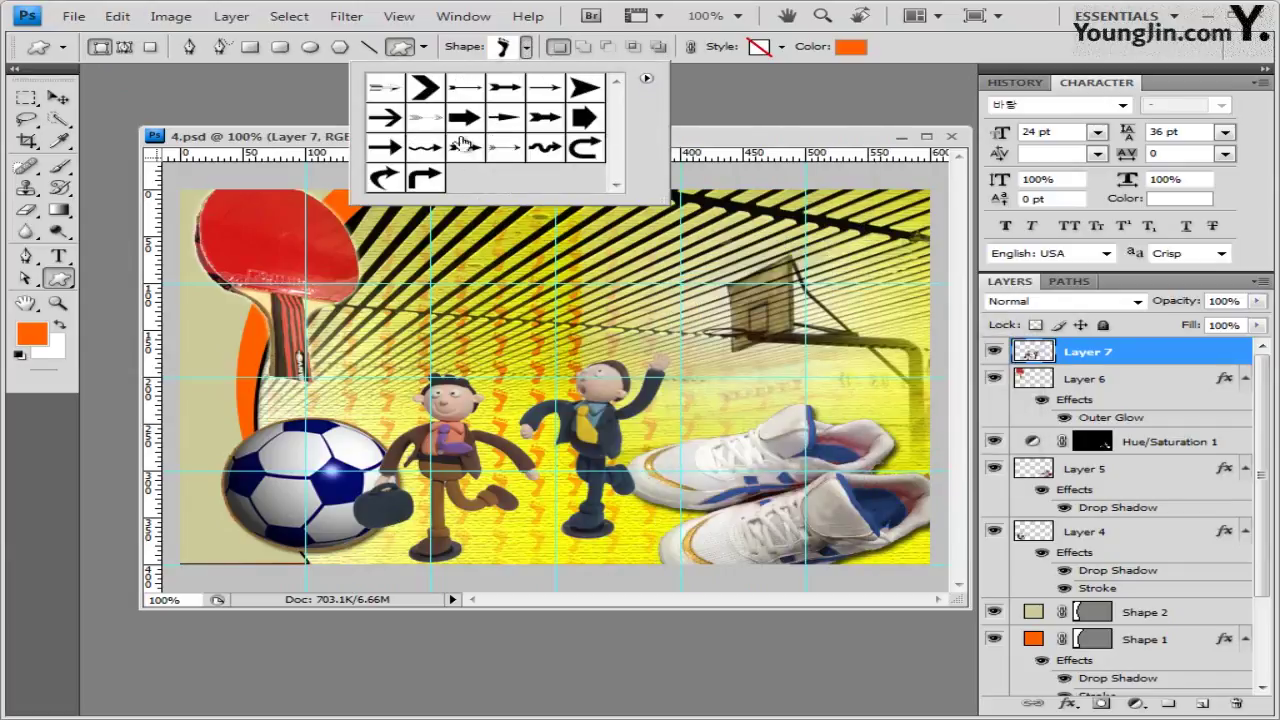
{"action": "left_click", "coordinate": [432, 92]}
{"action": "left_click", "coordinate": [755, 142]}
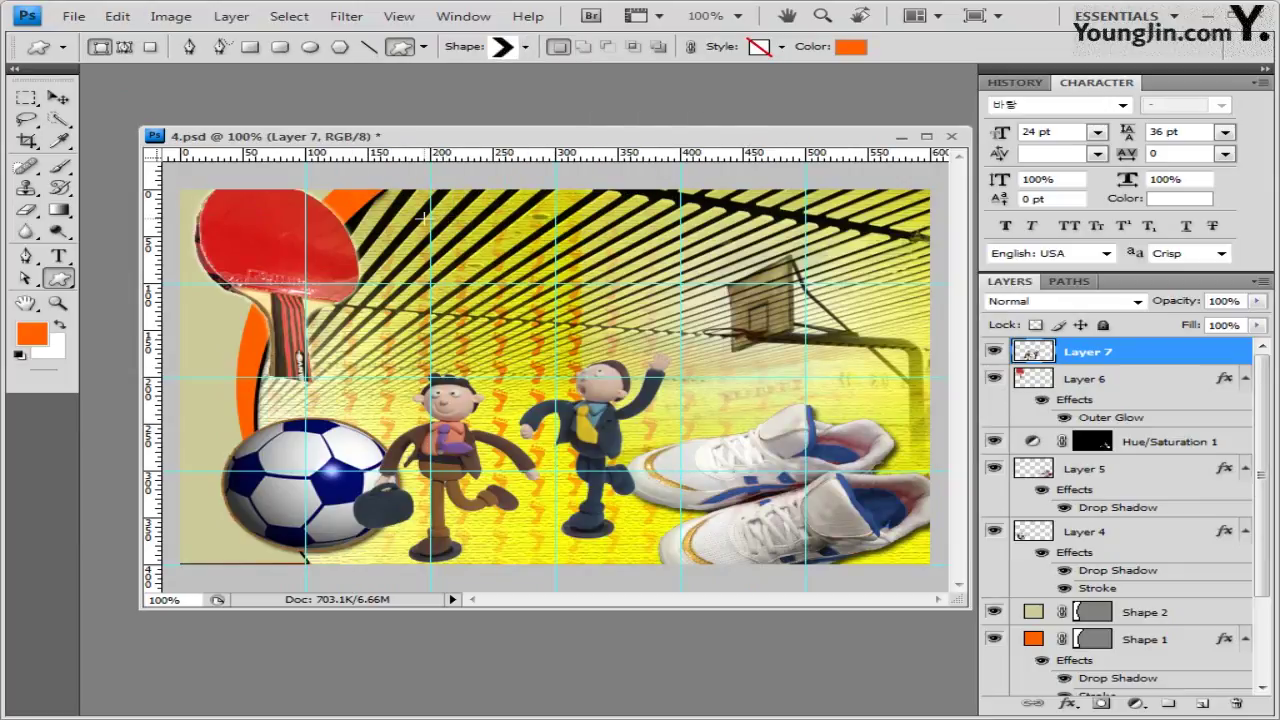
{"action": "left_click_drag", "start_coordinate": [425, 218], "coordinate": [457, 266]}
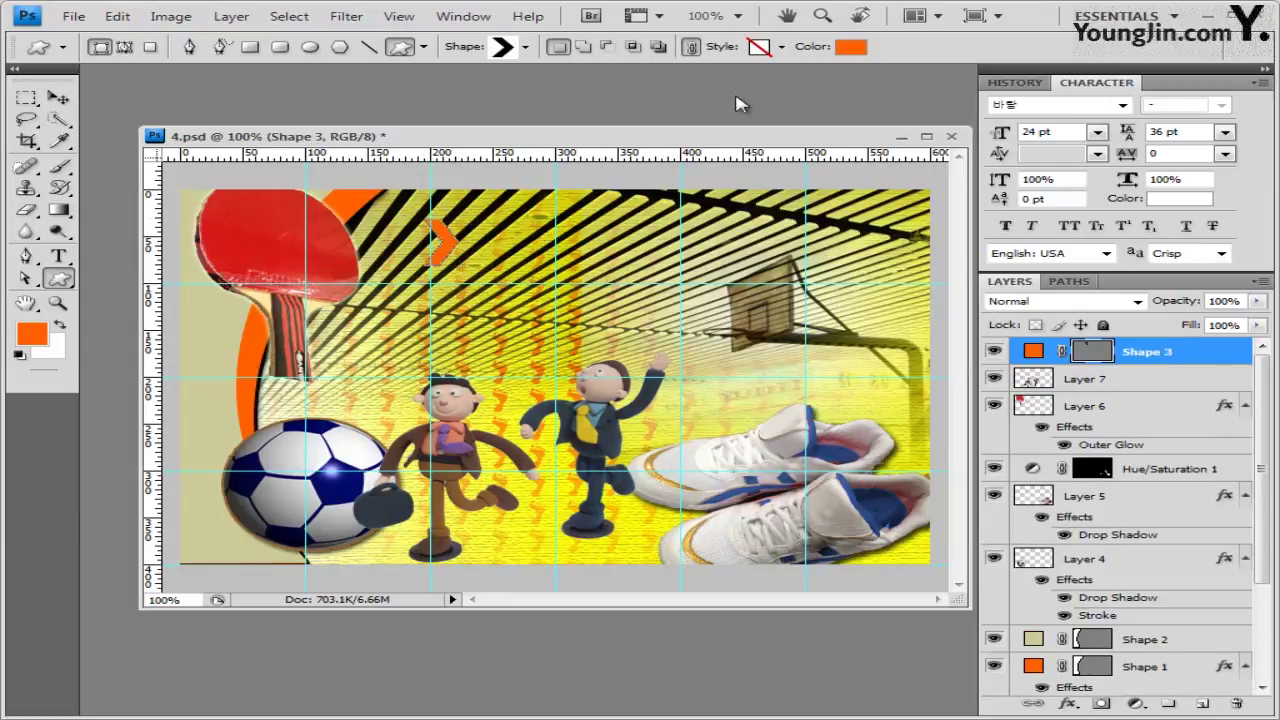
Confirm #ff6000 as the chevron's fill color and apply a Bevel and Emboss with default settings to Shape 3
{"action": "left_click", "coordinate": [780, 47]}
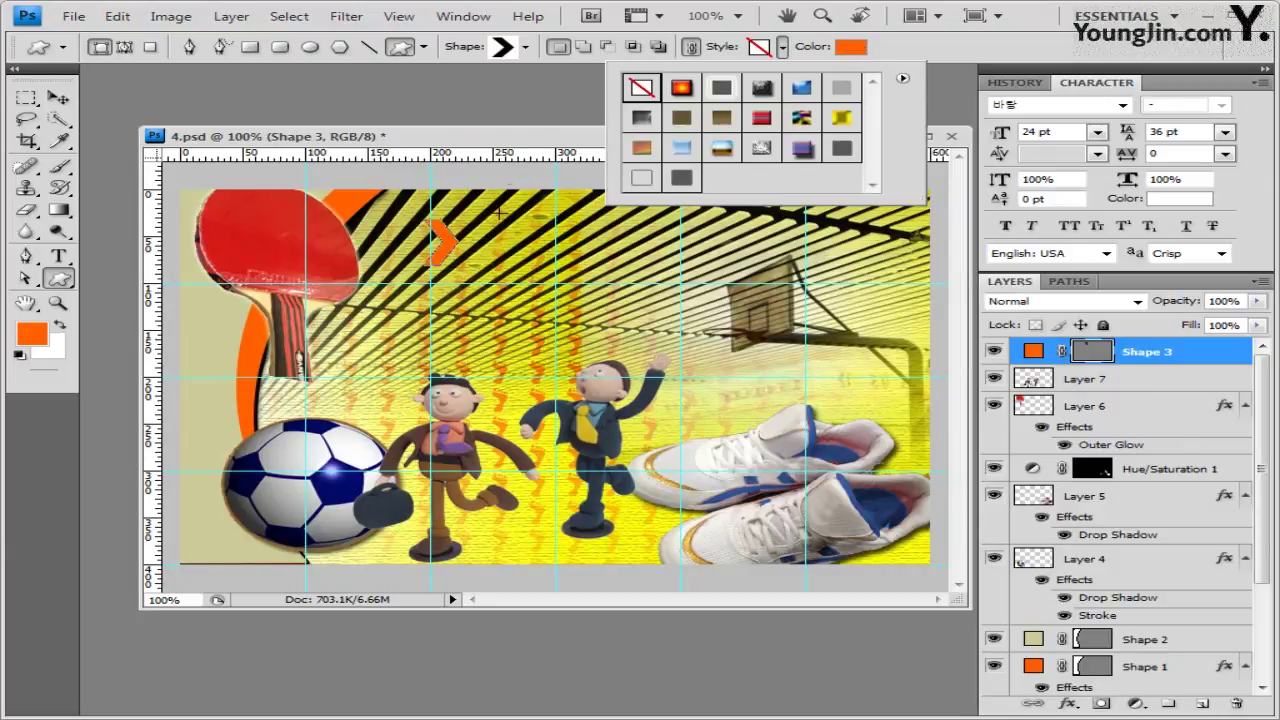
{"action": "left_click", "coordinate": [851, 47]}
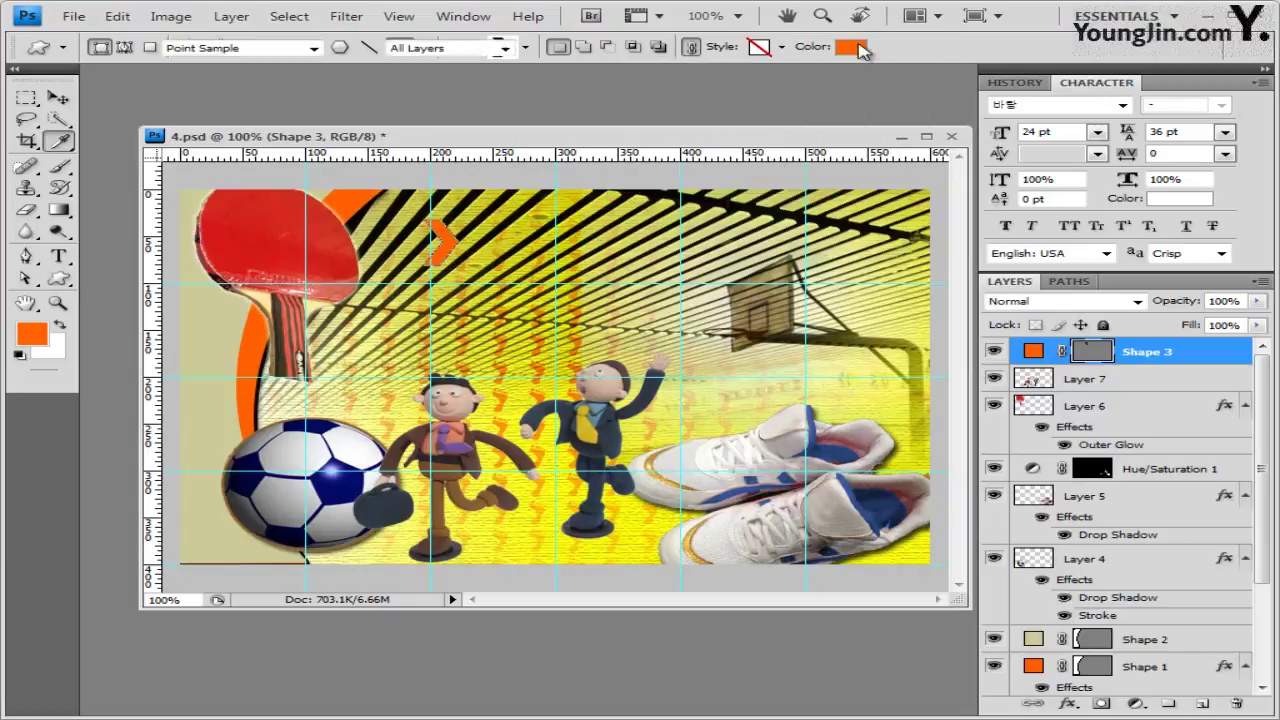
{"action": "left_click", "coordinate": [770, 516]}
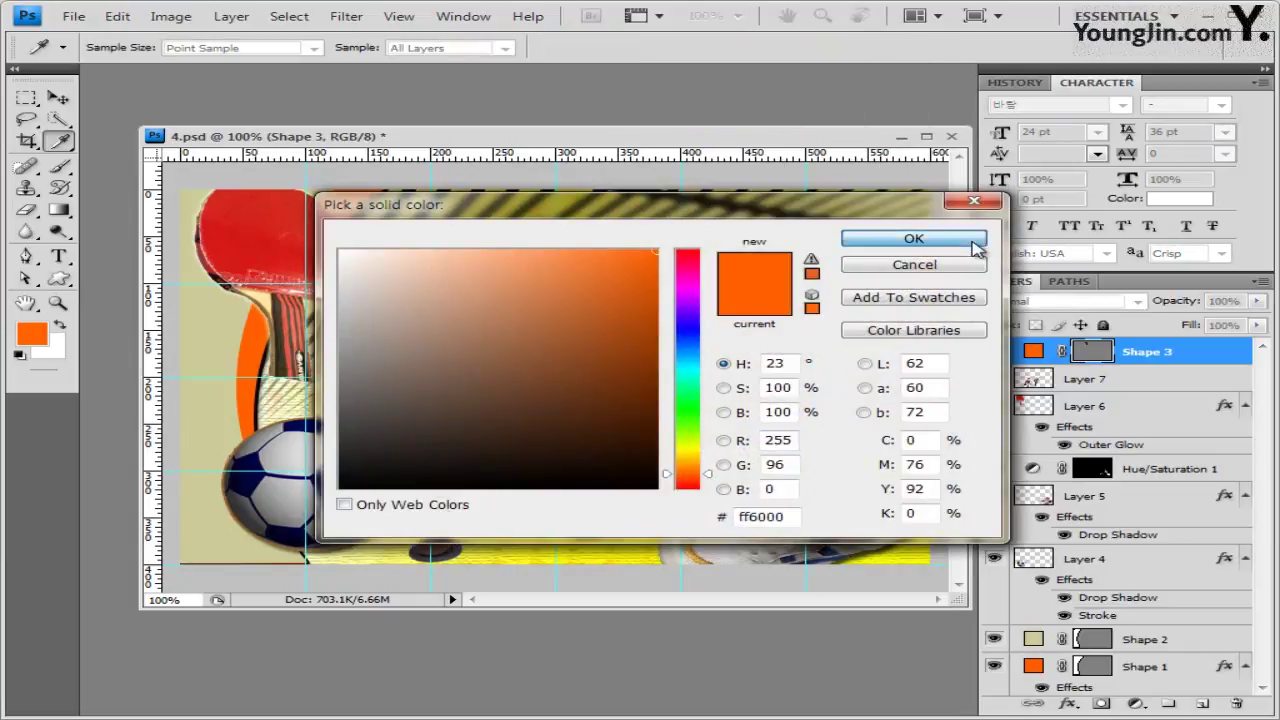
{"action": "left_click", "coordinate": [913, 240]}
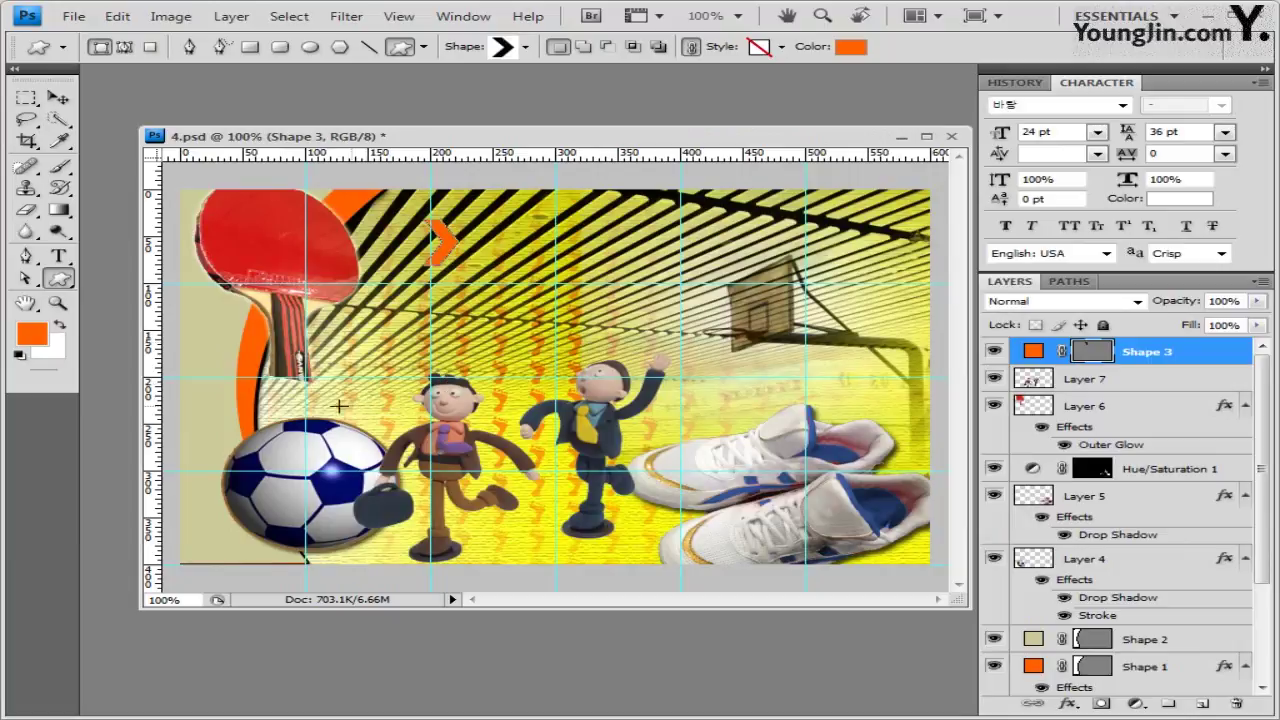
{"action": "left_click", "coordinate": [1068, 704]}
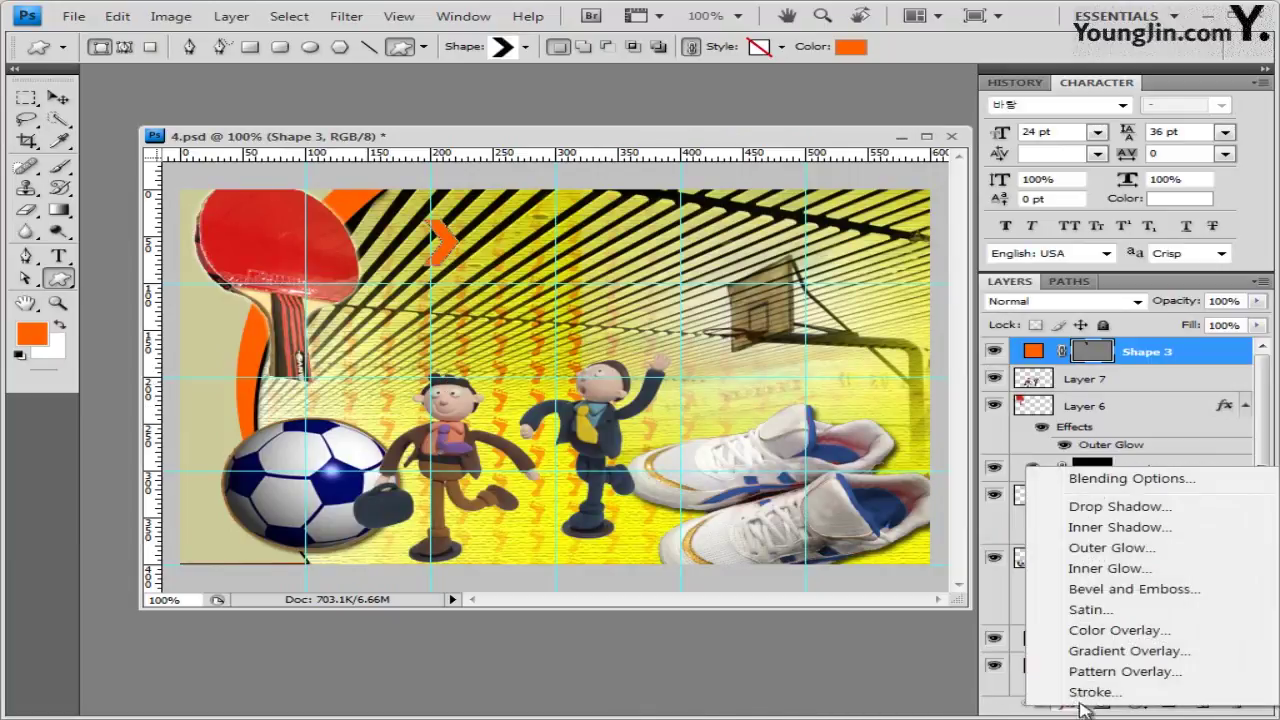
{"action": "left_click", "coordinate": [1128, 589]}
{"action": "left_click", "coordinate": [1048, 275]}
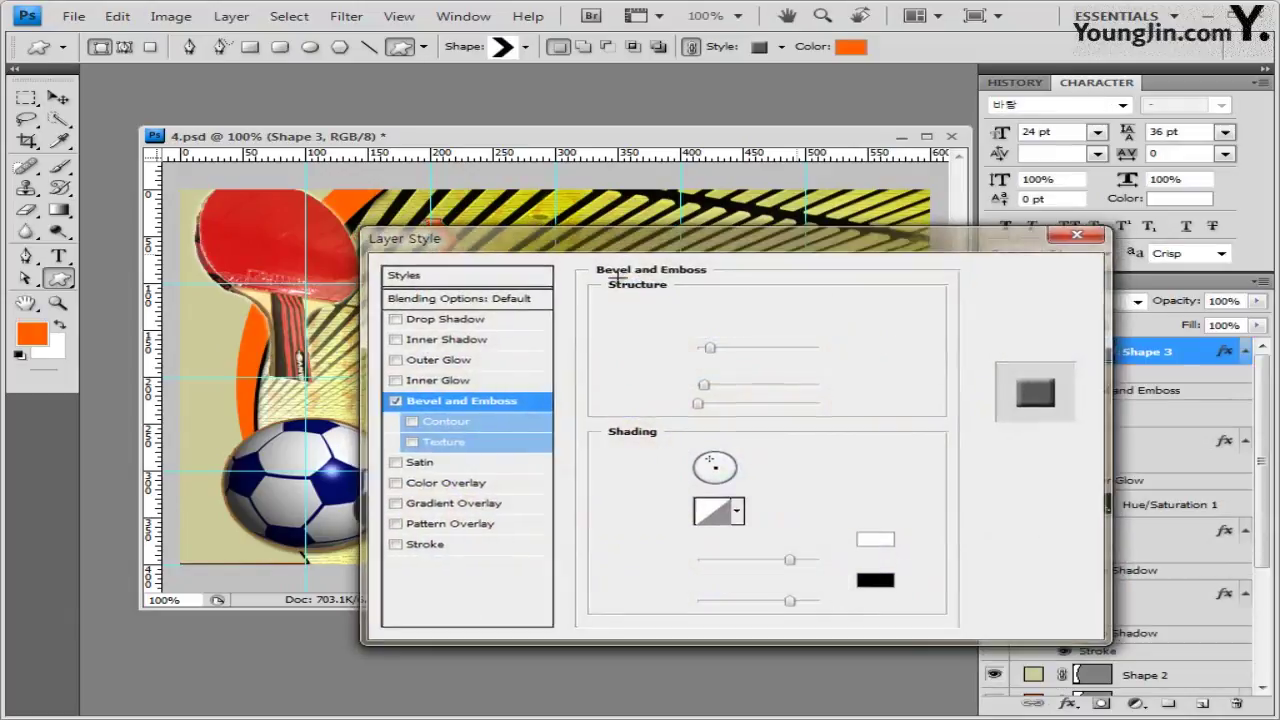
Shrink the chevron to about 16 px wide just beside the paddle and duplicate it twice in a row, spaced about 130 px apart
{"action": "left_click", "coordinate": [70, 94]}
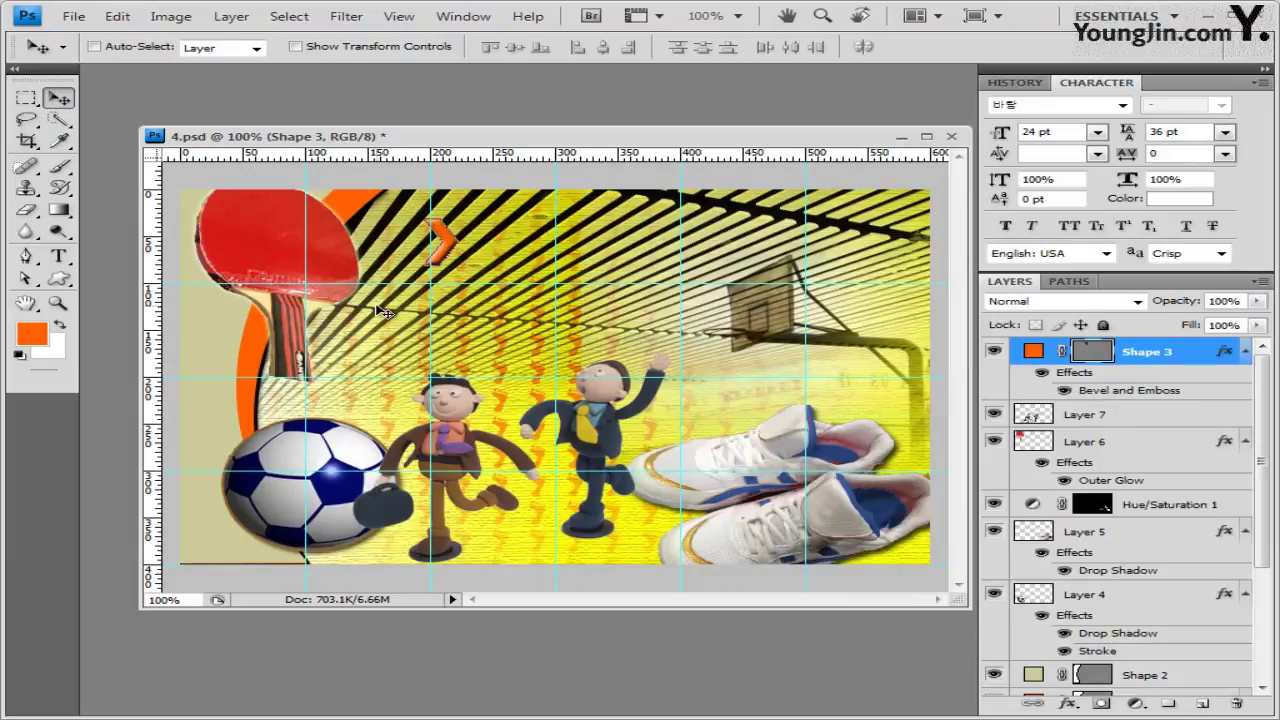
{"action": "key", "text": "ctrl+t"}
{"action": "key", "text": "Return"}
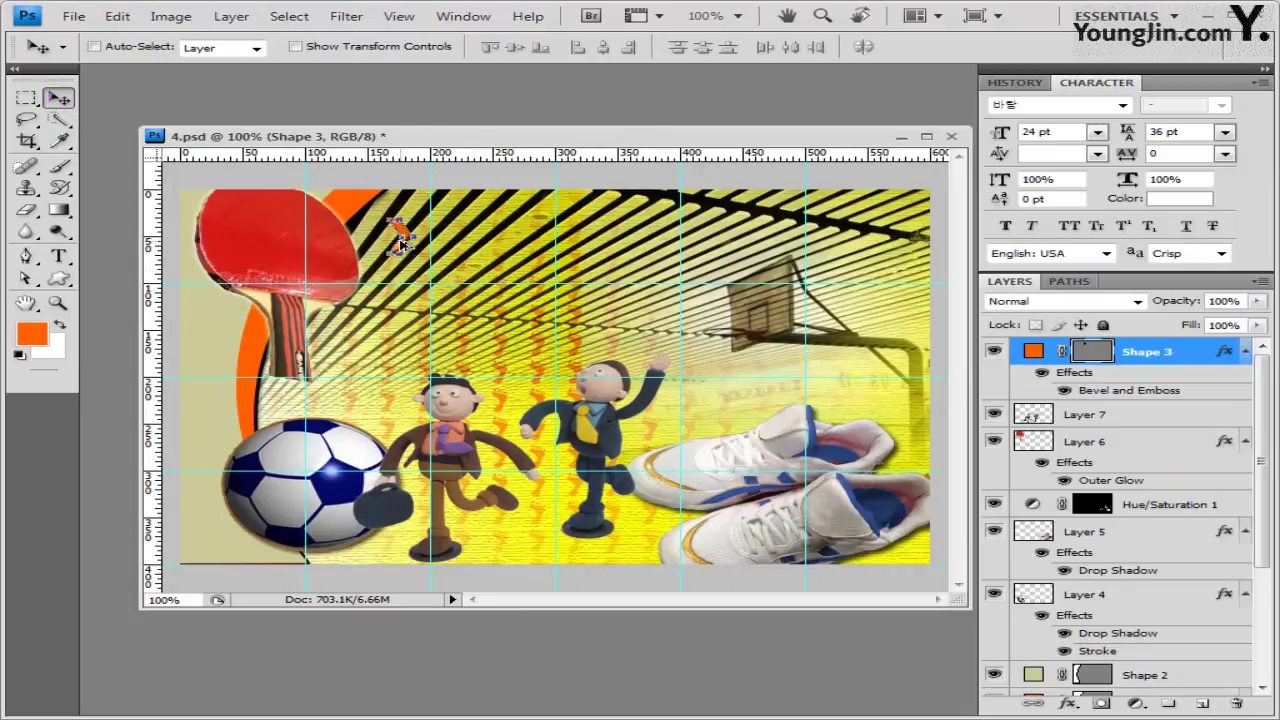
{"action": "left_click_drag", "start_coordinate": [407, 250], "coordinate": [566, 232]}
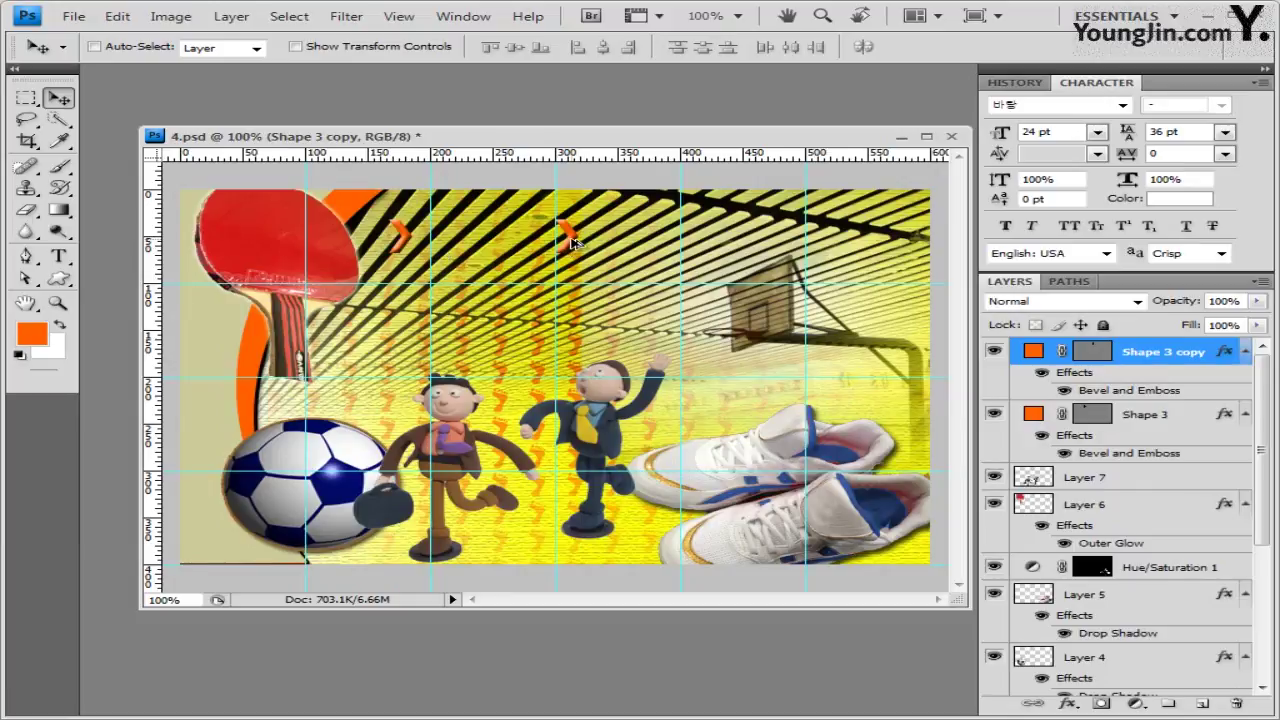
{"action": "left_click_drag", "start_coordinate": [573, 243], "coordinate": [731, 237]}
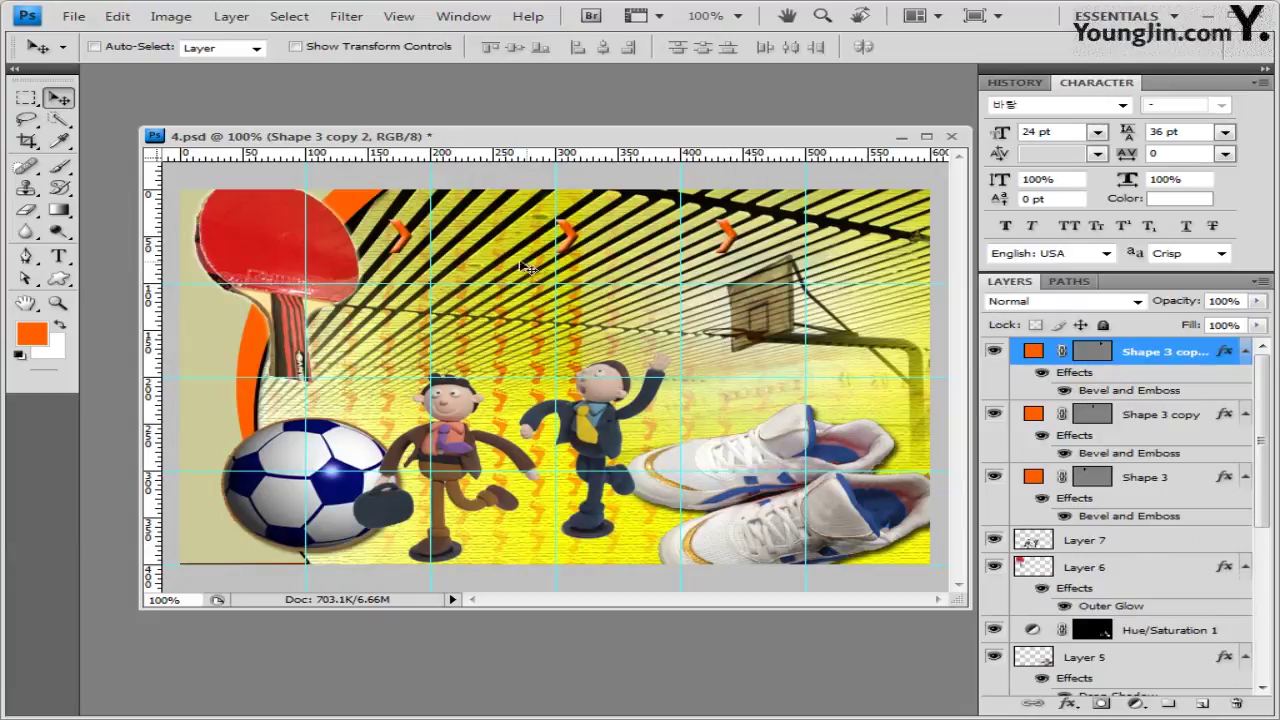
Change the fill color of the middle chevron, Shape 3 copy, to #ff9c00
{"action": "left_click", "coordinate": [1180, 480]}
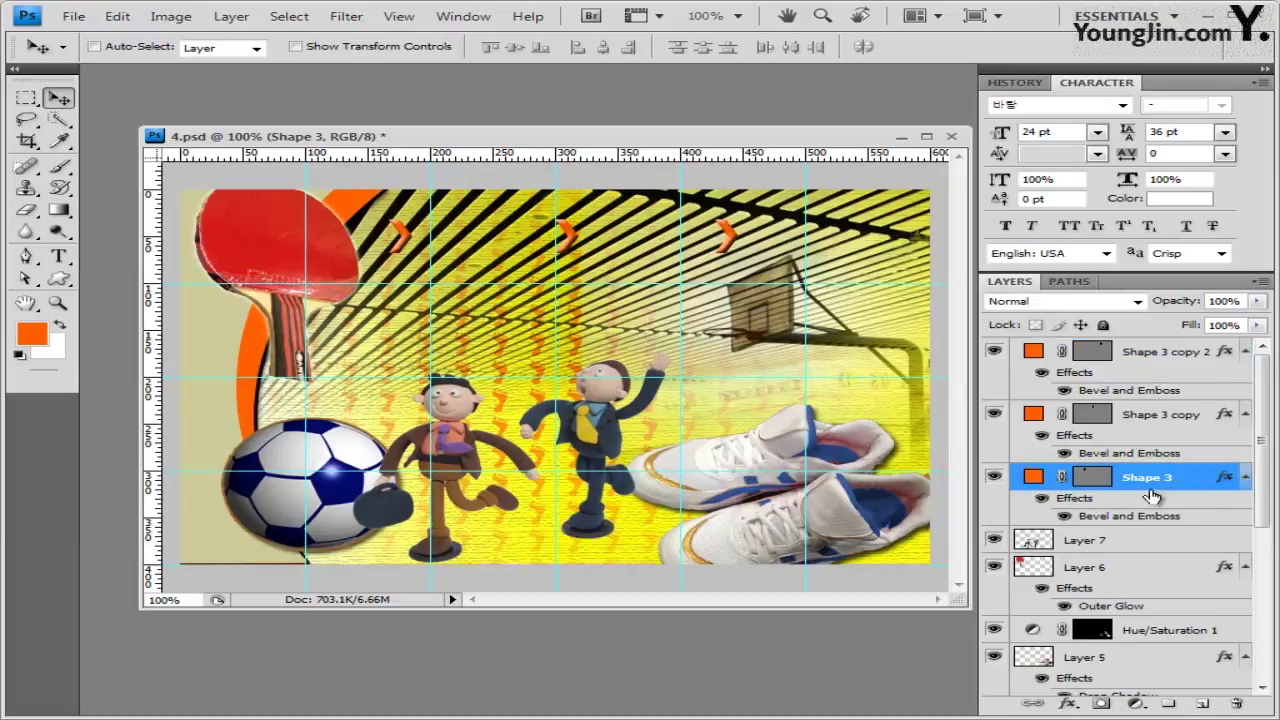
{"action": "left_click", "coordinate": [1163, 420]}
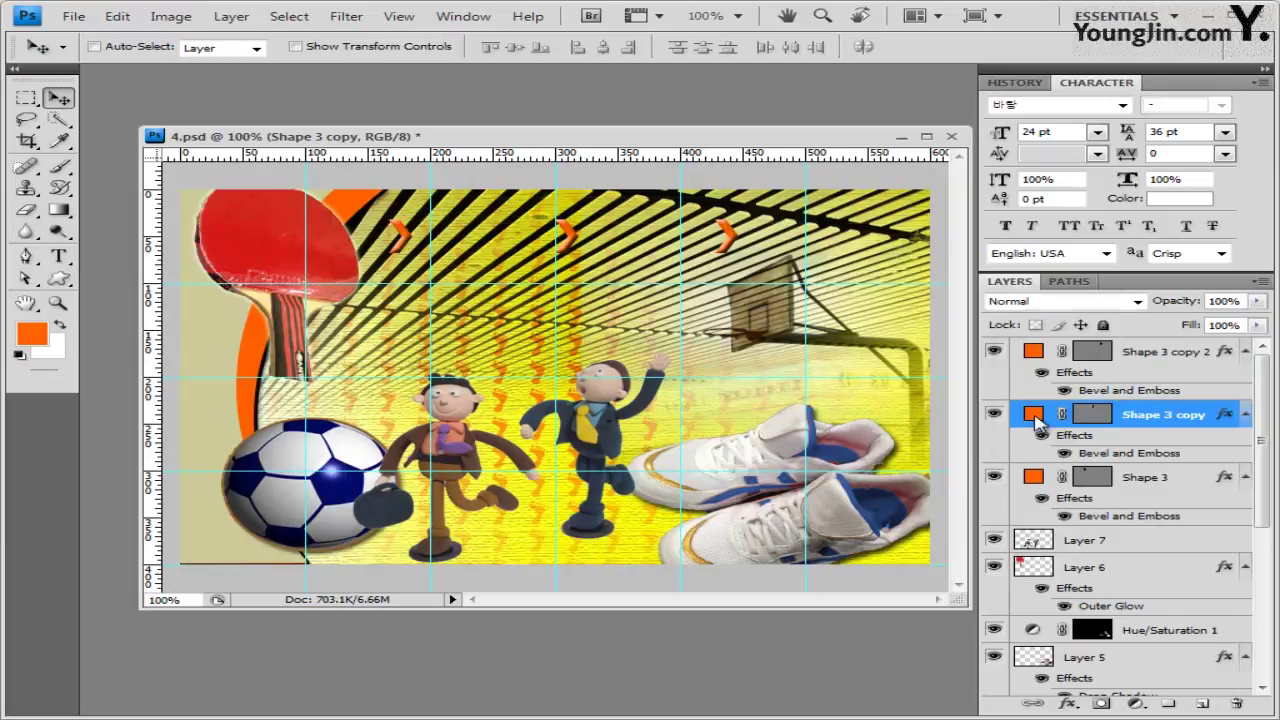
{"action": "double_click", "coordinate": [1035, 418]}
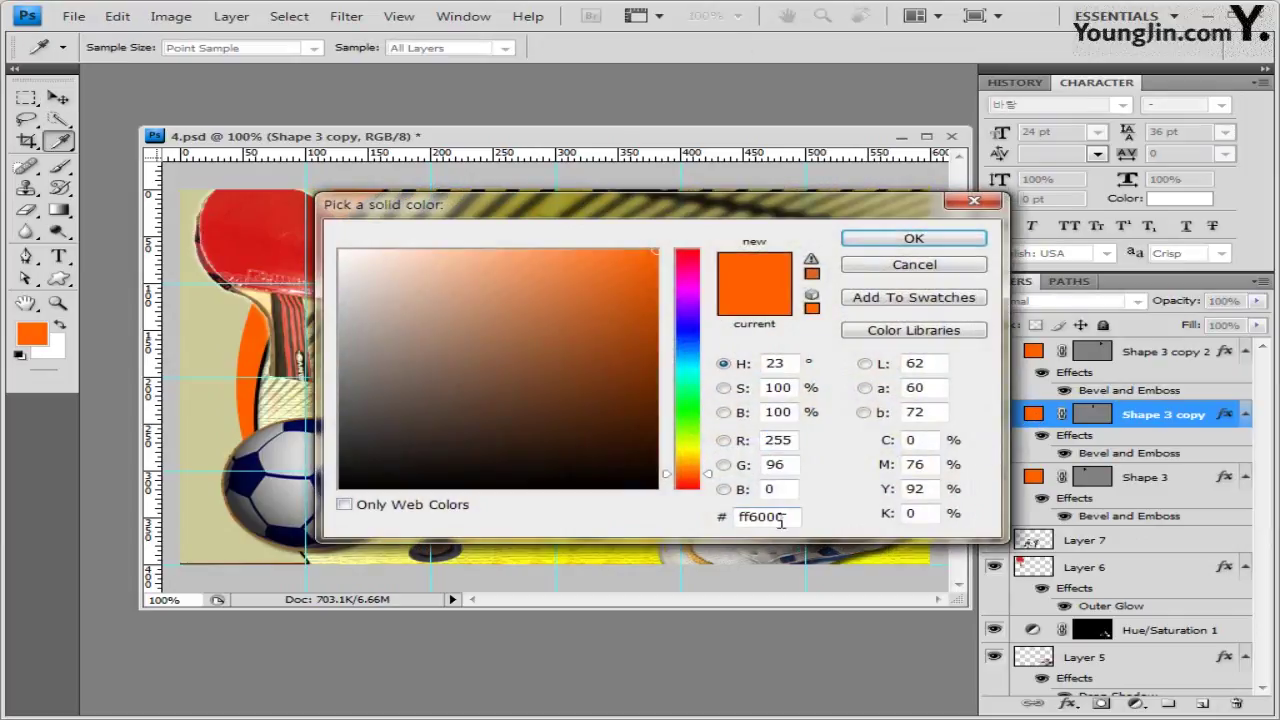
{"action": "left_click_drag", "start_coordinate": [786, 517], "coordinate": [722, 515]}
{"action": "type", "text": "ff9c00"}
{"action": "left_click", "coordinate": [918, 240]}
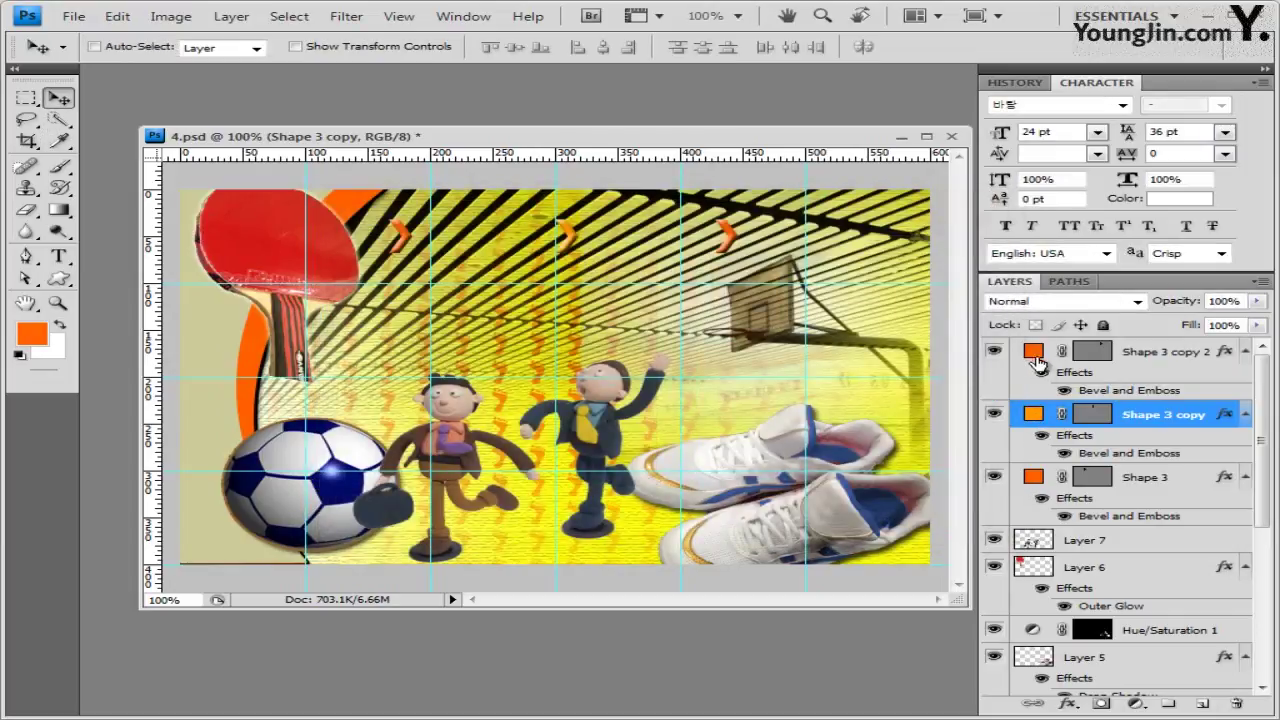
Change the fill color of the third chevron, Shape 3 copy 2, to #ffc600
{"action": "double_click", "coordinate": [1035, 353]}
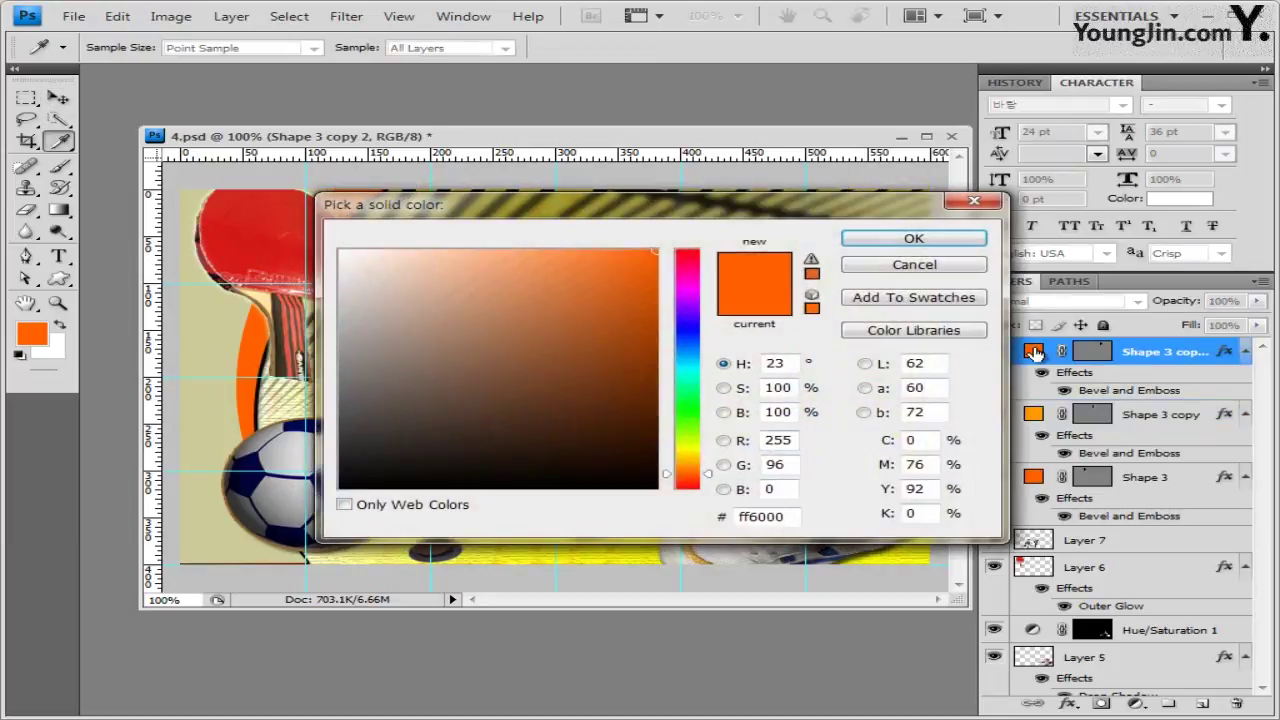
{"action": "double_click", "coordinate": [760, 516]}
{"action": "type", "text": "ffc600"}
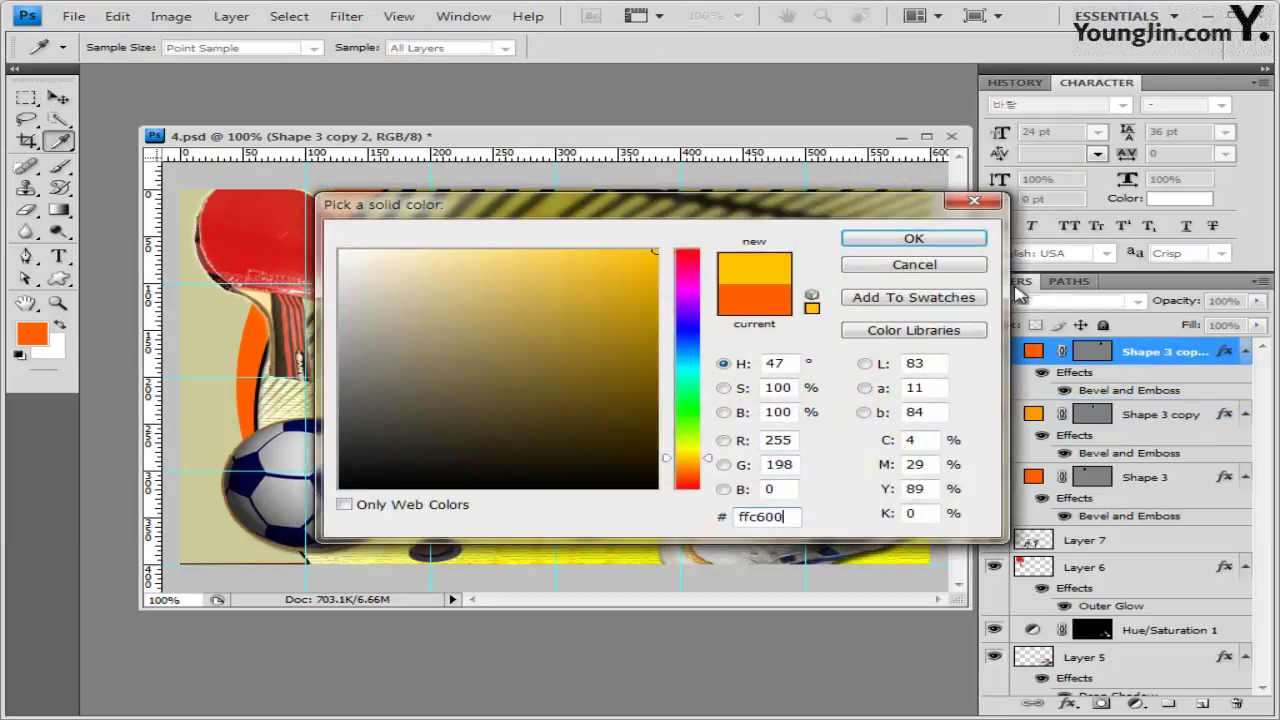
{"action": "left_click", "coordinate": [900, 240]}
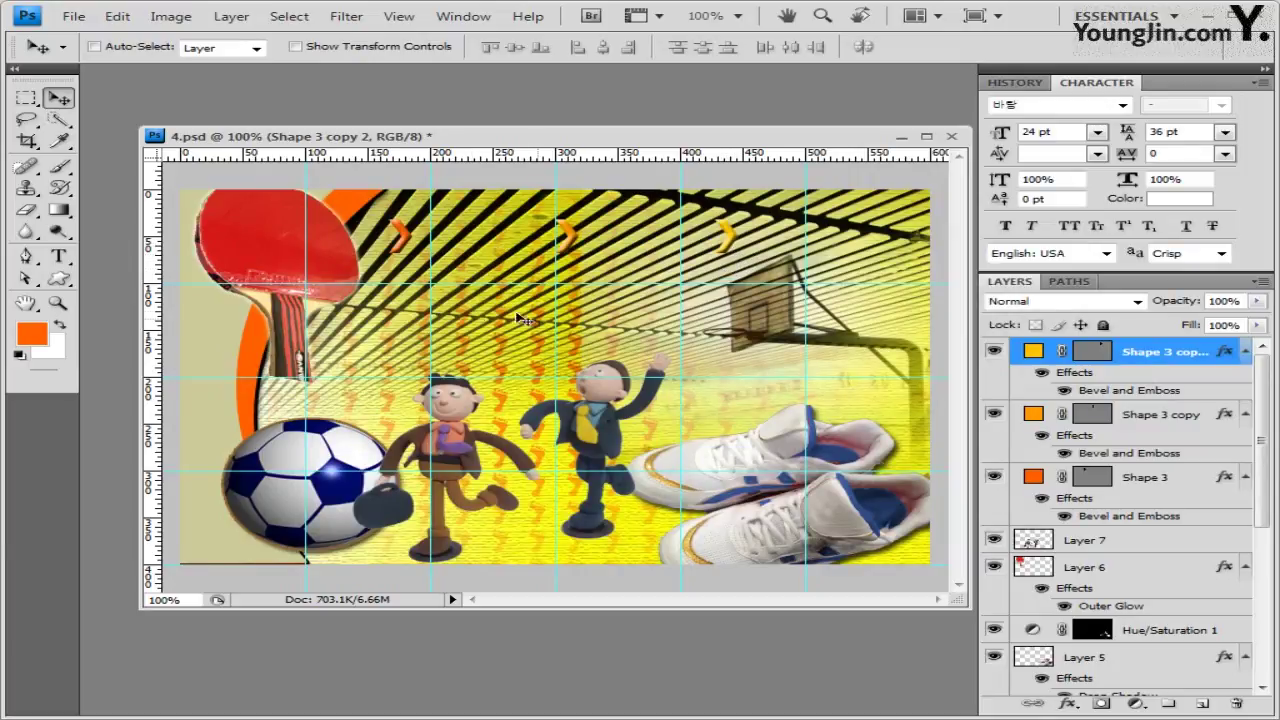
Replace the custom shapes with the Symbols set and draw a bicycle about 73 px wide over the soccer ball's lower-left edge
{"action": "left_click", "coordinate": [60, 279]}
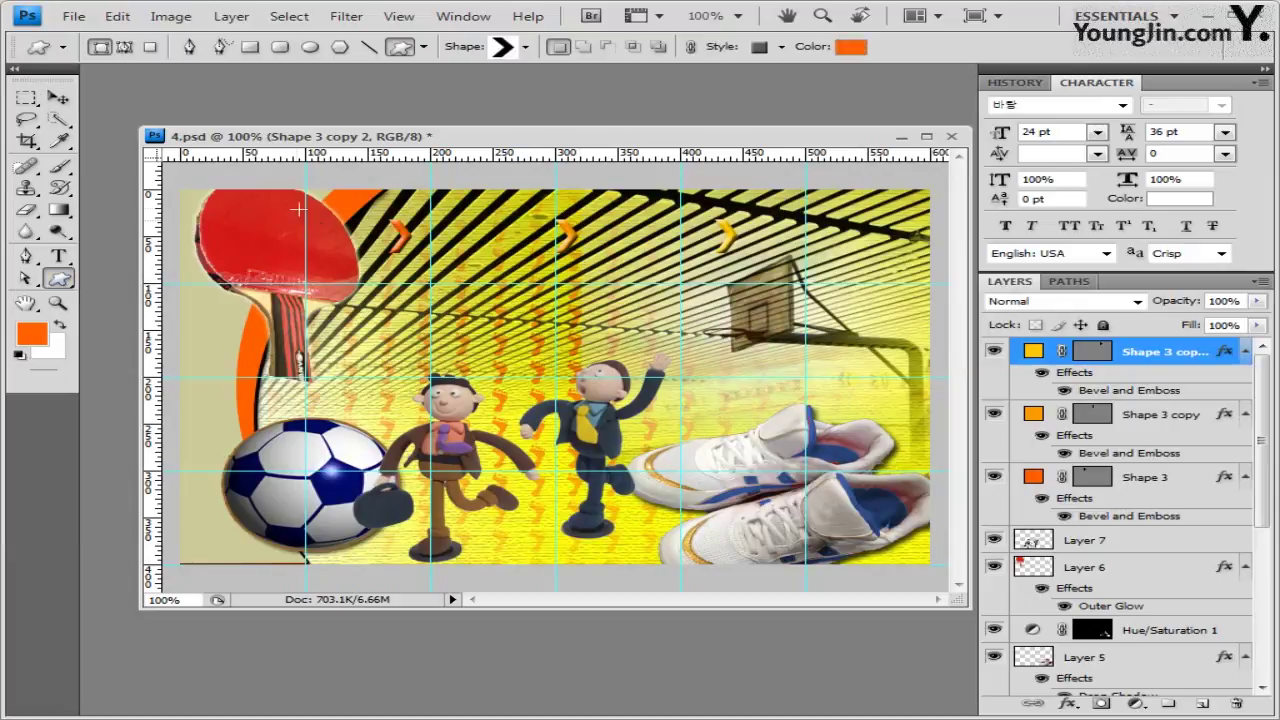
{"action": "left_click", "coordinate": [527, 48]}
{"action": "left_click", "coordinate": [647, 80]}
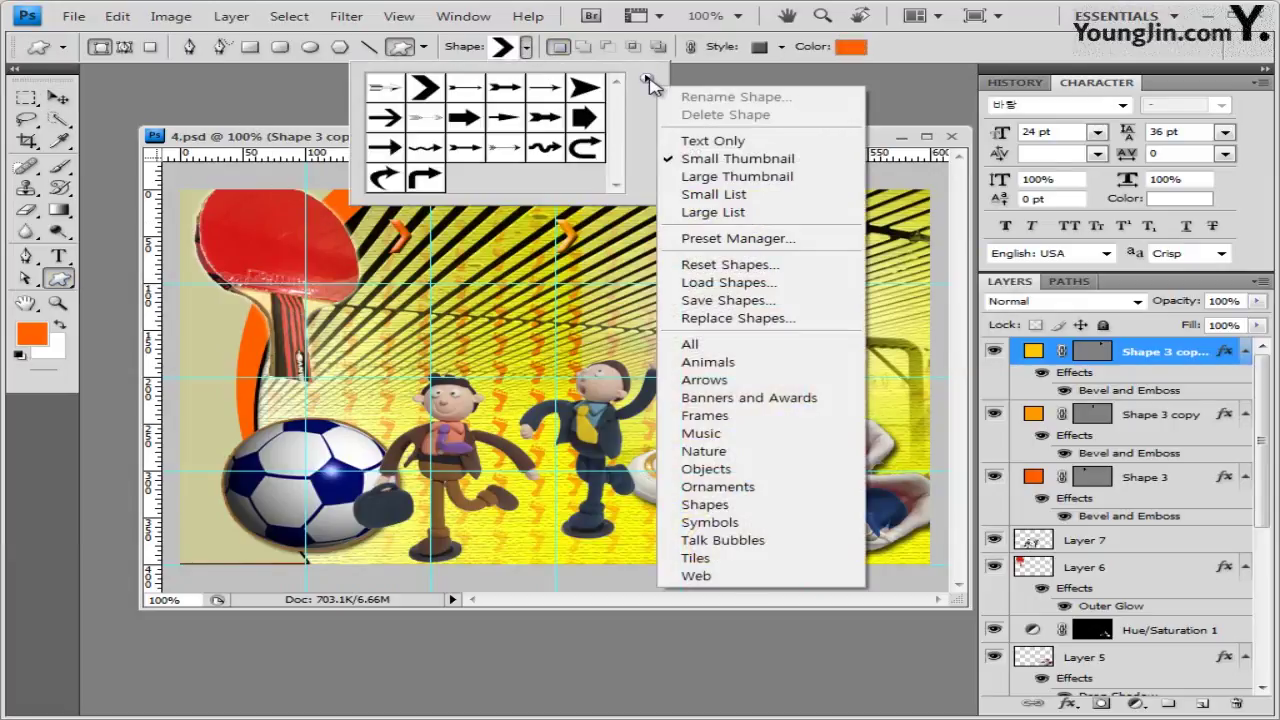
{"action": "left_click", "coordinate": [705, 522]}
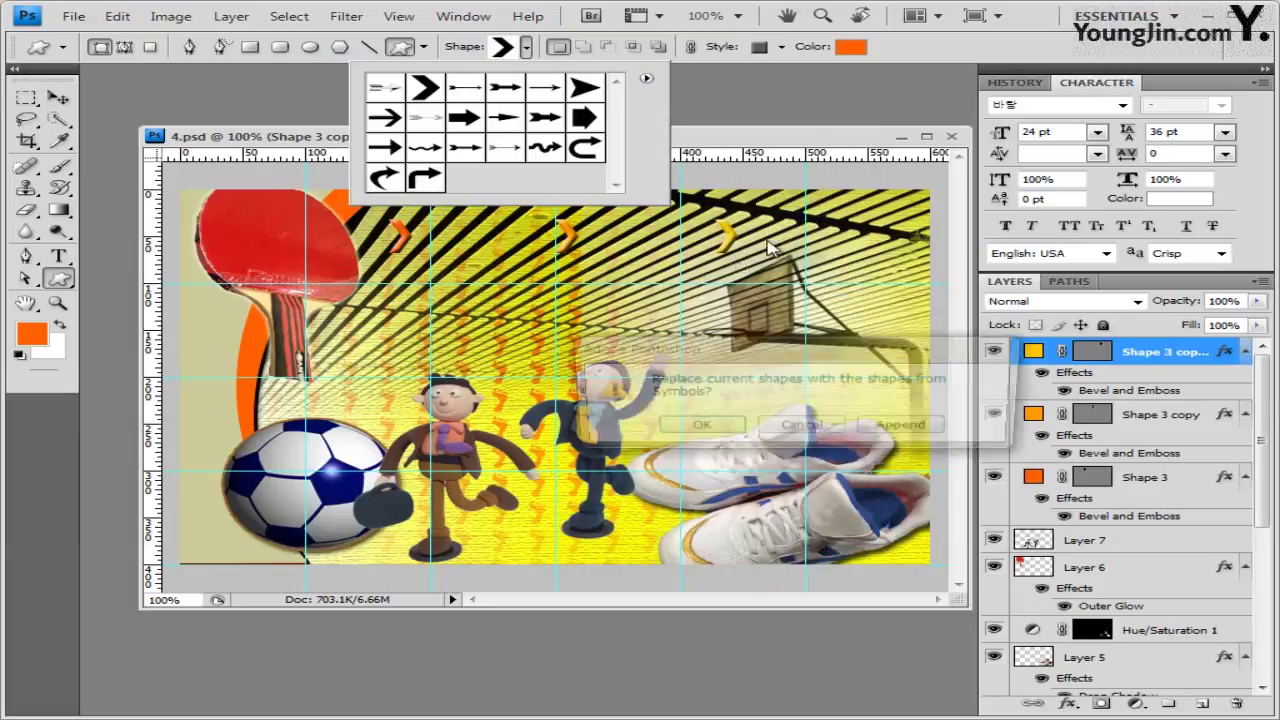
{"action": "left_click", "coordinate": [688, 427]}
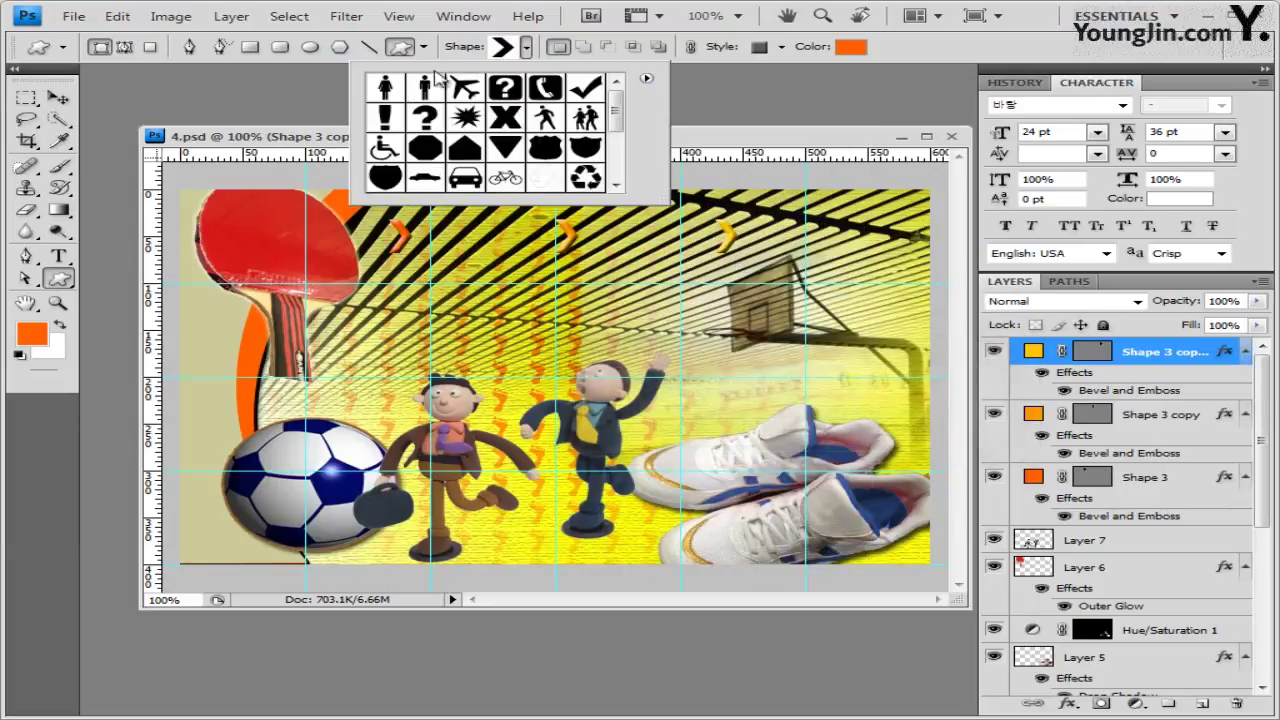
{"action": "left_click", "coordinate": [505, 177]}
{"action": "left_click", "coordinate": [330, 140]}
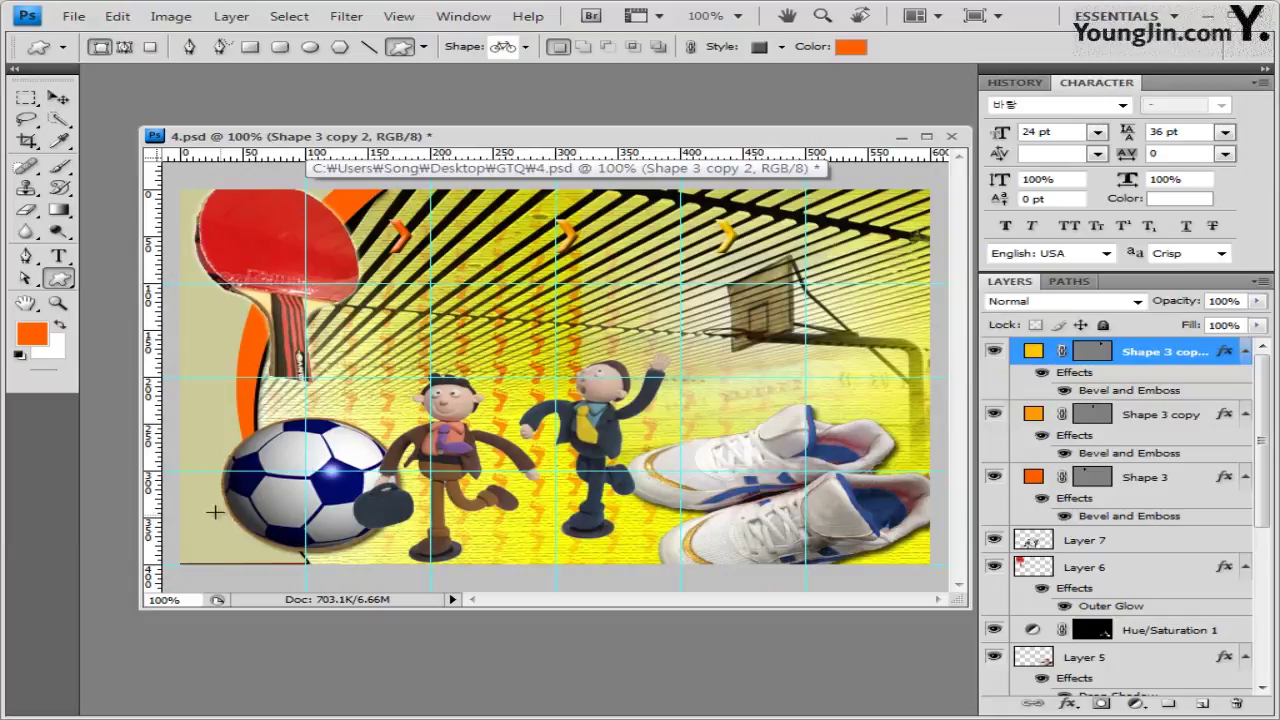
{"action": "left_click_drag", "start_coordinate": [205, 513], "coordinate": [296, 562]}
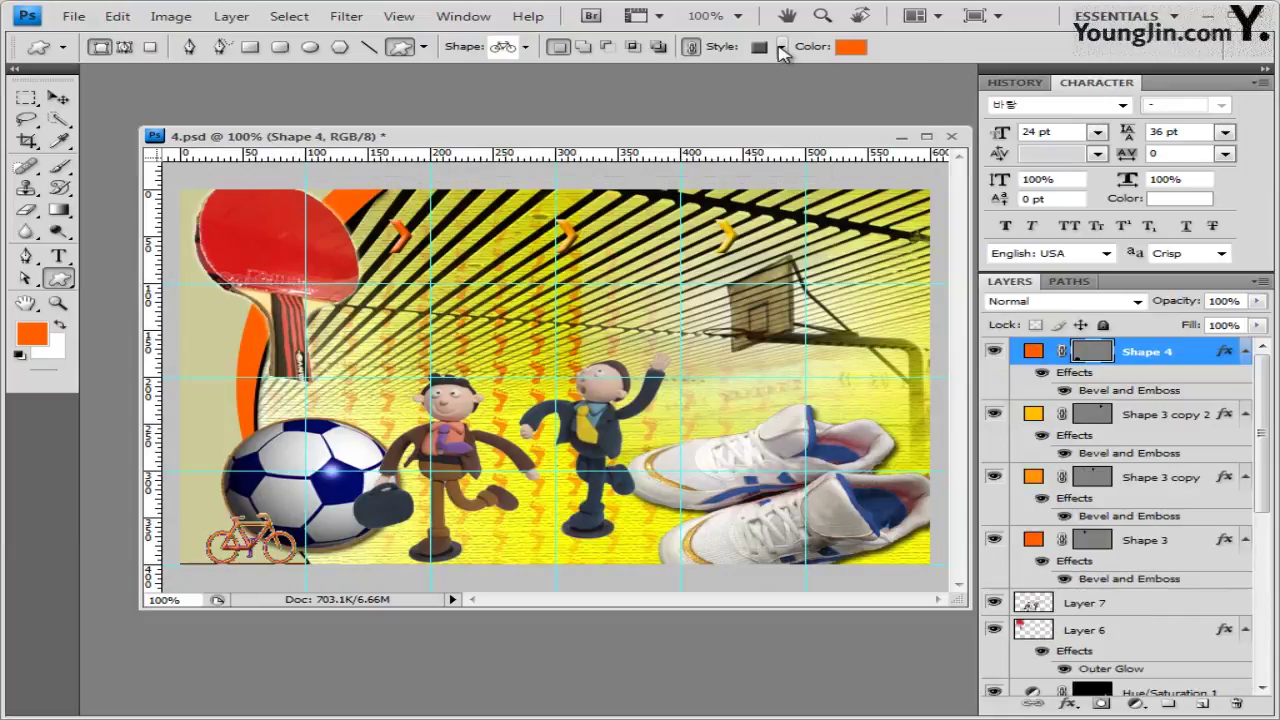
Remove the inherited layer style from the bicycle shape and set its fill color to #ffffff
{"action": "left_click", "coordinate": [782, 46]}
{"action": "left_click", "coordinate": [640, 89]}
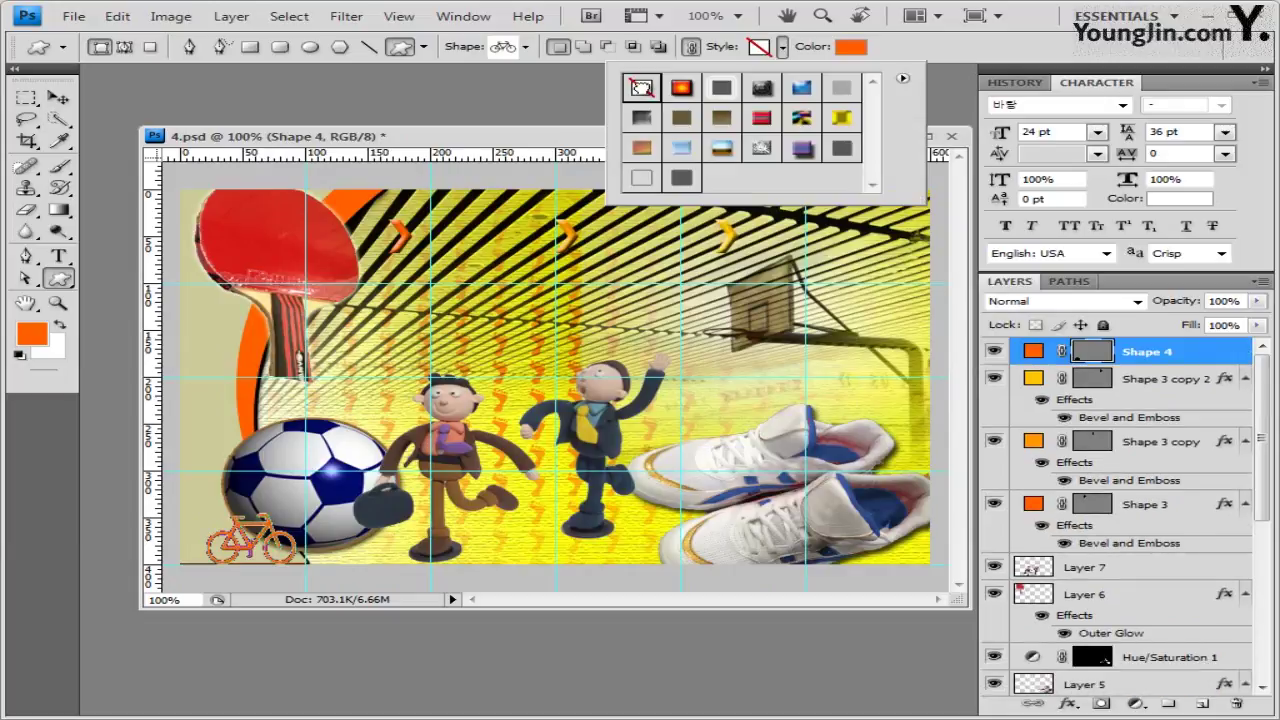
{"action": "left_click", "coordinate": [853, 47]}
{"action": "double_click", "coordinate": [754, 516]}
{"action": "type", "text": "ffffff"}
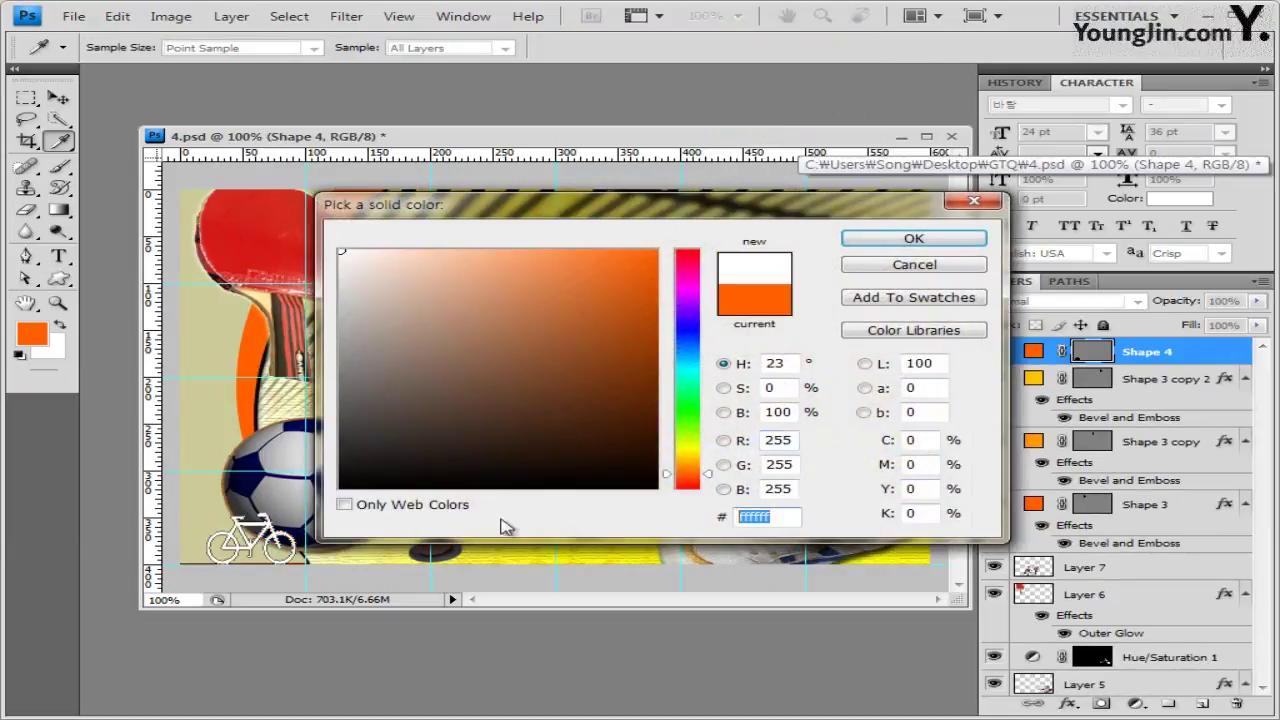
{"action": "left_click", "coordinate": [951, 240]}
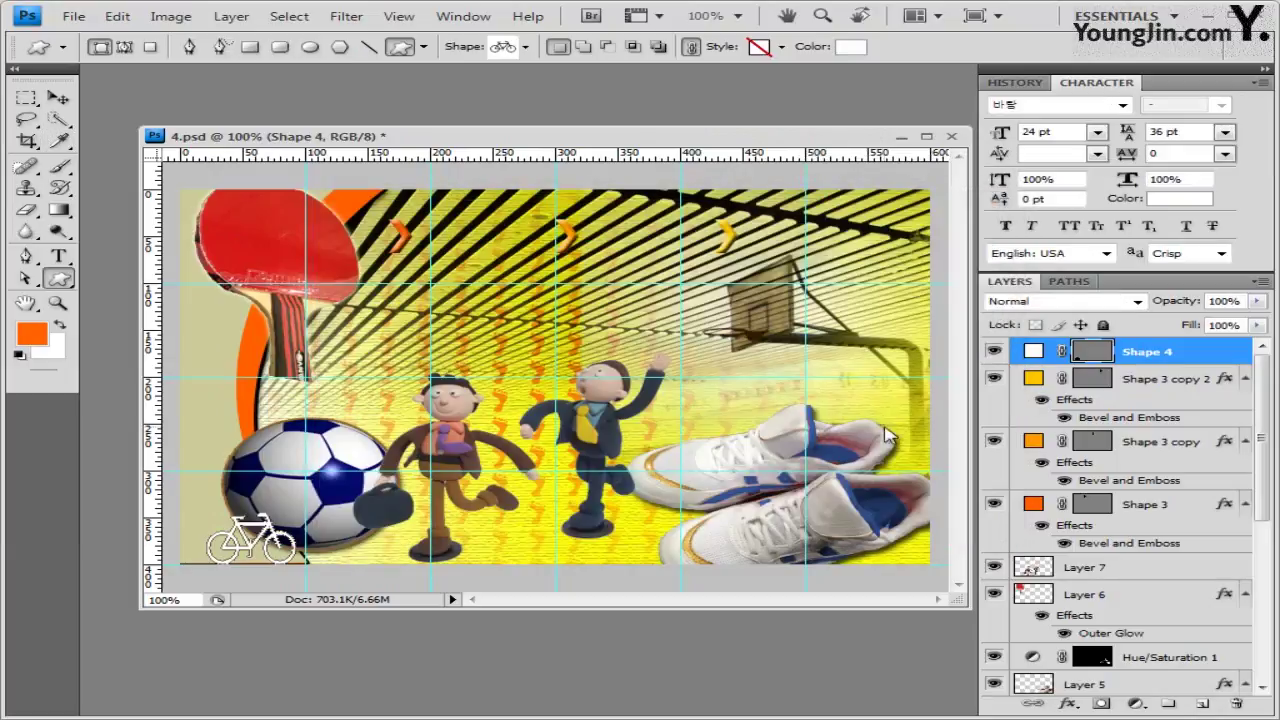
Apply a Bevel and Emboss effect to the bicycle and stretch it to about 120 px wide with Free Transform
{"action": "left_click", "coordinate": [1068, 703]}
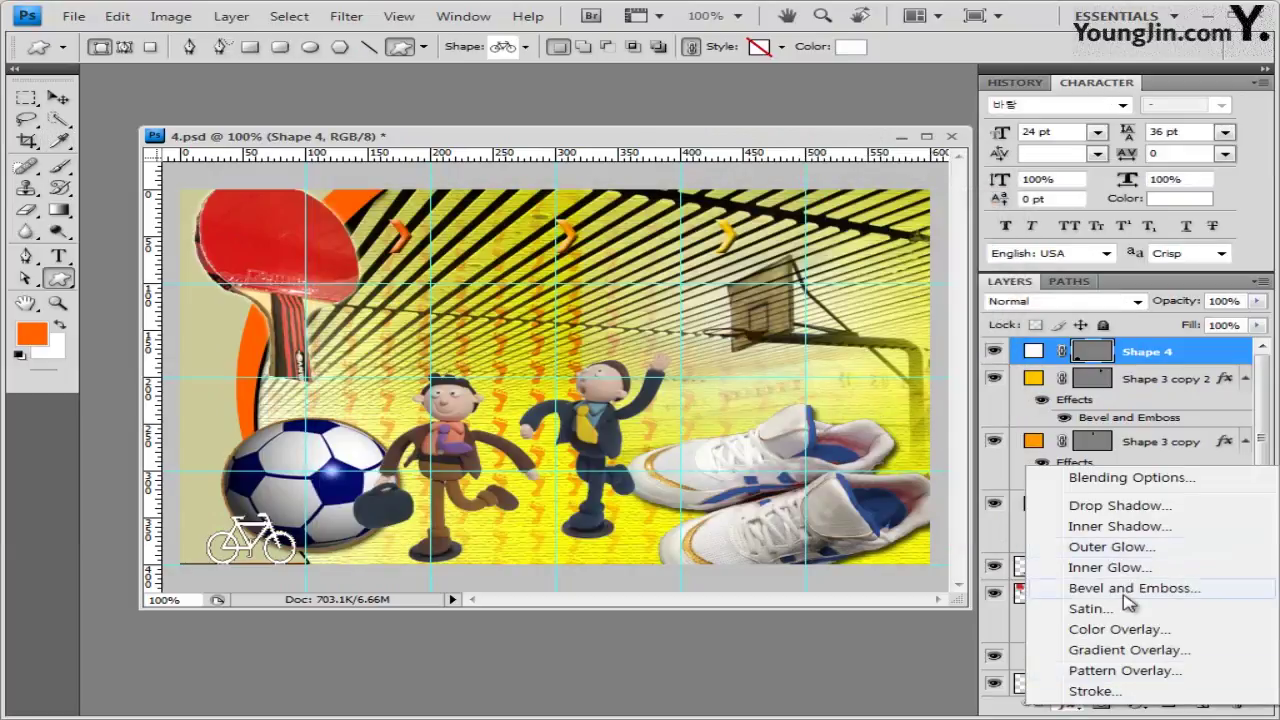
{"action": "left_click", "coordinate": [1130, 588]}
{"action": "left_click", "coordinate": [1045, 271]}
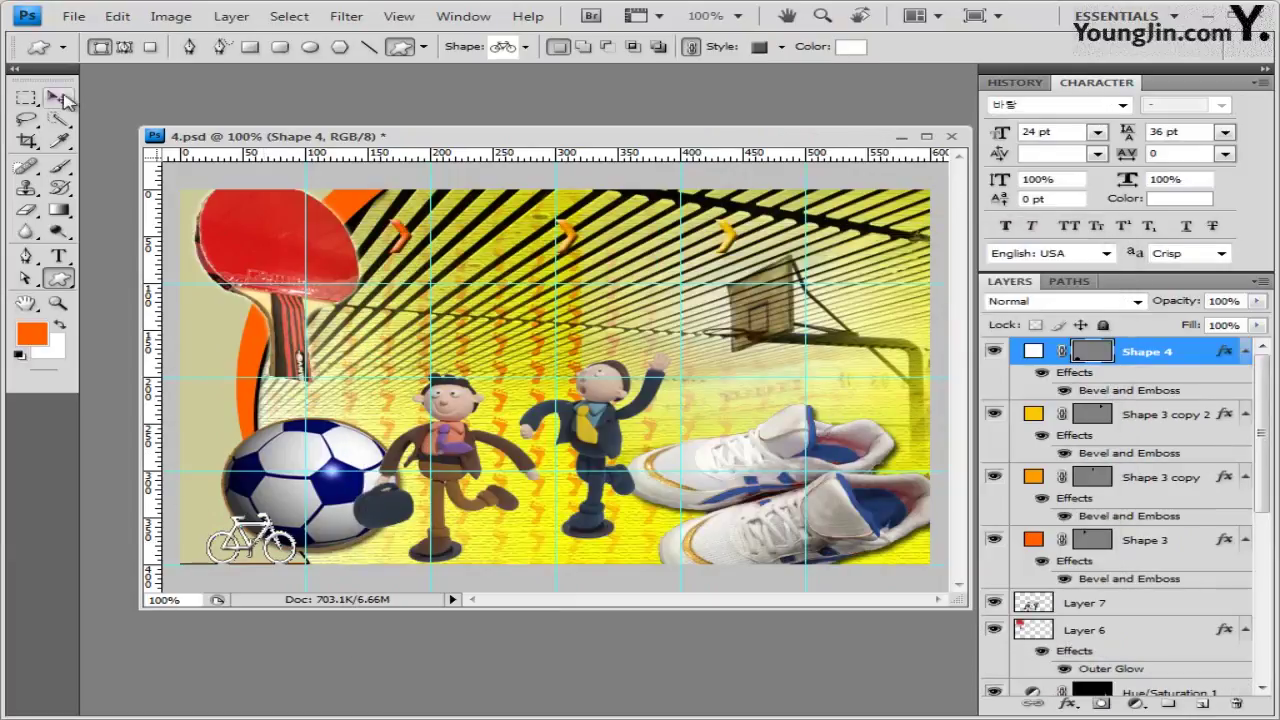
{"action": "left_click", "coordinate": [58, 98]}
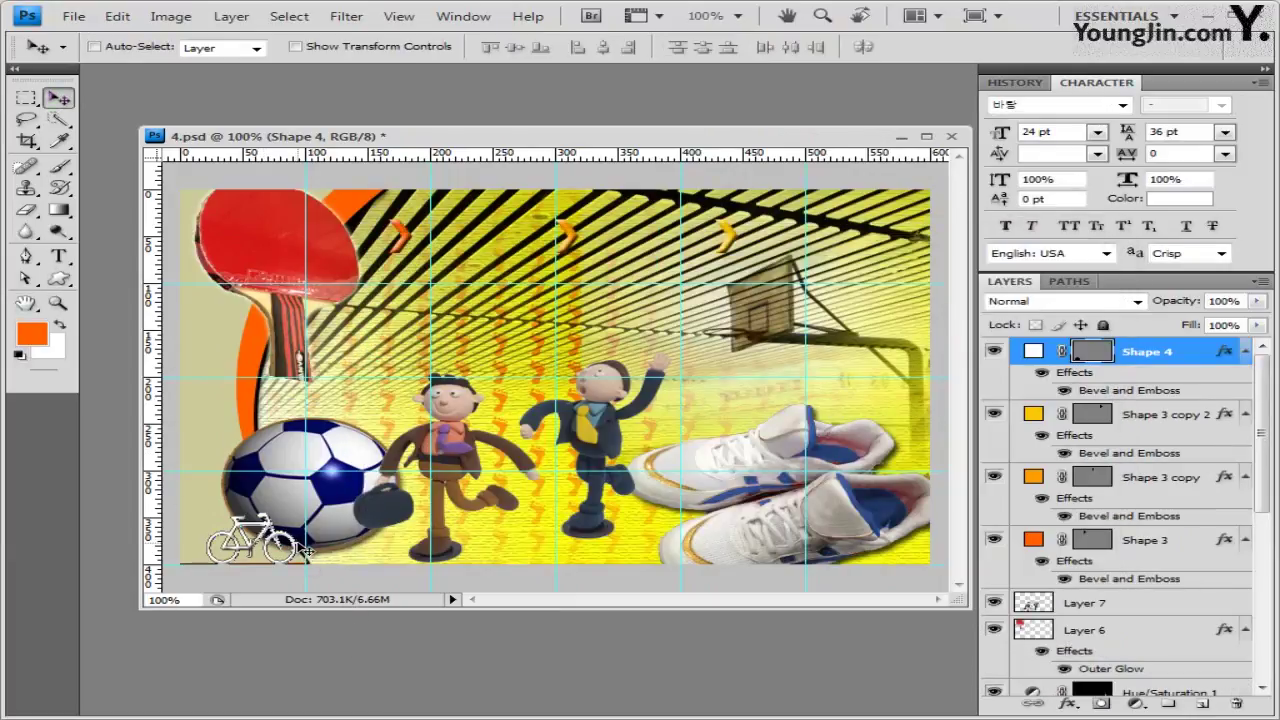
{"action": "key", "text": "ctrl+t"}
{"action": "key", "text": "Return"}
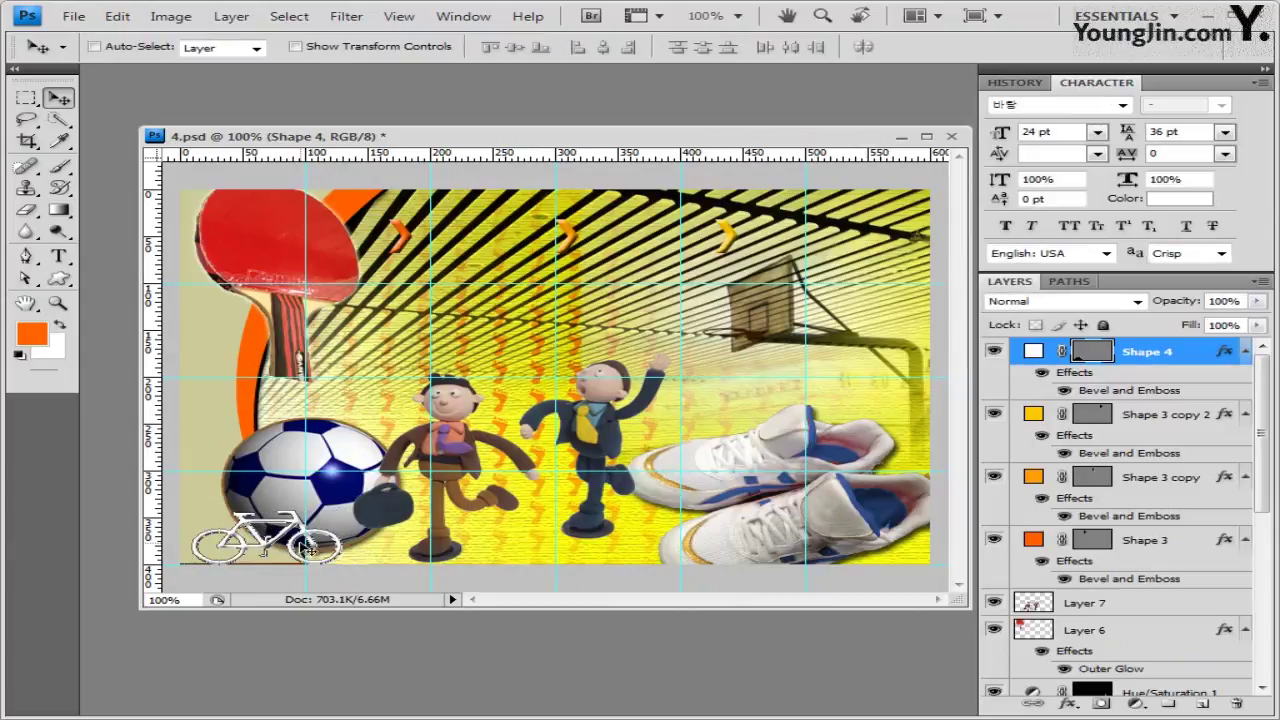
Replace the custom shapes with the Talk Bubbles set and draw a rectangular speech bubble about 116 by 52 px above the soccer ball
{"action": "left_click", "coordinate": [58, 279]}
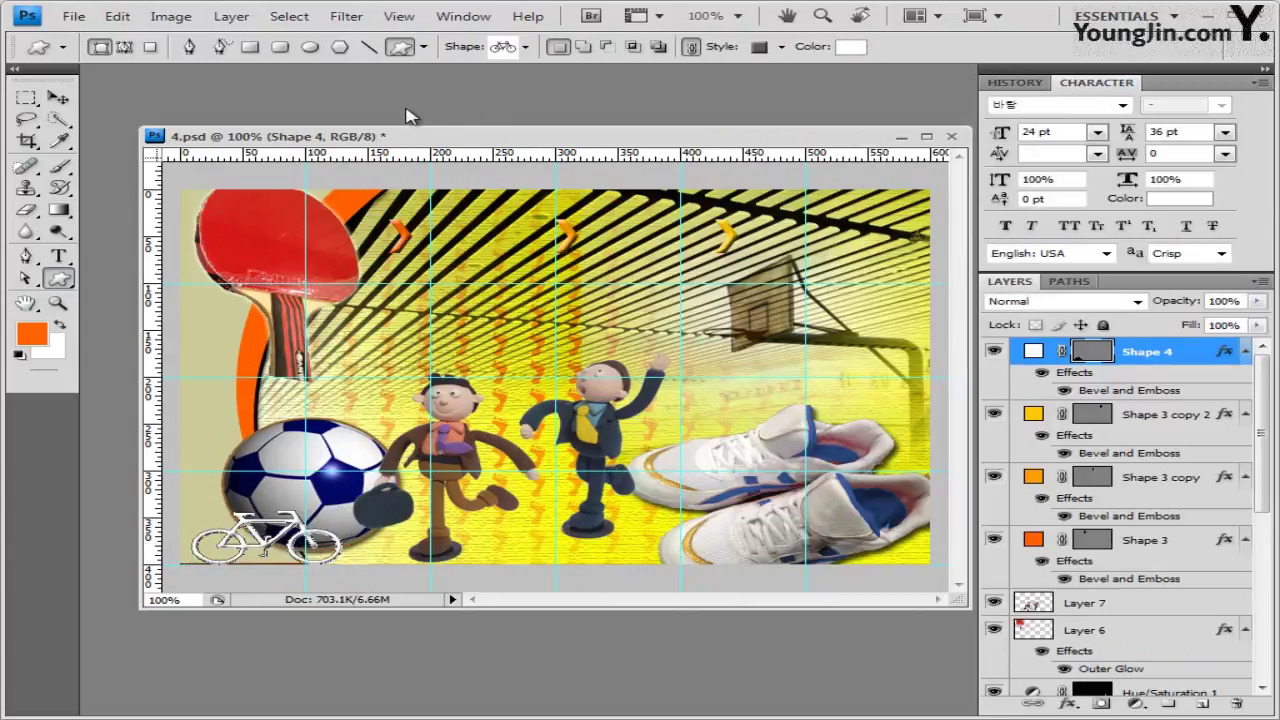
{"action": "left_click", "coordinate": [525, 47]}
{"action": "left_click", "coordinate": [646, 78]}
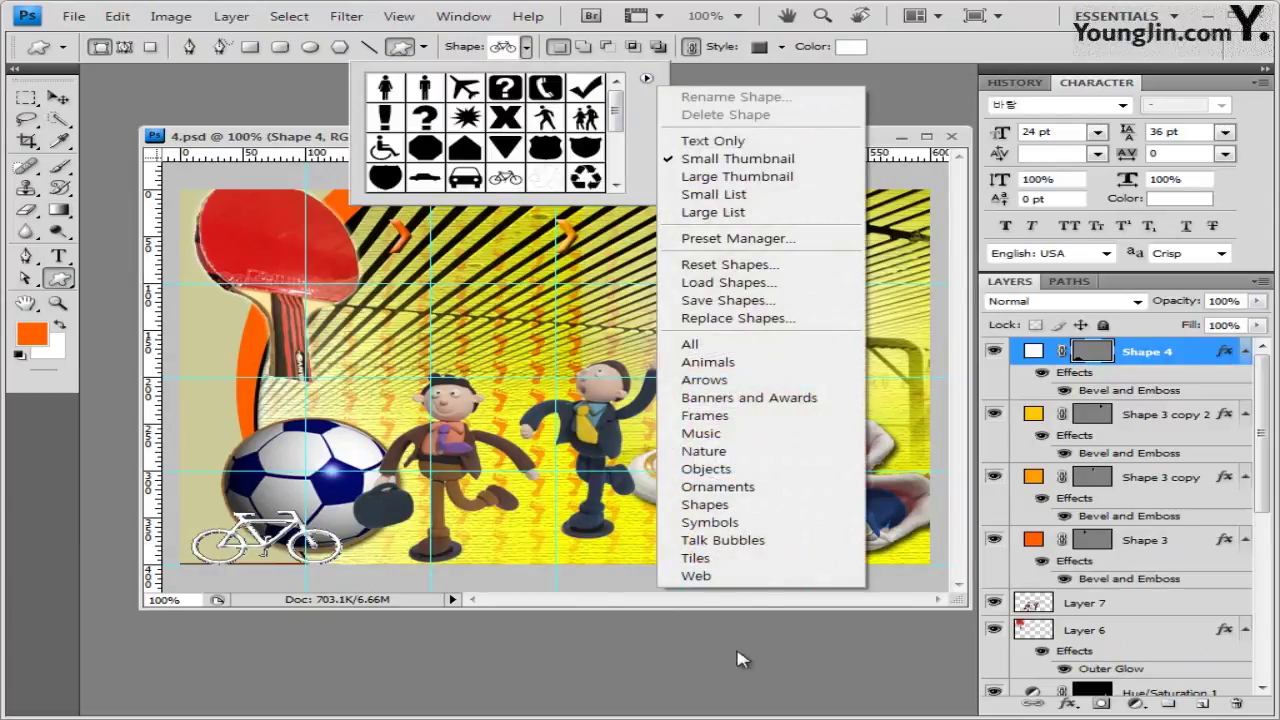
{"action": "left_click", "coordinate": [770, 537]}
{"action": "left_click", "coordinate": [700, 432]}
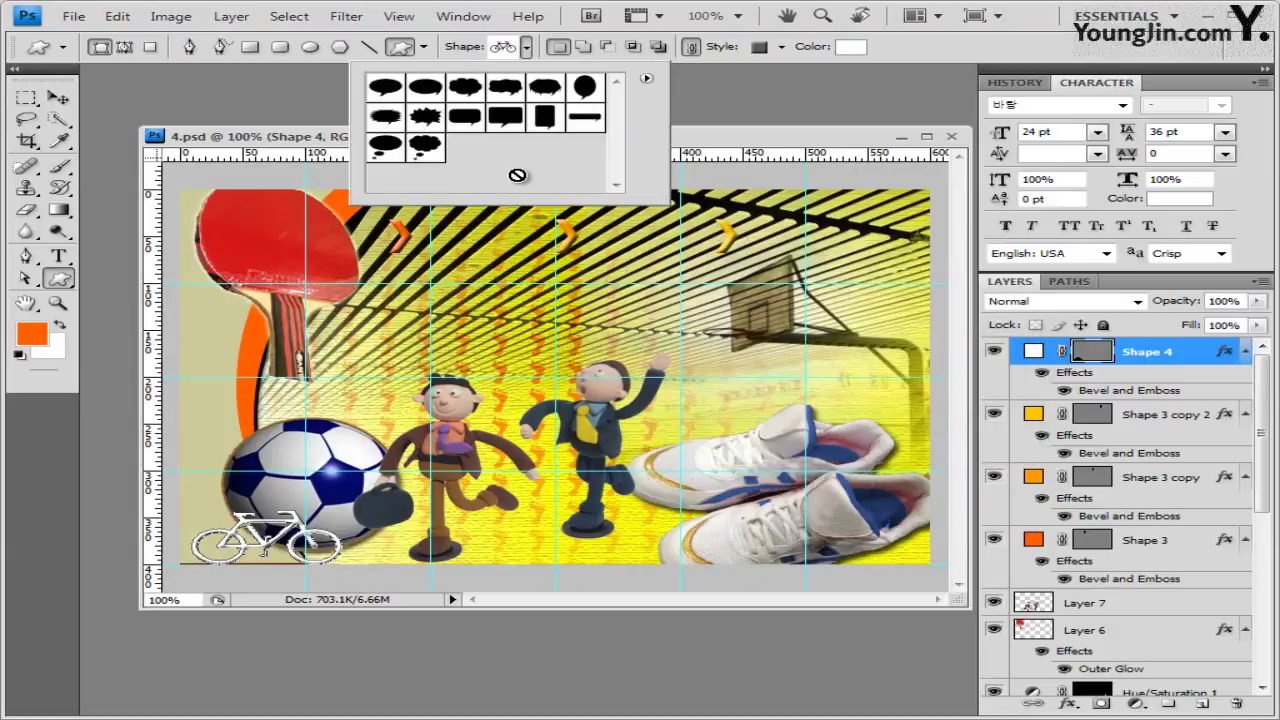
{"action": "left_click", "coordinate": [508, 120]}
{"action": "left_click", "coordinate": [320, 150]}
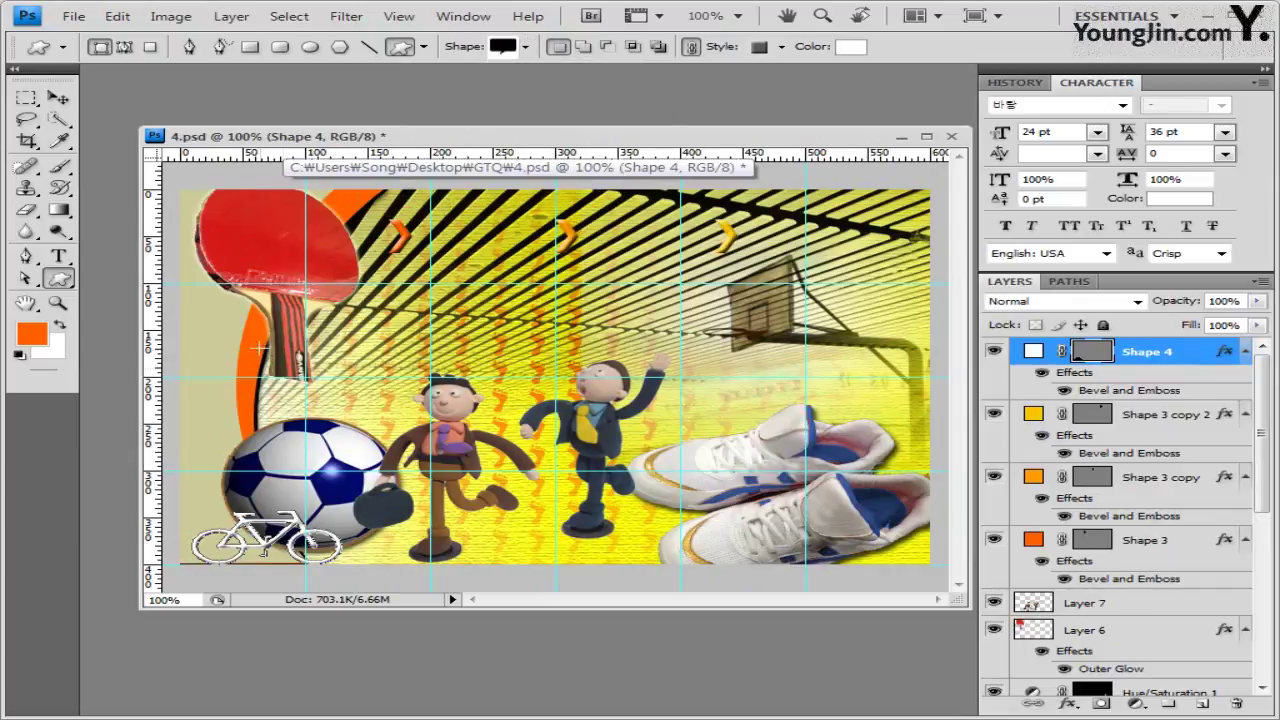
{"action": "left_click_drag", "start_coordinate": [262, 352], "coordinate": [407, 418]}
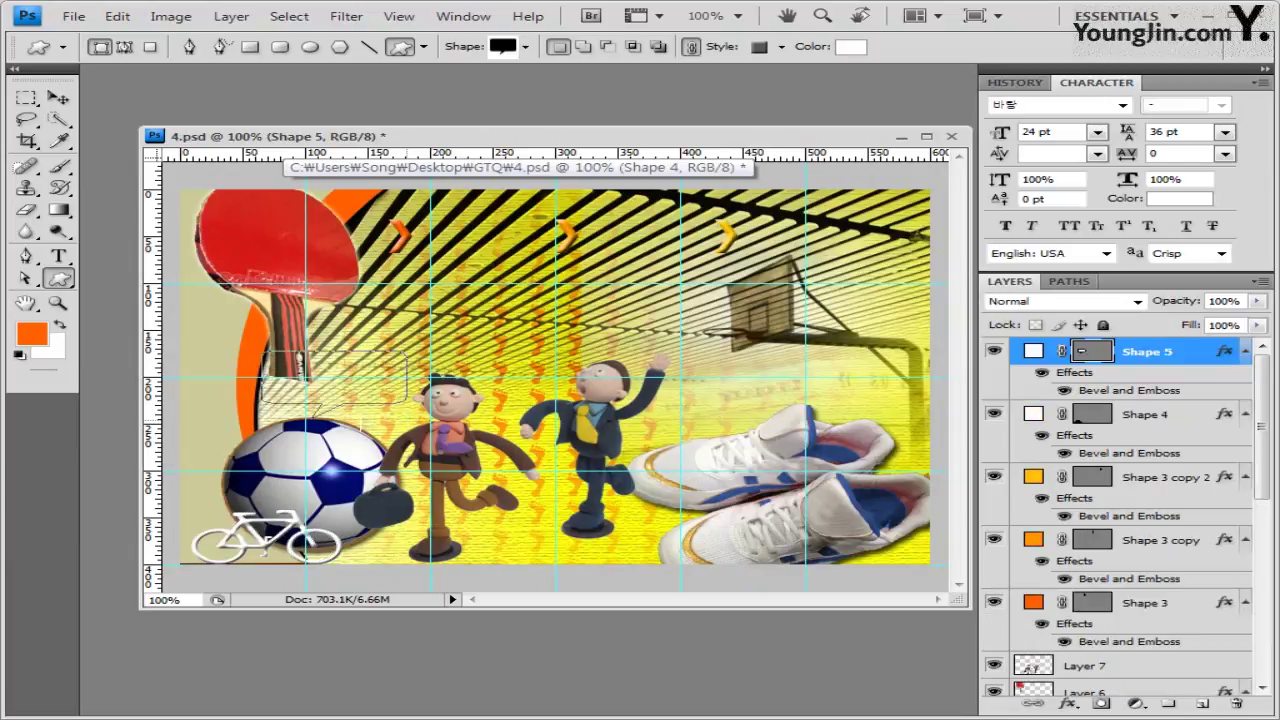
Remove the inherited layer style from the speech bubble and set its fill color to #444cae
{"action": "left_click", "coordinate": [782, 47]}
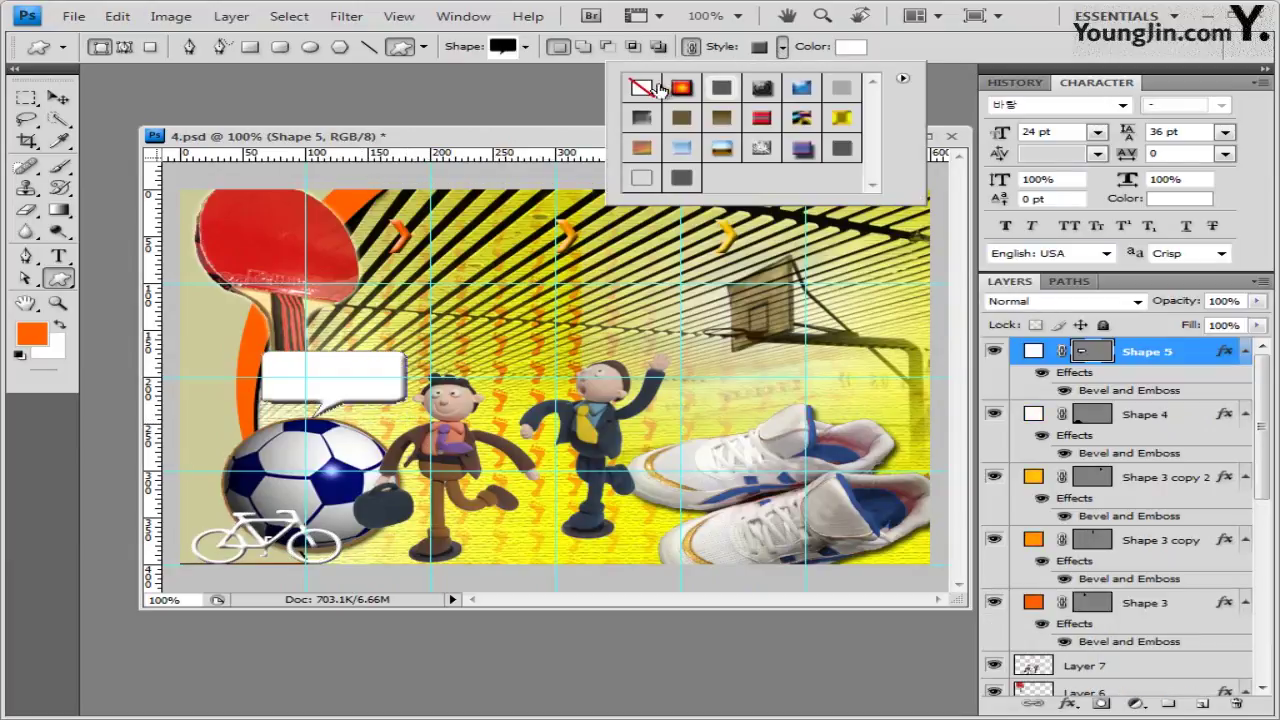
{"action": "left_click", "coordinate": [641, 87]}
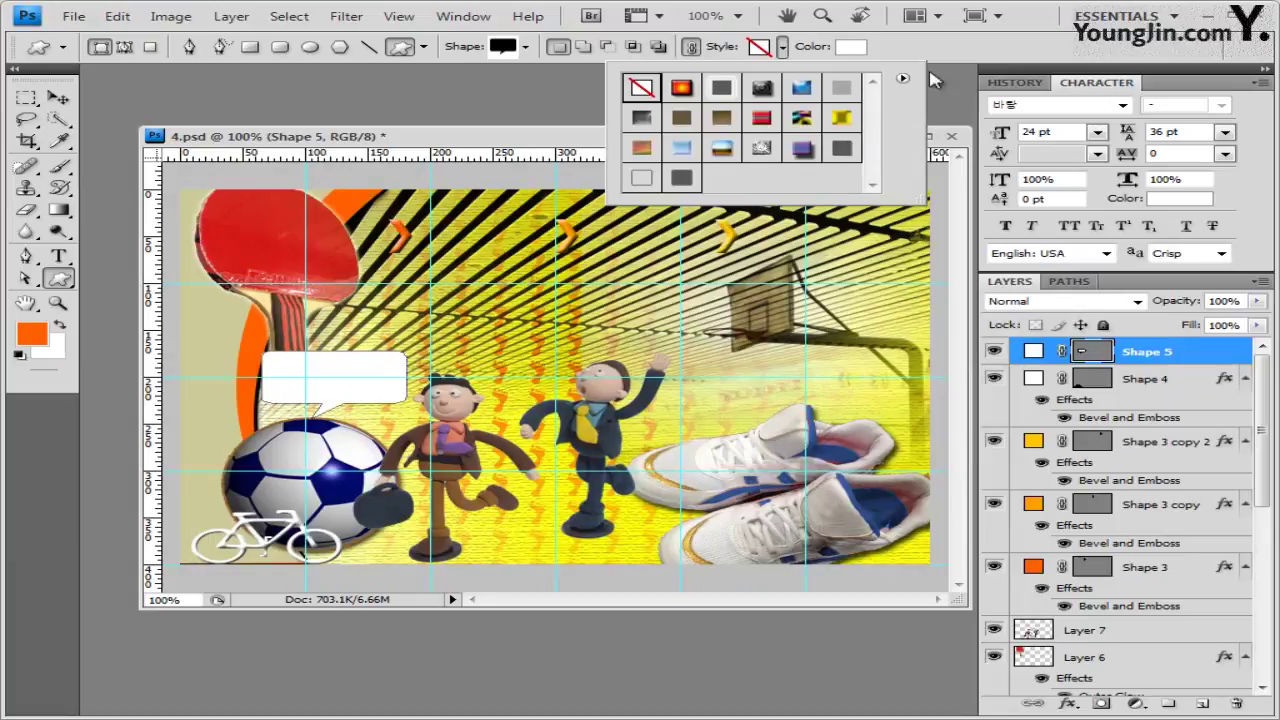
{"action": "left_click", "coordinate": [851, 46]}
{"action": "left_click", "coordinate": [770, 516]}
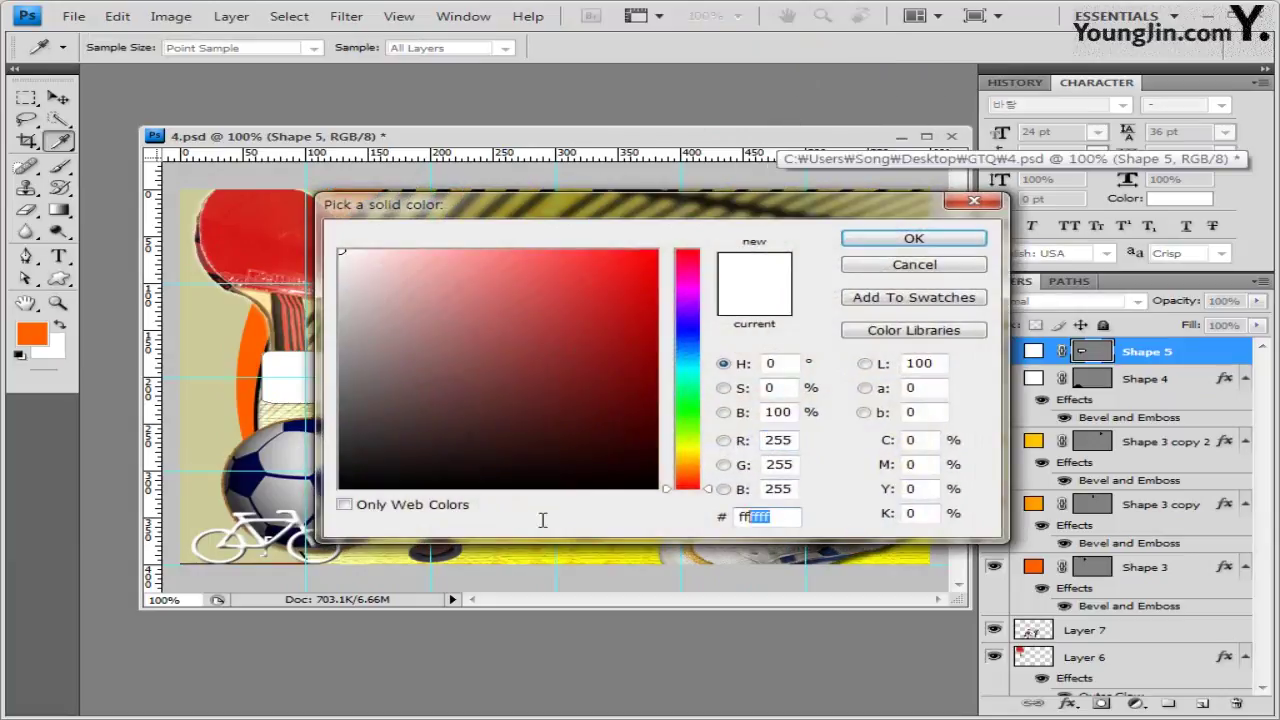
{"action": "type", "text": "444cae"}
{"action": "left_click", "coordinate": [935, 238]}
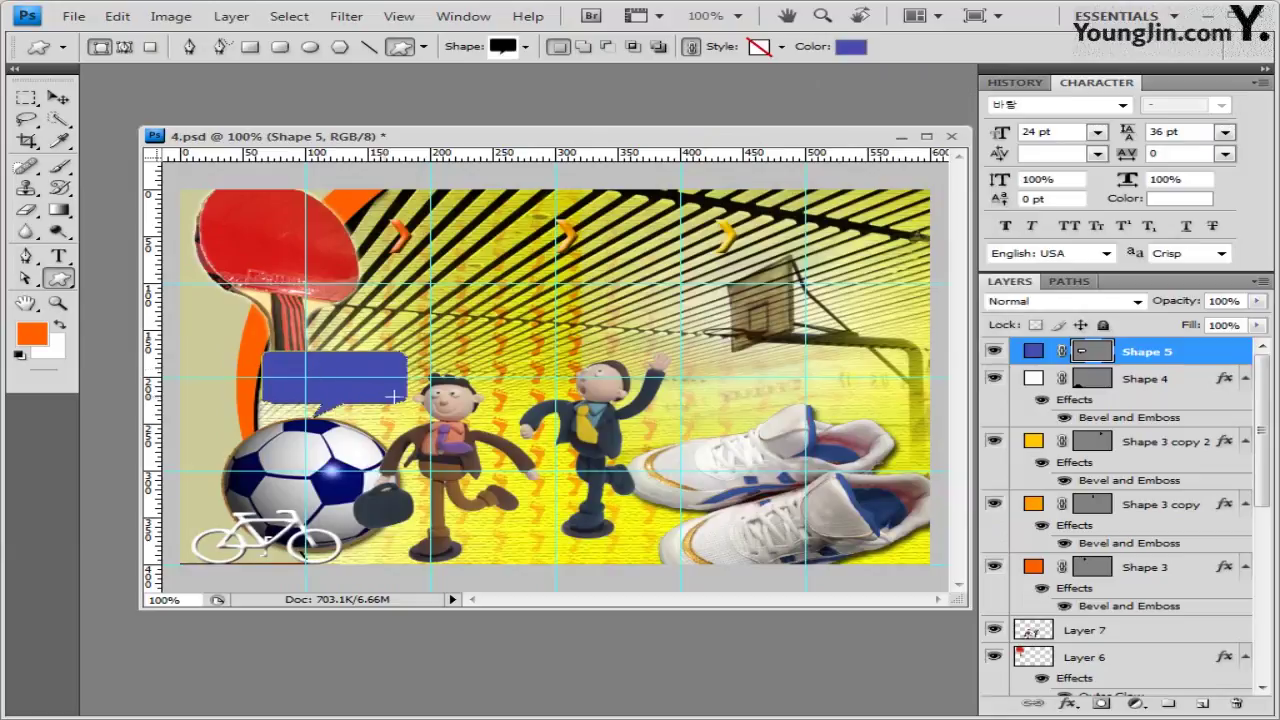
Apply a Drop Shadow to the speech bubble with 75% opacity, 120° angle, 5 px distance and 5 px size
{"action": "left_click", "coordinate": [1067, 703]}
{"action": "left_click", "coordinate": [1105, 505]}
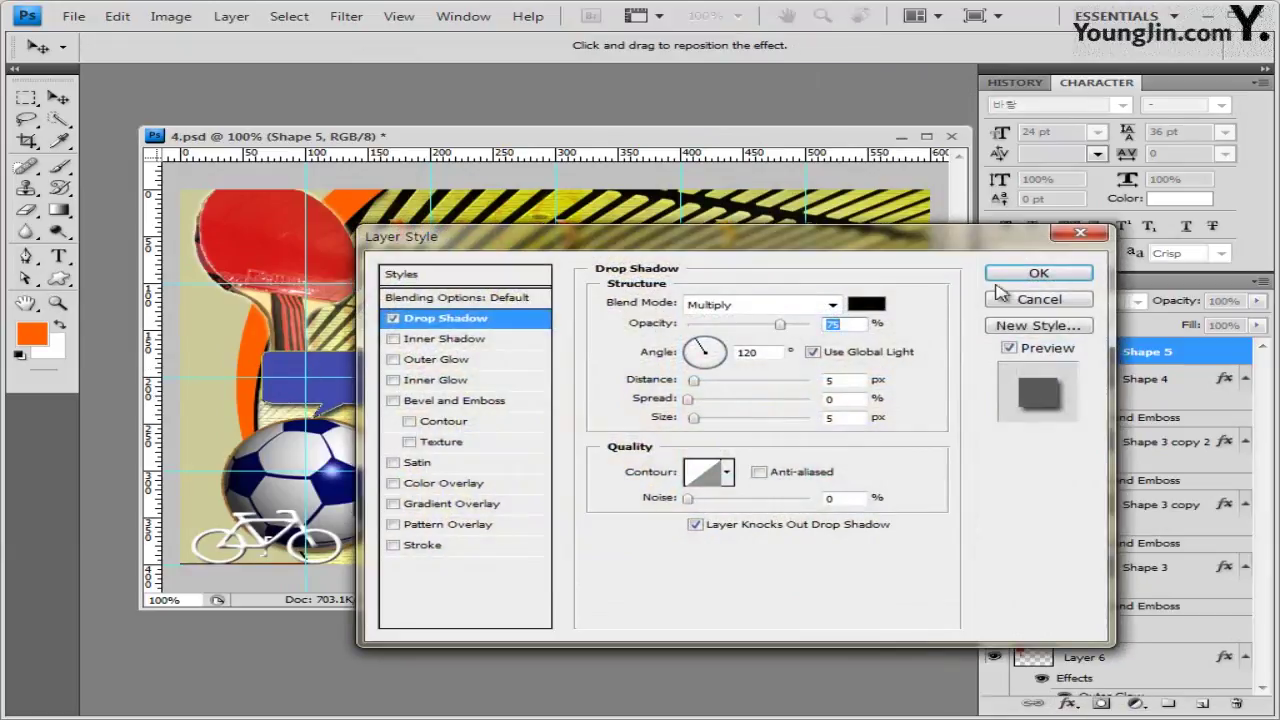
{"action": "left_click", "coordinate": [997, 276]}
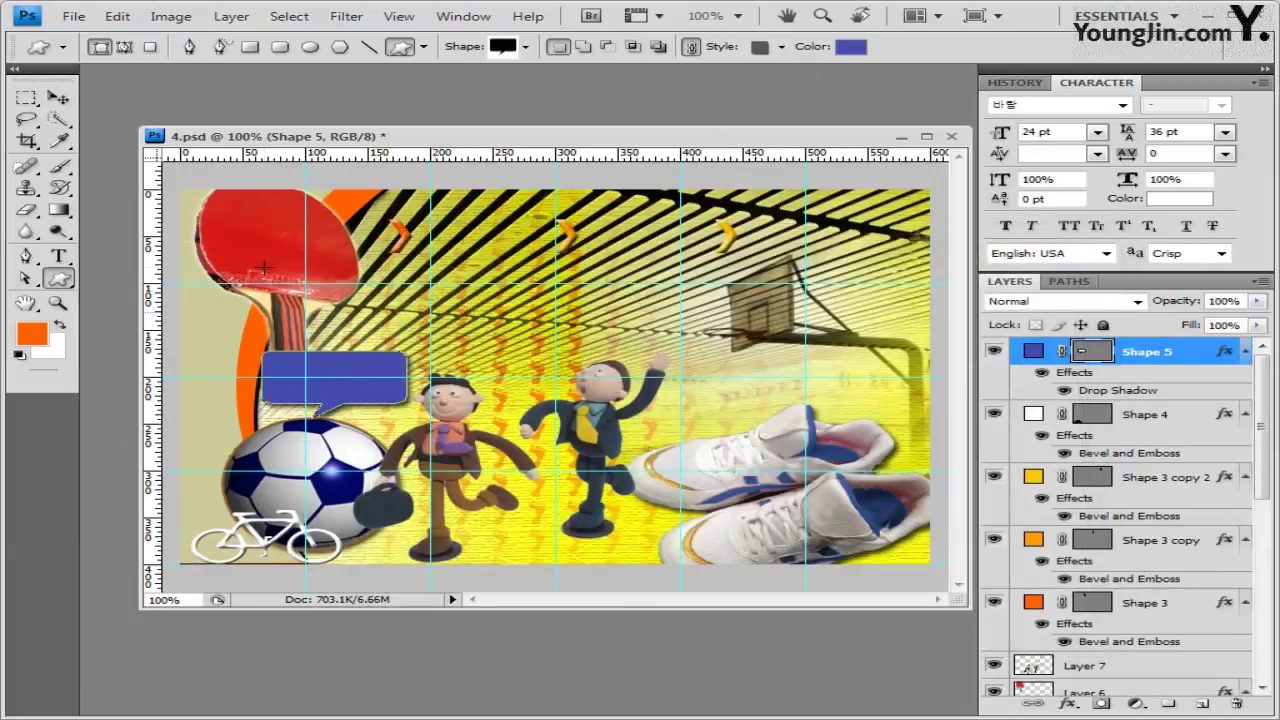
Flip the speech bubble horizontally, enlarge it to about 123% width and 147% height, and tilt it about 13° counterclockwise
{"action": "left_click", "coordinate": [58, 98]}
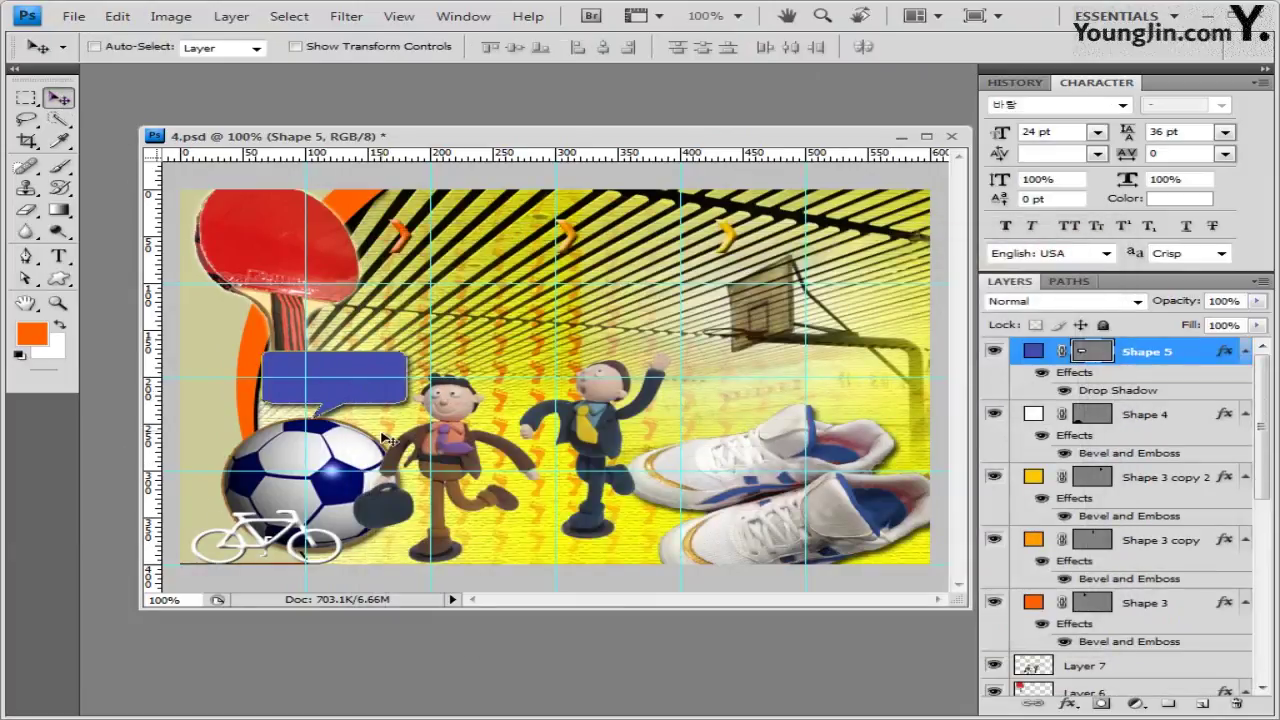
{"action": "key", "text": "ctrl+t"}
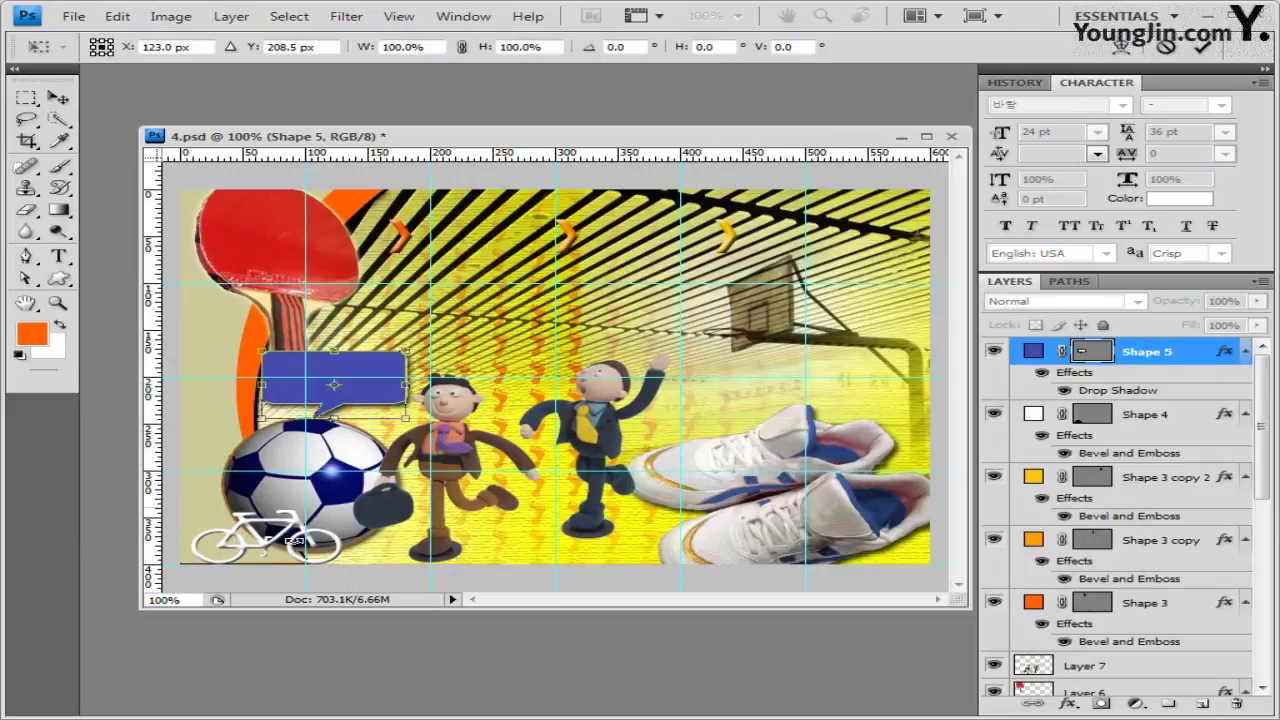
{"action": "right_click", "coordinate": [386, 369]}
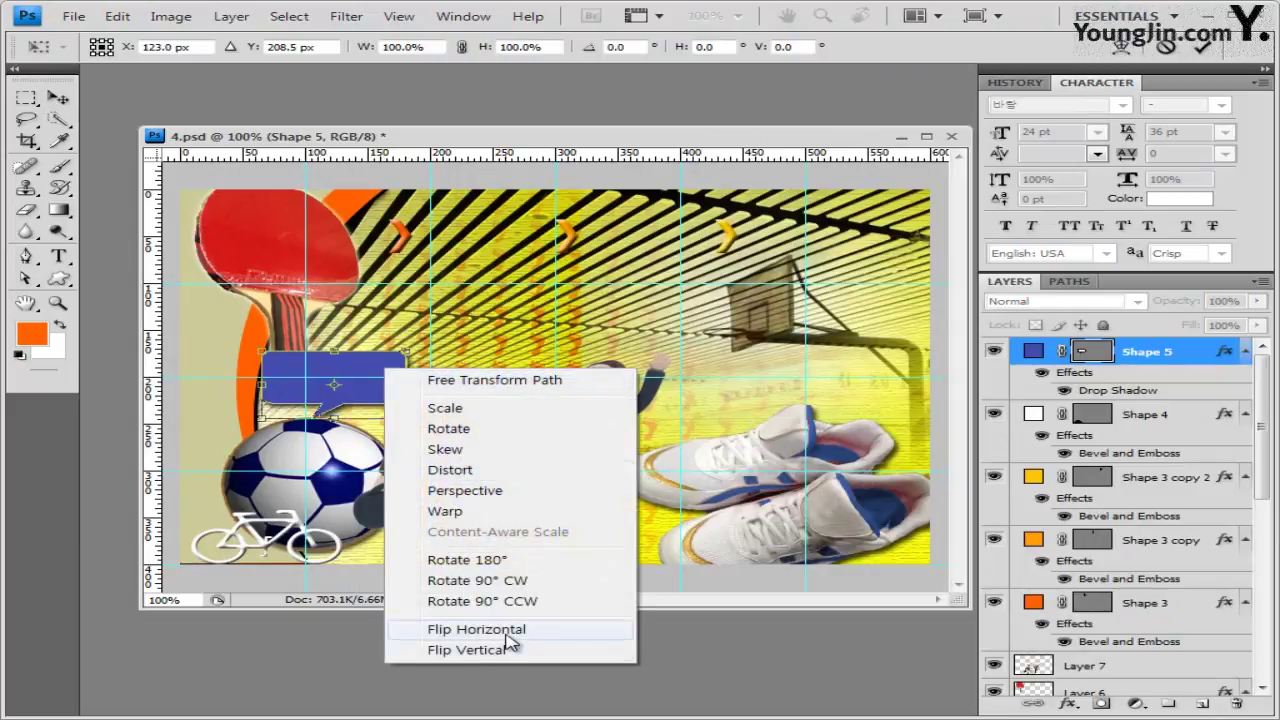
{"action": "left_click", "coordinate": [476, 629]}
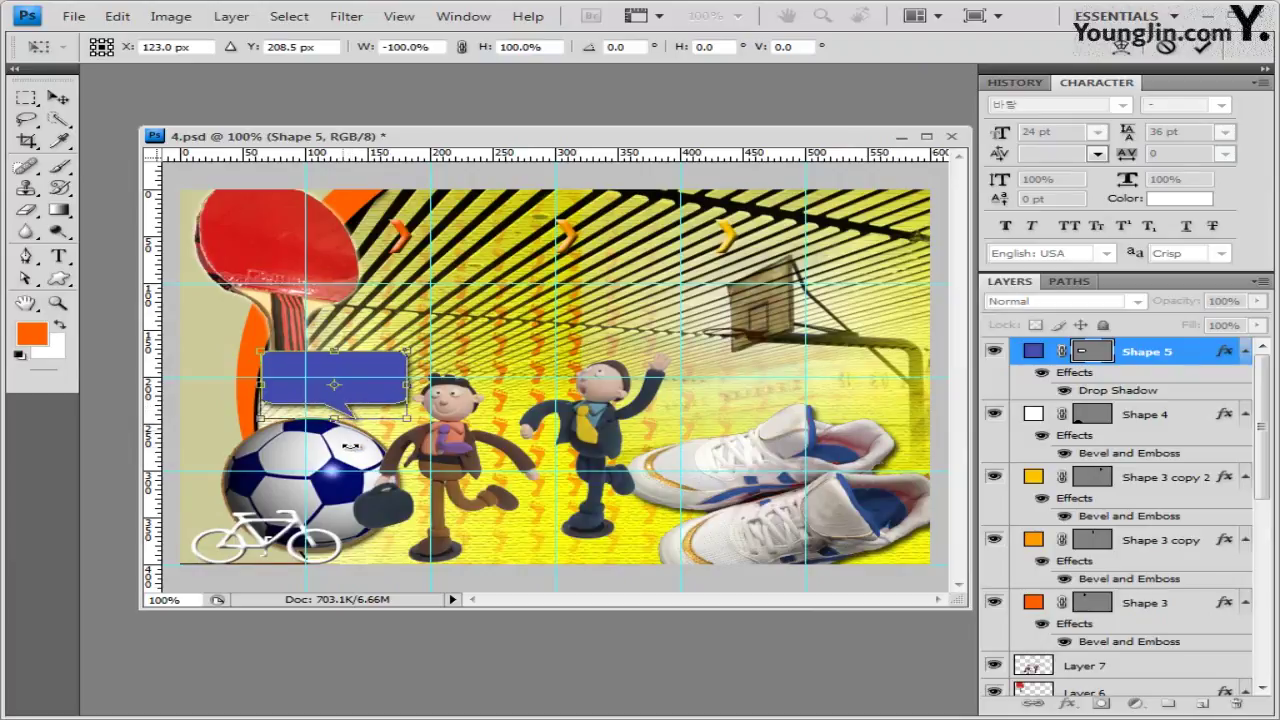
{"action": "left_click_drag", "start_coordinate": [418, 430], "coordinate": [352, 390]}
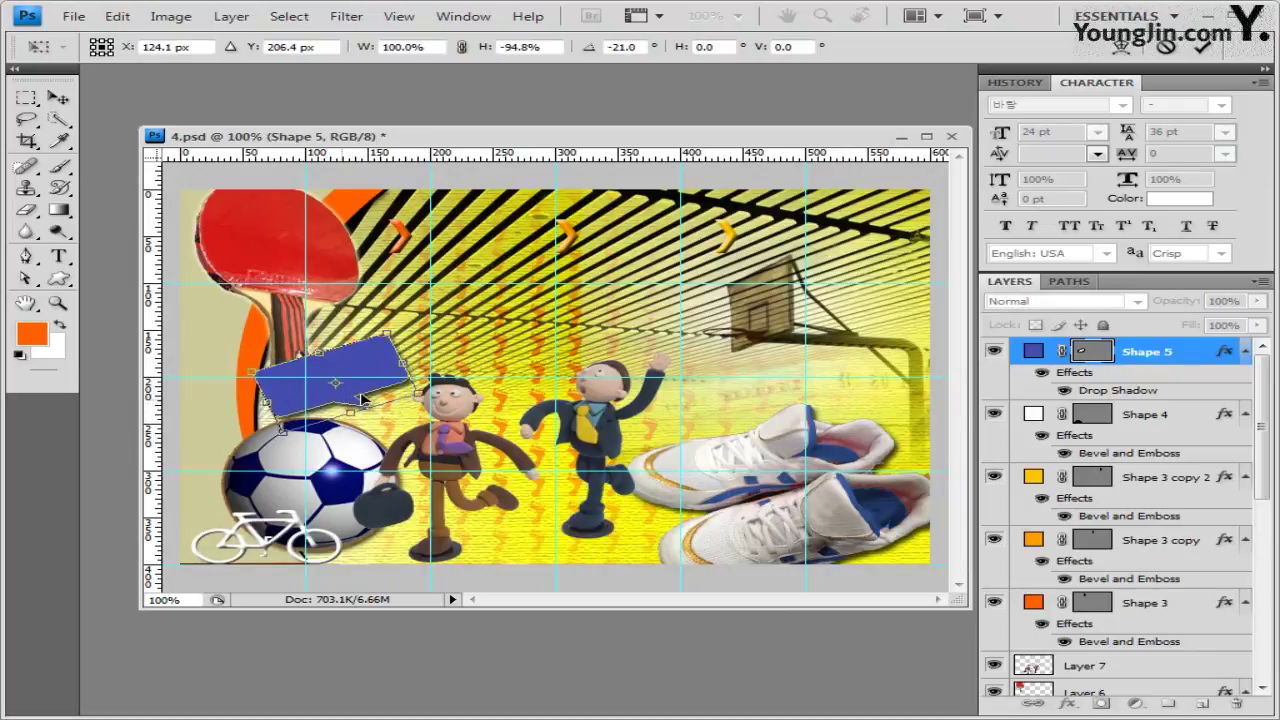
{"action": "left_click_drag", "start_coordinate": [366, 400], "coordinate": [366, 400]}
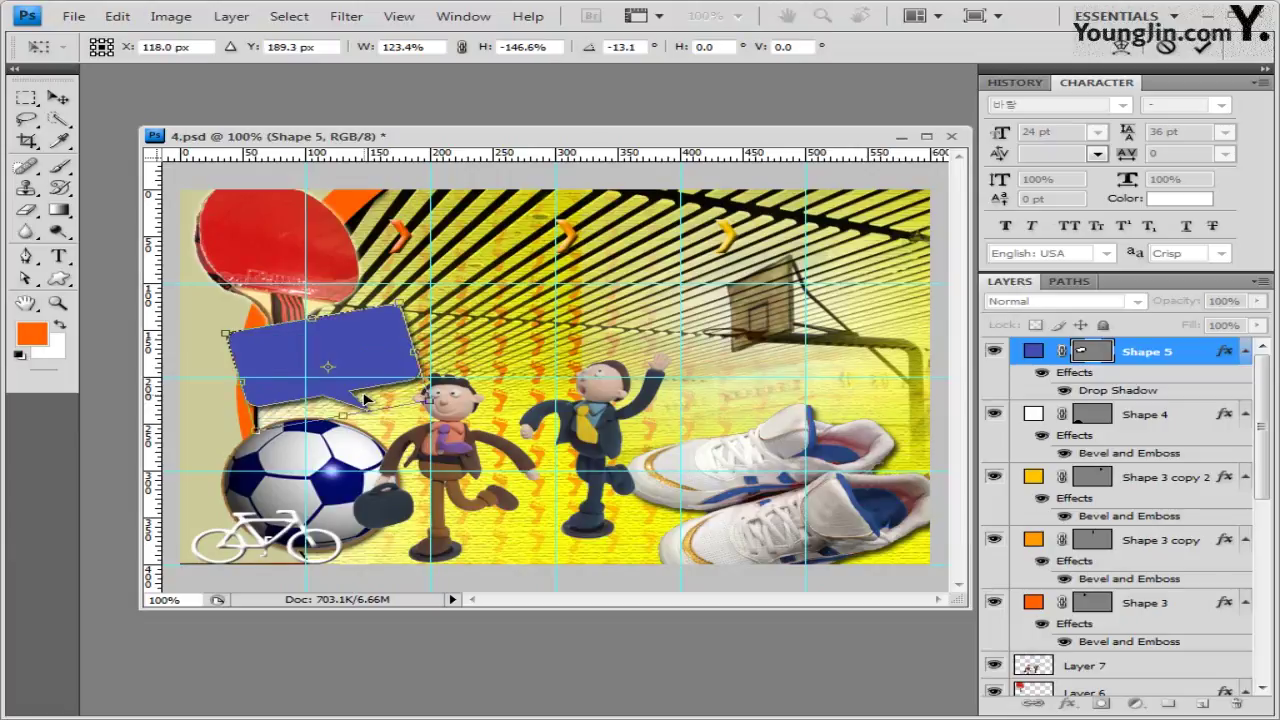
{"action": "key", "text": "Return"}
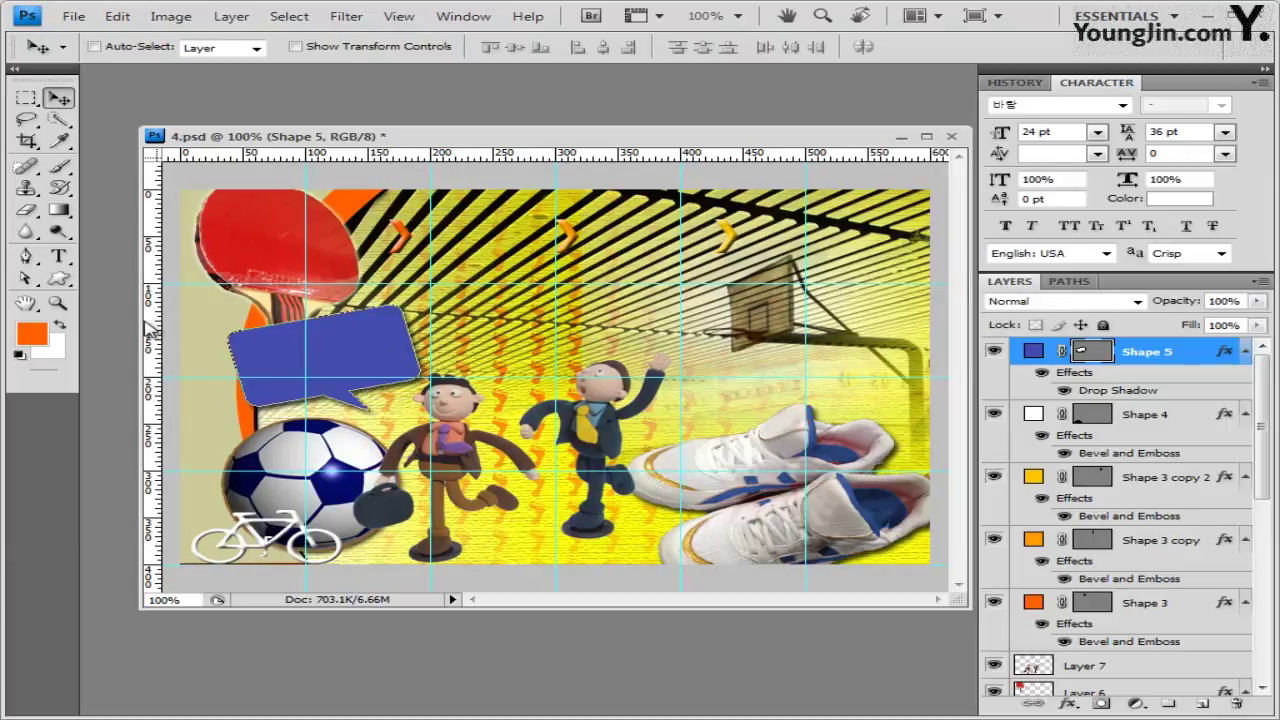
Start a text line between the speech bubble and the basketball hoop in 궁서 font, 30 pt, left-aligned
{"action": "left_click_drag", "start_coordinate": [60, 257], "coordinate": [150, 252]}
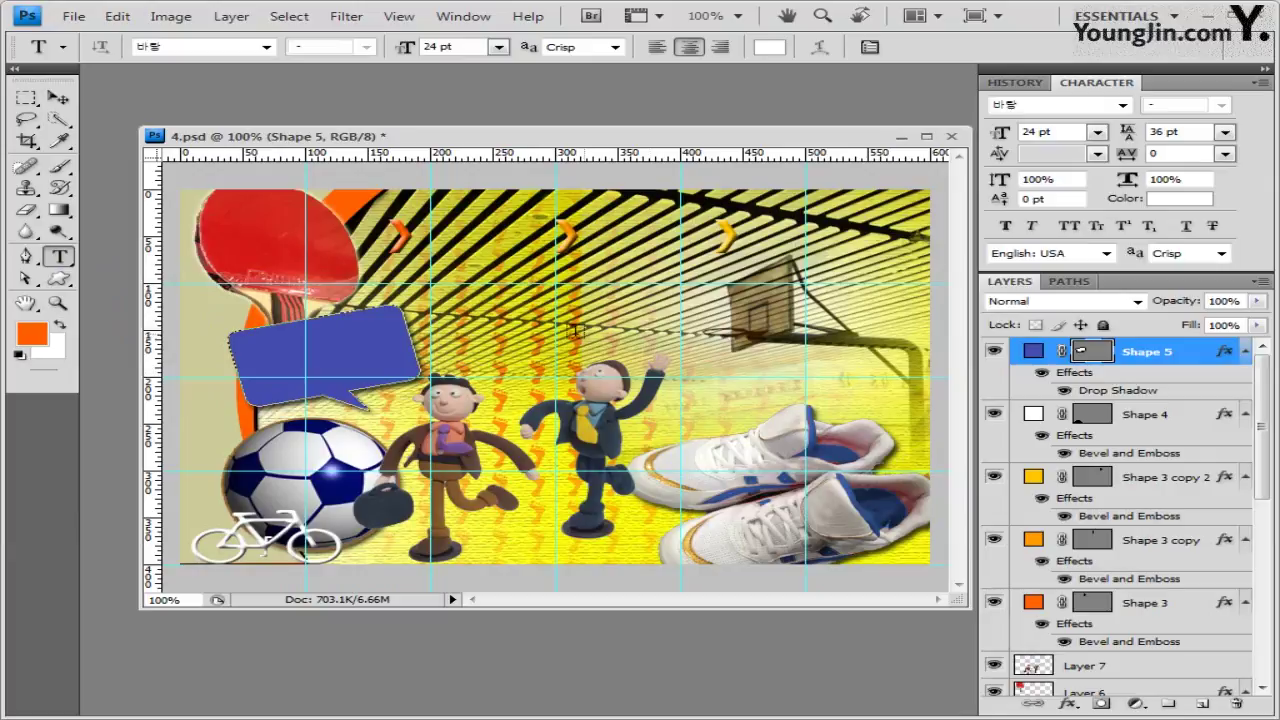
{"action": "left_click", "coordinate": [310, 348]}
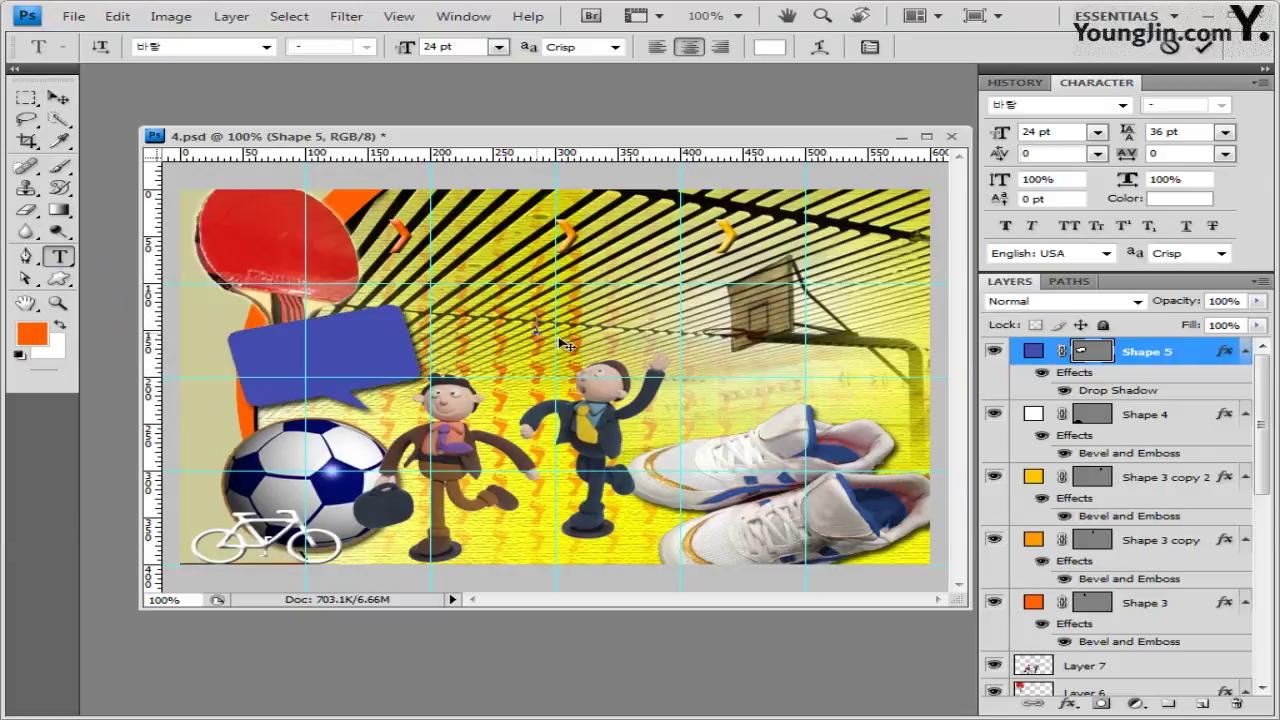
{"action": "left_click", "coordinate": [267, 47]}
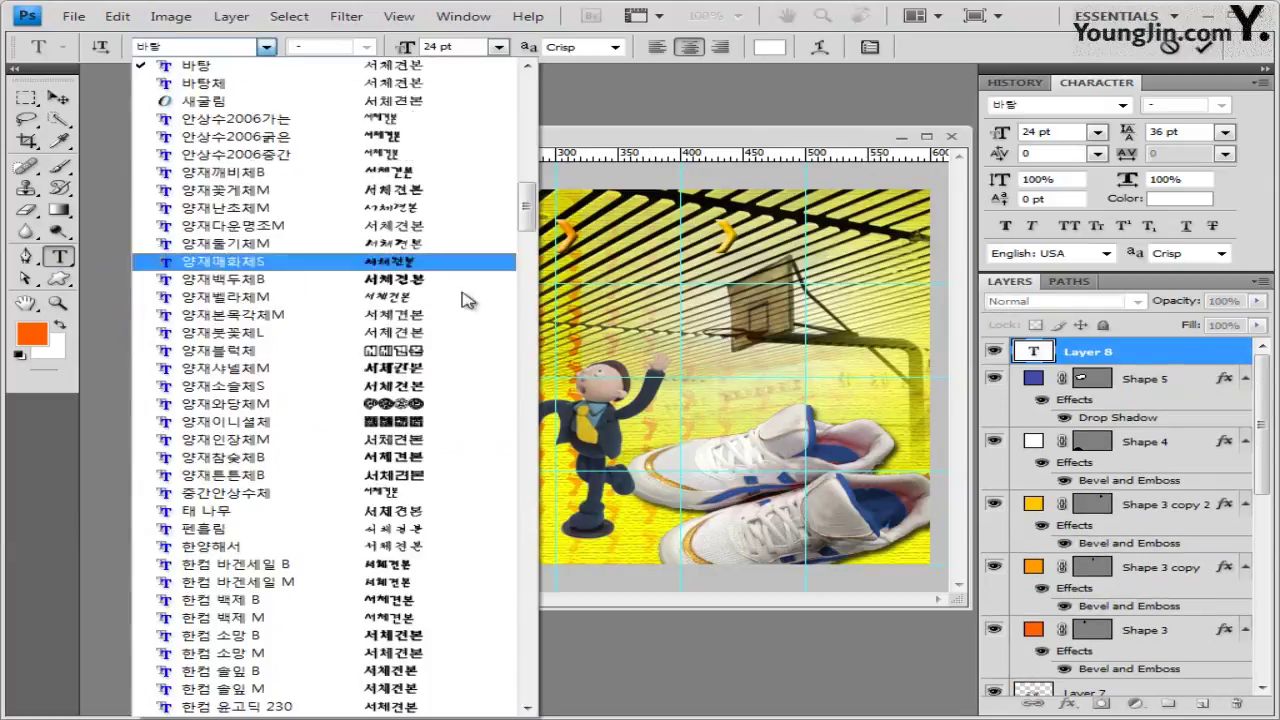
{"action": "scroll", "coordinate": [520, 180], "scroll_direction": "up", "scroll_amount": 10}
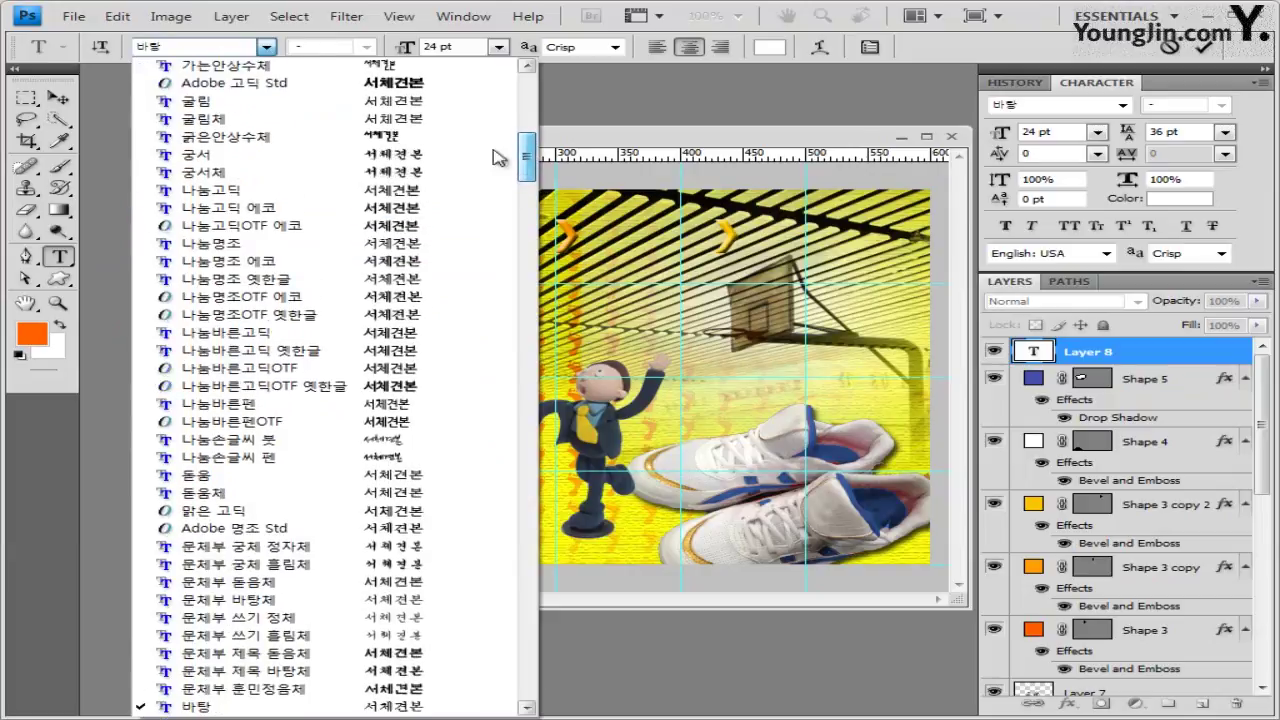
{"action": "left_click", "coordinate": [510, 152]}
{"action": "left_click", "coordinate": [468, 47]}
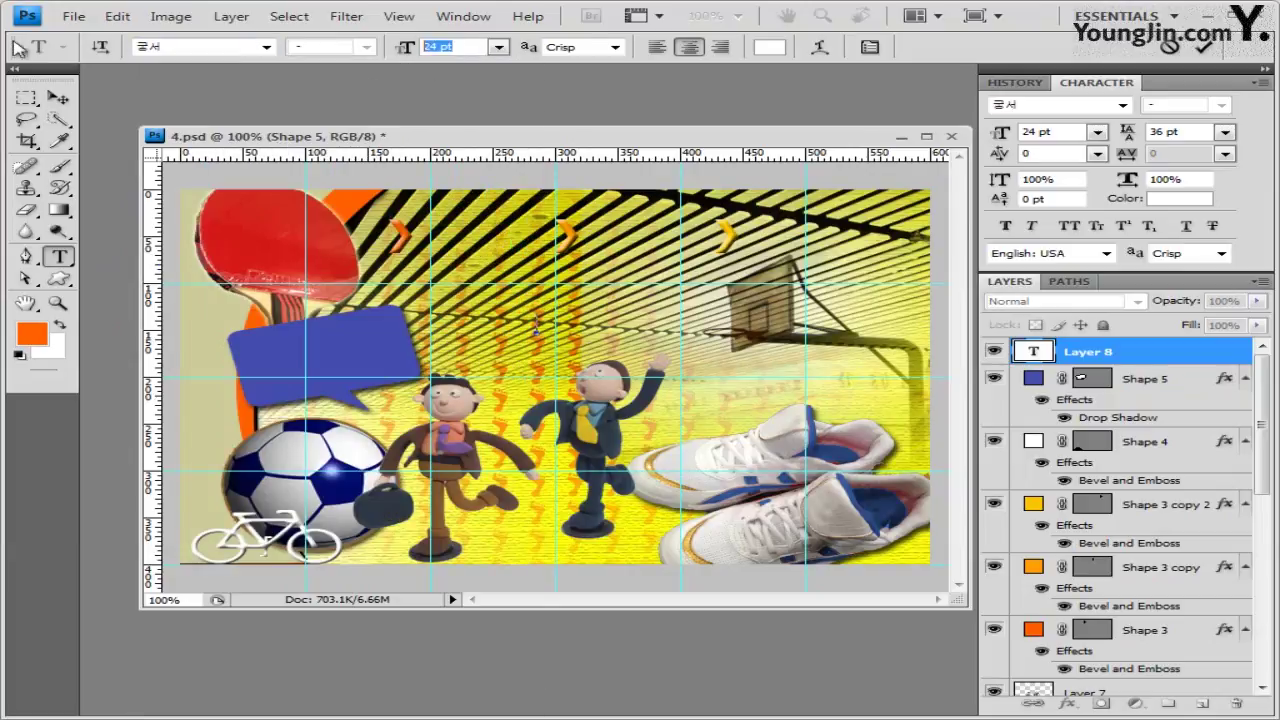
{"action": "type", "text": "30"}
{"action": "left_click", "coordinate": [658, 50]}
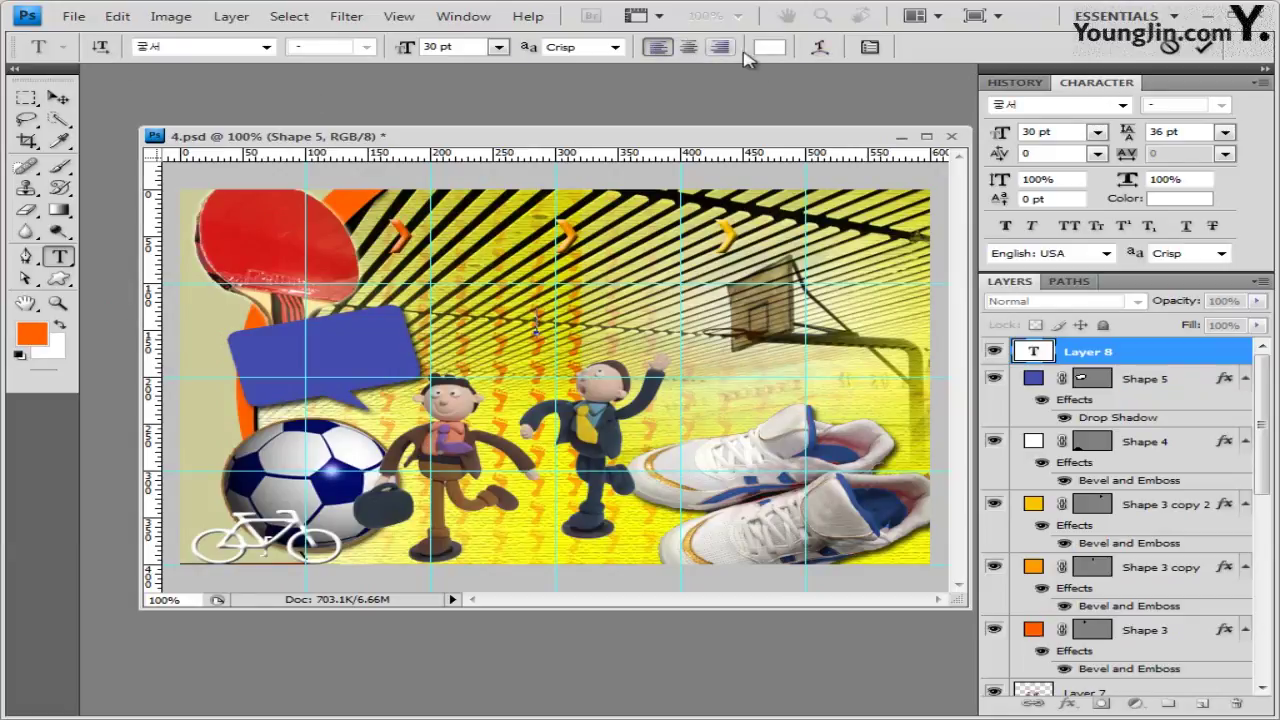
Set the text color to #3366cc and enter the title 직장인 체육동호회
{"action": "left_click", "coordinate": [770, 48]}
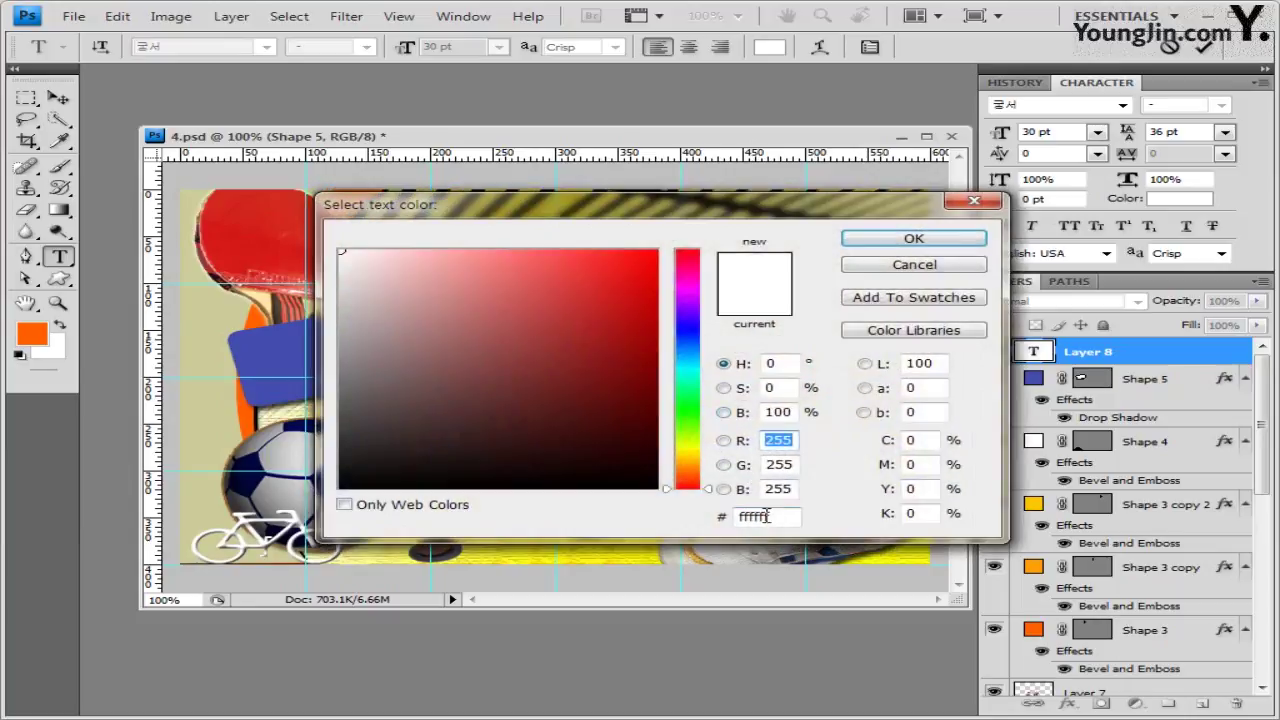
{"action": "type", "text": "336"}
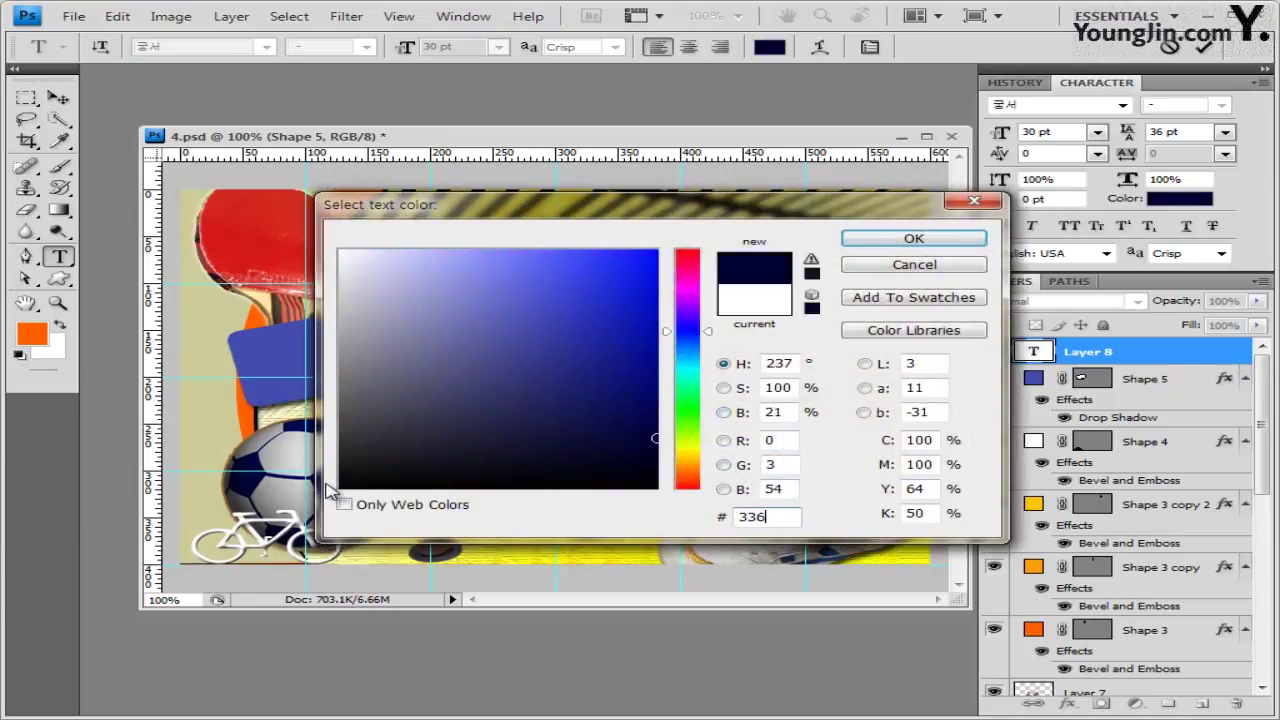
{"action": "type", "text": "6cc"}
{"action": "key", "text": "Return"}
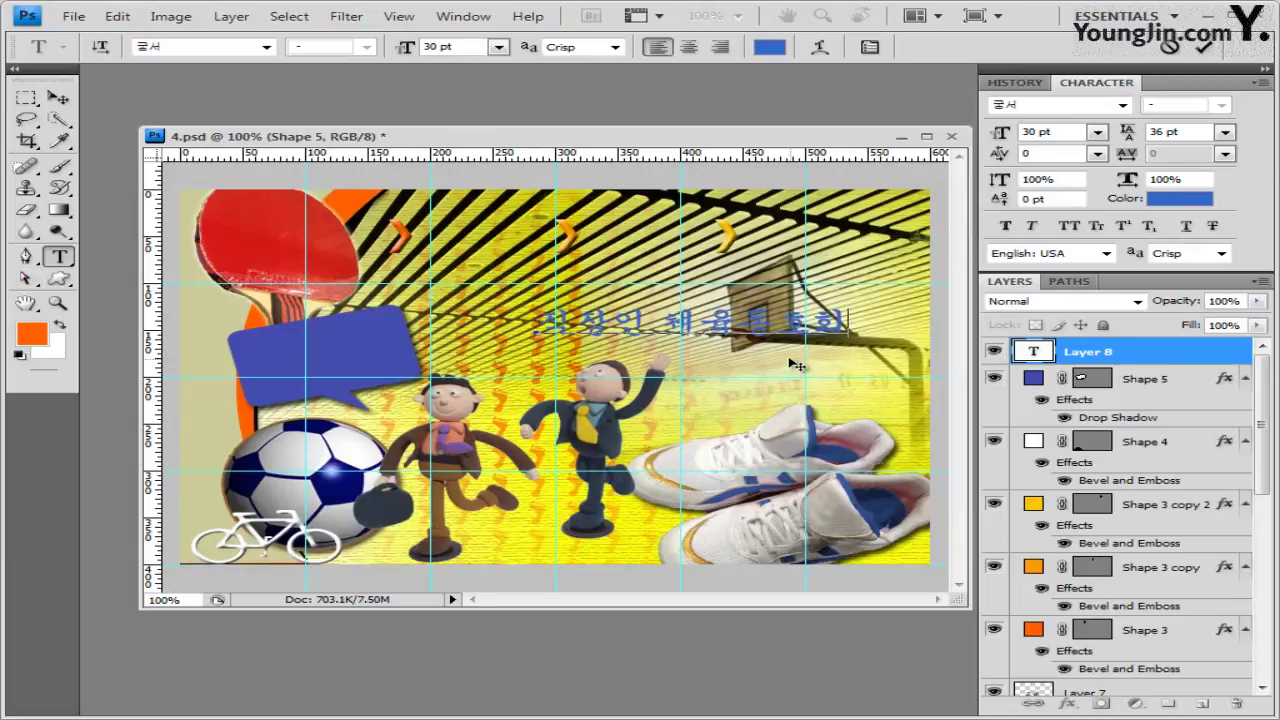
{"action": "left_click", "coordinate": [1100, 352]}
Add a 3 px outside Stroke effect with the Gradient fill type to the title text
{"action": "left_click", "coordinate": [1070, 703]}
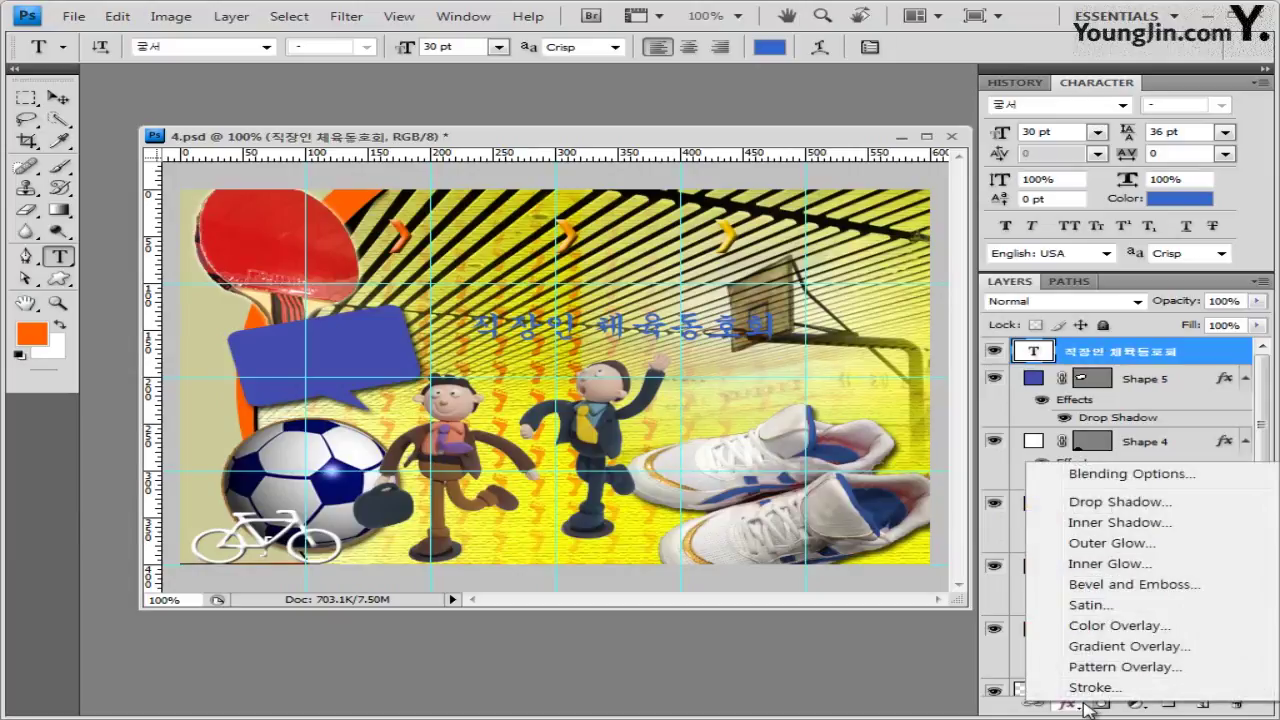
{"action": "left_click", "coordinate": [1094, 687]}
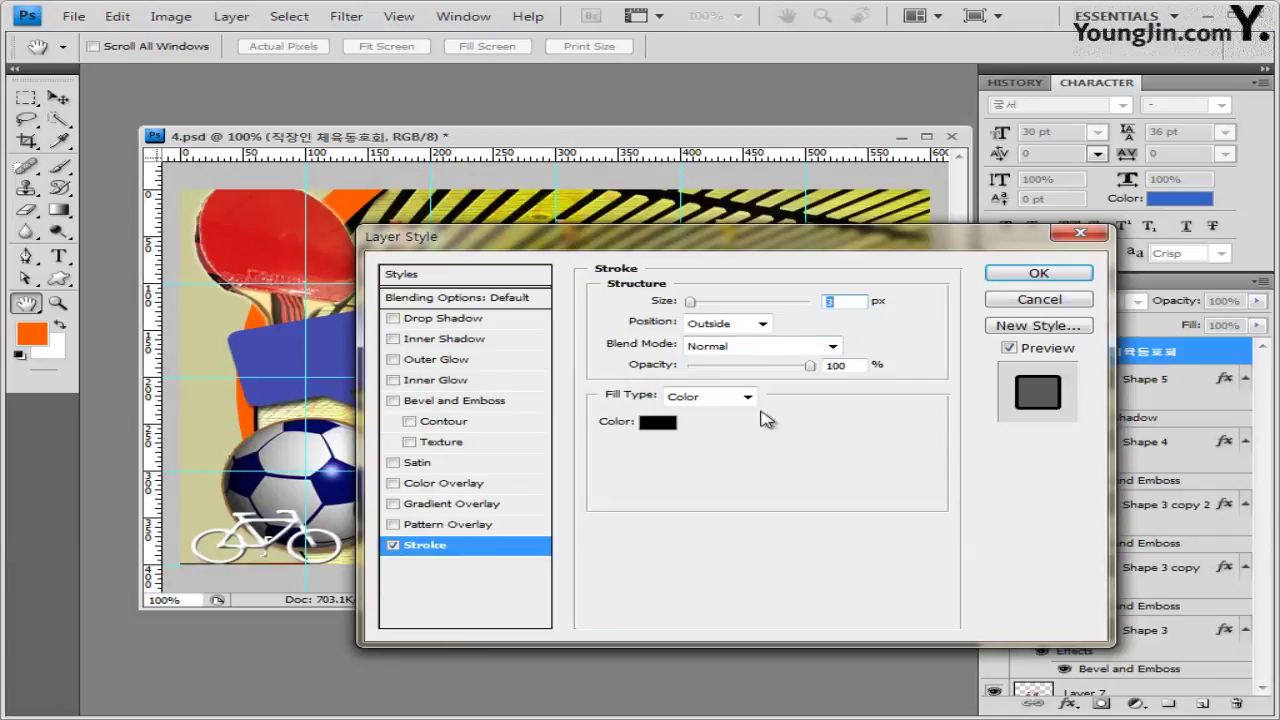
{"action": "left_click", "coordinate": [746, 397]}
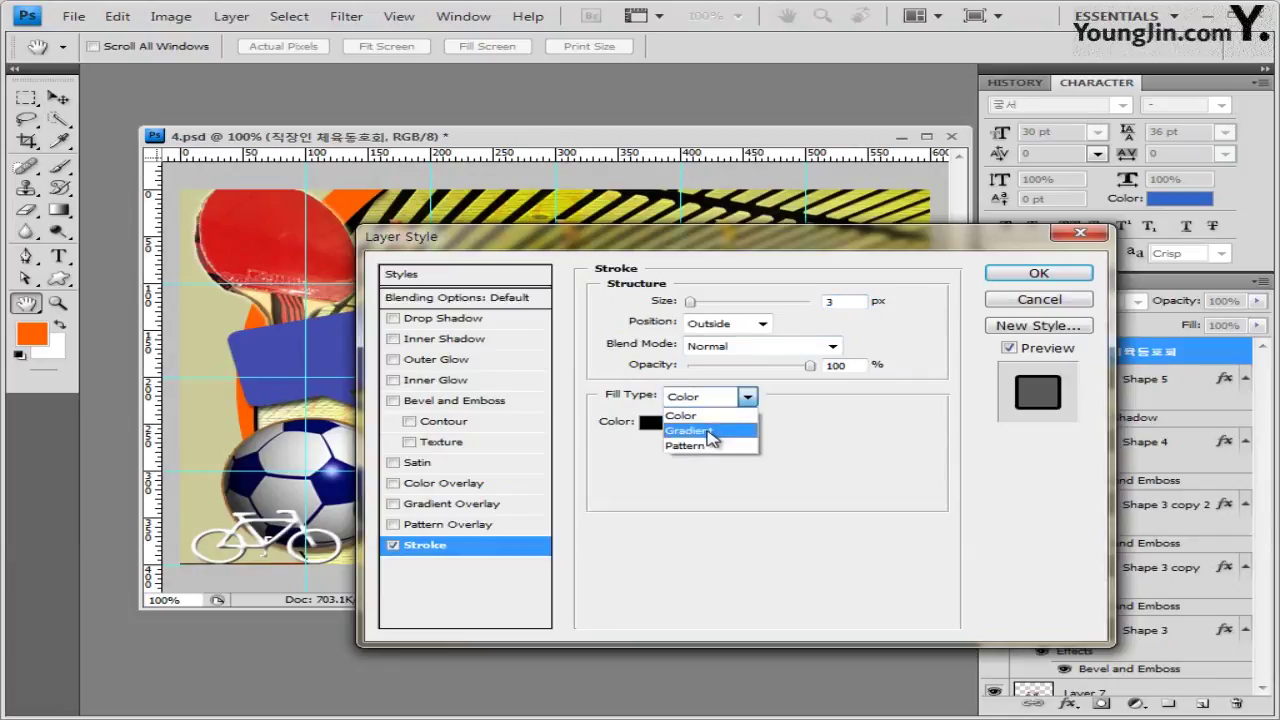
{"action": "left_click", "coordinate": [708, 434]}
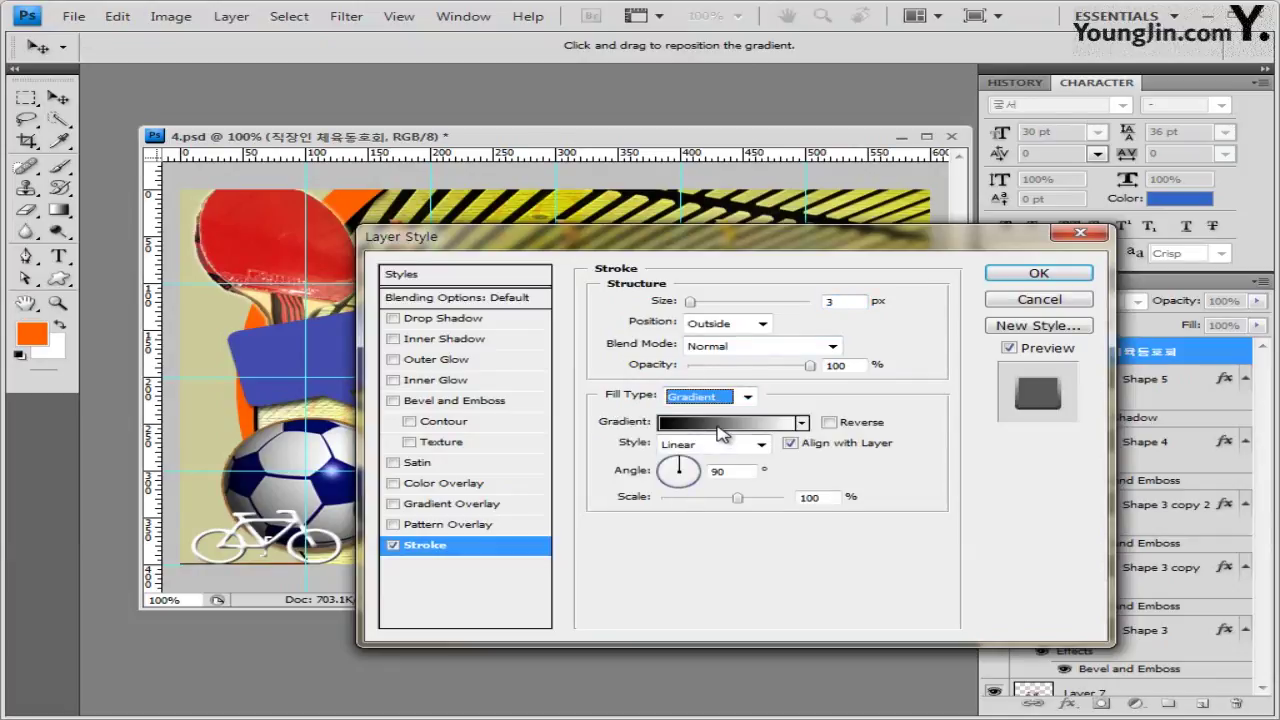
Define the stroke gradient with a #ffffff start stop and a #fffd5c end stop
{"action": "left_click", "coordinate": [718, 424]}
{"action": "left_click", "coordinate": [439, 438]}
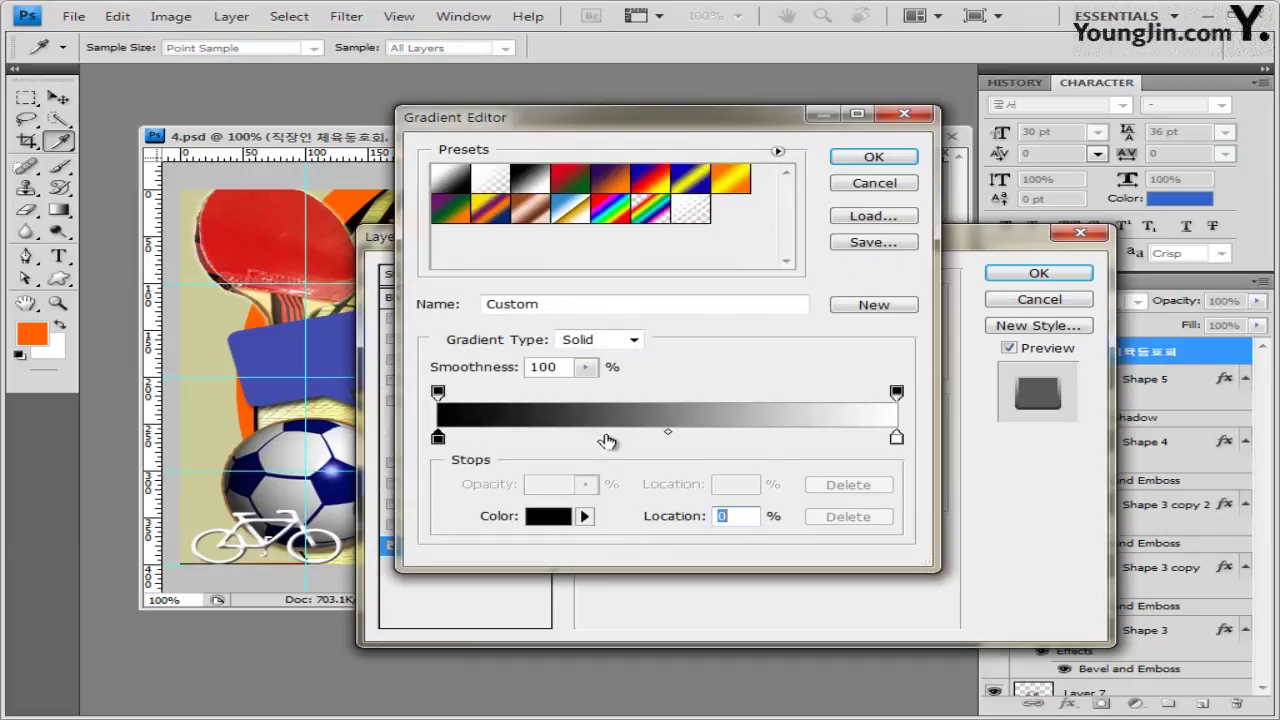
{"action": "double_click", "coordinate": [438, 437]}
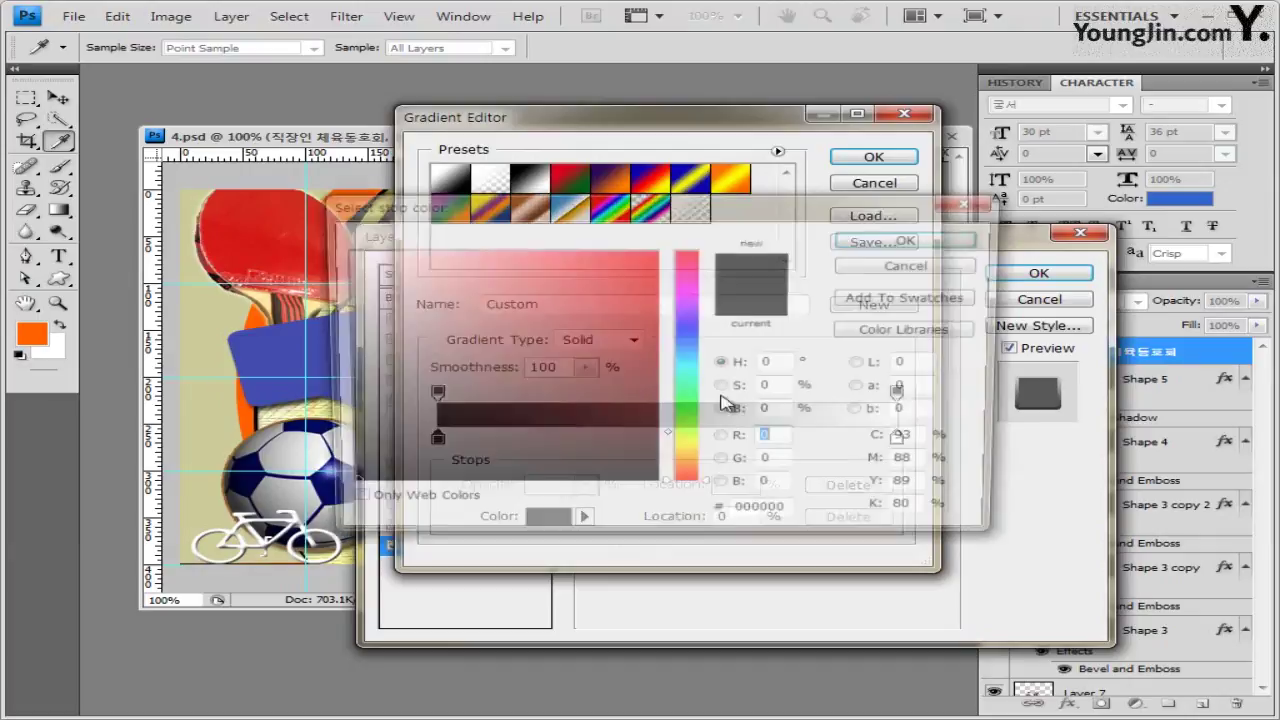
{"action": "left_click_drag", "start_coordinate": [424, 299], "coordinate": [274, 220]}
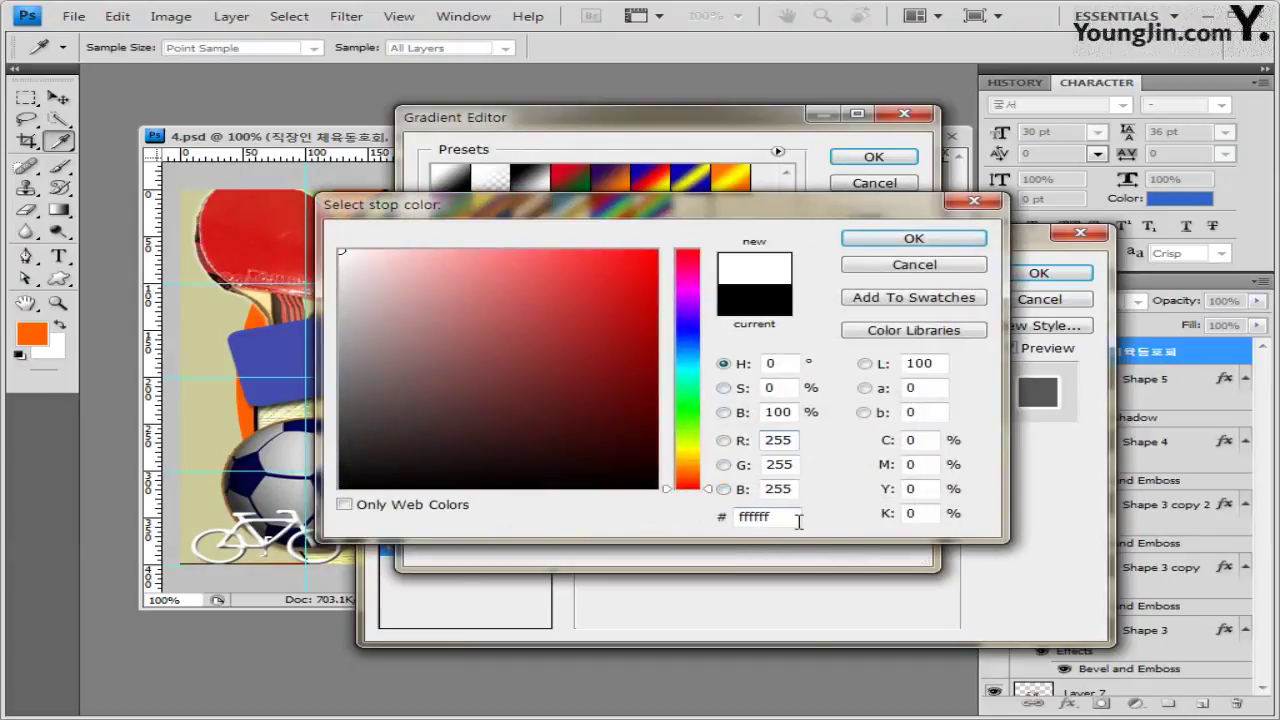
{"action": "left_click", "coordinate": [940, 242]}
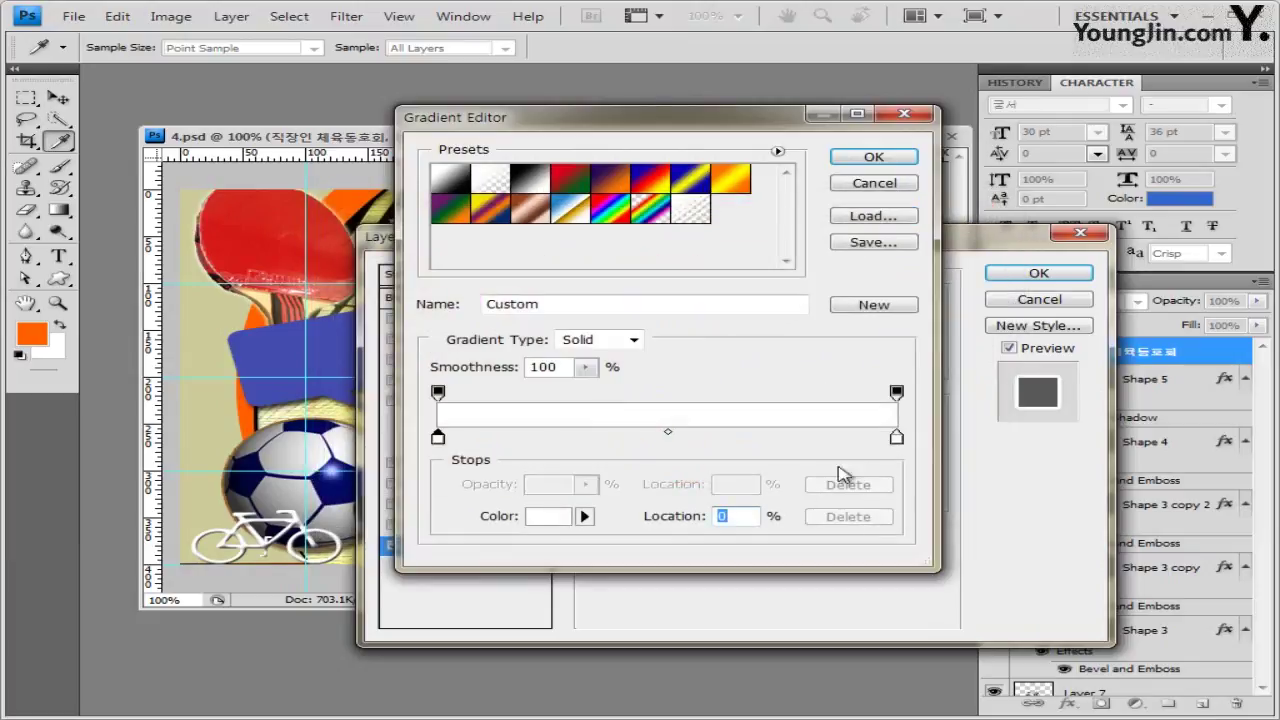
{"action": "double_click", "coordinate": [897, 437]}
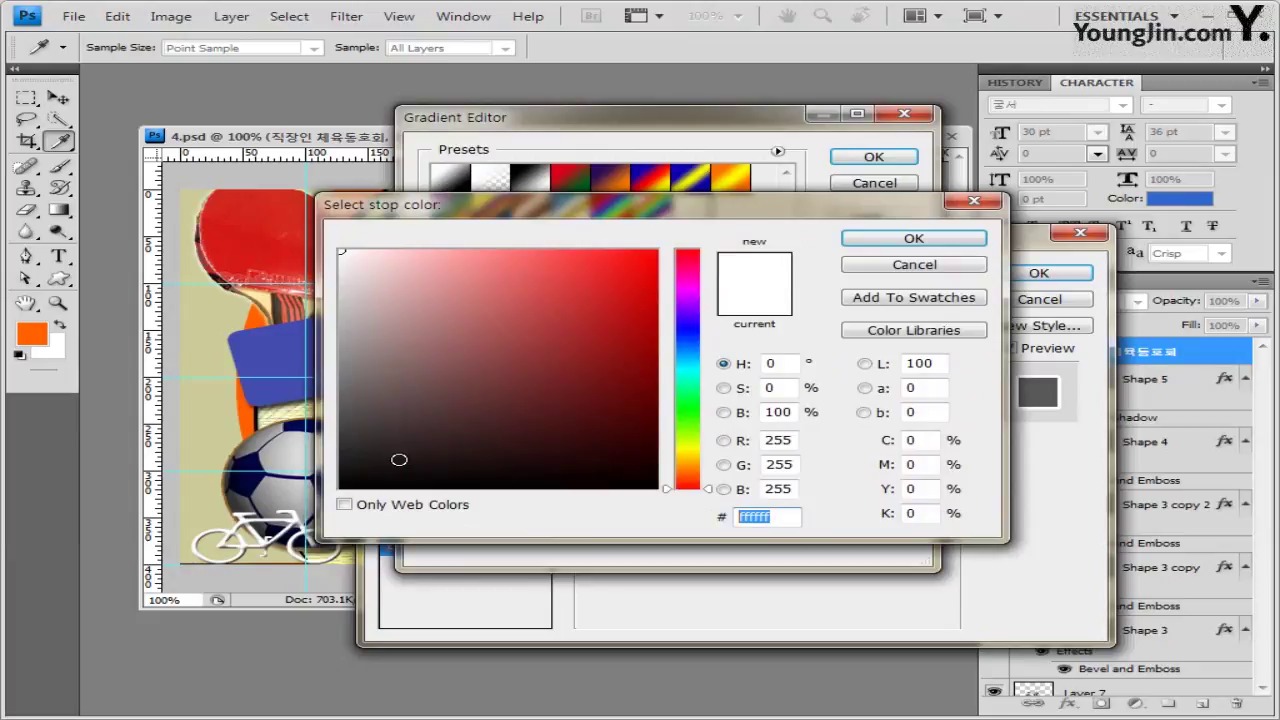
{"action": "type", "text": "fffd5c"}
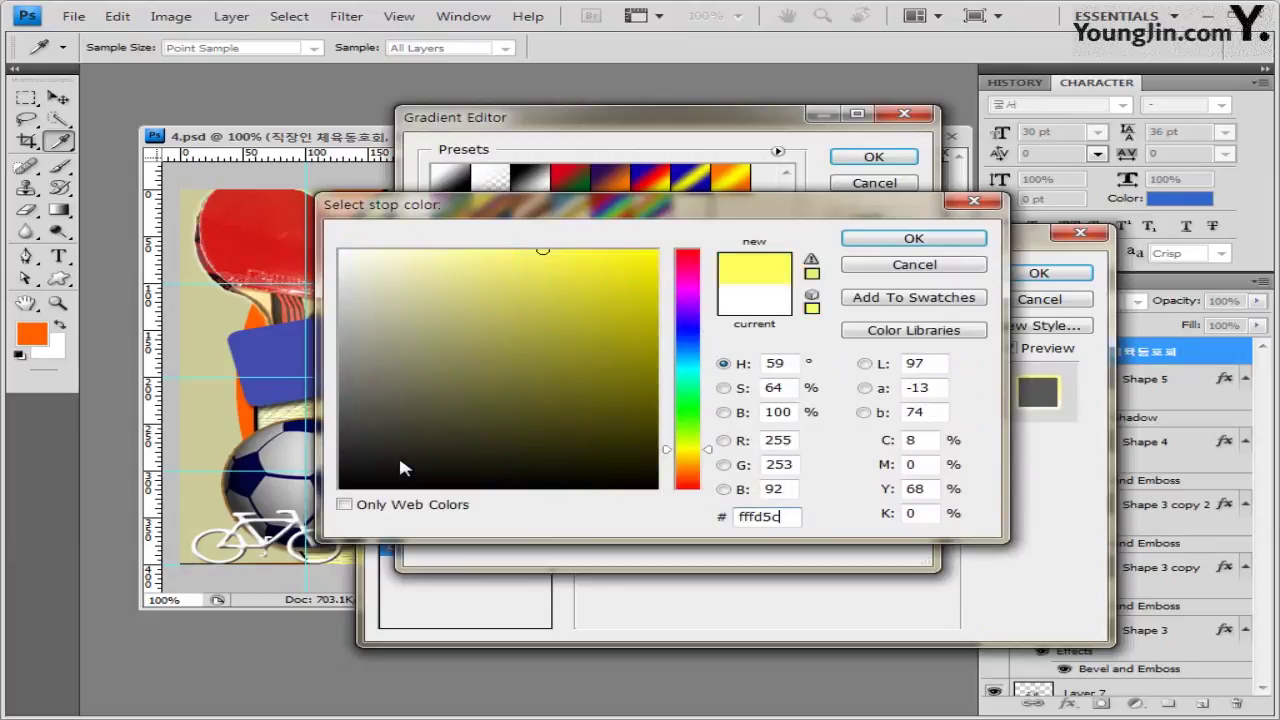
{"action": "key", "text": "Return"}
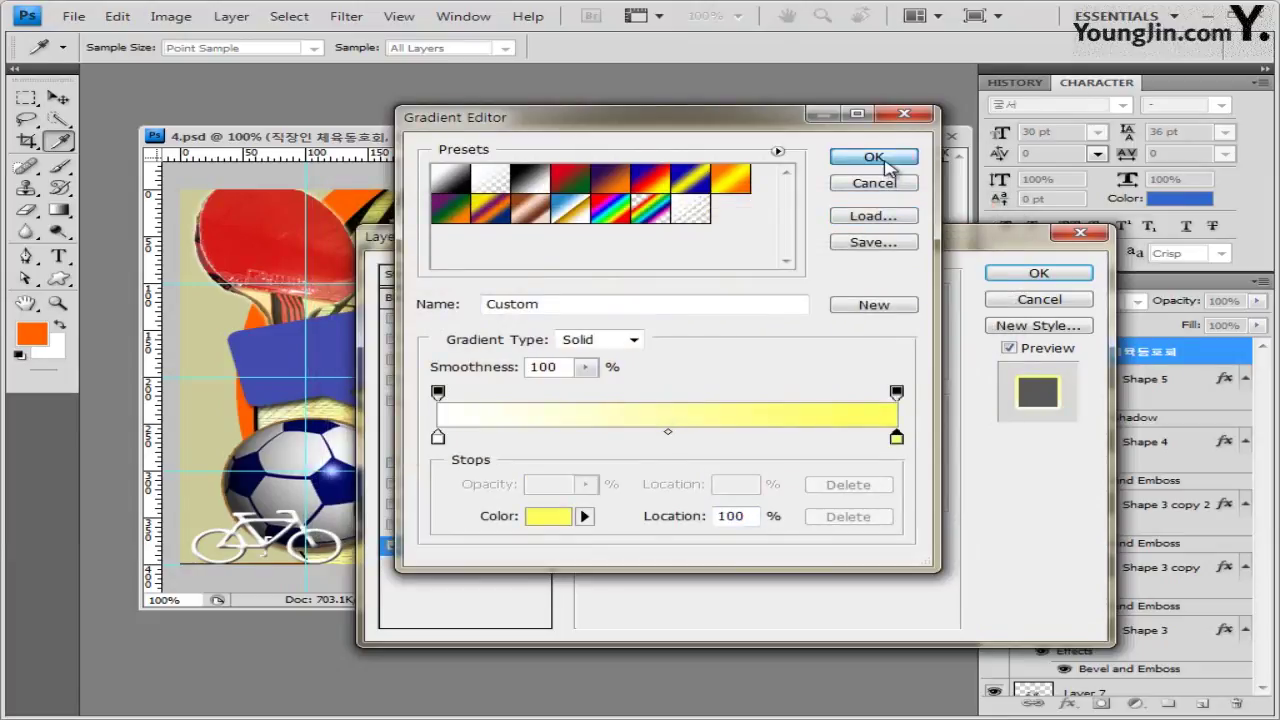
{"action": "left_click", "coordinate": [874, 158]}
Add a Drop Shadow to the title with 75% opacity, 120° angle, 5 px distance and 5 px size
{"action": "left_click_drag", "start_coordinate": [745, 244], "coordinate": [756, 229]}
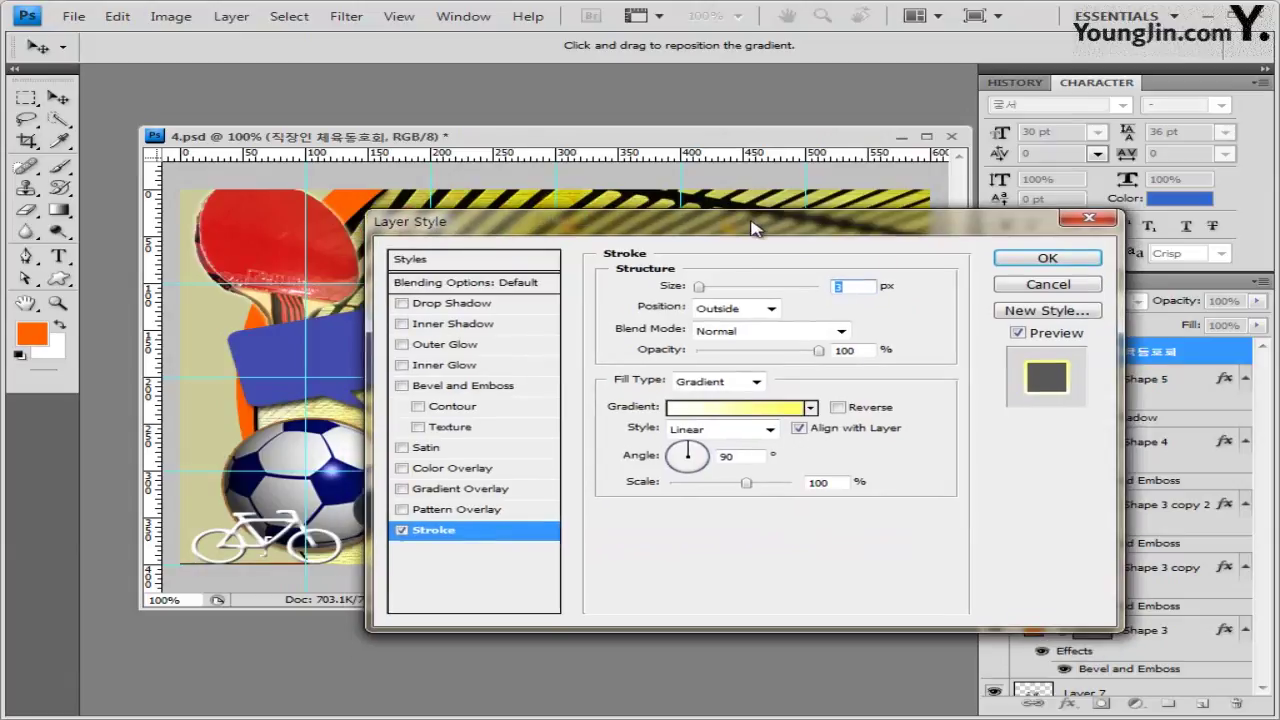
{"action": "left_click", "coordinate": [462, 303]}
{"action": "left_click_drag", "start_coordinate": [660, 230], "coordinate": [584, 358]}
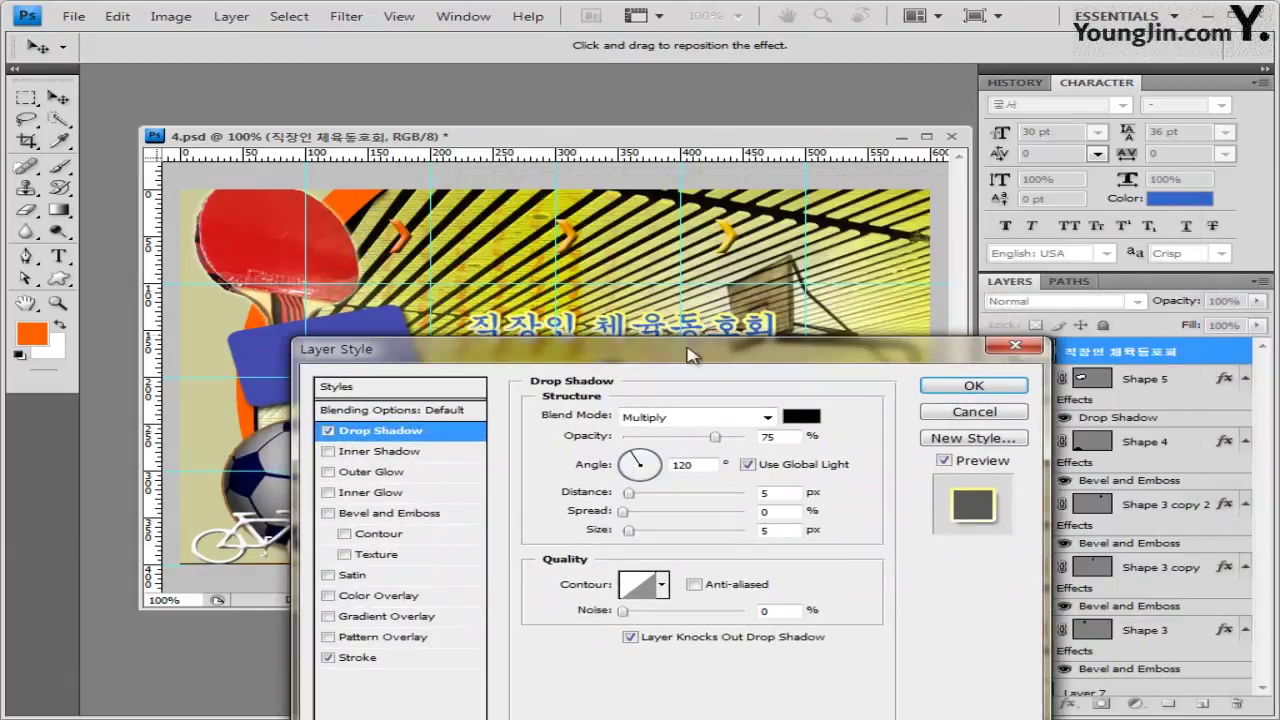
{"action": "left_click_drag", "start_coordinate": [697, 350], "coordinate": [664, 235]}
{"action": "left_click", "coordinate": [940, 269]}
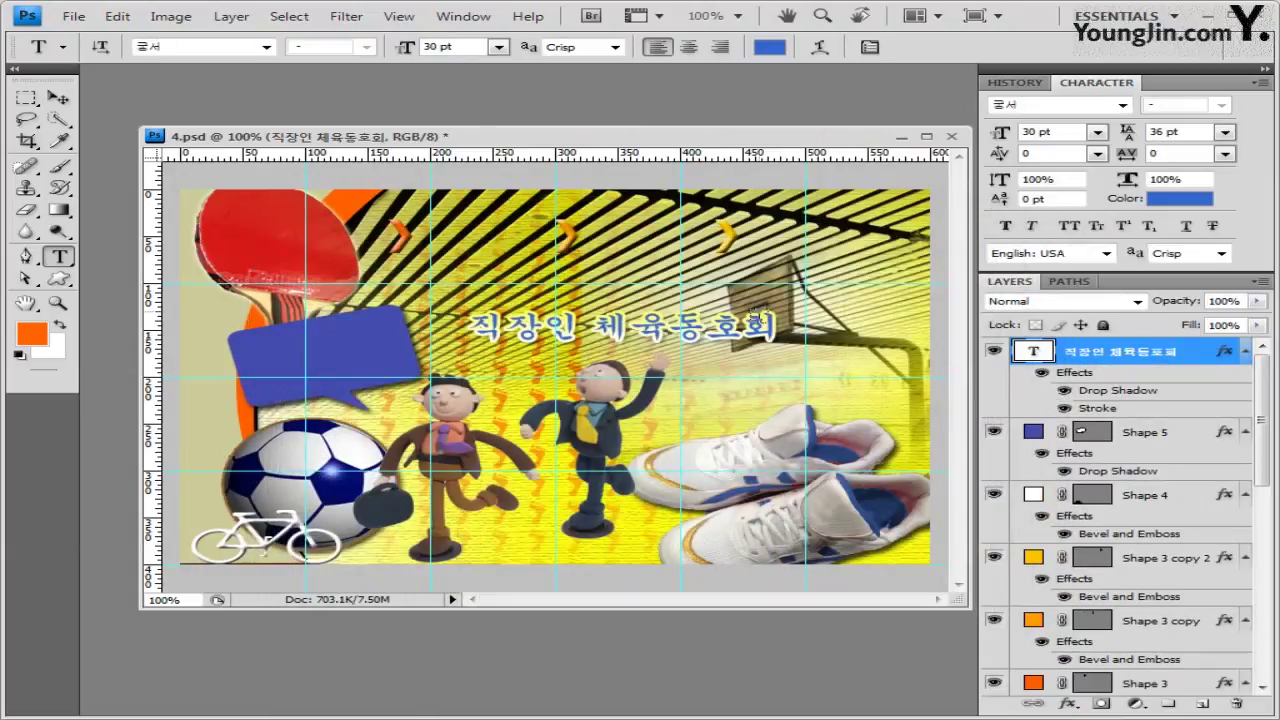
Nudge the title text slightly and warp it with a horizontal Arc style at 40% bend
{"action": "left_click", "coordinate": [58, 98]}
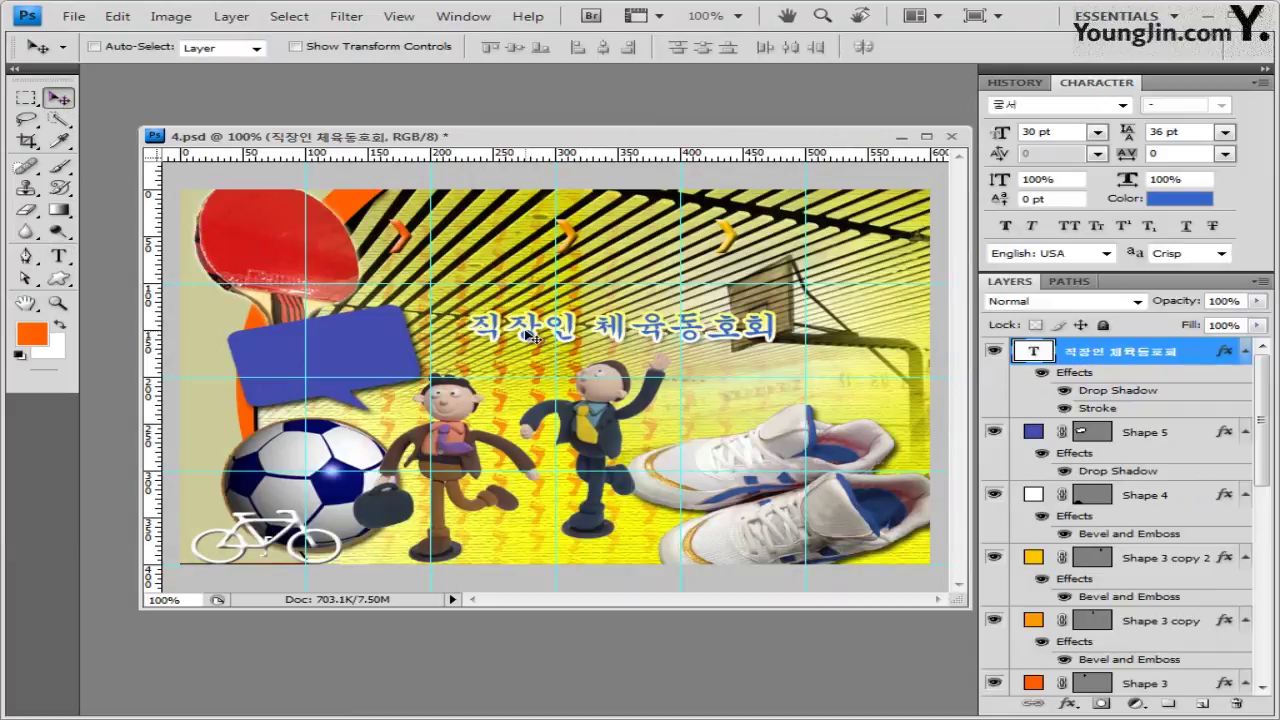
{"action": "mouse_move", "coordinate": [532, 338]}
{"action": "left_mouse_down"}
{"action": "mouse_move", "coordinate": [510, 336]}
{"action": "mouse_move", "coordinate": [531, 341]}
{"action": "left_mouse_up"}
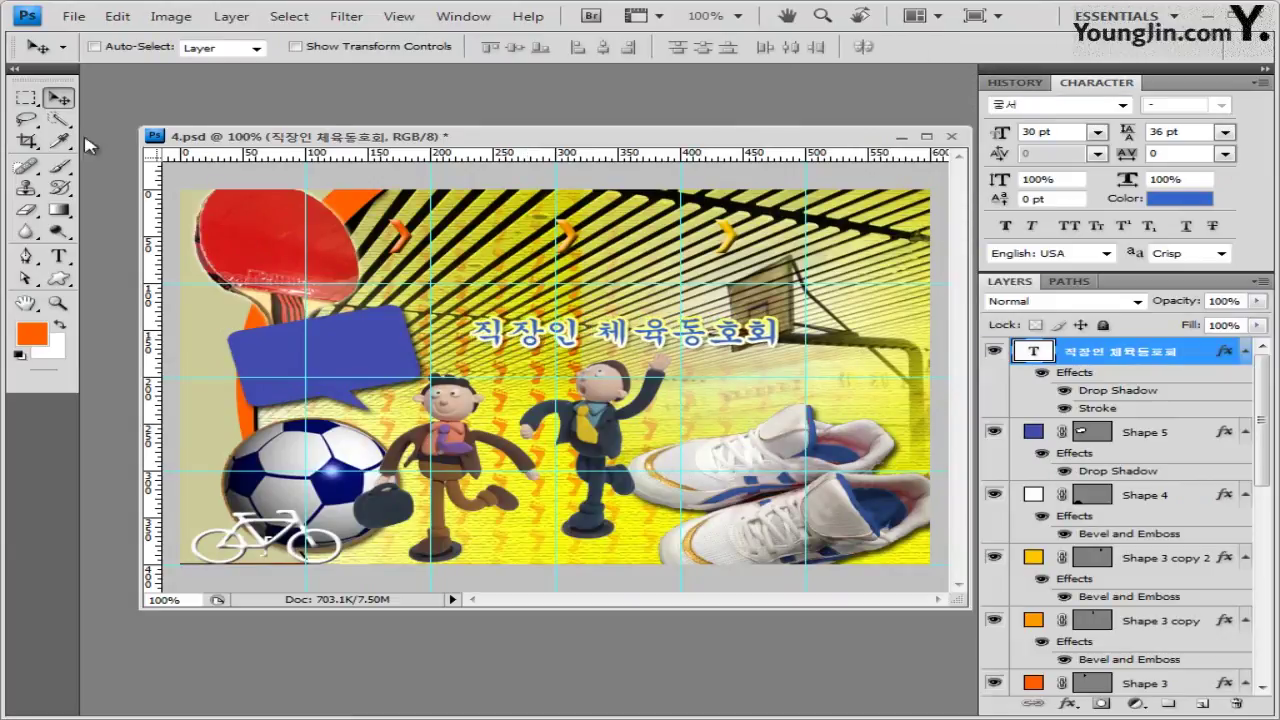
{"action": "left_click", "coordinate": [59, 256]}
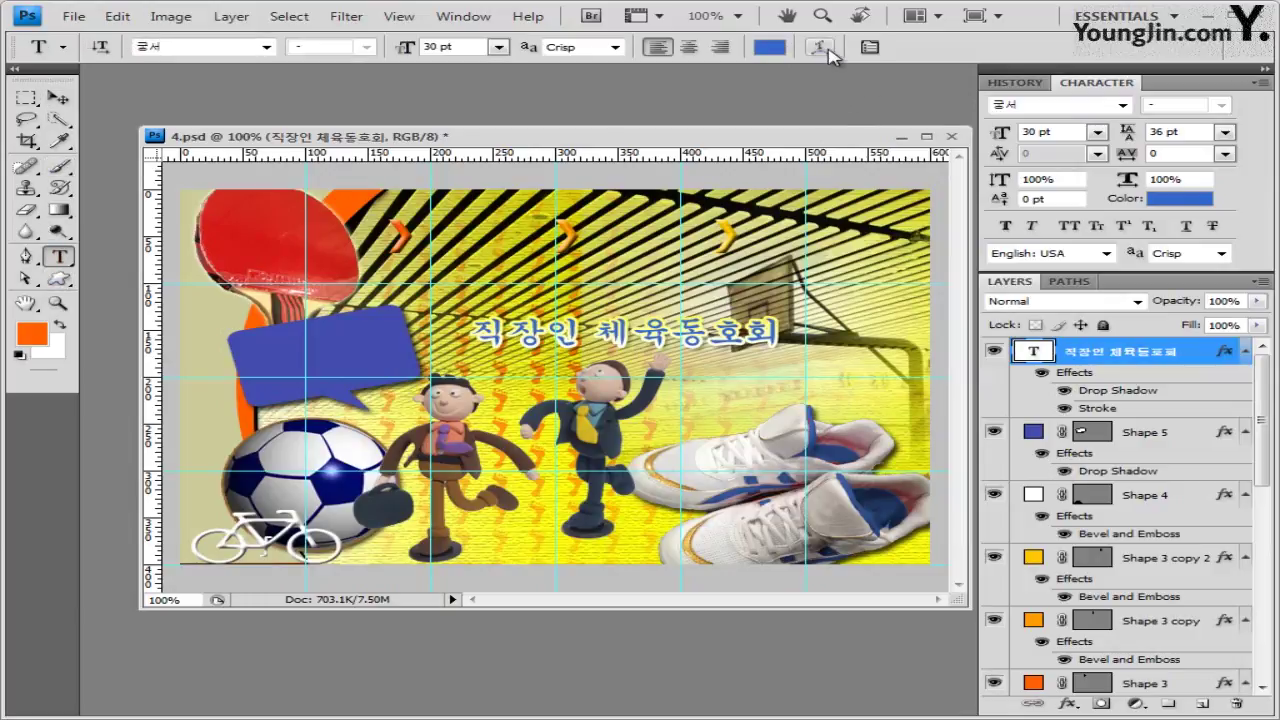
{"action": "left_click", "coordinate": [819, 47]}
{"action": "left_click", "coordinate": [889, 226]}
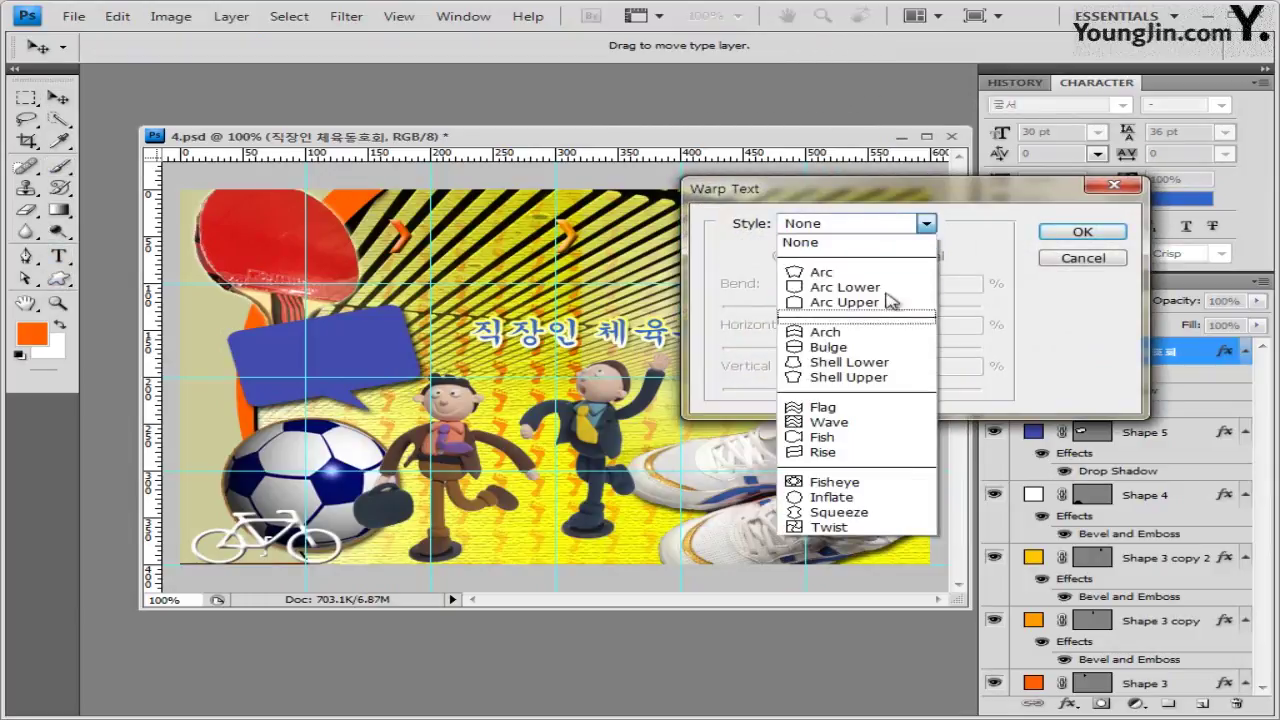
{"action": "left_click", "coordinate": [887, 272]}
{"action": "left_click_drag", "start_coordinate": [880, 197], "coordinate": [897, 198]}
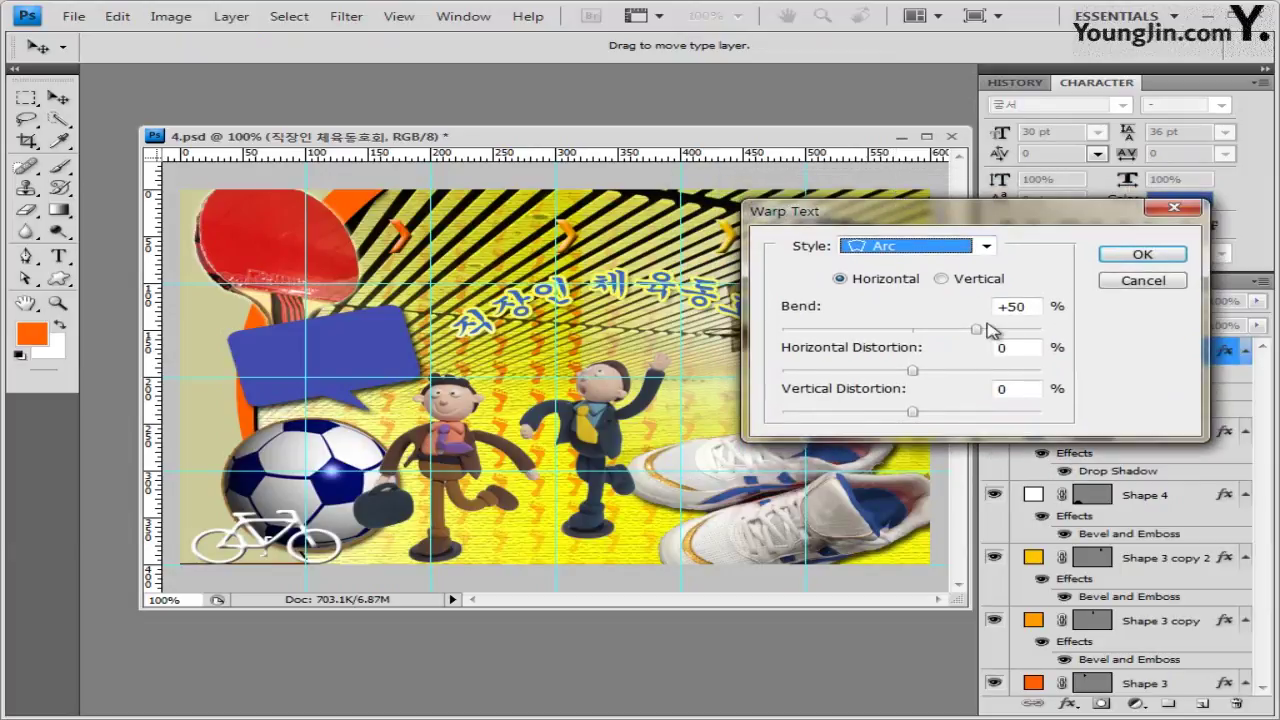
{"action": "left_click", "coordinate": [1037, 306]}
{"action": "type", "text": "40"}
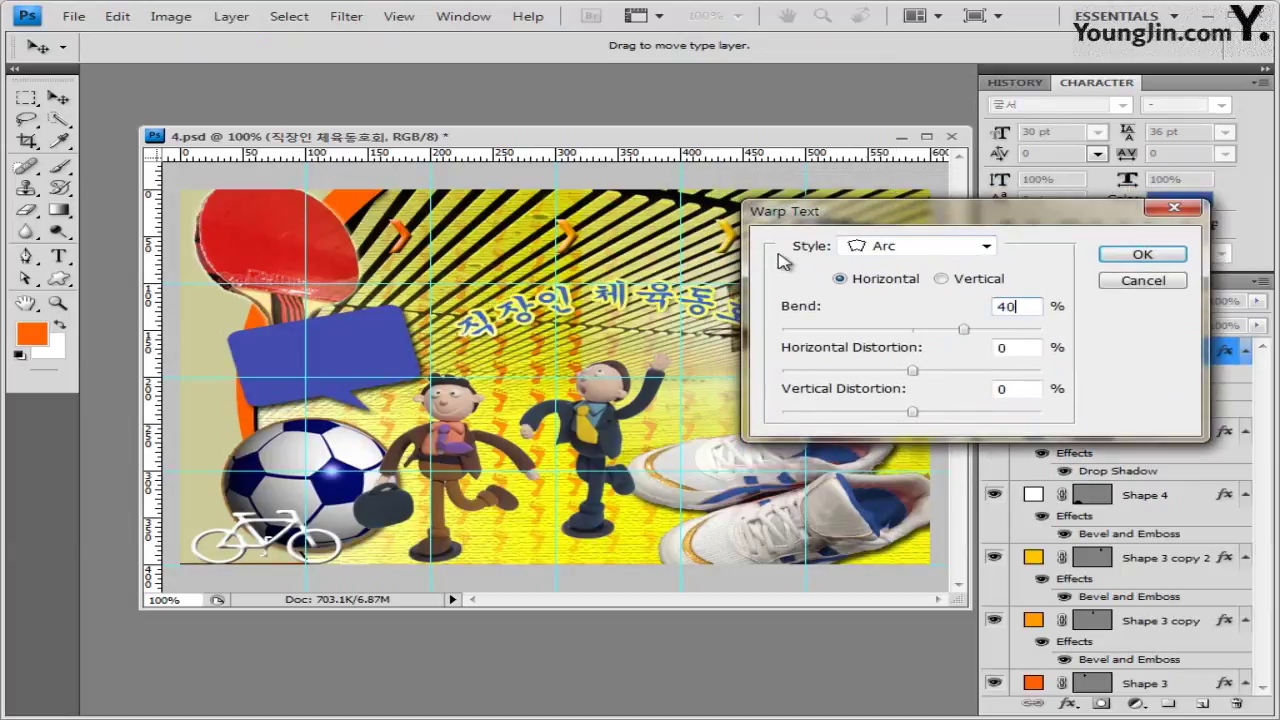
{"action": "left_click", "coordinate": [1138, 255]}
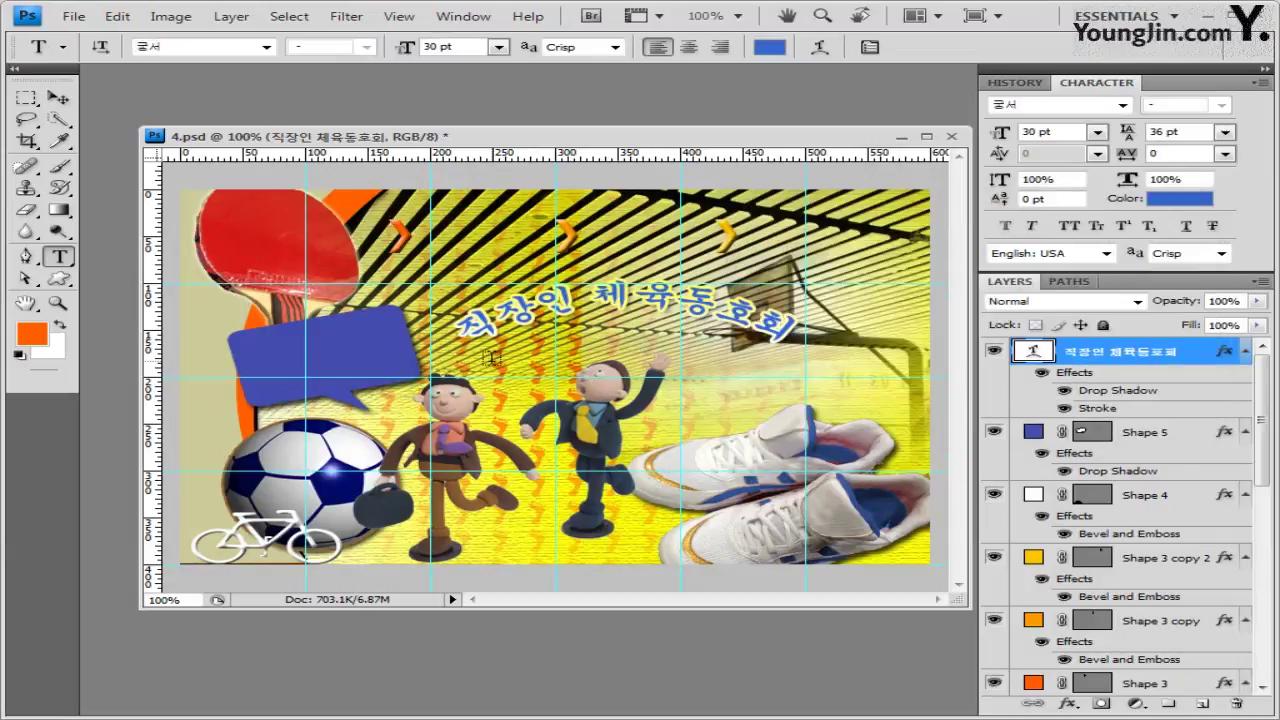
{"action": "left_click", "coordinate": [58, 99]}
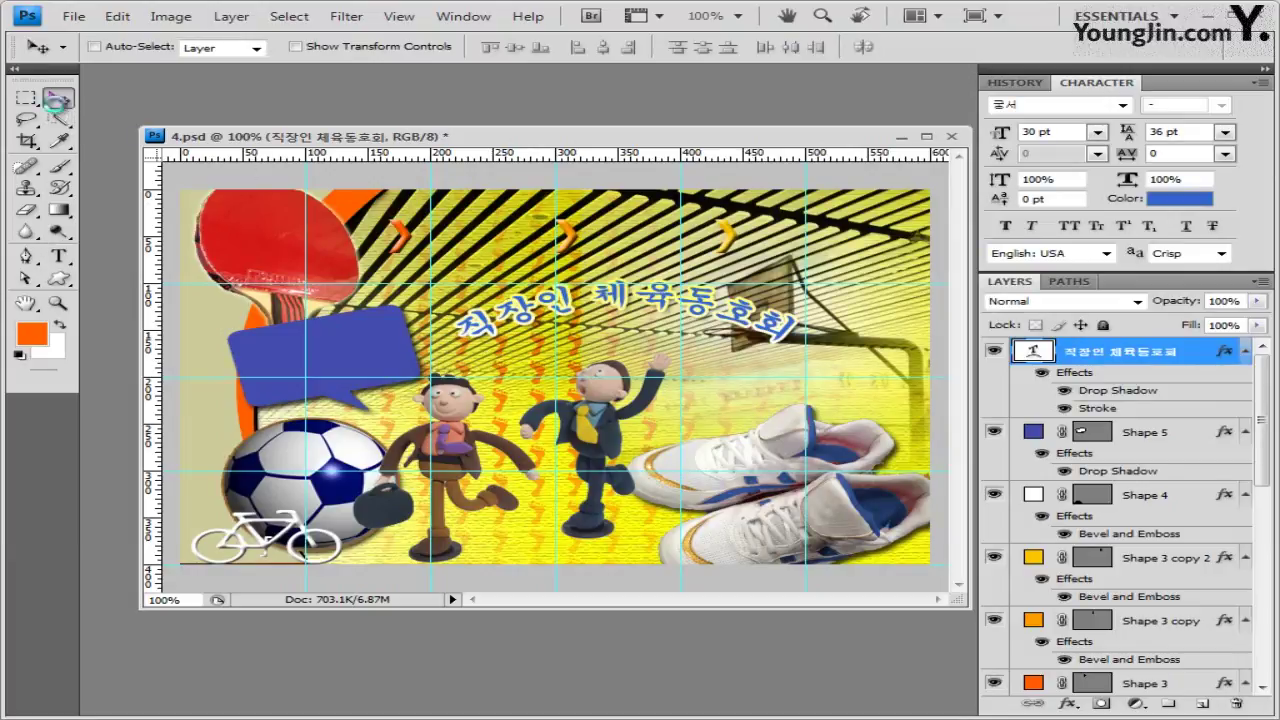
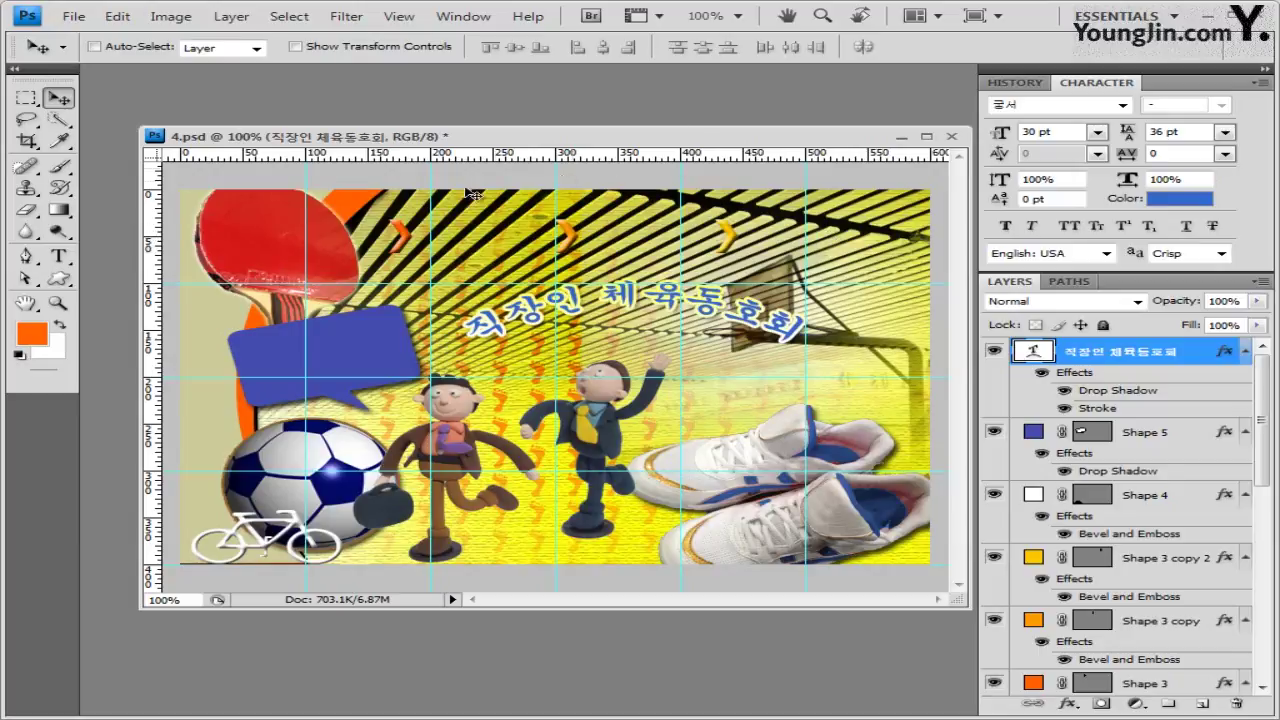
Add the text 동호회소개 at 18 pt in #ff0e00 beside the first arrow shape
{"action": "left_click", "coordinate": [59, 256]}
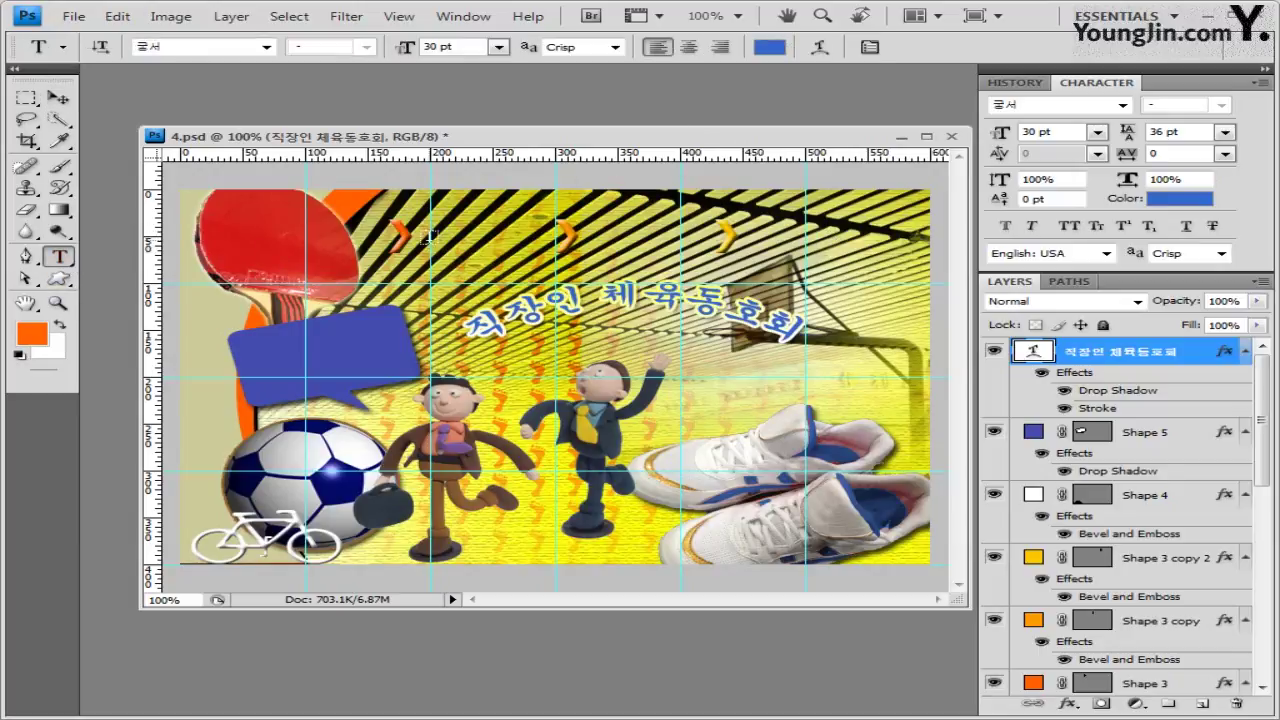
{"action": "left_click", "coordinate": [428, 240]}
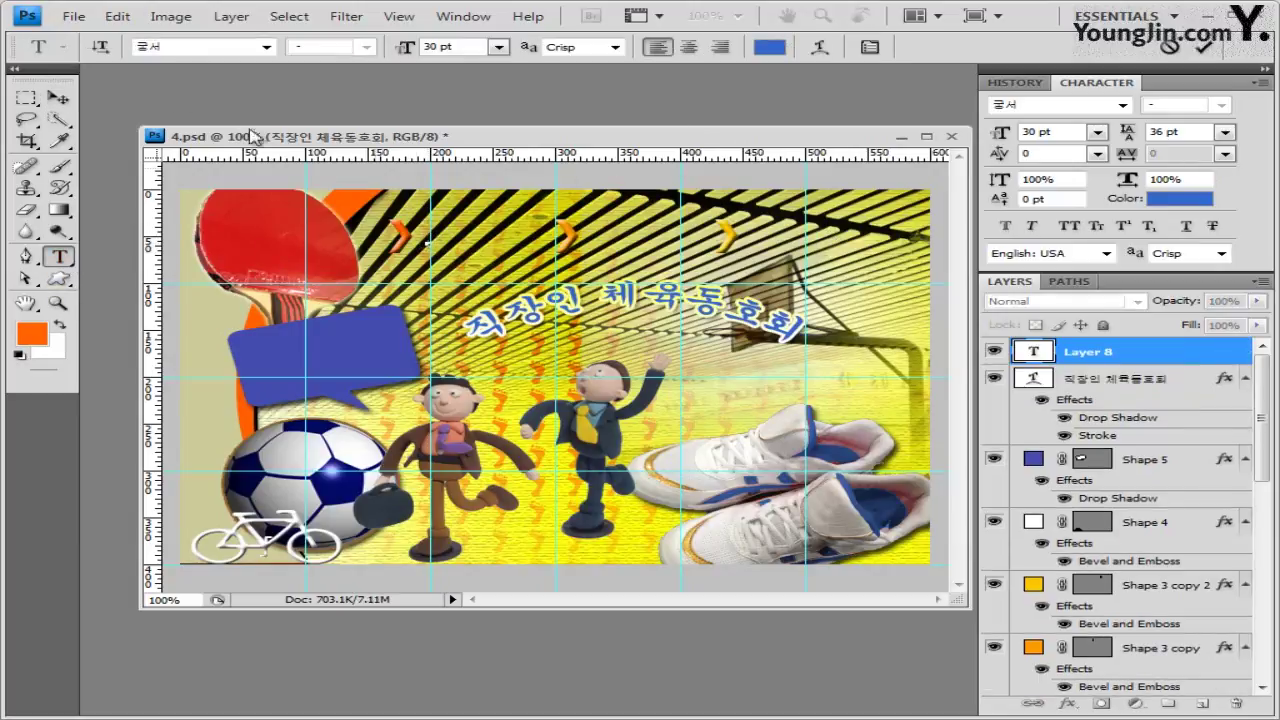
{"action": "left_click", "coordinate": [440, 47]}
{"action": "type", "text": "18"}
{"action": "left_click", "coordinate": [776, 58]}
{"action": "key", "text": "BackSpace"}
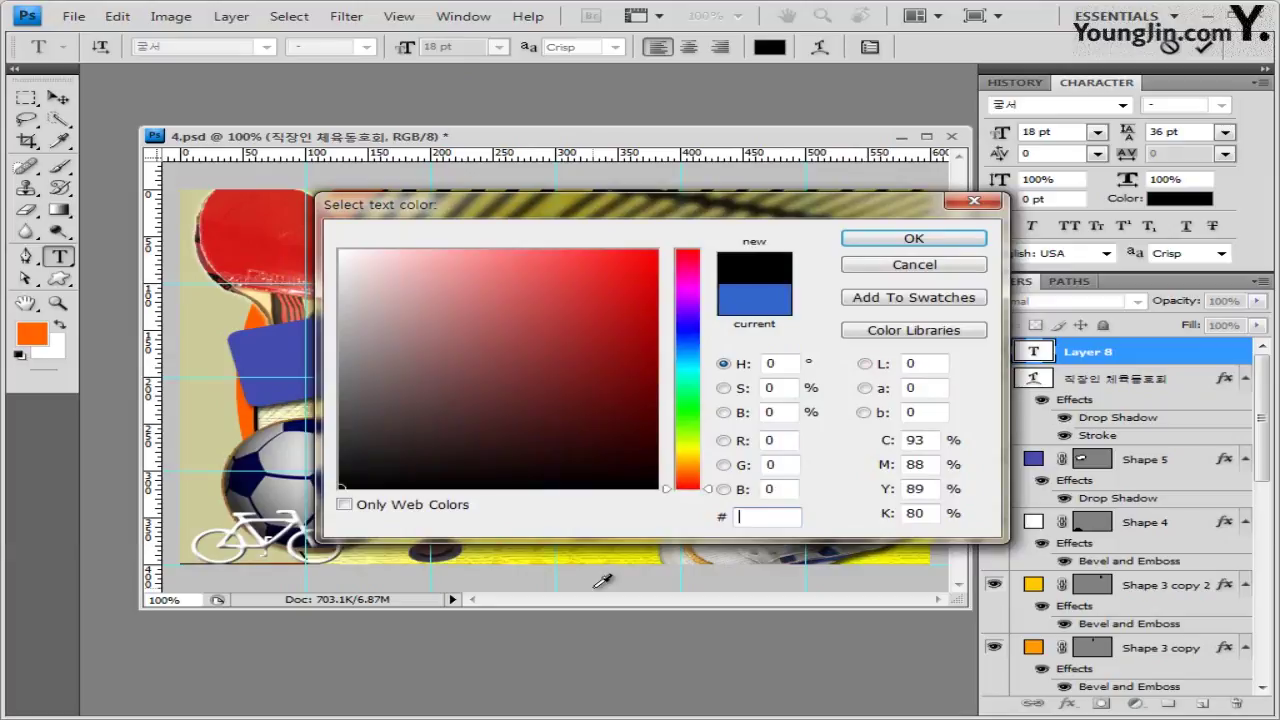
{"action": "type", "text": "ff0e00"}
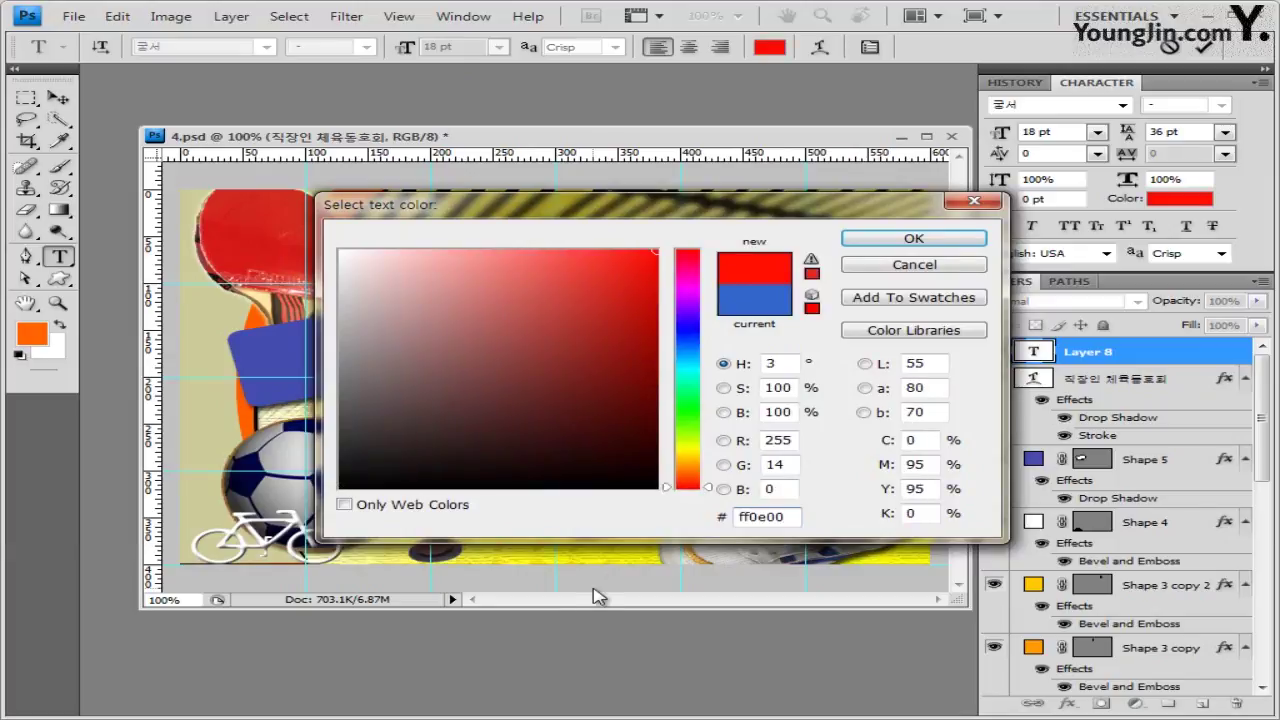
{"action": "left_click", "coordinate": [940, 238]}
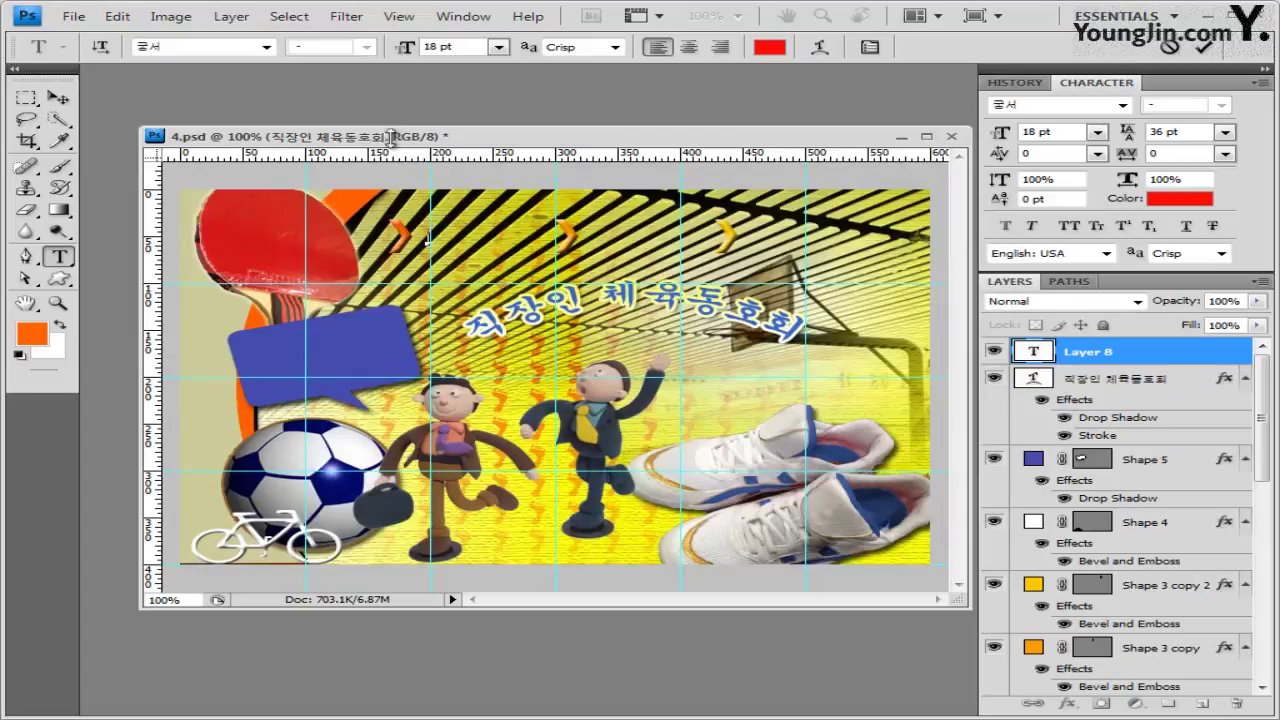
{"action": "type", "text": "동호회소개"}
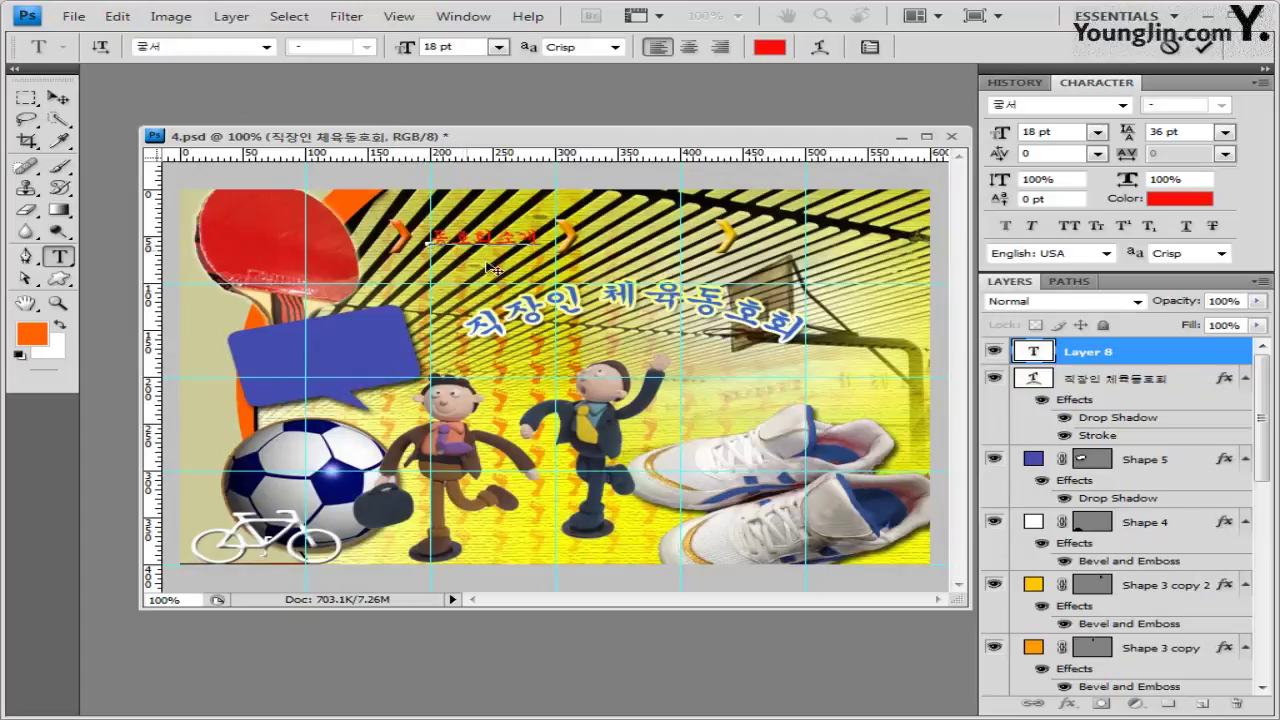
{"action": "key", "text": "ctrl+Return"}
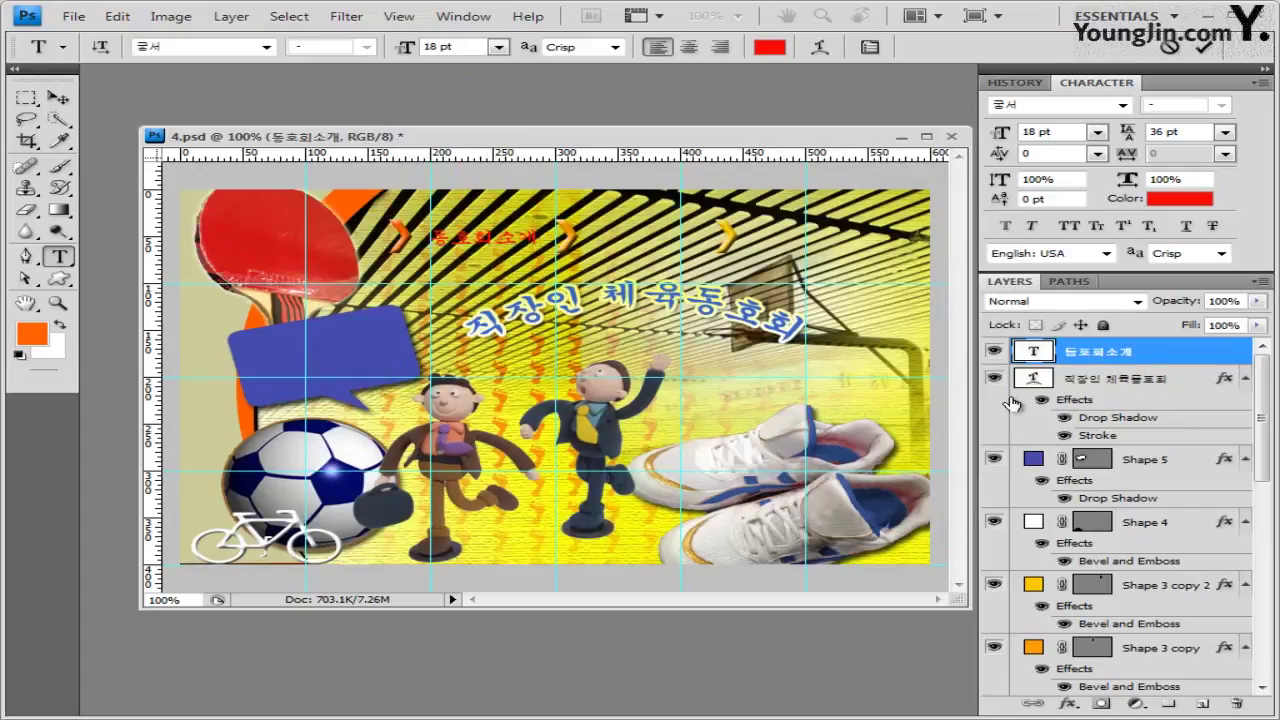
Give the 동호회소개 text a Drop Shadow and a 2 px outside Stroke in #eaff00
{"action": "left_click", "coordinate": [1071, 703]}
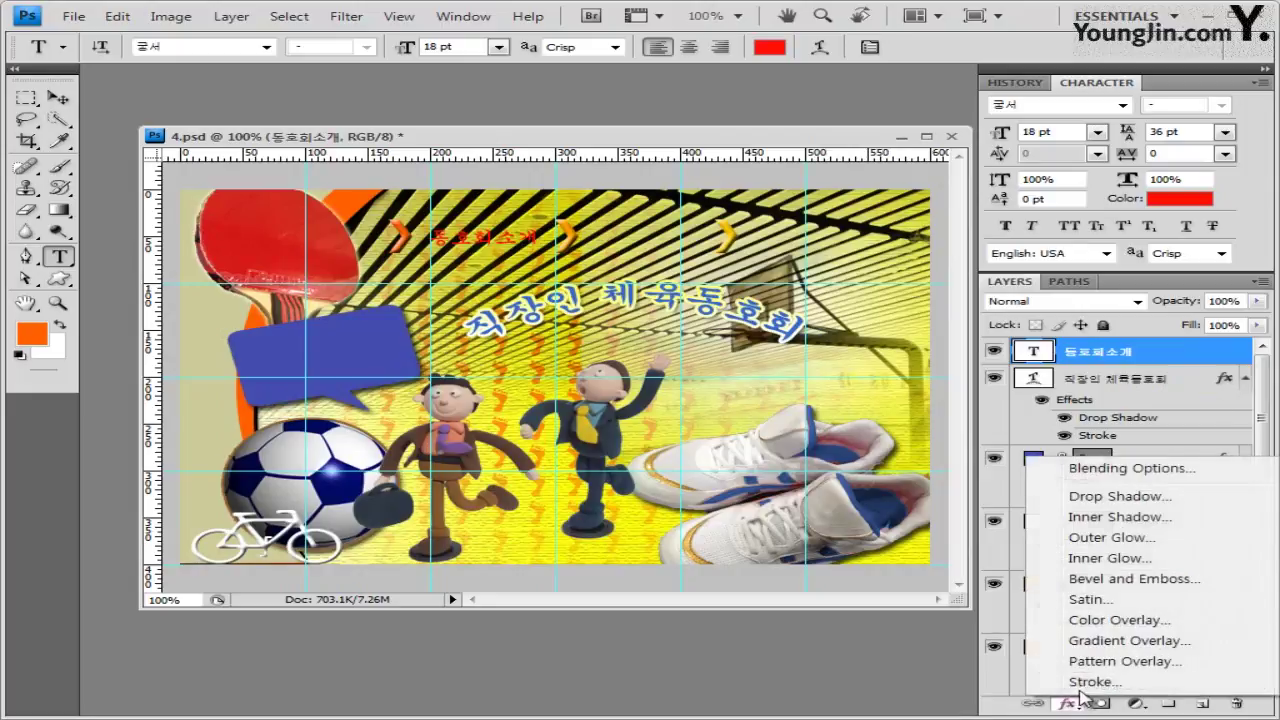
{"action": "left_click", "coordinate": [1141, 500]}
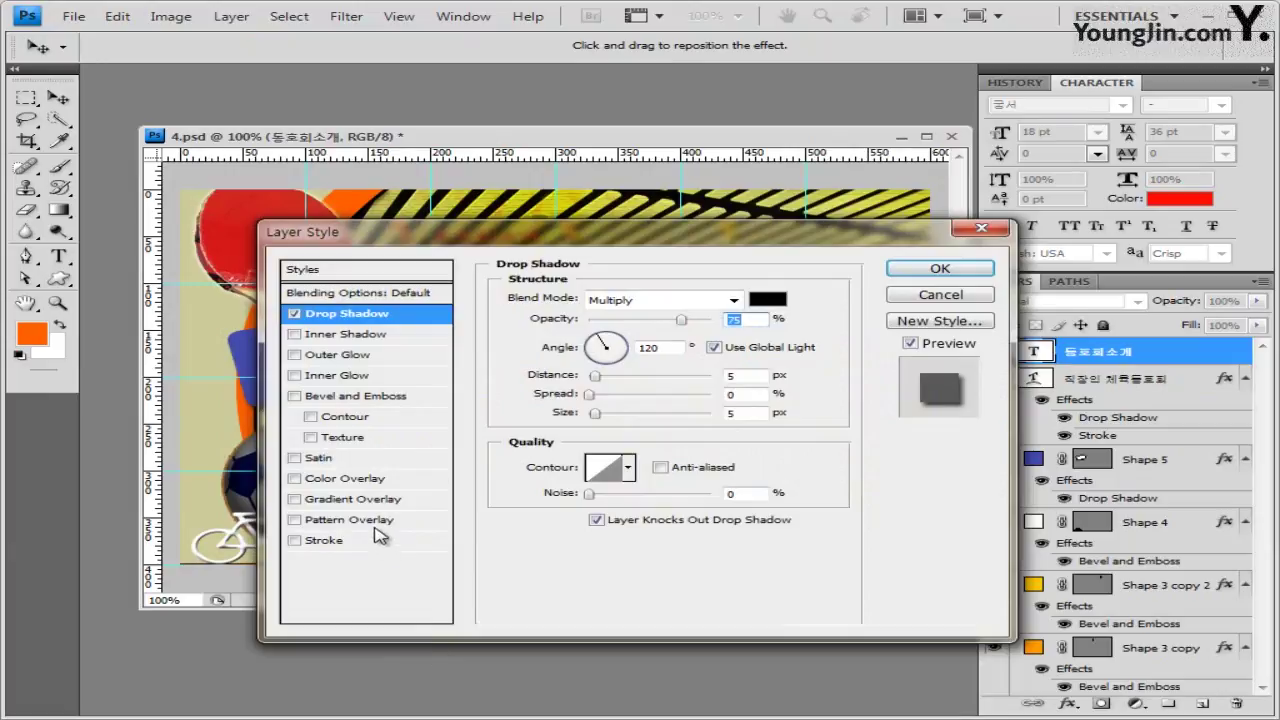
{"action": "left_click", "coordinate": [341, 541]}
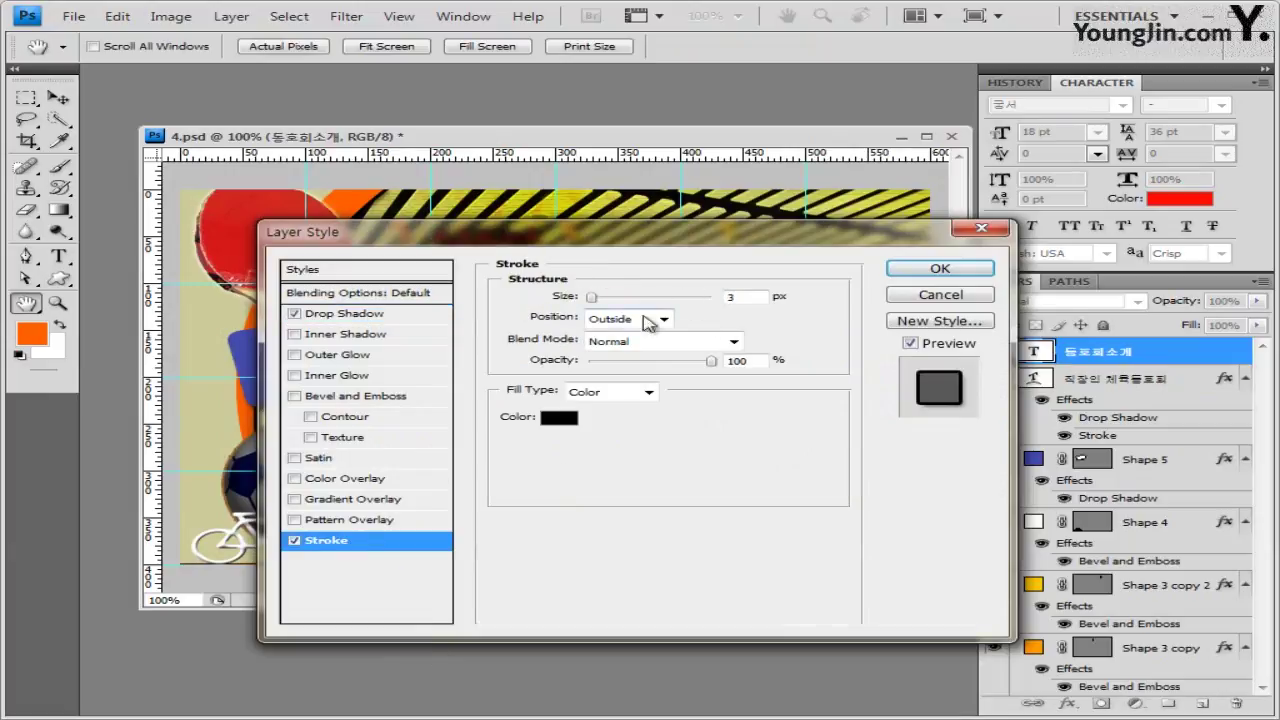
{"action": "left_click_drag", "start_coordinate": [765, 297], "coordinate": [695, 300]}
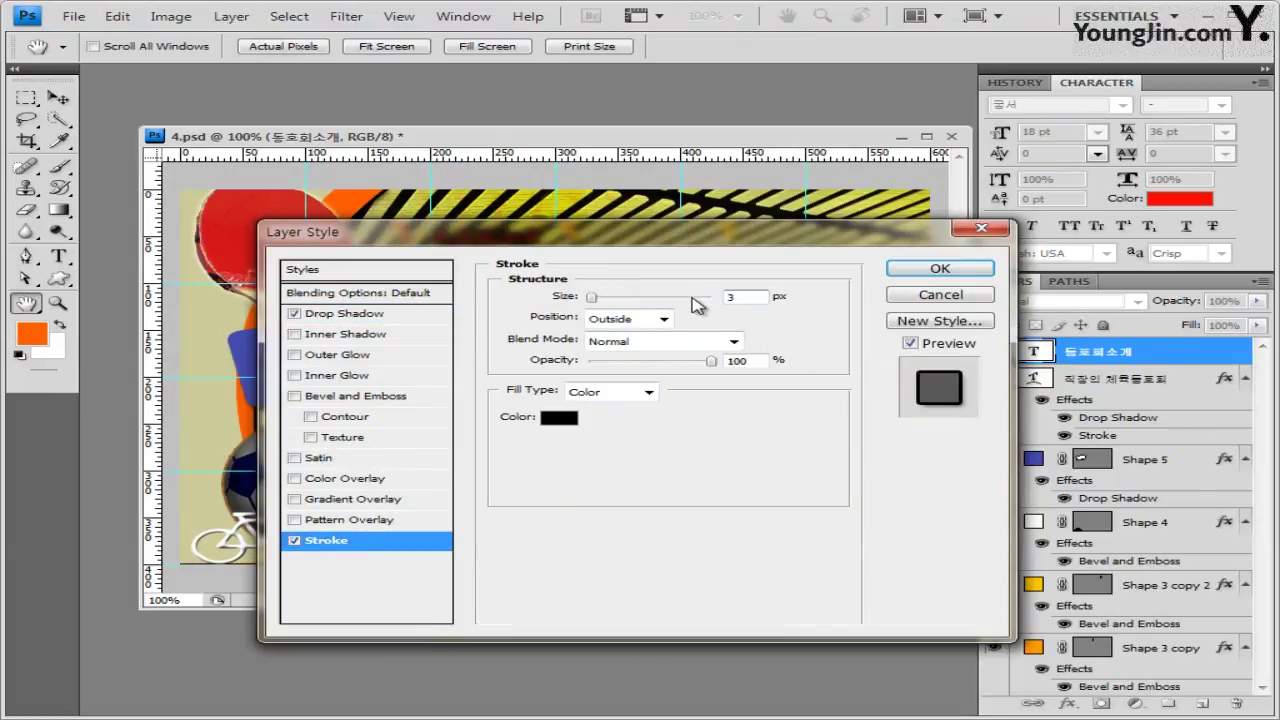
{"action": "type", "text": "2"}
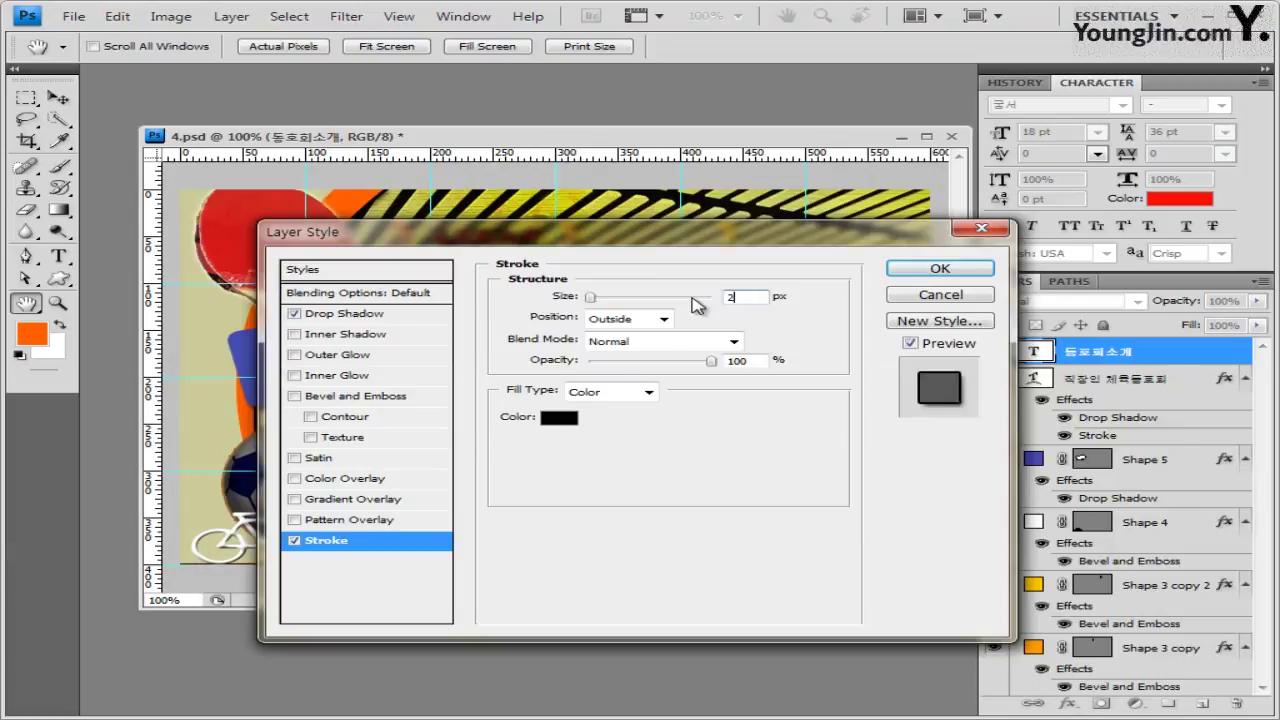
{"action": "left_click", "coordinate": [562, 421]}
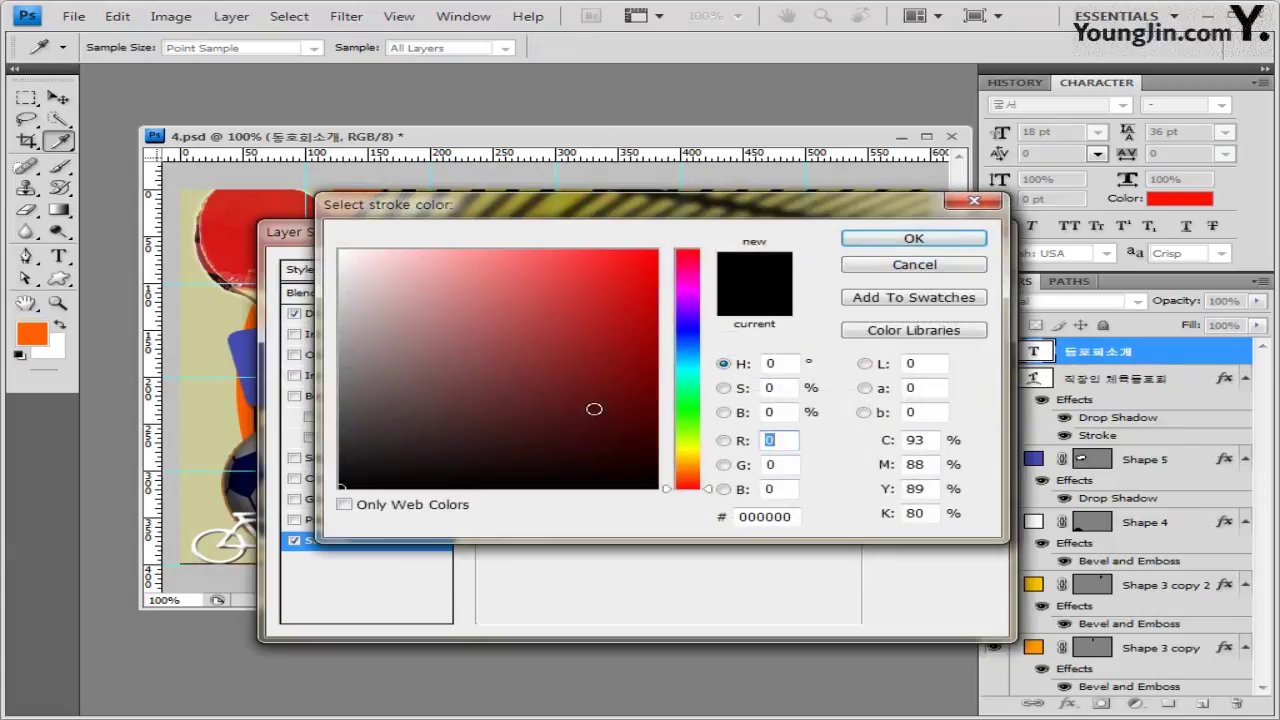
{"action": "left_click_drag", "start_coordinate": [800, 518], "coordinate": [608, 517]}
{"action": "type", "text": "eaff00"}
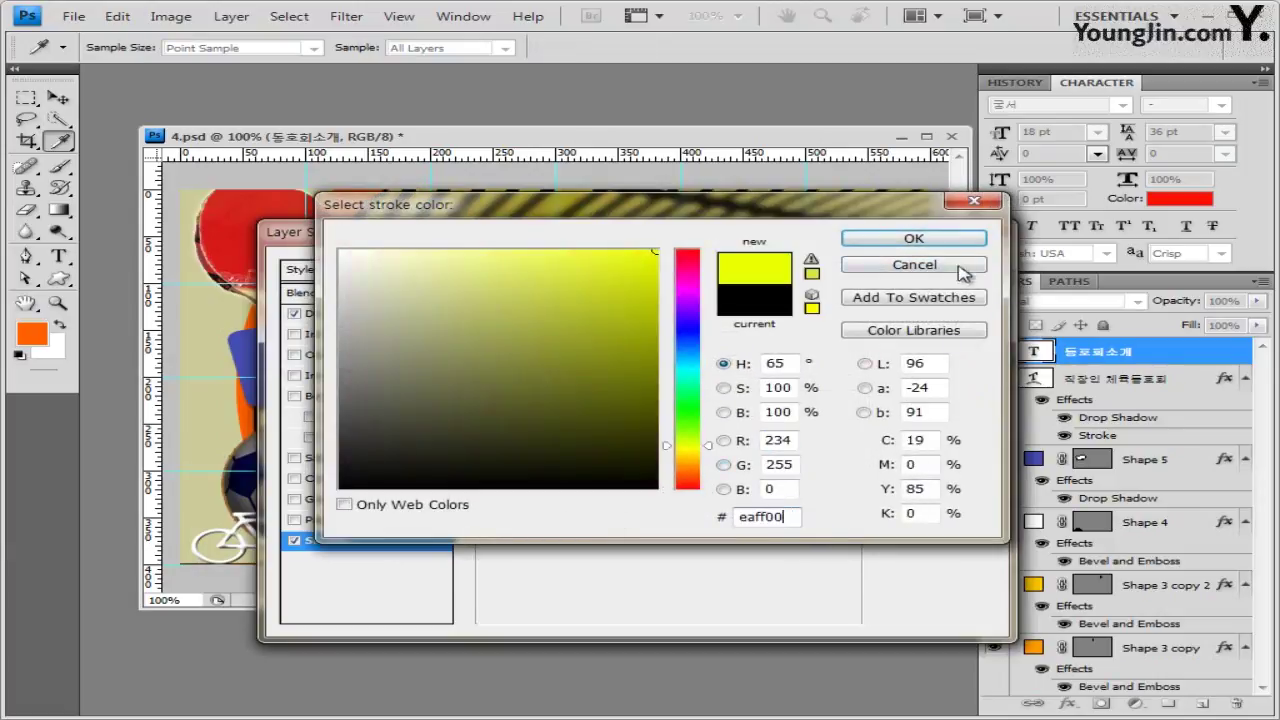
{"action": "left_click", "coordinate": [875, 242]}
{"action": "left_click", "coordinate": [960, 272]}
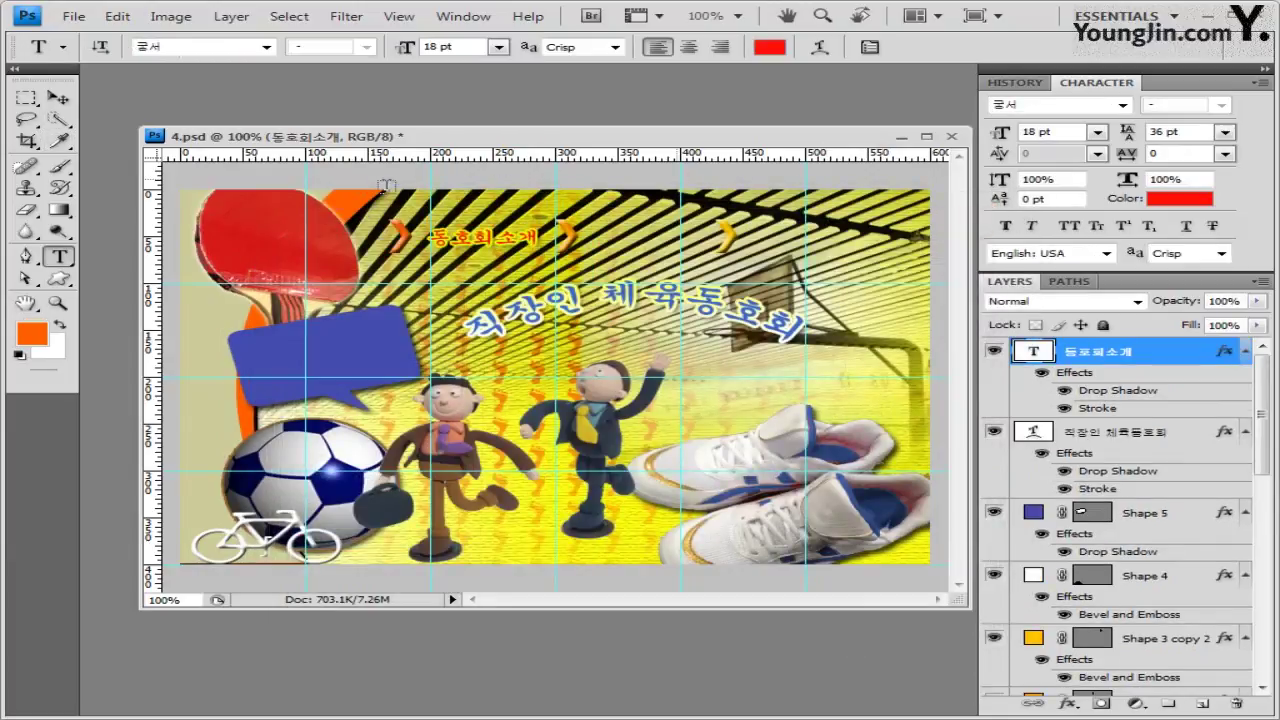
Duplicate the 동호회소개 label beside the second and third arrows for the labels 종목안내 and 게시판
{"action": "left_click", "coordinate": [59, 98]}
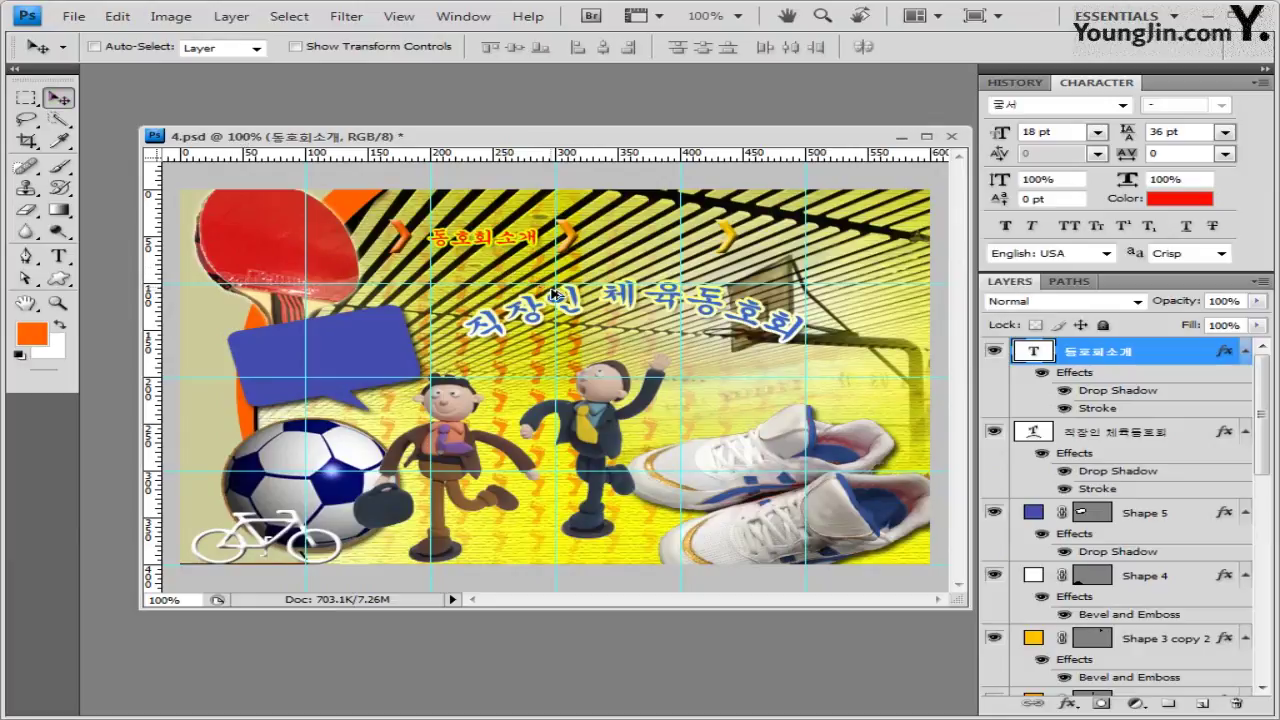
{"action": "left_click_drag", "start_coordinate": [491, 244], "coordinate": [653, 243]}
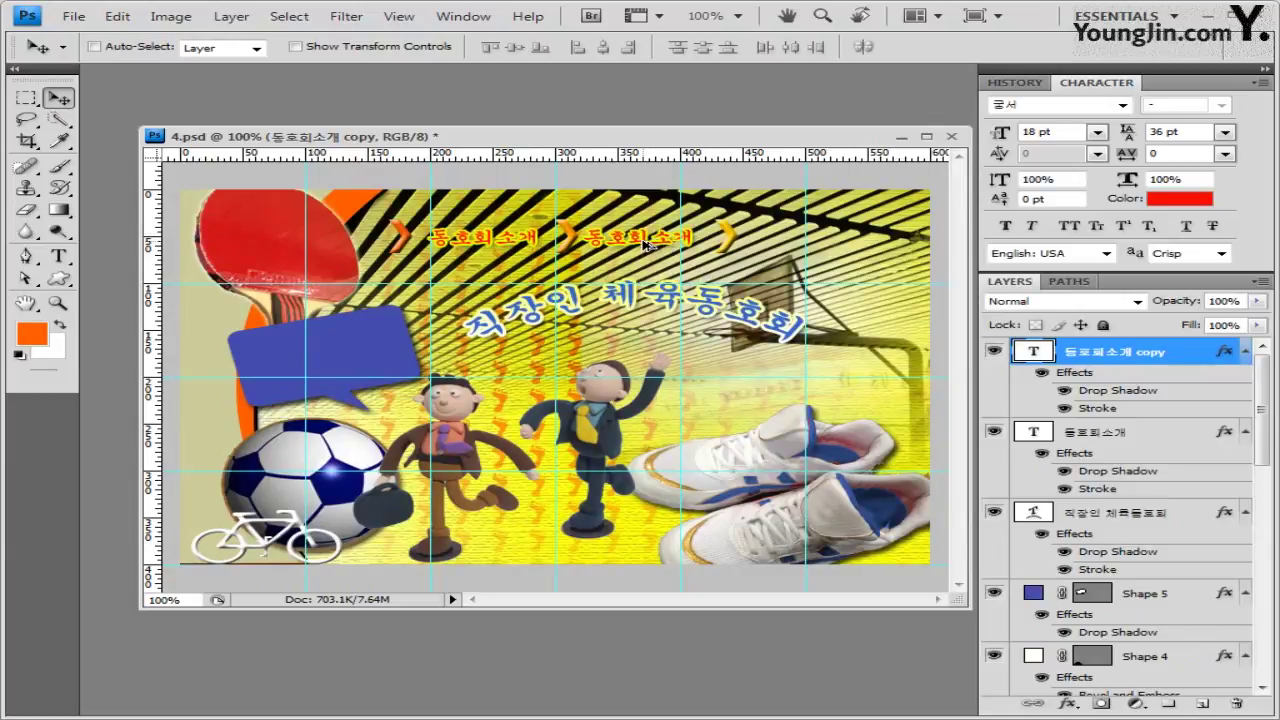
{"action": "left_click_drag", "start_coordinate": [645, 243], "coordinate": [808, 230]}
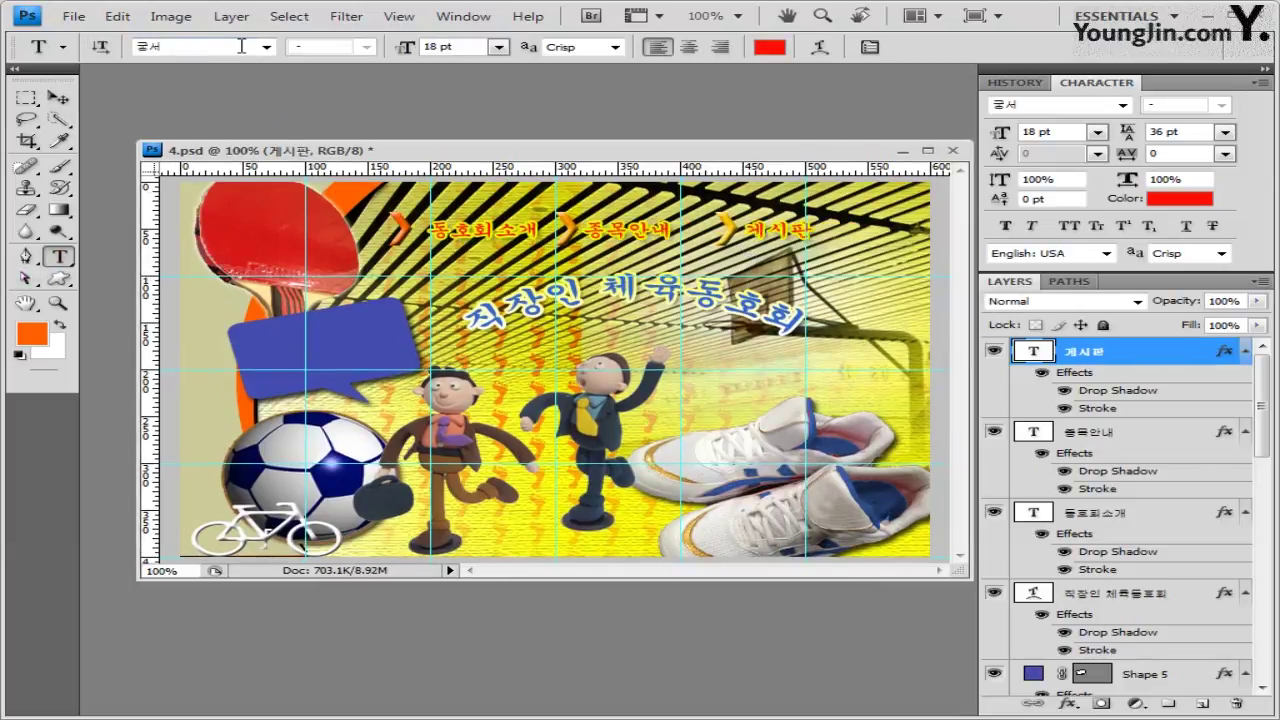
Add the text 내게 맞는 운동은? at 15 pt in #ff0000 just above the sports shoes
{"action": "left_click", "coordinate": [719, 395]}
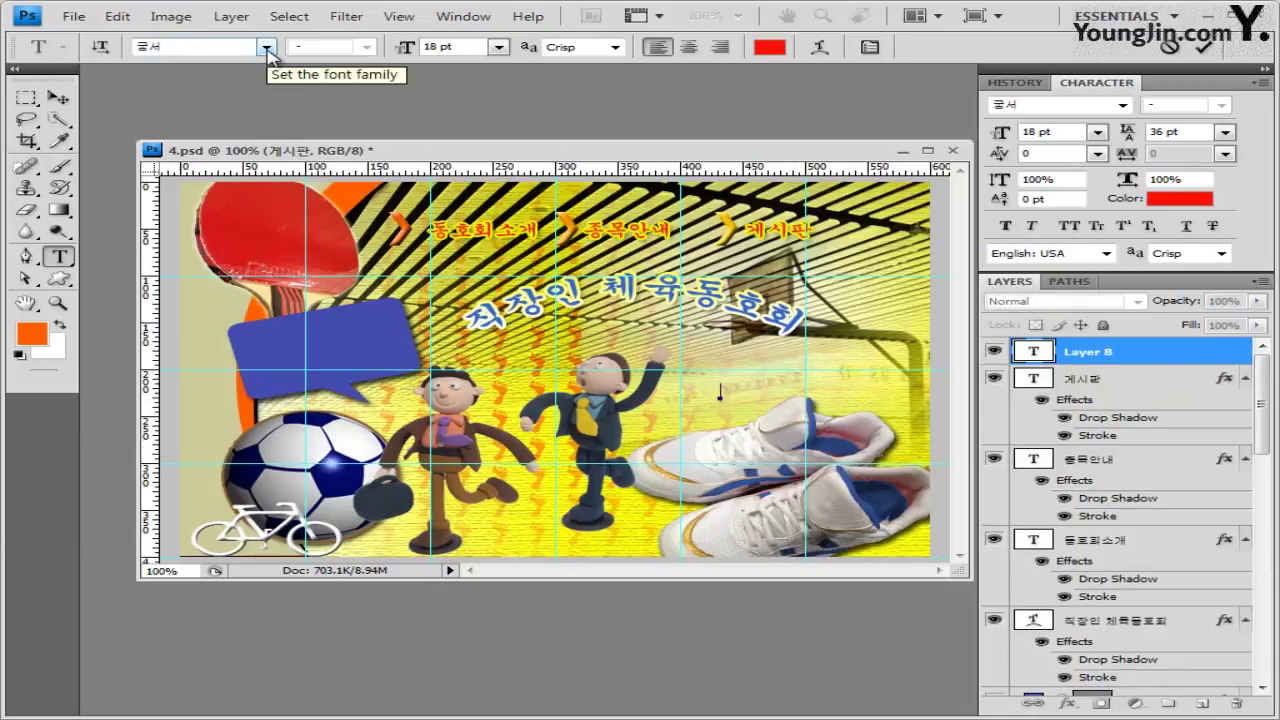
{"action": "left_click", "coordinate": [440, 47]}
{"action": "type", "text": "1"}
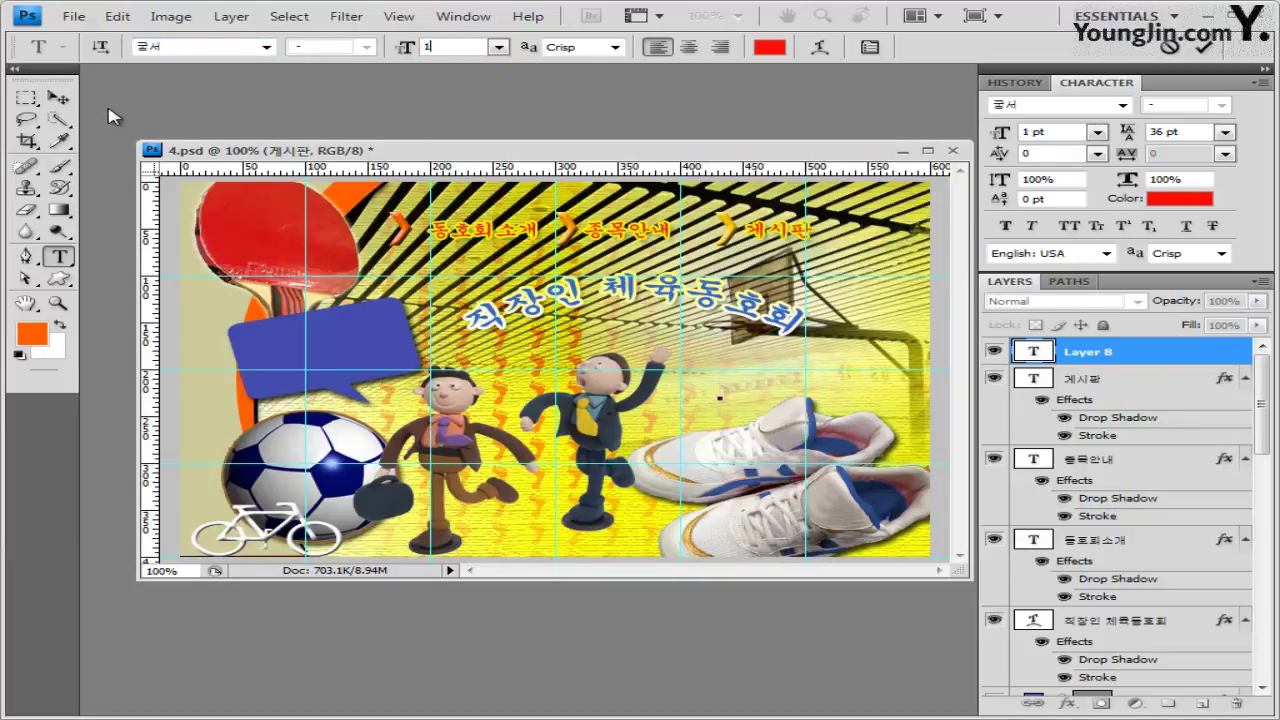
{"action": "left_click", "coordinate": [769, 47]}
{"action": "double_click", "coordinate": [771, 517]}
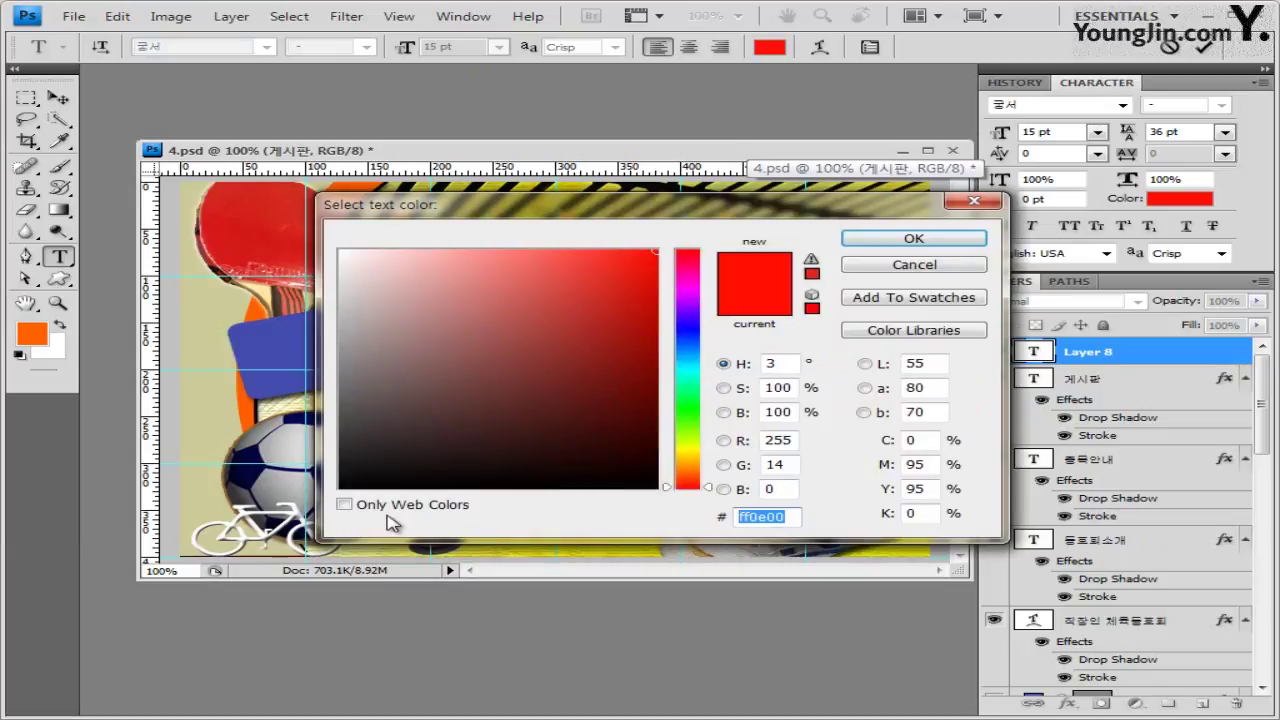
{"action": "type", "text": "ff0000"}
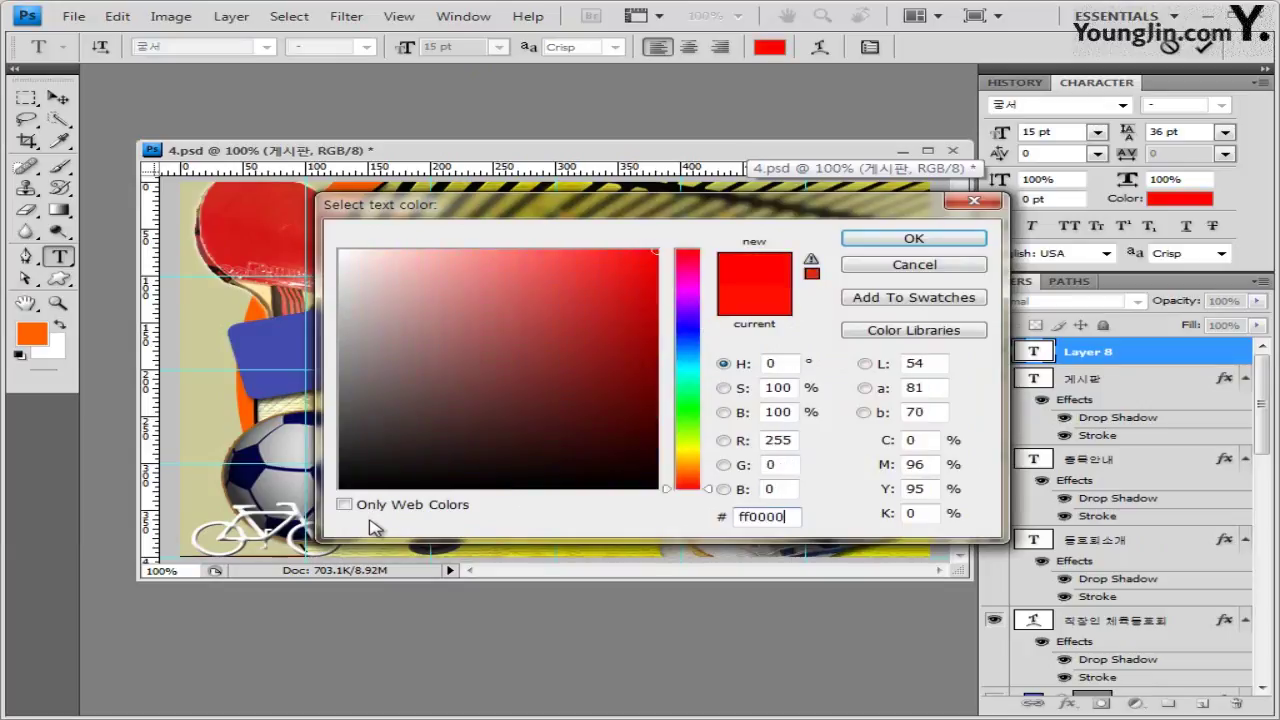
{"action": "key", "text": "Return"}
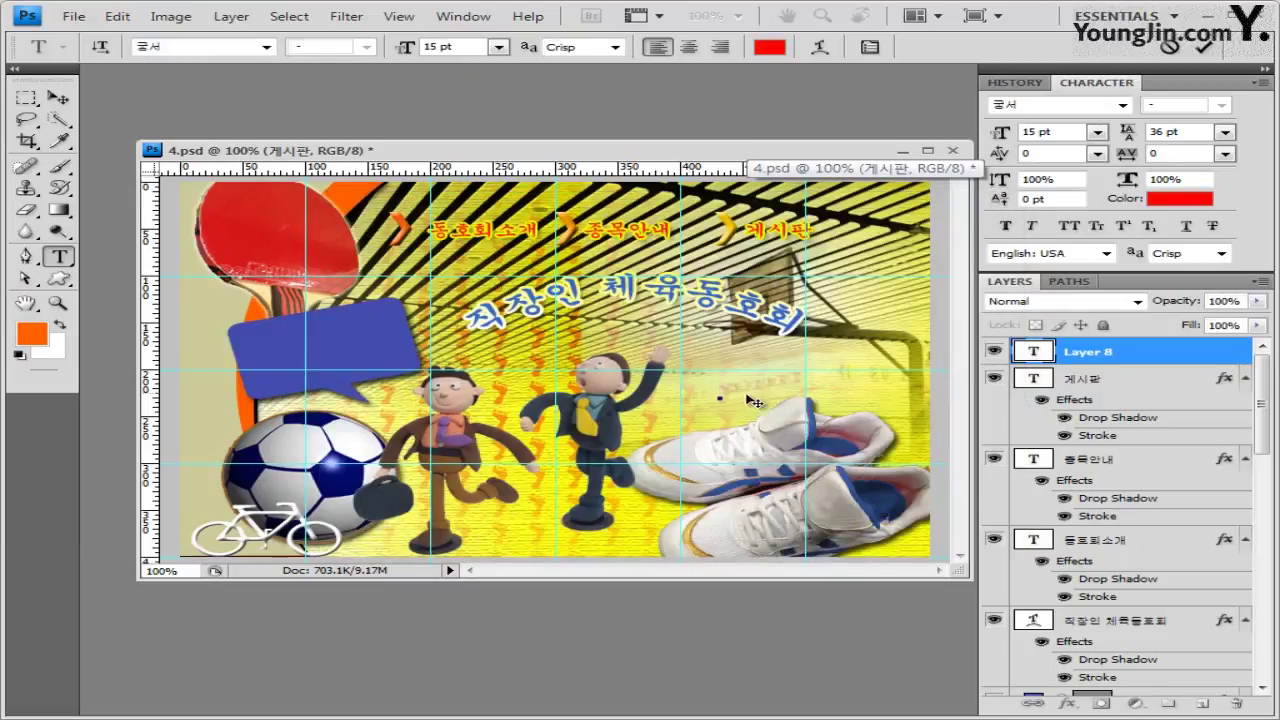
{"action": "type", "text": "내게 맞는 운동은?"}
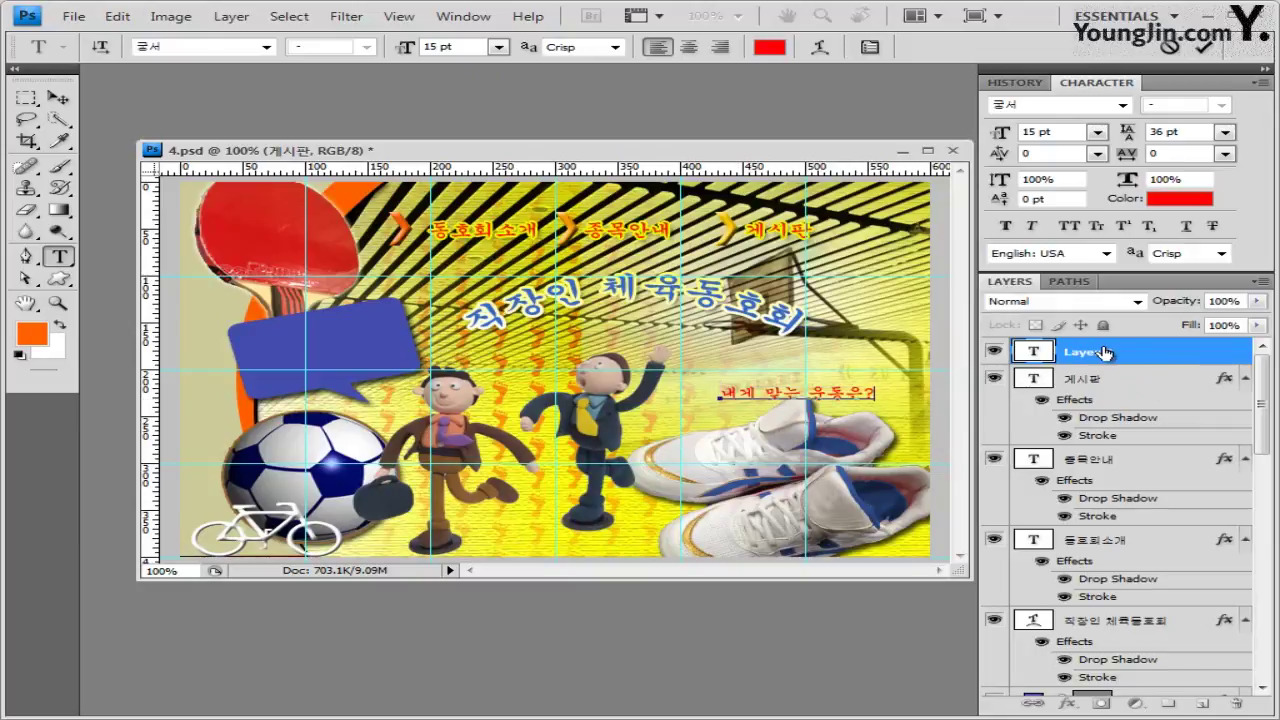
{"action": "left_click", "coordinate": [1140, 366]}
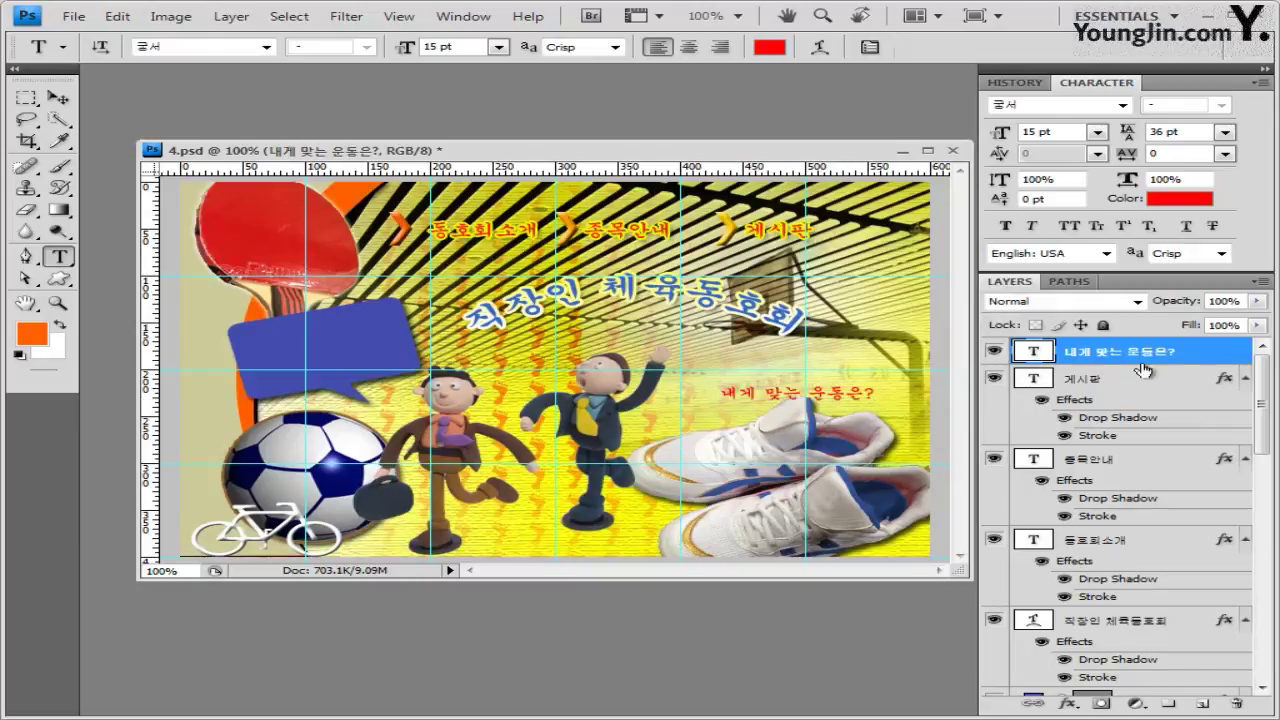
Give the 내게 맞는 운동은? text an Inner Shadow and move it slightly up and to the left above the shoes
{"action": "left_click", "coordinate": [1069, 705]}
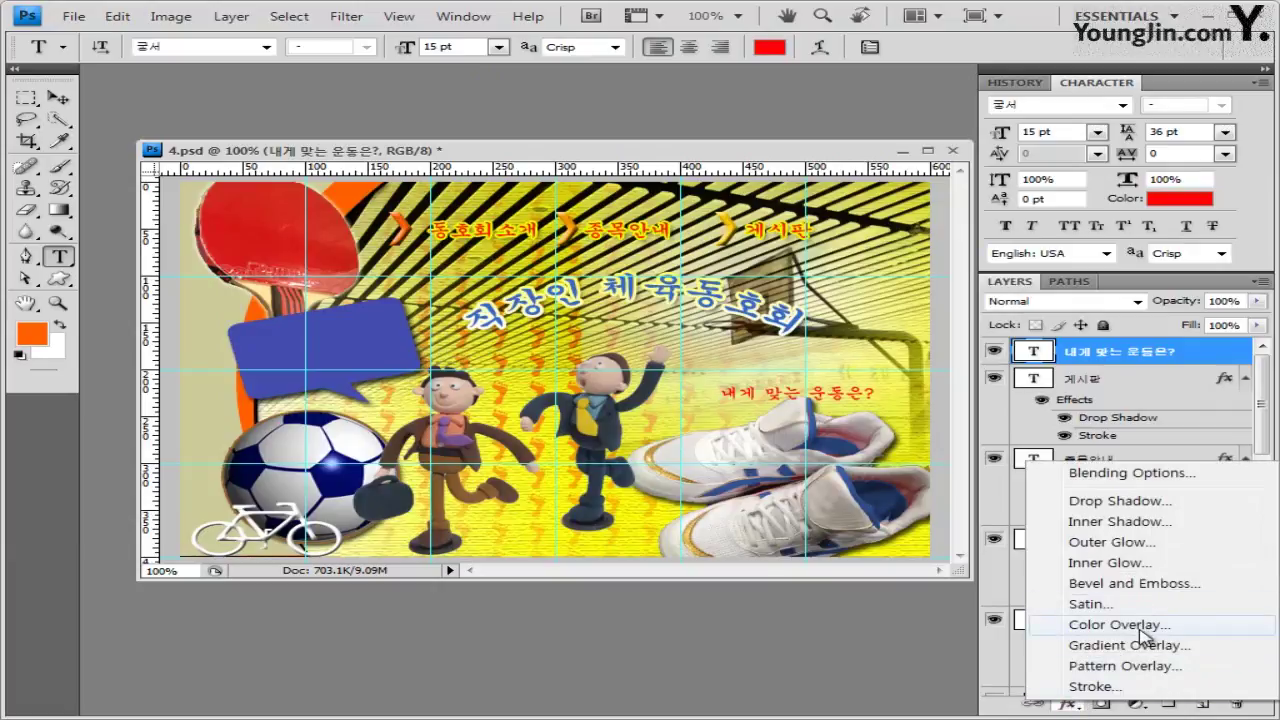
{"action": "left_click", "coordinate": [1120, 521]}
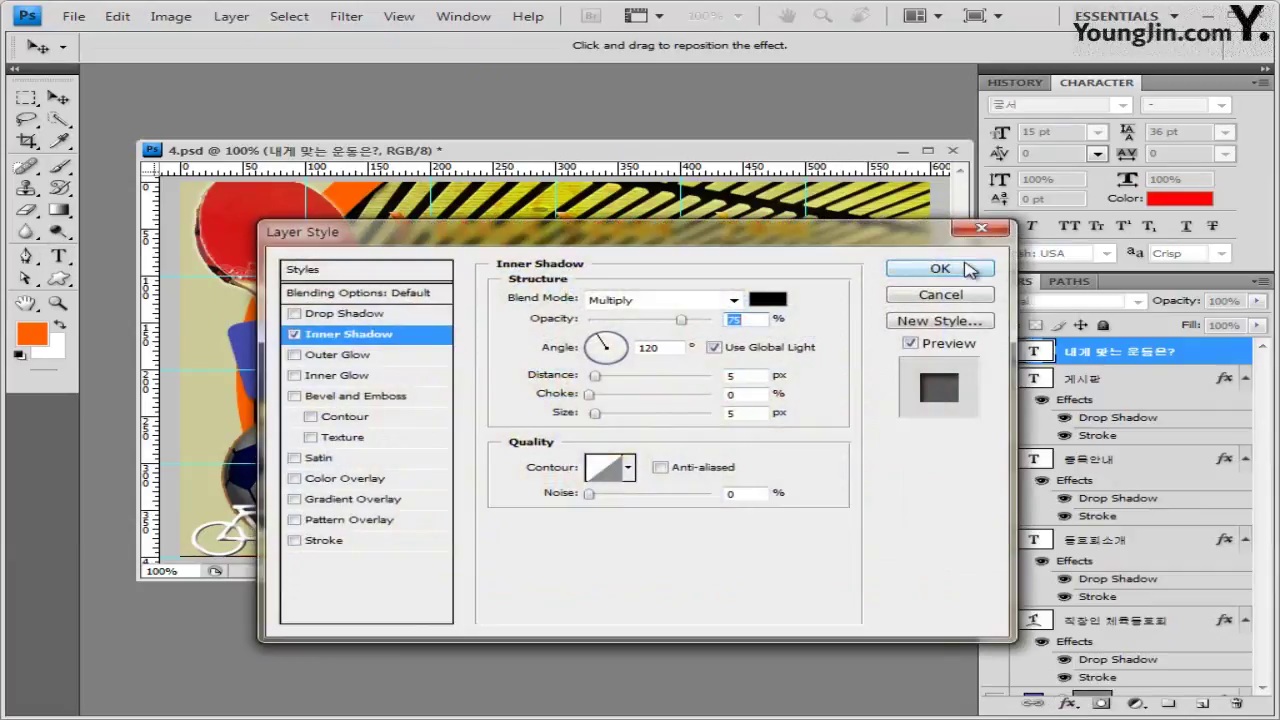
{"action": "left_click", "coordinate": [960, 268]}
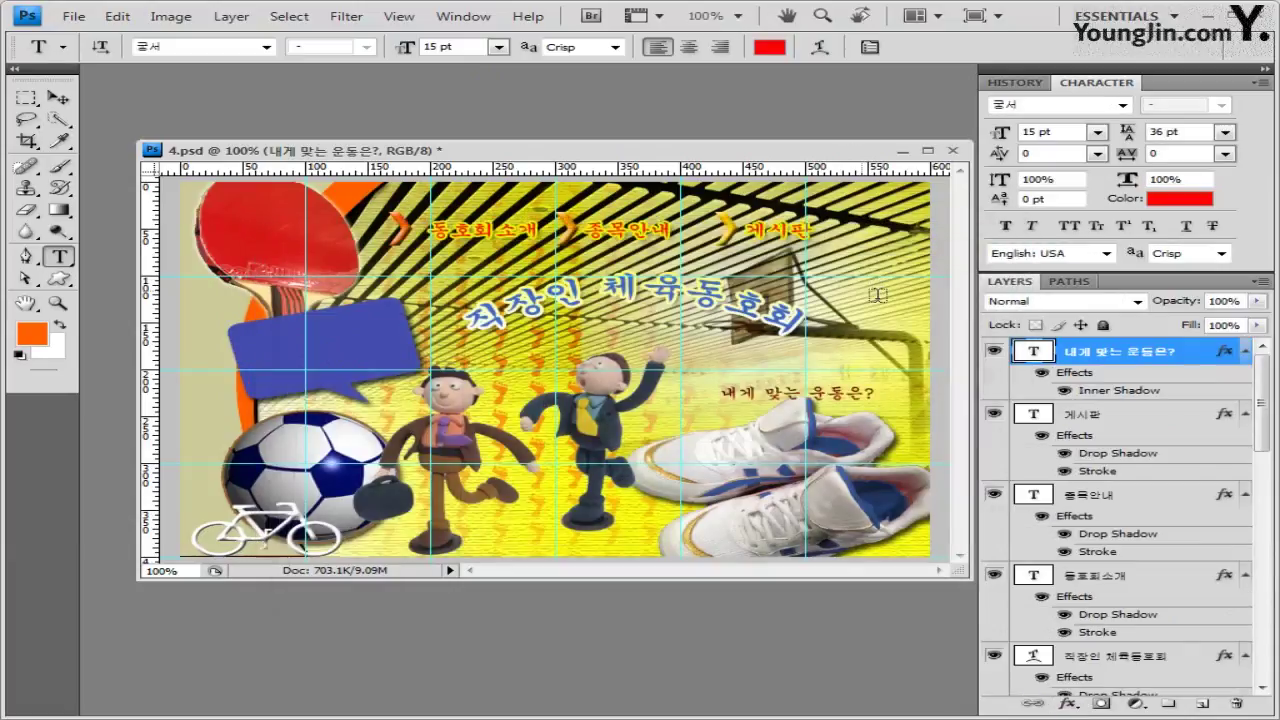
{"action": "left_click", "coordinate": [58, 97]}
{"action": "left_click_drag", "start_coordinate": [740, 398], "coordinate": [709, 380]}
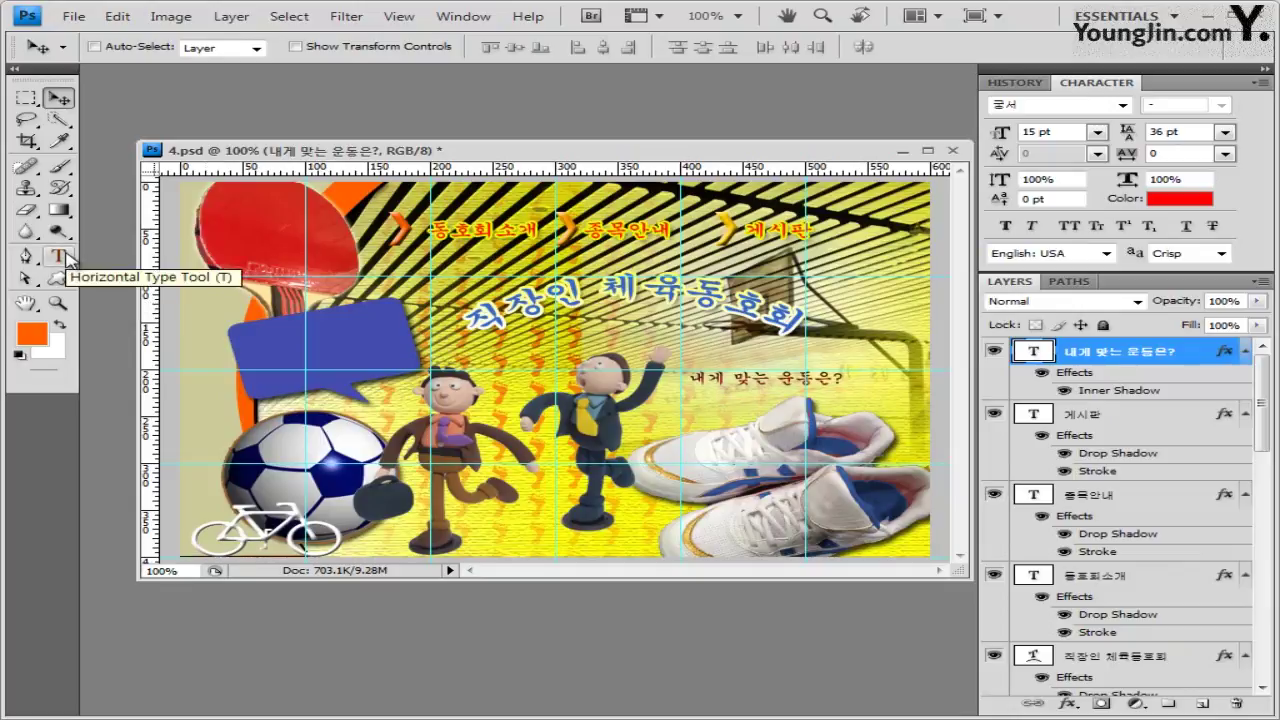
Add the two-line text 운동은 생활의 활력이 됩니다 in 굴림 at 18 pt and #fff66d on the blue speech bubble
{"action": "left_click", "coordinate": [60, 257]}
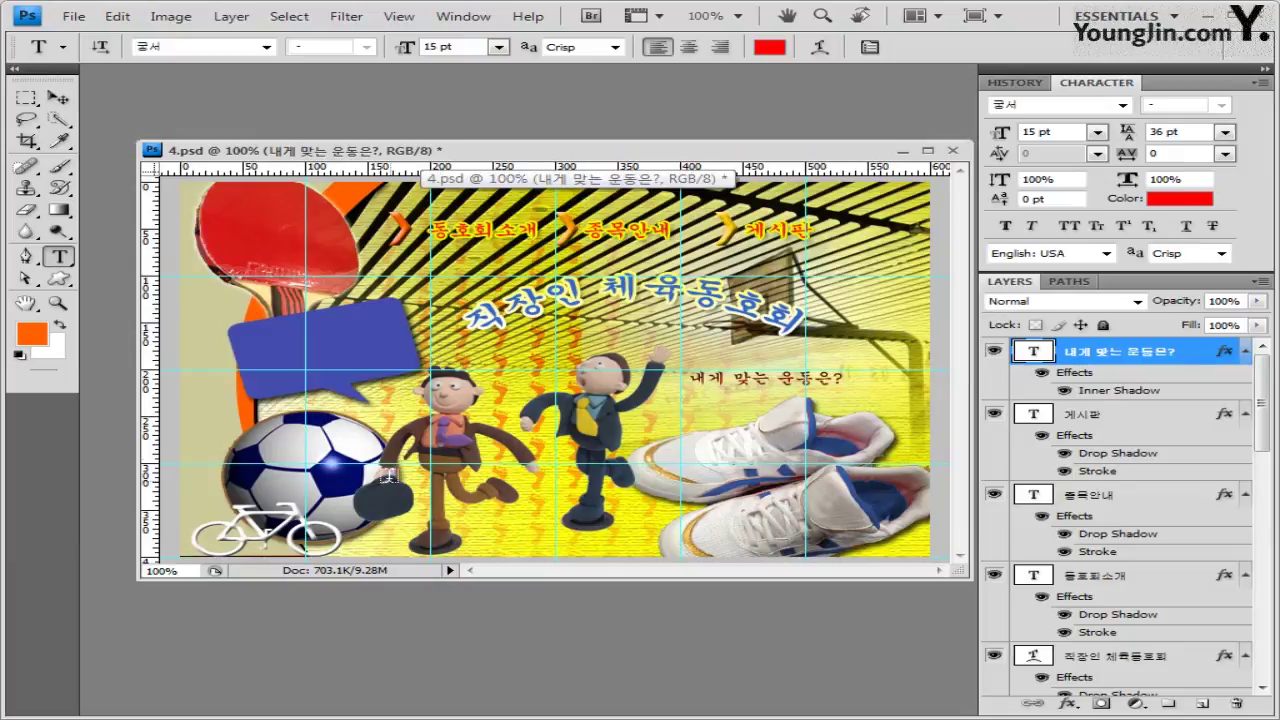
{"action": "left_click", "coordinate": [268, 342]}
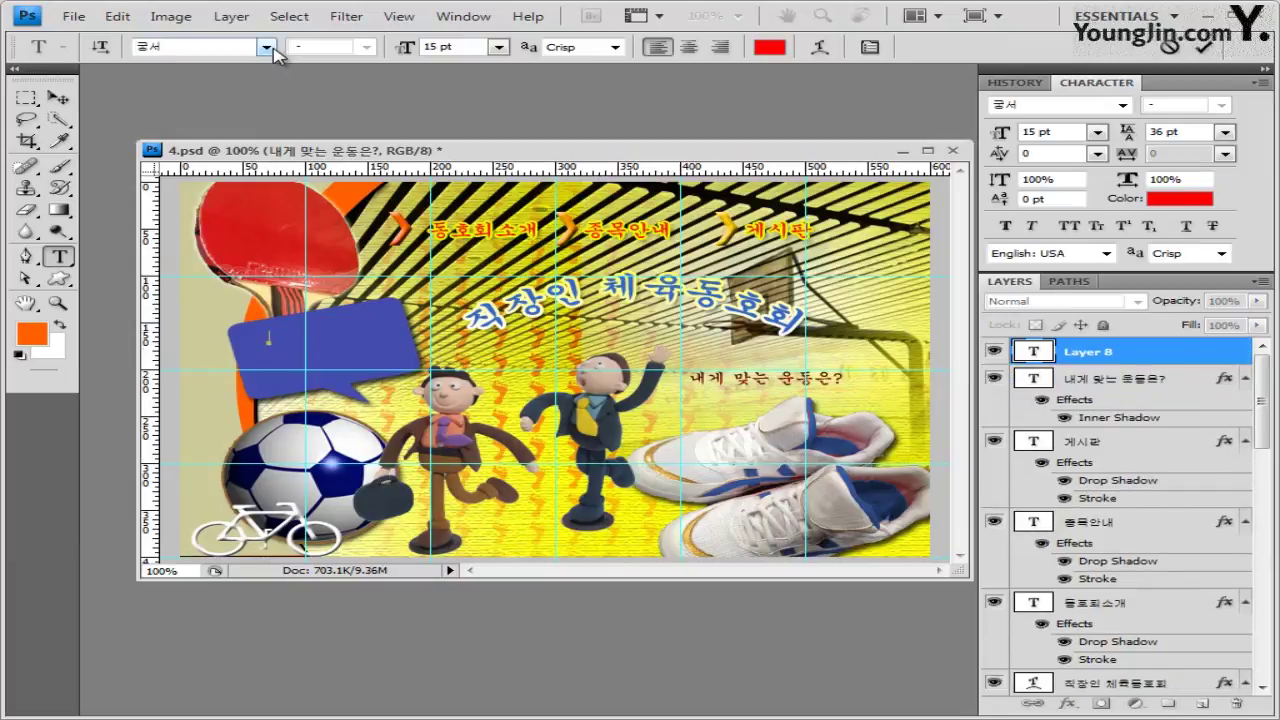
{"action": "left_click", "coordinate": [267, 47]}
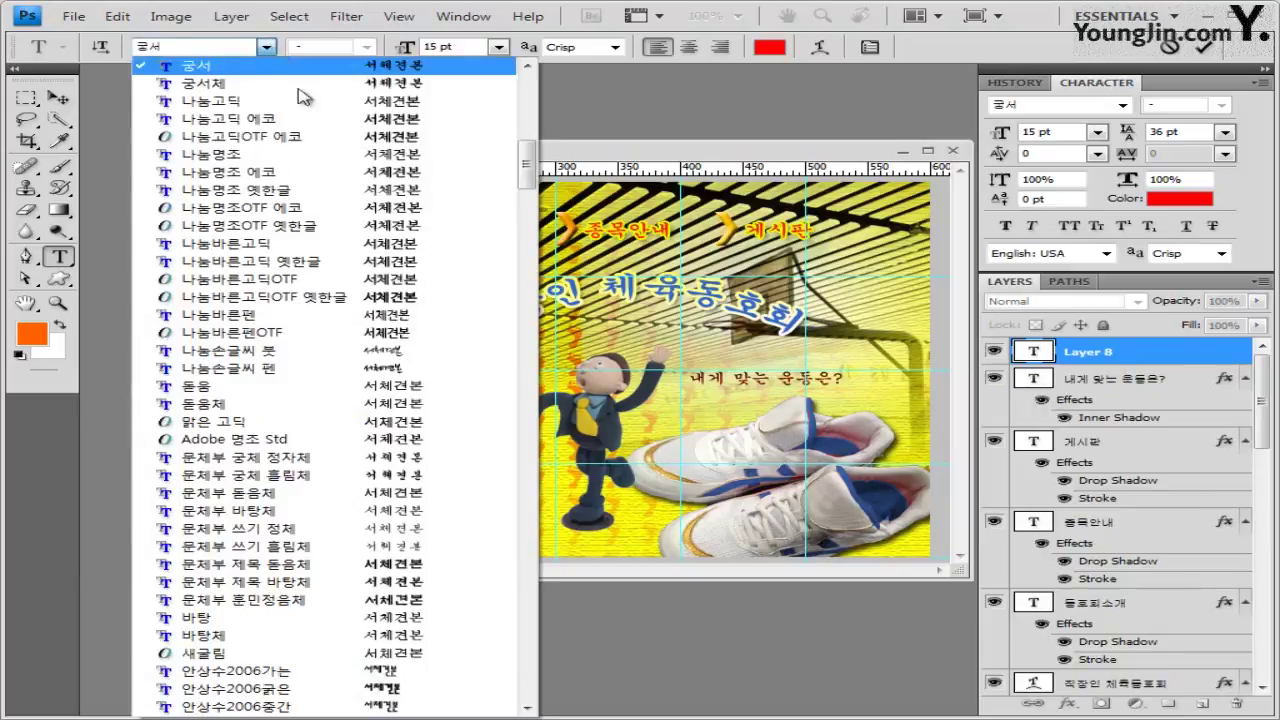
{"action": "scroll", "coordinate": [528, 155], "scroll_direction": "up", "scroll_amount": 1}
{"action": "scroll", "coordinate": [528, 155], "scroll_direction": "up", "scroll_amount": 2}
{"action": "left_click", "coordinate": [388, 133]}
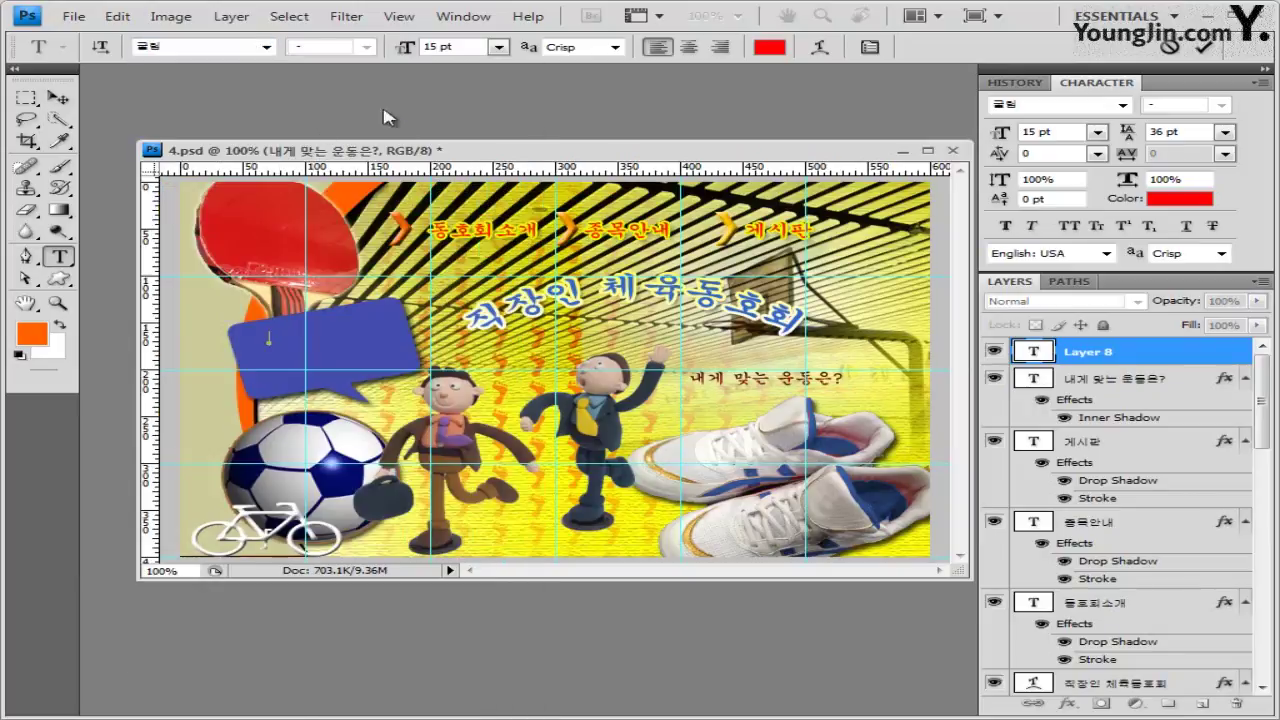
{"action": "left_click", "coordinate": [473, 49]}
{"action": "type", "text": "18"}
{"action": "left_click", "coordinate": [769, 47]}
{"action": "double_click", "coordinate": [775, 516]}
{"action": "type", "text": "fff66d"}
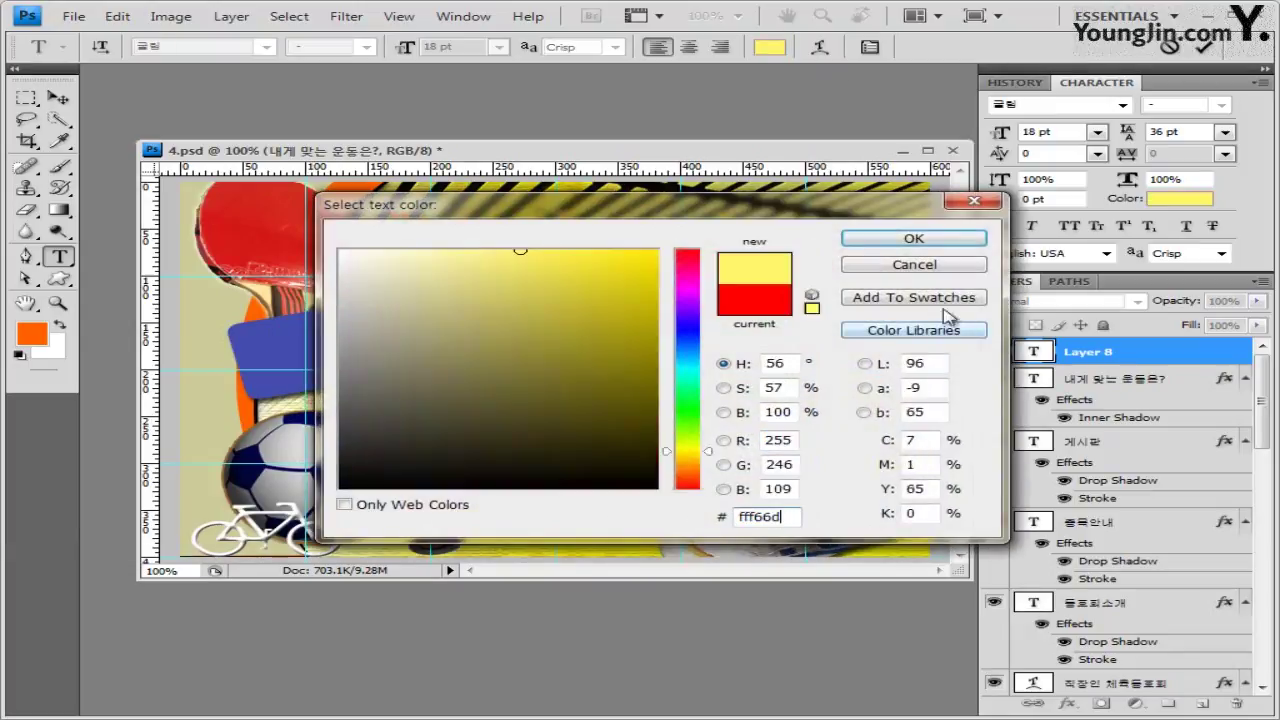
{"action": "left_click", "coordinate": [914, 238]}
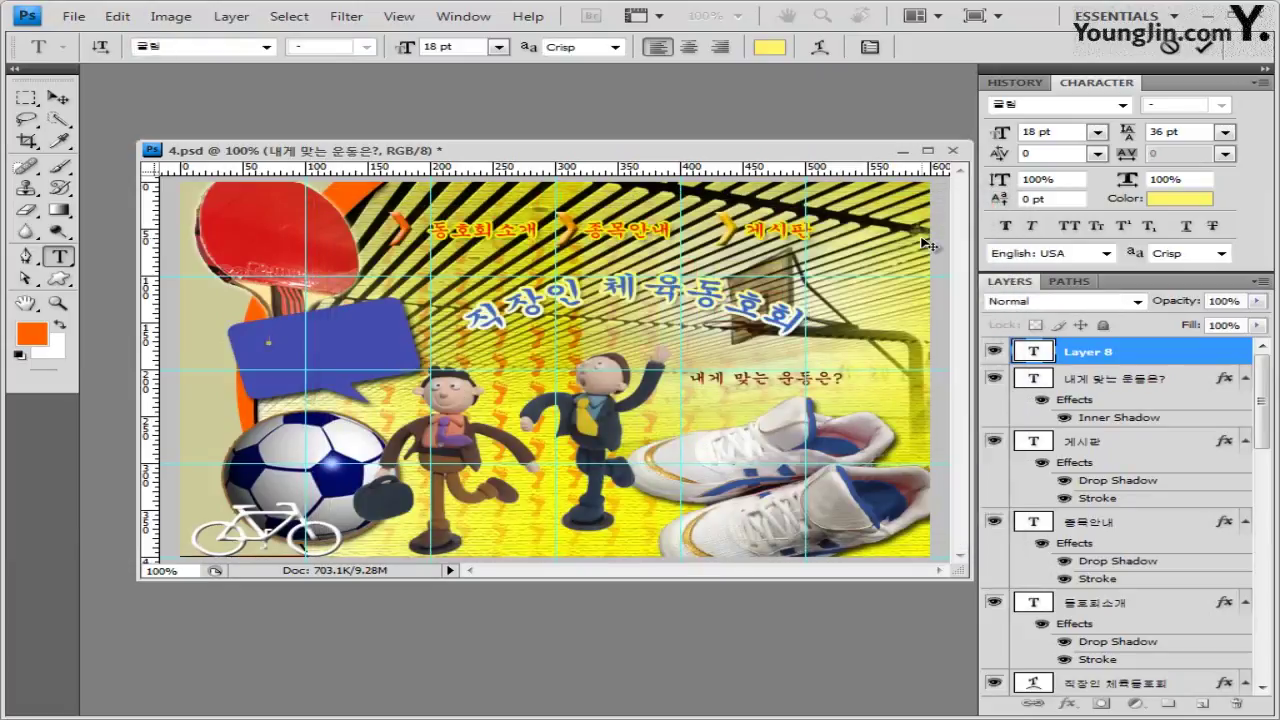
{"action": "type", "text": "운동은 생활의 활력이 됩니다"}
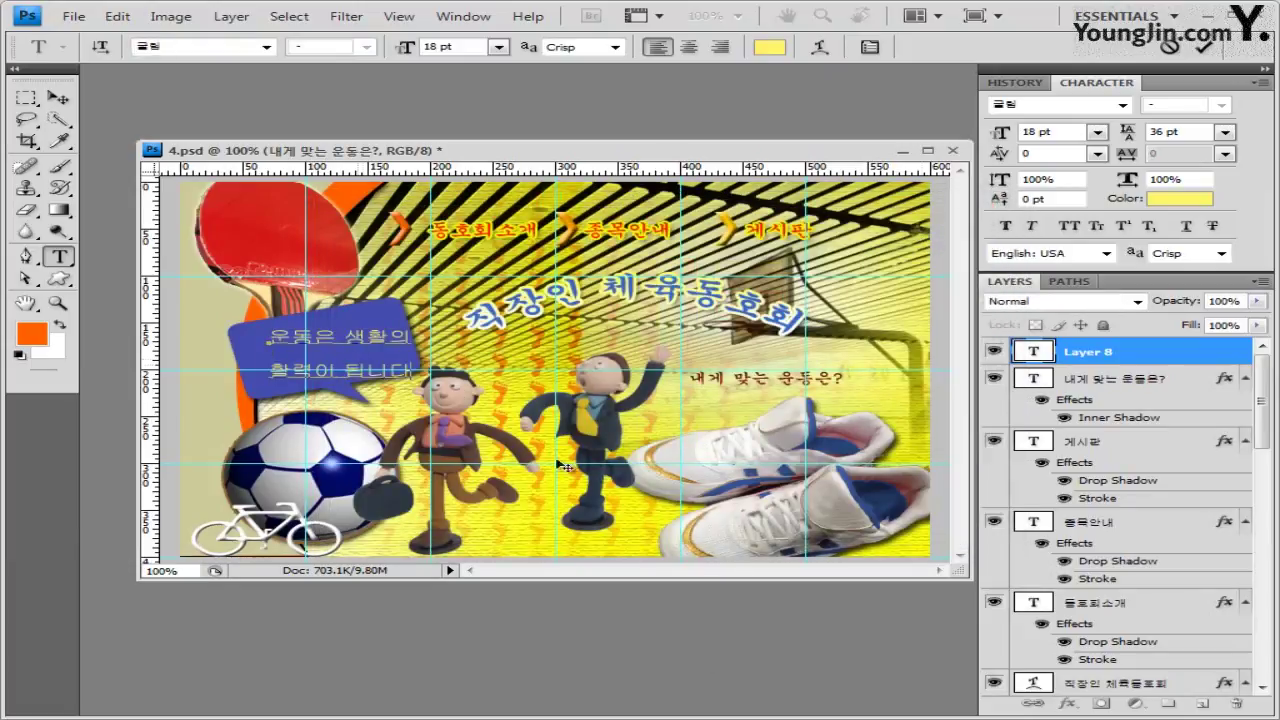
{"action": "left_click", "coordinate": [1112, 358]}
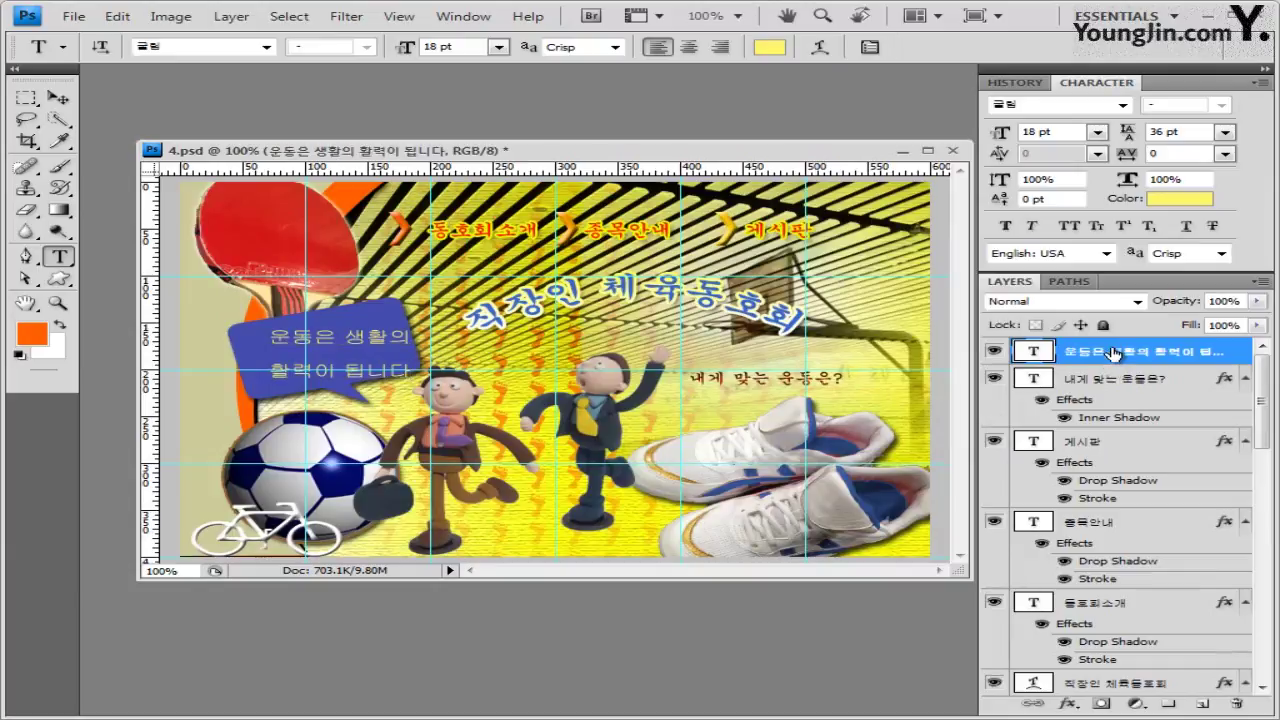
Give the speech bubble text a 2 px outside Stroke in #685d02
{"action": "left_click", "coordinate": [1070, 706]}
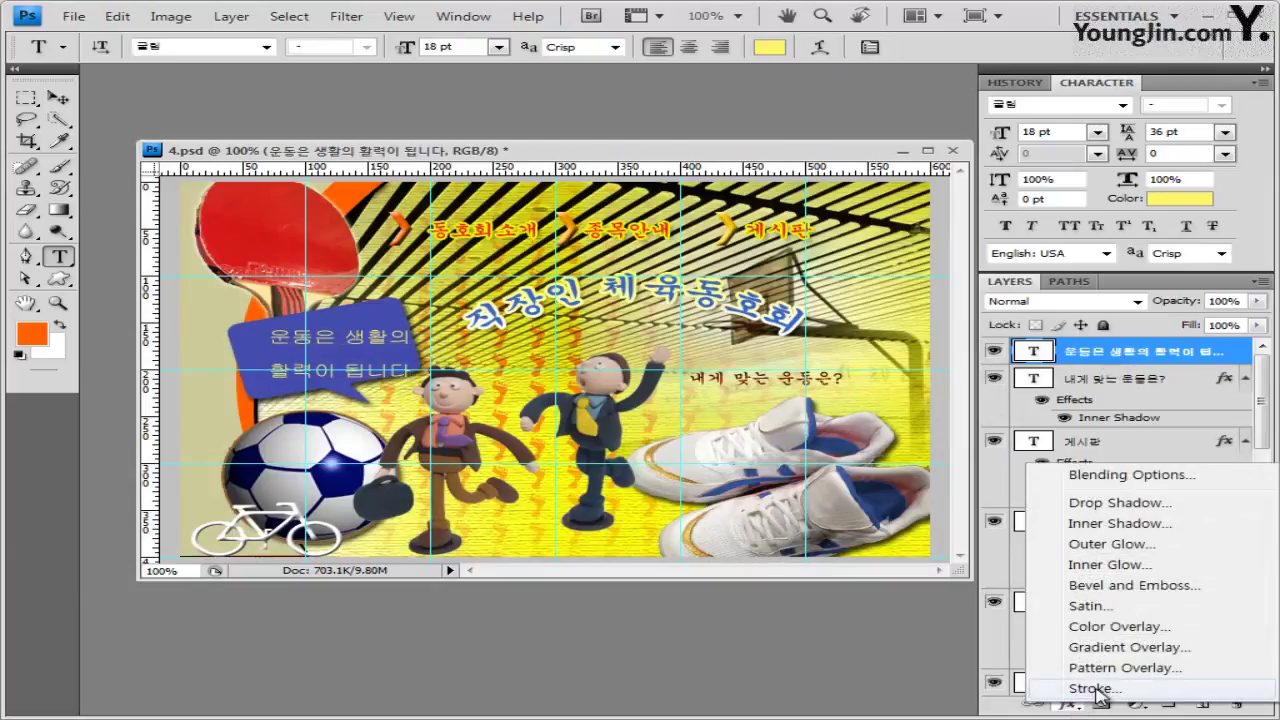
{"action": "left_click", "coordinate": [1095, 688]}
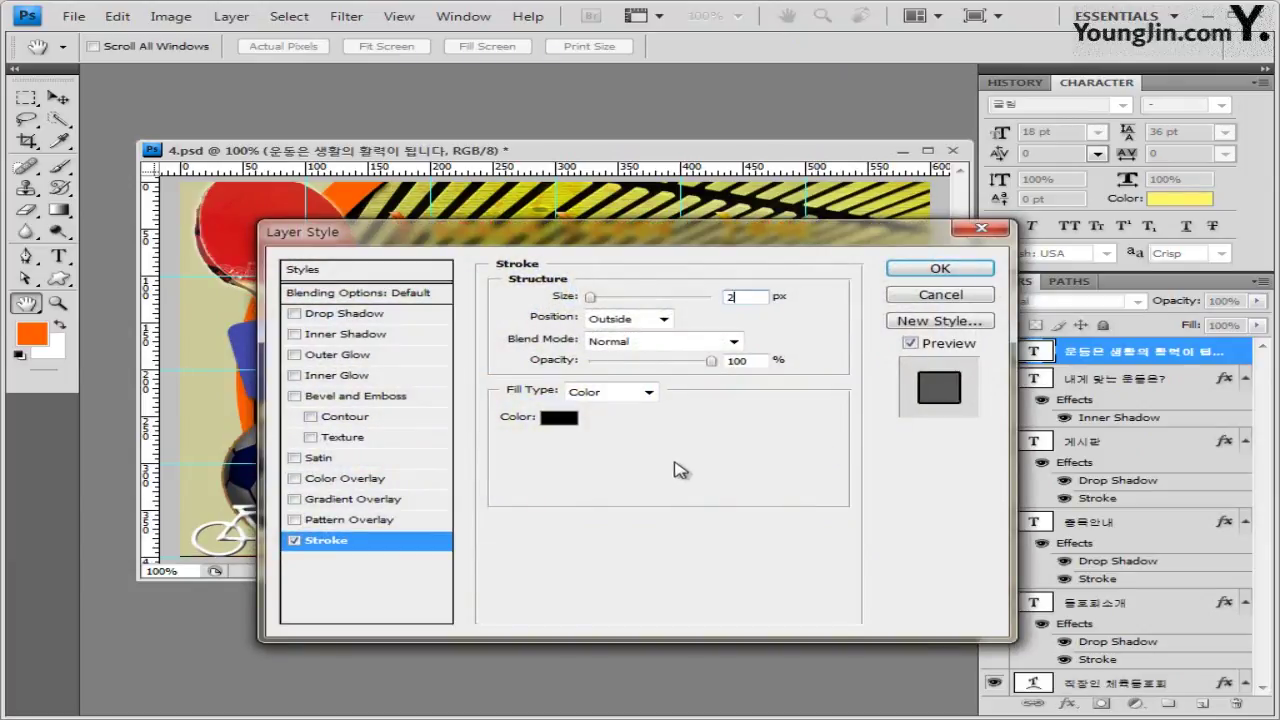
{"action": "left_click", "coordinate": [560, 418]}
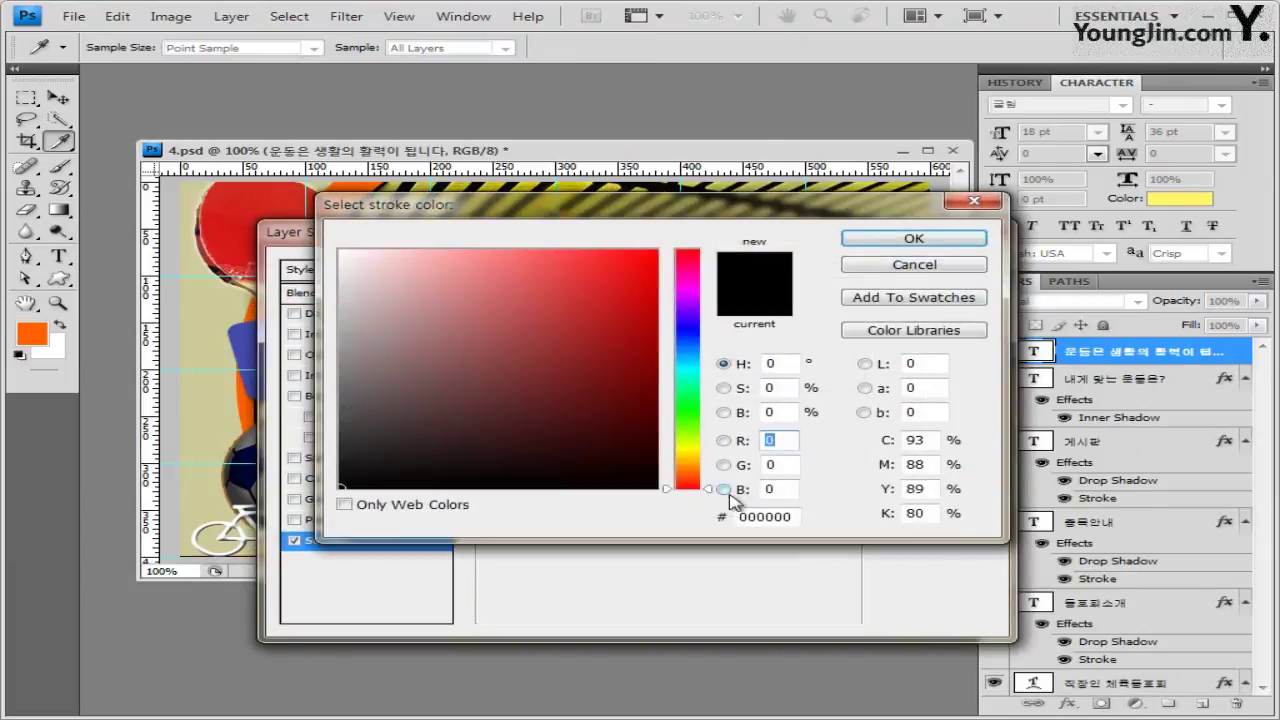
{"action": "double_click", "coordinate": [780, 516]}
{"action": "type", "text": "685d02"}
{"action": "left_click", "coordinate": [938, 242]}
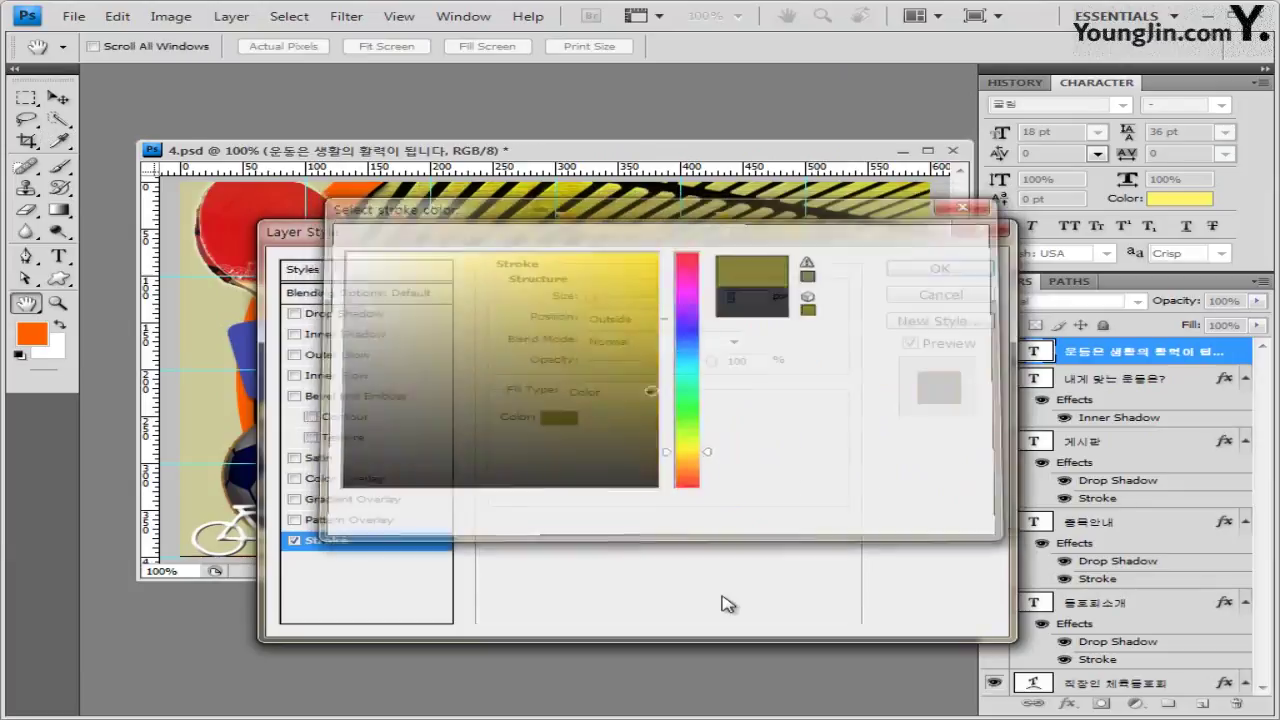
{"action": "left_click", "coordinate": [940, 270]}
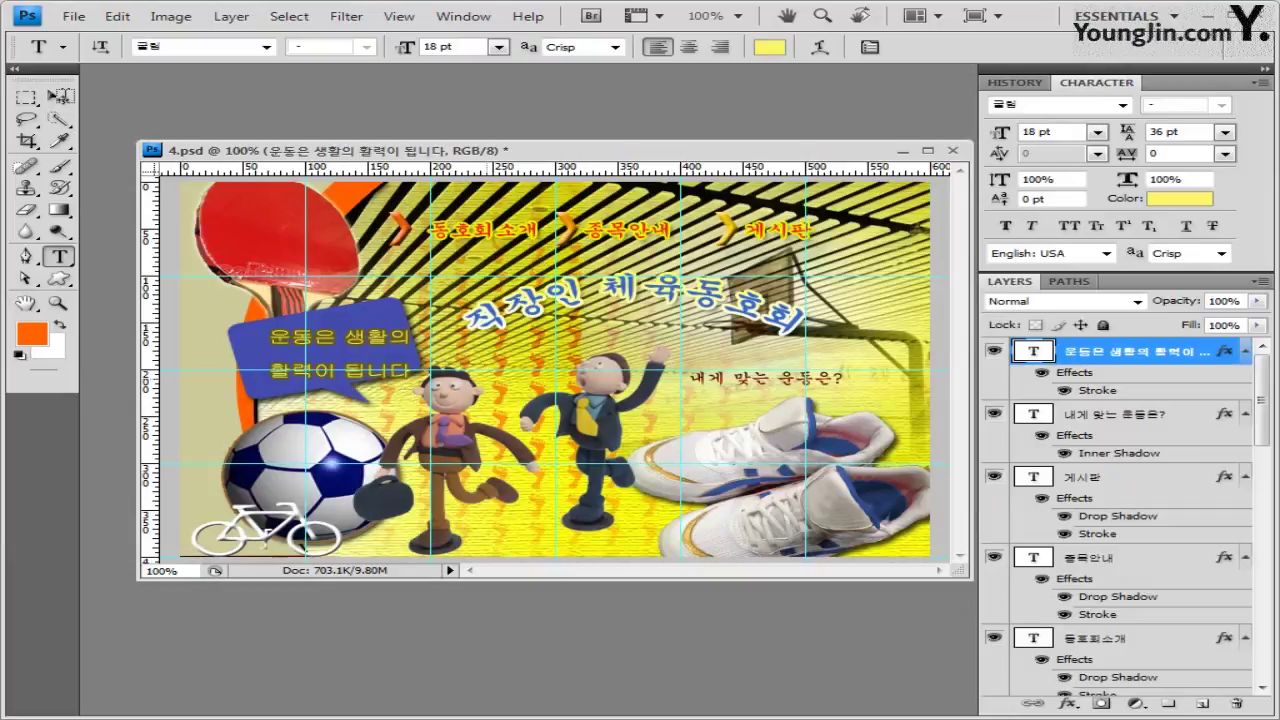
Rotate the speech bubble text about -13° to follow the bubble's slant, fit it inside, and set its leading to 25 pt
{"action": "left_click", "coordinate": [60, 99]}
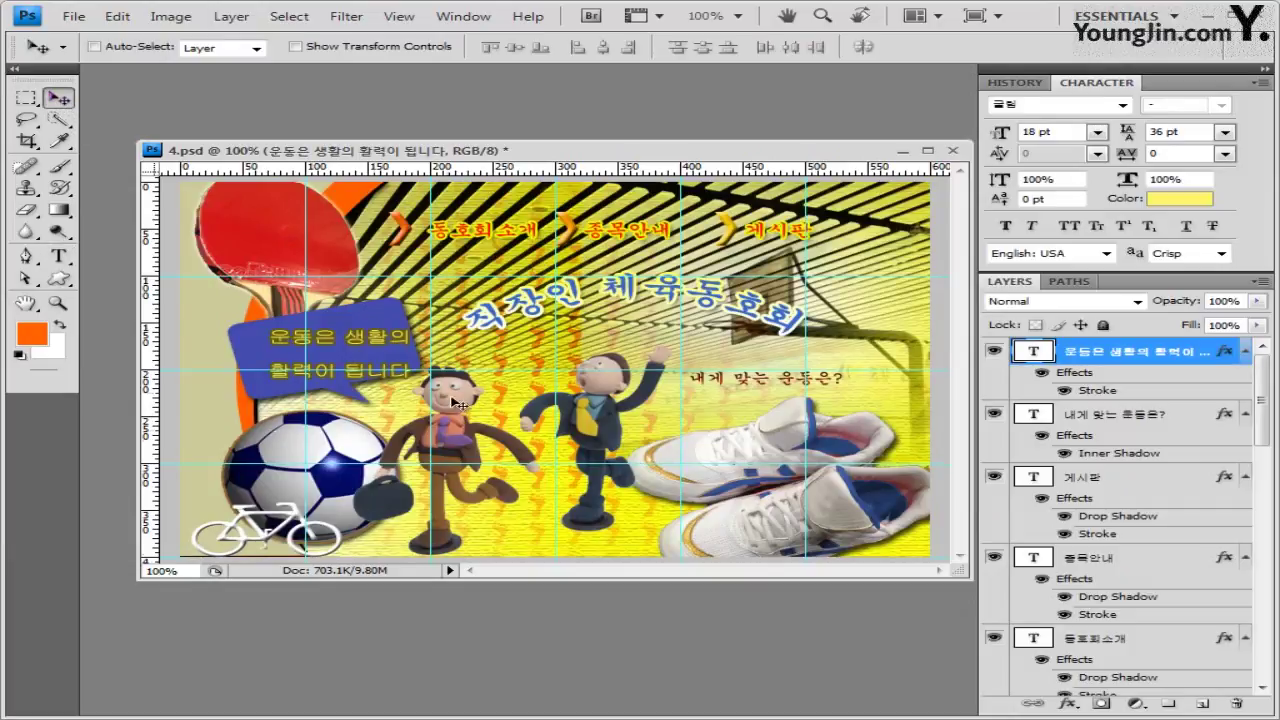
{"action": "key", "text": "ctrl+t"}
{"action": "left_click_drag", "start_coordinate": [452, 383], "coordinate": [365, 332]}
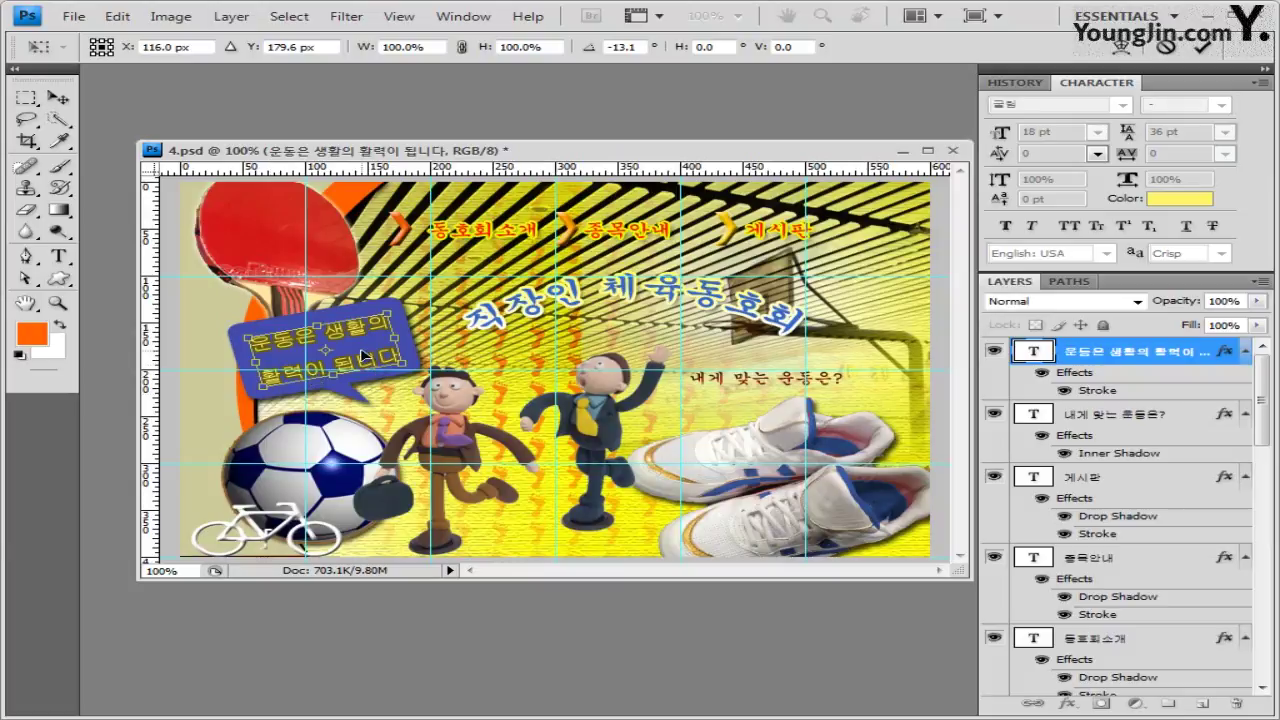
{"action": "key", "text": "Return"}
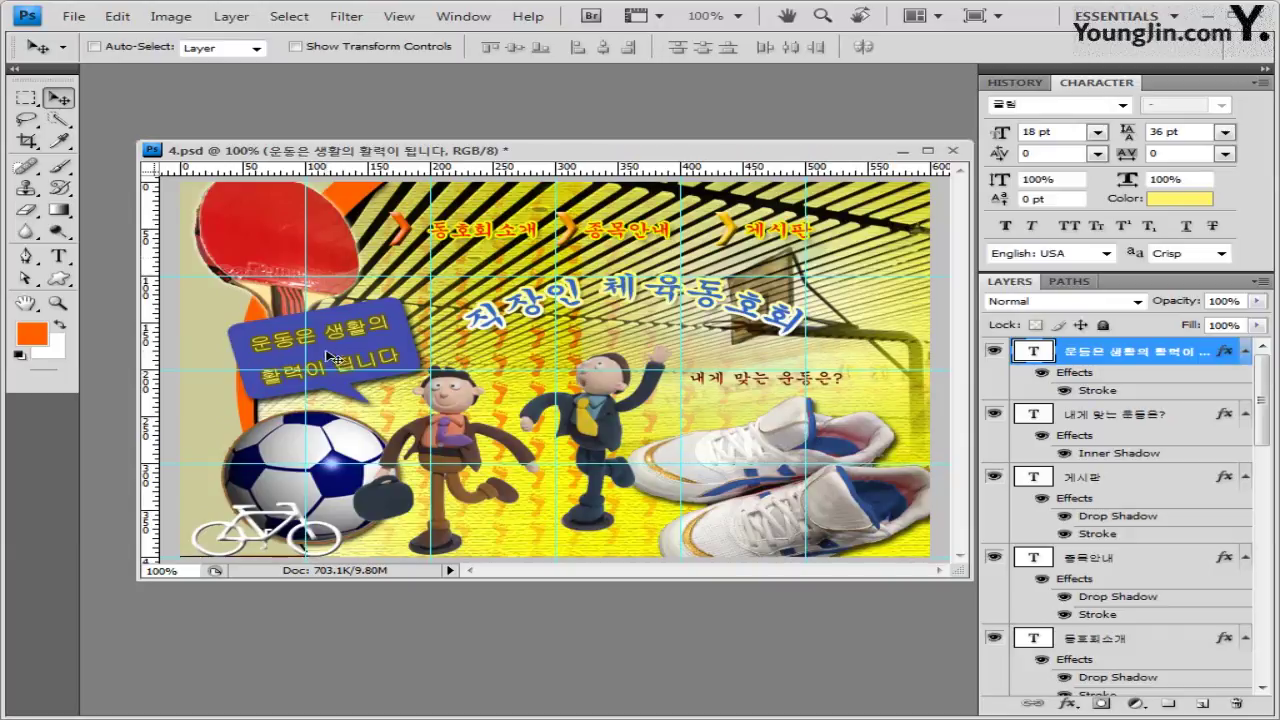
{"action": "left_click", "coordinate": [1200, 133]}
{"action": "type", "text": "25"}
{"action": "key", "text": "Return"}
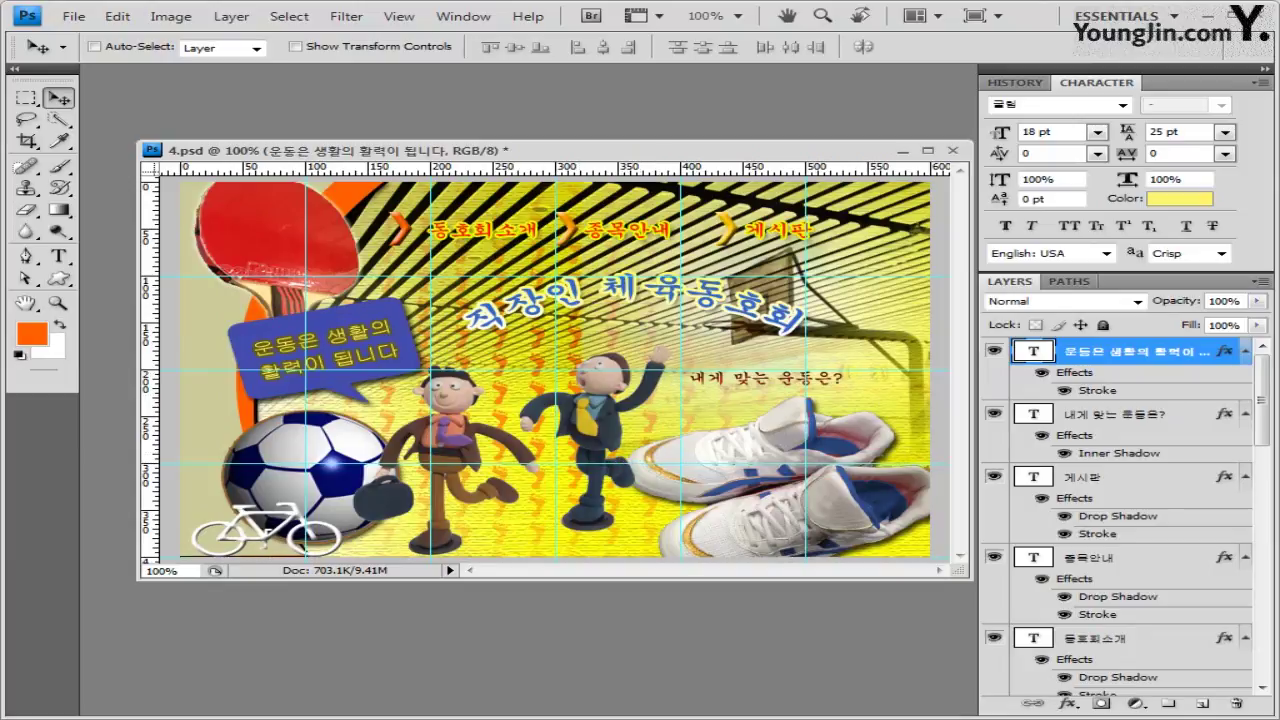
Save 4.psd and clear all guides from the canvas
{"action": "left_click", "coordinate": [78, 17]}
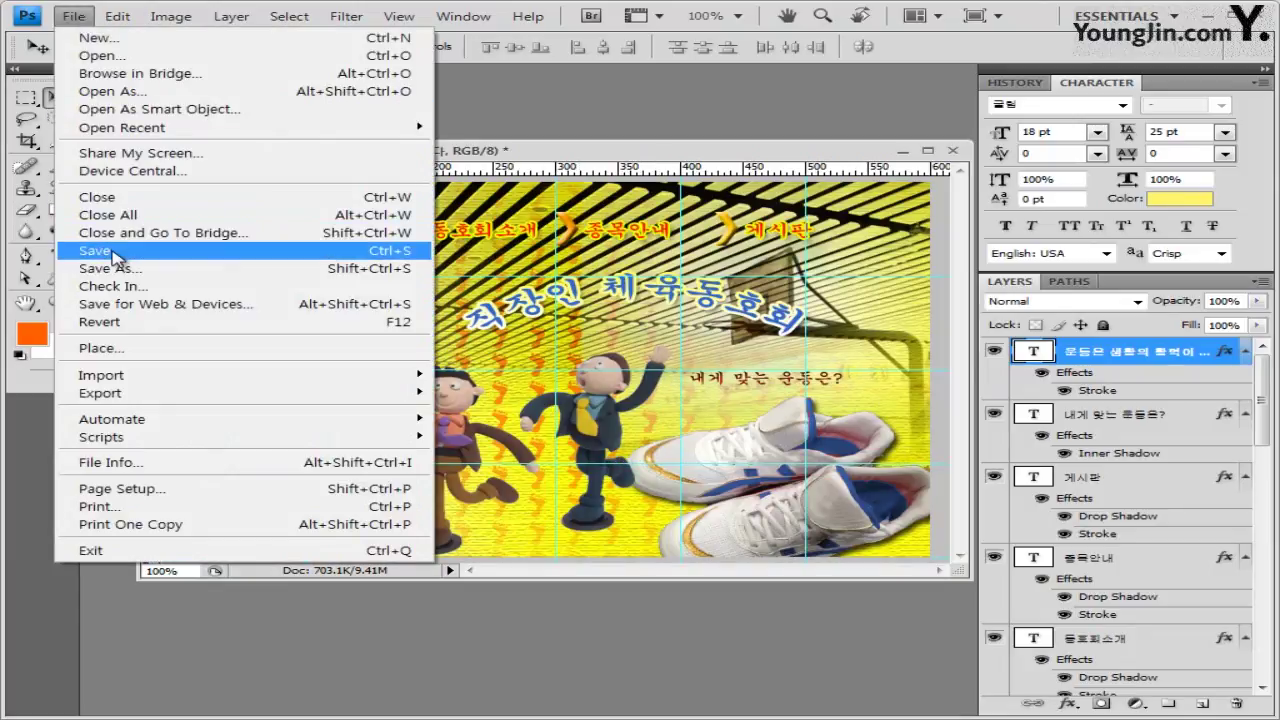
{"action": "left_click", "coordinate": [113, 256]}
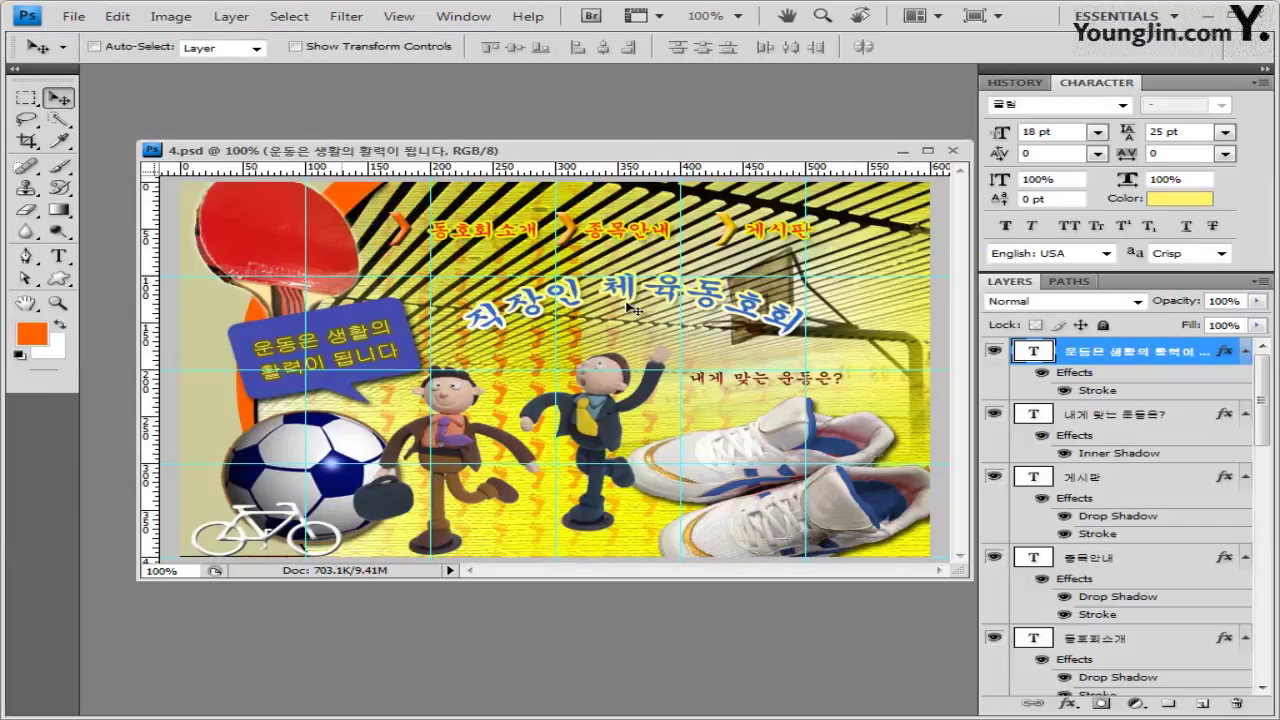
{"action": "left_click", "coordinate": [418, 22]}
{"action": "left_click", "coordinate": [517, 409]}
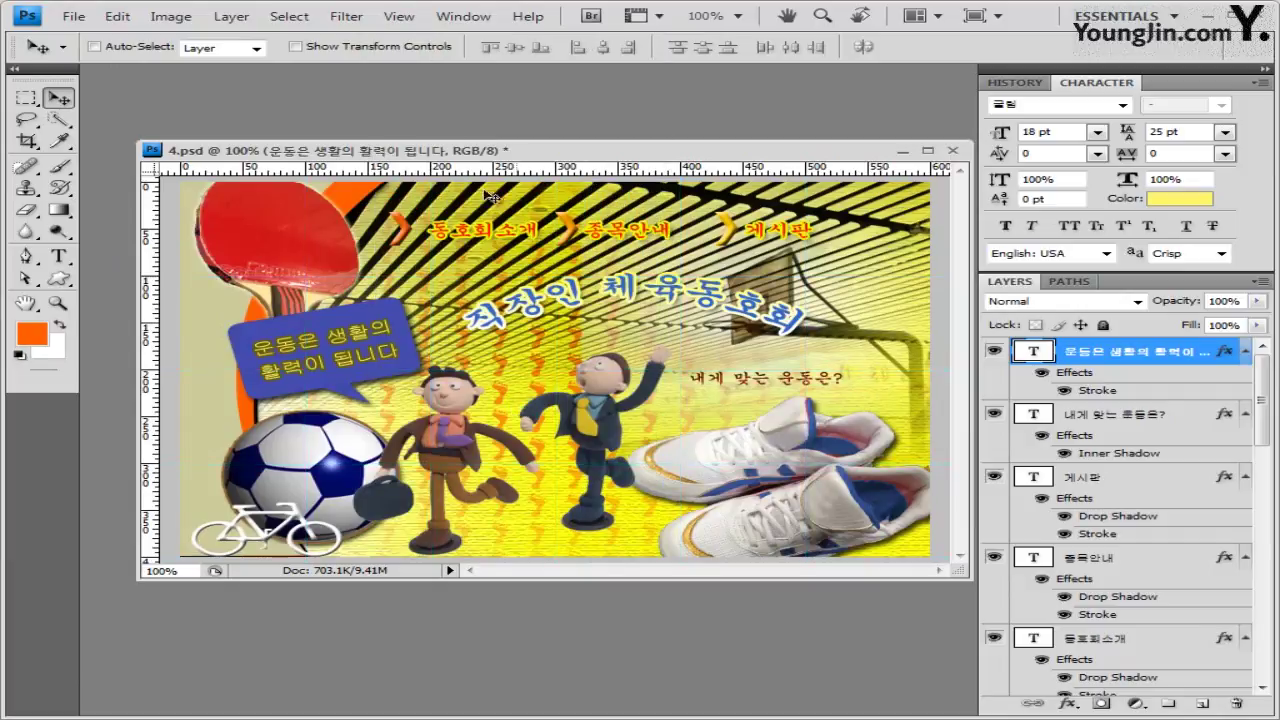
Save a JPEG copy of the banner in the GTQ folder, reusing the submission file name with the suffix -4
{"action": "left_click", "coordinate": [74, 16]}
{"action": "left_click", "coordinate": [163, 268]}
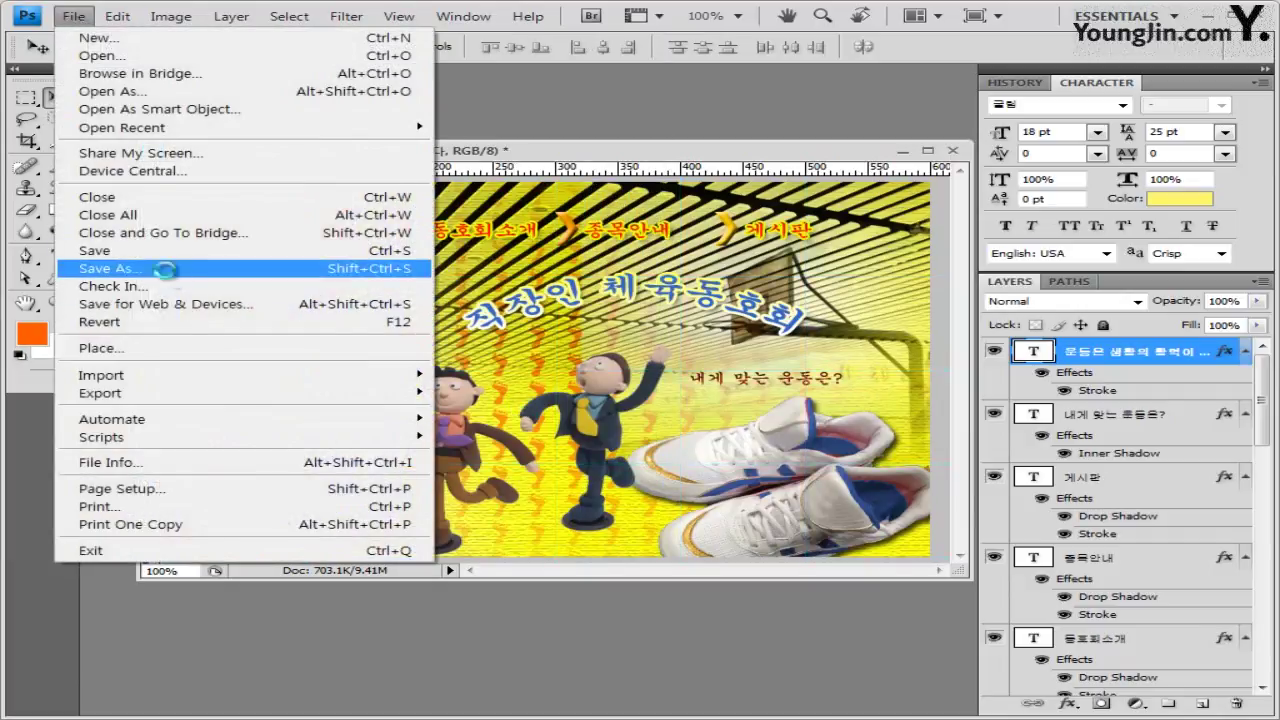
{"action": "left_click", "coordinate": [606, 414]}
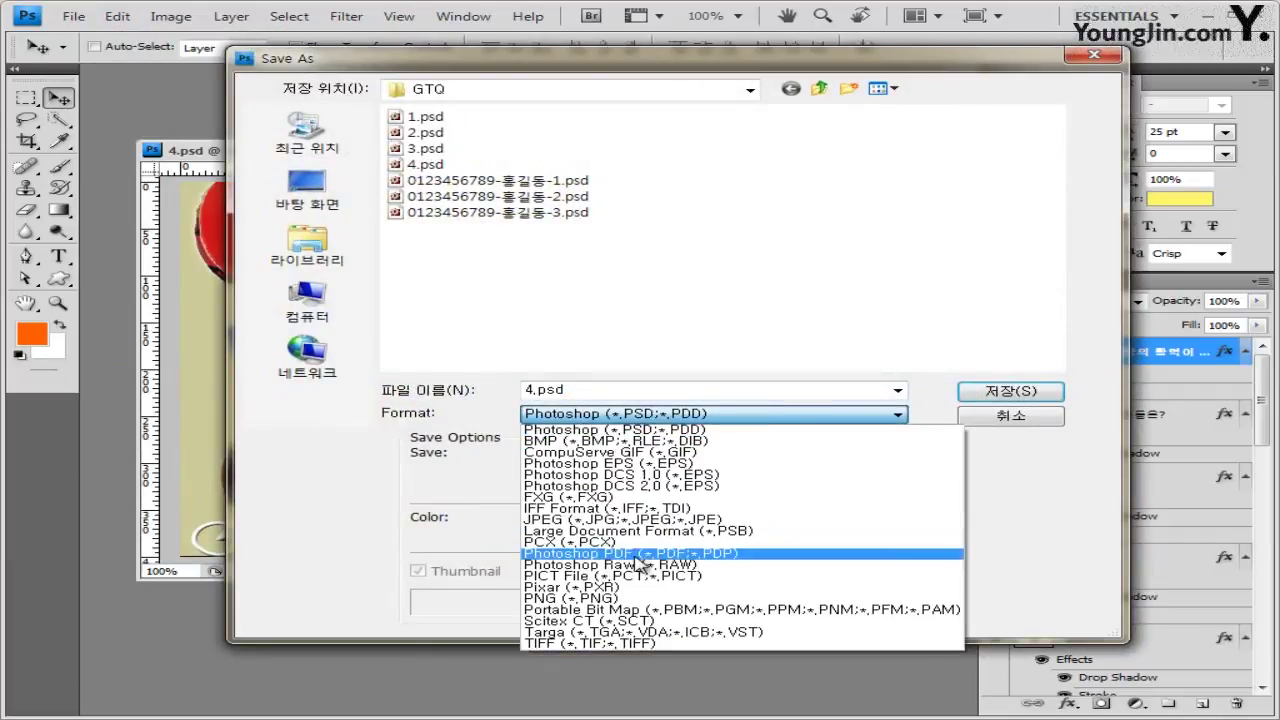
{"action": "left_click", "coordinate": [548, 519]}
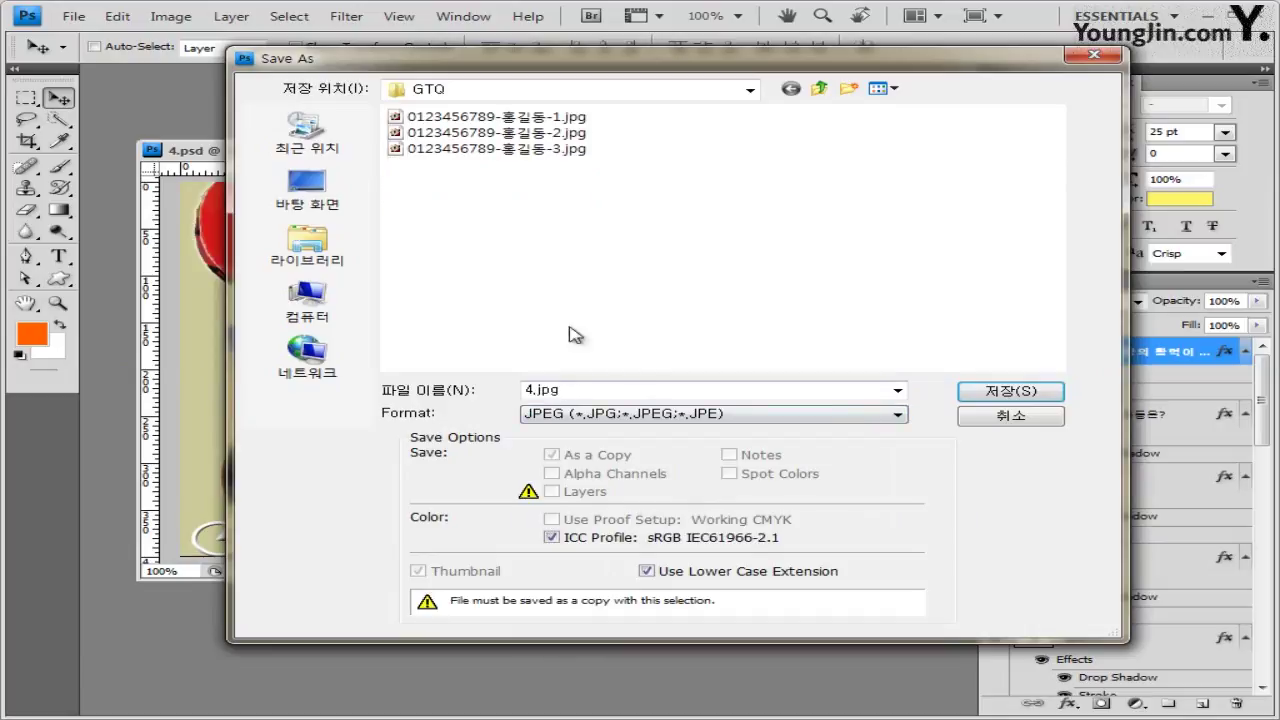
{"action": "left_click", "coordinate": [563, 149]}
{"action": "left_click", "coordinate": [670, 392]}
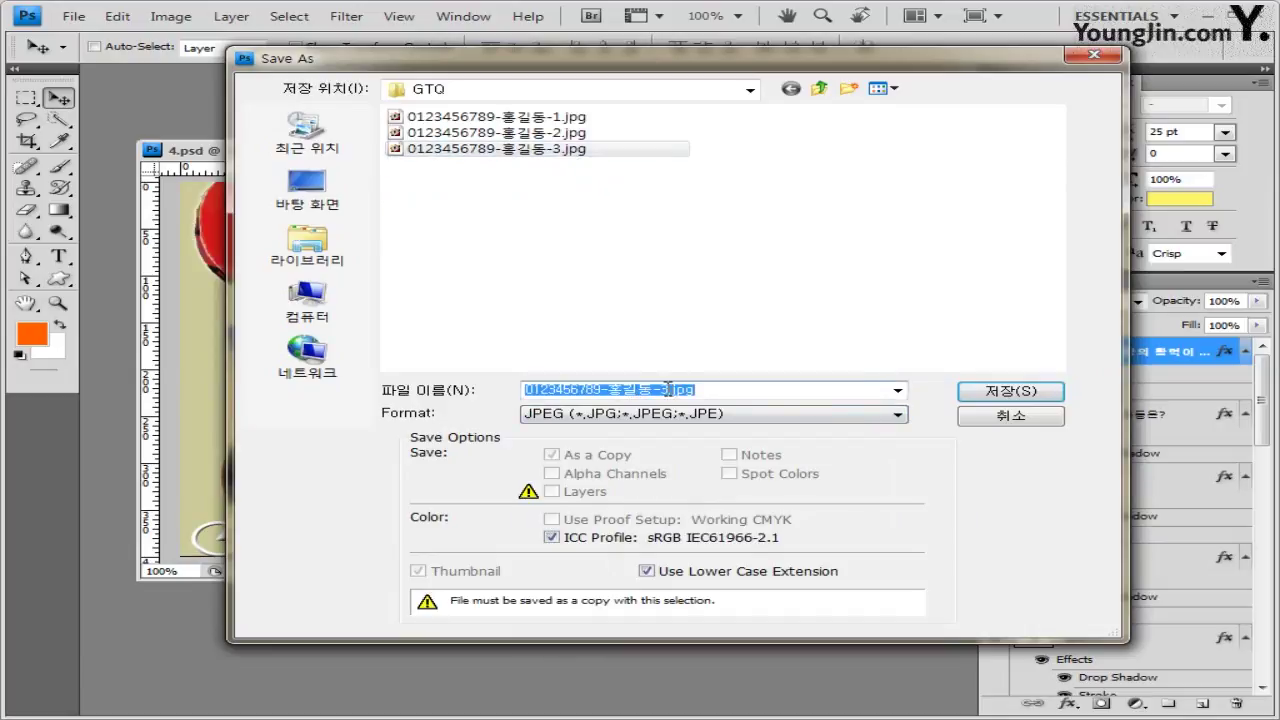
{"action": "double_click", "coordinate": [667, 389]}
{"action": "type", "text": "4"}
{"action": "key", "text": "Return"}
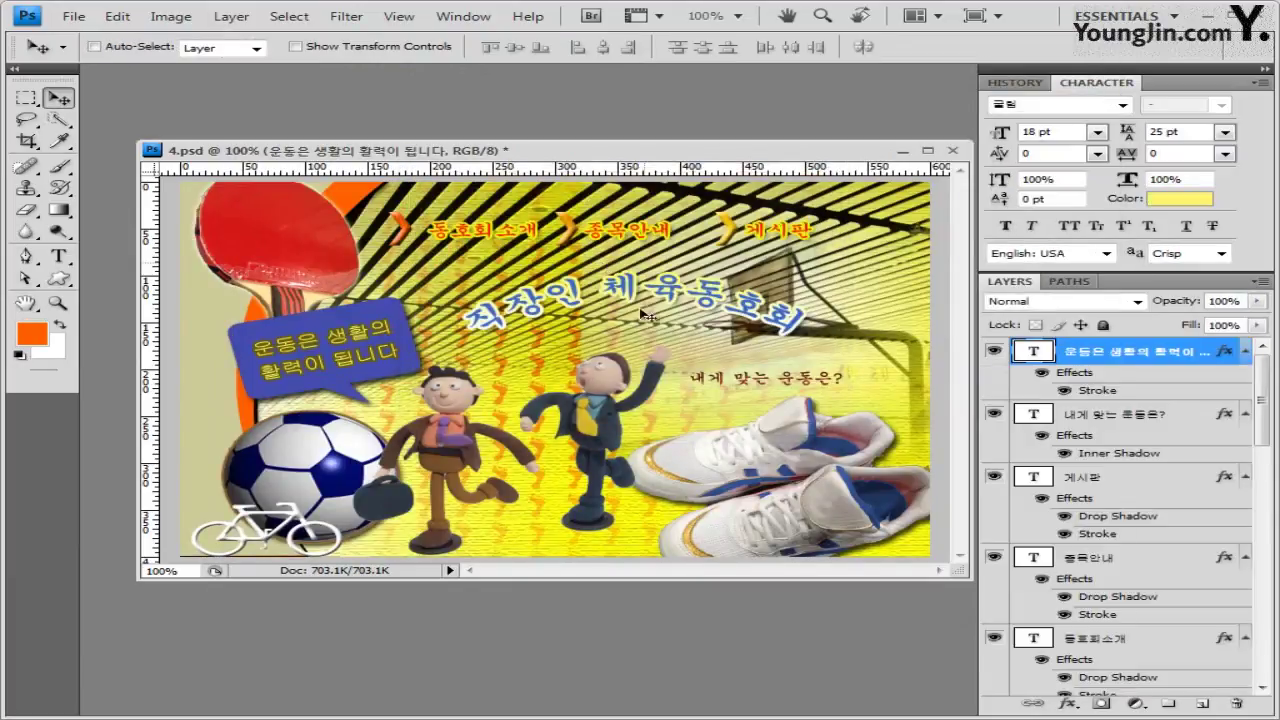
Resize the image to 60 × 40 pixels with proportions constrained
{"action": "left_click", "coordinate": [172, 17]}
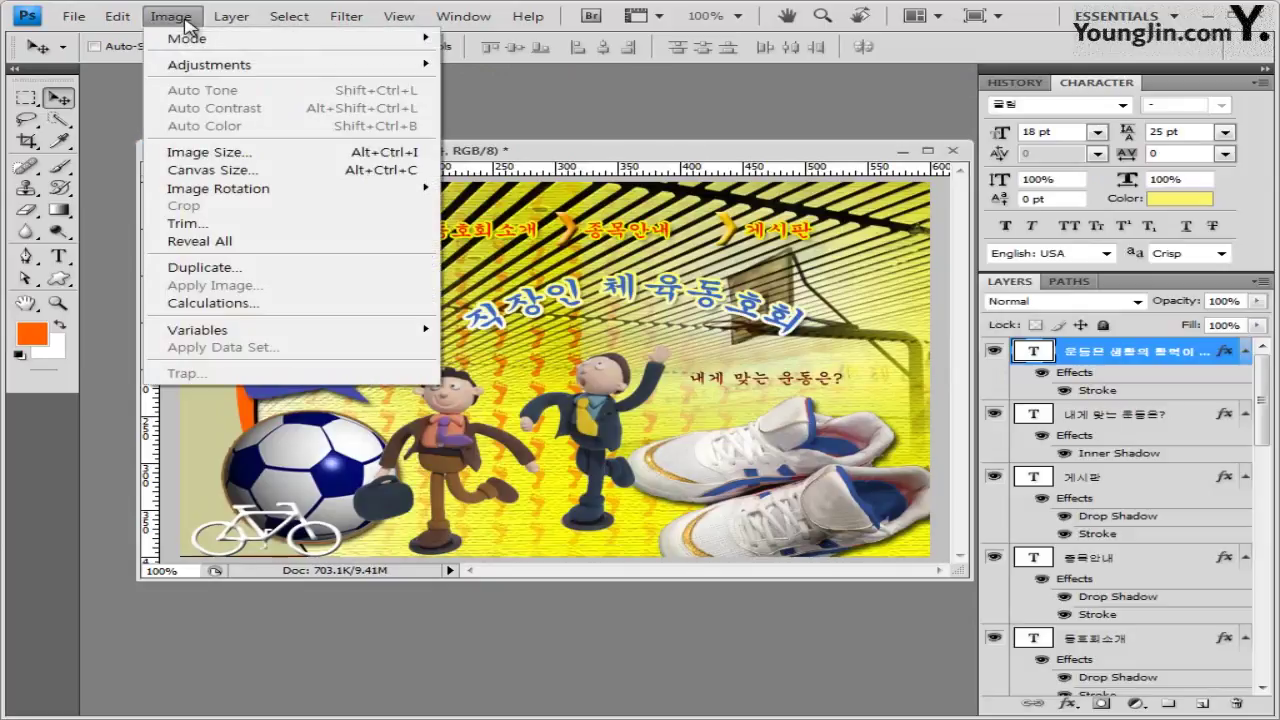
{"action": "left_click", "coordinate": [236, 155]}
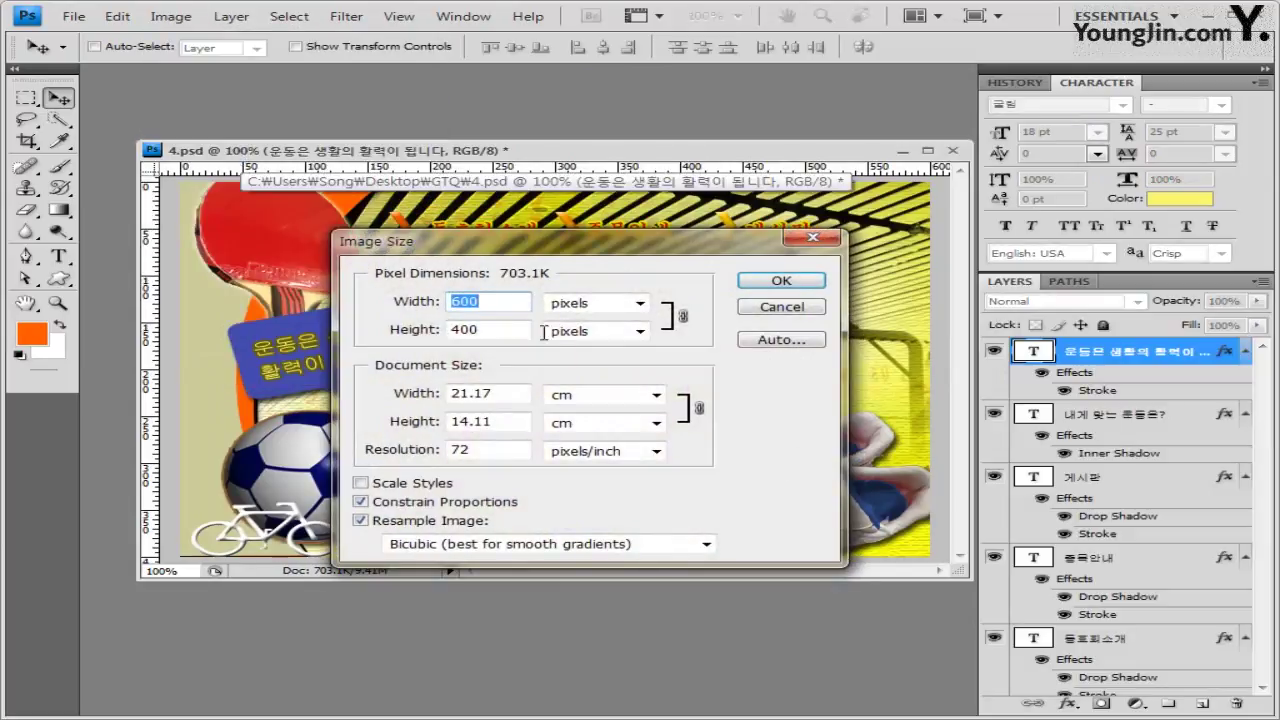
{"action": "type", "text": "60"}
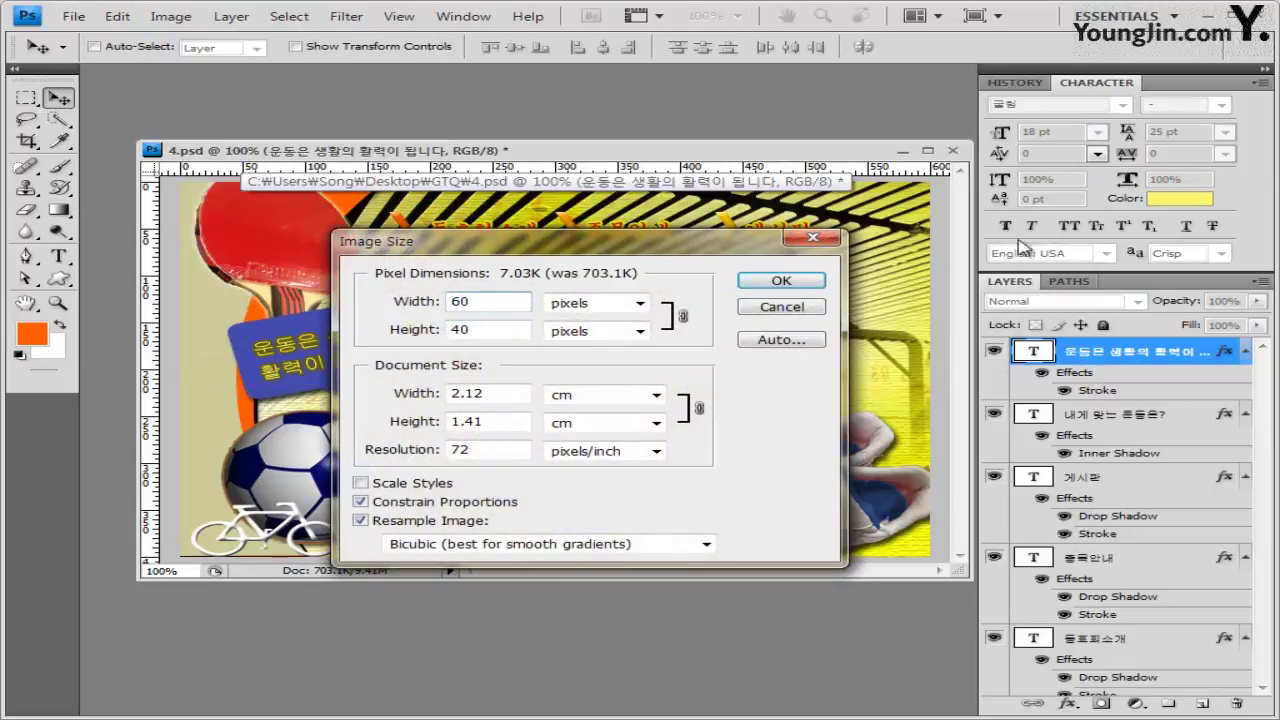
{"action": "left_click", "coordinate": [822, 281]}
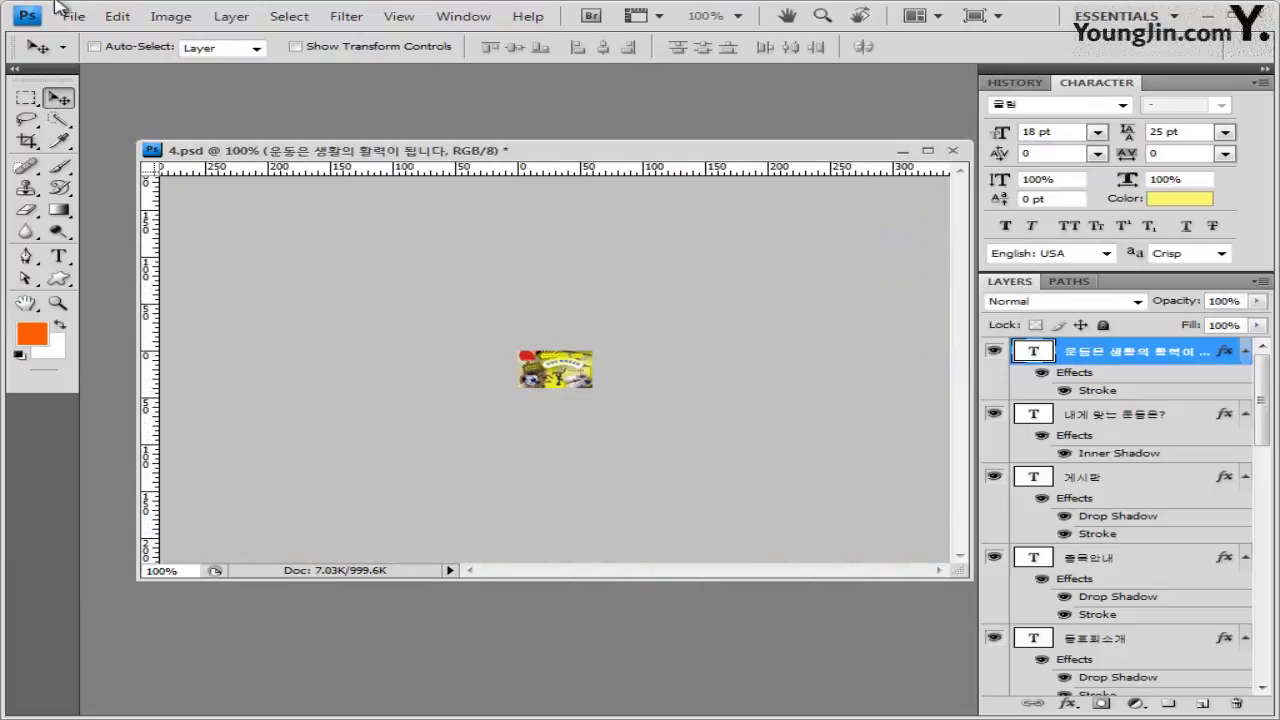
Save the reduced image as a PSD in the GTQ folder, reusing the submission file name with the suffix -4, and close the document
{"action": "left_click", "coordinate": [72, 16]}
{"action": "left_click", "coordinate": [105, 270]}
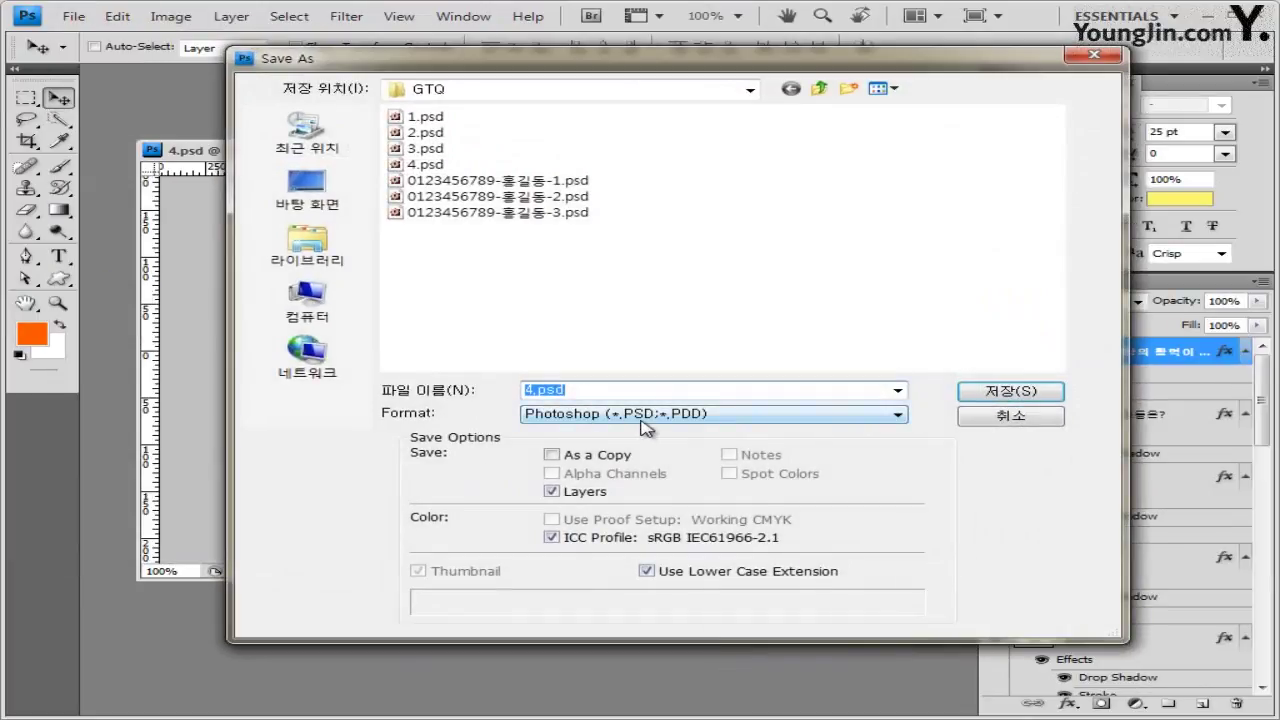
{"action": "left_click", "coordinate": [583, 213]}
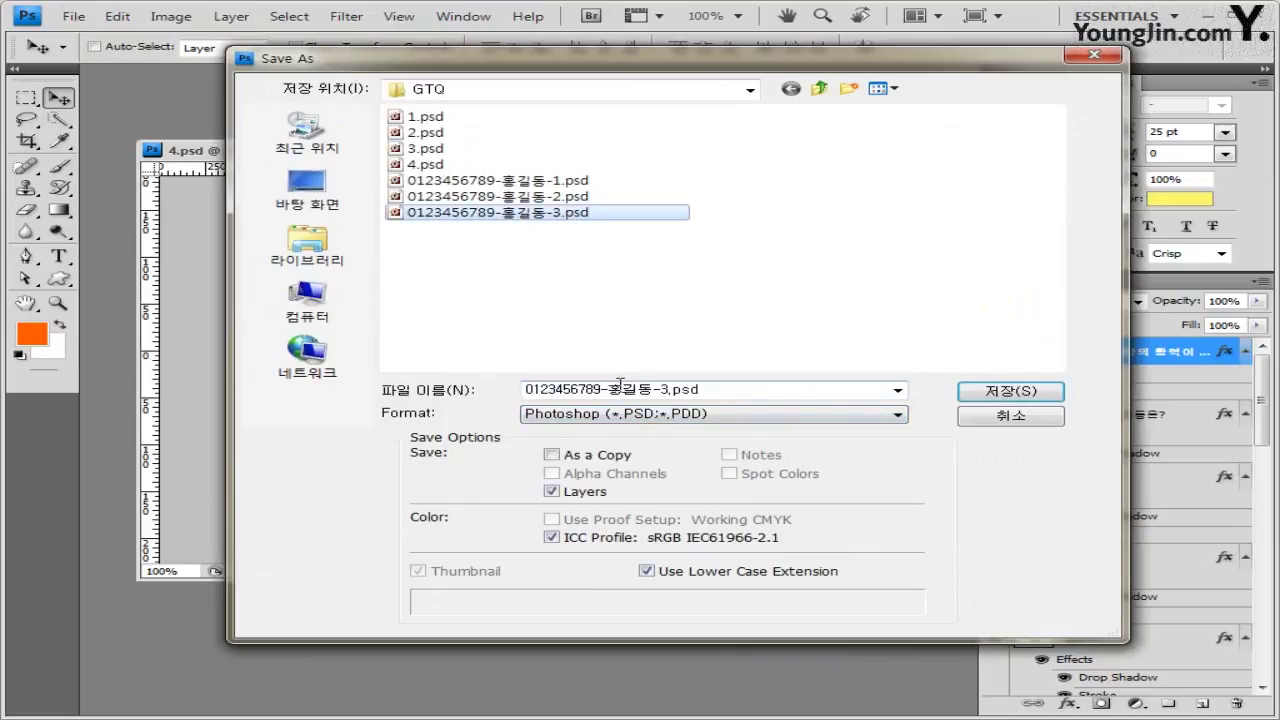
{"action": "left_click", "coordinate": [665, 390]}
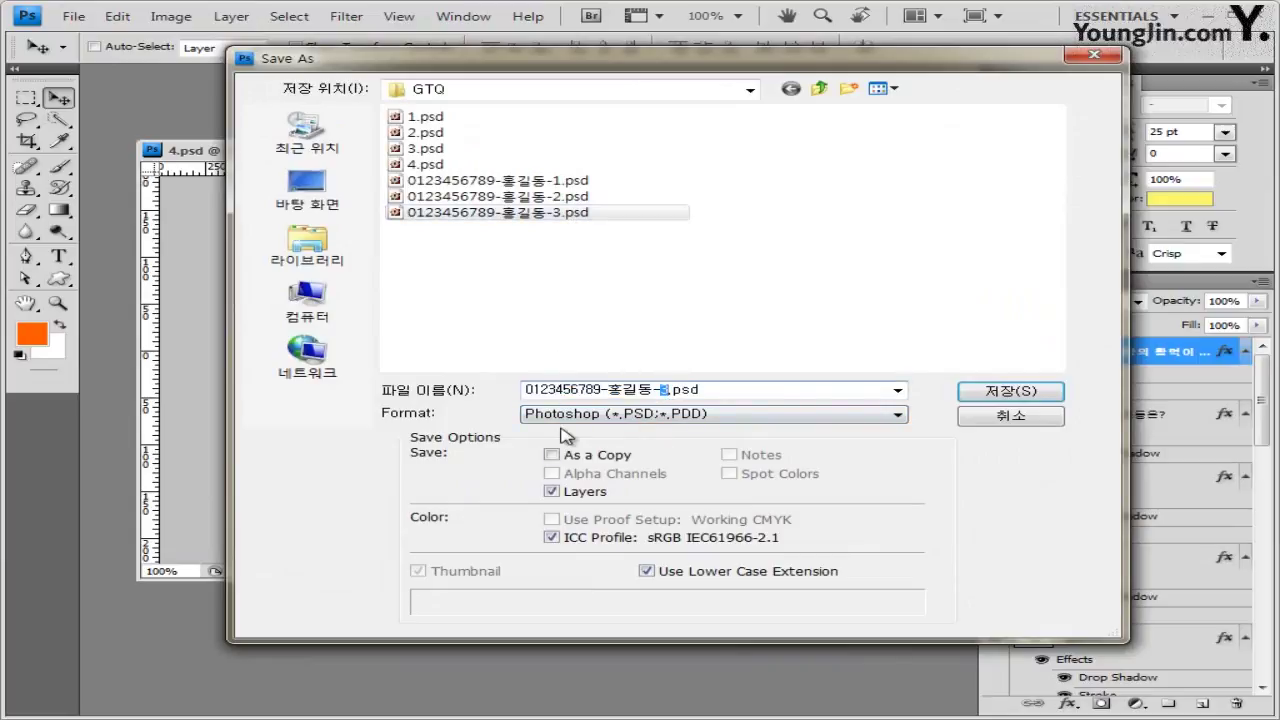
{"action": "key", "text": "Return"}
{"action": "left_click", "coordinate": [940, 225]}
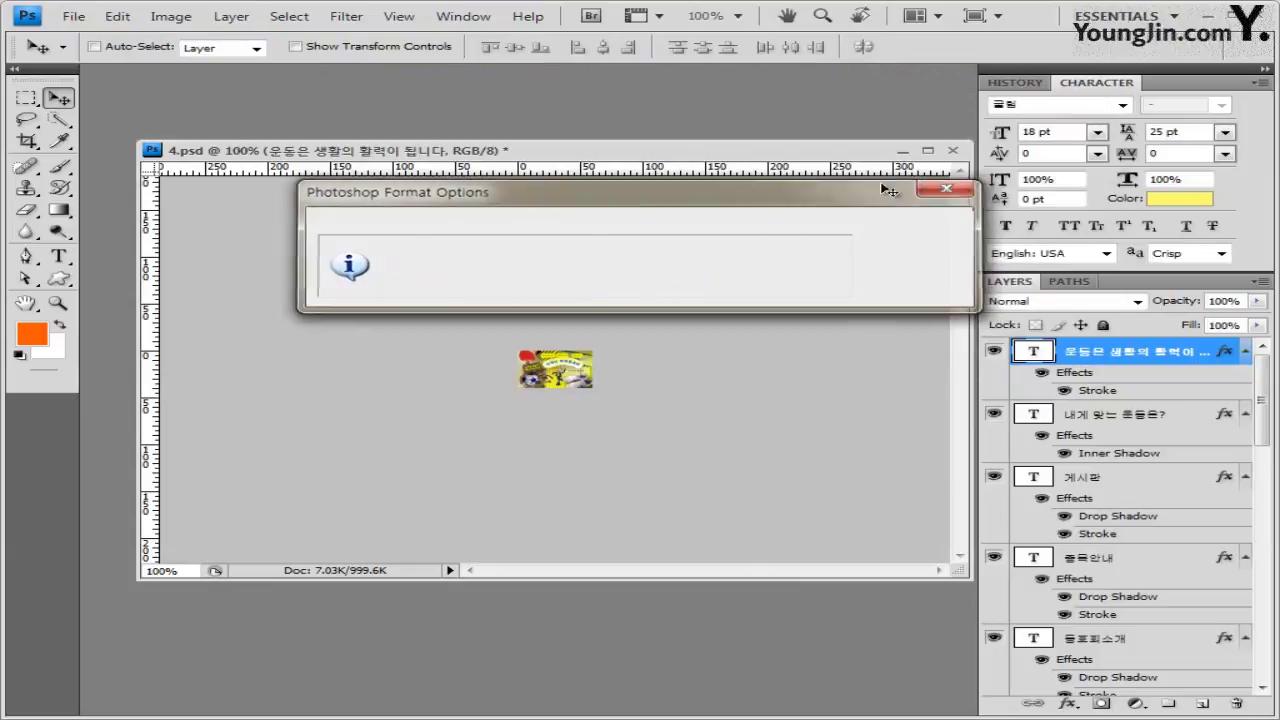
{"action": "left_click", "coordinate": [953, 150]}
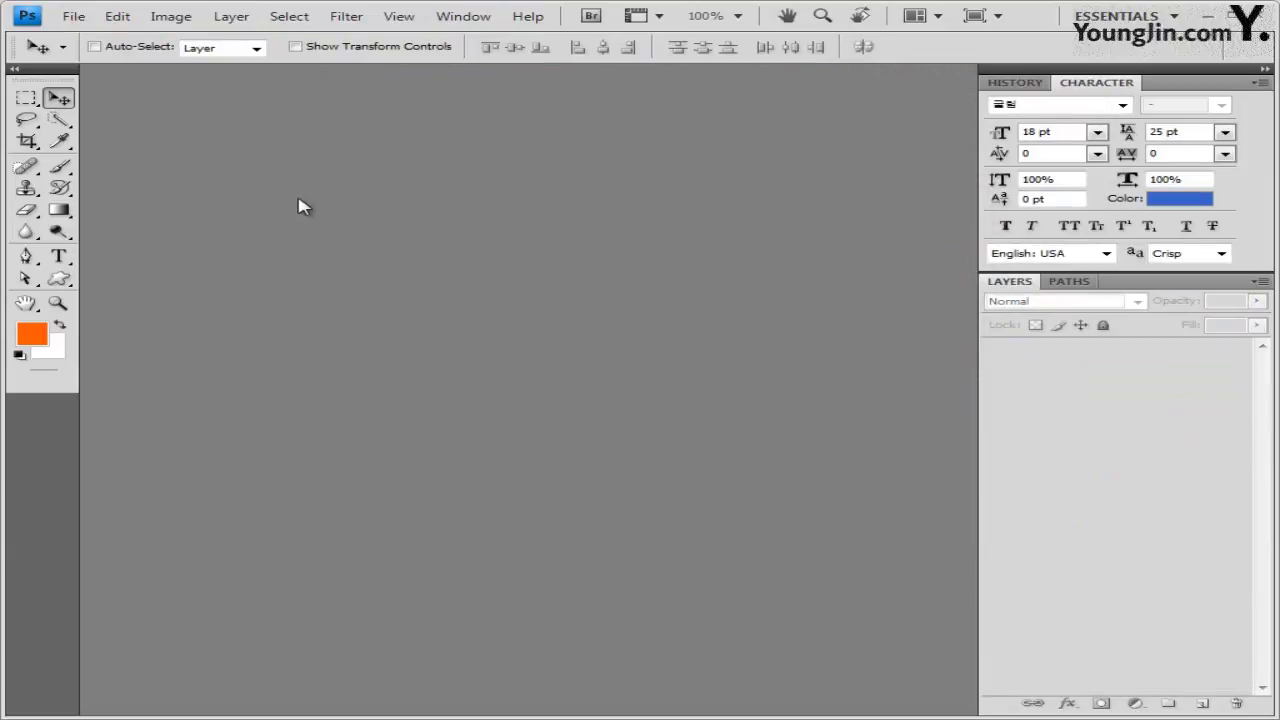
Check the JPG and PSD submission files numbered 1 to 4 in the GTQ folder without opening any
{"action": "double_click", "coordinate": [523, 306]}
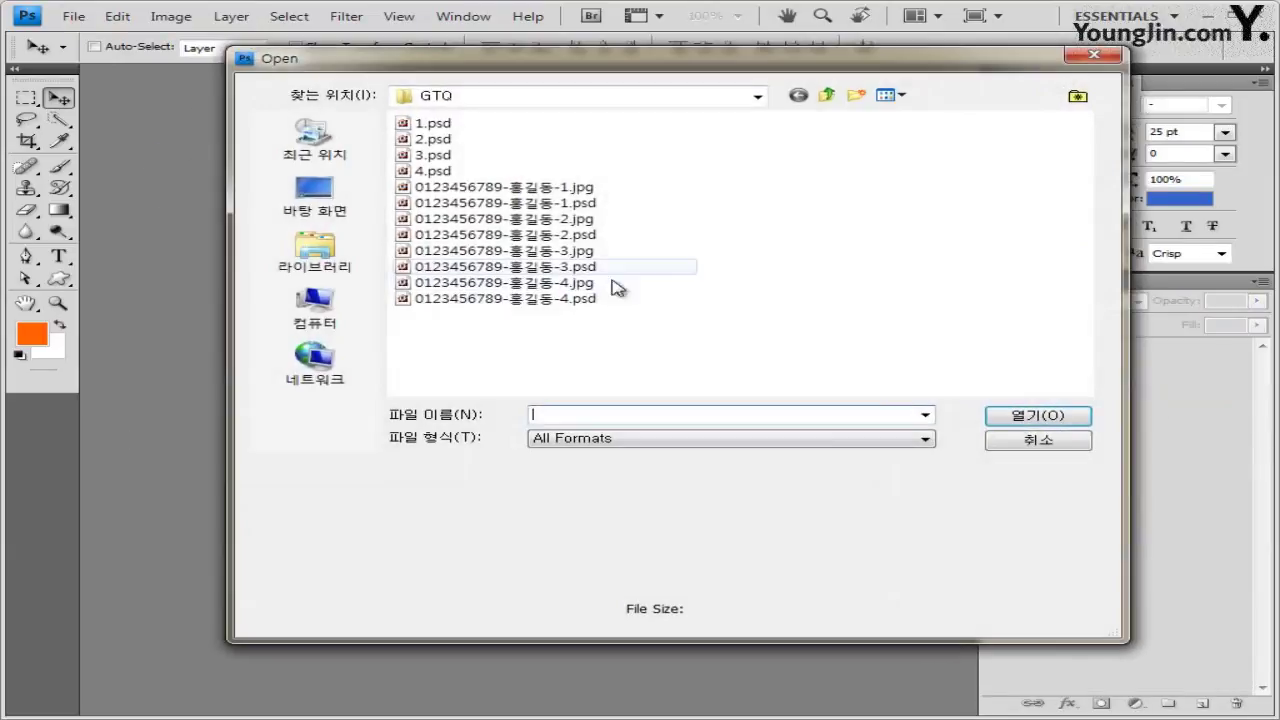
{"action": "left_click_drag", "start_coordinate": [598, 322], "coordinate": [588, 181]}
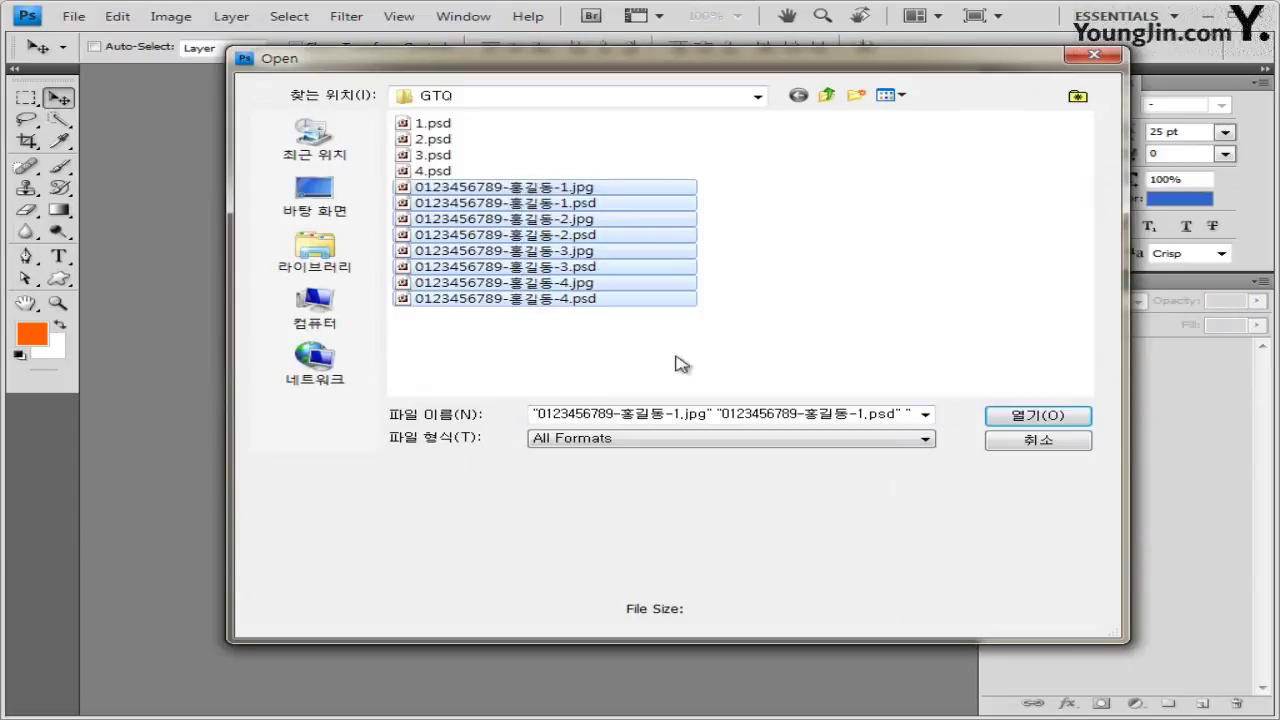
{"action": "left_click", "coordinate": [1040, 445]}
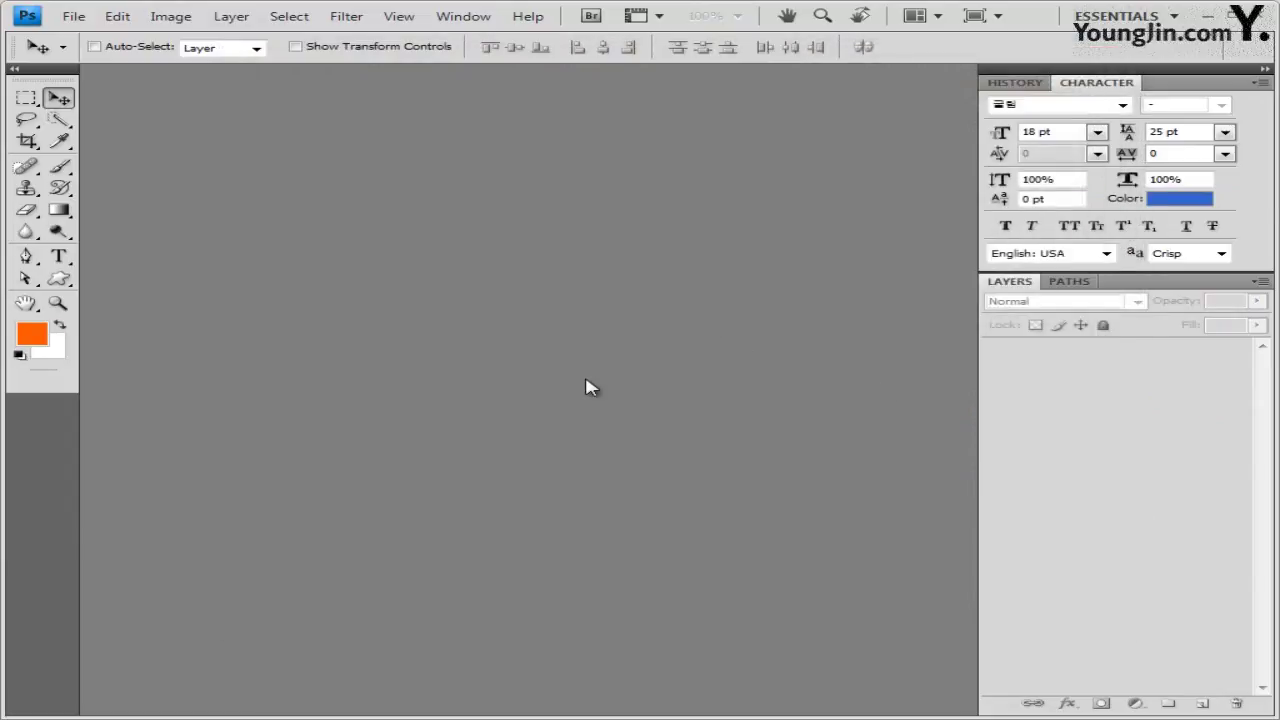